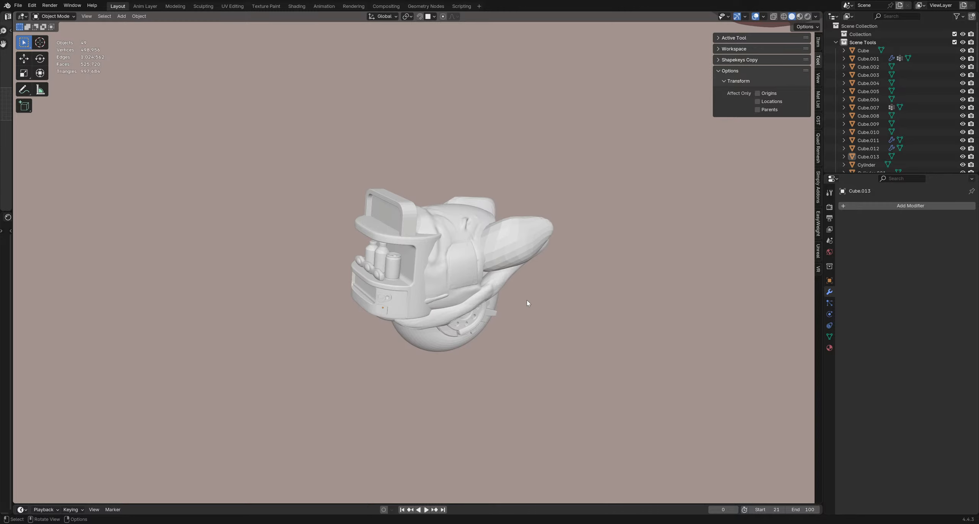
Step: Examine the vehicle model from the front, side and above, around the body and the rear side shapes
middle_drag(527, 302, 520, 287)
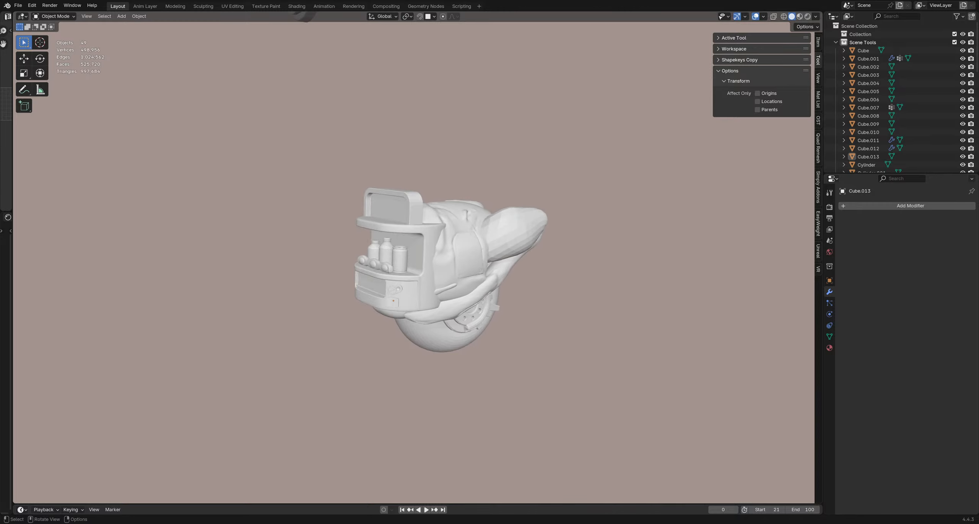
shift+middle_drag(440, 287, 394, 278)
scroll(395, 298, up, 2)
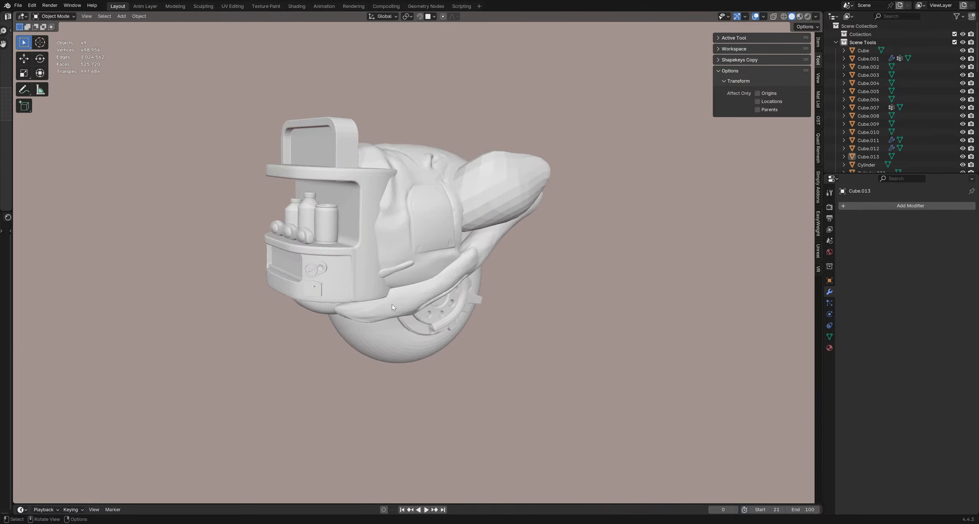
shift+middle_drag(470, 251, 493, 265)
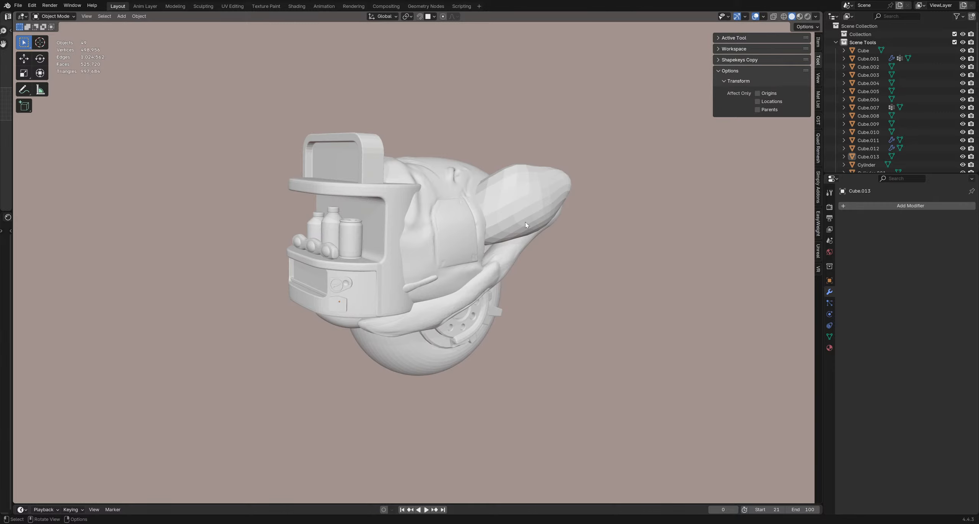
middle_drag(572, 243, 518, 238)
middle_drag(384, 198, 489, 227)
middle_drag(423, 322, 482, 293)
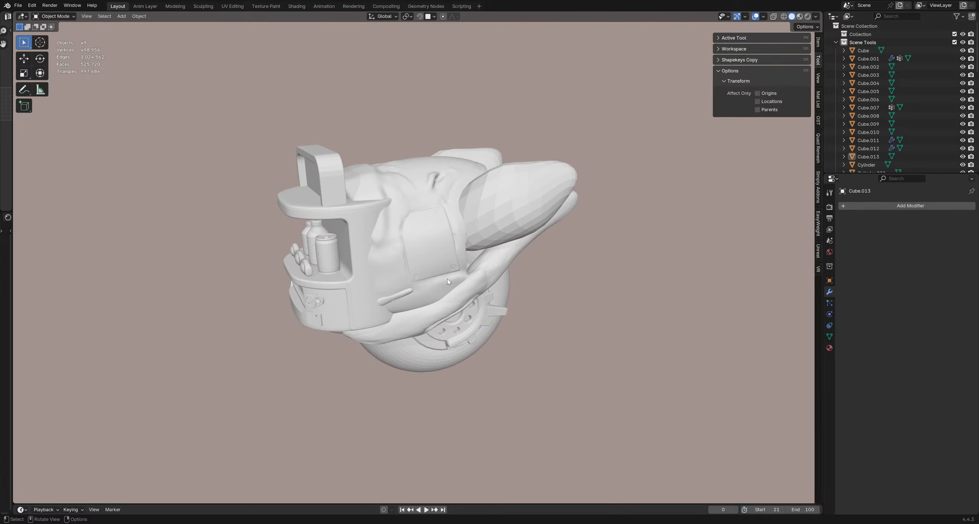
middle_drag(442, 304, 415, 262)
Step: Add a UV sphere mesh and move it toward the vehicle's body
key(shift+a)
mouse_move(413, 260)
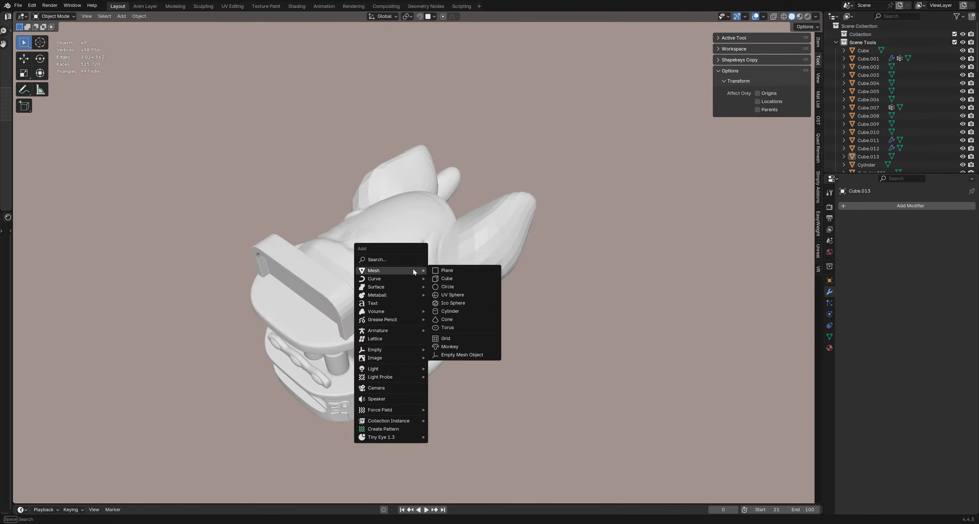
click(447, 294)
scroll(462, 270, down, 7)
middle_drag(448, 296, 433, 251)
key(g)
click(497, 265)
Step: Rotate the new UV sphere and scale it down to suit the vehicle's body
scroll(497, 265, up, 3)
key(r)
click(440, 330)
middle_drag(440, 329, 548, 326)
key(s)
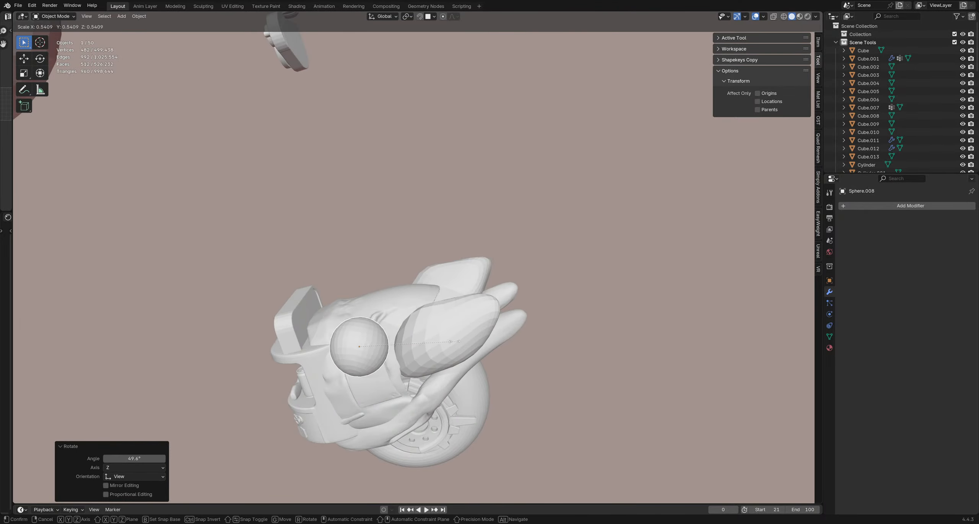
click(436, 338)
Step: Place the sphere on the body's upper side in front of the large rear shape, adjusting its rotation and size
scroll(387, 344, up, 4)
key(g)
click(402, 308)
mouse_move(402, 308)
middle_down()
mouse_move(478, 354)
mouse_move(414, 293)
mouse_move(543, 301)
mouse_move(536, 283)
mouse_move(550, 286)
mouse_move(480, 287)
mouse_move(456, 277)
mouse_move(439, 296)
mouse_move(459, 297)
middle_up()
key(r)
click(508, 283)
key(s)
click(504, 296)
Step: Give the sphere a level 2 Subdivision modifier and enter Sculpt Mode with the Grab brush's falloff shape set to Projected
scroll(504, 296, up, 3)
key(q)
click(453, 309)
scroll(451, 306, down, 3)
key(ctrl+Tab)
click(457, 333)
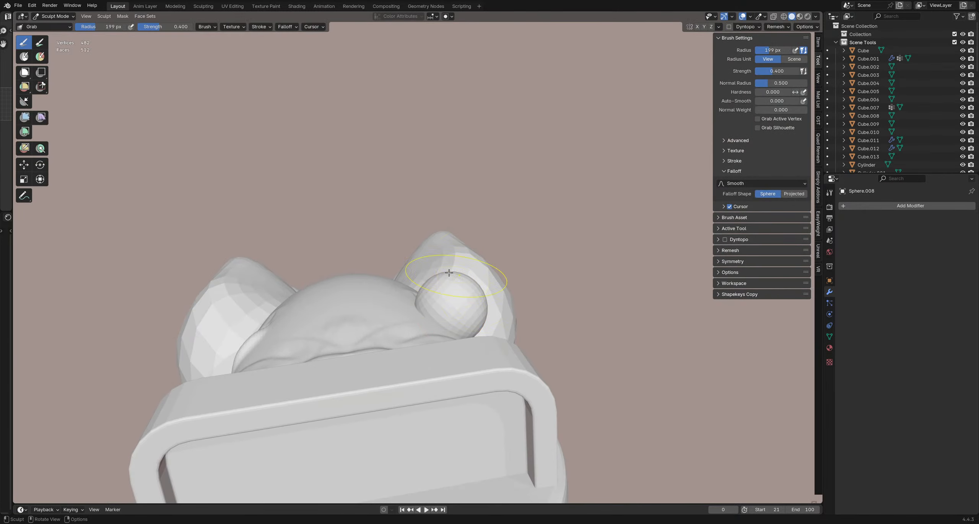
key(ctrl+Tab)
click(409, 277)
key(ctrl+2)
key(ctrl+Tab)
click(446, 291)
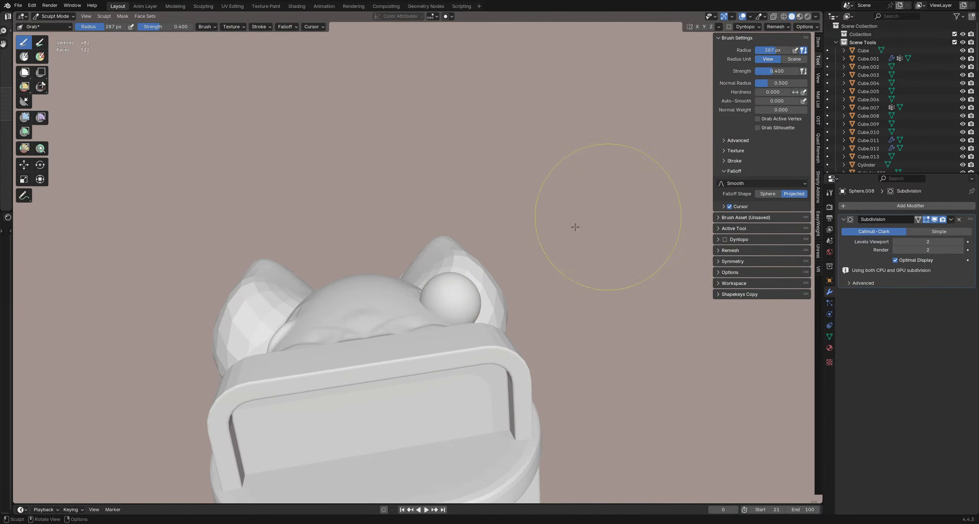
Step: Flatten the sphere into an oval lying against the body, using the Grab brush at a 311 px radius
middle_drag(444, 256, 449, 260)
key(f)
click(454, 261)
drag(453, 260, 454, 266)
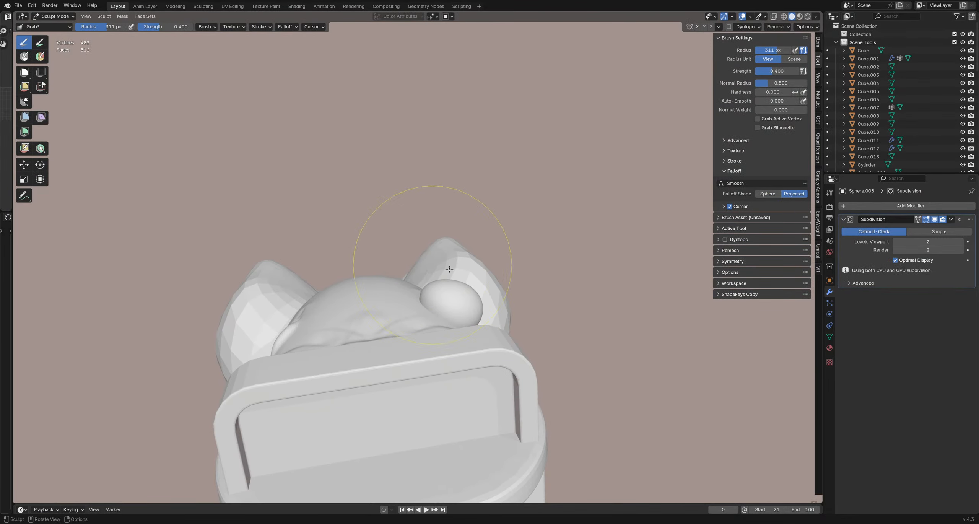
mouse_move(449, 269)
middle_down()
mouse_move(461, 268)
mouse_move(436, 273)
mouse_move(446, 281)
mouse_move(340, 270)
mouse_move(399, 242)
mouse_move(376, 237)
middle_up()
middle_drag(475, 240, 467, 243)
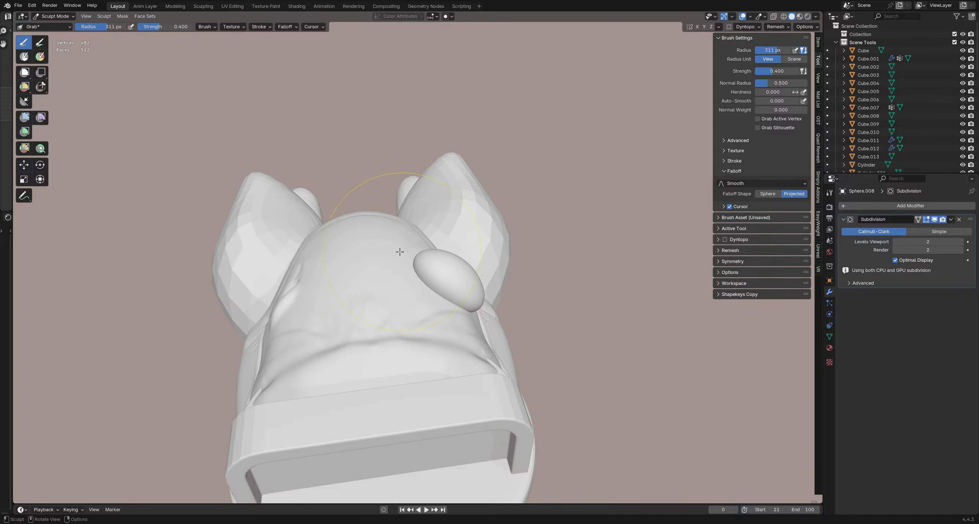
mouse_move(386, 254)
middle_down()
mouse_move(367, 267)
mouse_move(327, 350)
mouse_move(443, 366)
middle_up()
drag(444, 366, 451, 369)
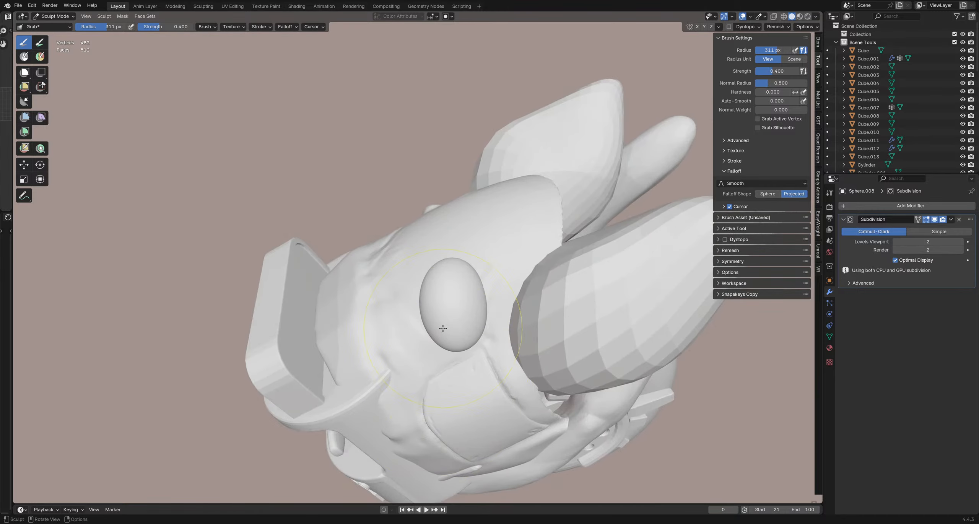
Step: Set the Grab brush radius to 299 px and push the oval's rear edge inward into a bean shape
key(f)
click(636, 321)
drag(544, 300, 504, 283)
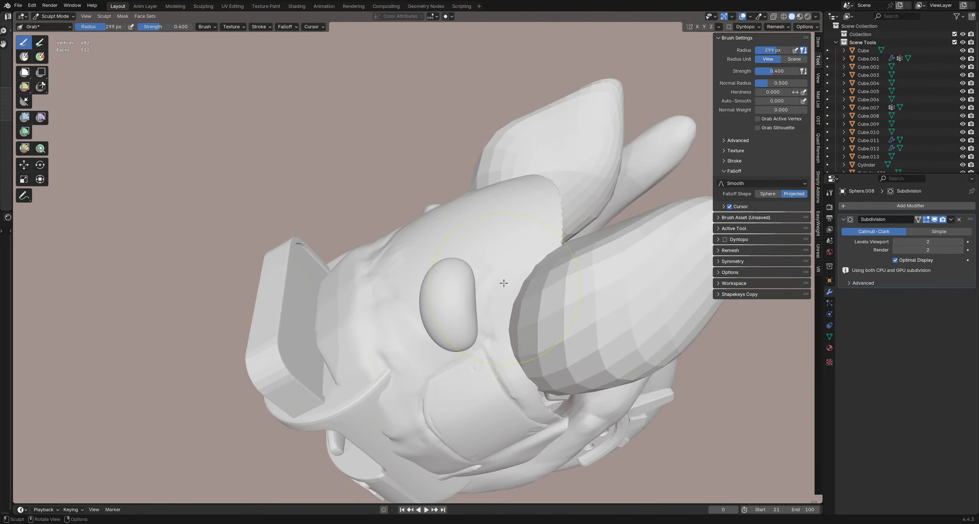
mouse_move(510, 312)
middle_down()
mouse_move(457, 290)
mouse_move(431, 285)
mouse_move(433, 293)
middle_up()
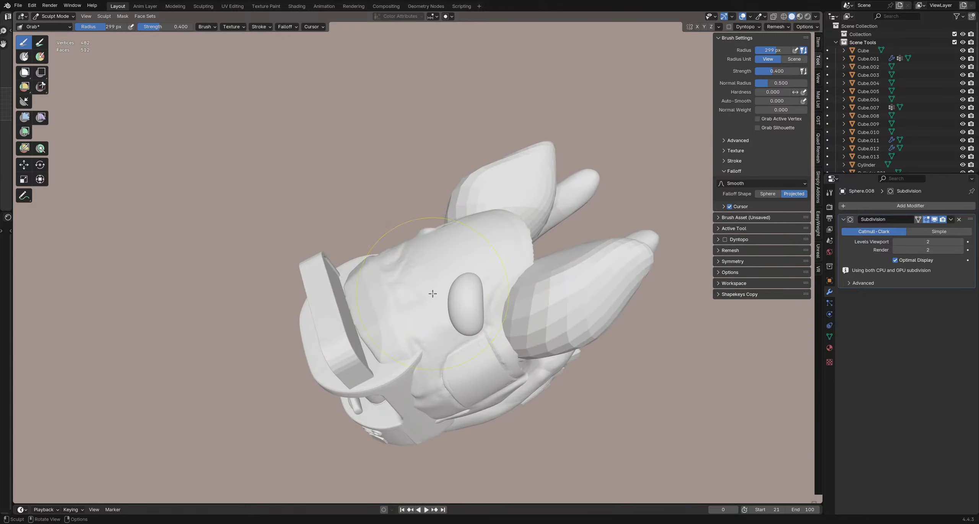
Step: Refine the bean shape's curve along the body using the Grab brush at a 188 px radius
mouse_move(469, 363)
middle_down()
mouse_move(489, 303)
mouse_move(545, 284)
mouse_move(543, 272)
middle_up()
key(f)
click(439, 272)
mouse_move(440, 273)
middle_down()
mouse_move(462, 277)
mouse_move(497, 321)
middle_up()
key(f)
key(f)
click(505, 299)
drag(495, 321, 475, 325)
mouse_move(510, 275)
middle_down()
mouse_move(486, 264)
mouse_move(457, 306)
middle_up()
Step: Adjust the bean shape's fit against the body with the Grab brush at 142 px, and enlarge the radius to 161 px
key(f)
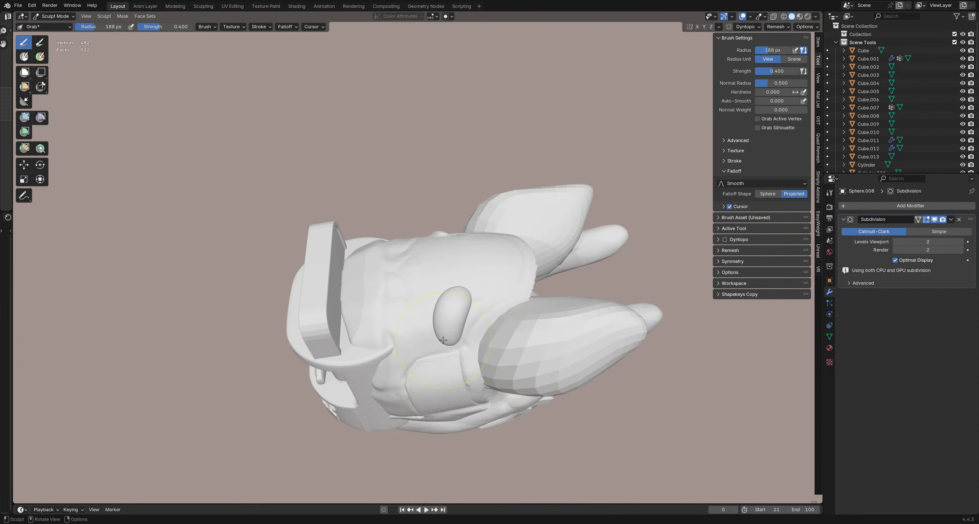
click(450, 331)
mouse_move(485, 313)
middle_down()
mouse_move(365, 280)
mouse_move(515, 312)
middle_up()
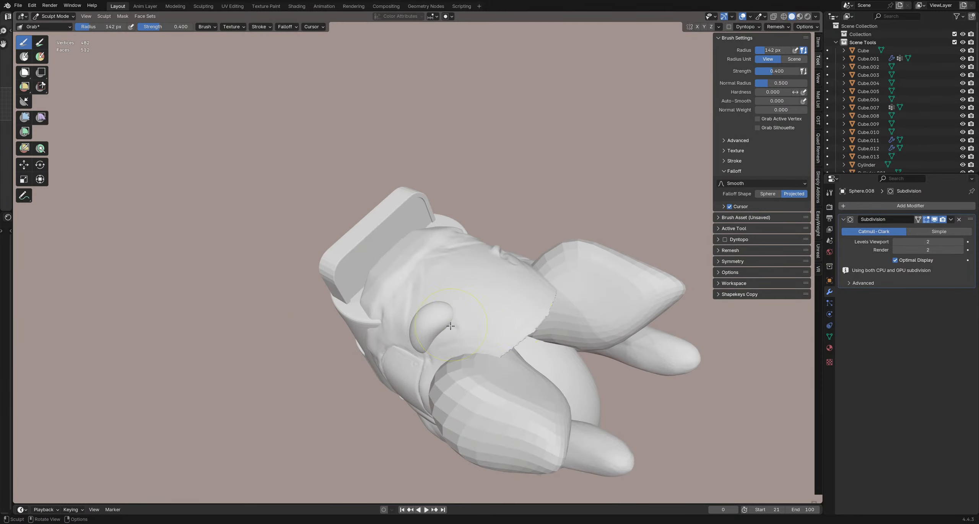
middle_drag(451, 326, 443, 282)
key(f)
click(422, 291)
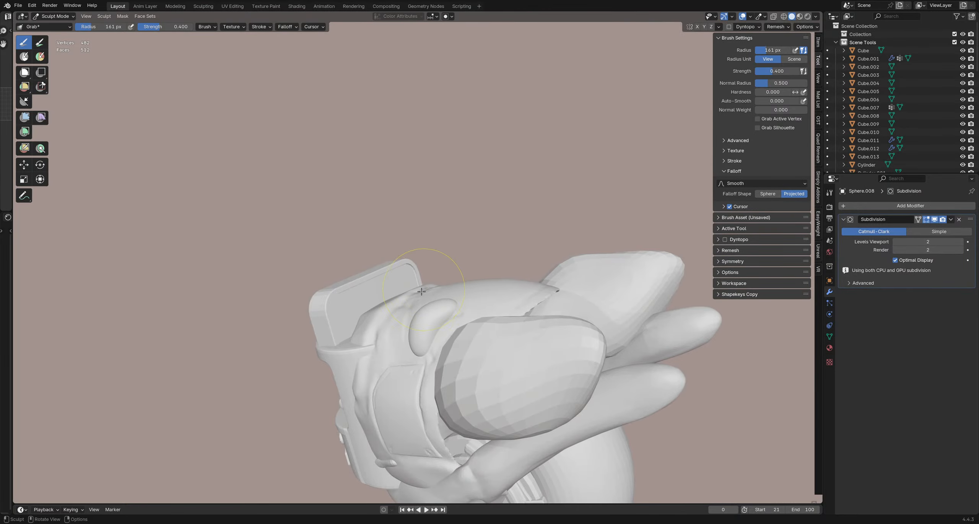
Step: Reshape the upper and lower ends of the bean-shaped piece with a smaller Grab brush, ending at a 133 px radius
middle_drag(398, 345, 462, 325)
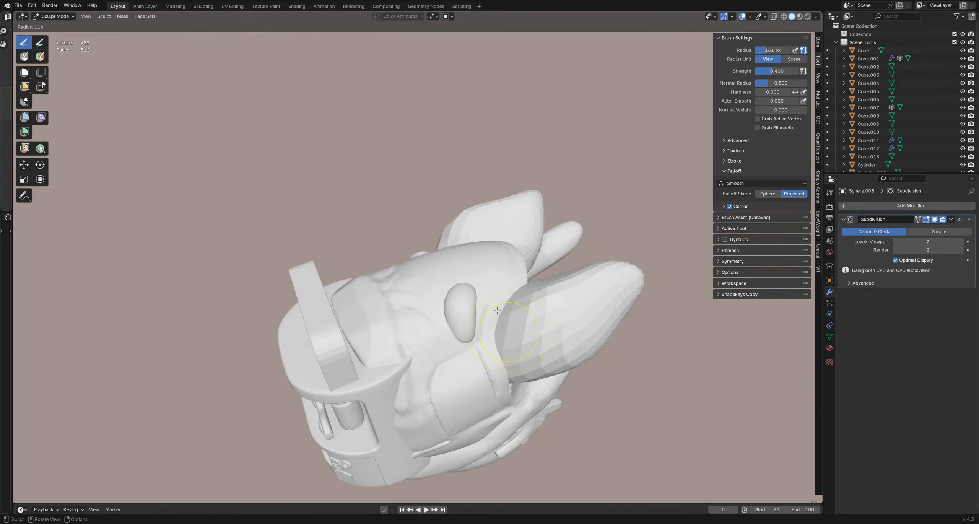
key(f)
drag(437, 284, 451, 274)
mouse_move(451, 274)
middle_down()
mouse_move(459, 300)
mouse_move(469, 273)
middle_up()
key(f)
click(464, 258)
key(f)
click(464, 256)
key(f)
click(456, 362)
middle_drag(457, 360, 440, 337)
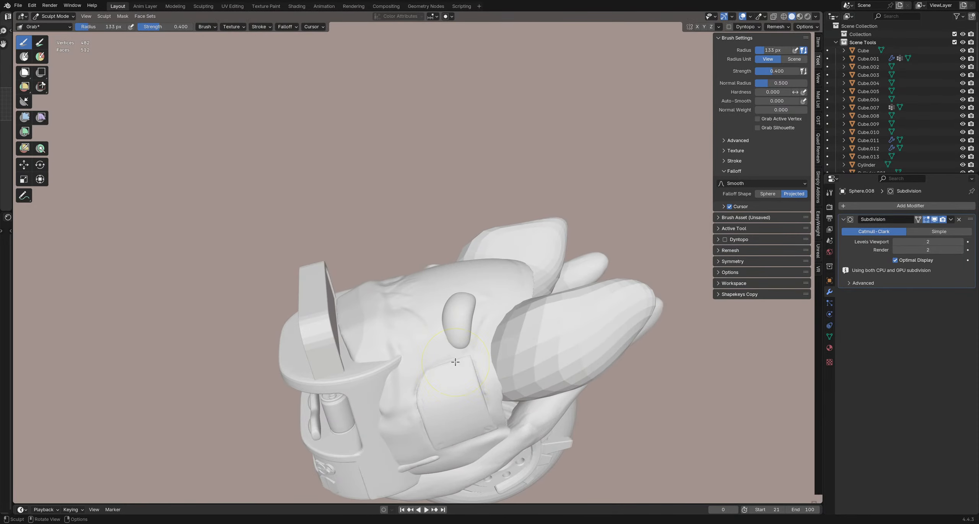
Step: Pull the piece's rear edge and upper corner outward with the Grab brush at a 125 px radius
key(f)
click(447, 363)
key(f)
click(493, 321)
drag(477, 328, 483, 325)
drag(489, 291, 492, 287)
middle_drag(474, 295, 488, 287)
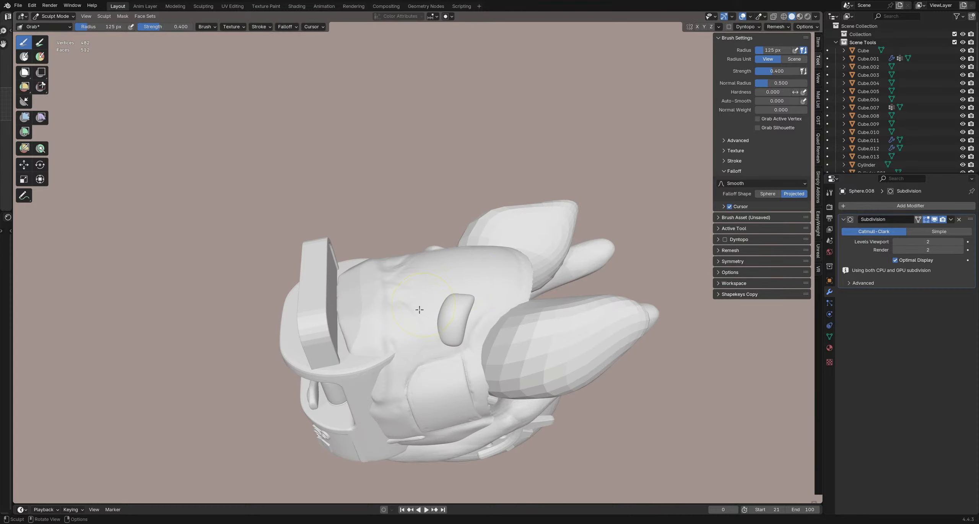
Step: Define the piece's upper corner with the Grab brush, reducing the radius from 152 px to 88 px
mouse_move(428, 319)
middle_down()
mouse_move(451, 300)
mouse_move(469, 327)
mouse_move(476, 402)
mouse_move(351, 356)
middle_up()
key(f)
click(437, 307)
key(f)
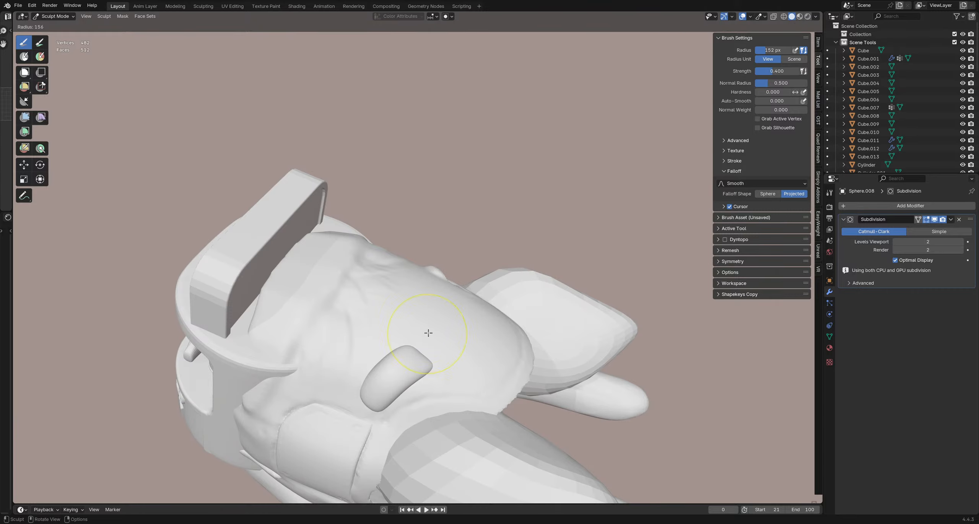
click(425, 333)
key(f)
click(404, 335)
key(f)
click(424, 343)
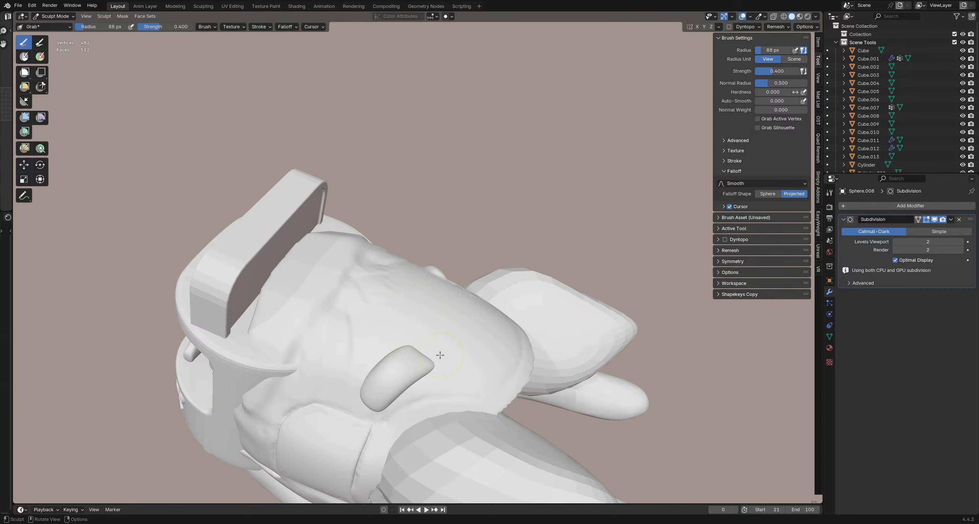
Step: Shape the piece's upper and front edges with the Grab brush, ending at a 117 px radius
mouse_move(434, 361)
middle_down()
mouse_move(446, 356)
mouse_move(425, 381)
mouse_move(434, 386)
middle_up()
key(f)
click(469, 354)
key(f)
click(425, 382)
key(f)
click(390, 357)
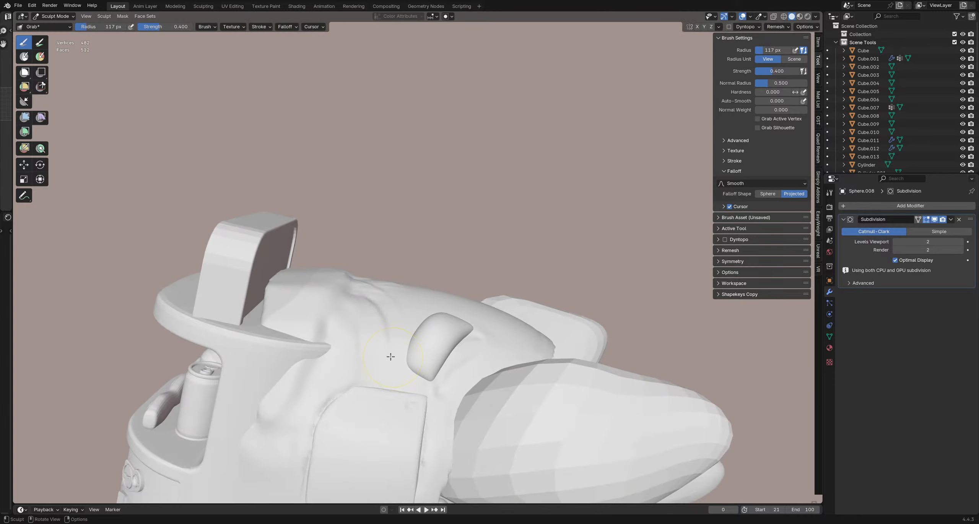
Step: Refine the piece's outline from other angles with the Grab brush, ending at a 107 px radius
middle_drag(390, 358, 413, 390)
mouse_move(406, 345)
middle_down()
mouse_move(389, 332)
mouse_move(373, 263)
mouse_move(451, 236)
mouse_move(441, 236)
mouse_move(461, 218)
mouse_move(452, 296)
mouse_move(450, 264)
mouse_move(451, 280)
mouse_move(464, 267)
mouse_move(262, 278)
mouse_move(371, 265)
mouse_move(382, 307)
mouse_move(409, 320)
mouse_move(440, 317)
mouse_move(413, 315)
middle_up()
key(f)
click(453, 237)
key(f)
click(453, 246)
key(f)
click(431, 289)
Step: Return to Object Mode and isolate the sculpted piece in local view
key(ctrl+Tab)
scroll(413, 316, up, 4)
key(KP_Divide)
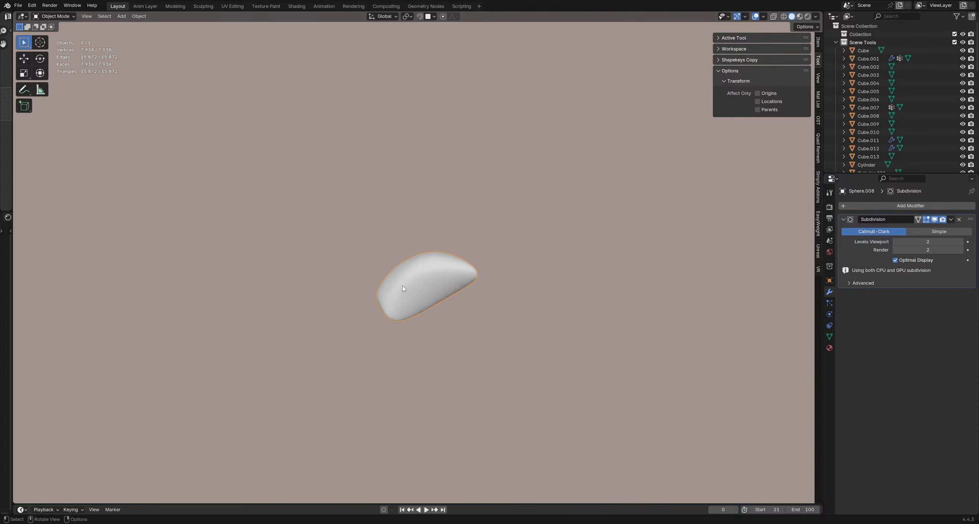
Step: In Sculpt Mode, lasso-mask the underside of the isolated piece and invert the mask
key(ctrl+Tab)
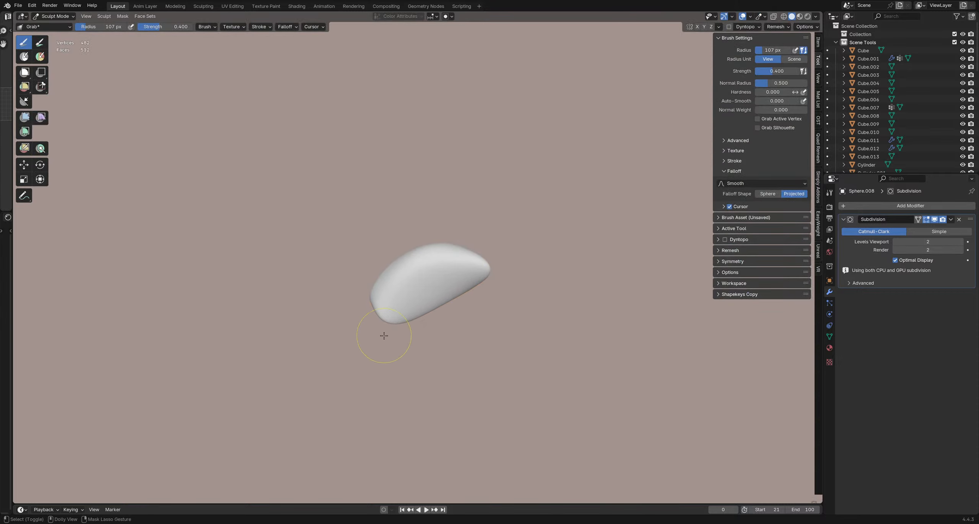
mouse_move(385, 331)
mouse_down()
mouse_move(397, 306)
mouse_move(459, 271)
mouse_move(491, 291)
mouse_up()
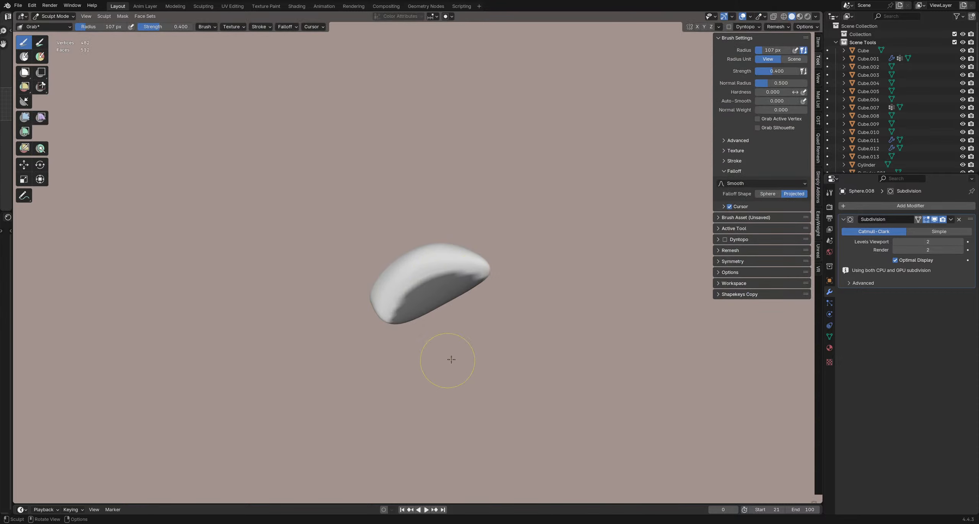
middle_drag(451, 358, 531, 339)
key(ctrl+i)
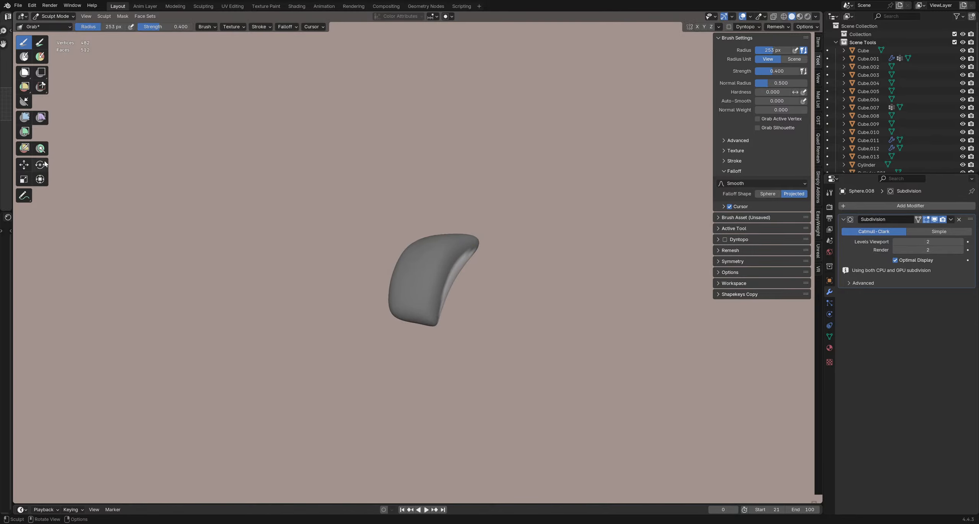
Step: Move the unmasked underside with the Move tool to reshape the piece's inner curve, and return to the brush
click(23, 168)
mouse_move(473, 288)
mouse_down()
mouse_move(459, 283)
mouse_move(483, 295)
mouse_up()
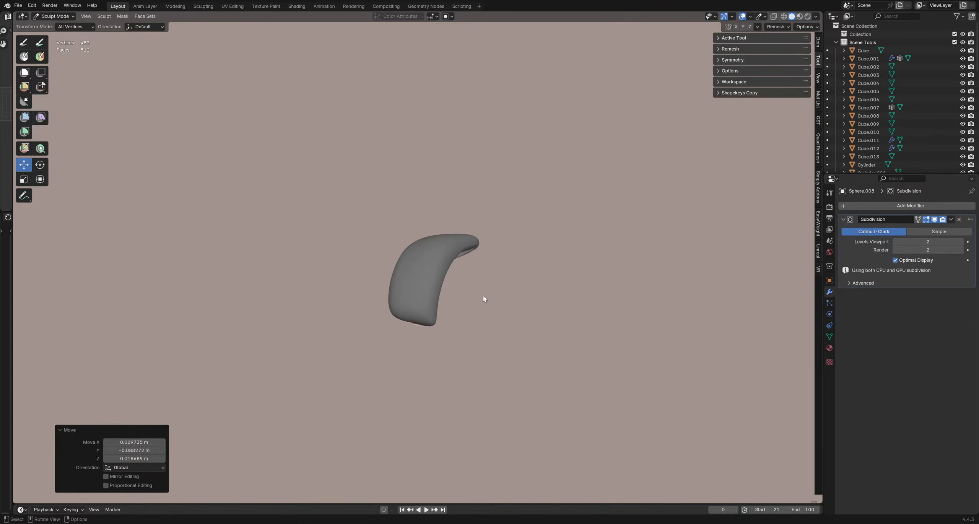
middle_drag(484, 296, 427, 217)
mouse_move(427, 217)
mouse_down()
mouse_move(438, 225)
mouse_move(429, 213)
mouse_up()
click(29, 45)
mouse_move(344, 253)
middle_down()
mouse_move(376, 284)
mouse_move(473, 277)
mouse_move(503, 294)
mouse_move(435, 283)
mouse_move(467, 286)
middle_up()
Step: Switch back to Object Mode and leave local view to show the whole vehicle
key(ctrl+Tab)
click(316, 282)
key(KP_Divide)
scroll(466, 274, down, 5)
scroll(466, 286, down, 2)
scroll(467, 286, down, 2)
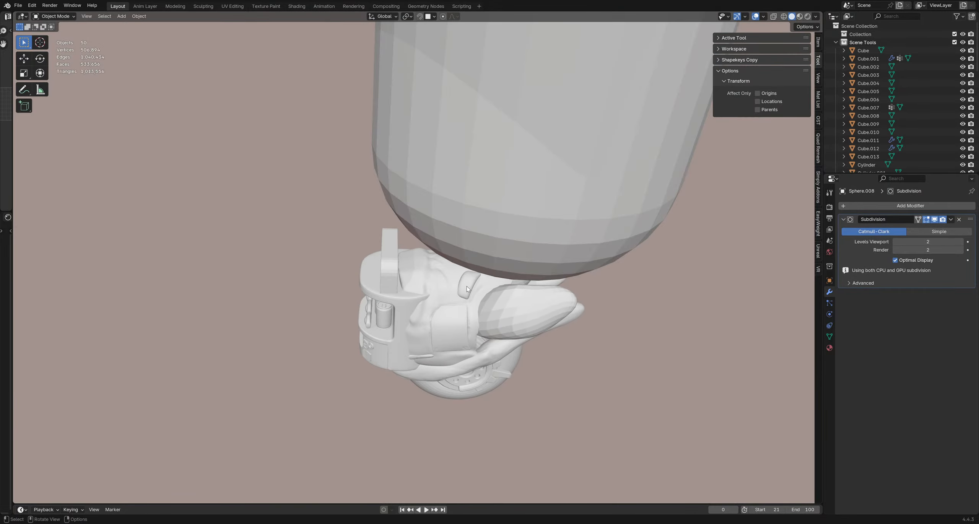
Step: Add a Mirror modifier on the X axis to the sculpted piece, with Sphere as the mirror object
scroll(467, 286, up, 1)
middle_drag(407, 292, 456, 245)
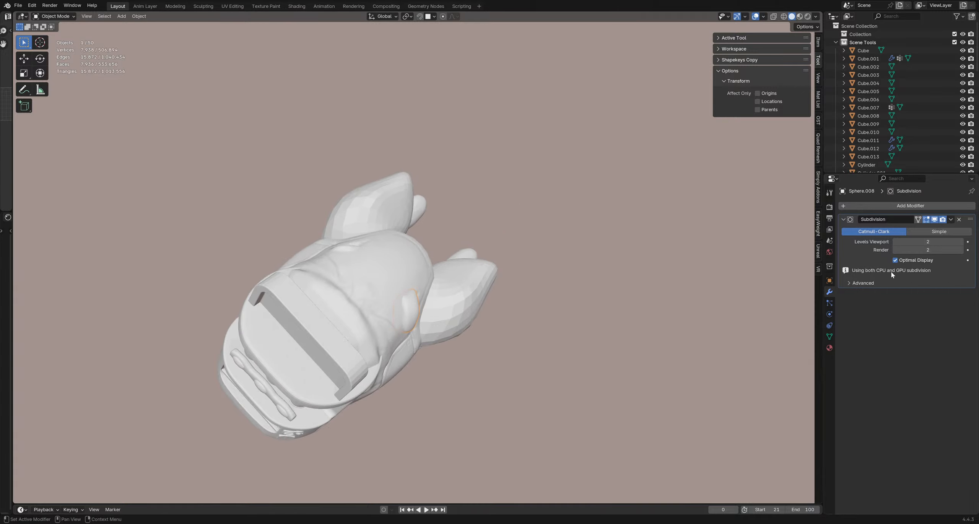
click(846, 206)
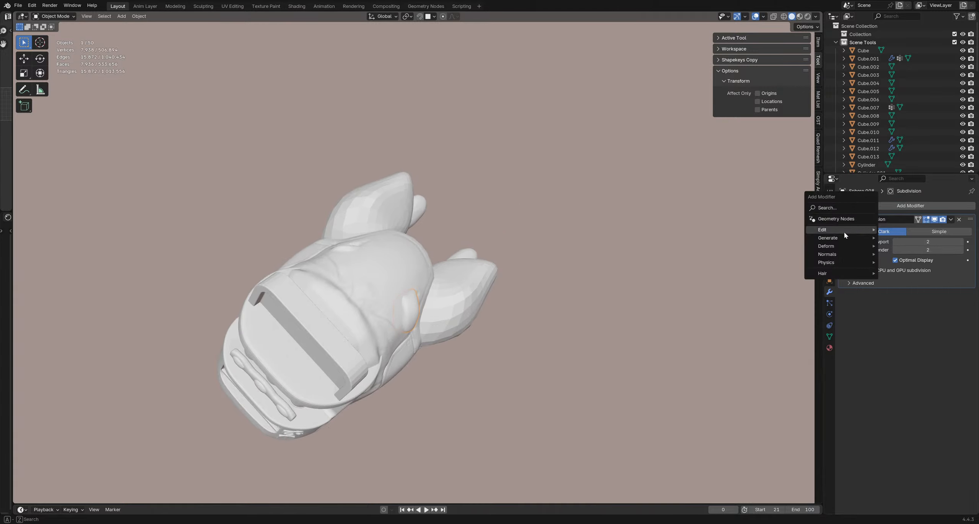
click(898, 294)
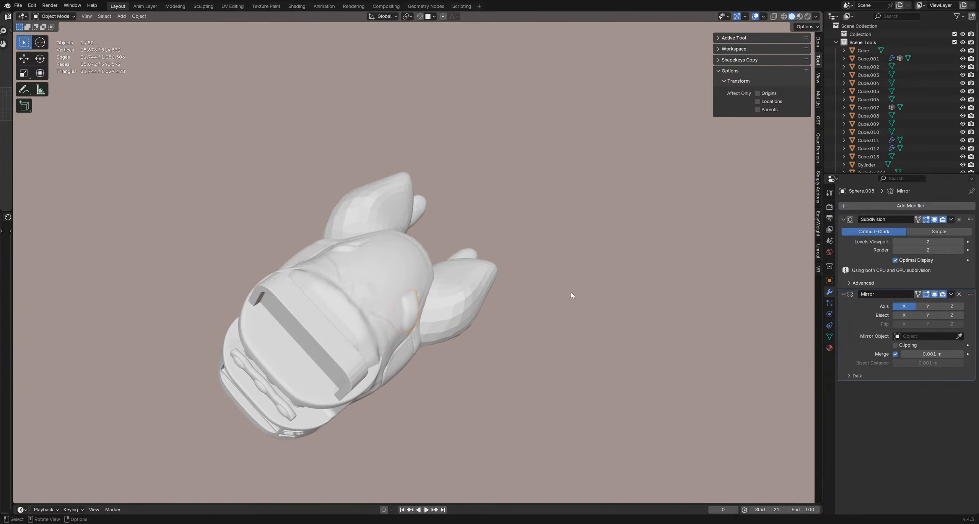
middle_drag(573, 295, 621, 312)
click(958, 336)
click(462, 290)
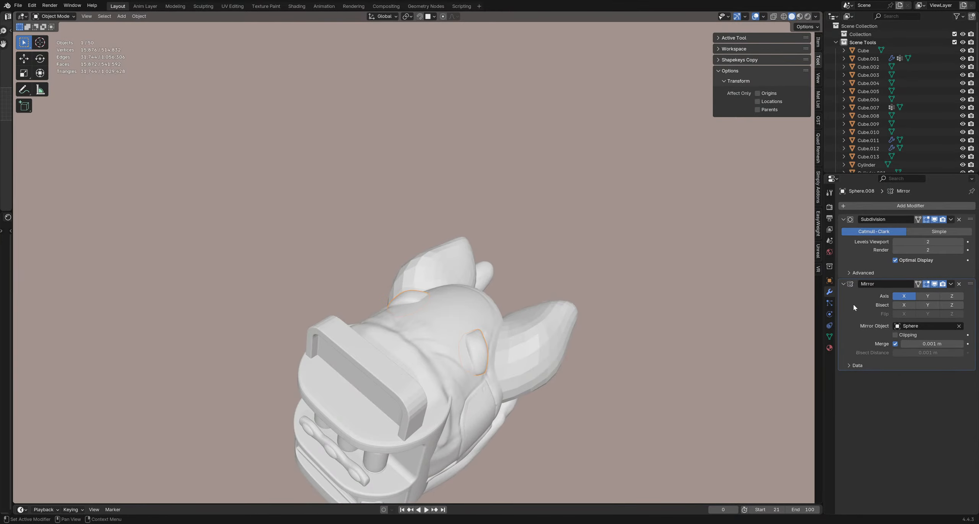
Step: Apply the Mirror modifier and check the mirrored pieces on both sides of the body
key(ctrl+a)
middle_drag(601, 303, 349, 320)
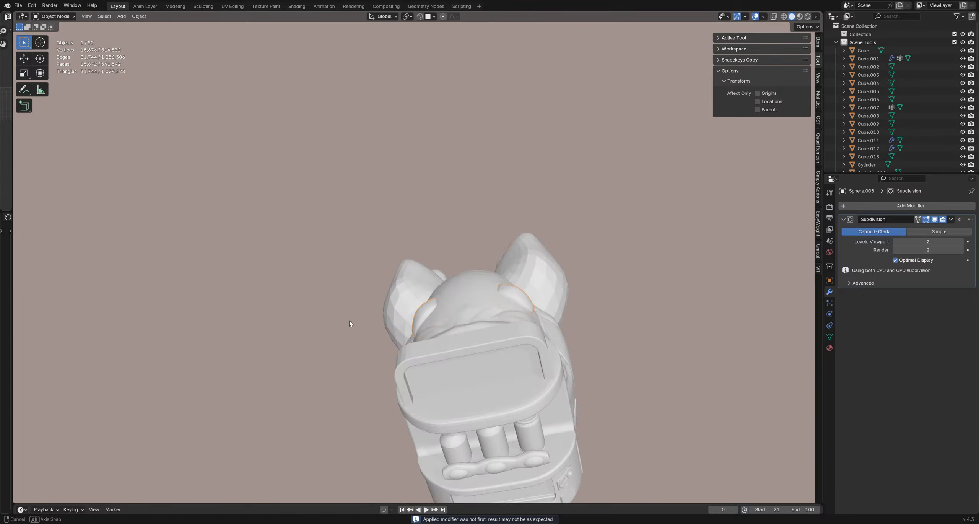
scroll(348, 320, down, 1)
Step: Clear the mask on the mirrored pieces in Sculpt Mode and set the Grab brush radius to 119 px
click(604, 286)
mouse_move(603, 286)
middle_down()
mouse_move(480, 285)
mouse_move(423, 341)
mouse_move(458, 285)
mouse_move(350, 260)
mouse_move(351, 296)
middle_up()
key(ctrl+Tab)
click(350, 307)
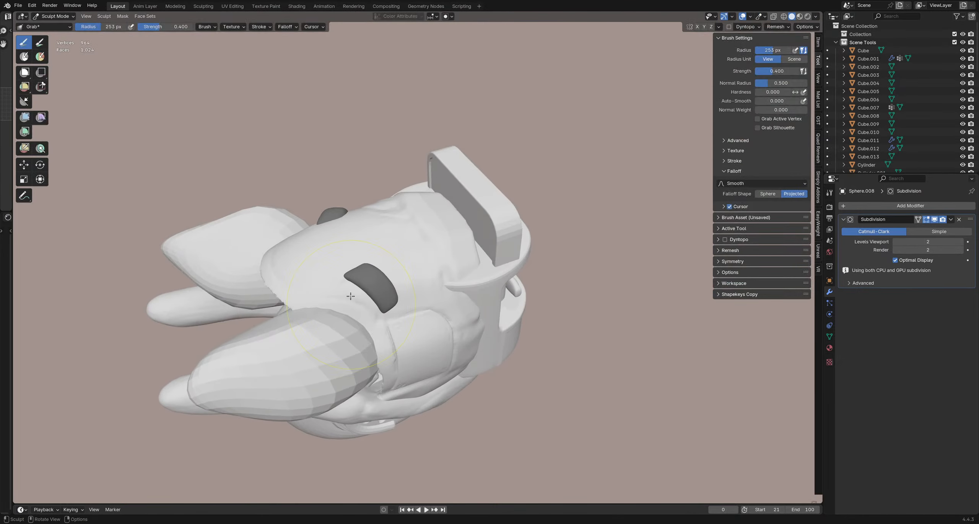
key(alt+m)
key(f)
click(335, 278)
key(f)
click(323, 266)
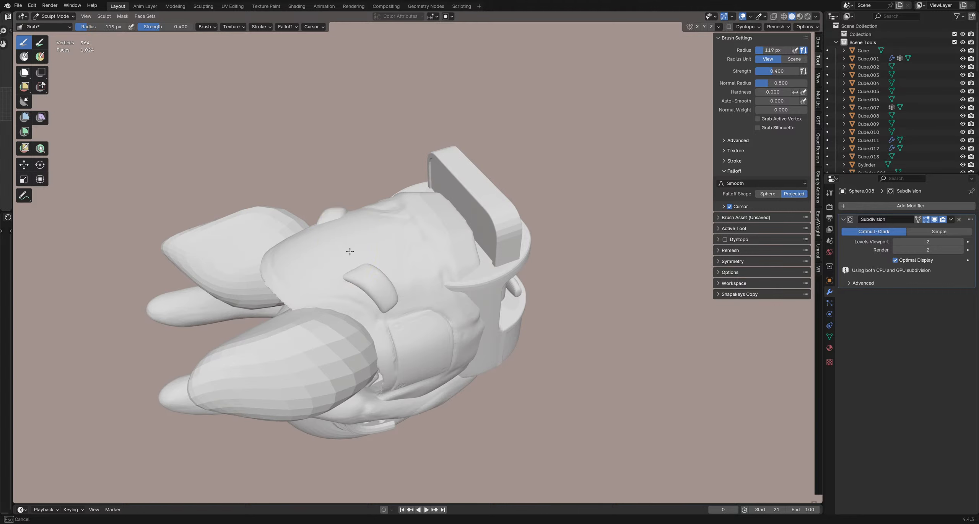
Step: Check the mirrored pieces on the body and return from Sculpt Mode to Object Mode
mouse_move(378, 273)
middle_down()
mouse_move(324, 273)
mouse_move(323, 261)
middle_up()
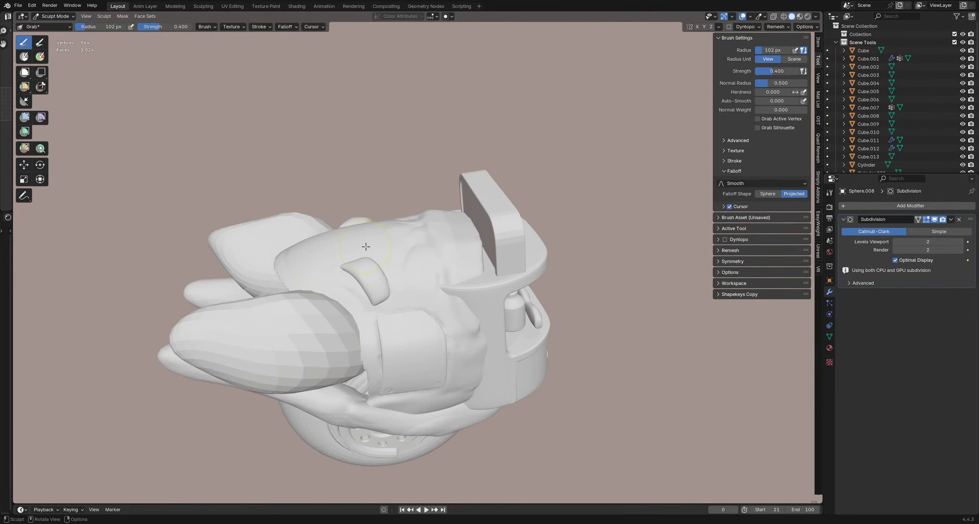
mouse_move(380, 250)
middle_down()
mouse_move(416, 285)
mouse_move(371, 272)
mouse_move(421, 277)
middle_up()
scroll(416, 285, down, 3)
scroll(402, 282, down, 3)
key(ctrl+Tab)
scroll(479, 309, up, 3)
mouse_move(479, 309)
middle_down()
mouse_move(381, 295)
mouse_move(393, 287)
mouse_move(420, 193)
mouse_move(407, 218)
mouse_move(320, 270)
mouse_move(547, 300)
mouse_move(649, 398)
middle_up()
Step: Clear the object selection and save the file
click(394, 287)
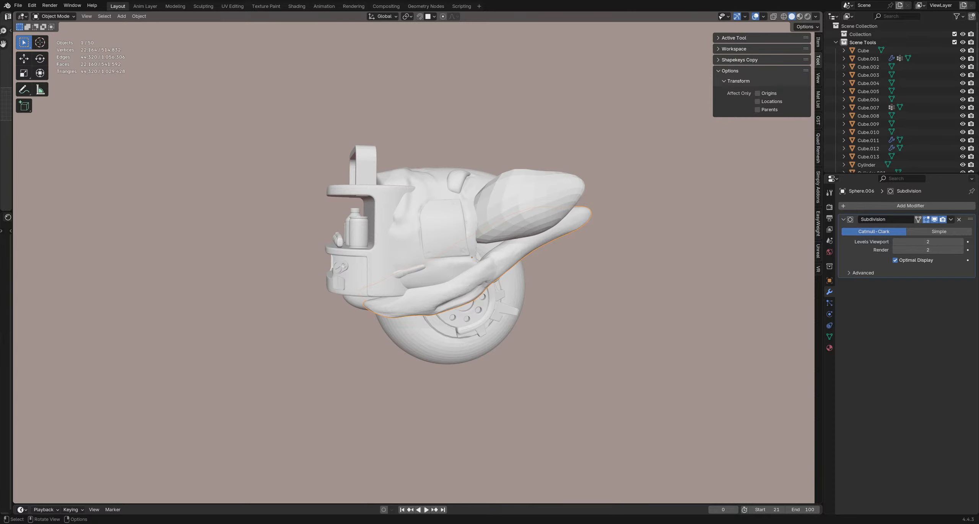
click(494, 352)
middle_drag(495, 354, 563, 375)
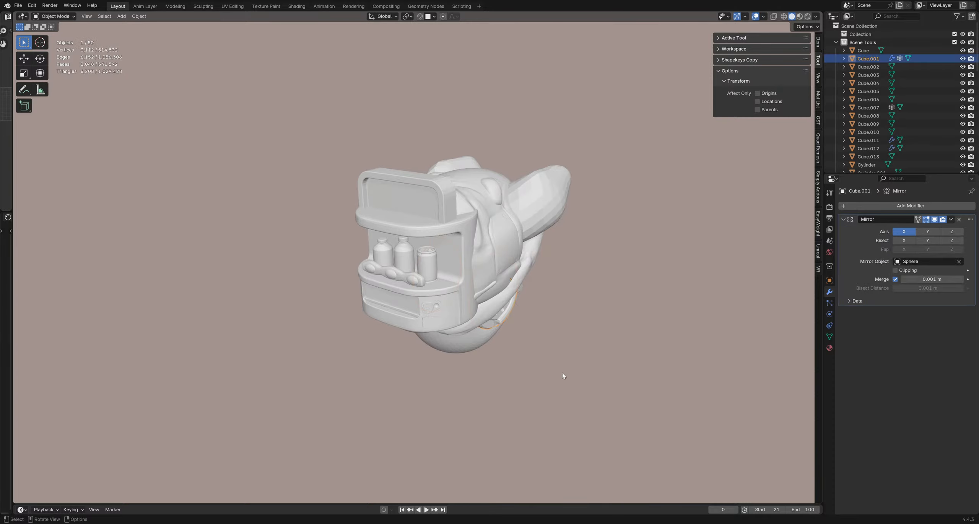
click(531, 344)
key(ctrl+s)
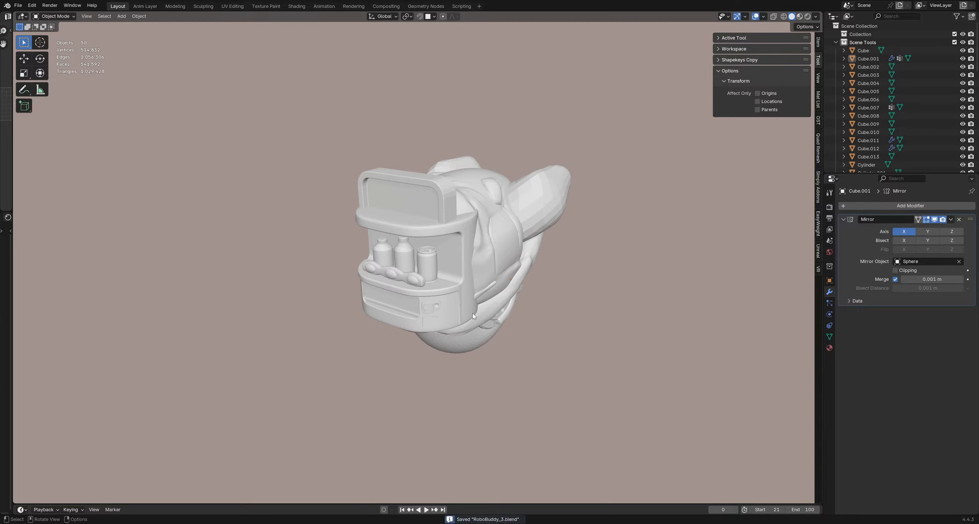
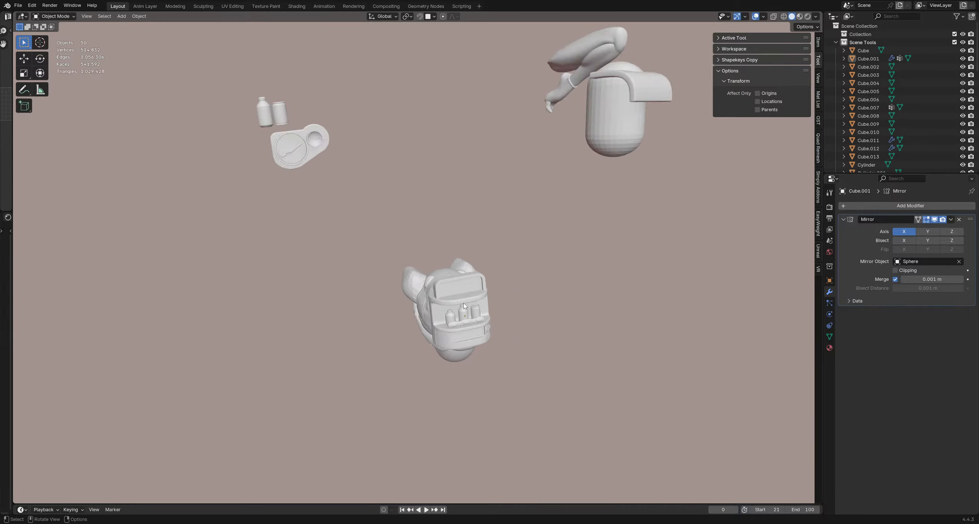
Step: Examine the vehicle's separate body pieces from the side and rear
scroll(464, 303, up, 2)
click(340, 282)
shift+middle_drag(340, 282, 368, 283)
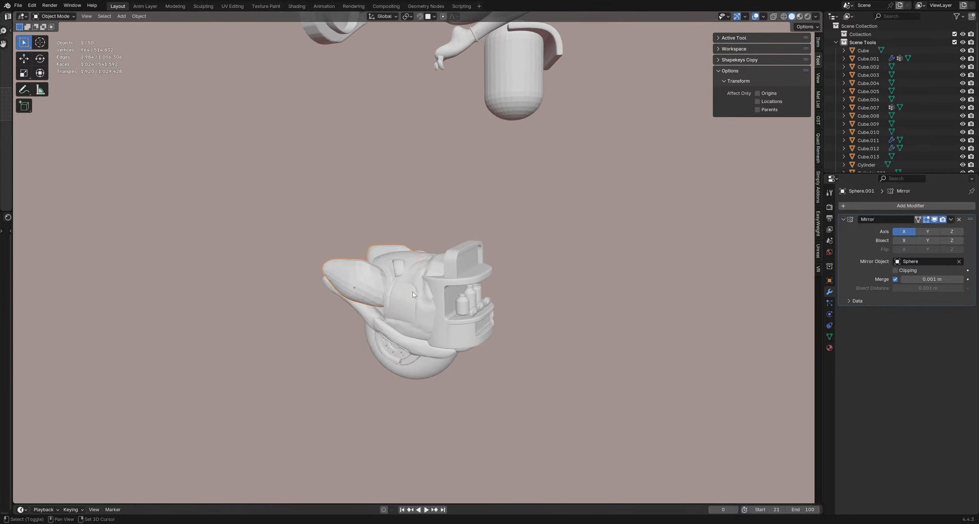
scroll(367, 284, up, 6)
scroll(405, 277, down, 5)
middle_drag(541, 288, 537, 291)
click(479, 264)
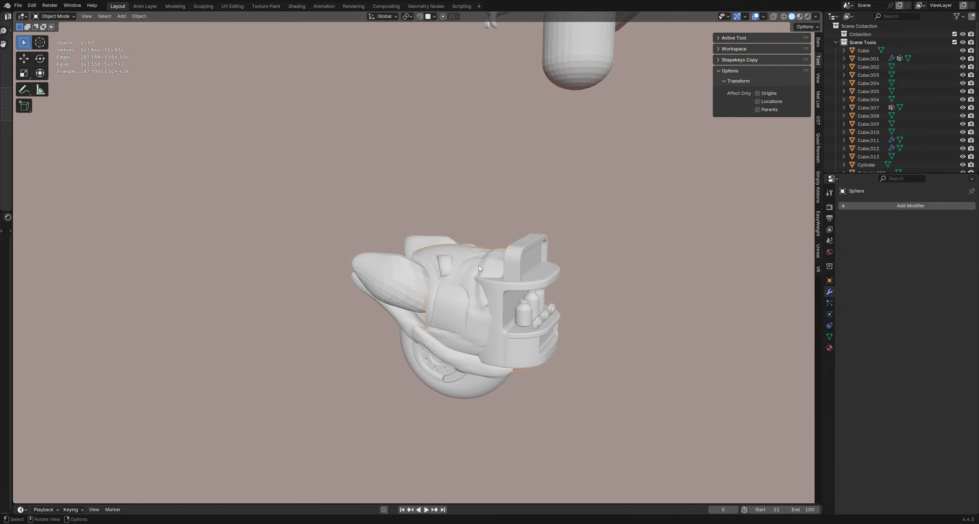
middle_drag(479, 264, 517, 264)
mouse_move(494, 282)
shift+middle_down()
mouse_move(402, 284)
mouse_move(429, 264)
mouse_move(450, 282)
mouse_move(429, 271)
mouse_move(439, 252)
mouse_move(451, 257)
mouse_move(427, 282)
mouse_move(435, 306)
mouse_move(496, 273)
shift+middle_up()
Step: Collapse the Scene Tools collection and delete the collections named Project and Collection
key(KP_Decimal)
scroll(886, 137, down, 3)
scroll(887, 130, up, 6)
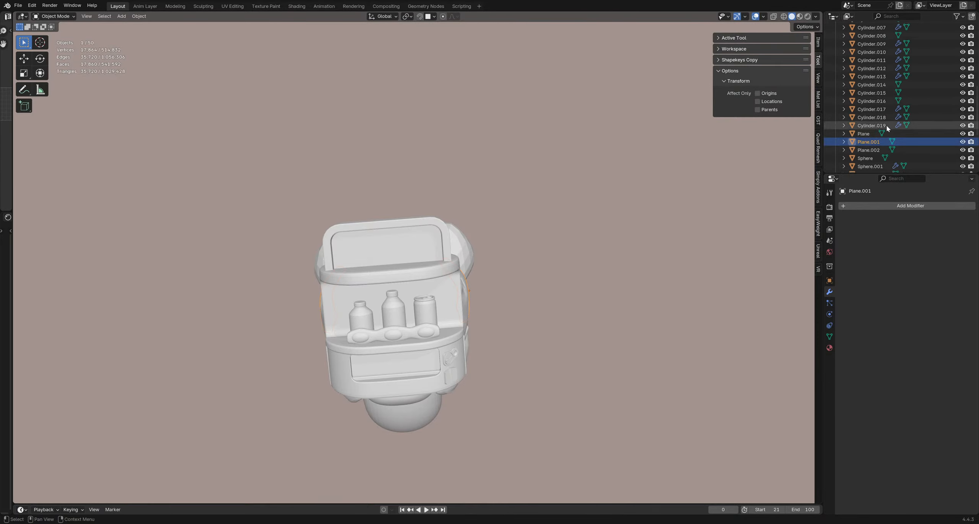
scroll(842, 55, up, 5)
click(836, 42)
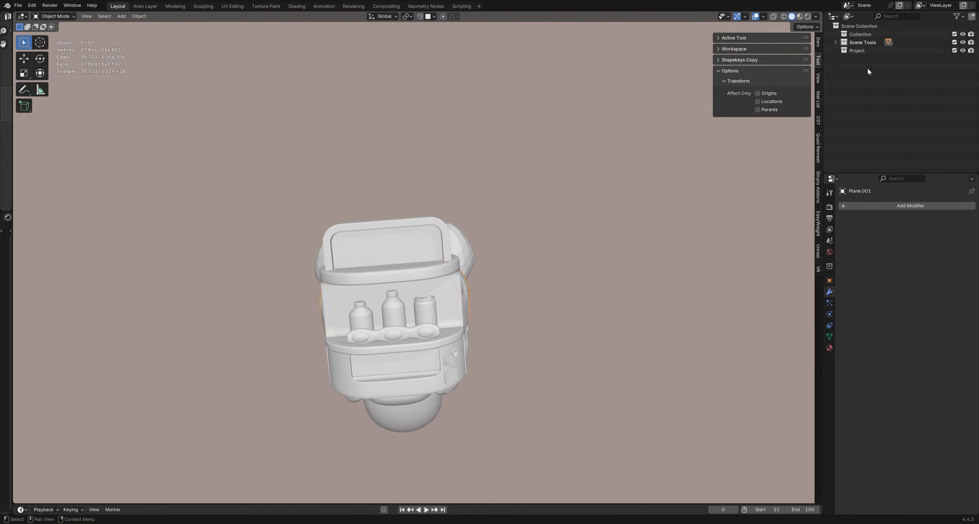
click(868, 52)
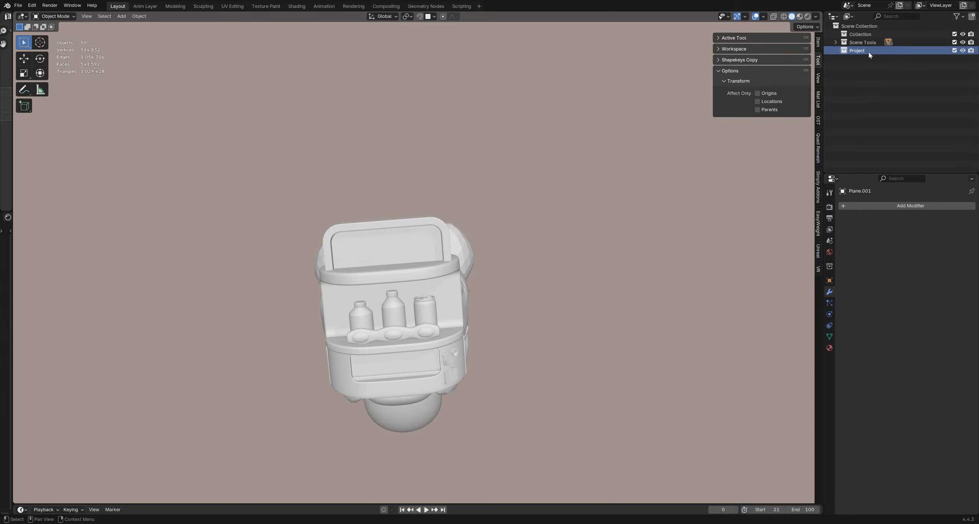
key(x)
click(857, 36)
key(x)
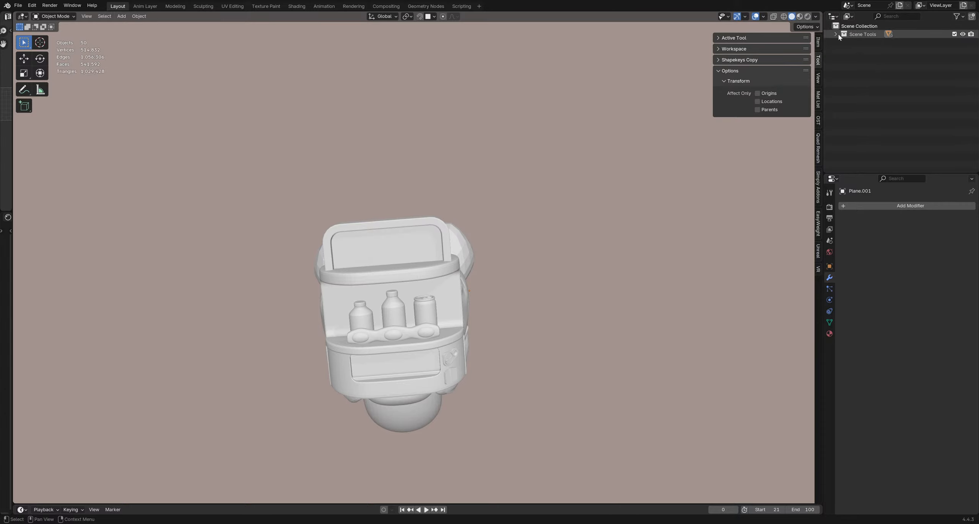
Step: Expand the Scene Tools collection and move the vehicle's side panel into a new collection named TestFolder
click(836, 34)
middle_drag(367, 268, 490, 275)
click(443, 273)
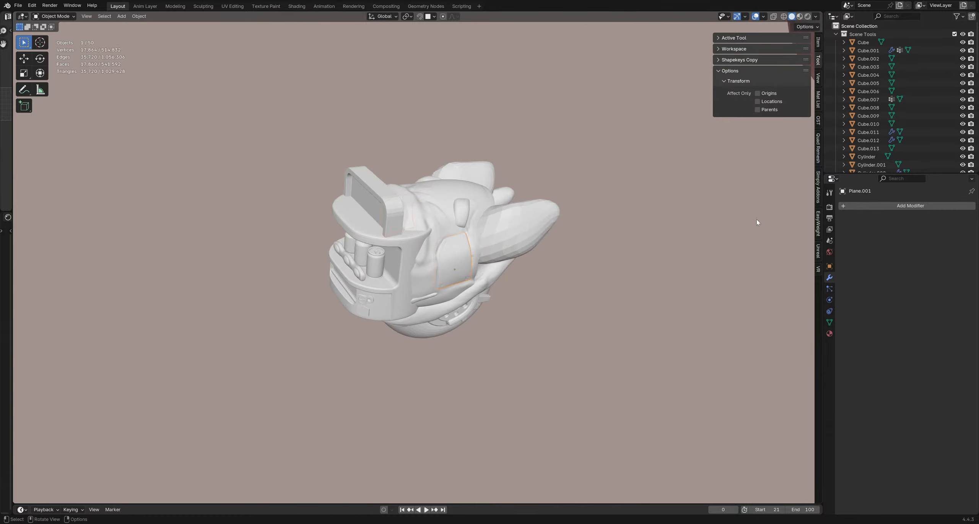
key(m)
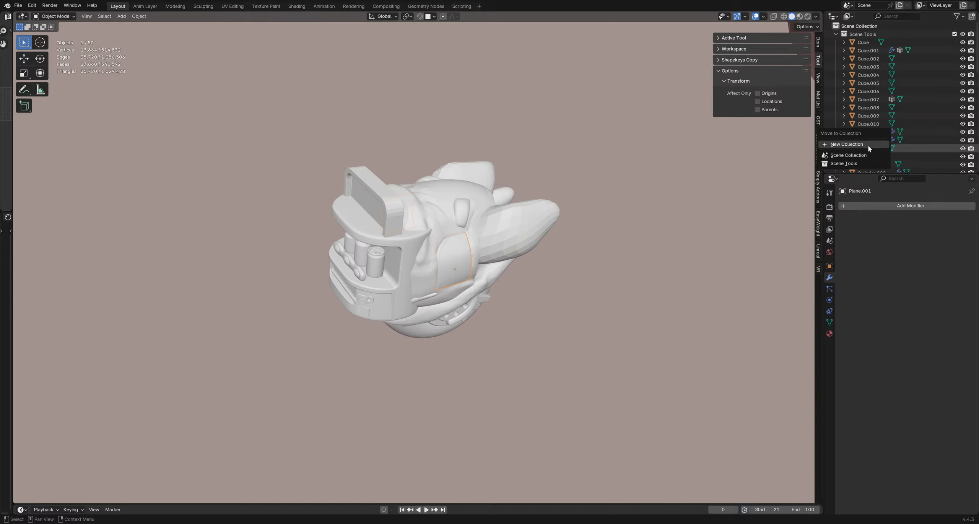
click(869, 146)
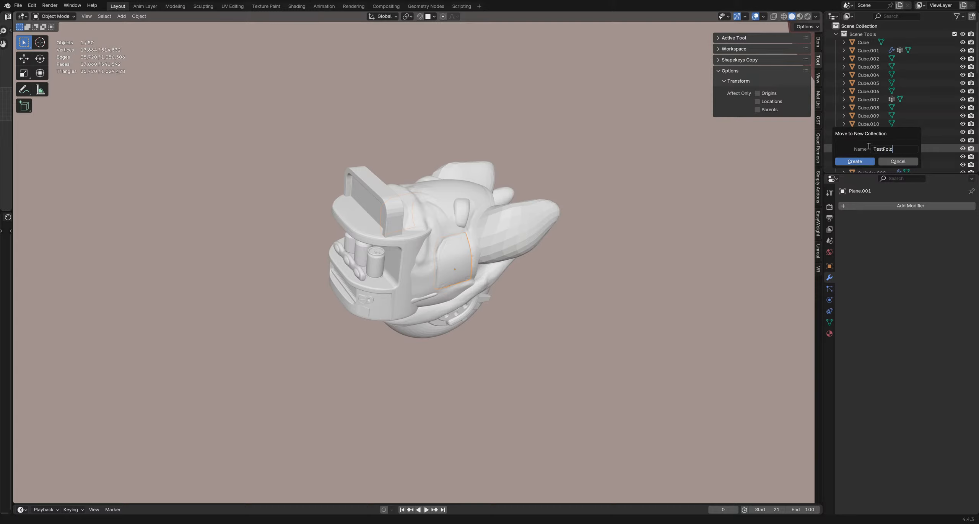
click(855, 162)
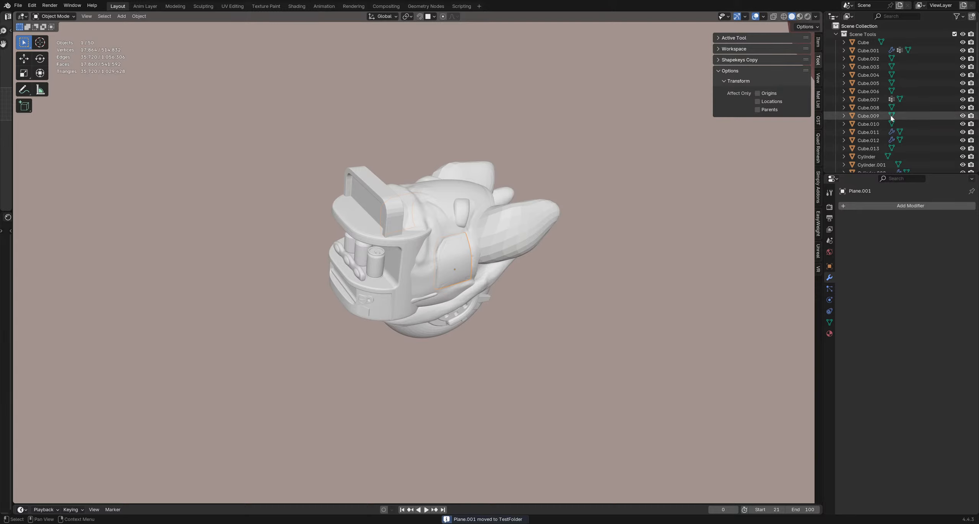
Step: Hide the TestFolder collection in the viewport and save the file
scroll(958, 164, down, 10)
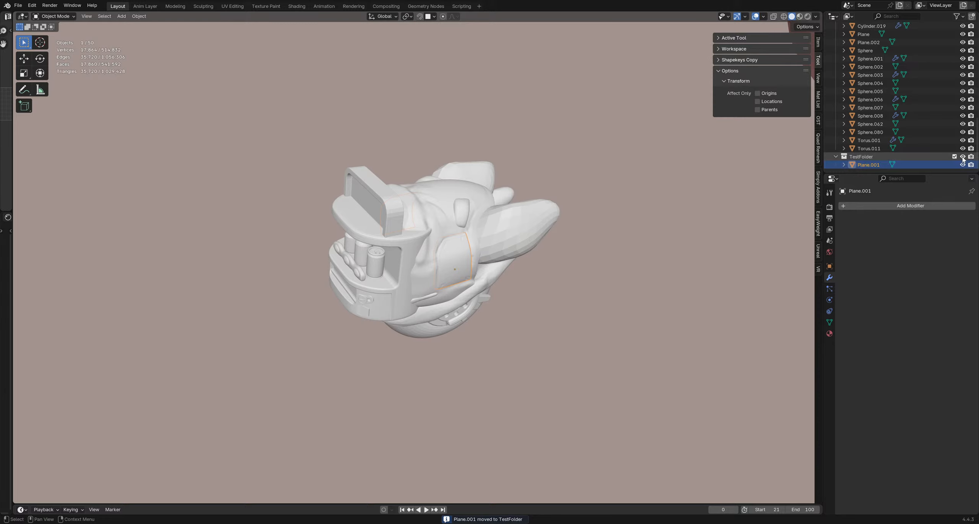
click(963, 157)
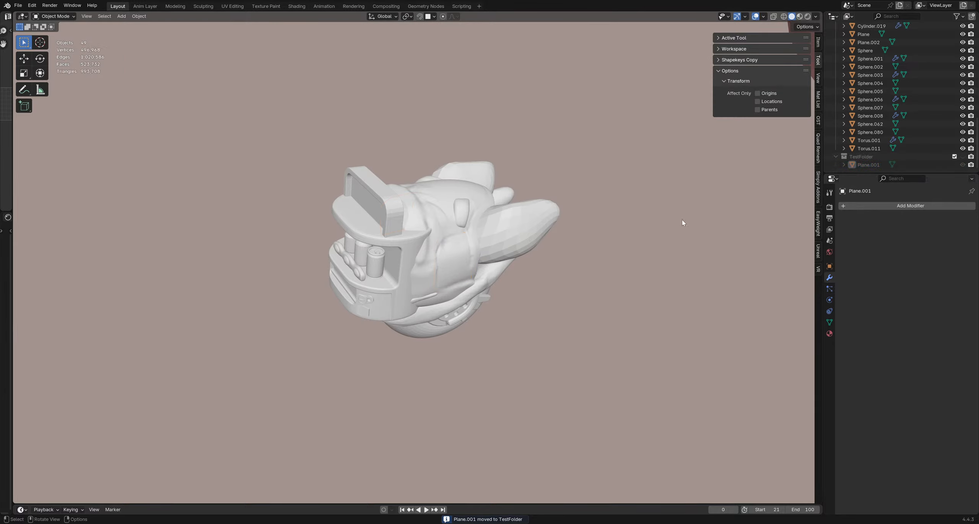
middle_drag(682, 220, 443, 268)
middle_drag(444, 268, 431, 251)
key(ctrl+s)
scroll(450, 263, up, 1)
middle_drag(411, 284, 439, 246)
Step: Show the TestFolder collection again and inspect its side panel, isolating it in local view for a moment
click(962, 164)
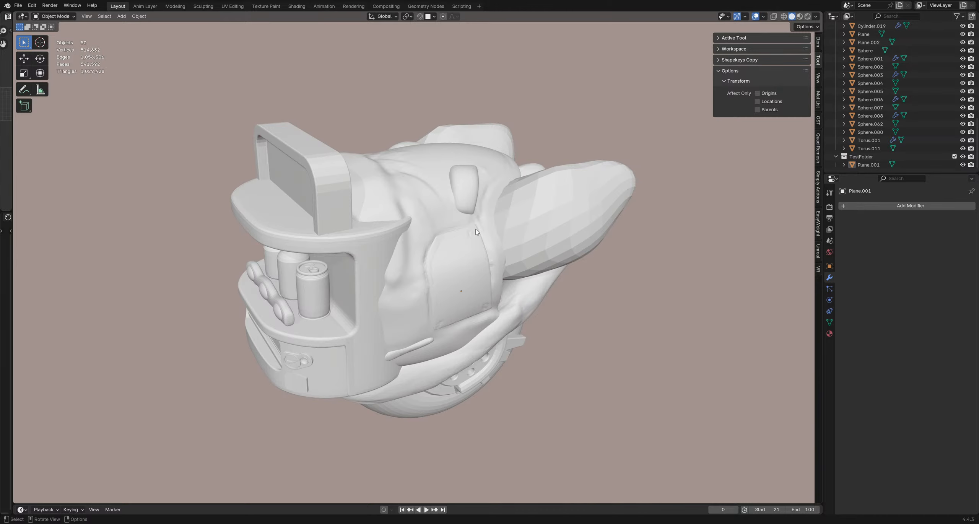
middle_drag(440, 279, 535, 248)
click(485, 261)
key(KP_Decimal)
ctrl+middle_drag(536, 248, 461, 262)
key(KP_Divide)
key(KP_Divide)
click(625, 289)
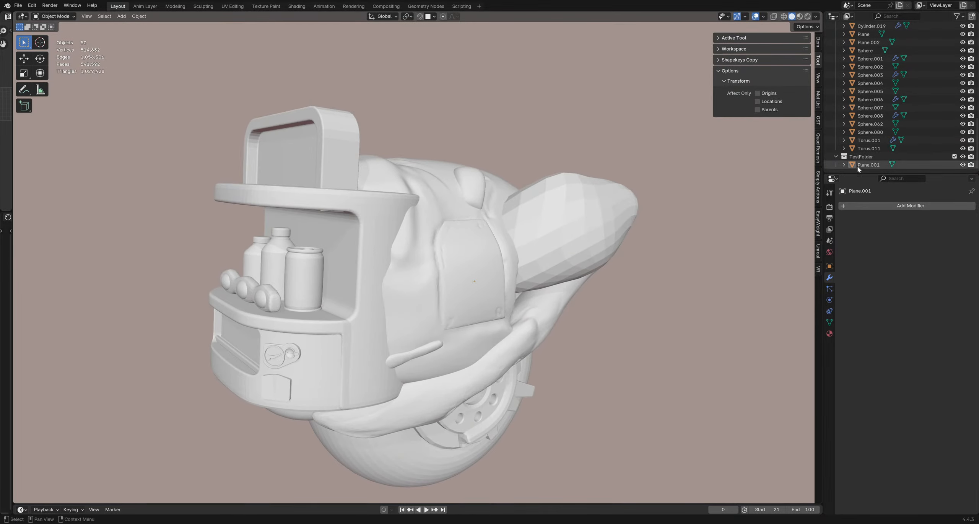
middle_drag(475, 247, 482, 257)
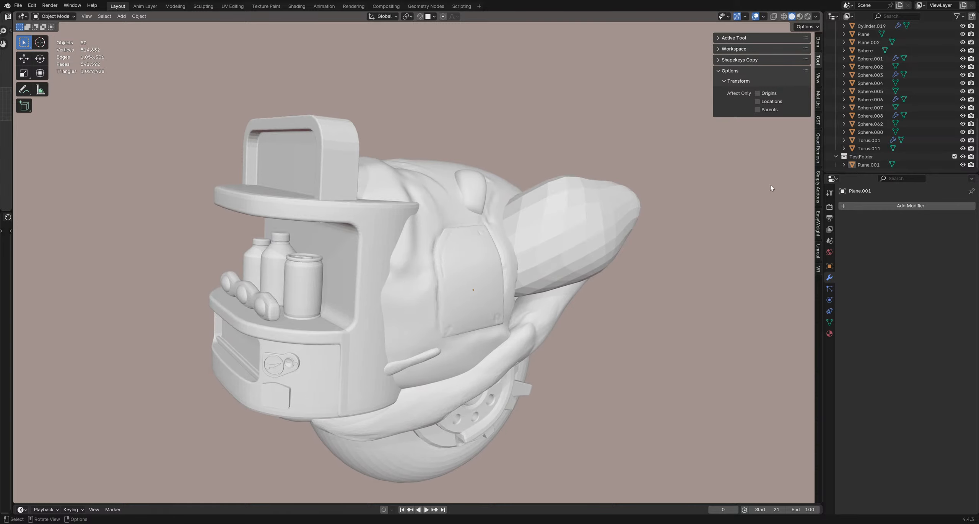
Step: Hide the TestFolder collection and add a new mesh plane
click(963, 156)
middle_drag(494, 247, 468, 261)
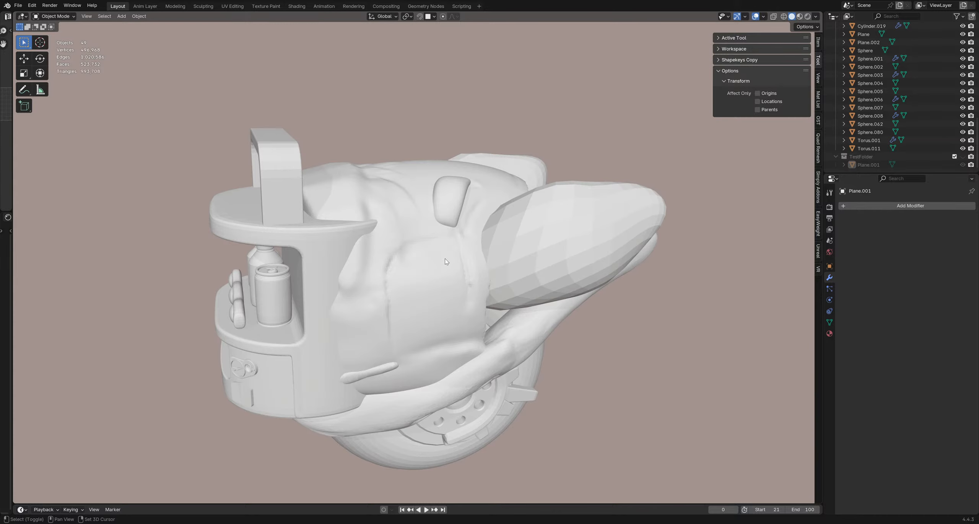
key(shift+a)
key(Escape)
key(shift+a)
mouse_move(437, 254)
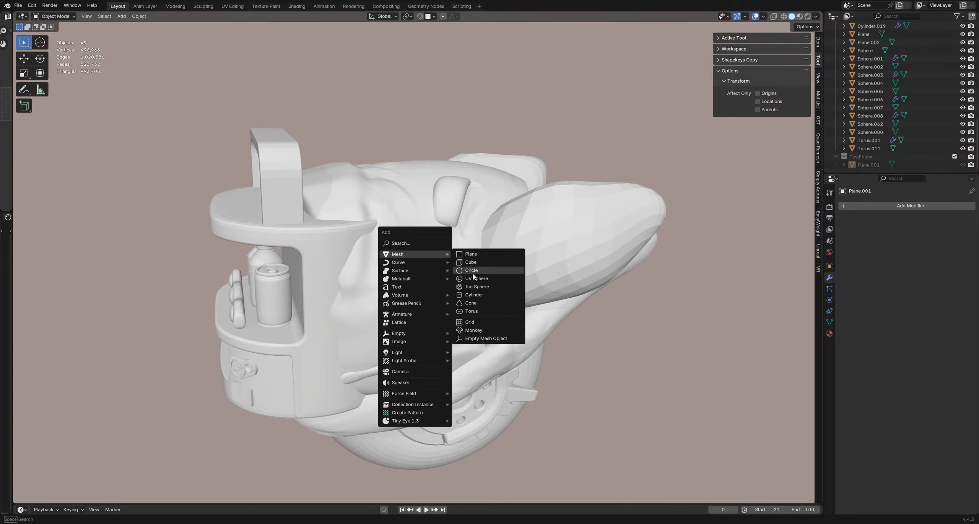
click(485, 252)
scroll(384, 264, down, 5)
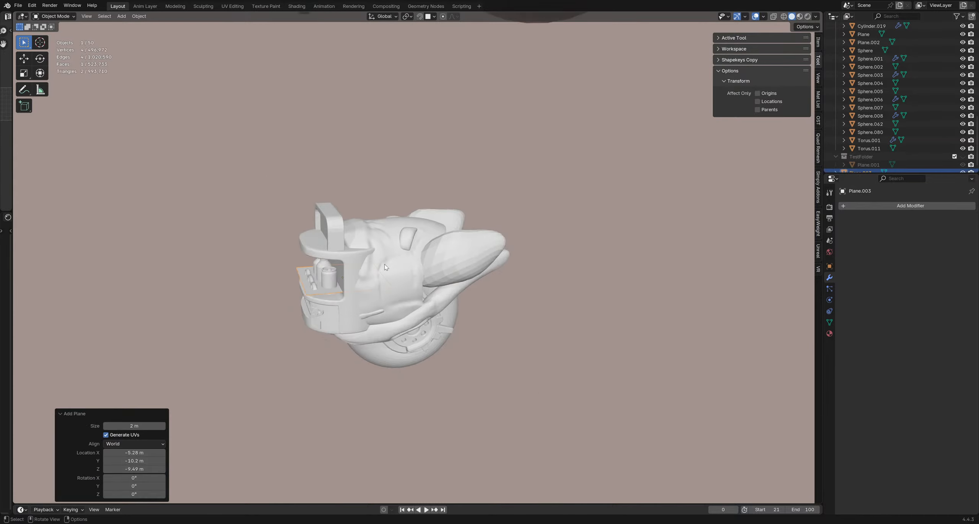
Step: Rotate the new plane by about 76° and place it upright beside the vehicle's body where the side panel was
key(g)
middle_drag(384, 263, 482, 299)
click(410, 284)
key(r)
click(472, 325)
key(g)
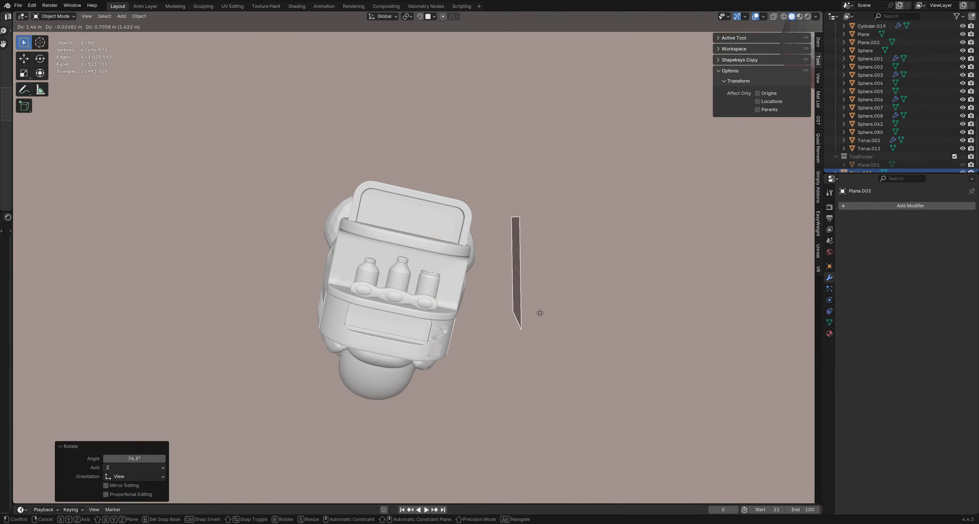
click(539, 309)
middle_drag(538, 309, 403, 269)
key(g)
click(422, 265)
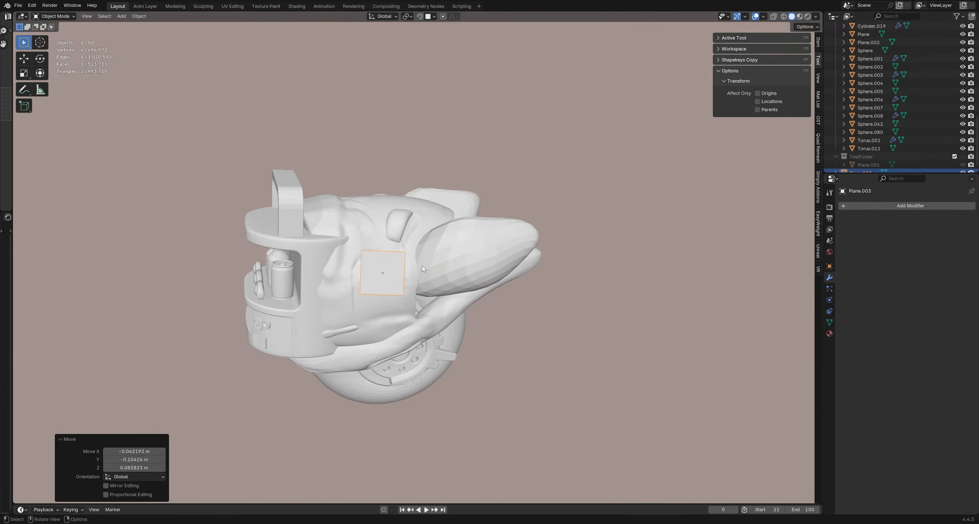
Step: Turn on snapping with Face Project as the target and scale the plane by about 0.589
scroll(422, 265, up, 3)
click(432, 17)
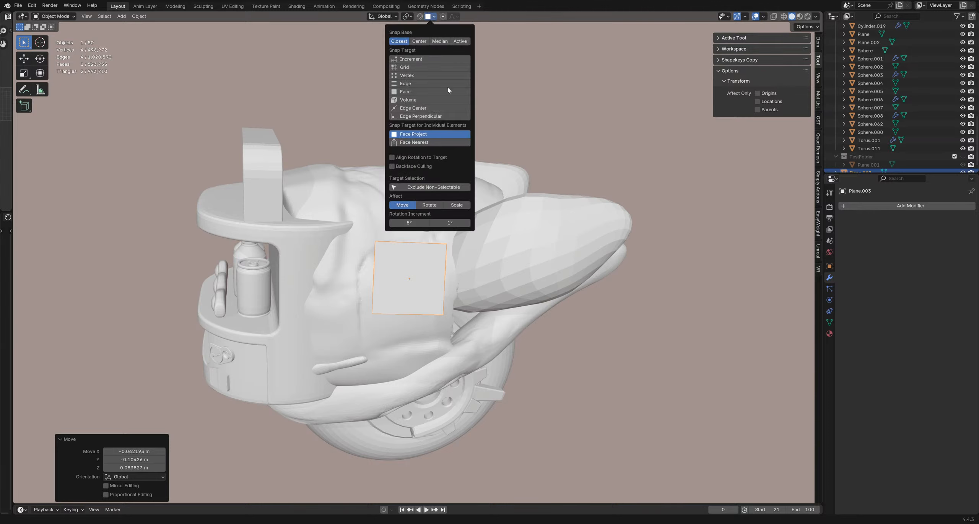
click(419, 16)
scroll(446, 238, down, 3)
key(s)
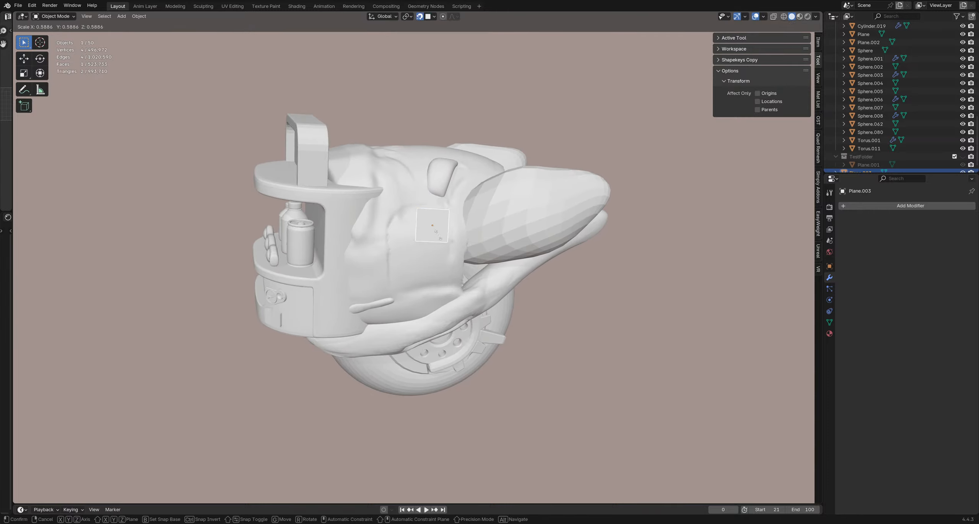
click(436, 231)
scroll(436, 233, up, 3)
Step: Enter Edit Mode on the plane with vertex selection and check the Retopology setting in the mesh overlays
key(q)
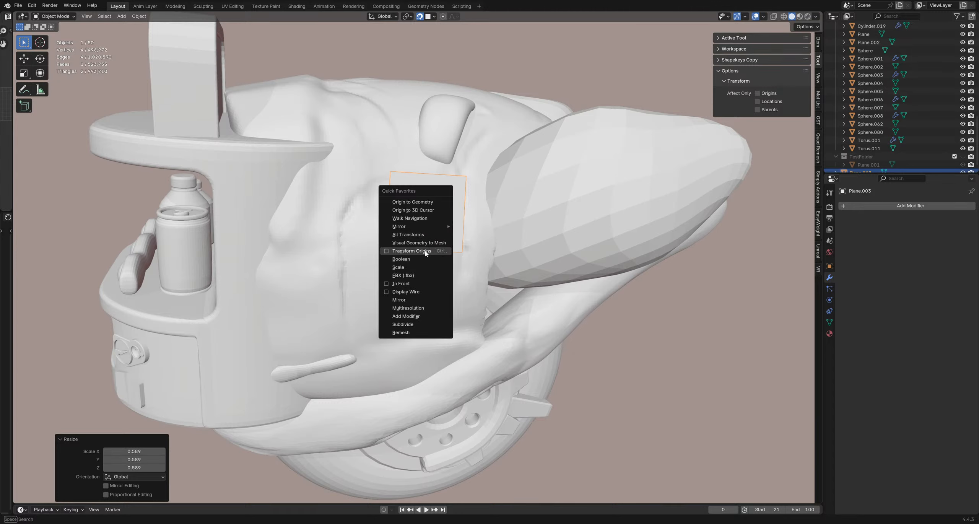
key(Escape)
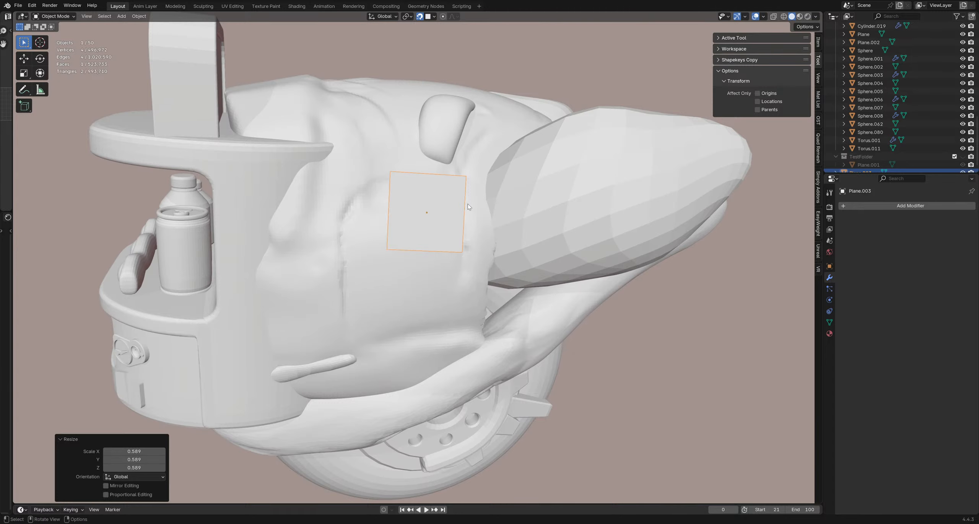
key(Tab)
key(q)
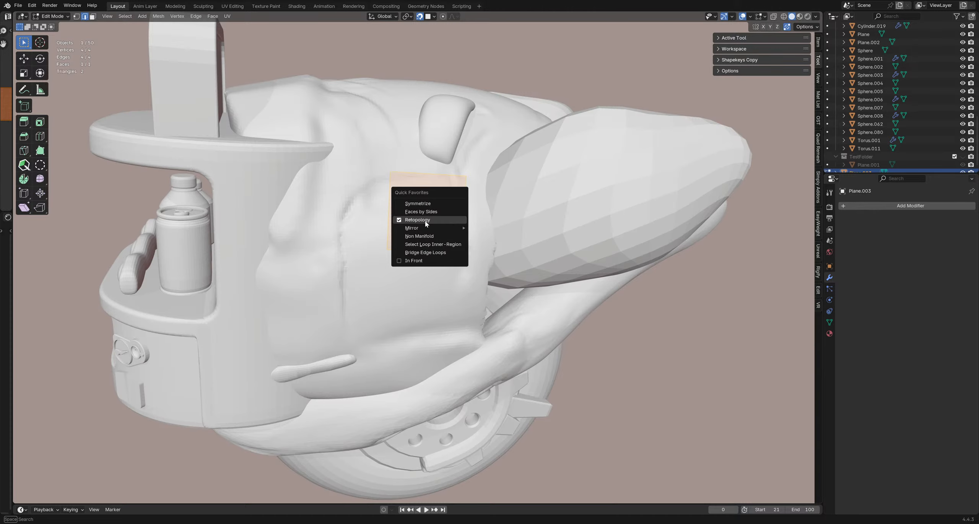
key(Escape)
scroll(457, 200, down, 1)
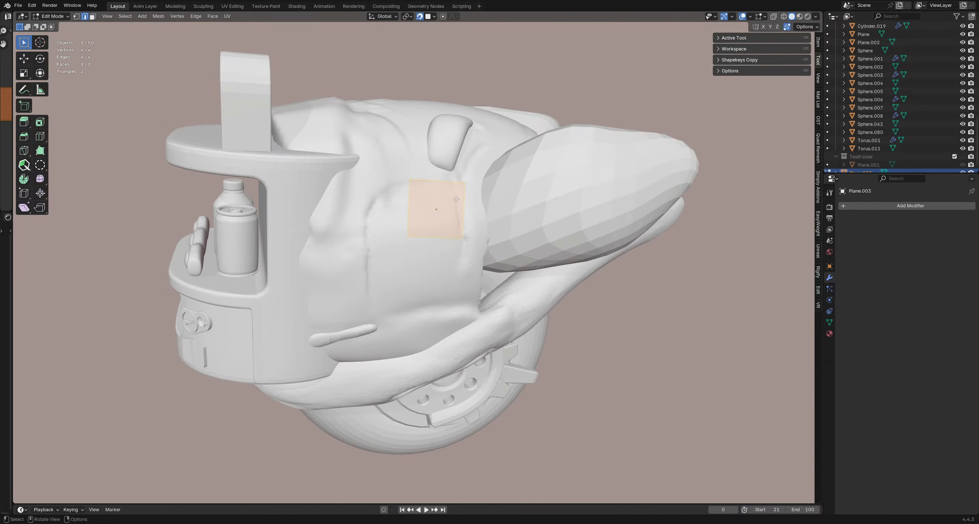
middle_drag(467, 199, 431, 258)
click(751, 17)
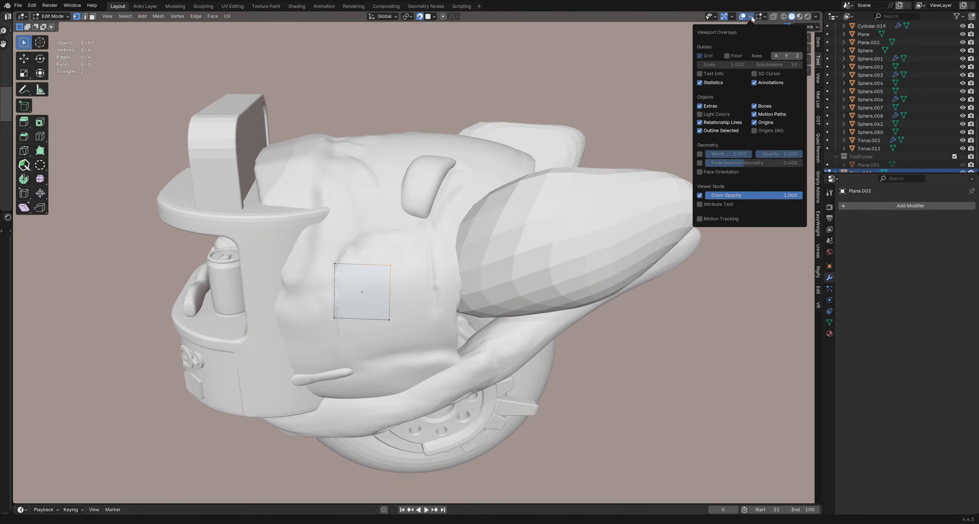
click(751, 17)
click(766, 17)
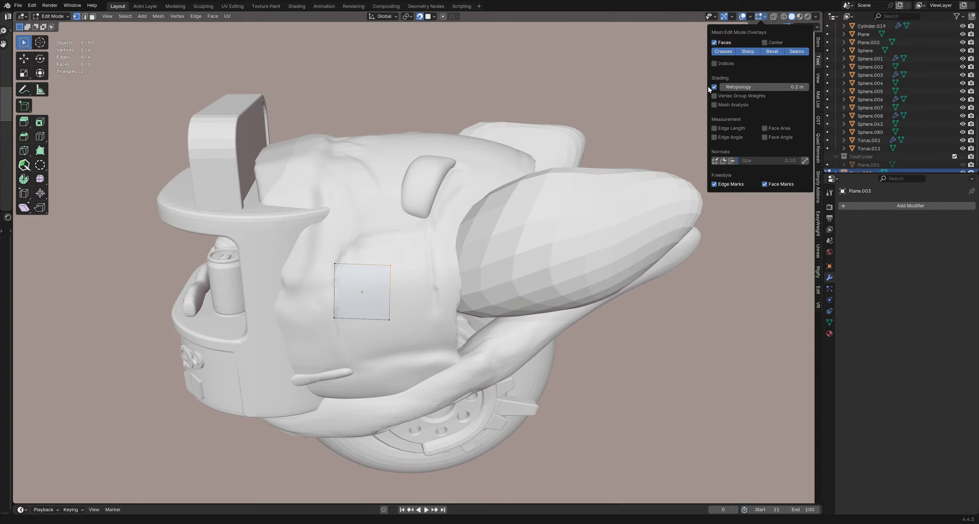
Step: Select the whole plane and move it so that it snaps onto the side surface of the body
scroll(413, 340, up, 2)
middle_drag(413, 341, 503, 346)
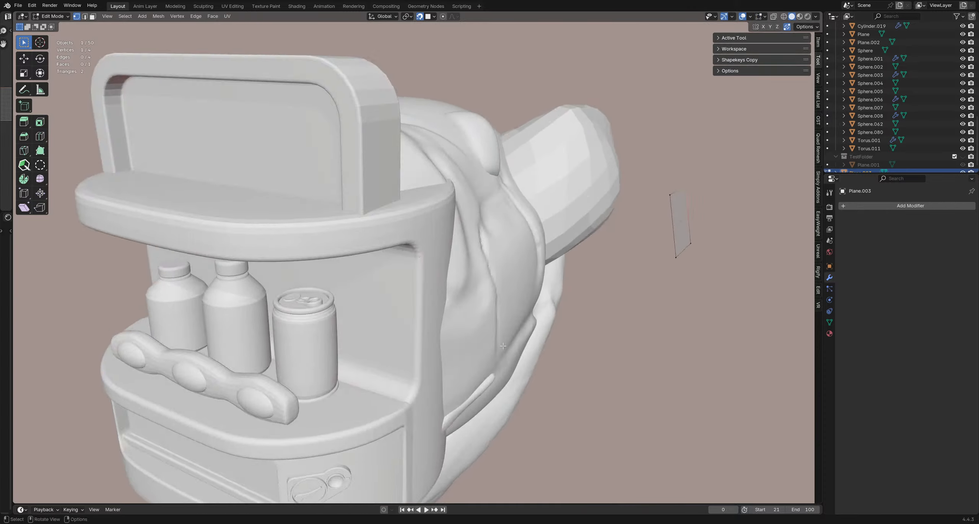
scroll(503, 346, down, 4)
middle_drag(586, 237, 445, 242)
key(a)
key(g)
click(527, 260)
Step: Move the plane's corner vertices one by one so that they snap onto the side surface of the body
scroll(527, 260, up, 2)
click(445, 249)
key(g)
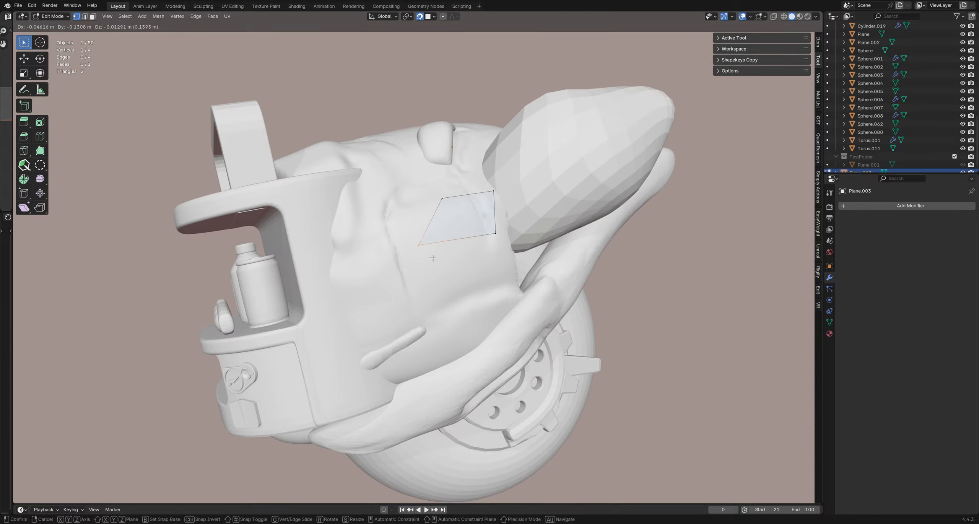
click(432, 258)
click(455, 211)
key(g)
click(414, 219)
click(505, 205)
key(g)
click(475, 213)
click(508, 248)
click(490, 242)
scroll(490, 243, up, 2)
mouse_move(490, 242)
middle_down()
mouse_move(451, 249)
mouse_move(478, 250)
middle_up()
scroll(478, 250, up, 2)
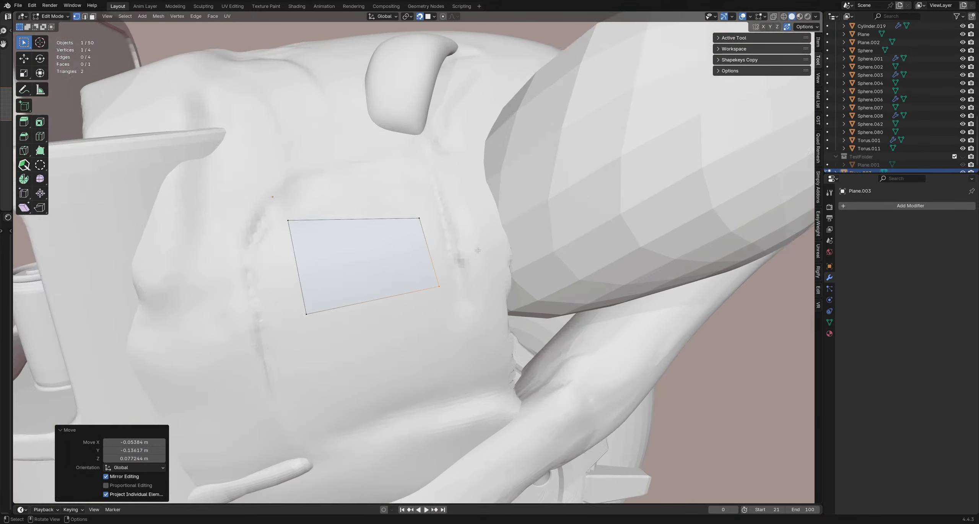
Step: Move the two vertices farthest from the bottle shelf onto the side panel's seam on that side
click(457, 228)
key(g)
click(490, 220)
click(494, 291)
key(g)
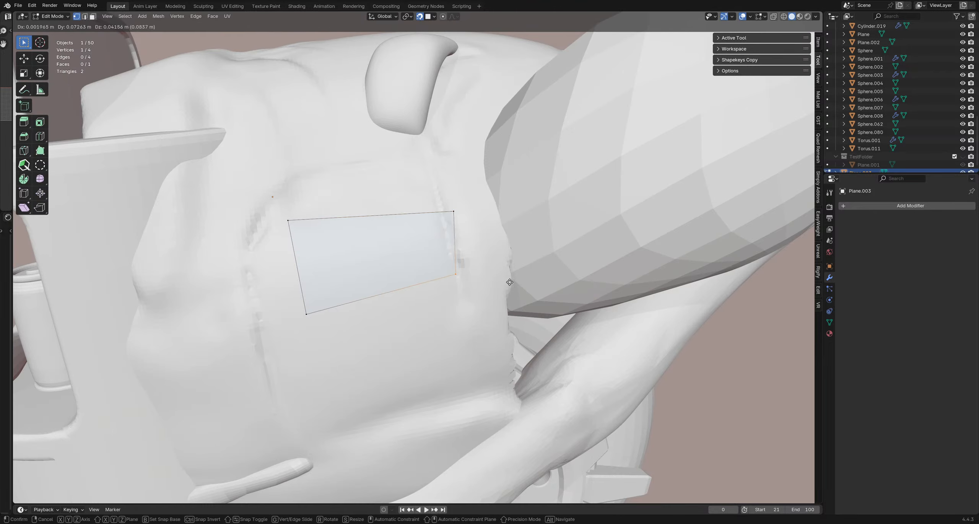
click(519, 280)
Step: Move the two vertices nearest the bottle shelf over to the same seam, narrowing the plane into an upright strip
click(307, 314)
key(g)
click(546, 294)
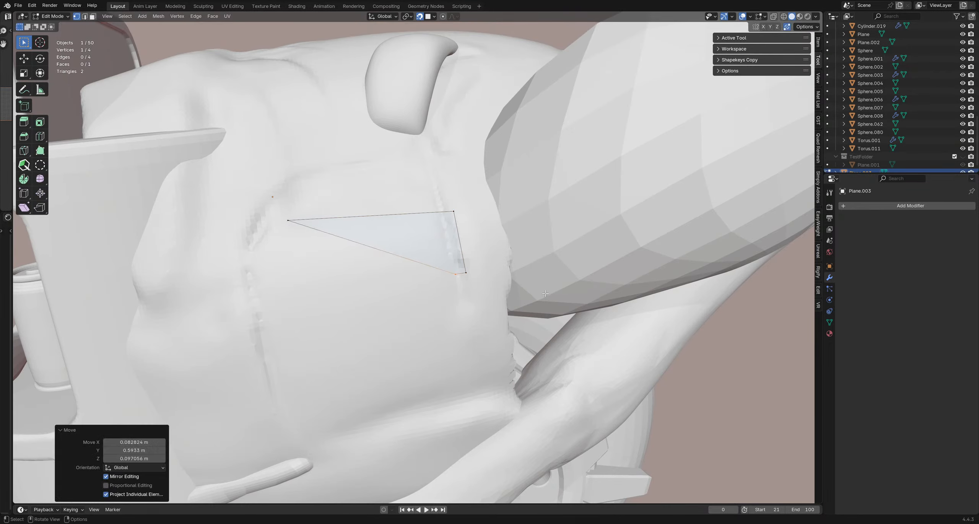
click(298, 227)
key(g)
click(522, 236)
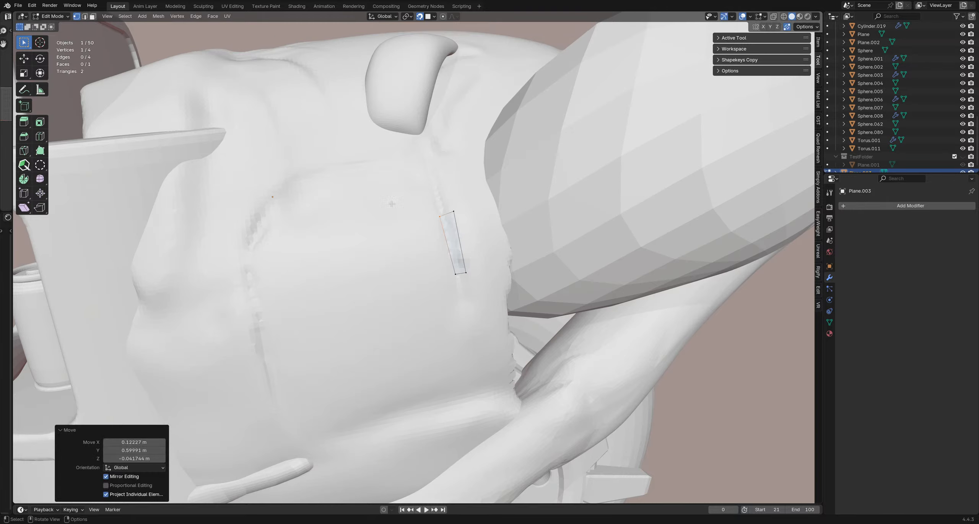
Step: Fine-tune the narrow strip's corner vertices so that it follows the panel's seam with an even width
middle_drag(457, 205, 415, 272)
drag(436, 308, 439, 319)
key(g)
click(439, 320)
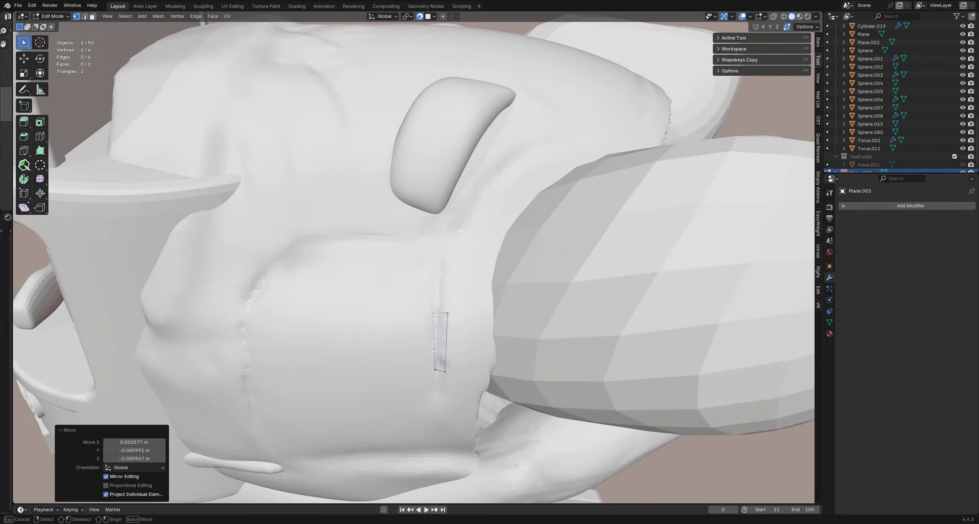
click(449, 312)
key(g)
click(449, 316)
drag(429, 363, 437, 379)
key(g)
click(432, 382)
click(450, 376)
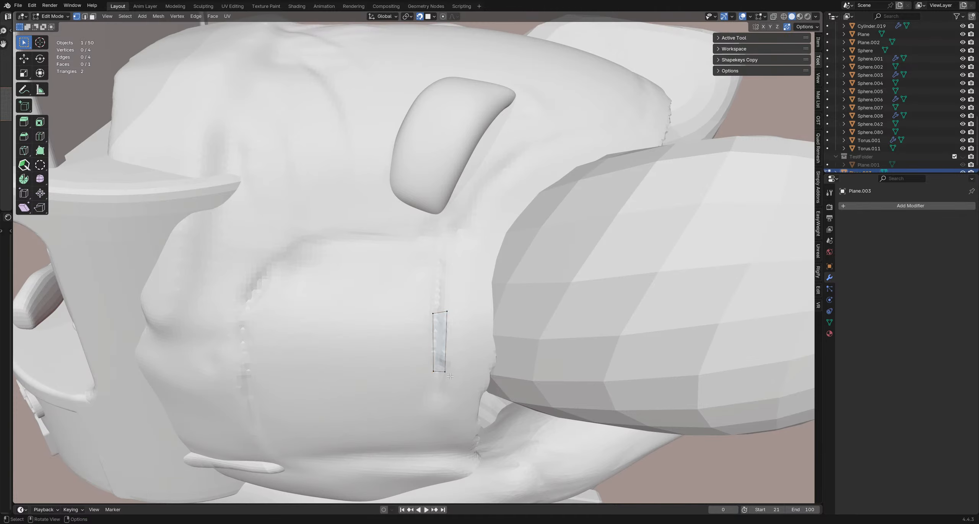
Step: Extrude the strip's upper edge up the seam to the panel's top corner and add a short corner segment
click(441, 307)
middle_drag(441, 306, 448, 283)
key(e)
click(453, 208)
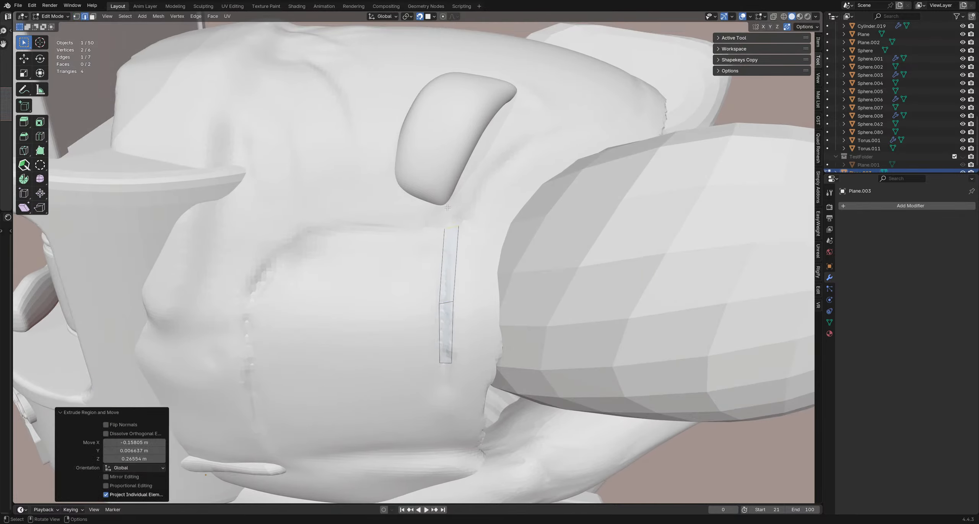
key(1)
key(g)
click(449, 240)
click(446, 236)
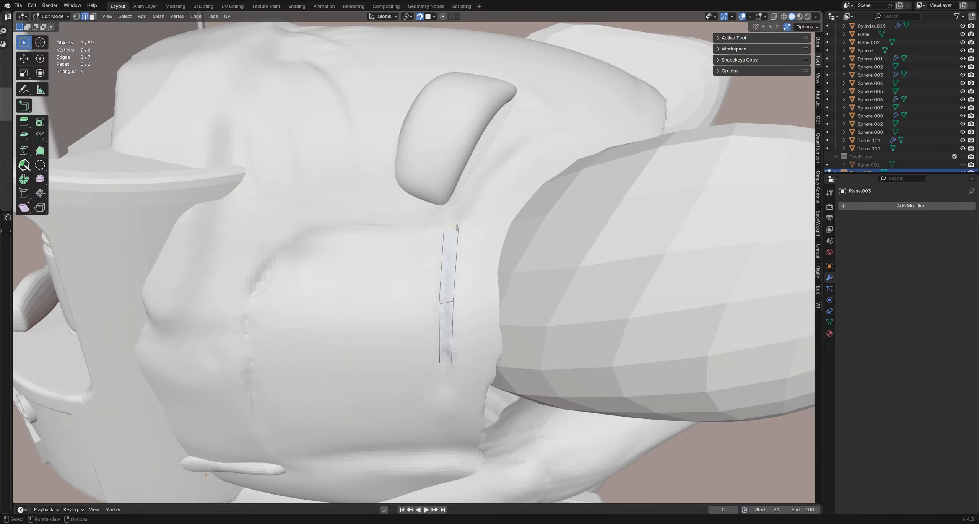
key(e)
click(457, 215)
Step: Extrude the corner segment's side edge toward the bottle shelf in two segments along the panel's top seam
click(442, 223)
key(e)
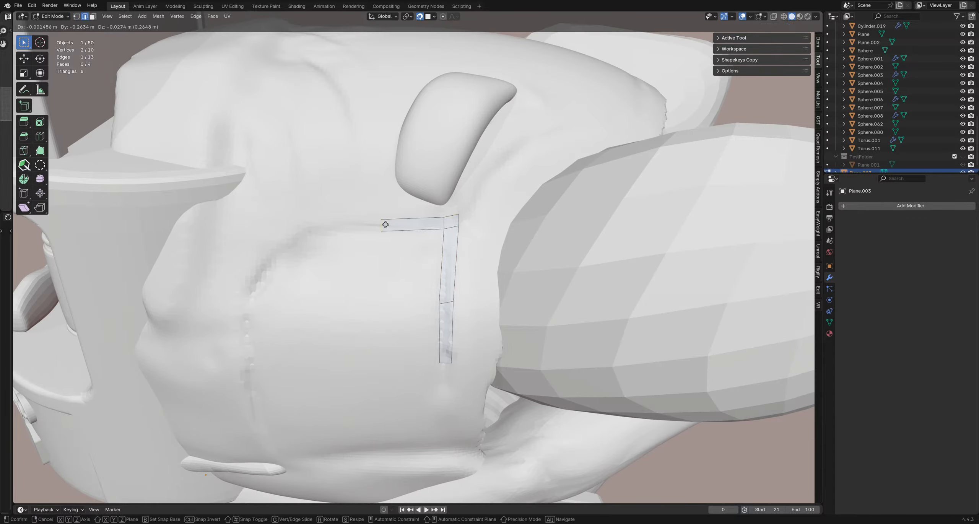
click(379, 225)
shift+middle_drag(368, 228, 406, 187)
key(e)
click(375, 214)
Step: Extrude two segments around the panel's rounded upper corner, rotating the end edge to follow the bend
key(e)
click(329, 232)
key(r)
click(400, 179)
key(e)
click(368, 241)
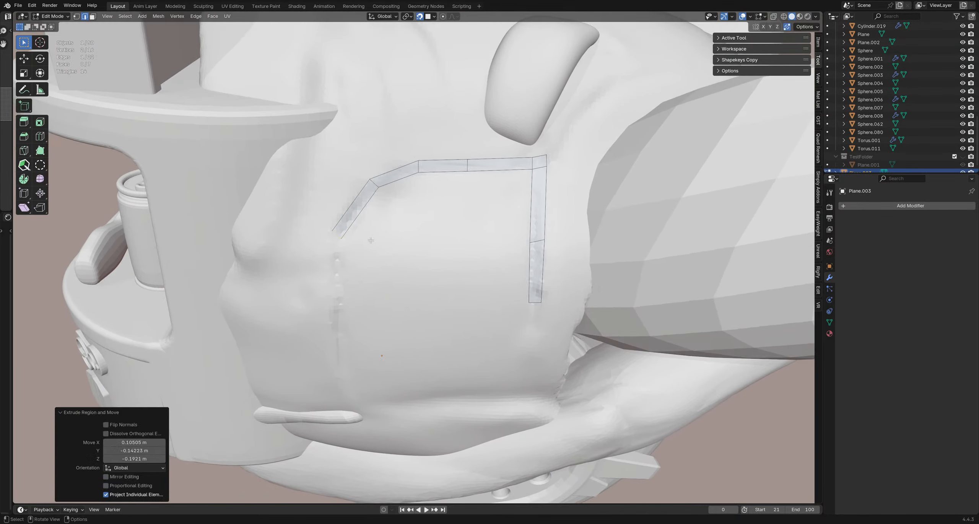
Step: Extrude three segments down the panel's shelf-side seam, rotating the end edge to line up with the seam
shift+middle_drag(415, 247, 444, 195)
key(e)
click(431, 246)
middle_drag(431, 247, 456, 217)
key(r)
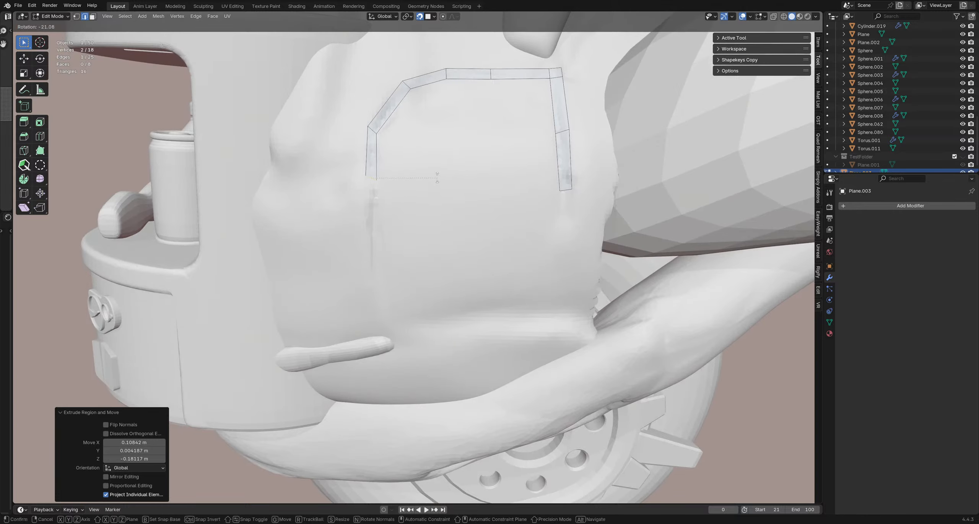
click(431, 158)
key(e)
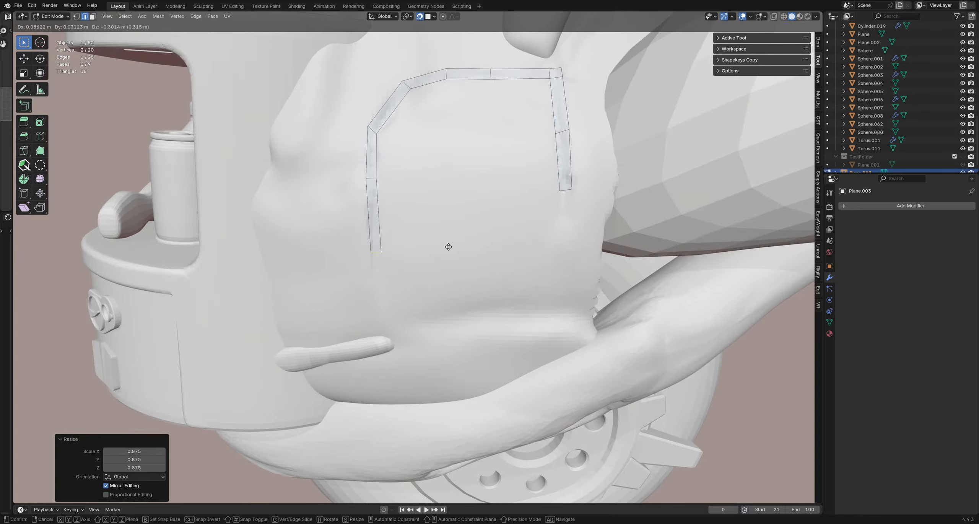
click(444, 248)
shift+middle_drag(440, 285, 440, 225)
key(e)
click(446, 280)
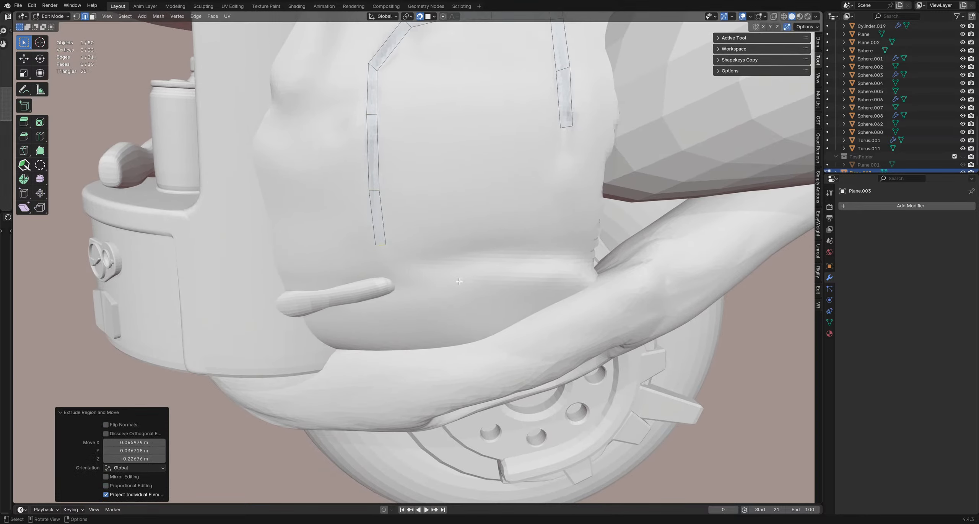
Step: Turn the strip around the panel's lower shelf-side corner by extruding and rotating its end, and extrude a first segment along the bottom
key(e)
click(492, 297)
key(r)
click(474, 234)
key(g)
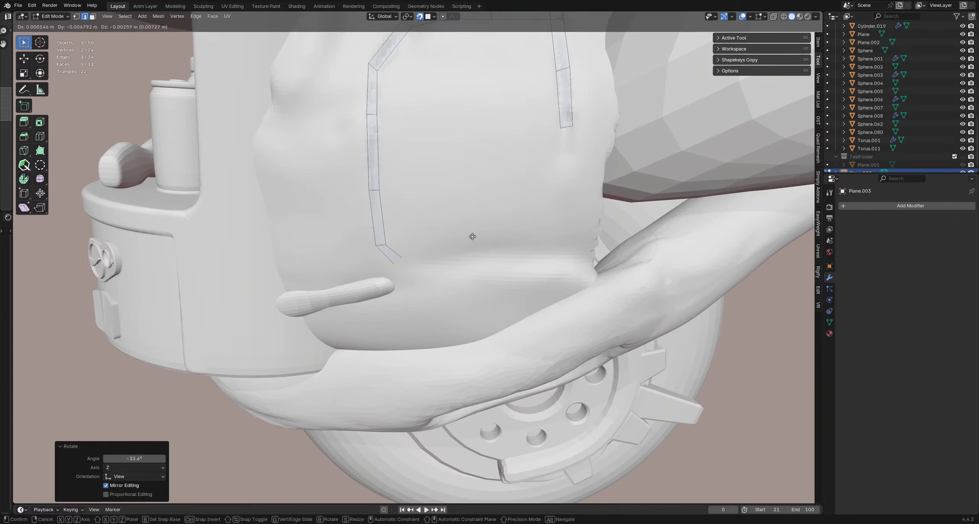
click(470, 236)
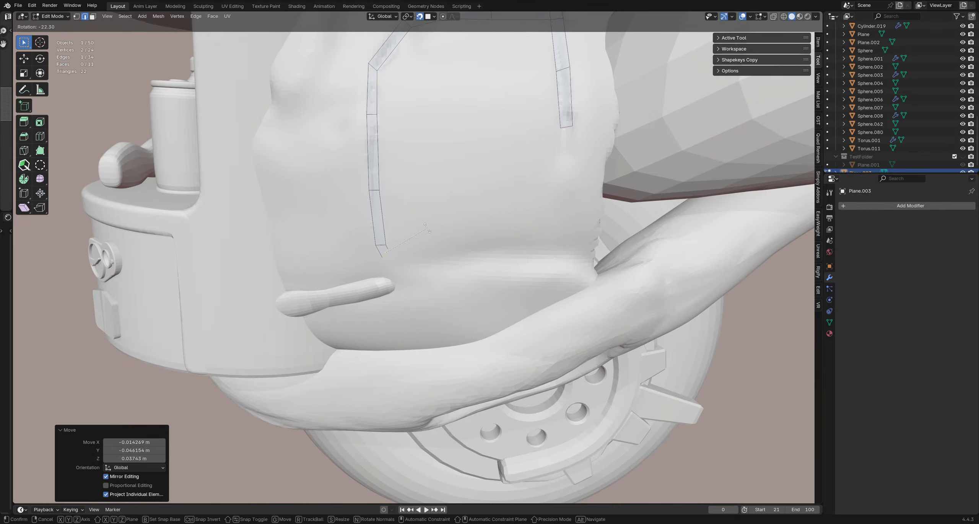
key(e)
click(483, 233)
Step: Extrude three more segments along the panel's bottom seam to the body's edge, rotating and scaling the end edge to fit
scroll(498, 236, down, 4)
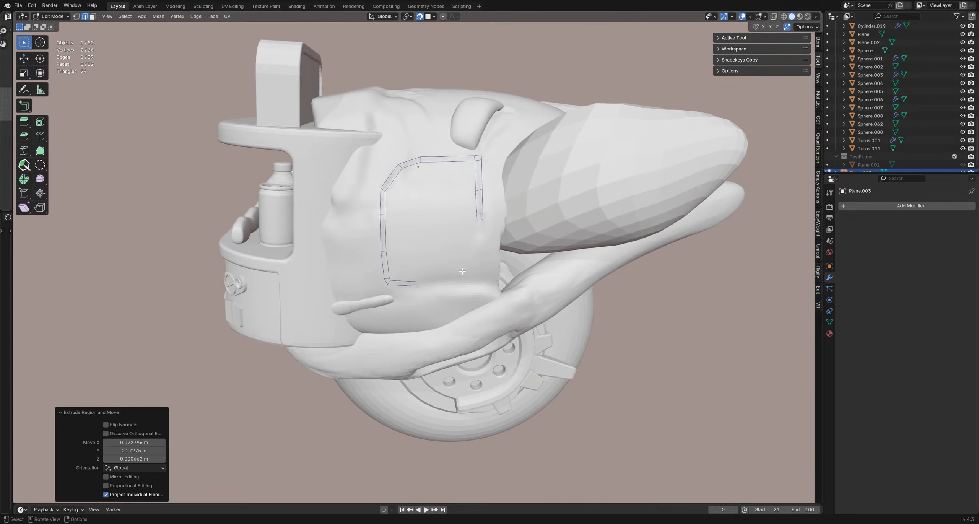
key(e)
click(498, 274)
key(r)
click(499, 266)
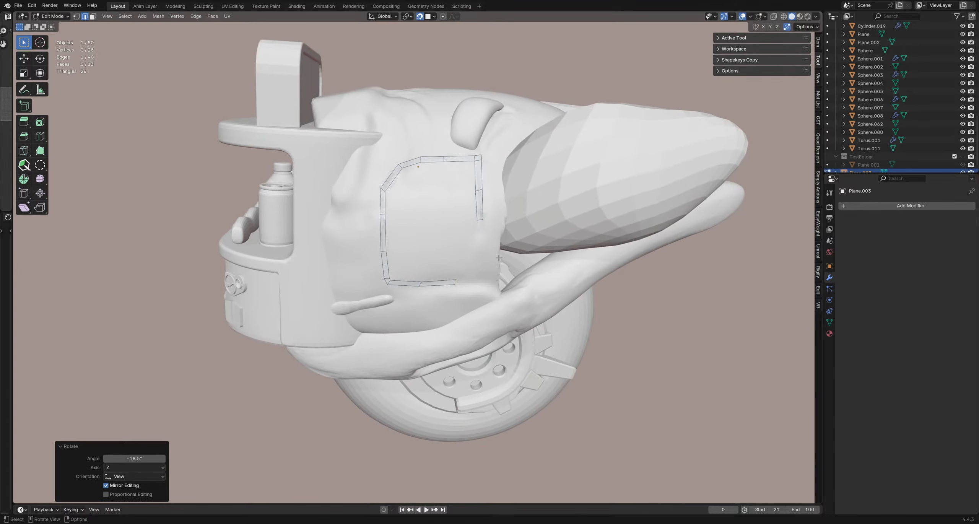
scroll(504, 272, up, 2)
key(s)
click(486, 272)
key(e)
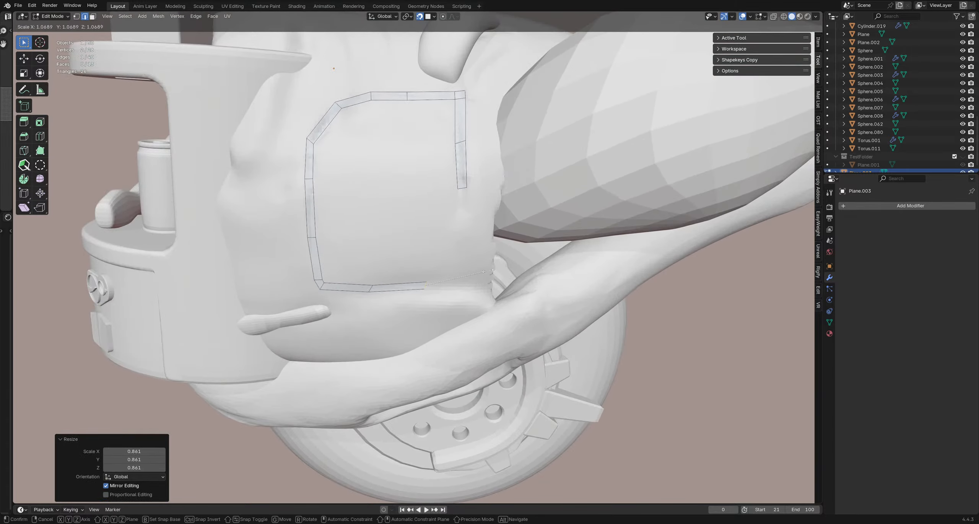
click(533, 269)
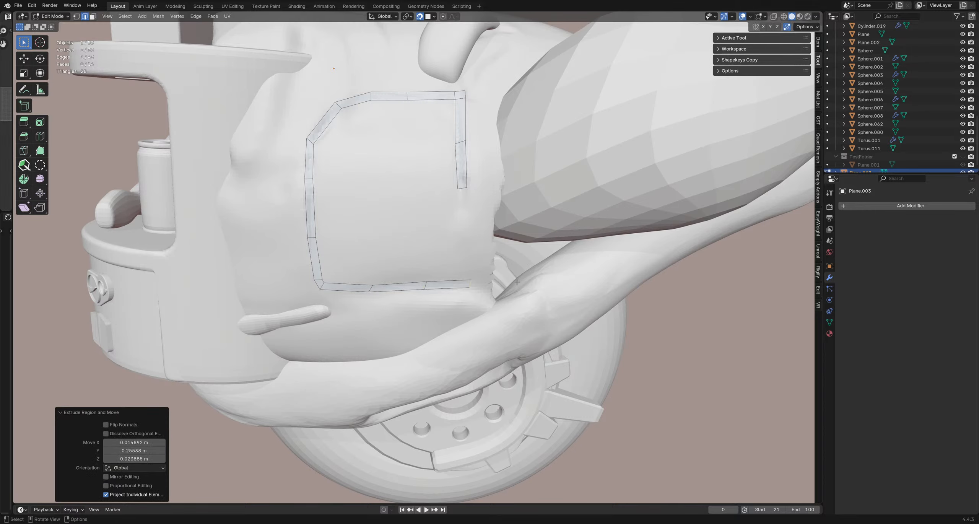
key(e)
click(538, 281)
Step: Extrude the lower end of the first upright strip down in two segments until it reaches the bottom strip
scroll(536, 279, down, 5)
middle_drag(534, 278, 508, 240)
scroll(481, 259, up, 4)
click(518, 235)
key(e)
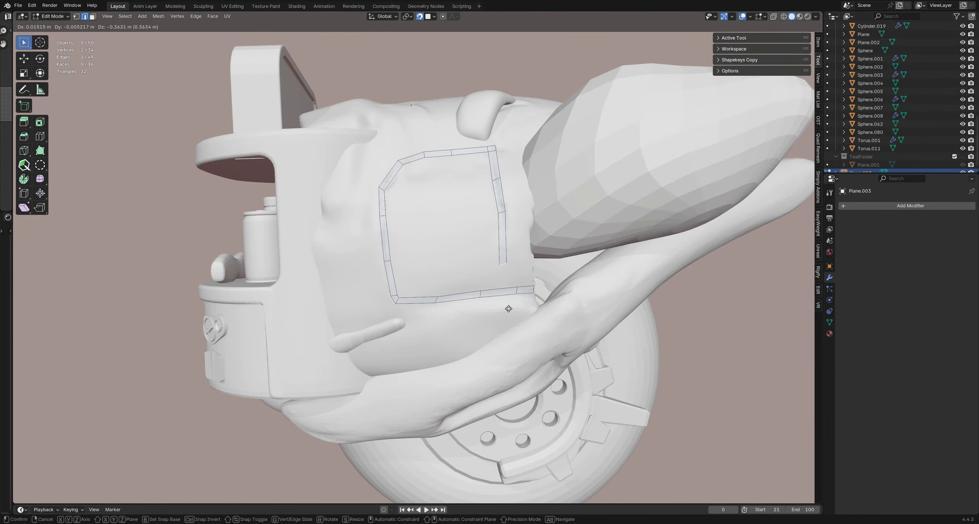
click(509, 308)
middle_drag(508, 308, 474, 263)
scroll(461, 217, down, 3)
scroll(463, 260, up, 4)
key(e)
click(478, 275)
scroll(474, 268, up, 3)
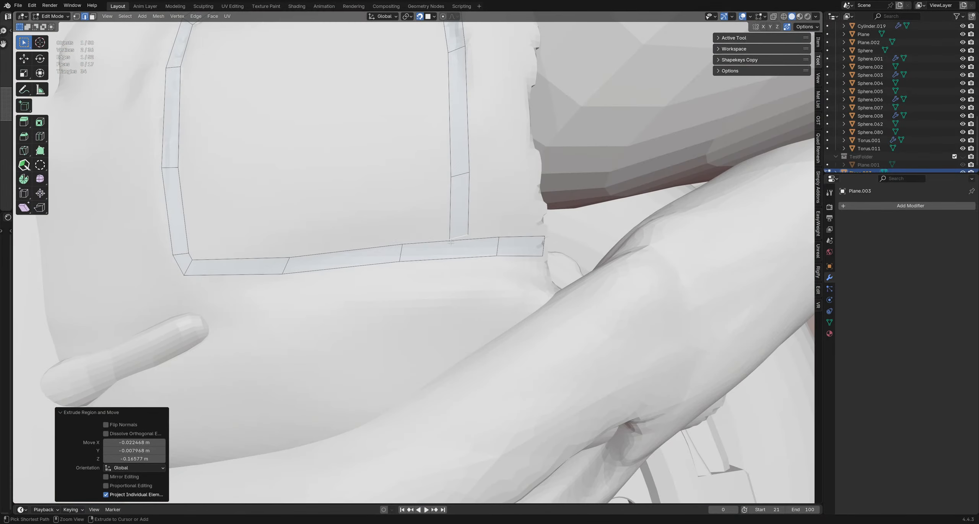
Step: Add two loop cuts across the bottom strip in line with the sides of the upright strip
key(ctrl+r)
click(446, 244)
click(447, 243)
key(ctrl+r)
click(470, 240)
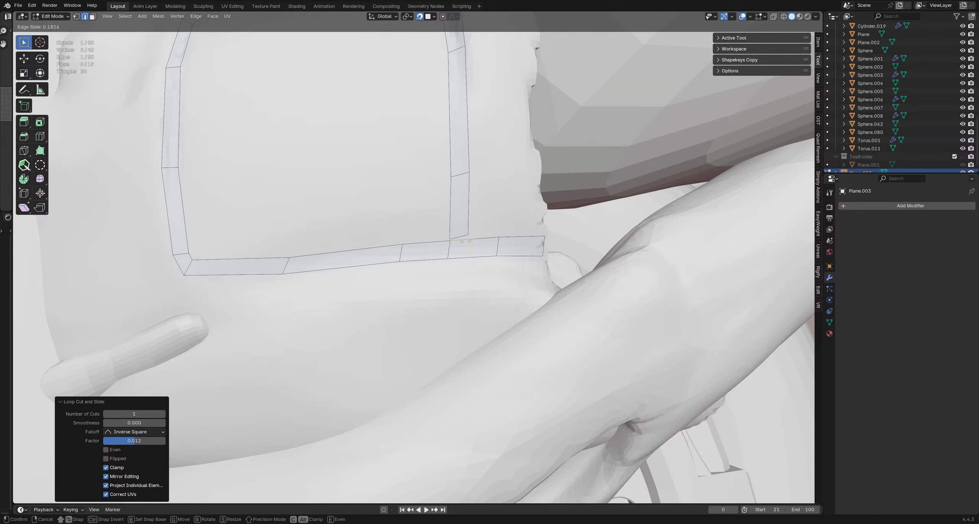
click(465, 241)
Step: Merge the upright strip's two end vertices at center with the matching vertices on the bottom strip
key(1)
key(m)
click(464, 242)
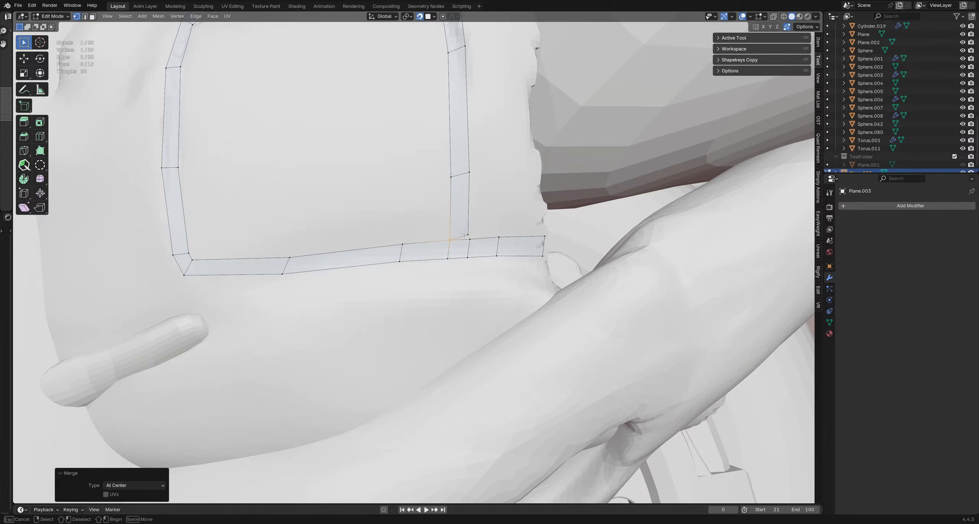
drag(463, 234, 475, 244)
key(m)
click(475, 244)
scroll(459, 249, down, 6)
shift+middle_drag(424, 231, 502, 236)
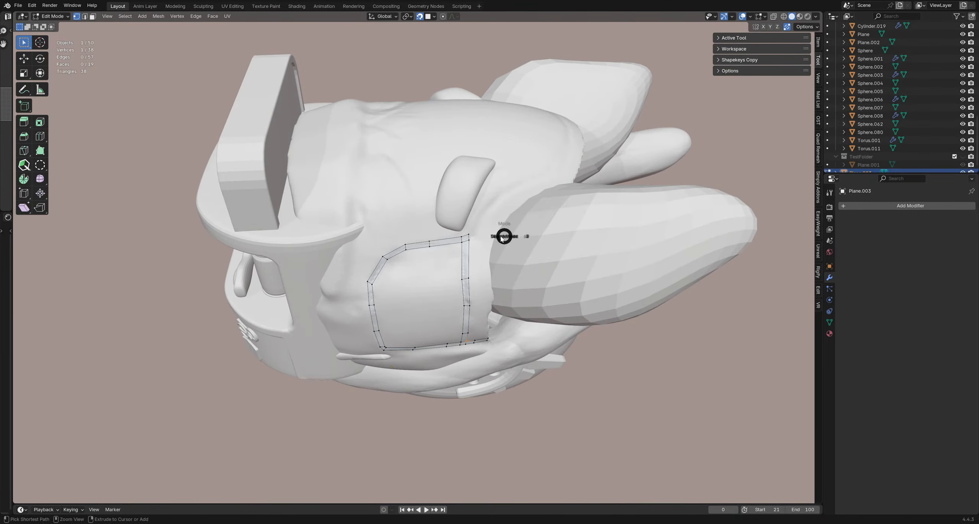
Step: Leave Edit Mode and move Plane.003 into the collection that holds the vehicle's other parts
key(Tab)
scroll(464, 278, up, 3)
mouse_move(464, 277)
middle_down()
mouse_move(441, 267)
mouse_move(443, 276)
mouse_move(457, 266)
middle_up()
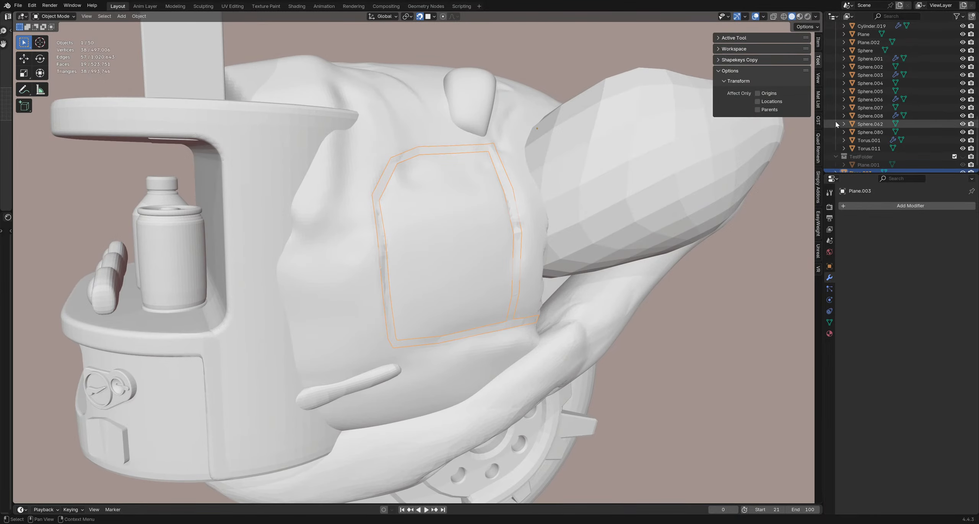
scroll(842, 153, down, 1)
drag(864, 166, 844, 128)
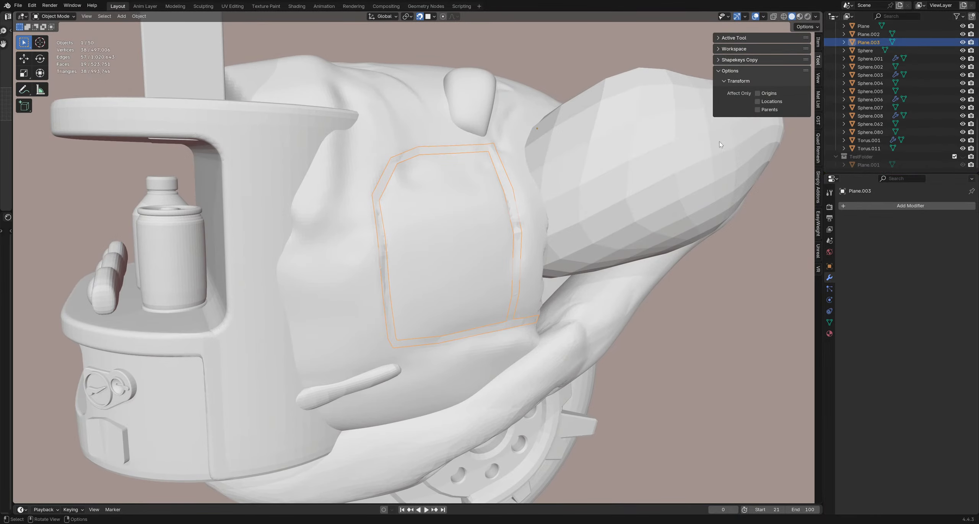
Step: Try a level 1 Subdivision modifier on the panel outline, set it to level 0 and remove it
middle_drag(551, 210, 481, 231)
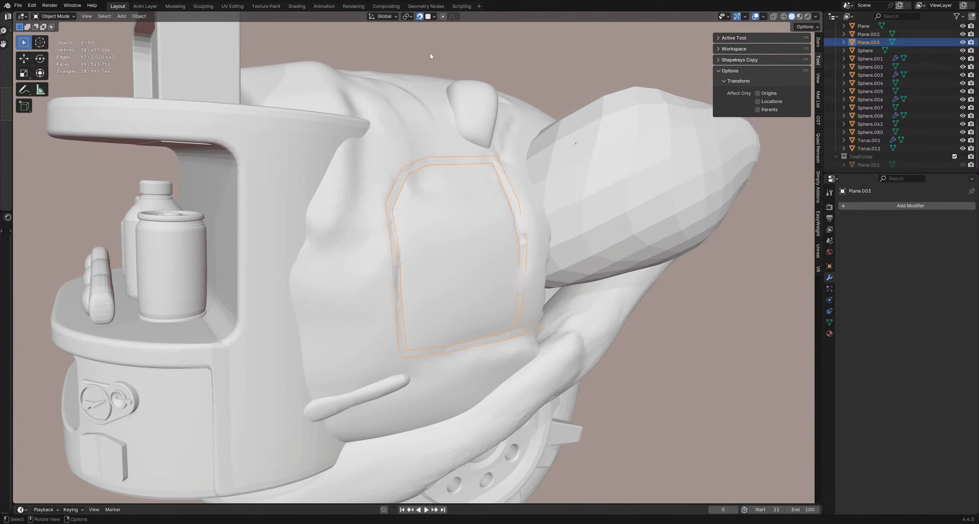
middle_drag(482, 203, 485, 235)
key(Tab)
key(a)
key(3)
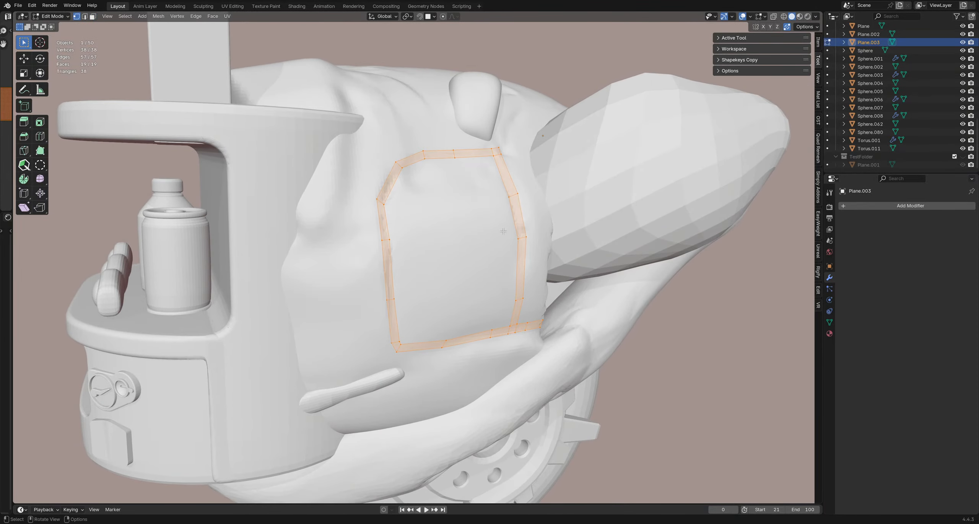
key(Tab)
key(ctrl+1)
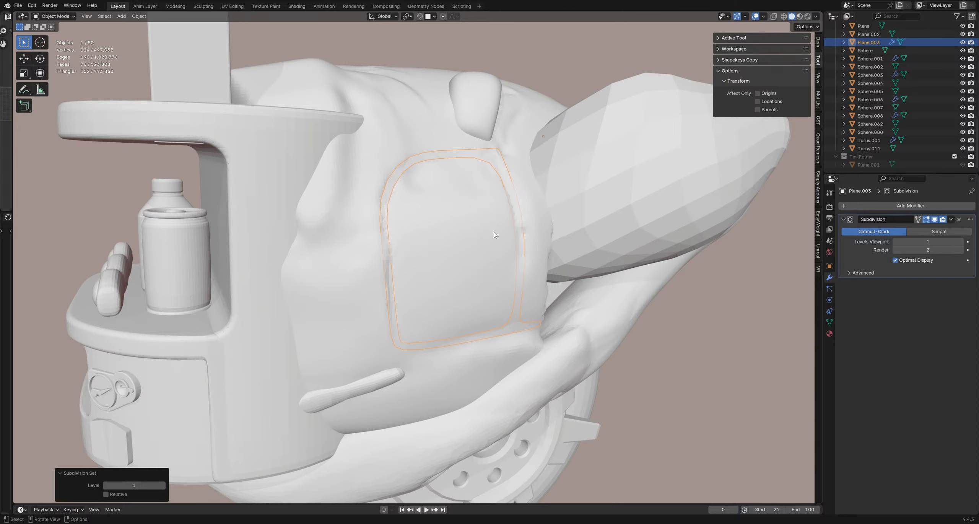
middle_drag(494, 235, 464, 279)
key(ctrl+0)
scroll(466, 277, up, 3)
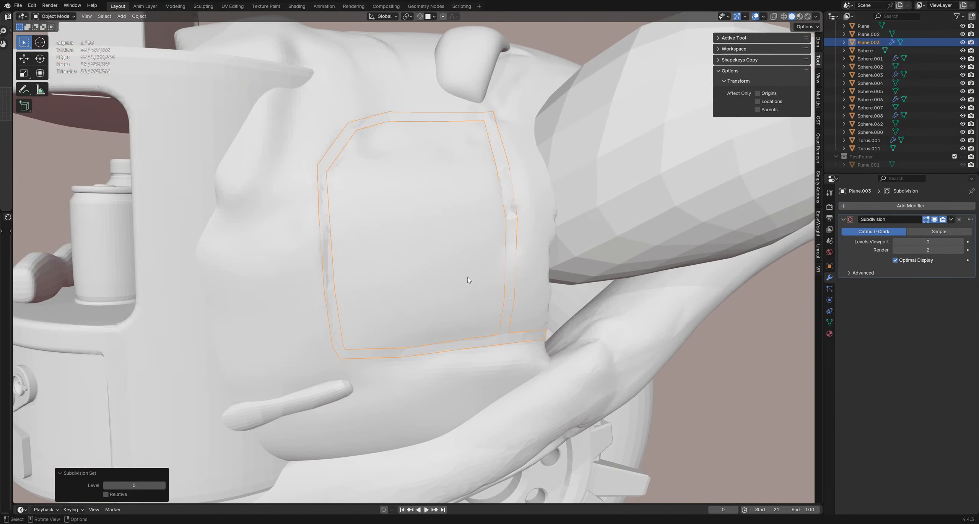
click(959, 220)
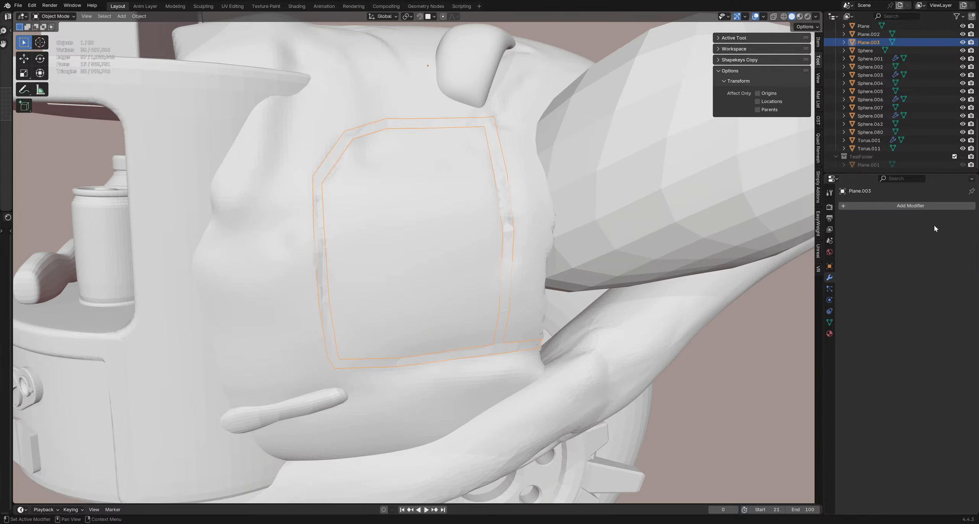
Step: Add a Solidify modifier to the panel outline
middle_drag(485, 231, 680, 214)
key(Tab)
key(Tab)
click(879, 207)
mouse_move(880, 211)
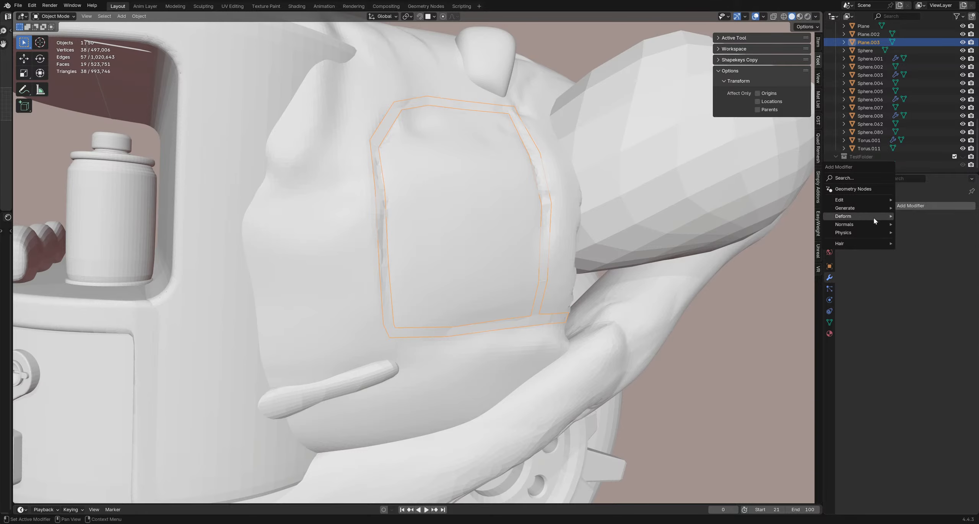
click(916, 306)
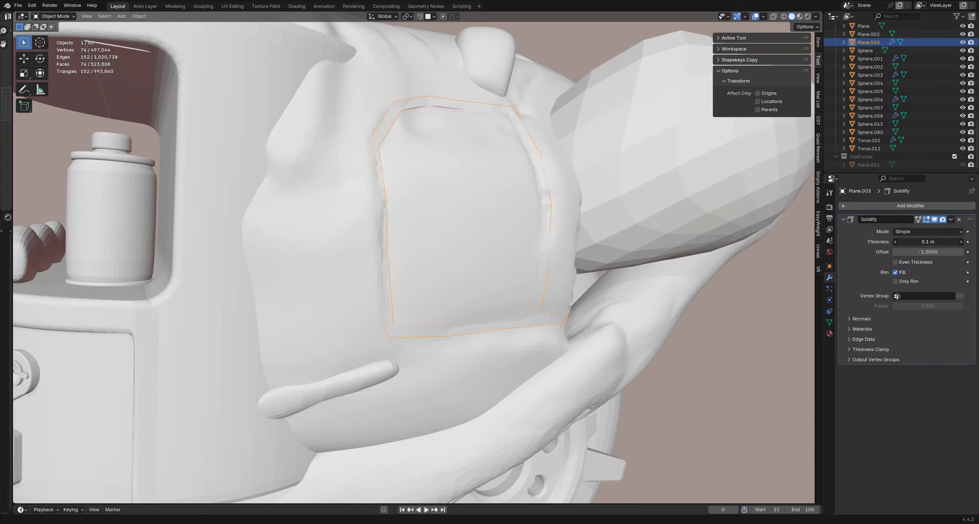
Step: Set the Solidify modifier's offset to 0 and its thickness to 0.23 m
middle_drag(467, 176, 559, 242)
text(0)
key(Return)
drag(918, 243, 933, 244)
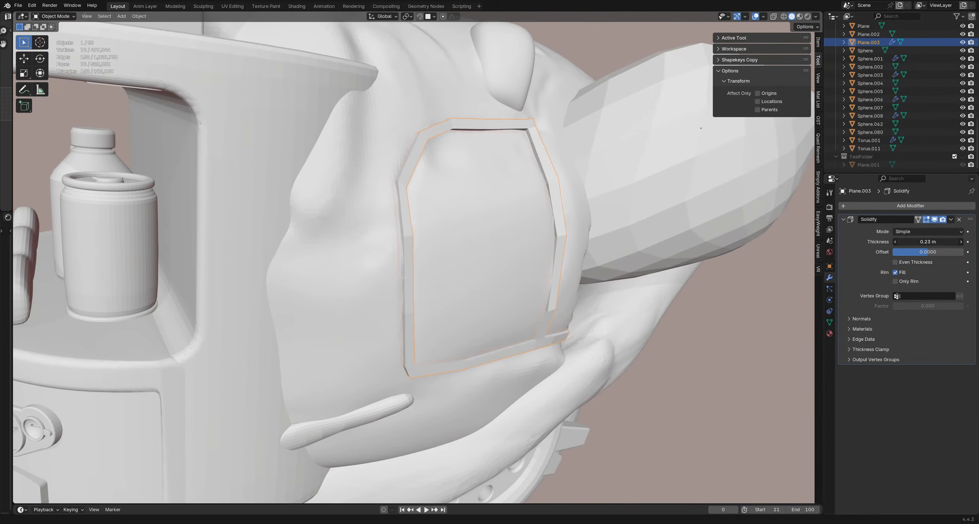
Step: Cut the vehicle body with a Boolean Difference modifier that uses Plane.003, and hide that cutter strip
middle_drag(96, 217, 468, 262)
scroll(465, 275, down, 2)
middle_drag(528, 263, 476, 262)
scroll(465, 275, up, 1)
key(z)
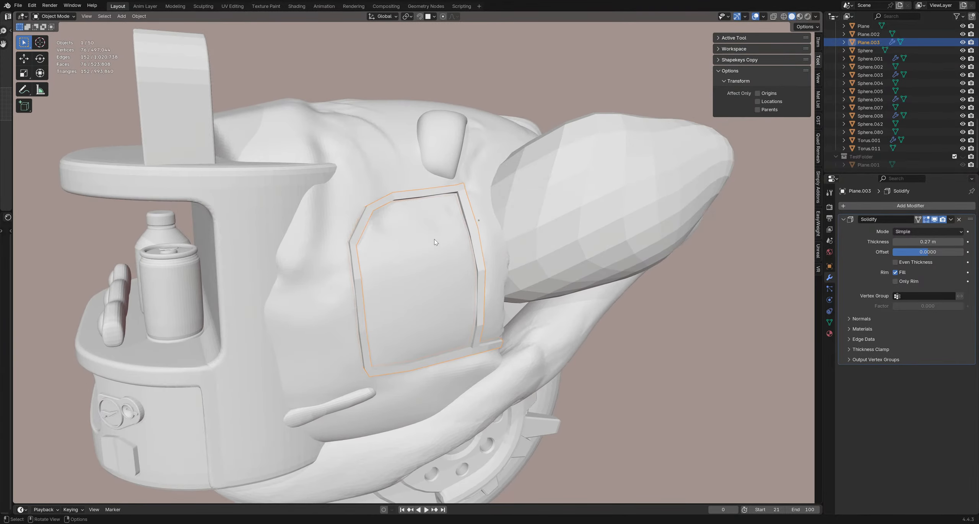
click(401, 255)
click(907, 204)
mouse_move(914, 207)
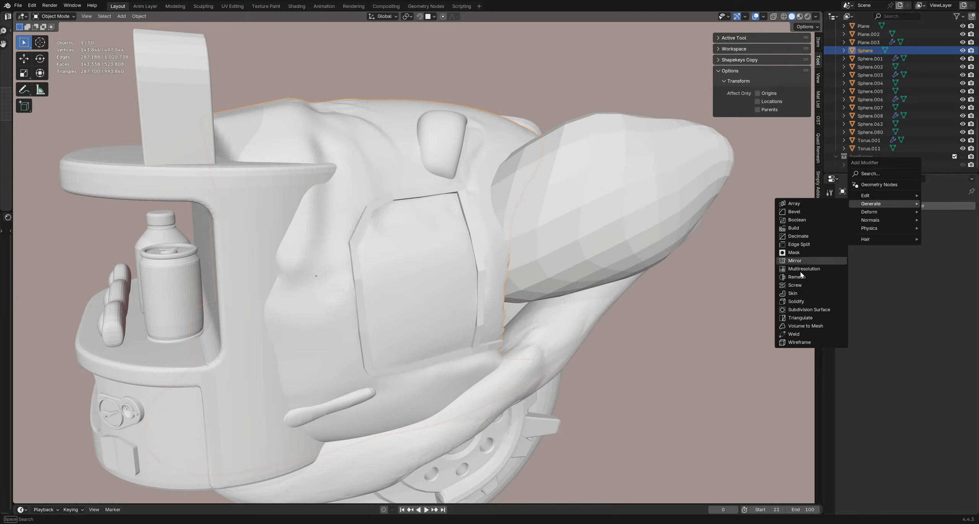
click(813, 221)
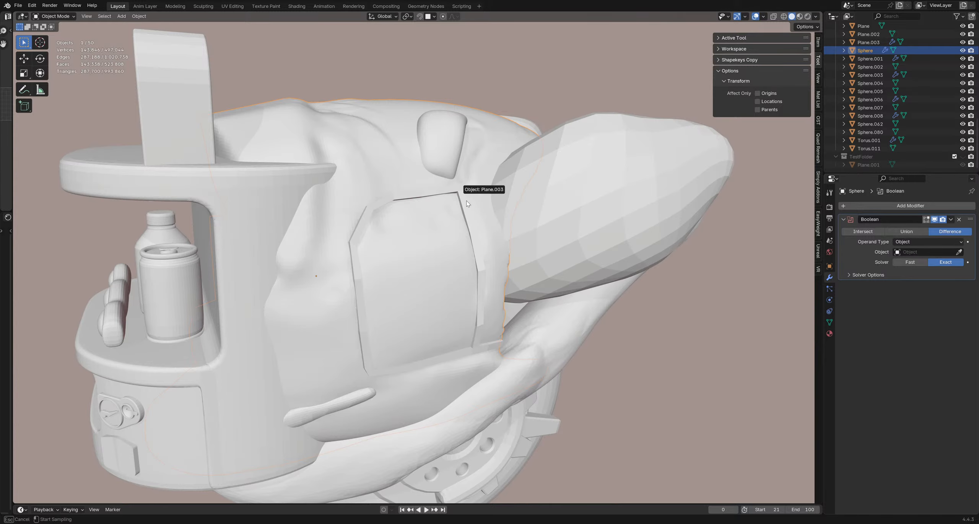
click(470, 220)
click(473, 221)
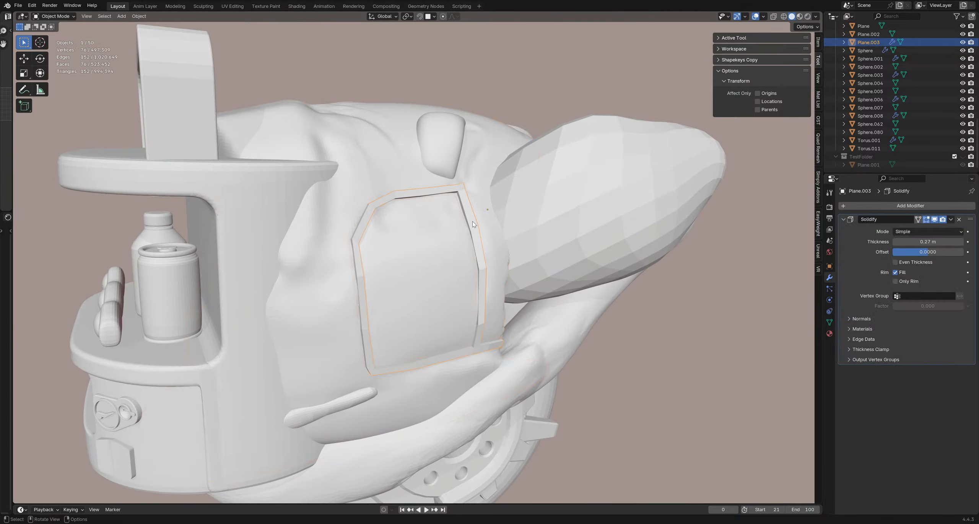
key(h)
Step: Examine the groove cut around the body's side panel from several angles, including with see-through shading
middle_drag(473, 221, 502, 295)
scroll(474, 254, down, 6)
key(alt+z)
scroll(439, 350, up, 8)
scroll(438, 351, down, 8)
key(alt+z)
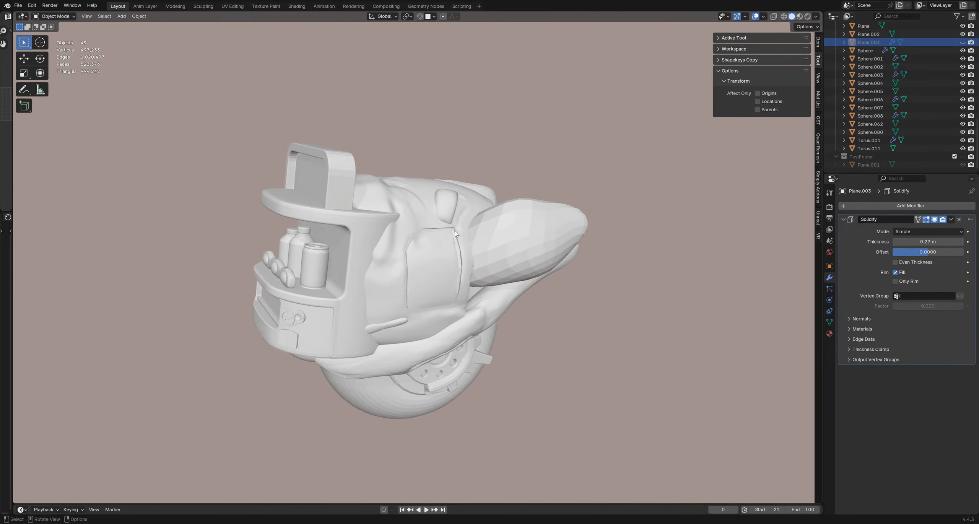
middle_drag(454, 231, 541, 270)
scroll(470, 281, up, 4)
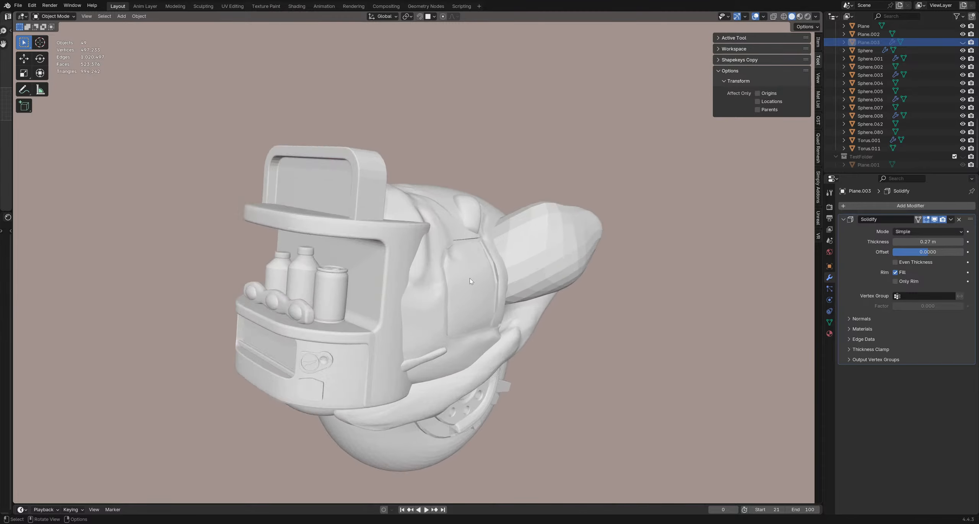
scroll(471, 281, up, 2)
middle_drag(470, 281, 453, 324)
scroll(519, 245, down, 3)
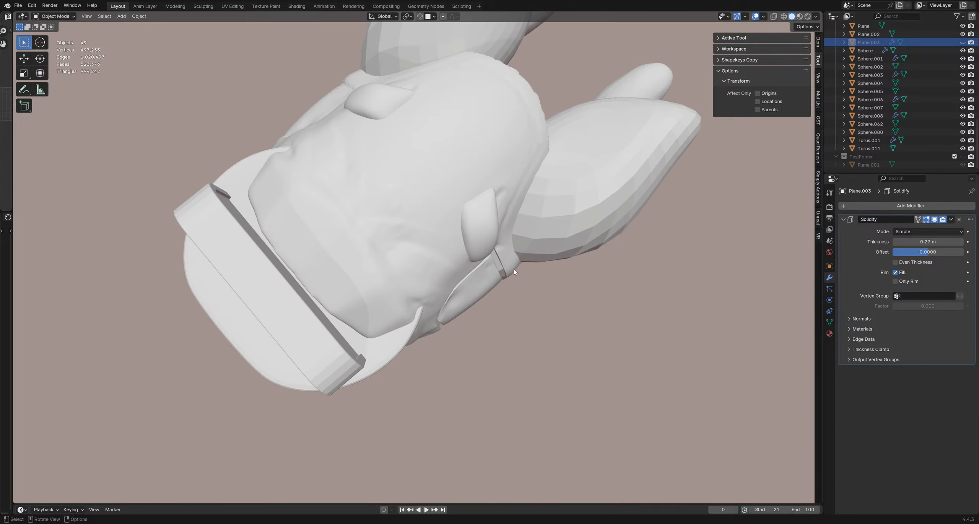
middle_drag(483, 307, 397, 279)
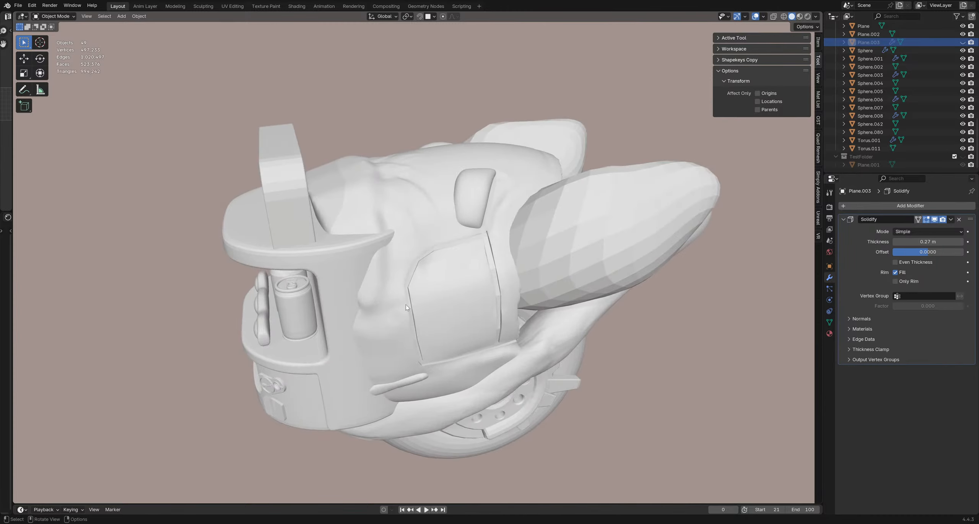
middle_drag(407, 307, 417, 265)
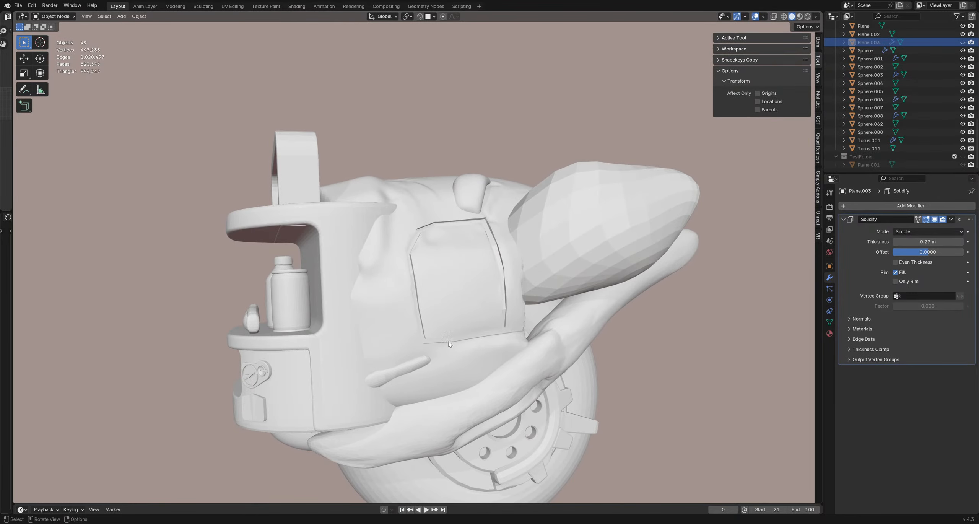
middle_drag(506, 251, 479, 273)
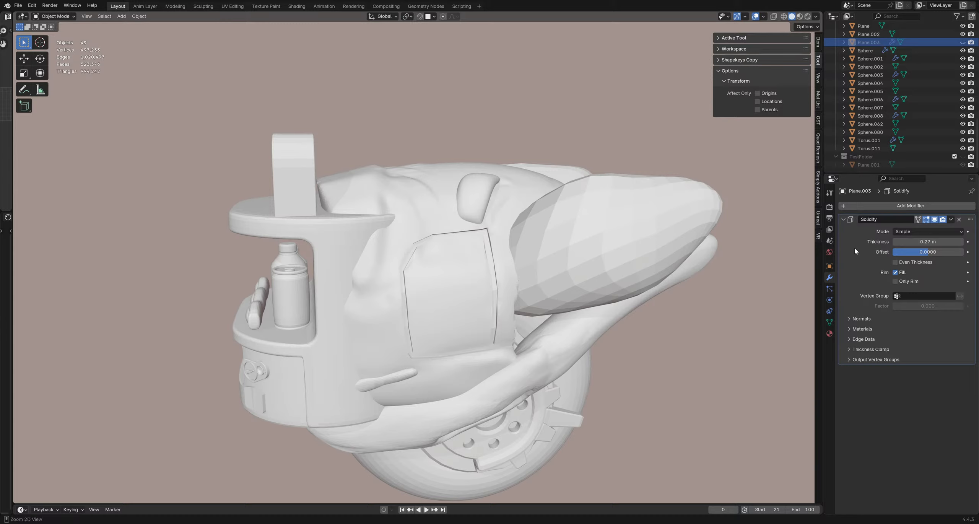
Step: Apply the Solidify modifier on Plane.003, and unhide and select the strip
key(ctrl+a)
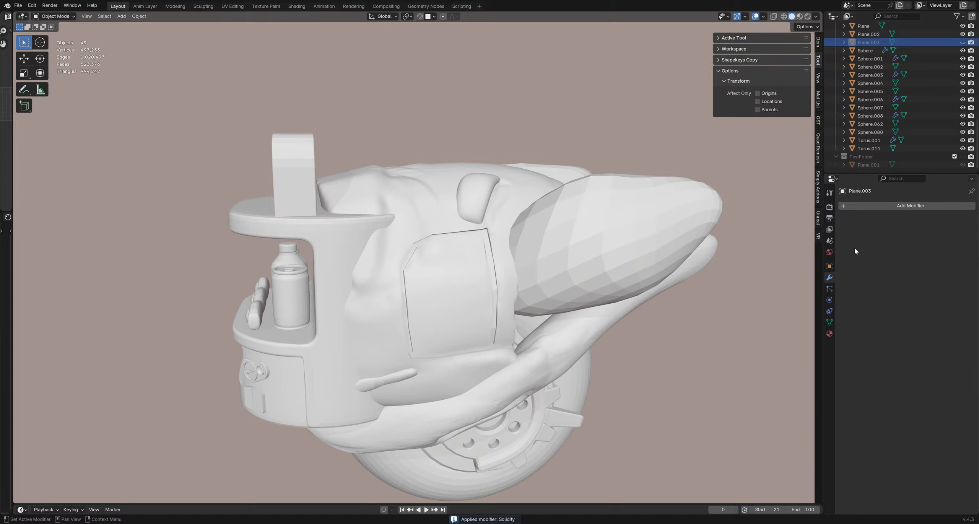
scroll(474, 276, up, 2)
middle_drag(488, 295, 501, 292)
click(962, 43)
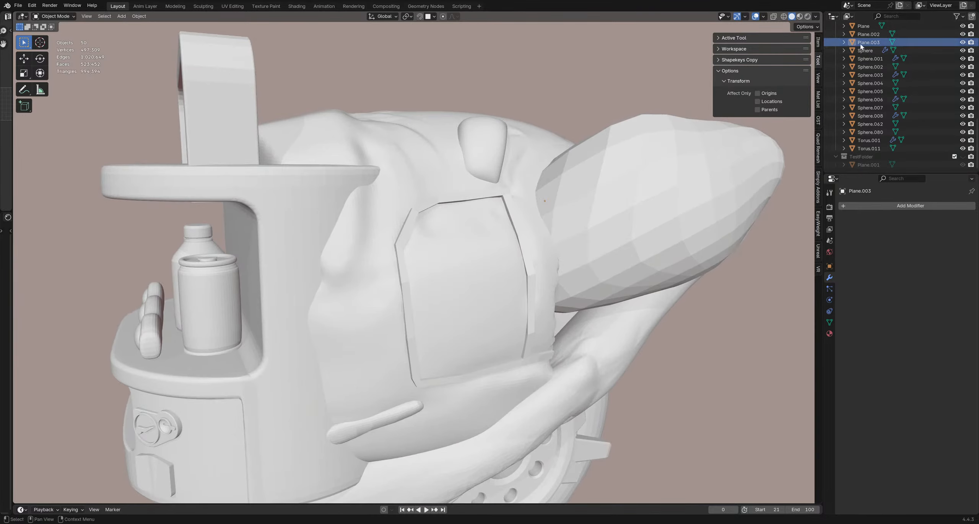
click(918, 42)
Step: Enter Edit Mode and shrink the whole outline strip along its normals by about 0.082 m
middle_drag(562, 228, 576, 254)
key(Tab)
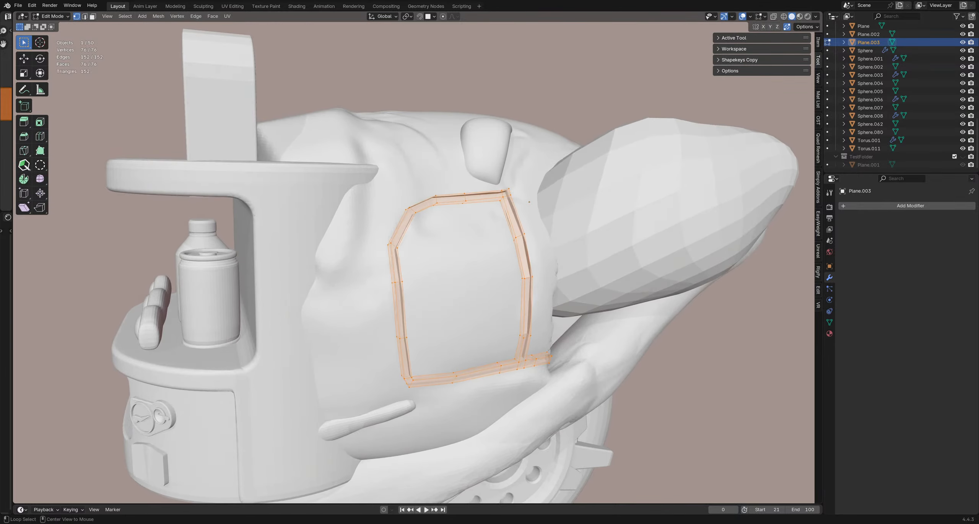
key(alt+s)
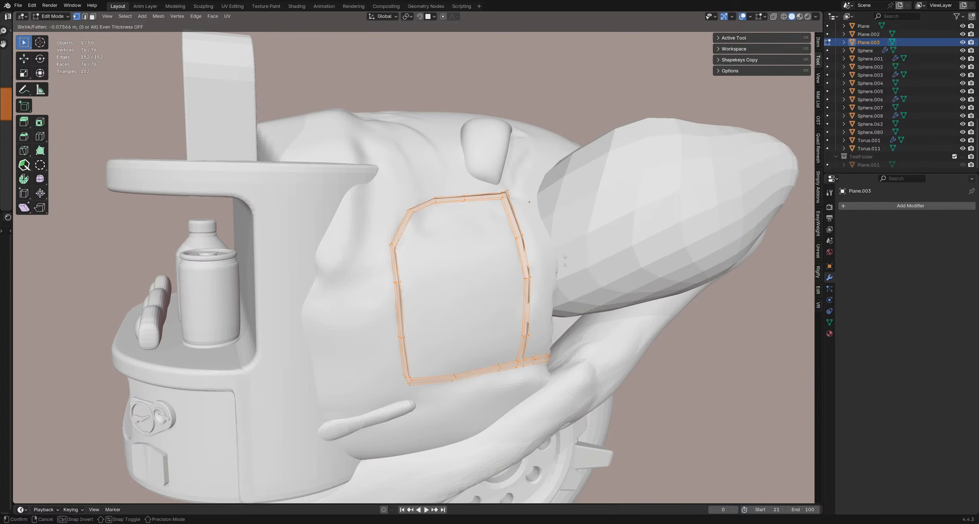
click(568, 260)
Step: Add one loop cut across the strip's vertical side nearest the large faceted lobe and nudge it against the body's surface
middle_drag(596, 210, 538, 298)
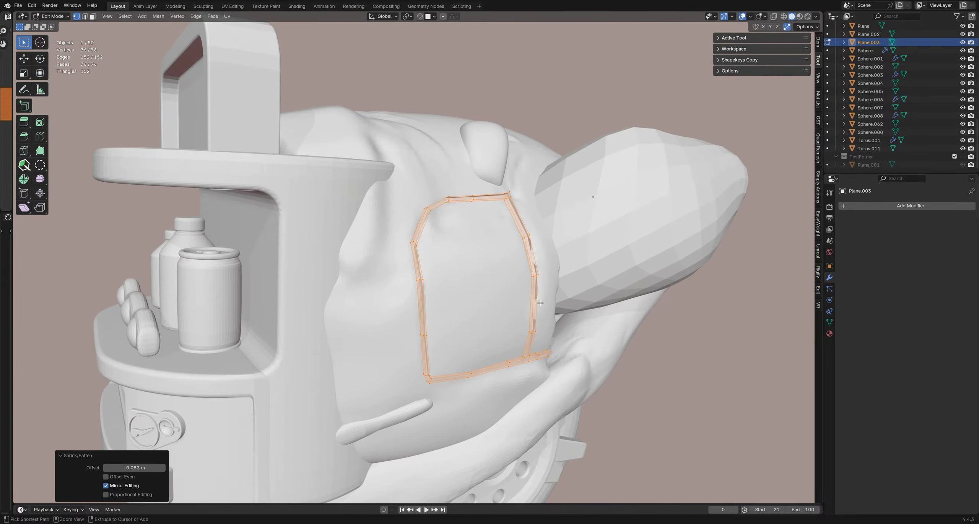
key(ctrl+r)
click(539, 300)
click(542, 305)
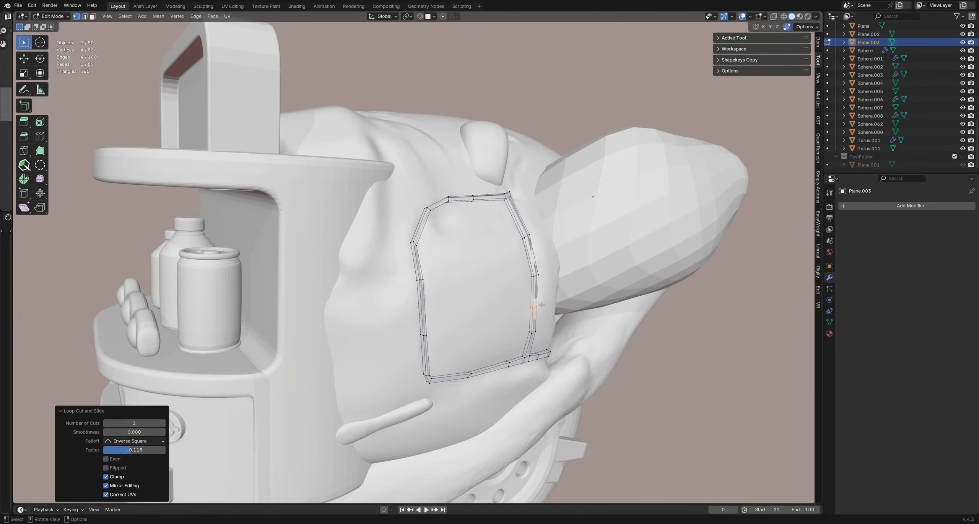
scroll(544, 304, up, 4)
middle_drag(543, 304, 575, 287)
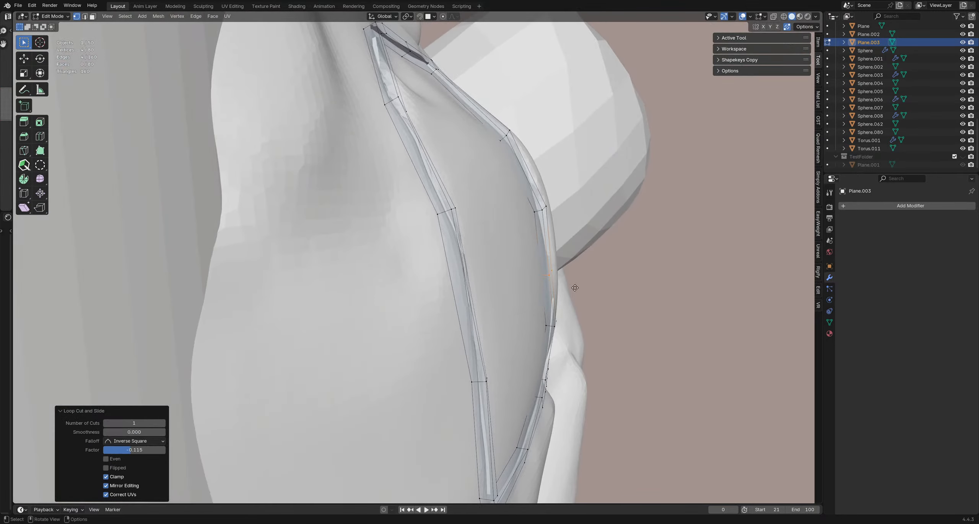
key(g)
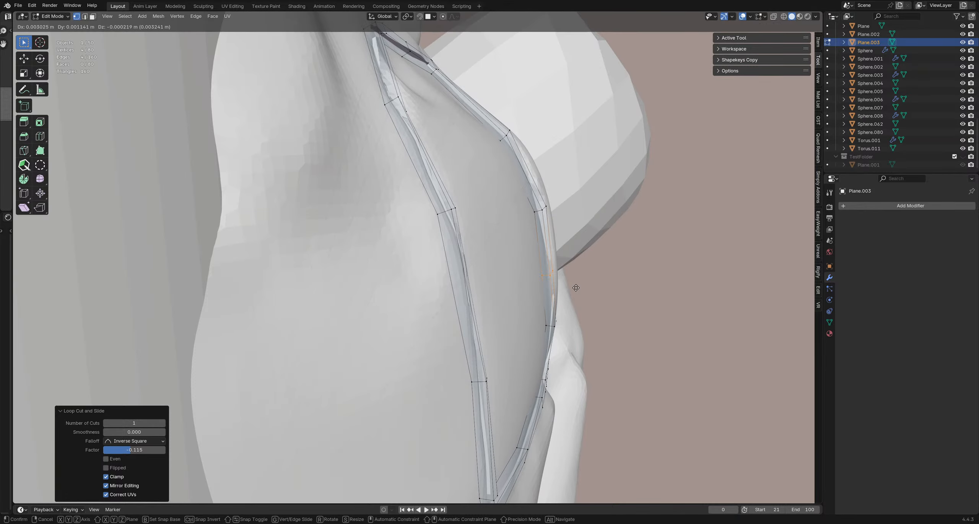
click(576, 287)
Step: Return to Object Mode and hide the edited outline strip
middle_drag(578, 286, 597, 226)
scroll(530, 268, down, 5)
key(alt+z)
key(alt+z)
key(ctrl+Tab)
click(528, 226)
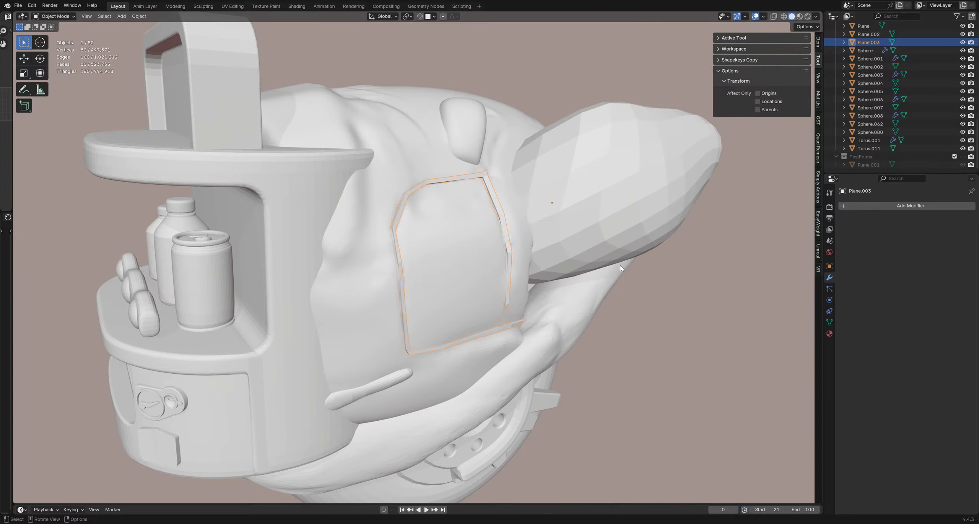
key(h)
Step: Examine how cleanly the thinner strip cuts the side panel's groove, both close up and on the whole vehicle
middle_drag(463, 239, 433, 300)
scroll(455, 300, down, 4)
scroll(470, 291, up, 4)
mouse_move(490, 290)
middle_down()
mouse_move(511, 290)
mouse_move(500, 289)
middle_up()
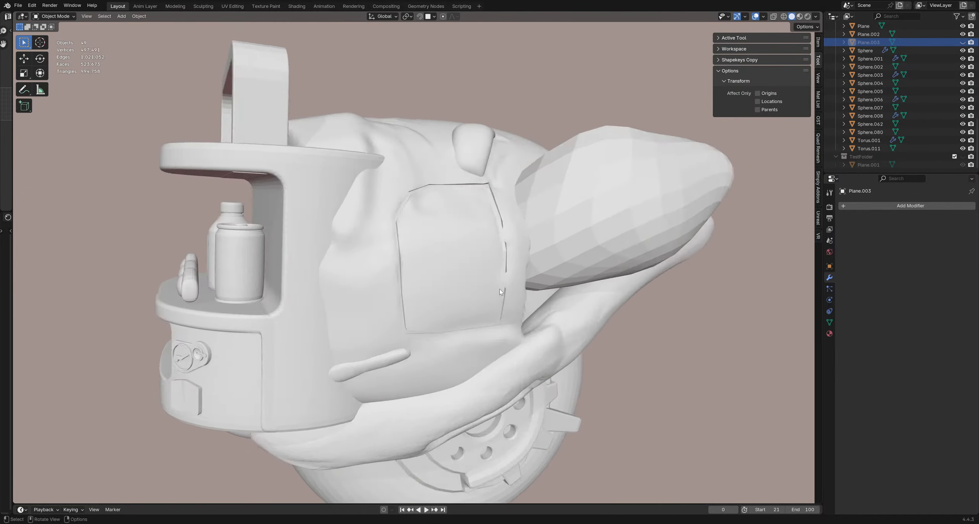
scroll(504, 270, up, 5)
scroll(505, 273, down, 6)
middle_drag(482, 214, 456, 272)
scroll(478, 260, down, 7)
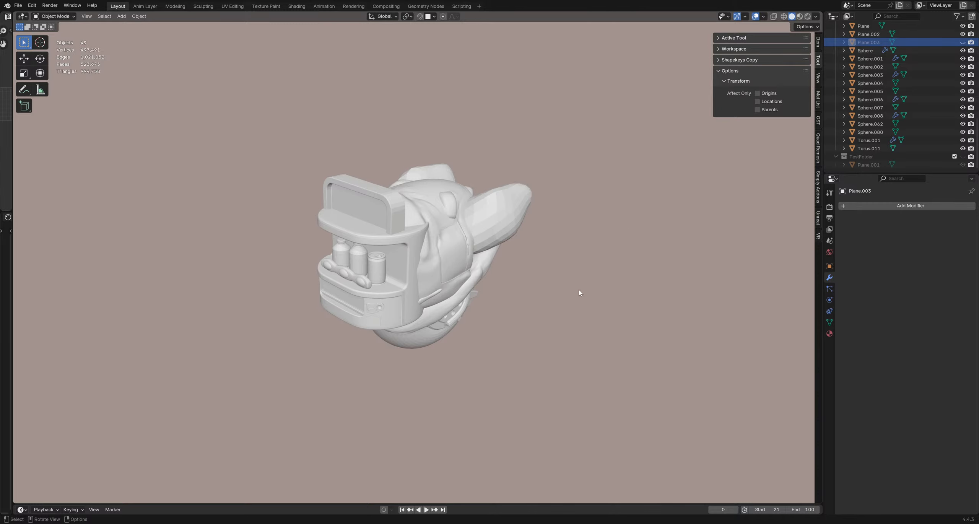
Step: Show the TestFolder collection and unhide Plane.003
click(963, 157)
scroll(551, 225, up, 4)
middle_drag(405, 264, 395, 308)
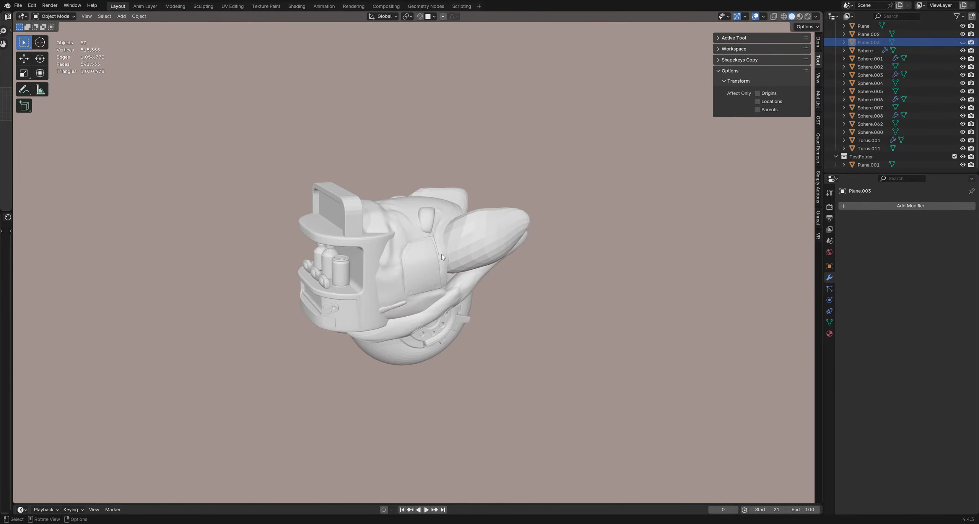
middle_drag(403, 299, 419, 322)
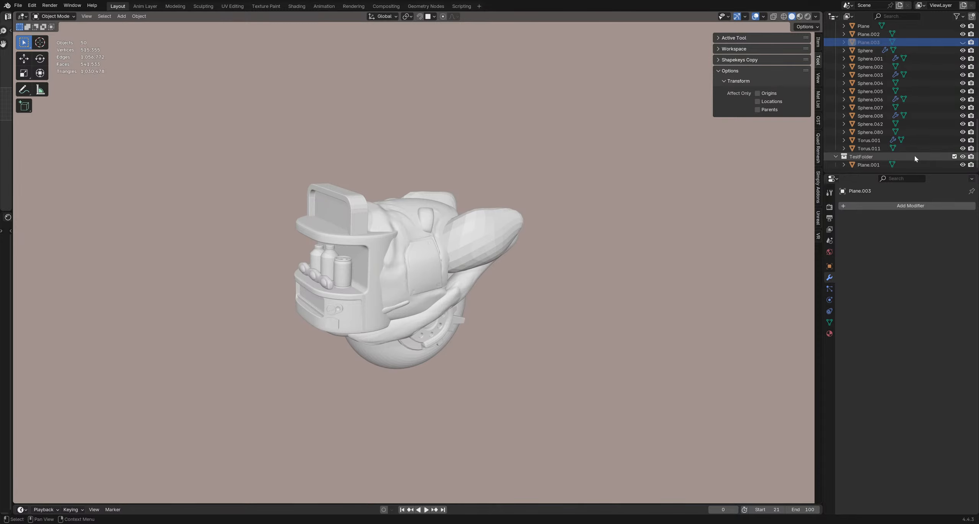
scroll(952, 83, up, 3)
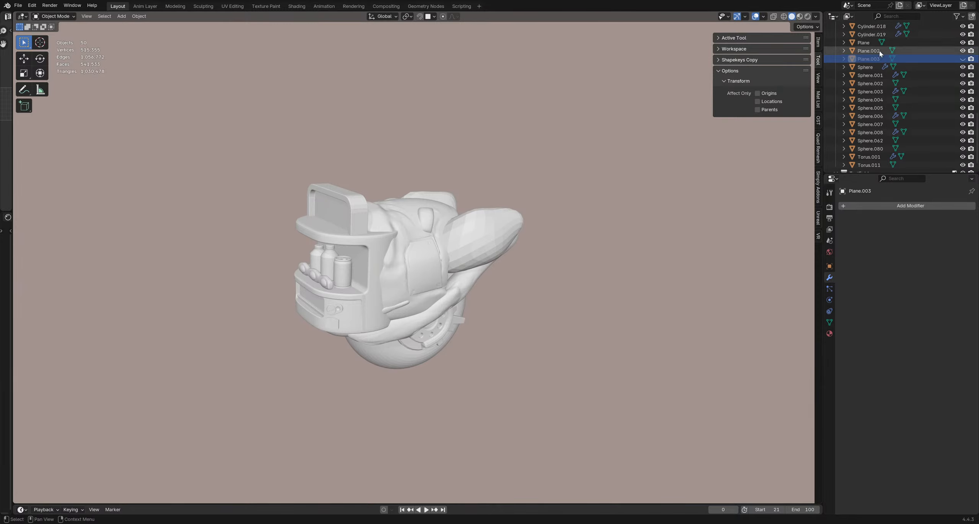
scroll(422, 231, up, 6)
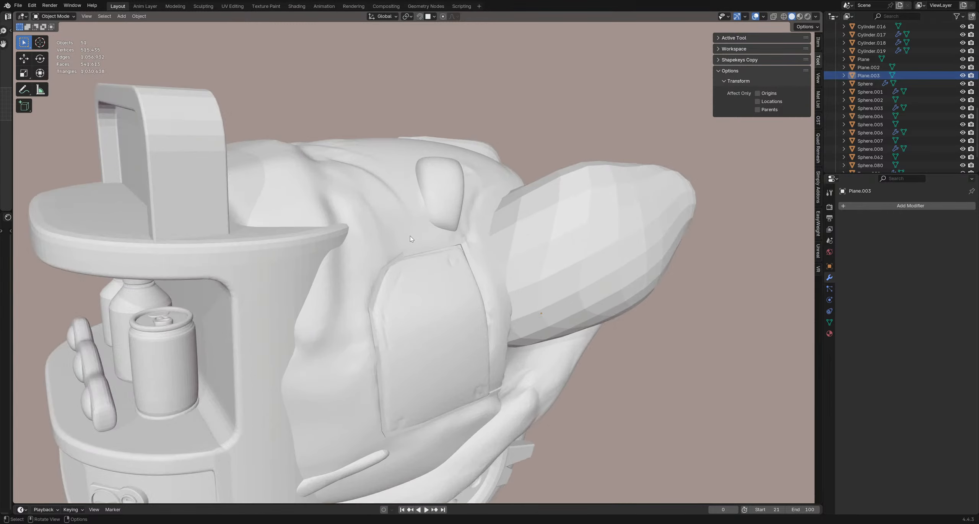
Step: Apply the Boolean modifier on the vehicle body and delete the cutter strip Plane.003
click(410, 235)
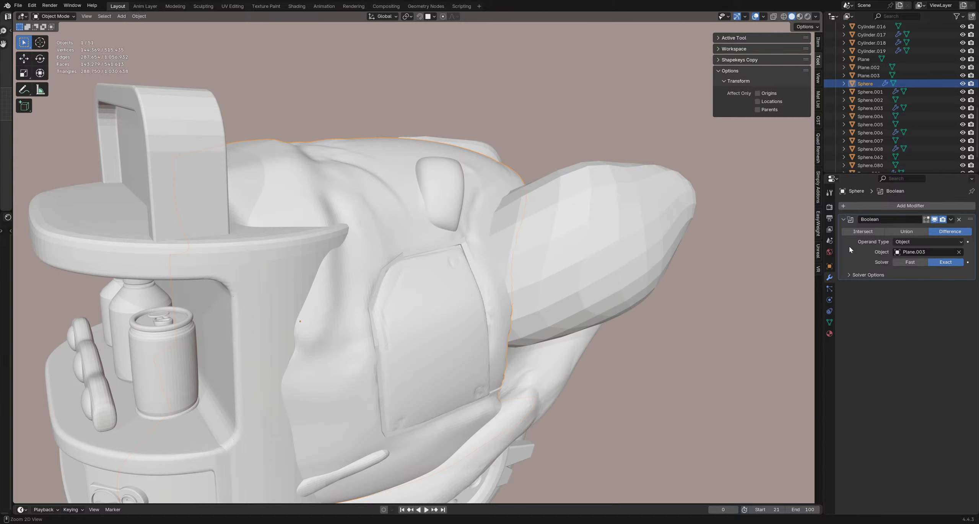
key(ctrl+a)
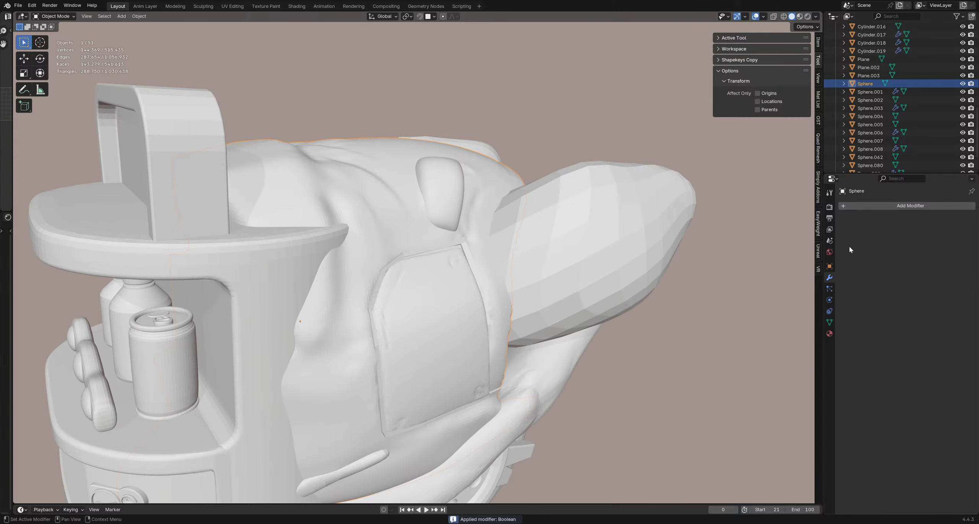
click(462, 245)
key(Delete)
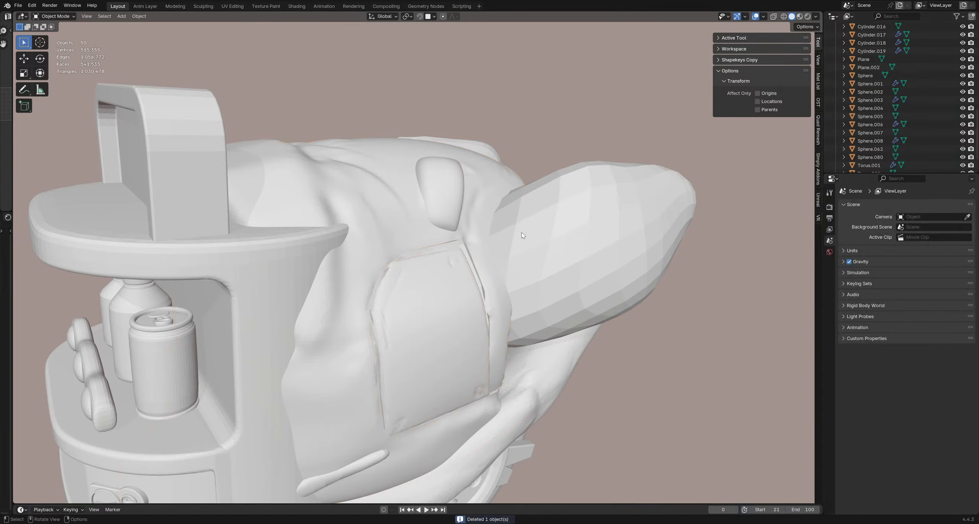
middle_drag(480, 246, 469, 245)
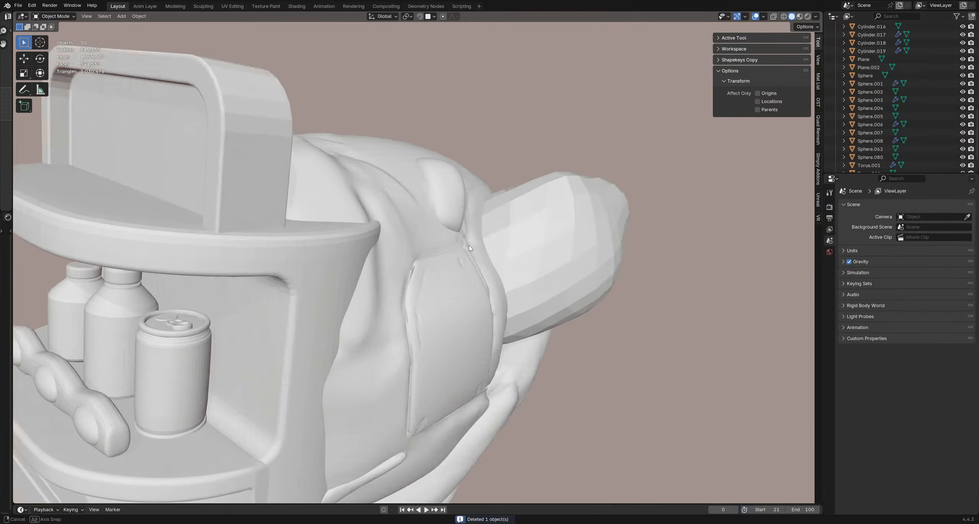
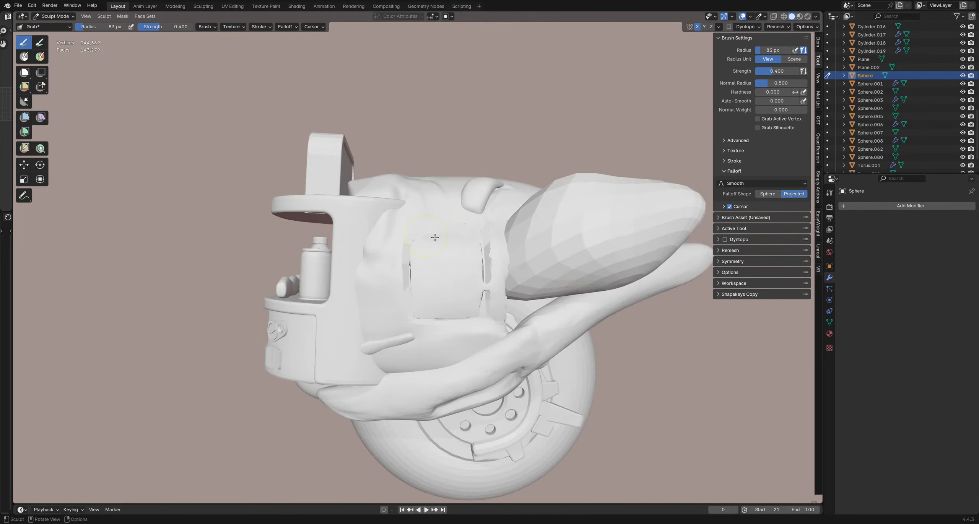
Step: Switch the body from Sculpt Mode to Object Mode and add a UV sphere
scroll(413, 233, up, 2)
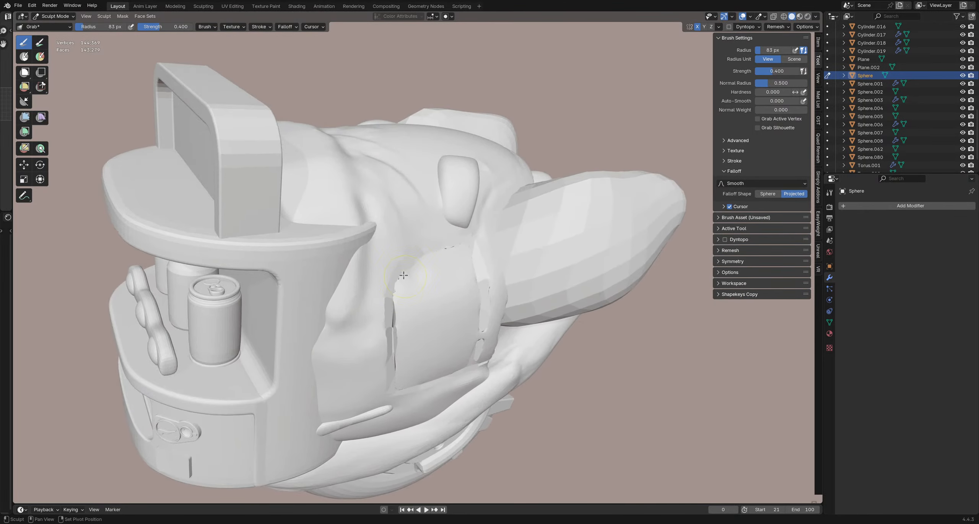
scroll(452, 285, down, 3)
key(ctrl+Tab)
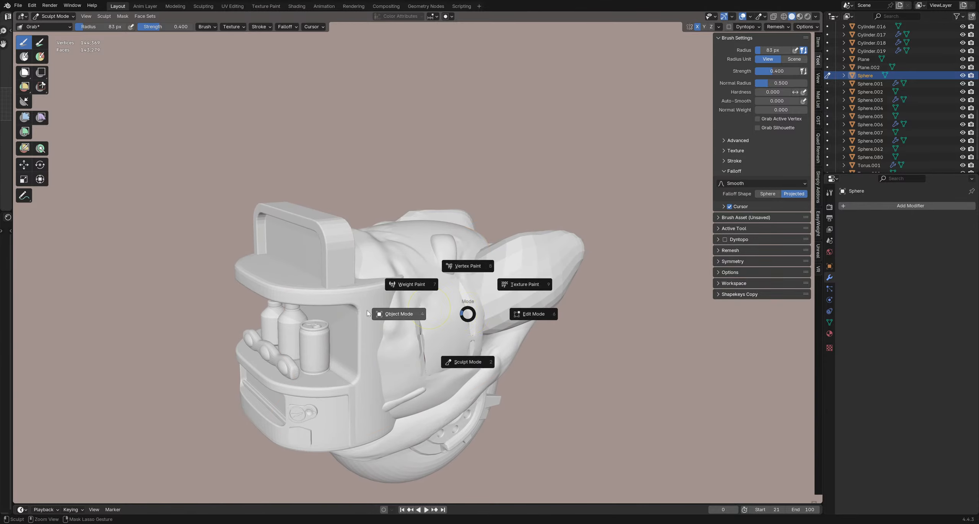
click(460, 315)
key(shift+a)
mouse_move(459, 315)
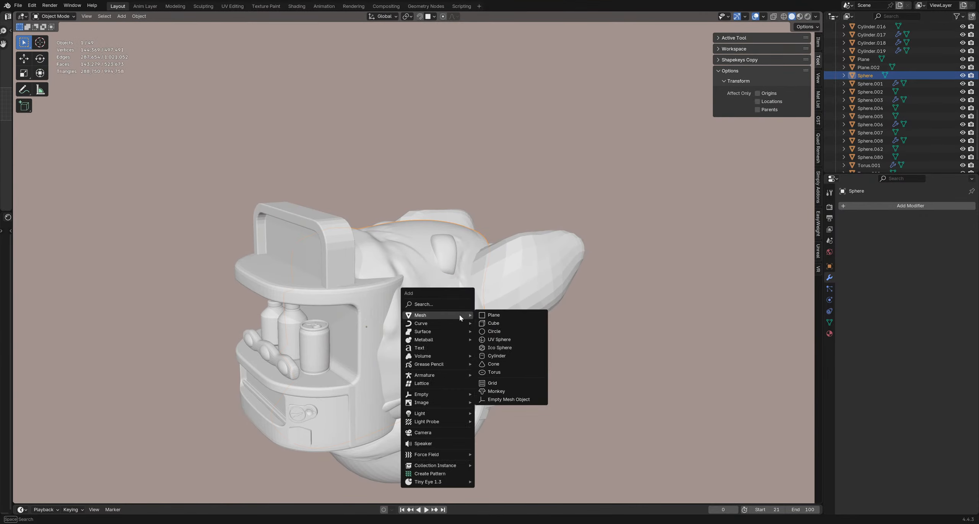
click(497, 339)
Step: Move the new sphere onto the body's side in front of the faceted lobe and rescale it to fit there
middle_drag(496, 340, 468, 306)
key(g)
click(552, 295)
middle_drag(552, 295, 505, 281)
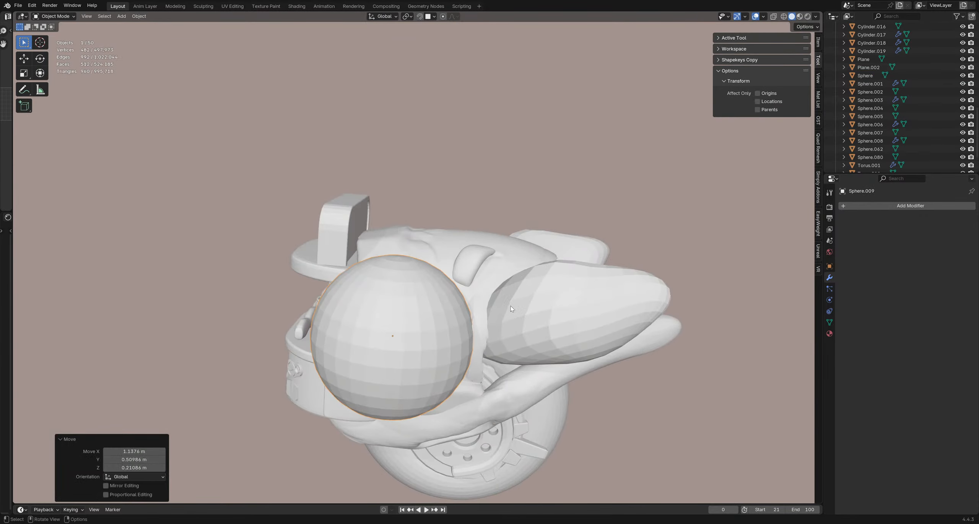
key(g)
click(550, 284)
key(s)
click(491, 315)
Step: Give the sphere a level 2 Subdivision modifier and switch it to Sculpt Mode
scroll(453, 321, up, 2)
middle_drag(440, 320, 424, 302)
key(ctrl+2)
key(ctrl+Tab)
Step: Grab the new sphere's front, upper and lower sides to pull it into a rounded block against the vehicle's side
key(f)
click(451, 307)
drag(396, 279, 382, 263)
drag(468, 355, 483, 371)
scroll(444, 329, down, 4)
mouse_move(451, 336)
middle_down()
mouse_move(420, 307)
mouse_move(385, 321)
mouse_move(441, 350)
mouse_move(444, 312)
mouse_move(415, 282)
mouse_move(419, 262)
mouse_move(388, 266)
mouse_move(405, 268)
middle_up()
key(f)
click(405, 309)
drag(415, 310, 409, 311)
Step: Adjust the block's rear edge and pull its lower rear corner outward with the Grab brush to square it off
mouse_move(409, 311)
middle_down()
mouse_move(477, 319)
mouse_move(485, 300)
mouse_move(452, 321)
mouse_move(428, 306)
middle_up()
key(f)
click(474, 316)
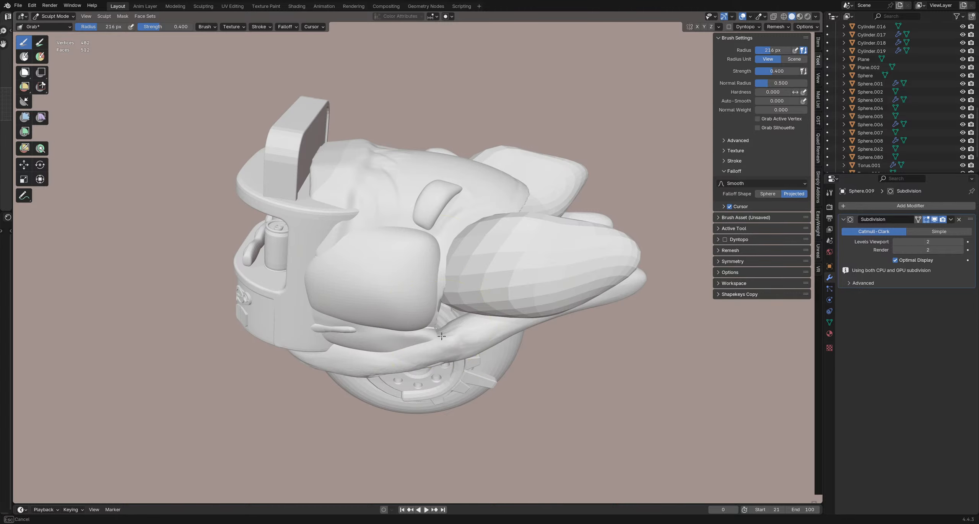
drag(436, 286, 431, 286)
middle_drag(431, 288, 427, 270)
drag(442, 312, 446, 324)
key(f)
click(432, 321)
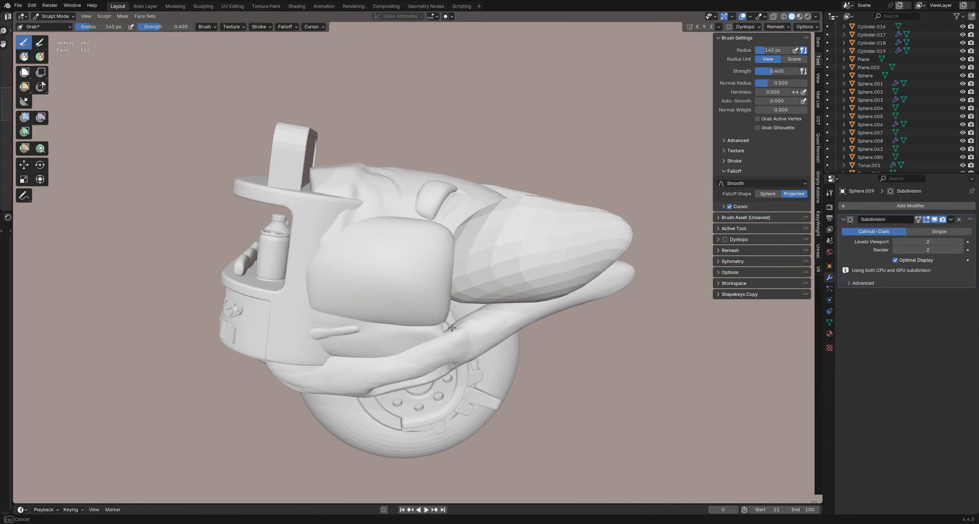
Step: Pull the block's upper front corner down with a 234 px Grab brush so its top edge slopes toward the front
mouse_move(466, 303)
middle_down()
mouse_move(462, 322)
mouse_move(492, 212)
mouse_move(463, 203)
mouse_move(432, 240)
middle_up()
key(f)
click(437, 232)
drag(351, 216, 326, 236)
mouse_move(312, 263)
middle_down()
mouse_move(344, 261)
mouse_move(319, 257)
middle_up()
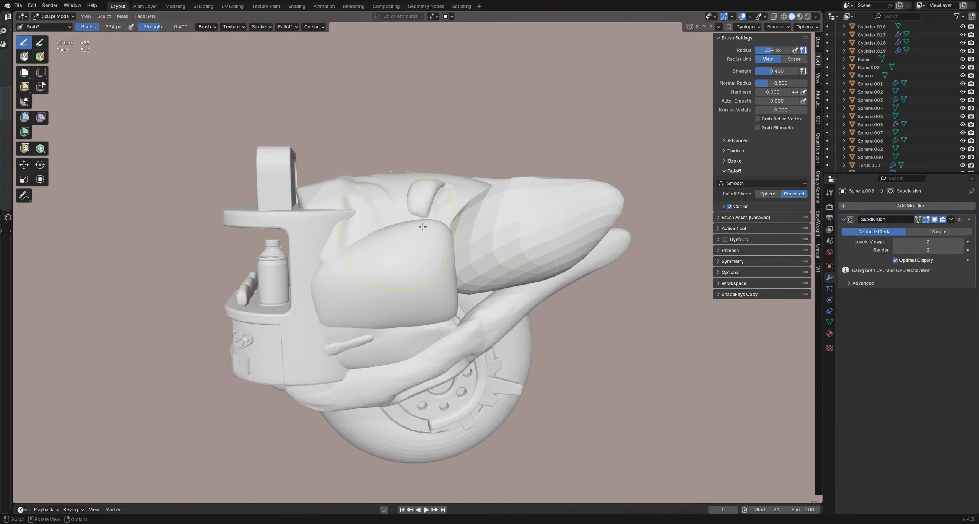
Step: Grab the side part's outer face from above to fit its silhouette closer to the vehicle body
mouse_move(312, 273)
middle_down()
mouse_move(416, 386)
mouse_move(448, 382)
middle_up()
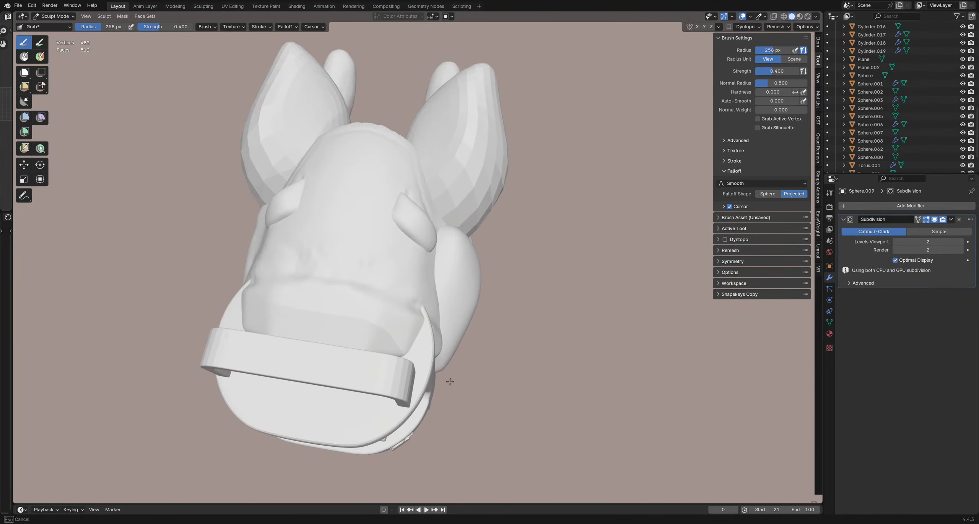
key(f)
click(461, 345)
mouse_move(469, 343)
mouse_down()
mouse_move(457, 365)
mouse_move(472, 336)
mouse_up()
middle_drag(472, 338, 485, 386)
key(f)
click(473, 386)
drag(426, 383, 423, 390)
Step: Set the Grab brush's falloff shape to Sphere and reshape the side part's outer bulge using a 117 px radius
mouse_move(447, 381)
middle_down()
mouse_move(431, 295)
mouse_move(431, 387)
mouse_move(320, 332)
mouse_move(371, 333)
mouse_move(399, 373)
mouse_move(475, 249)
middle_up()
key(f)
click(438, 387)
key(f)
click(467, 249)
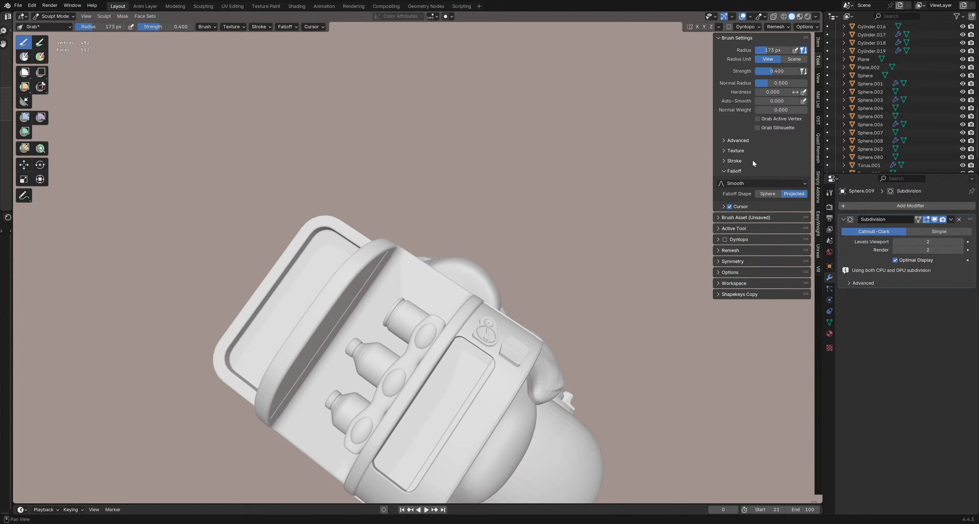
click(51, 27)
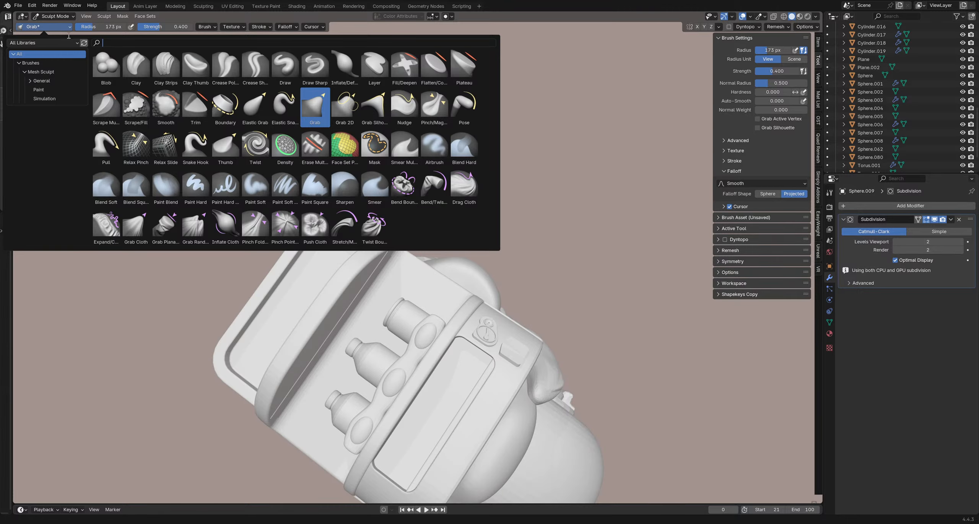
click(768, 193)
mouse_move(528, 367)
middle_down()
mouse_move(472, 341)
mouse_move(494, 293)
middle_up()
key(f)
click(484, 294)
mouse_move(421, 296)
middle_down()
mouse_move(445, 285)
mouse_move(443, 247)
middle_up()
key(f)
click(443, 245)
mouse_move(441, 232)
mouse_down()
mouse_move(461, 244)
mouse_move(469, 226)
mouse_move(472, 243)
mouse_move(457, 222)
mouse_move(447, 253)
mouse_up()
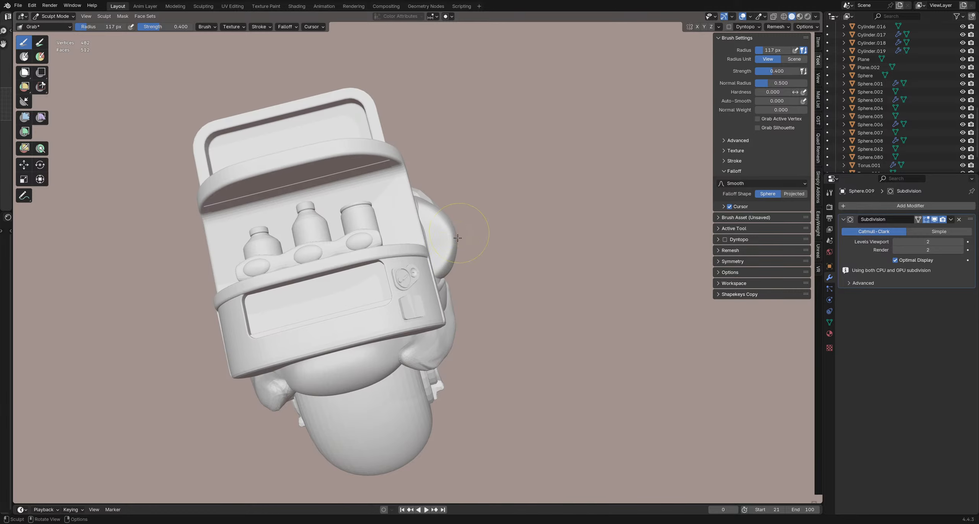
Step: Return the Grab falloff to Projected and pull the side part's outer silhouette into shape at 131 px radius
middle_drag(447, 254, 459, 239)
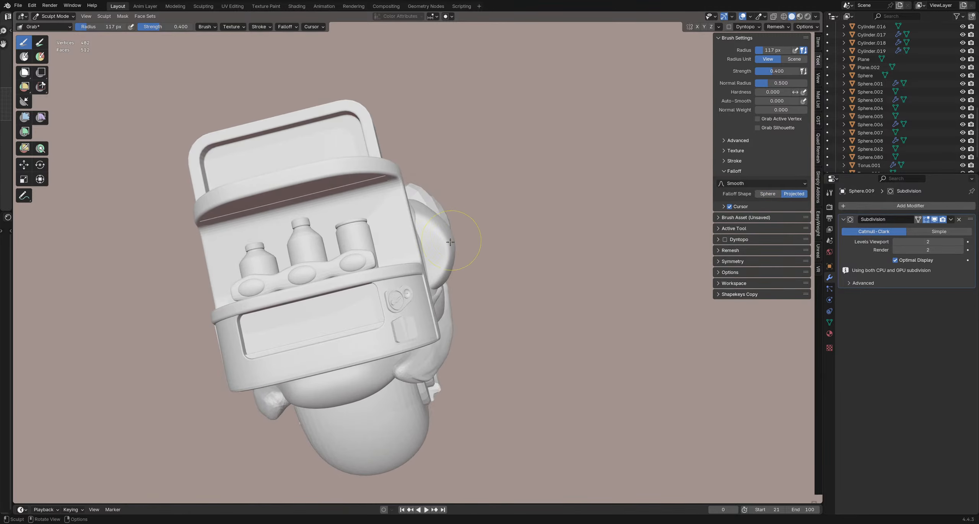
middle_drag(450, 249, 432, 244)
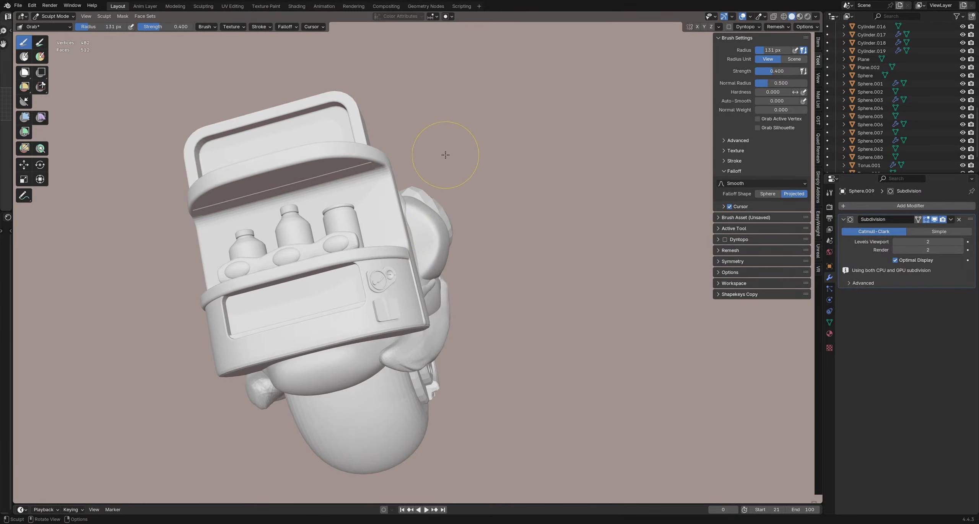
key(f)
click(465, 196)
drag(469, 216, 439, 182)
drag(483, 249, 488, 246)
drag(474, 200, 476, 198)
Step: Nudge the side part's front outer end from above with a 203 px Grab brush to round it beside the cabinet
mouse_move(476, 198)
middle_down()
mouse_move(481, 284)
mouse_move(418, 289)
mouse_move(432, 326)
mouse_move(359, 330)
mouse_move(385, 298)
middle_up()
key(f)
click(453, 336)
key(f)
click(421, 315)
drag(387, 297, 388, 294)
middle_drag(406, 307, 404, 294)
key(f)
click(405, 293)
drag(405, 293, 411, 291)
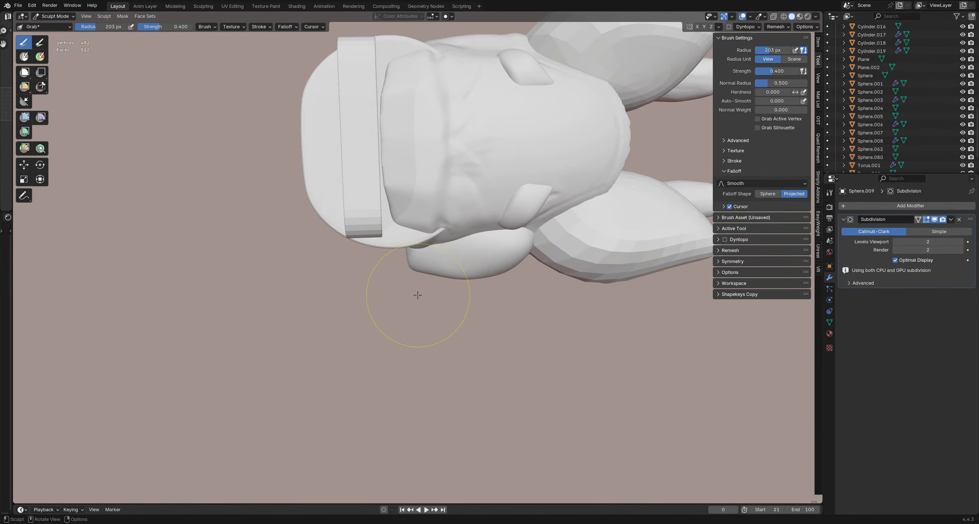
middle_drag(417, 295, 403, 291)
drag(403, 290, 406, 286)
key(f)
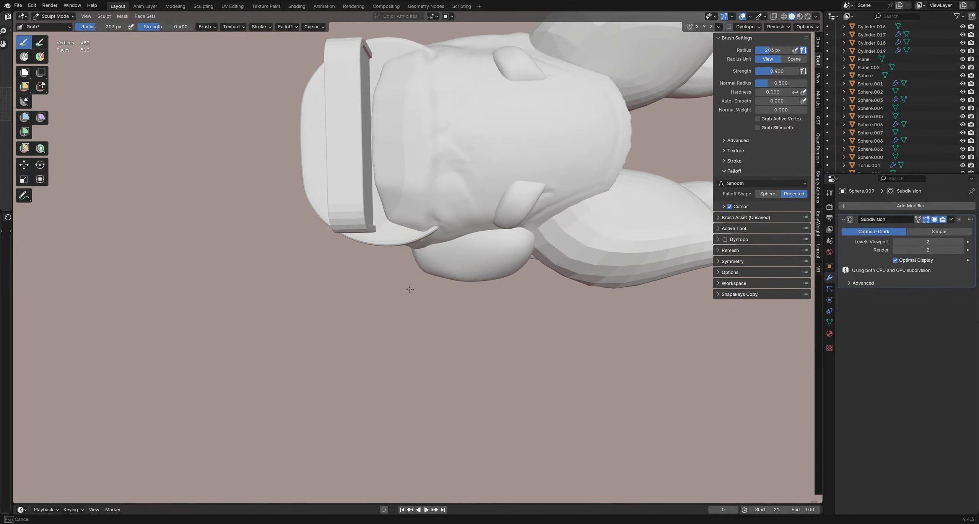
click(407, 284)
Step: Refine the side part's outer profile from below and from the front, reducing the Grab brush radius to 146 px
mouse_move(518, 306)
middle_down()
mouse_move(541, 299)
mouse_move(535, 304)
mouse_move(546, 283)
mouse_move(526, 166)
middle_up()
key(f)
click(538, 293)
mouse_move(511, 209)
middle_down()
mouse_move(520, 202)
mouse_move(511, 203)
mouse_move(513, 188)
mouse_move(520, 224)
mouse_move(492, 179)
mouse_move(520, 205)
mouse_move(477, 203)
mouse_move(438, 181)
middle_up()
key(f)
click(520, 203)
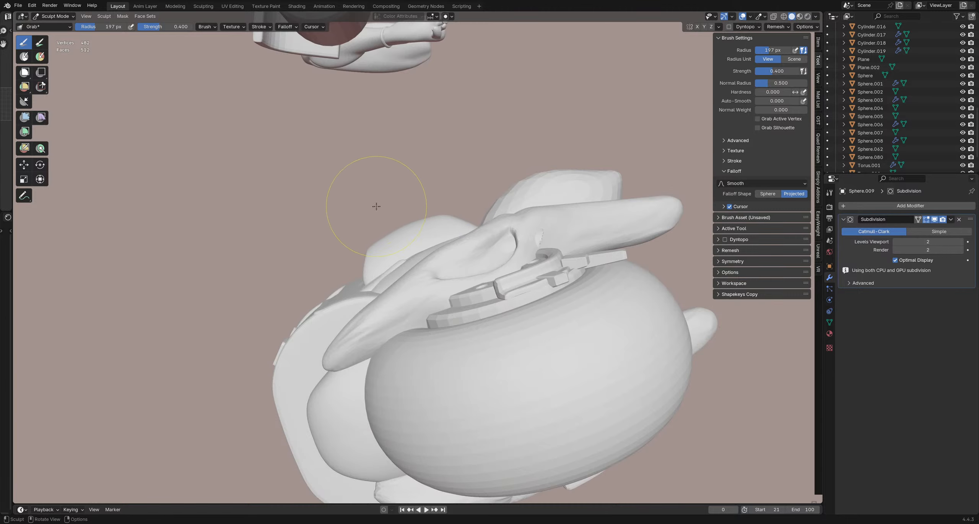
key(f)
click(394, 198)
mouse_move(373, 210)
middle_down()
mouse_move(437, 225)
mouse_move(401, 205)
middle_up()
key(f)
click(414, 202)
key(f)
click(409, 202)
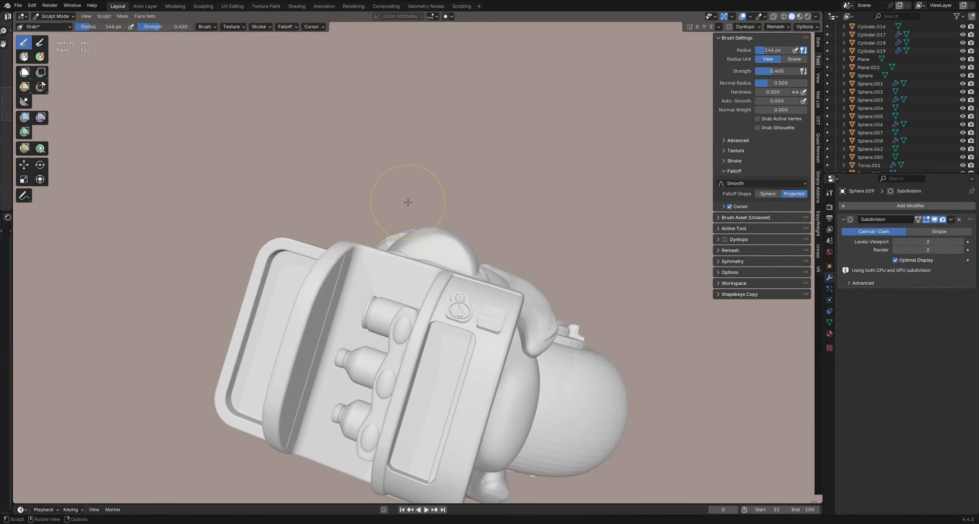
Step: Taper the side part's protruding outer edge behind the cabinet with smaller Grab brushes between 119 and 144 px
mouse_move(431, 211)
middle_down()
mouse_move(473, 230)
mouse_move(451, 217)
middle_up()
key(f)
click(446, 221)
key(f)
click(458, 216)
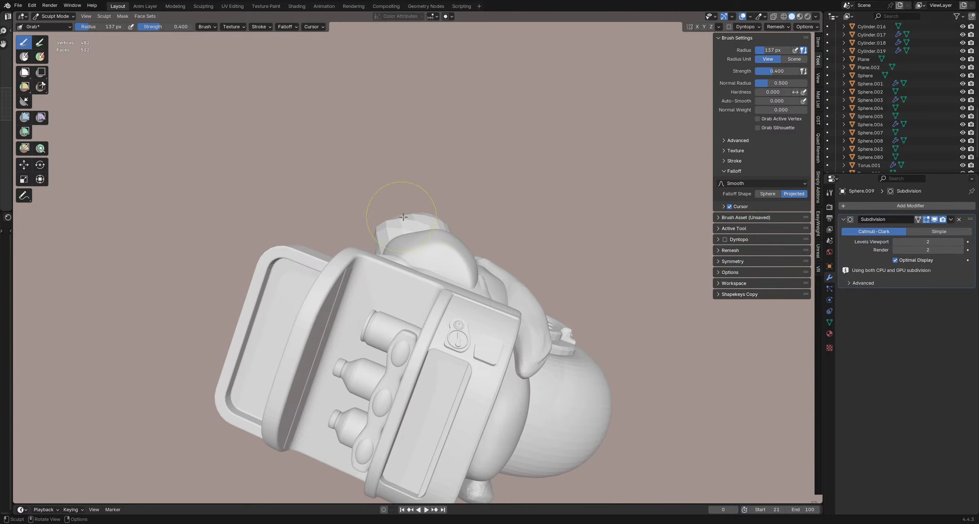
mouse_move(435, 214)
middle_down()
mouse_move(446, 212)
mouse_move(435, 205)
middle_up()
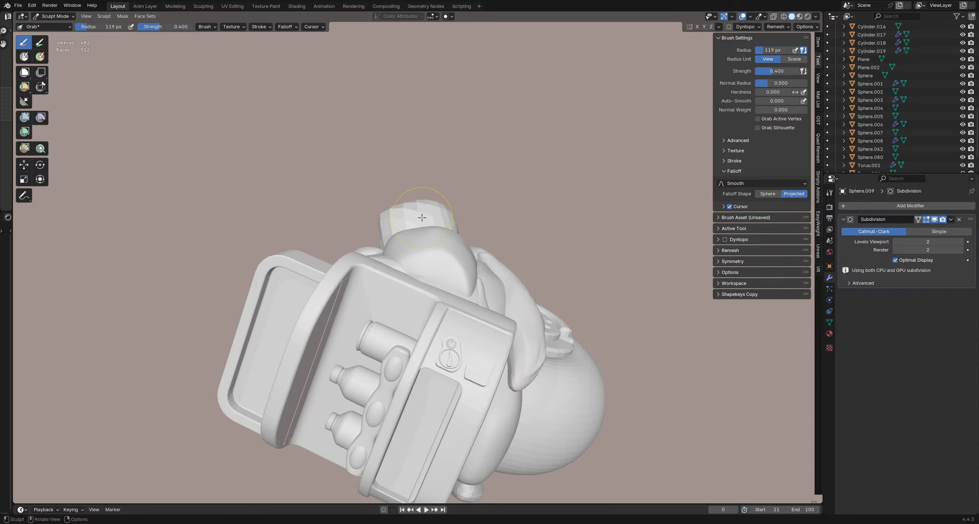
middle_drag(480, 240, 483, 313)
key(f)
click(489, 297)
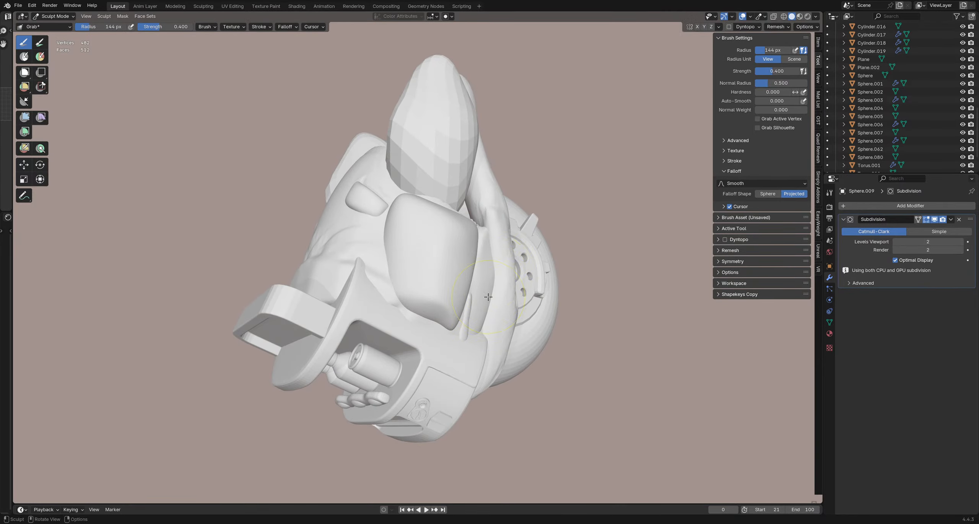
Step: Grab the side part's upper edge from the front with a brush of about 128 px and pull it slightly outward
mouse_move(488, 297)
middle_down()
mouse_move(381, 271)
mouse_move(435, 263)
mouse_move(430, 234)
middle_up()
key(f)
click(421, 221)
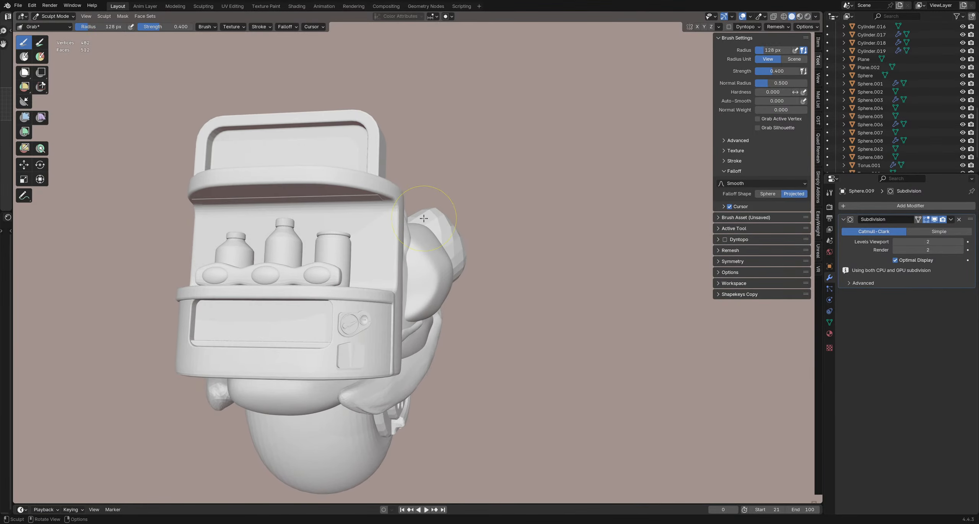
key(f)
click(421, 218)
drag(419, 207, 420, 203)
drag(431, 214, 439, 218)
mouse_move(451, 241)
middle_down()
mouse_move(524, 310)
mouse_move(395, 306)
middle_up()
Step: Leave sculpting of the side part for Object Mode and save the file
key(ctrl+Tab)
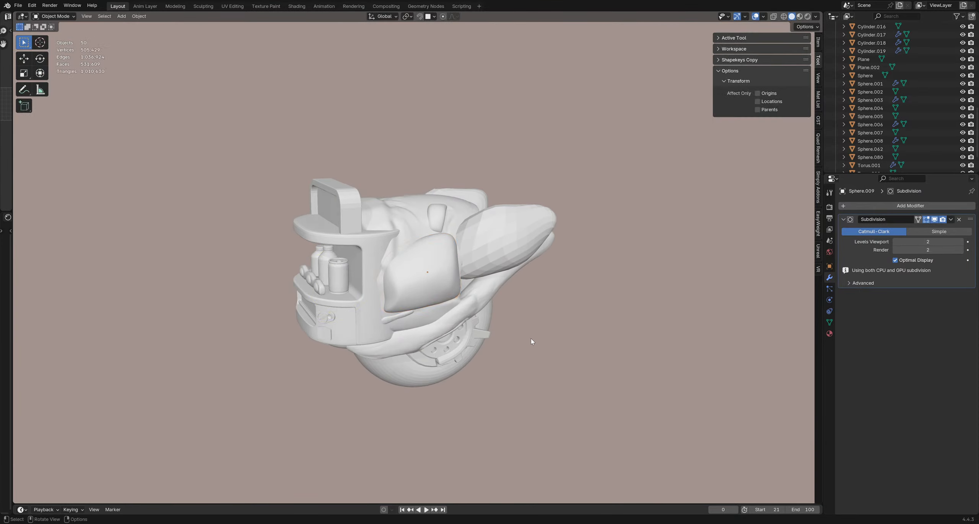
key(ctrl+s)
middle_drag(405, 266, 425, 351)
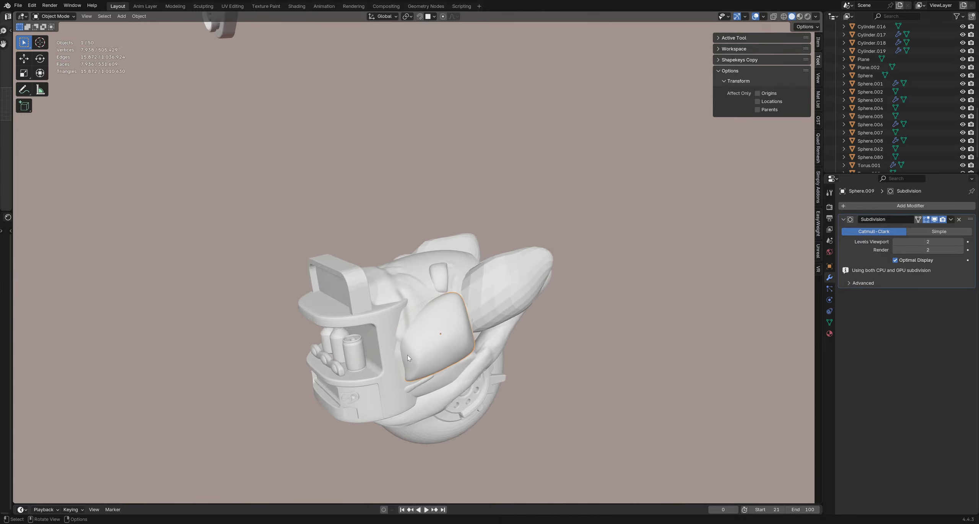
middle_drag(679, 439, 666, 441)
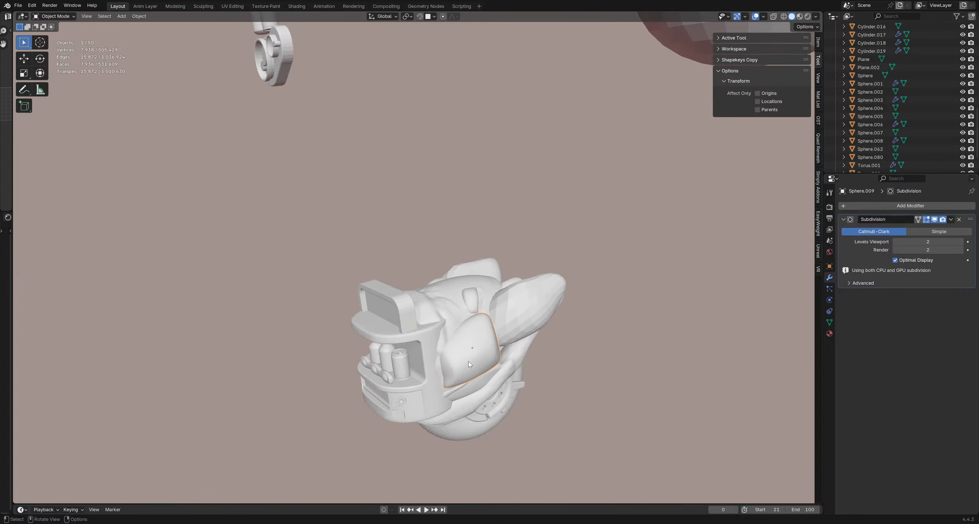
shift+middle_drag(523, 403, 470, 359)
Step: Return the side part to Sculpt Mode and paint a mask over its front end facing the cabinet
middle_drag(383, 340, 361, 312)
scroll(431, 292, up, 3)
scroll(361, 312, up, 4)
key(ctrl+Tab)
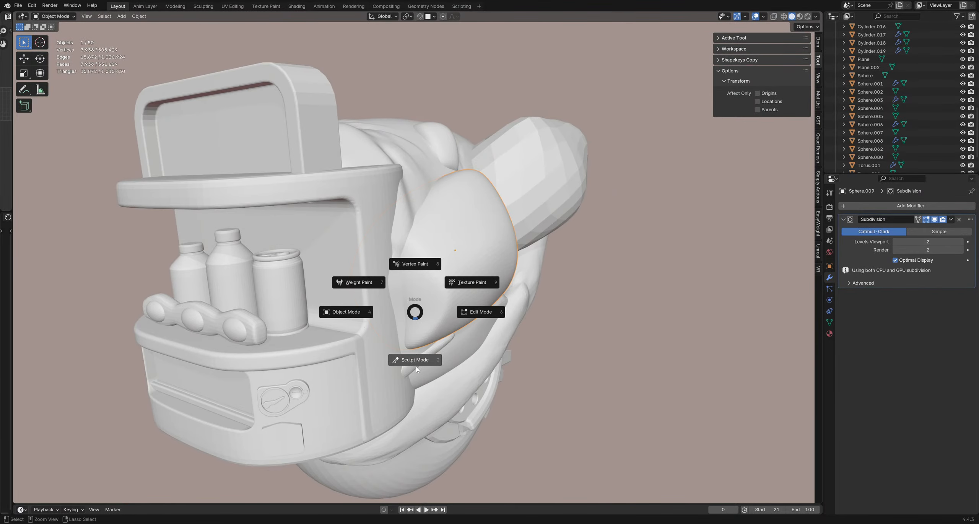
click(411, 344)
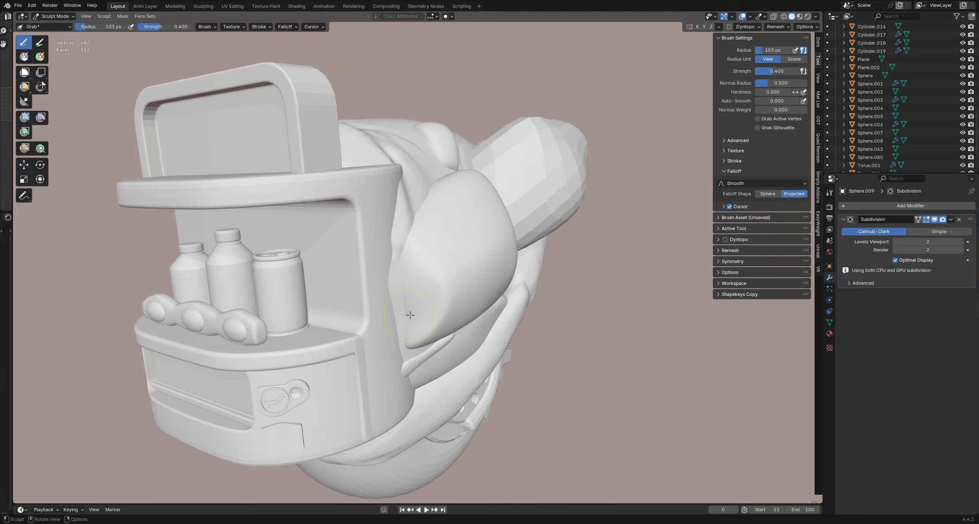
key(m)
key(f)
click(408, 290)
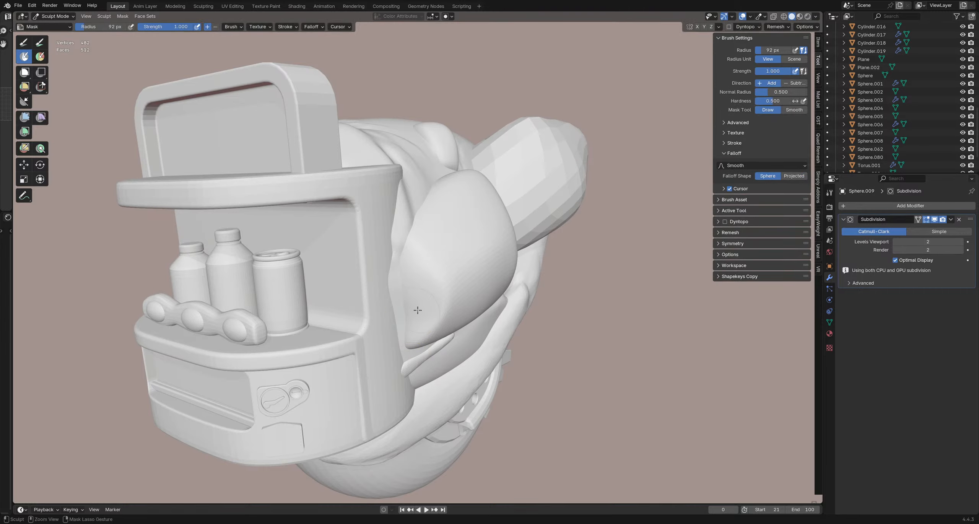
drag(408, 289, 406, 310)
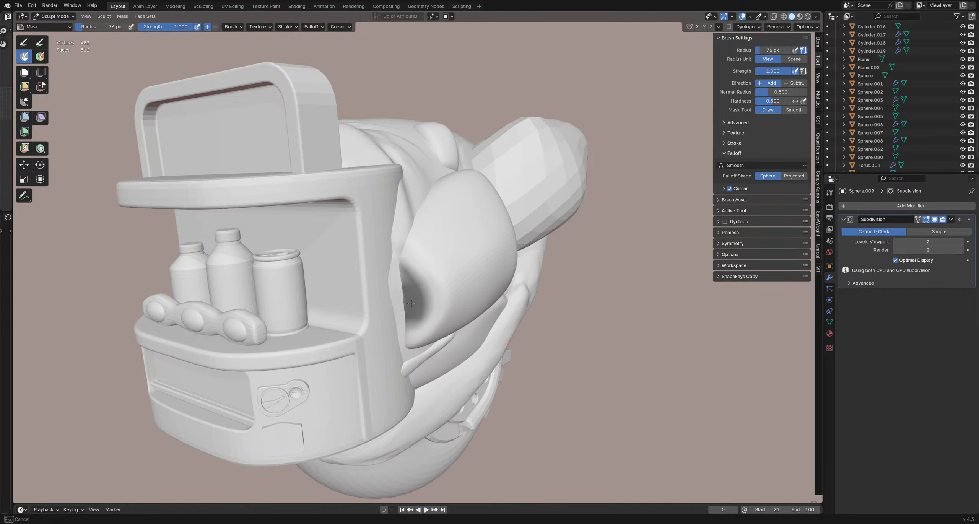
Step: Invert the mask, push the unmasked front end inward with the Grab brush to hollow it, and clear the mask
middle_drag(400, 284, 394, 312)
key(g)
key(n)
key(ctrl+i)
key(f)
click(361, 293)
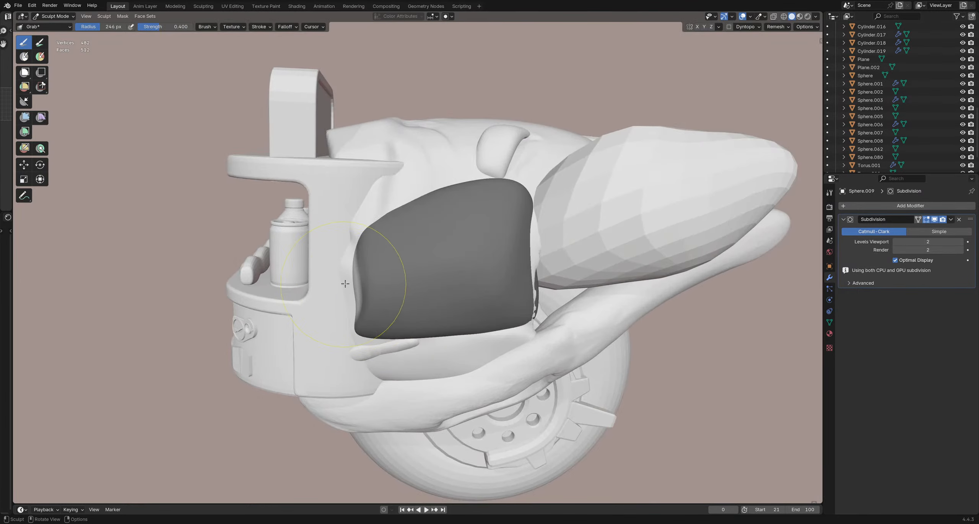
mouse_move(346, 283)
mouse_down()
mouse_move(407, 282)
mouse_move(387, 294)
mouse_up()
middle_drag(388, 294, 361, 268)
mouse_move(361, 269)
mouse_down()
mouse_move(349, 267)
mouse_move(355, 259)
mouse_up()
key(f)
click(378, 264)
mouse_move(356, 260)
middle_down()
mouse_move(451, 259)
mouse_move(356, 228)
middle_up()
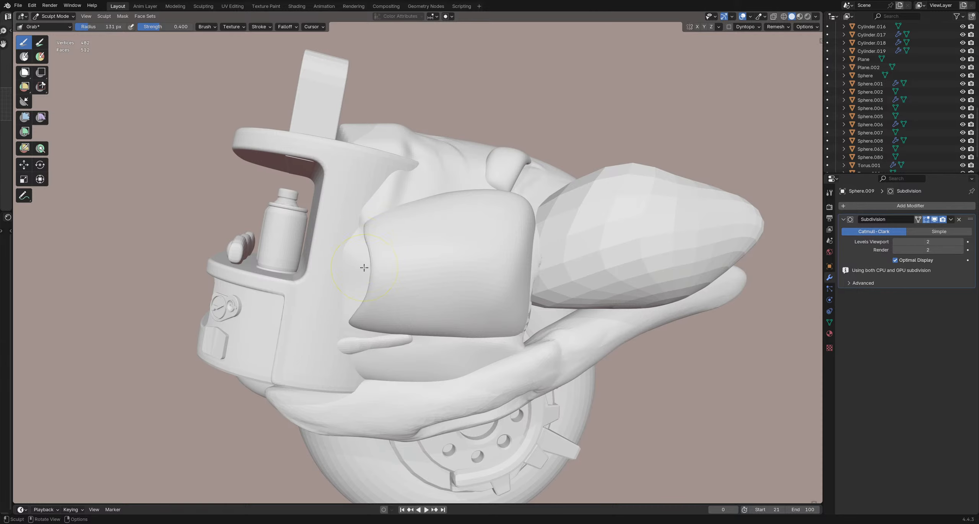
Step: Thicken the hollowed front rim of the side part with the Inflate/Deflate brush at 0.500 strength
middle_drag(352, 286, 462, 296)
key(i)
drag(431, 236, 464, 273)
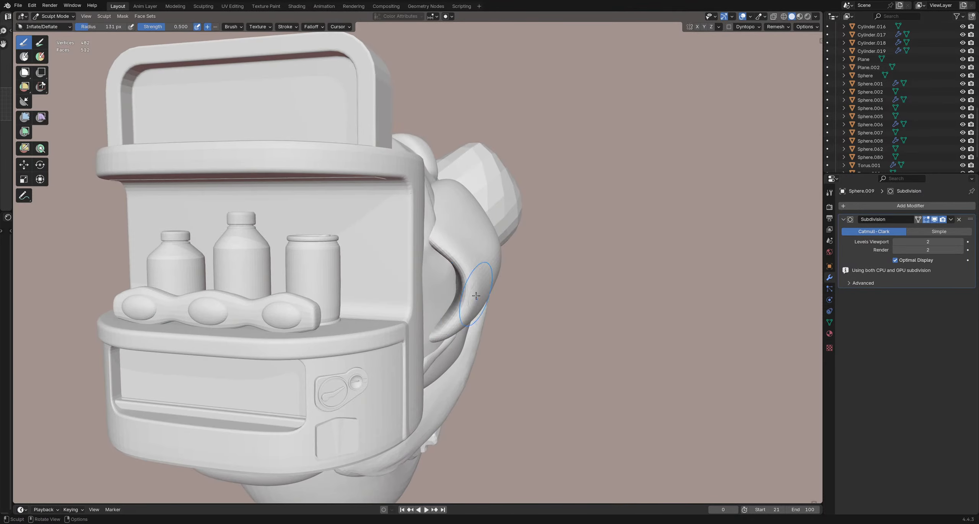
scroll(428, 309, down, 4)
mouse_move(463, 275)
middle_down()
mouse_move(428, 308)
mouse_move(397, 302)
middle_up()
key(f)
click(401, 302)
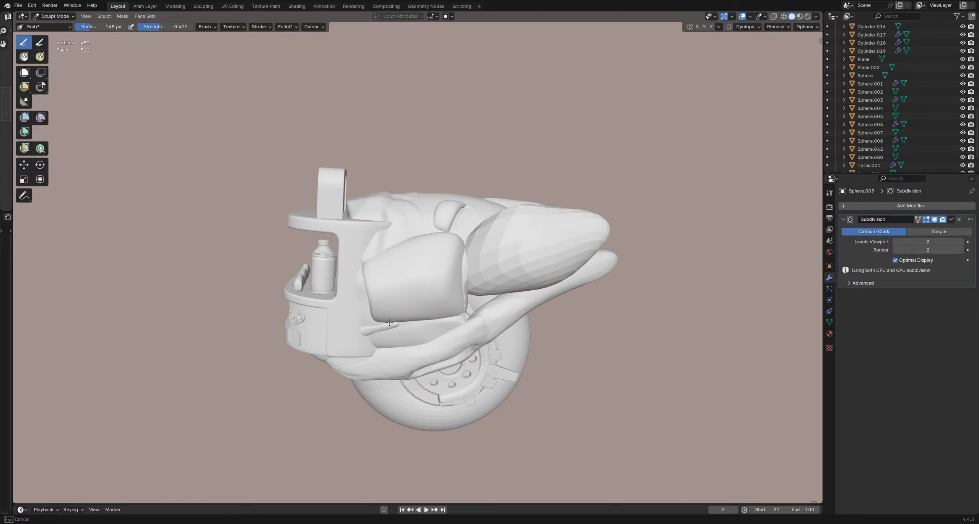
scroll(386, 315, down, 3)
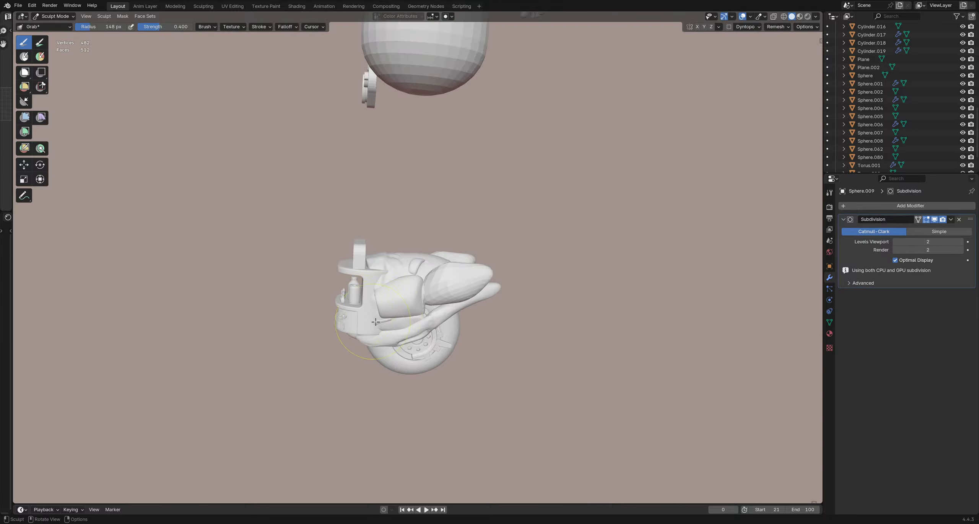
mouse_move(376, 321)
middle_down()
mouse_move(366, 330)
mouse_move(424, 320)
mouse_move(505, 330)
middle_up()
Step: Switch to Object Mode and add an X-axis Mirror modifier to the side part with the body Sphere as mirror object
key(ctrl+Tab)
click(473, 329)
mouse_move(590, 286)
middle_down()
mouse_move(604, 345)
mouse_move(664, 337)
middle_up()
click(469, 296)
click(873, 208)
mouse_move(874, 209)
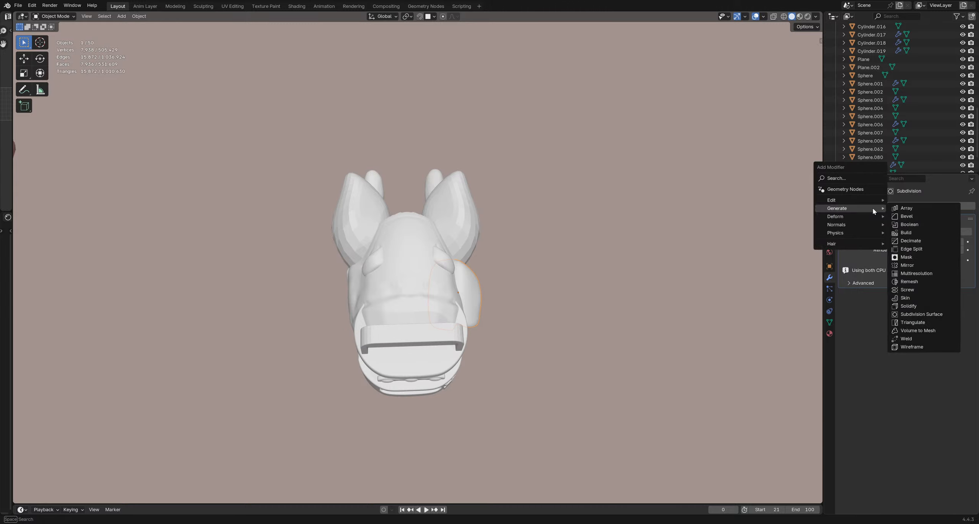
click(918, 266)
click(959, 337)
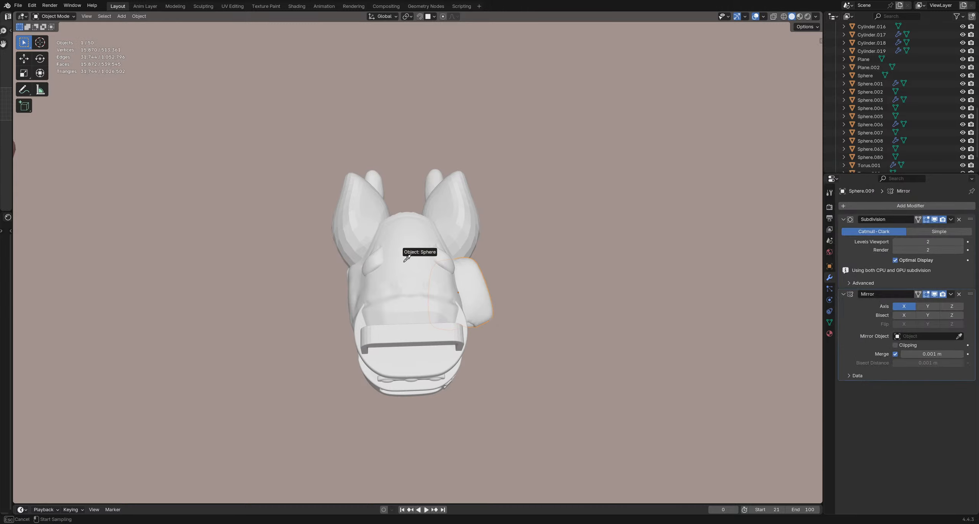
click(406, 262)
Step: Scale down the rounded frame on top of the bottle cabinet, reposition it along Z, and save the file
middle_drag(412, 325, 424, 273)
middle_drag(517, 324, 478, 292)
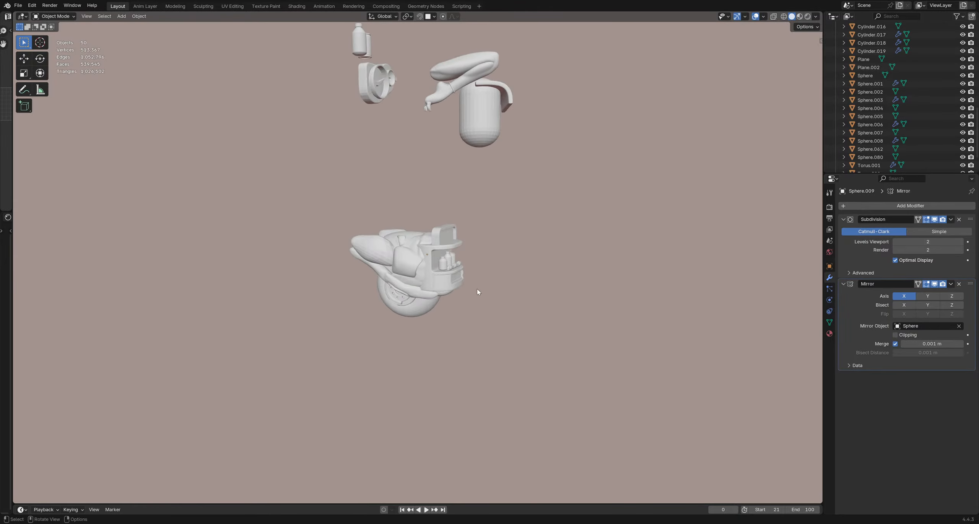
middle_drag(479, 251, 402, 251)
click(422, 228)
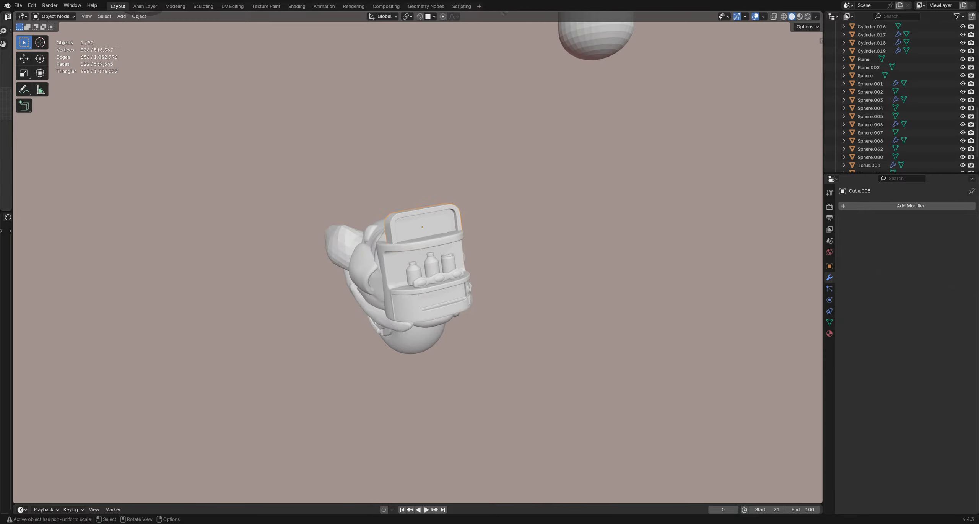
click(440, 226)
scroll(440, 226, up, 2)
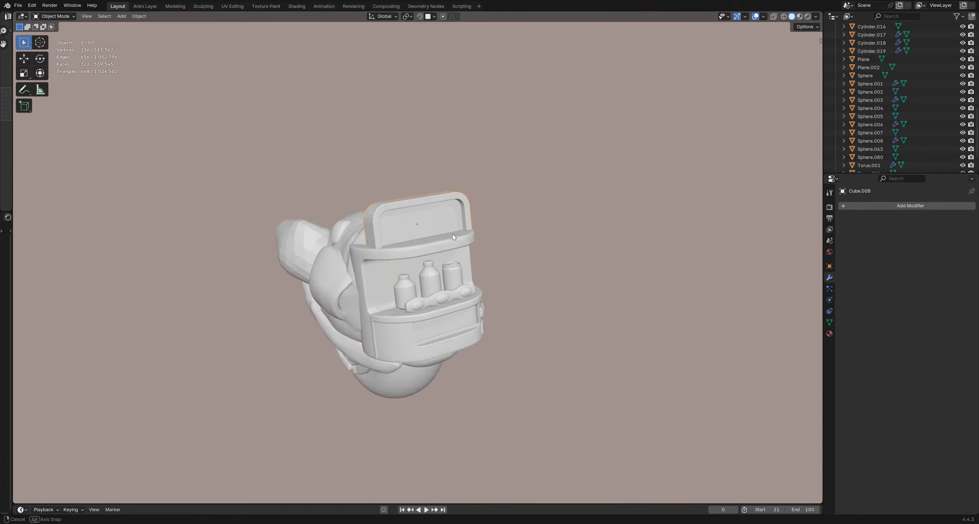
key(s)
middle_drag(440, 226, 490, 245)
click(470, 232)
key(g)
key(z)
click(487, 245)
click(543, 285)
middle_drag(544, 285, 548, 307)
scroll(488, 319, down, 1)
scroll(548, 307, down, 1)
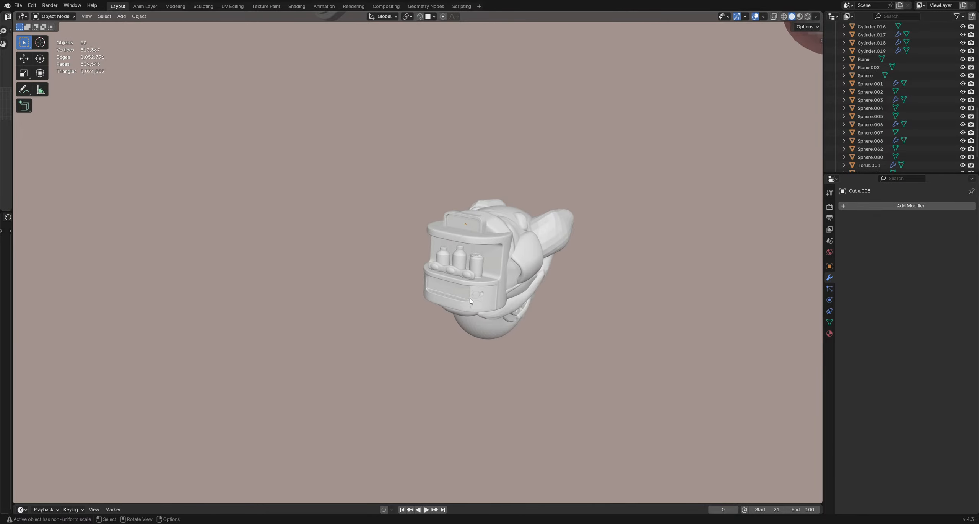
middle_drag(379, 267, 550, 272)
key(ctrl+s)
Step: Duplicate the can from the separate spare parts and place the copy near the detached arm and capsule model
shift+middle_drag(561, 130, 509, 286)
click(622, 148)
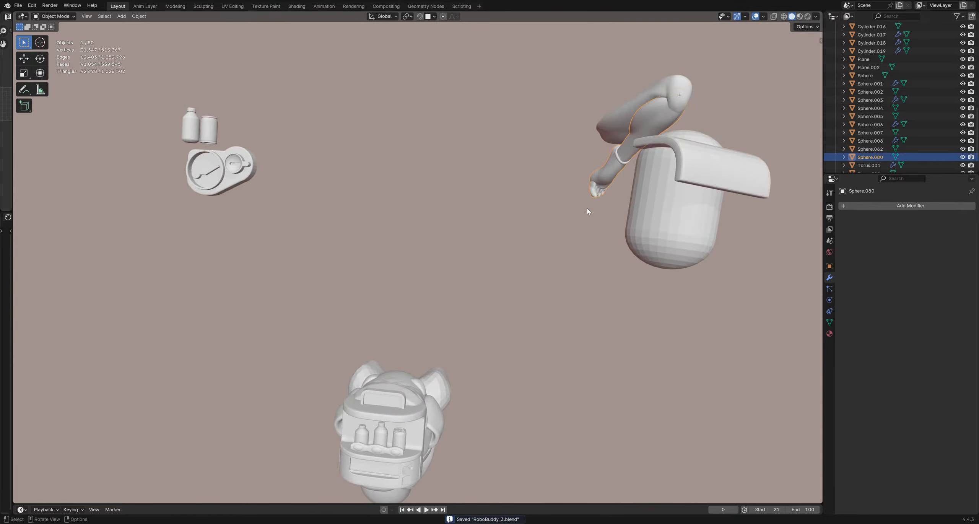
scroll(586, 212, down, 3)
middle_drag(572, 188, 668, 122)
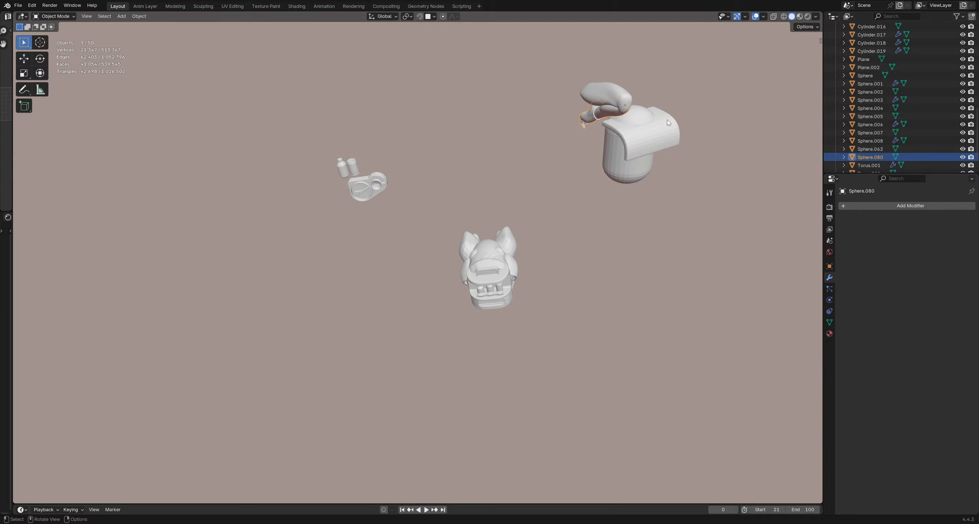
click(352, 175)
key(shift+d)
scroll(610, 128, up, 8)
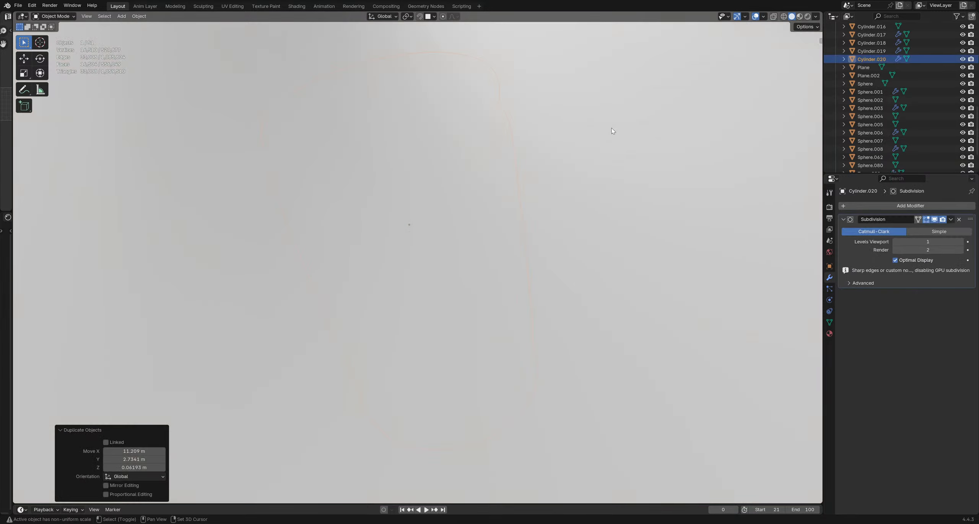
middle_drag(554, 164, 564, 158)
Step: Try positioning the can copy against the detached arm, and delete the copy
key(g)
click(563, 236)
middle_drag(563, 235, 457, 179)
key(g)
click(524, 386)
key(g)
click(493, 126)
middle_drag(493, 126, 531, 200)
key(g)
click(567, 151)
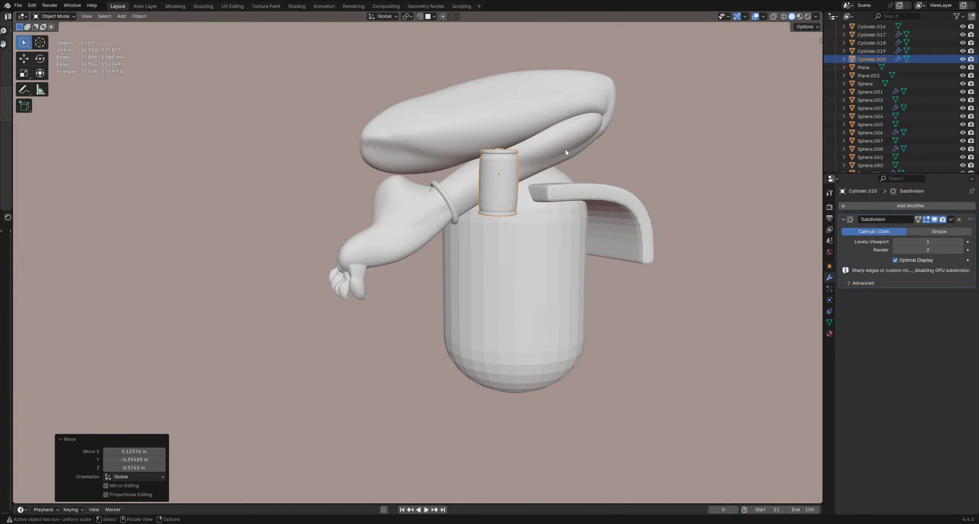
key(x)
click(565, 152)
Step: Select the vehicle's main body shell and save the file
scroll(615, 273, down, 5)
middle_drag(615, 272, 360, 268)
scroll(446, 298, up, 4)
drag(360, 267, 388, 276)
middle_drag(388, 276, 410, 274)
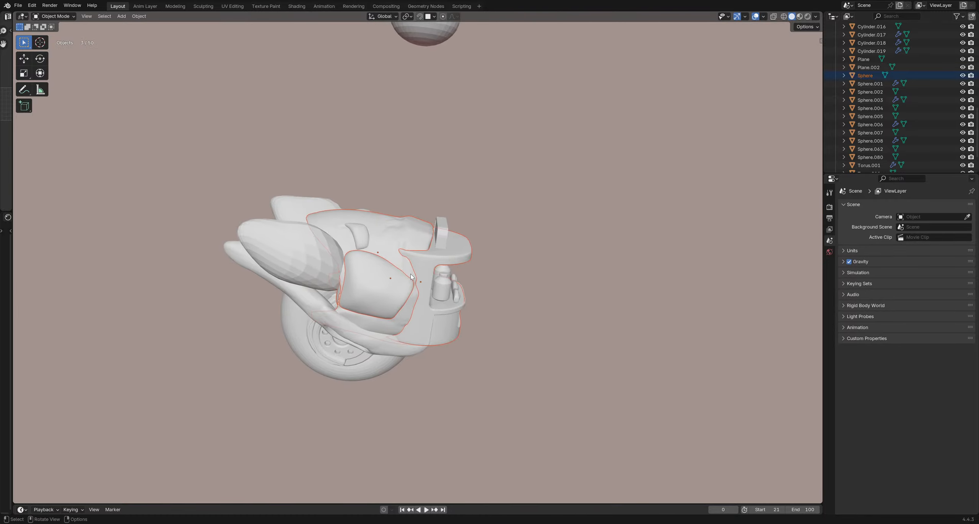
click(410, 274)
middle_drag(408, 215, 530, 292)
key(ctrl+s)
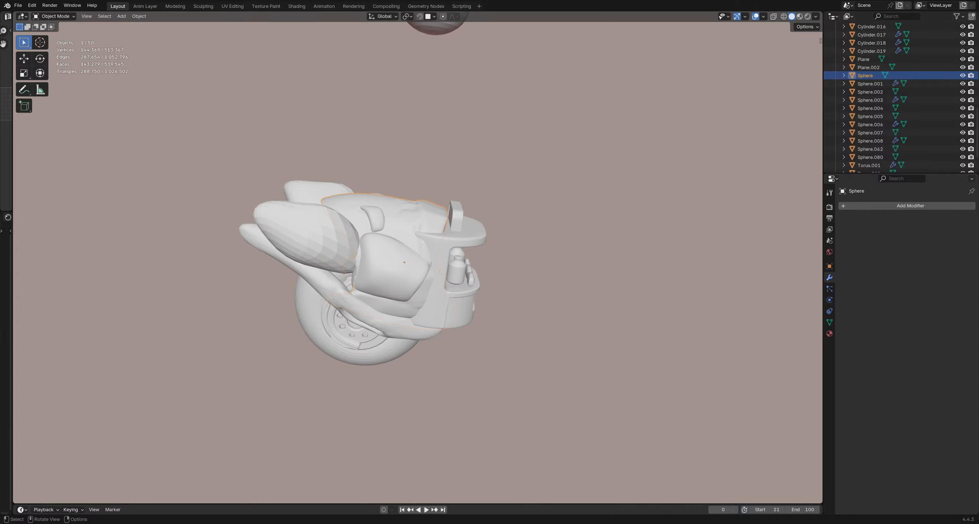
Step: Delete the mirrored faceted wing shapes above the vehicle's long arms, clear the selection, and save the file
click(308, 217)
shift+middle_drag(309, 218, 404, 232)
key(x)
click(402, 234)
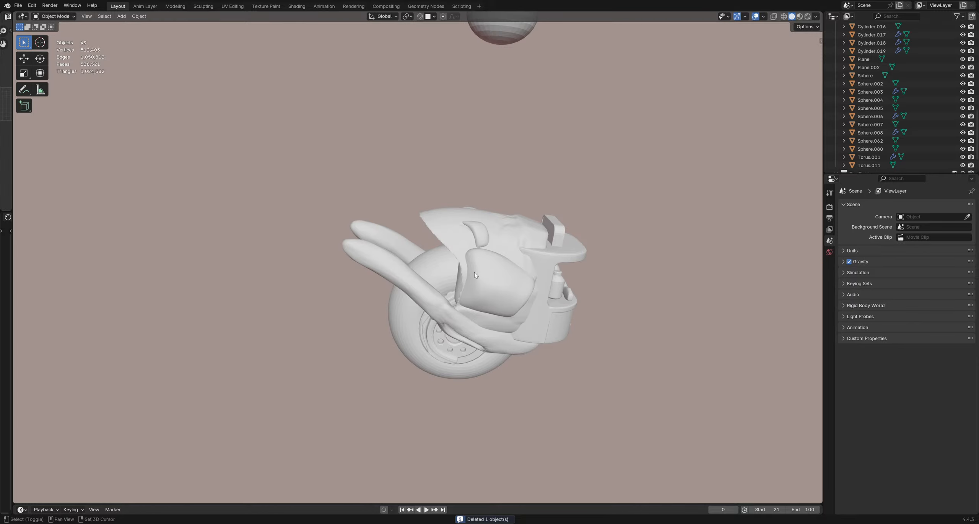
middle_drag(474, 275, 426, 216)
click(420, 286)
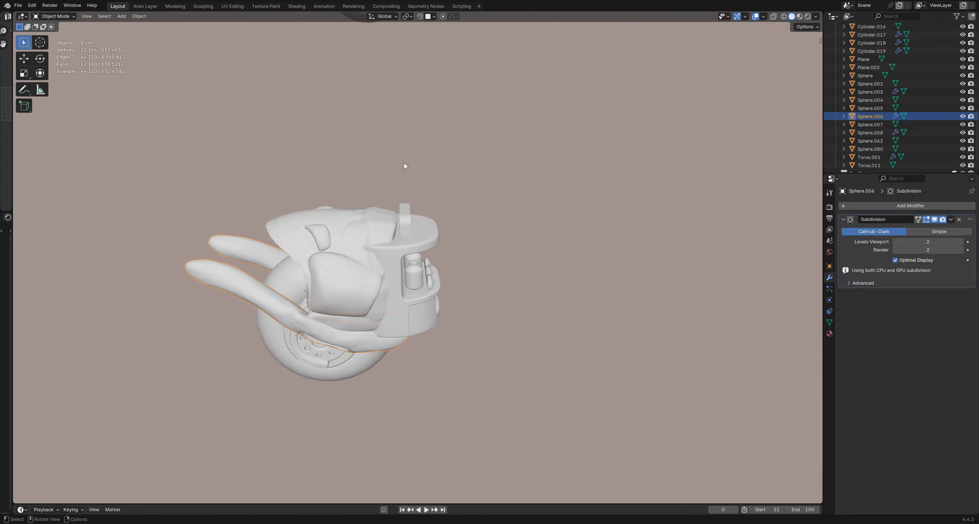
drag(405, 166, 632, 443)
click(508, 361)
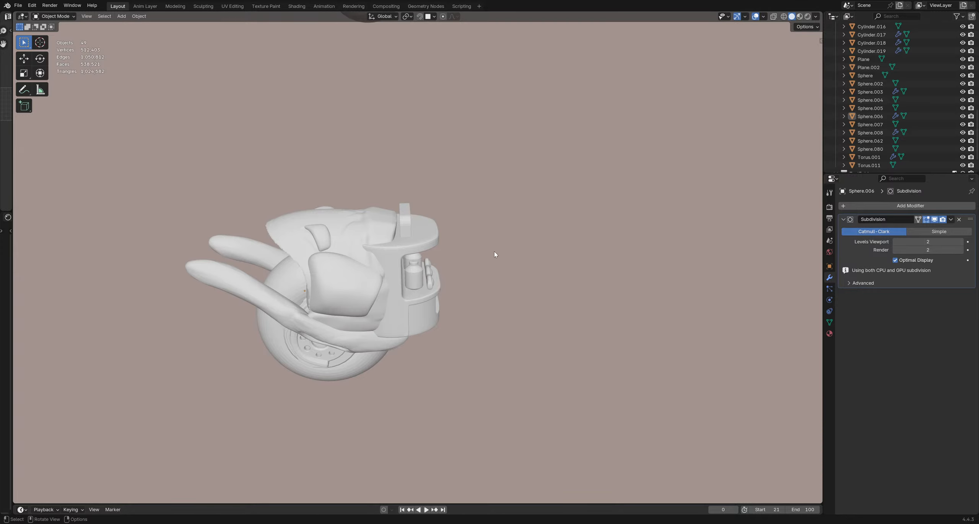
middle_drag(459, 242, 430, 294)
key(ctrl+s)
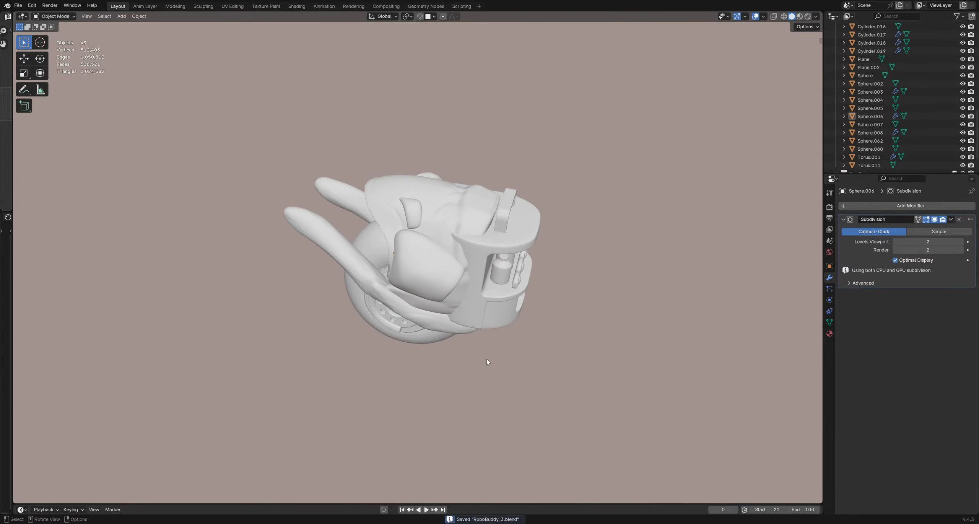
Step: Add a UV Sphere with 32 segments, 16 rings and 1 m radius at the vehicle
middle_drag(486, 358, 432, 247)
key(shift+a)
mouse_move(432, 247)
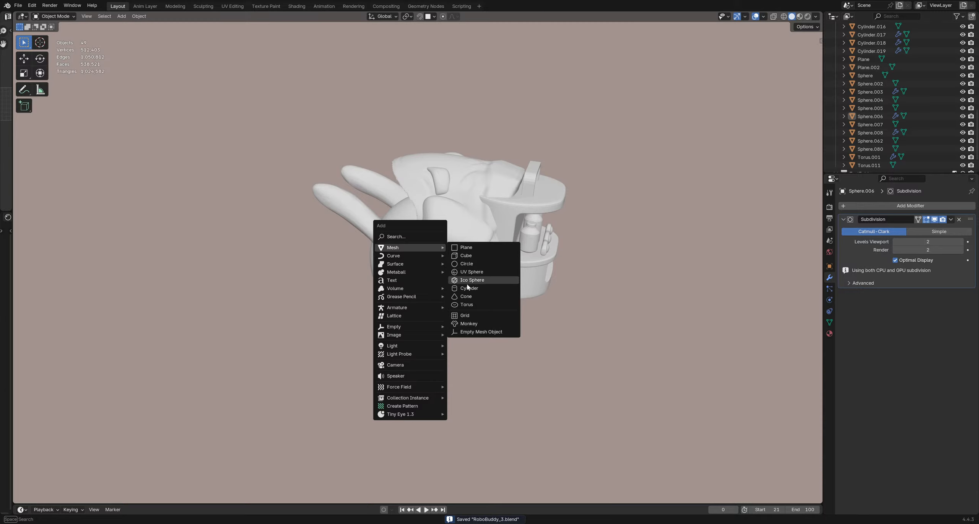
click(472, 272)
middle_drag(471, 272, 375, 182)
shift+middle_drag(474, 216, 467, 282)
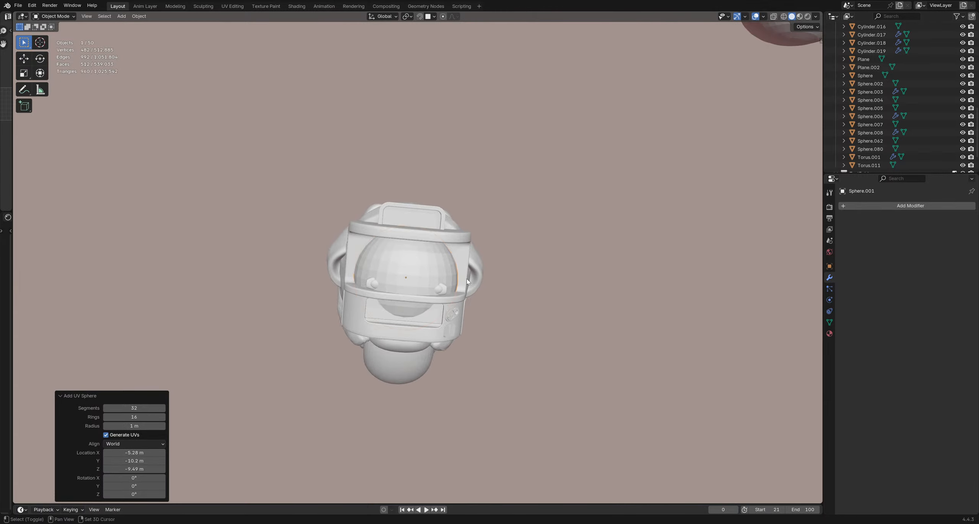
Step: Show the 3D cursor overlay in the viewport and hide it again
click(764, 16)
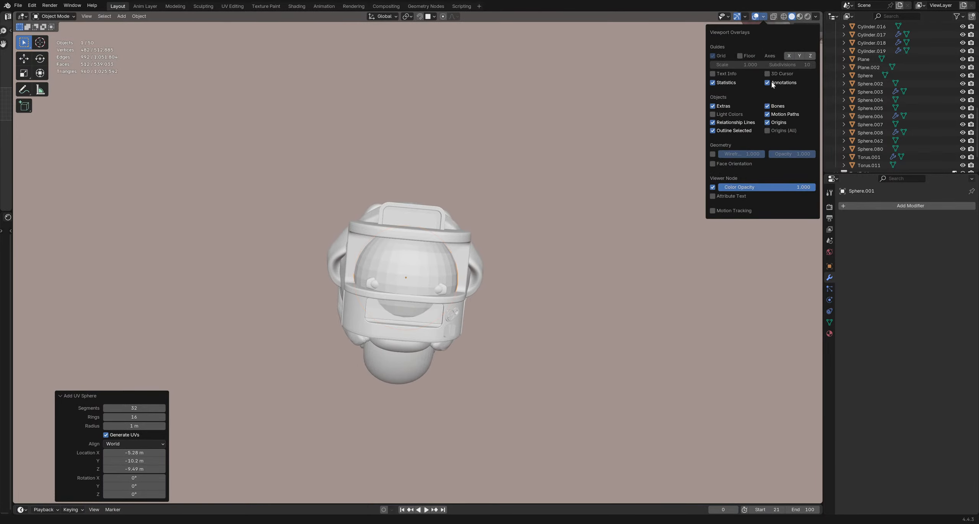
middle_drag(405, 368, 388, 389)
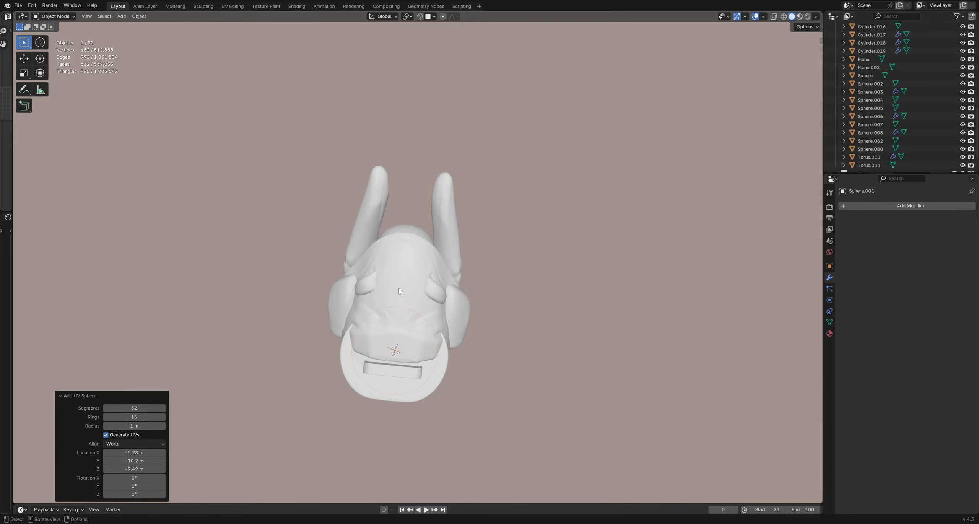
click(763, 16)
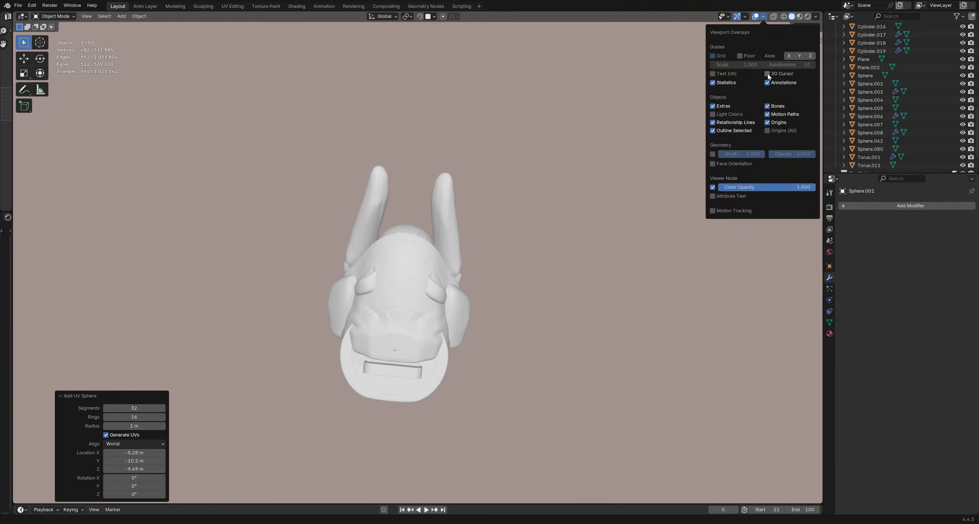
Step: Move the new sphere about 2.76 m along Y so it sits between the two long arms
middle_drag(416, 272, 631, 230)
key(g)
key(y)
click(535, 226)
middle_drag(536, 226, 408, 336)
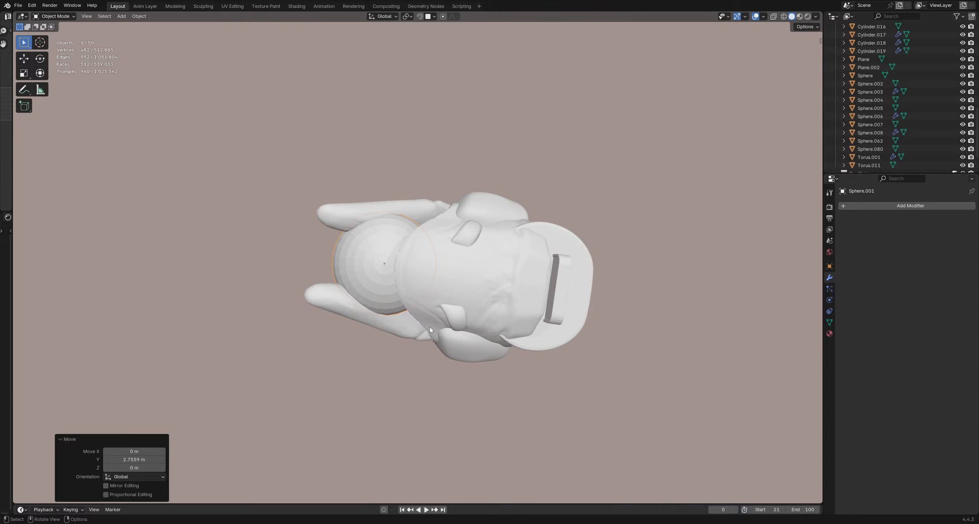
middle_drag(430, 330, 463, 199)
Step: Rotate the new sphere about the global X axis and switch it to Sculpt Mode
key(r)
key(z)
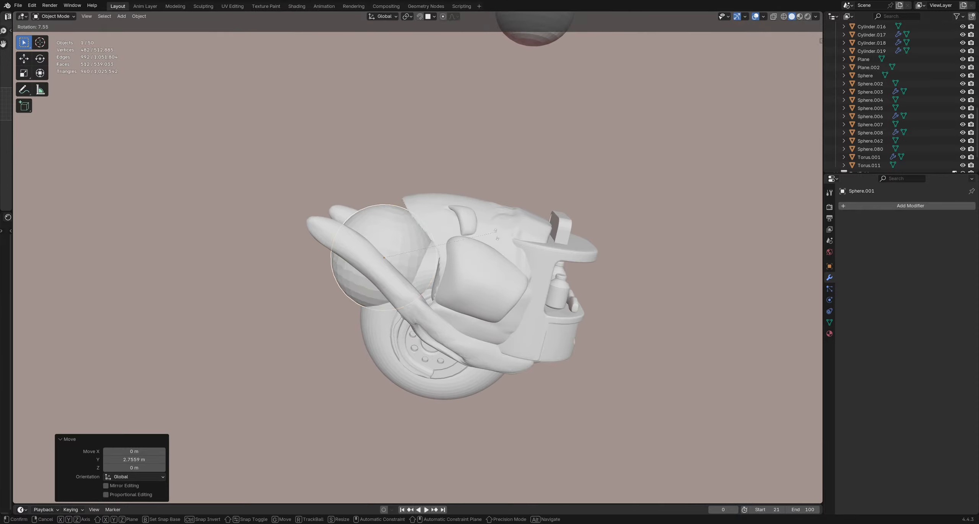
key(x)
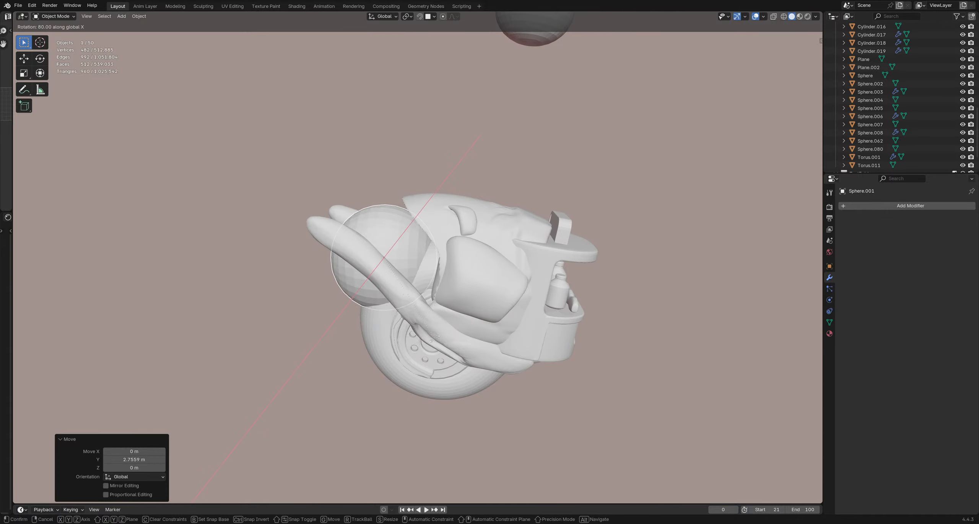
click(417, 347)
mouse_move(434, 226)
middle_down()
mouse_move(396, 256)
mouse_move(401, 222)
middle_up()
key(ctrl+Tab)
click(399, 310)
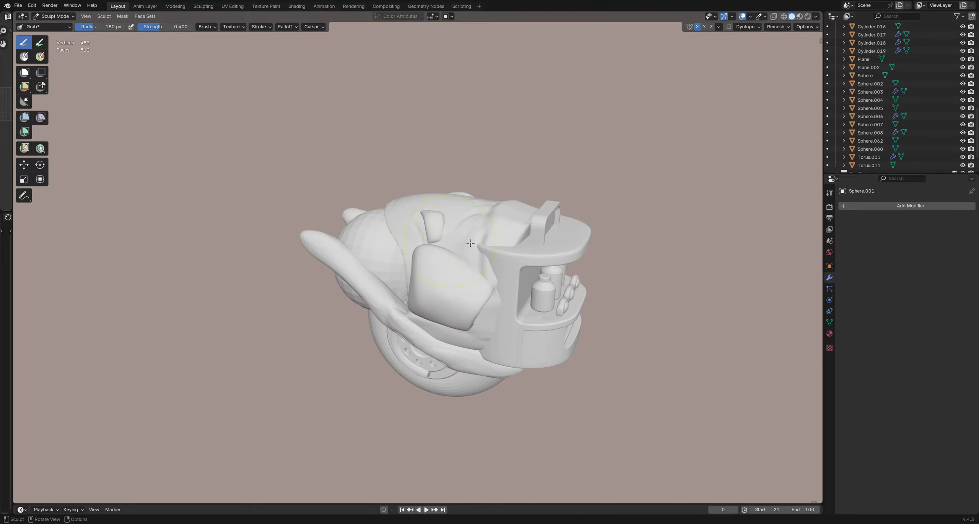
Step: Set the Grab brush radius to 304 px and stretch the sphere lengthwise between the body and the arm tips
middle_drag(452, 300, 466, 238)
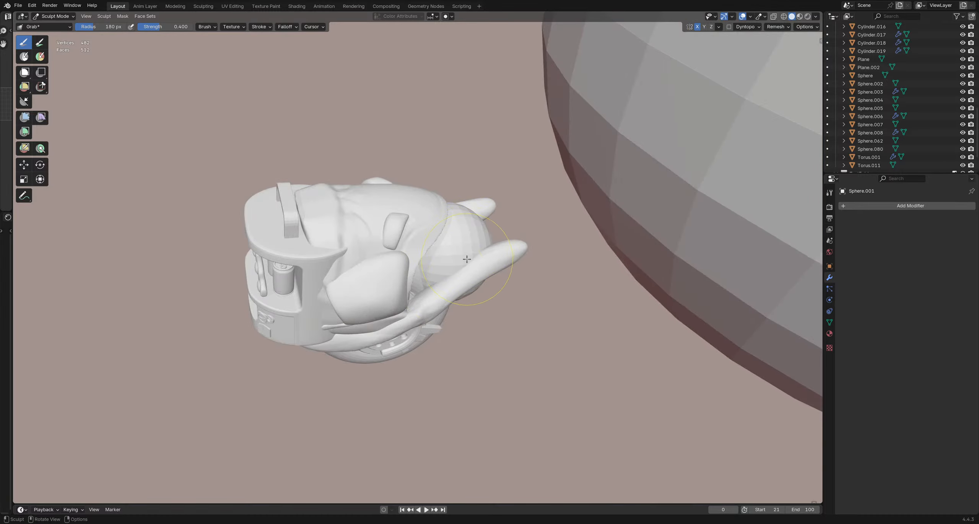
mouse_move(460, 265)
middle_down()
mouse_move(415, 262)
mouse_move(410, 276)
middle_up()
key(f)
click(405, 258)
key(f)
click(427, 269)
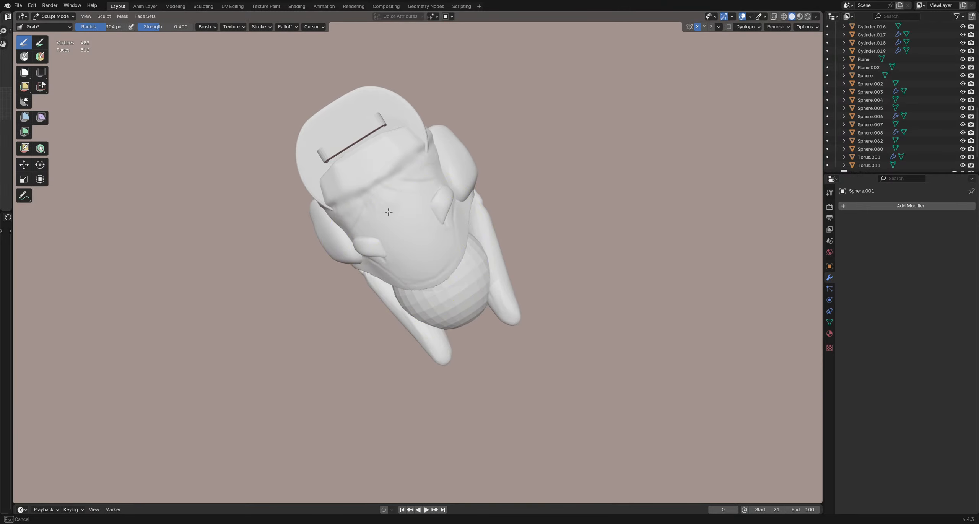
drag(389, 212, 366, 184)
middle_drag(438, 305, 427, 305)
drag(403, 299, 380, 278)
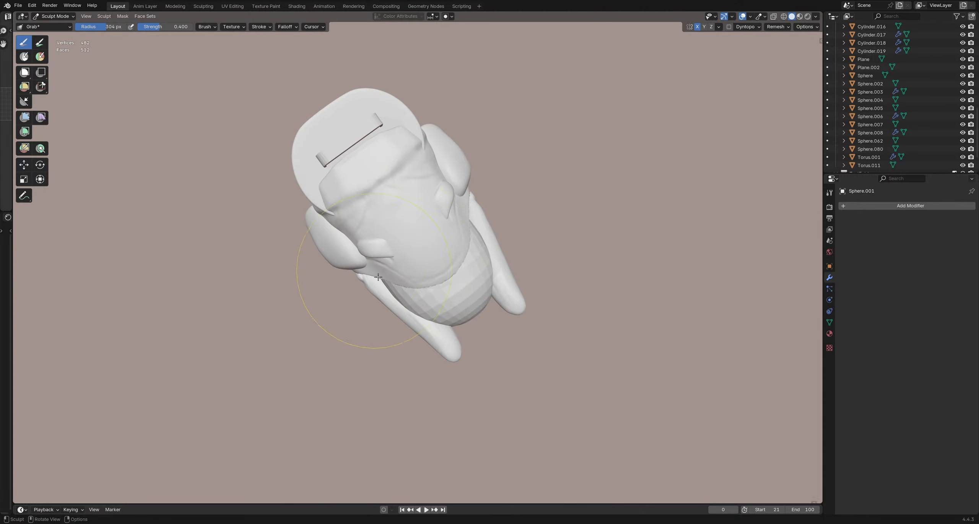
drag(478, 330, 496, 352)
Step: Enlarge the Grab brush to 500 px and pull the sphere into a long tapered nose rising above the arms
mouse_move(367, 336)
middle_down()
mouse_move(372, 299)
mouse_move(431, 287)
mouse_move(438, 301)
middle_up()
key(f)
click(475, 303)
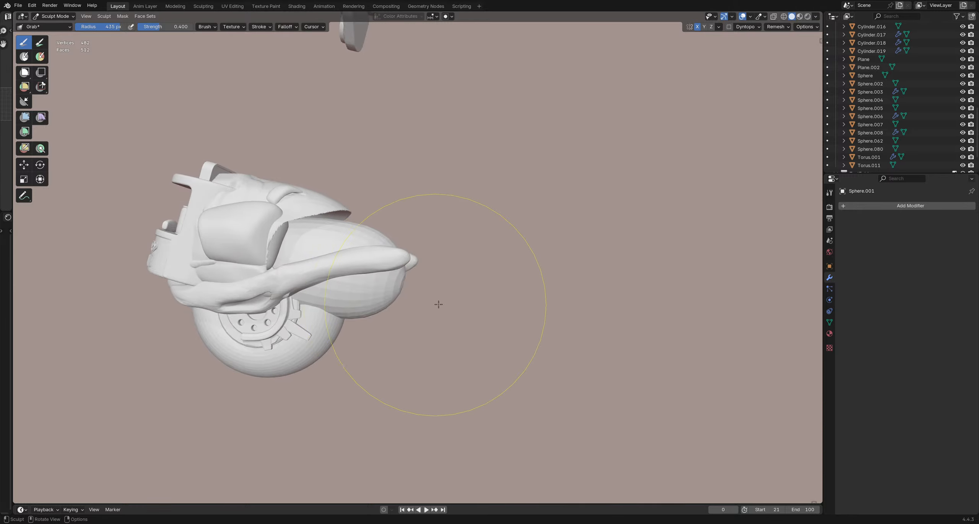
middle_drag(407, 343, 404, 306)
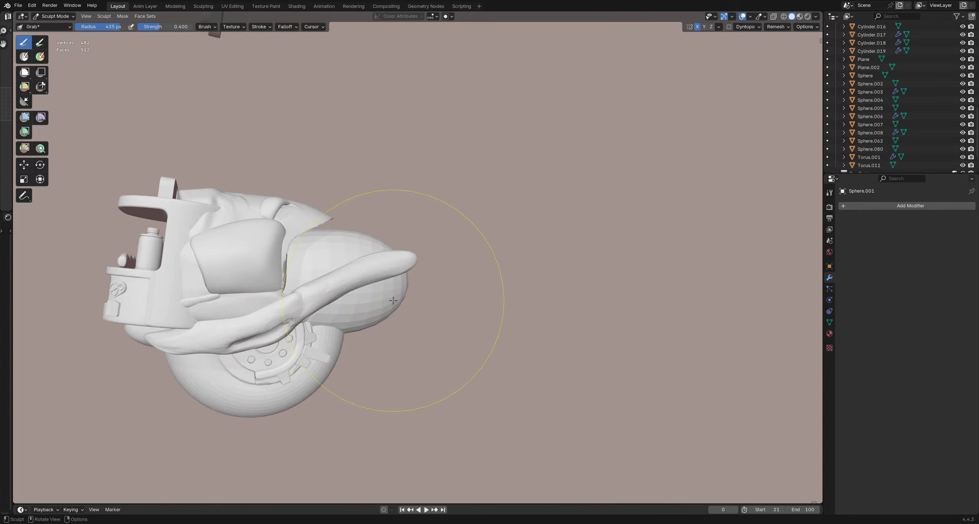
key(f)
click(439, 268)
mouse_move(439, 240)
middle_down()
mouse_move(393, 306)
mouse_move(448, 221)
mouse_move(467, 246)
middle_up()
drag(329, 274, 326, 262)
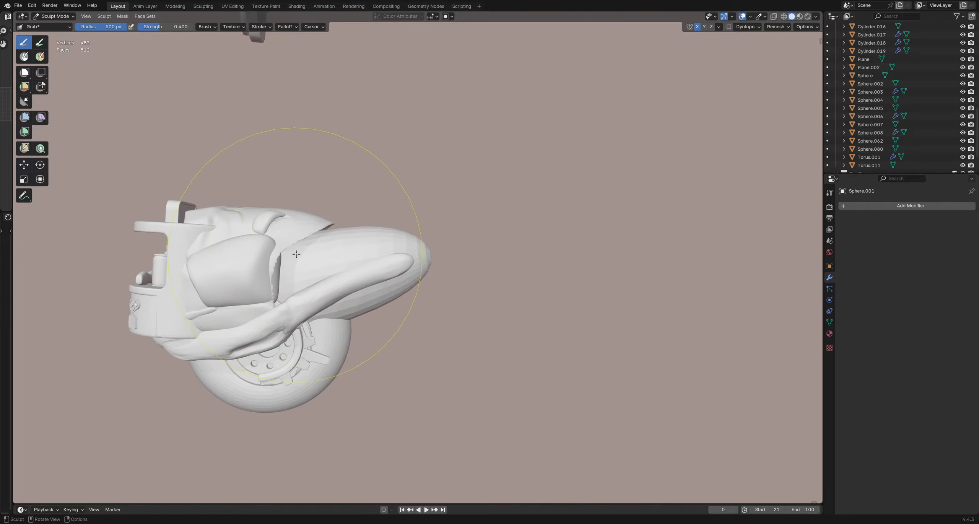
drag(425, 234, 438, 223)
drag(328, 249, 328, 244)
mouse_move(432, 246)
mouse_down()
mouse_move(444, 236)
mouse_move(435, 258)
mouse_up()
middle_drag(429, 307, 376, 219)
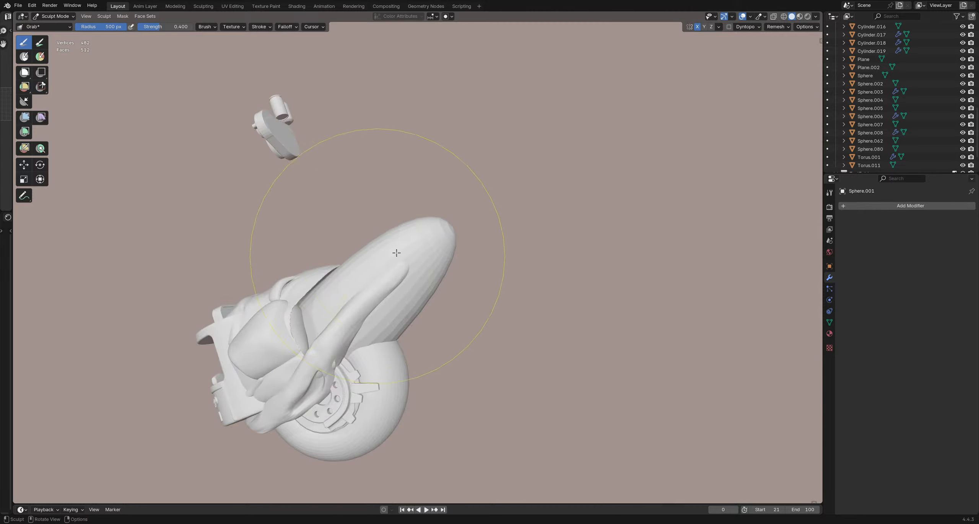
Step: Reduce the Grab brush radius to 373 px and adjust the side profile of the nose
mouse_move(439, 203)
middle_down()
mouse_move(489, 281)
mouse_move(448, 219)
mouse_move(383, 328)
mouse_move(251, 284)
mouse_move(350, 308)
mouse_move(415, 354)
mouse_move(439, 322)
mouse_move(361, 350)
mouse_move(459, 339)
mouse_move(477, 323)
middle_up()
key(f)
click(424, 333)
drag(454, 313, 412, 327)
mouse_move(410, 327)
middle_down()
mouse_move(454, 281)
mouse_move(429, 244)
middle_up()
Step: Switch to Object Mode, give the nose a level 1 Subdivision modifier, and return it to Sculpt Mode
key(ctrl+Tab)
key(ctrl+1)
key(KP_Decimal)
key(ctrl+Tab)
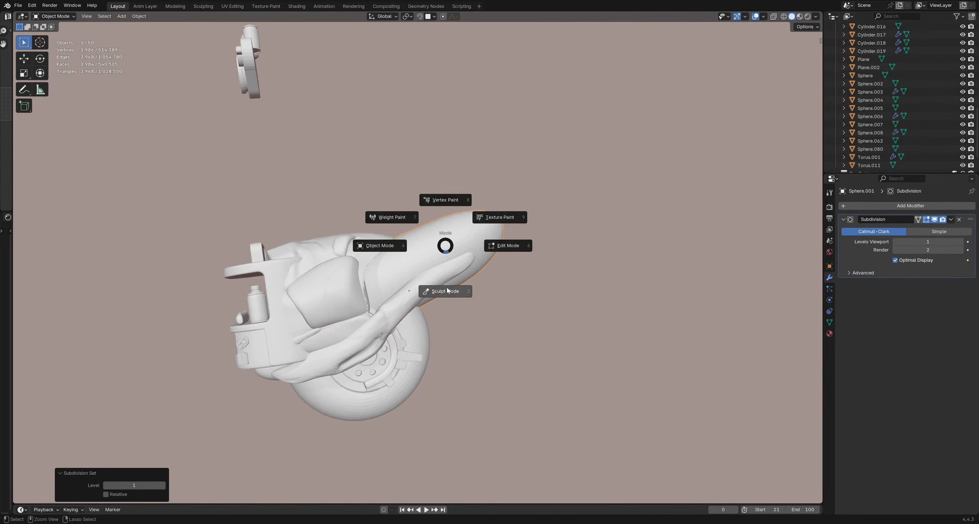
click(450, 286)
Step: Refine the nose with the Grab brush at 267 px radius, drawing out its tip and pulling its rear sides outward
drag(479, 263, 514, 252)
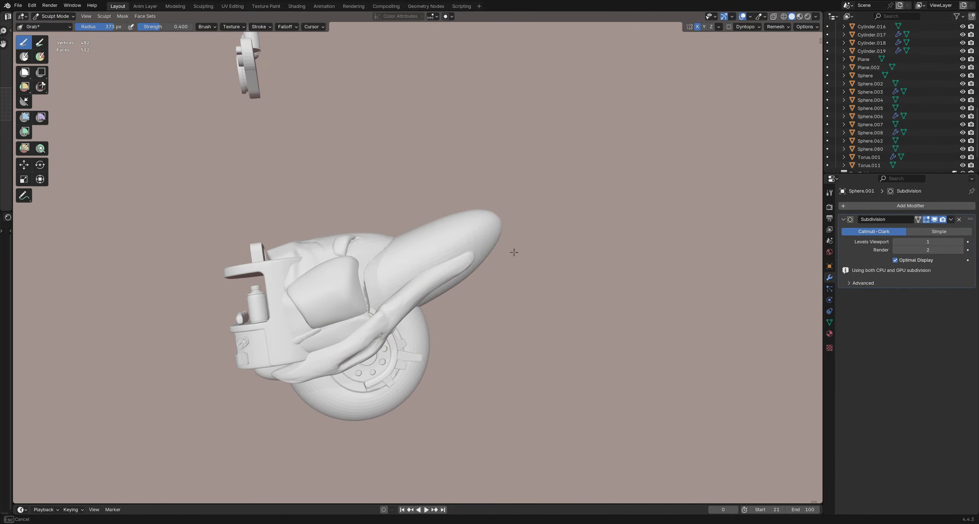
drag(498, 304, 493, 307)
mouse_move(397, 306)
middle_down()
mouse_move(463, 331)
mouse_move(337, 329)
mouse_move(286, 297)
mouse_move(488, 346)
mouse_move(452, 258)
mouse_move(373, 312)
mouse_move(370, 390)
mouse_move(412, 356)
middle_up()
scroll(432, 260, down, 4)
key(f)
click(501, 302)
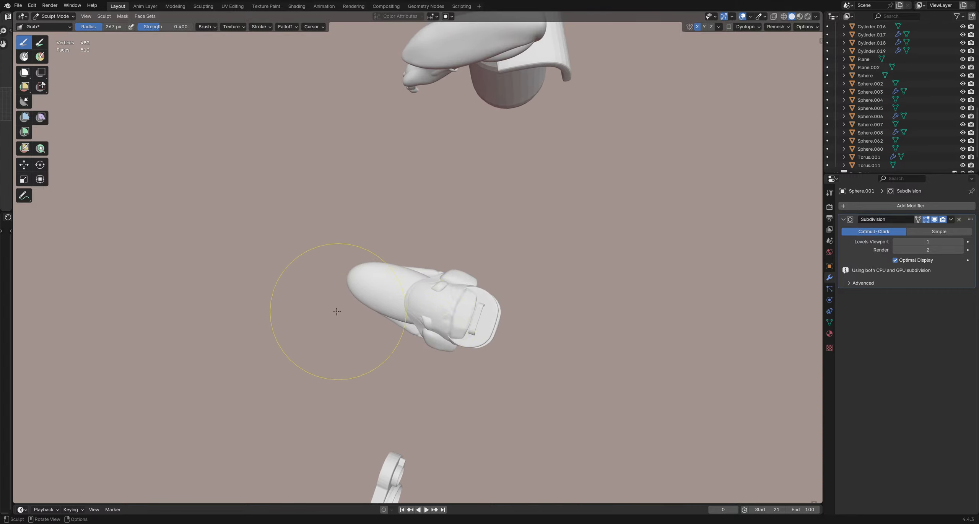
mouse_move(352, 302)
mouse_down()
mouse_move(341, 286)
mouse_move(315, 287)
mouse_up()
mouse_move(429, 327)
mouse_down()
mouse_move(377, 323)
mouse_move(413, 323)
mouse_move(404, 324)
mouse_up()
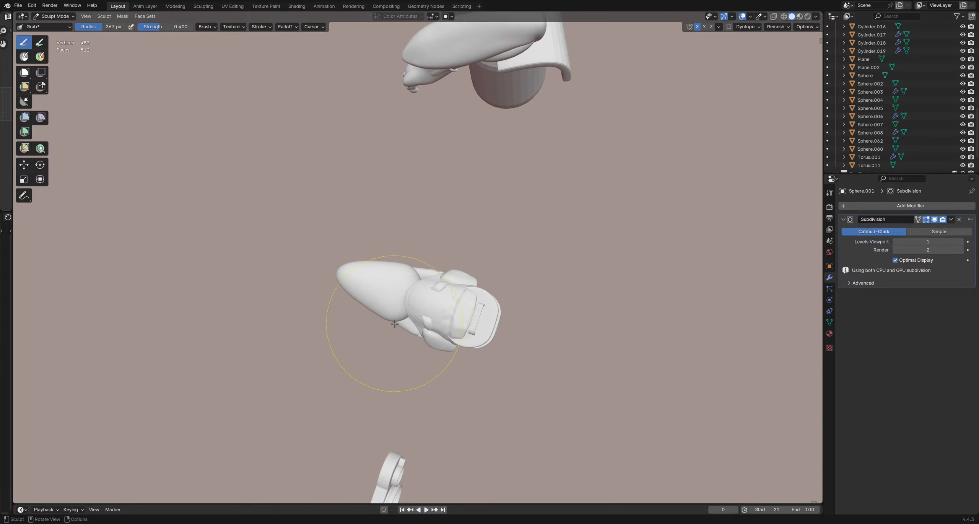
mouse_move(395, 324)
middle_down()
mouse_move(404, 306)
mouse_move(456, 336)
middle_up()
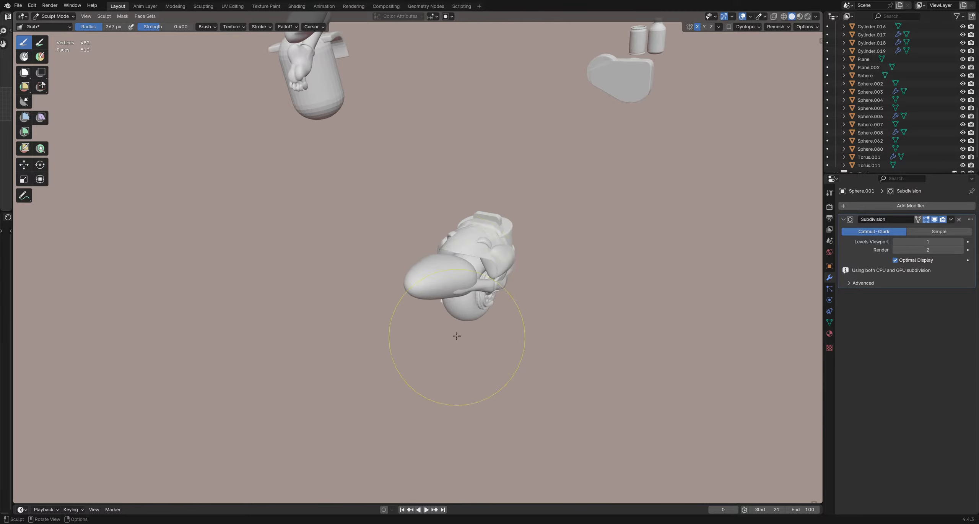
Step: Return the nose from Sculpt Mode to Object Mode and save the file
scroll(453, 281, up, 3)
middle_drag(452, 279, 398, 295)
key(ctrl+Tab)
click(356, 295)
mouse_move(560, 284)
middle_down()
mouse_move(351, 234)
mouse_move(387, 298)
middle_up()
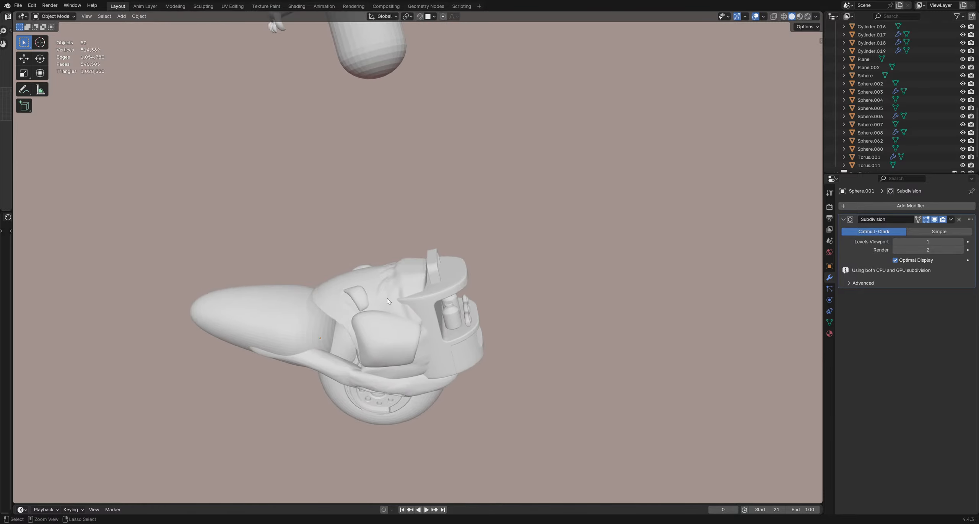
key(ctrl+s)
Step: Move the nose, arms and side pads into a new collection named HIDE TEMP and hide that collection
click(389, 342)
middle_drag(389, 341, 371, 308)
click(289, 317)
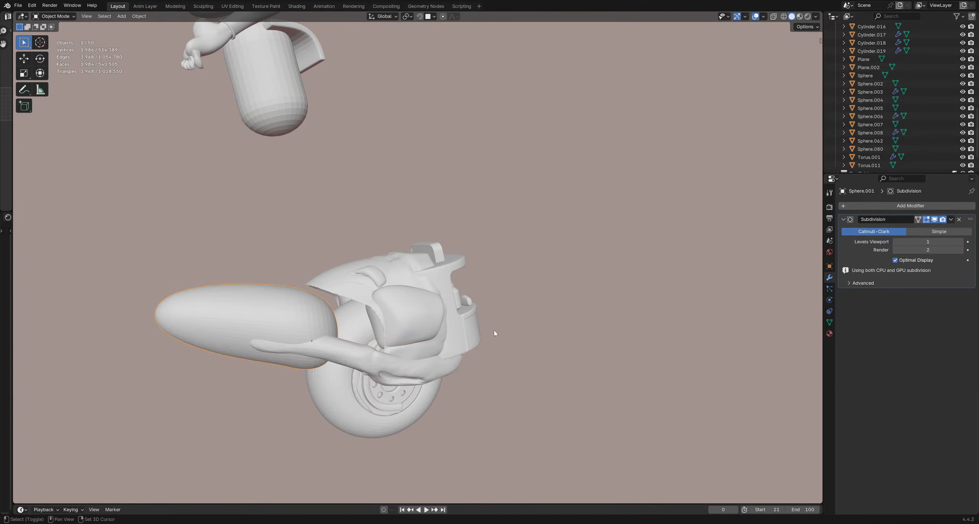
shift+click(368, 354)
middle_drag(396, 323, 497, 267)
shift+click(438, 321)
key(m)
click(880, 146)
text(TEMP)
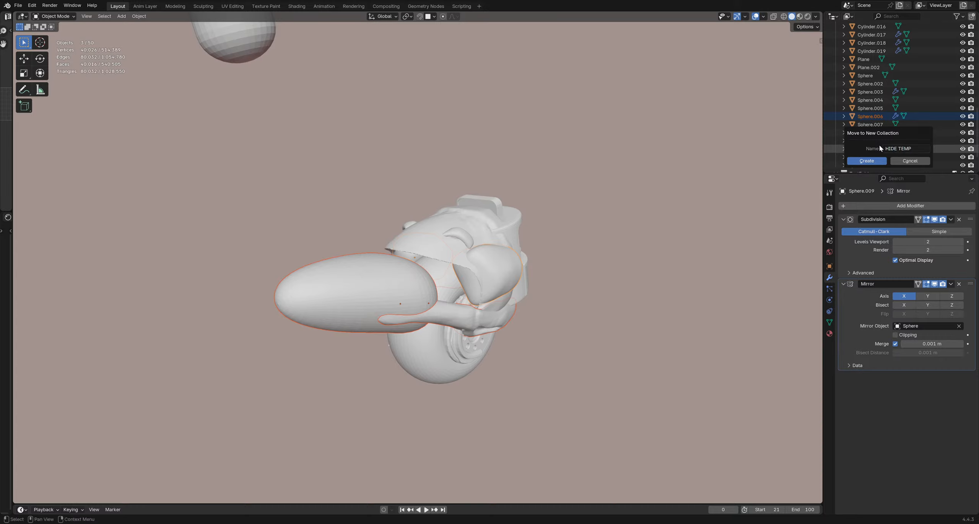
click(872, 160)
scroll(869, 145, down, 5)
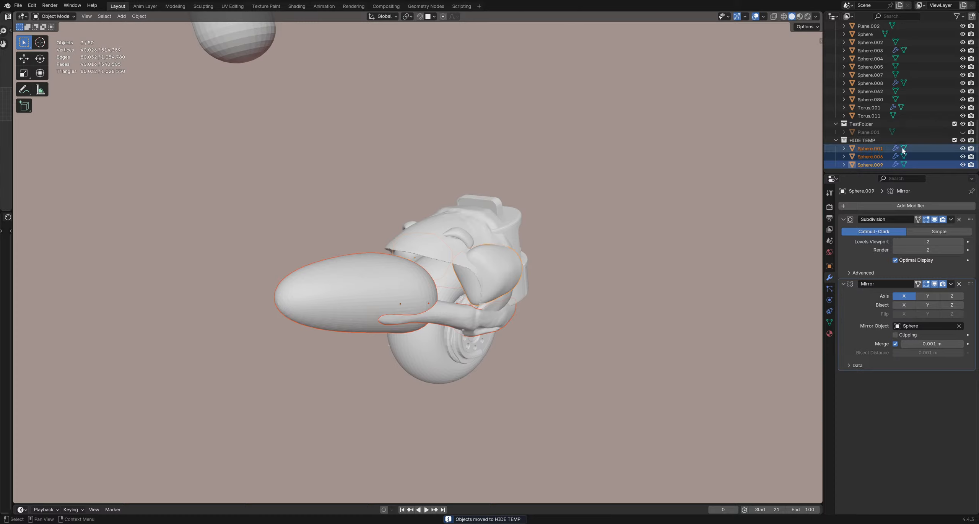
click(964, 141)
Step: Try deleting the body shell around the wheel, and undo the deletion
middle_drag(555, 249, 486, 285)
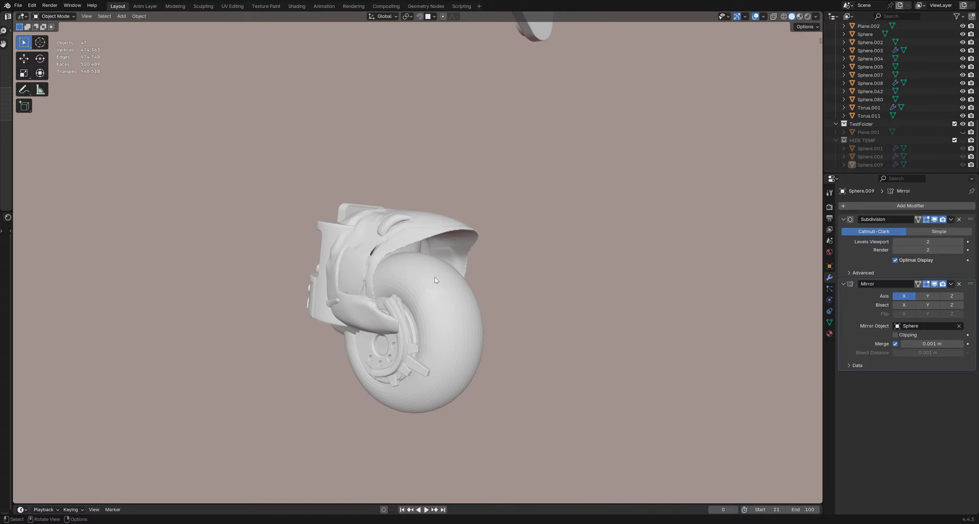
middle_drag(351, 262, 394, 306)
key(x)
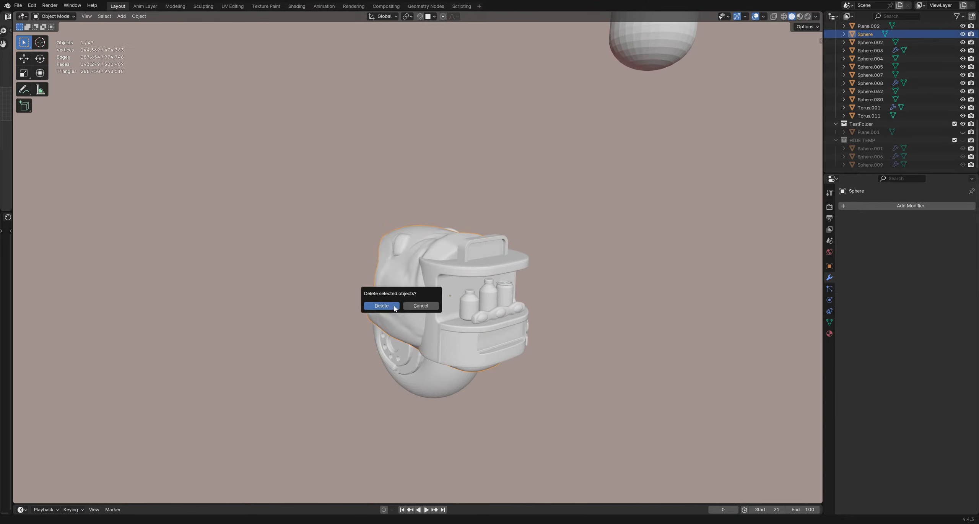
click(394, 306)
middle_drag(388, 358, 390, 327)
key(ctrl+z)
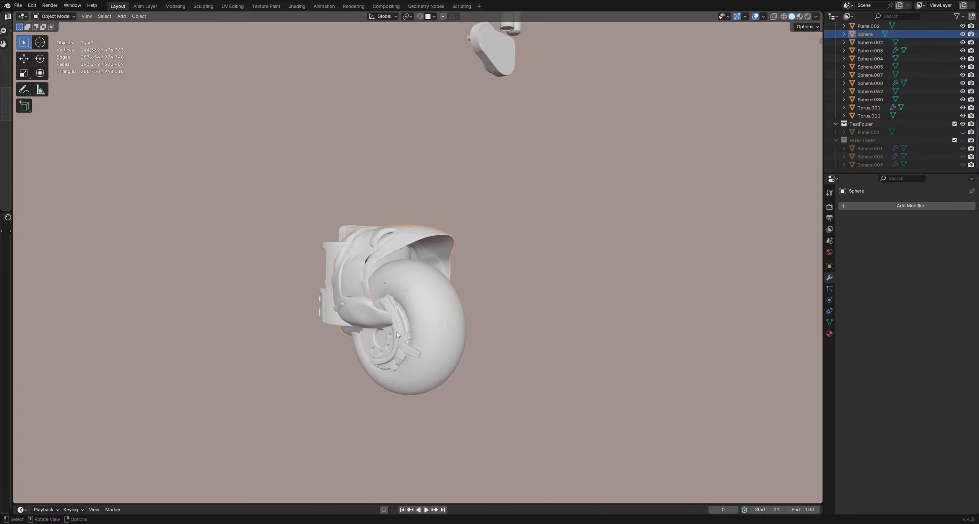
Step: Examine the wheel hub parts and the body shell from the front and sides
click(396, 332)
click(369, 285)
middle_drag(508, 299, 556, 304)
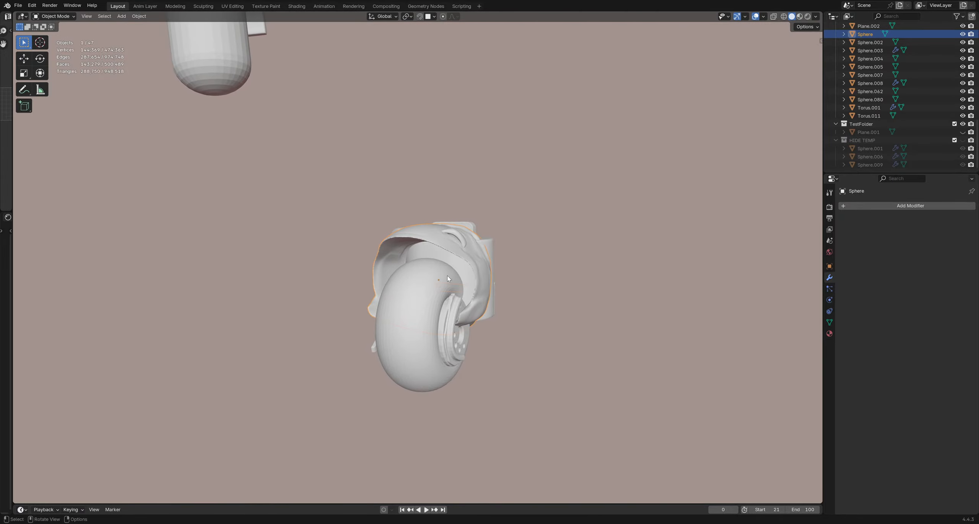
middle_drag(457, 278, 460, 317)
click(457, 323)
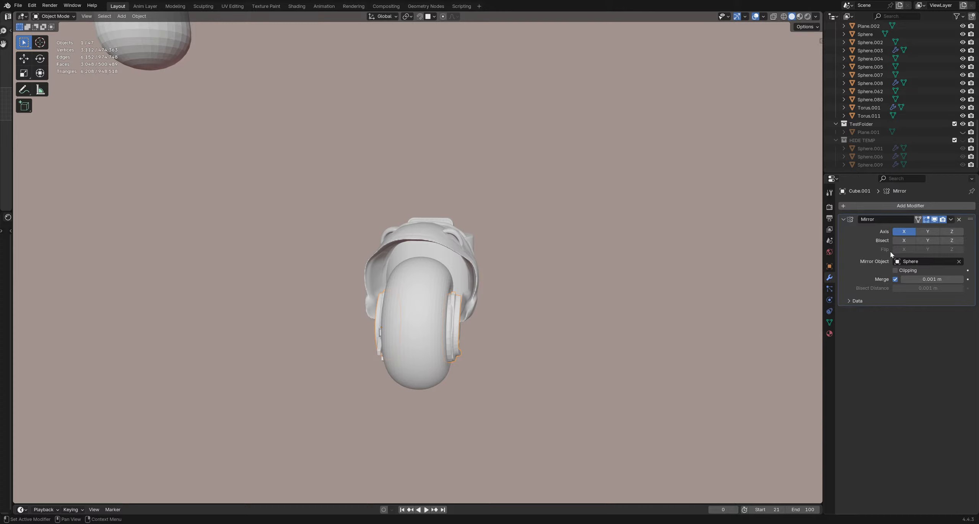
click(480, 278)
middle_drag(492, 319, 537, 295)
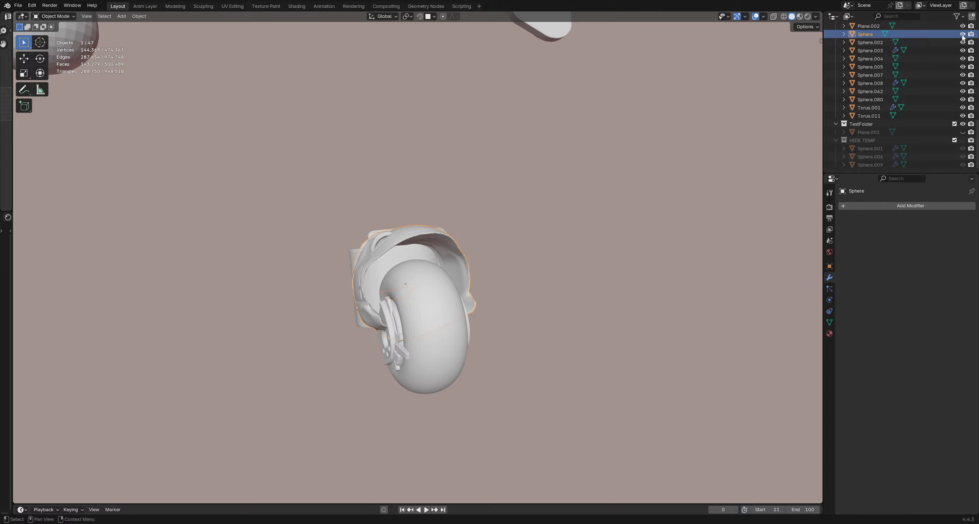
Step: Hide the body shell to view the wheel, and make the shell and the HIDE TEMP collection visible again
key(h)
middle_drag(559, 295, 530, 236)
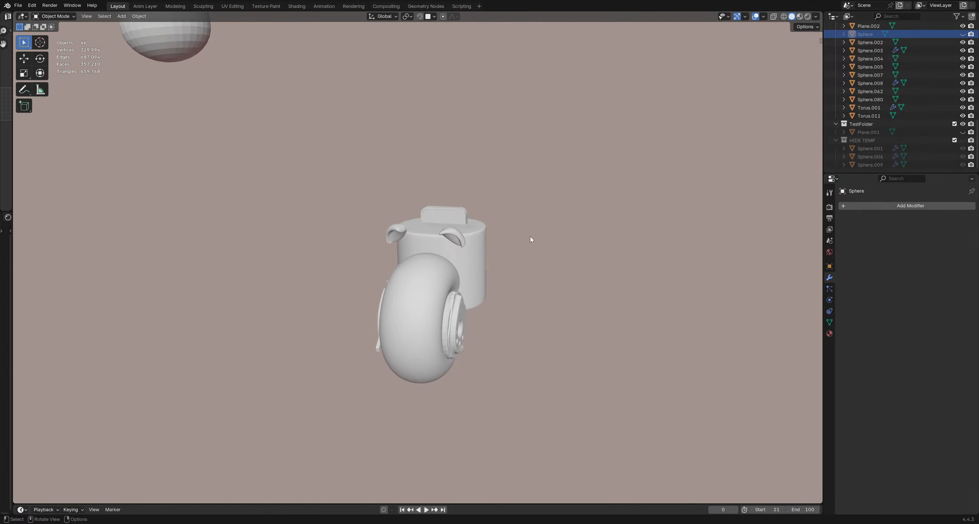
click(963, 34)
middle_drag(486, 262, 554, 325)
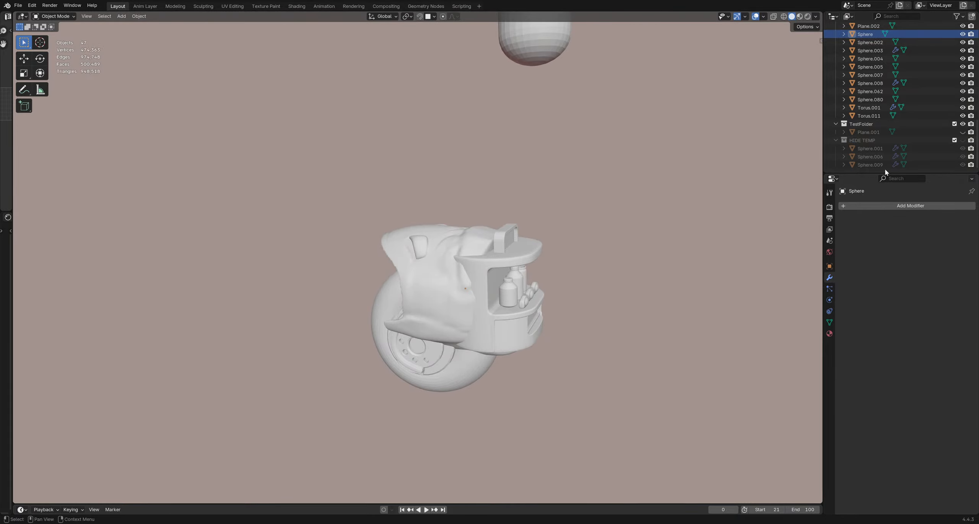
click(963, 140)
middle_drag(553, 168, 436, 296)
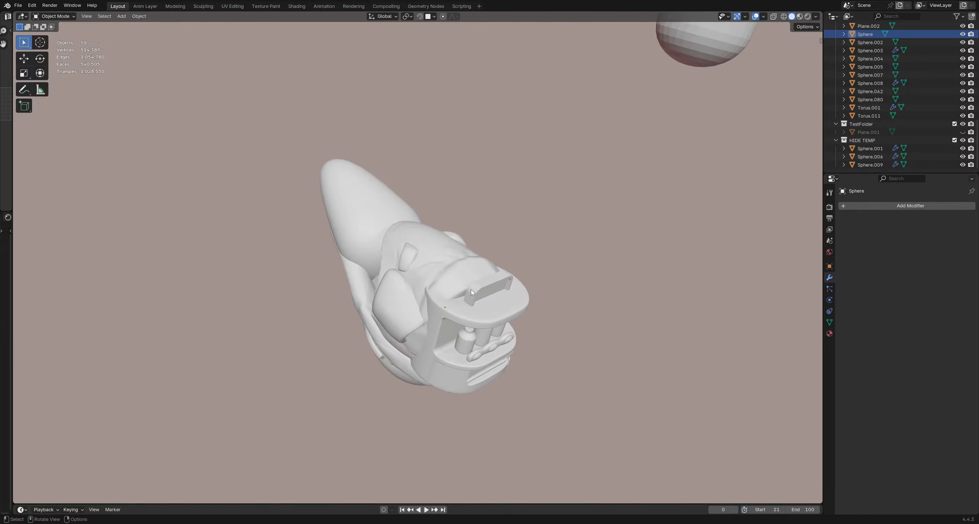
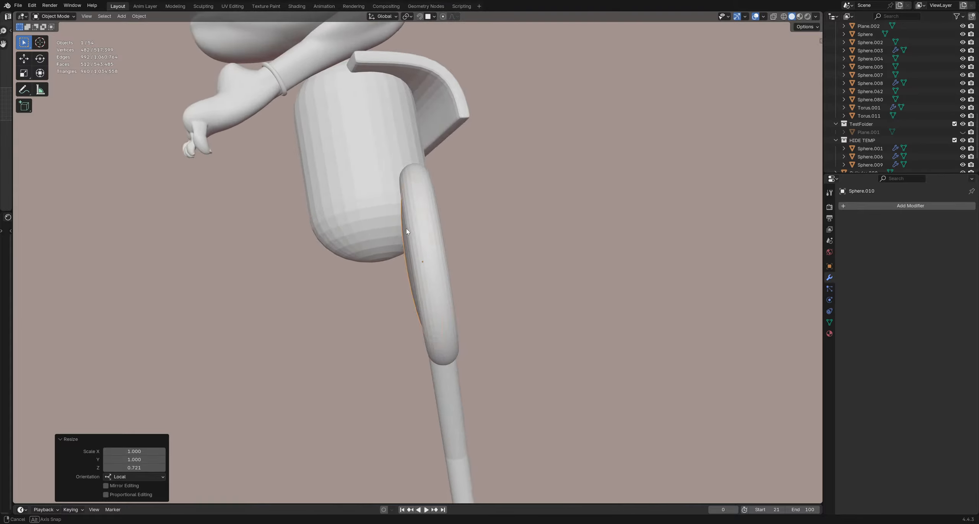
Step: Join the side mirror's glass disc, backing, round rim and bent stem into one object
click(447, 248)
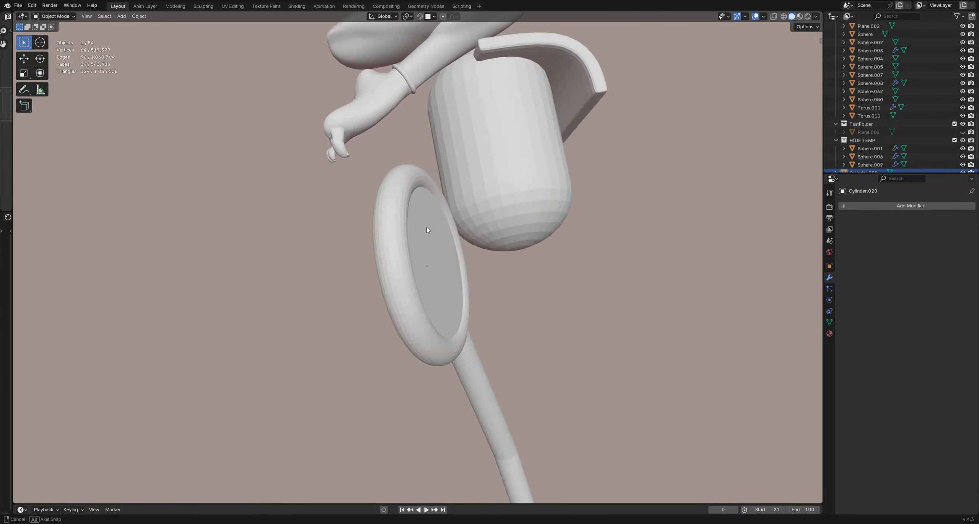
scroll(515, 258, down, 3)
click(516, 257)
scroll(516, 258, down, 6)
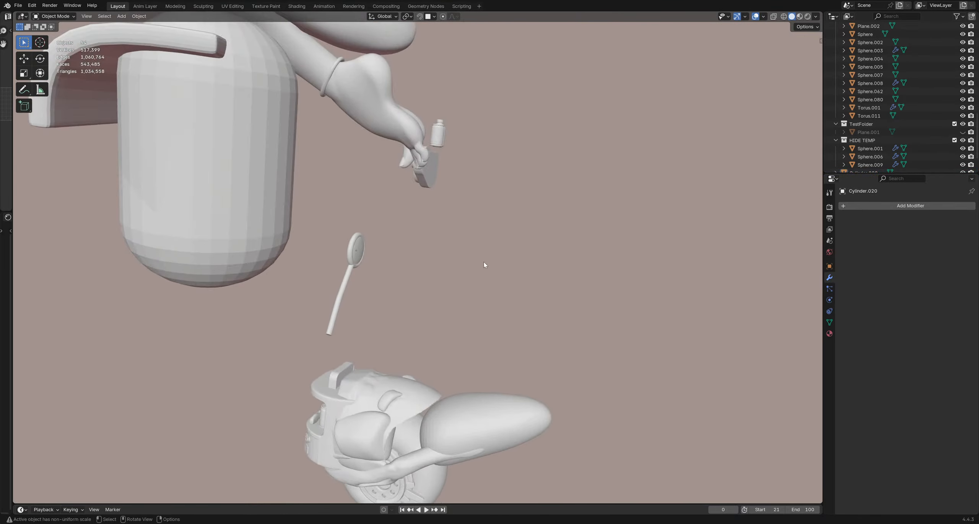
scroll(361, 284, up, 6)
click(363, 305)
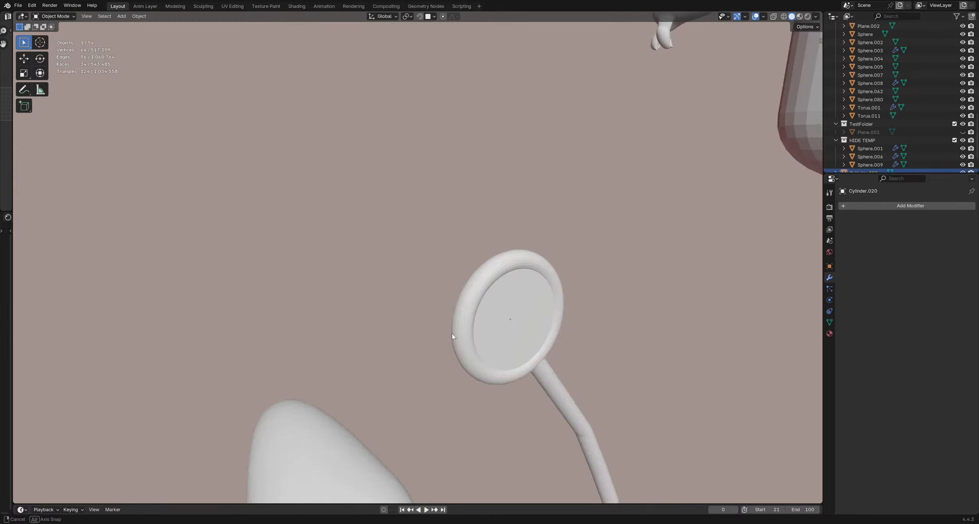
scroll(607, 294, up, 2)
shift+click(641, 265)
shift+click(602, 318)
shift+click(569, 326)
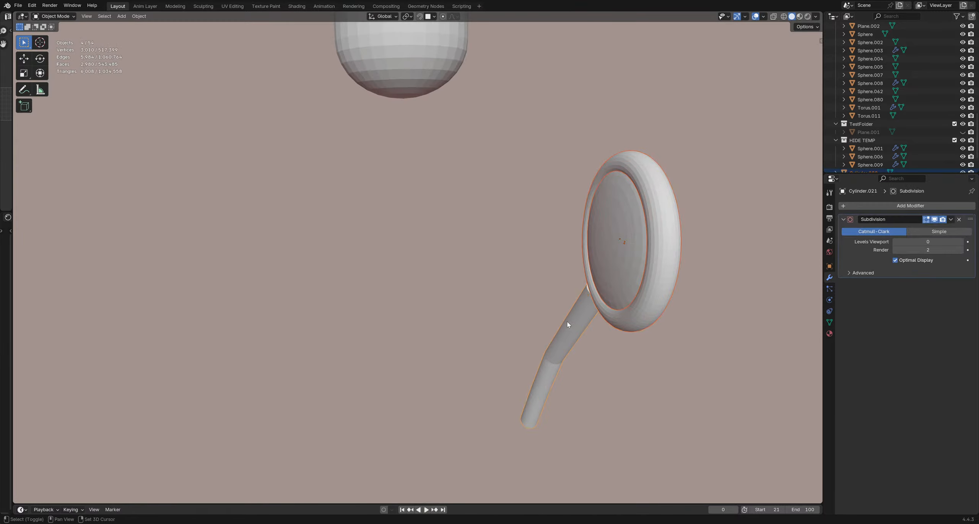
middle_drag(569, 325, 664, 291)
mouse_move(512, 280)
shift+middle_down()
mouse_move(524, 255)
mouse_move(497, 268)
shift+middle_up()
scroll(502, 262, down, 2)
key(ctrl+j)
scroll(530, 347, down, 5)
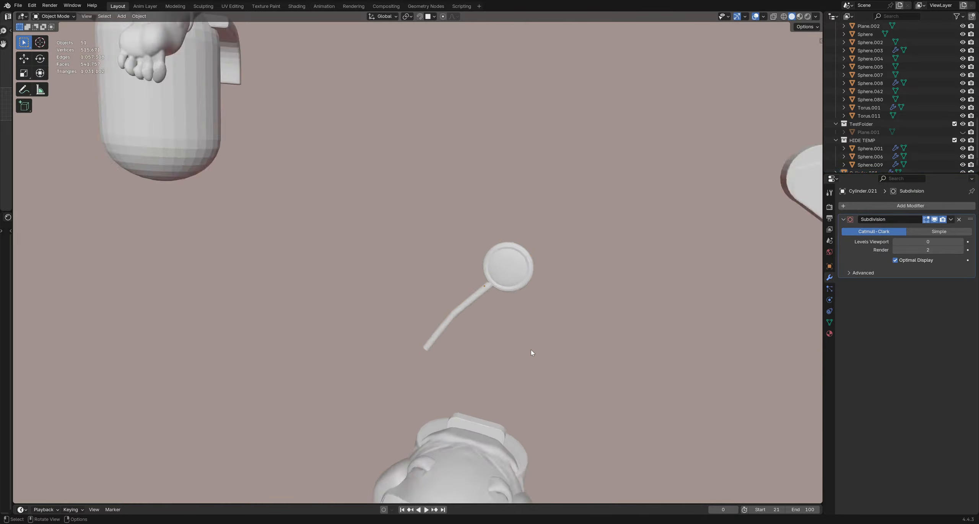
Step: Move the side mirror closer to the vehicle, scale it to 0.612 and rotate it slightly
shift+middle_drag(531, 349, 484, 258)
key(g)
click(564, 334)
middle_drag(563, 333, 555, 286)
key(s)
click(535, 289)
scroll(526, 285, up, 1)
scroll(526, 284, up, 1)
key(r)
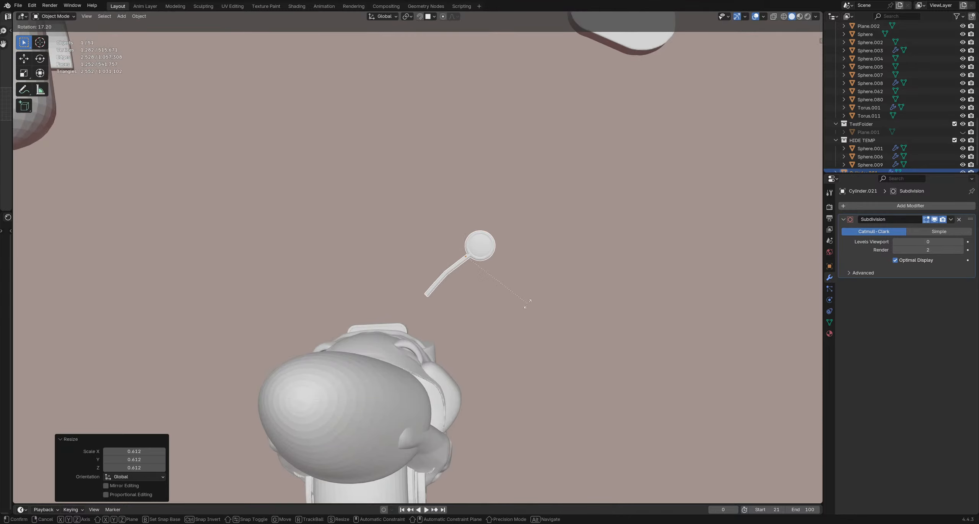
click(530, 301)
Step: Position the side mirror so the lower end of its stem attaches to the upper side of the body
scroll(497, 288, up, 3)
key(g)
click(468, 342)
scroll(467, 327, up, 1)
middle_drag(467, 329, 485, 247)
key(g)
click(445, 308)
click(444, 307)
scroll(494, 253, down, 2)
middle_drag(447, 306, 498, 257)
scroll(410, 271, down, 4)
scroll(555, 268, down, 2)
middle_drag(555, 268, 383, 273)
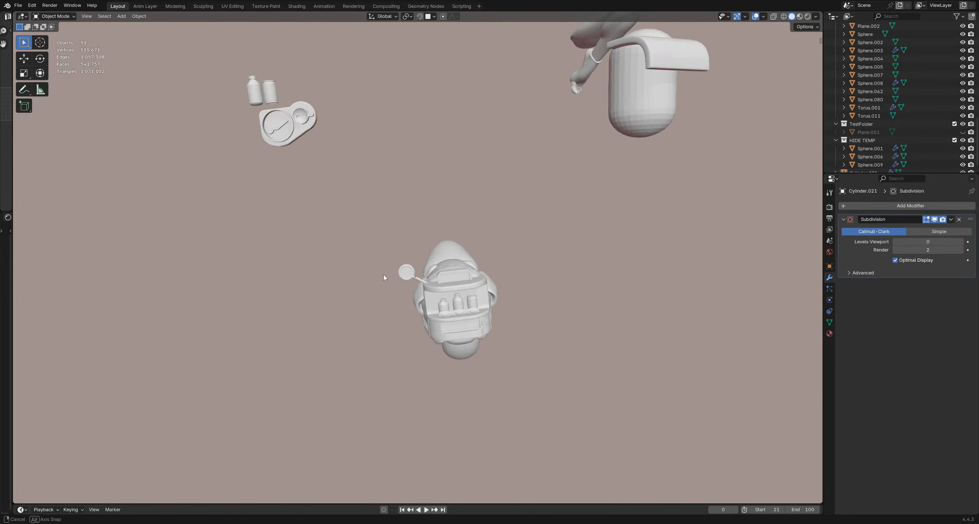
Step: Add a Mirror modifier to the side mirror with the body as mirror object, and apply it
scroll(398, 273, up, 2)
click(400, 273)
middle_drag(524, 295, 428, 283)
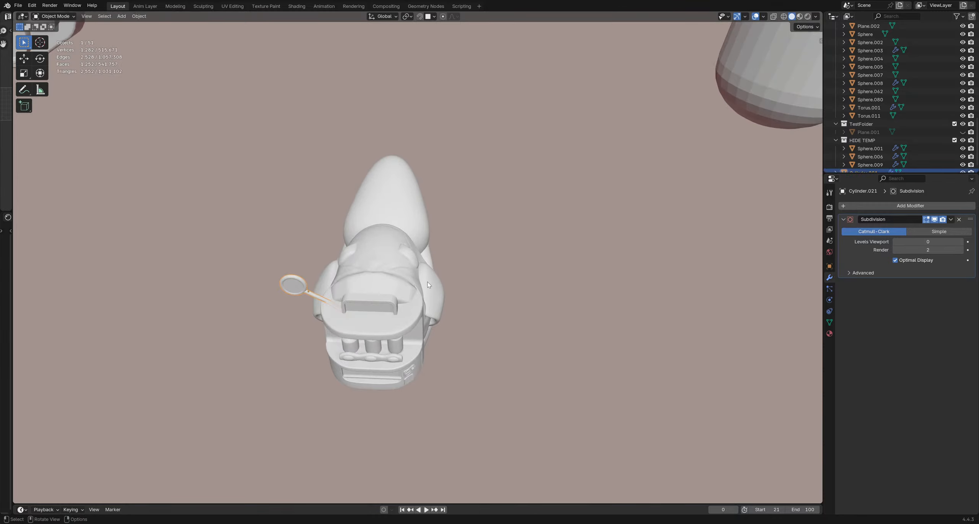
click(876, 206)
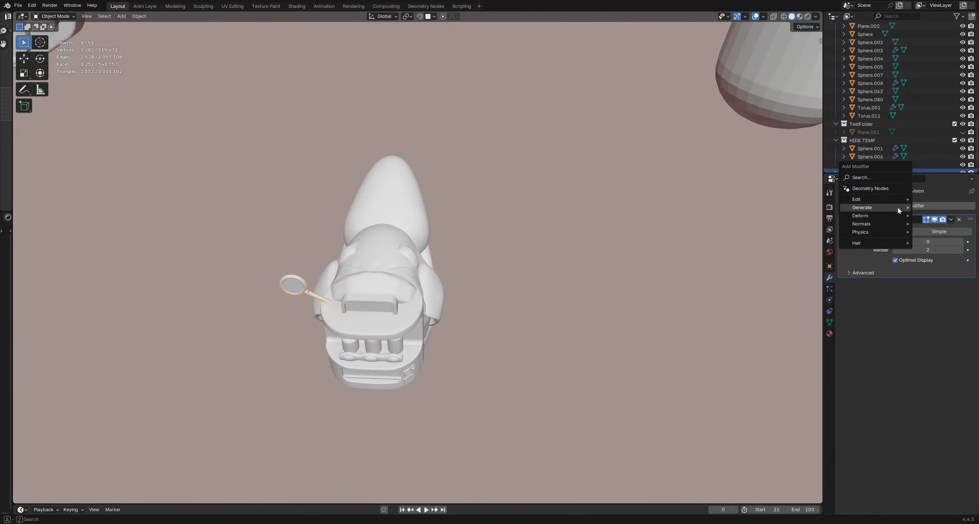
mouse_move(876, 205)
click(786, 264)
click(961, 326)
click(383, 268)
key(ctrl+a)
middle_drag(386, 273, 360, 272)
scroll(511, 272, down, 3)
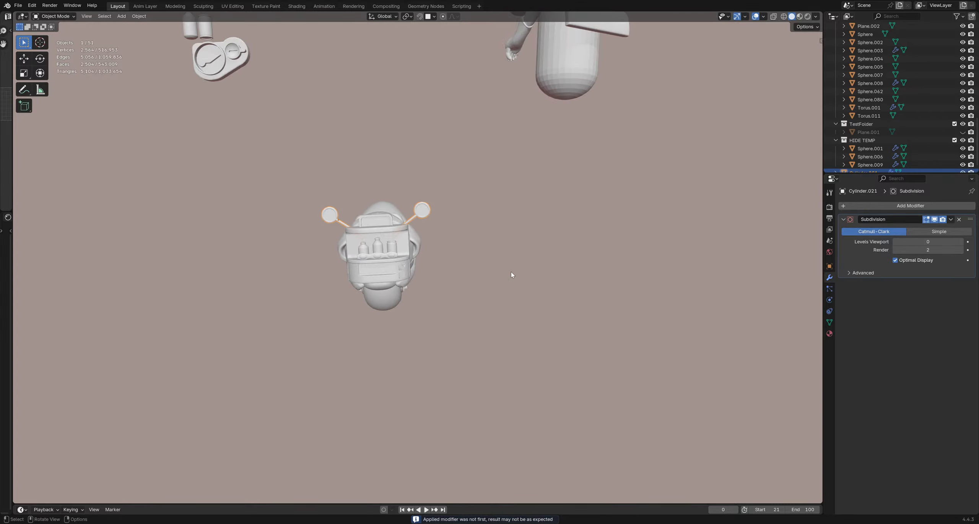
Step: Deselect the paired side mirrors and save the file
scroll(394, 245, up, 1)
shift+middle_drag(391, 241, 424, 328)
click(428, 255)
scroll(429, 256, up, 1)
middle_drag(428, 255, 460, 329)
key(ctrl+s)
scroll(439, 292, down, 4)
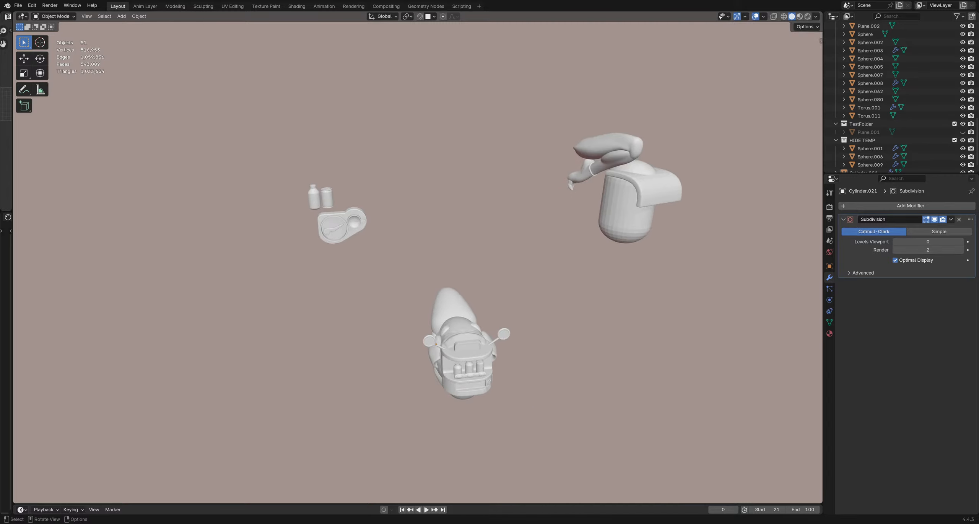
Step: Add a cylinder, raise it 3.9773 m along Z and rotate it -90° about the Y axis
key(shift+a)
click(486, 291)
scroll(440, 276, up, 5)
key(g)
key(z)
click(433, 239)
key(r)
key(y)
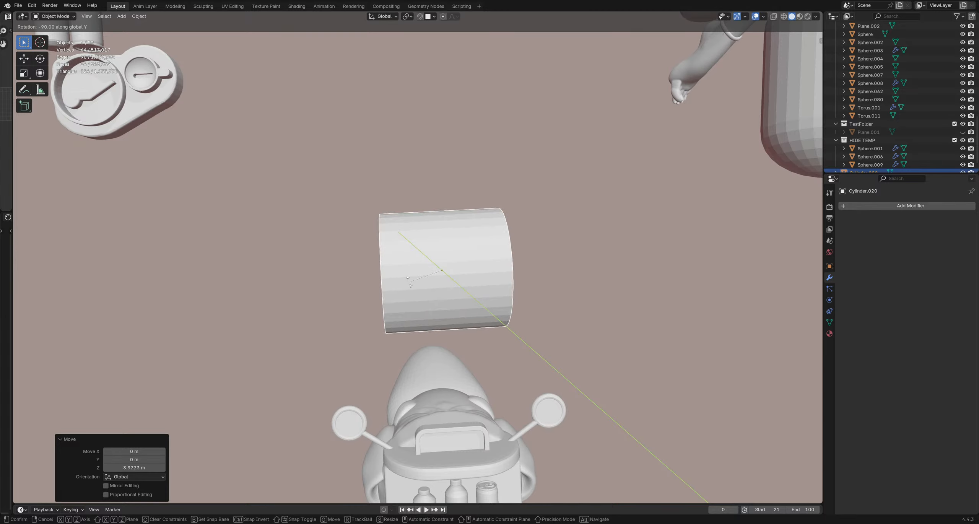
click(407, 282)
Step: Scale the new cylinder to 0.453 and shift it along X above the vehicle
scroll(407, 282, down, 2)
key(s)
click(474, 278)
scroll(474, 277, up, 2)
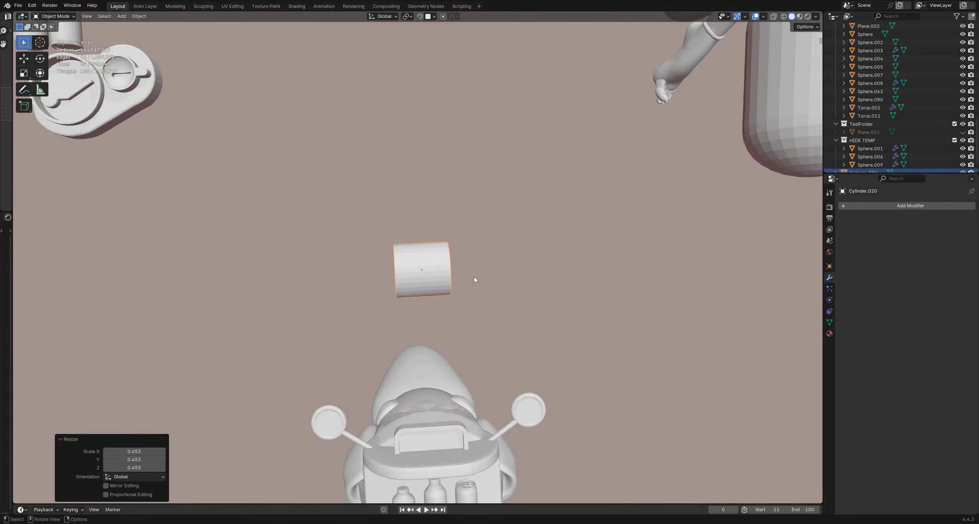
key(g)
key(x)
click(390, 268)
scroll(391, 268, up, 2)
Step: Duplicate the cylinder, scale the copy down and offset it so it protrudes from one end of the original
key(KP_Decimal)
scroll(356, 260, down, 4)
key(shift+d)
key(s)
key(alt+z)
middle_drag(453, 277, 483, 263)
key(Tab)
key(3)
click(451, 268)
key(g)
middle_drag(483, 264, 468, 261)
click(465, 262)
Step: Shorten the smaller cylinder by moving its outer end face about 0.18 m inward along X
key(alt+z)
click(294, 262)
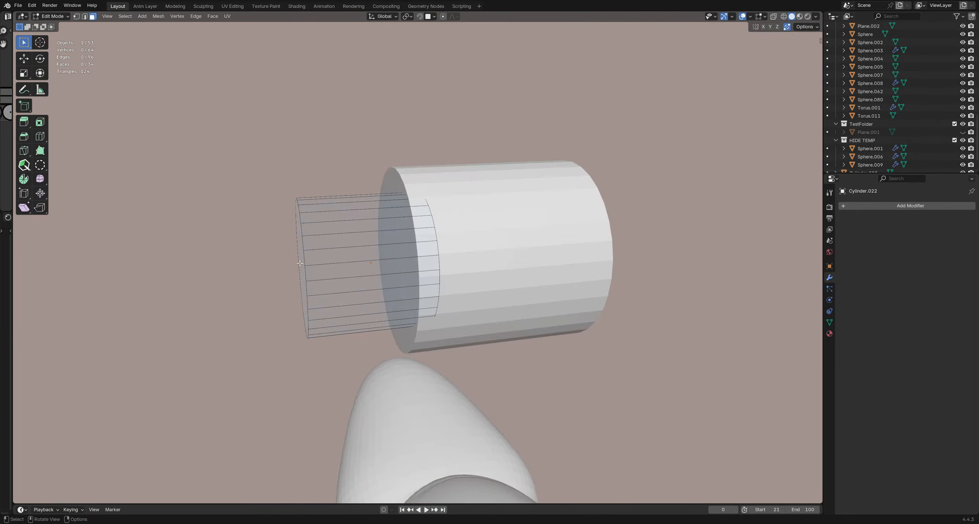
click(333, 258)
middle_drag(299, 264, 350, 261)
key(g)
key(x)
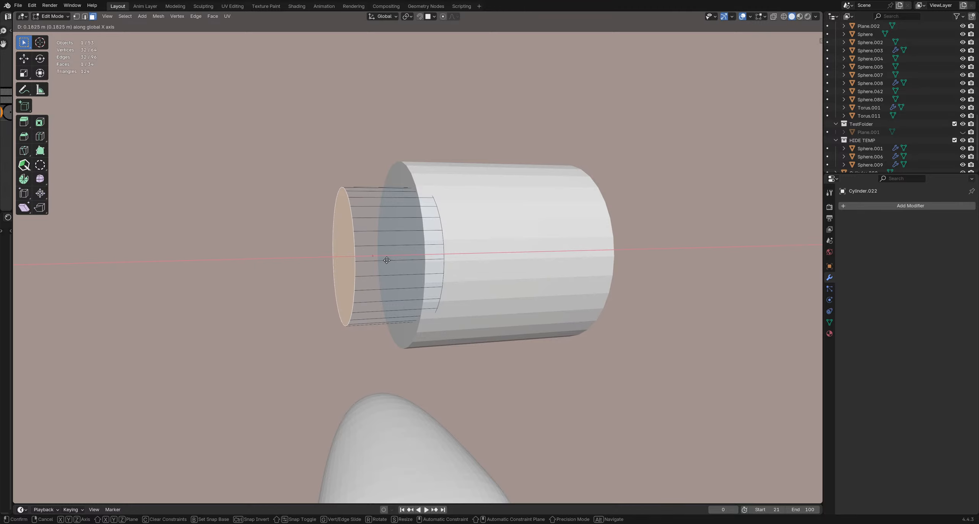
click(386, 260)
scroll(331, 263, down, 3)
key(Tab)
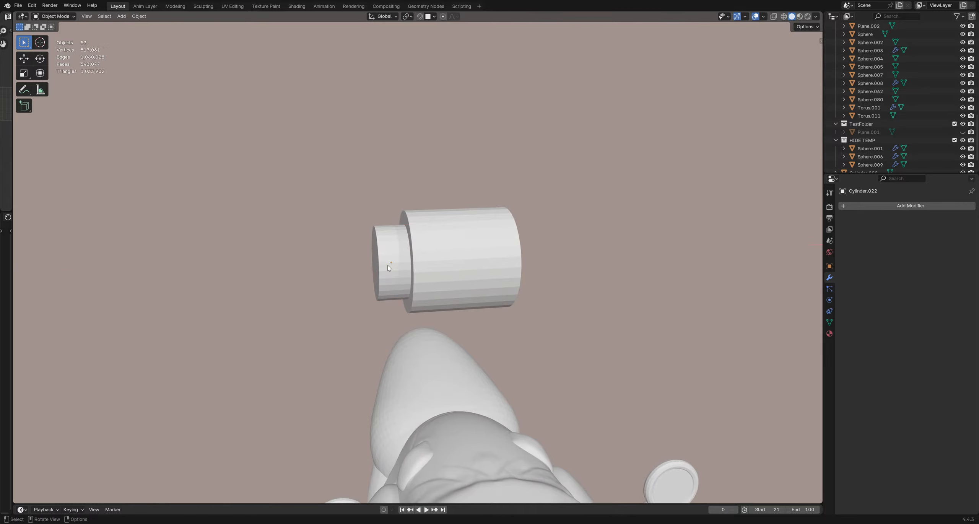
middle_drag(387, 265, 458, 275)
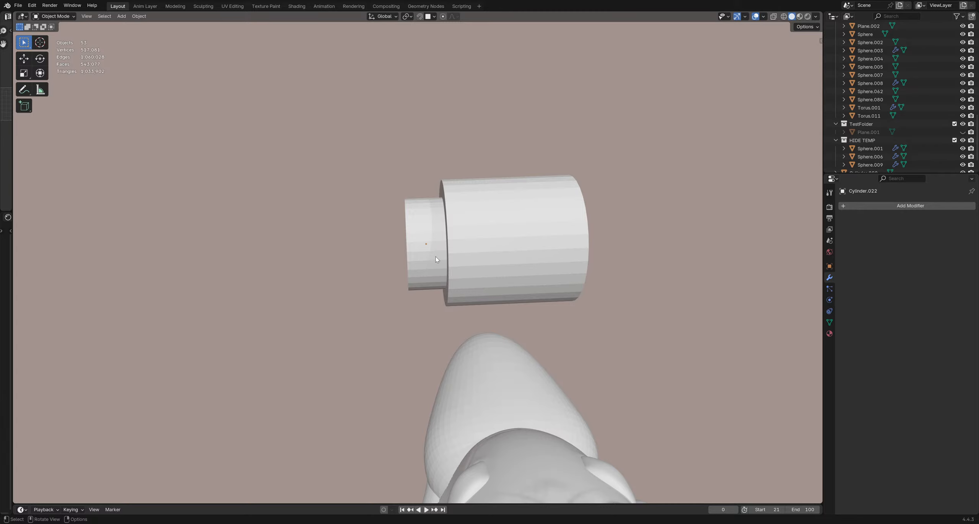
Step: Duplicate the smaller cylinder -0.63248 m along X and scale the copy down
key(shift+d)
key(x)
click(357, 264)
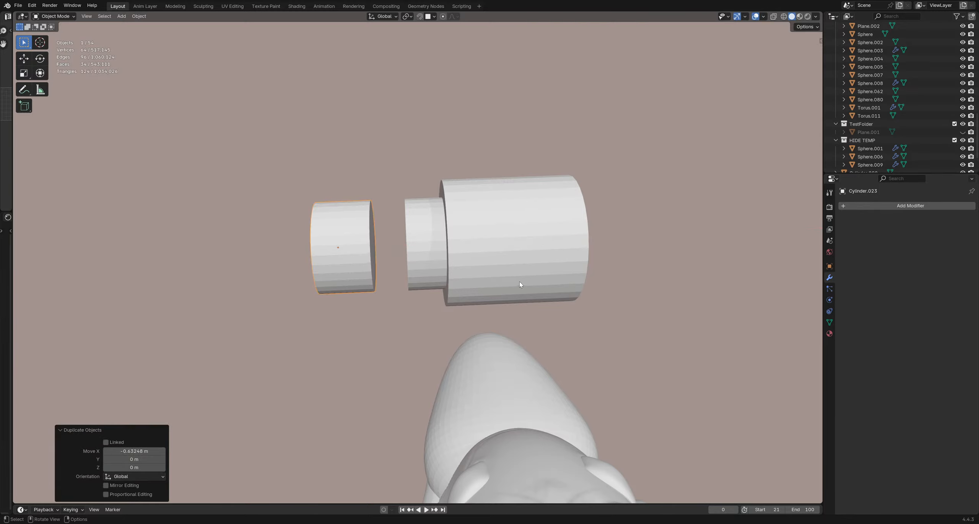
key(s)
click(475, 278)
scroll(474, 278, up, 1)
middle_drag(474, 278, 480, 293)
Step: Shorten the largest cylinder by moving its far end face inward along the X axis
click(516, 259)
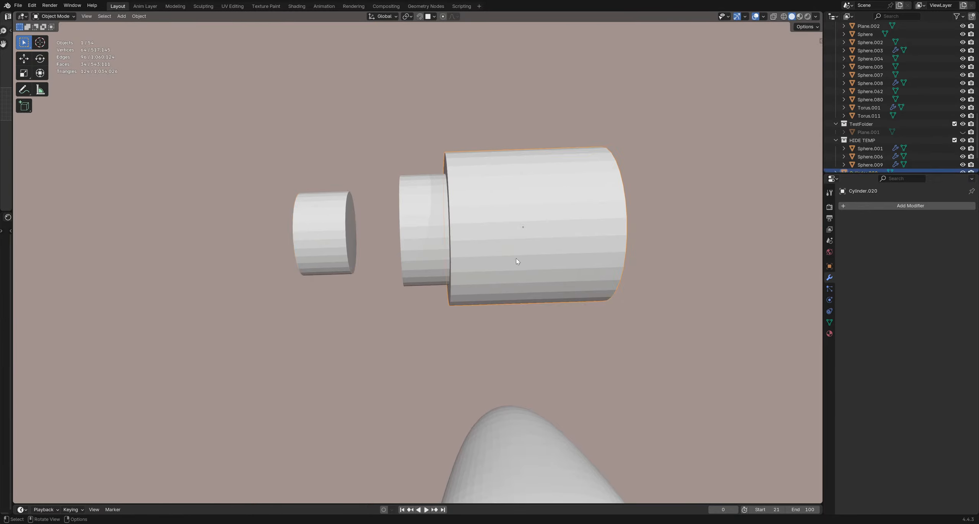
middle_drag(515, 260, 476, 251)
key(Tab)
click(454, 248)
key(g)
key(x)
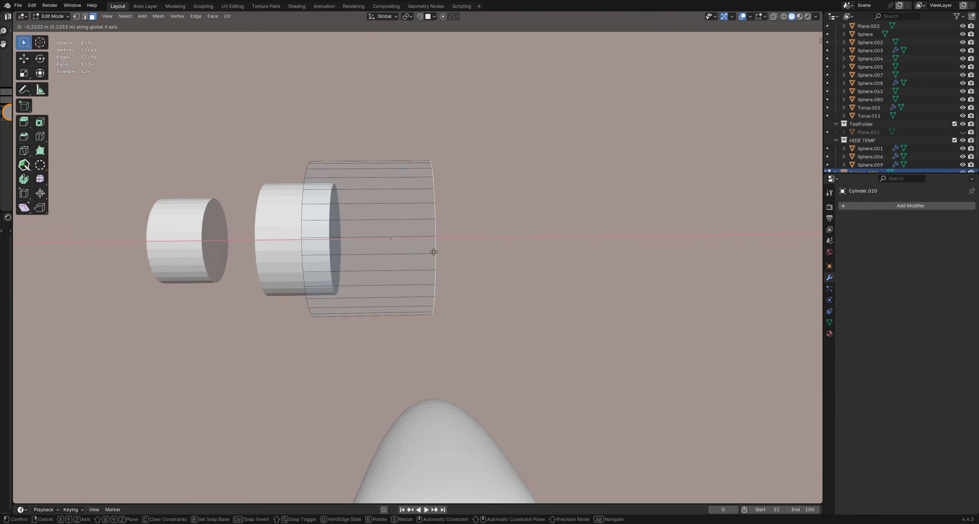
click(424, 252)
key(Tab)
Step: Extend the smallest cylinder by moving its inner end face along X into the middle cylinder
click(210, 245)
key(Tab)
click(215, 245)
key(g)
key(x)
click(277, 247)
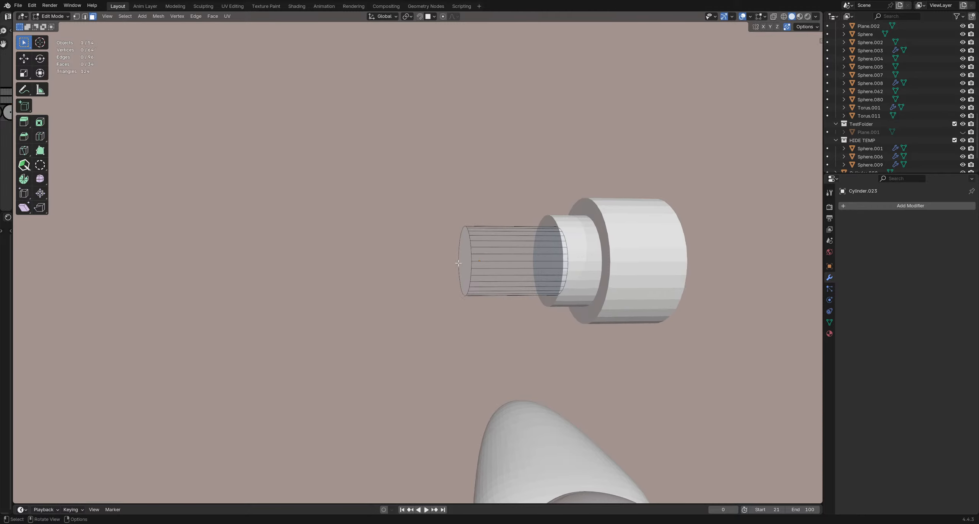
Step: Extend the smallest cylinder by moving its outer end face outward along the X axis
click(463, 255)
middle_drag(462, 255, 505, 261)
key(g)
key(x)
click(447, 264)
Step: Cut three edge loops around the smallest cylinder: one mid-length, one near the outer end and one near the middle cylinder
key(ctrl+r)
click(444, 252)
click(444, 252)
key(ctrl+r)
double_click(409, 253)
key(ctrl+r)
double_click(475, 253)
Step: Scale each of the three edge loops down to about 0.8 to give the smallest cylinder a narrow waist
alt+click(451, 247)
key(s)
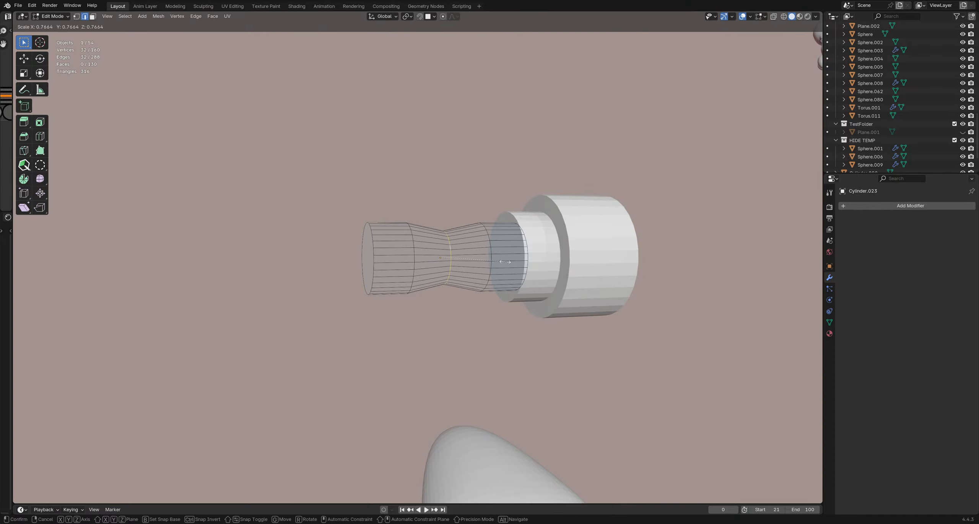
click(506, 262)
alt+click(496, 262)
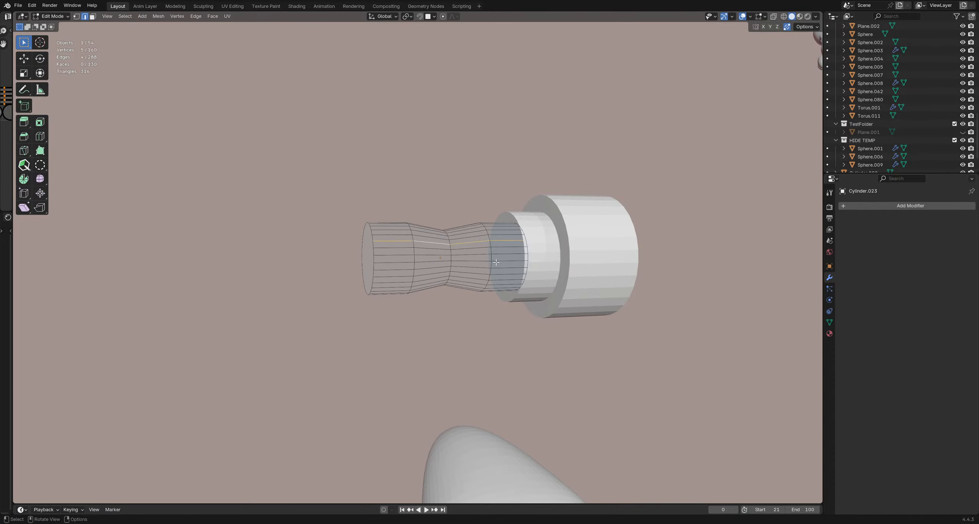
key(s)
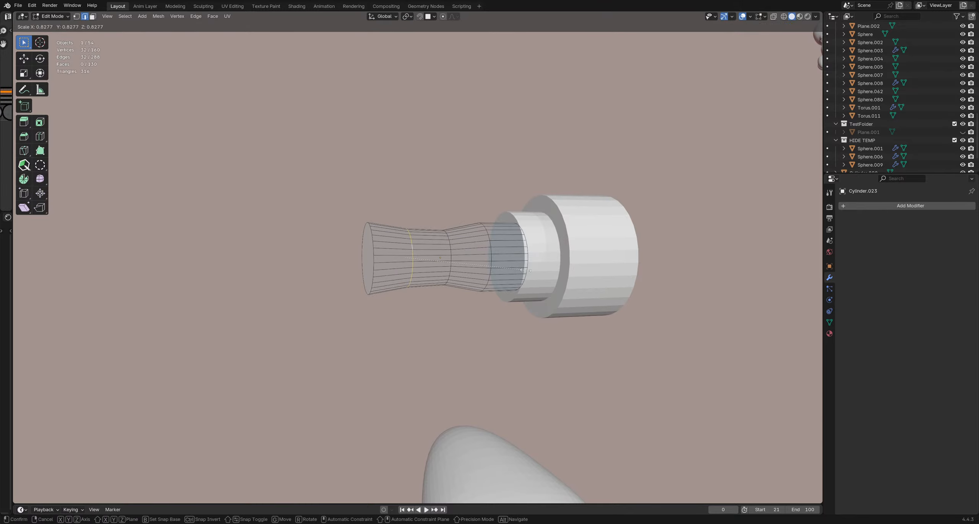
click(520, 270)
alt+click(491, 244)
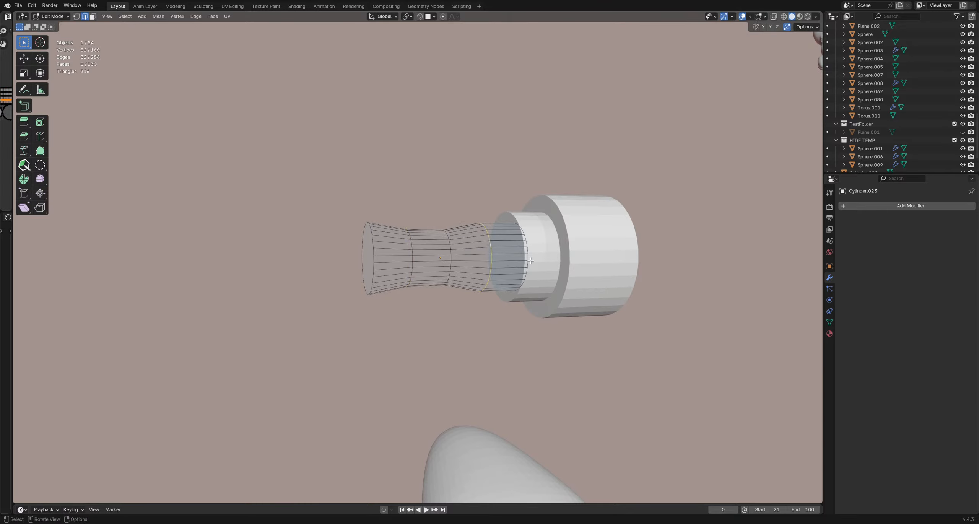
key(s)
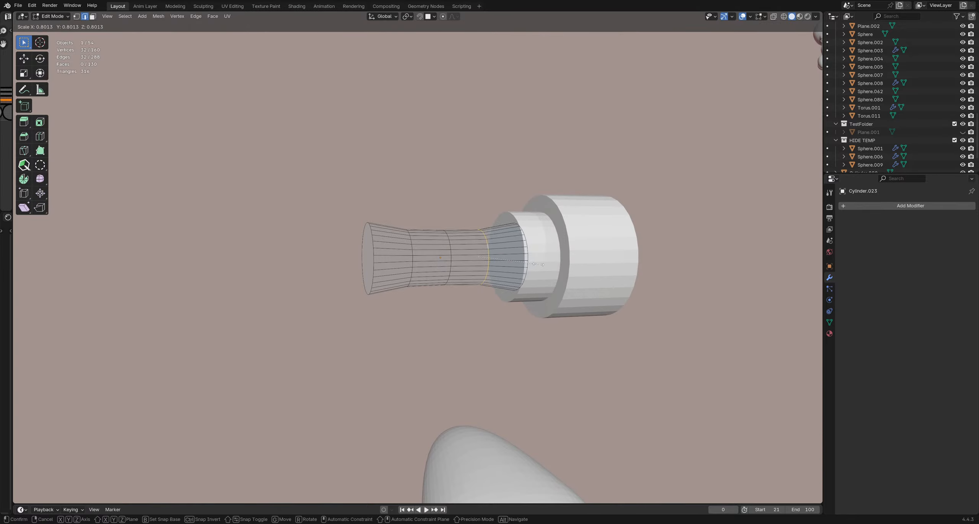
click(539, 264)
scroll(498, 260, down, 3)
key(Tab)
Step: Duplicate the middle cylinder and place the copy at the outer end of the waisted cylinder
click(369, 242)
middle_drag(523, 269, 461, 265)
key(Tab)
click(474, 265)
click(472, 266)
key(shift+d)
middle_drag(459, 264, 308, 253)
click(284, 248)
Step: Shorten the copied end cylinder by moving its outer face inward along X
key(Tab)
click(244, 244)
key(g)
key(x)
click(267, 249)
key(Tab)
click(414, 281)
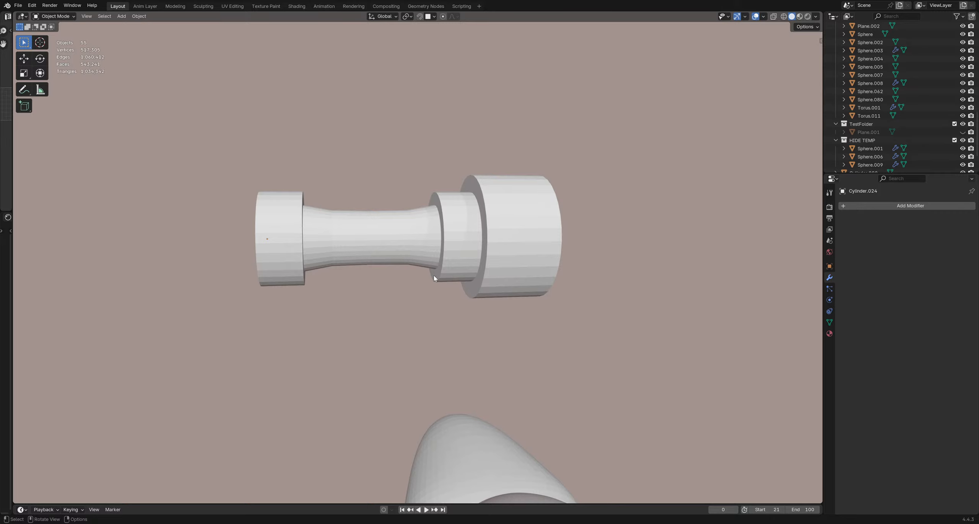
Step: Add a 2 m cube and raise it along Z to the height of the stepped cylinder part
middle_drag(520, 264, 472, 261)
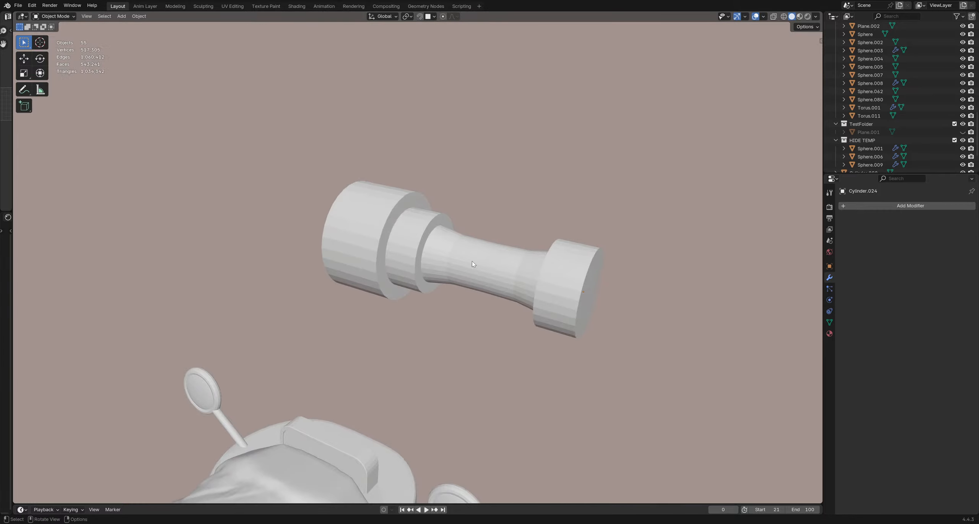
middle_drag(398, 222, 424, 259)
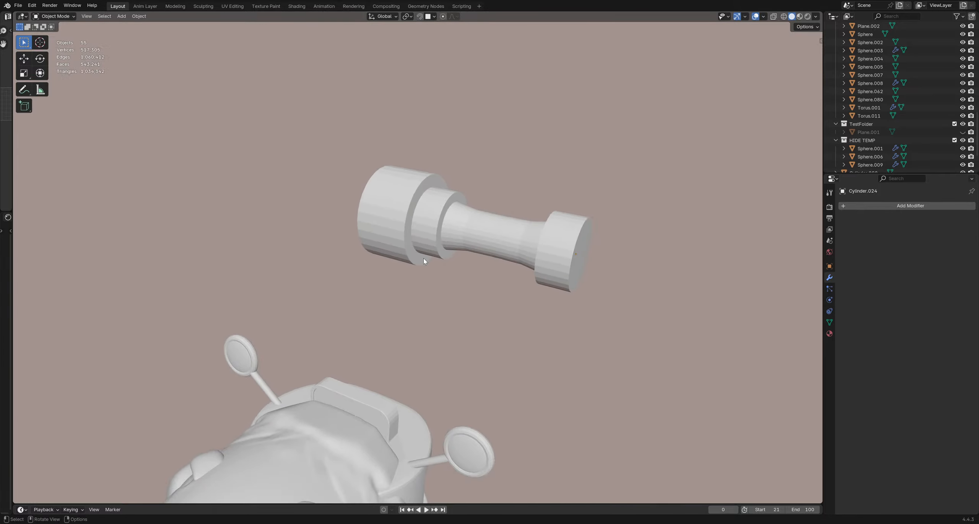
key(shift+a)
mouse_move(424, 258)
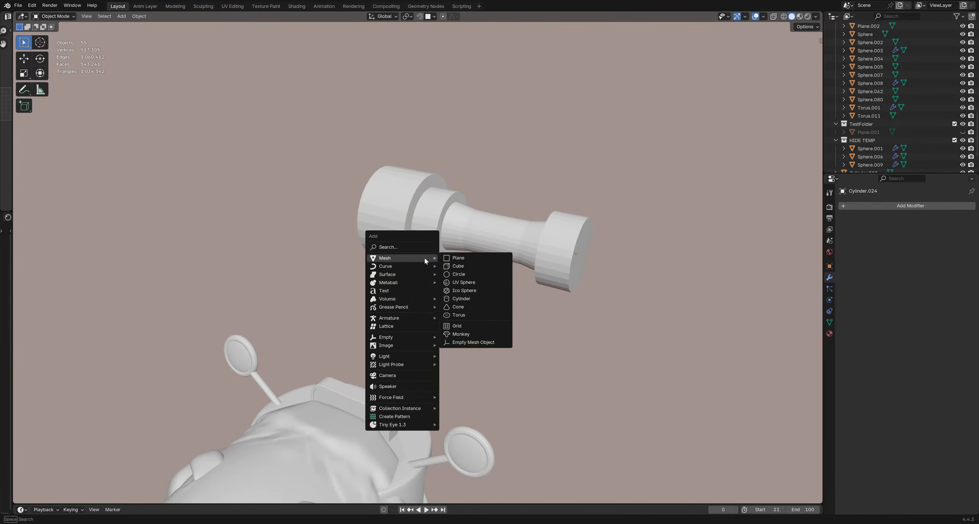
click(470, 266)
scroll(441, 294, down, 3)
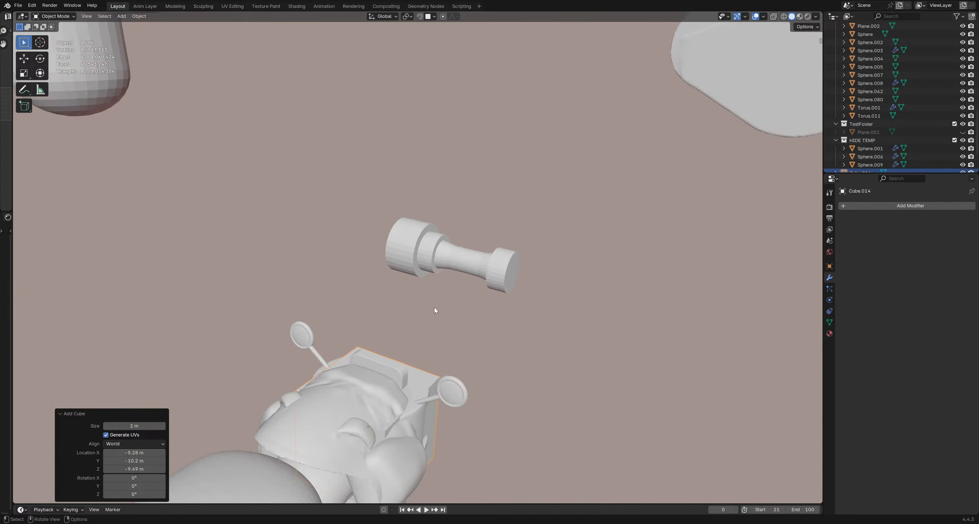
key(g)
key(z)
click(436, 122)
scroll(452, 169, up, 3)
middle_drag(463, 203, 517, 285)
Step: Flatten the cube into a thin plate by moving one side face -1.8251 m along X
key(Tab)
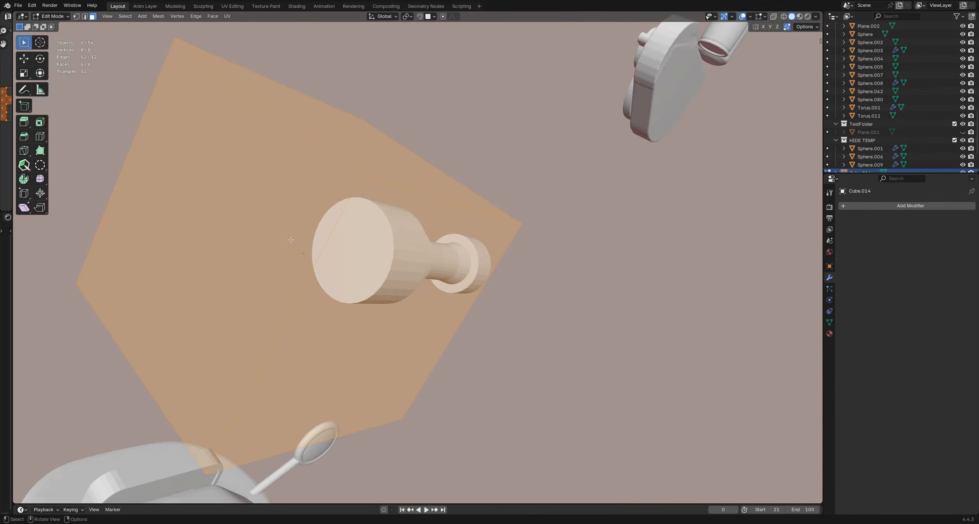
click(292, 240)
scroll(289, 235, down, 5)
middle_drag(287, 230, 245, 222)
key(g)
key(x)
click(369, 227)
scroll(382, 237, up, 2)
middle_drag(383, 237, 400, 250)
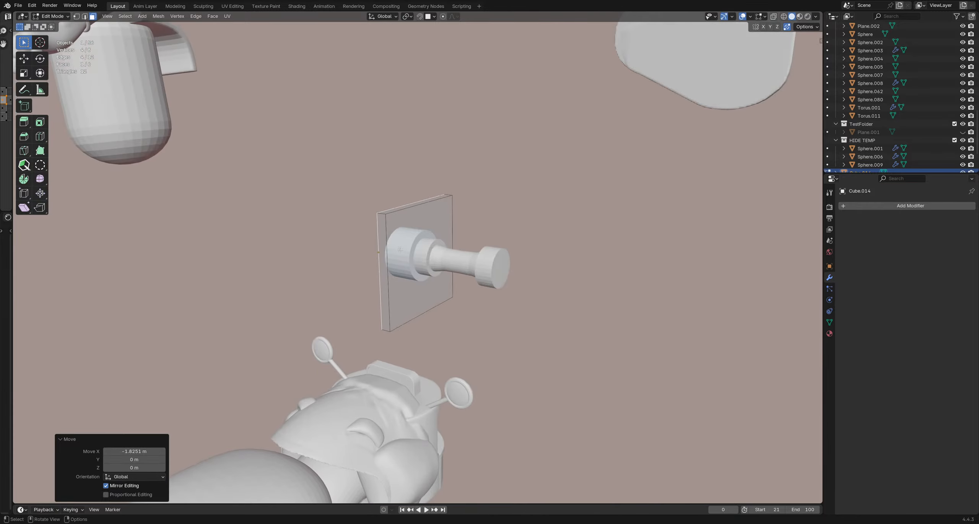
Step: Turn on X-ray and shorten the plate by raising its bottom face along Z
key(alt+z)
click(419, 312)
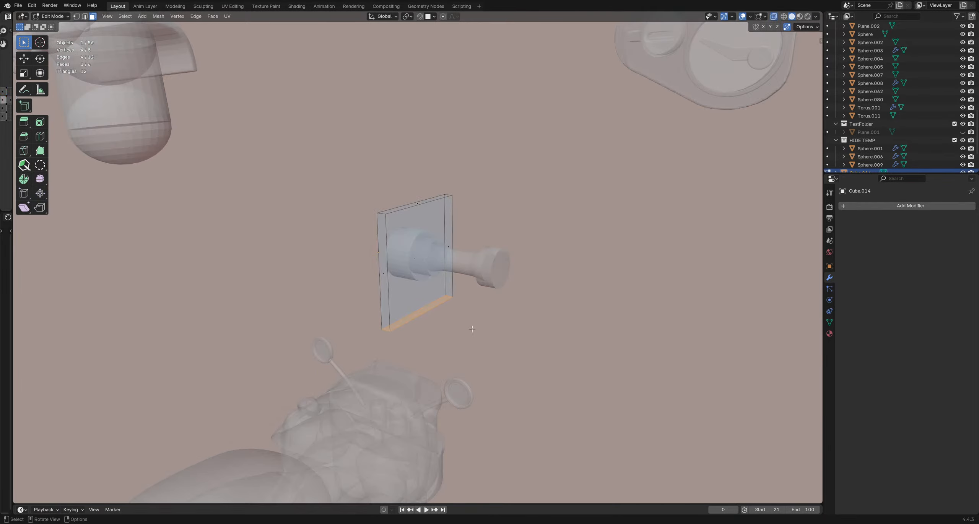
middle_drag(472, 328, 460, 306)
key(g)
key(shift+z)
key(z)
click(459, 240)
Step: Narrow the plate along Y by moving its side faces inward
middle_drag(458, 239, 523, 220)
key(g)
key(y)
click(513, 222)
click(402, 241)
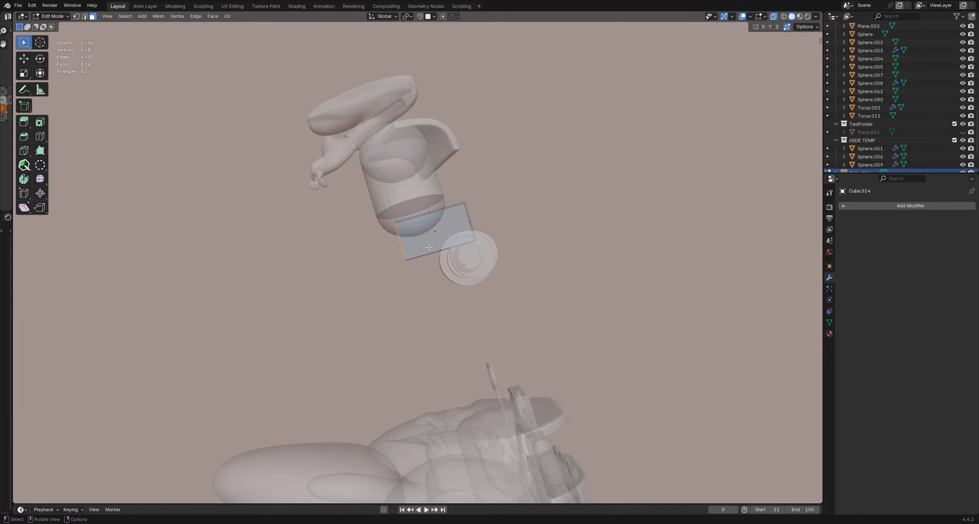
key(g)
key(y)
click(448, 203)
Step: Lower the plate's top face by 0.27275 m along Z to leave a small block above the large cylinder
click(452, 205)
key(g)
key(shift+z)
key(z)
click(461, 229)
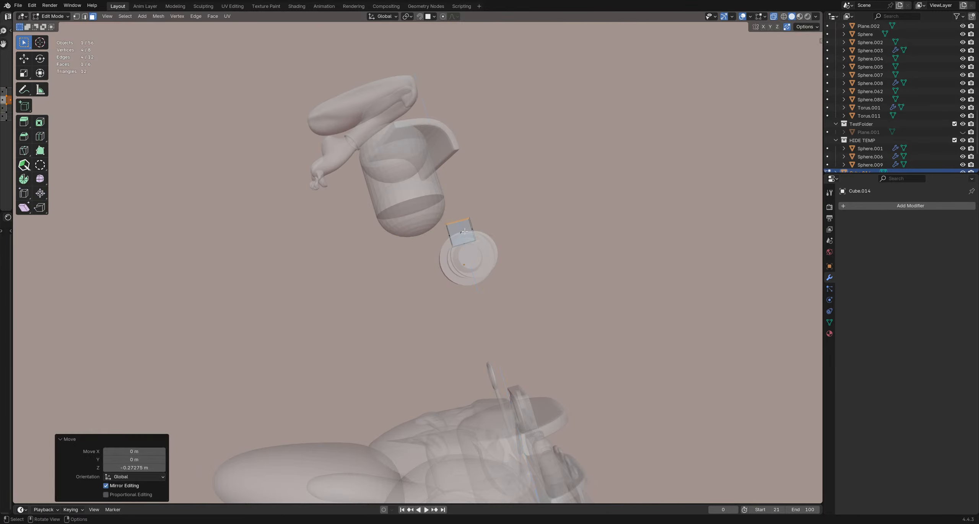
Step: Taper the small block by scaling its top vertices narrower along Y
scroll(462, 230, up, 2)
key(1)
drag(425, 208, 483, 219)
middle_drag(483, 219, 547, 232)
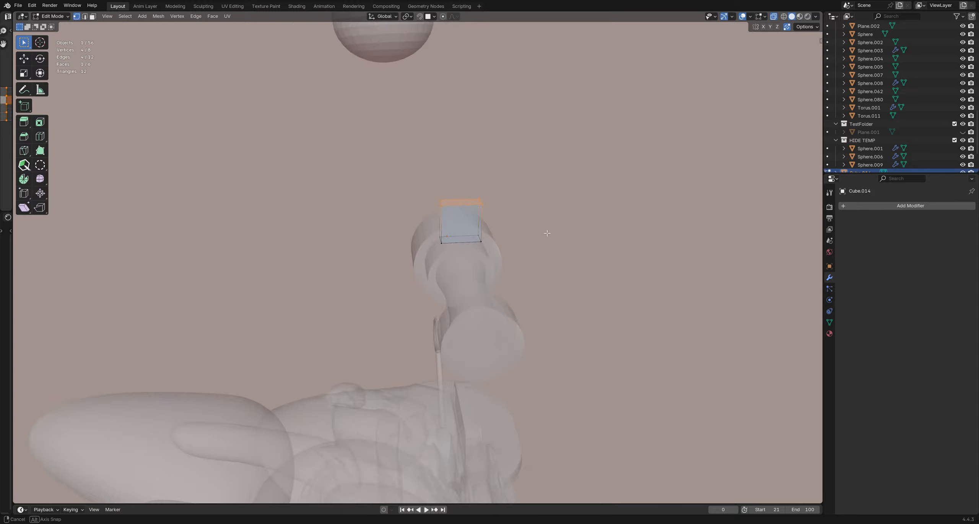
key(s)
key(x)
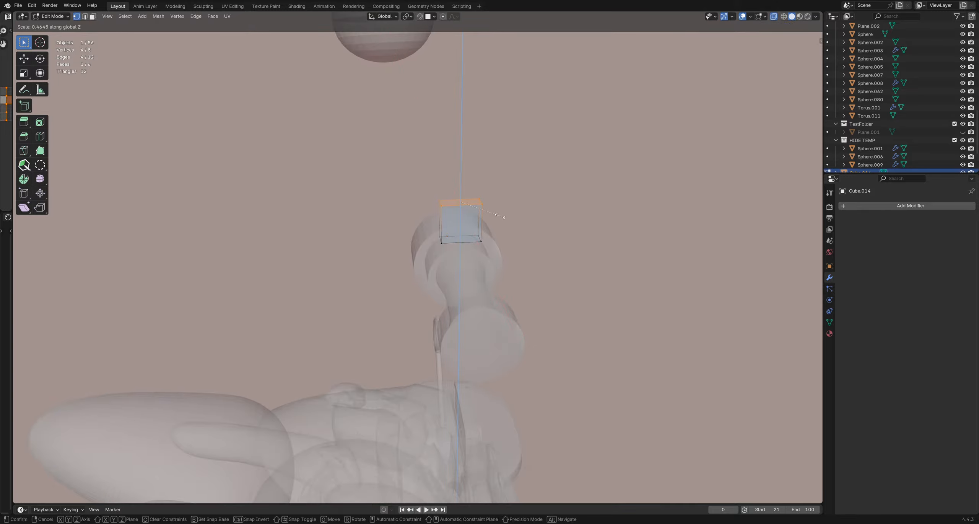
key(y)
click(499, 215)
key(ctrl+Tab)
click(459, 233)
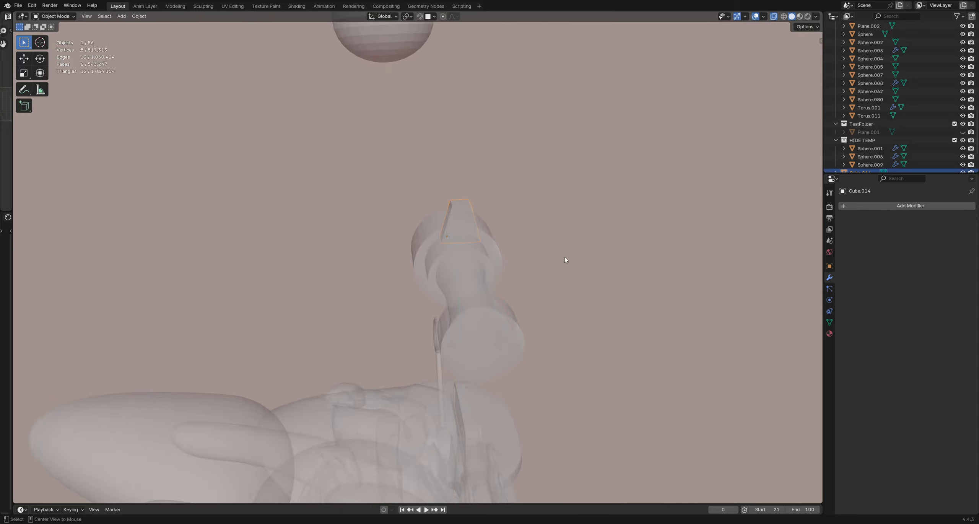
Step: Turn off X-ray and move the tapered block along Z to seat it on the largest cylinder
key(alt+z)
middle_drag(564, 257, 476, 286)
scroll(476, 286, up, 3)
key(g)
middle_drag(490, 235, 345, 270)
key(z)
click(488, 219)
Step: Try adding two supporting edge loops near the tapered block's opposite Y sides
key(Tab)
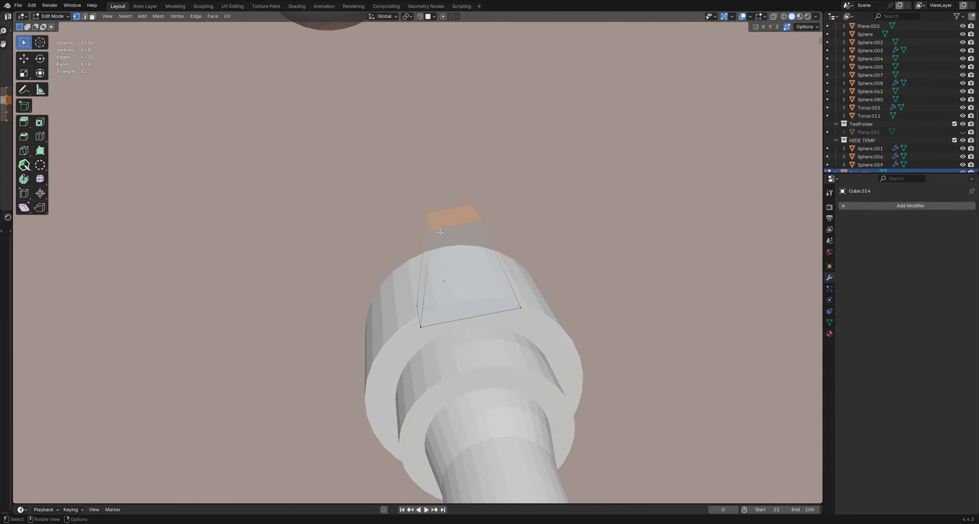
key(ctrl+r)
click(474, 226)
click(457, 226)
key(ctrl+r)
click(458, 227)
click(475, 225)
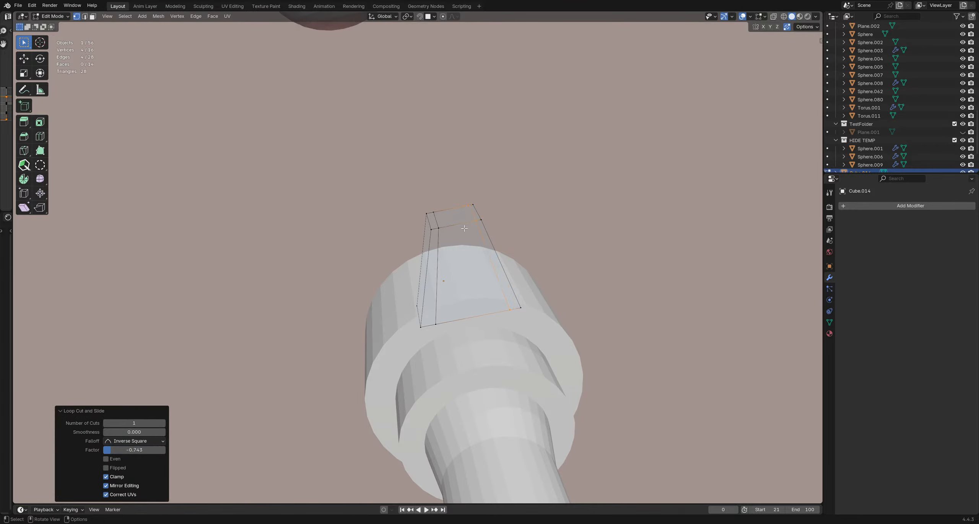
Step: Try adding supporting edge loops near the tapered block's X sides and around its base
middle_drag(468, 226, 512, 237)
key(ctrl+r)
click(421, 219)
click(435, 224)
key(ctrl+r)
click(424, 220)
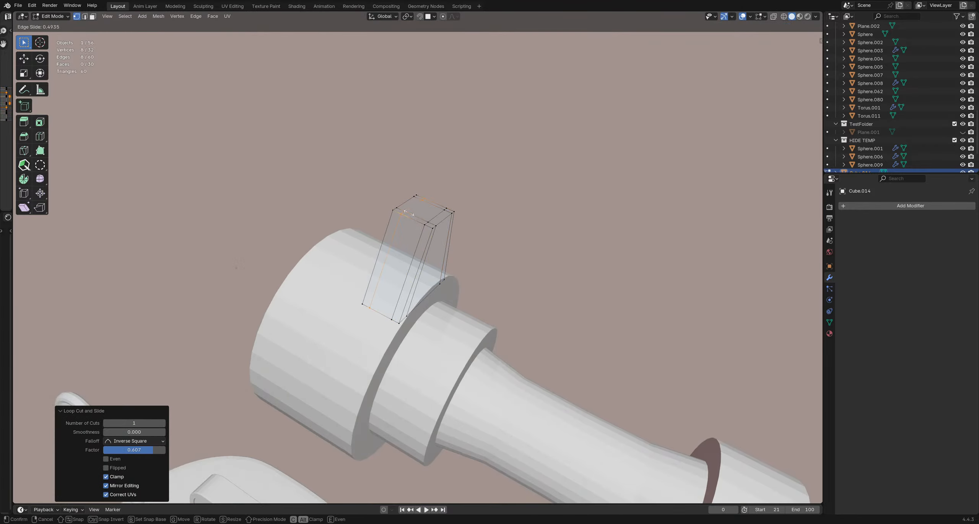
click(411, 221)
middle_drag(428, 253, 377, 239)
key(ctrl+r)
key(Escape)
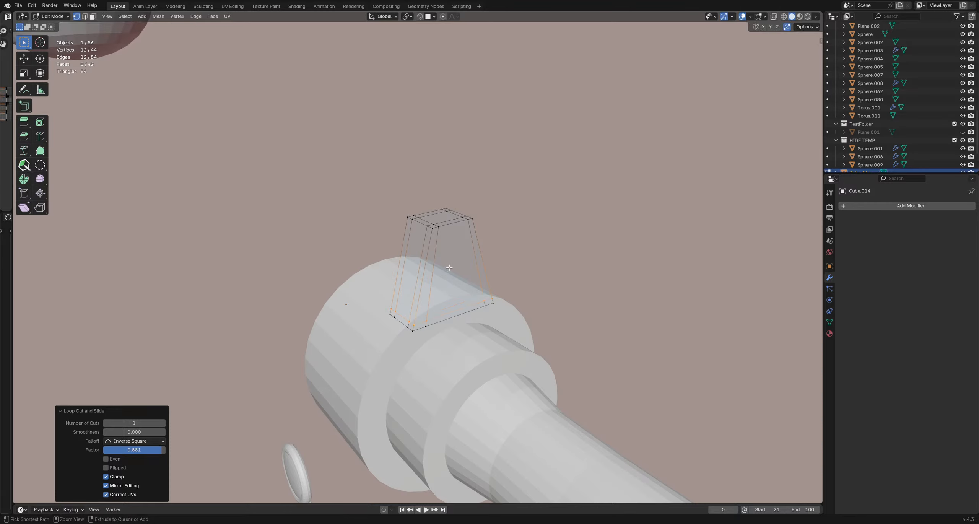
Step: Try a level 1 Subdivision modifier on the tapered block and inspect its rounded shape
key(Tab)
key(ctrl+1)
scroll(484, 255, down, 5)
middle_drag(484, 255, 399, 251)
scroll(375, 273, up, 4)
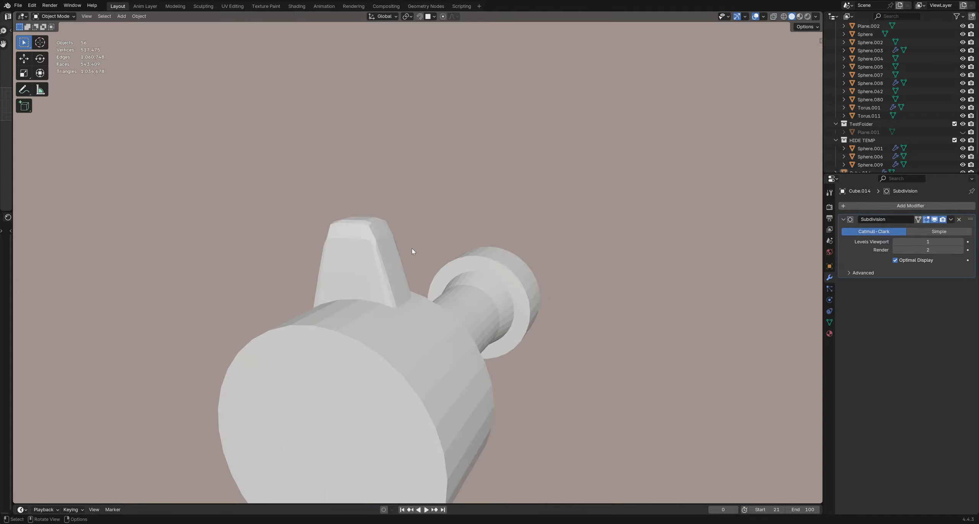
Step: Undo the subdivision and the supporting edge loops on the tapered block
key(ctrl+z)
key(ctrl+z)
key(ctrl+z)
Step: Bevel all edges of the tapered block slightly with one segment
key(shift+z)
mouse_move(419, 269)
middle_down()
mouse_move(399, 332)
mouse_move(408, 262)
middle_up()
key(Tab)
key(2)
key(ctrl+b)
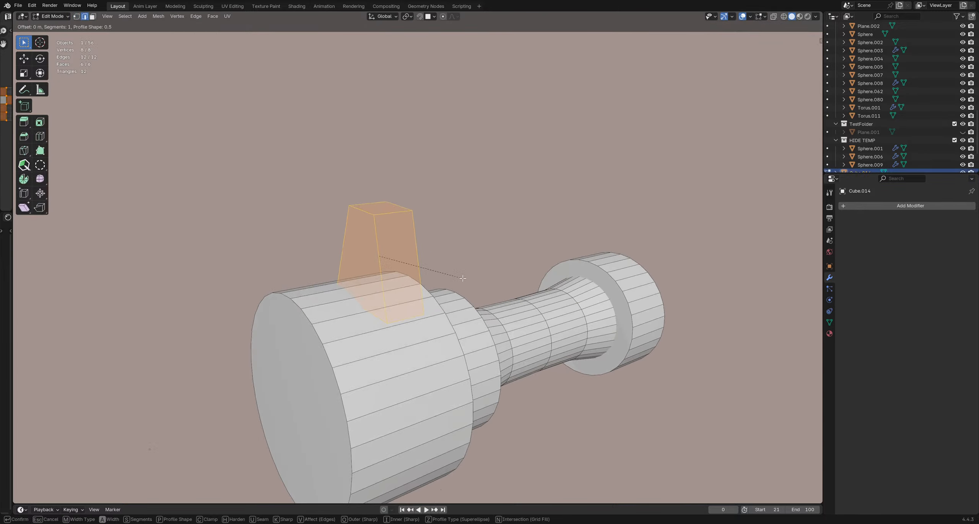
click(469, 278)
key(Tab)
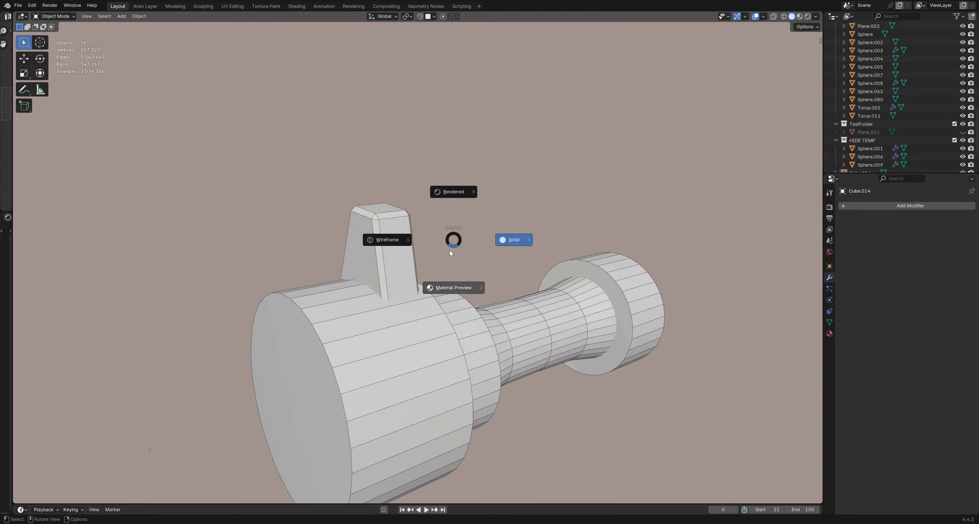
key(alt+z)
key(alt+z)
key(shift+alt+z)
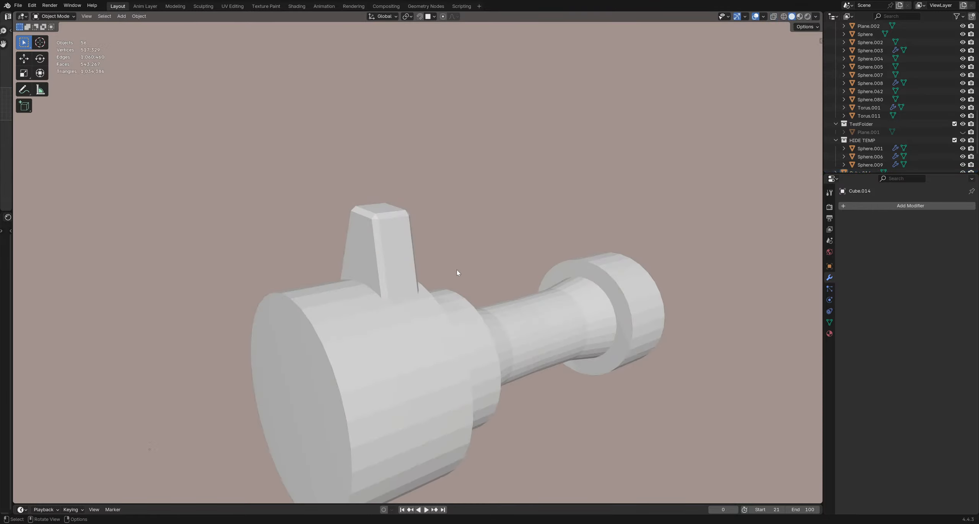
Step: Push the tapered block's top down in Sculpt Mode with a 380 px Grab brush and return to Object Mode
scroll(325, 266, down, 4)
mouse_move(440, 302)
middle_down()
mouse_move(403, 292)
mouse_move(445, 266)
mouse_move(465, 289)
mouse_move(461, 255)
middle_up()
scroll(445, 266, up, 4)
click(411, 274)
key(ctrl+Tab)
click(417, 306)
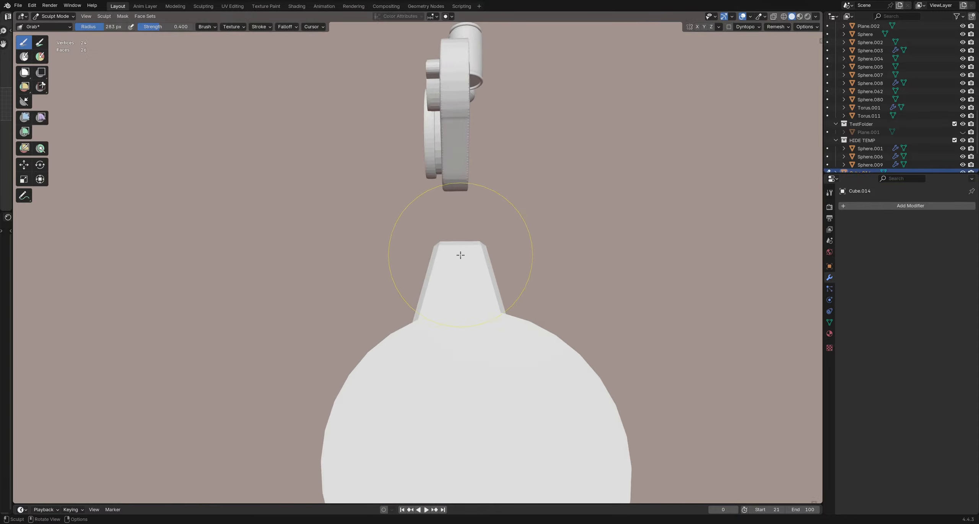
key(f)
click(466, 240)
mouse_move(458, 234)
mouse_down()
mouse_move(456, 248)
mouse_move(481, 262)
mouse_move(426, 258)
mouse_move(483, 265)
mouse_up()
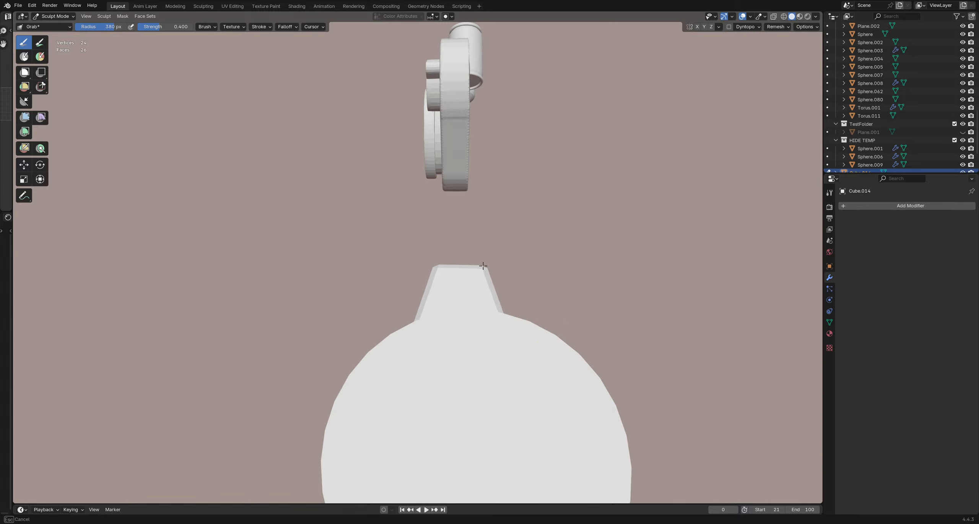
scroll(485, 271, down, 4)
mouse_move(486, 273)
middle_down()
mouse_move(354, 302)
mouse_move(371, 288)
middle_up()
key(ctrl+Tab)
drag(439, 311, 463, 316)
Step: Add a torus and raise it 3.1767 m along Z to just below the stepped cylinder part
scroll(470, 312, down, 5)
middle_drag(470, 311, 476, 284)
middle_drag(443, 307, 414, 254)
scroll(414, 254, down, 3)
key(KP_Decimal)
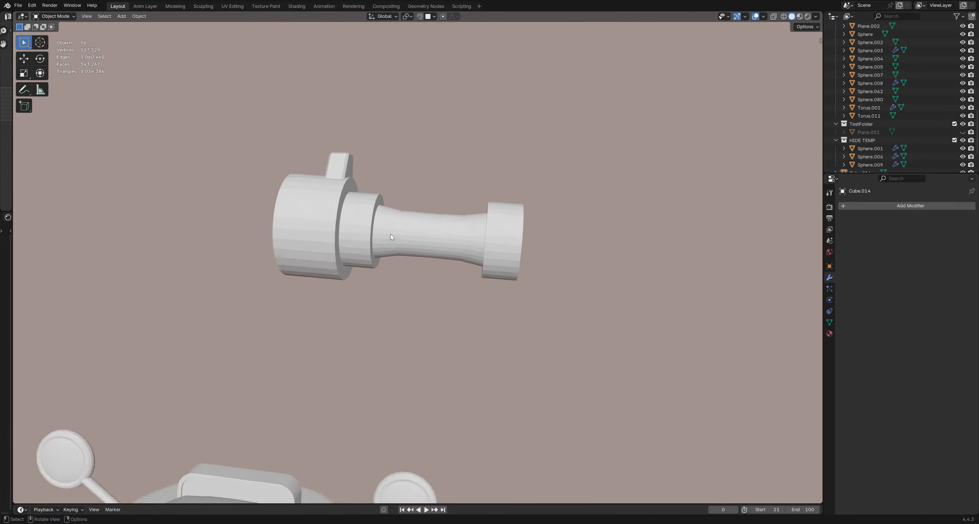
key(shift+a)
mouse_move(392, 257)
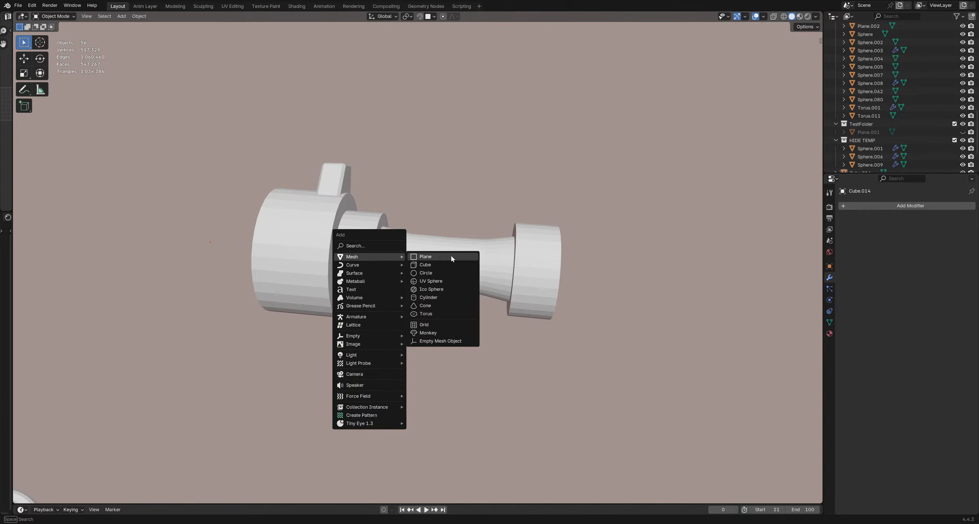
click(433, 313)
scroll(433, 313, down, 4)
middle_drag(434, 310, 440, 184)
key(g)
key(z)
click(424, 75)
middle_drag(424, 75, 451, 240)
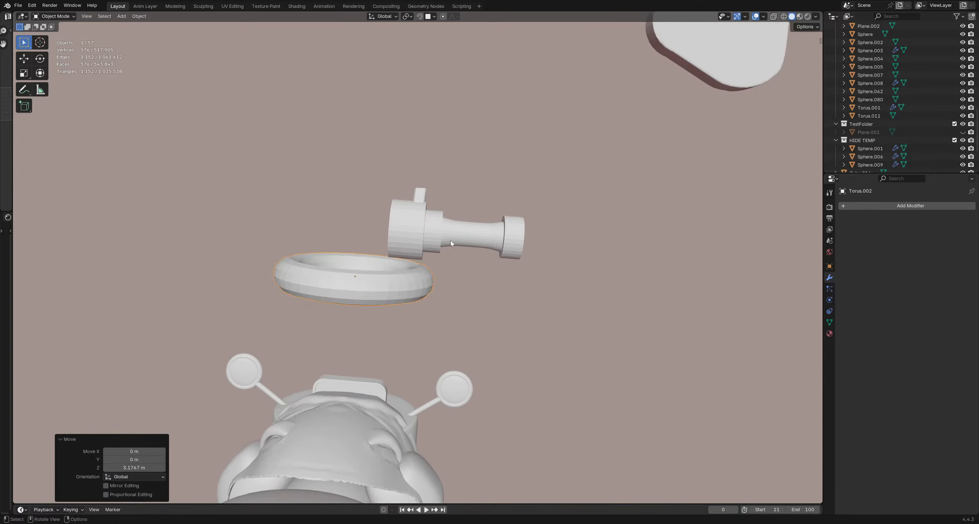
Step: Rotate the torus -90° about the global Y axis and move it up along Z to the stepped cylinder part's height
key(r)
key(z)
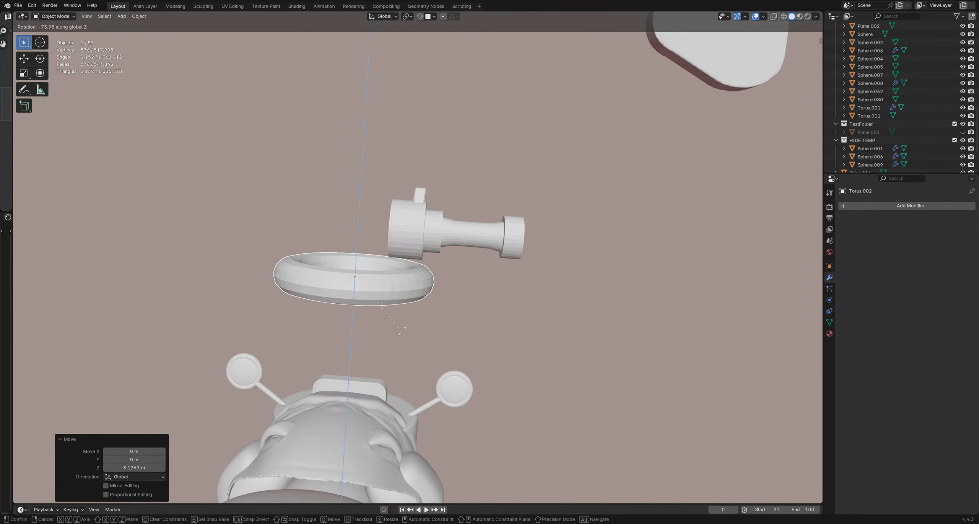
key(y)
click(391, 360)
key(g)
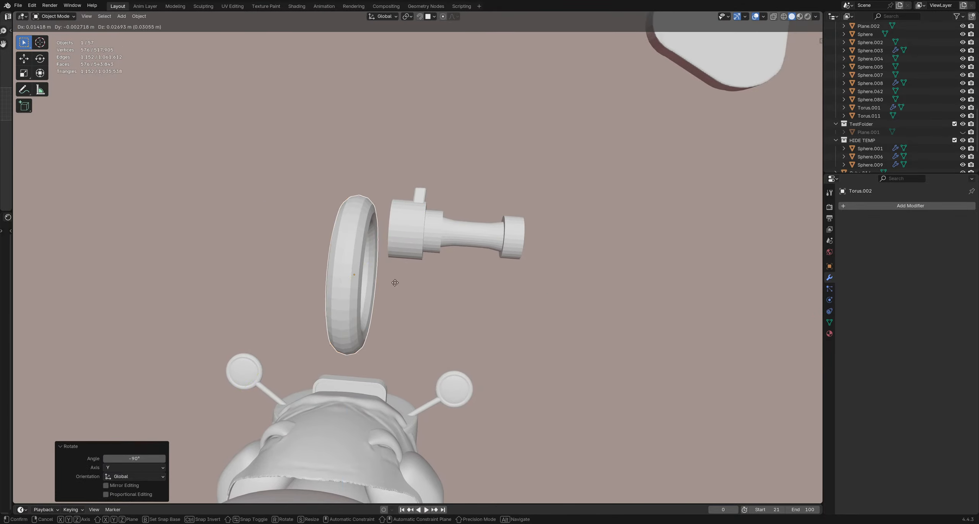
key(z)
click(395, 232)
Step: Scale the torus down and fit it around the start of the waisted section, against the stepped cylinder
key(s)
click(413, 237)
key(g)
middle_drag(413, 237, 542, 351)
click(455, 249)
key(s)
click(457, 237)
key(g)
click(418, 312)
key(g)
click(471, 263)
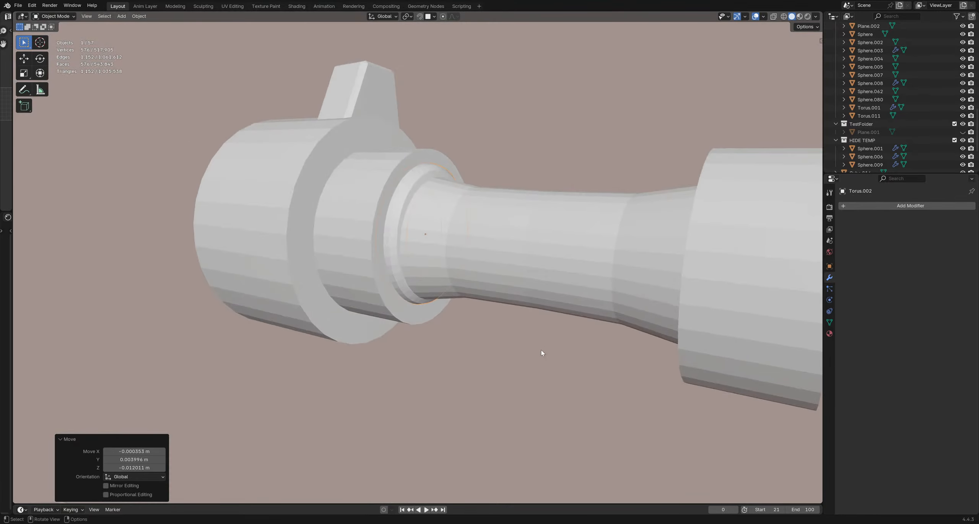
click(542, 352)
Step: Duplicate the torus ring along X to the other end of the waisted section, against the end cap
scroll(468, 291, down, 7)
middle_drag(468, 291, 402, 248)
scroll(455, 280, up, 3)
click(443, 283)
key(shift+d)
key(x)
click(387, 289)
middle_drag(387, 289, 521, 273)
Step: Duplicate the end cap outward along X and scale the copy down to a smaller cylinder
click(435, 283)
key(shift+d)
key(x)
click(478, 298)
key(s)
click(518, 279)
Step: Add one loop cut around the smaller end cylinder in Edit Mode
scroll(516, 279, up, 2)
key(Tab)
key(3)
key(ctrl+r)
click(451, 274)
click(425, 269)
key(3)
Step: Inset the smaller cylinder's outer end face by 0.2504 m, extrude it inward -0.13149 m and return to Object Mode
click(484, 274)
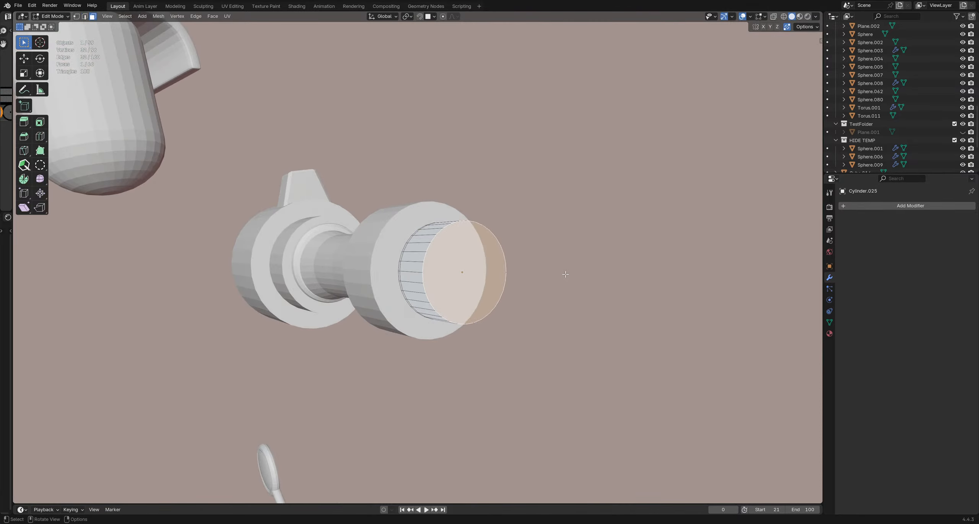
key(i)
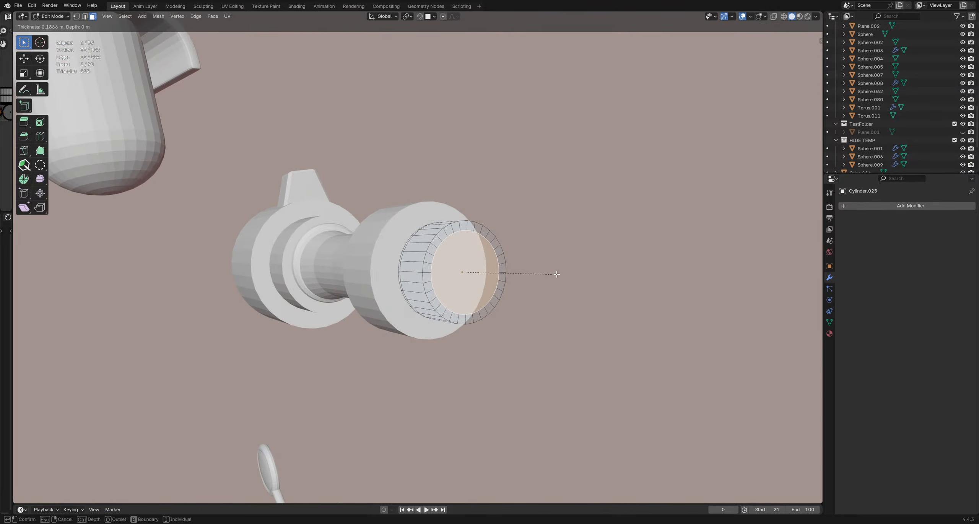
click(553, 274)
middle_drag(553, 275, 503, 321)
key(e)
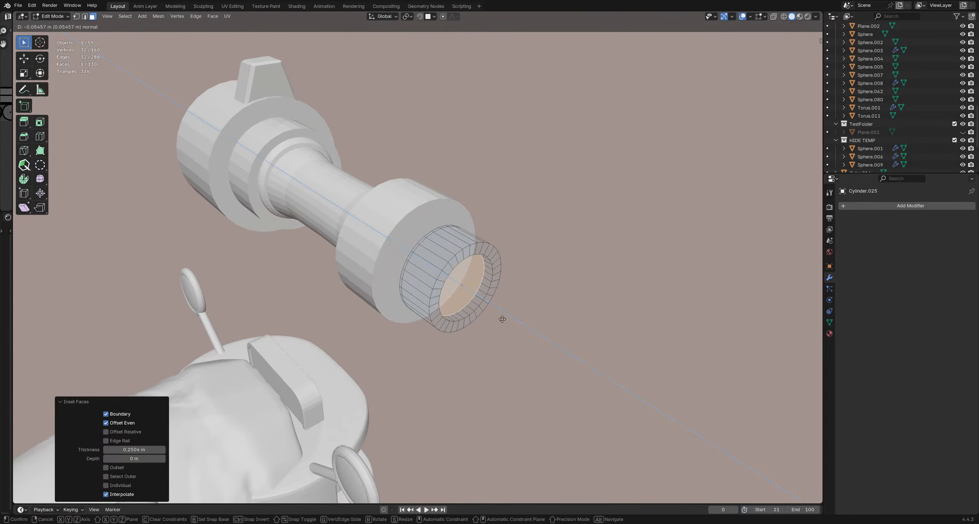
click(492, 311)
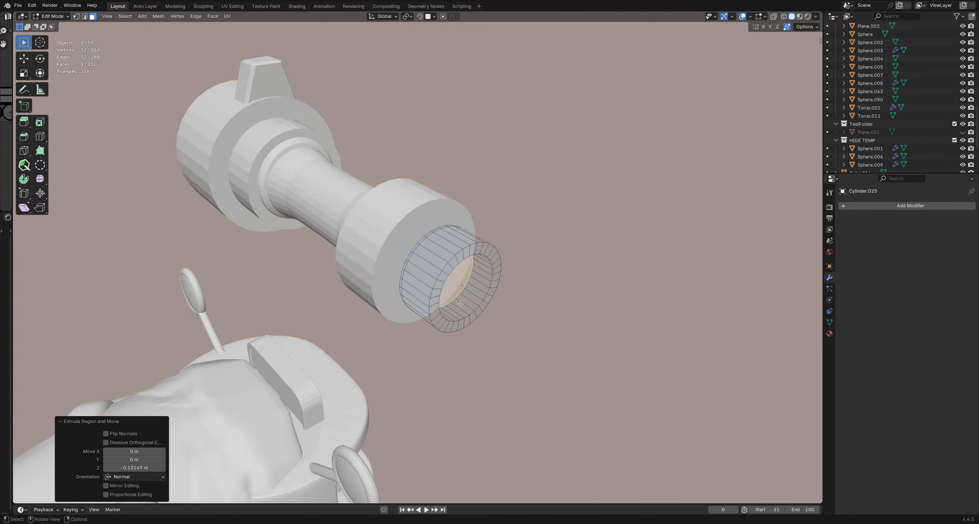
key(Tab)
Step: Move the hollow end ring along X so it sits partly inside the end cap
scroll(335, 236, up, 2)
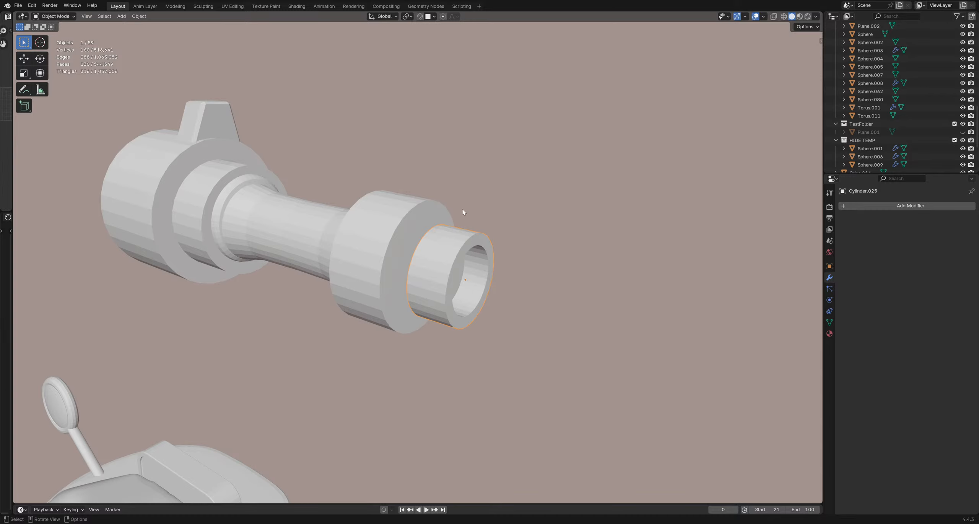
middle_drag(467, 240, 428, 229)
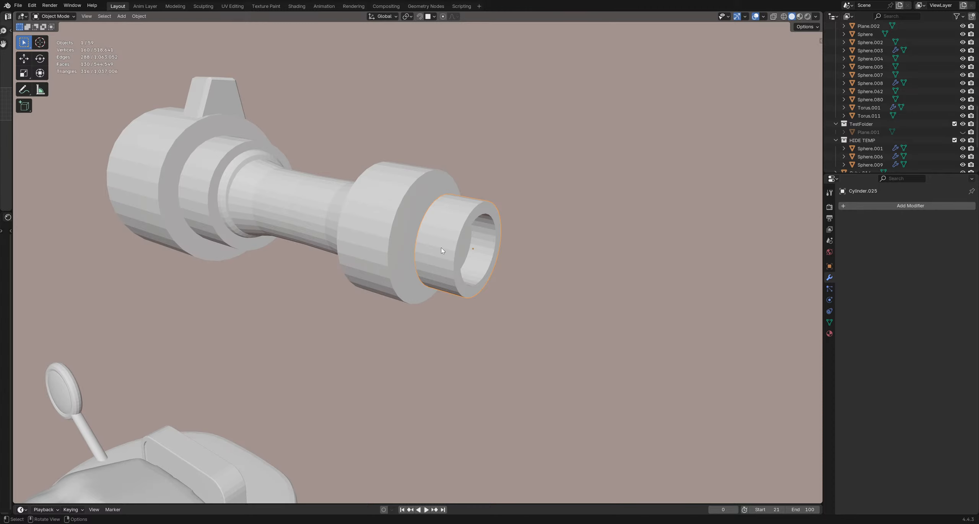
middle_drag(494, 234, 520, 283)
key(g)
key(x)
click(442, 267)
click(513, 273)
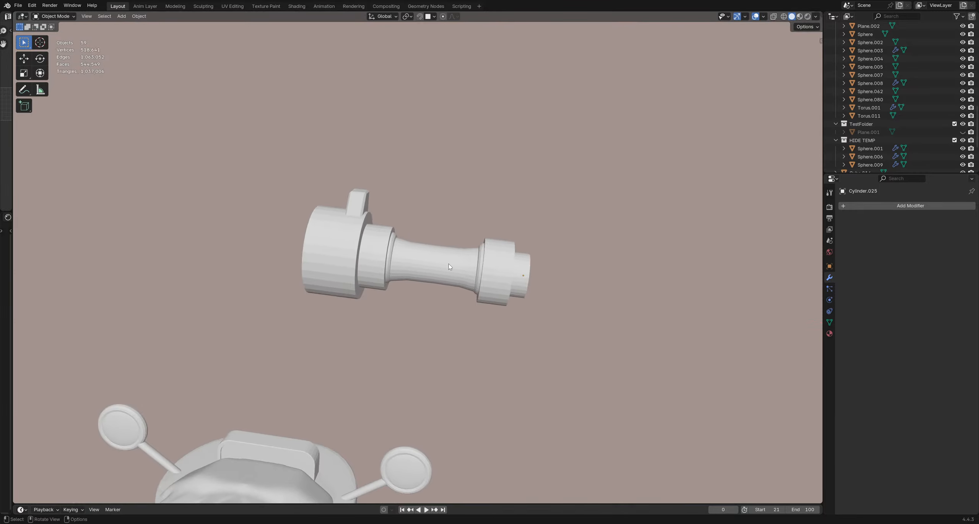
Step: Save the file with the current state of the cylinder part
scroll(436, 269, down, 5)
scroll(437, 271, up, 5)
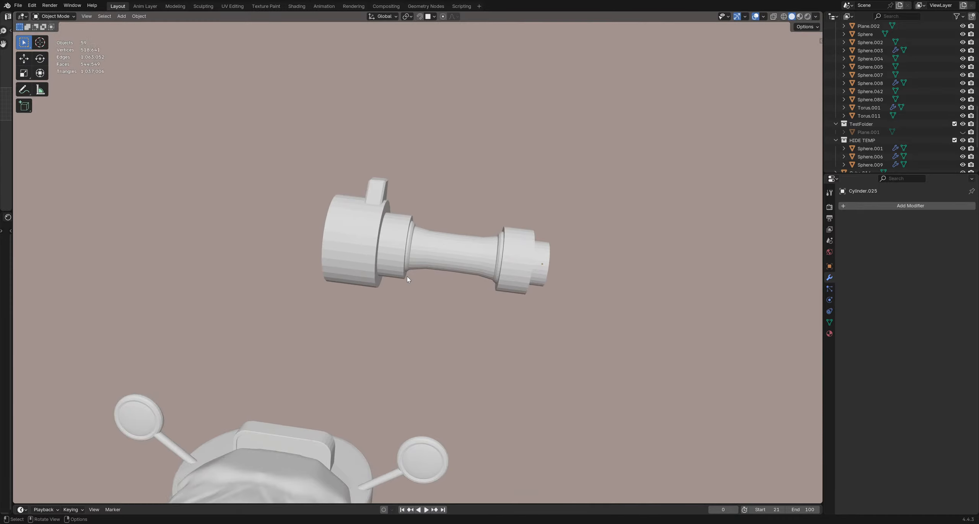
key(ctrl+s)
scroll(502, 273, down, 6)
middle_drag(503, 273, 470, 272)
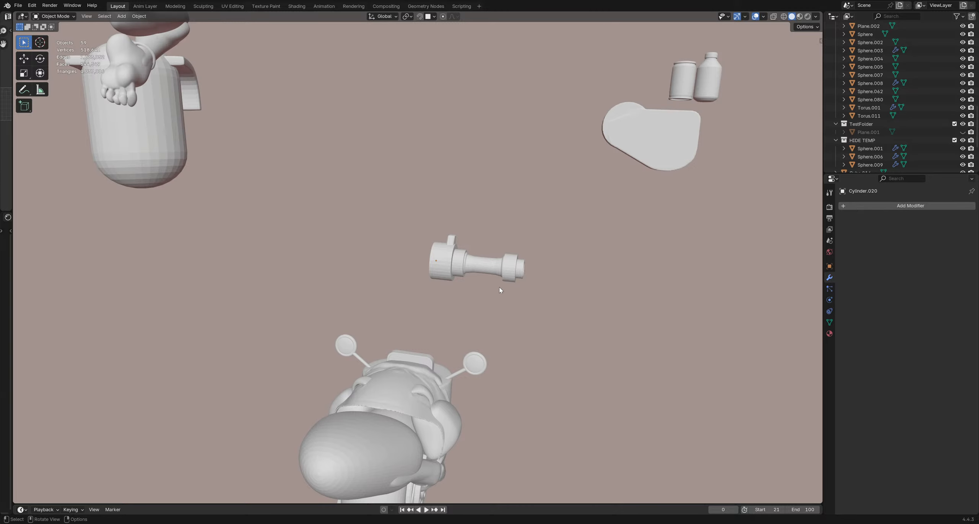
scroll(500, 290, up, 2)
middle_drag(546, 275, 462, 289)
scroll(462, 289, up, 4)
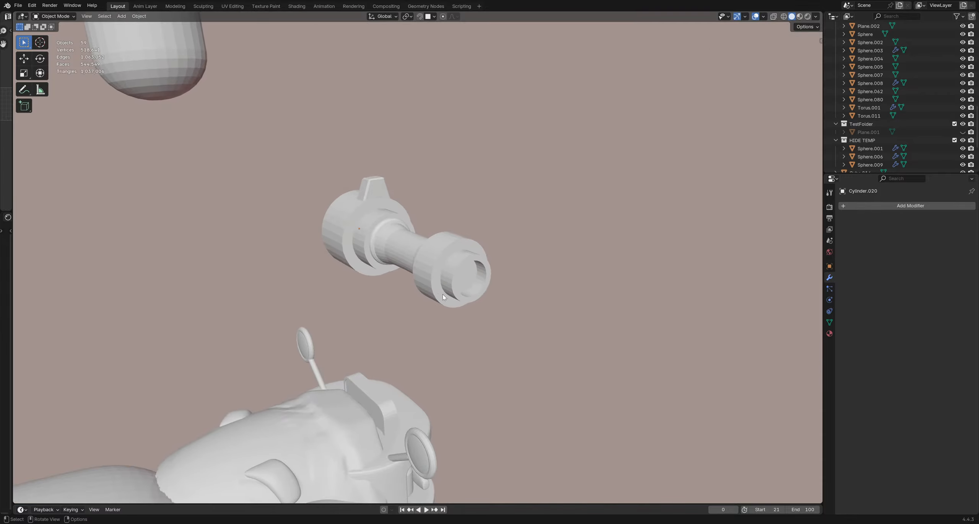
Step: Duplicate the end cap along X and scale the copy down to a pin inside the hollow end ring
click(534, 268)
key(g)
key(x)
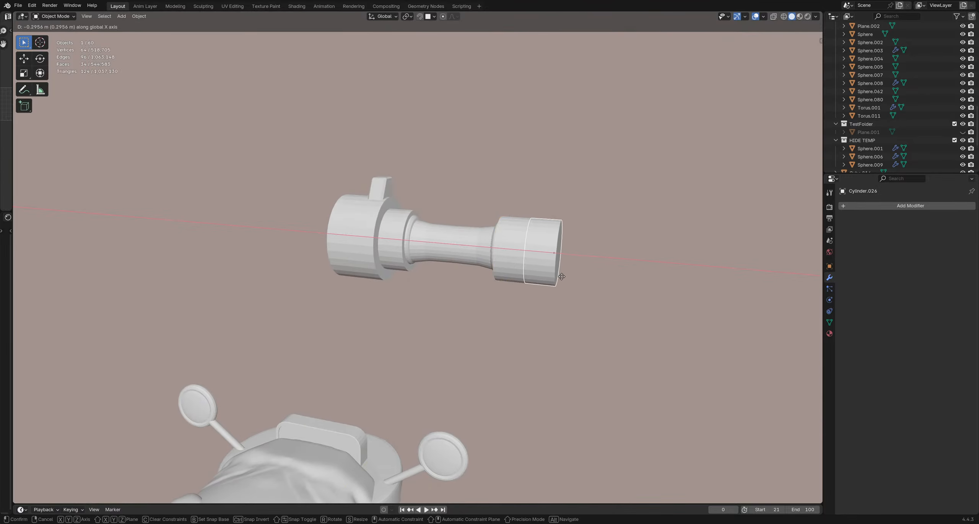
click(561, 277)
scroll(562, 277, up, 3)
key(s)
click(560, 250)
Step: Lengthen the pin by moving its outer end face outward along X in Edit Mode
key(Tab)
click(529, 234)
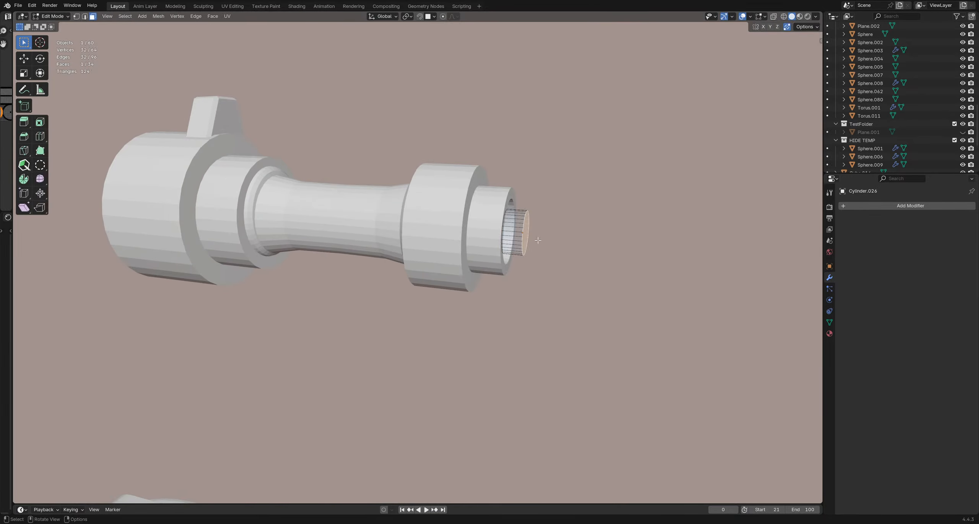
key(g)
key(x)
click(677, 265)
Step: Move the pin back along X into the hollow ring and scale it by 0.902
key(Tab)
key(g)
key(x)
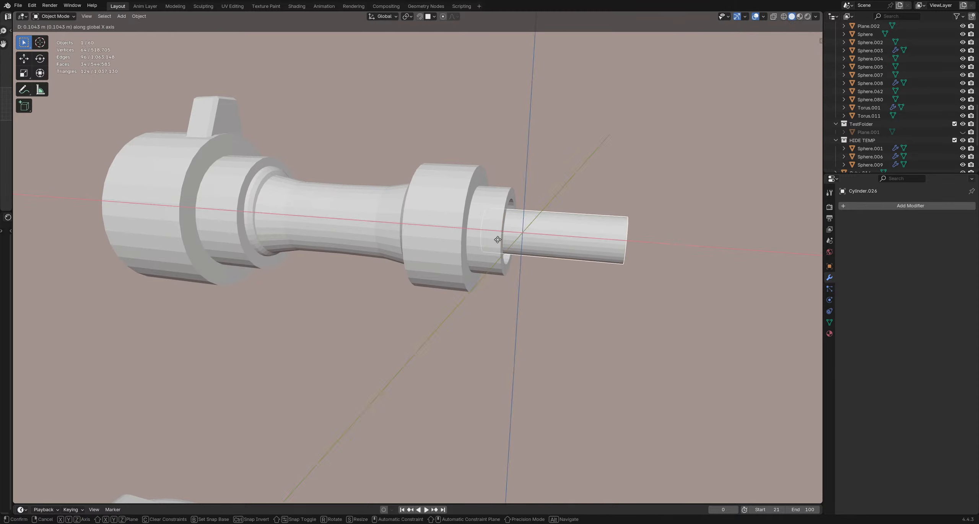
click(473, 237)
mouse_move(473, 236)
middle_down()
mouse_move(467, 283)
mouse_move(498, 280)
mouse_move(466, 249)
middle_up()
key(s)
click(484, 280)
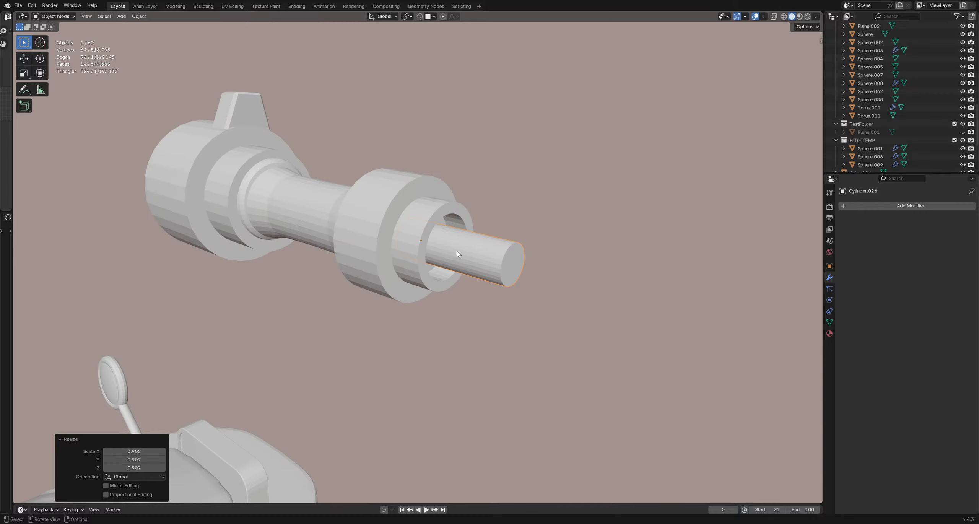
Step: Scale the pin by 0.887 and move it 0.11585 m along X
scroll(458, 254, down, 10)
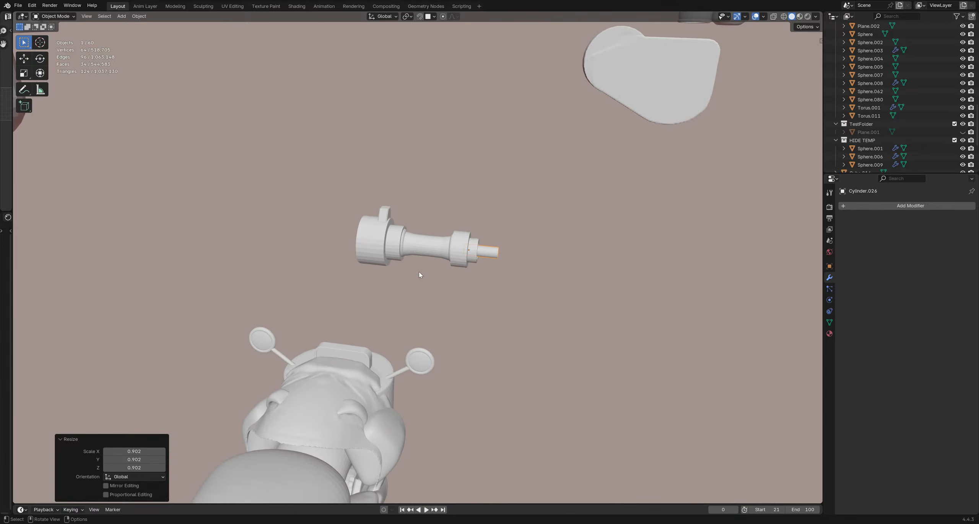
scroll(420, 270, up, 3)
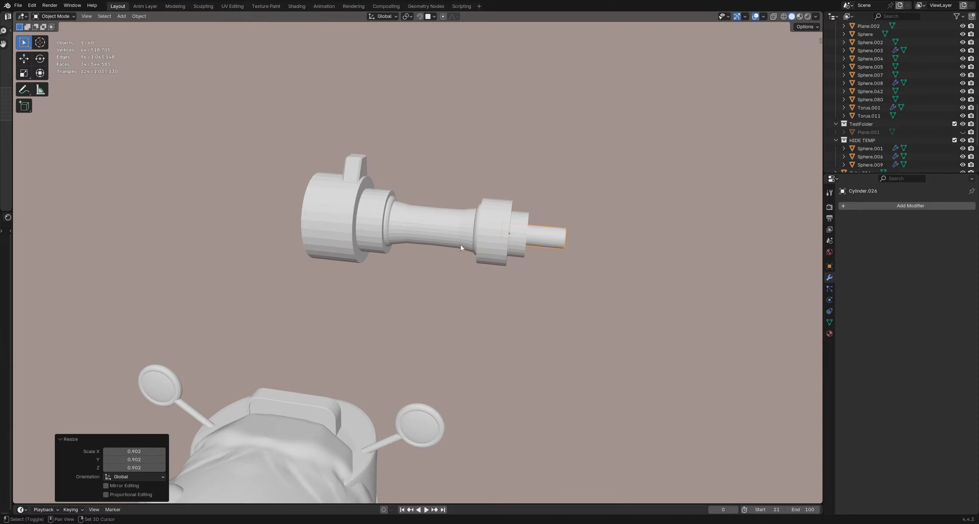
click(485, 247)
shift+middle_drag(459, 264, 470, 230)
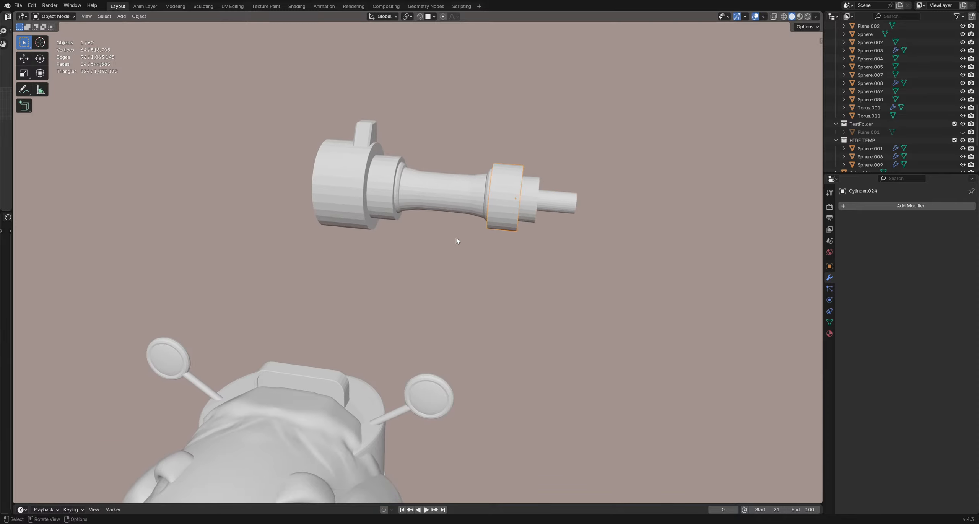
middle_drag(456, 239, 417, 264)
click(470, 293)
key(s)
click(492, 288)
middle_drag(476, 292, 502, 302)
key(g)
key(x)
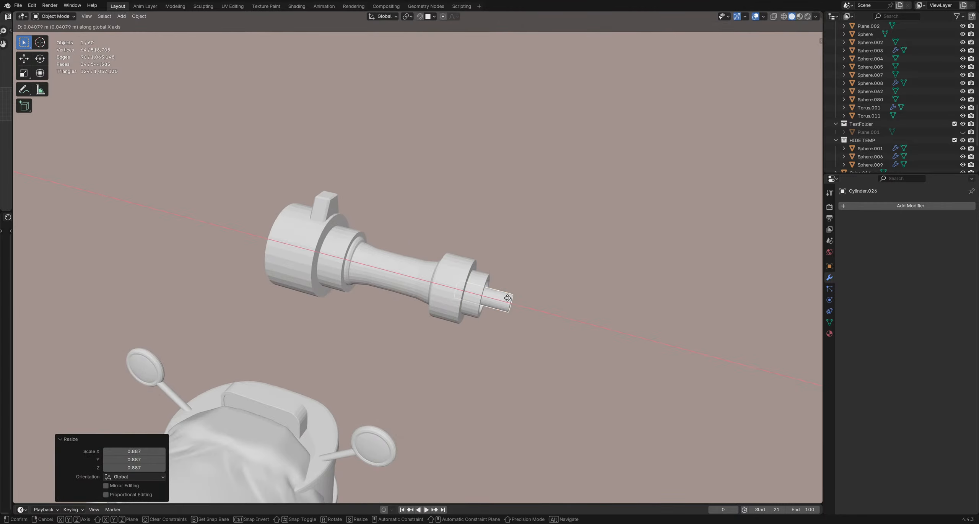
click(535, 306)
scroll(539, 308, up, 4)
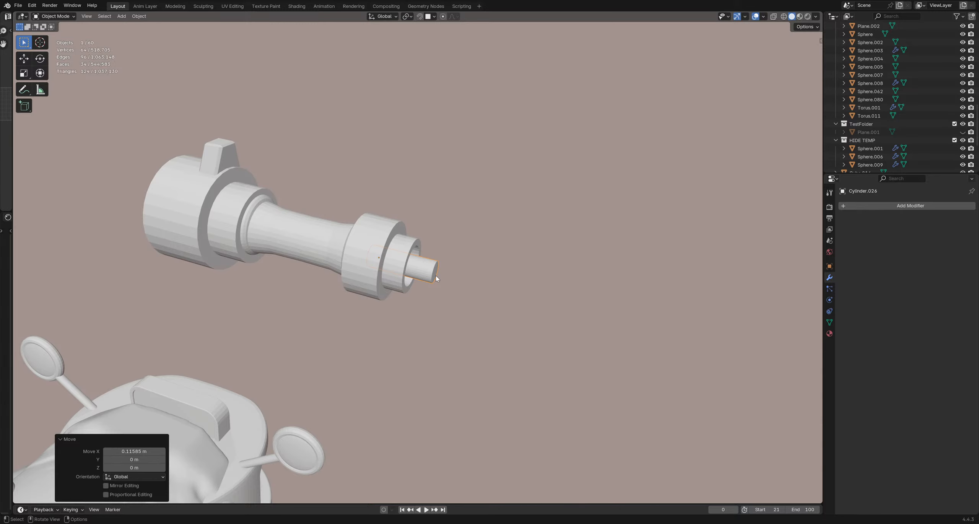
Step: Add a UV sphere, move it next to the pin's end and scale it by 0.647
click(484, 239)
key(shift+a)
mouse_move(484, 239)
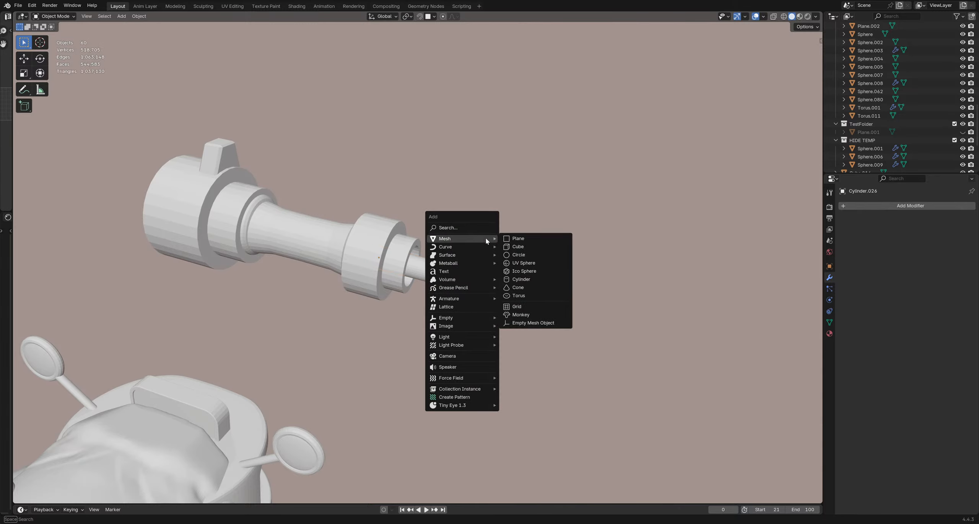
click(524, 263)
scroll(435, 238, down, 8)
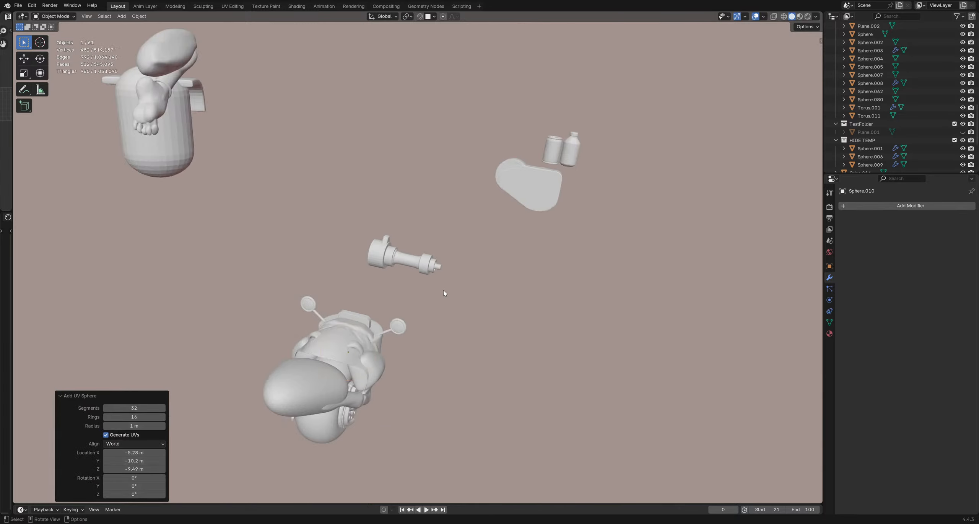
key(g)
click(537, 212)
key(s)
click(505, 241)
Step: Rotate the sphere about the global Y axis
mouse_move(507, 264)
middle_down()
mouse_move(469, 262)
mouse_move(518, 261)
middle_up()
key(r)
key(z)
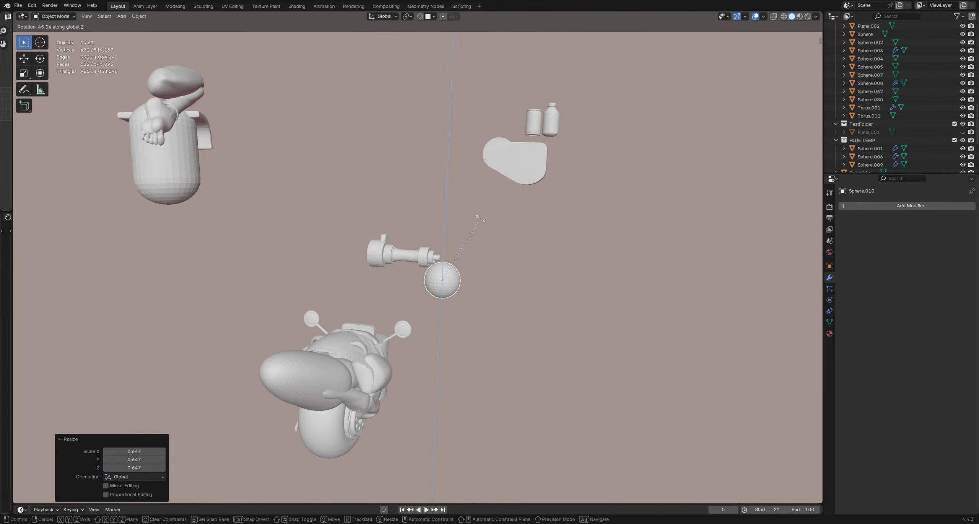
key(x)
key(x)
key(x)
key(x)
key(x)
key(x)
key(z)
key(z)
key(y)
click(428, 210)
Step: Move the sphere onto the pin's tip and shrink it, with a last scale of 0.895
middle_drag(436, 216, 237, 228)
key(g)
click(267, 232)
key(s)
click(457, 262)
key(g)
click(467, 271)
middle_drag(467, 271, 397, 260)
scroll(436, 283, up, 8)
key(g)
click(474, 310)
key(s)
click(473, 311)
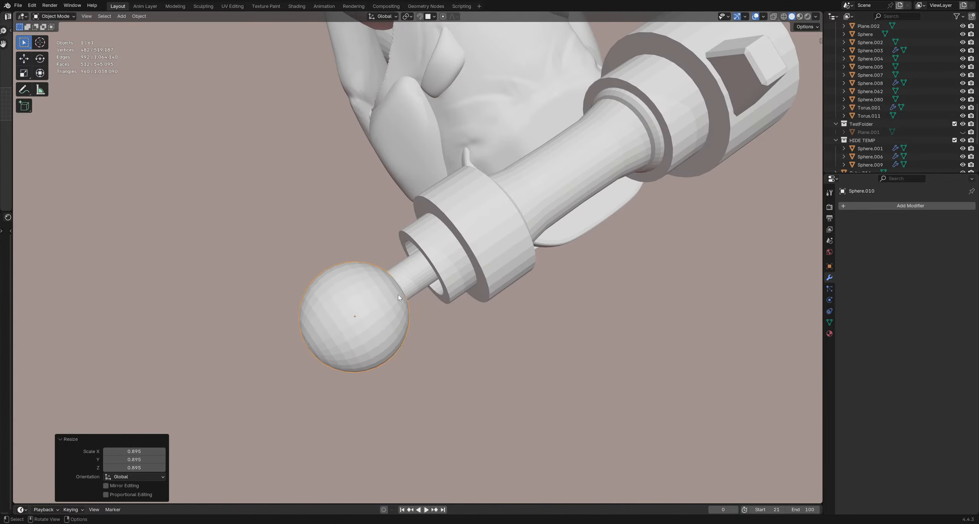
Step: Shrink the sphere further to a small ball and align it just beyond the pin's end
middle_drag(399, 298, 603, 295)
key(g)
click(514, 287)
key(s)
click(504, 269)
key(g)
click(489, 252)
scroll(490, 252, up, 2)
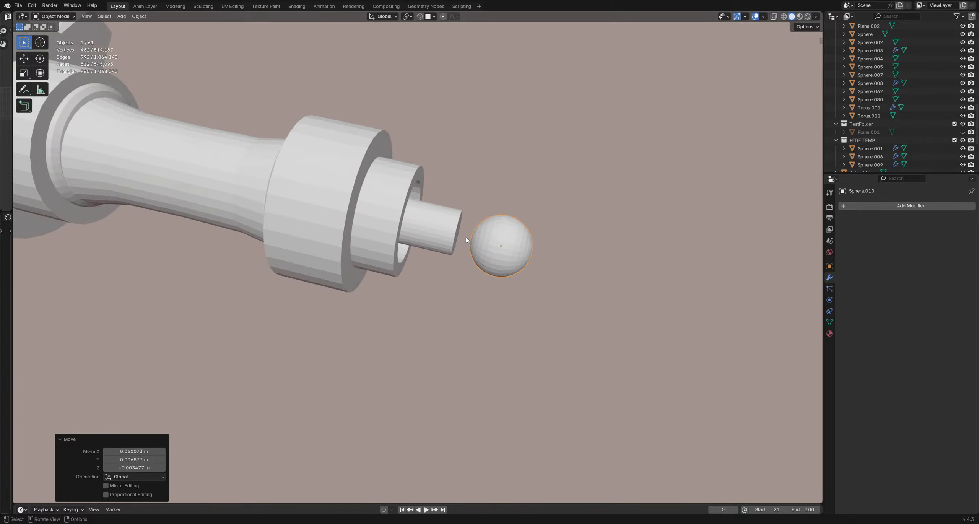
Step: Duplicate the pin along X, scale the copy thinner and place it between the pin and the ball
click(466, 237)
scroll(465, 237, up, 1)
click(452, 232)
scroll(452, 232, up, 2)
middle_drag(451, 230, 454, 243)
key(shift+d)
key(x)
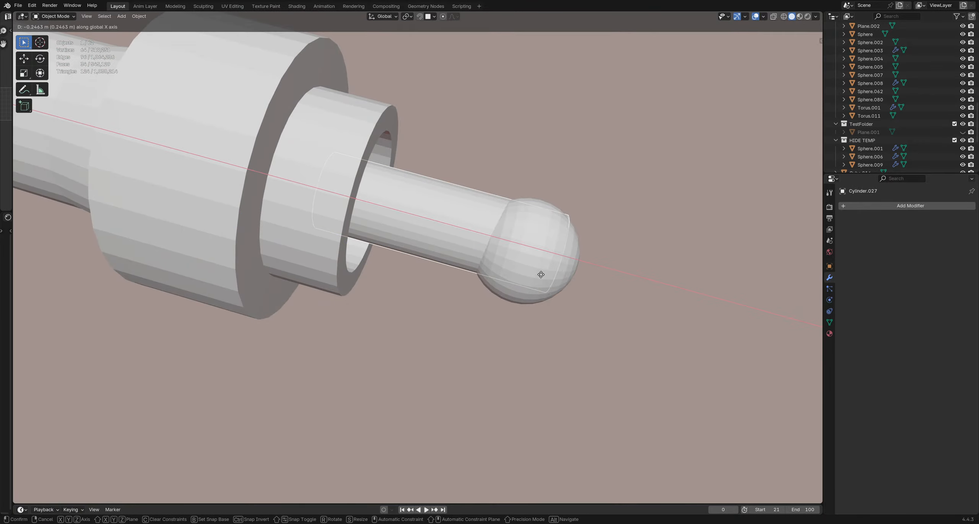
click(541, 274)
key(s)
click(513, 262)
key(g)
click(533, 267)
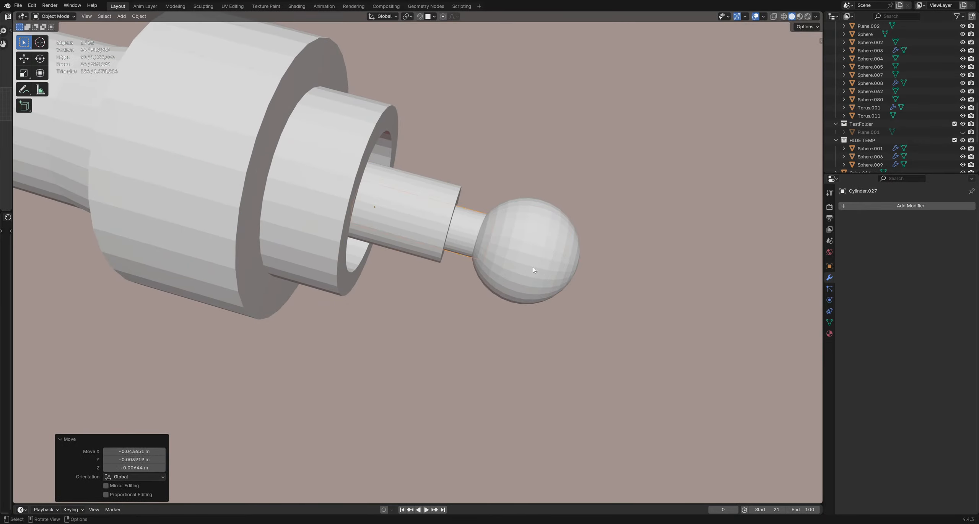
Step: Nudge the thinner connecting pin into line with the pin and ball, then select the ball
middle_drag(534, 269, 439, 300)
key(g)
click(505, 238)
key(g)
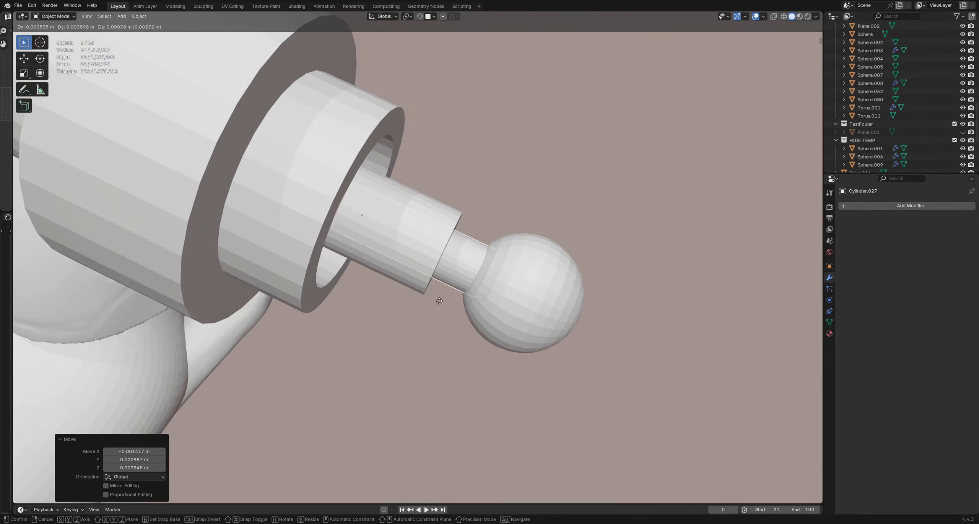
click(439, 301)
click(514, 298)
scroll(529, 249, down, 3)
middle_drag(517, 298, 521, 241)
scroll(527, 297, down, 2)
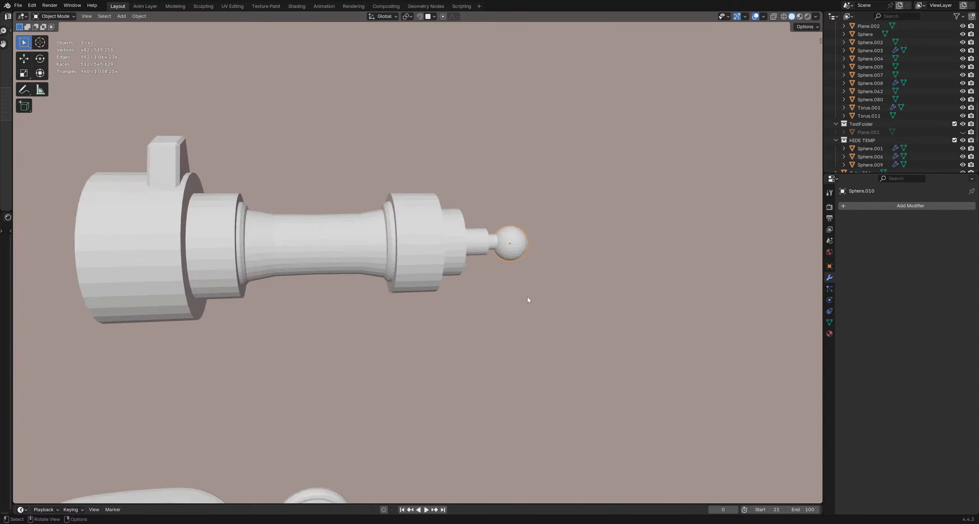
Step: Nudge the tip ball so it is centred on the thin connecting pin
scroll(499, 260, down, 4)
scroll(541, 248, up, 4)
key(g)
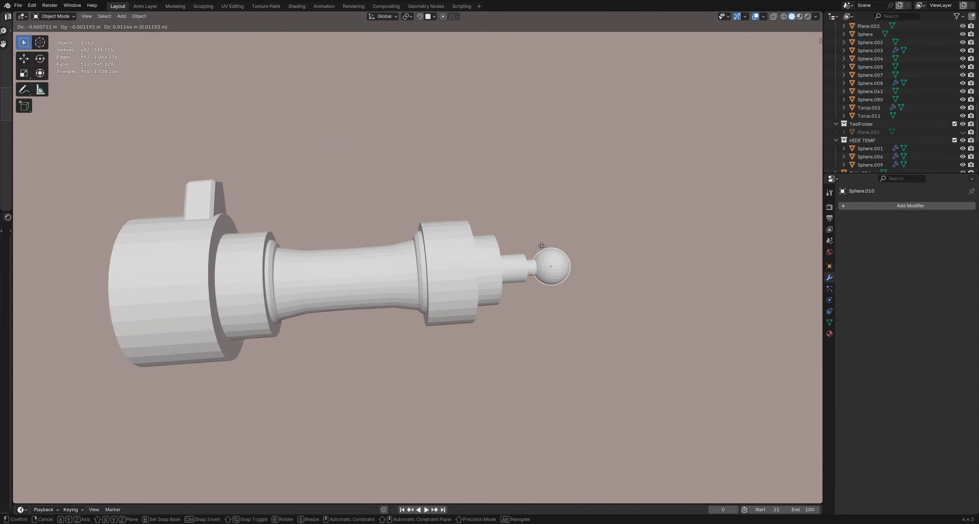
click(543, 245)
click(551, 219)
Step: Duplicate the large base cylinder about -0.826 m along X and scale the copy by 1.187
scroll(586, 302, down, 4)
middle_drag(586, 302, 467, 286)
scroll(336, 224, up, 1)
middle_drag(336, 224, 371, 237)
click(352, 234)
key(shift+d)
key(x)
click(457, 253)
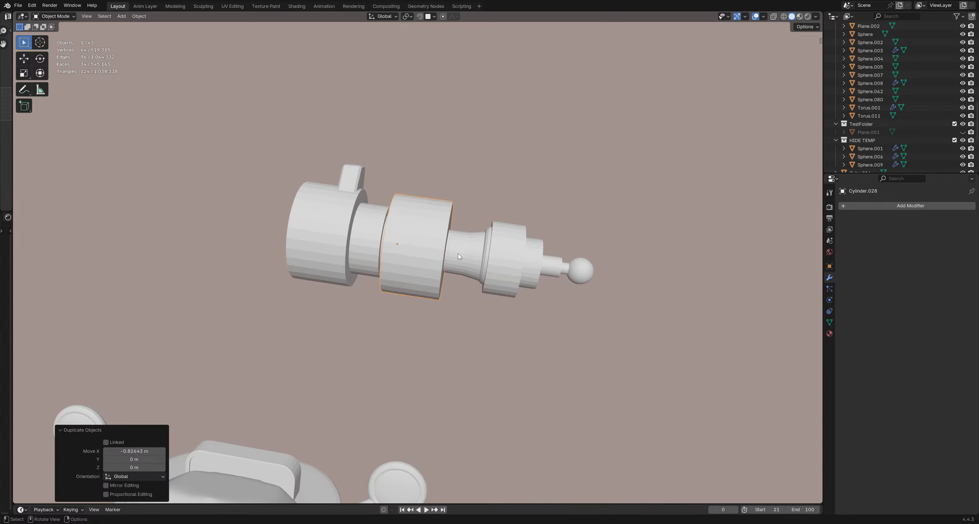
middle_drag(553, 283, 491, 254)
key(s)
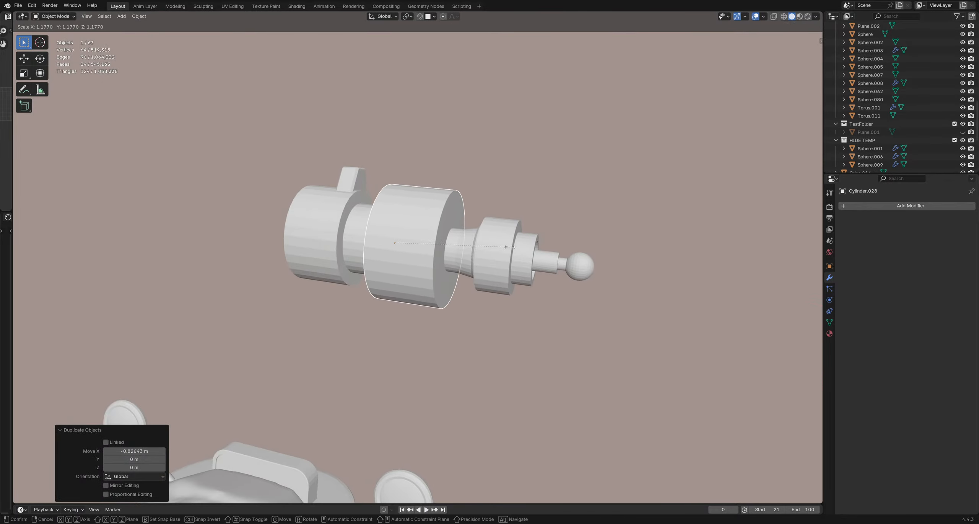
click(512, 247)
middle_drag(511, 247, 505, 282)
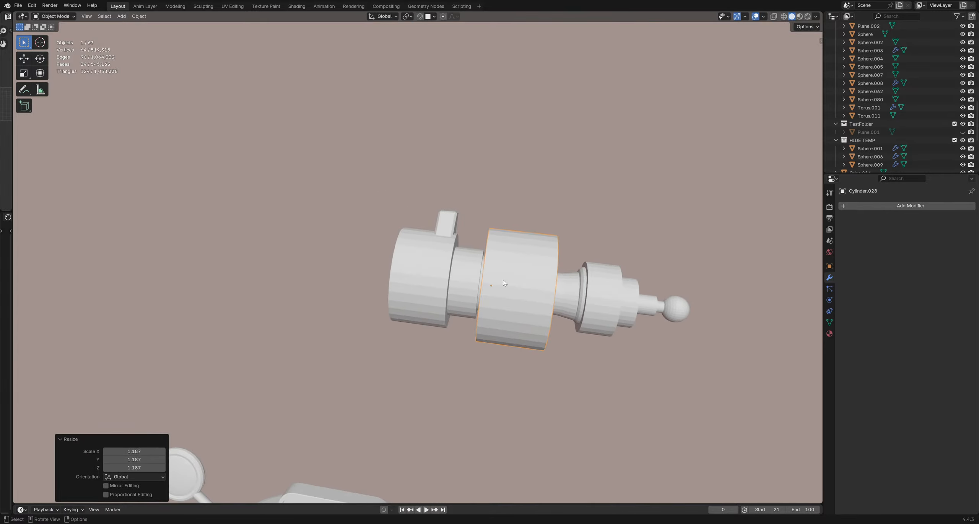
Step: Move the small block on top of the base cylinder about 0.1 m along X, away from the front edge
click(446, 228)
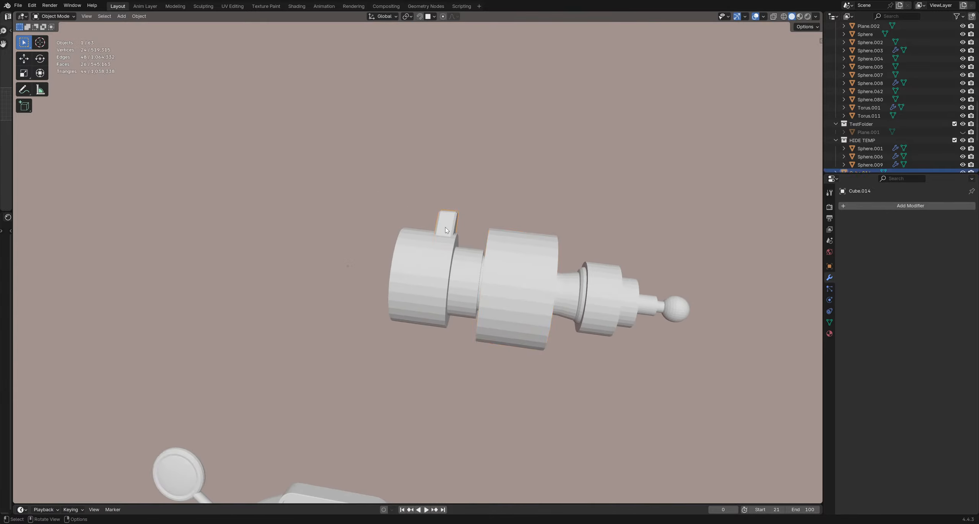
key(g)
key(x)
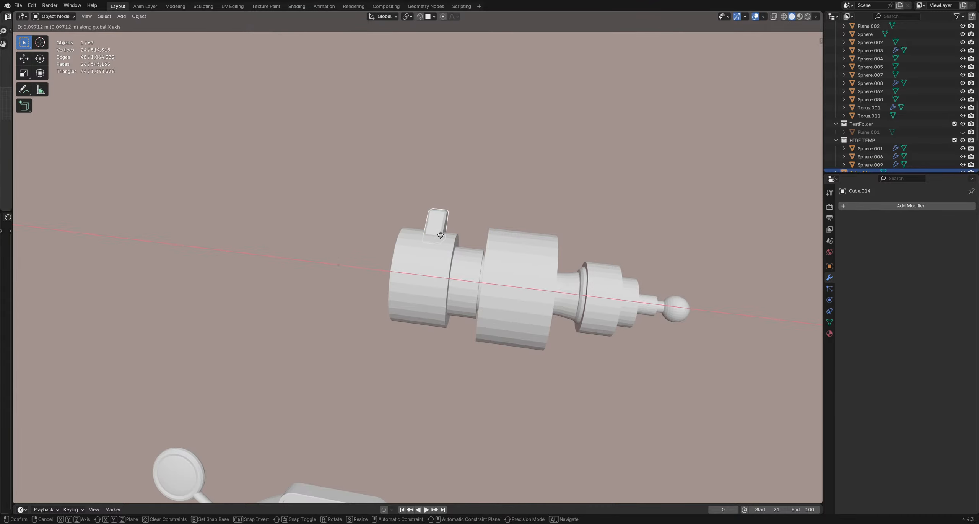
click(512, 265)
Step: Thin the enlarged cylinder copy to a flat disc by moving its end face along X, and slide it onto the base cylinder's front edge
click(514, 266)
scroll(526, 274, up, 2)
key(Tab)
scroll(487, 267, down, 1)
middle_drag(526, 274, 556, 266)
click(538, 272)
key(g)
key(x)
click(482, 266)
key(Tab)
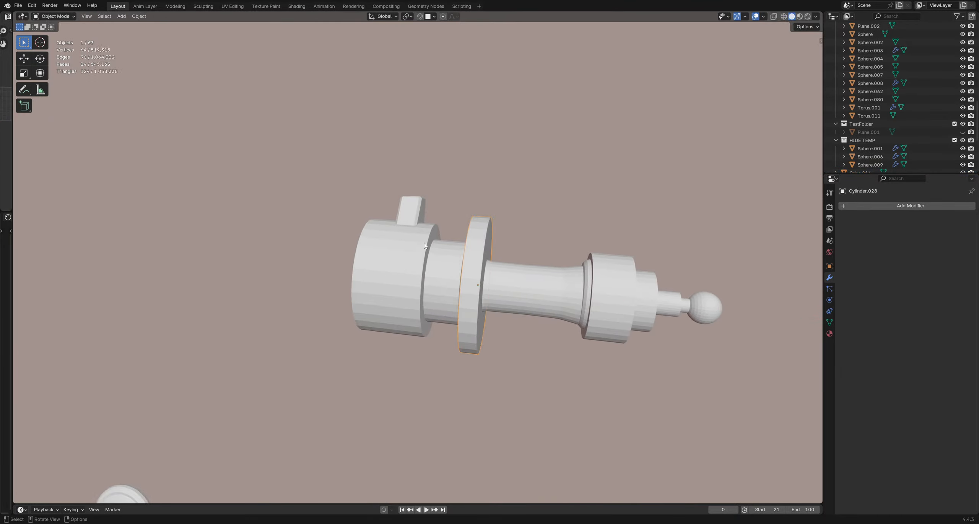
key(g)
key(x)
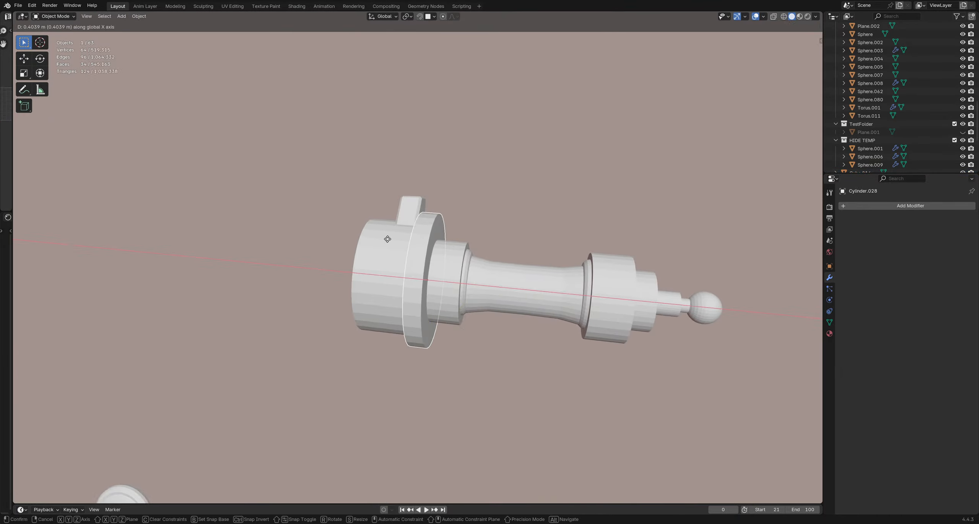
Step: Scale up the base-side end face of the collar cylinder beside the disc to give the collar a taper
middle_drag(528, 317, 366, 269)
scroll(348, 246, up, 2)
click(348, 246)
key(Tab)
key(alt+z)
key(Tab)
key(Tab)
click(340, 266)
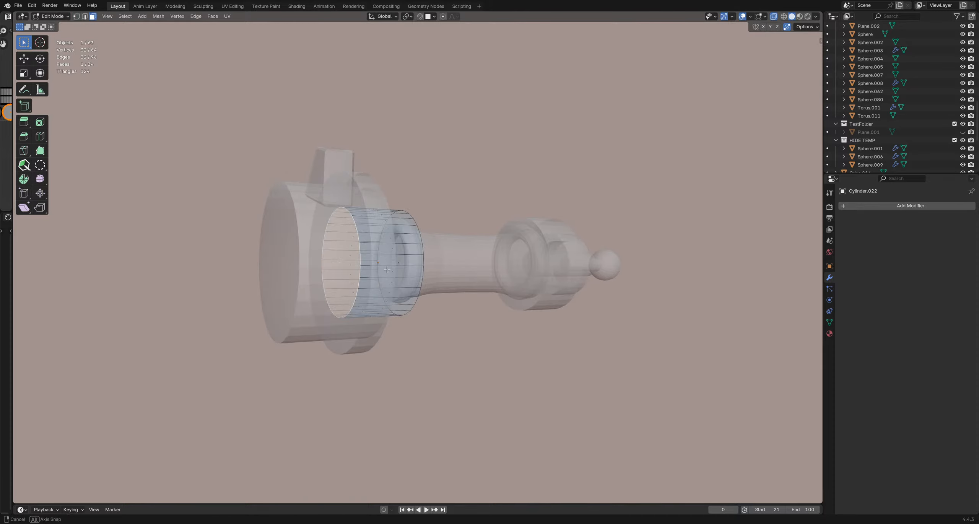
key(s)
middle_drag(440, 267, 370, 261)
click(444, 266)
Step: Move the collar's enlarged end face about -0.086 m along X
key(g)
key(x)
click(430, 266)
key(alt+z)
scroll(392, 272, down, 2)
scroll(370, 260, up, 4)
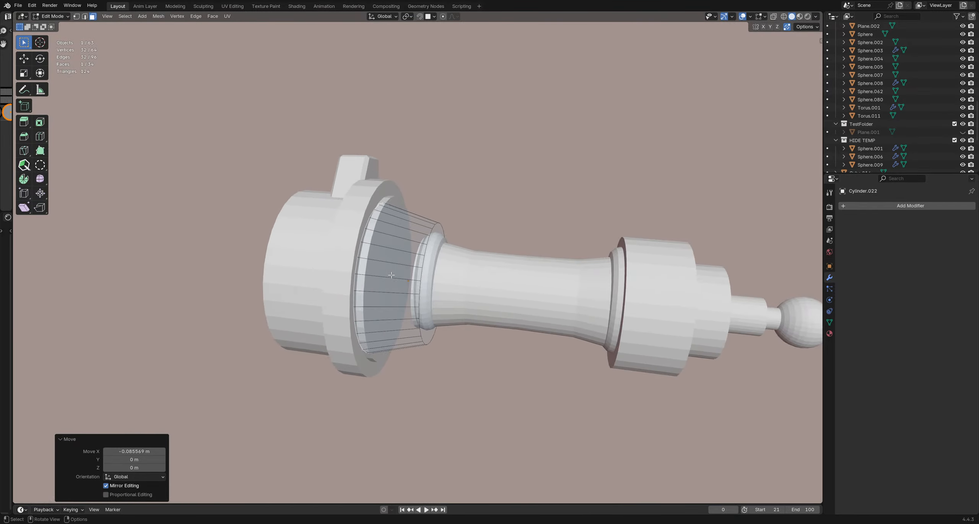
Step: Bevel the edge of the tapered collar's wide end face
mouse_move(391, 274)
middle_down()
mouse_move(432, 265)
mouse_move(440, 274)
mouse_move(390, 272)
mouse_move(498, 289)
mouse_move(403, 280)
mouse_move(395, 267)
middle_up()
key(ctrl+b)
click(426, 263)
key(Tab)
click(503, 208)
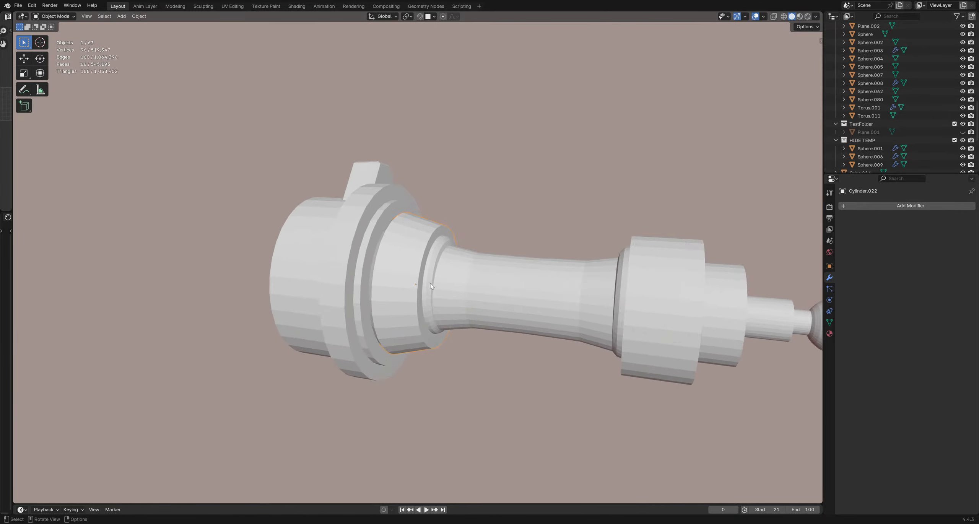
Step: Inset the narrow front face of the tapered collar by about 0.11 m
key(Tab)
click(440, 276)
scroll(442, 268, up, 3)
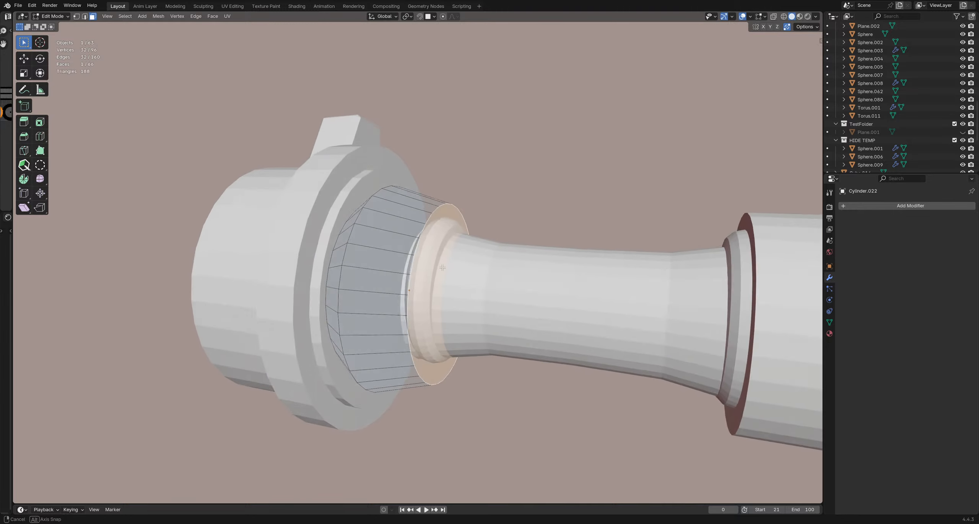
key(i)
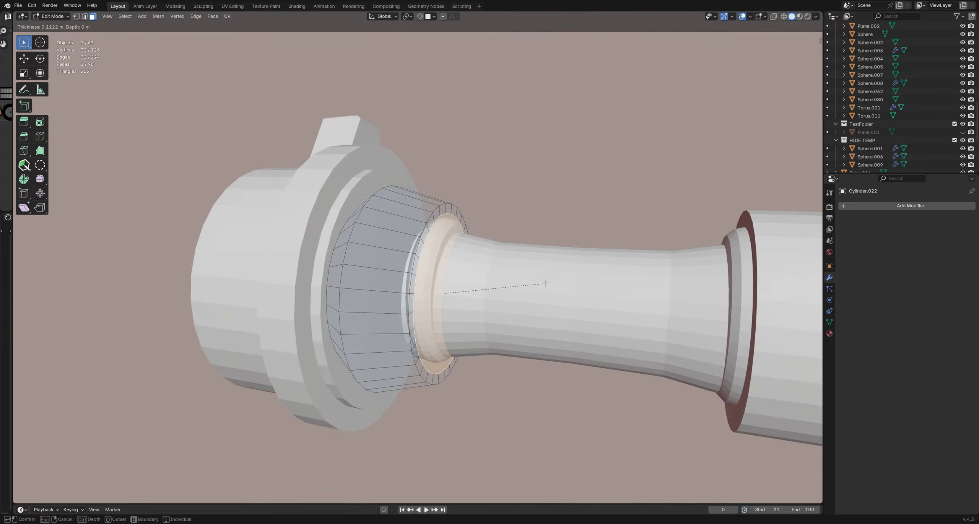
click(538, 284)
middle_drag(475, 270, 518, 301)
Step: Move the collar's inset front face along X to form a recess around the waisted cylinder
key(g)
key(x)
click(479, 266)
key(alt+z)
key(g)
key(x)
click(490, 319)
key(Tab)
key(alt+z)
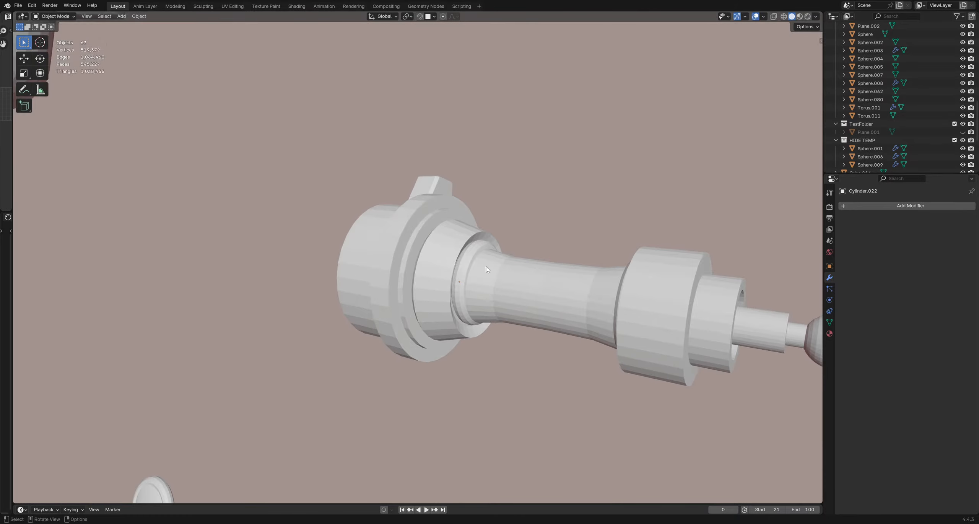
Step: Bevel the front rim edge loop of the tapered collar slightly with one segment
middle_drag(479, 264, 411, 235)
scroll(394, 230, up, 3)
key(Tab)
key(2)
key(ctrl+b)
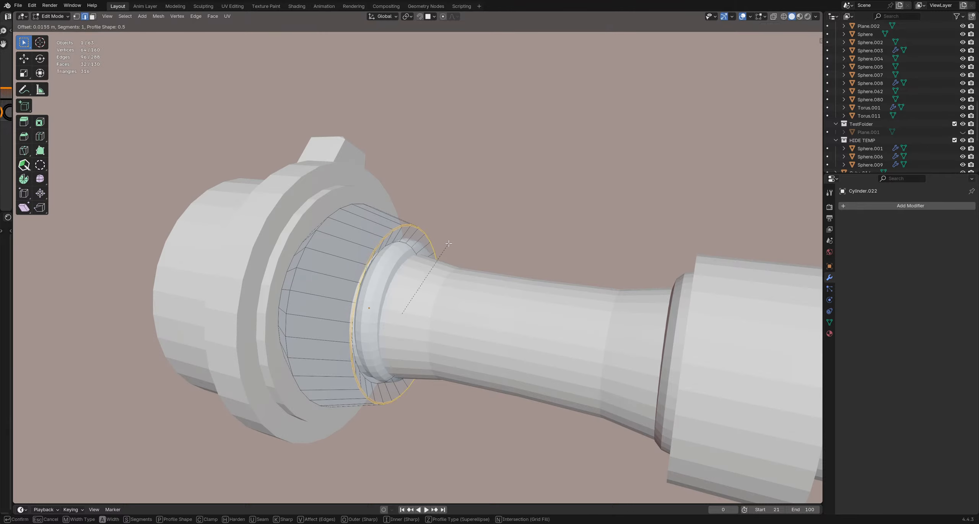
click(452, 244)
key(Tab)
scroll(497, 250, down, 5)
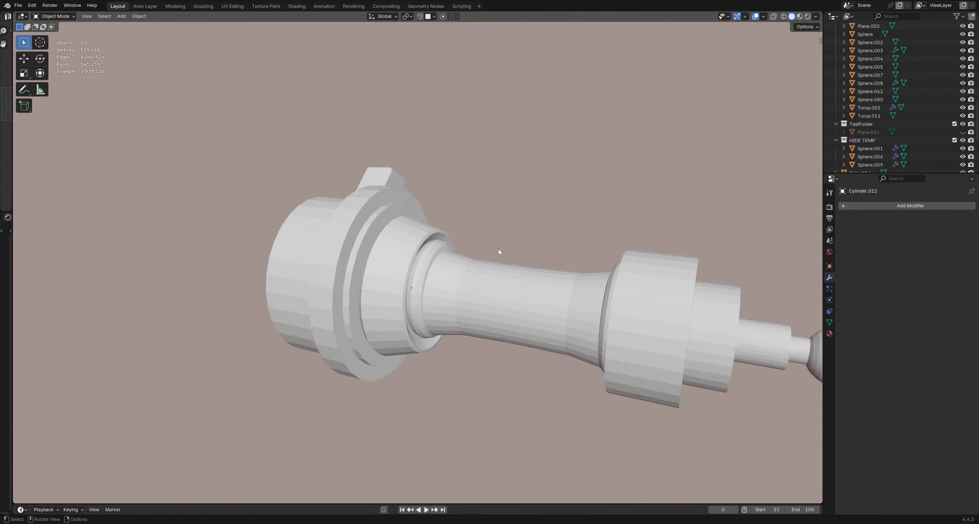
Step: Inset the base cylinder's front face around the collar by about 0.11 m
middle_drag(465, 238, 387, 332)
scroll(387, 258, up, 6)
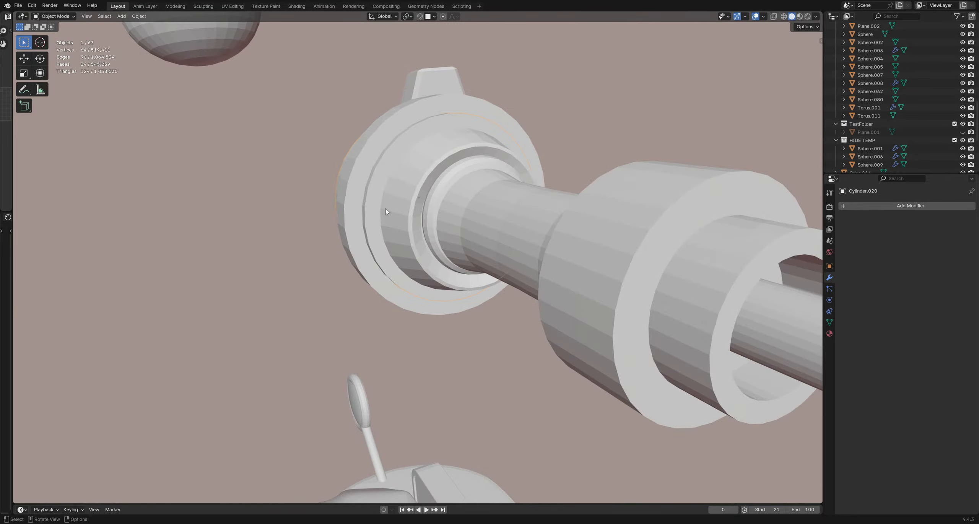
middle_drag(386, 208, 550, 200)
key(Tab)
key(3)
click(482, 230)
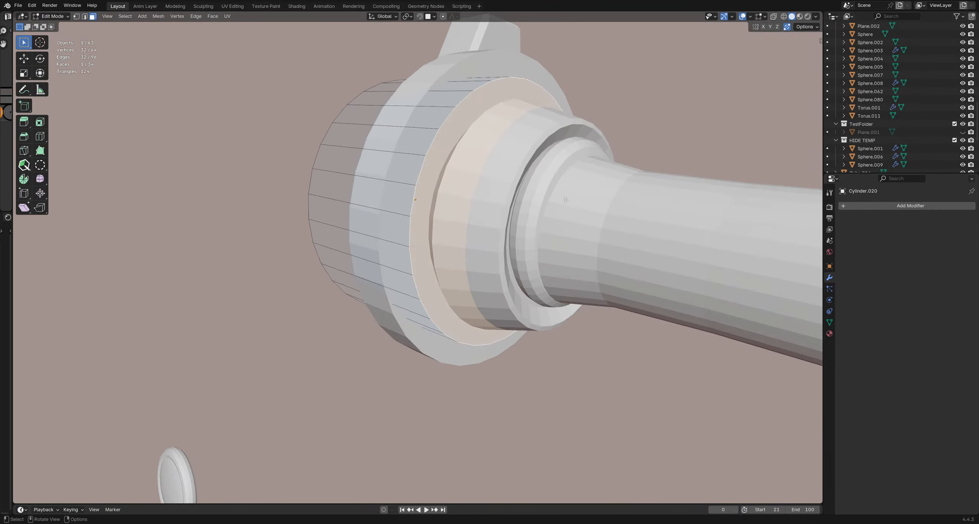
key(i)
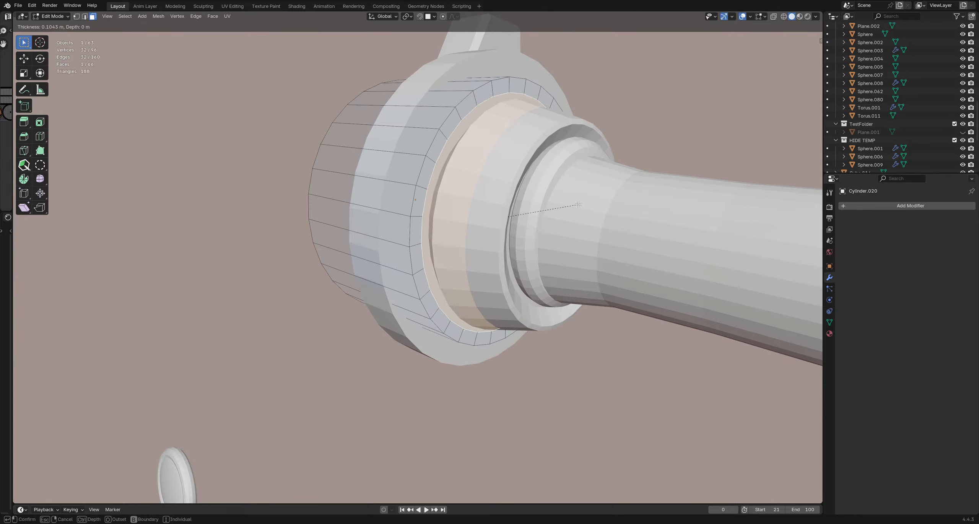
click(578, 205)
Step: Extrude the base cylinder's inset face about 0.07 m inward as a groove around the collar, and save the file
middle_drag(578, 205, 554, 194)
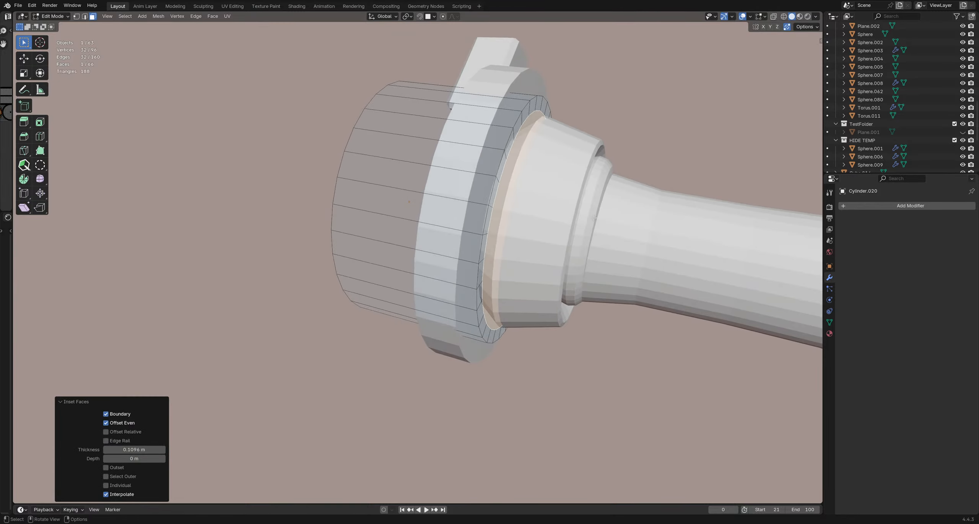
key(e)
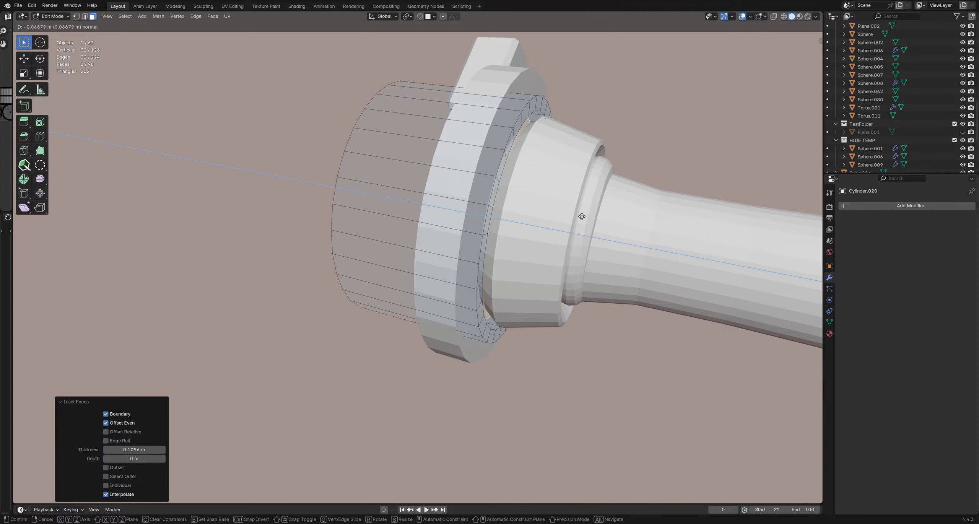
click(581, 217)
middle_drag(581, 216, 512, 238)
key(Tab)
scroll(452, 259, down, 7)
click(451, 259)
scroll(451, 259, up, 3)
middle_drag(452, 258, 470, 248)
key(ctrl+s)
Step: Duplicate the torus ring beside the collar and move the copy about -0.246 m along X onto the waisted cylinder
click(431, 269)
key(shift+d)
right_click(459, 260)
scroll(470, 248, down, 2)
key(g)
right_click(493, 252)
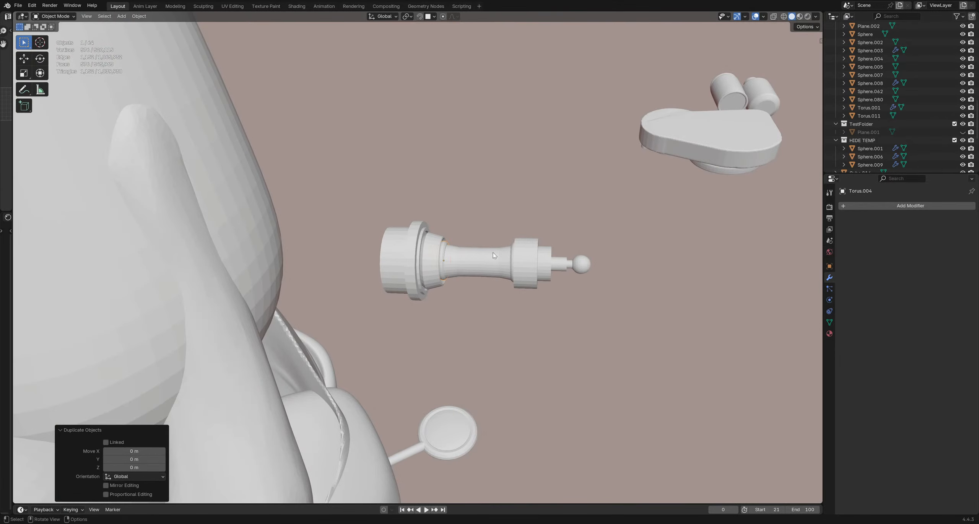
key(g)
key(x)
click(501, 252)
scroll(443, 270, up, 5)
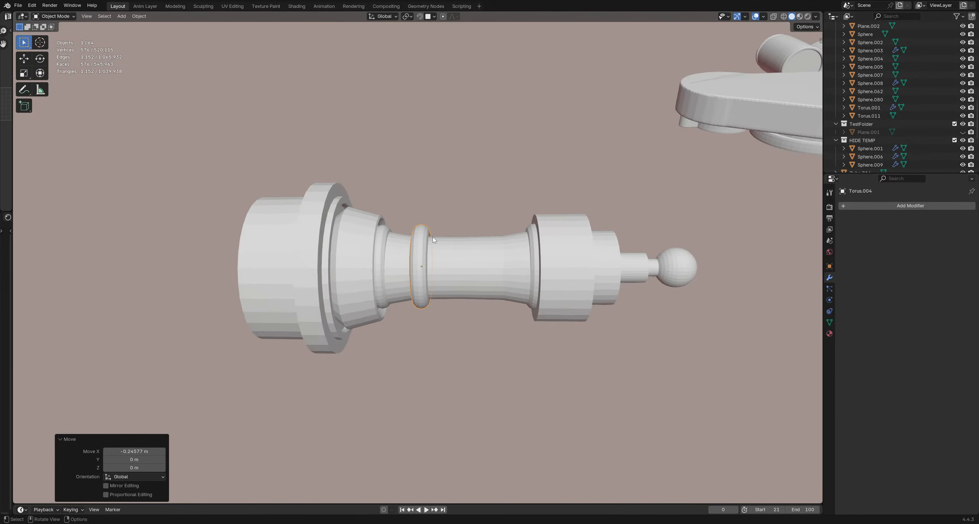
Step: Widen the ring copy to roughly double along X, move it about 0.097 m along X toward the collar and shrink it slightly
key(s)
key(x)
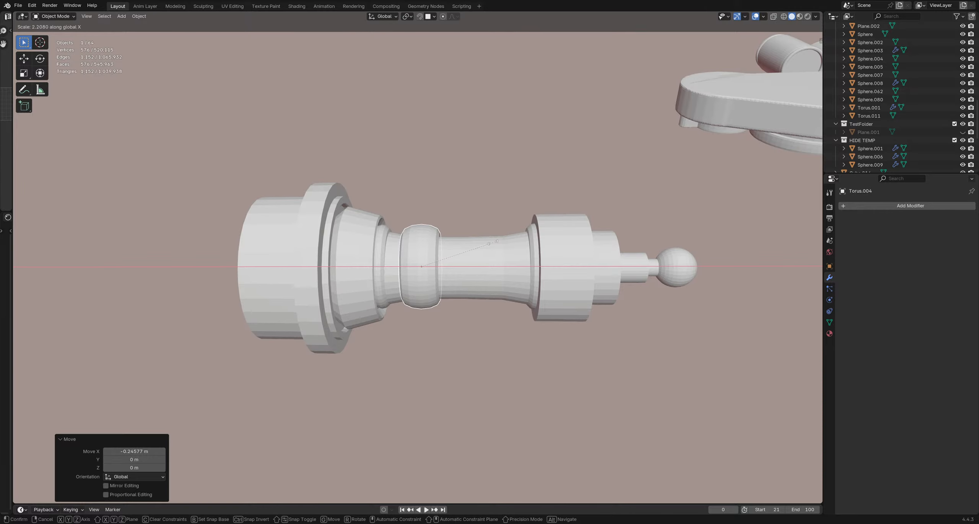
click(493, 243)
key(g)
key(x)
click(445, 252)
key(s)
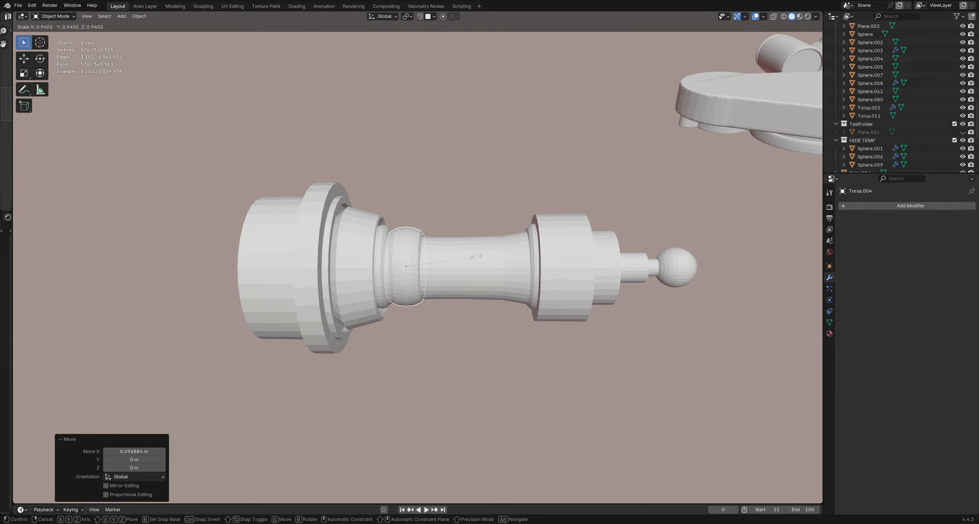
click(478, 255)
Step: Duplicate the widened ring three times along X, each about 0.22 m apart, to cover the waisted cylinder with four rings
middle_drag(478, 255, 429, 277)
key(shift+d)
key(x)
click(461, 285)
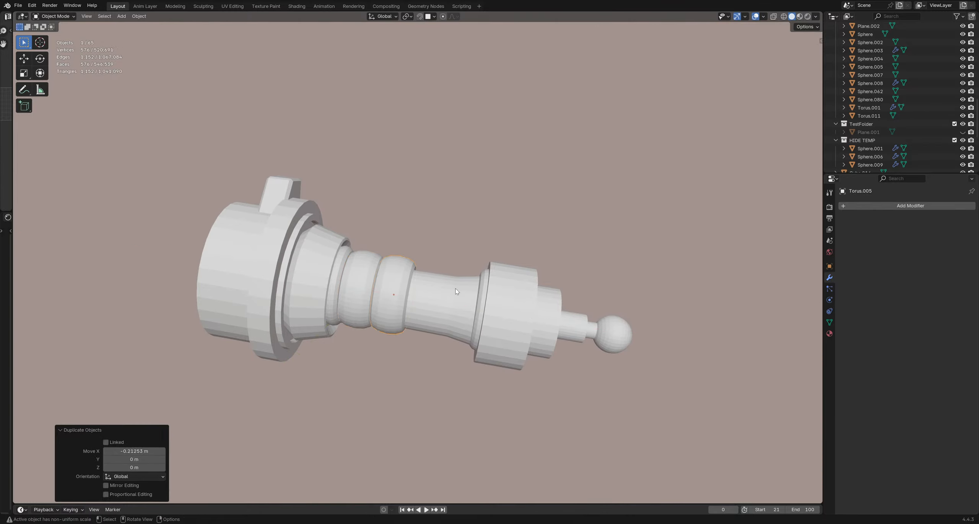
key(shift+d)
key(x)
key(x)
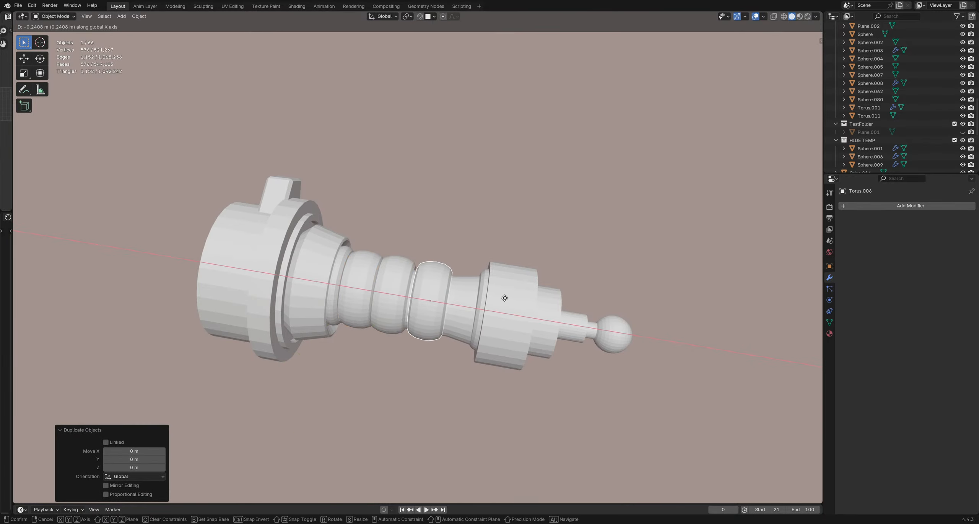
click(503, 298)
key(shift+d)
key(x)
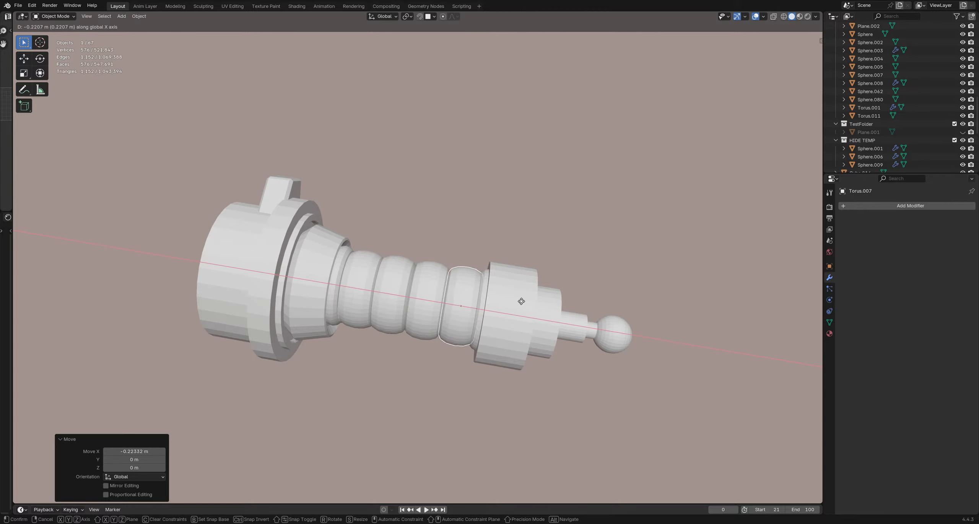
click(469, 298)
middle_drag(469, 298, 434, 270)
scroll(433, 280, down, 3)
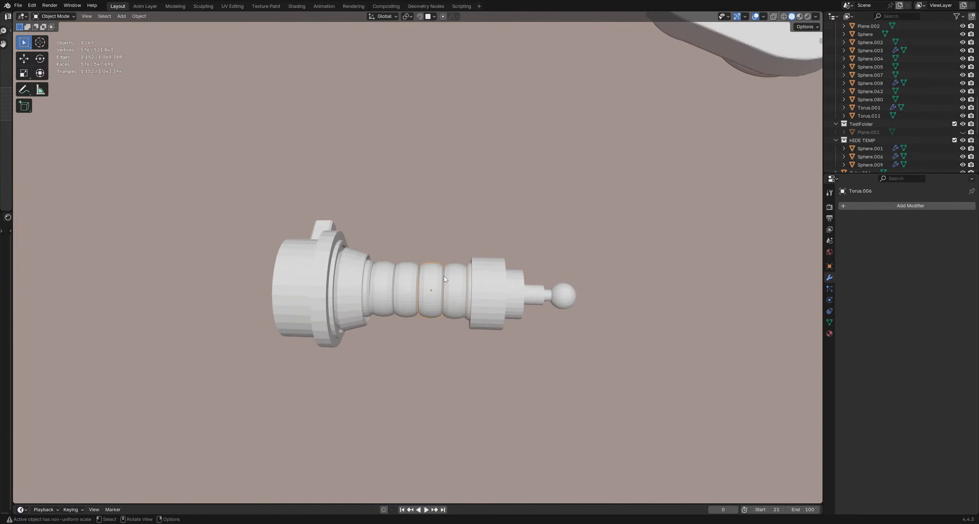
scroll(444, 275, up, 3)
click(443, 276)
key(g)
right_click(471, 296)
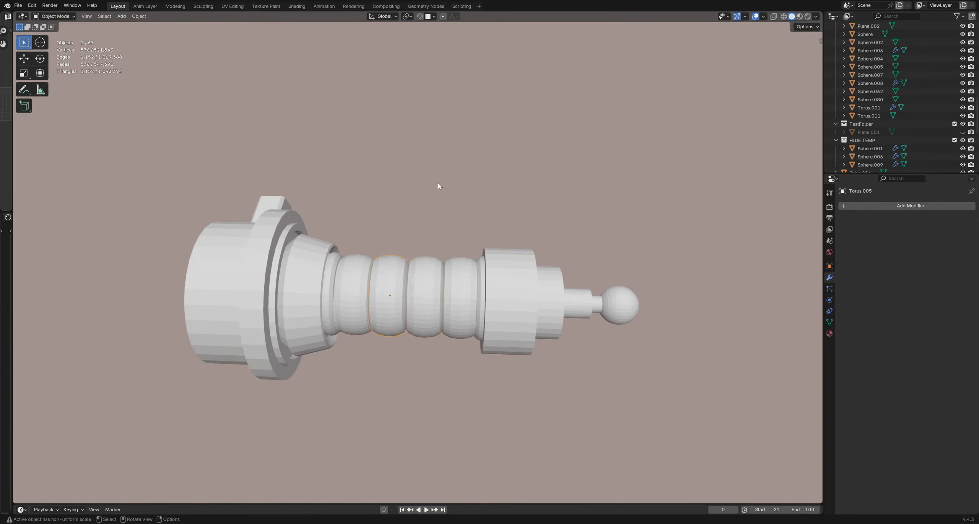
key(g)
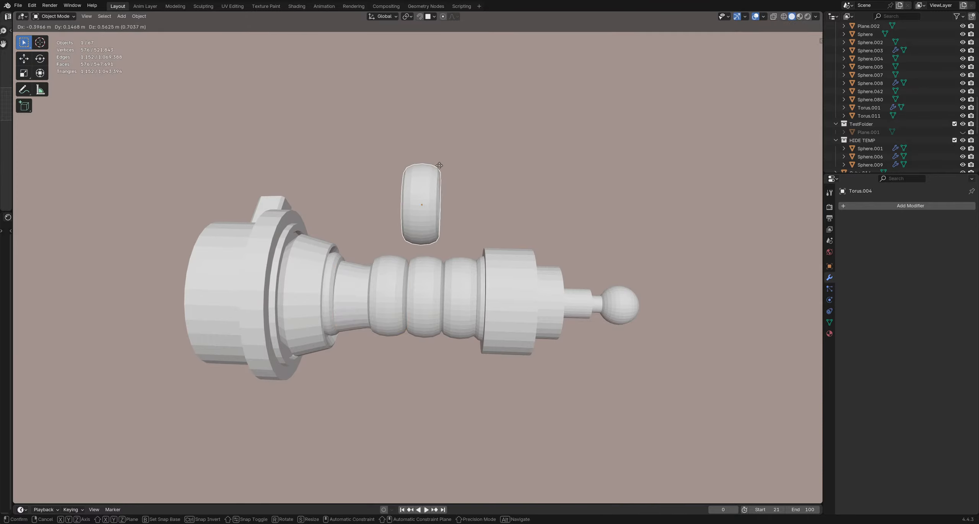
right_click(423, 260)
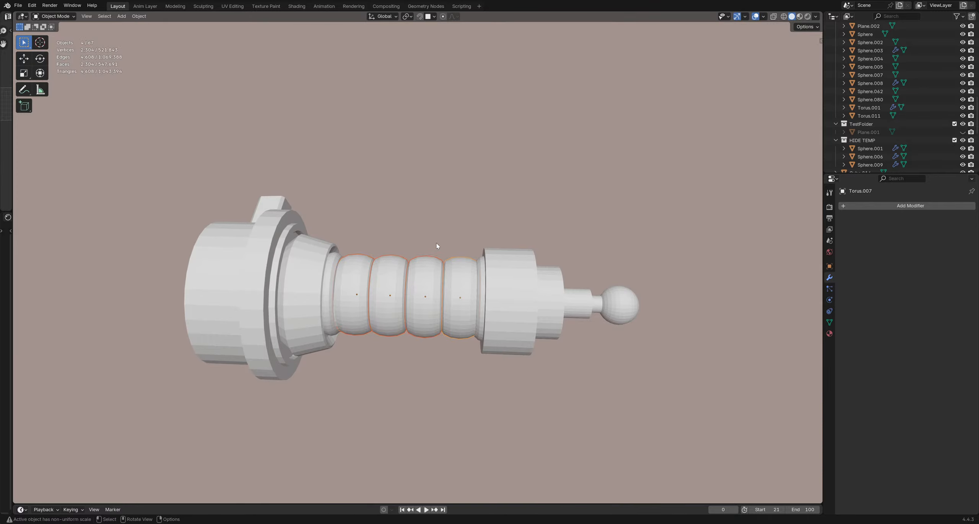
Step: Join the four rings on the waisted cylinder into one object
scroll(440, 247, down, 4)
key(ctrl+j)
scroll(443, 247, up, 4)
middle_drag(444, 247, 452, 281)
Step: Sculpt the joined rings in front view with the Grab brush, pushing the middle rings inward from both sides
key(KP_1)
key(alt+z)
key(ctrl+Tab)
click(498, 217)
key(f)
click(499, 225)
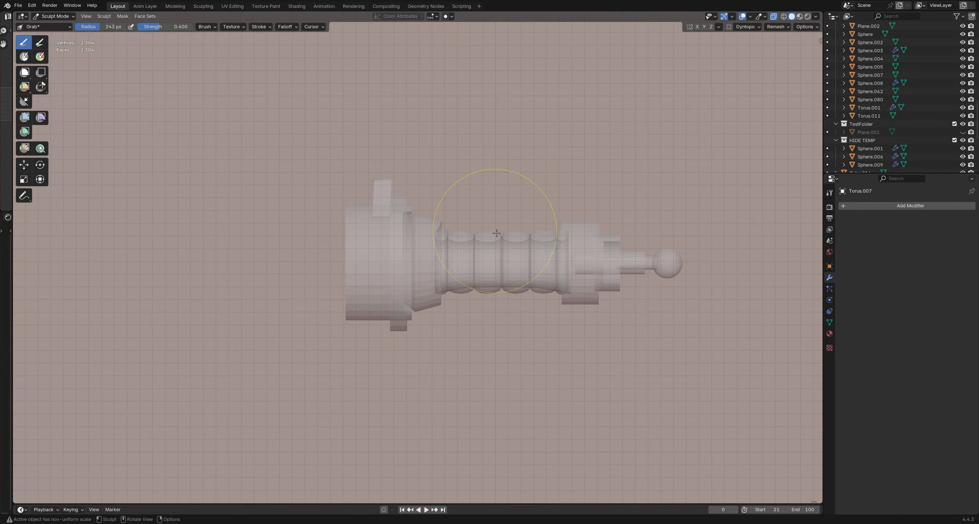
drag(500, 219, 501, 226)
drag(500, 309, 509, 306)
Step: Continue shaping the middle rings from a perpendicular side view with the Grab brush at a 222 px radius
middle_drag(478, 223, 483, 342)
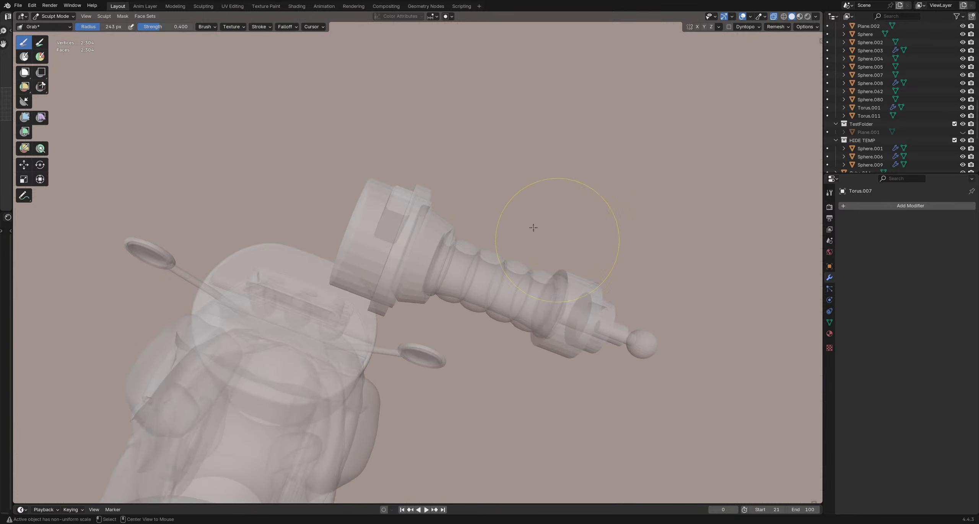
alt+middle_drag(533, 227, 490, 298)
key(f)
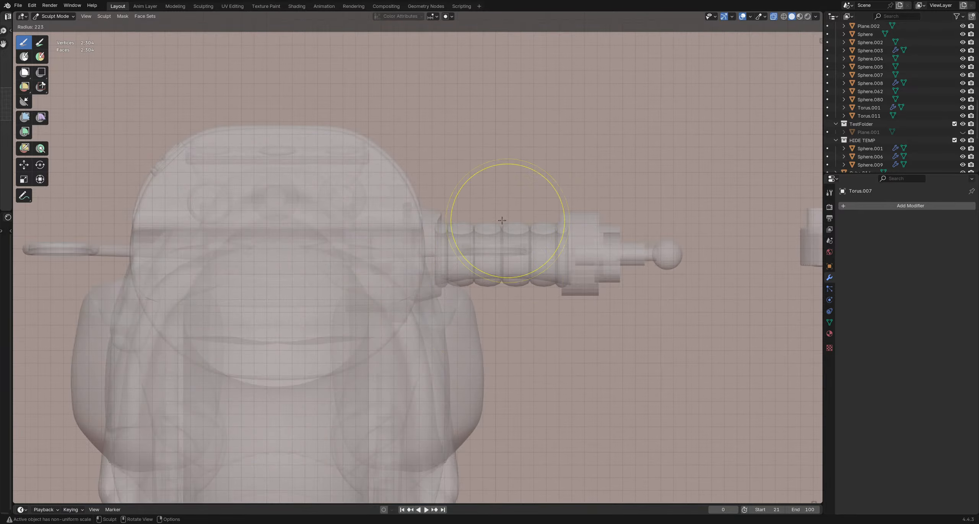
click(502, 220)
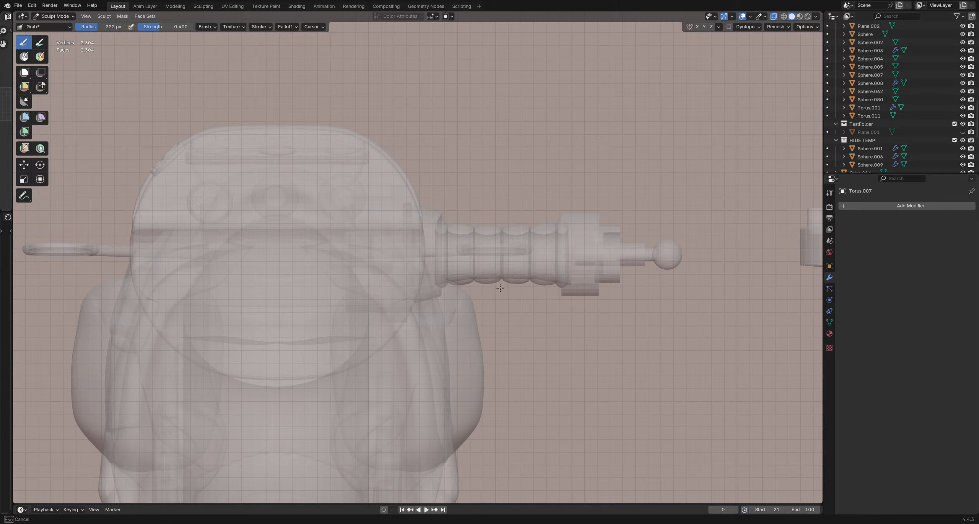
middle_drag(500, 210, 437, 230)
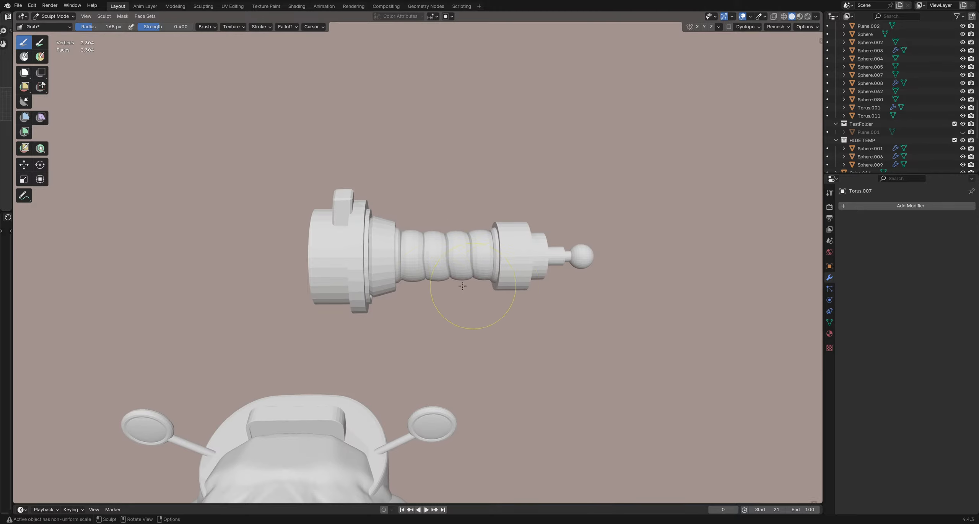
Step: Swell the rings near the end cap with the Inflate/Deflate brush, starting at a 92 px radius
key(f)
click(414, 289)
key(i)
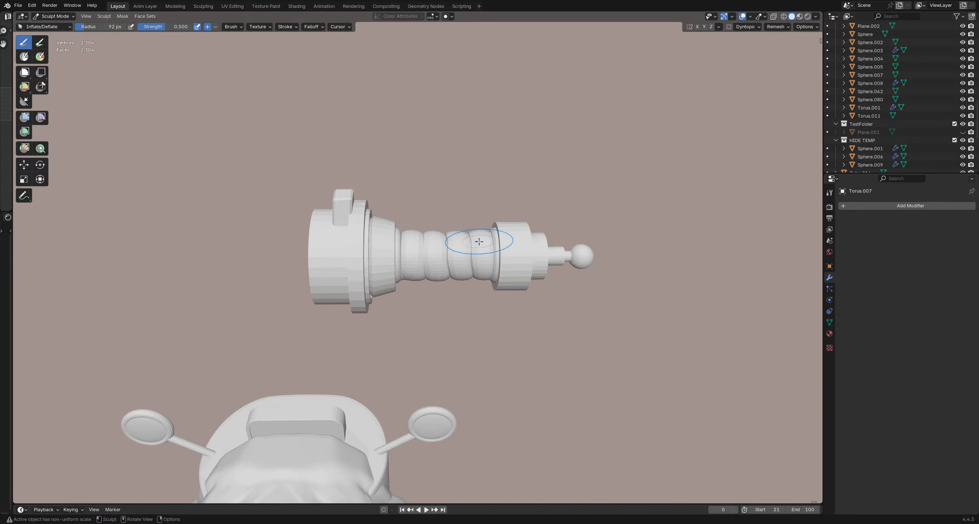
mouse_move(474, 241)
middle_down()
mouse_move(459, 291)
mouse_move(451, 248)
mouse_move(494, 268)
middle_up()
key(f)
click(500, 234)
middle_drag(457, 236, 431, 319)
Step: Adjust the outline of the ringed section with short Grab brush strokes at a 157 px radius
key(g)
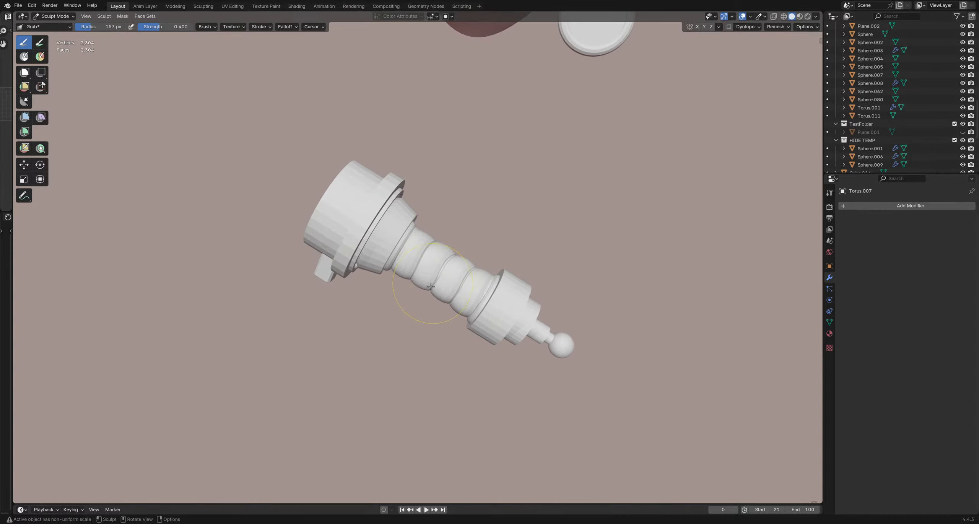
mouse_move(431, 286)
mouse_down()
mouse_move(424, 294)
mouse_move(427, 285)
mouse_up()
drag(452, 235, 504, 256)
drag(501, 260, 504, 257)
Step: Try to pull the ringed section into shape with the Grab brush enlarged to a 228 px radius
mouse_move(502, 264)
middle_down()
mouse_move(531, 216)
mouse_move(509, 276)
mouse_move(474, 298)
mouse_move(388, 273)
mouse_move(382, 192)
mouse_move(473, 271)
mouse_move(430, 242)
middle_up()
key(f)
click(494, 274)
mouse_move(387, 176)
middle_down()
mouse_move(179, 269)
mouse_move(389, 317)
mouse_move(388, 281)
middle_up()
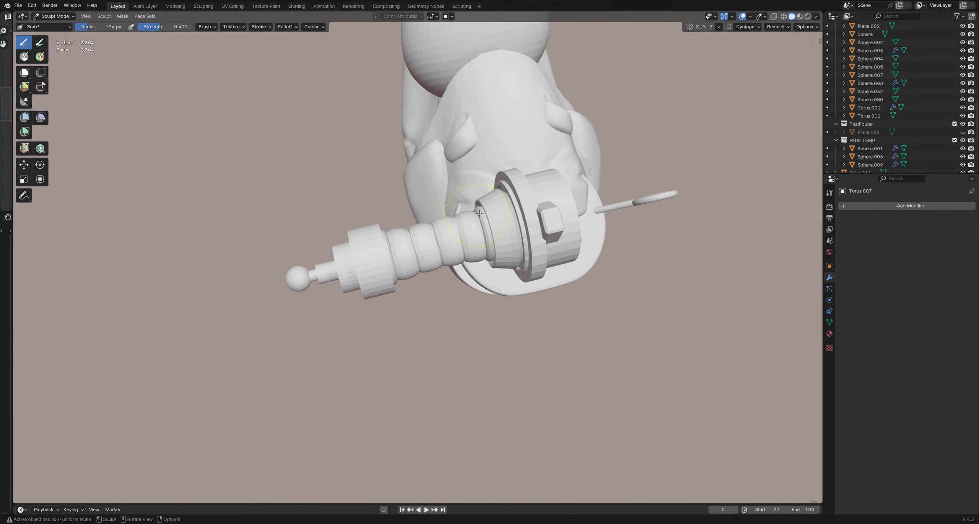
key(f)
click(489, 211)
key(f)
click(438, 196)
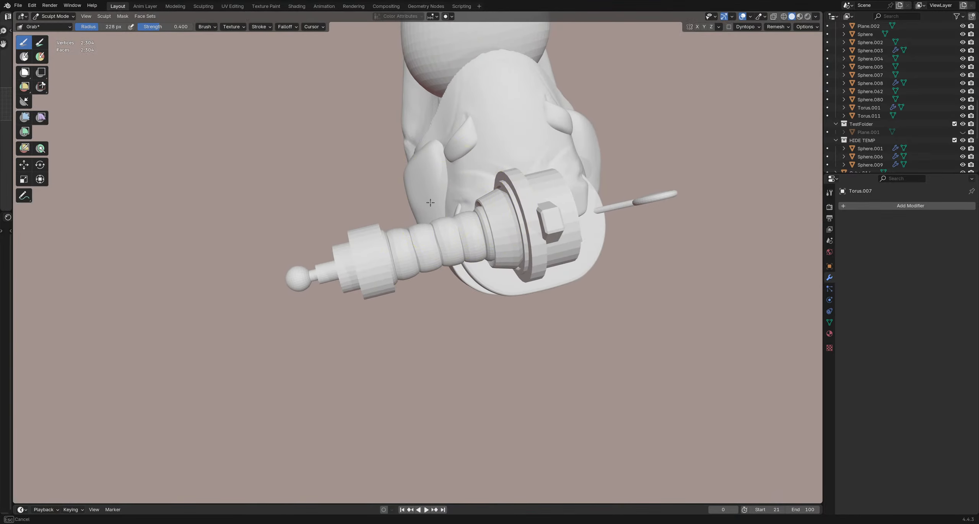
mouse_move(435, 230)
mouse_down()
mouse_move(448, 264)
mouse_move(433, 243)
mouse_up()
key(ctrl+z)
Step: Return to Object Mode and delete the flange disc around the large base cylinder
scroll(453, 265, down, 4)
mouse_move(460, 270)
middle_down()
mouse_move(557, 306)
mouse_move(502, 263)
mouse_move(416, 252)
mouse_move(375, 275)
mouse_move(451, 306)
mouse_move(404, 241)
mouse_move(426, 306)
mouse_move(387, 246)
mouse_move(478, 279)
mouse_move(405, 360)
mouse_move(428, 306)
mouse_move(384, 245)
mouse_move(507, 304)
mouse_move(358, 293)
mouse_move(389, 208)
mouse_move(487, 252)
middle_up()
key(ctrl+Tab)
scroll(570, 346, up, 5)
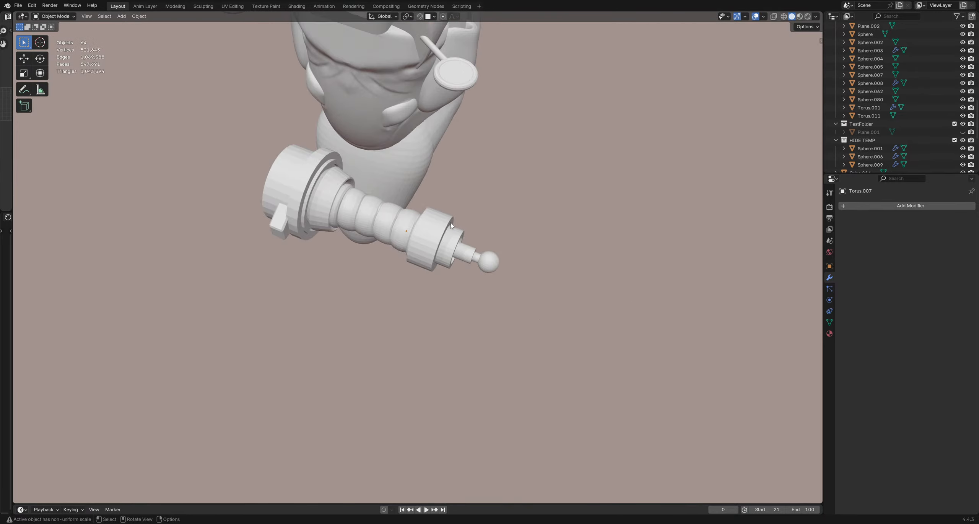
mouse_move(435, 221)
middle_down()
mouse_move(379, 226)
mouse_move(429, 222)
middle_up()
click(390, 239)
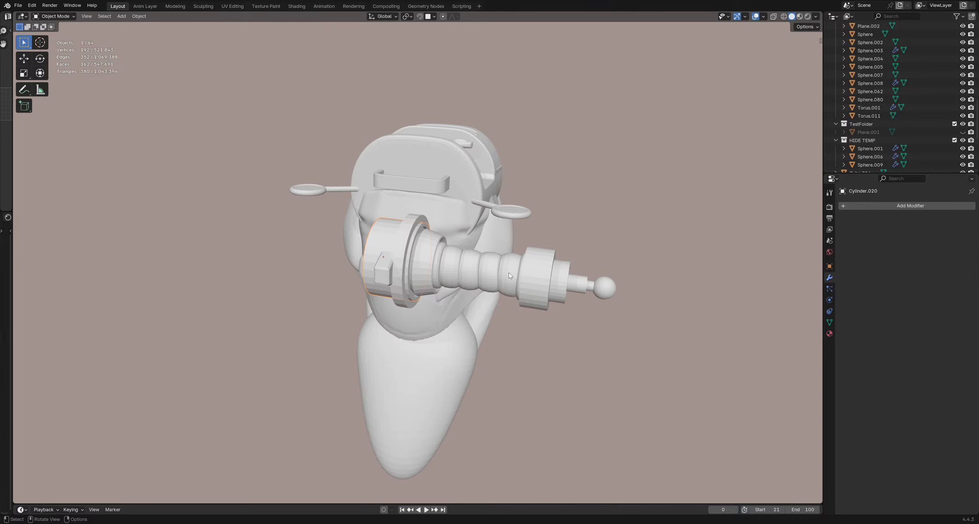
middle_drag(509, 275, 406, 267)
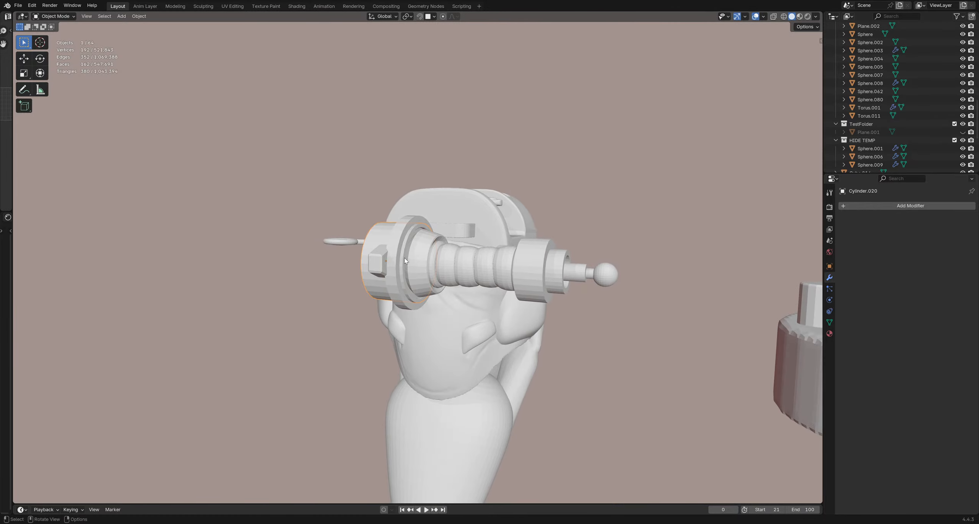
key(x)
click(395, 233)
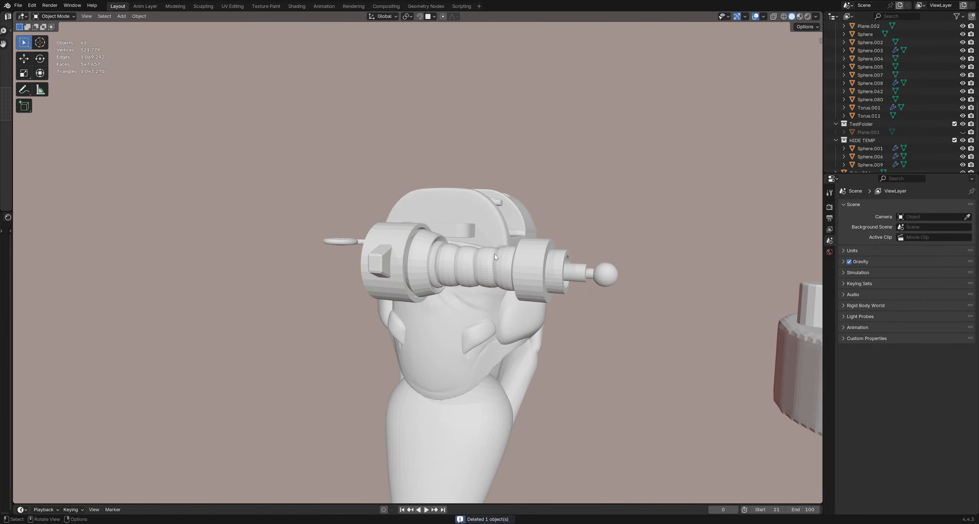
Step: Save the file and fatten the selected outer faces of the large base cylinder by about 0.103 m
click(405, 242)
middle_drag(433, 253, 421, 215)
key(ctrl+s)
middle_drag(395, 260, 468, 283)
key(Tab)
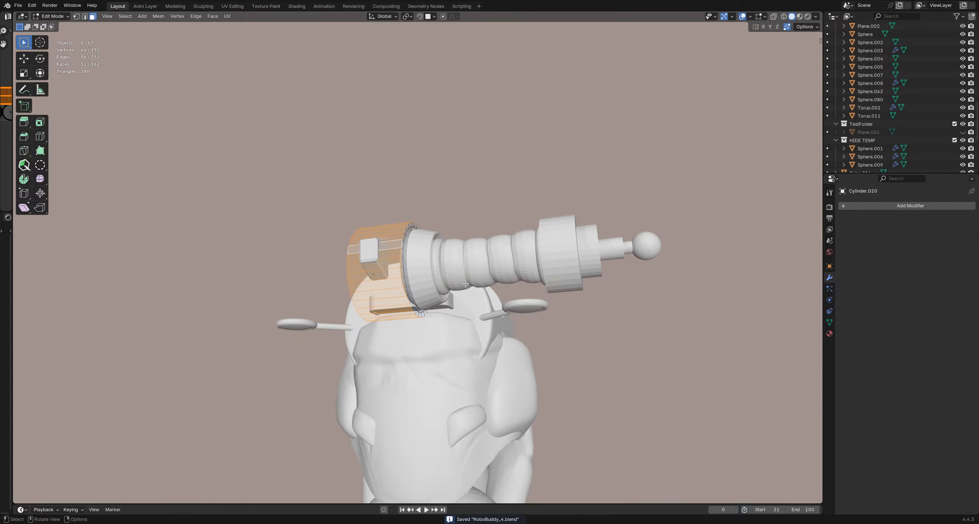
key(alt+s)
click(481, 278)
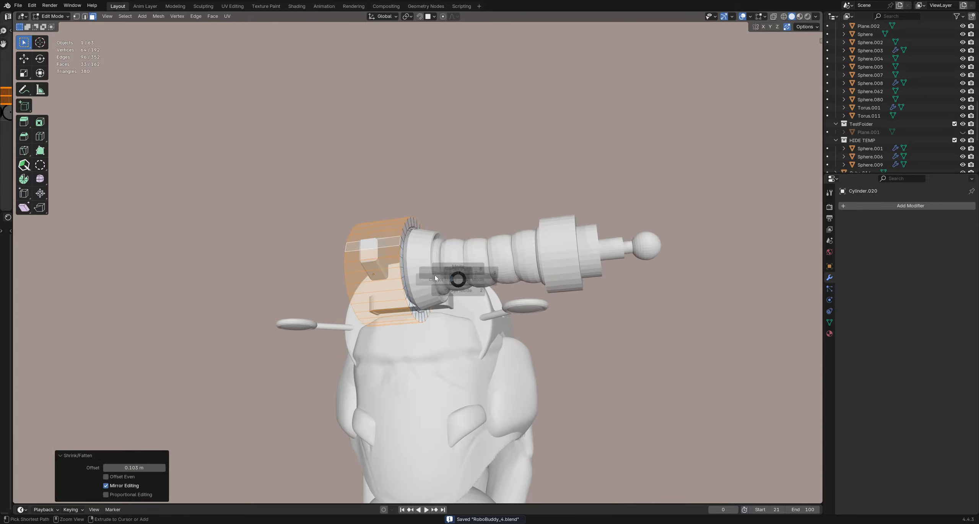
key(Tab)
Step: Examine the fattened base cylinder and its flat end face from several sides
middle_drag(437, 193, 409, 341)
scroll(408, 279, up, 2)
key(Tab)
middle_drag(402, 276, 451, 248)
key(2)
middle_drag(275, 204, 367, 241)
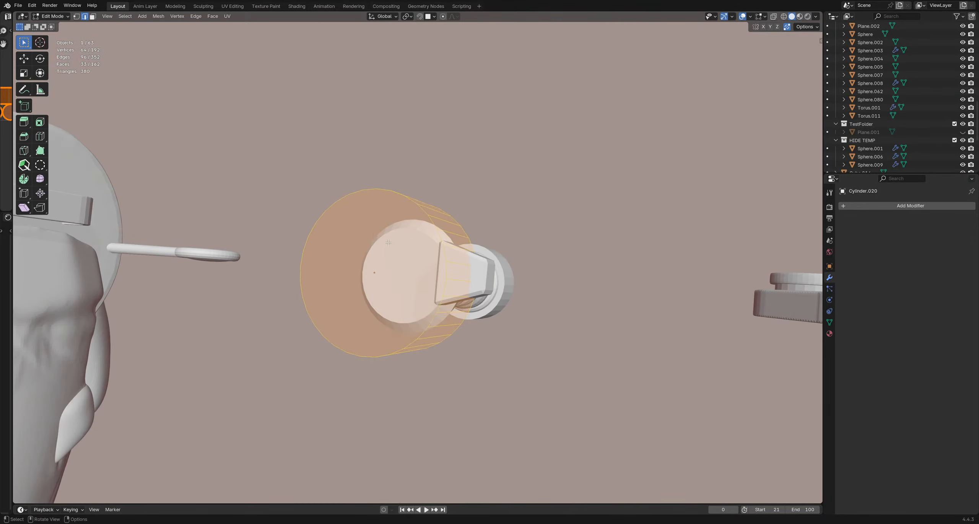
key(3)
click(372, 244)
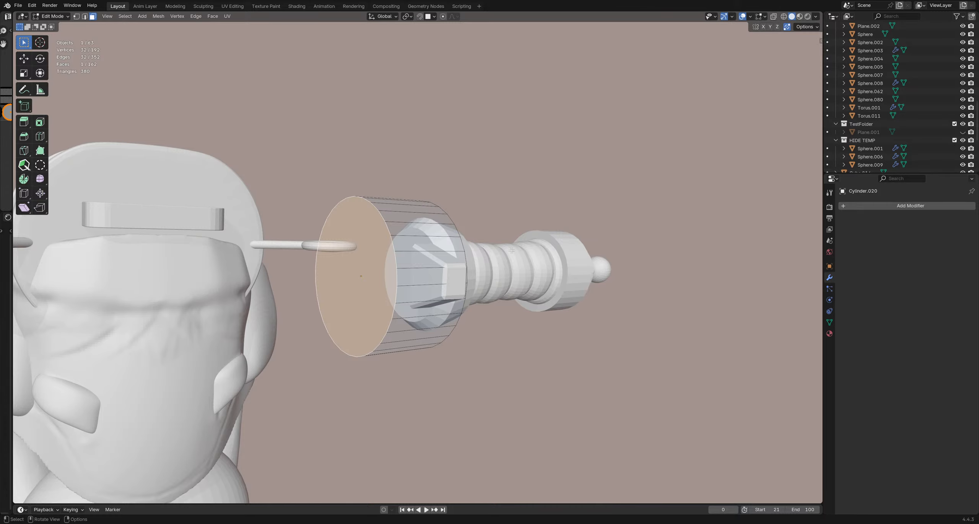
key(Tab)
click(503, 207)
key(alt+z)
scroll(507, 236, down, 4)
key(alt+z)
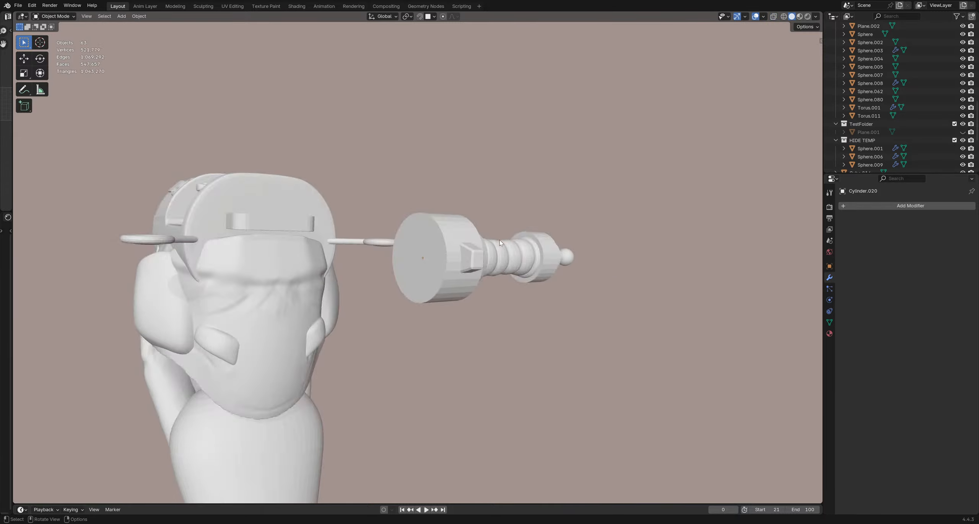
Step: Duplicate the end cap about 1.95 m along X onto the base cylinder's outer end, then shift the copy about -0.05 m along X
middle_drag(499, 241, 395, 264)
middle_drag(484, 295, 605, 244)
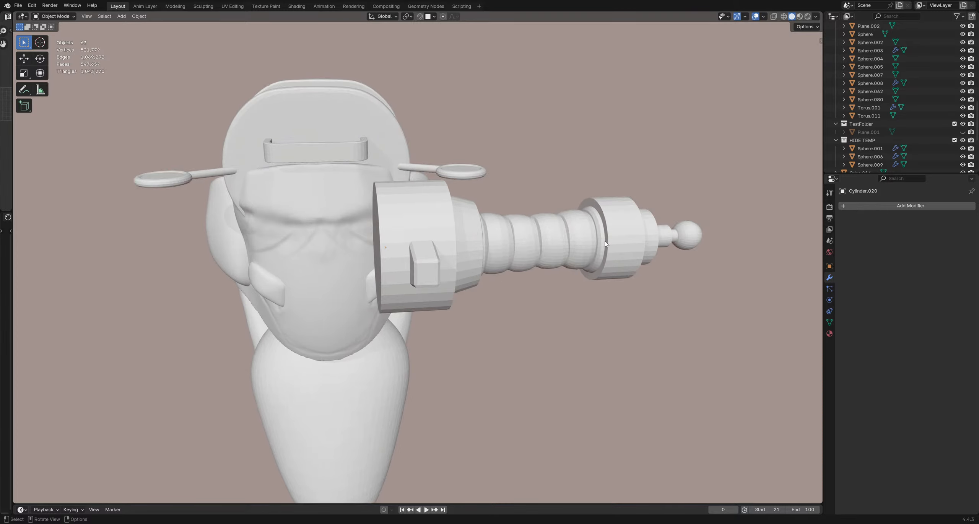
click(614, 246)
key(shift+d)
key(x)
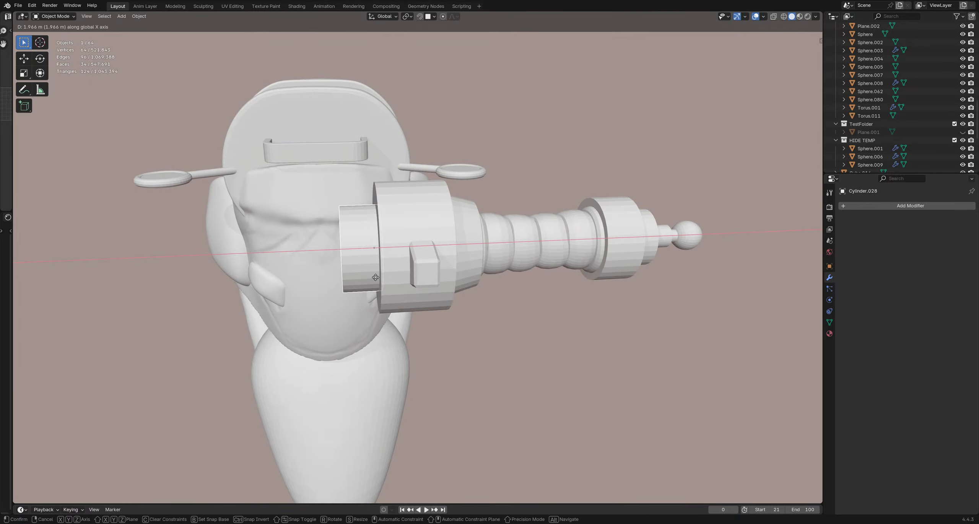
click(377, 276)
middle_drag(377, 277, 481, 281)
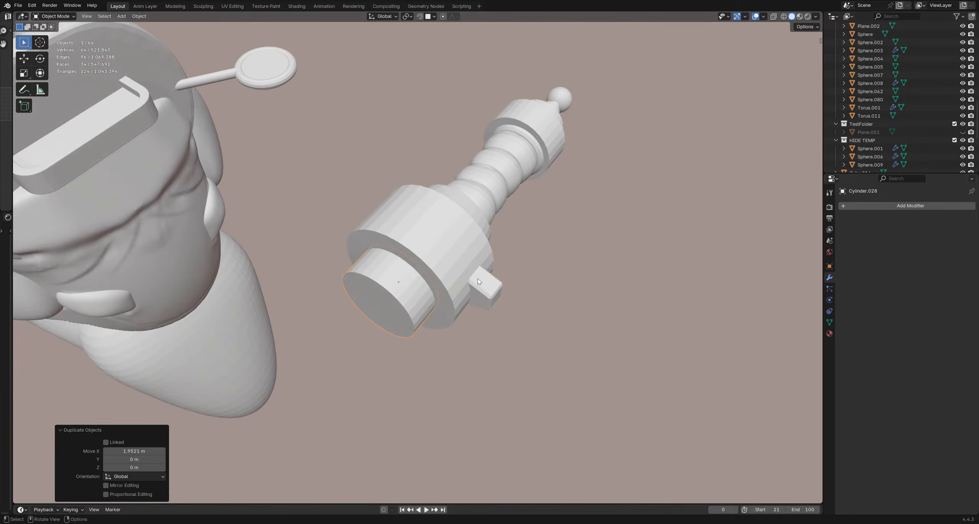
key(g)
key(x)
click(484, 270)
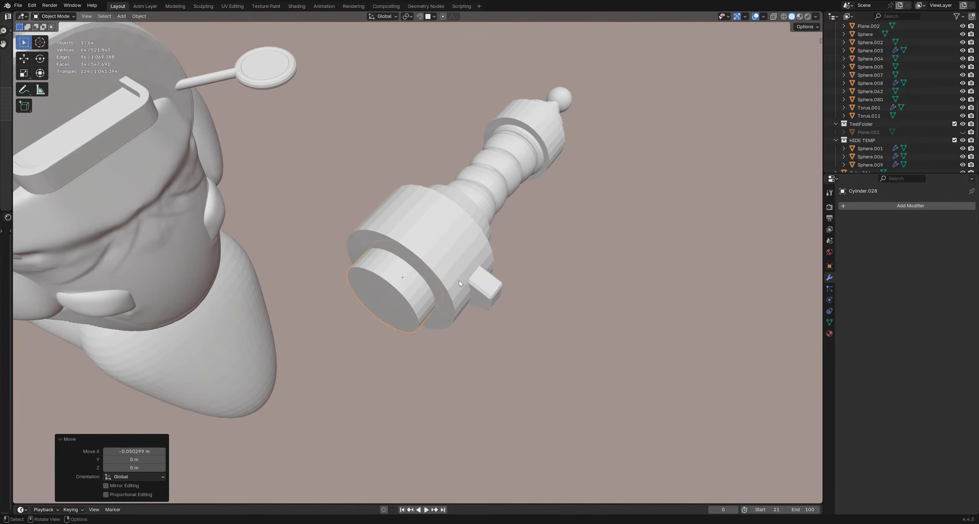
Step: Delete the smaller step cylinder between the end cap and the pins
click(445, 263)
middle_drag(459, 333, 513, 290)
click(405, 261)
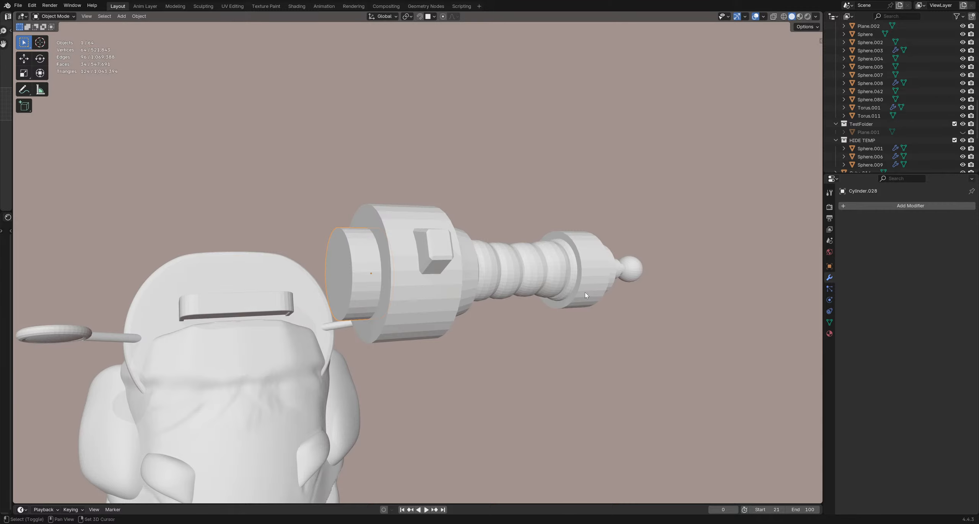
shift+middle_drag(585, 293, 576, 293)
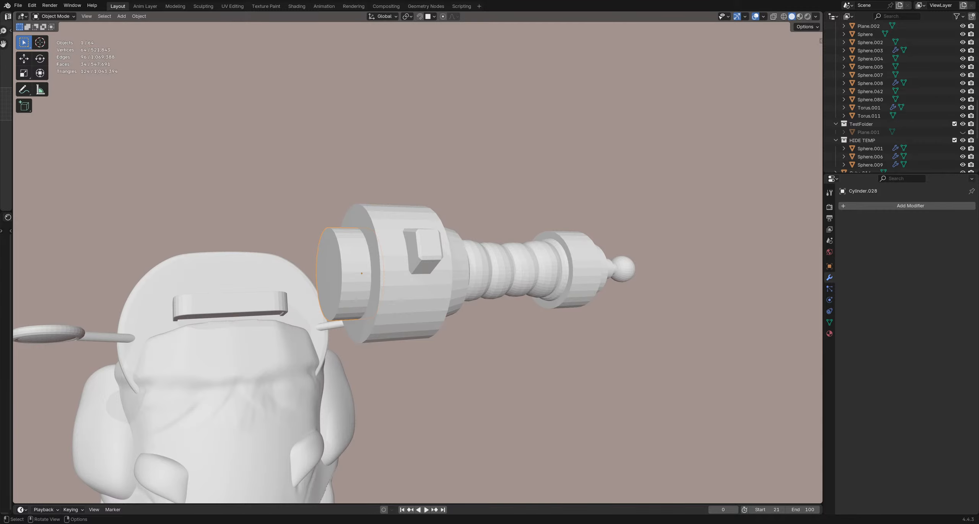
middle_drag(582, 298, 488, 309)
key(Delete)
click(448, 289)
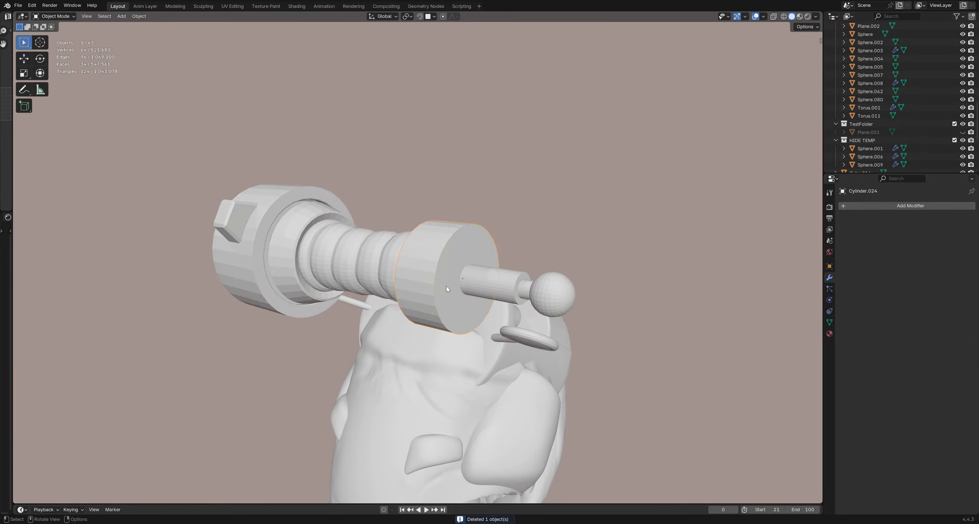
Step: Delete the two pins and the ball at the tip of the part together
key(x)
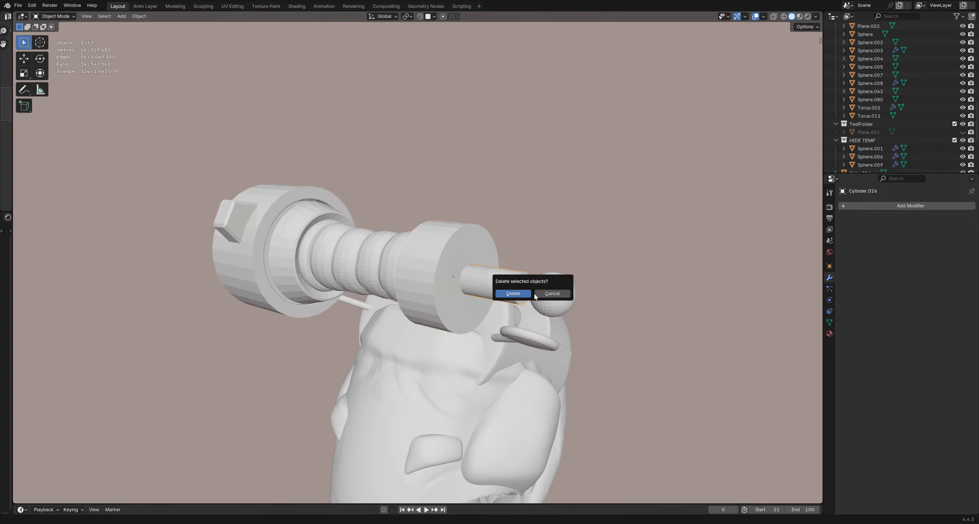
click(547, 292)
scroll(546, 293, down, 7)
middle_drag(524, 298, 514, 274)
scroll(538, 298, up, 6)
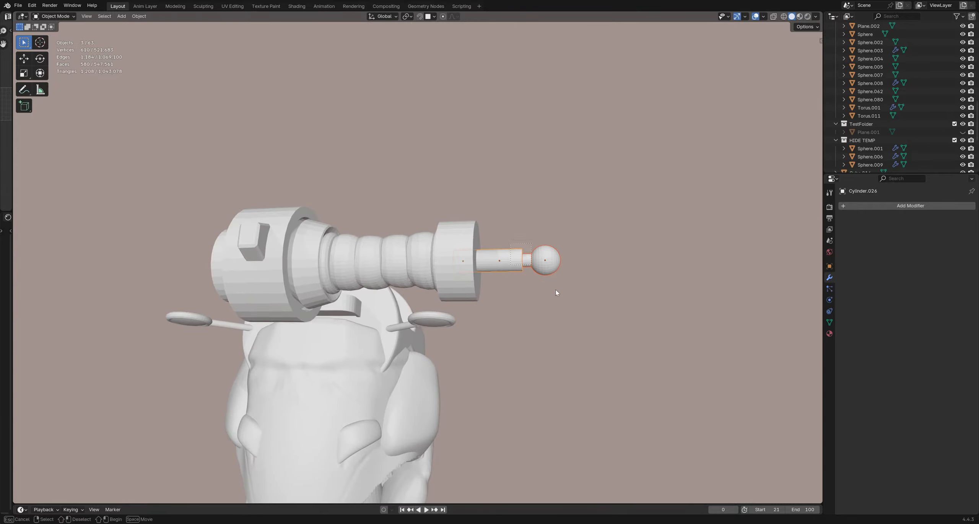
drag(621, 335, 620, 334)
key(x)
click(572, 304)
Step: Inset the end cap's outer face by about 0.24 m and extrude the inset face inward
click(476, 270)
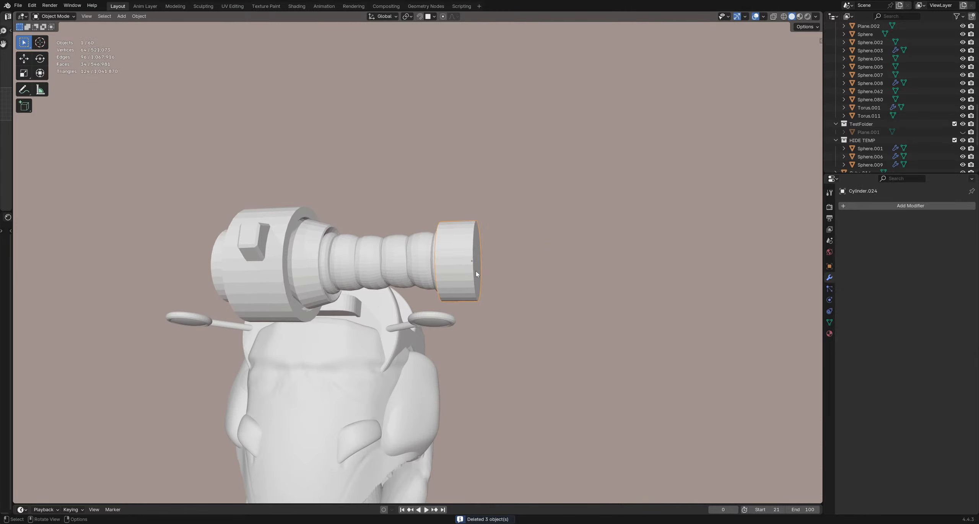
middle_drag(475, 271, 439, 282)
key(Tab)
scroll(485, 275, up, 2)
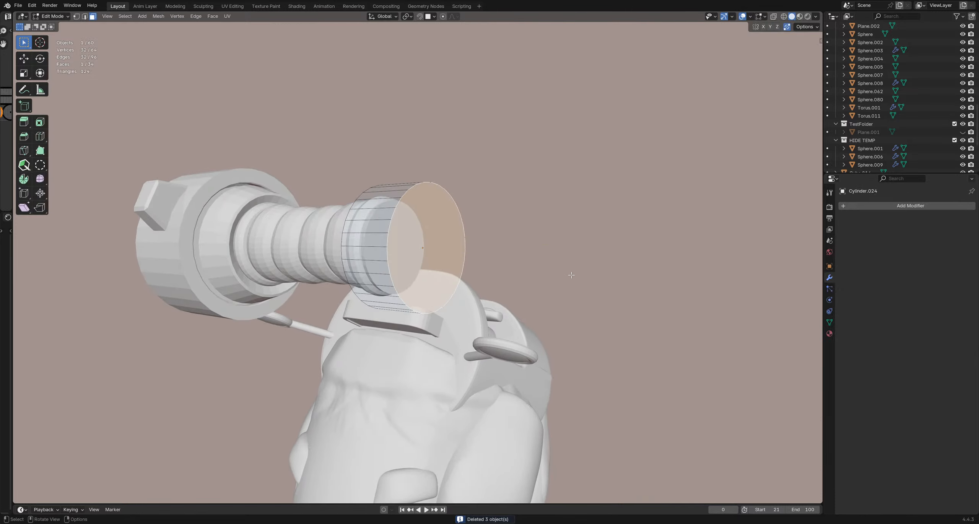
key(i)
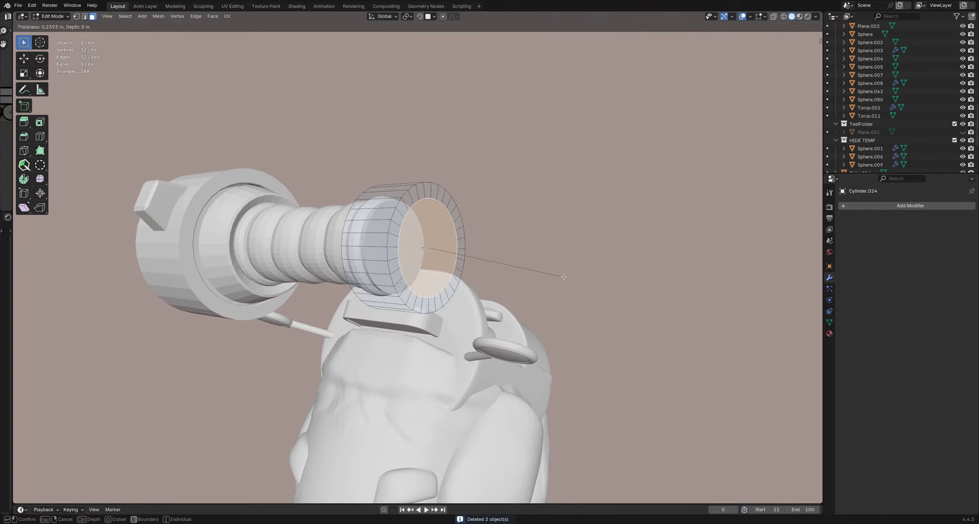
click(563, 276)
middle_drag(563, 277, 498, 275)
key(e)
click(527, 287)
Step: Move the hollowed end cap about -0.418 m along X, away from the rings
key(Tab)
key(g)
key(x)
click(582, 286)
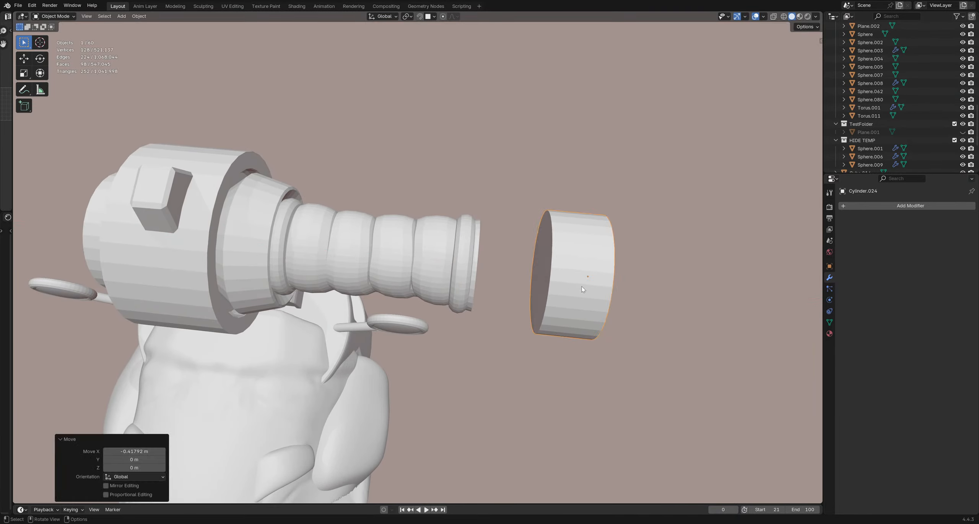
Step: Duplicate the hollowed end cap along X toward the ringed section
key(shift+d)
key(x)
click(502, 278)
Step: Duplicate the copied cap's selected flat face about 0.2 m along X and separate it as its own object
key(Tab)
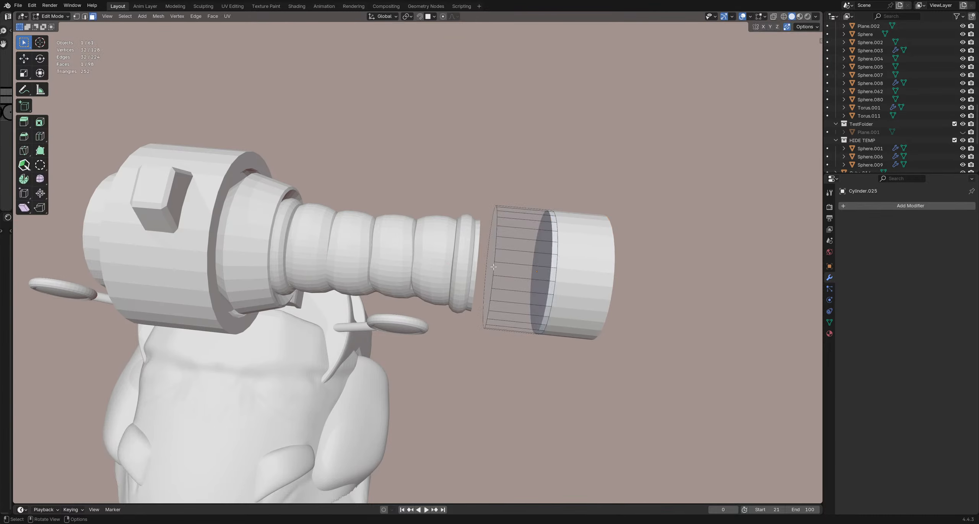
middle_drag(508, 268, 503, 269)
key(shift+d)
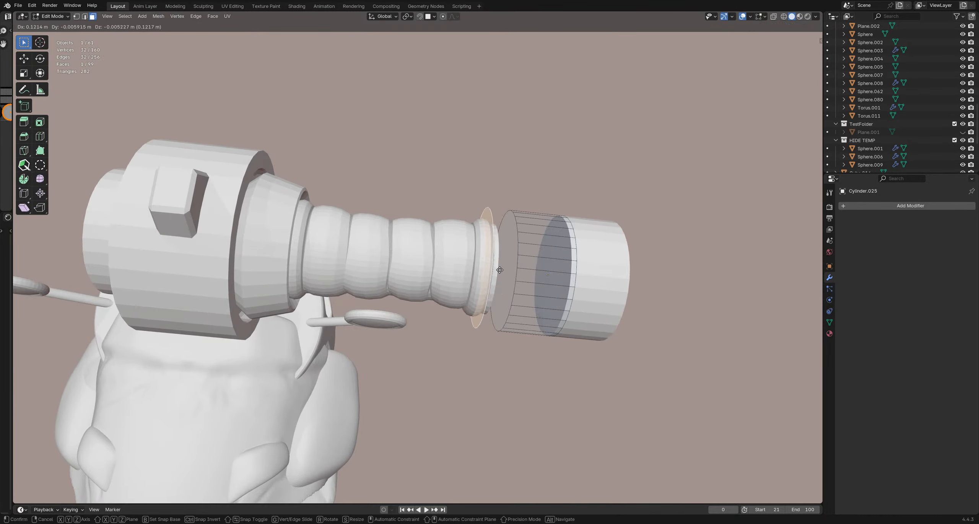
key(x)
click(488, 271)
key(p)
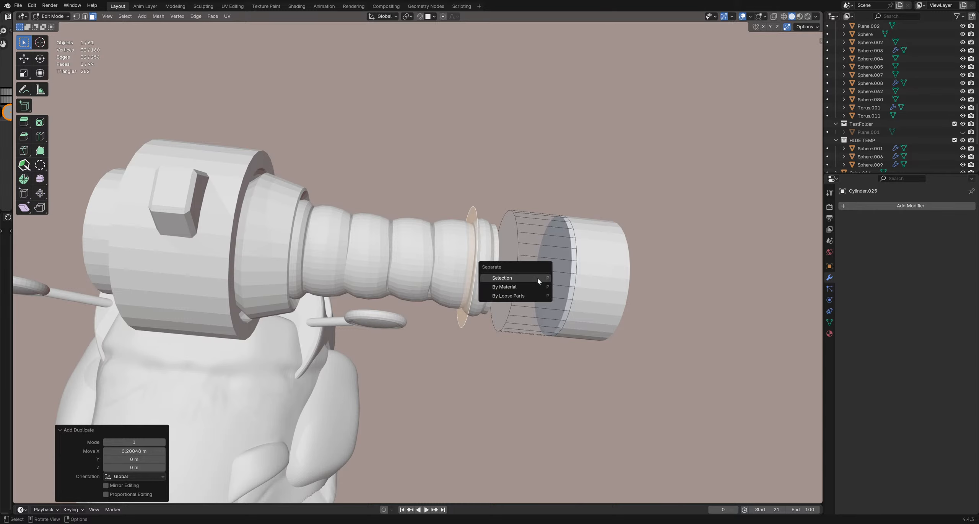
click(538, 279)
Step: Delete the rest of the duplicated cap, keeping only the separated disc
key(Tab)
key(x)
click(528, 272)
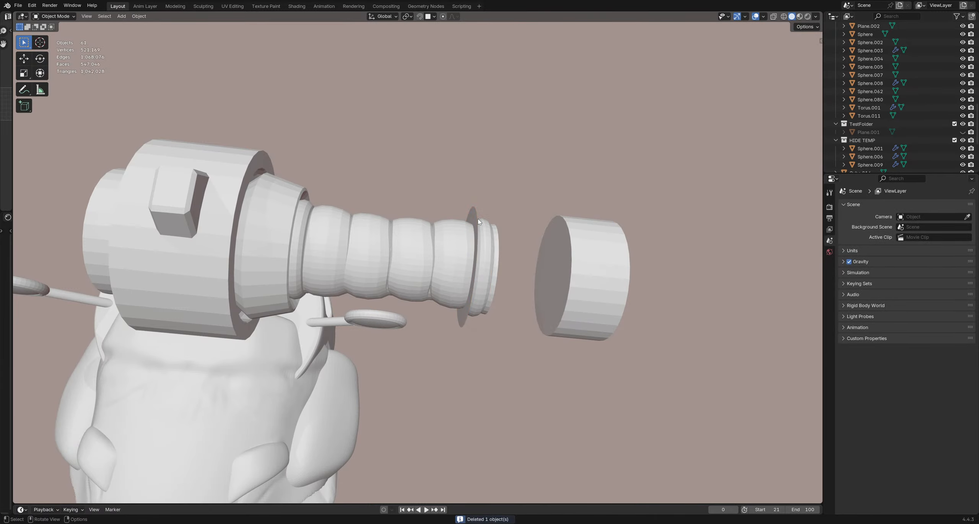
Step: Move the separated disc along X toward the end cap, placing it just beyond the ringed section
click(477, 219)
middle_drag(477, 219, 480, 248)
key(g)
key(x)
click(527, 256)
Step: Extrude the whole disc into a short cylinder and slightly adjust the scale of its outer face
key(Tab)
key(a)
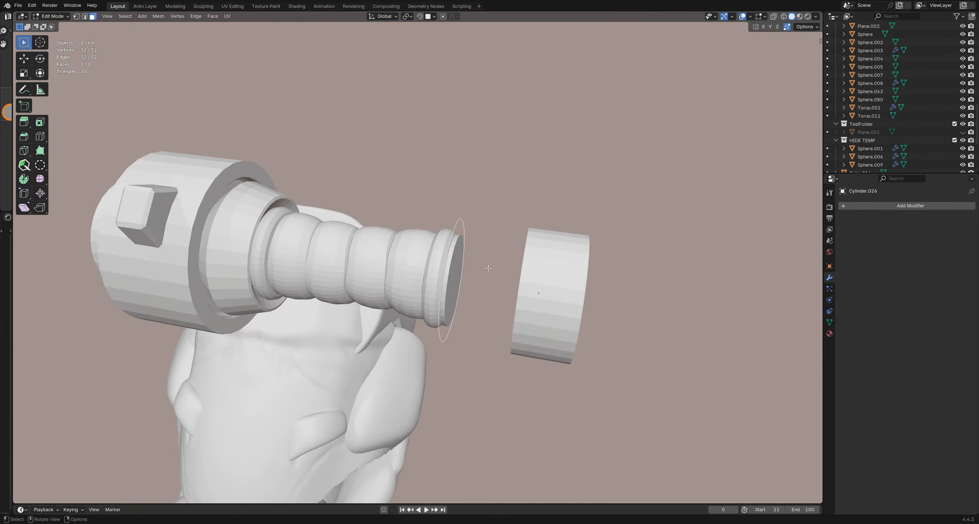
key(e)
click(507, 274)
key(Tab)
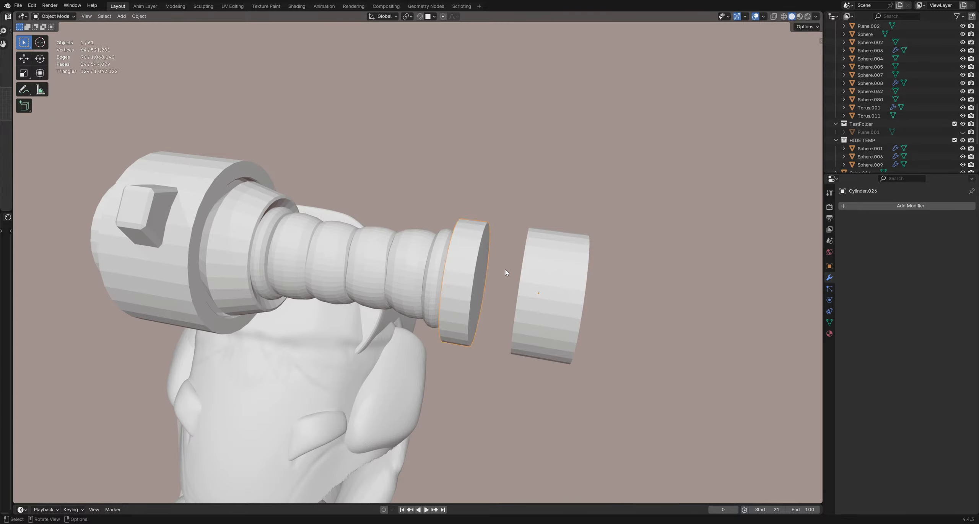
middle_drag(506, 273, 501, 270)
key(Tab)
key(s)
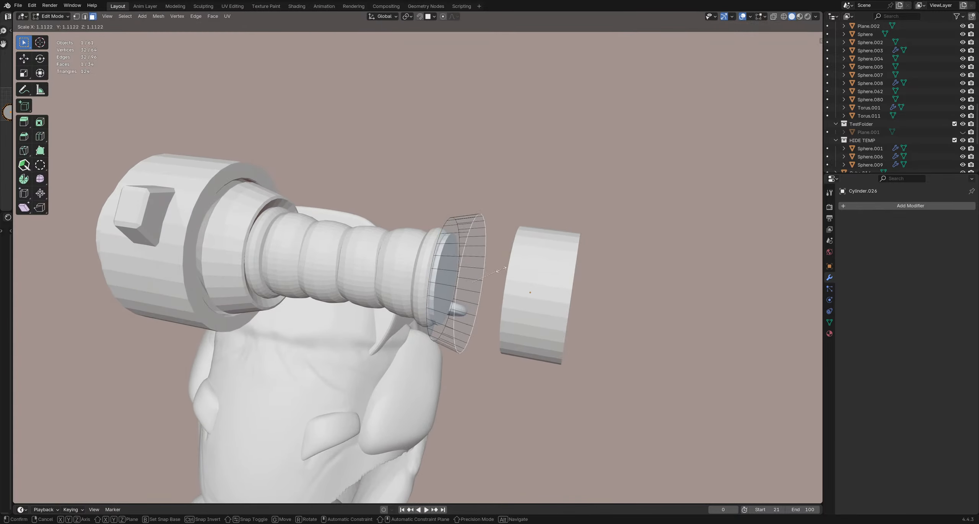
click(502, 268)
key(Tab)
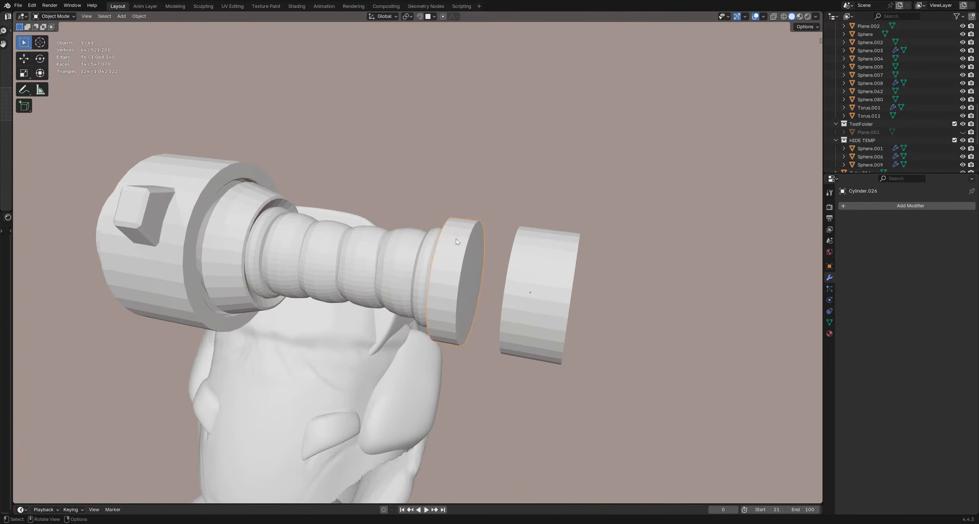
middle_drag(469, 314, 496, 279)
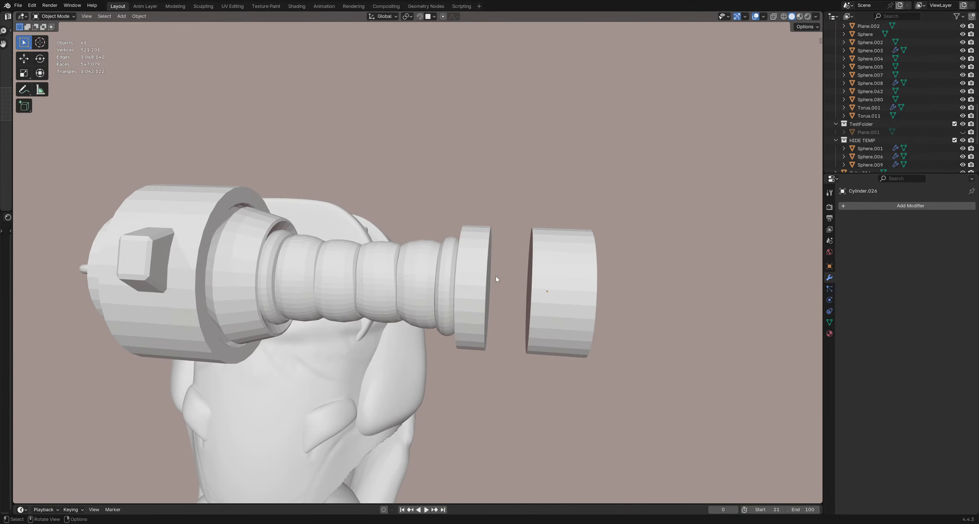
Step: Apply all transforms to the short cylinder and set its origin to its geometry
click(481, 270)
middle_drag(480, 271, 555, 270)
key(q)
click(550, 267)
key(q)
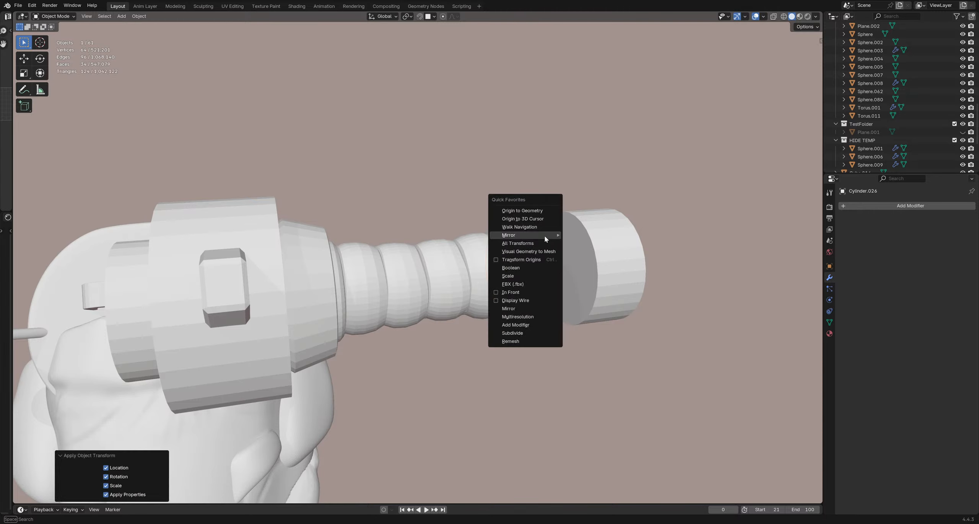
click(527, 234)
Step: Scale the short cylinder down slightly and shift it along X against the last small ring
middle_drag(528, 234, 589, 270)
key(s)
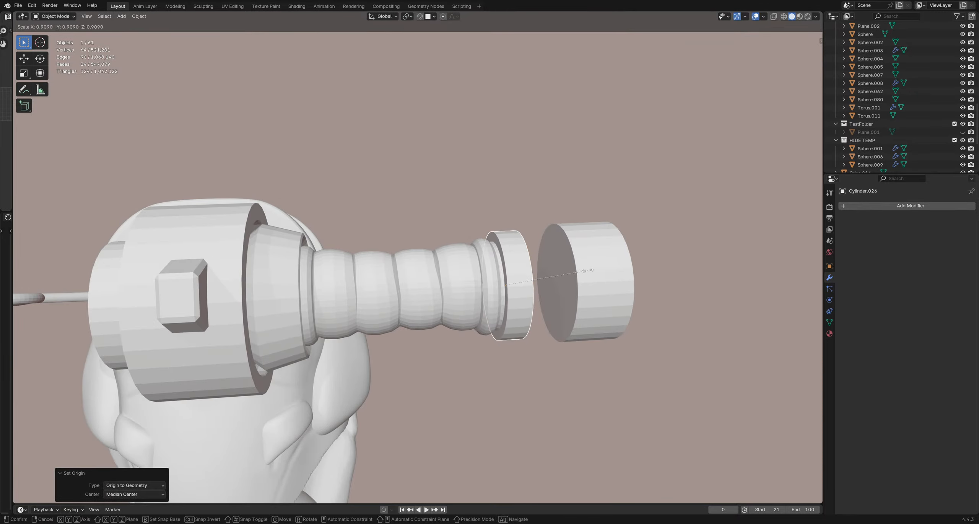
click(586, 269)
middle_drag(586, 269, 497, 283)
key(g)
key(x)
click(497, 284)
middle_drag(463, 257, 509, 263)
Step: Move the hollow end cap about 0.256 m along X so that it meets the short cylinder
click(512, 280)
key(g)
key(x)
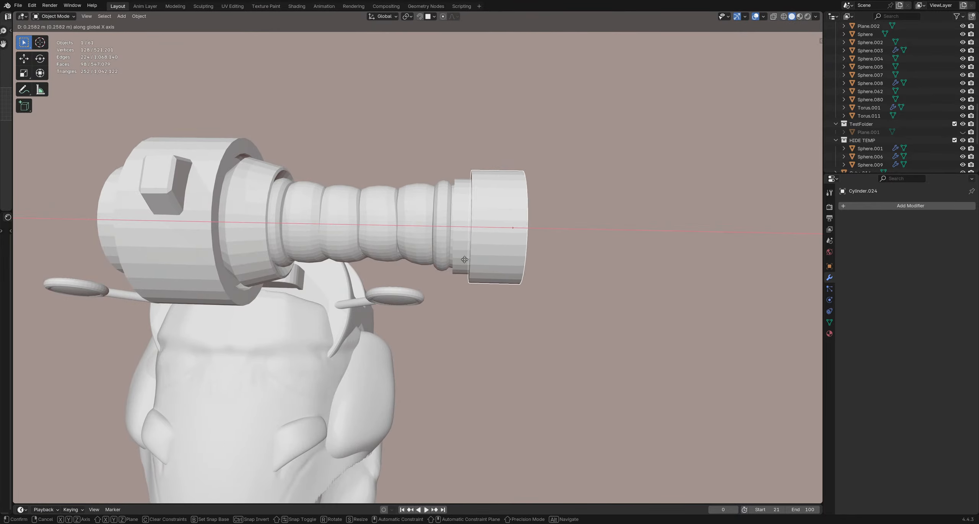
click(465, 260)
click(579, 293)
middle_drag(579, 293, 516, 227)
Step: Bevel the hollow end cap's rim edge on the side facing the rings
click(497, 280)
scroll(460, 270, up, 1)
key(Tab)
key(Tab)
scroll(508, 223, down, 6)
middle_drag(542, 317, 506, 254)
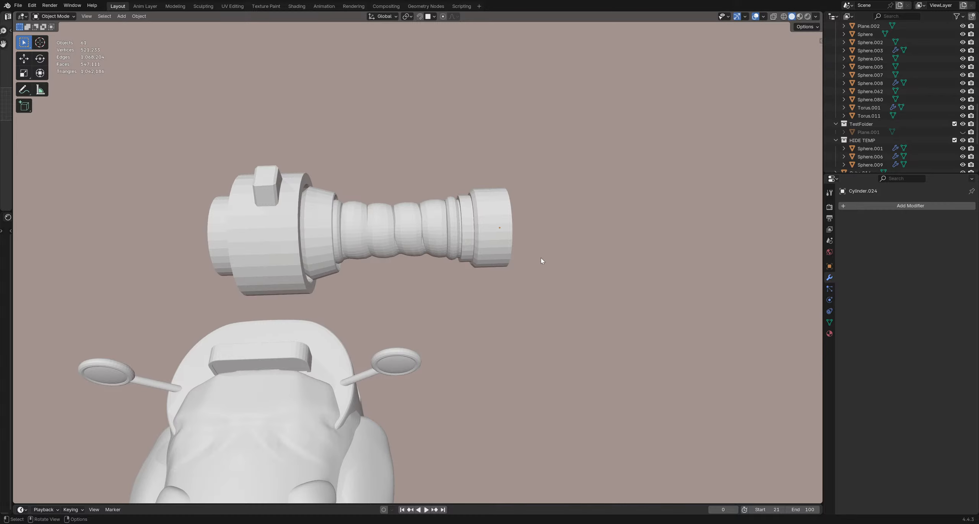
middle_drag(431, 210, 443, 204)
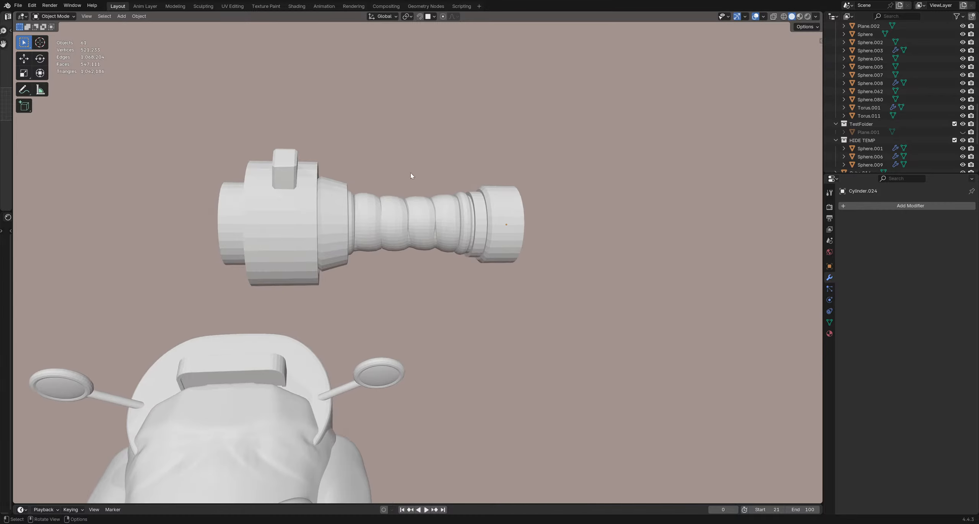
Step: Add a UV sphere, move it near the ringed part and scale it down
middle_drag(411, 176, 456, 209)
key(shift+a)
mouse_move(457, 212)
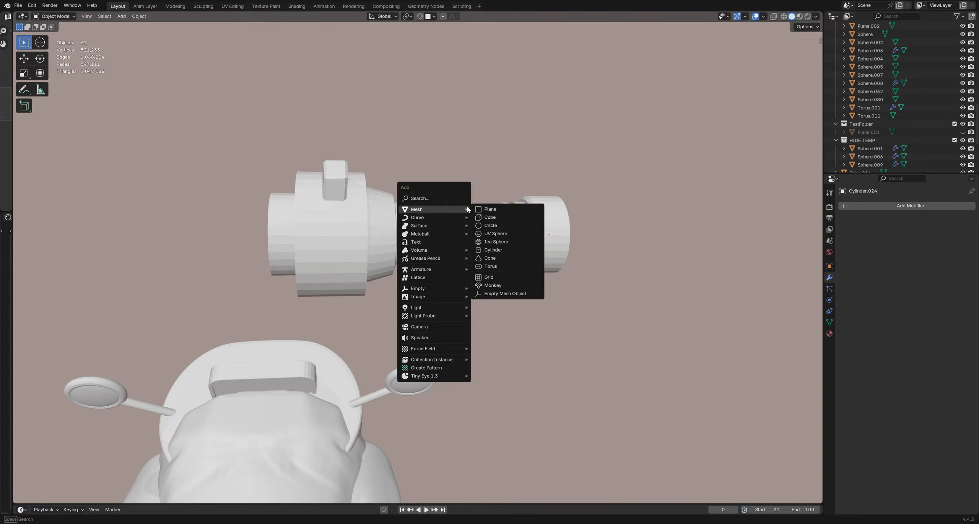
click(496, 233)
scroll(486, 244, down, 3)
key(g)
click(605, 167)
key(g)
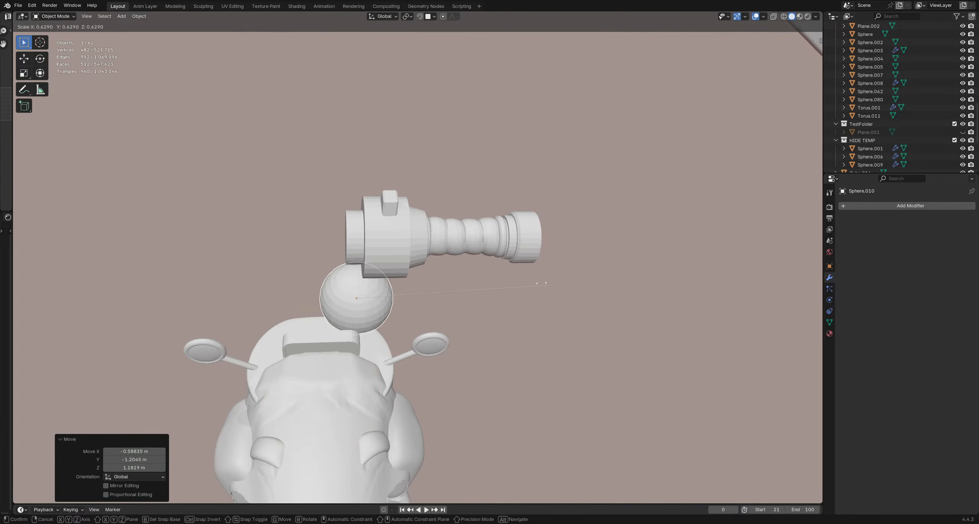
click(613, 202)
Step: Move the new sphere beside the ringed part and scale it by 0.197
key(KP_Decimal)
scroll(484, 287, down, 8)
middle_drag(483, 287, 545, 267)
key(g)
click(749, 273)
key(s)
click(656, 274)
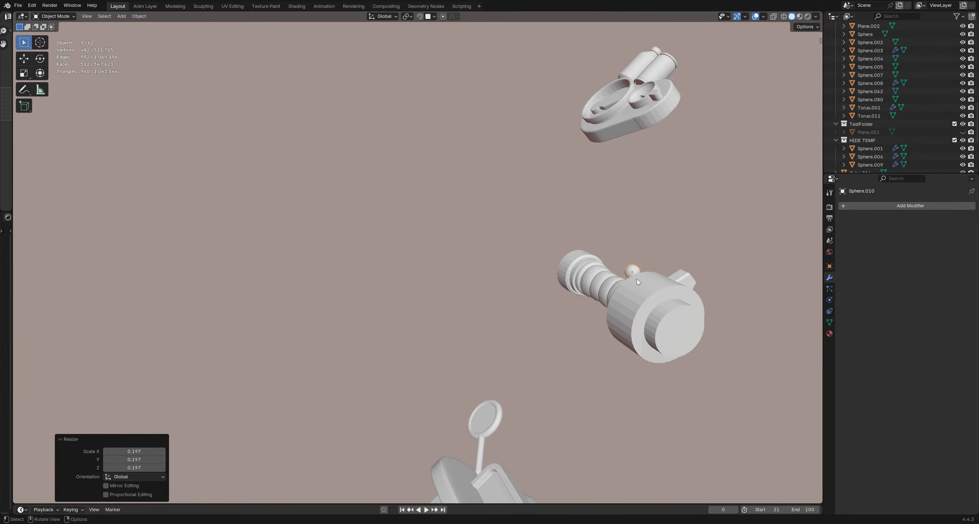
Step: Scale the sphere by 0.724 and move it closer to the first bulge of the ringed section
middle_drag(636, 279, 486, 252)
scroll(482, 250, down, 3)
key(s)
click(444, 232)
key(g)
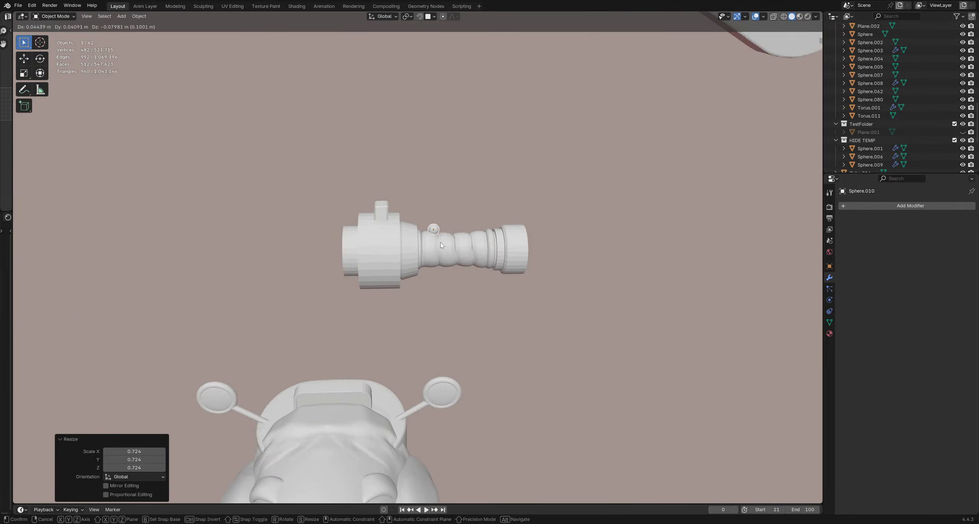
click(441, 242)
Step: Scale the sphere by 0.738 and reposition it on the upper side of the first bulge
key(shift+s)
key(Escape)
key(s)
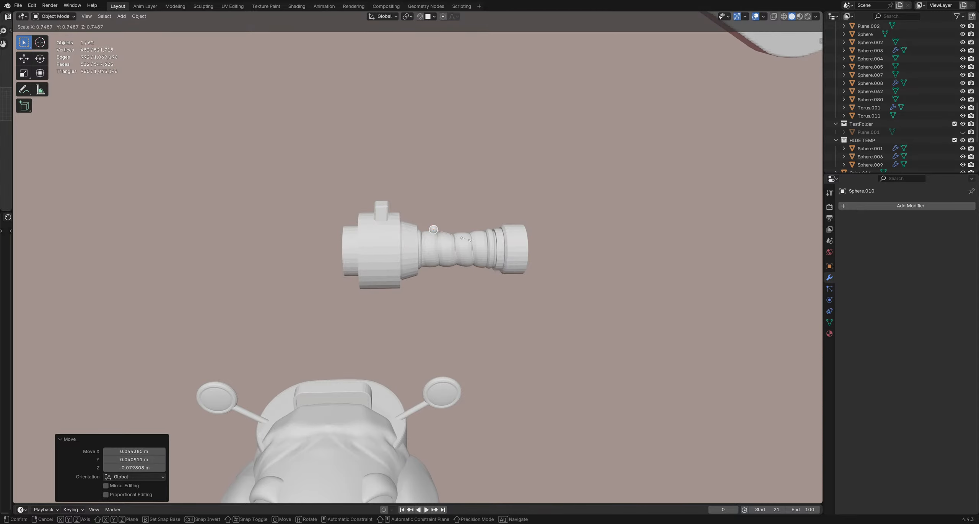
click(457, 244)
scroll(446, 242, up, 2)
mouse_move(446, 242)
middle_down()
mouse_move(419, 321)
mouse_move(456, 252)
middle_up()
key(g)
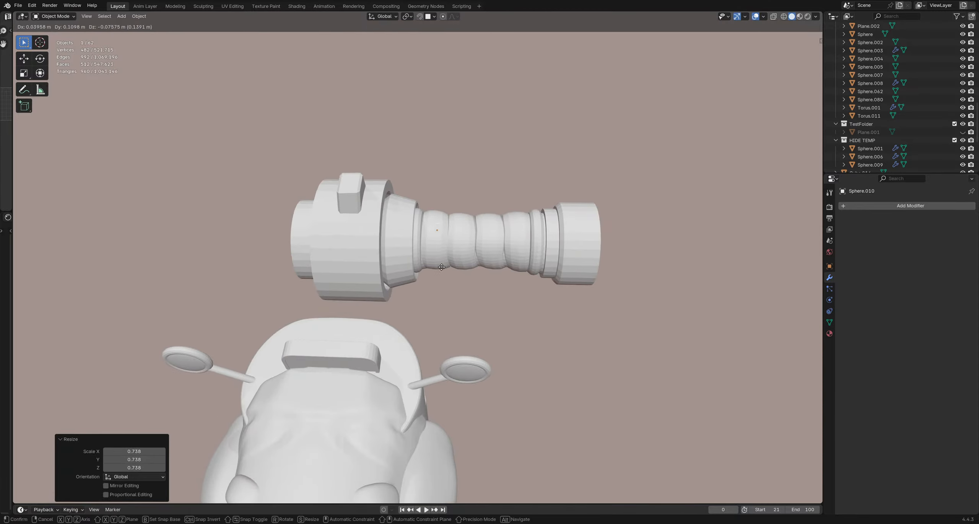
key(Escape)
key(g)
click(460, 213)
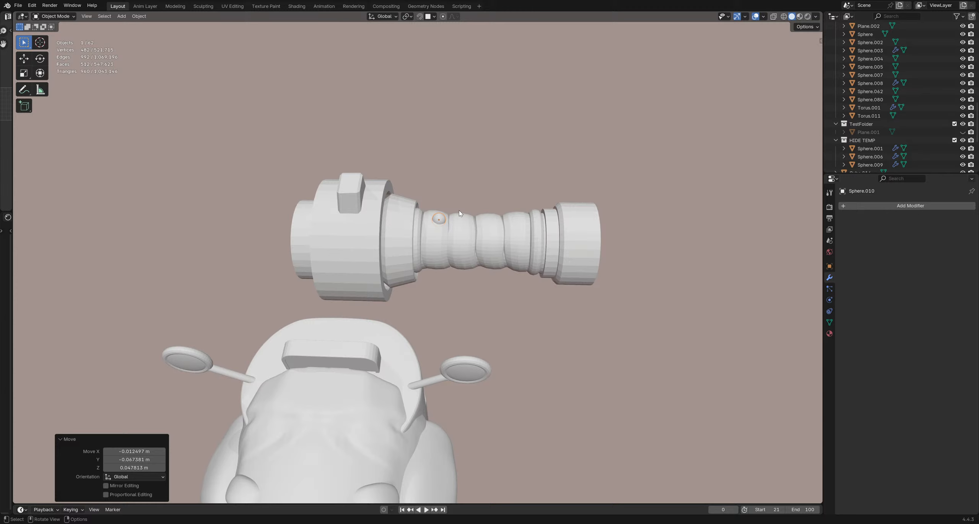
Step: Snap the sphere onto the first bulge's surface, with snapping enabled for this move only
click(419, 16)
click(434, 16)
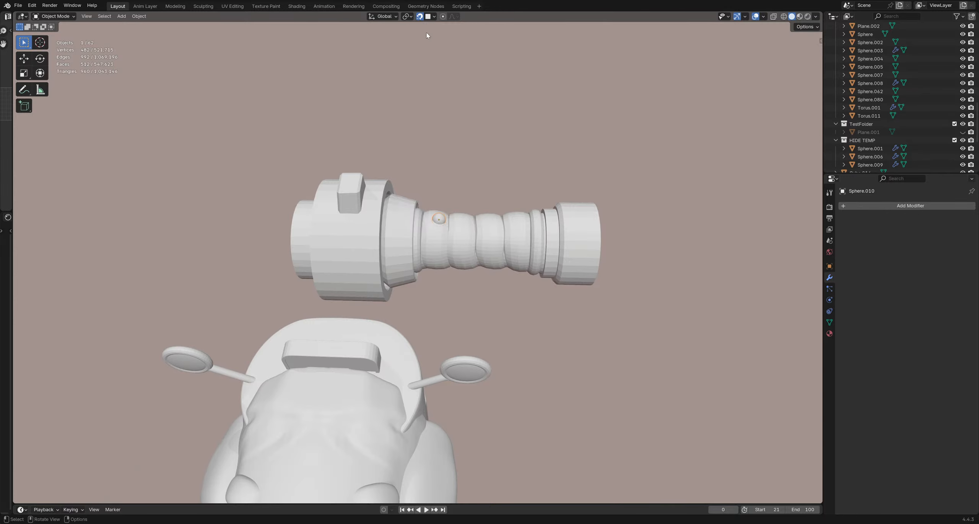
key(g)
click(452, 247)
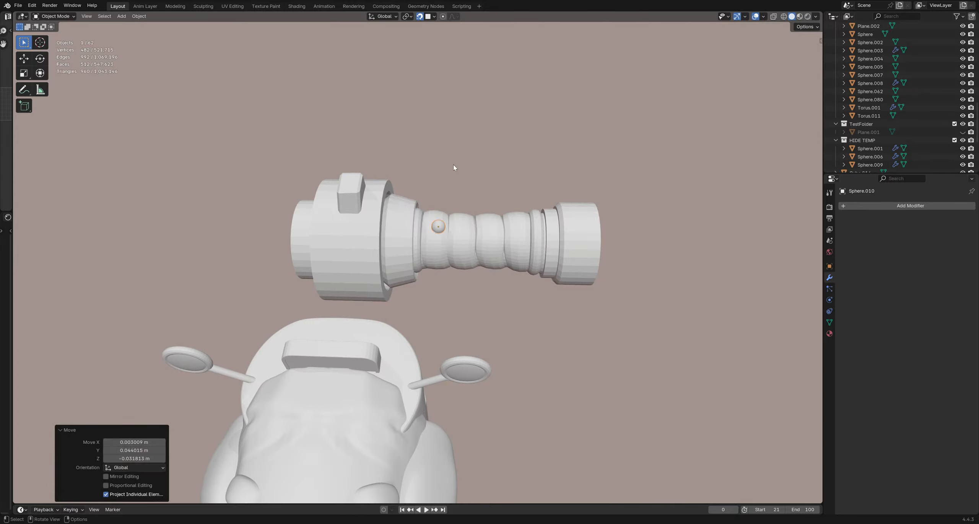
click(435, 16)
click(419, 16)
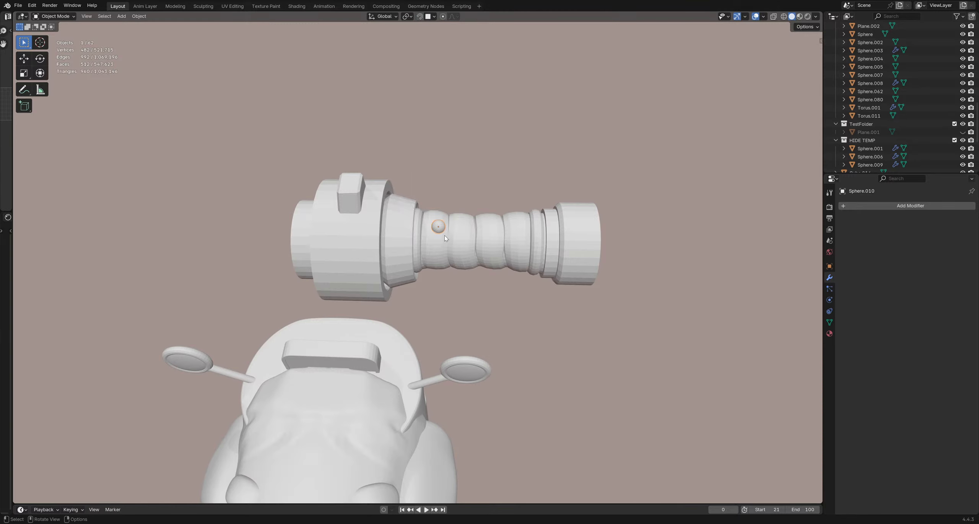
Step: Duplicate the small sphere three times, staggering the copies up and down along the ringed section
key(shift+d)
click(490, 255)
key(KP_Decimal)
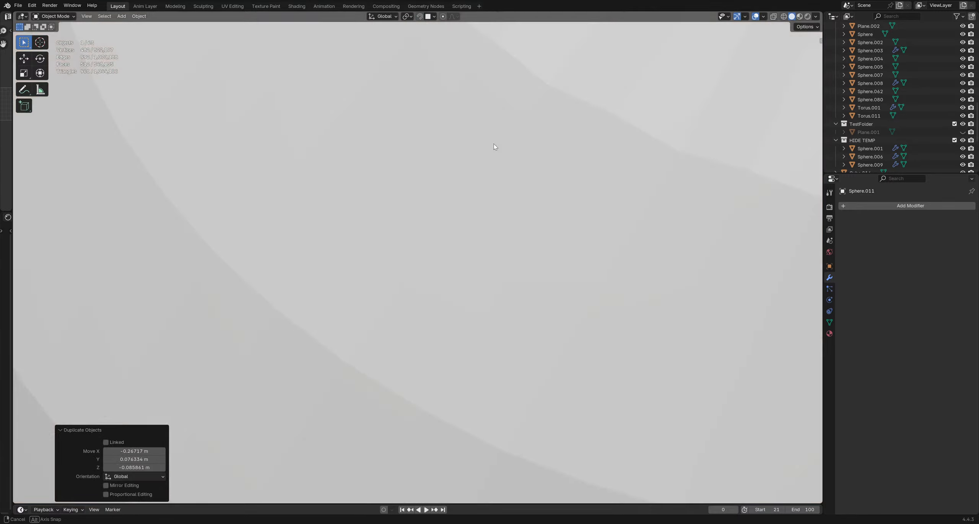
scroll(487, 239, down, 5)
scroll(487, 239, down, 8)
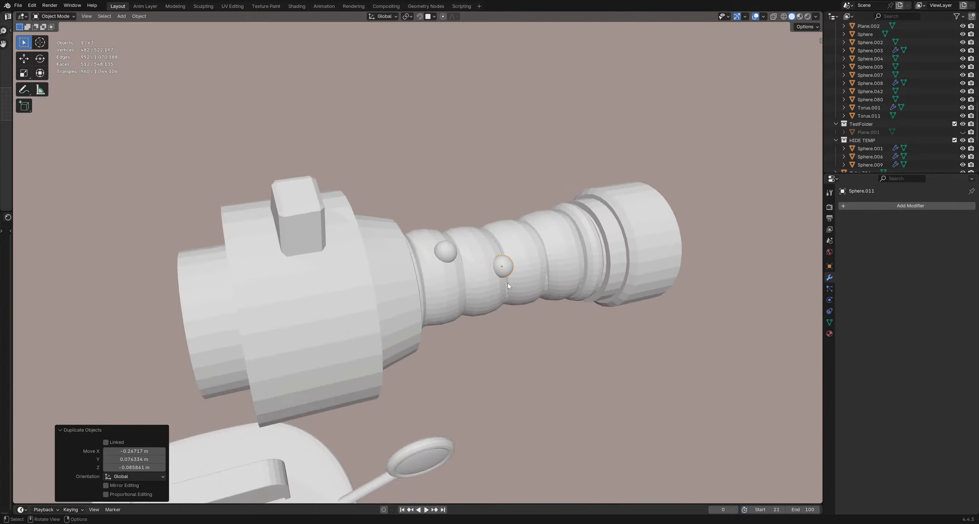
key(shift+d)
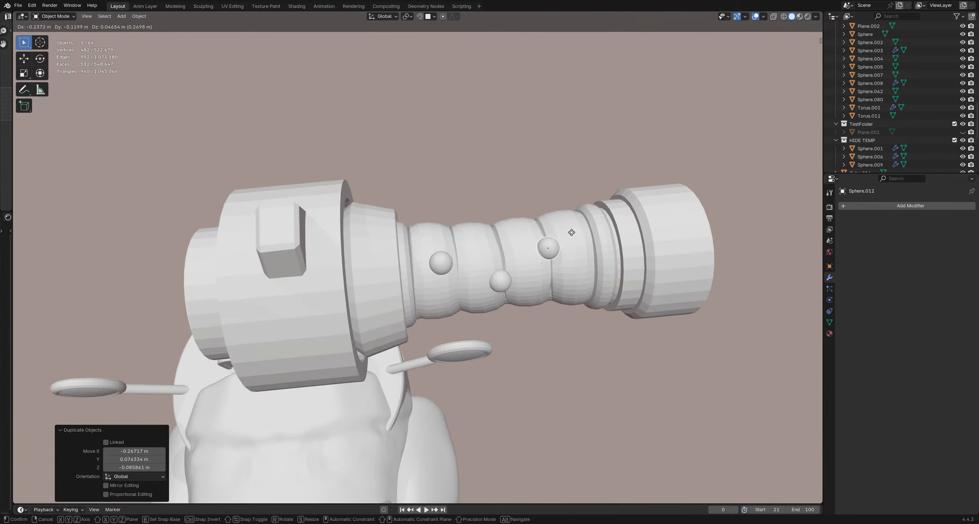
click(573, 232)
key(shift+d)
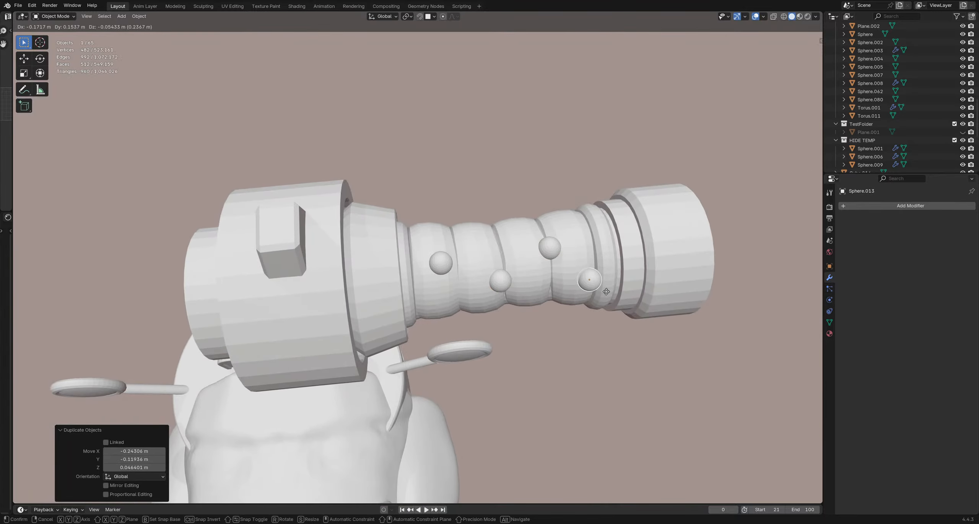
click(609, 295)
Step: Reposition the first two spheres so they sit centred on the first and second bulges
click(501, 282)
key(g)
click(441, 264)
key(g)
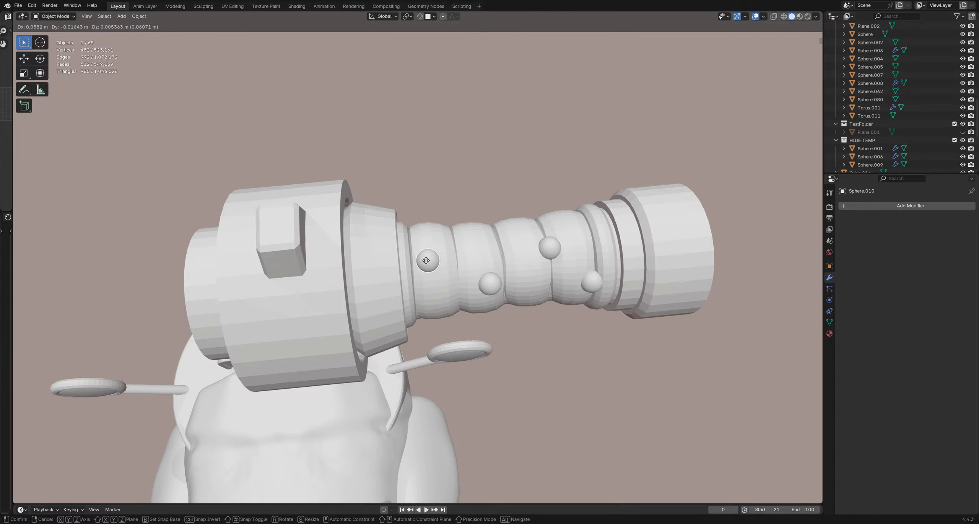
click(428, 263)
click(487, 290)
key(g)
click(480, 292)
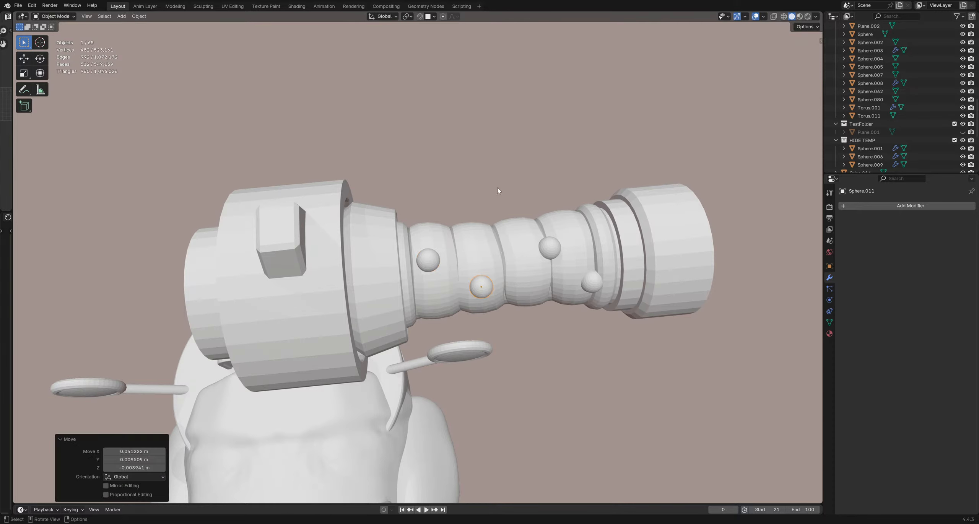
Step: Reposition the third and fourth spheres onto the third and fourth bulges and clear the selection
click(547, 247)
key(g)
click(536, 250)
click(592, 283)
key(g)
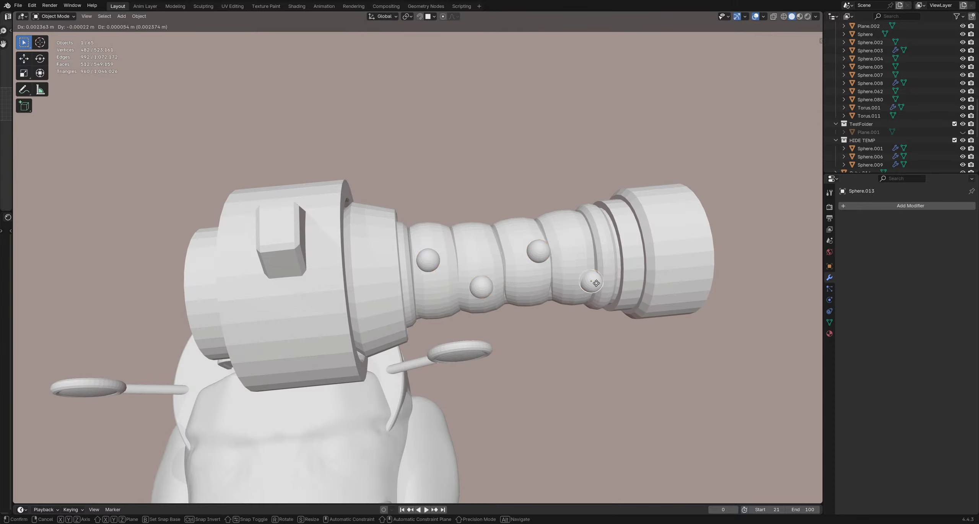
click(586, 282)
click(558, 193)
scroll(543, 248, down, 3)
middle_drag(531, 289, 520, 199)
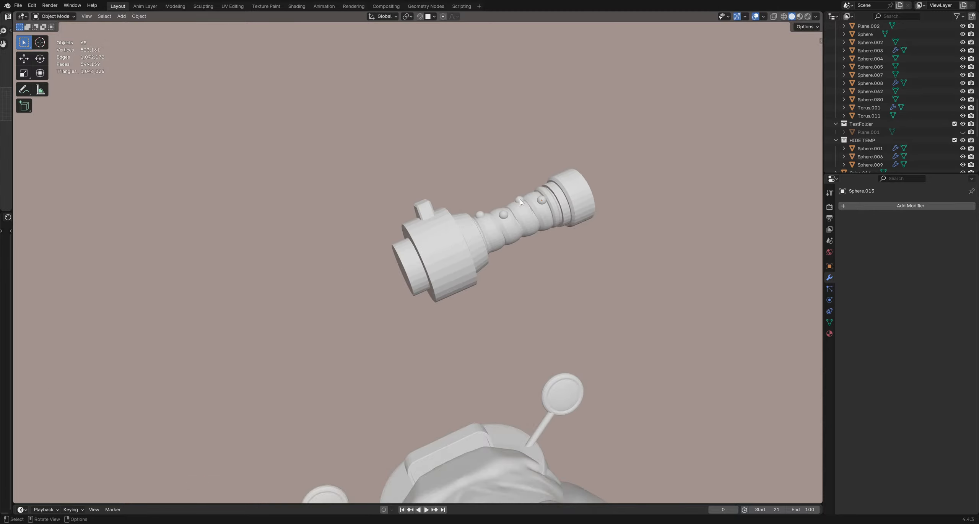
Step: Sink the second stud from the end cap deeper into the surface of the prop's ribbed grip
scroll(521, 199, down, 3)
scroll(528, 241, down, 5)
middle_drag(564, 264, 455, 229)
scroll(487, 293, up, 5)
middle_drag(605, 262, 467, 273)
click(405, 210)
scroll(468, 273, down, 3)
mouse_move(467, 229)
middle_down()
mouse_move(481, 286)
mouse_move(478, 222)
middle_up()
scroll(477, 221, up, 6)
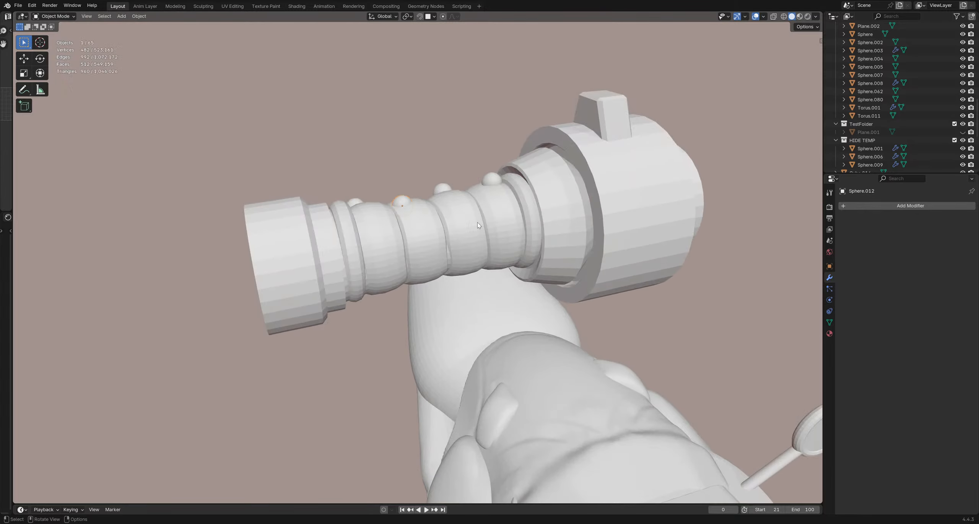
key(KP_Decimal)
scroll(456, 237, down, 9)
middle_drag(409, 240, 461, 228)
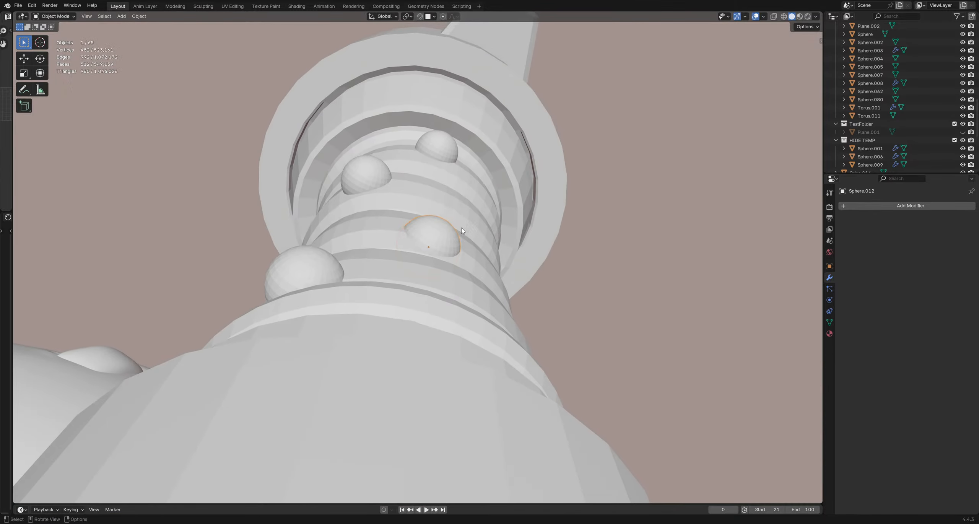
key(g)
click(458, 244)
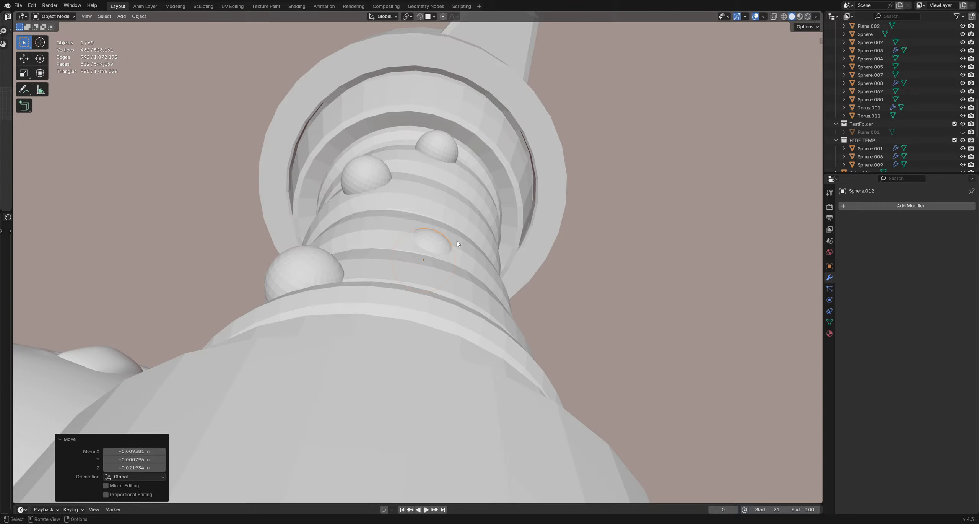
Step: Sink the three remaining original studs partway into the ribbed grip to match, leaving nothing selected
click(332, 278)
key(g)
click(355, 182)
key(g)
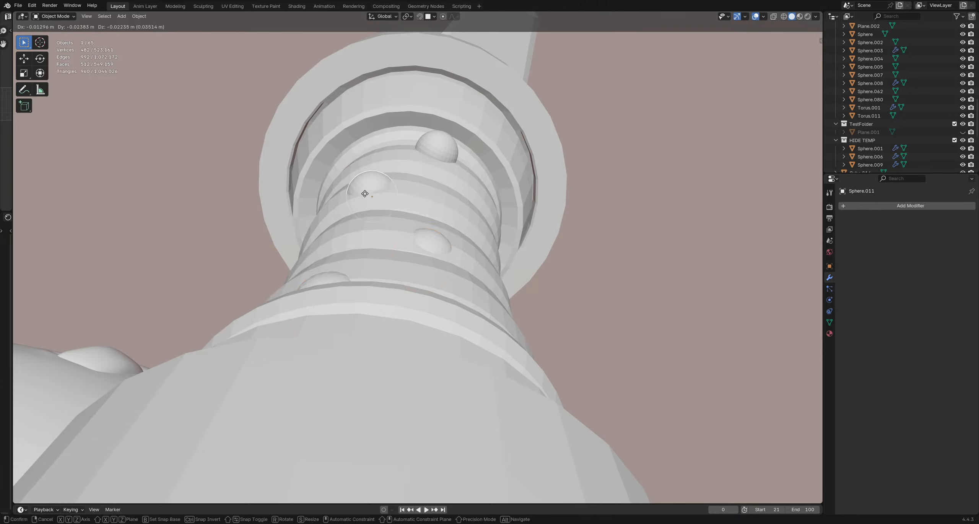
click(365, 195)
click(438, 148)
key(g)
click(434, 165)
scroll(510, 216, down, 3)
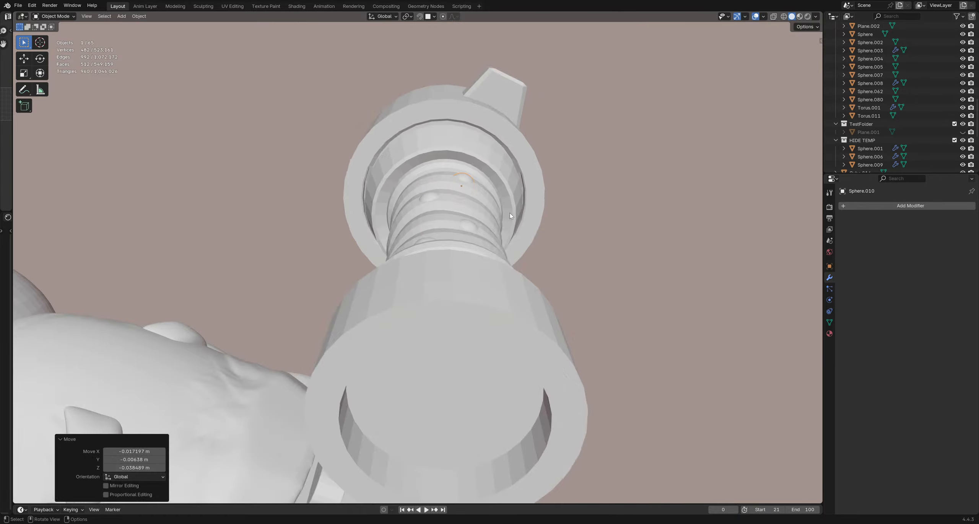
click(627, 280)
Step: Nudge the stud nearest the end cap slightly along the ribbed grip
middle_drag(627, 280, 497, 367)
scroll(505, 315, down, 5)
scroll(499, 364, up, 8)
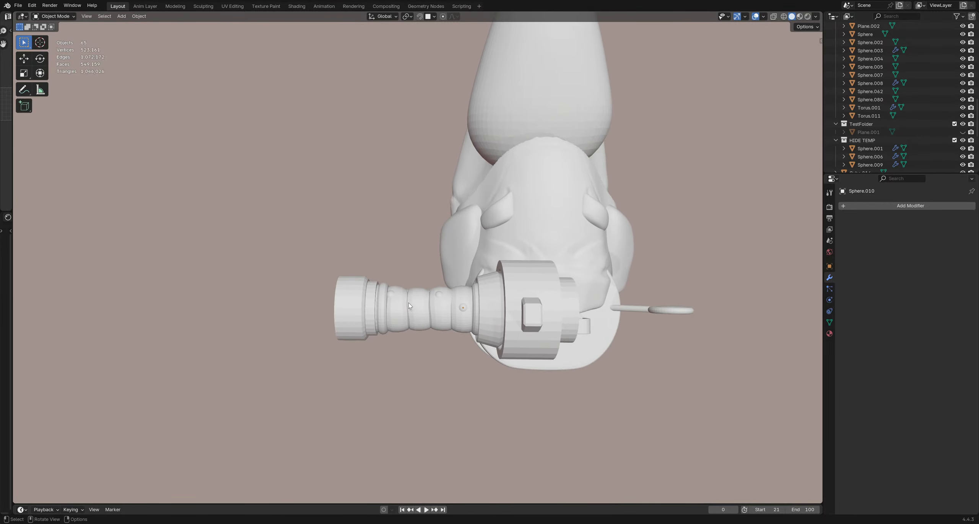
scroll(464, 312, up, 5)
click(494, 310)
middle_drag(494, 311, 424, 275)
click(426, 276)
click(304, 262)
key(g)
click(309, 262)
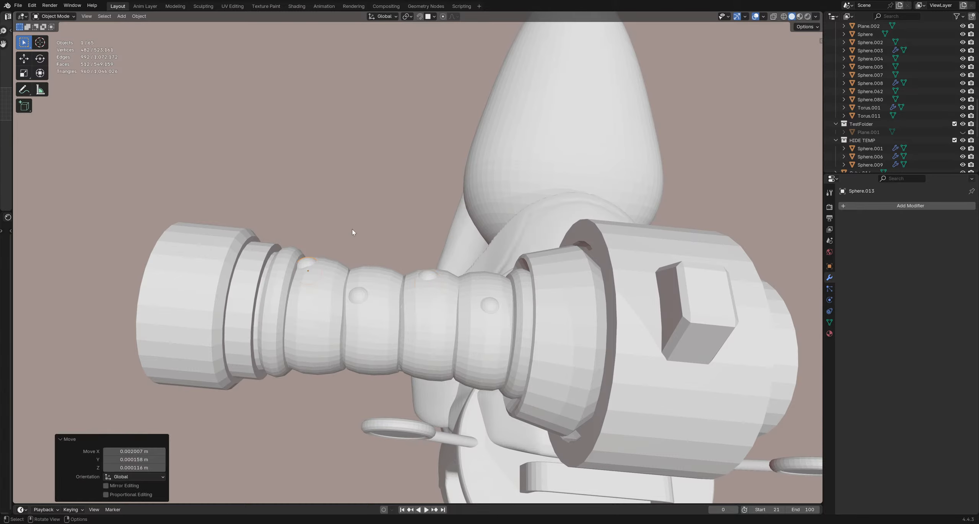
click(355, 232)
Step: Duplicate the stud nearest the flared collar four times, staggering the copies along an empty side of the grip up to the end cap
scroll(401, 283, down, 6)
middle_drag(447, 330, 290, 244)
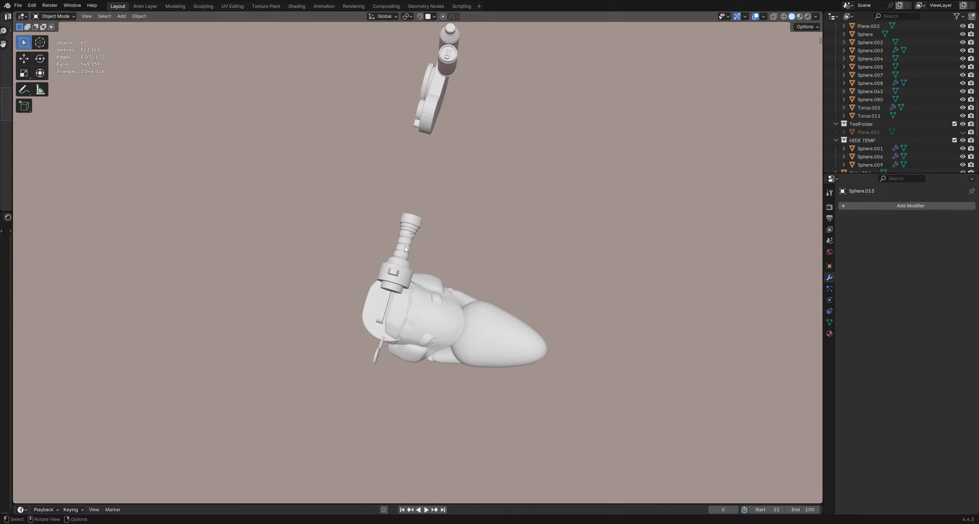
scroll(406, 249, up, 6)
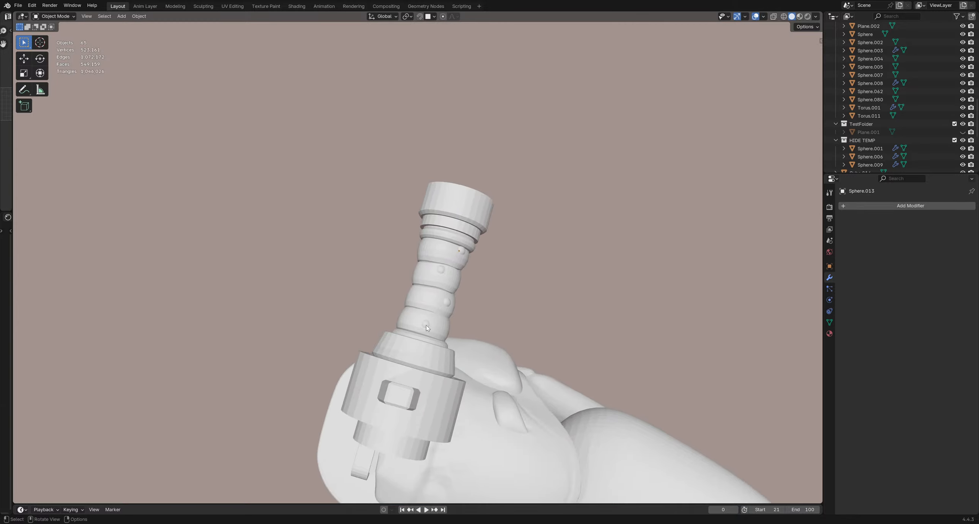
click(427, 325)
middle_drag(427, 325, 451, 287)
key(shift+d)
click(448, 301)
key(shift+d)
click(437, 276)
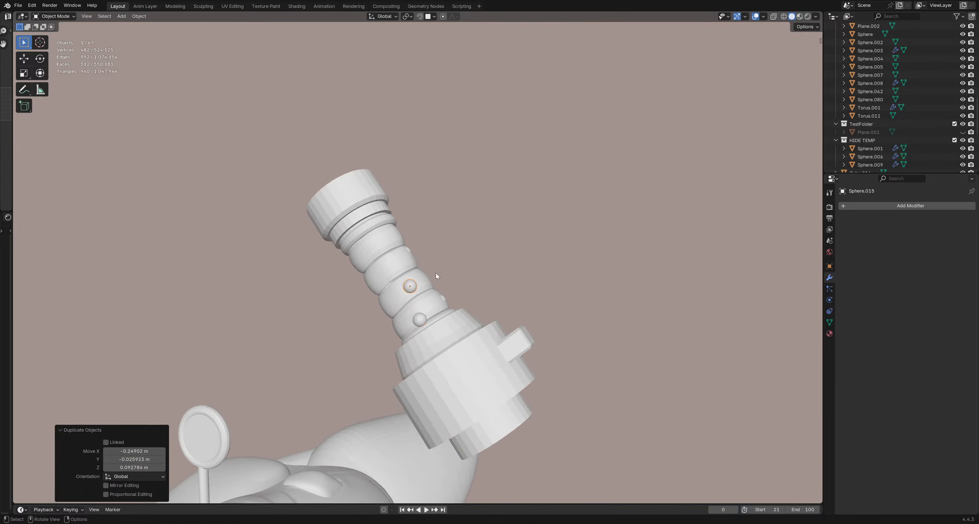
key(shift+d)
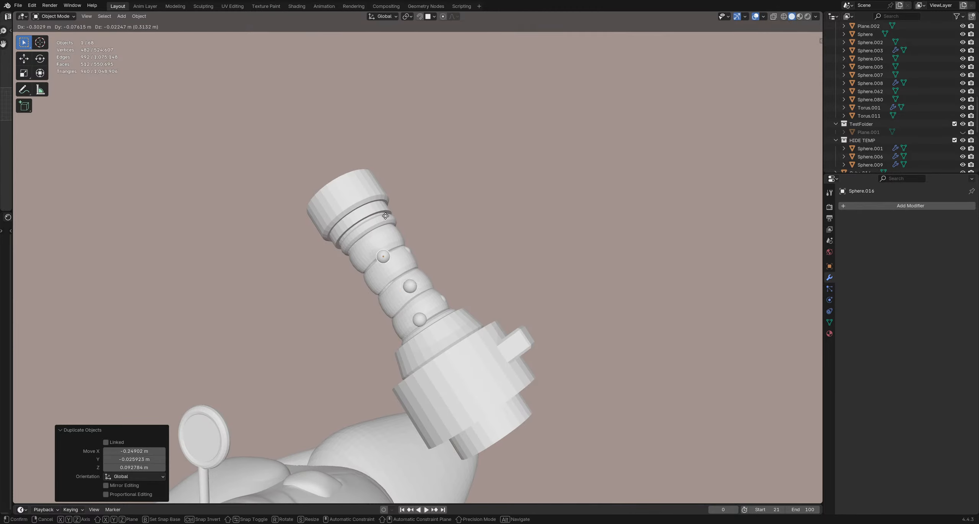
click(400, 225)
key(shift+d)
click(391, 248)
Step: Add three more stud copies along the next bare side of the grip, from the end cap toward the collar
middle_drag(391, 248, 379, 283)
key(shift+d)
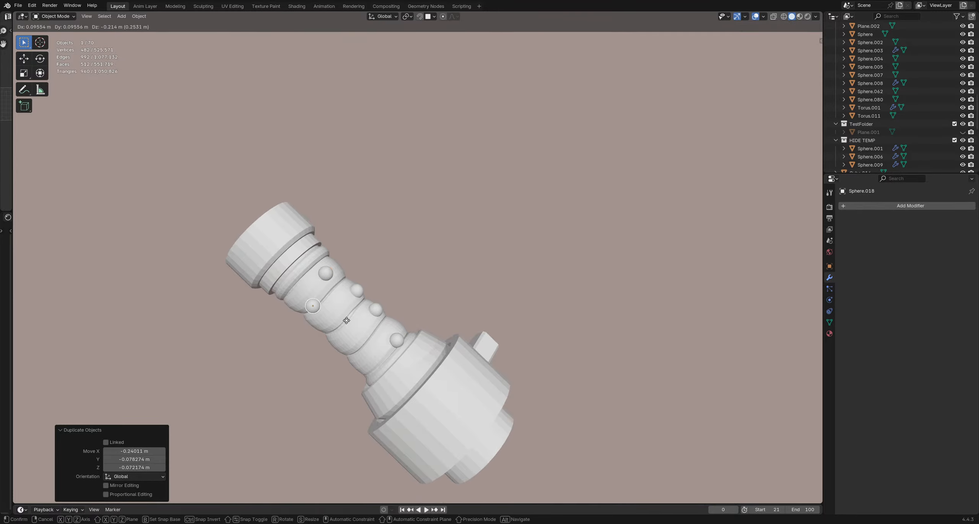
click(346, 322)
key(shift+d)
click(370, 346)
key(shift+d)
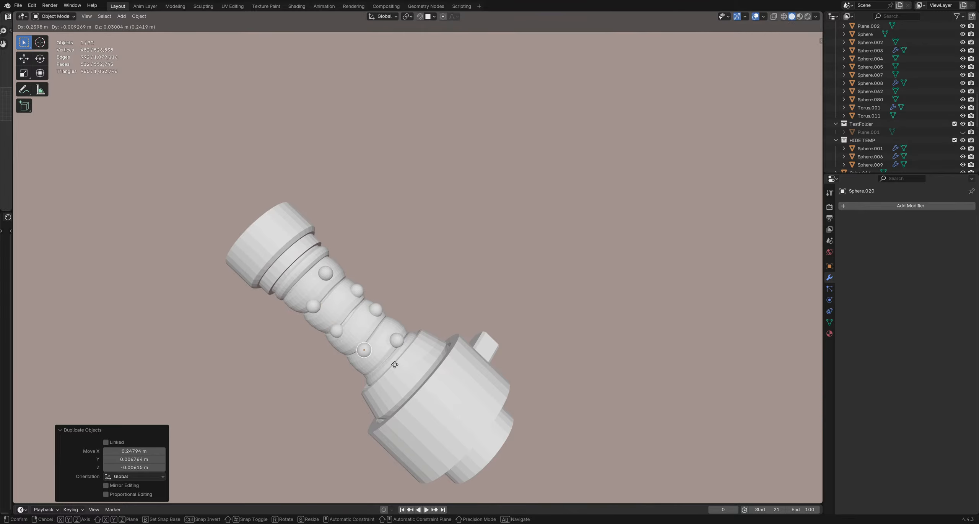
click(346, 329)
Step: Rotate around to another bare side and place four duplicated studs from the end cap to the collar
middle_drag(346, 326, 409, 265)
key(shift+d)
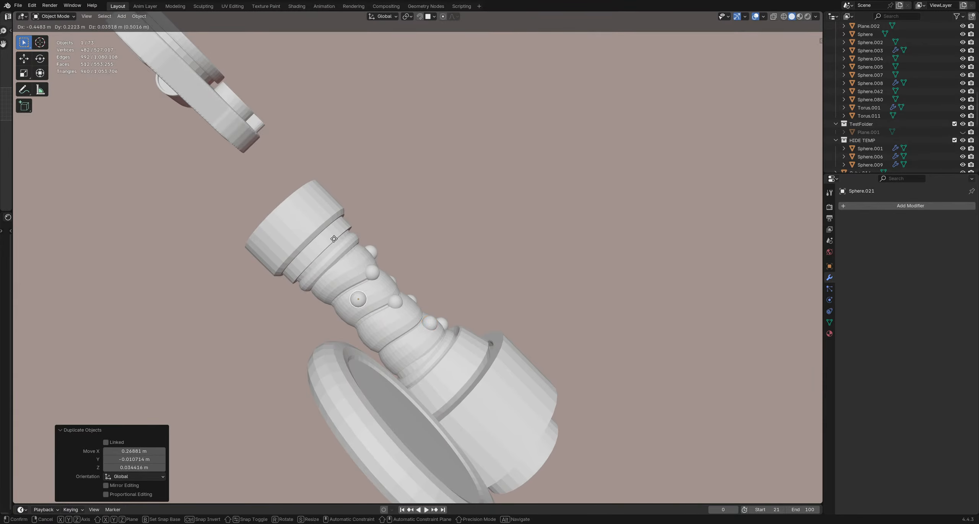
click(318, 230)
key(shift+d)
click(336, 250)
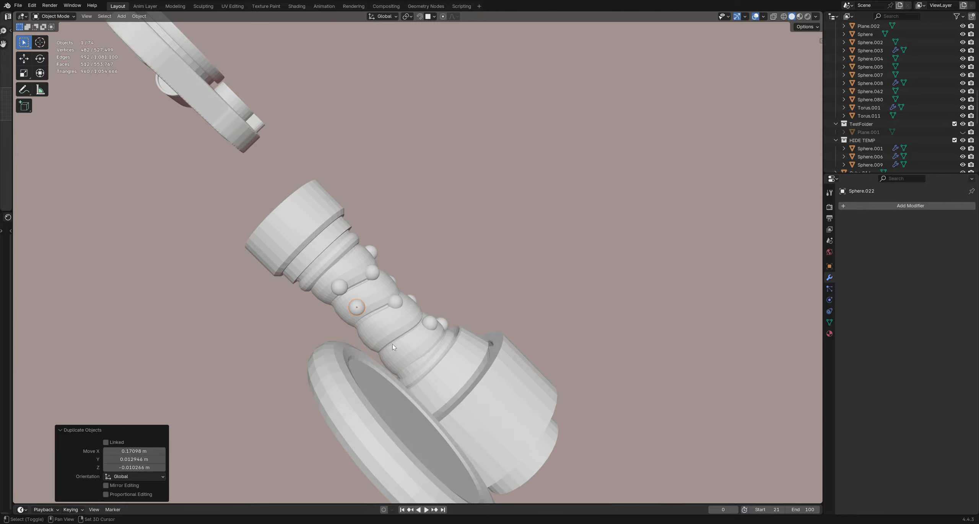
key(shift+d)
click(421, 367)
key(shift+d)
click(401, 360)
Step: Shift the newest stud near the collar onto the bare side and duplicate it three times toward the end cap
middle_drag(402, 359, 421, 291)
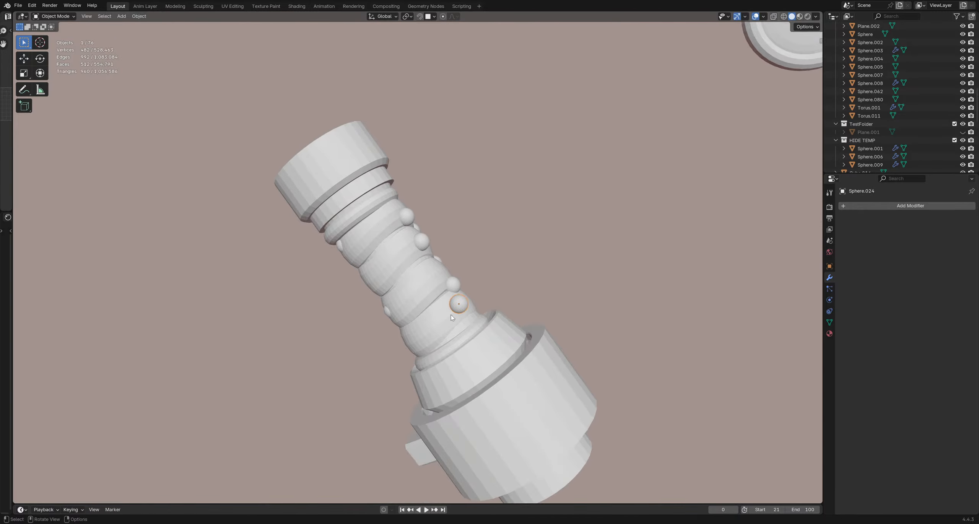
key(g)
click(440, 329)
key(shift+d)
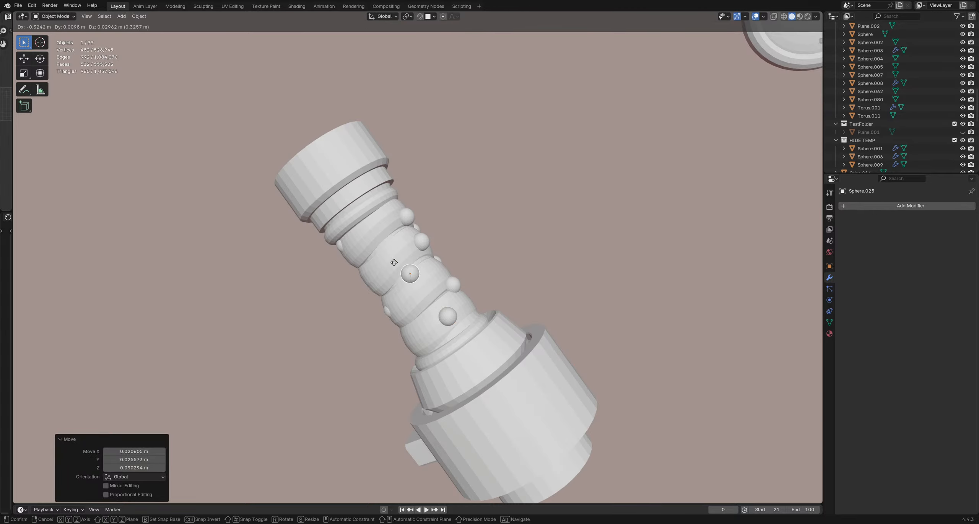
click(415, 290)
key(shift+d)
click(382, 251)
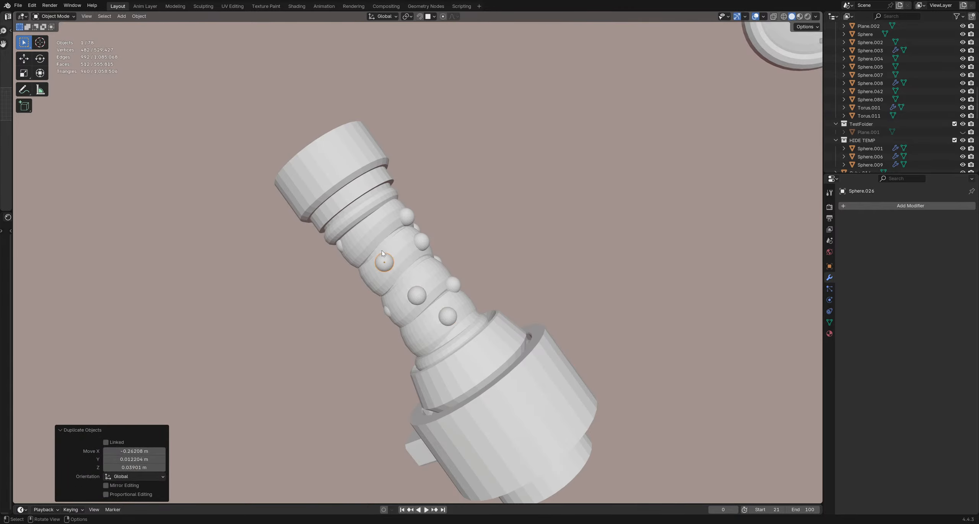
key(shift+d)
click(372, 214)
Step: Seat the two newest studs nearest the end cap into the grip's surface
middle_drag(373, 211, 487, 188)
key(g)
click(443, 231)
key(g)
click(489, 193)
click(492, 214)
key(g)
click(492, 219)
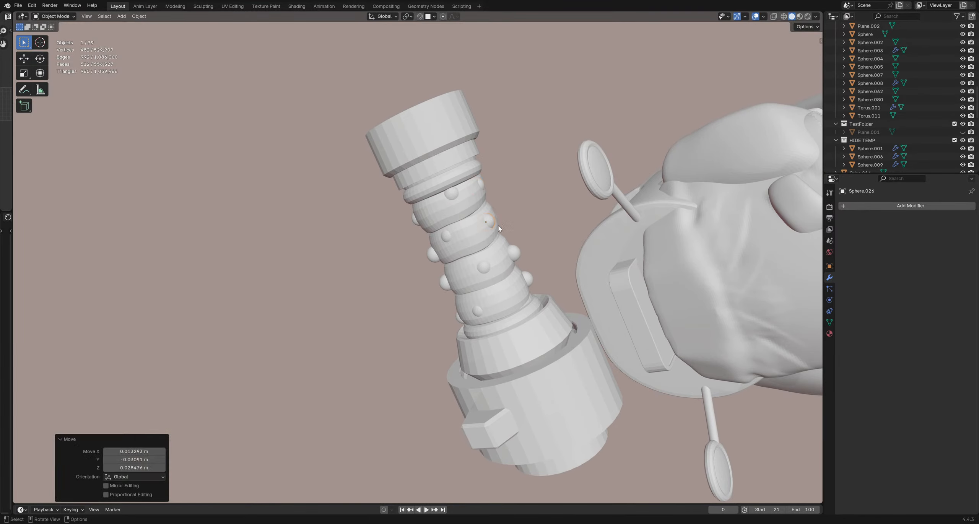
Step: Push the two protruding studs closer to the collar in that same row into the grip's surface
click(514, 253)
key(g)
click(511, 257)
click(525, 279)
key(g)
right_click(523, 280)
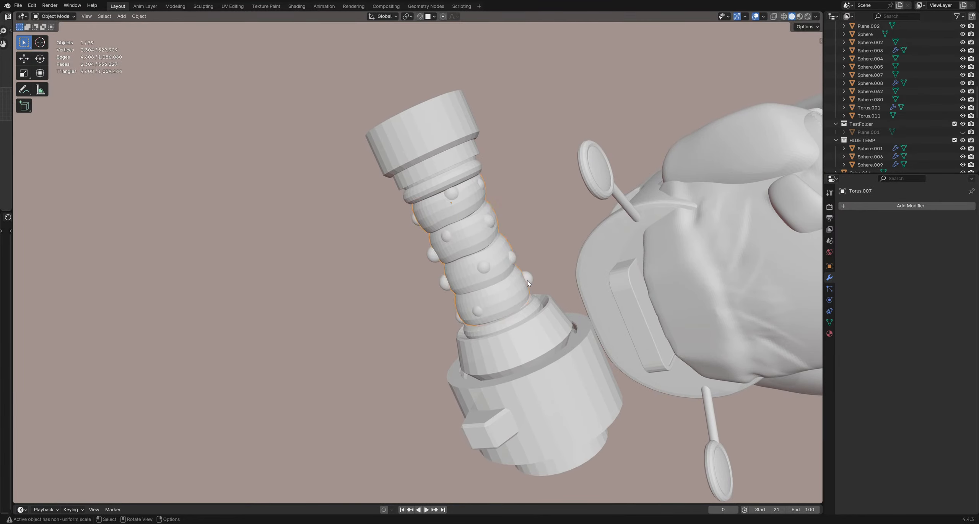
click(529, 279)
key(g)
click(526, 281)
Step: Push the three studs protruding along the grip's opposite edge into its surface
middle_drag(524, 280, 436, 280)
scroll(470, 257, up, 1)
click(446, 276)
key(g)
click(444, 275)
key(g)
click(424, 244)
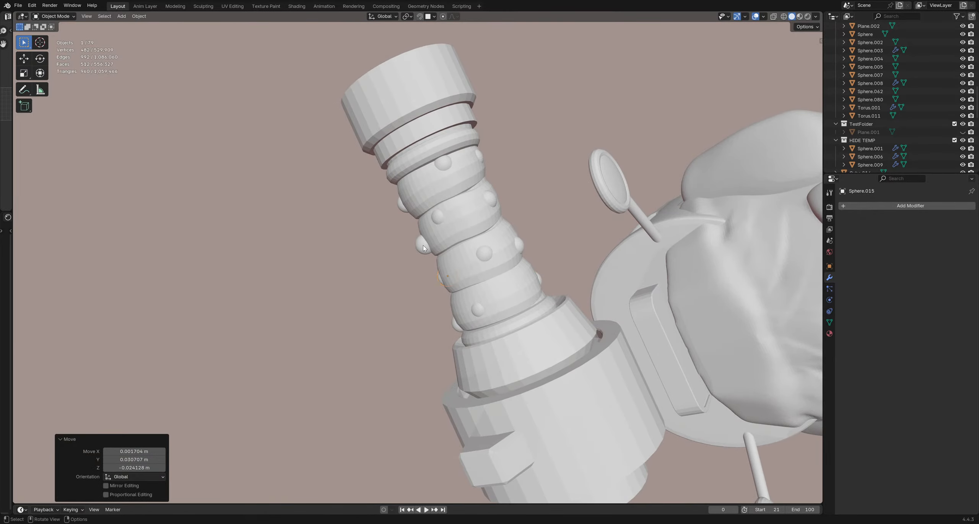
key(g)
click(430, 240)
click(404, 211)
key(g)
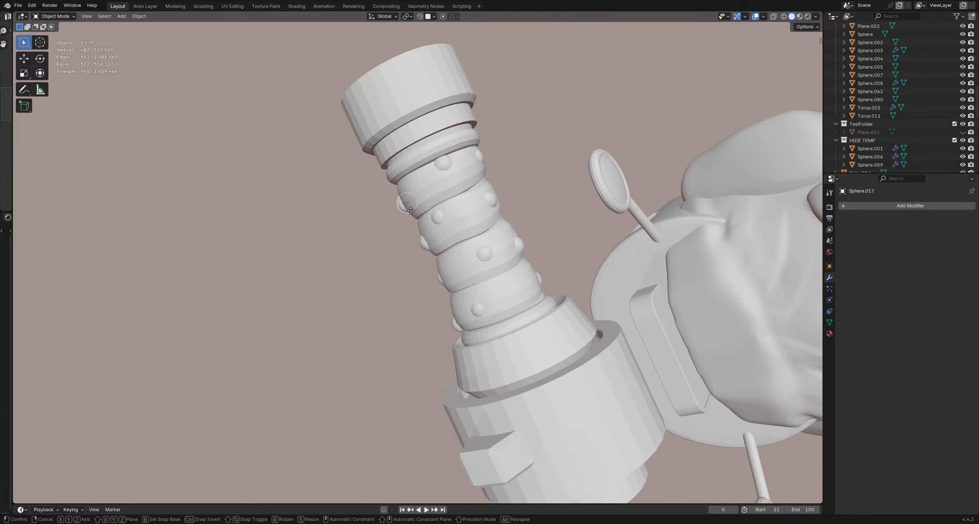
click(413, 210)
Step: Seat the first three studs of the third duplicated row into the grip, working from the end cap toward the collar
click(441, 165)
middle_drag(441, 166, 384, 243)
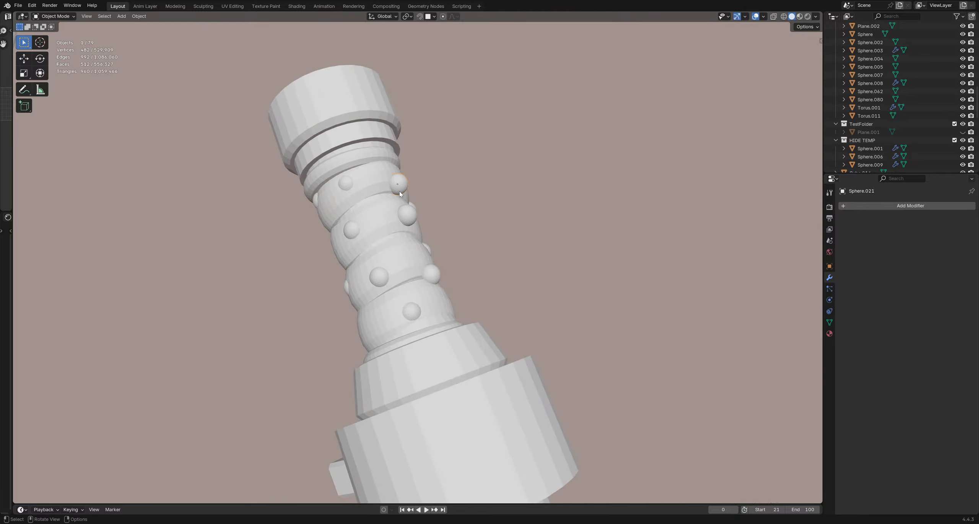
click(400, 192)
middle_drag(400, 192, 474, 202)
key(g)
click(463, 198)
click(463, 219)
key(g)
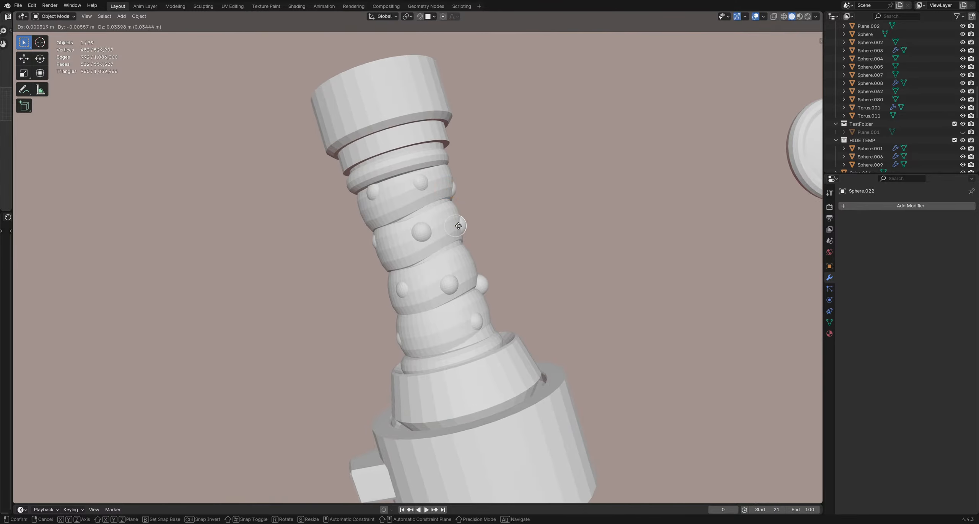
click(458, 228)
click(482, 286)
key(g)
click(494, 289)
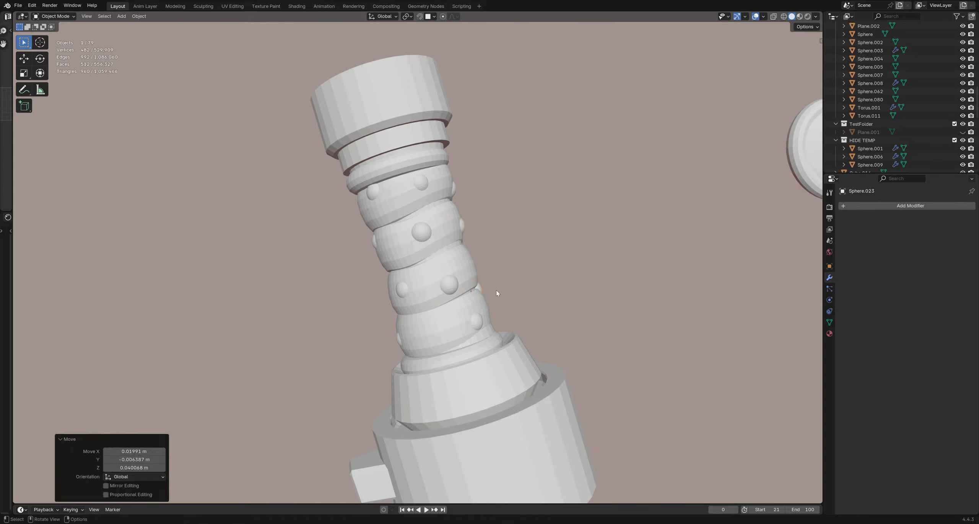
click(496, 290)
Step: Sink the three studs of the second duplicated row into the grip, working from the collar toward the end cap
middle_drag(495, 290, 445, 292)
click(378, 312)
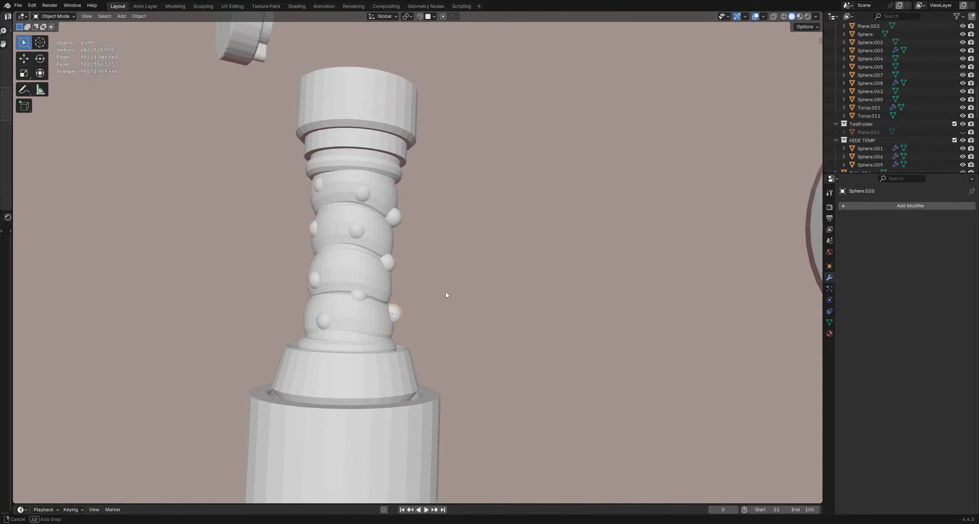
key(g)
click(445, 302)
click(397, 264)
key(g)
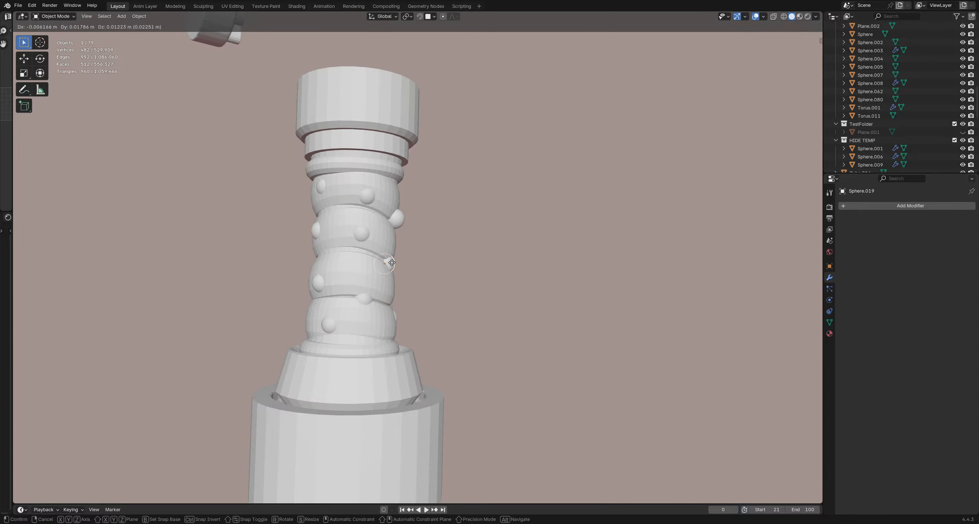
click(394, 264)
click(399, 222)
key(g)
click(392, 219)
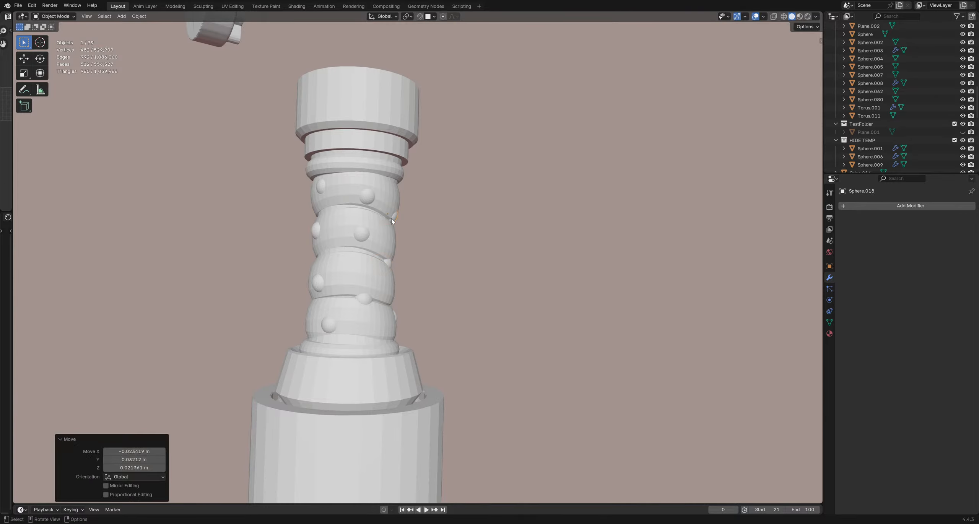
Step: Sink the last two protruding studs, one beside the collar and one near the end cap, then clear the selection
middle_drag(392, 219, 342, 279)
click(400, 319)
middle_drag(400, 321, 430, 308)
key(g)
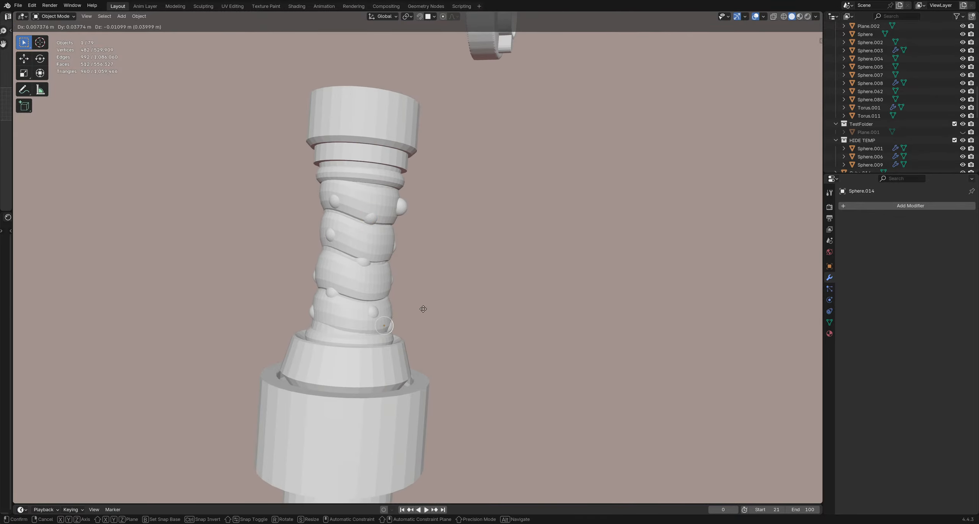
click(425, 306)
click(404, 206)
key(g)
click(402, 207)
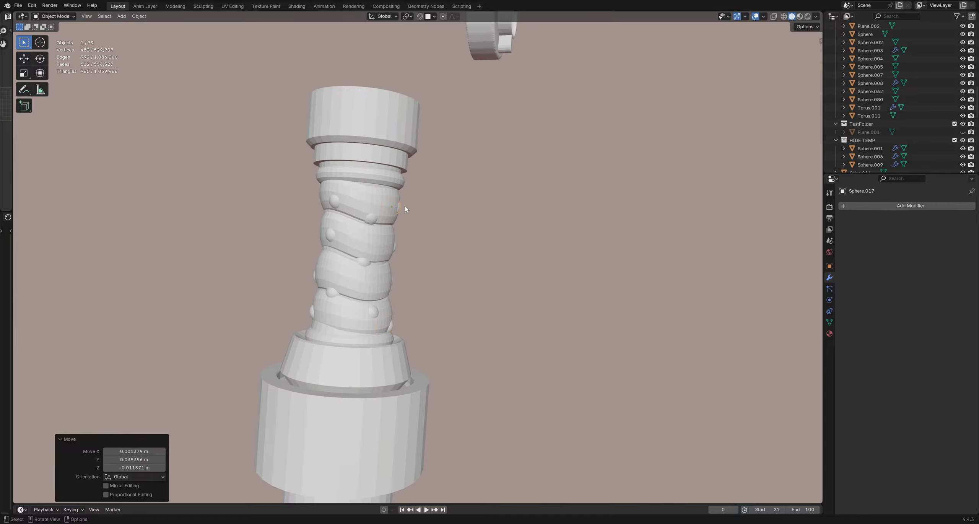
click(425, 249)
Step: Examine the studded grip from several angles and distances, alone and alongside the other models in the scene
middle_drag(426, 251, 383, 279)
scroll(434, 297, down, 3)
scroll(435, 297, down, 3)
middle_drag(435, 297, 489, 302)
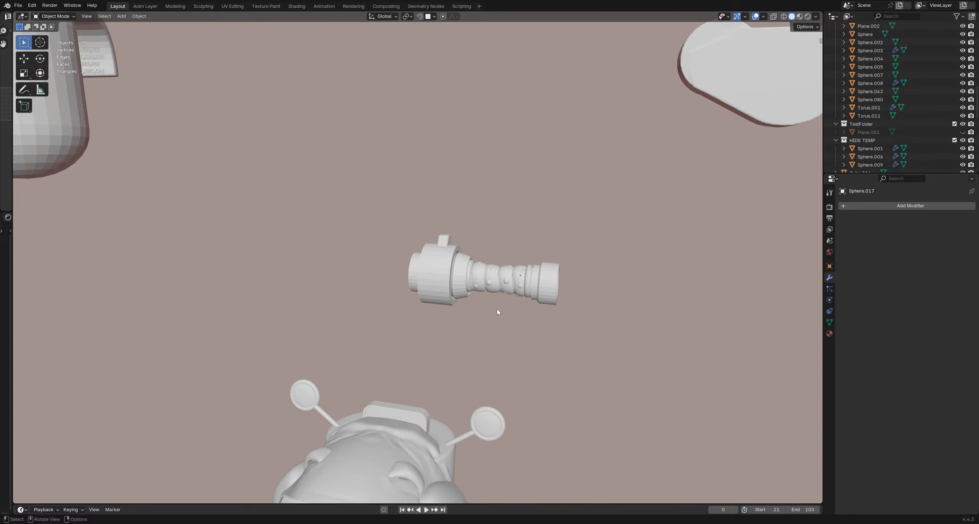
scroll(505, 330, down, 2)
middle_drag(505, 330, 293, 353)
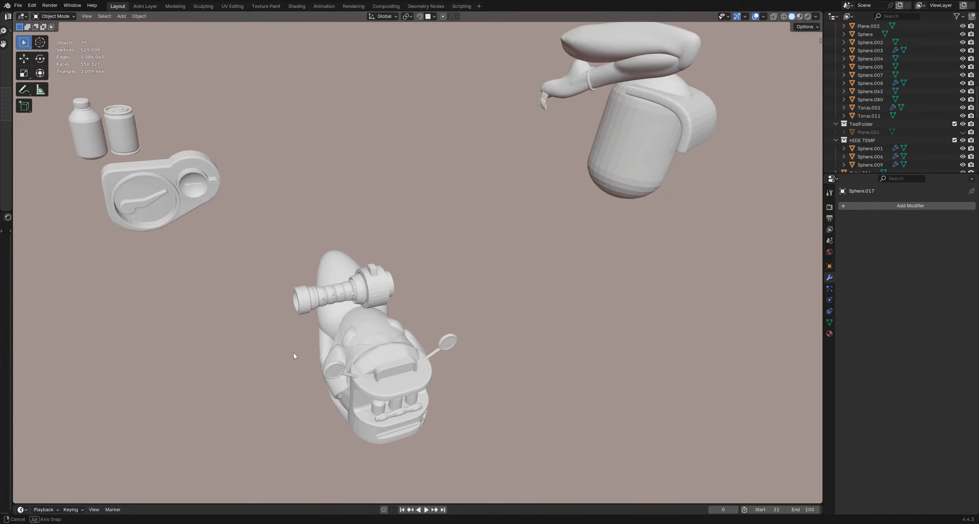
middle_drag(514, 327, 483, 303)
scroll(483, 303, down, 2)
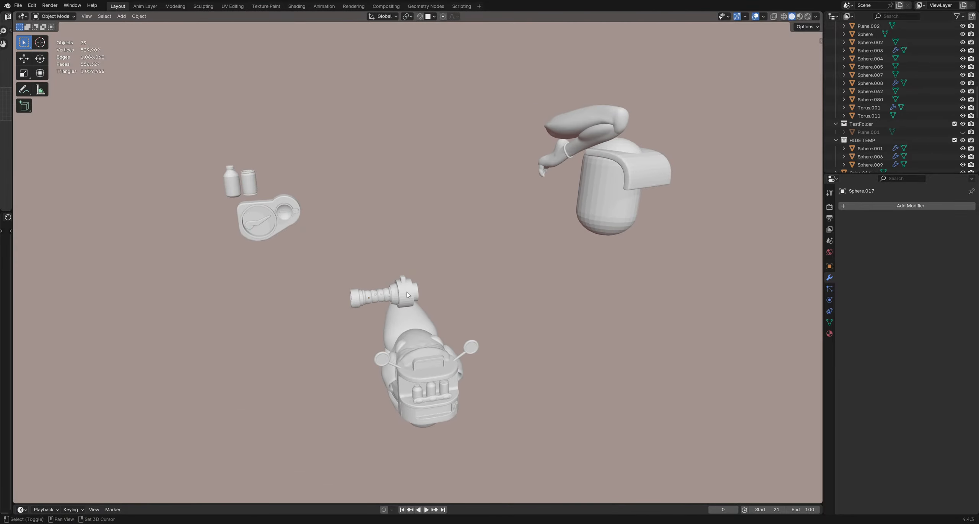
shift+middle_drag(422, 314, 480, 307)
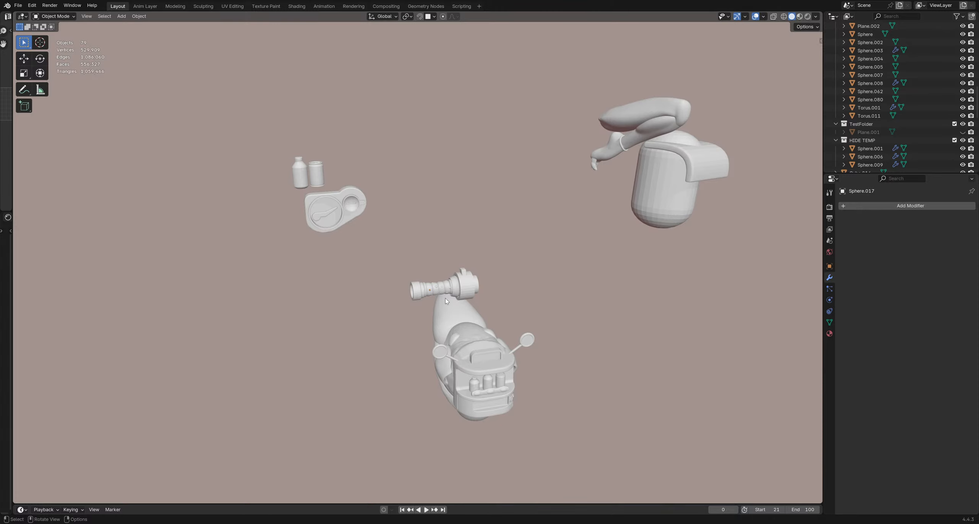
scroll(445, 299, up, 8)
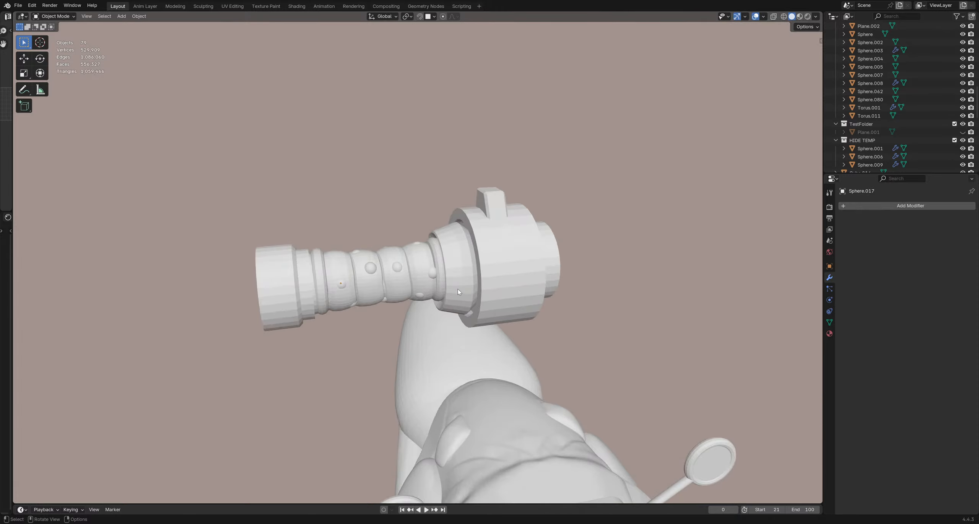
Step: Delete all the spherical studs from the cylindrical prop's grip, keeping the prop's other parts, and save the file
middle_drag(350, 233, 445, 275)
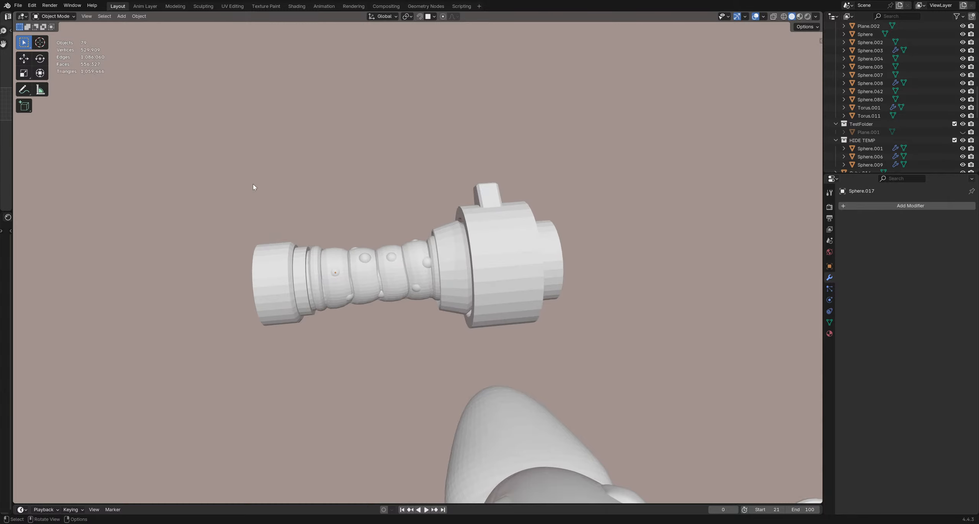
drag(253, 186, 458, 341)
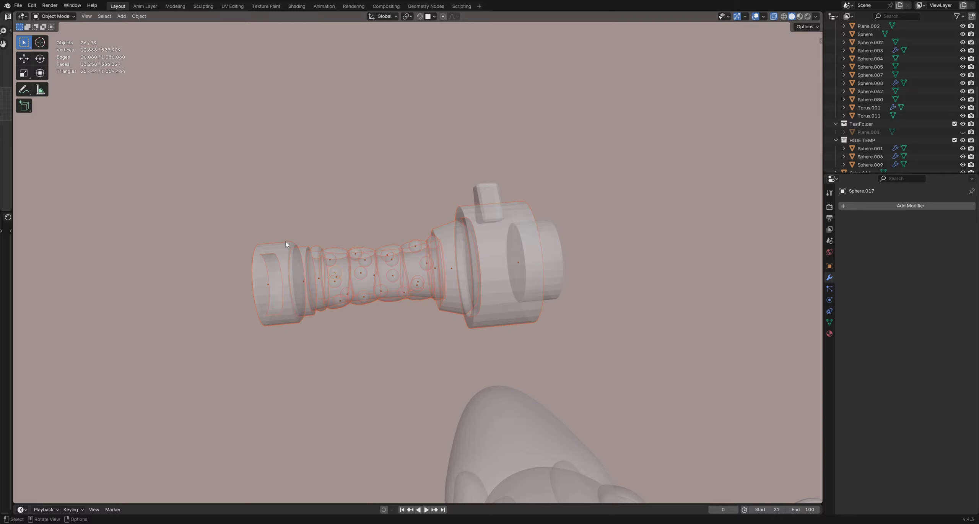
ctrl+drag(309, 287, 317, 301)
ctrl+drag(465, 219, 612, 317)
ctrl+drag(440, 267, 433, 284)
key(g)
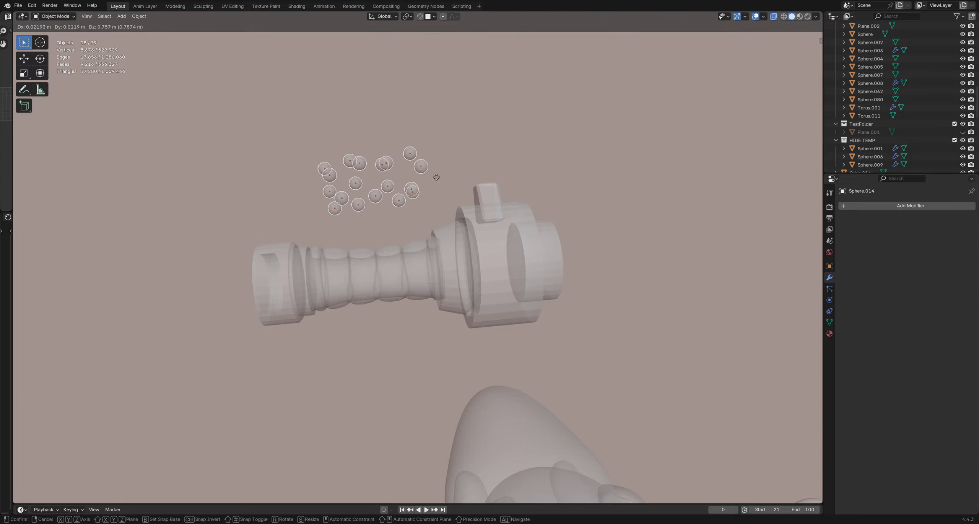
click(429, 173)
key(x)
click(437, 173)
middle_drag(459, 346, 705, 284)
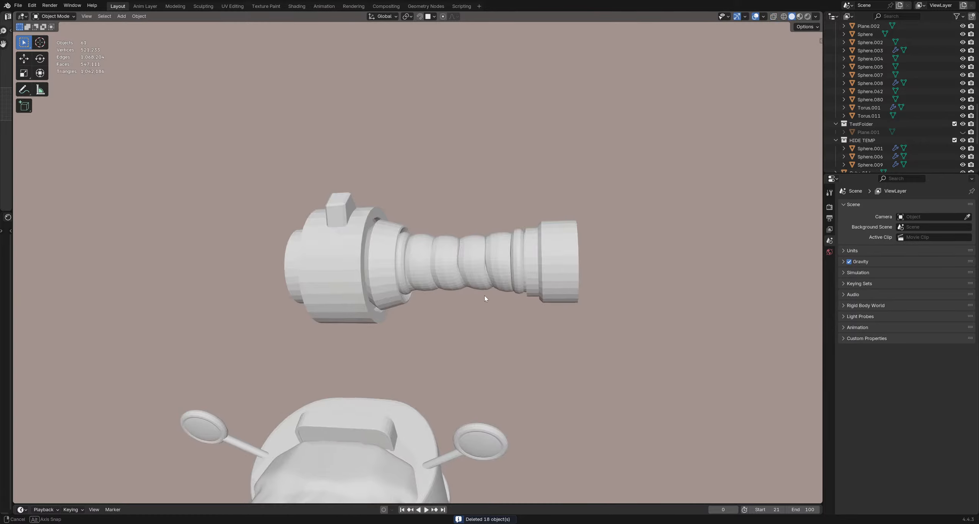
middle_drag(485, 299, 459, 269)
key(ctrl+s)
Step: Add a mesh plane in the front view and raise it about 4.22 m along Z
key(KP_1)
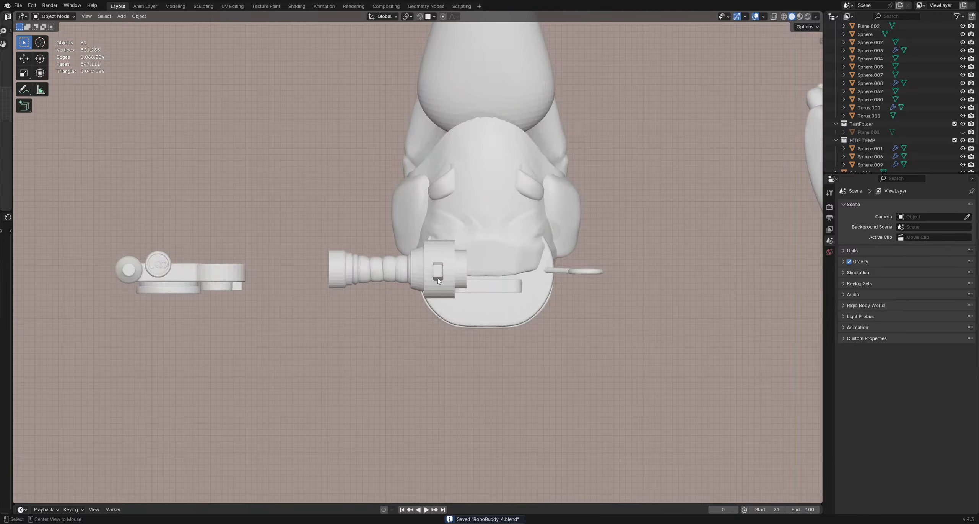
key(KP_7)
key(shift+a)
mouse_move(438, 264)
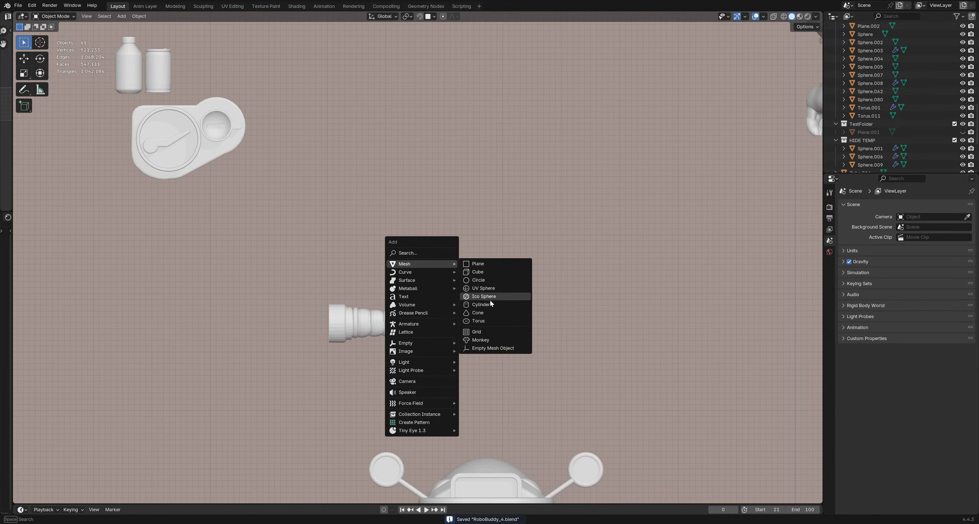
click(483, 265)
key(g)
key(z)
click(476, 114)
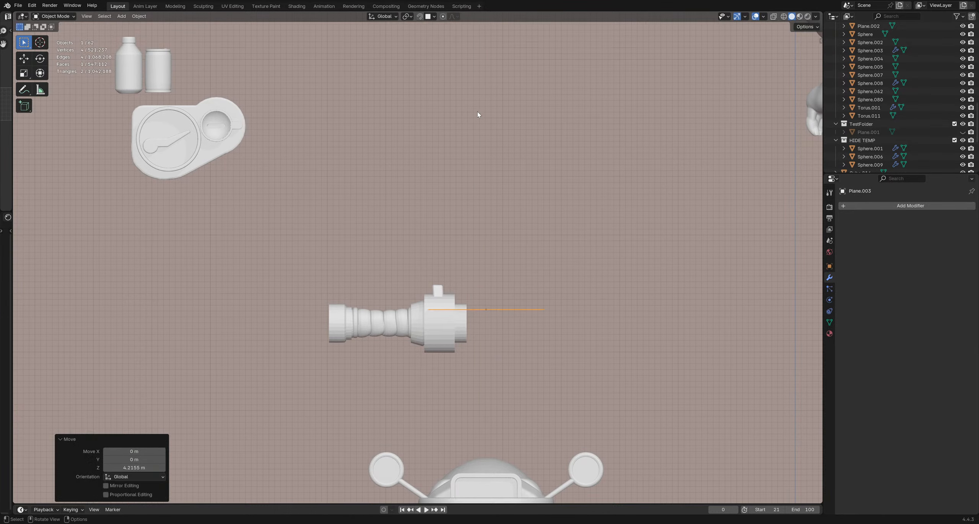
Step: Rotate the plane 90° about X so it stands upright, and place it just above the cylindrical prop
key(r)
key(x)
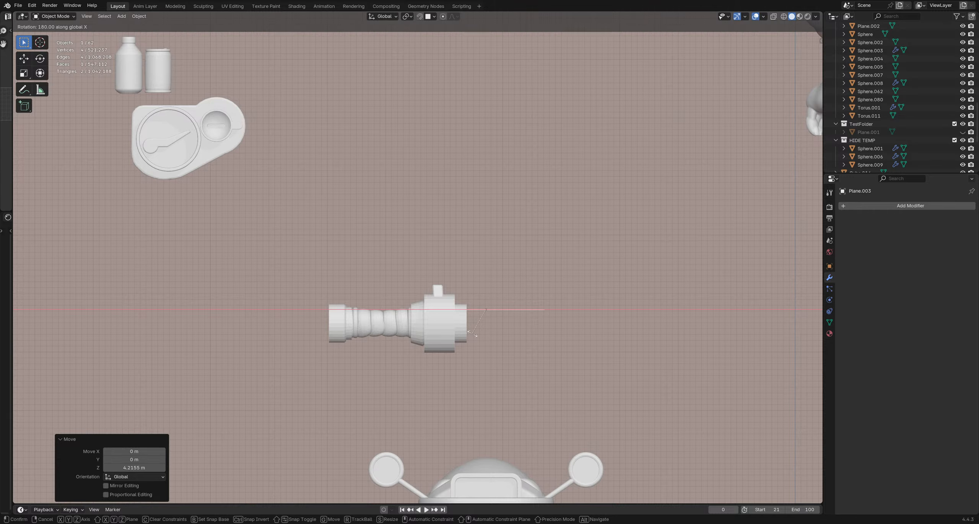
text(90)
key(Return)
key(g)
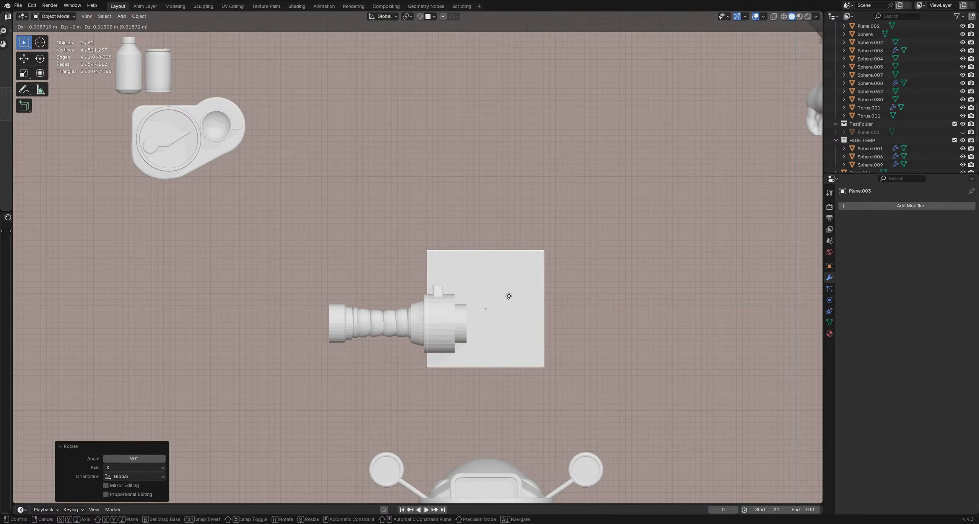
click(447, 189)
scroll(447, 197, up, 2)
shift+middle_drag(449, 206, 439, 218)
Step: Lower the plane's upper edge about 1.89 m along Z to make a thin horizontal strip
key(Tab)
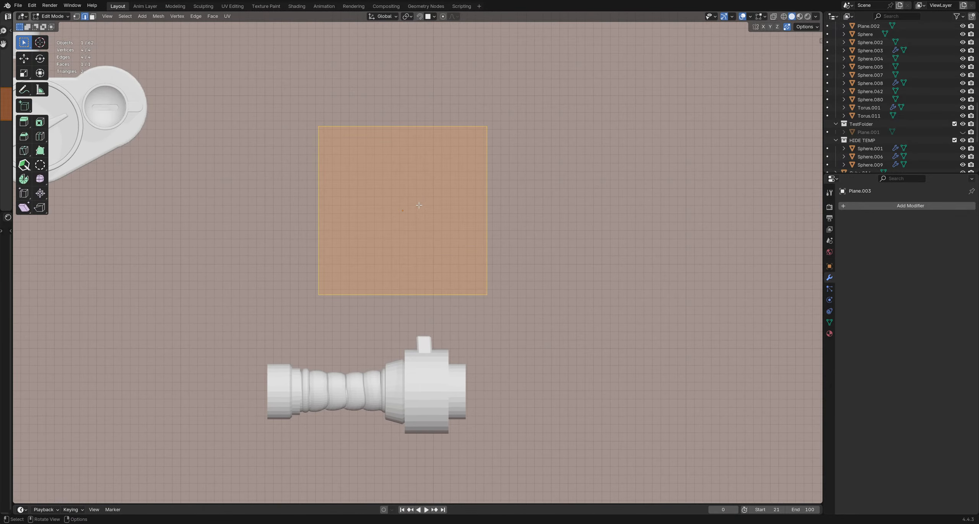
drag(282, 111, 334, 137)
key(g)
key(x)
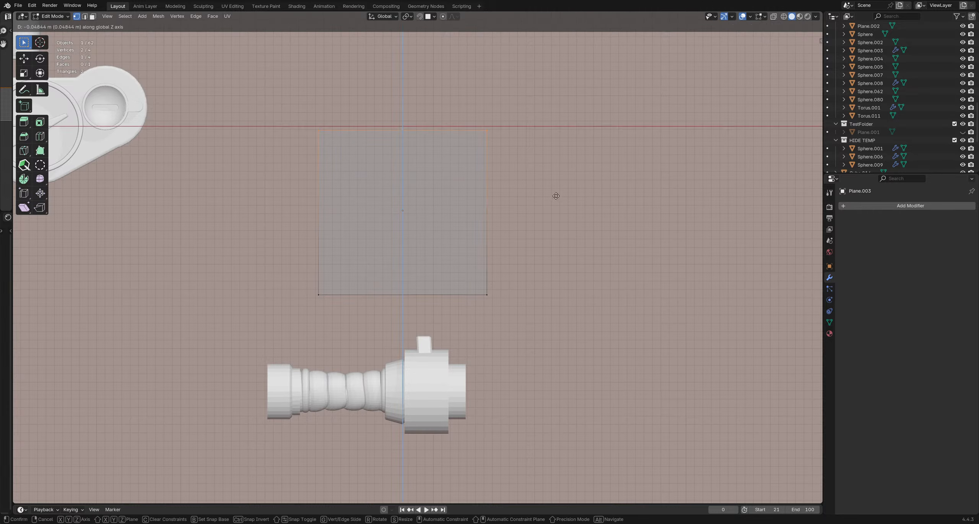
key(z)
click(559, 346)
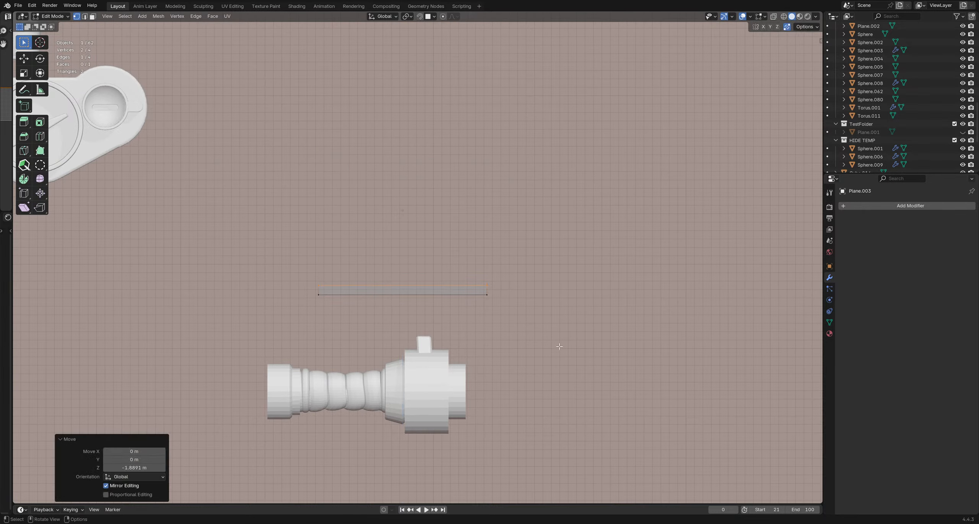
Step: Cut a loop across the middle of the strip and raise it about 0.52 m along Z to form a peak
key(ctrl+r)
click(424, 289)
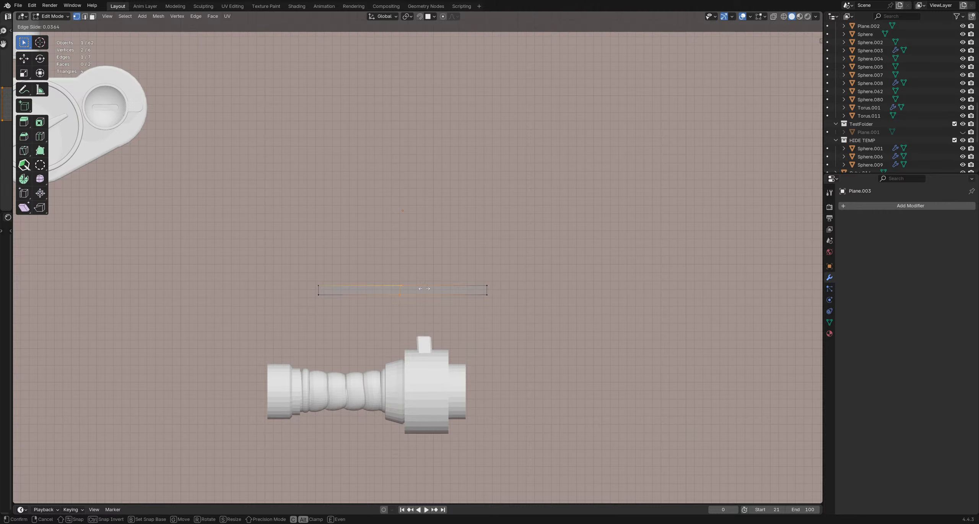
click(424, 289)
key(g)
key(z)
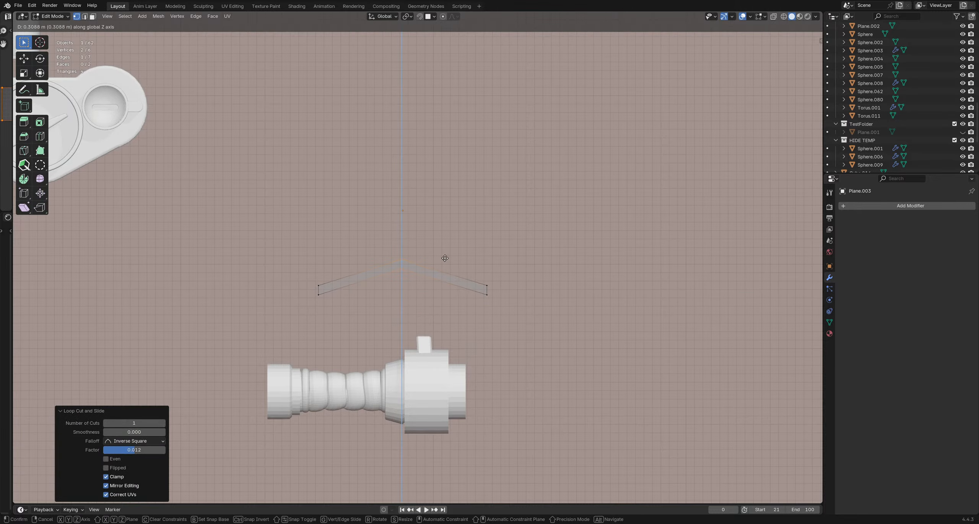
click(445, 242)
Step: Add one loop cut across each sloping half of the peaked strip
key(ctrl+r)
click(380, 263)
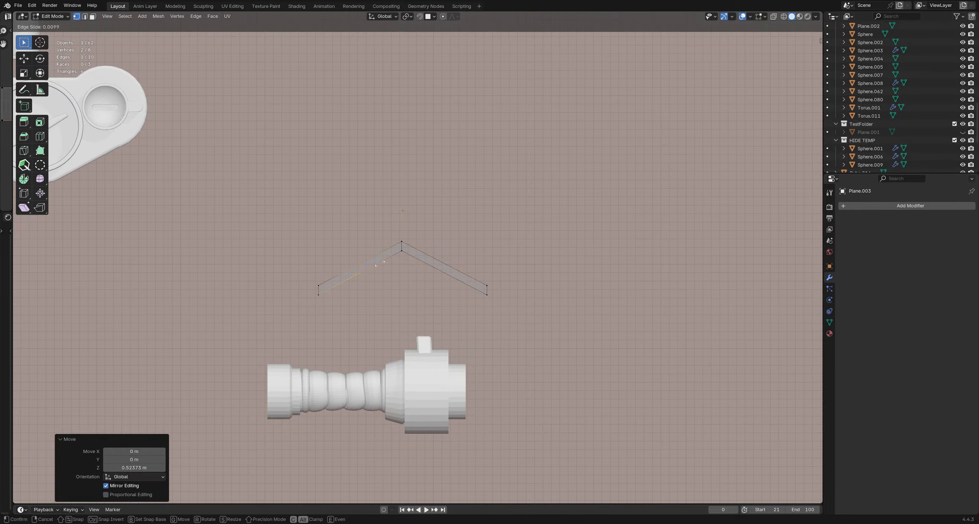
click(376, 264)
key(ctrl+r)
click(444, 273)
click(449, 275)
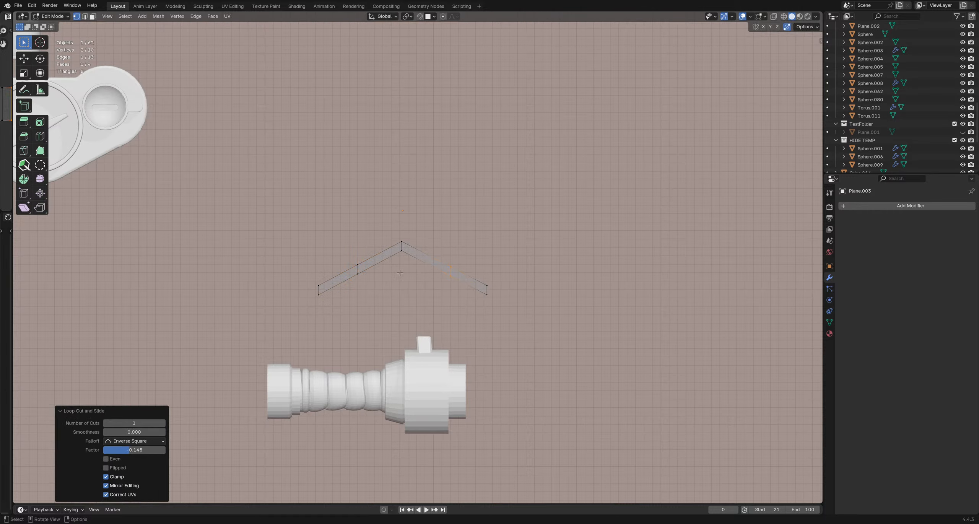
Step: Move the left half's cut outward and rotate it and the left end edge to follow an arch
drag(346, 250, 384, 280)
key(r)
click(377, 288)
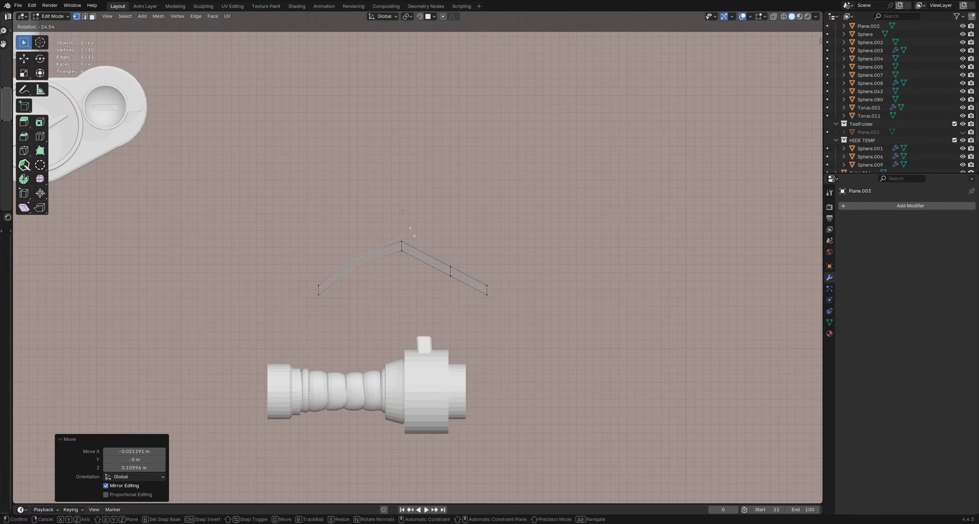
drag(296, 282, 343, 322)
key(r)
click(367, 245)
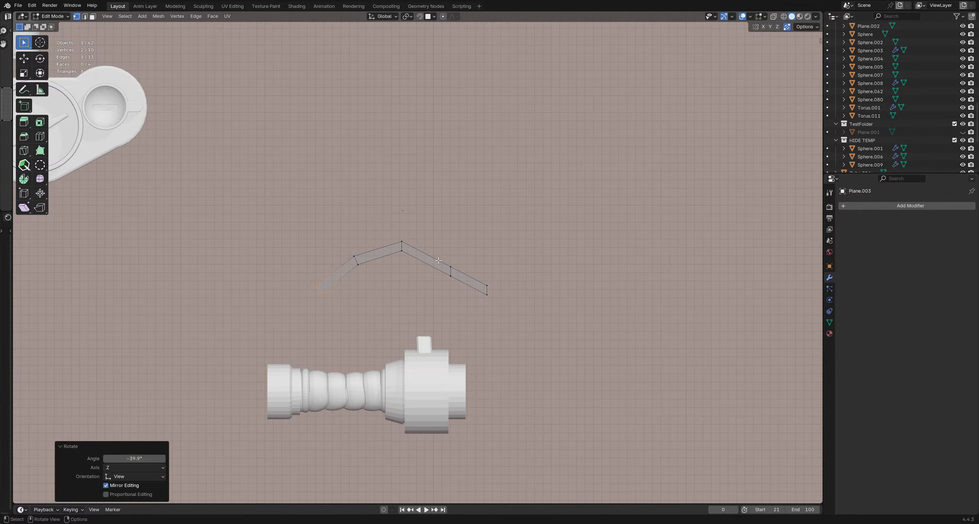
Step: Move and rotate the right half's cut and right end edge so that this side mirrors the arch's left side
drag(433, 250, 536, 334)
key(r)
click(469, 303)
key(g)
click(467, 292)
key(r)
click(487, 348)
key(g)
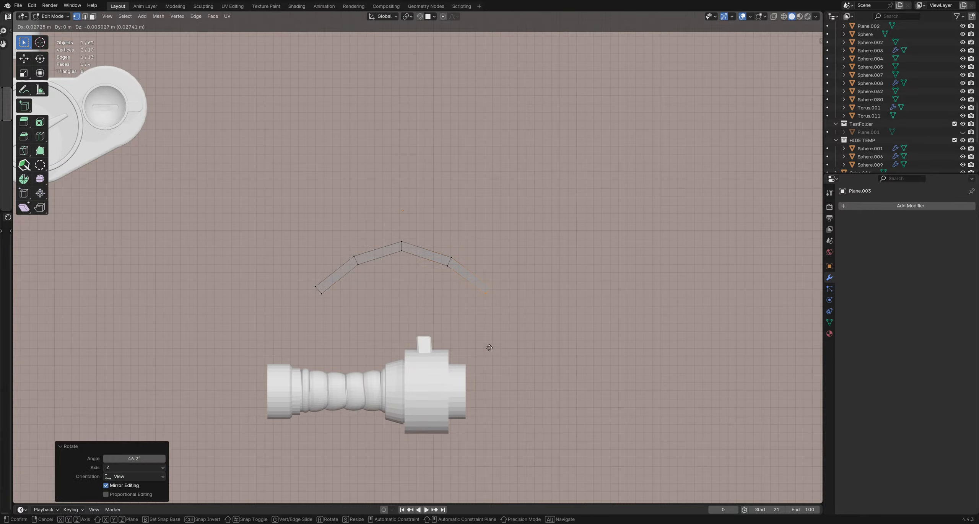
click(489, 349)
key(r)
click(533, 304)
drag(435, 246, 472, 280)
key(r)
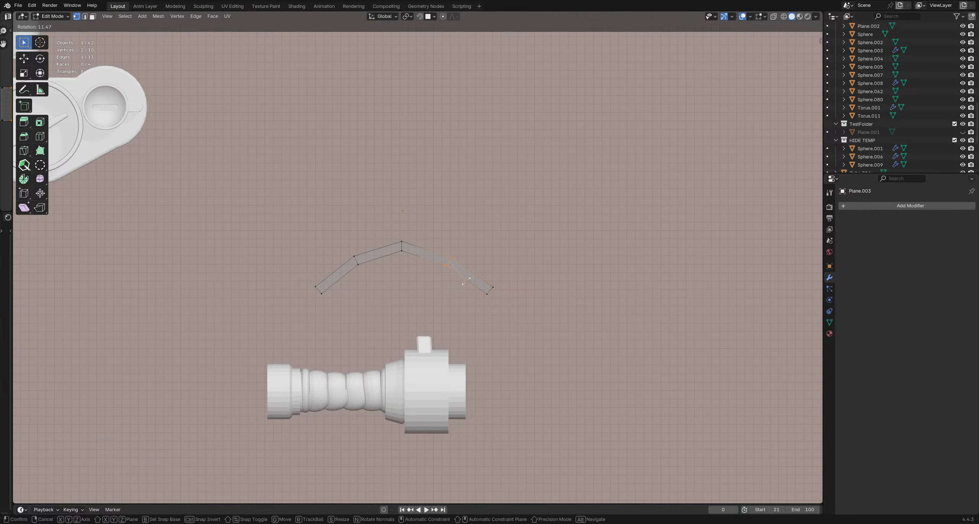
click(466, 281)
Step: Adjust the angles of the arch's centre edge and left cut, and rotate and reposition the left end edge
drag(387, 231, 428, 265)
key(r)
click(417, 265)
drag(340, 243, 384, 278)
key(r)
click(390, 271)
drag(299, 271, 363, 315)
key(r)
click(368, 311)
key(g)
click(371, 311)
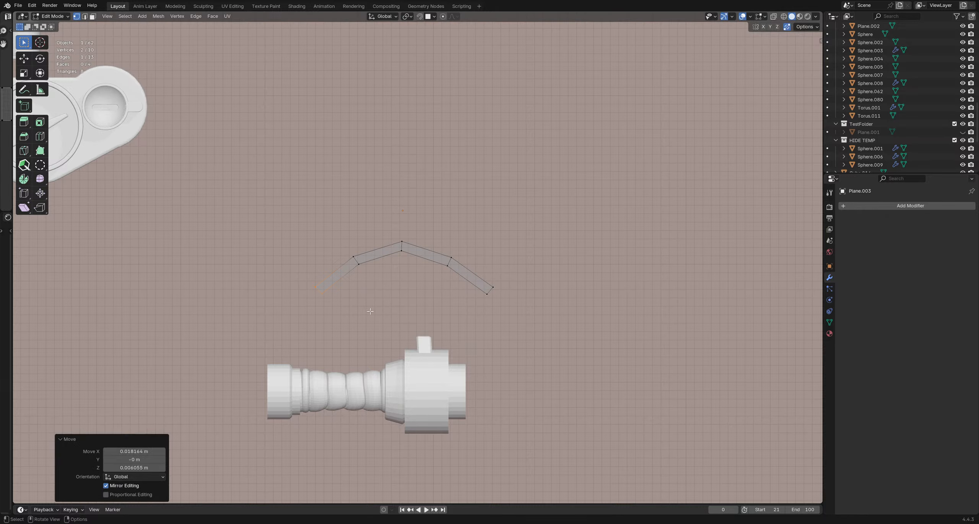
key(g)
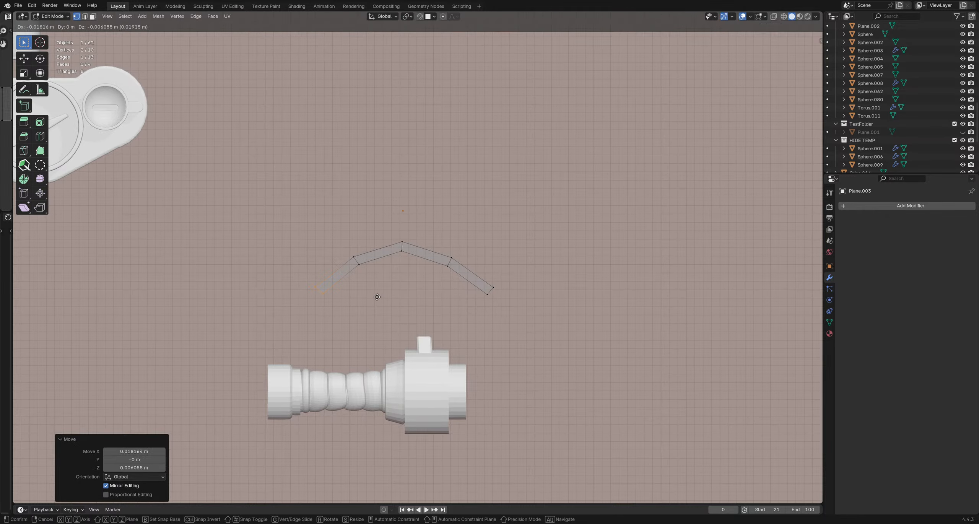
click(374, 296)
Step: Fine-tune the rotation of the arch's left, centre and right cross edges for an even curve
drag(339, 241, 379, 284)
key(r)
click(381, 290)
drag(386, 230, 475, 281)
key(r)
click(421, 268)
key(r)
click(461, 294)
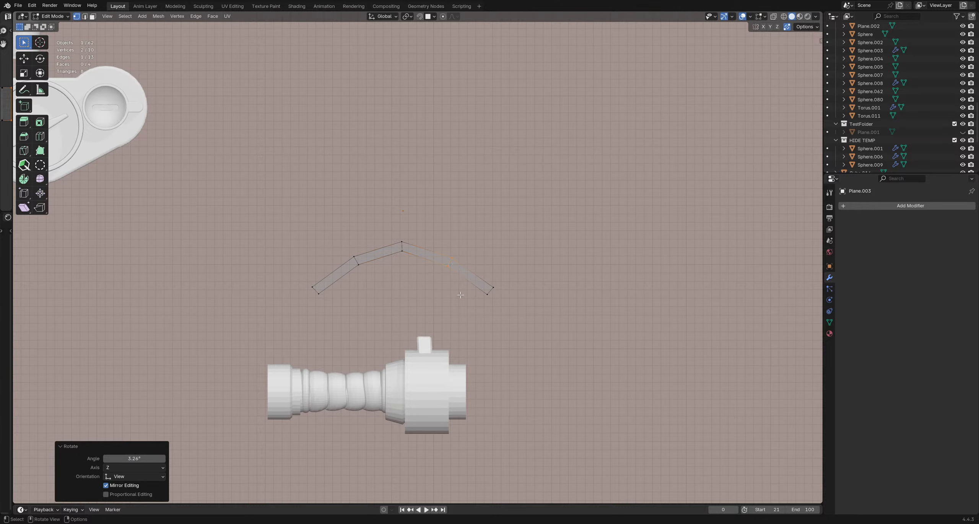
Step: Pull the arch's peak slightly down with the Grab brush in Sculpt Mode, using a radius of about 245 px
key(Tab)
click(457, 303)
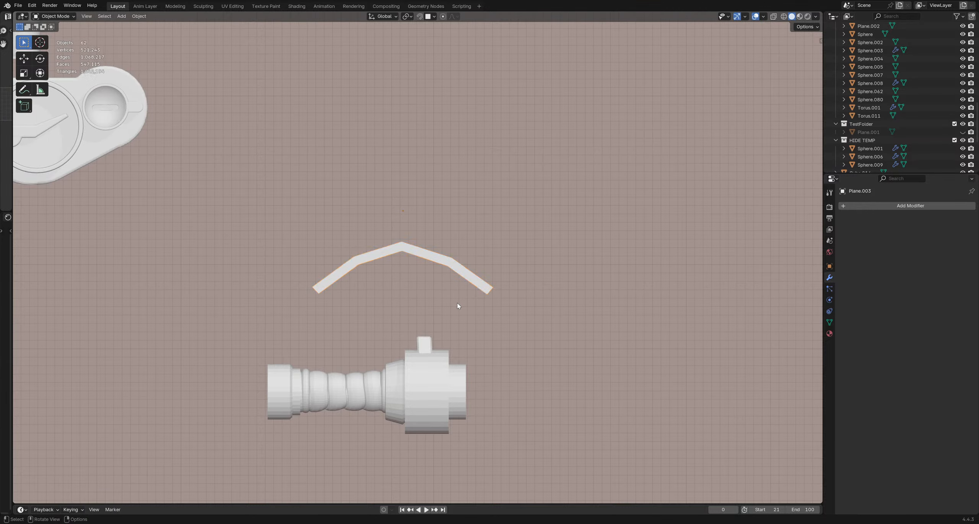
key(z)
key(Escape)
click(396, 248)
key(ctrl+Tab)
key(f)
click(396, 215)
mouse_move(397, 231)
mouse_down()
mouse_move(402, 258)
mouse_move(363, 284)
mouse_up()
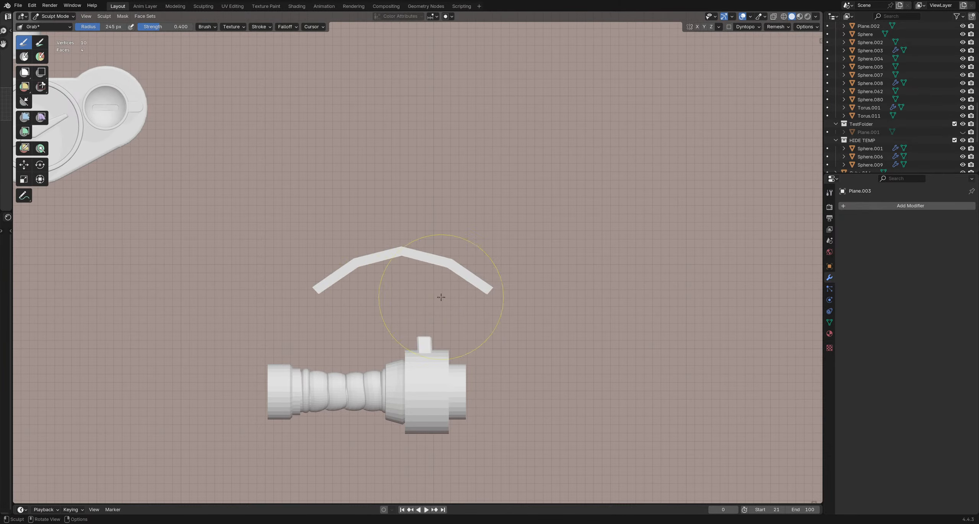
key(ctrl+Tab)
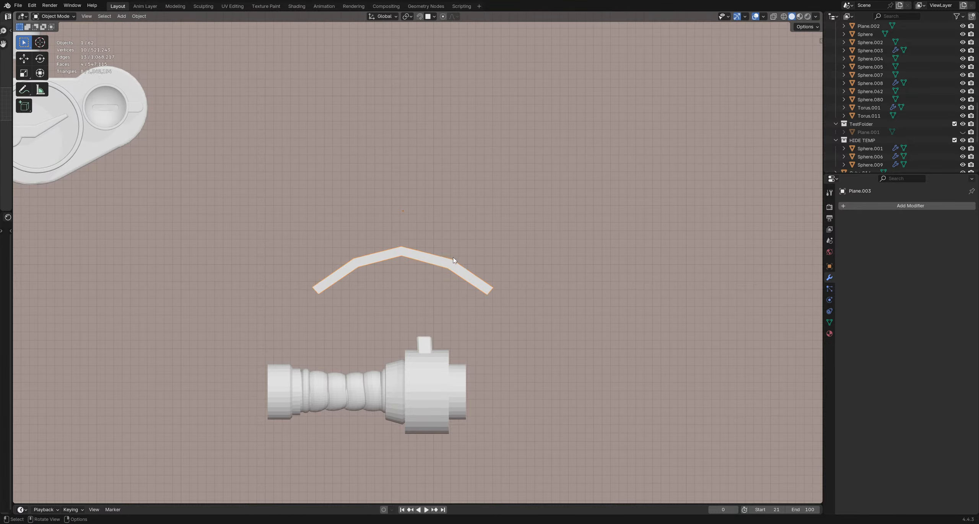
Step: Move the arch beneath the prop, about -0.64 m in X and -2.21 m in Z
key(g)
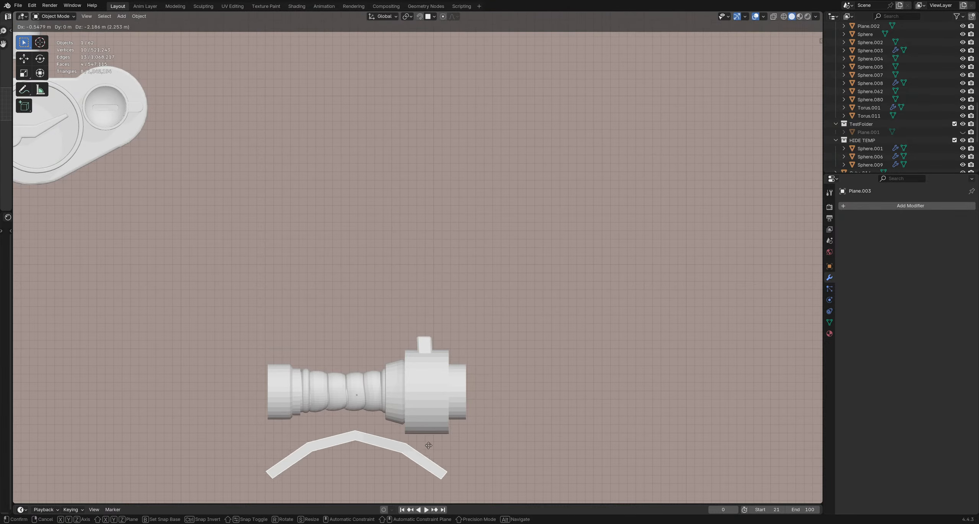
click(440, 428)
mouse_move(452, 422)
shift+middle_down()
mouse_move(465, 322)
mouse_move(513, 308)
mouse_move(497, 301)
shift+middle_up()
Step: Nudge the arch's ends and middle closer to the prop's underside with the Grab brush in Sculpt Mode
key(ctrl+Tab)
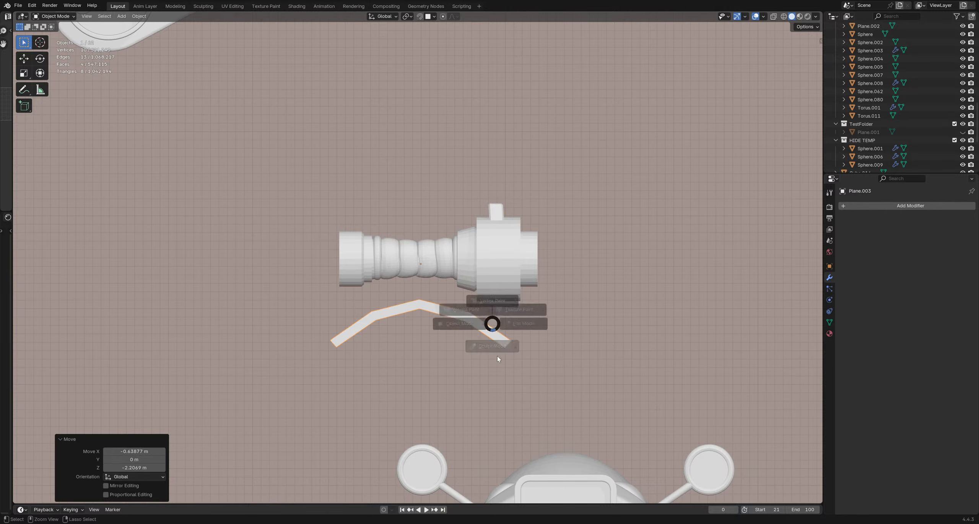
click(497, 354)
mouse_move(494, 301)
mouse_down()
mouse_move(525, 345)
mouse_move(537, 336)
mouse_up()
drag(446, 310, 445, 299)
drag(365, 332, 376, 319)
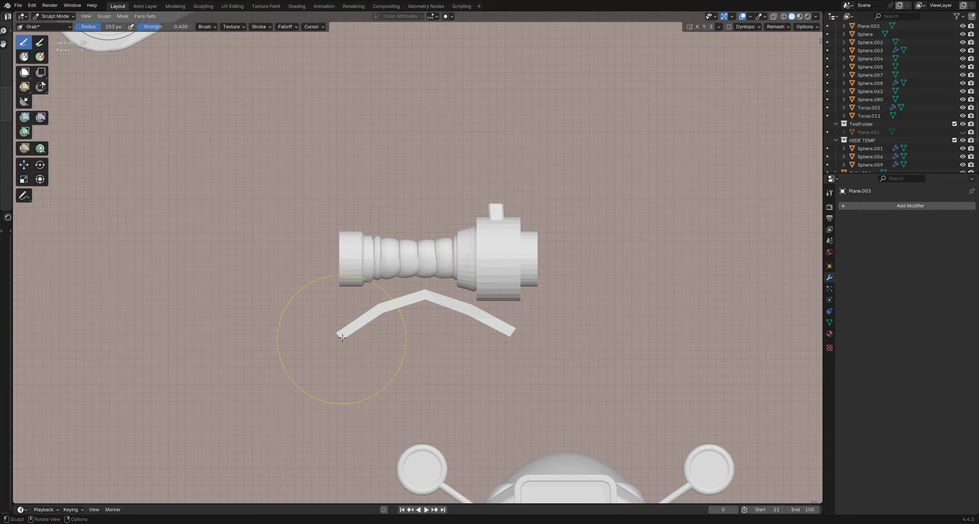
Step: Reduce the Grab brush radius to about 196 px and refine the arch's peak and right end
key(f)
click(347, 339)
drag(508, 355, 505, 359)
key(f)
click(503, 354)
drag(433, 286, 438, 284)
drag(472, 321, 520, 329)
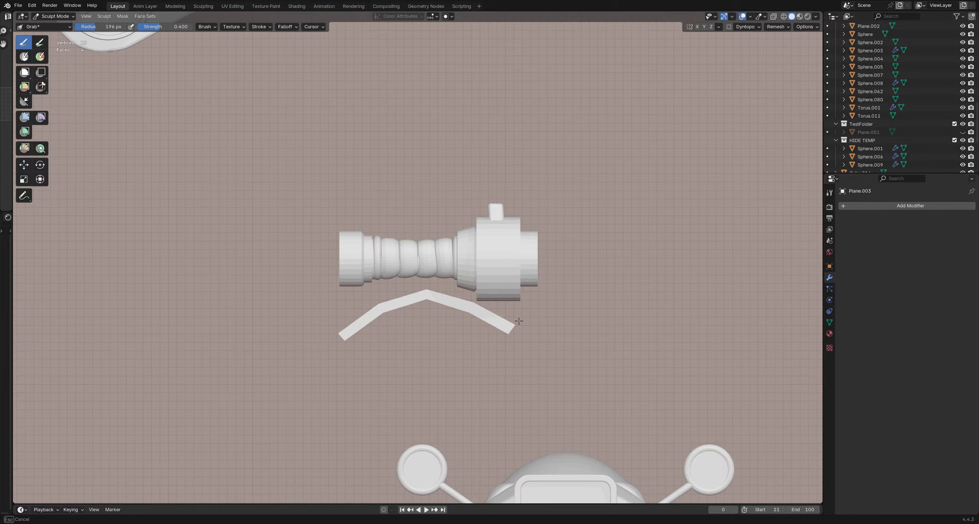
key(ctrl+Tab)
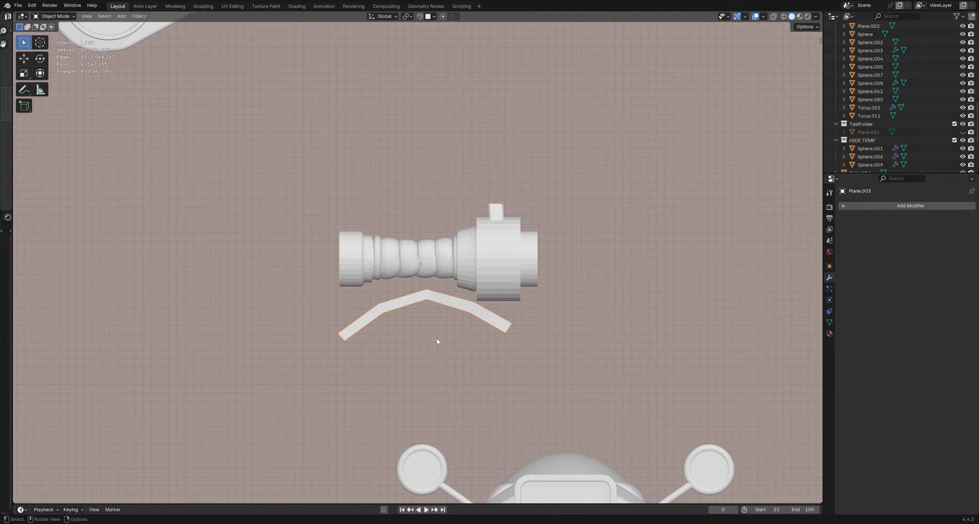
Step: Extrude all faces of the arched strip to give it thickness as a solid bar
mouse_move(437, 338)
middle_down()
mouse_move(500, 341)
mouse_move(475, 319)
mouse_move(481, 329)
mouse_move(494, 320)
mouse_move(469, 339)
mouse_move(449, 296)
mouse_move(416, 318)
mouse_move(438, 329)
mouse_move(394, 346)
mouse_move(422, 310)
mouse_move(426, 329)
mouse_move(391, 324)
mouse_move(366, 295)
mouse_move(421, 327)
mouse_move(463, 333)
mouse_move(400, 307)
middle_up()
key(Tab)
key(a)
key(3)
key(e)
click(507, 316)
key(Tab)
Step: Bevel the bar's lengthwise and end edges about 0.017 m with one segment, leaving the inner cross loops unselected
scroll(450, 297, up, 2)
key(Tab)
key(a)
key(2)
key(alt+z)
shift+click(355, 314)
key(alt+a)
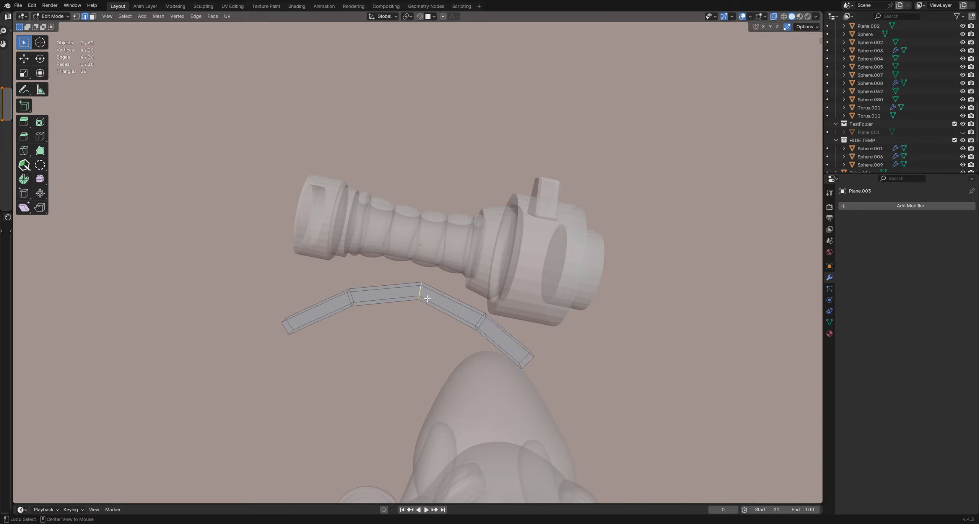
key(ctrl+z)
middle_drag(421, 294, 554, 319)
key(ctrl+b)
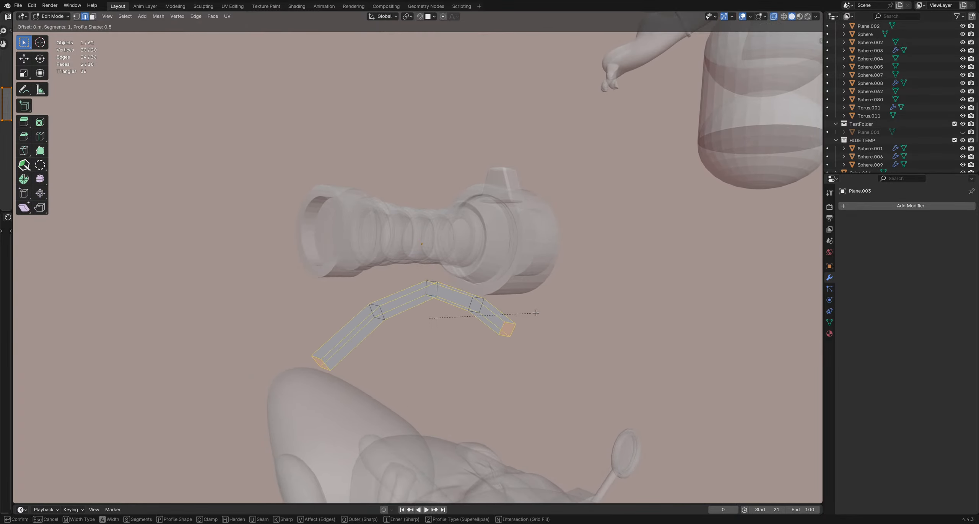
click(538, 313)
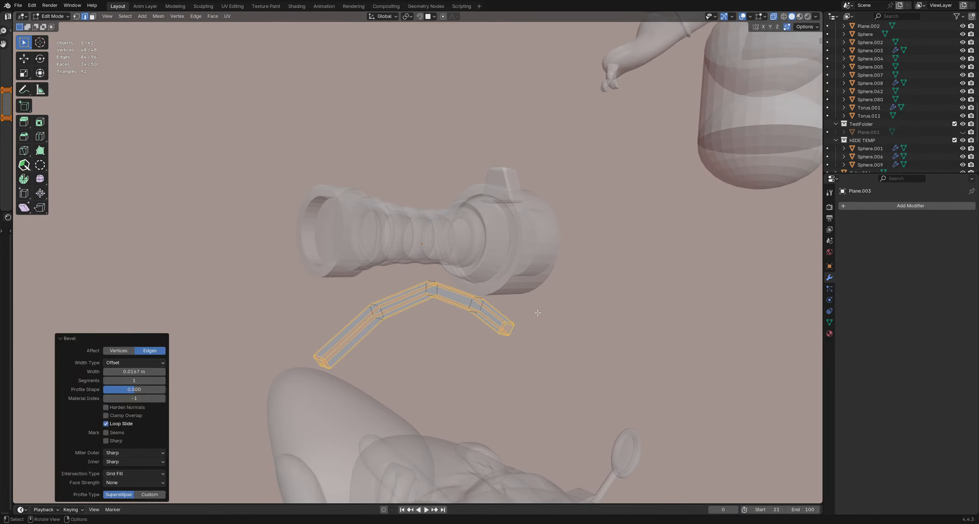
Step: Smooth the arched bar with a level 1 Subdivision modifier
key(Tab)
middle_drag(545, 330, 374, 309)
key(ctrl+1)
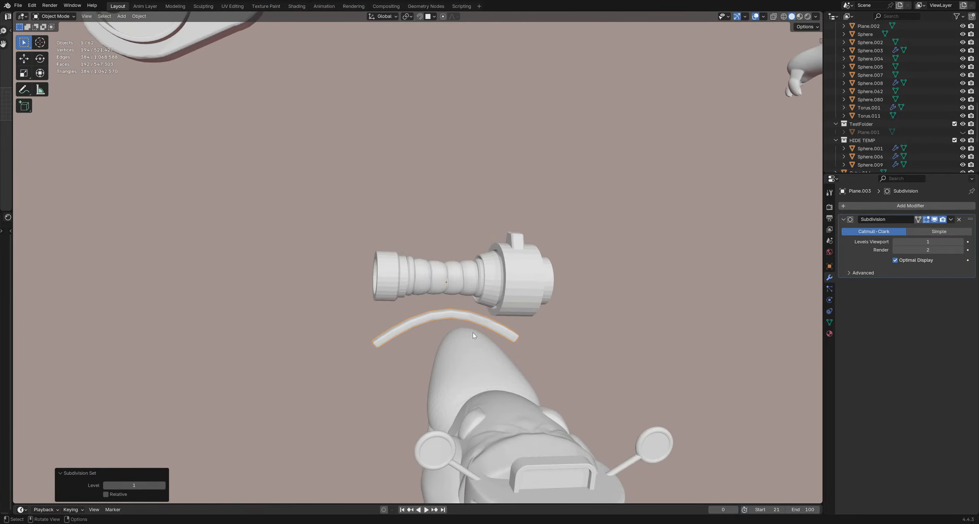
Step: Add a UV sphere at the arched bar's left end and scale it down to 0.254
middle_drag(472, 332, 467, 310)
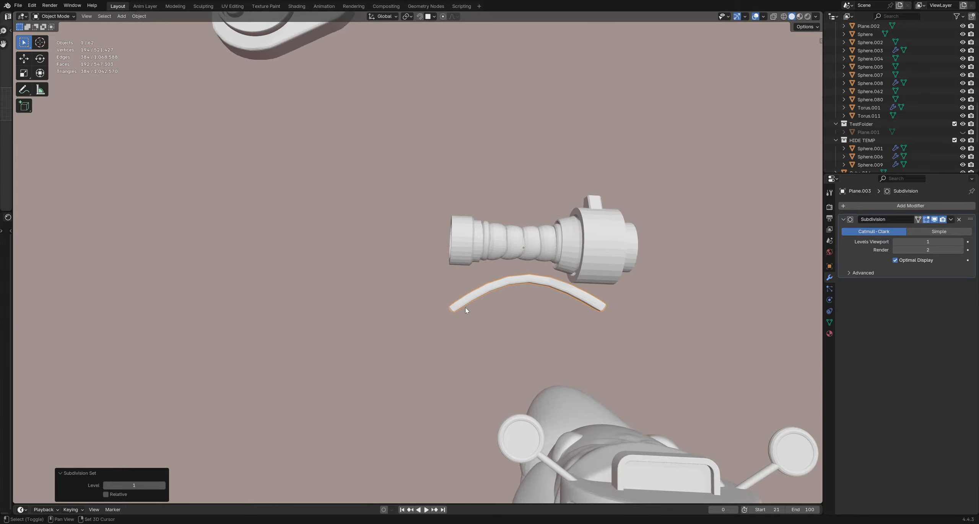
key(shift+a)
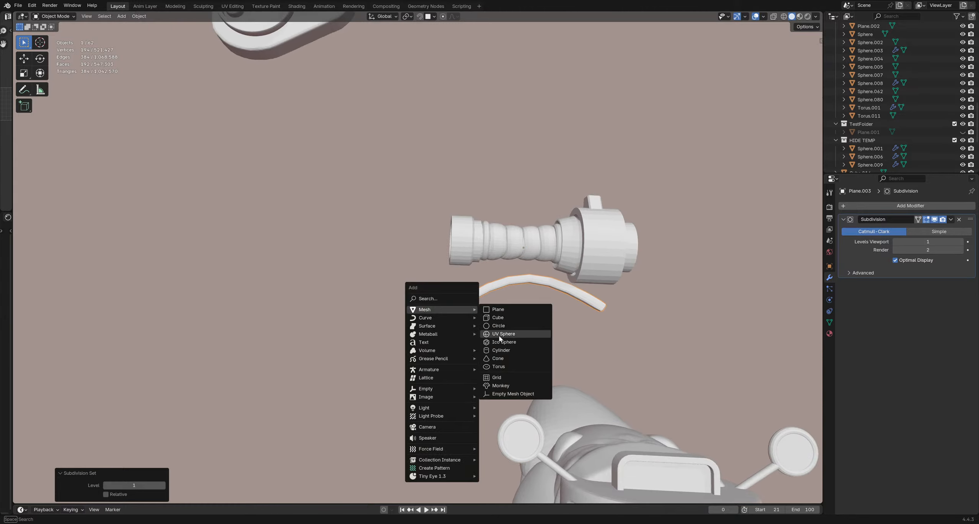
click(501, 337)
scroll(552, 312, down, 5)
key(g)
click(445, 220)
scroll(445, 220, up, 3)
key(s)
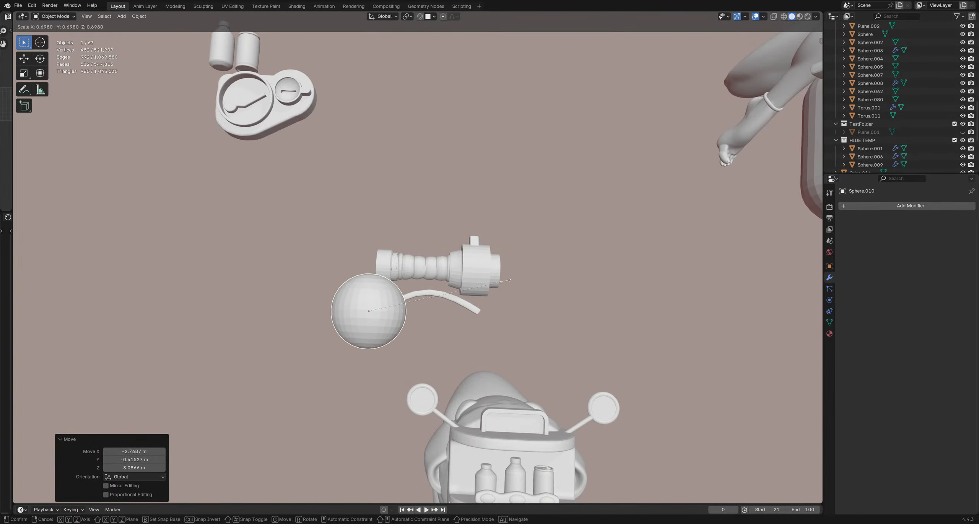
click(421, 303)
Step: Rotate the sphere, scale it by 0.857 and seat it against the arched bar's left end
key(r)
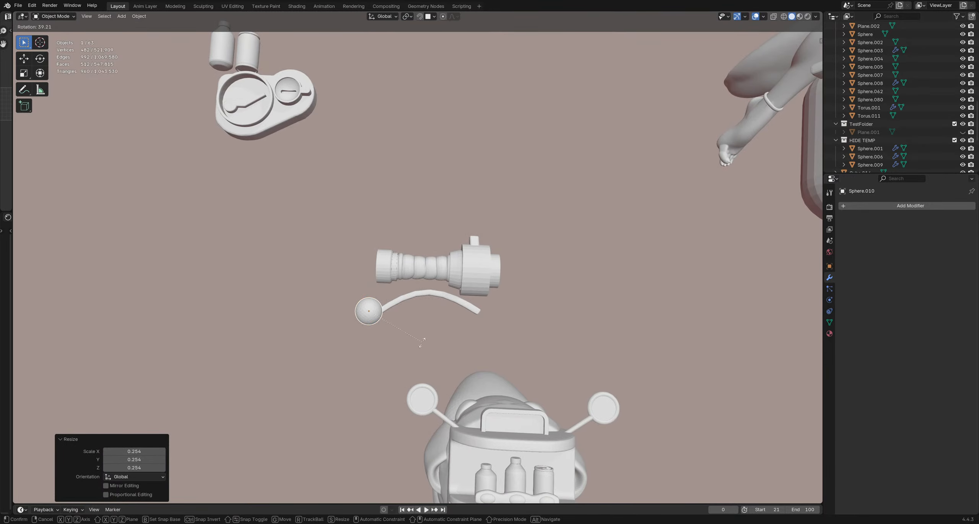
click(421, 340)
shift+middle_drag(414, 320, 451, 289)
key(g)
click(517, 303)
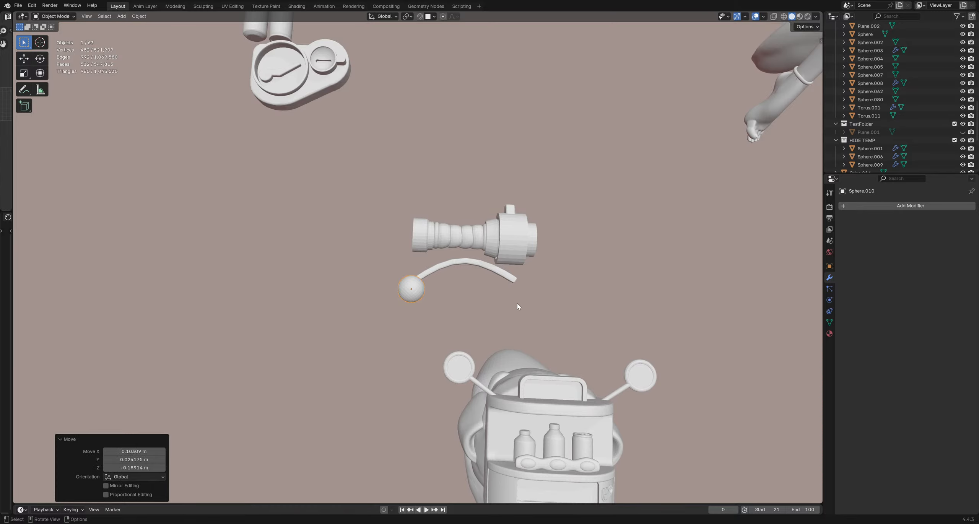
key(s)
click(501, 308)
scroll(497, 308, up, 2)
key(r)
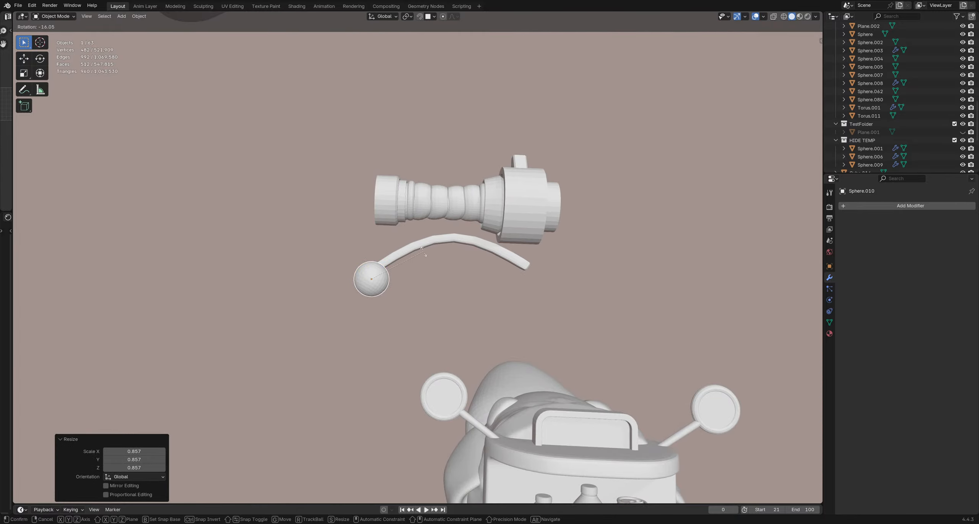
click(426, 254)
key(g)
click(442, 250)
Step: Align the sphere with the centreline of the bar's end, adjusting its position in end-on and top views
middle_drag(442, 251, 511, 294)
key(g)
click(512, 294)
scroll(515, 291, up, 2)
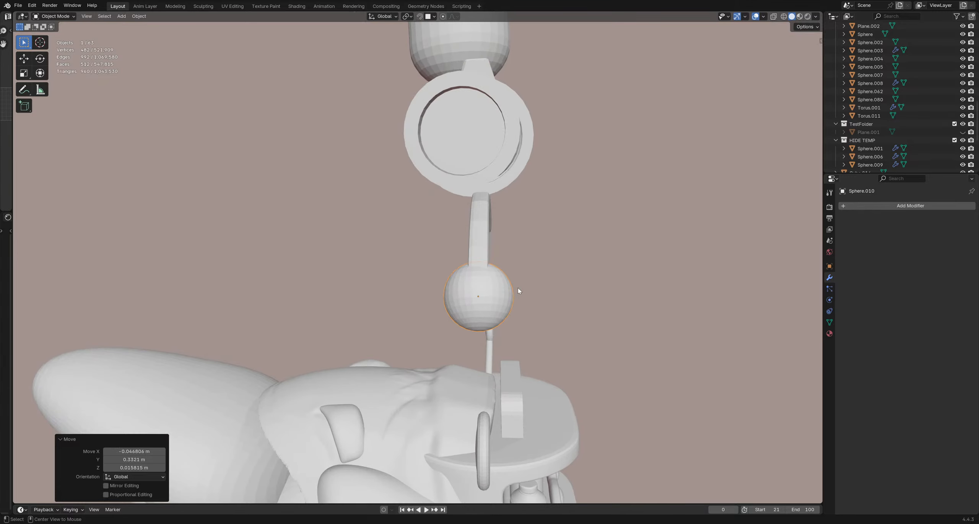
key(KP_7)
shift+middle_drag(508, 283, 478, 266)
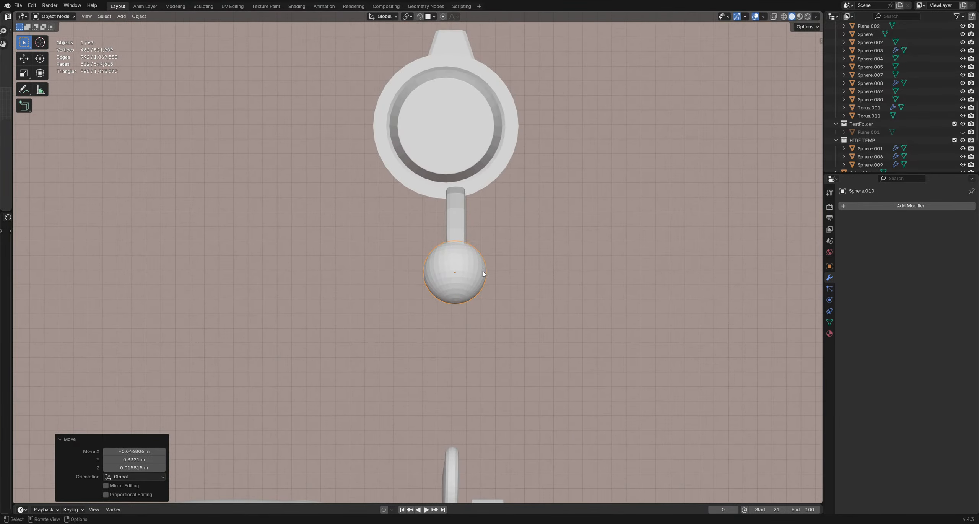
key(g)
click(487, 272)
key(g)
click(486, 270)
Step: Apply all transforms to the sphere and set its origin to its geometry for sculpting with the Grab brush
key(ctrl+Tab)
key(f)
click(542, 270)
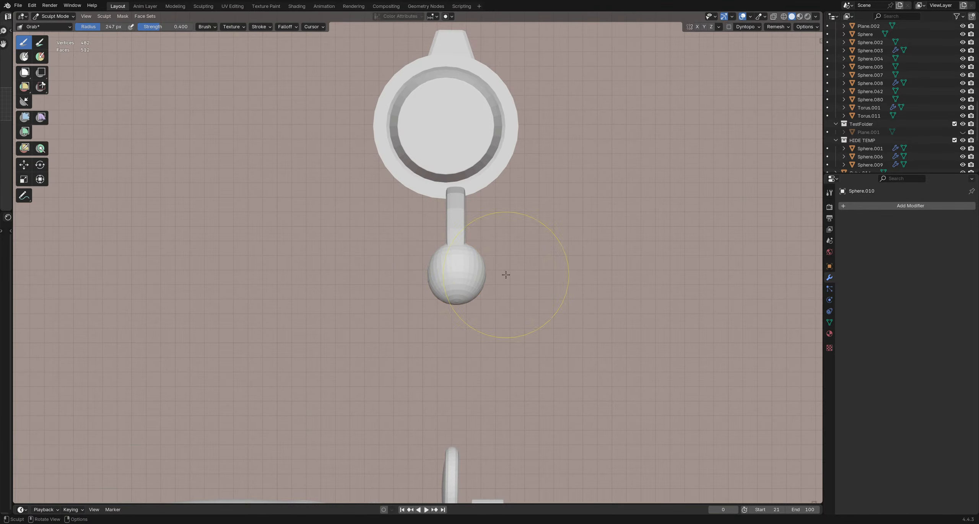
key(ctrl+Tab)
key(ctrl+a)
click(469, 317)
key(q)
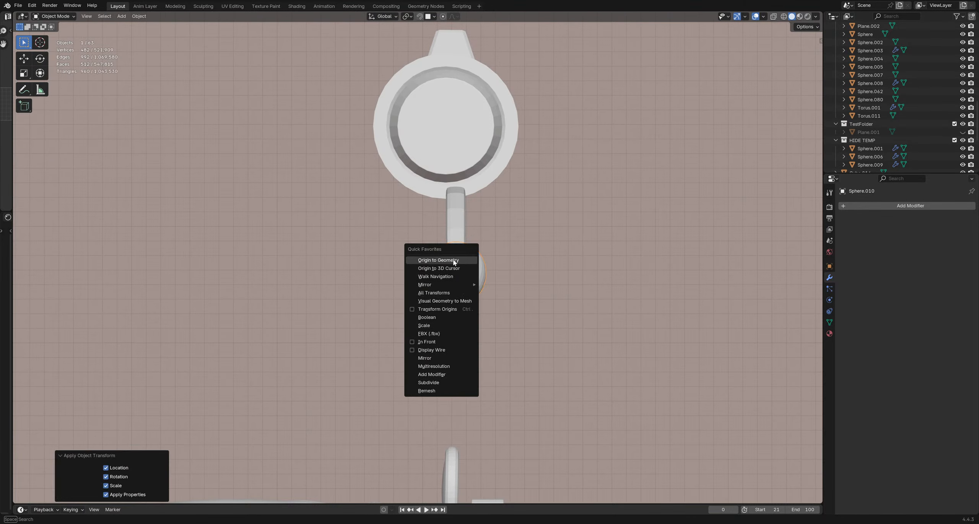
click(456, 263)
key(ctrl+Tab)
click(466, 345)
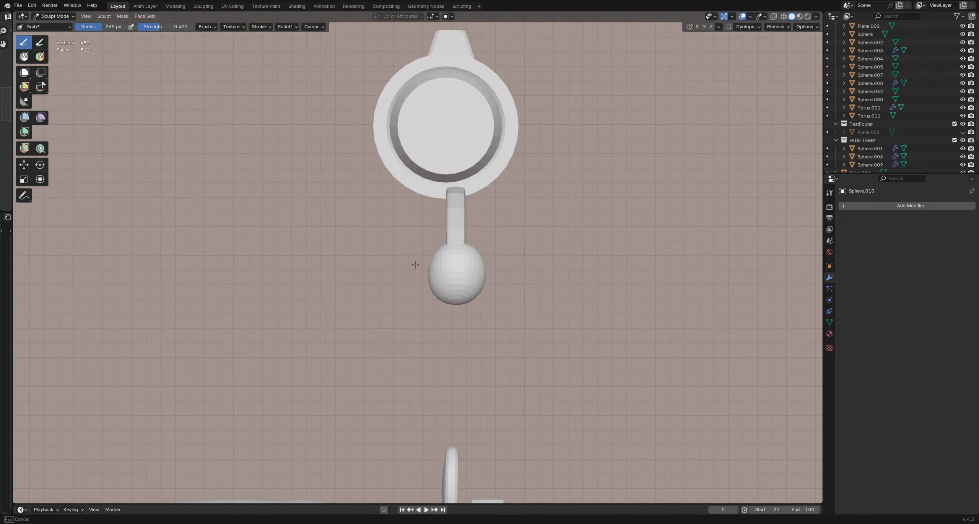
Step: Narrow the sphere's sides with a 196 px Grab brush and push its underside in with a radius of 245 px
key(f)
click(439, 236)
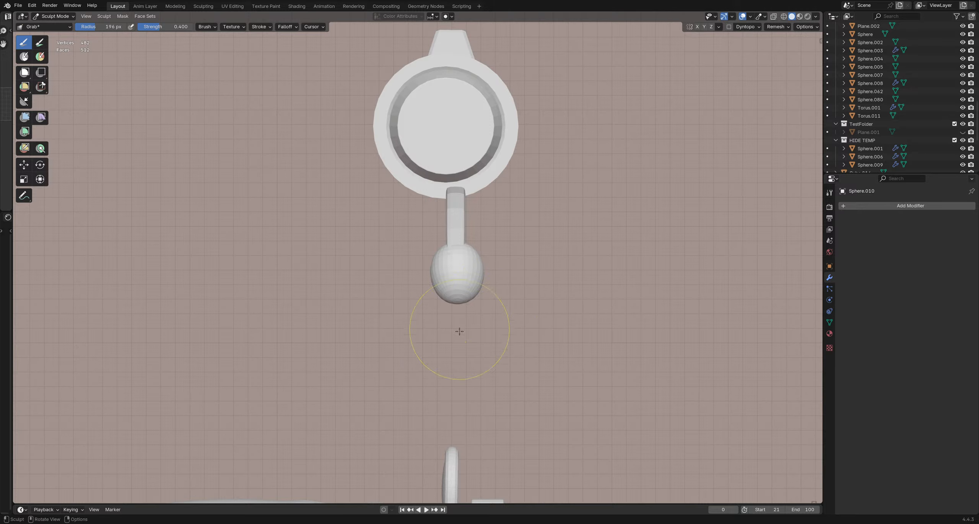
middle_drag(456, 326, 367, 284)
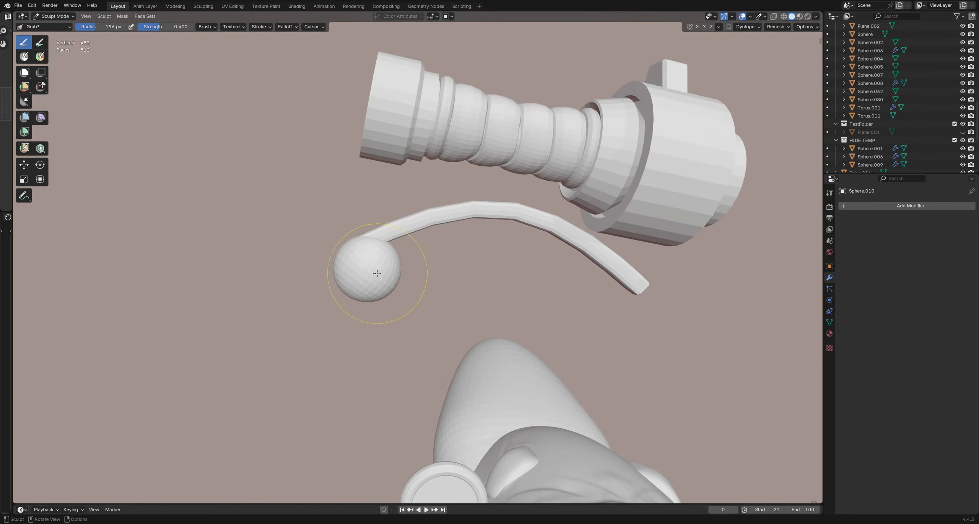
key(f)
click(382, 244)
drag(388, 321, 370, 316)
drag(368, 321, 361, 313)
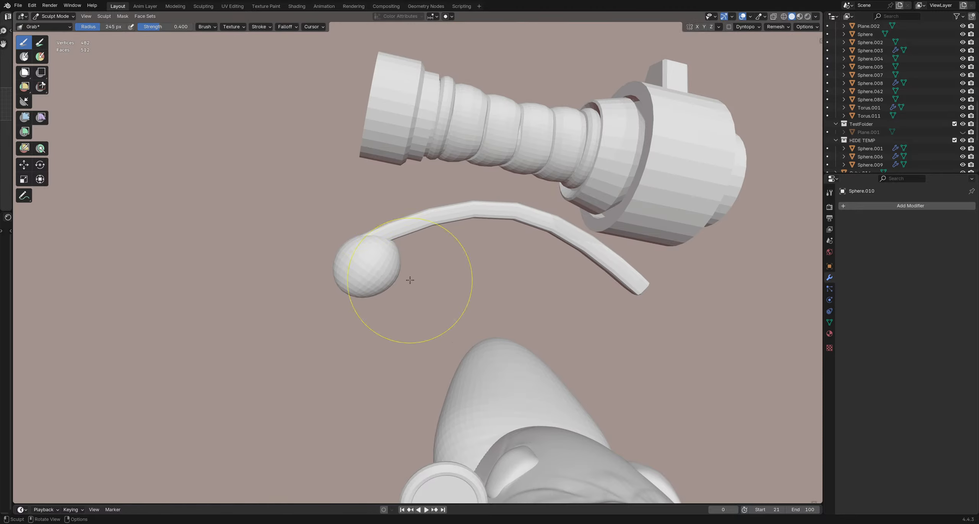
Step: Pull the sphere's upper side toward the bar into a teardrop shape, using a Grab radius of about 234 px
key(f)
key(f)
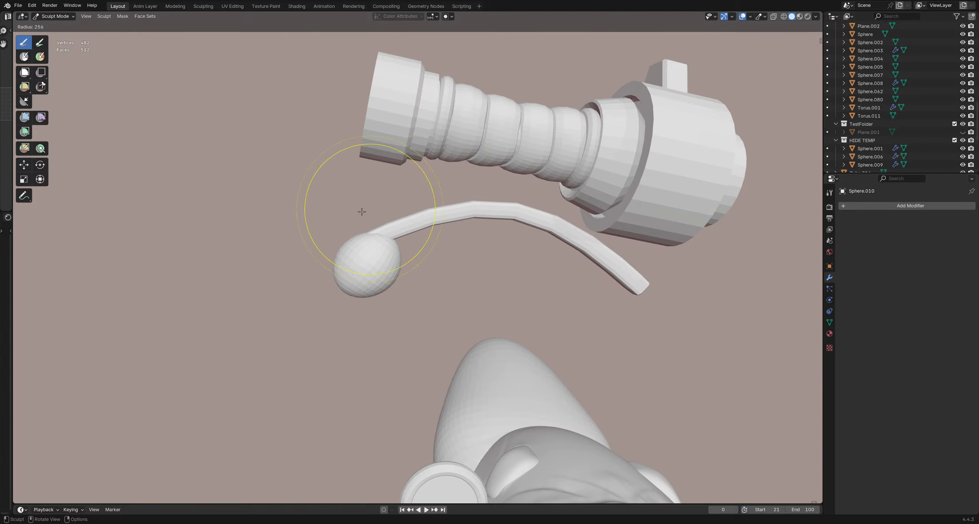
click(415, 217)
mouse_move(376, 259)
middle_down()
mouse_move(471, 273)
mouse_move(467, 306)
mouse_move(486, 327)
mouse_move(325, 269)
mouse_move(375, 288)
middle_up()
key(f)
click(372, 316)
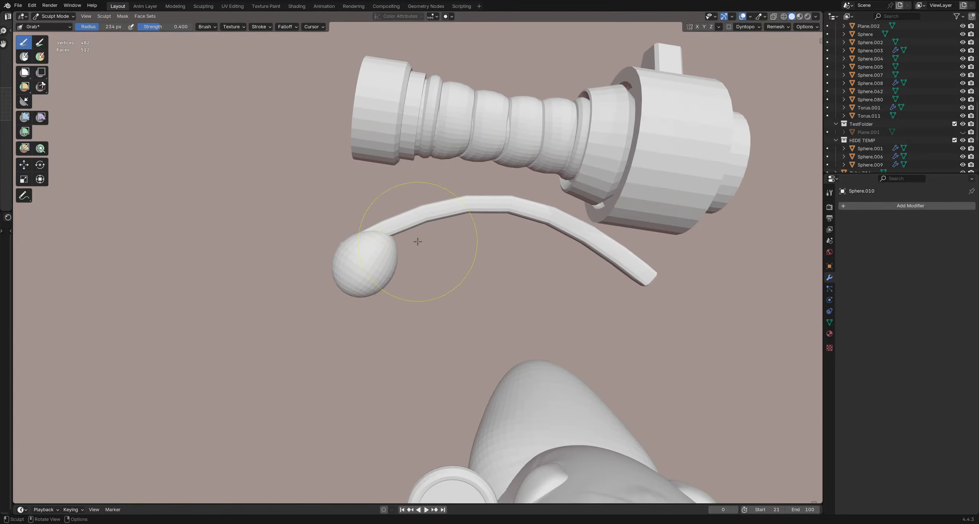
Step: Enlarge the Grab brush radius to 286 px and refine the knob's shape where it meets the bar
middle_drag(421, 245, 400, 217)
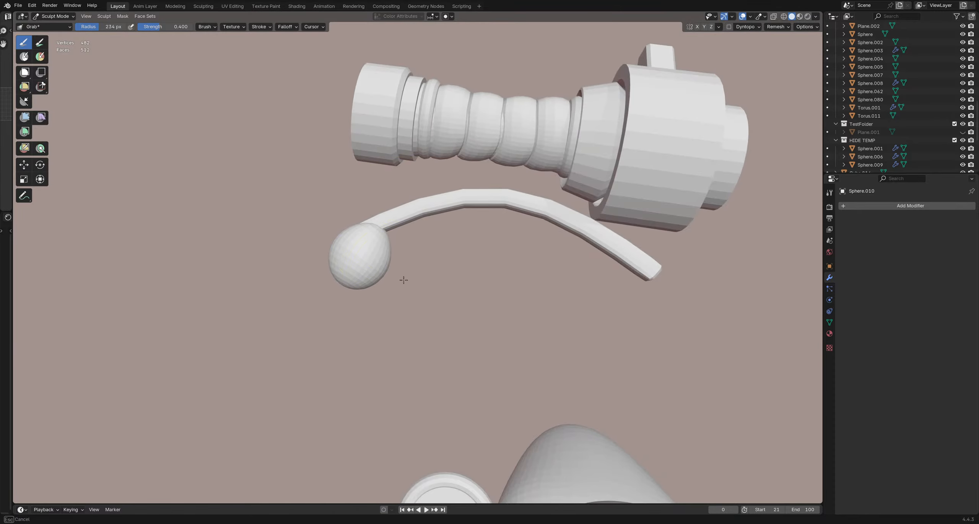
middle_drag(403, 280, 339, 253)
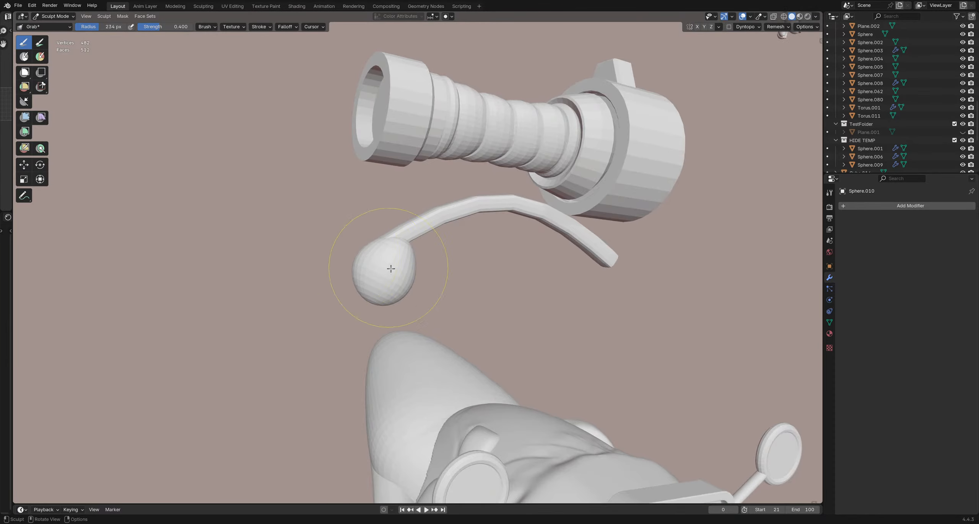
mouse_move(391, 268)
middle_down()
mouse_move(401, 301)
mouse_move(444, 271)
mouse_move(406, 271)
mouse_move(375, 218)
mouse_move(327, 188)
mouse_move(475, 284)
mouse_move(390, 211)
middle_up()
key(f)
click(369, 212)
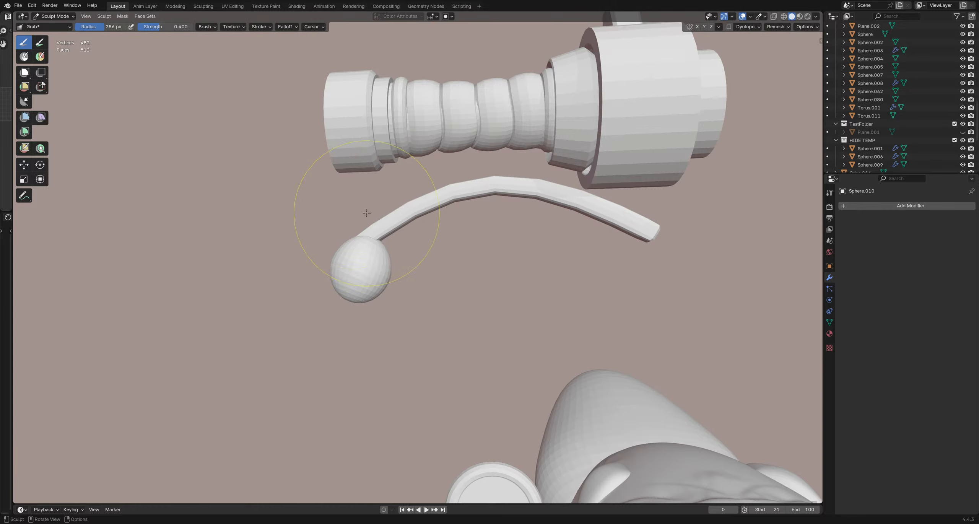
middle_drag(366, 212, 402, 203)
drag(403, 223, 386, 212)
drag(386, 225, 360, 212)
Step: Set the Smooth brush to Projected falloff with a 198 px radius and soften the knob's surface
scroll(375, 226, down, 8)
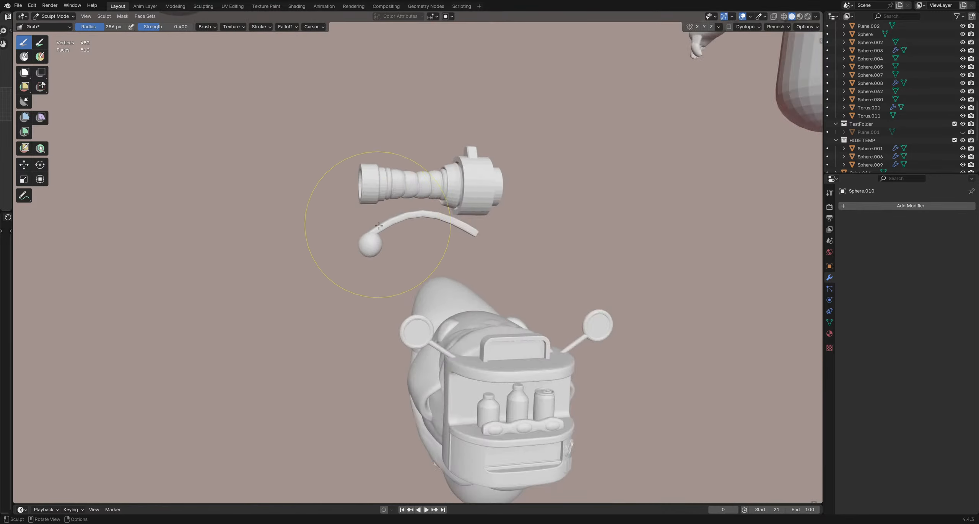
scroll(375, 253, up, 3)
drag(378, 256, 372, 257)
key(shift+s)
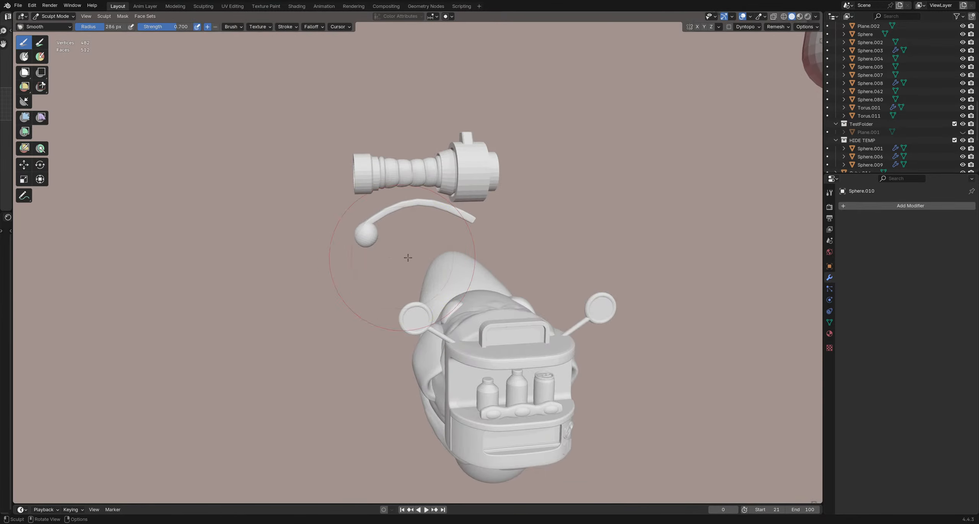
key(n)
click(794, 176)
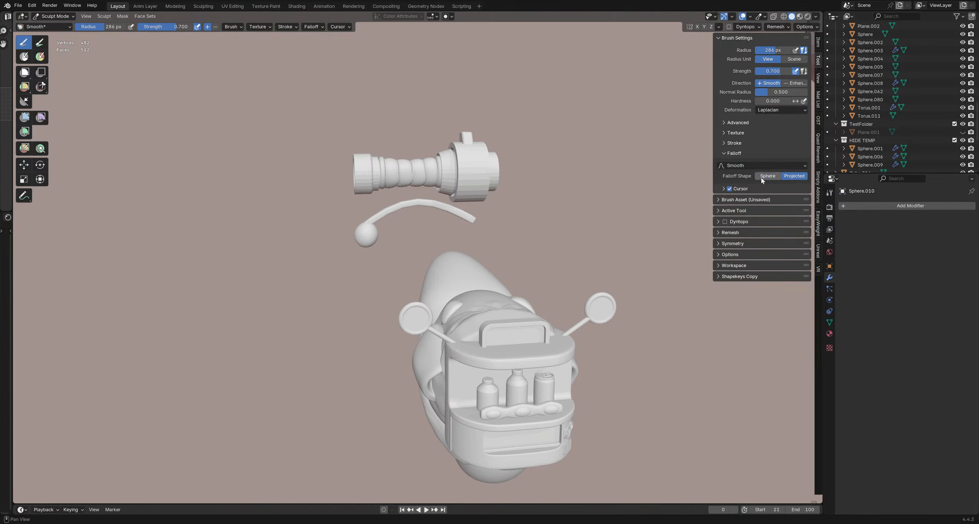
key(f)
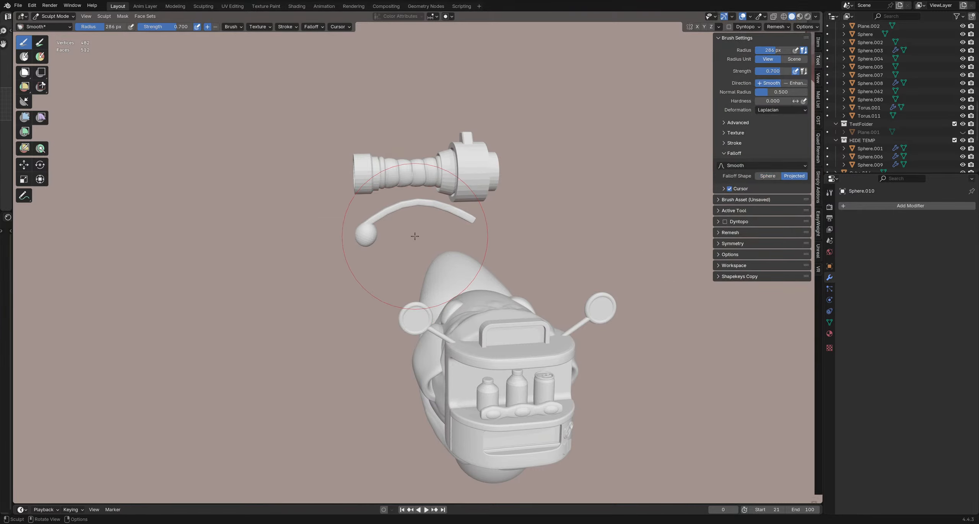
key(n)
click(392, 254)
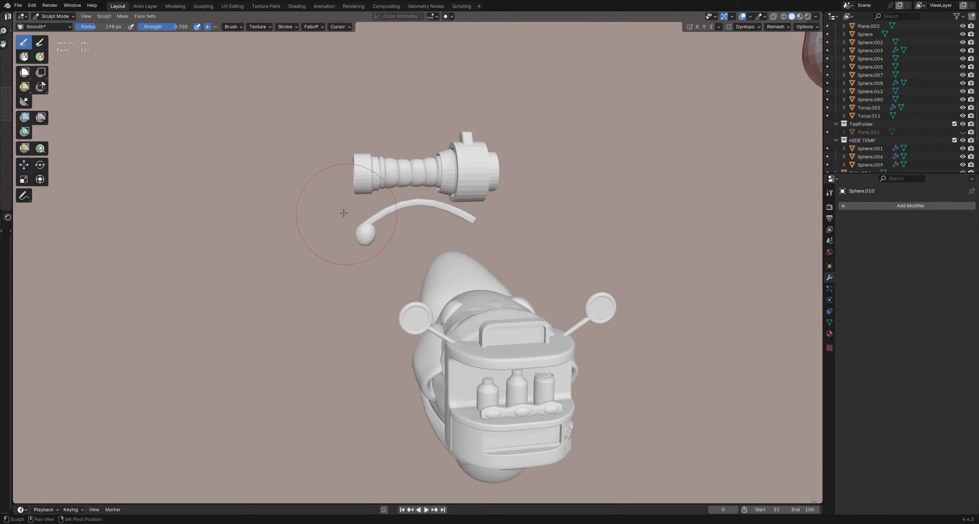
Step: Retouch the knob with the Grab brush at a 155 px radius and return to Object Mode
key(g)
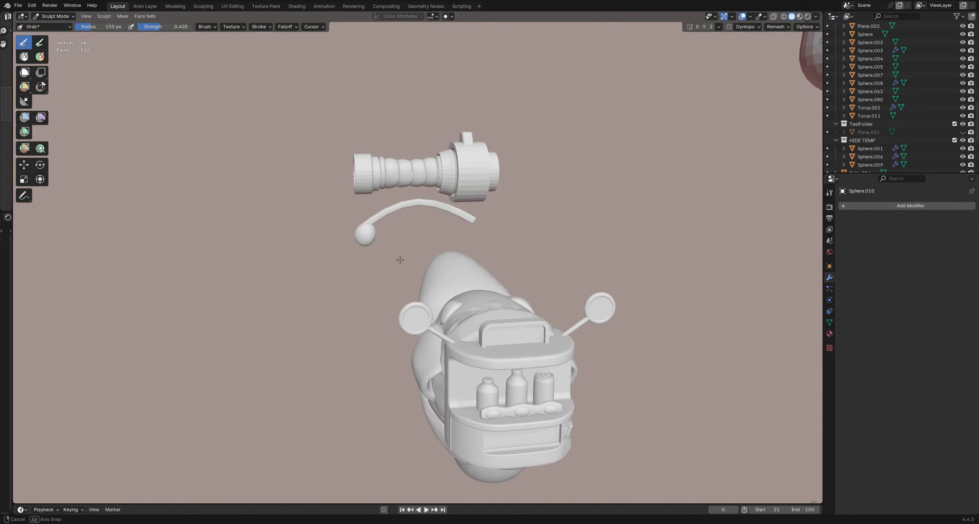
mouse_move(398, 260)
middle_down()
mouse_move(437, 306)
mouse_move(437, 247)
mouse_move(429, 270)
mouse_move(339, 310)
mouse_move(343, 225)
mouse_move(375, 254)
mouse_move(402, 230)
mouse_move(407, 245)
mouse_move(423, 239)
mouse_move(393, 246)
mouse_move(417, 225)
mouse_move(389, 185)
mouse_move(417, 252)
mouse_move(392, 212)
mouse_move(386, 234)
mouse_move(467, 217)
mouse_move(429, 254)
mouse_move(364, 221)
mouse_move(423, 248)
middle_up()
key(ctrl+Tab)
scroll(442, 258, up, 1)
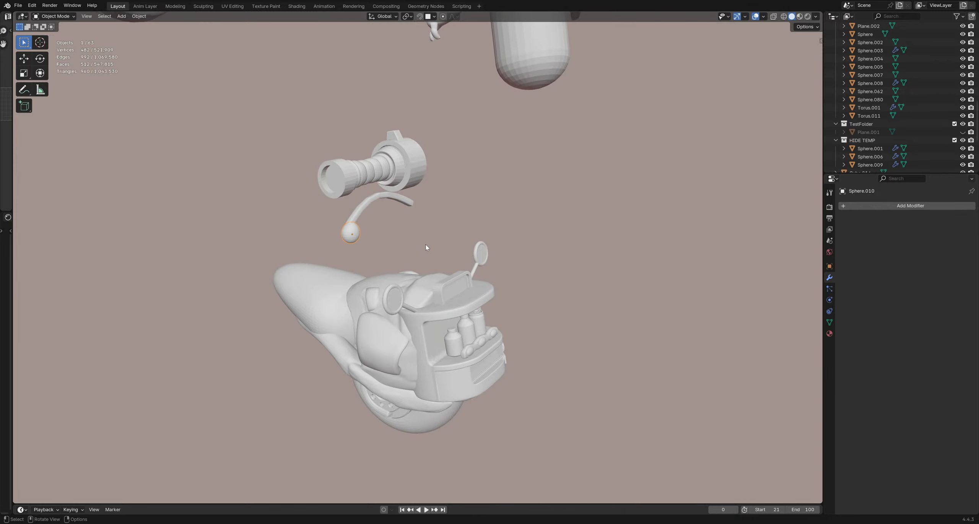
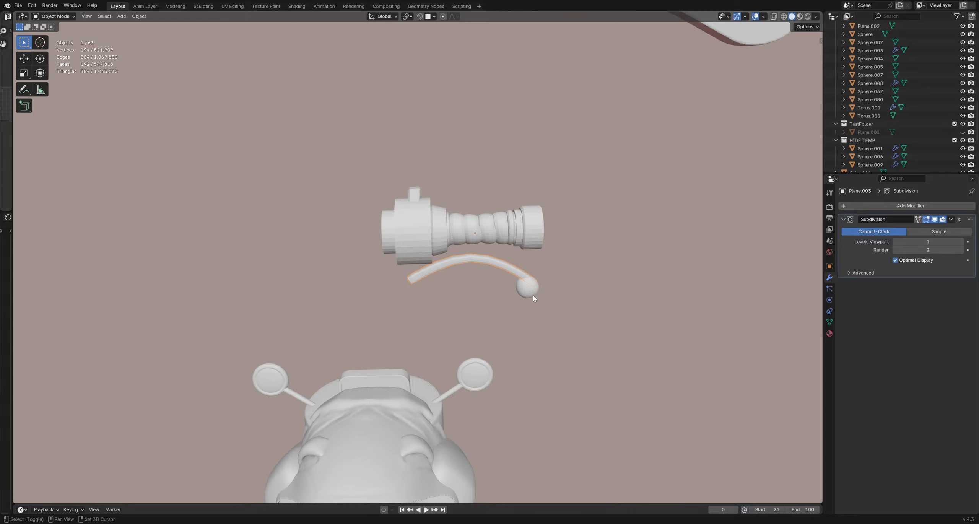
Step: Apply the arched bar's Subdivision modifier and join the knob and bar into one object
shift+click(532, 286)
middle_drag(536, 285, 421, 307)
click(456, 286)
shift+click(396, 297)
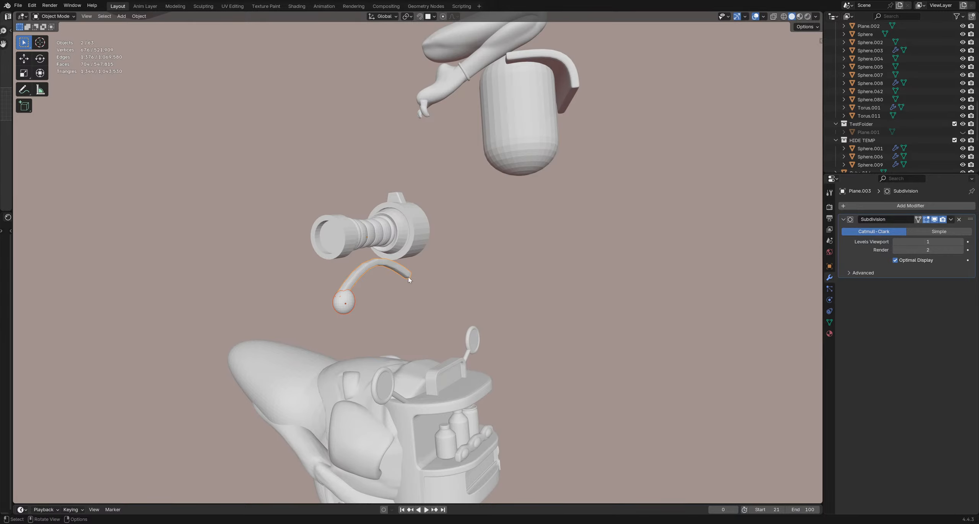
key(ctrl+a)
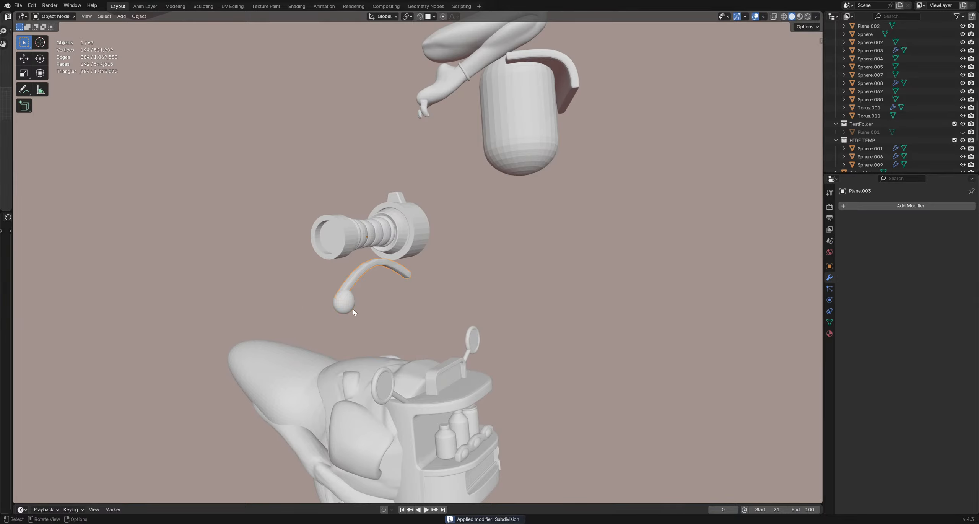
shift+click(355, 283)
middle_drag(354, 283, 394, 287)
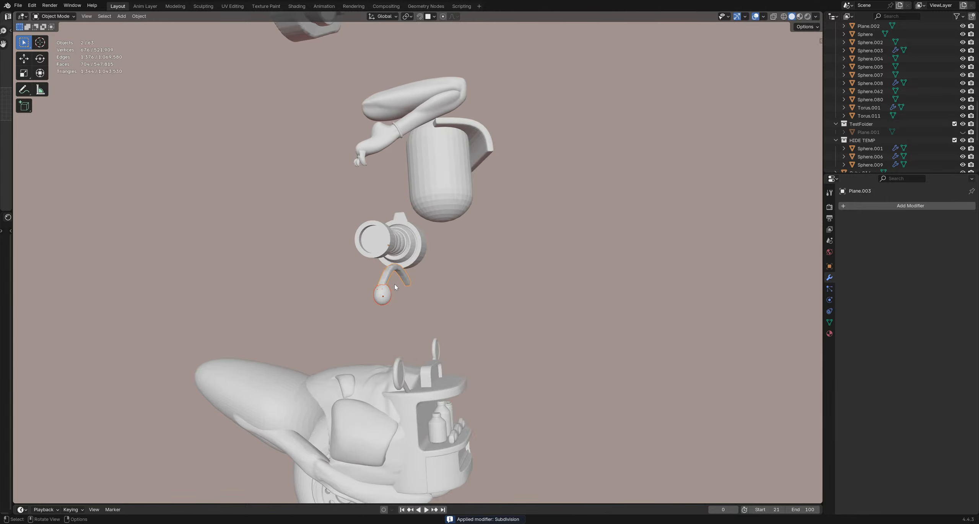
Step: Fuse the joined bar and knob with a Voxel Remesh modifier of 0.02 m voxel size and apply it
click(890, 207)
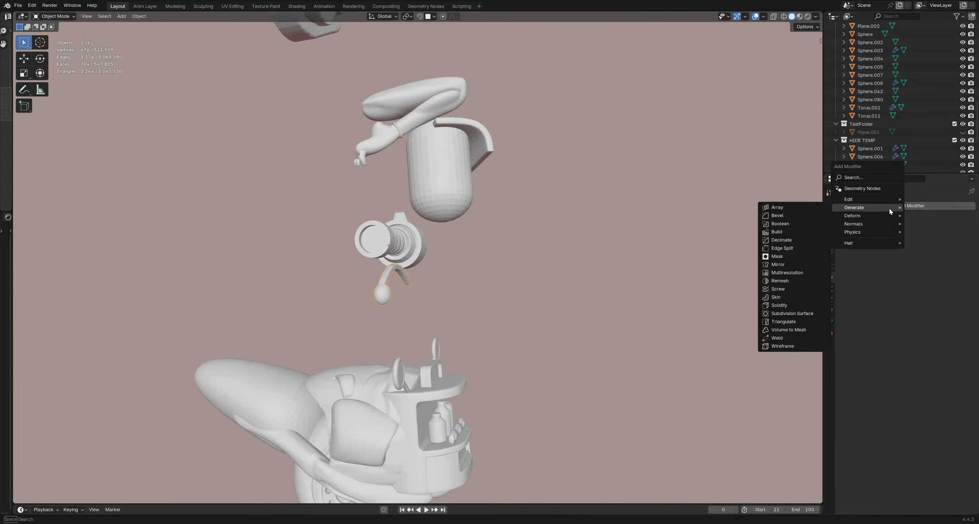
click(790, 281)
drag(896, 244, 887, 244)
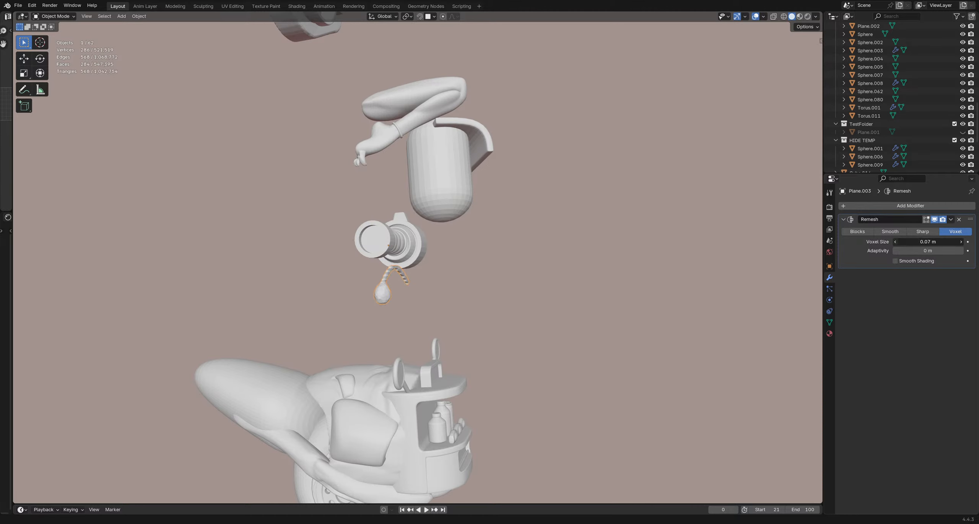
middle_drag(463, 239, 488, 280)
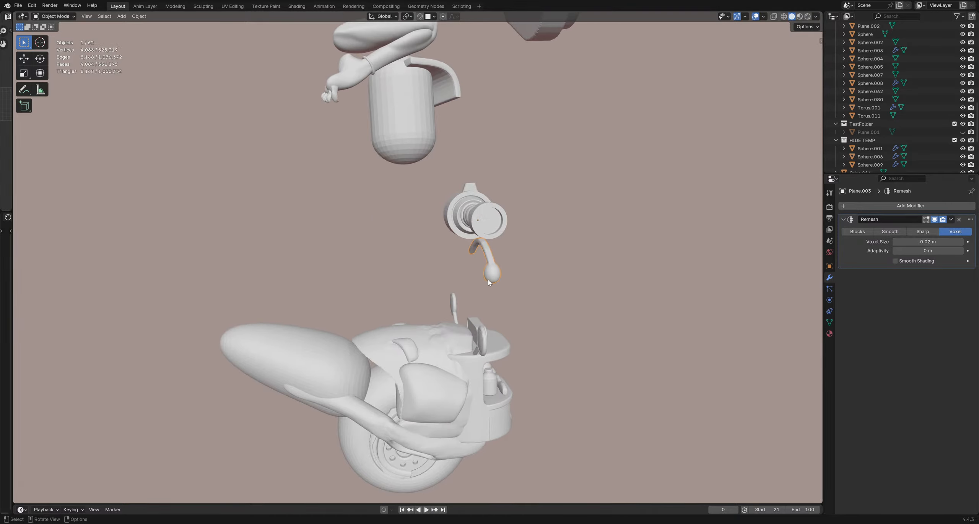
key(ctrl+x)
Step: Rotate the bar and knob in the end-on view so the knob tilts outward from the prop
middle_drag(577, 268, 604, 240)
scroll(432, 261, up, 3)
key(r)
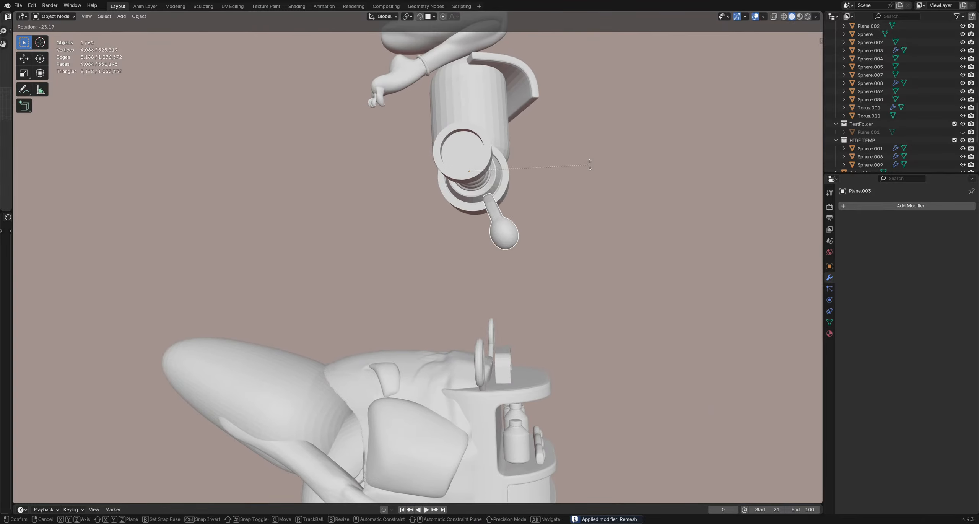
click(548, 126)
mouse_move(549, 126)
middle_down()
mouse_move(558, 287)
mouse_move(414, 326)
mouse_move(501, 347)
mouse_move(501, 269)
mouse_move(389, 236)
mouse_move(465, 294)
mouse_move(465, 267)
middle_up()
Step: Pull the middle of the lever's arch slightly downward in Sculpt Mode with the Grab brush at a 218 px radius
key(ctrl+Tab)
scroll(281, 269, down, 2)
key(f)
click(448, 261)
middle_drag(418, 246, 411, 254)
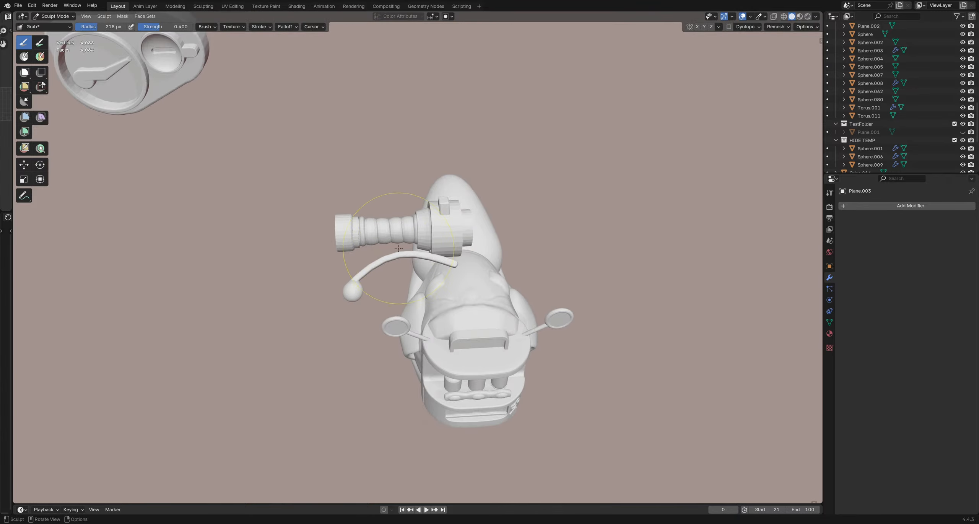
drag(403, 250, 402, 261)
Step: Reshape the knob end of the lever with the Grab brush, reducing its radius to 124 px
key(f)
click(379, 297)
key(f)
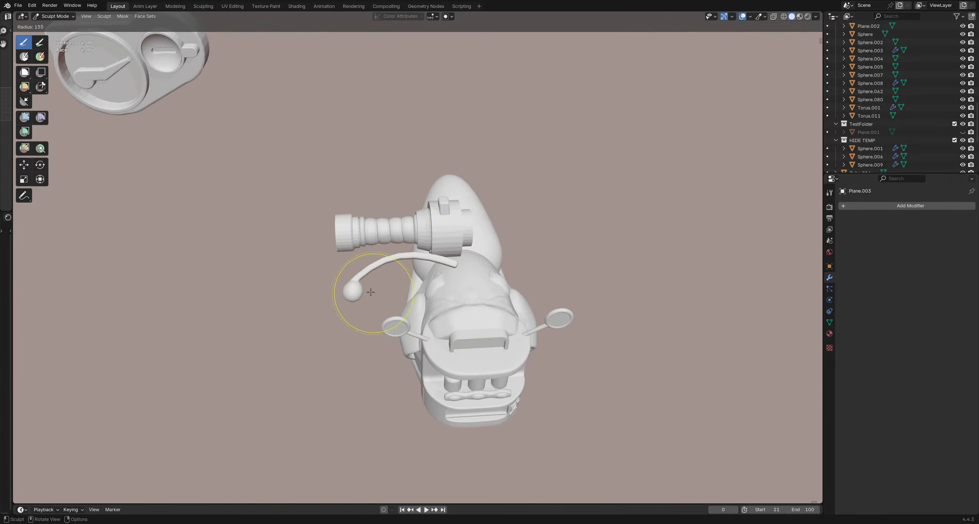
click(373, 289)
key(f)
click(362, 302)
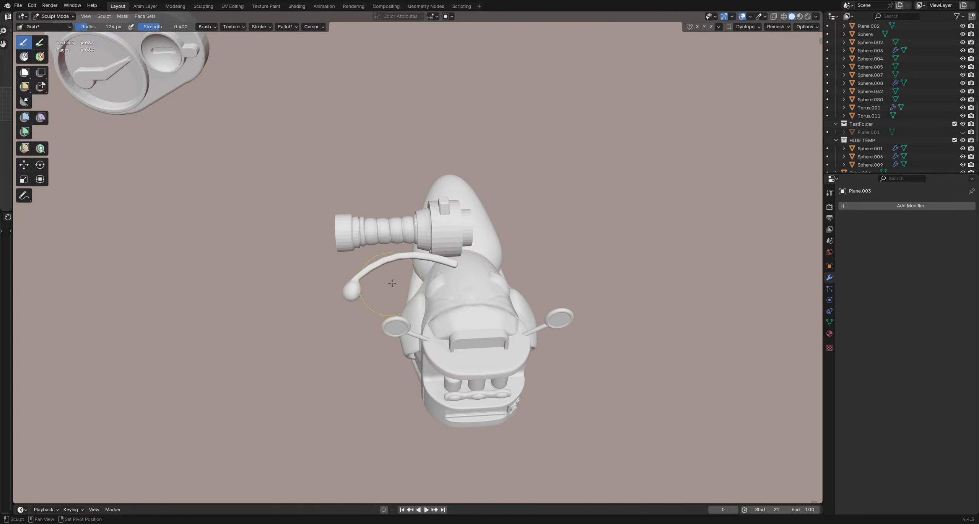
Step: Thicken the lever's bar with the Inflate/Deflate brush at a 133 px radius, and lower its strength to 0.287
key(i)
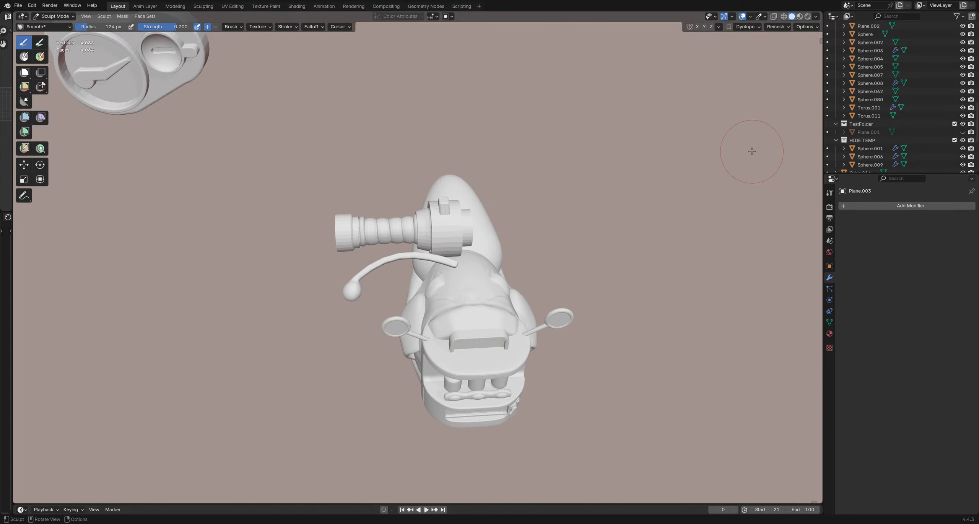
key(n)
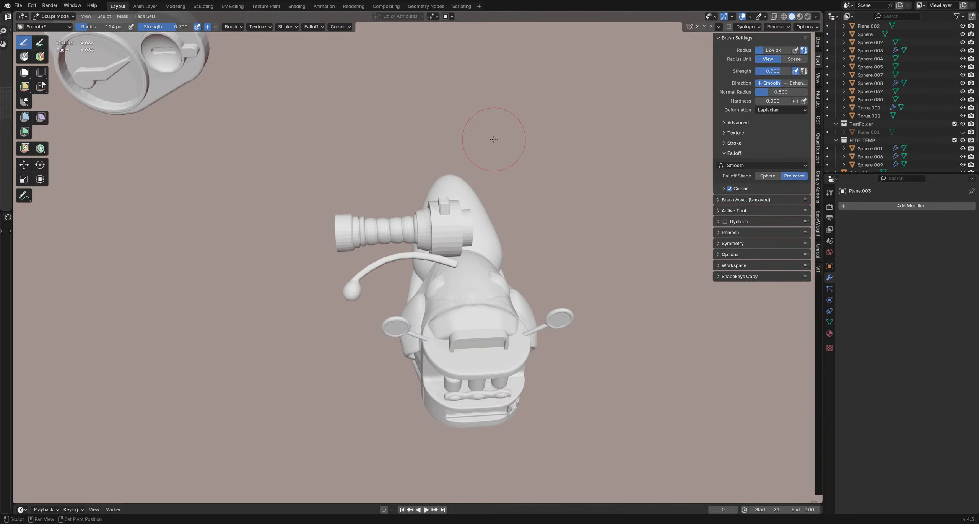
key(i)
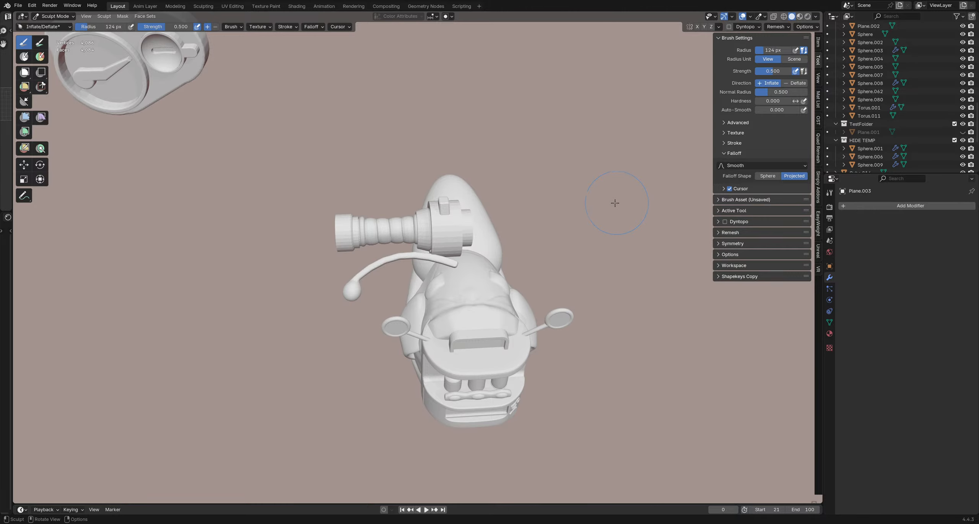
key(n)
key(f)
click(412, 282)
drag(394, 269, 453, 277)
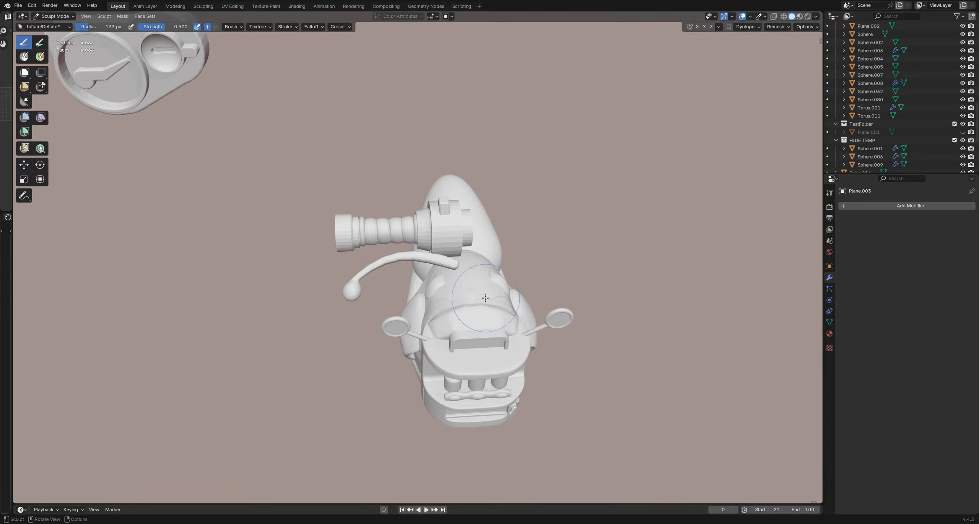
key(shift+f)
click(453, 273)
Step: Enlarge the sculpt brush radius to 220 px, switch to the Grab brush, and return to Object Mode
key(f)
click(382, 306)
mouse_move(358, 305)
middle_down()
mouse_move(558, 301)
mouse_move(503, 285)
mouse_move(497, 294)
mouse_move(506, 294)
middle_up()
key(f)
click(514, 295)
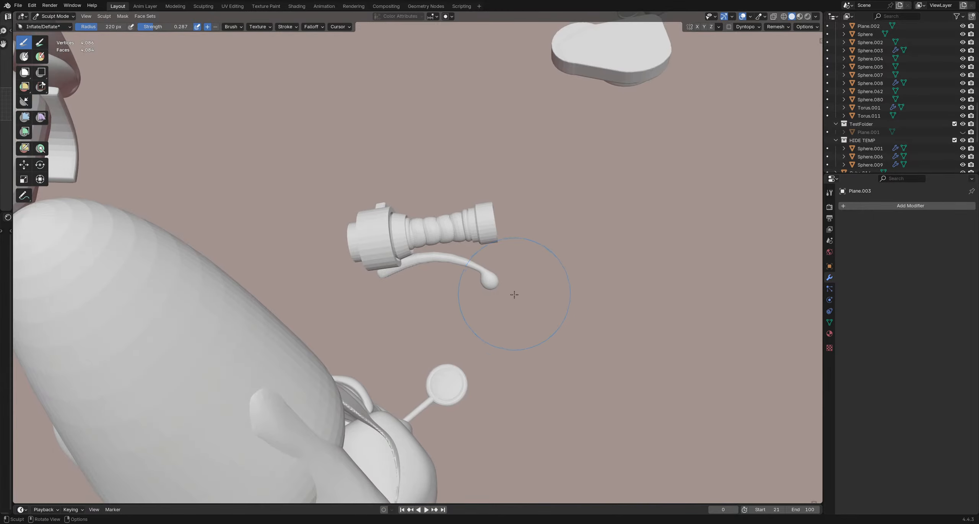
key(g)
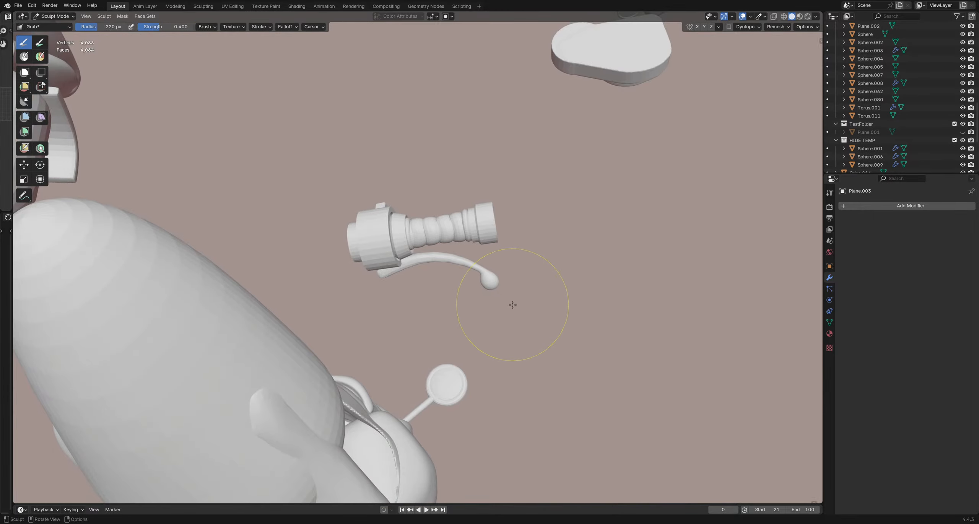
mouse_move(507, 310)
middle_down()
mouse_move(488, 278)
mouse_move(332, 287)
mouse_move(472, 211)
mouse_move(560, 279)
mouse_move(577, 273)
mouse_move(435, 282)
middle_up()
key(ctrl+Tab)
scroll(448, 275, up, 3)
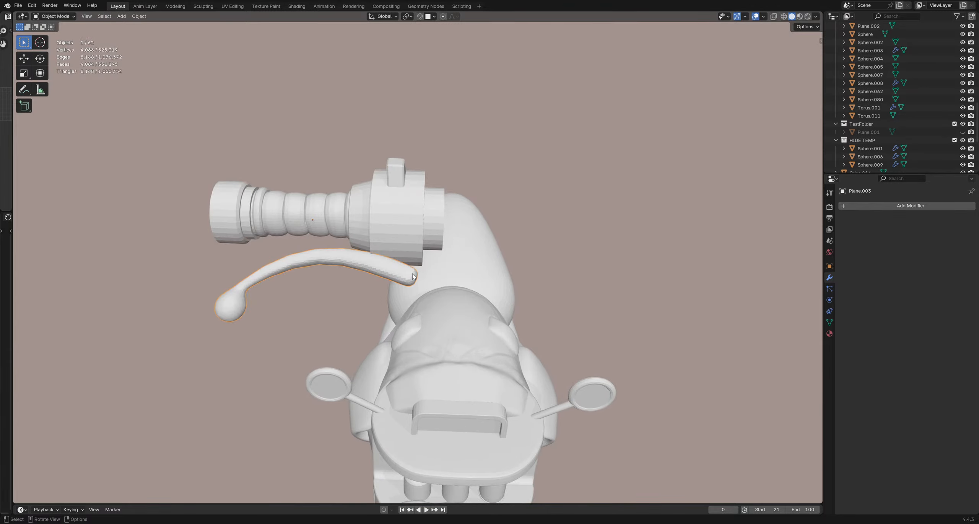
Step: Add a cube and move it vertically toward the grip prop
key(shift+a)
mouse_move(404, 264)
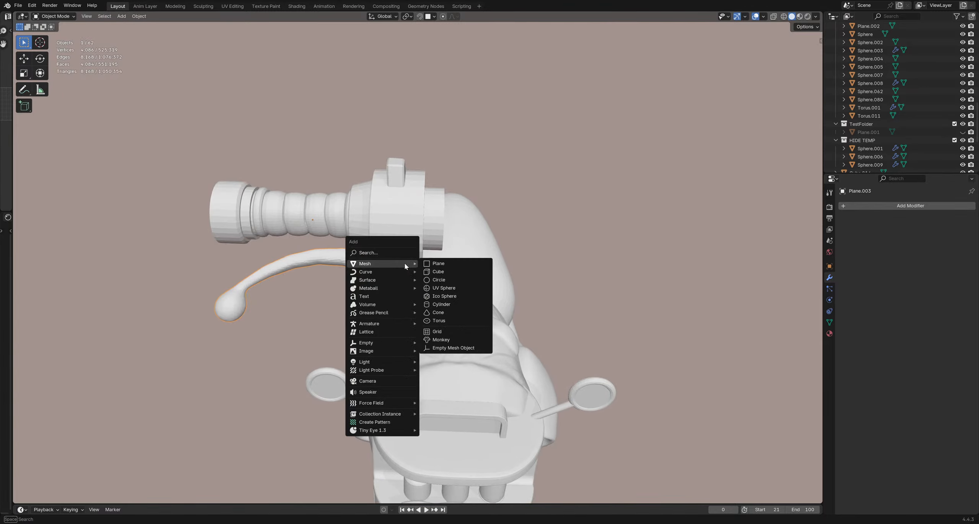
click(438, 271)
scroll(438, 272, down, 2)
key(g)
key(z)
click(447, 209)
Step: Rotate the cube -33.8° in the end-on view, scale it down, and move it against the grip's housing
middle_drag(445, 216, 340, 212)
middle_drag(583, 272, 566, 262)
key(r)
click(539, 264)
key(s)
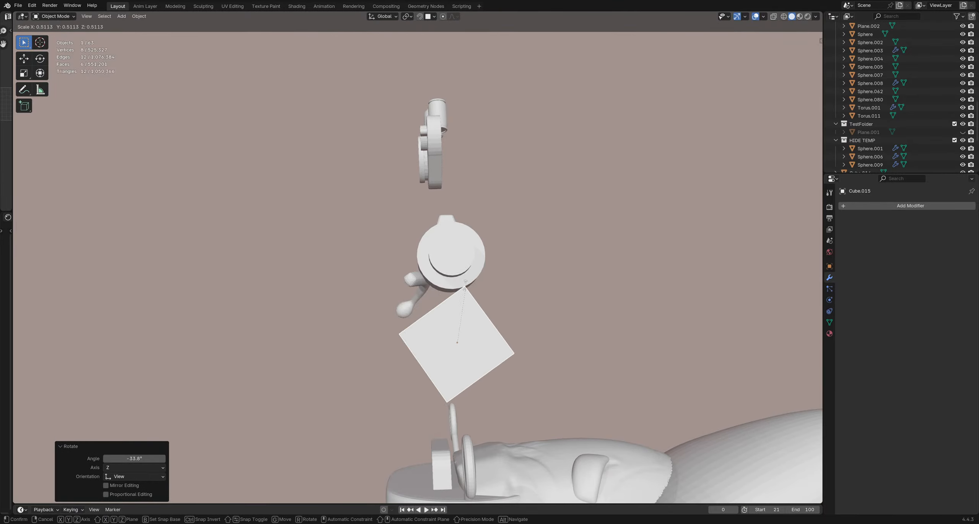
click(452, 297)
key(g)
click(422, 229)
Step: Reposition one face of the cube in Edit Mode to reduce its thickness
middle_drag(422, 229, 426, 258)
key(Tab)
key(3)
click(439, 266)
key(g)
key(z)
key(g)
click(440, 291)
Step: Slide another face of the cube inward, then move the whole block onto the inner end of the lever
click(443, 310)
key(g)
key(g)
click(403, 299)
key(Tab)
key(g)
click(420, 260)
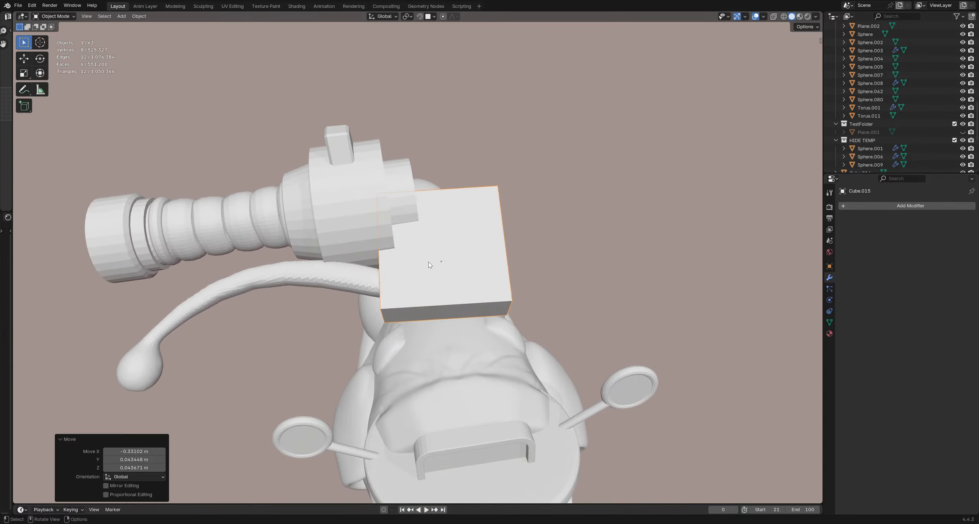
Step: Add a loop cut across the middle of the block
key(Tab)
key(2)
middle_drag(416, 306, 560, 317)
click(419, 315)
key(ctrl+r)
click(439, 304)
click(438, 305)
Step: Move the block's end edge toward the lever's inner end to angle that half of the block
click(383, 322)
key(g)
click(379, 299)
scroll(400, 229, up, 3)
key(g)
click(464, 242)
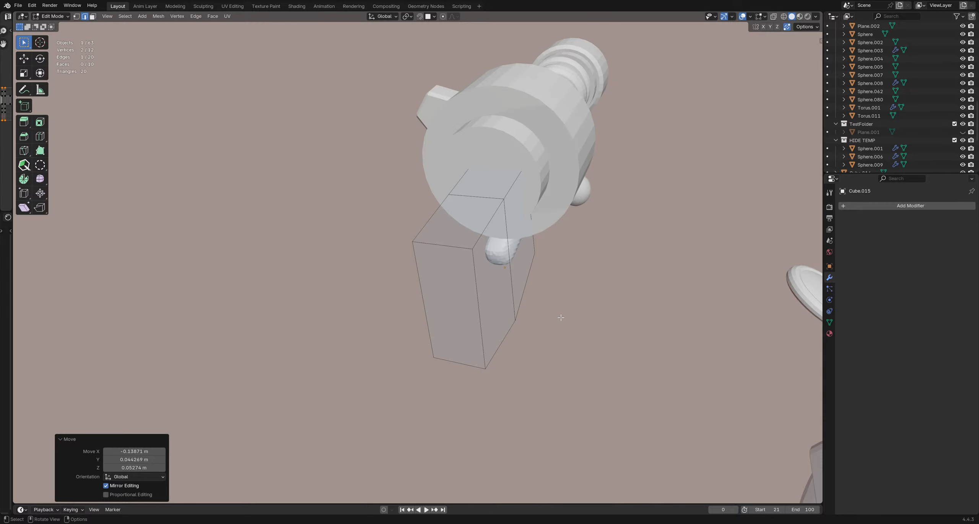
Step: Add a Subdivision modifier at viewport level 0, and rotate and move the block's outer end face
scroll(429, 283, down, 3)
mouse_move(429, 283)
middle_down()
mouse_move(367, 302)
mouse_move(417, 287)
middle_up()
key(ctrl+0)
key(3)
click(511, 273)
mouse_move(511, 273)
middle_down()
mouse_move(461, 310)
mouse_move(520, 263)
middle_up()
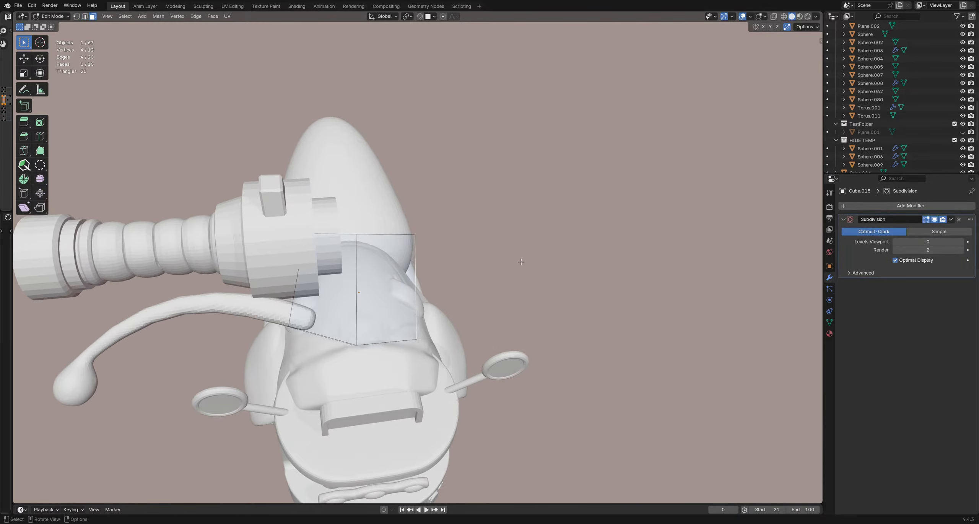
key(r)
click(493, 232)
key(g)
click(500, 228)
scroll(499, 228, down, 2)
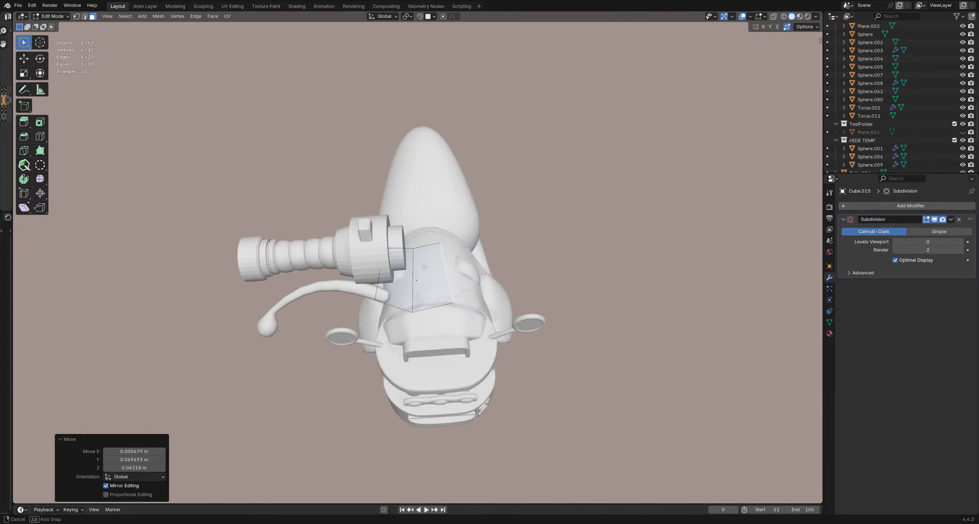
Step: Select two upper vertices of the block and move them to refine its outline
middle_drag(499, 228, 438, 243)
click(394, 269)
shift+click(423, 270)
key(1)
click(407, 256)
shift+click(421, 251)
key(g)
click(438, 246)
click(438, 246)
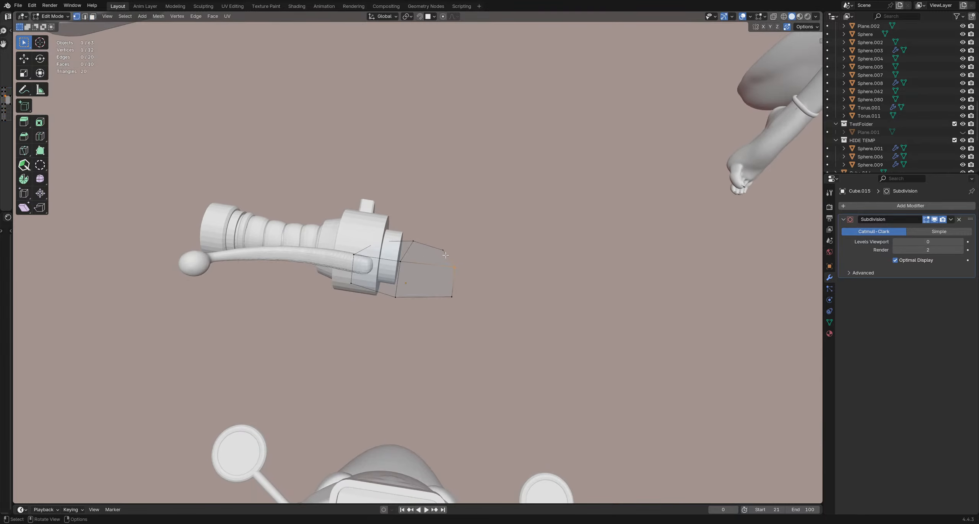
Step: Turn on X-ray and move and rotate the vertices at the block's outer upper corner
key(alt+z)
drag(431, 239, 464, 272)
middle_drag(462, 270, 535, 277)
key(g)
click(476, 245)
key(r)
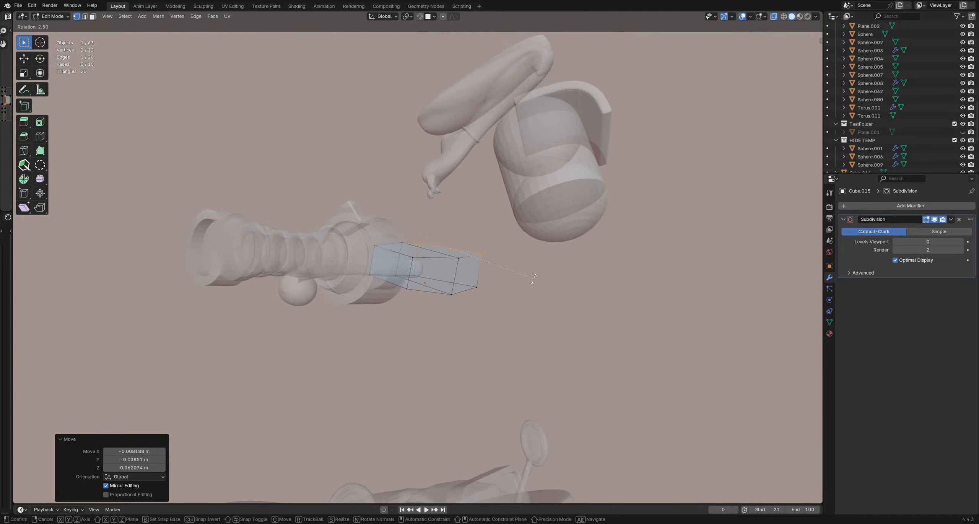
click(532, 280)
Step: Select the block's inner upper corner vertices beside the grip housing and move them inward
middle_drag(415, 277, 343, 230)
drag(348, 221, 474, 262)
middle_drag(475, 260, 457, 248)
drag(348, 229, 387, 257)
mouse_move(390, 256)
middle_down()
mouse_move(418, 248)
mouse_move(396, 252)
middle_up()
key(g)
click(420, 247)
Step: Rotate the selected upper vertices of the block to line up its upper edge
drag(399, 234, 414, 249)
middle_drag(415, 248, 537, 268)
key(r)
click(449, 253)
key(r)
click(497, 255)
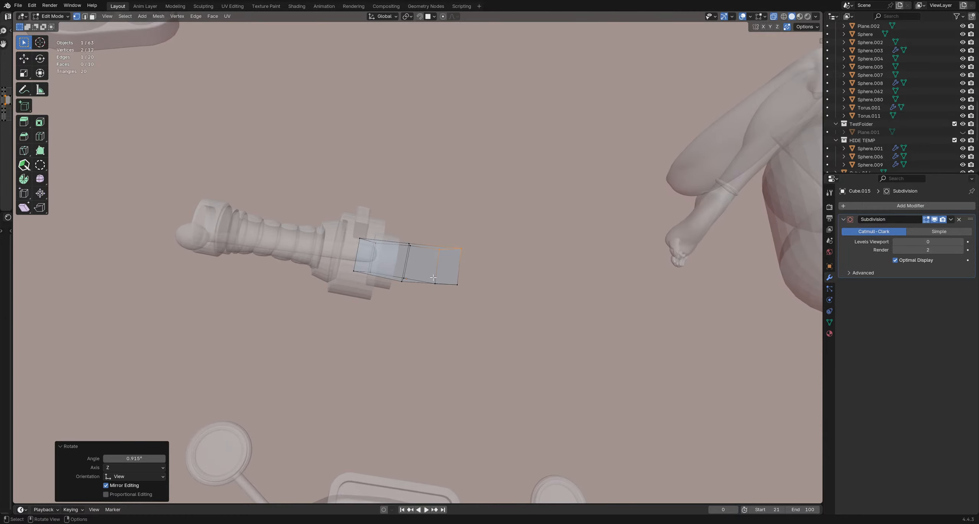
Step: Select the block's outer lower vertices and rotate and move them to straighten the outer end
drag(445, 272, 478, 300)
middle_drag(536, 283, 497, 262)
key(r)
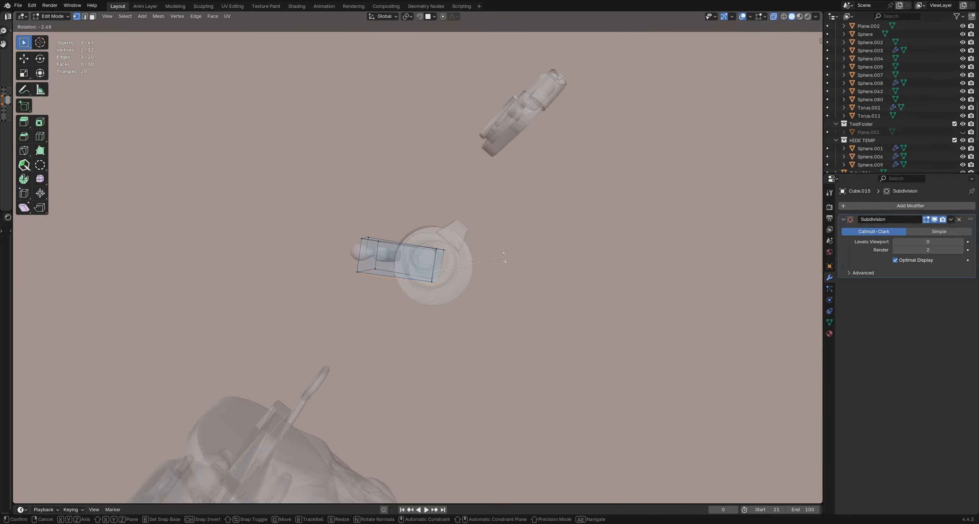
click(504, 256)
key(g)
click(503, 258)
key(r)
click(503, 263)
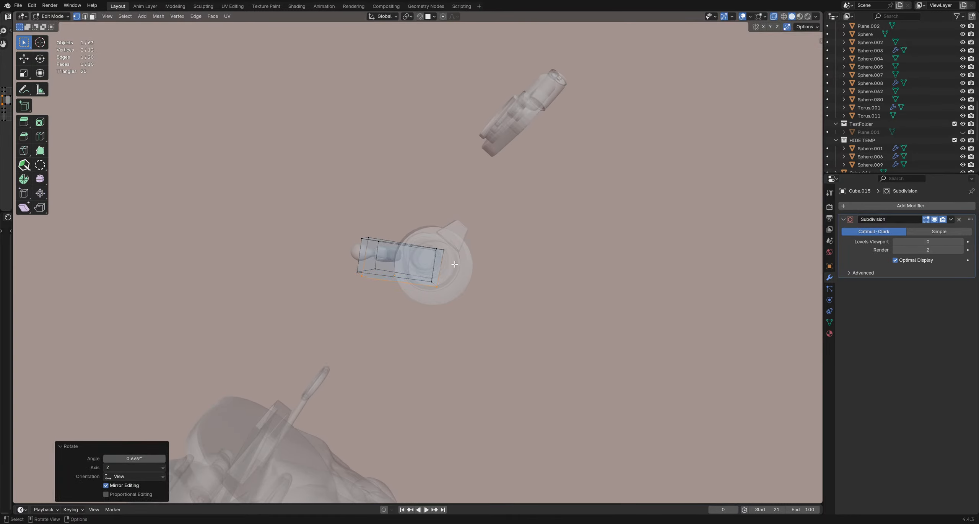
middle_drag(532, 267, 449, 306)
key(r)
click(501, 285)
Step: Add a loop cut close to the block's inner end with a slide factor of -0.811
key(Tab)
scroll(449, 307, up, 4)
key(Tab)
middle_drag(402, 263, 485, 305)
key(ctrl+r)
right_click(375, 316)
ctrl+click(395, 318)
key(ctrl+r)
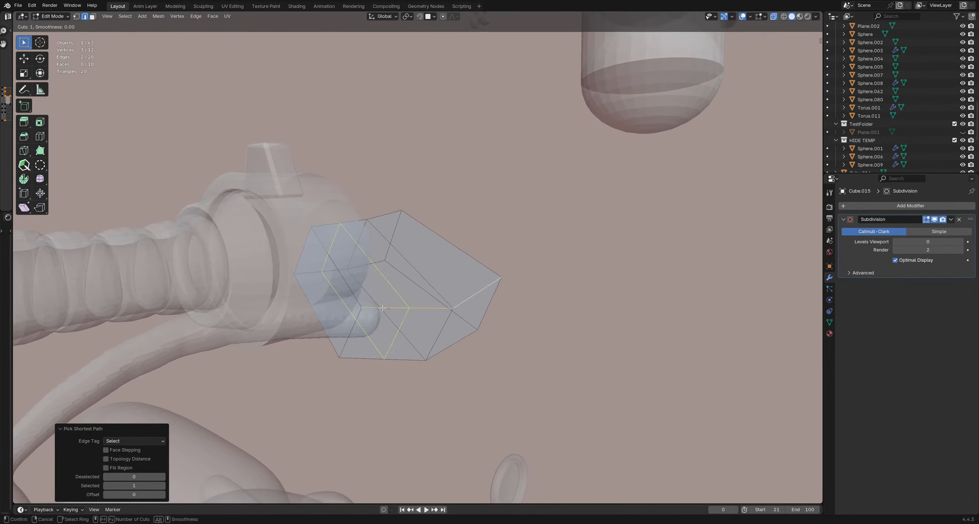
click(383, 308)
click(345, 306)
Step: Add a loop cut close to the block's outer end with a slide factor of 0.902
middle_drag(345, 306, 387, 316)
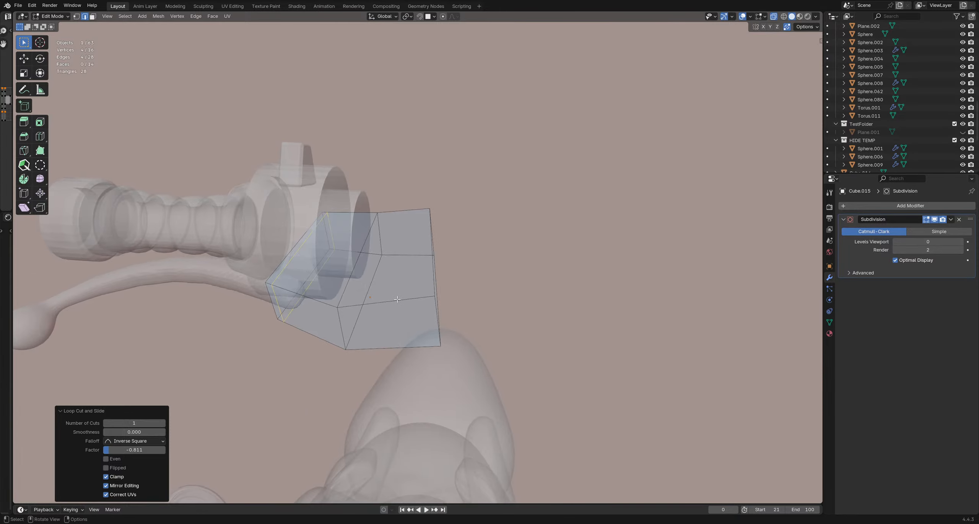
key(ctrl+r)
click(424, 298)
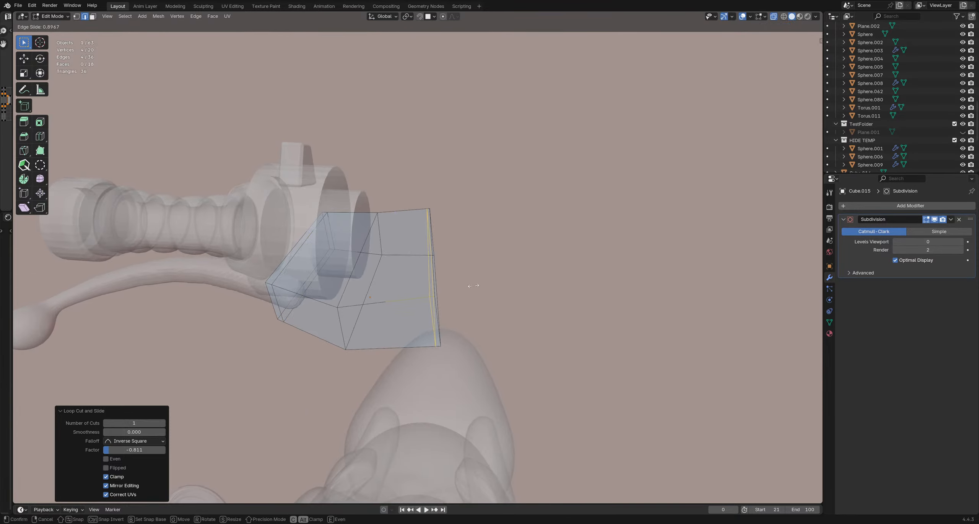
click(467, 288)
Step: Bevel three of the block's lengthwise corner edge loops by 0.117 m with 2 segments
middle_drag(467, 288, 448, 271)
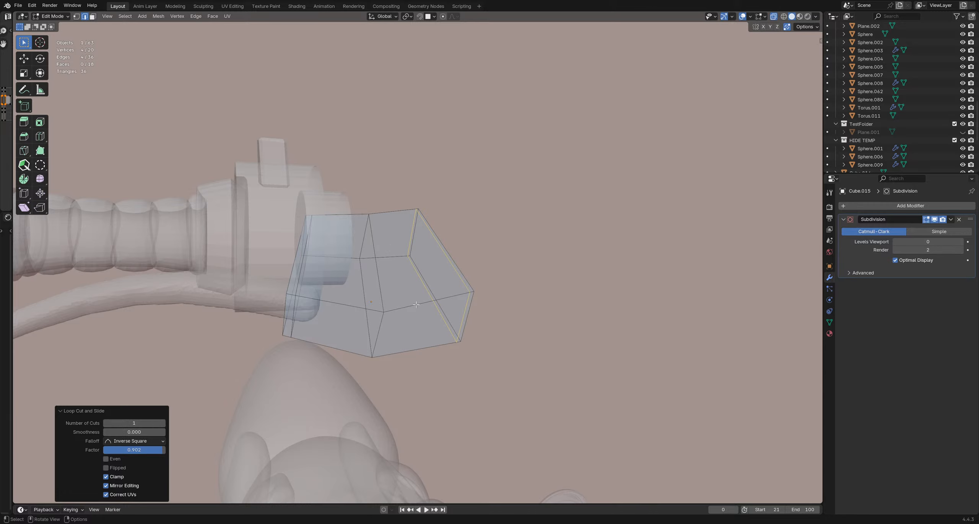
click(406, 347)
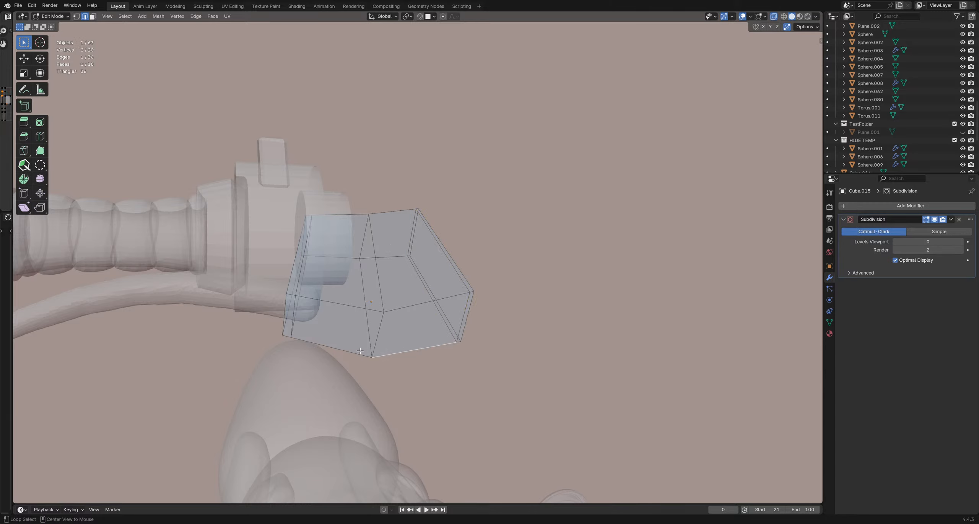
key(ctrl+b)
click(468, 236)
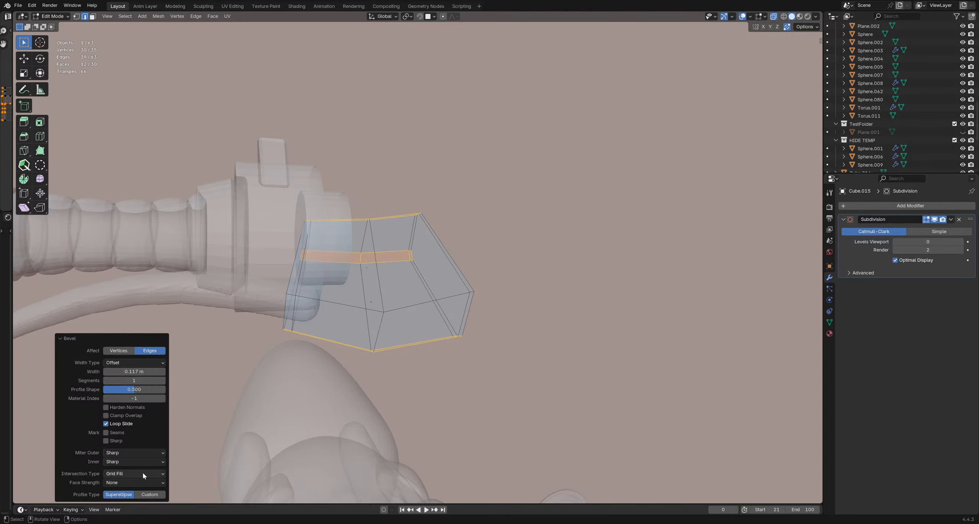
click(163, 380)
Step: Bevel the remaining lengthwise corner edge loop by 0.434 m with 3 segments and return to Object Mode
alt+click(414, 306)
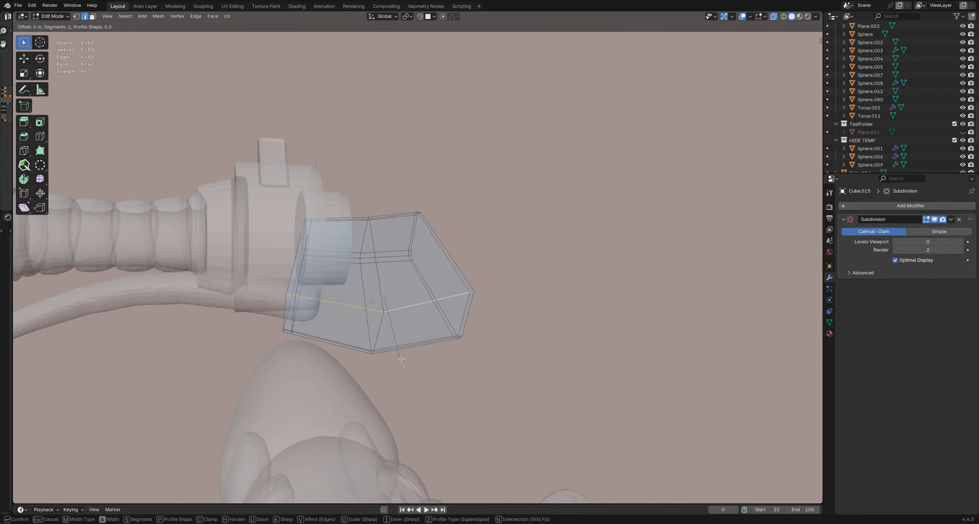
click(452, 374)
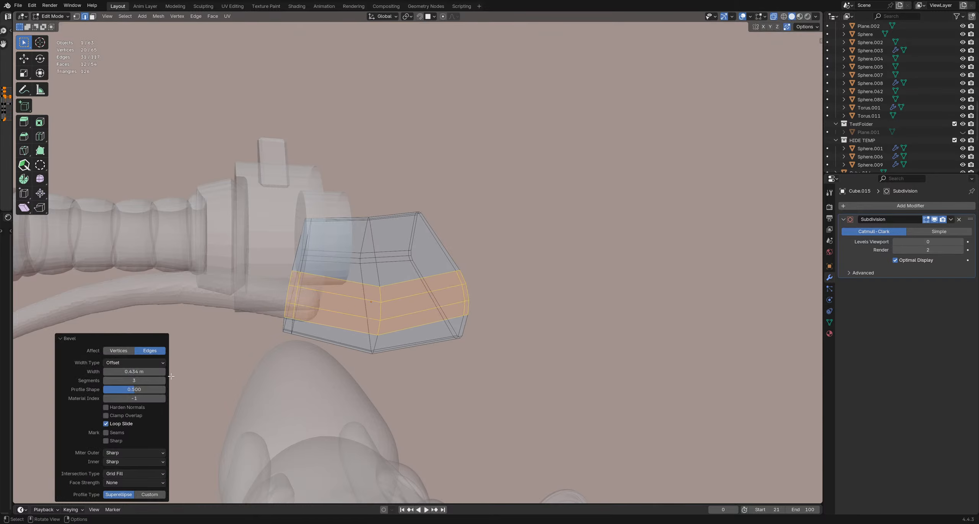
middle_drag(218, 367, 247, 358)
key(Tab)
Step: Deselect the block, turn off X-ray, and save the file RoboBuddy_4.blend
click(507, 299)
key(alt+z)
scroll(507, 299, down, 5)
middle_drag(506, 300, 405, 353)
scroll(404, 354, up, 2)
scroll(395, 304, down, 1)
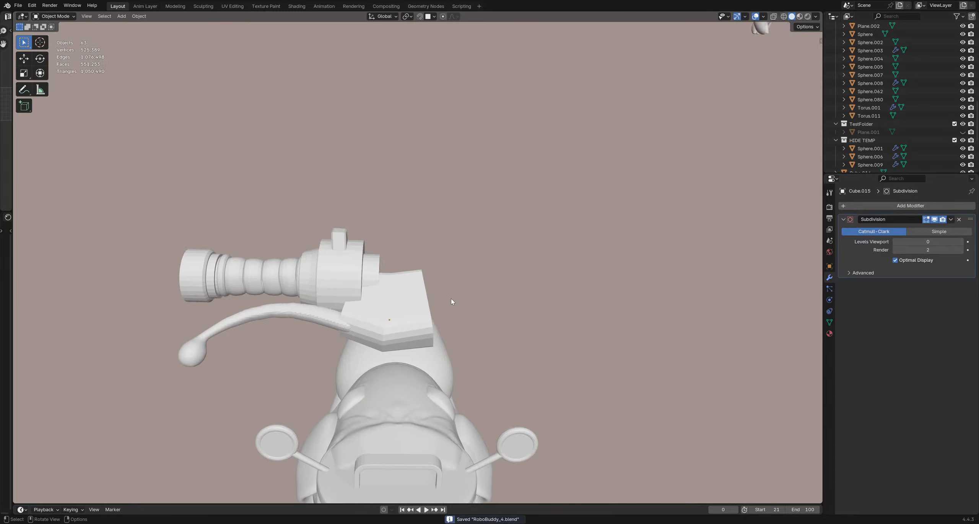
middle_drag(453, 301, 416, 322)
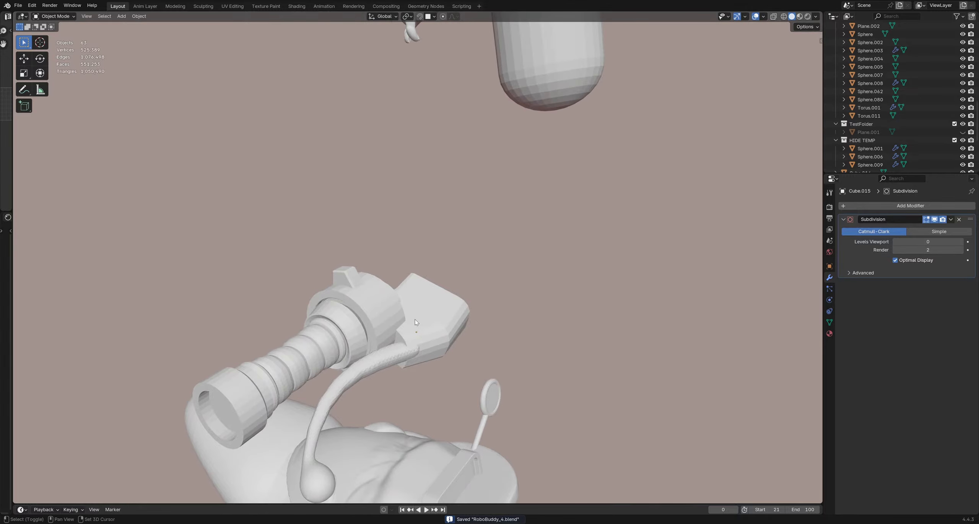
Step: Add a 32-vertex cylinder, move it up next to the handlebar grip and rotate it by 28.1° in the view
key(shift+a)
click(447, 360)
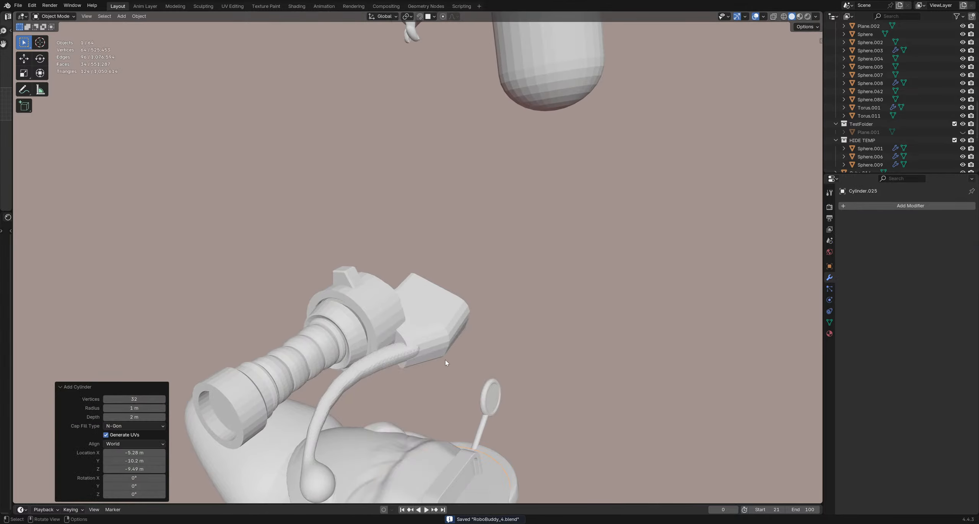
scroll(446, 360, down, 3)
middle_drag(445, 360, 439, 329)
key(g)
click(424, 184)
key(r)
click(502, 343)
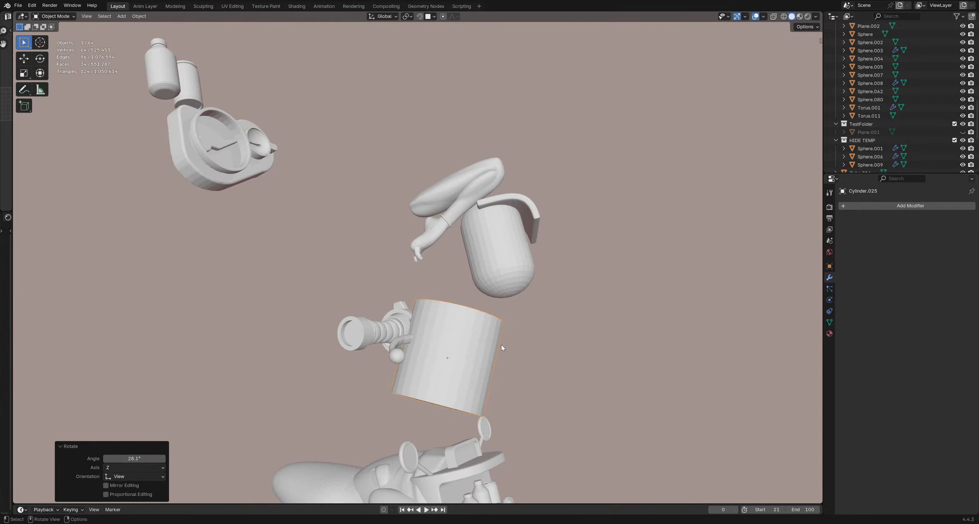
Step: Move the cylinder over the mounting block and scale it down to roughly the block's width
middle_drag(502, 345, 481, 346)
key(g)
click(480, 294)
scroll(484, 323, up, 2)
scroll(484, 326, down, 3)
key(r)
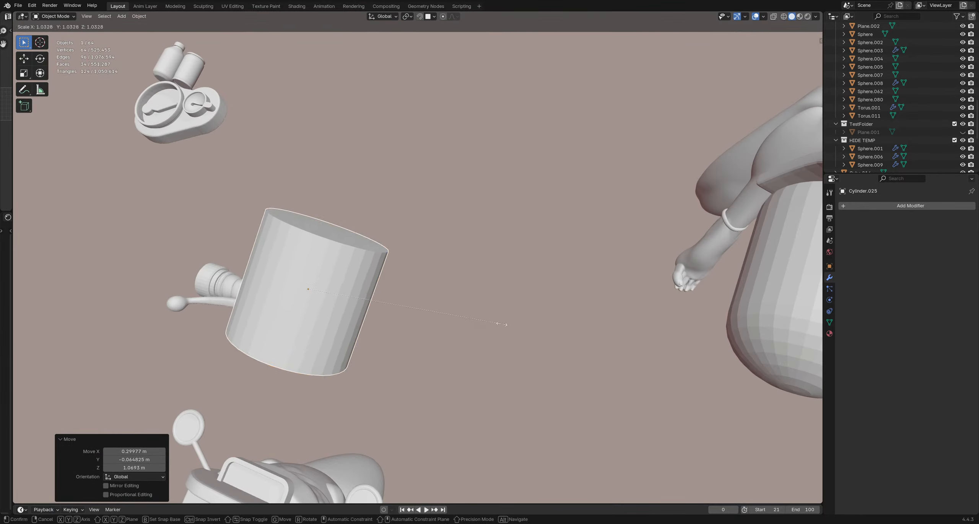
click(436, 293)
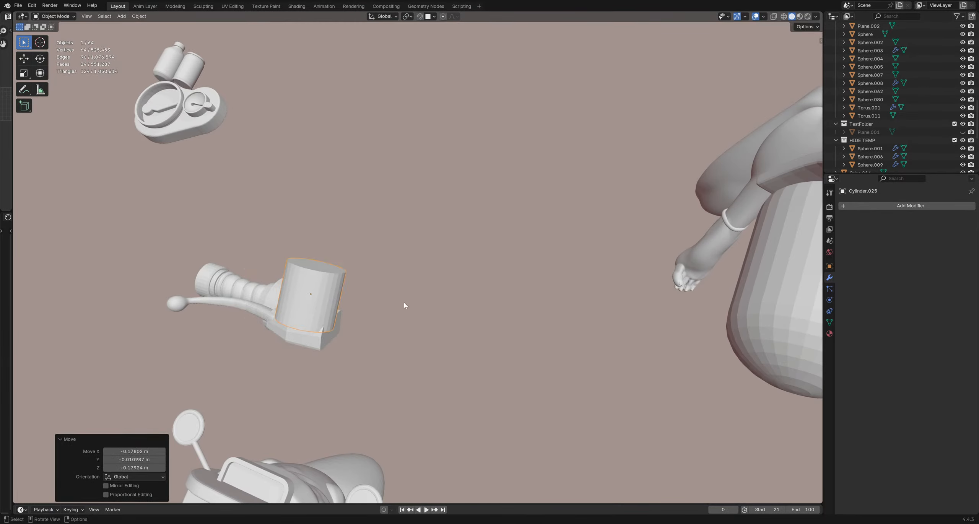
Step: Rotate the cylinder by -2.18°, scale it to about 0.69 and seat it on top of the mounting block
middle_drag(404, 306, 536, 269)
key(r)
click(496, 268)
key(s)
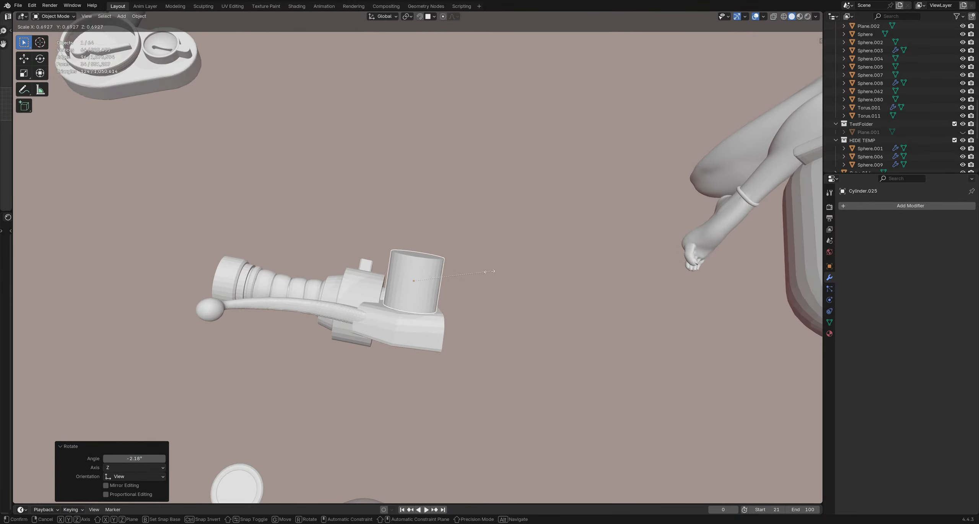
click(487, 270)
key(r)
click(486, 267)
key(g)
click(483, 273)
scroll(472, 285, up, 2)
scroll(472, 287, up, 3)
Step: Taper the cylinder in Edit Mode by scaling its top face by 0.612
key(Tab)
middle_drag(472, 287, 526, 283)
key(3)
click(360, 299)
key(s)
click(470, 274)
Step: Shorten the tapered cylinder by sliding its top face down with a factor of -0.670 and rescale that face
key(g)
key(y)
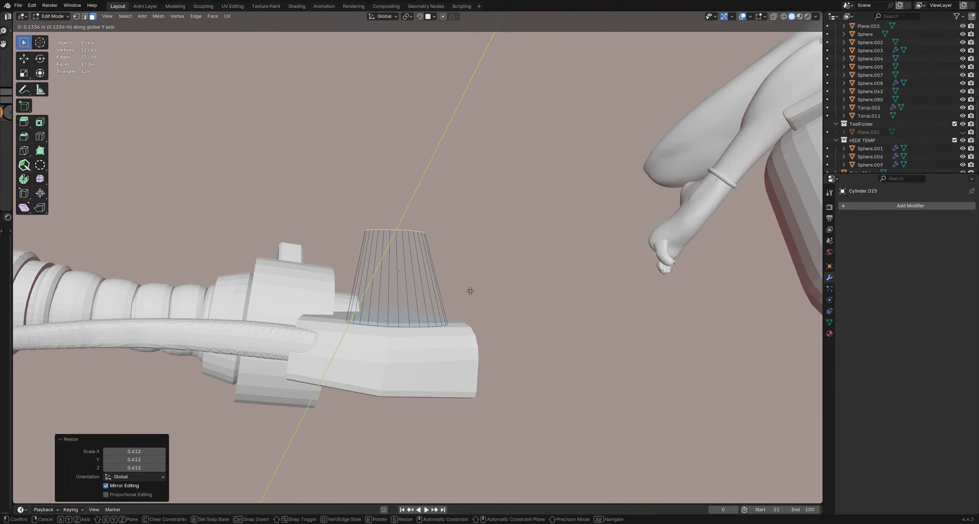
right_click(473, 306)
key(g)
key(g)
click(482, 361)
middle_drag(482, 362, 493, 323)
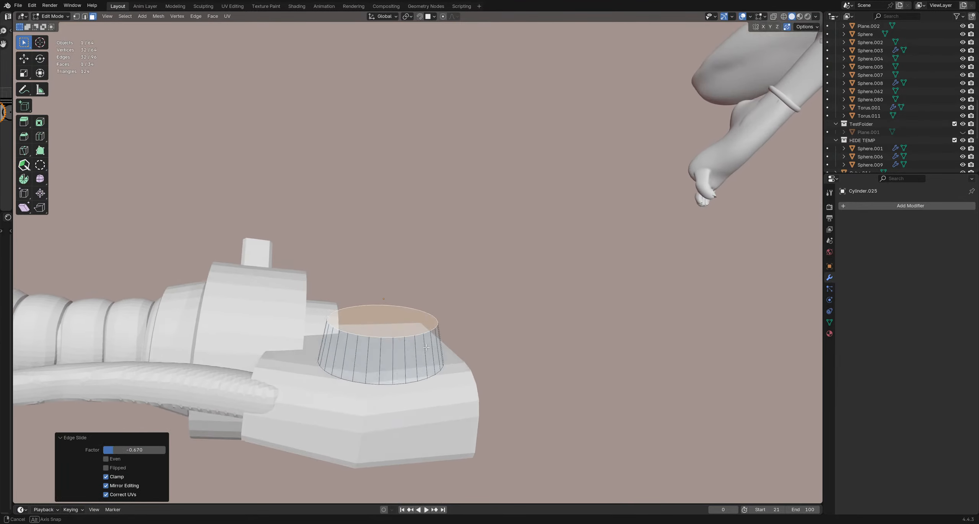
key(s)
click(493, 323)
Step: Return to Object Mode, rotate the tapered cap by 0.972° and reposition it on the mounting block's top surface
key(Tab)
key(r)
click(522, 289)
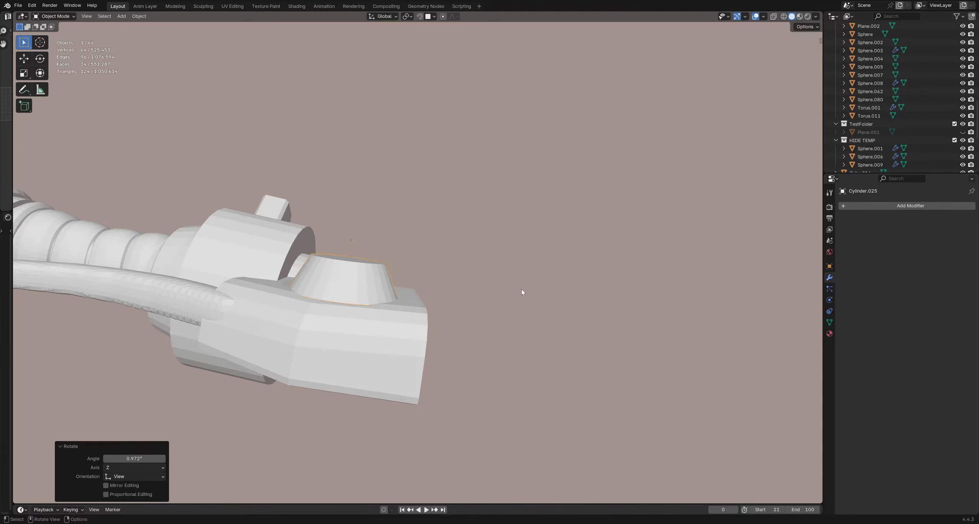
key(g)
click(519, 291)
click(519, 291)
scroll(406, 274, down, 3)
middle_drag(404, 273, 486, 258)
scroll(382, 337, up, 3)
key(g)
click(532, 302)
Step: Slide the cap's top face further down in Edit Mode, return to Object Mode and deselect the cap
key(Tab)
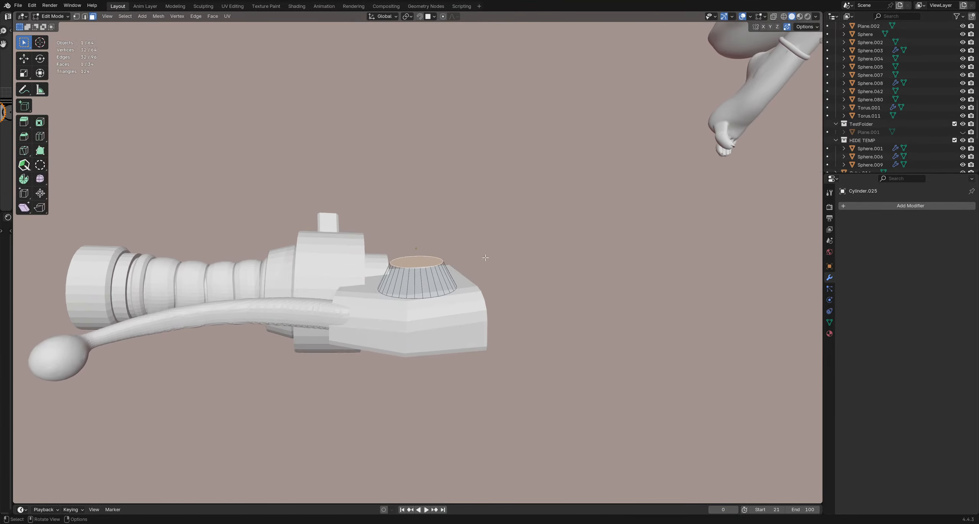
key(g)
key(g)
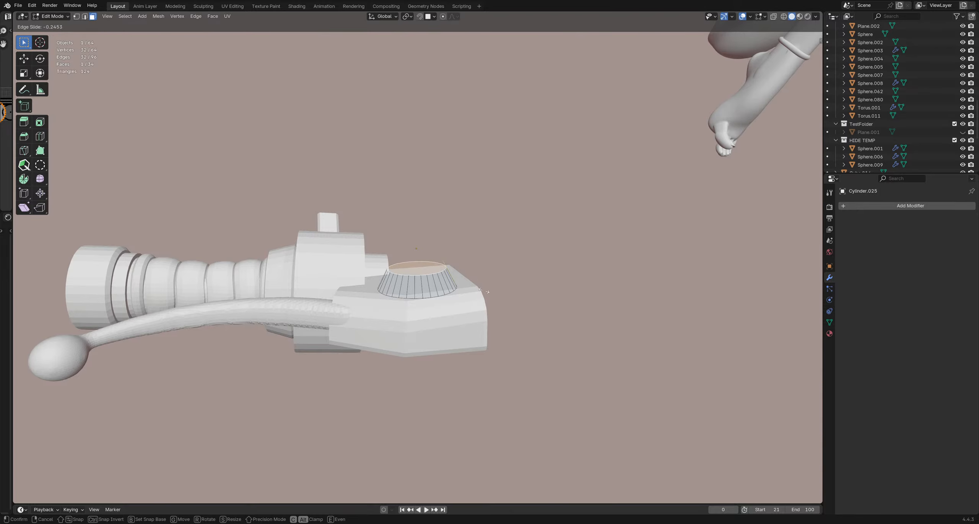
click(484, 291)
middle_drag(484, 290, 491, 297)
key(Tab)
click(468, 248)
scroll(468, 248, down, 6)
middle_drag(428, 337, 448, 306)
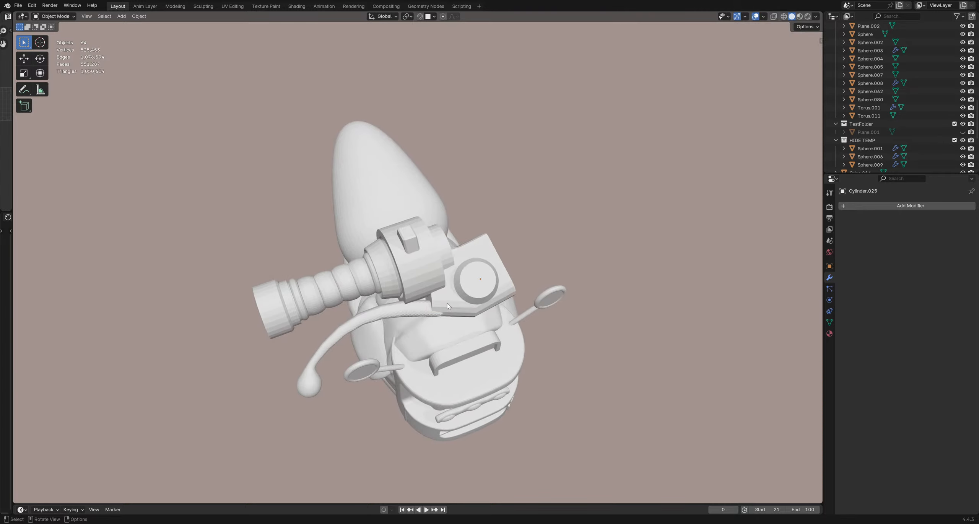
Step: Select the mounting block together with its cap and shift both slightly away from the grip
click(449, 306)
key(g)
right_click(452, 313)
shift+click(470, 300)
key(g)
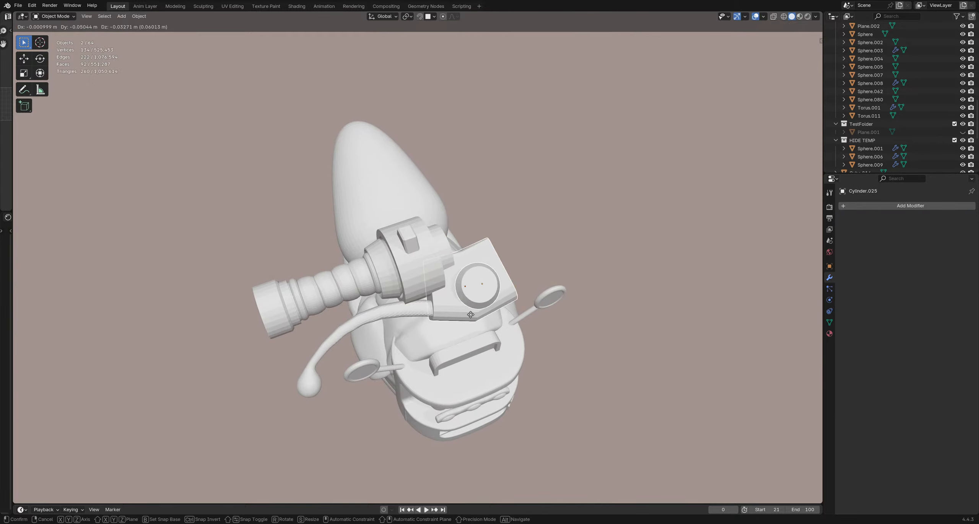
click(470, 315)
Step: Add the lever to the selection, nudge it together with the block and cap, deselect and save the file
middle_drag(470, 315, 472, 345)
shift+click(440, 313)
key(g)
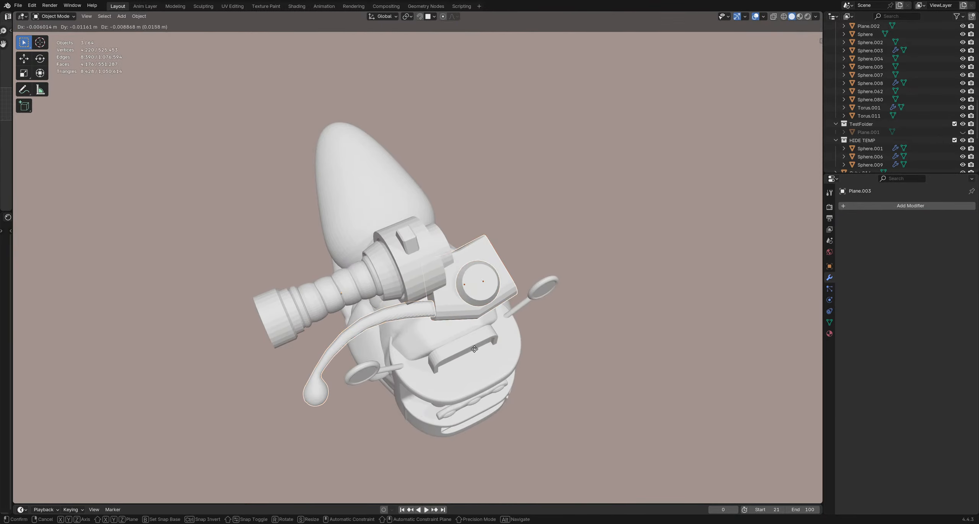
click(475, 351)
click(561, 291)
middle_drag(561, 291, 390, 191)
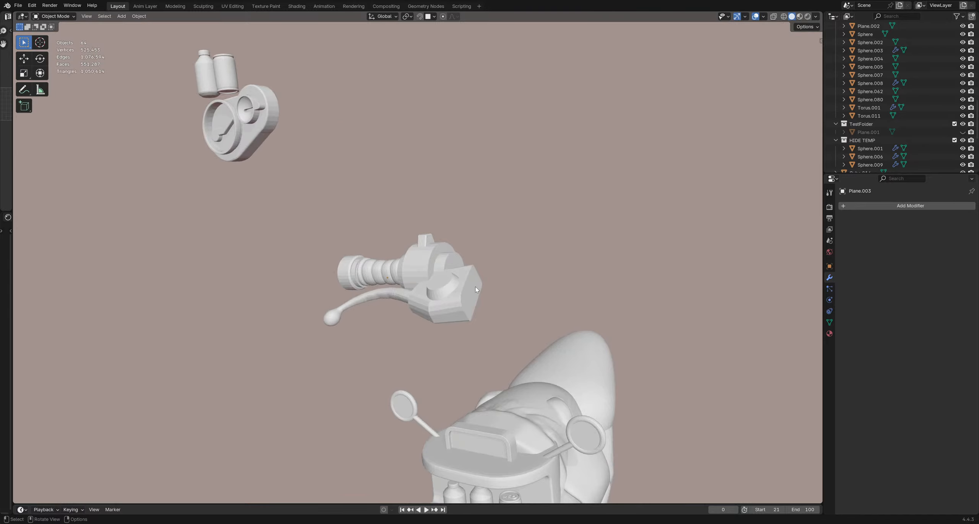
mouse_move(476, 289)
middle_down()
mouse_move(423, 289)
mouse_move(520, 263)
mouse_move(392, 288)
mouse_move(401, 265)
mouse_move(439, 298)
mouse_move(512, 294)
middle_up()
key(ctrl+s)
Step: Round off the rim edge loops of the grip's large collar in Edit Mode and return to Object Mode
scroll(403, 274, up, 2)
click(403, 274)
middle_drag(403, 273, 419, 277)
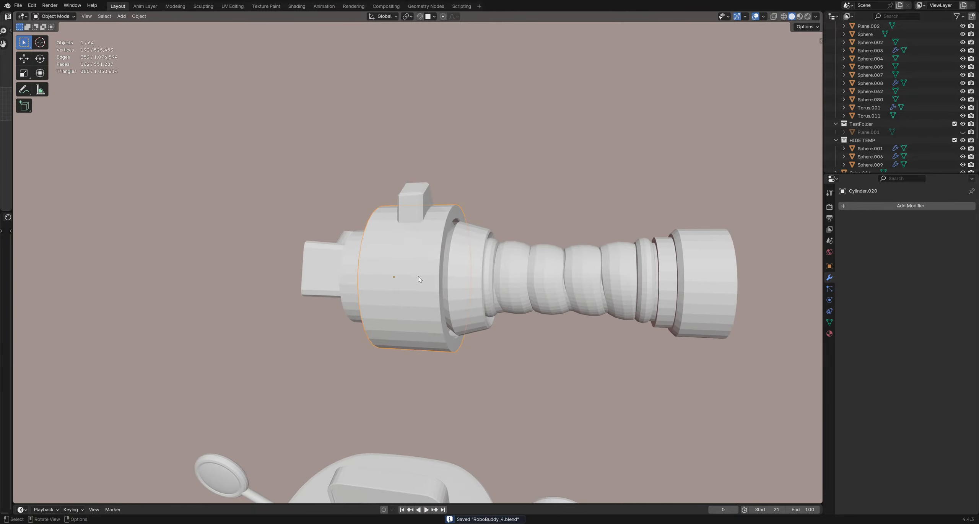
middle_drag(418, 276, 428, 236)
key(Tab)
alt+click(441, 228)
key(2)
alt+shift+click(417, 214)
key(Tab)
Step: Bevel the inner and outer edge loops at the end cap's open rim by about 0.075 m with 4 segments
click(654, 306)
key(Tab)
middle_drag(511, 227, 516, 231)
key(ctrl+b)
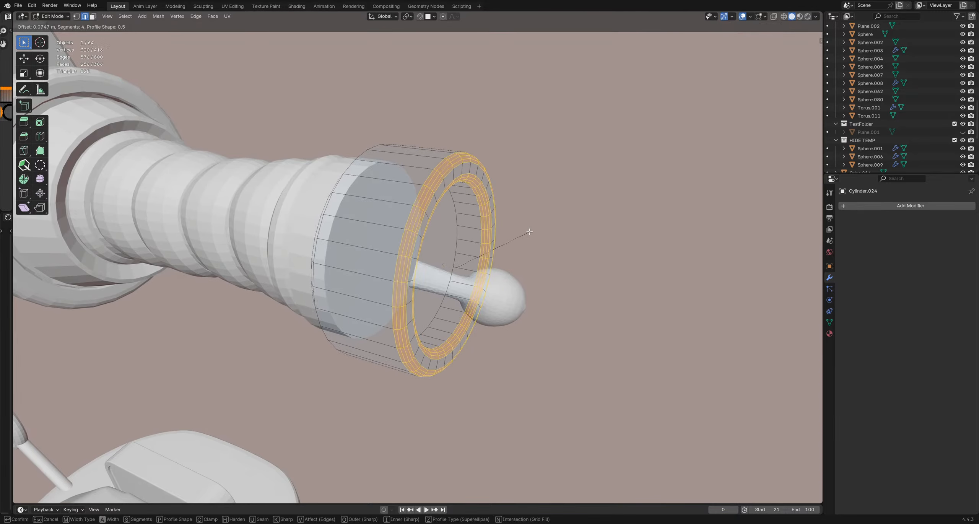
click(530, 231)
key(Tab)
Step: Try to scale up the thin ring beside the grip's end cap to about 1.49
scroll(570, 229, down, 11)
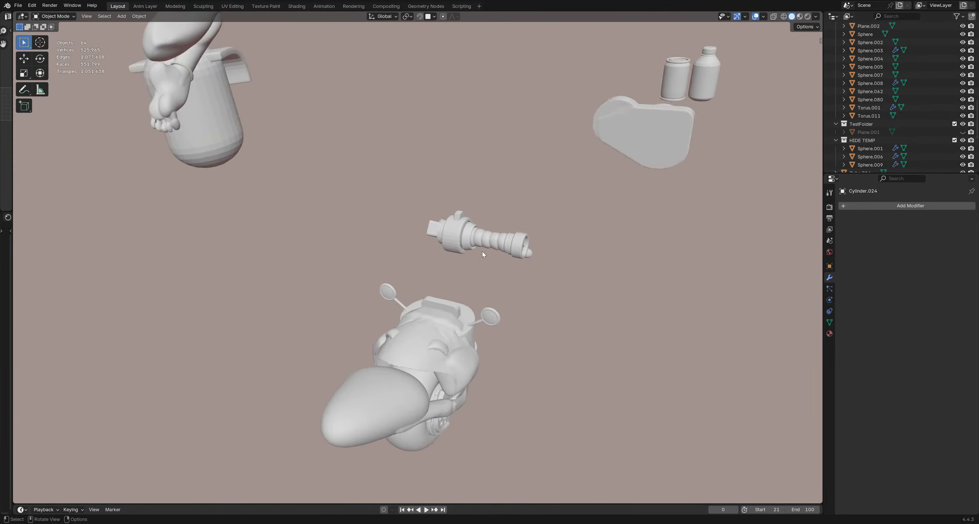
middle_drag(478, 253, 484, 225)
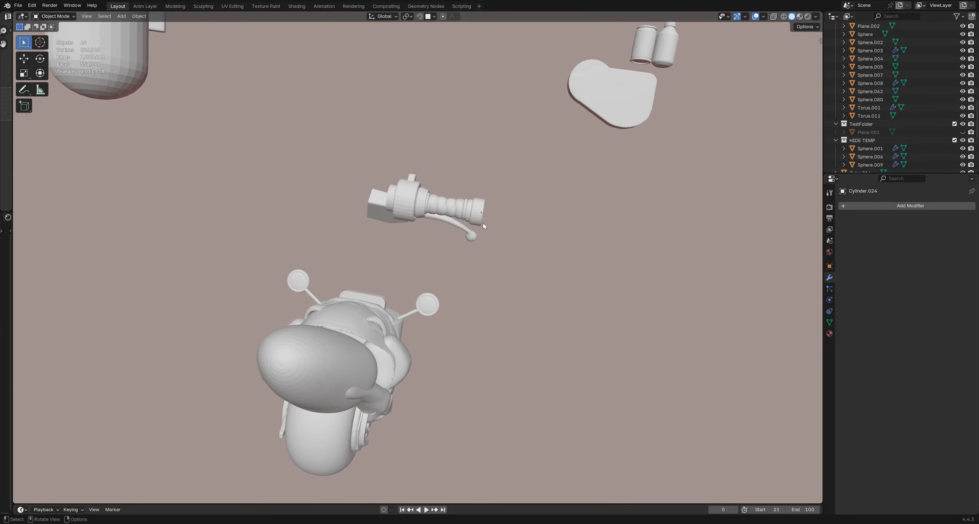
scroll(469, 216, up, 2)
scroll(472, 214, up, 2)
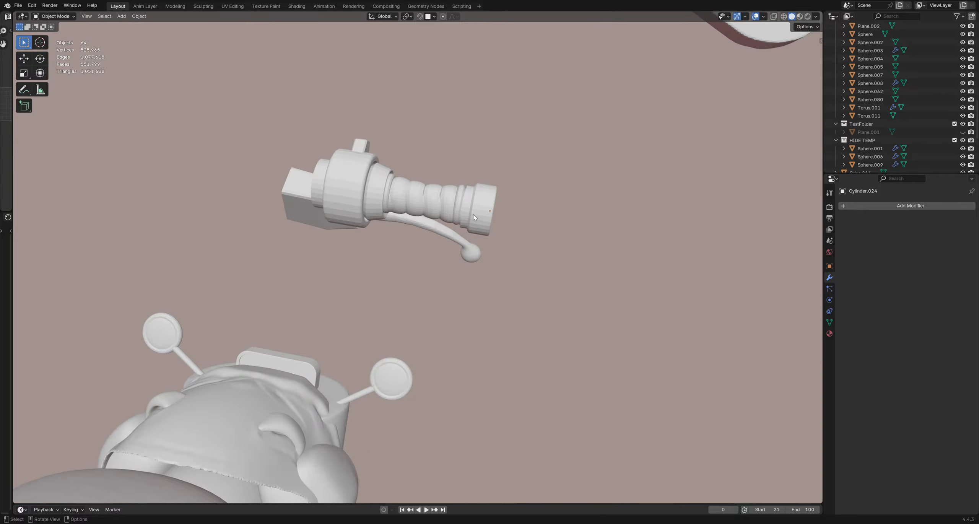
click(467, 216)
key(s)
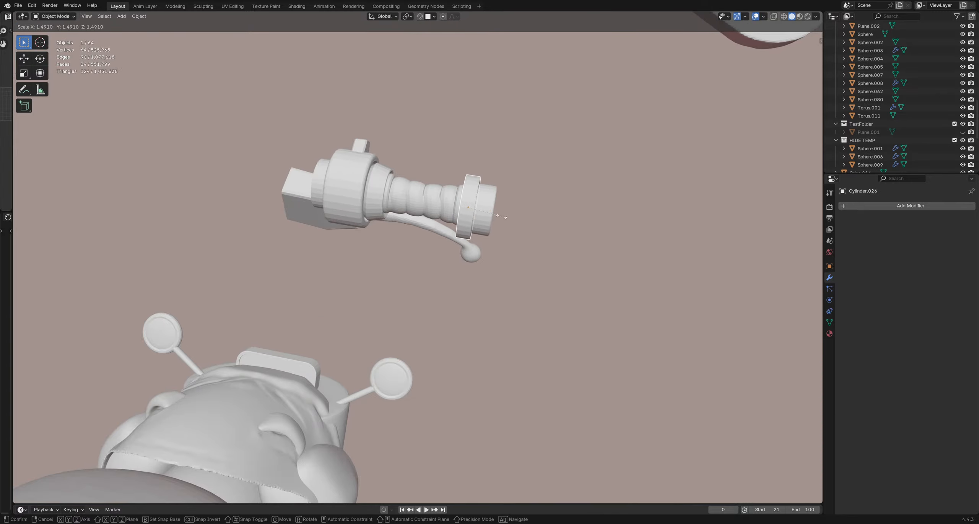
click(502, 217)
click(548, 242)
scroll(526, 254, down, 5)
middle_drag(507, 275, 417, 269)
click(545, 284)
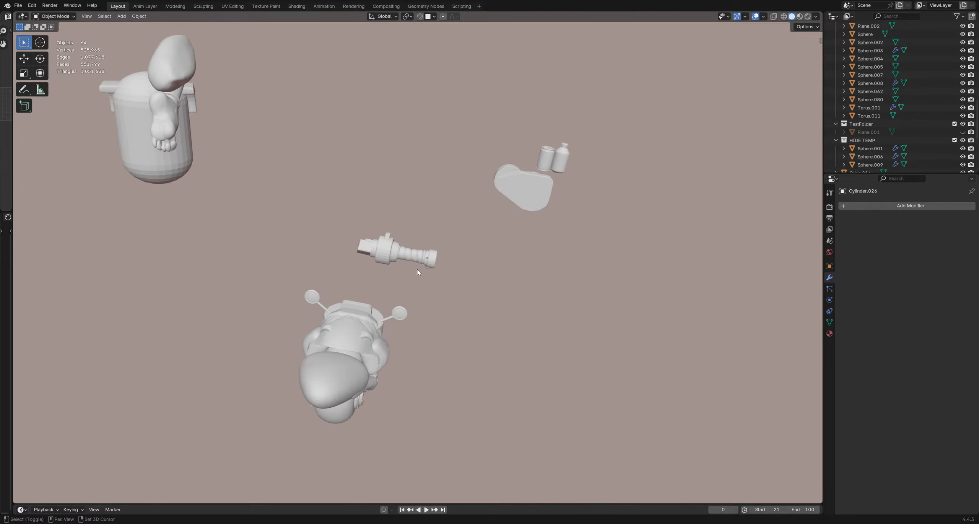
scroll(417, 269, up, 8)
key(shift+a)
mouse_move(428, 247)
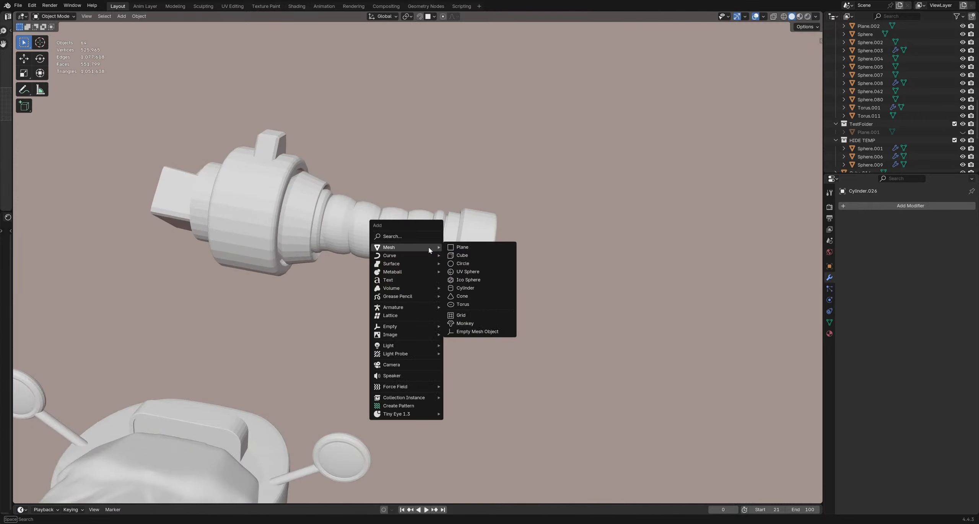
click(462, 297)
scroll(463, 299, down, 8)
key(ctrl+z)
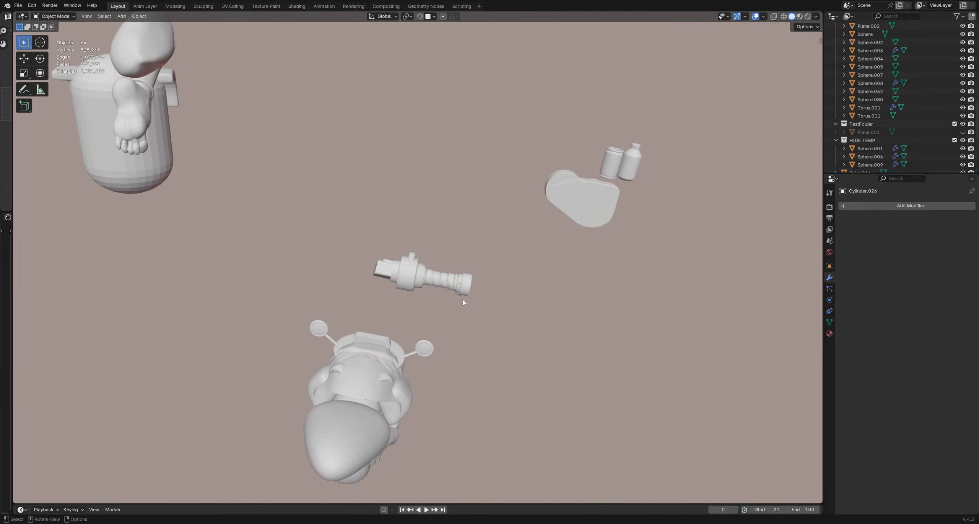
Step: Add a torus with 48 major and 12 minor segments and raise it 3.82 m along Z to the grip's height
key(shift+a)
mouse_move(463, 300)
click(497, 356)
scroll(444, 247, up, 2)
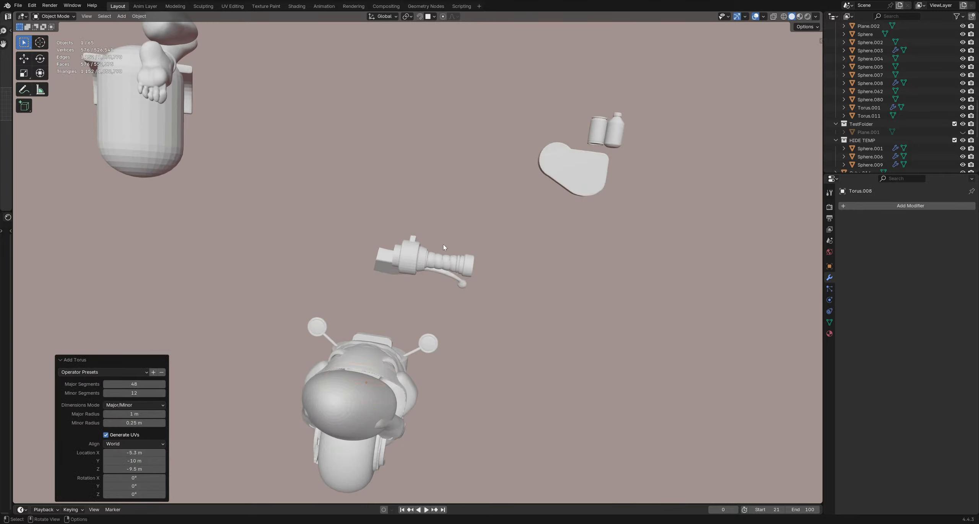
key(g)
key(z)
click(463, 181)
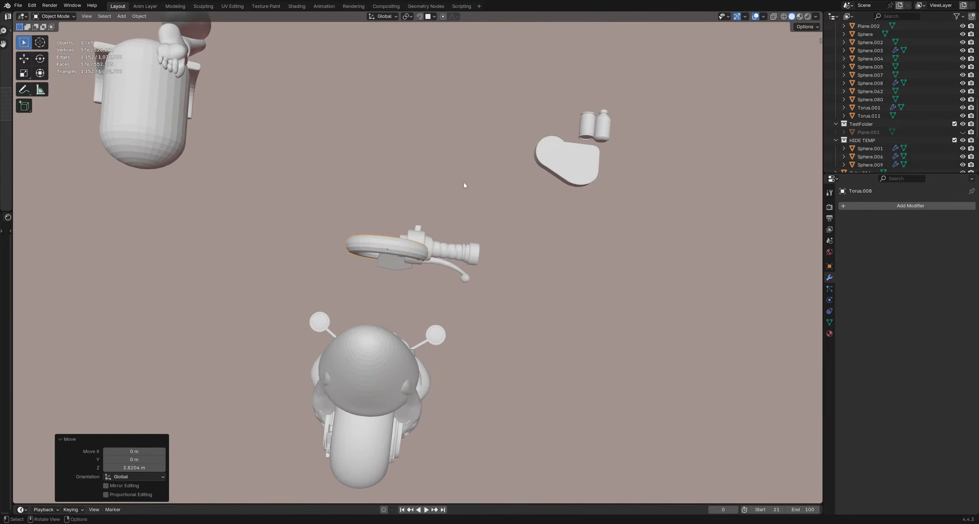
Step: Rotate the torus by -90° about Y and move it along X to the grip's outer end
key(r)
key(z)
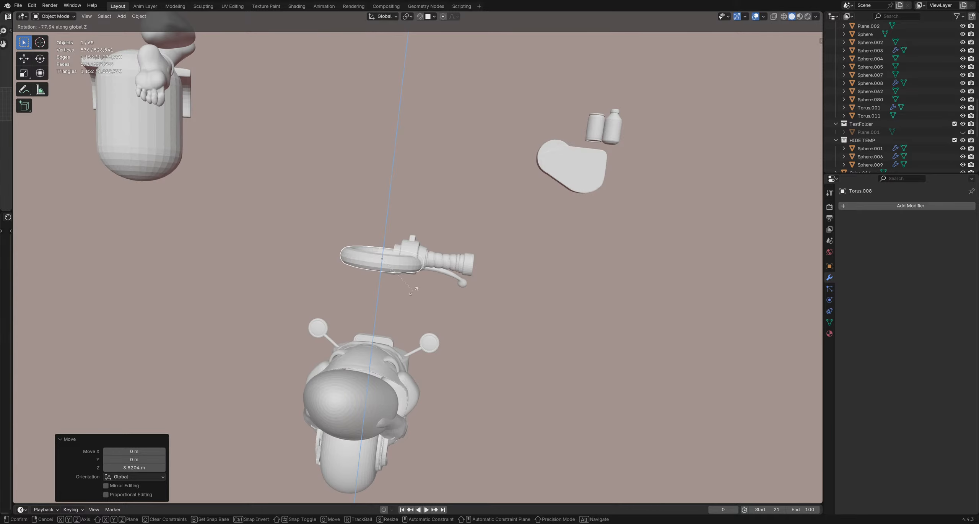
key(y)
click(424, 306)
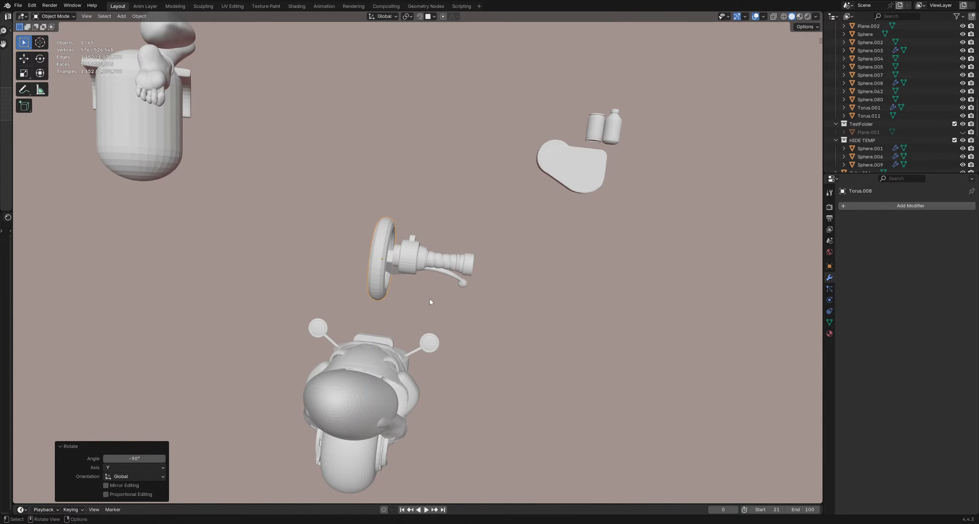
key(g)
key(x)
click(505, 300)
Step: Scale the torus to 0.409 and adjust its height along Z so it surrounds the grip beside the end cap
key(s)
click(486, 274)
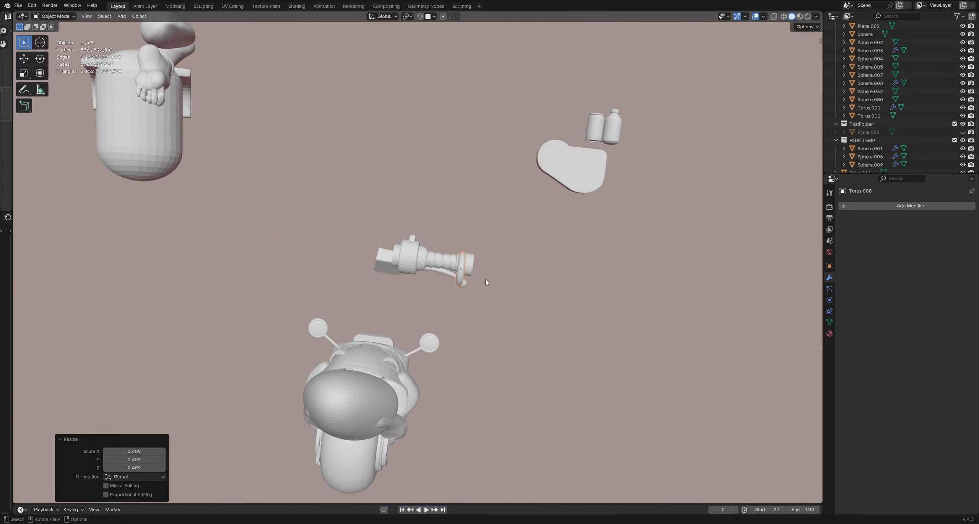
key(g)
key(z)
click(489, 272)
scroll(492, 272, up, 3)
mouse_move(492, 272)
middle_down()
mouse_move(409, 274)
mouse_move(383, 261)
mouse_move(505, 273)
mouse_move(472, 280)
mouse_move(486, 277)
middle_up()
Step: Duplicate the torus near the end cap and rescale the copy
key(shift+d)
click(494, 278)
key(s)
click(500, 282)
Step: Duplicate a torus to the large collar's inner end, then center and scale it around the collar
click(446, 244)
key(shift+d)
click(346, 256)
middle_drag(347, 255, 505, 273)
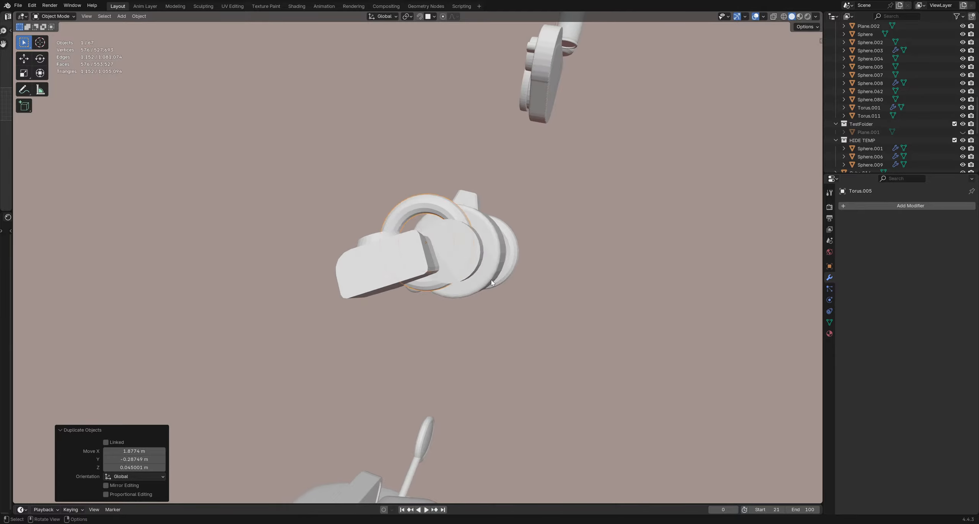
key(g)
click(534, 288)
key(s)
click(519, 291)
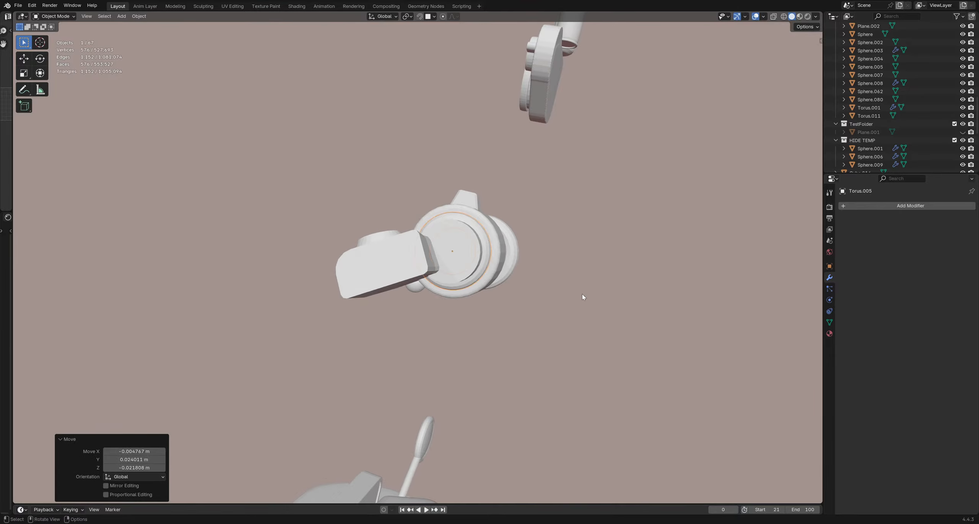
Step: Add a loop cut around the tapered collar between the large collar and the ribbed grip
middle_drag(582, 293, 439, 219)
scroll(506, 204, up, 2)
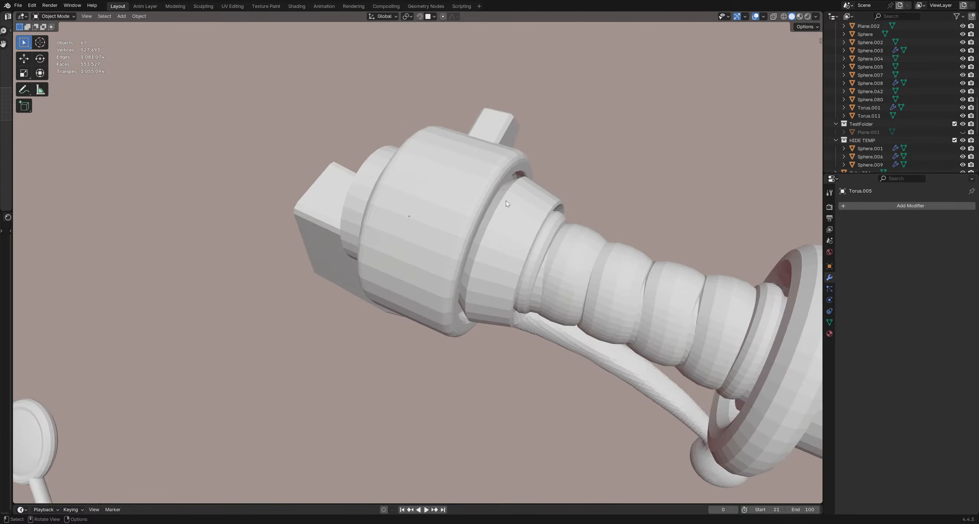
key(Tab)
key(ctrl+r)
click(505, 199)
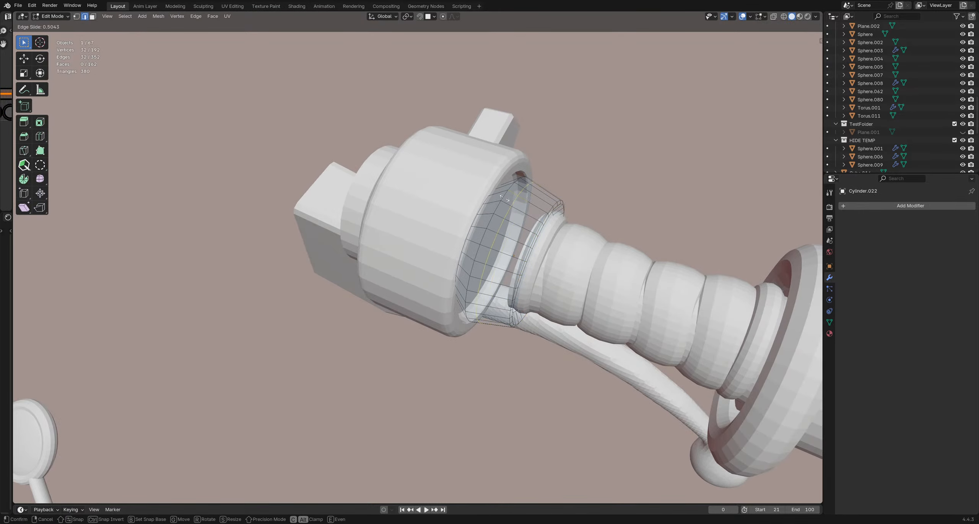
click(500, 197)
key(Tab)
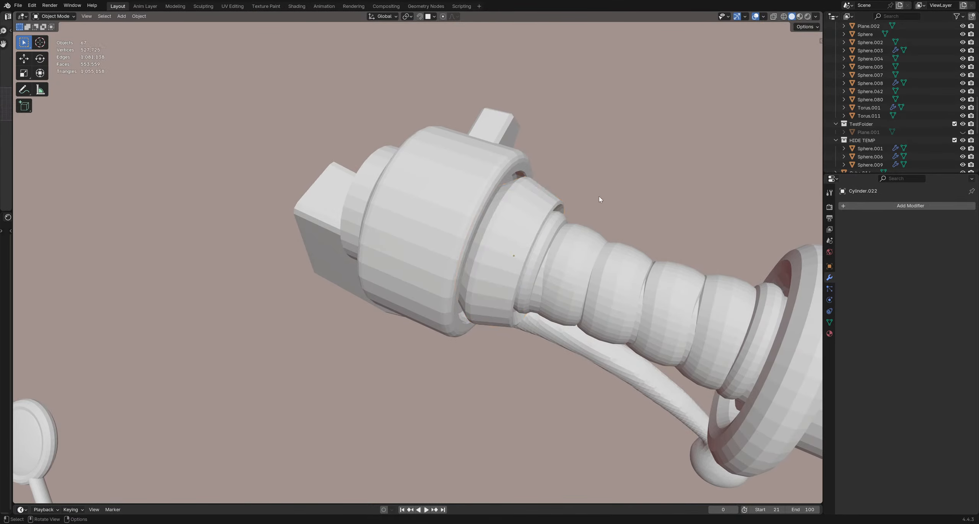
Step: Open the grip's large collar in Edit Mode and turn on X-ray
scroll(453, 187, down, 4)
middle_drag(453, 187, 437, 215)
scroll(434, 169, up, 4)
click(436, 166)
key(Tab)
key(alt+z)
Step: Scale down the torus at the grip's end collar, tilt it about 1.4° and reposition it around the collar
key(s)
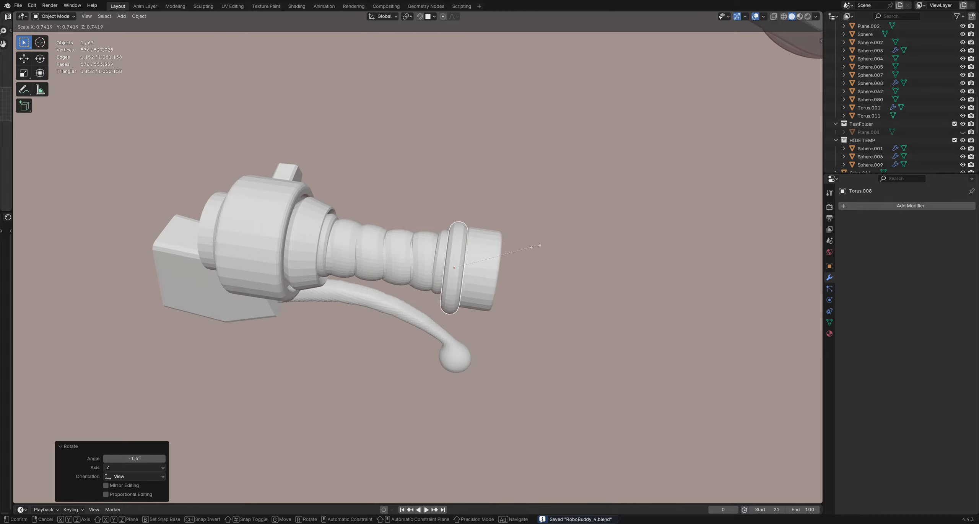
click(536, 249)
key(r)
click(538, 251)
key(g)
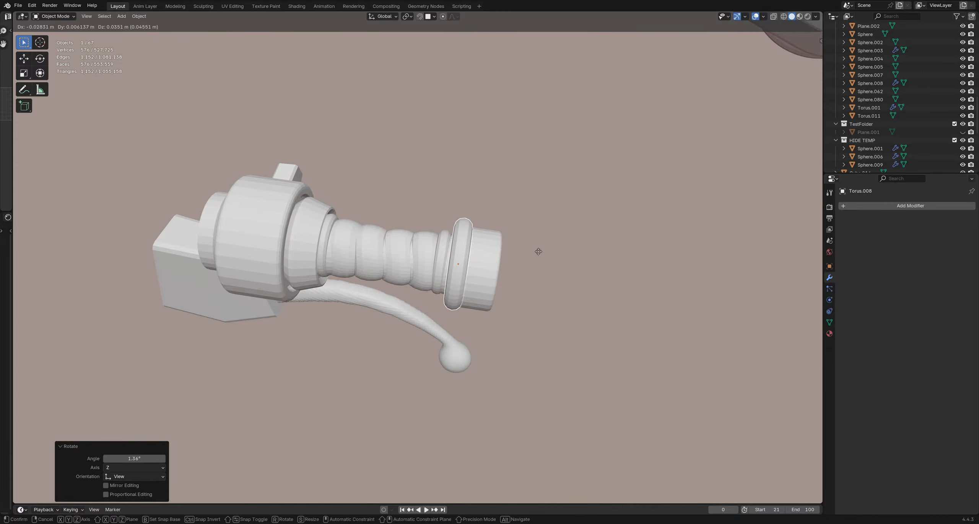
click(542, 253)
click(542, 254)
Step: Rotate and nudge the end-collar torus from several view angles to align it with the collar
scroll(533, 264, down, 5)
shift+middle_drag(527, 284, 392, 289)
scroll(414, 212, up, 4)
click(392, 289)
scroll(405, 268, up, 5)
key(r)
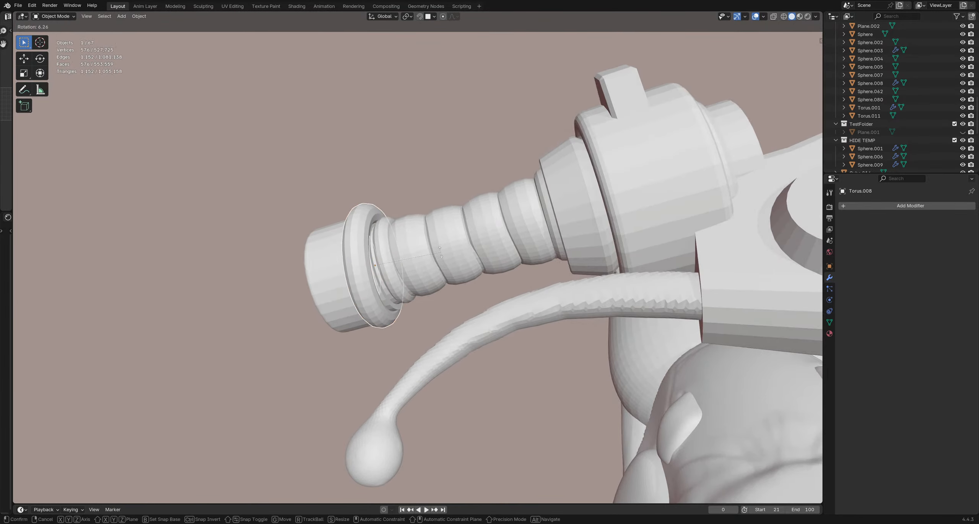
click(441, 248)
key(g)
click(439, 250)
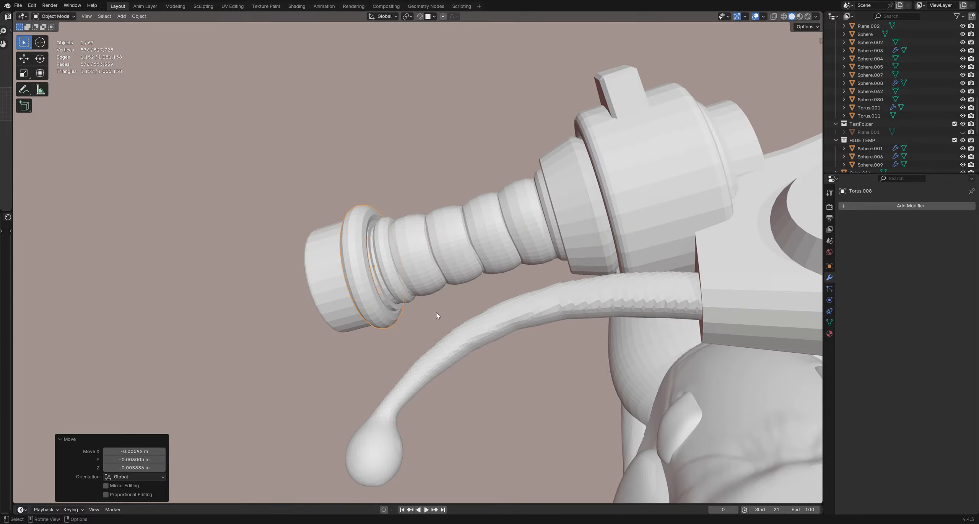
click(438, 315)
middle_drag(437, 315, 440, 265)
key(r)
click(438, 257)
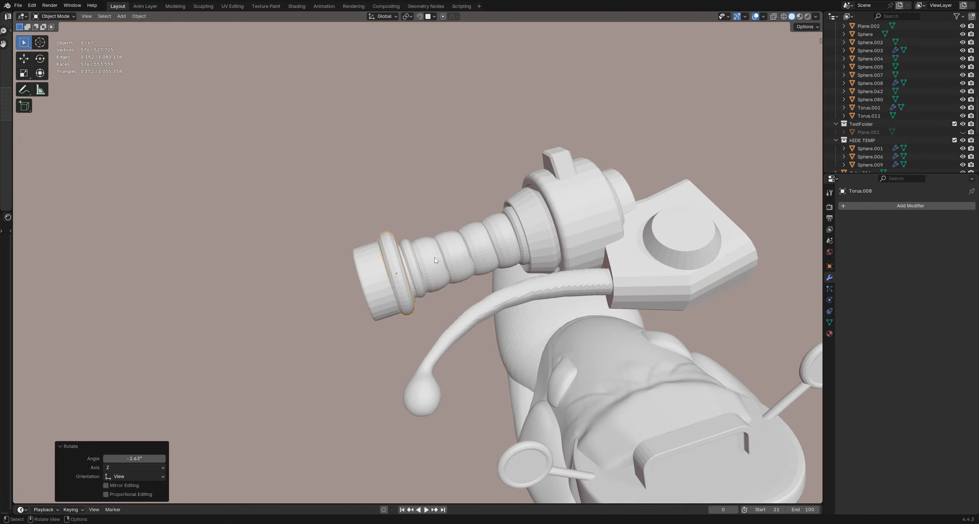
Step: Duplicate the torus to the outer rim of the end collar and delete the inner torus
key(shift+d)
click(408, 265)
click(405, 233)
middle_drag(405, 233, 407, 288)
scroll(399, 275, up, 2)
scroll(399, 276, up, 3)
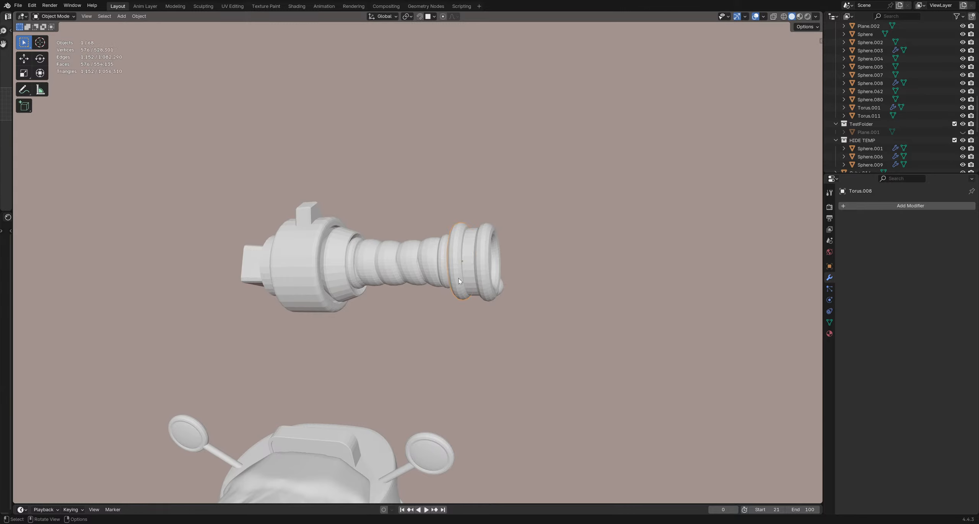
key(Delete)
click(461, 270)
middle_drag(461, 270, 480, 271)
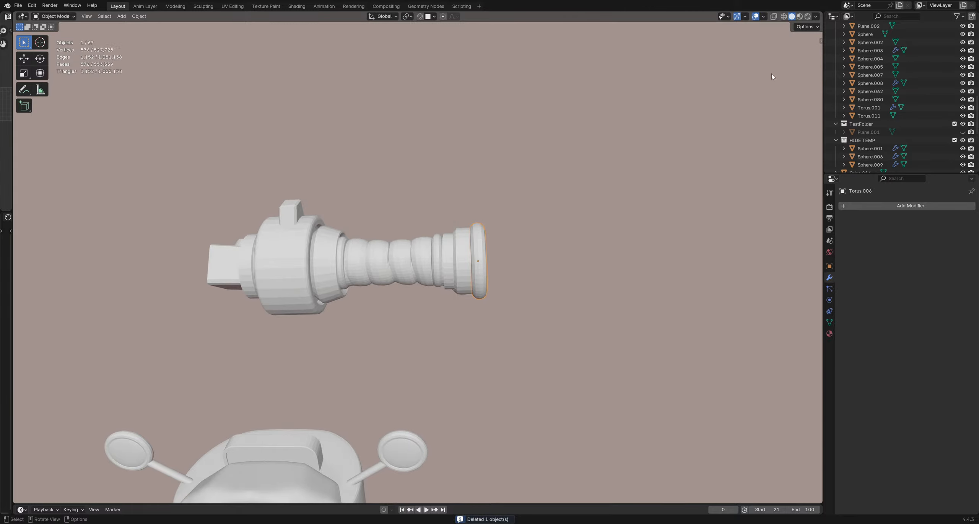
Step: Set the outer end torus's rotation to X 0°, Y 90° and Z 0°
key(n)
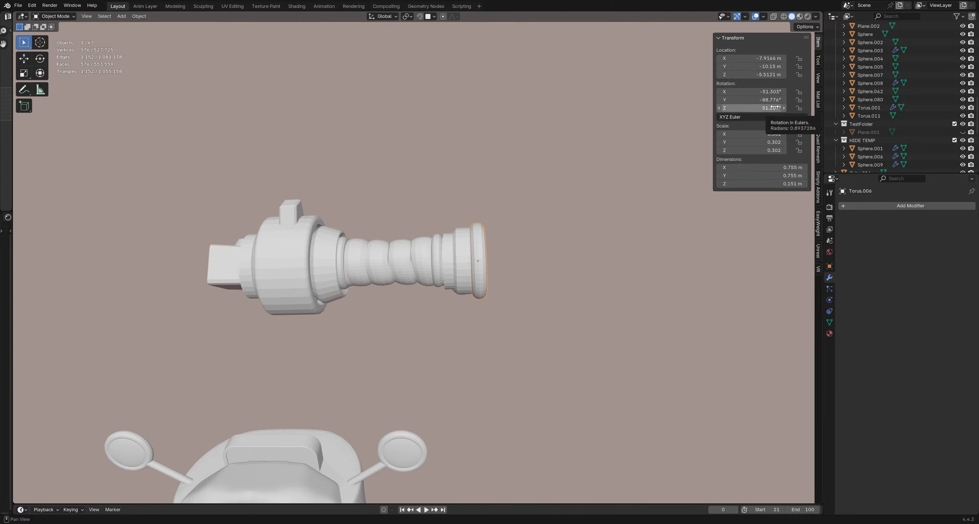
click(756, 101)
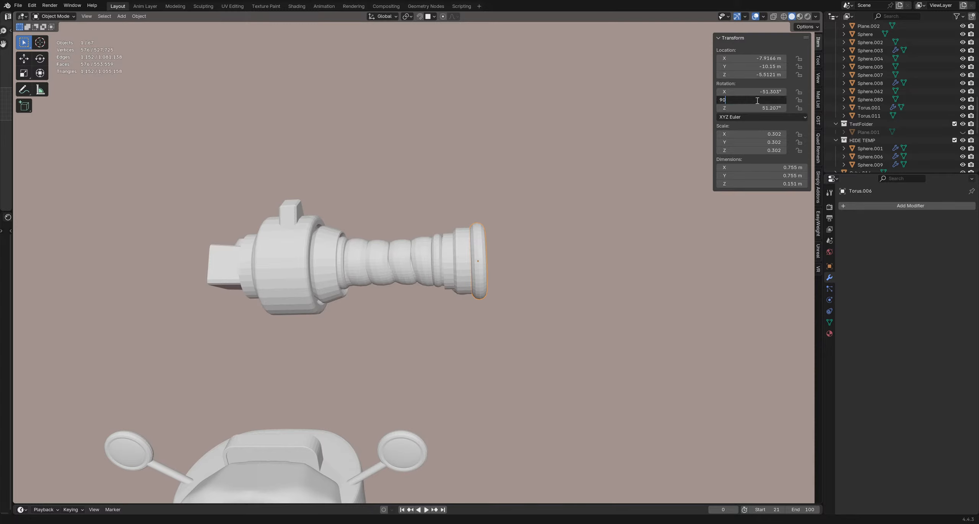
key(Return)
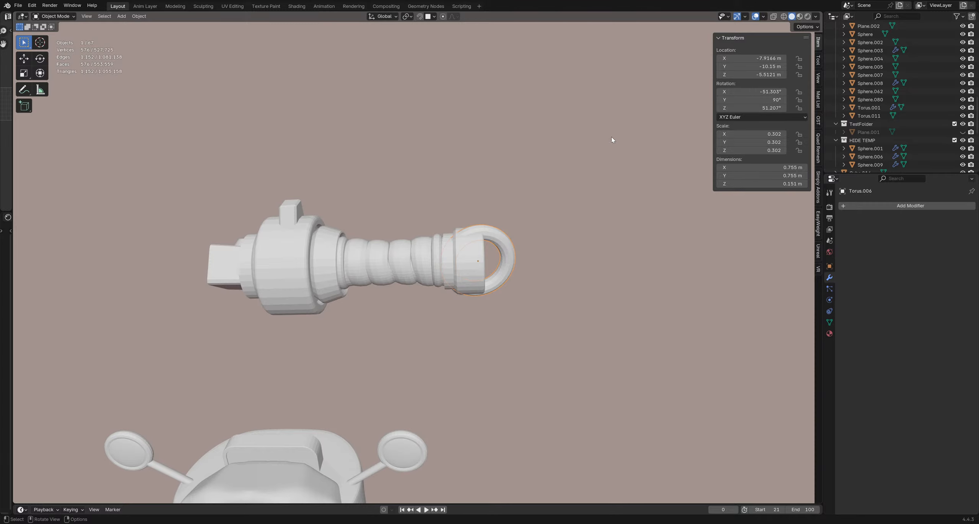
middle_drag(473, 226, 481, 317)
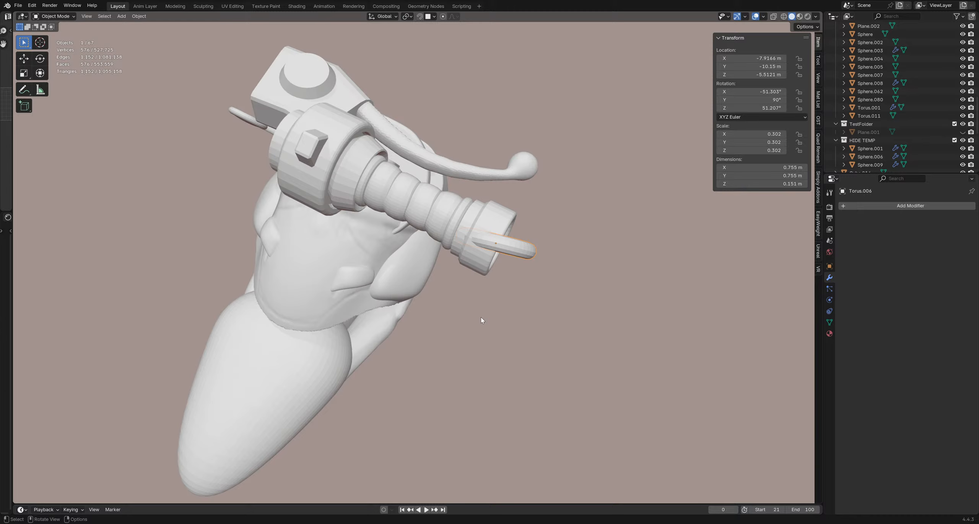
click(760, 91)
text(0)
key(Return)
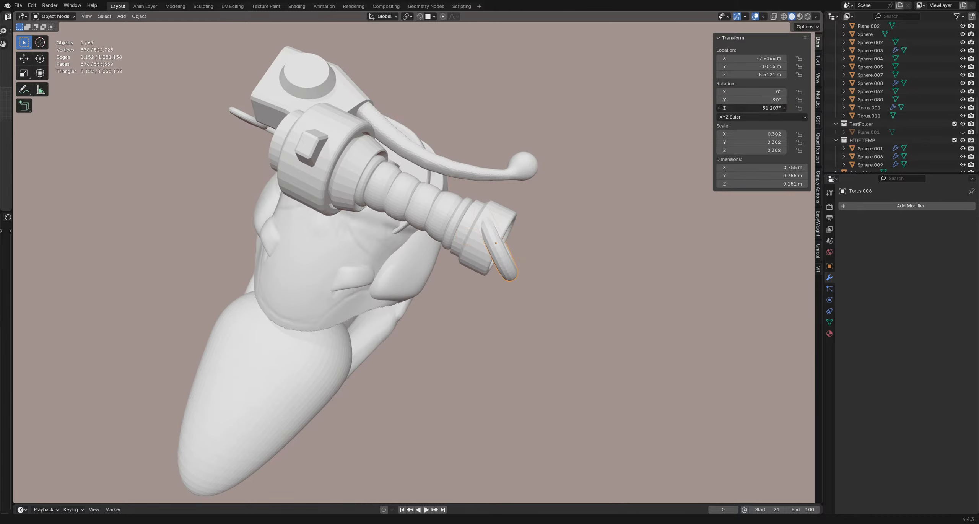
text(0)
key(Return)
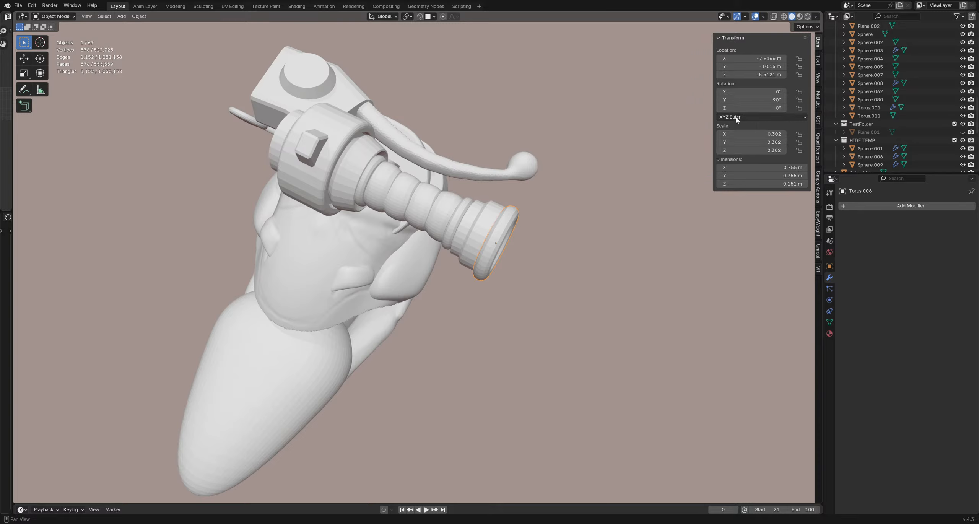
click(629, 166)
middle_drag(461, 245, 507, 185)
key(n)
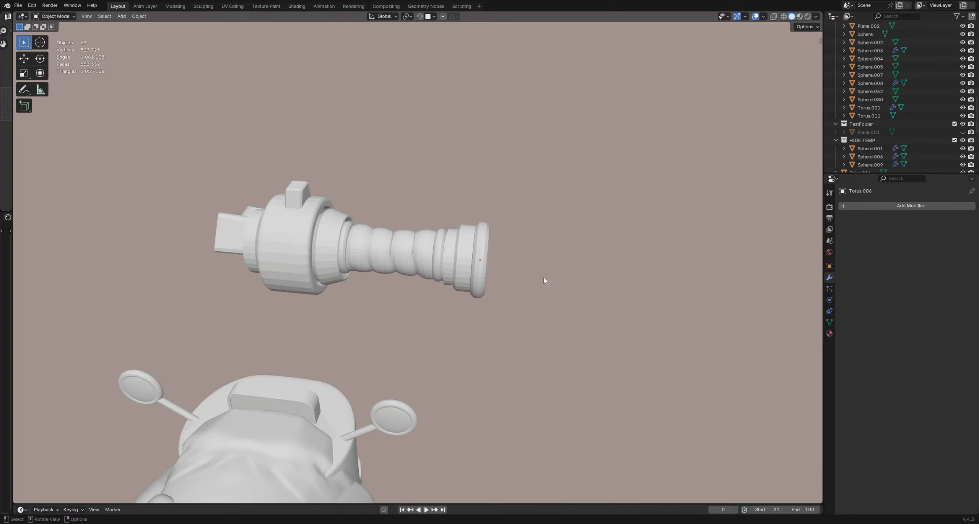
Step: Duplicate the tapered collar along the X axis to the outer end of the ribbed grip
middle_drag(507, 233, 456, 319)
click(472, 267)
scroll(475, 284, up, 8)
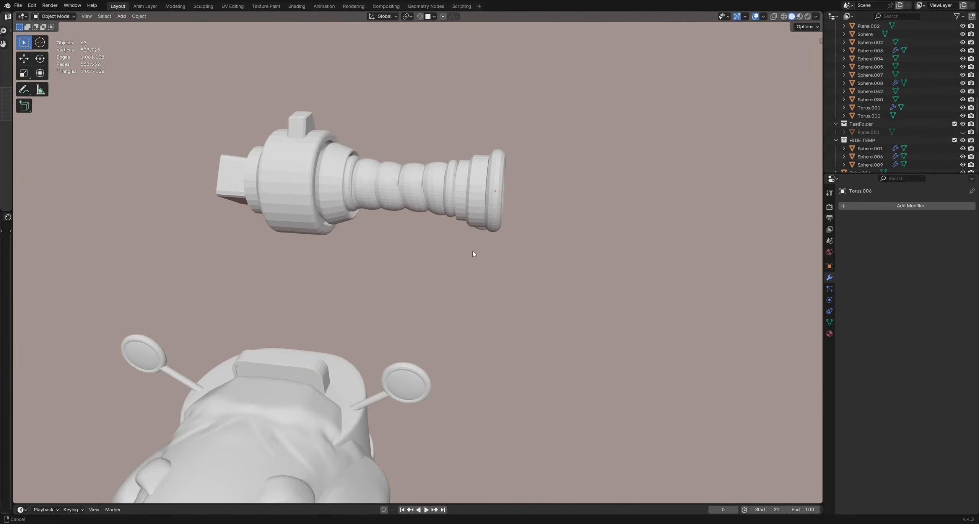
shift+middle_drag(472, 251, 475, 301)
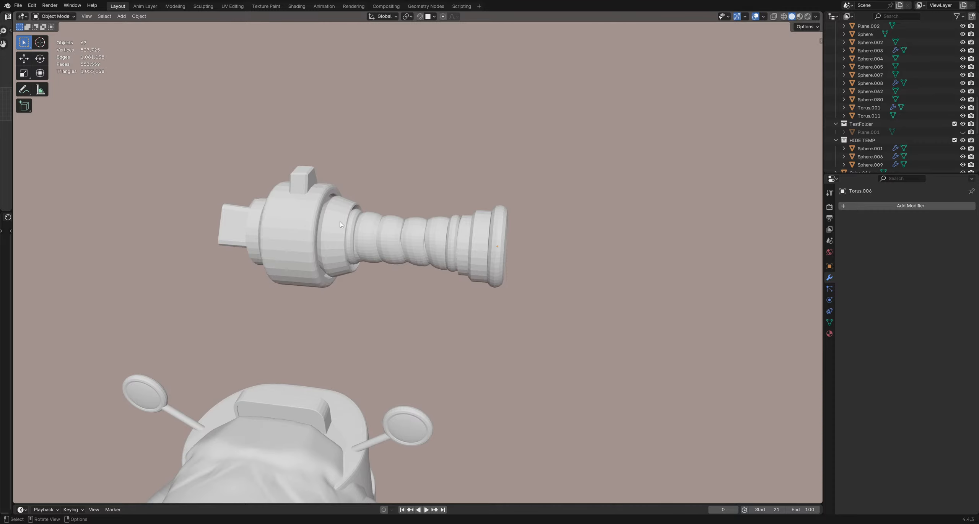
click(340, 245)
middle_drag(340, 245, 388, 234)
key(shift+d)
key(x)
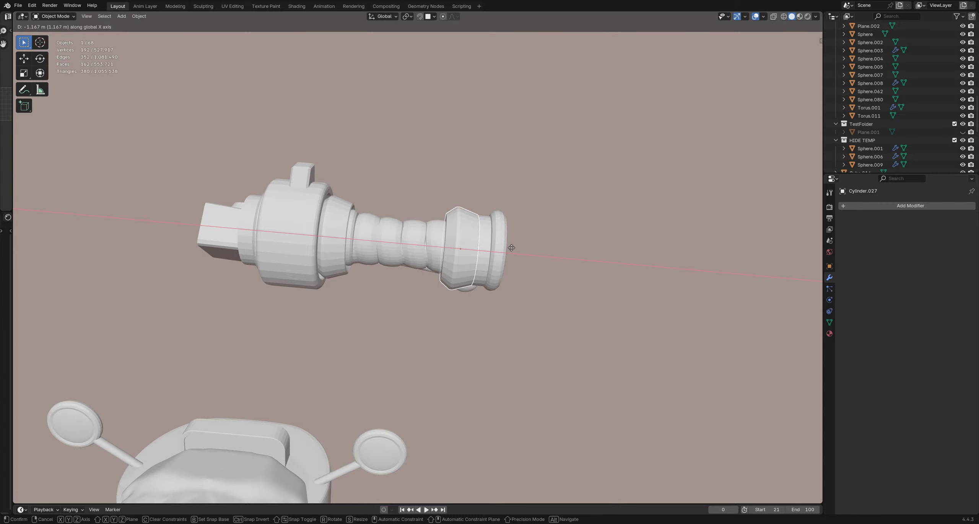
click(512, 248)
click(547, 272)
Step: Rotate the tapered collar copy 180° about the Z axis
mouse_move(463, 273)
middle_down()
mouse_move(504, 290)
mouse_move(538, 287)
mouse_move(462, 264)
mouse_move(474, 264)
middle_up()
click(462, 267)
key(r)
key(x)
key(z)
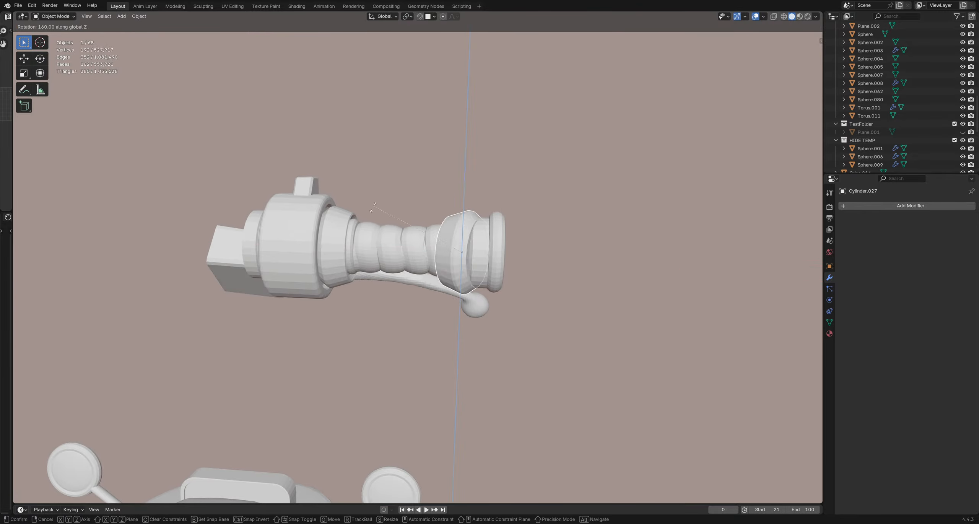
click(366, 240)
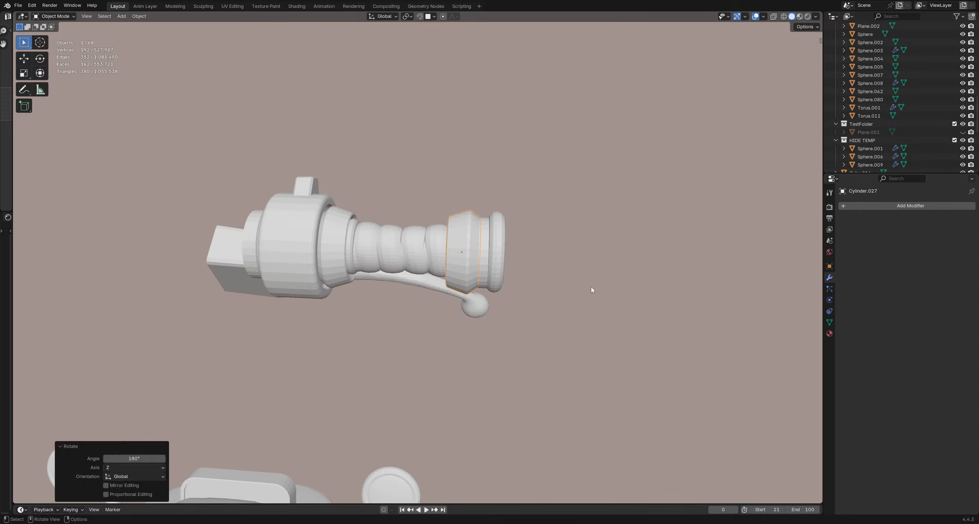
click(591, 286)
Step: Shift the flipped tapered collar along the X axis at the outer end of the ribbed grip
mouse_move(590, 286)
middle_down()
mouse_move(504, 280)
mouse_move(583, 273)
mouse_move(516, 271)
mouse_move(505, 255)
mouse_move(437, 260)
mouse_move(385, 199)
mouse_move(478, 238)
mouse_move(433, 272)
mouse_move(453, 239)
mouse_move(478, 242)
mouse_move(449, 246)
mouse_move(443, 271)
mouse_move(528, 282)
mouse_move(428, 302)
middle_up()
scroll(516, 271, down, 5)
scroll(534, 297, up, 6)
click(452, 263)
key(g)
key(x)
click(529, 250)
Step: Delete the two old collar pieces between the ribbed grip and the outer end torus
key(Delete)
click(454, 239)
key(x)
click(451, 246)
scroll(444, 271, down, 4)
click(465, 257)
scroll(465, 264, up, 2)
click(497, 285)
scroll(515, 288, down, 3)
scroll(428, 301, up, 6)
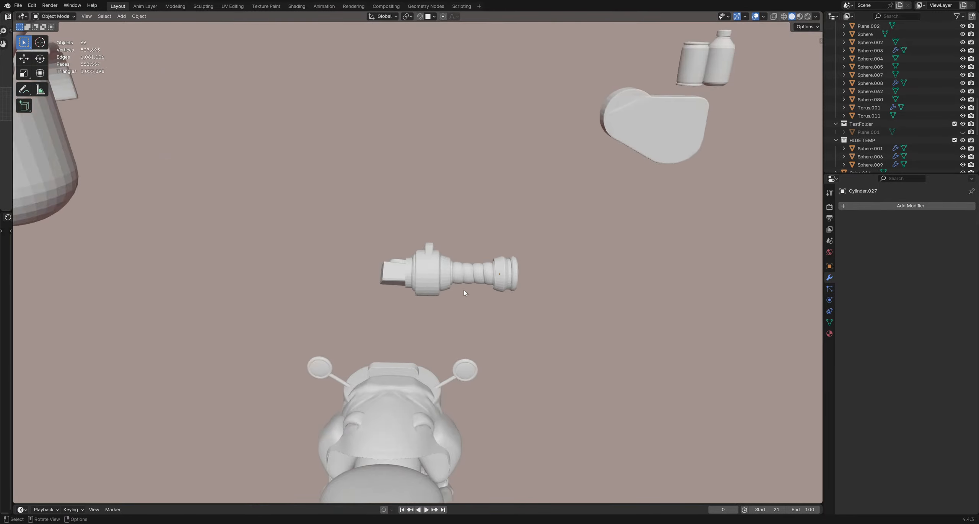
Step: Open the ribbed grip in Sculpt Mode and reshape its ridges with the Grab brush
click(471, 279)
key(ctrl+Tab)
click(474, 328)
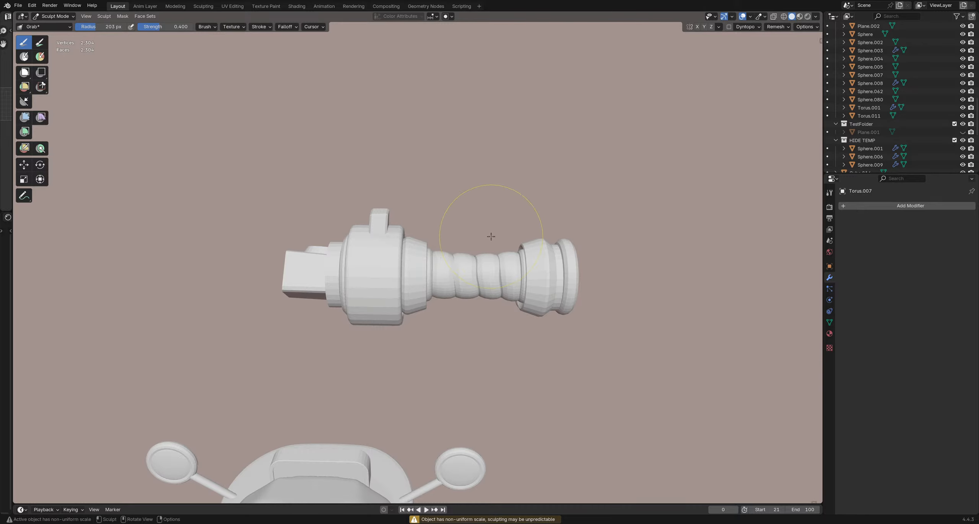
drag(503, 236, 489, 238)
mouse_move(507, 319)
mouse_down()
mouse_move(435, 304)
mouse_move(435, 294)
mouse_up()
Step: Refine the ribbed grip's ends with the Grab brush at radii of 159 px and 180 px, finishing in Object Mode
key(f)
click(465, 300)
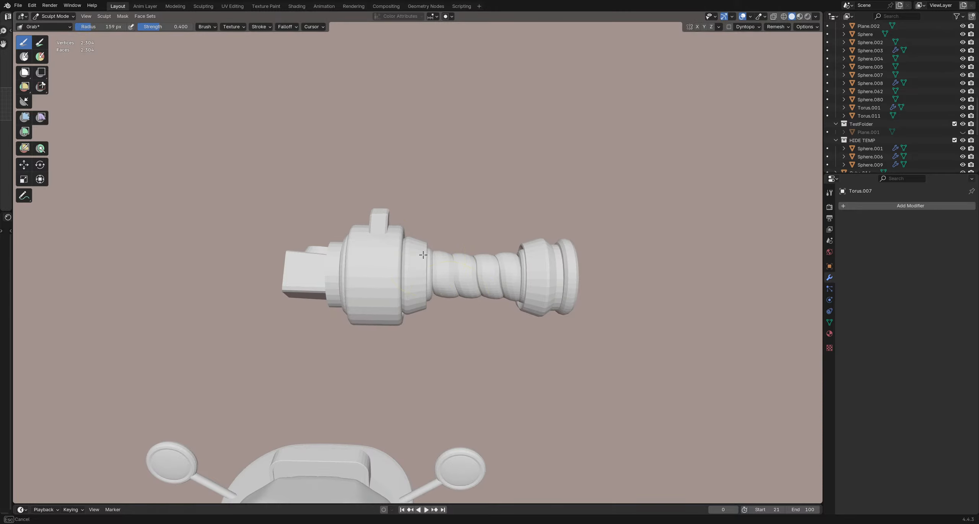
drag(423, 255, 423, 254)
mouse_move(423, 252)
middle_down()
mouse_move(440, 196)
mouse_move(414, 220)
mouse_move(480, 299)
mouse_move(386, 281)
mouse_move(398, 248)
mouse_move(393, 196)
mouse_move(406, 197)
mouse_move(426, 231)
mouse_move(410, 175)
middle_up()
scroll(422, 226, up, 7)
scroll(442, 243, down, 6)
key(f)
click(439, 187)
drag(425, 176, 425, 173)
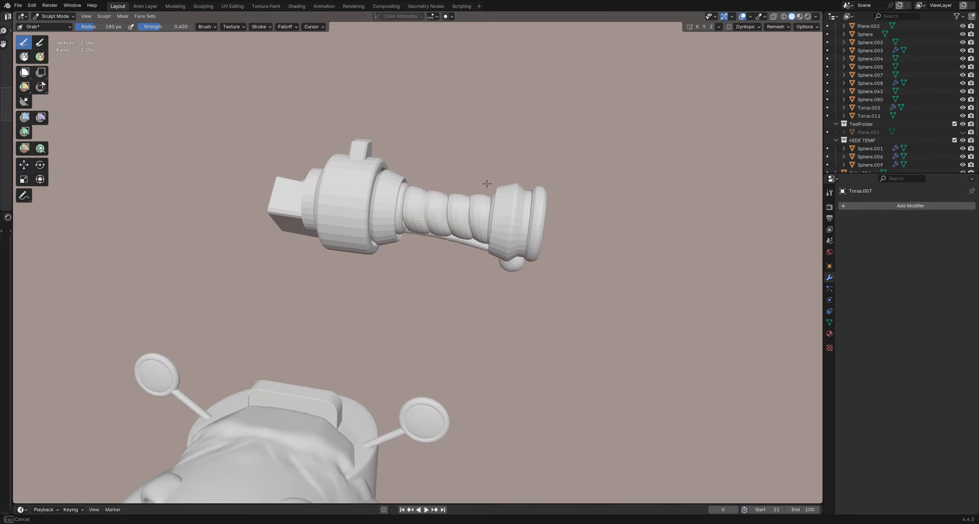
mouse_move(480, 189)
middle_down()
mouse_move(407, 248)
mouse_move(419, 257)
mouse_move(411, 231)
mouse_move(458, 232)
mouse_move(400, 218)
middle_up()
key(ctrl+Tab)
Step: Duplicate the cylinder beside the large collar and move the copy along X to the inner end of the ribbed grip
click(389, 232)
key(shift+d)
click(274, 207)
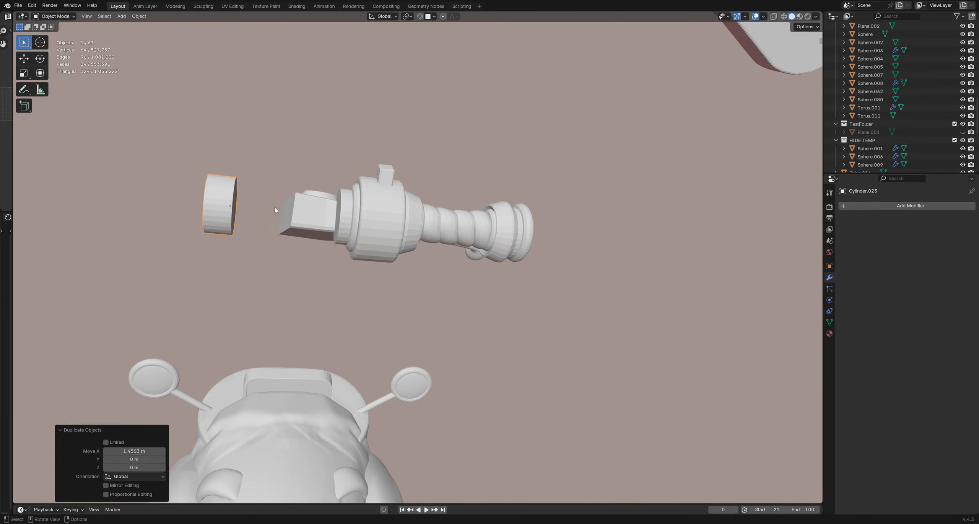
mouse_move(275, 208)
middle_down()
mouse_move(215, 200)
mouse_move(275, 200)
middle_up()
key(g)
key(x)
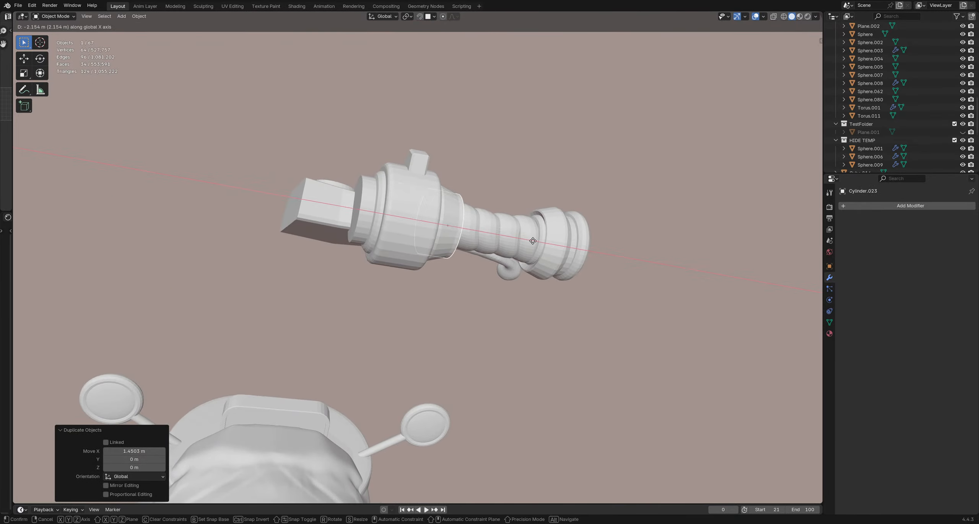
click(547, 245)
middle_drag(546, 244, 526, 212)
Step: Scale the duplicated cylinder to 0.572 so it fits inside the ribbed grip
key(s)
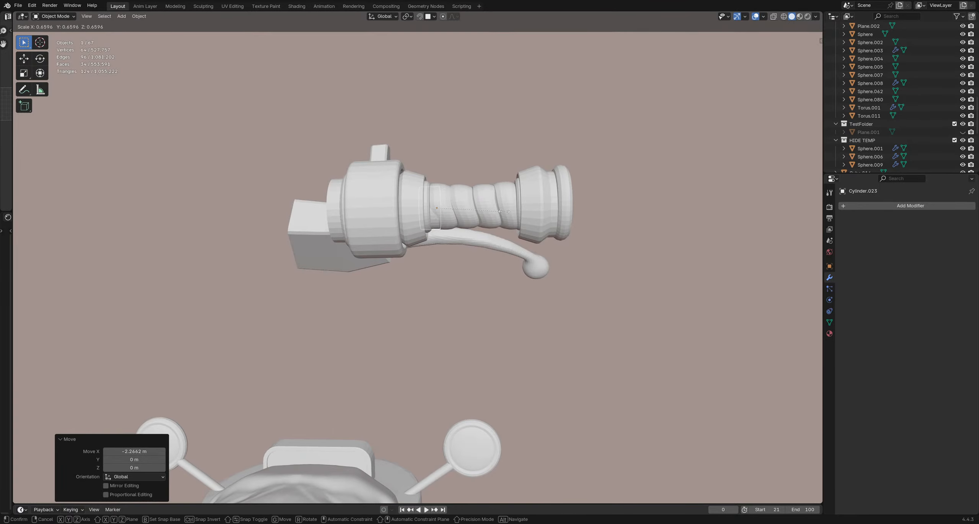
click(495, 211)
scroll(493, 212, up, 3)
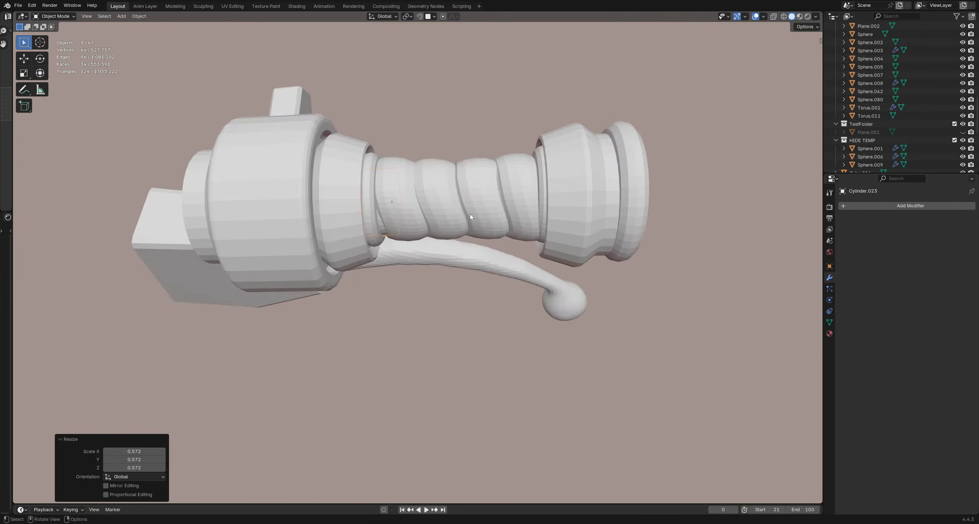
shift+middle_drag(459, 245, 440, 277)
middle_drag(440, 278, 465, 287)
Step: With X-ray on, extend the inner cylinder's outer end face about 0.91 m in the negative X direction
key(alt+z)
scroll(430, 246, down, 3)
scroll(386, 272, up, 6)
key(Tab)
key(3)
click(417, 294)
click(420, 293)
scroll(421, 294, down, 3)
scroll(425, 290, up, 1)
click(415, 294)
shift+middle_drag(501, 301, 404, 232)
key(g)
key(x)
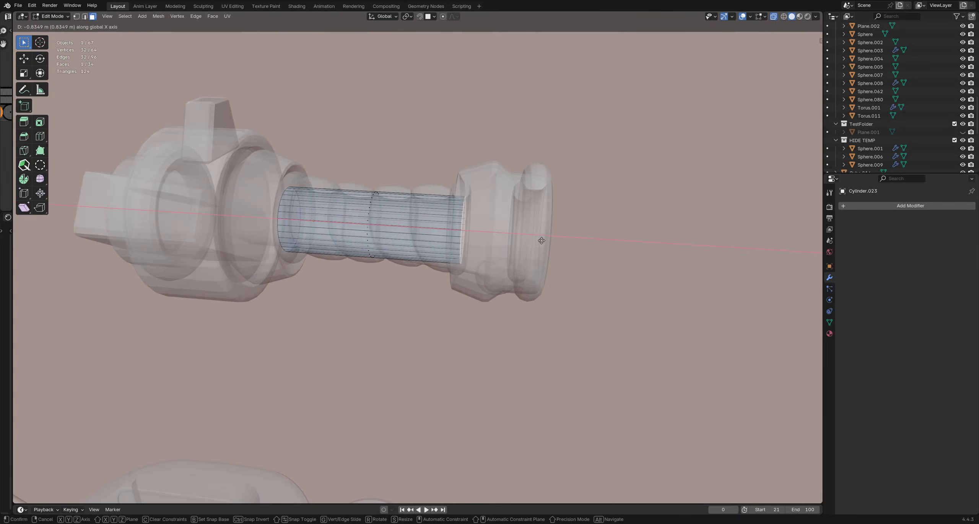
click(555, 242)
middle_drag(547, 242, 494, 237)
scroll(367, 224, up, 2)
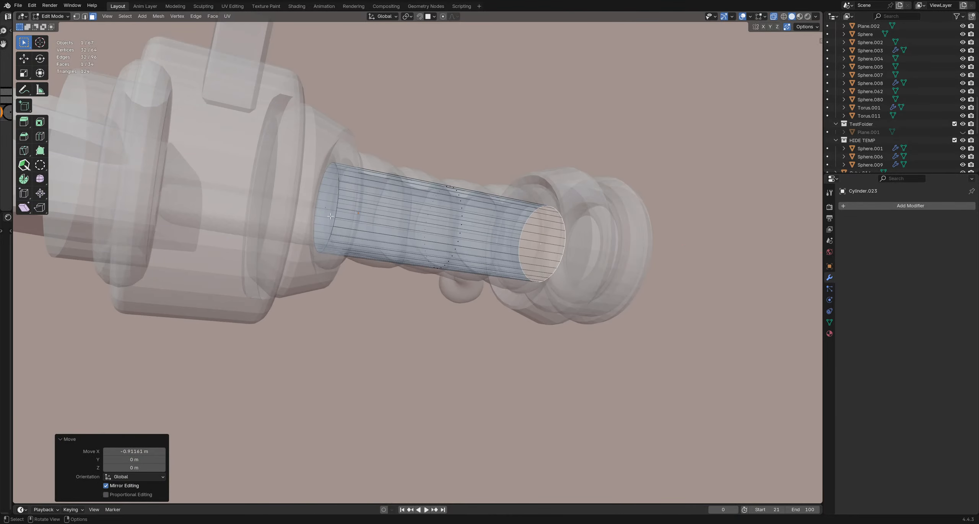
Step: Move the inner cylinder's opposite end face along X into the large collar, finishing in Object Mode with X-ray off
click(322, 207)
mouse_move(321, 207)
middle_down()
mouse_move(348, 197)
mouse_move(285, 182)
mouse_move(333, 200)
mouse_move(328, 167)
mouse_move(298, 132)
mouse_move(382, 91)
mouse_move(296, 92)
mouse_move(192, 116)
mouse_move(294, 135)
mouse_move(361, 271)
mouse_move(350, 350)
mouse_move(469, 185)
mouse_move(470, 201)
mouse_move(404, 297)
mouse_move(423, 291)
mouse_move(440, 170)
mouse_move(428, 206)
middle_up()
key(g)
key(x)
click(314, 207)
scroll(311, 197, down, 2)
key(Tab)
key(alt+z)
Step: Review the assembled grip from several angles and save the scene file
scroll(361, 272, down, 3)
scroll(470, 201, down, 3)
key(z)
click(463, 187)
scroll(464, 187, down, 4)
scroll(427, 206, up, 3)
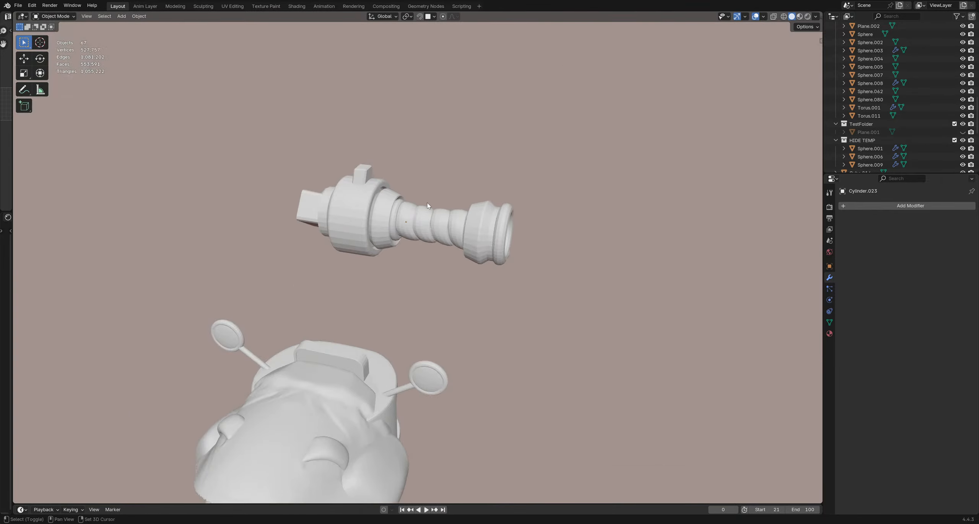
middle_drag(430, 274, 400, 241)
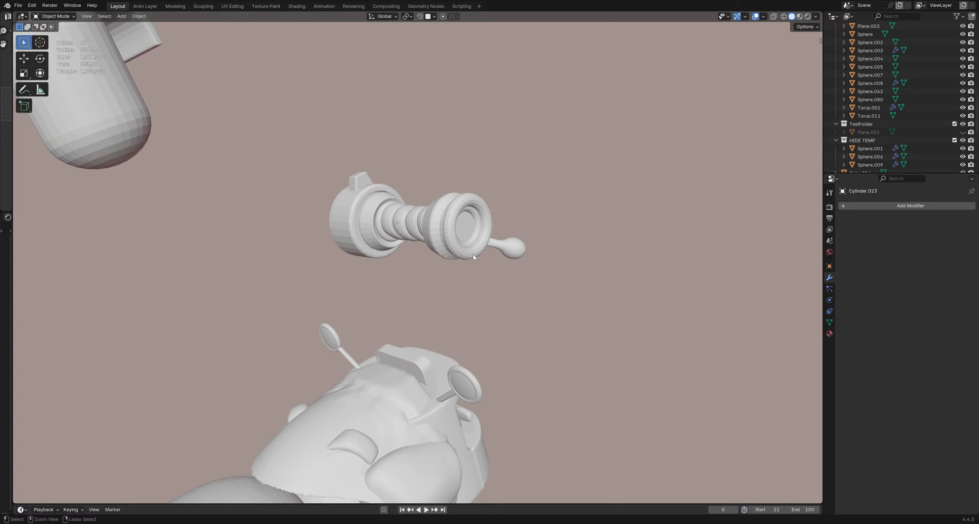
key(ctrl+s)
Step: Select all parts of the handlebar grip and join them into one object
middle_drag(397, 280, 403, 427)
middle_drag(402, 321, 324, 208)
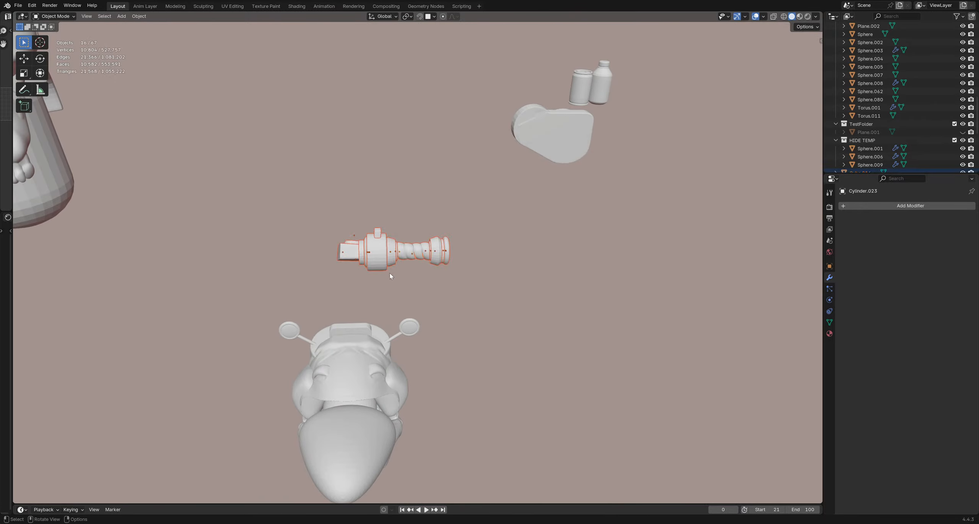
scroll(410, 280, down, 1)
middle_drag(390, 266, 423, 288)
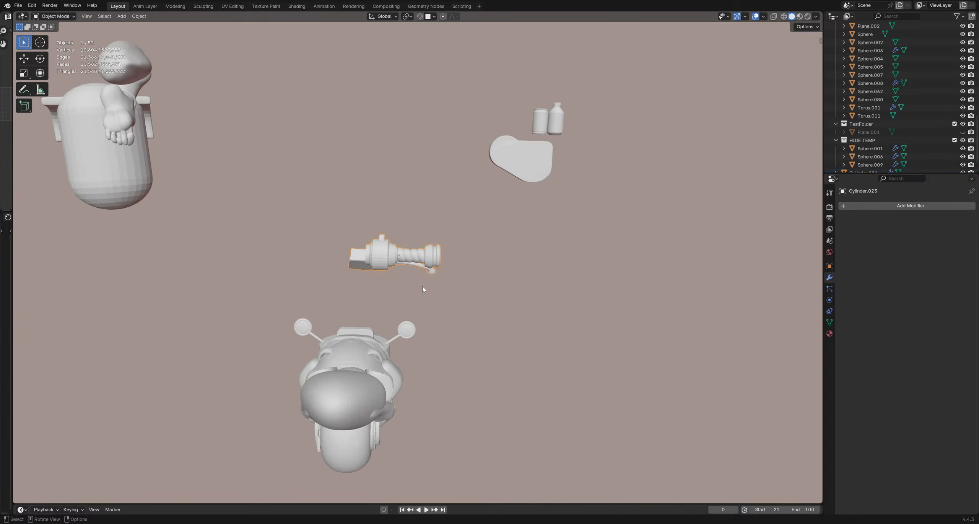
Step: Move the joined handlebar grip toward the character with the mirrors and scale it
key(g)
click(470, 387)
middle_drag(461, 384, 505, 334)
key(s)
click(464, 365)
Step: Move the joined handlebar grip nearer the mirrored character and scale it up uniformly to about 1.097
key(g)
click(442, 361)
key(s)
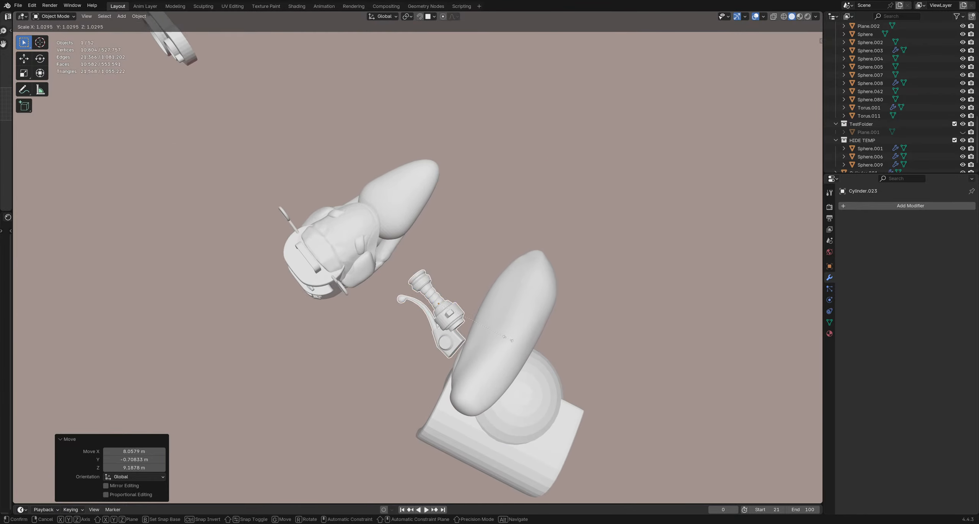
click(514, 337)
Step: Move the handlebar grip to the character's side, close to the base of one mirror
middle_drag(514, 337, 555, 237)
key(g)
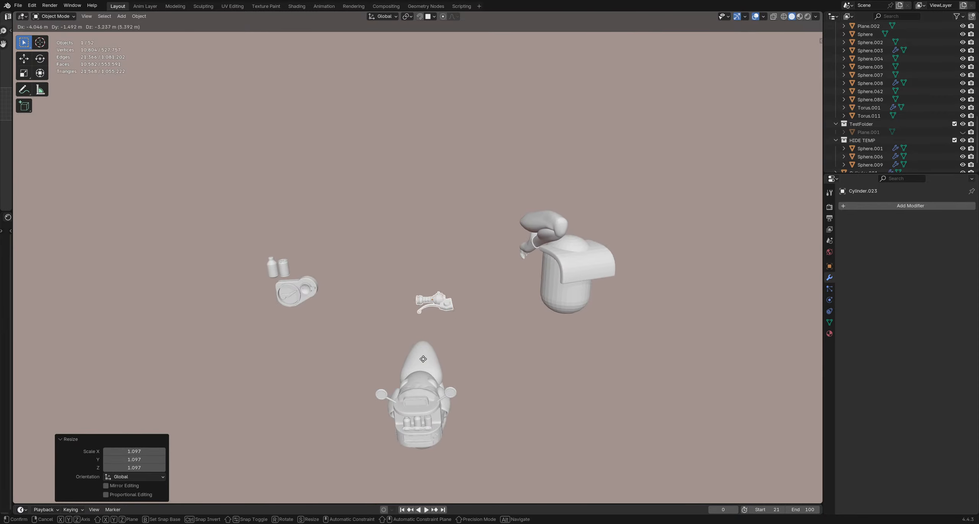
click(389, 412)
scroll(429, 383, up, 6)
key(g)
click(372, 458)
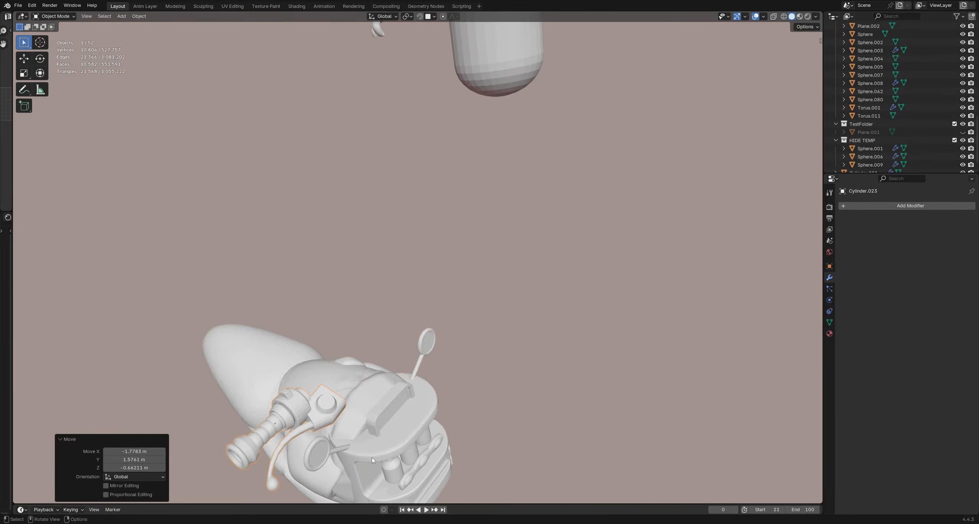
middle_drag(372, 458, 514, 286)
key(g)
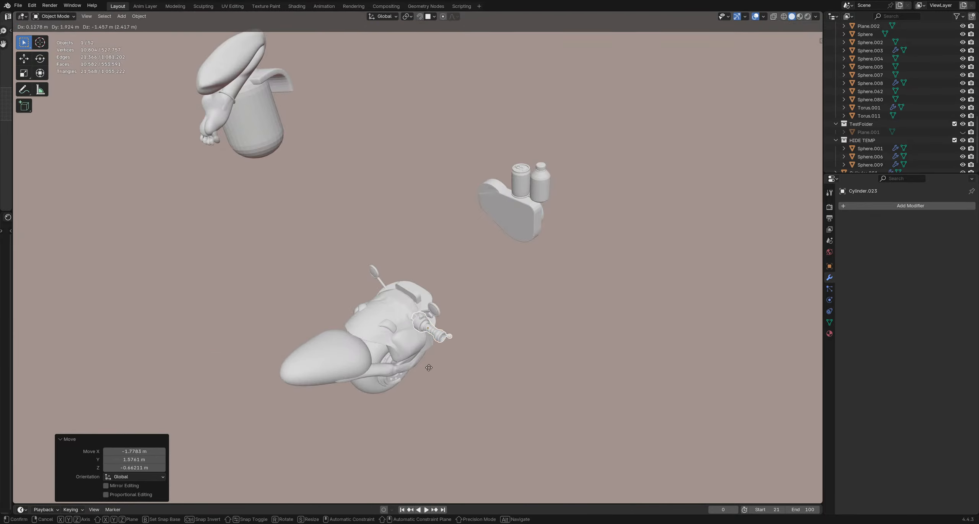
click(429, 367)
Step: Set the viewport's solid shading to Flat lighting to show the character and grip as silhouettes
middle_drag(428, 367, 566, 292)
scroll(449, 346, up, 2)
scroll(485, 337, up, 3)
mouse_move(485, 336)
shift+middle_down()
mouse_move(509, 261)
mouse_move(535, 234)
shift+middle_up()
click(815, 17)
click(833, 56)
Step: Reposition the handlebar grip in the silhouette view so it stands clear of the body beside the mirror, and deselect it
click(508, 238)
scroll(505, 249, down, 4)
key(g)
click(523, 265)
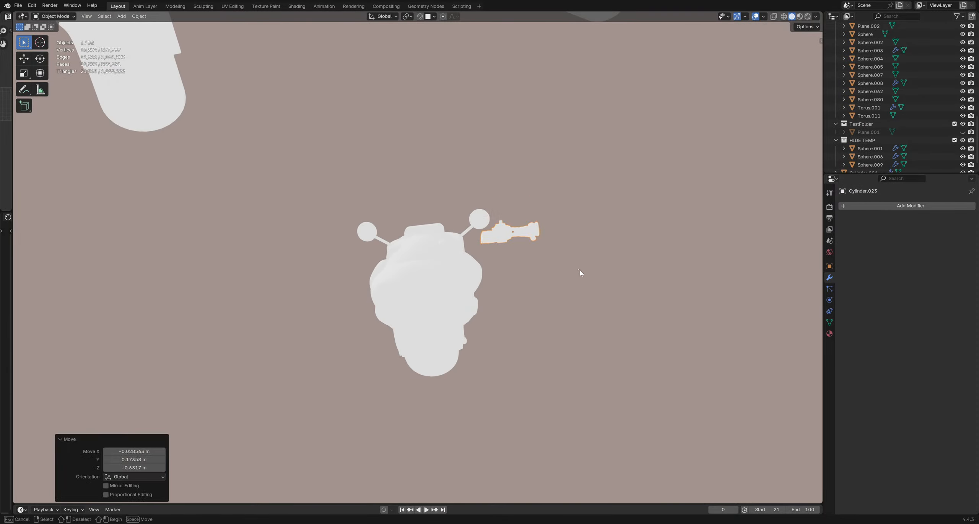
click(580, 270)
middle_drag(509, 273, 422, 207)
click(391, 241)
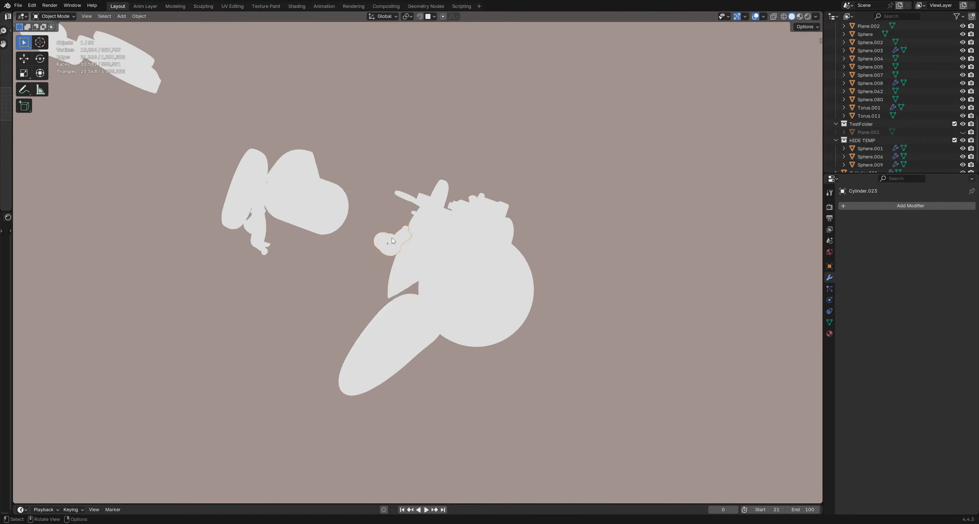
key(g)
click(377, 229)
click(384, 226)
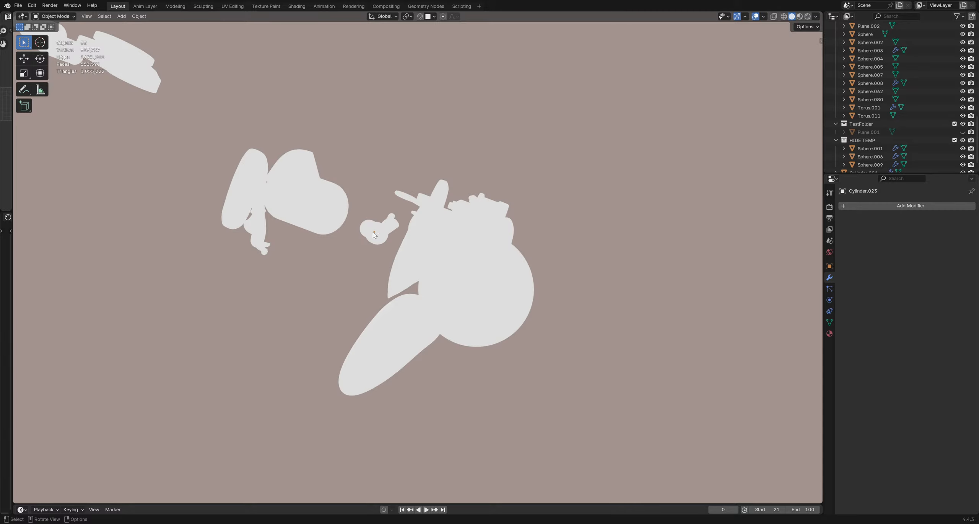
Step: Examine the grip's silhouette from other angles and return the viewport to Studio lighting
middle_drag(374, 234, 316, 225)
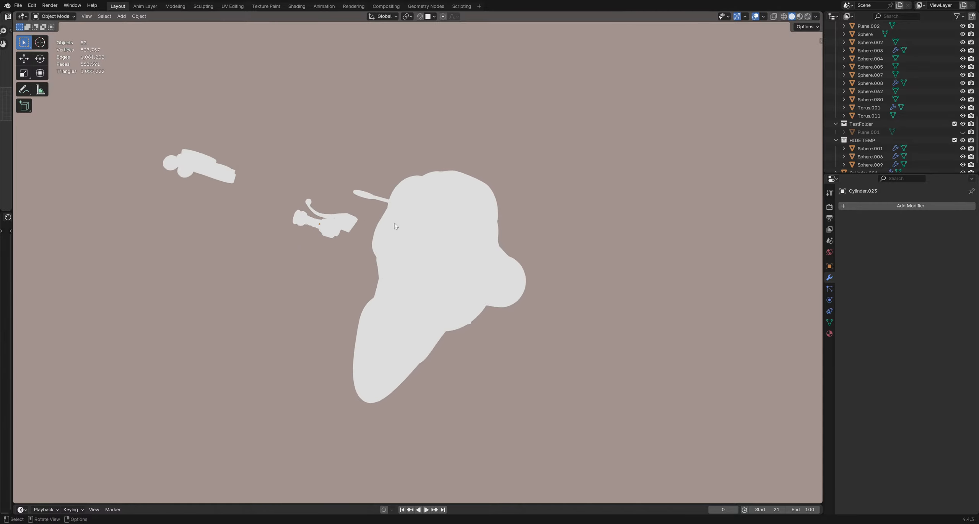
middle_drag(396, 226, 629, 235)
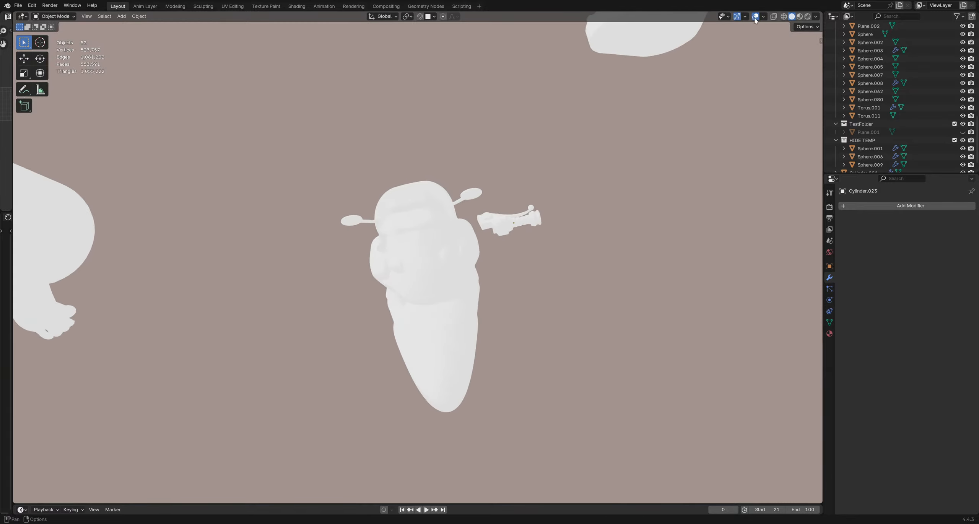
click(816, 16)
click(809, 58)
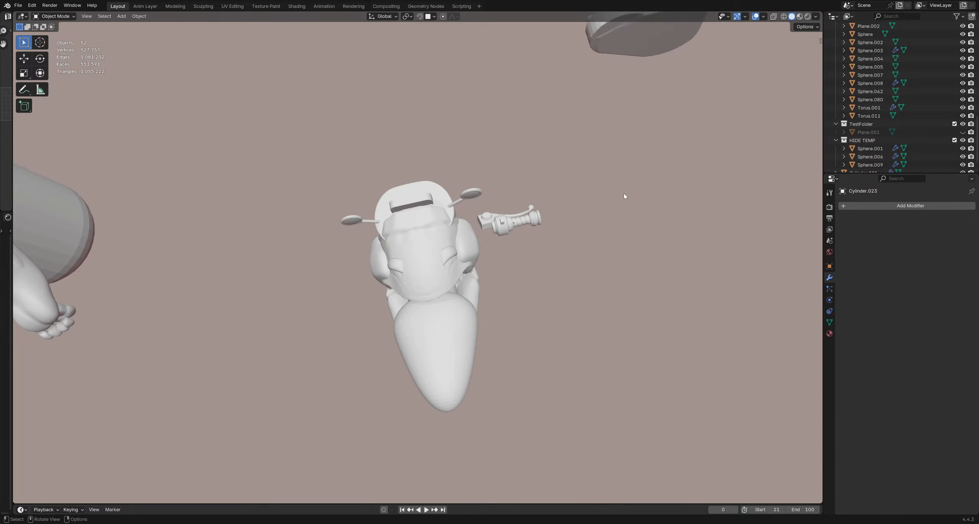
Step: Set the viewport lighting to MatCap and inspect the bottles and can on the character's shelf
click(815, 16)
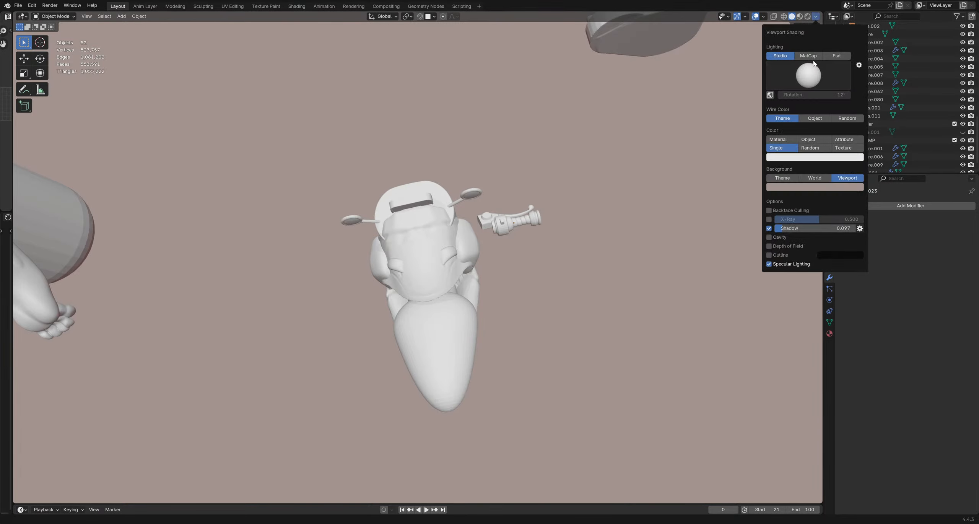
click(810, 56)
middle_drag(631, 276, 398, 299)
scroll(407, 301, up, 8)
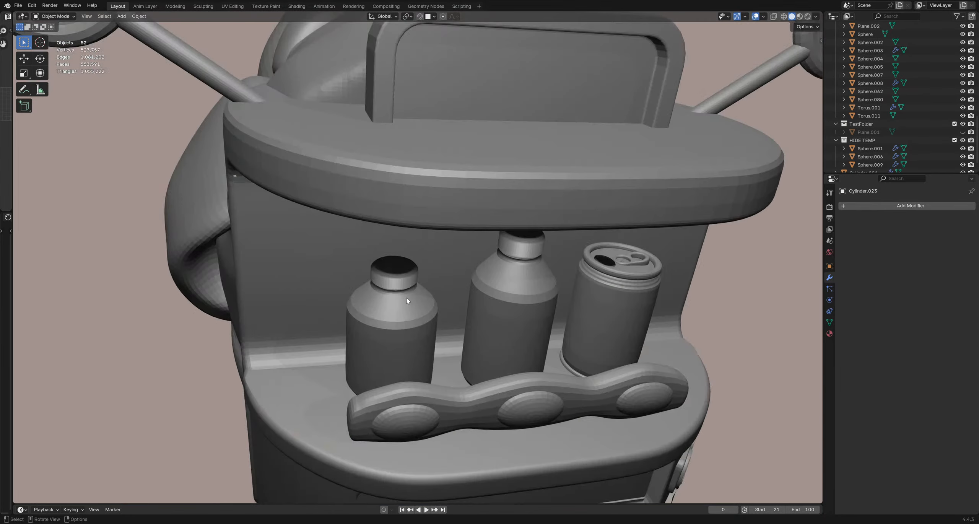
Step: Isolate the first bottle on the shelf, check its whole mesh in Edit Mode with X-ray, and return to the full scene
click(396, 275)
scroll(397, 275, down, 3)
mouse_move(455, 327)
middle_down()
mouse_move(528, 295)
mouse_move(573, 288)
mouse_move(537, 277)
mouse_move(488, 325)
mouse_move(476, 314)
mouse_move(459, 391)
mouse_move(470, 141)
mouse_move(467, 241)
mouse_move(469, 230)
middle_up()
key(KP_Decimal)
scroll(511, 278, down, 3)
key(KP_Divide)
click(815, 17)
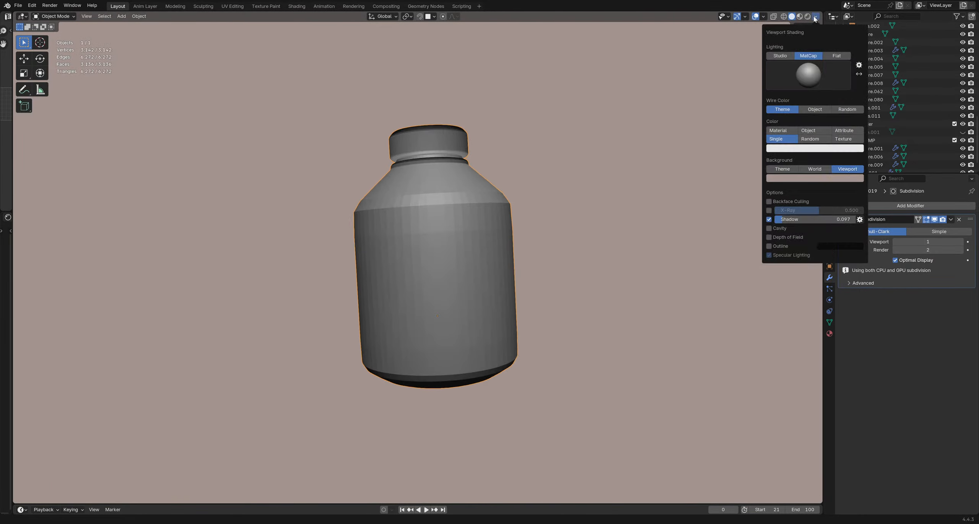
key(Tab)
key(alt+z)
key(a)
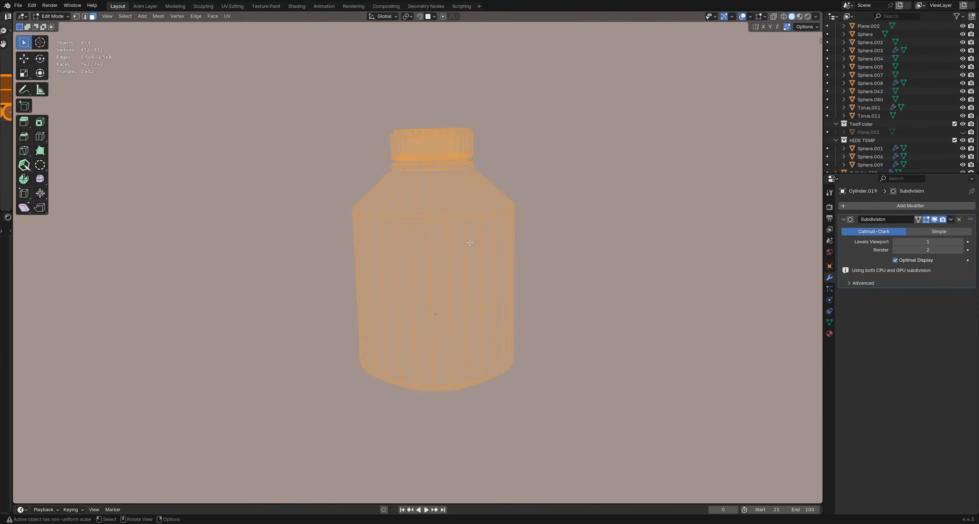
key(Tab)
key(alt+z)
mouse_move(409, 234)
middle_down()
mouse_move(503, 235)
mouse_move(553, 282)
mouse_move(493, 249)
mouse_move(535, 192)
mouse_move(466, 131)
mouse_move(512, 243)
mouse_move(433, 179)
mouse_move(438, 188)
middle_up()
scroll(493, 249, down, 6)
key(KP_Divide)
scroll(513, 261, down, 2)
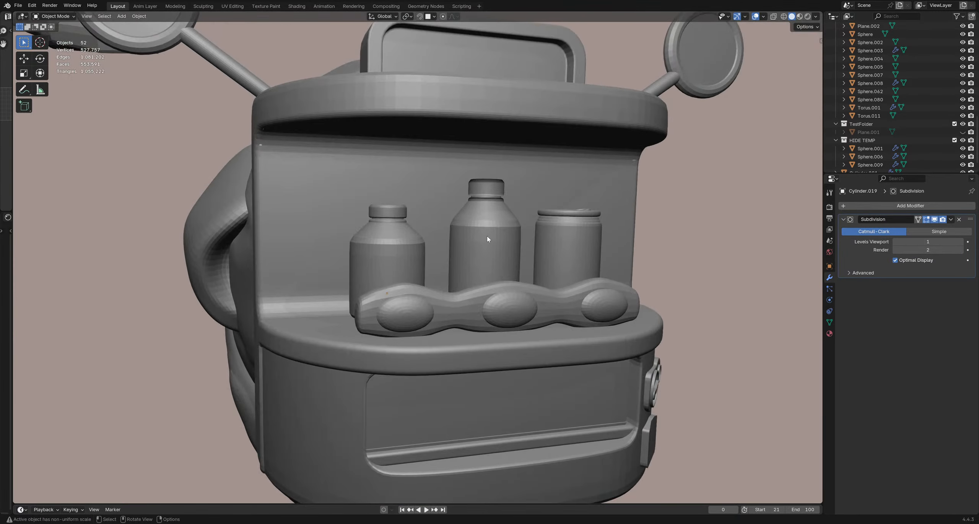
Step: Select the entire mesh of the middle bottle on the shelf and recalculate its normals
click(487, 236)
scroll(487, 236, down, 1)
middle_drag(486, 236, 485, 248)
key(Tab)
key(a)
key(a)
key(a)
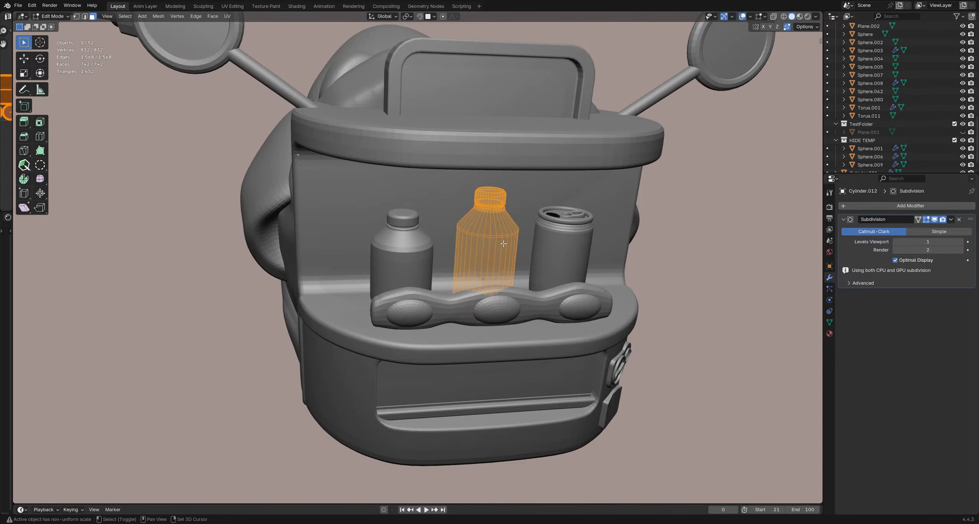
key(Tab)
Step: Recalculate the normals of the drink can on the shelf in Edit Mode and return to Object Mode
click(577, 254)
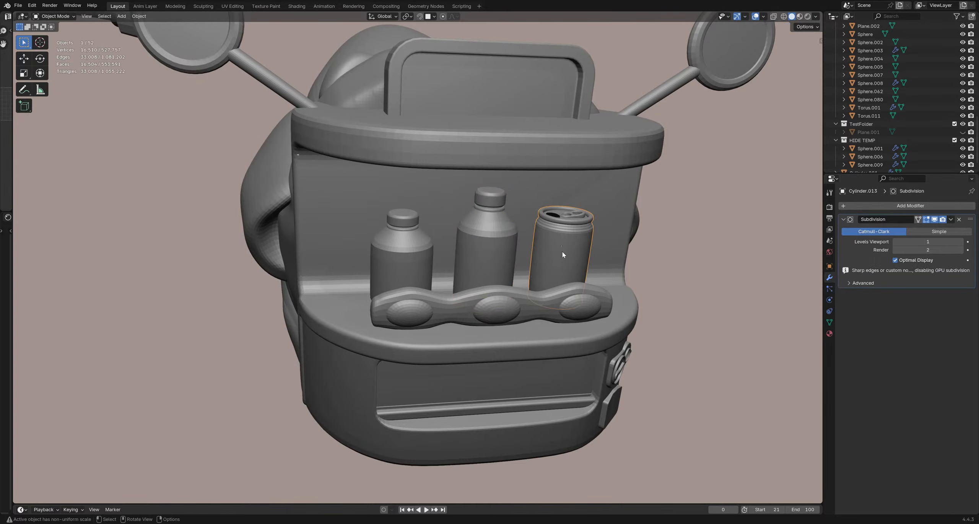
key(Tab)
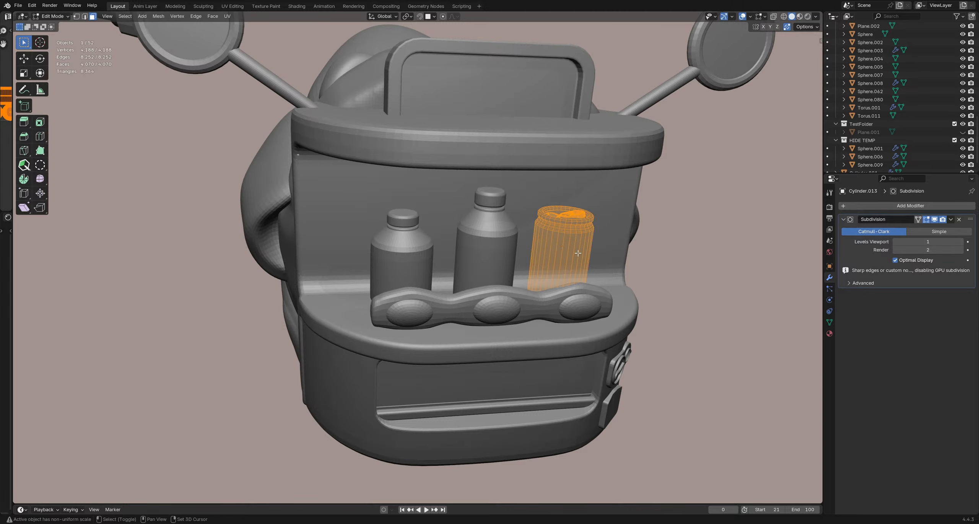
key(shift+n)
middle_drag(578, 254, 459, 221)
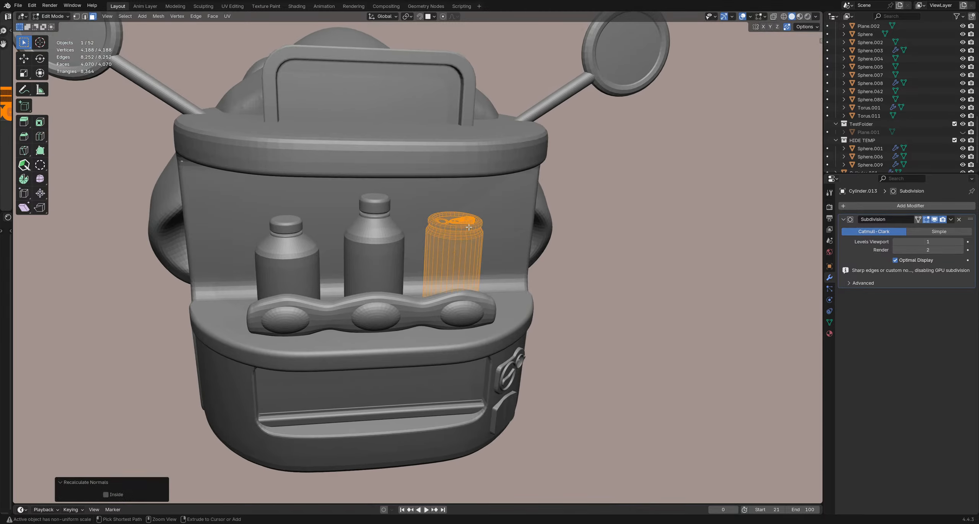
key(Tab)
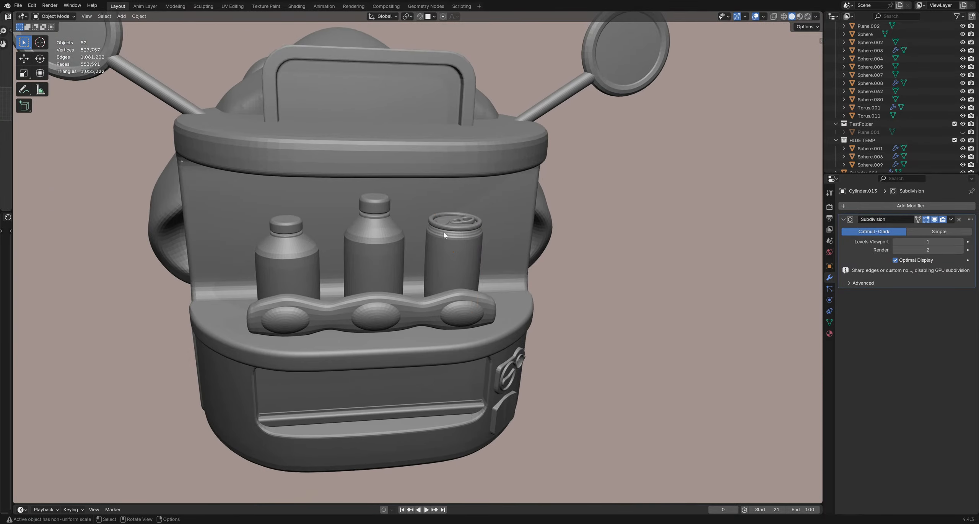
Step: Switch the viewport back to Studio lighting and save the scene file
middle_drag(445, 234, 413, 261)
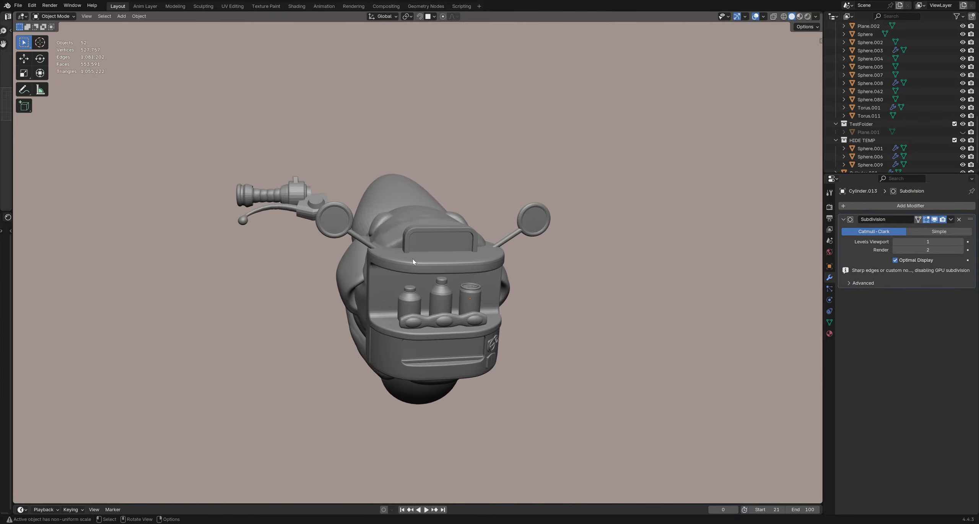
click(816, 16)
click(808, 56)
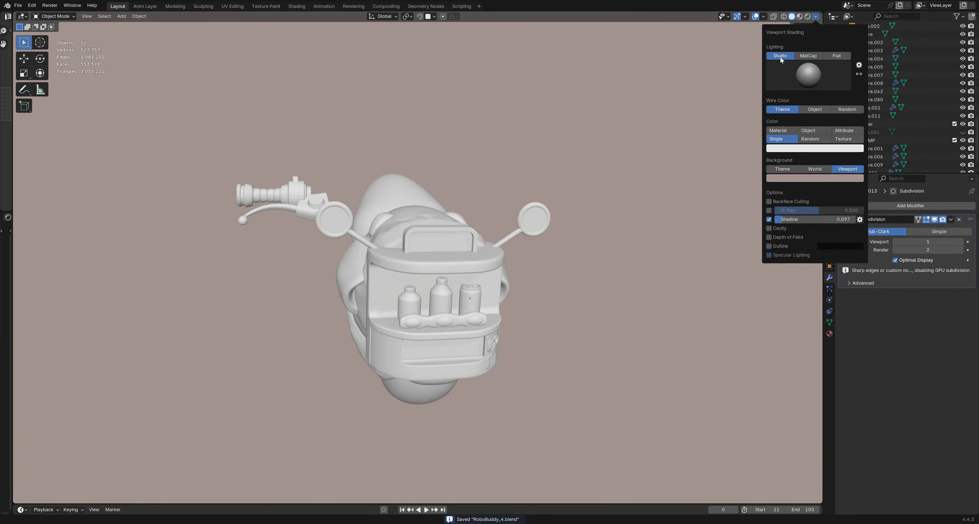
Step: Select the handlebar grip and move it in against the character's side, checking the fit from several angles
mouse_move(406, 277)
middle_down()
mouse_move(494, 260)
mouse_move(318, 270)
mouse_move(383, 290)
mouse_move(431, 290)
mouse_move(509, 358)
middle_up()
click(319, 271)
scroll(431, 288, down, 2)
key(g)
click(460, 303)
middle_drag(417, 306, 505, 256)
key(g)
click(499, 315)
key(g)
click(491, 287)
Step: Rotate the handlebar grip to angle it against the body and shift it slightly
middle_drag(491, 287, 559, 258)
key(r)
click(552, 293)
key(g)
click(556, 306)
Step: Fine-tune the handlebar grip's position so its inner end sits in the body just below the mirror
middle_drag(557, 306, 514, 163)
key(g)
click(534, 331)
key(g)
click(501, 234)
key(g)
click(523, 302)
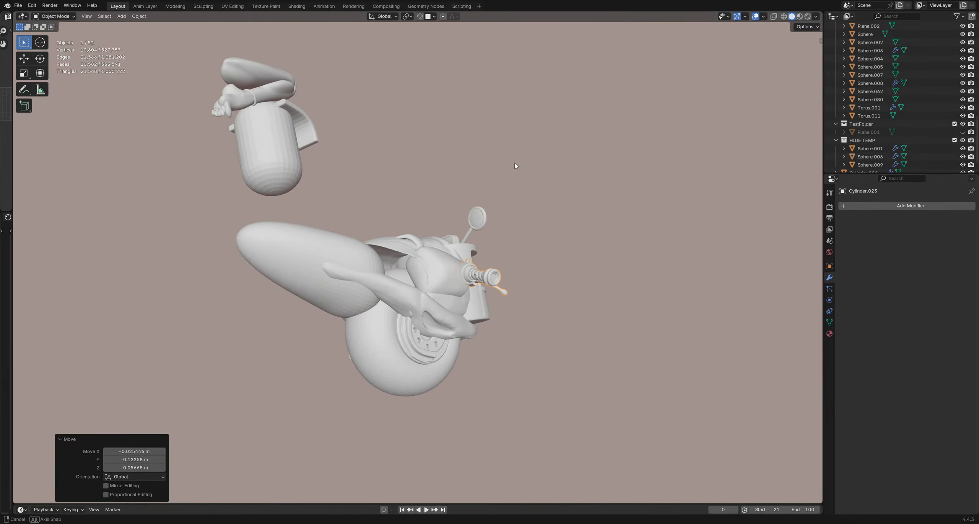
key(g)
click(495, 247)
middle_drag(494, 247, 462, 264)
key(g)
click(540, 288)
Step: Set the handlebar grip's origin to its geometry
key(alt+a)
key(q)
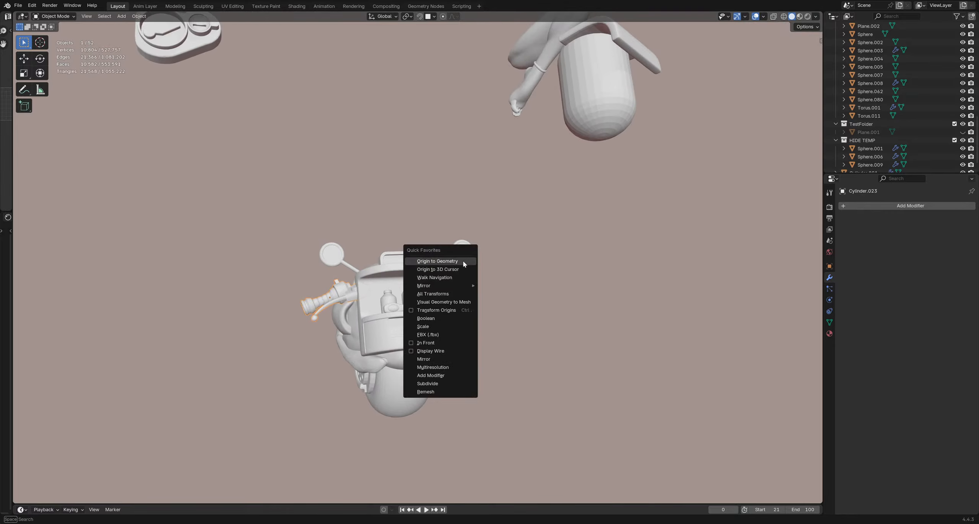
click(463, 262)
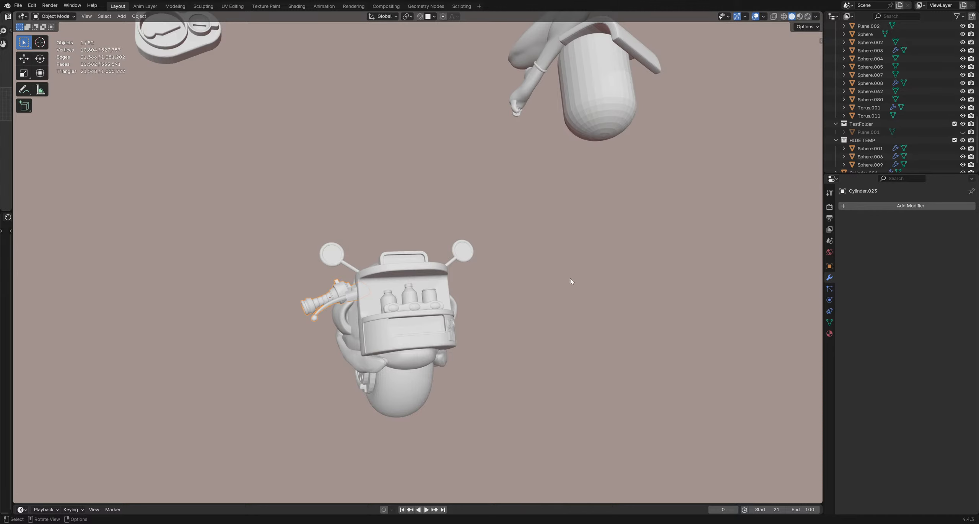
Step: Add a Mirror modifier on the X axis to the handlebar grip, using the Sphere body as mirror object
middle_drag(518, 256, 421, 325)
click(894, 207)
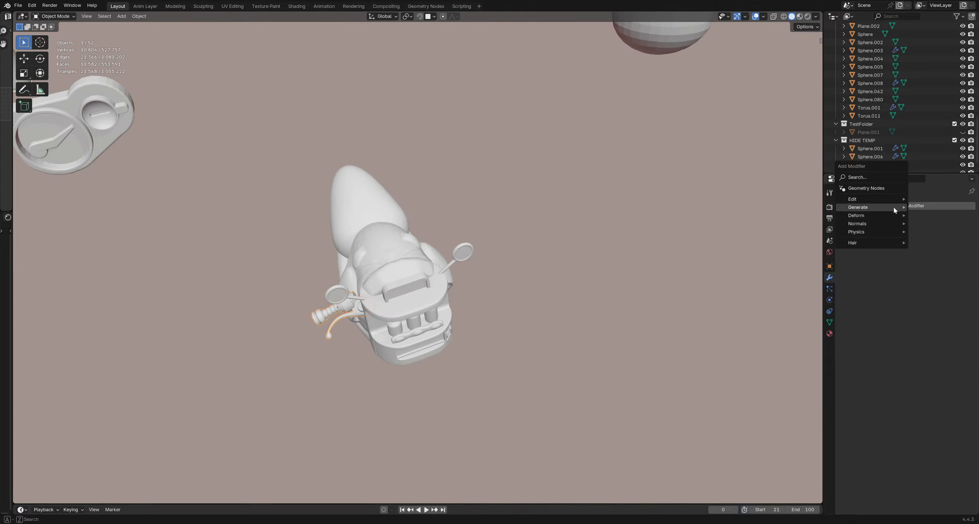
mouse_move(894, 206)
click(795, 257)
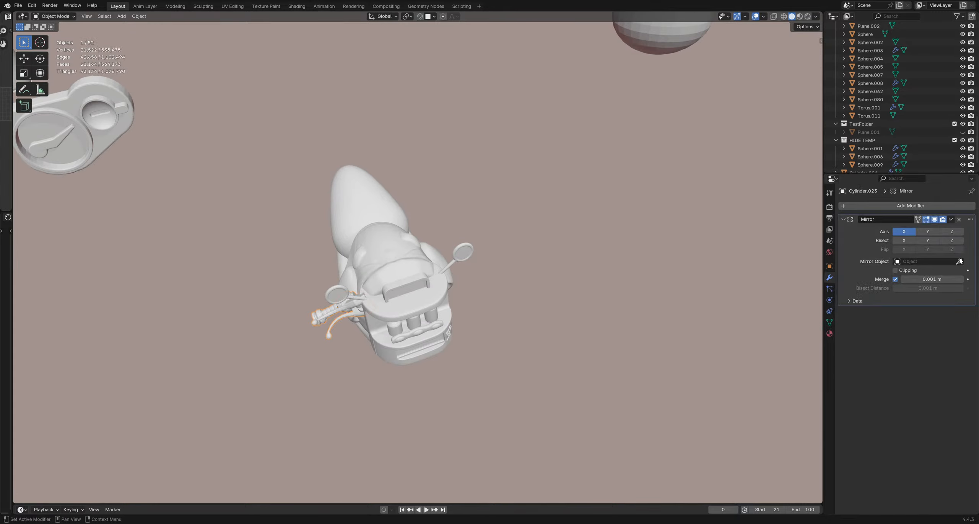
click(405, 245)
Step: Deselect the grip, review the mirrored handlebars from several distances, and save the scene file
middle_drag(406, 252, 429, 224)
click(592, 268)
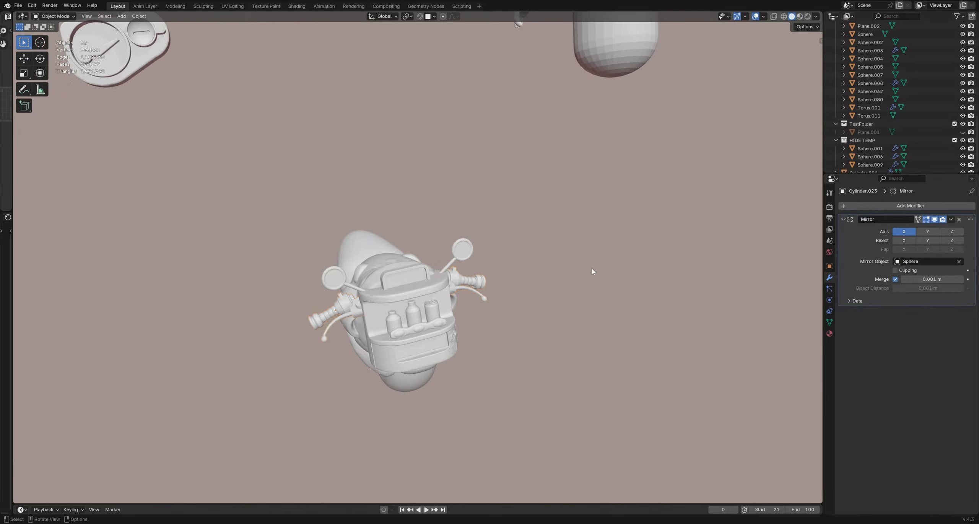
scroll(396, 320, down, 5)
middle_drag(592, 268, 459, 280)
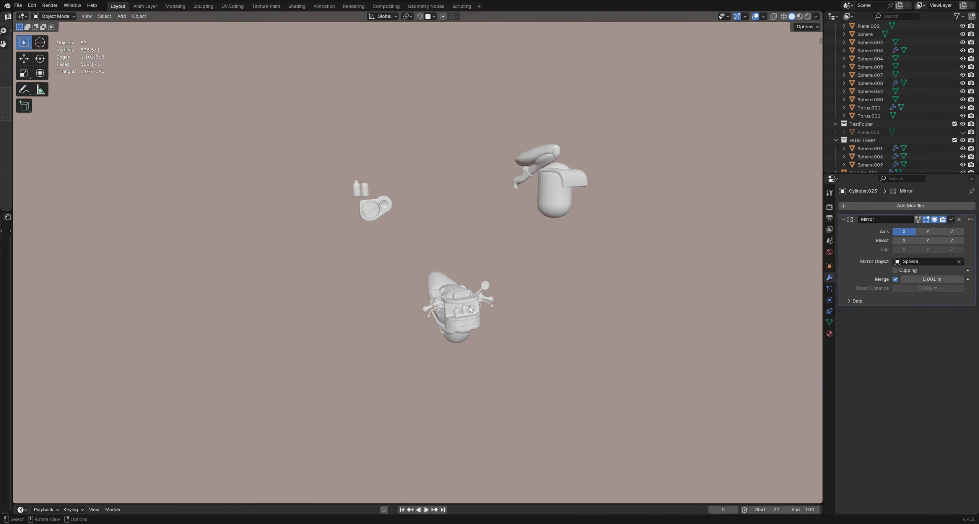
scroll(461, 279, up, 4)
scroll(461, 279, up, 1)
key(ctrl+s)
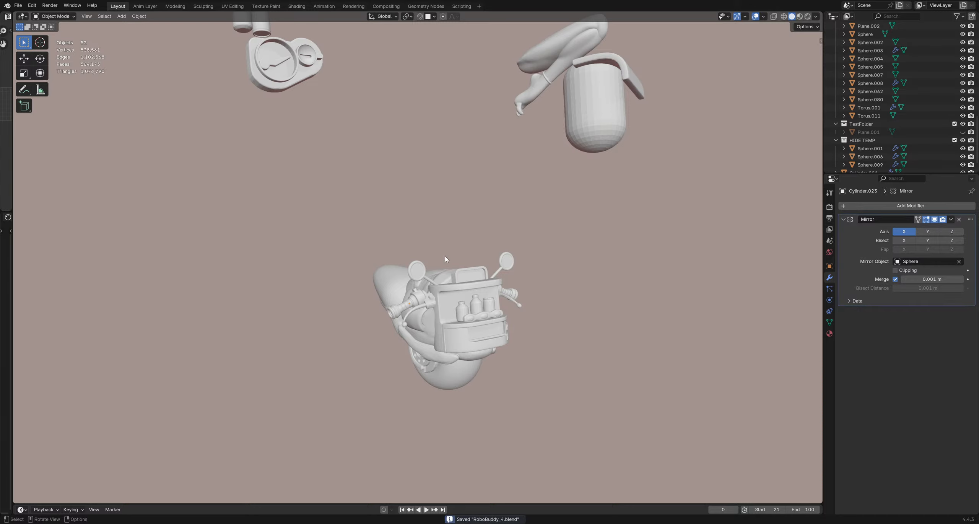
Step: Select the character's pair of side mirrors and rotate them slightly
click(413, 273)
middle_drag(413, 273, 451, 225)
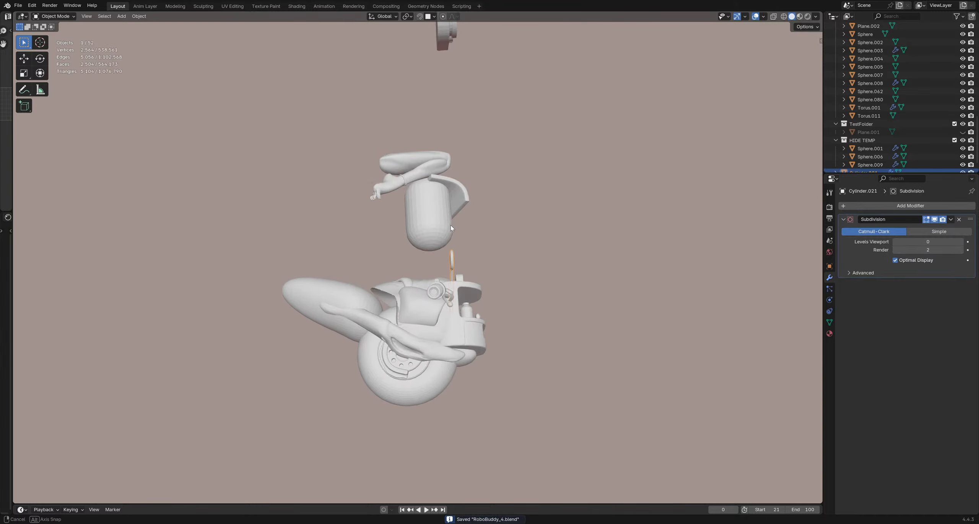
scroll(480, 253, up, 3)
mouse_move(481, 253)
middle_down()
mouse_move(456, 220)
mouse_move(474, 317)
mouse_move(329, 304)
middle_up()
key(r)
click(440, 203)
key(ctrl+Tab)
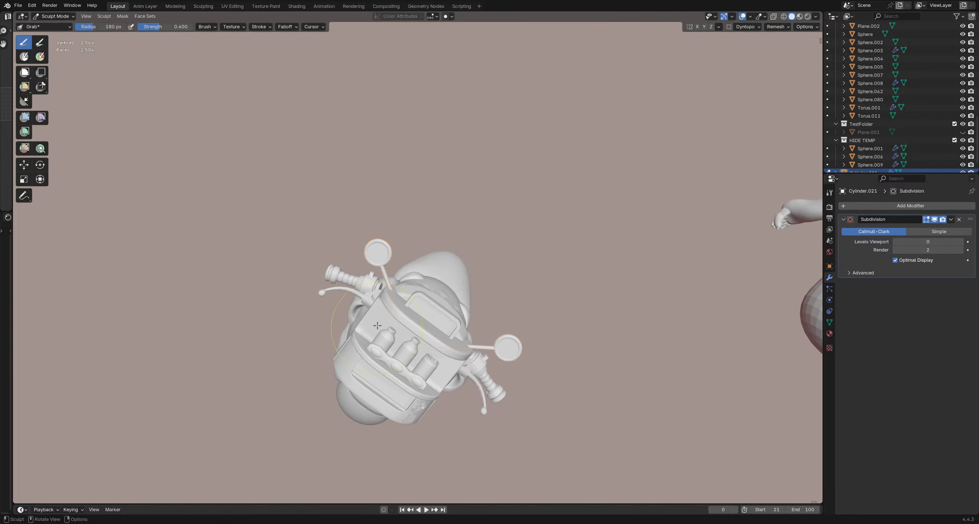
mouse_move(432, 263)
middle_down()
mouse_move(483, 232)
mouse_move(452, 288)
mouse_move(488, 273)
mouse_move(467, 320)
mouse_move(490, 315)
middle_up()
key(ctrl+Tab)
key(ctrl+Tab)
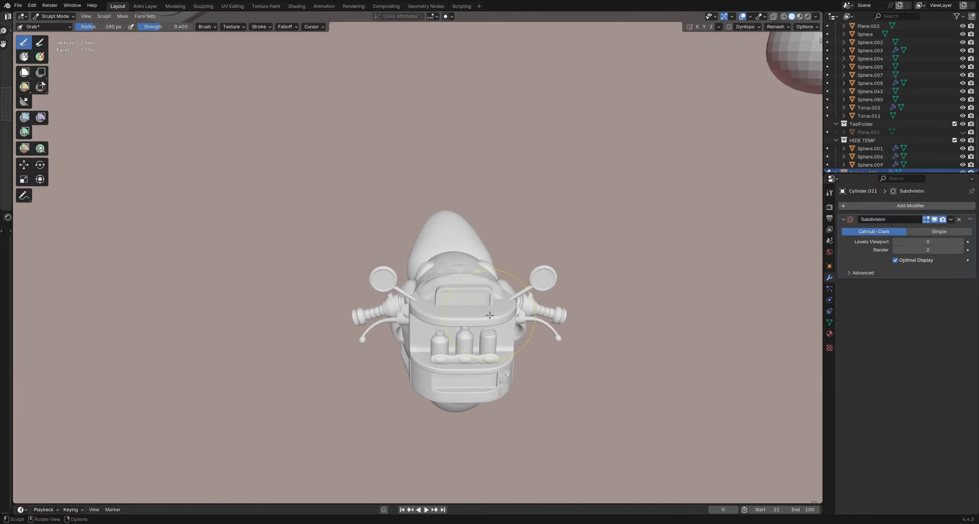
key(ctrl+Tab)
Step: Set the origin of the side mirrors to their geometry
key(q)
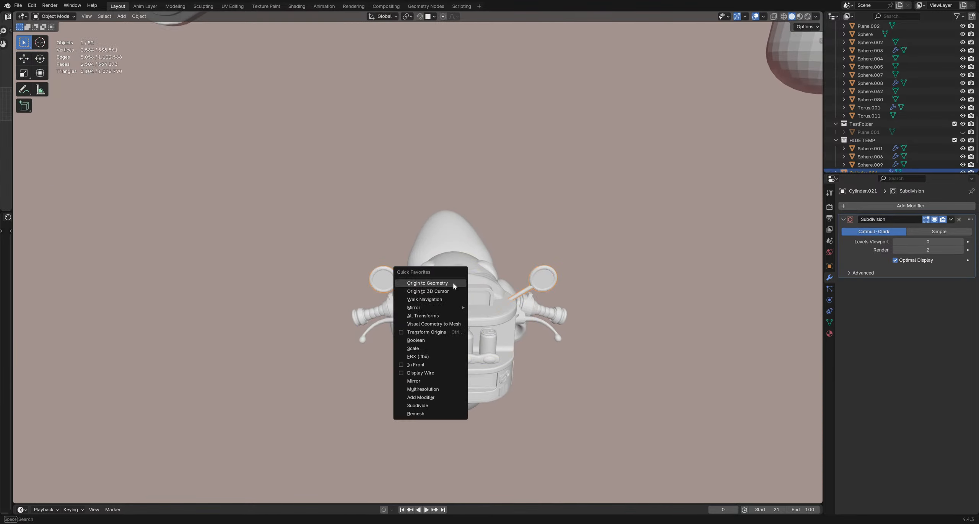
click(452, 285)
middle_drag(444, 303, 464, 295)
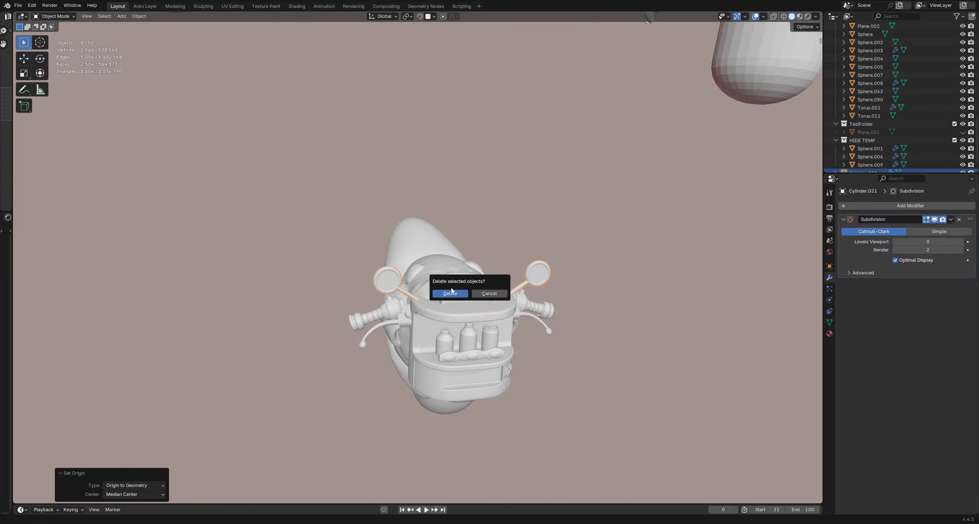
Step: Cancel deleting the side mirrors and try the Grab brush on one of them in Sculpt Mode
click(482, 293)
key(ctrl+Tab)
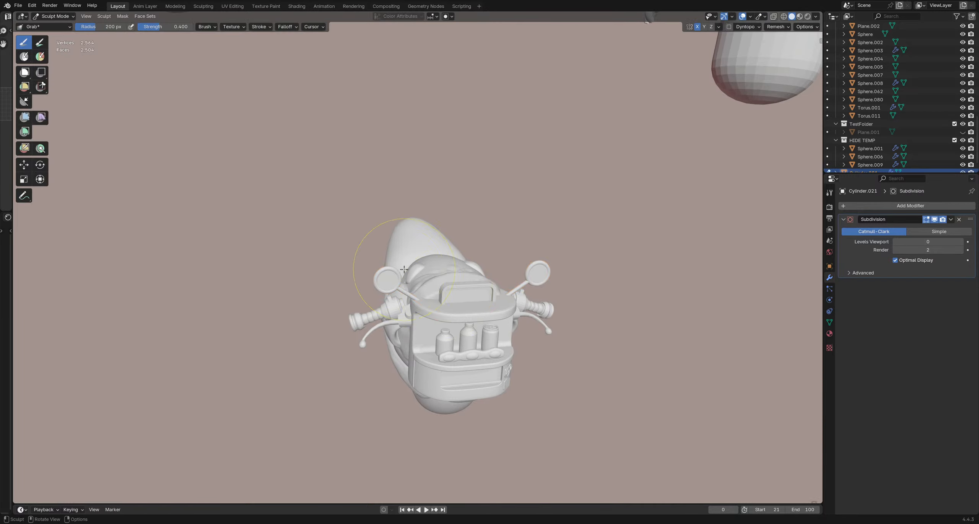
middle_drag(404, 270, 476, 183)
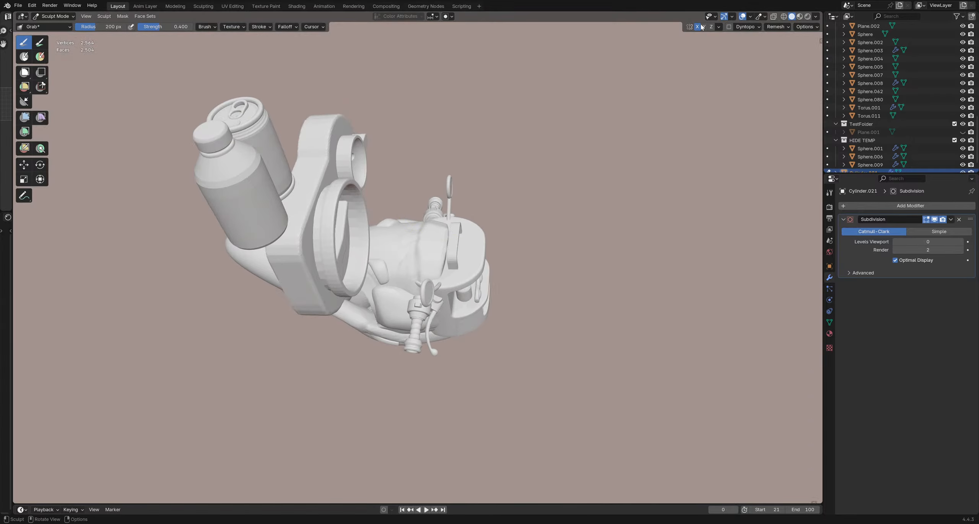
mouse_move(536, 260)
middle_down()
mouse_move(489, 264)
mouse_move(424, 233)
mouse_move(433, 264)
mouse_move(457, 267)
middle_up()
key(ctrl+Tab)
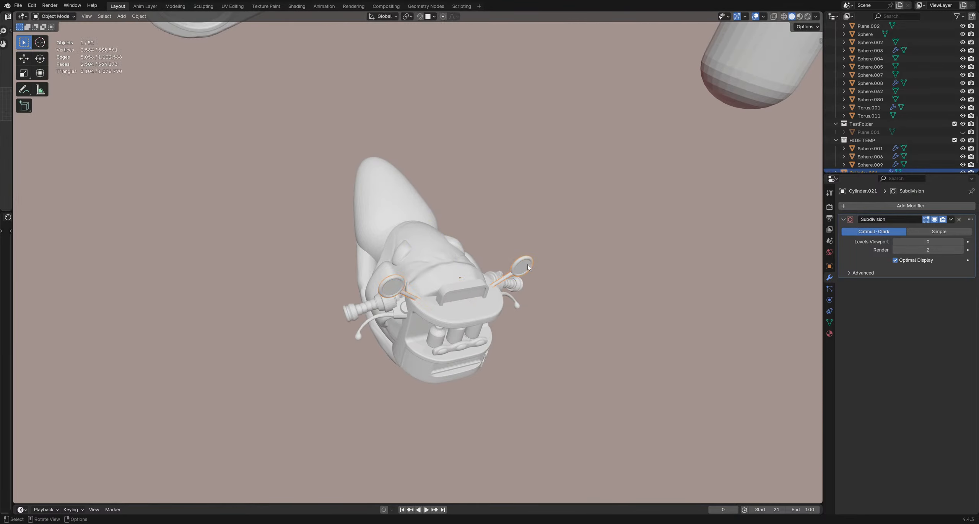
middle_drag(527, 264, 452, 253)
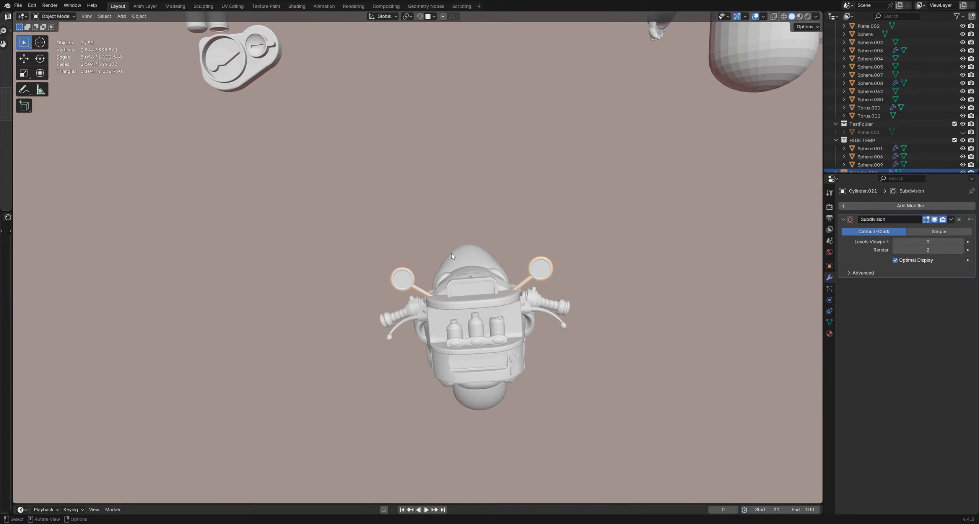
key(ctrl+Tab)
drag(530, 251, 526, 244)
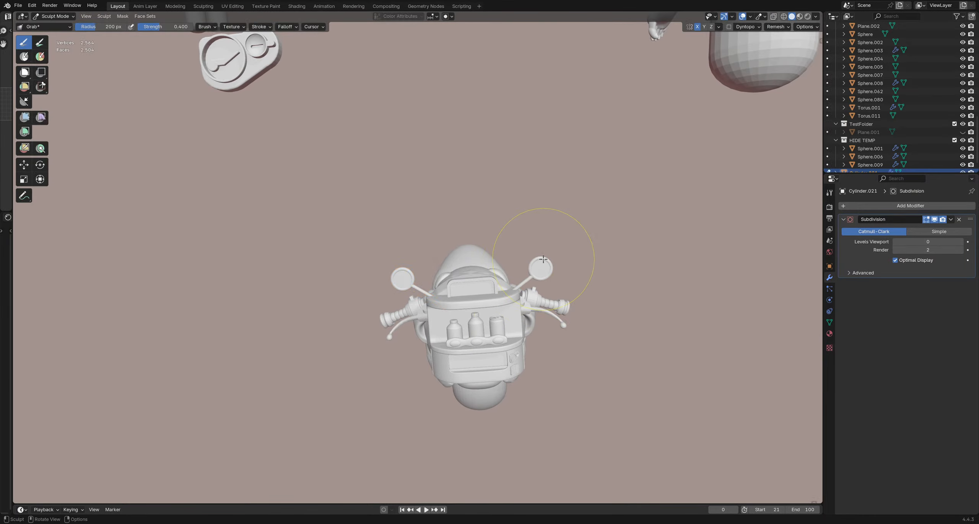
key(ctrl+Tab)
Step: Apply all transforms to the side mirrors and set their origin to geometry
key(ctrl+a)
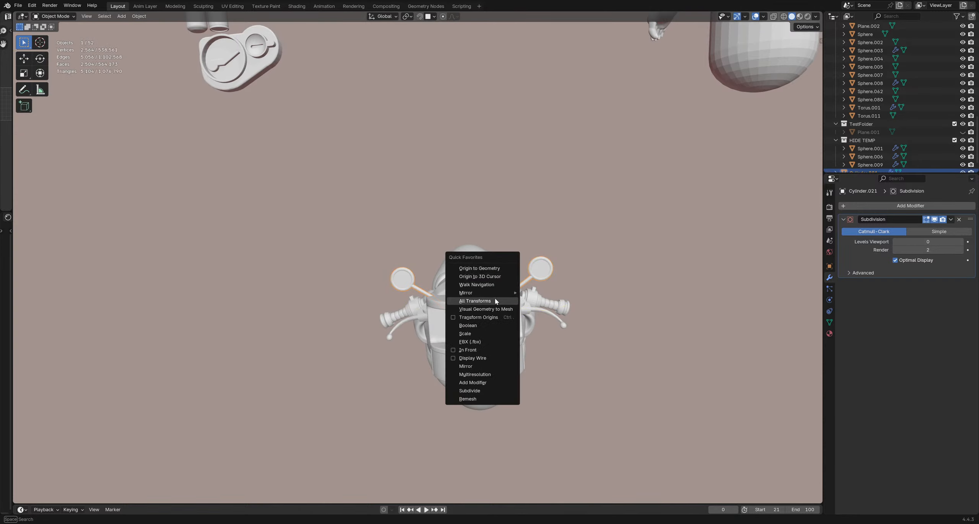
click(495, 299)
right_click(495, 301)
click(485, 261)
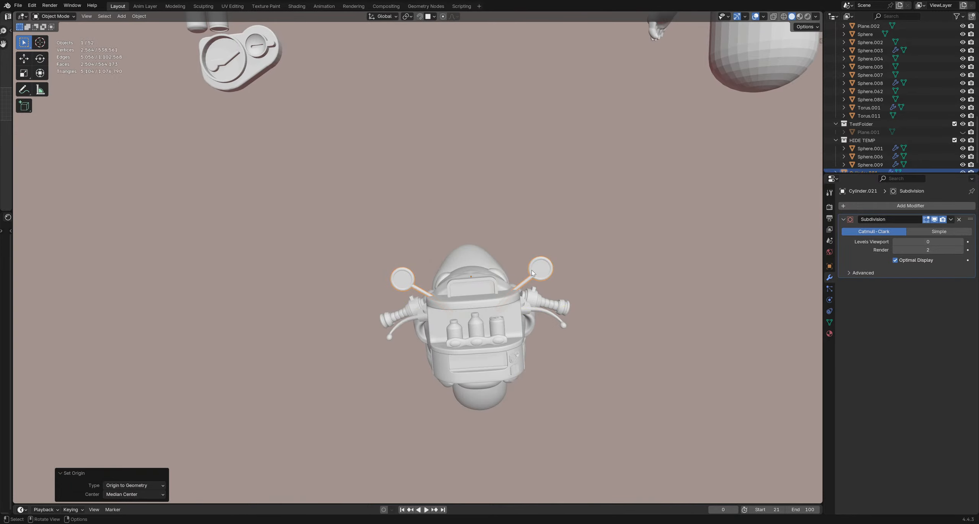
Step: Try pulling a side mirror with the Grab brush, undo the stroke, and set the brush radius to 139 px
key(ctrl+Tab)
drag(552, 251, 550, 246)
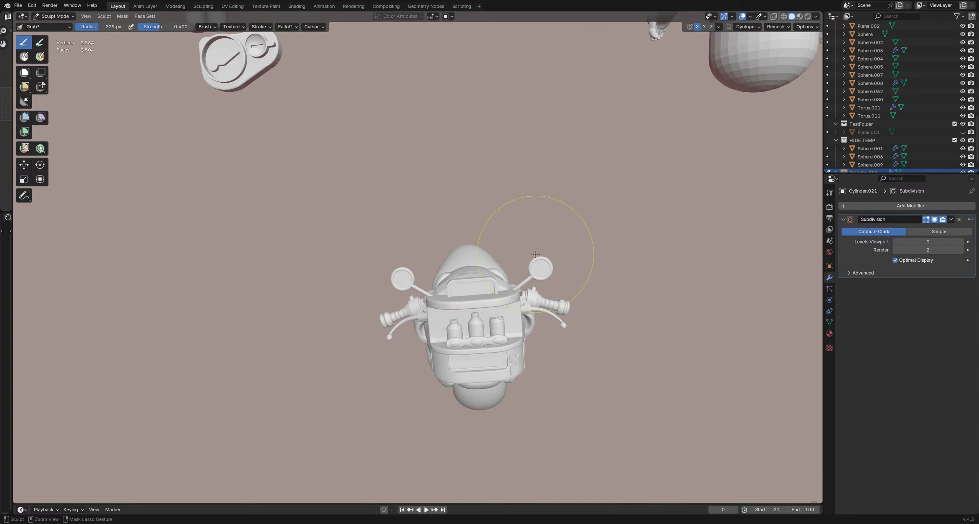
key(ctrl+z)
key(f)
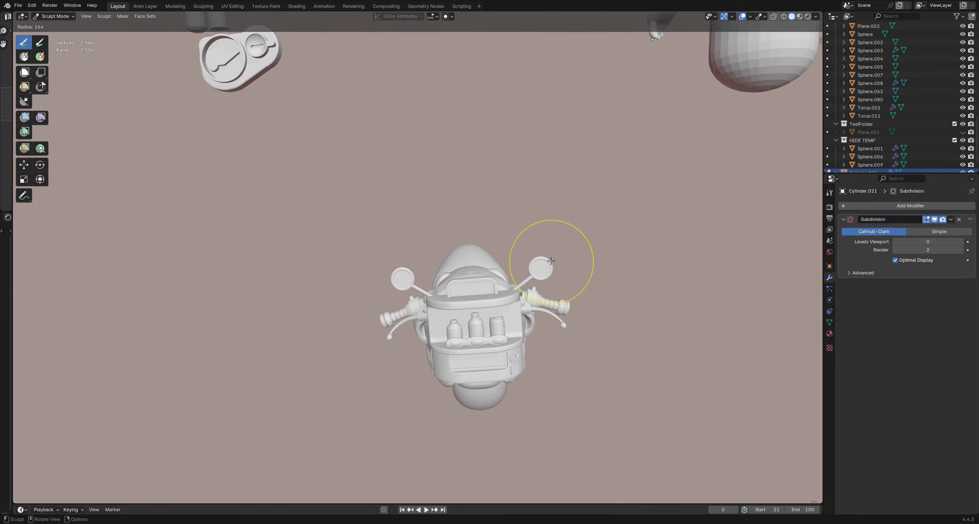
click(558, 261)
mouse_move(410, 234)
middle_down()
mouse_move(409, 276)
mouse_move(359, 272)
middle_up()
key(f)
click(413, 276)
key(f)
click(372, 275)
key(f)
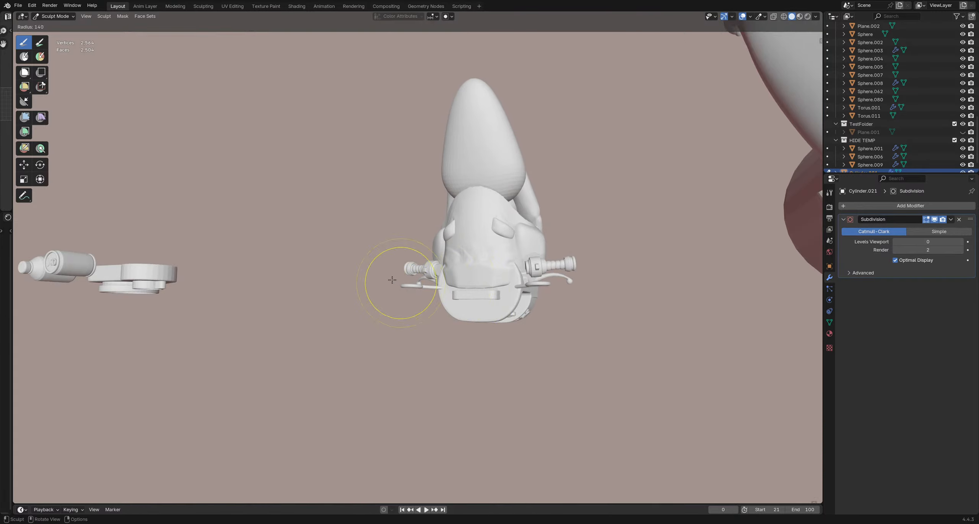
click(398, 279)
Step: Try the Inflate/Deflate brush on the side mirrors, then return to Object Mode
key(q)
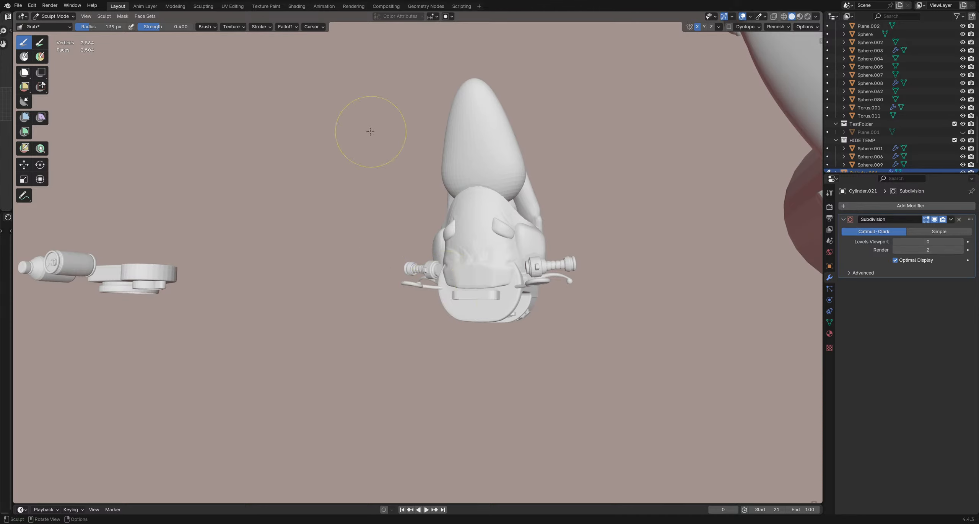
key(shift+s)
key(i)
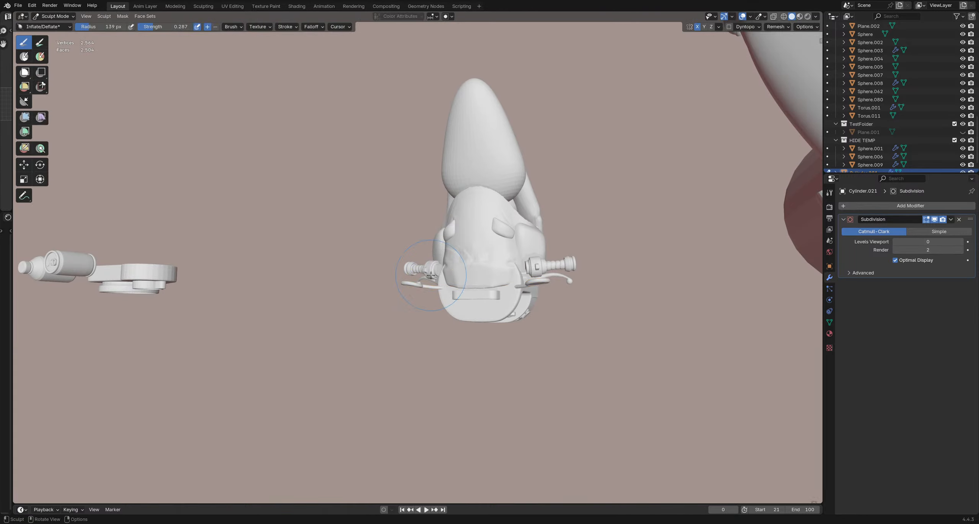
key(q)
key(q)
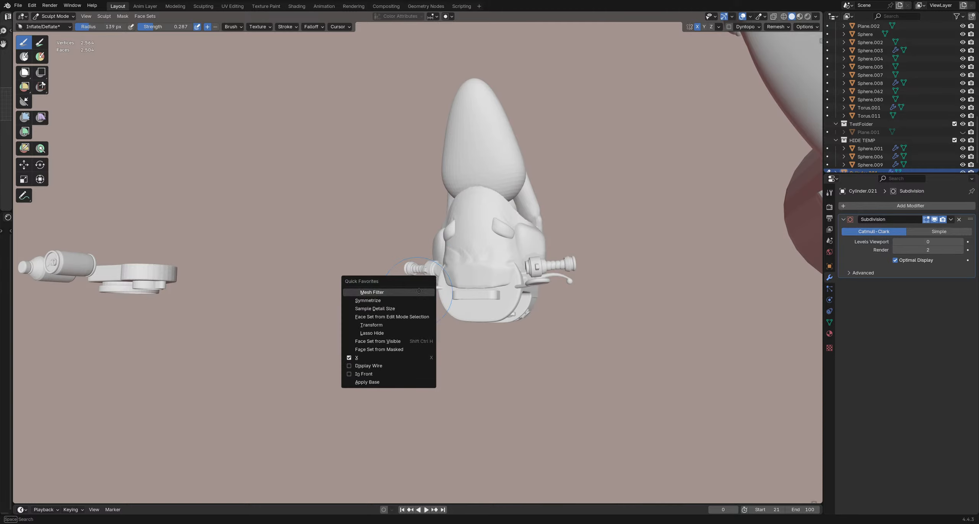
key(Escape)
key(ctrl+Tab)
click(362, 294)
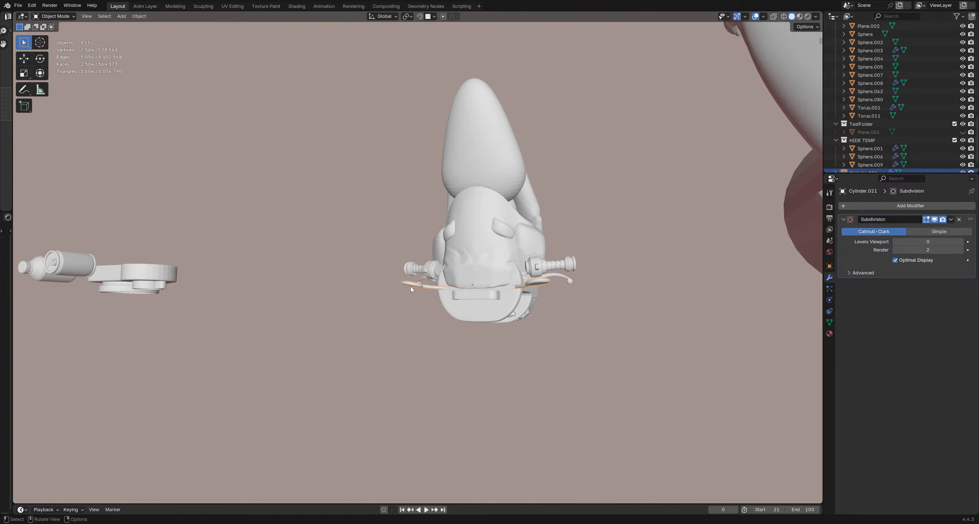
Step: Reapply all transforms on the side mirrors and reset their origin to geometry
key(Tab)
key(Tab)
key(q)
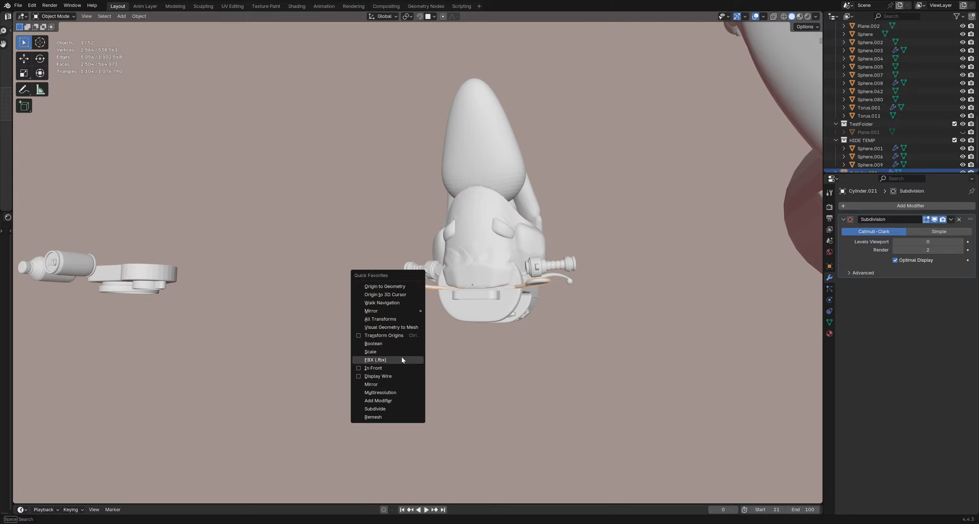
click(393, 323)
key(shift+s)
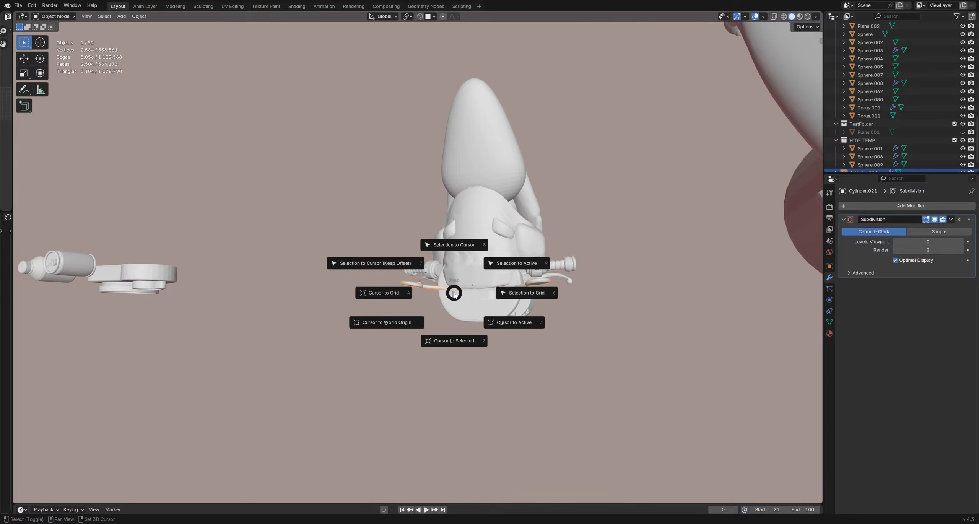
key(ctrl+a)
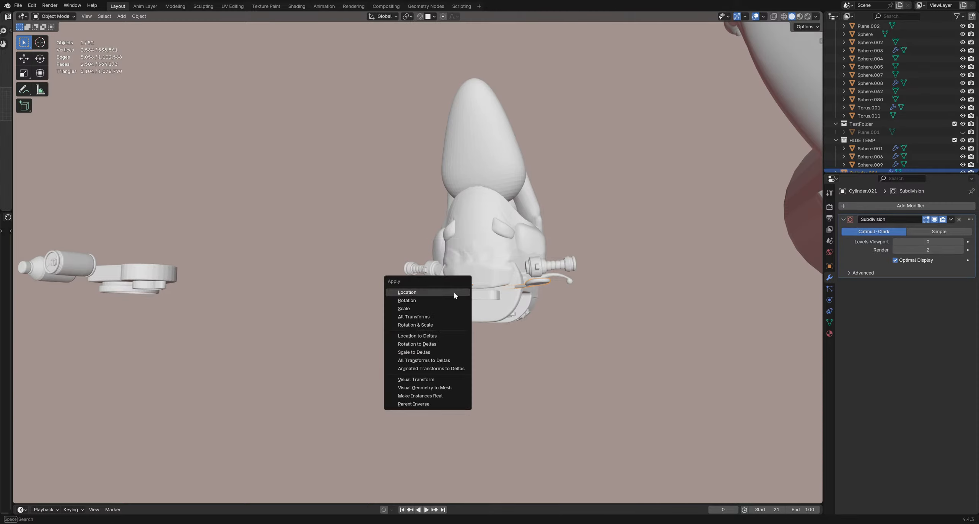
click(455, 292)
key(ctrl+a)
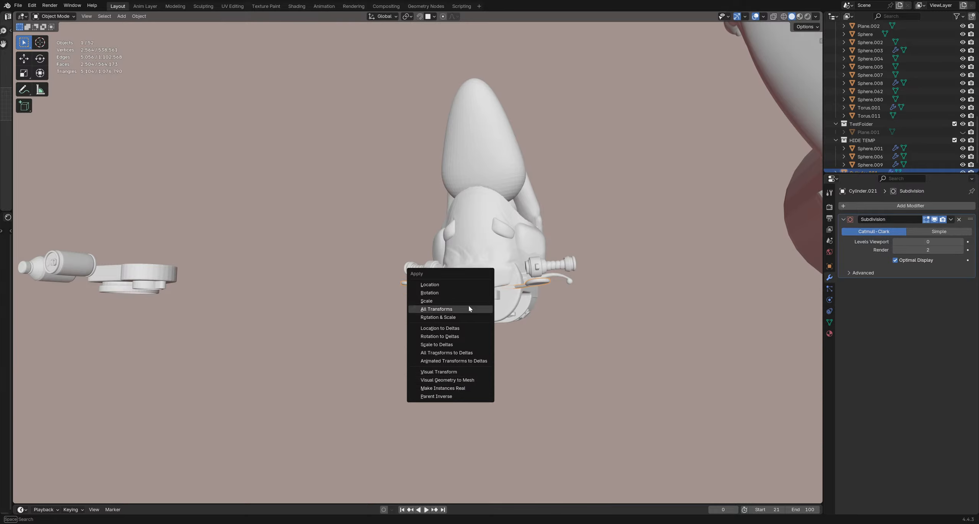
click(443, 308)
middle_drag(456, 311, 477, 257)
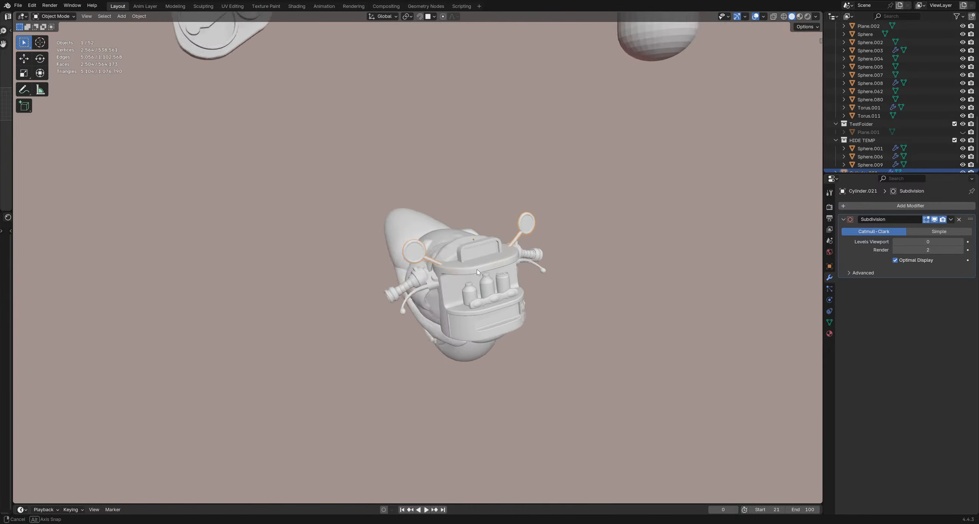
scroll(477, 257, up, 4)
key(q)
click(447, 287)
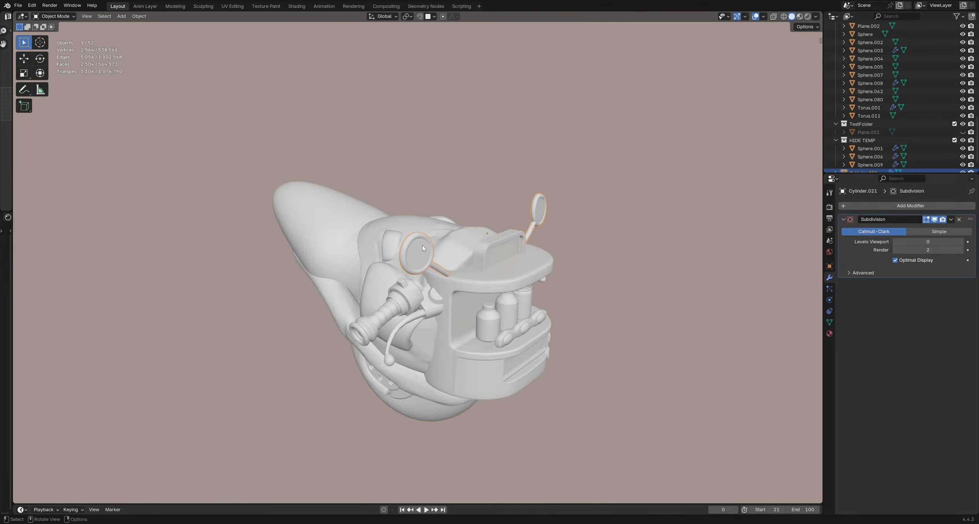
Step: Sculpt the side mirrors with the Grab brush, nudging them slightly forward in side view
mouse_move(423, 245)
middle_down()
mouse_move(465, 234)
mouse_move(446, 278)
mouse_move(358, 261)
mouse_move(442, 237)
mouse_move(419, 200)
middle_up()
scroll(455, 260, down, 2)
key(ctrl+Tab)
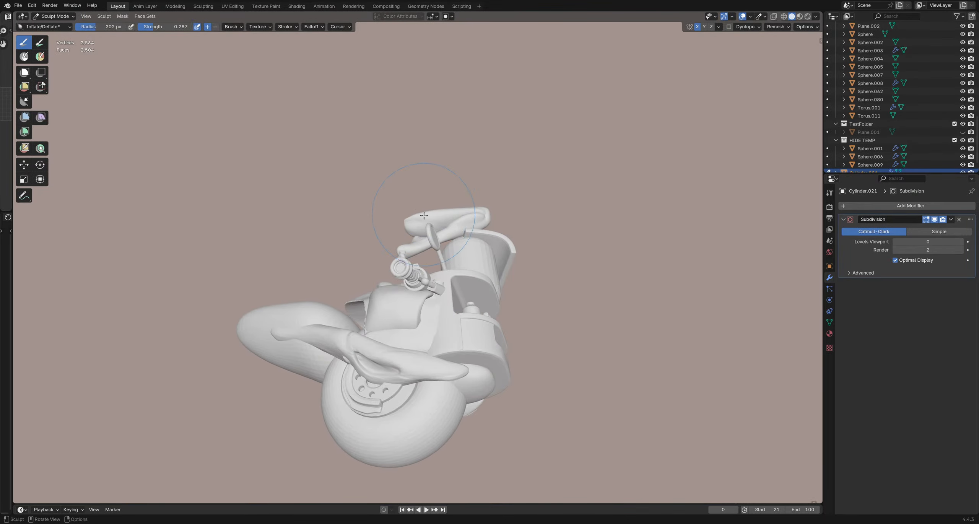
key(g)
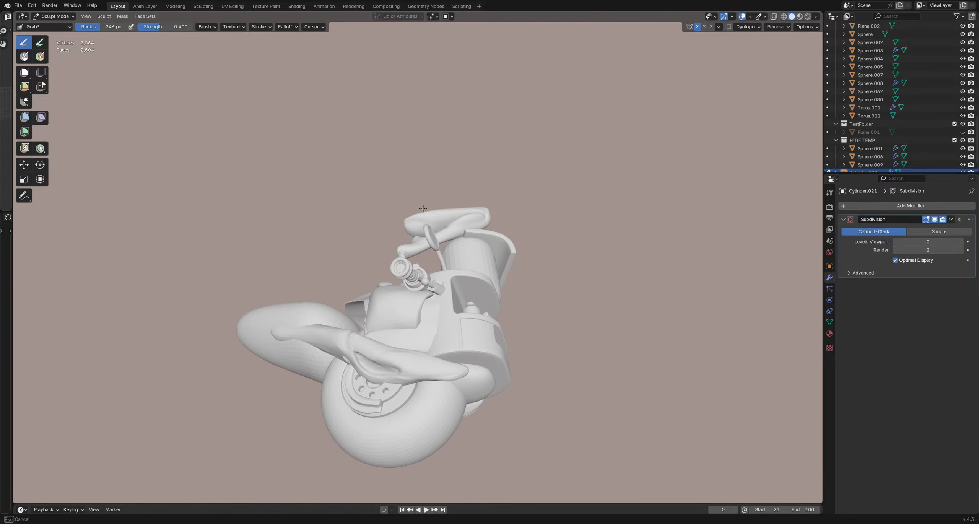
middle_drag(420, 210, 435, 317)
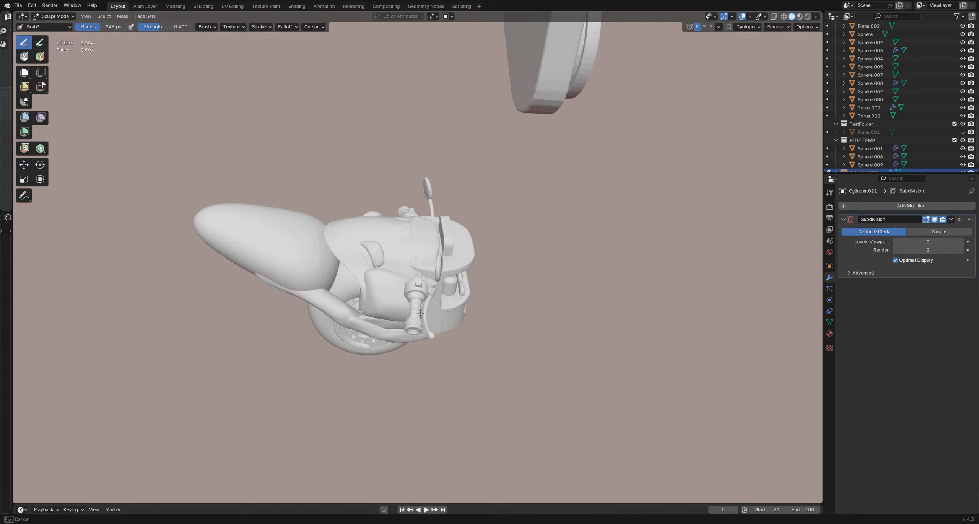
drag(421, 313, 423, 312)
drag(444, 235, 452, 236)
Step: Reduce the Grab brush radius and pull the side mirrors a little further forward, checking them from behind
key(f)
click(424, 279)
key(f)
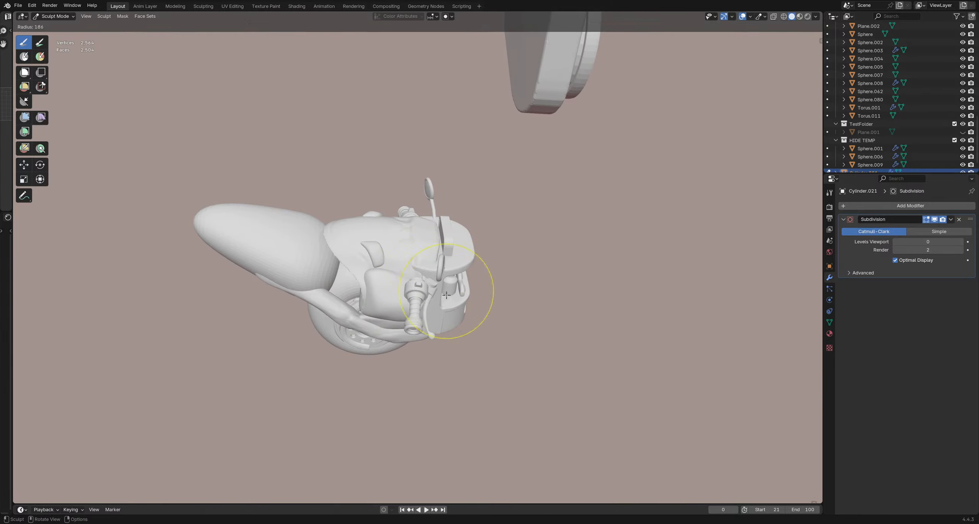
click(438, 294)
drag(439, 292, 438, 294)
drag(447, 242, 466, 242)
mouse_move(466, 242)
middle_down()
mouse_move(385, 279)
mouse_move(349, 234)
mouse_move(369, 282)
middle_up()
mouse_move(443, 307)
middle_down()
mouse_move(473, 284)
mouse_move(363, 279)
mouse_move(557, 291)
mouse_move(426, 229)
mouse_move(431, 290)
middle_up()
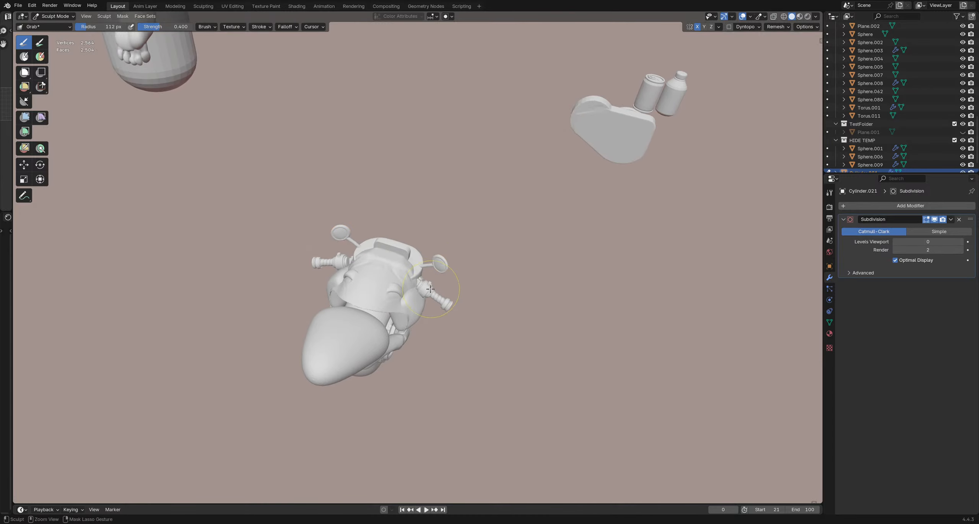
Step: Return to Object Mode, review the side mirrors from several angles, and save the scene file
key(ctrl+Tab)
mouse_move(503, 290)
middle_down()
mouse_move(375, 273)
mouse_move(484, 210)
mouse_move(467, 332)
mouse_move(445, 323)
mouse_move(422, 267)
middle_up()
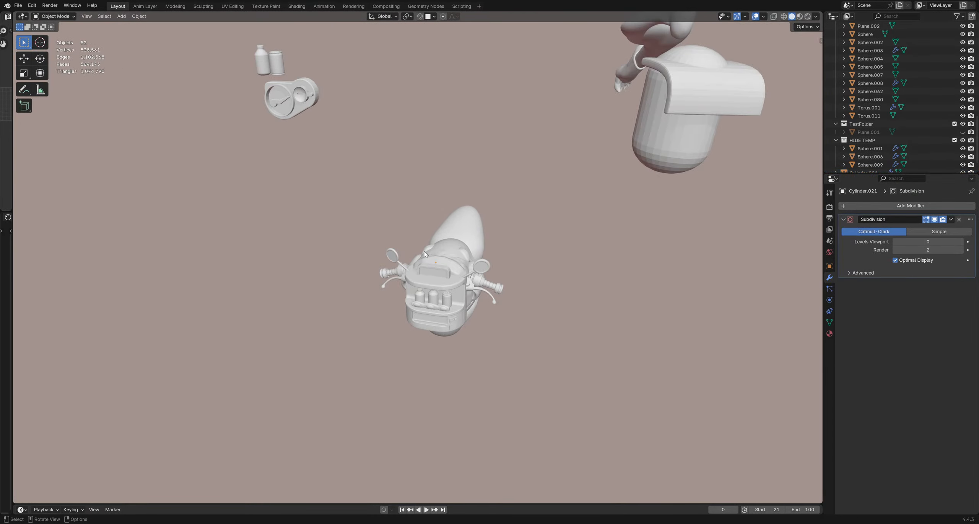
middle_drag(429, 305, 299, 257)
middle_drag(415, 277, 402, 293)
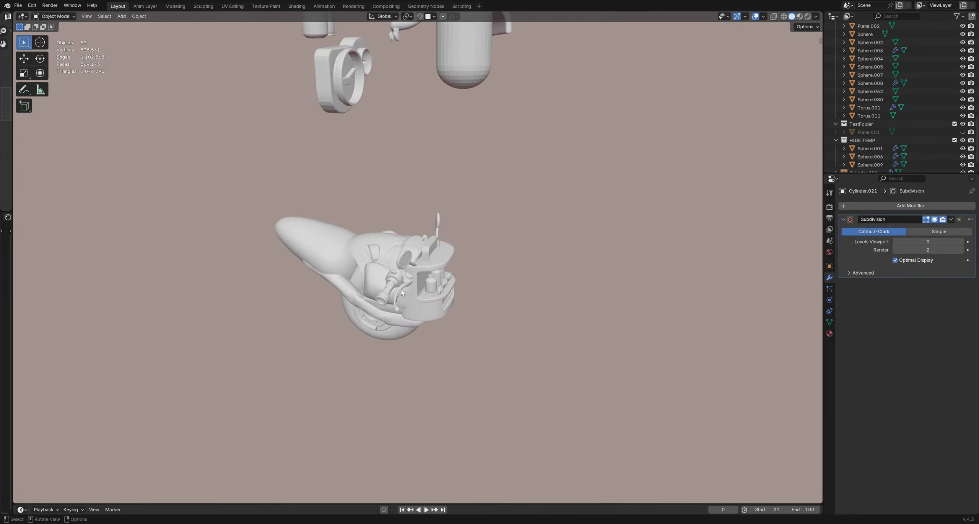
key(ctrl+s)
Step: Box-select the front cabinet together with its shelf props, top handle, side mirrors and surrounding vehicle parts
click(423, 250)
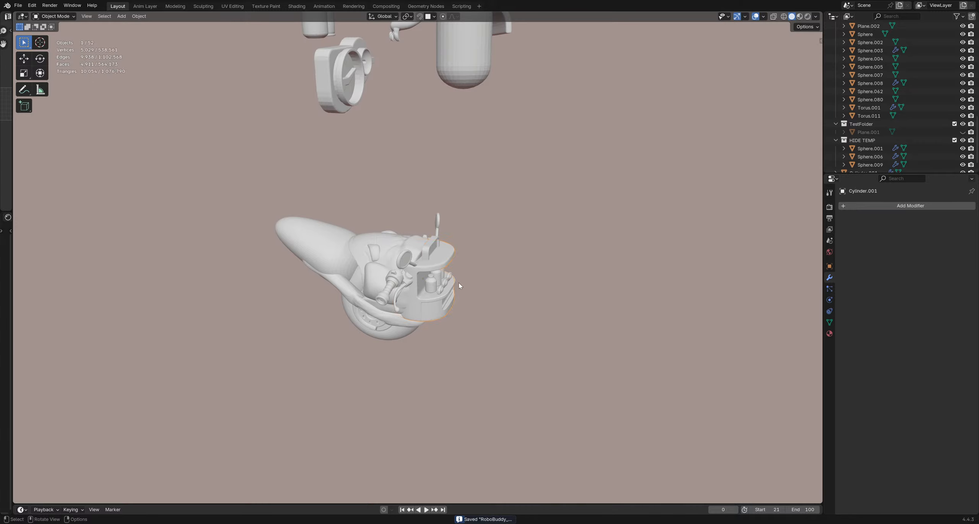
mouse_move(459, 283)
middle_down()
mouse_move(517, 285)
mouse_move(469, 282)
mouse_move(478, 282)
middle_up()
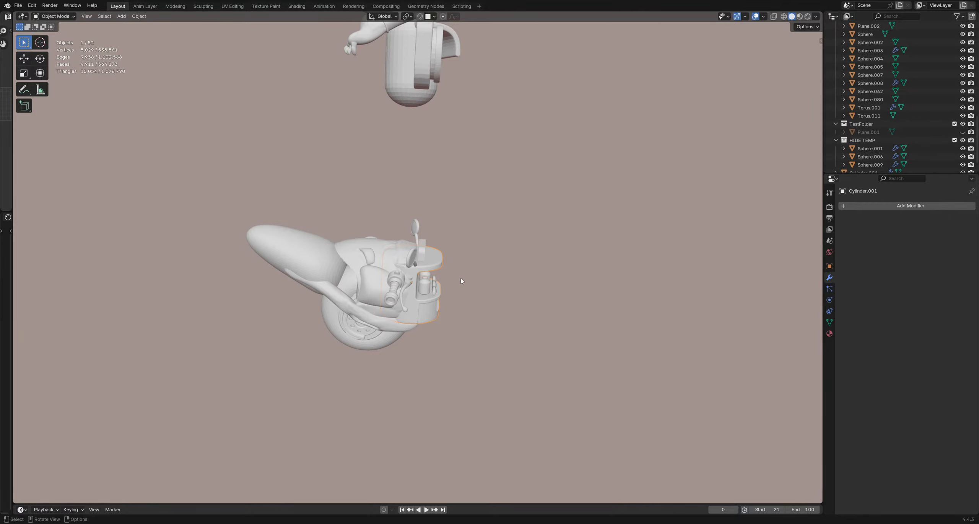
middle_drag(460, 277, 424, 272)
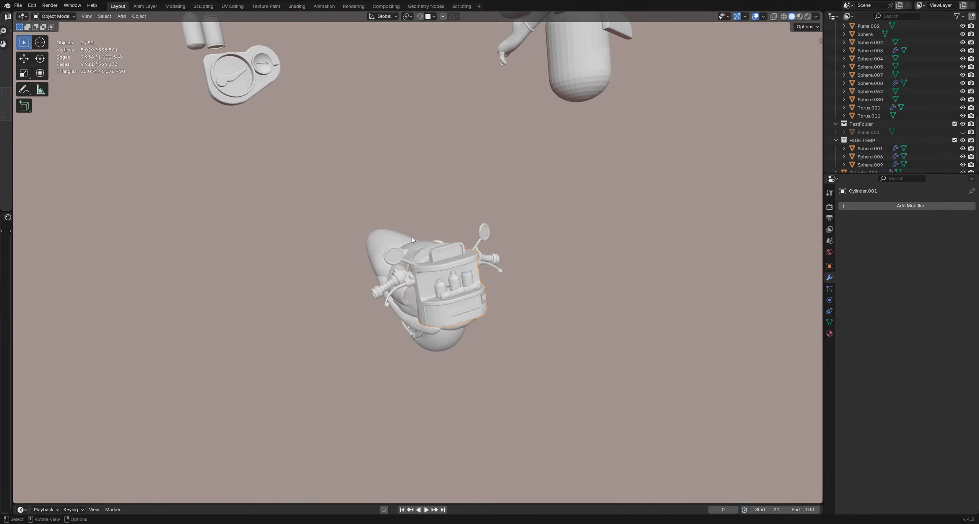
drag(405, 229, 523, 372)
middle_drag(416, 277, 344, 267)
drag(331, 215, 368, 306)
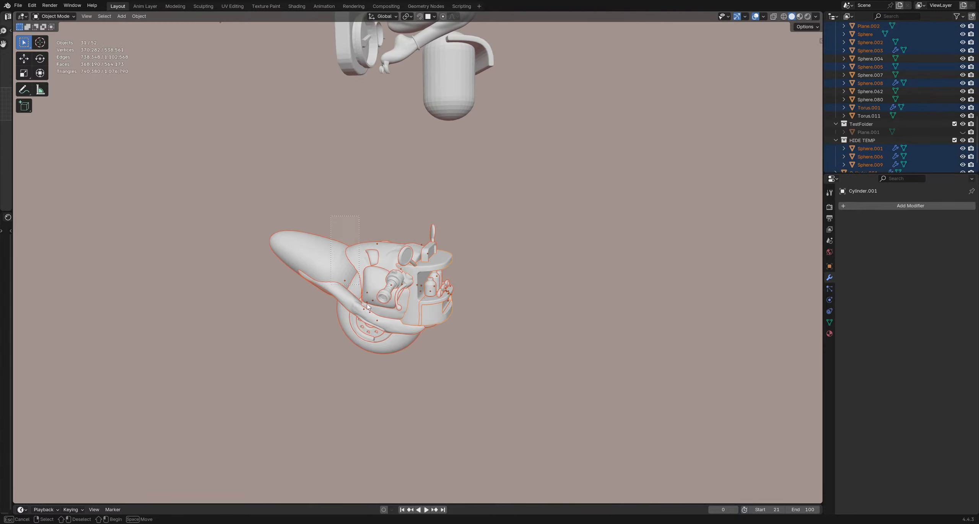
Step: Deselect the wheel and body parts, the side mirrors and the cabinet's top handle
ctrl+drag(384, 361, 387, 360)
middle_drag(401, 326, 356, 306)
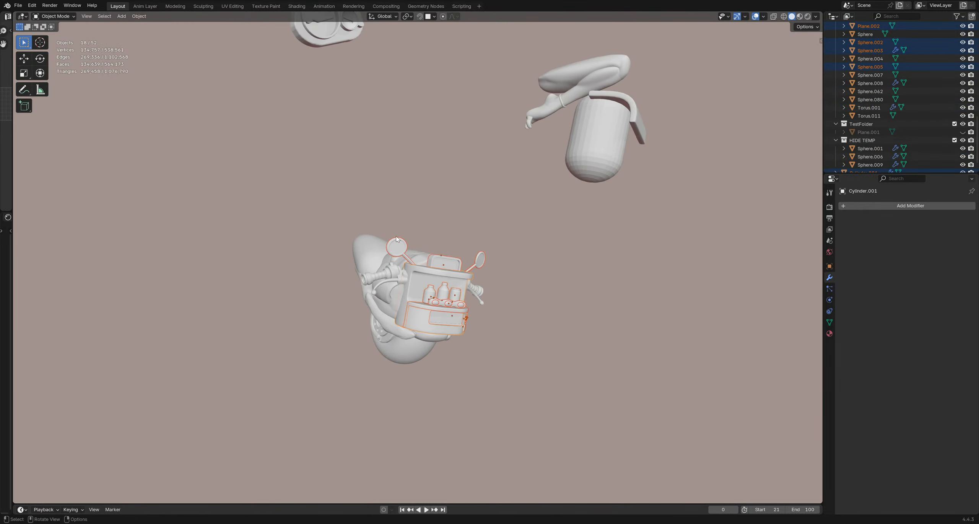
ctrl+drag(454, 237, 461, 259)
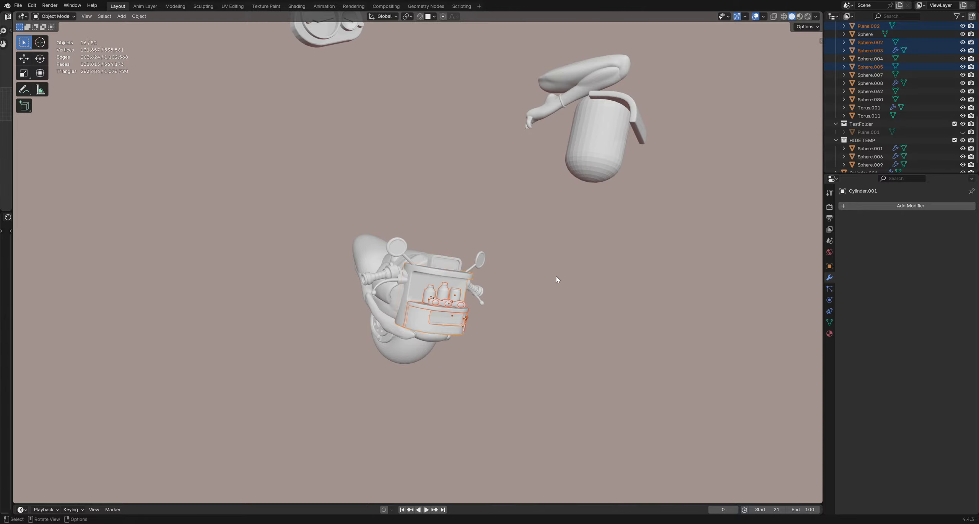
middle_drag(556, 276, 524, 312)
Step: Refine the selection to the front cabinet, its props and top handle, using cancelled test moves to check it
key(g)
right_click(371, 213)
key(g)
right_click(446, 201)
scroll(459, 259, down, 1)
ctrl+drag(483, 305, 486, 323)
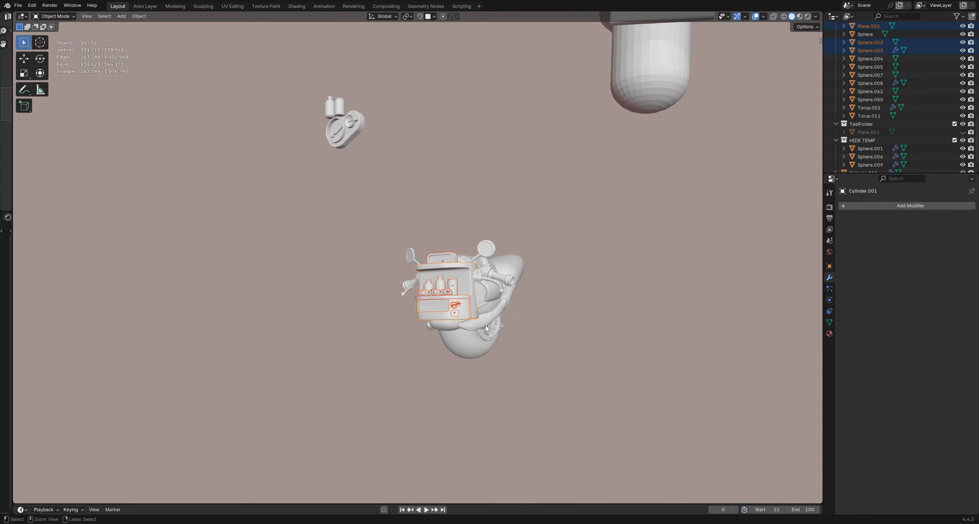
scroll(485, 325, up, 3)
key(g)
middle_drag(483, 306, 546, 259)
right_click(487, 212)
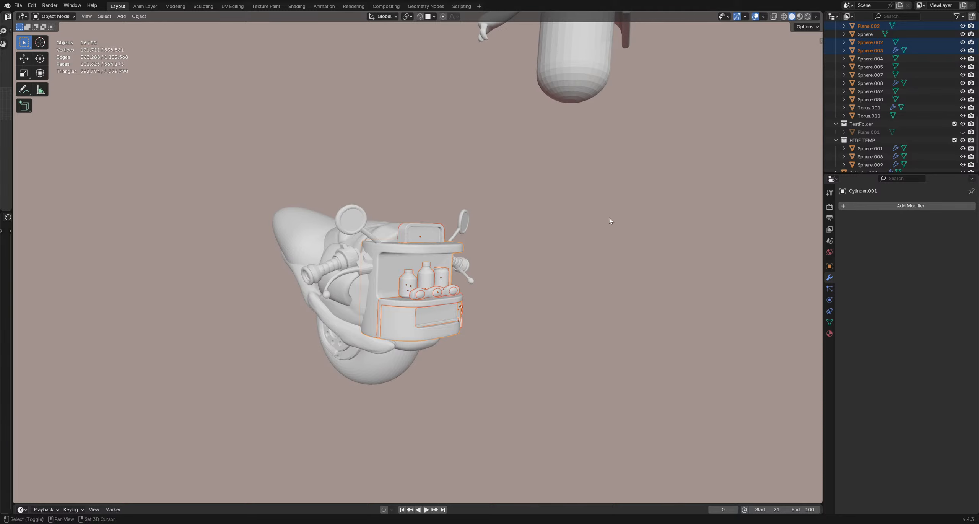
Step: Duplicate the selected front cabinet, props and top handle in place, and join the copies into one object
key(shift+d)
right_click(569, 228)
middle_drag(569, 228, 530, 242)
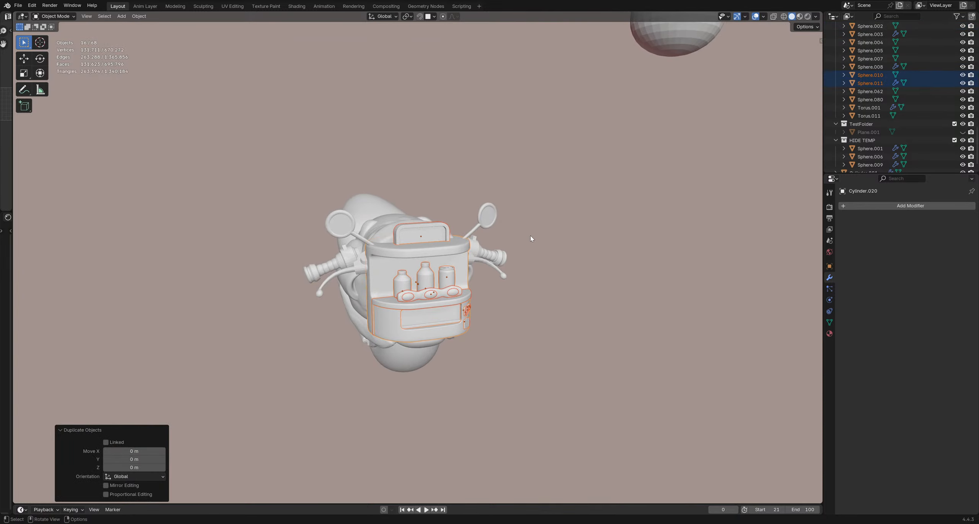
key(m)
middle_drag(566, 168, 578, 204)
key(ctrl+z)
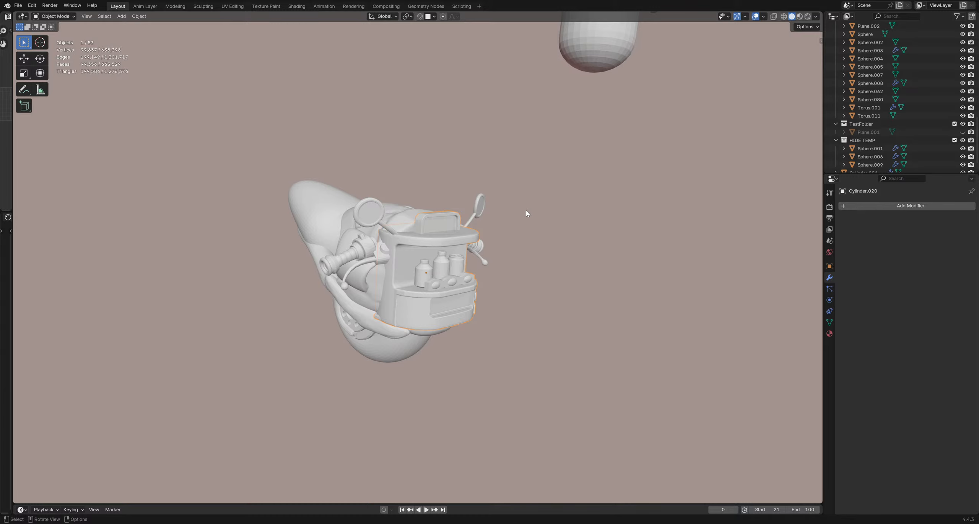
Step: Hide the joined cabinet copy so only the original parts stay in view
key(h)
key(ctrl+z)
key(ctrl+shift+z)
Step: Box-select the original front cabinet parts, shelf props and top handle, using X-ray to reach the inner pieces
middle_drag(500, 292, 535, 249)
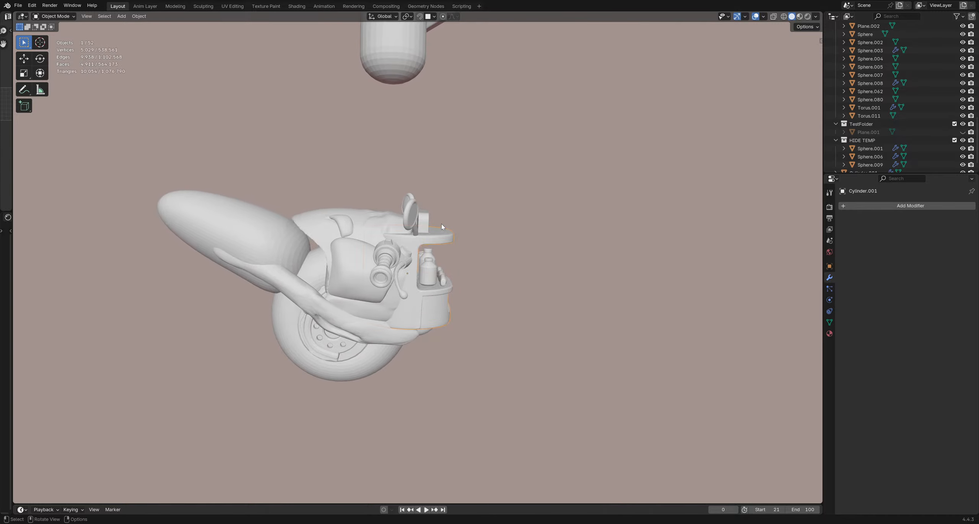
drag(429, 220, 440, 241)
middle_drag(446, 271, 438, 260)
shift+drag(454, 245, 423, 292)
middle_drag(424, 292, 483, 285)
key(alt+z)
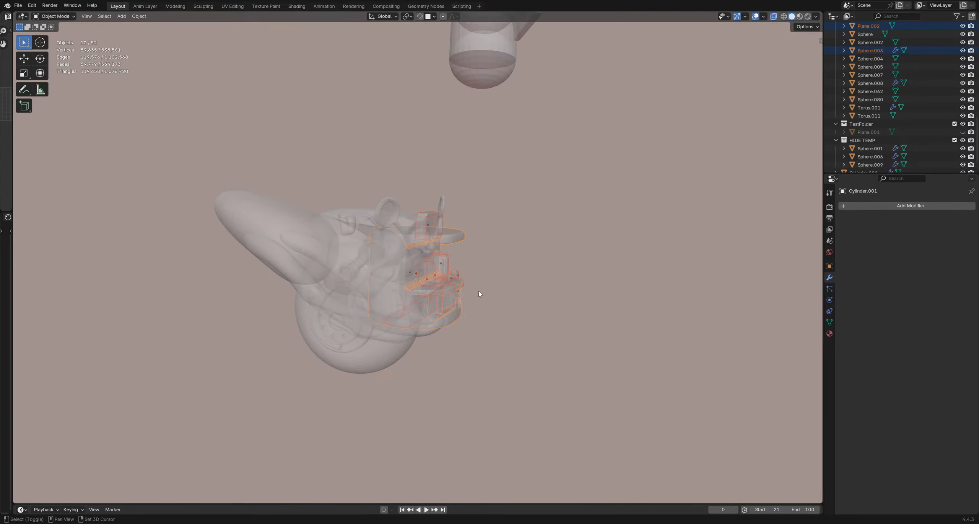
shift+drag(478, 292, 458, 314)
Step: Turn X-ray off and check with cancelled test moves that all original cabinet parts are selected
key(g)
right_click(576, 260)
key(alt+z)
middle_drag(553, 307, 513, 283)
key(g)
right_click(412, 118)
middle_drag(493, 180, 461, 183)
key(g)
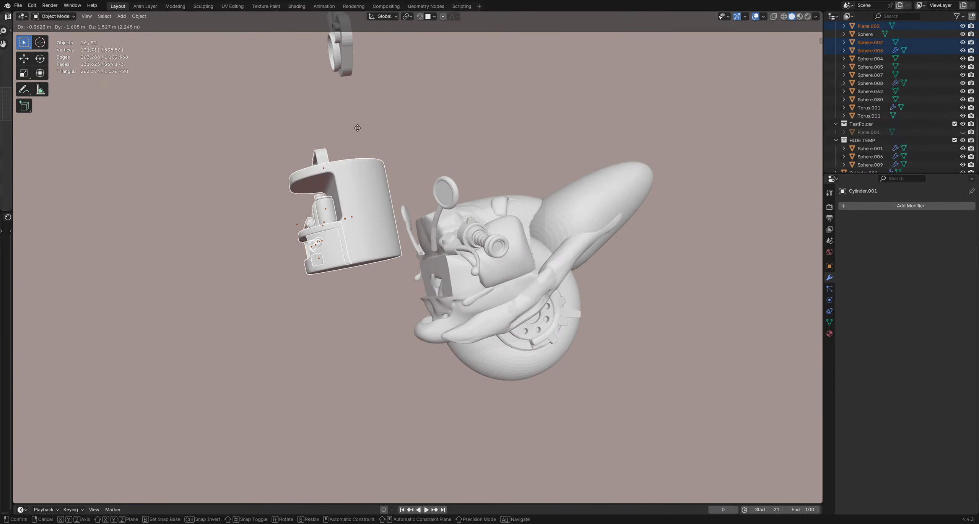
right_click(367, 147)
middle_drag(367, 146, 492, 241)
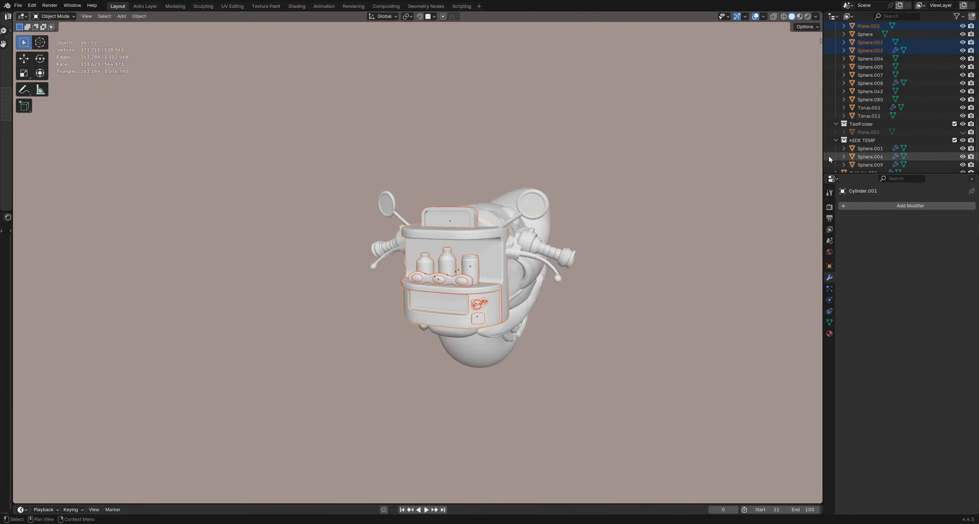
Step: Move the selected original cabinet parts to a new collection named Backup and hide that collection
key(m)
click(875, 133)
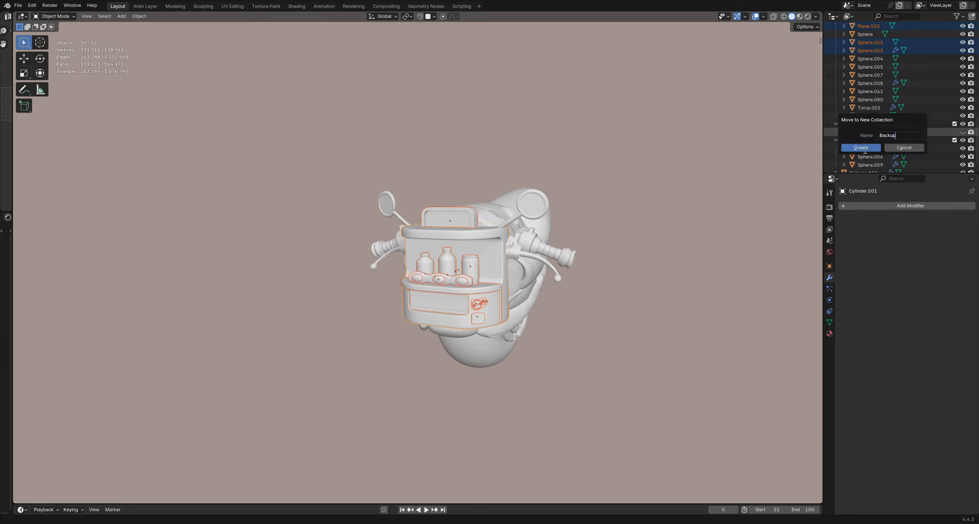
click(863, 148)
scroll(912, 158, down, 4)
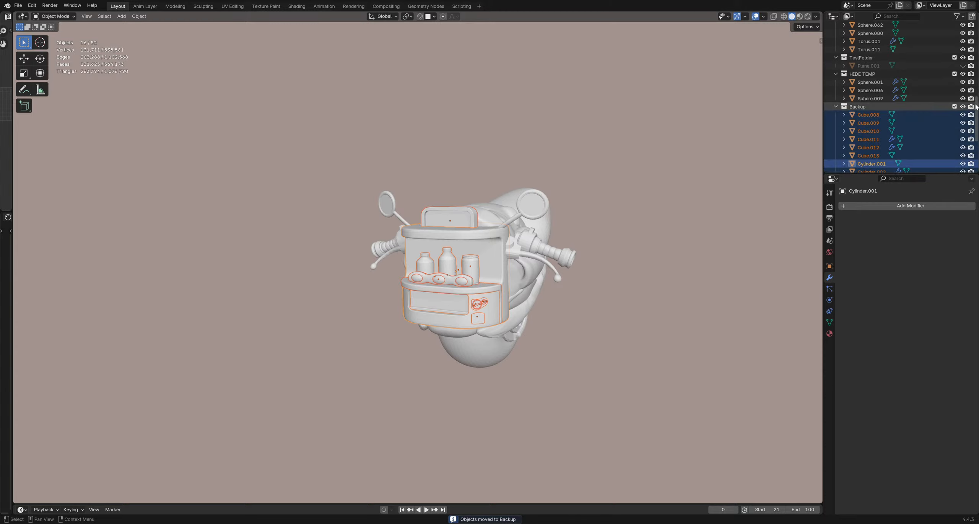
click(962, 106)
middle_drag(653, 207, 589, 294)
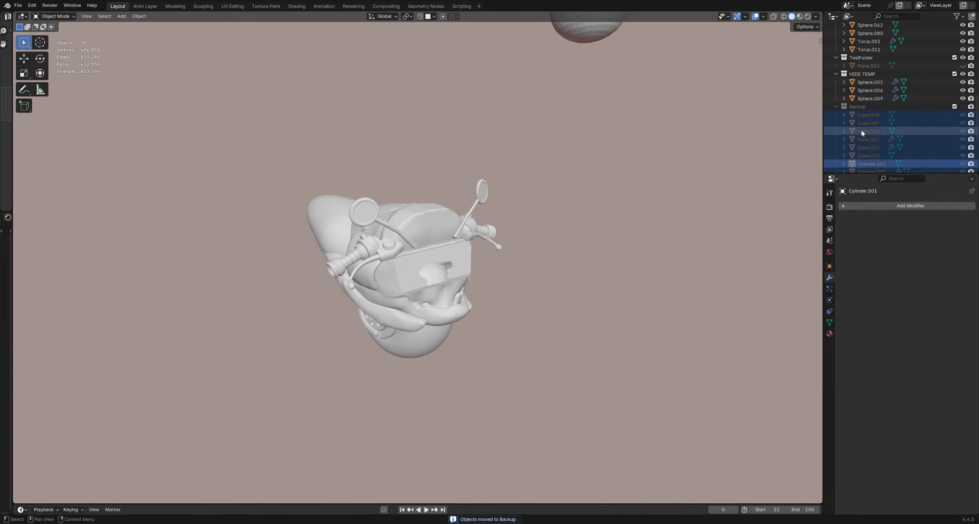
Step: Find the hidden joined cabinet object Cylinder.020 in the outliner and make it visible again
scroll(866, 84, up, 3)
scroll(866, 86, down, 4)
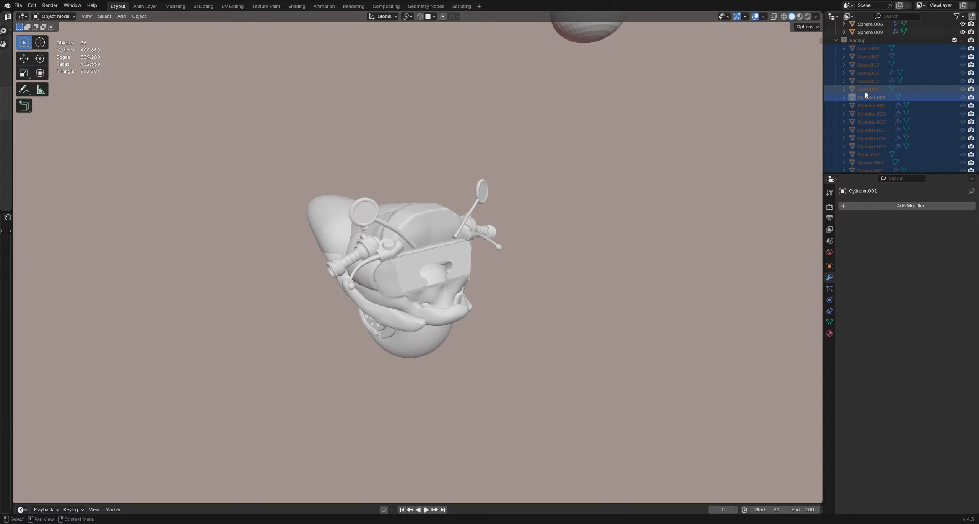
scroll(875, 138, up, 8)
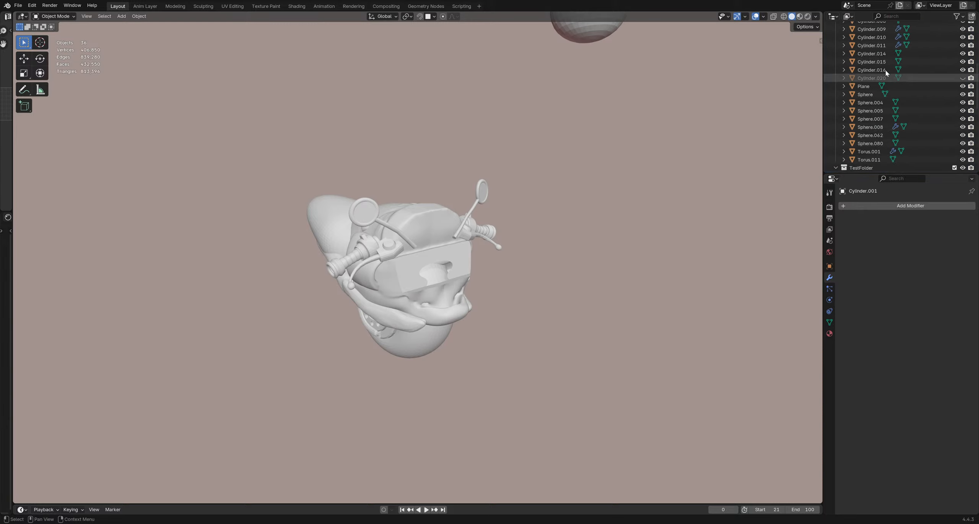
click(871, 79)
click(963, 78)
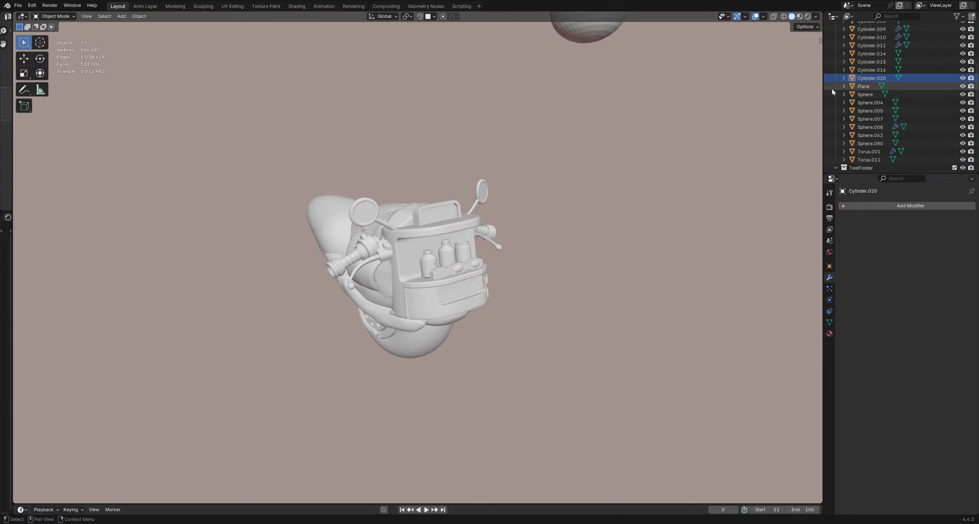
Step: Rename the joined cabinet object to Front and save the scene file
double_click(872, 78)
scroll(874, 82, up, 1)
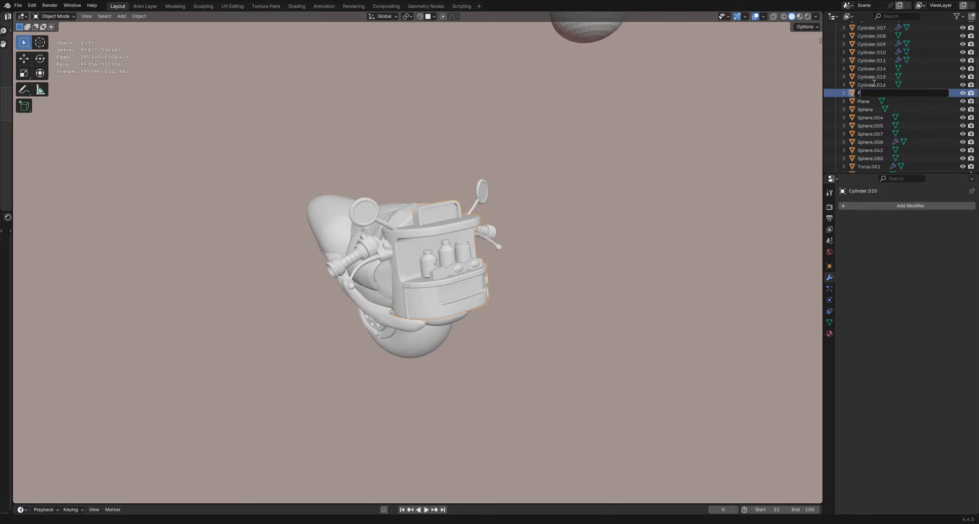
text(Front)
key(Return)
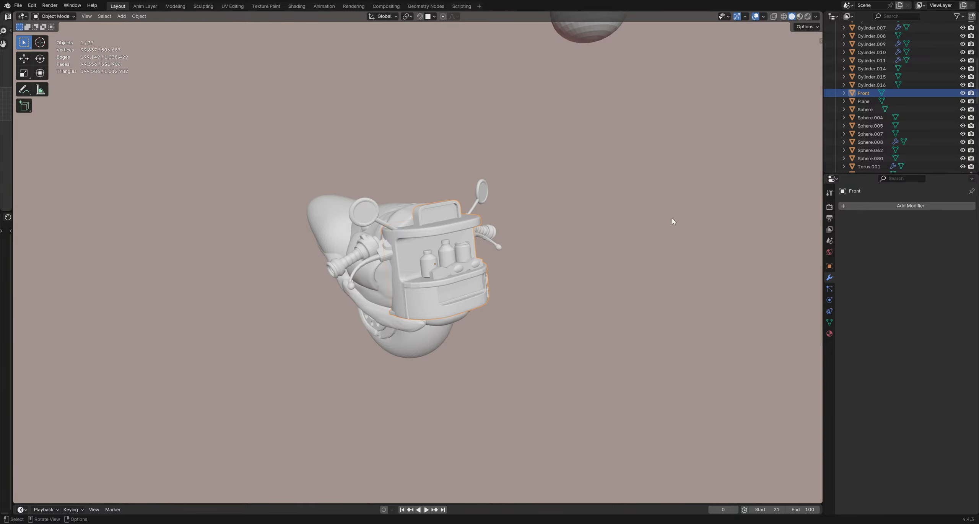
click(534, 204)
key(ctrl+s)
Step: Select the joined Front cabinet and verify that it moves as one piece with a cancelled test move
middle_drag(441, 269, 502, 280)
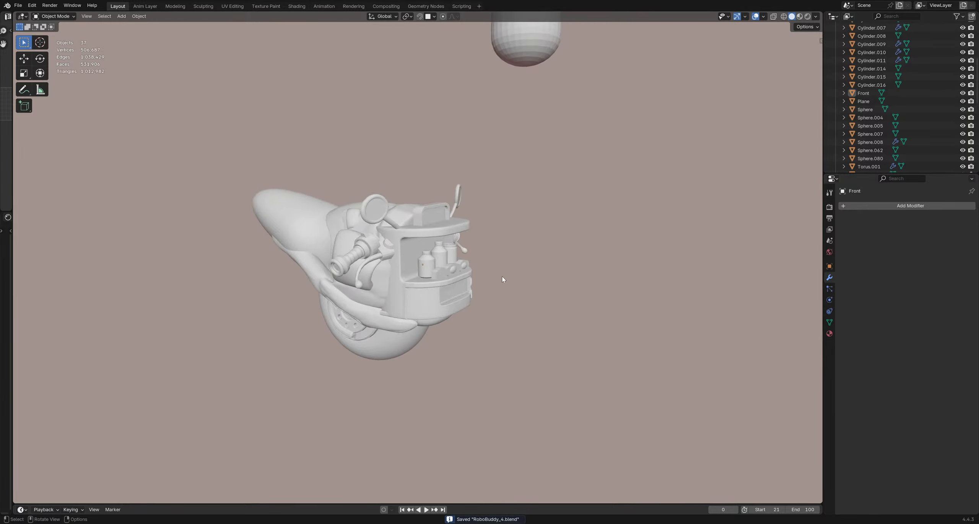
click(463, 274)
key(g)
right_click(501, 264)
scroll(514, 273, up, 2)
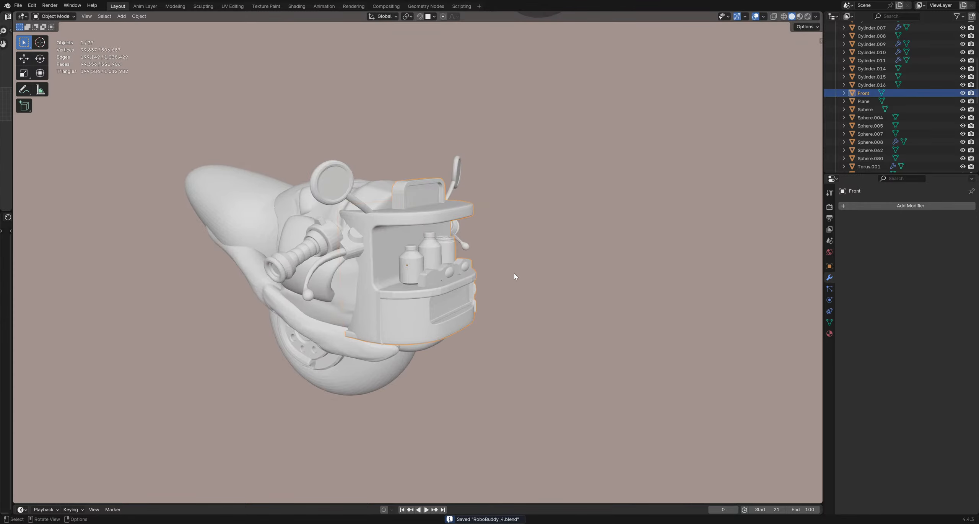
Step: Select all geometry of the Front cabinet in Edit Mode, recalculate its normals, and return to Object Mode
key(Tab)
key(a)
key(q)
click(525, 275)
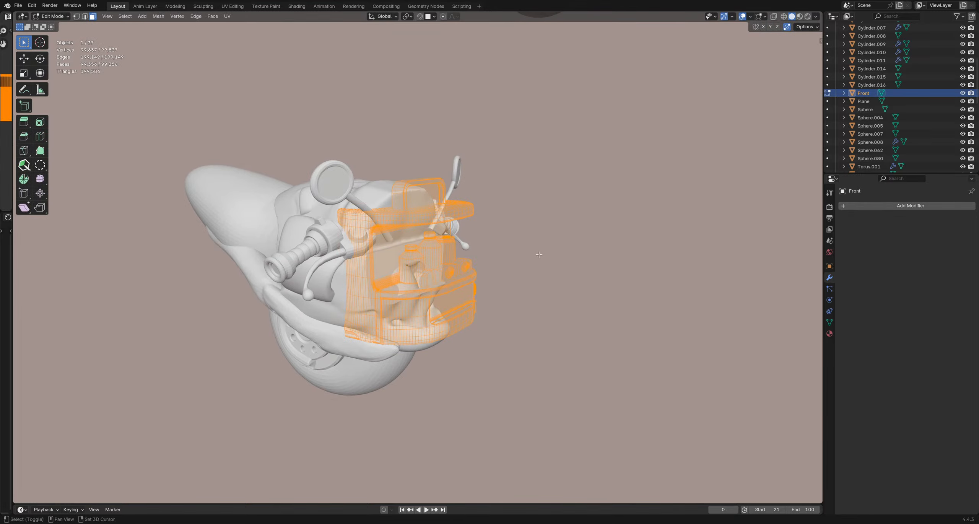
key(shift+n)
key(ctrl+Tab)
click(401, 249)
key(alt+a)
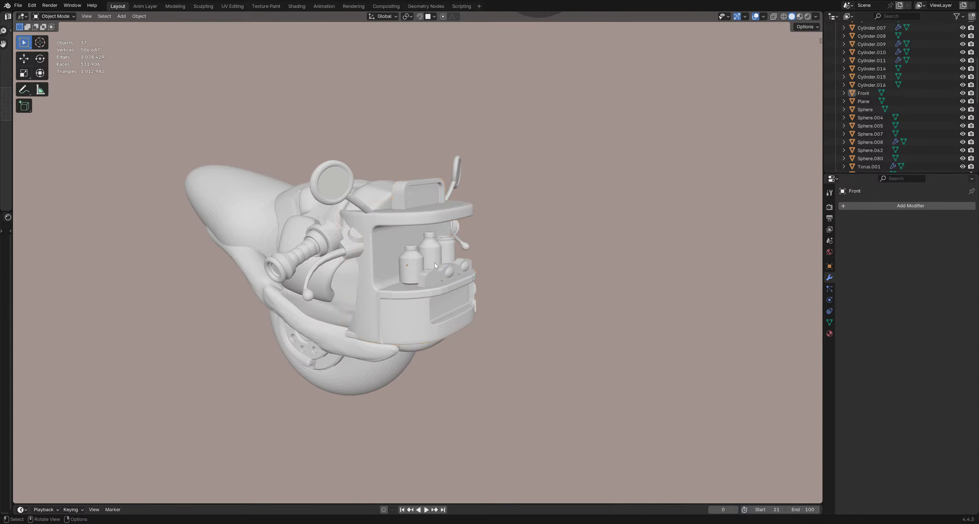
middle_drag(405, 264, 413, 285)
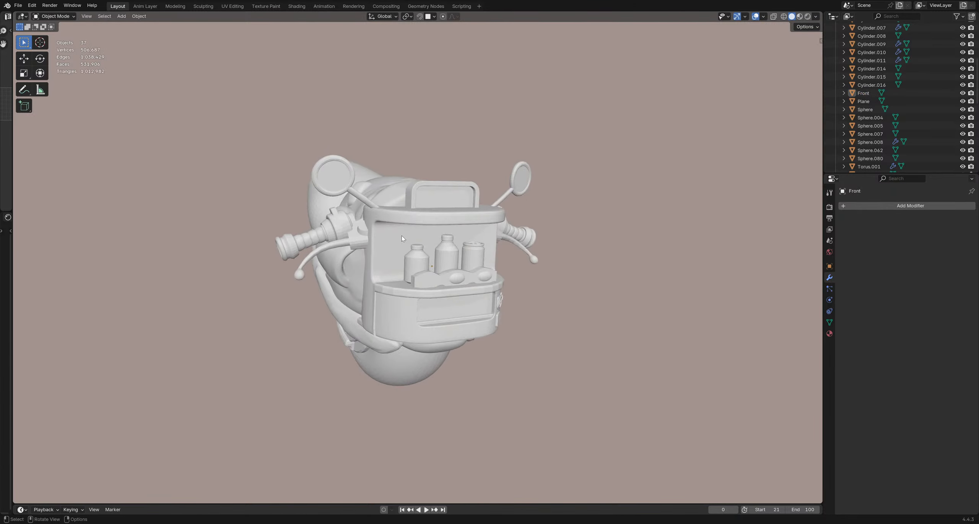
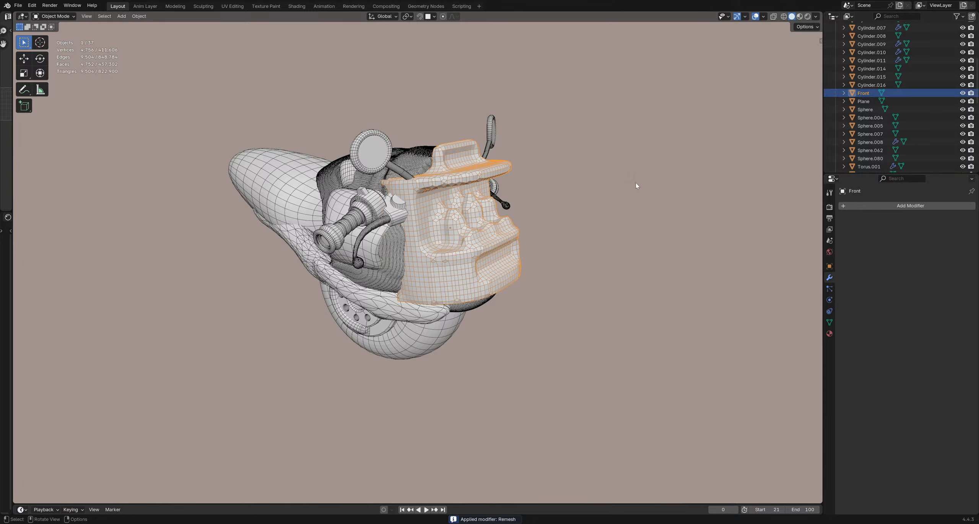
Step: Undo applying the Remesh modifier and toggle its viewport display to compare the Front mesh with and without it
key(ctrl+z)
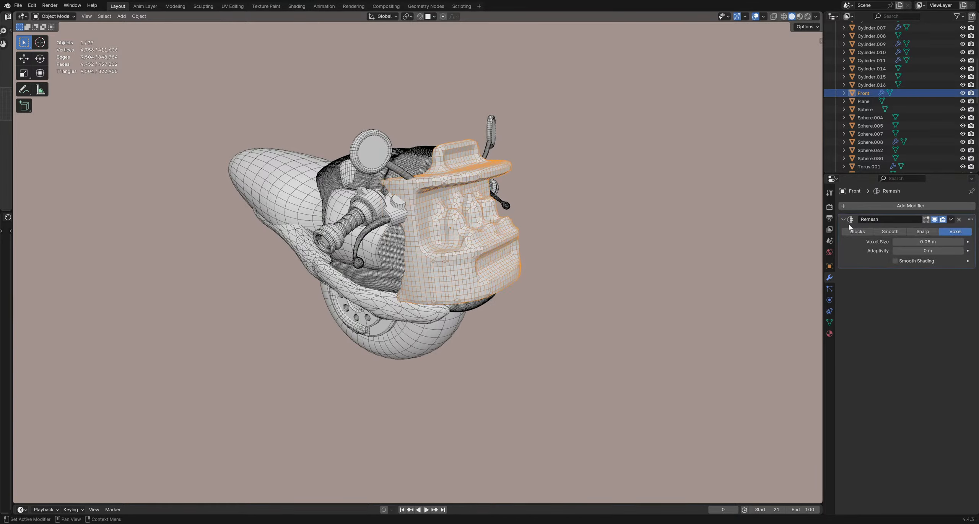
click(934, 221)
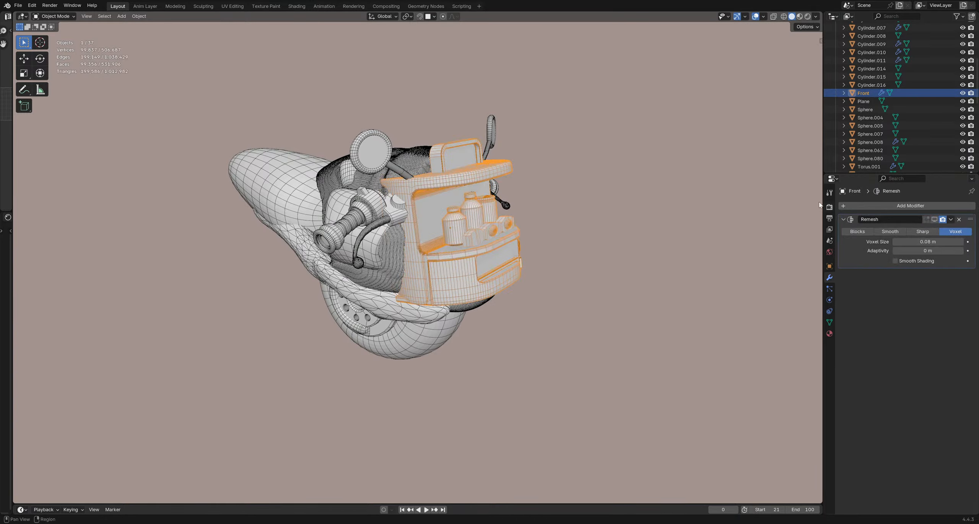
middle_drag(436, 258, 431, 266)
middle_drag(506, 254, 554, 252)
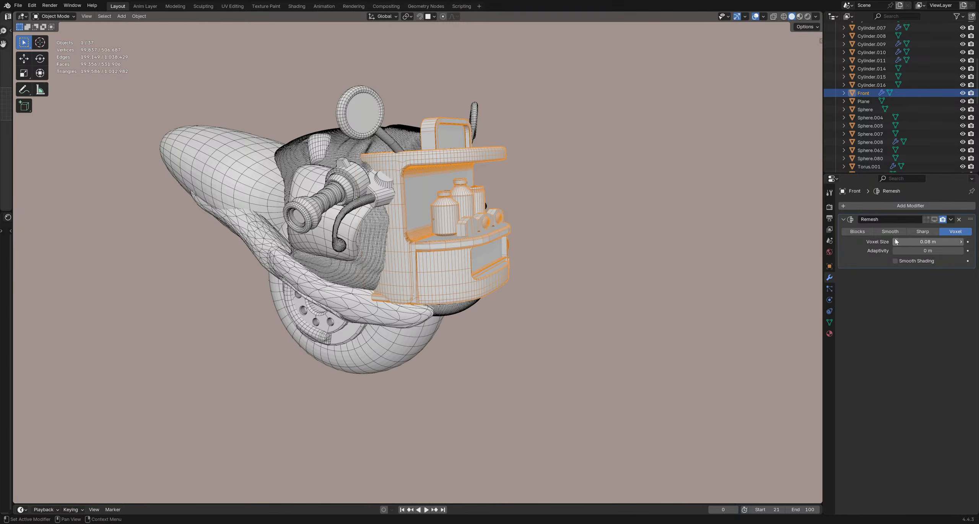
click(934, 221)
middle_drag(506, 195, 609, 210)
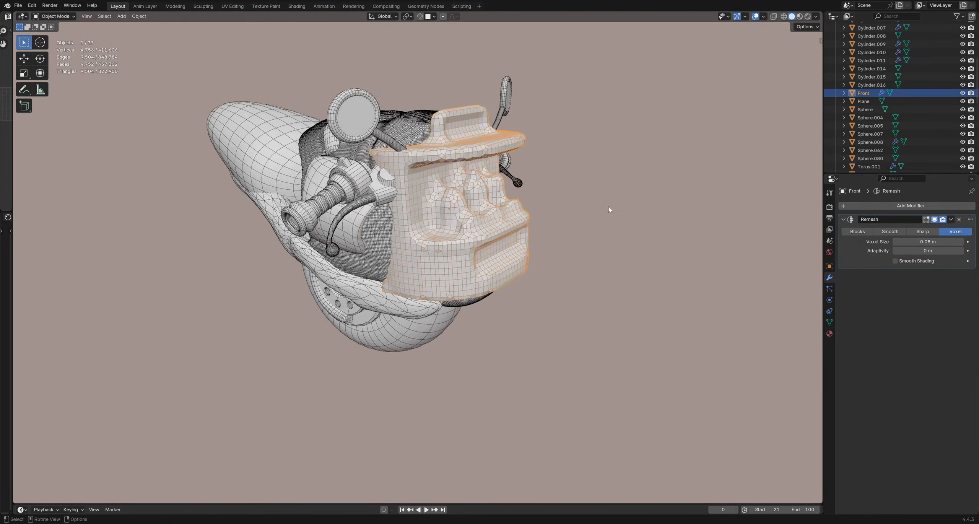
Step: Apply the Remesh modifier to the Front cabinet and turn off the wireframe display
key(ctrl+a)
middle_drag(459, 187, 417, 172)
key(alt+w)
scroll(418, 172, down, 2)
scroll(418, 172, down, 2)
shift+middle_drag(396, 213, 410, 303)
scroll(410, 302, up, 2)
middle_drag(398, 239, 420, 213)
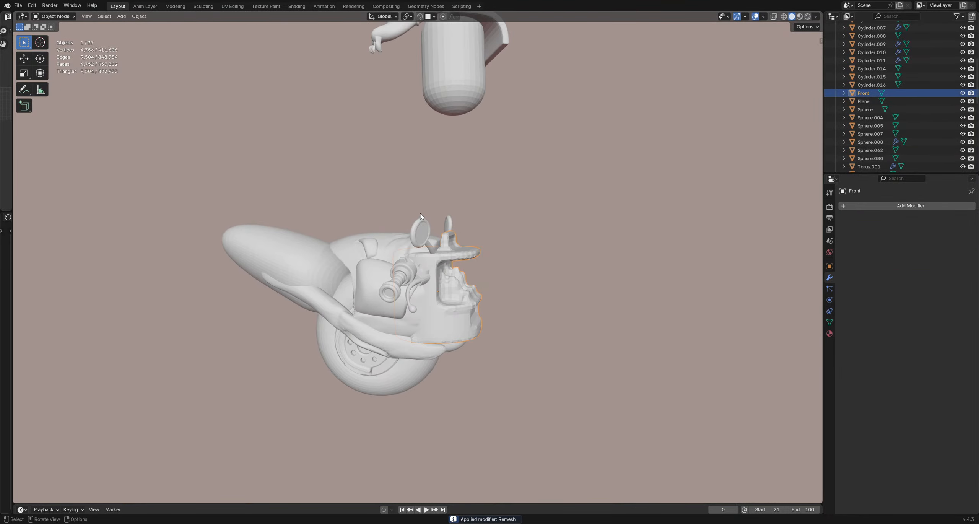
Step: Switch the Front cabinet to Sculpt Mode, enlarge the Grab brush to 206 px, and enable X symmetry
mouse_move(458, 282)
middle_down()
mouse_move(463, 328)
mouse_move(521, 293)
mouse_move(405, 256)
middle_up()
key(ctrl+Tab)
click(404, 293)
key(f)
click(439, 263)
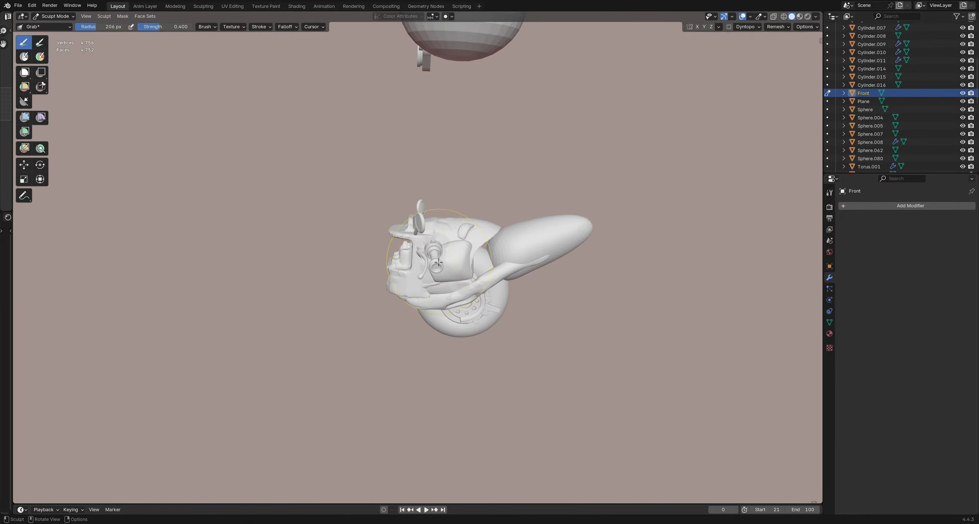
middle_drag(441, 297, 479, 291)
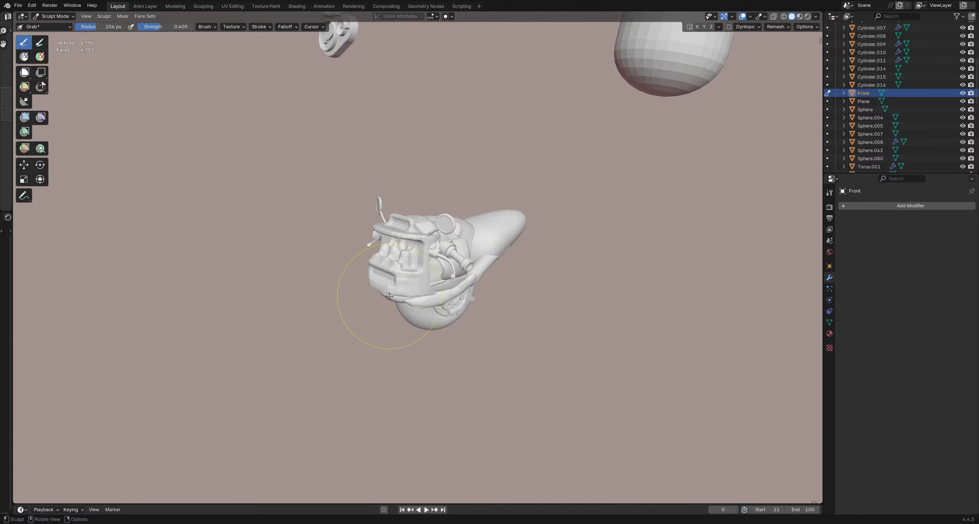
mouse_move(395, 300)
middle_down()
mouse_move(492, 295)
mouse_move(437, 316)
mouse_move(459, 284)
mouse_move(395, 297)
mouse_move(427, 283)
middle_up()
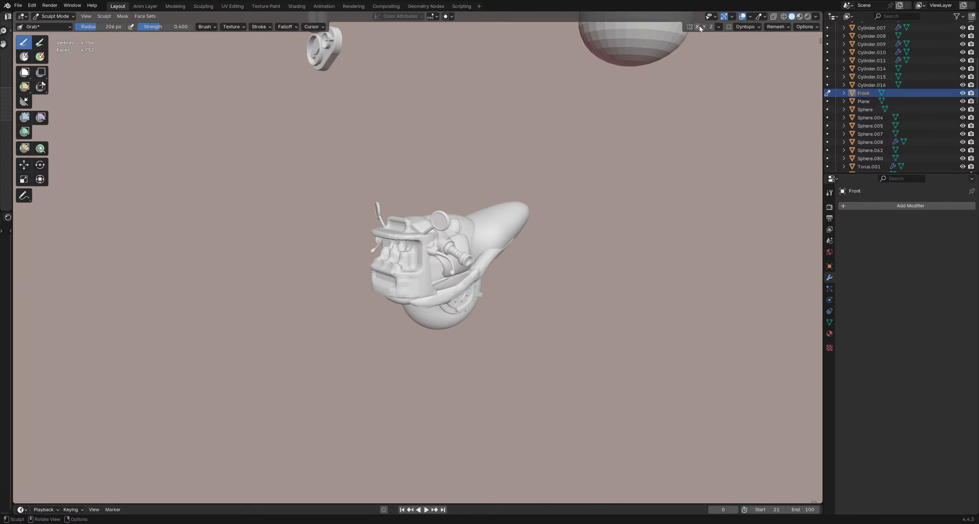
mouse_move(454, 224)
middle_down()
mouse_move(407, 313)
mouse_move(445, 308)
mouse_move(391, 295)
middle_up()
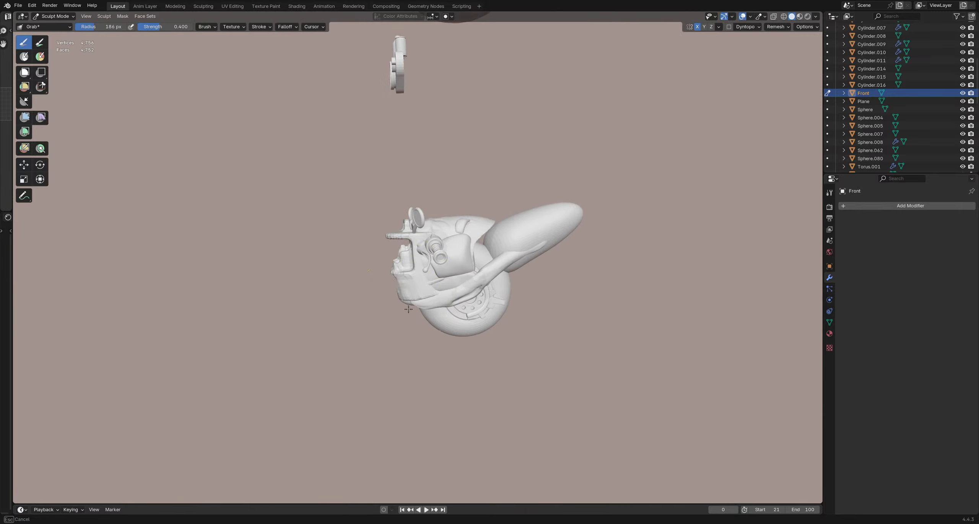
Step: Resize the Grab brush and pull the cabinet's lower front back toward the body into a rounder shape
key(f)
click(433, 293)
drag(394, 292, 393, 291)
mouse_move(389, 293)
middle_down()
mouse_move(513, 291)
mouse_move(465, 295)
mouse_move(433, 317)
mouse_move(408, 310)
mouse_move(444, 318)
middle_up()
mouse_move(393, 300)
middle_down()
mouse_move(468, 319)
mouse_move(440, 287)
mouse_move(367, 270)
middle_up()
Step: Resize the Grab brush to about 170 px and bend the front of the cabinet's top ledge downward
key(f)
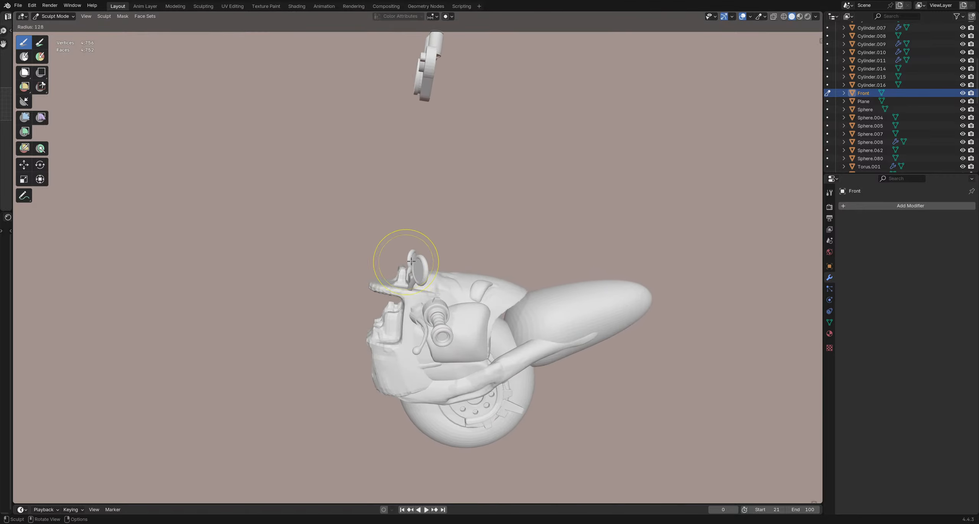
click(363, 274)
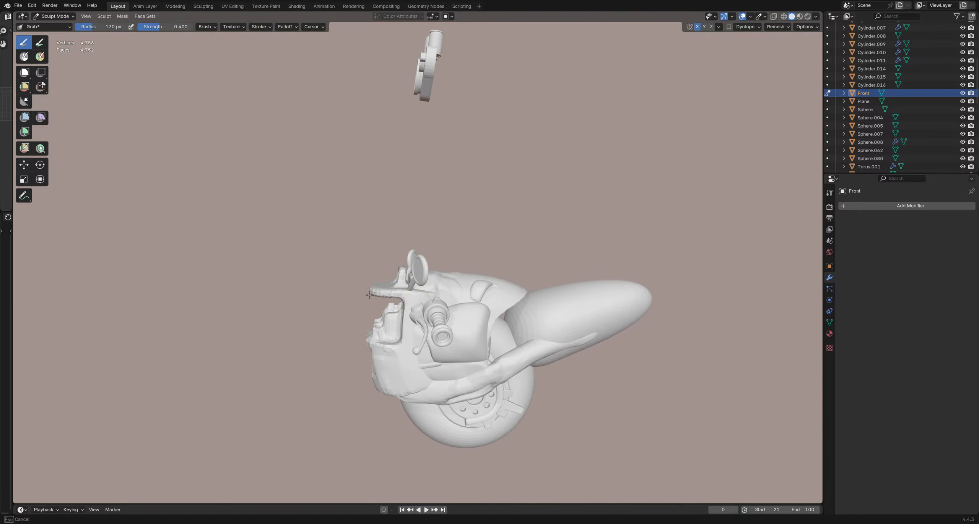
mouse_move(372, 292)
middle_down()
mouse_move(505, 300)
mouse_move(498, 295)
mouse_move(477, 377)
mouse_move(462, 293)
mouse_move(418, 325)
middle_up()
scroll(455, 288, down, 1)
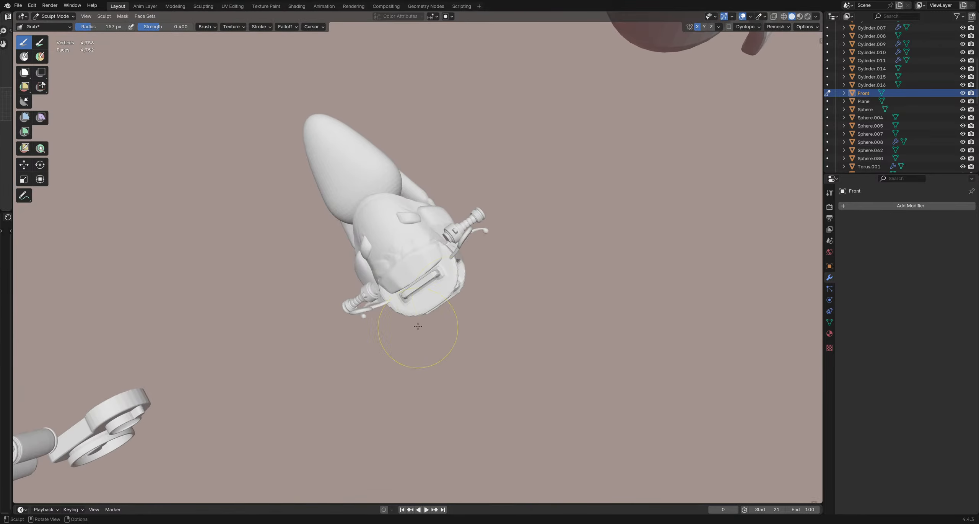
Step: Set the Grab brush to about 169 px and pull the cabinet's side inward from above to round its front outline
key(f)
click(504, 291)
middle_drag(483, 292, 461, 297)
drag(461, 296, 458, 296)
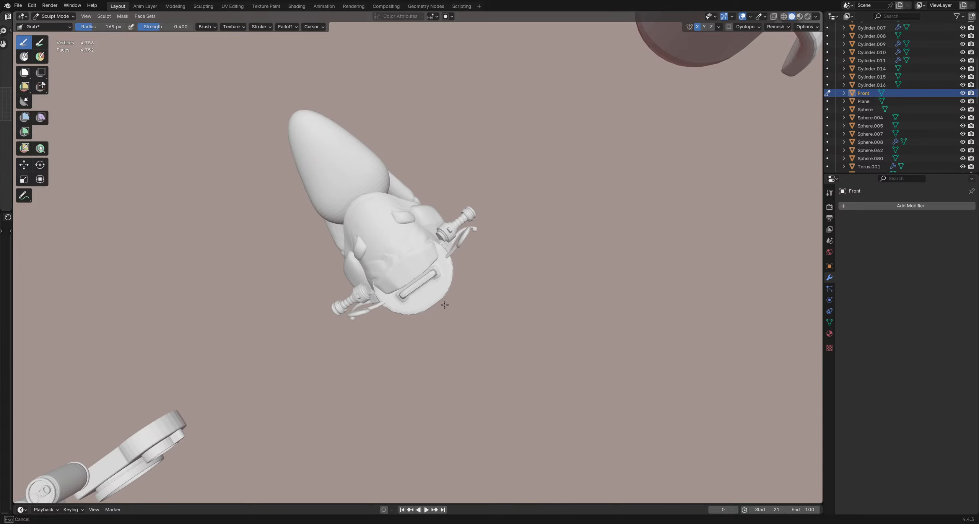
mouse_move(431, 312)
middle_down()
mouse_move(452, 161)
mouse_move(404, 166)
mouse_move(418, 200)
mouse_move(544, 288)
mouse_move(520, 276)
mouse_move(460, 304)
mouse_move(402, 306)
mouse_move(531, 304)
mouse_move(440, 291)
mouse_move(497, 283)
mouse_move(434, 270)
mouse_move(409, 331)
middle_up()
Step: Return to Object Mode, select the handlebar grips and levers, and rotate them about 16° in the view from above
scroll(485, 313, up, 2)
scroll(459, 312, up, 2)
key(ctrl+Tab)
click(344, 332)
click(493, 312)
middle_drag(492, 310, 484, 270)
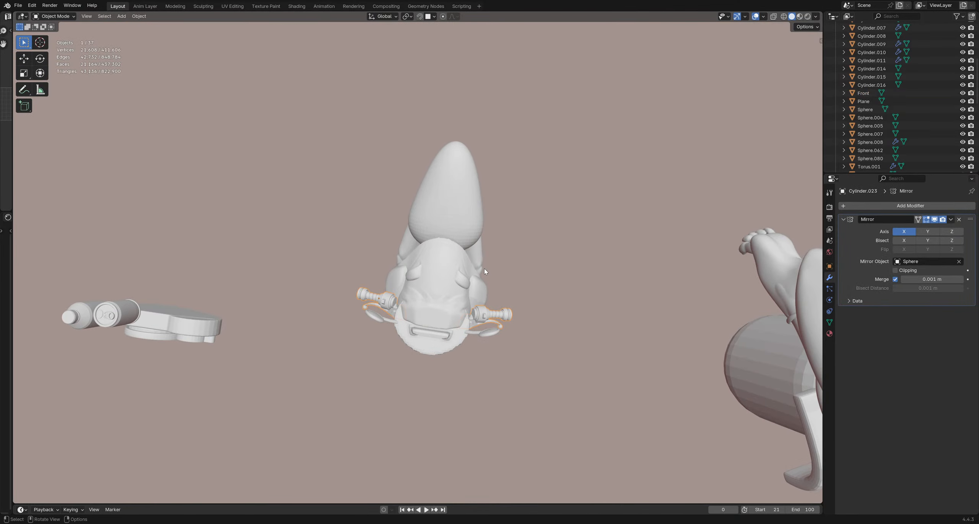
key(r)
click(489, 294)
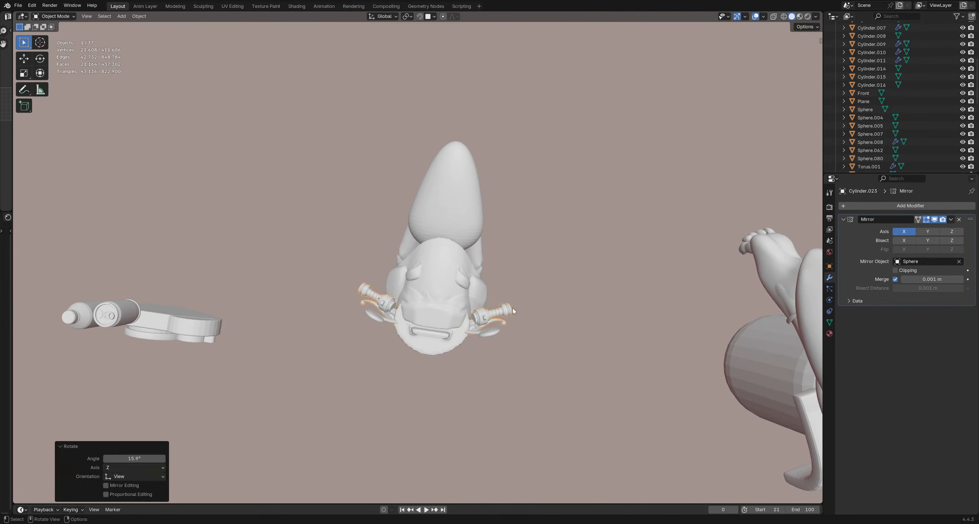
Step: Select the round rear-view mirrors above the handlebars and delete them
click(513, 308)
middle_drag(512, 308, 428, 226)
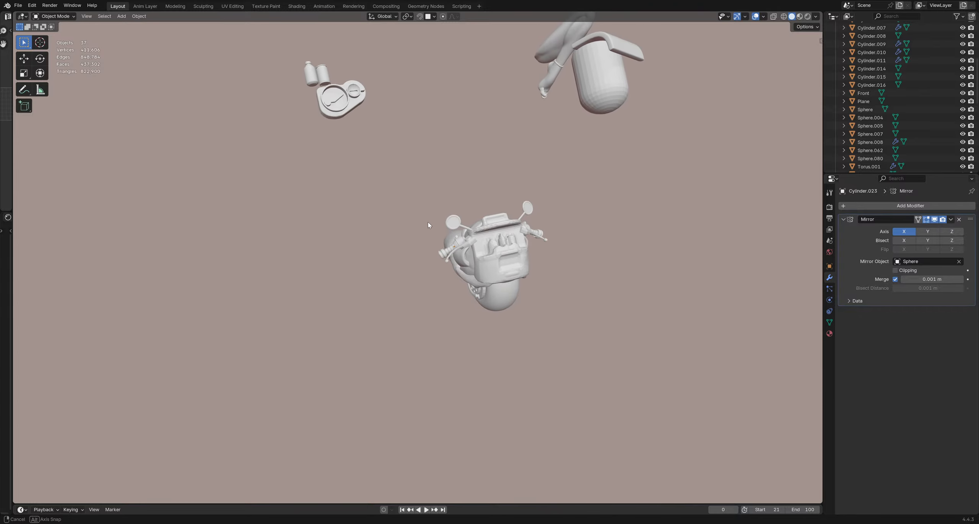
click(456, 221)
scroll(477, 243, up, 3)
key(x)
click(478, 245)
Step: Select the handlebar grips and levers and lower them by about 0.02 m
middle_drag(478, 253, 497, 286)
click(557, 246)
key(g)
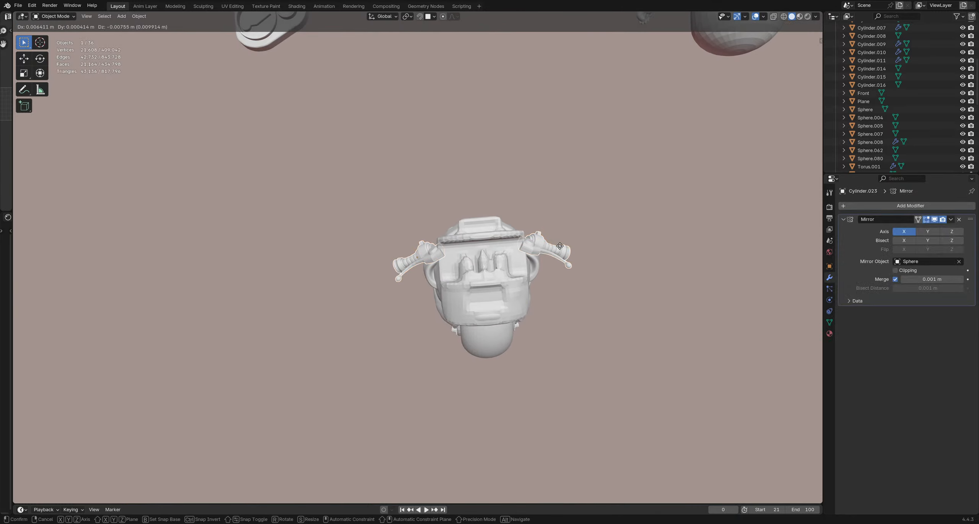
click(560, 246)
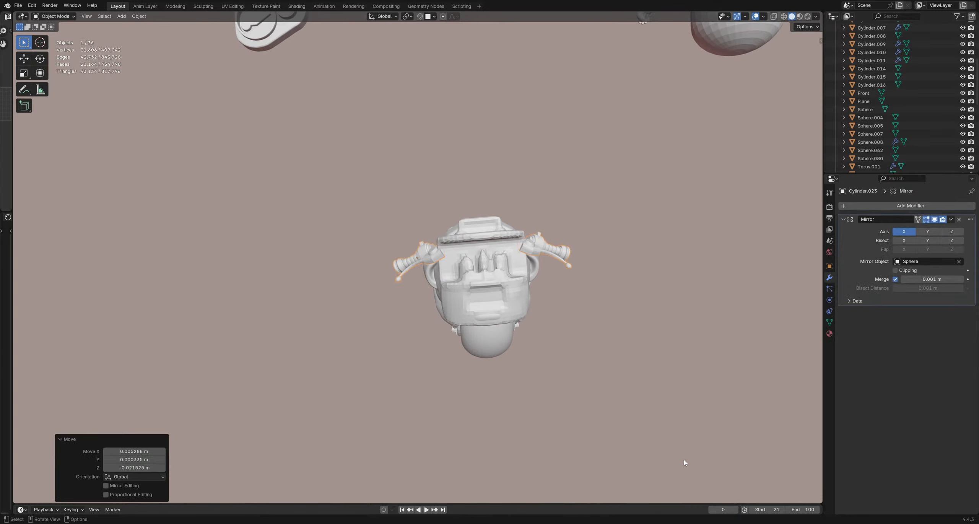
Step: Add a mesh cylinder with 32 vertices, 1 m radius and 2 m depth at the vehicle's front
scroll(486, 257, up, 5)
middle_drag(454, 319, 560, 274)
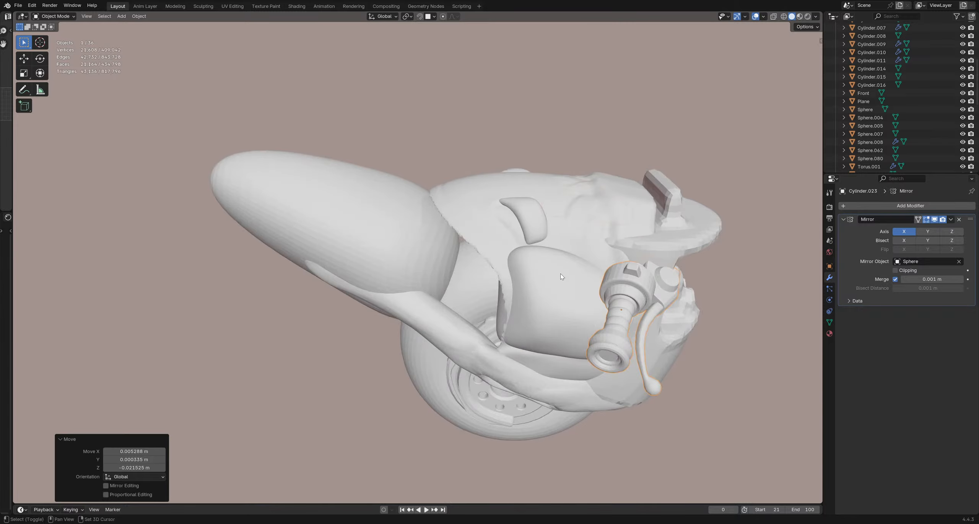
shift+middle_drag(620, 283, 440, 247)
key(shift+a)
mouse_move(441, 248)
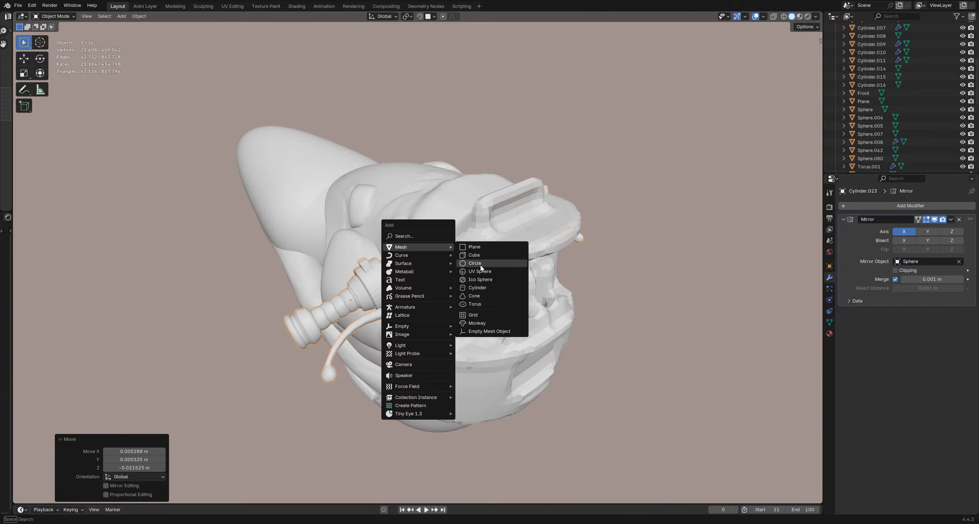
click(477, 288)
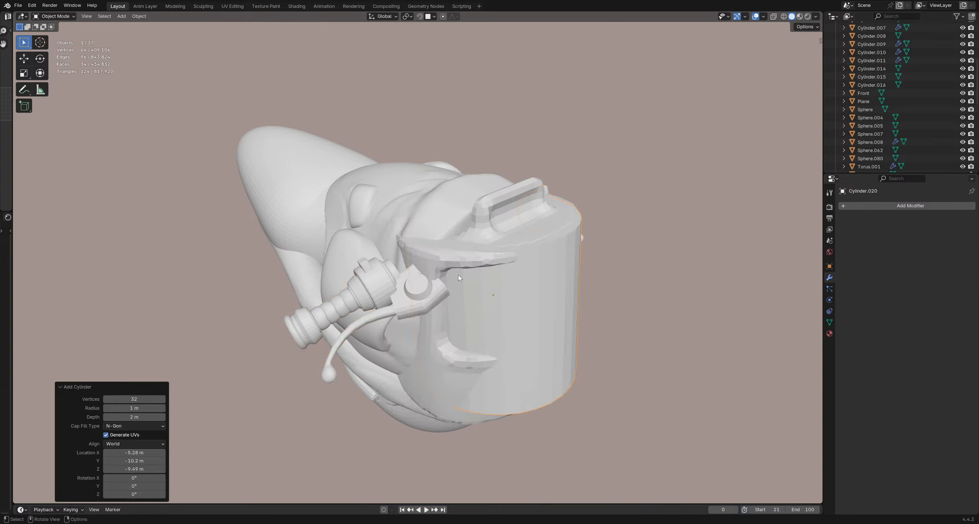
Step: Move the new cylinder over the top of the cabinet and rotate it about 23° in the view
scroll(497, 281, down, 3)
middle_drag(555, 277, 520, 293)
key(g)
click(542, 246)
key(r)
click(549, 253)
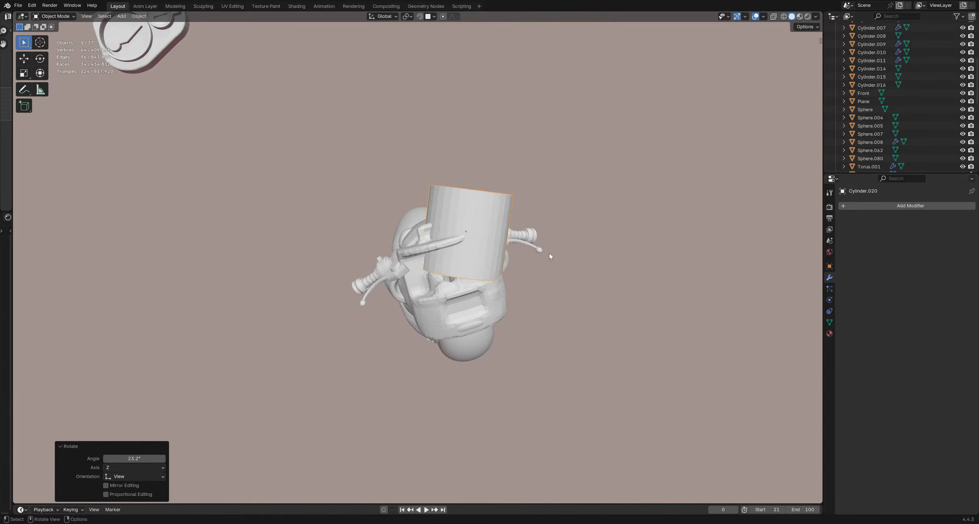
Step: Scale the cylinder down in two passes and place it beside the inner end of the handlebar
key(s)
click(512, 241)
key(g)
click(524, 228)
middle_drag(524, 230, 405, 229)
key(s)
click(506, 265)
scroll(384, 199, up, 2)
Step: Reposition the selected end face of the cylinder in Edit Mode to change its length
key(Tab)
click(466, 249)
key(g)
click(510, 273)
key(Tab)
Step: Rotate the cylinder about -10.6° from the side, move it onto the cabinet's top, and adjust its tilt from another angle
key(r)
click(435, 203)
key(g)
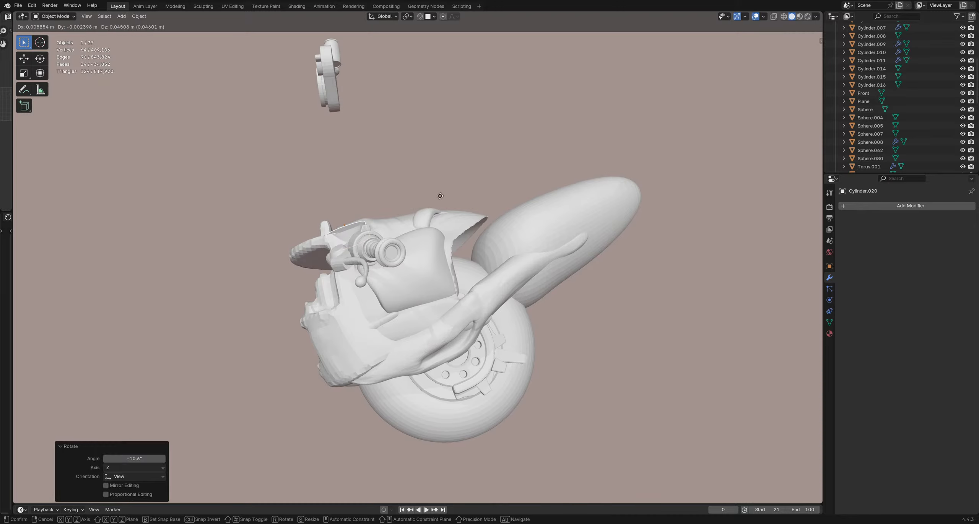
click(440, 196)
middle_drag(441, 197, 461, 421)
key(r)
click(557, 252)
Step: Duplicate the cylinder beside the handlebar and turn the copy toward the grip, finishing with a rotation of about -5.9°
key(shift+d)
click(505, 287)
key(r)
click(433, 333)
key(r)
click(562, 327)
key(r)
click(405, 333)
Step: Lengthen the duplicated cylinder in Edit Mode by edge-sliding its end by a factor of about 2.6
middle_drag(404, 332, 392, 302)
scroll(392, 302, up, 2)
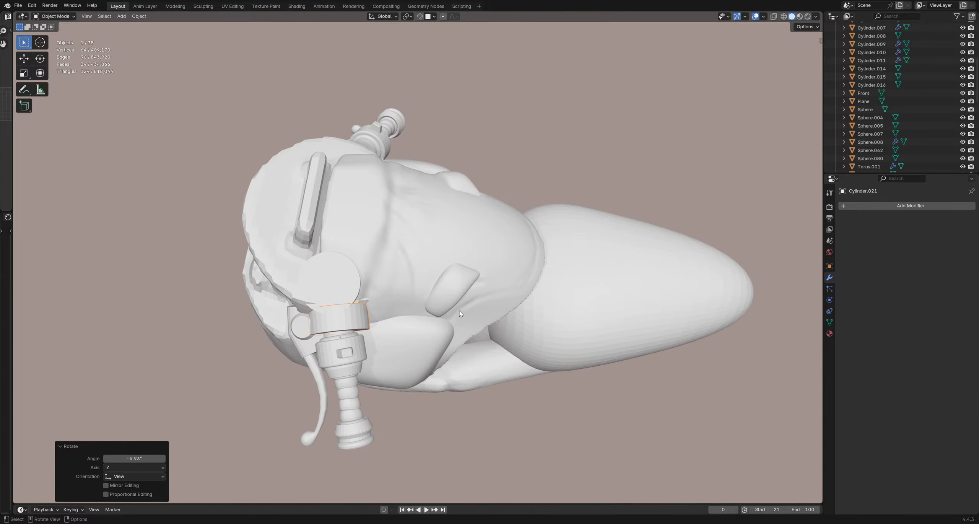
key(Tab)
middle_drag(461, 313, 439, 271)
key(g)
key(g)
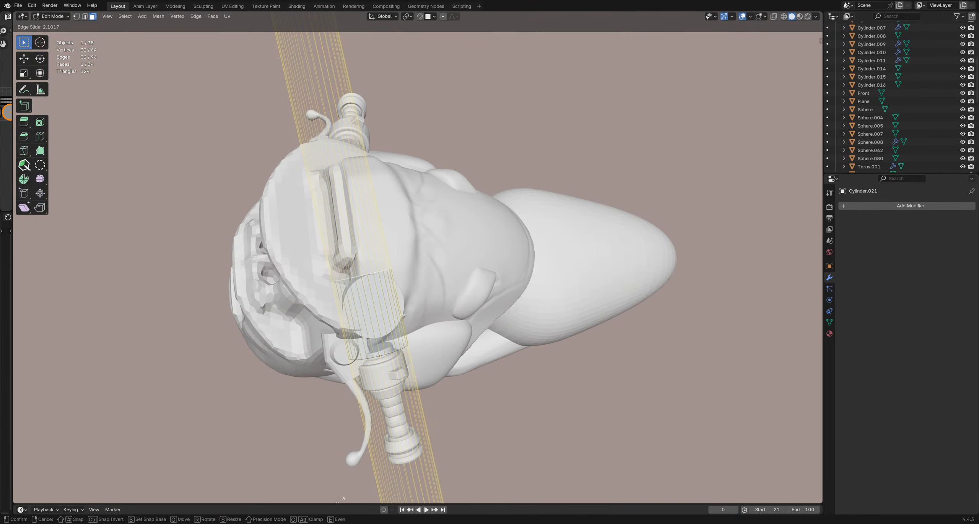
click(439, 121)
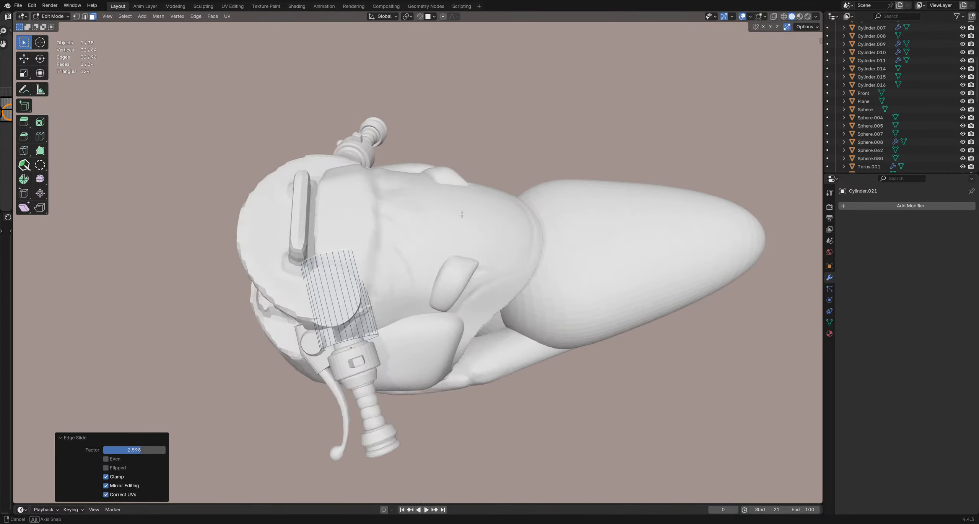
Step: Select the duplicated cylinder's whole mesh, scale it down, and rotate it toward the handlebar
key(a)
middle_drag(439, 121, 468, 346)
key(s)
click(487, 234)
key(r)
click(548, 280)
Step: Move the thin connector cylinder between the round mount and the grip, rotating it about -4.5°
key(g)
click(480, 359)
key(r)
click(483, 329)
key(g)
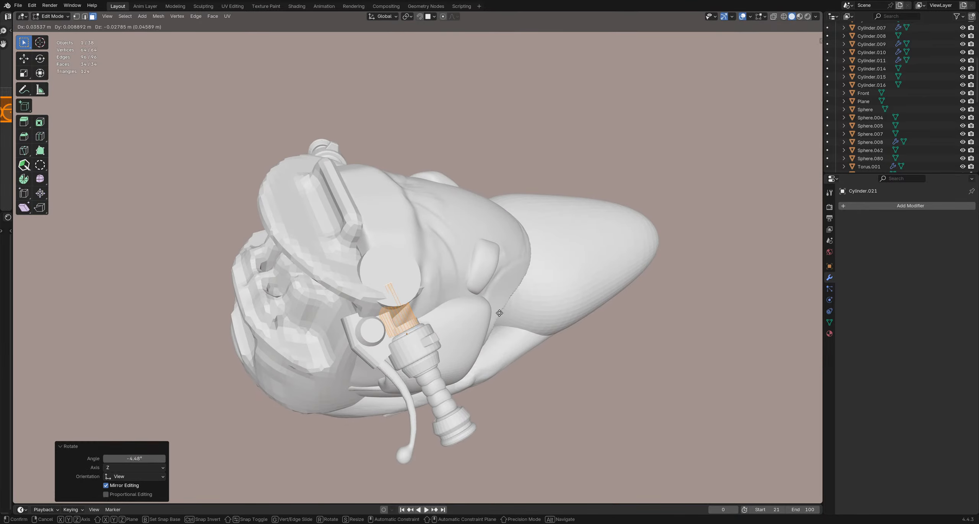
click(498, 311)
Step: Fine-tune the connector's size and position in Edit Mode, then return to Object Mode and move it into place
mouse_move(498, 311)
middle_down()
mouse_move(512, 291)
mouse_move(405, 297)
mouse_move(427, 281)
mouse_move(373, 260)
mouse_move(406, 249)
mouse_move(527, 251)
mouse_move(538, 284)
mouse_move(447, 272)
mouse_move(494, 268)
mouse_move(452, 249)
mouse_move(460, 252)
mouse_move(468, 232)
middle_up()
key(s)
click(501, 292)
key(g)
click(510, 288)
key(Tab)
key(g)
click(396, 251)
Step: Select the Front cabinet object and switch it to Sculpt Mode
scroll(436, 271, up, 3)
click(436, 272)
scroll(436, 272, up, 1)
key(ctrl+Tab)
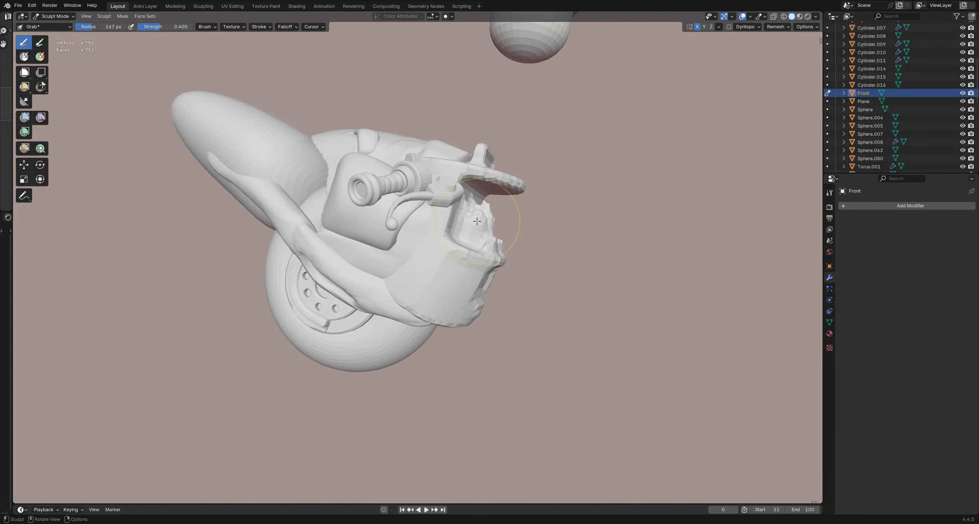
Step: Try to flatten the cabinet's projecting top ledge with the Line Project tool from the side
mouse_move(527, 252)
middle_down()
mouse_move(386, 191)
mouse_move(440, 255)
middle_up()
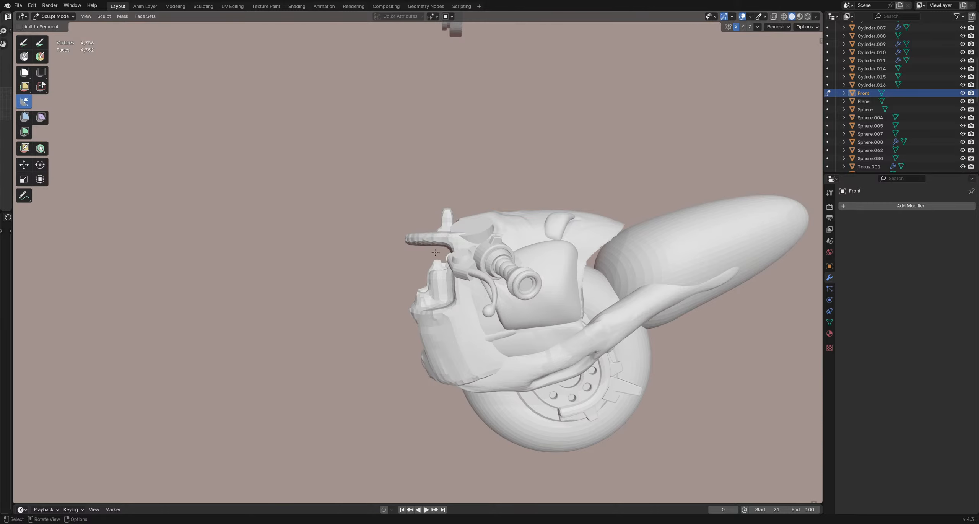
mouse_move(451, 198)
mouse_down()
mouse_move(436, 291)
mouse_move(416, 290)
mouse_move(412, 260)
mouse_move(444, 255)
mouse_up()
middle_drag(422, 255, 405, 253)
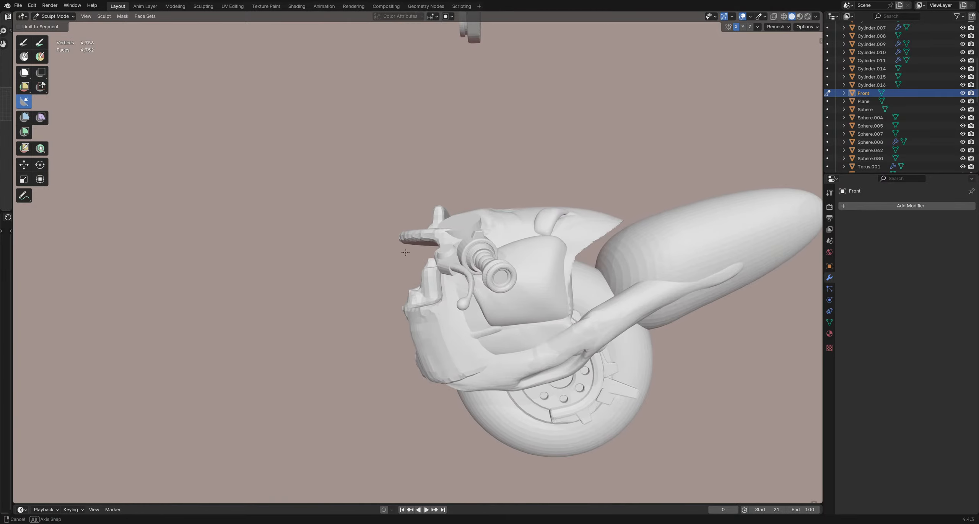
drag(428, 240, 373, 282)
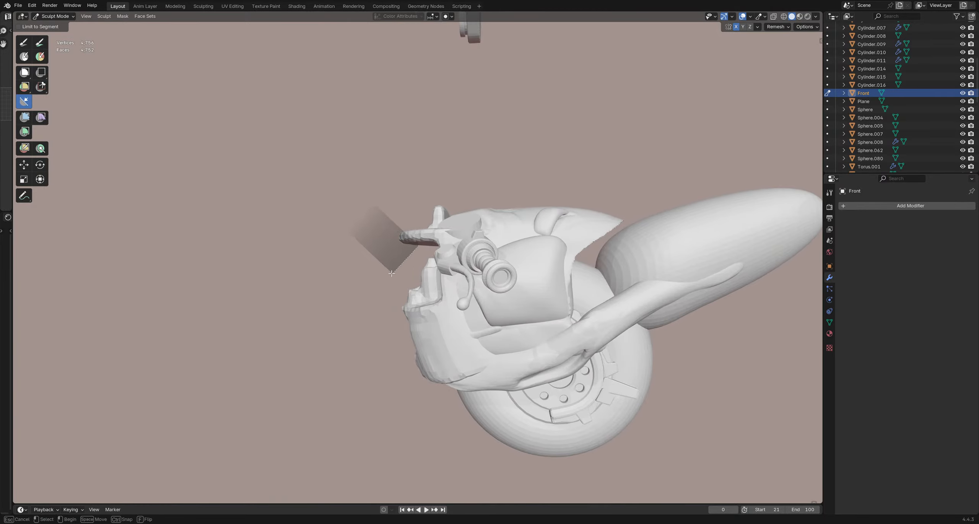
Step: Choose Box Trim in Difference mode and cut off the cabinet's projecting top ledge from the side
middle_drag(409, 252, 251, 174)
click(42, 88)
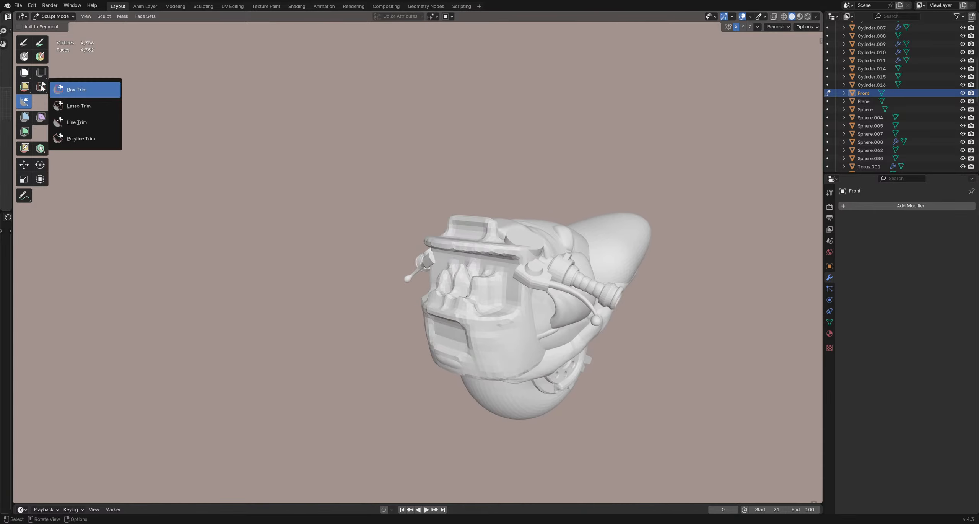
click(67, 90)
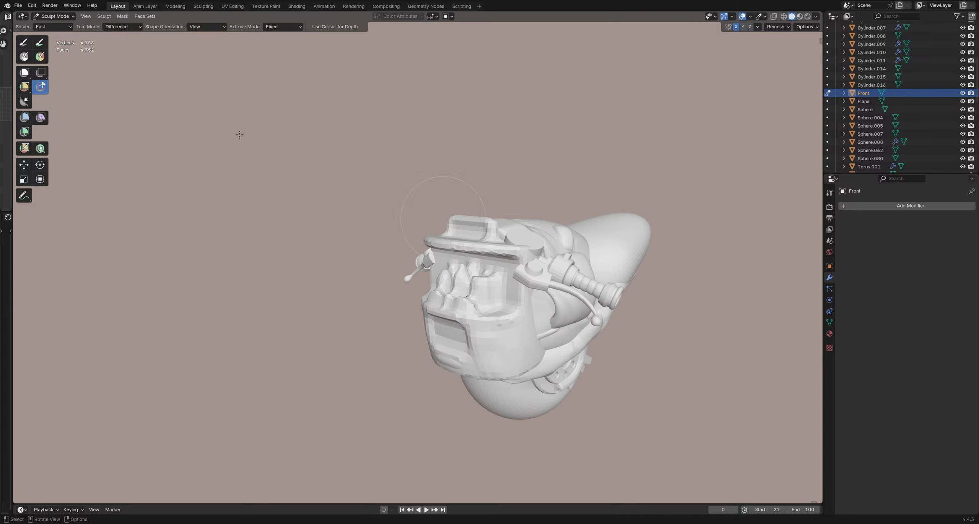
middle_drag(241, 131, 393, 233)
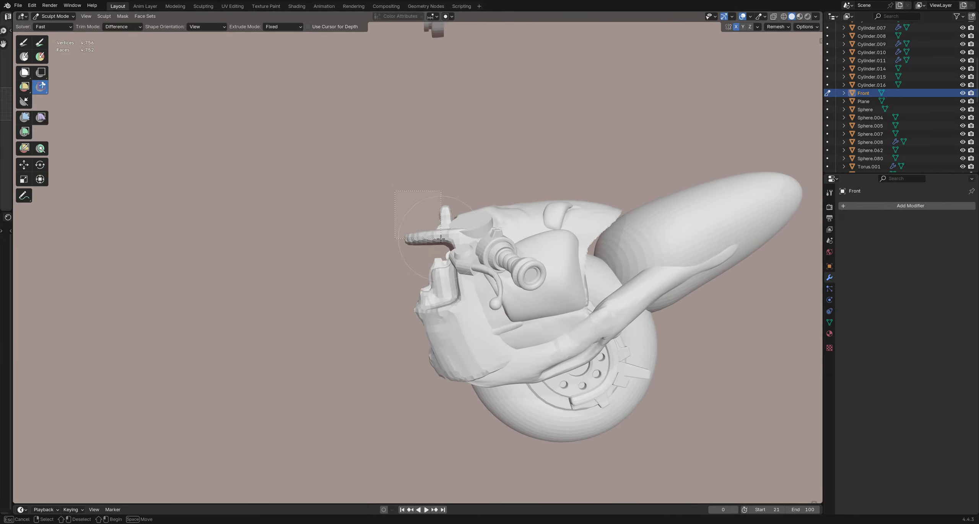
middle_drag(432, 259, 454, 207)
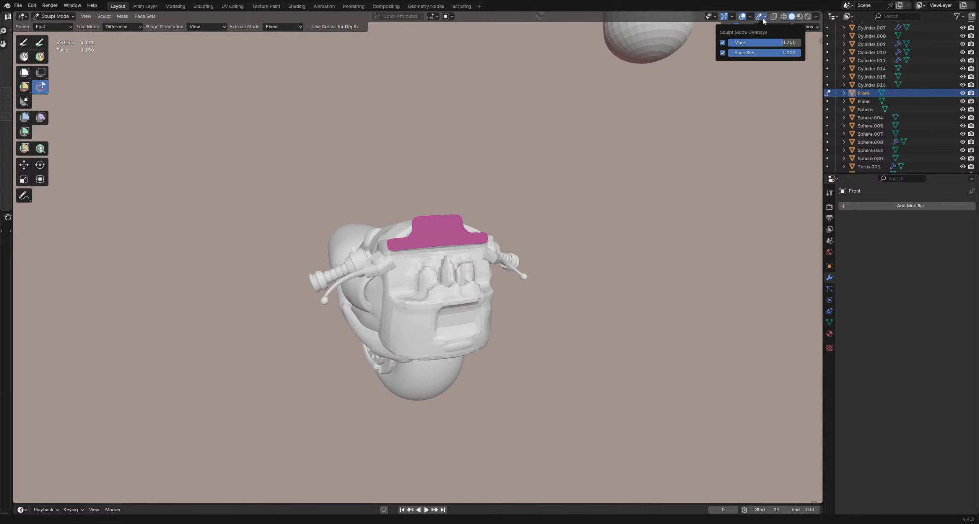
Step: Trim away the remaining upright part of the cabinet's top with further Box Trim cuts from both sides
mouse_move(543, 306)
middle_down()
mouse_move(485, 263)
mouse_move(353, 201)
middle_up()
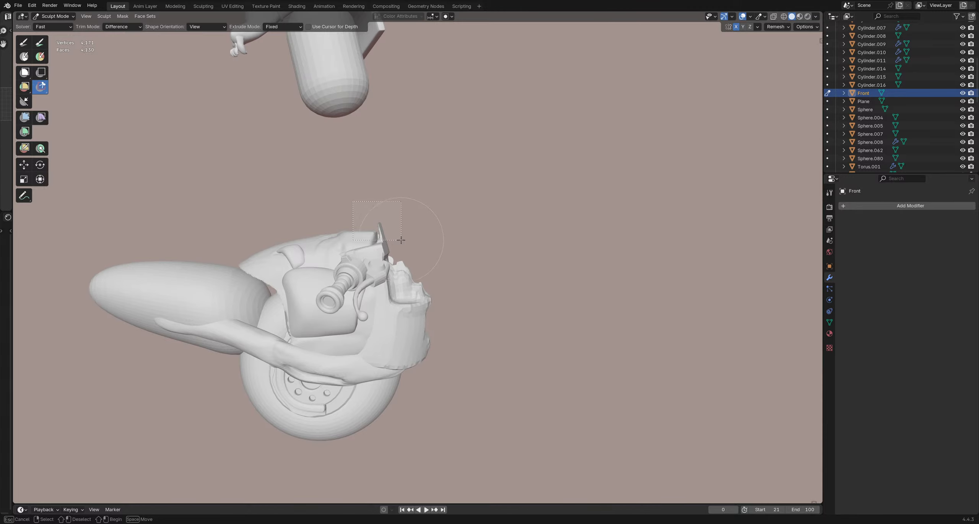
drag(401, 240, 403, 241)
mouse_move(490, 251)
middle_down()
mouse_move(564, 314)
mouse_move(601, 283)
mouse_move(367, 202)
middle_up()
drag(345, 235, 346, 234)
mouse_move(345, 234)
middle_down()
mouse_move(462, 241)
mouse_move(365, 260)
mouse_move(452, 237)
mouse_move(427, 245)
mouse_move(453, 265)
mouse_move(548, 271)
mouse_move(371, 275)
mouse_move(486, 272)
middle_up()
scroll(485, 271, up, 3)
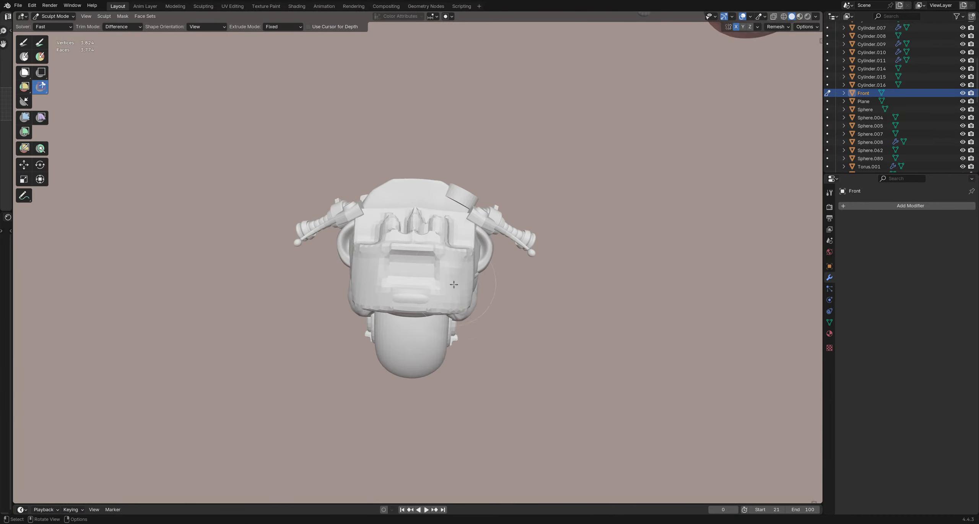
Step: Pull the cabinet's lower edge down on both sides of the centre with the Grab brush, reducing its radius to 89 px
key(g)
drag(448, 310, 451, 318)
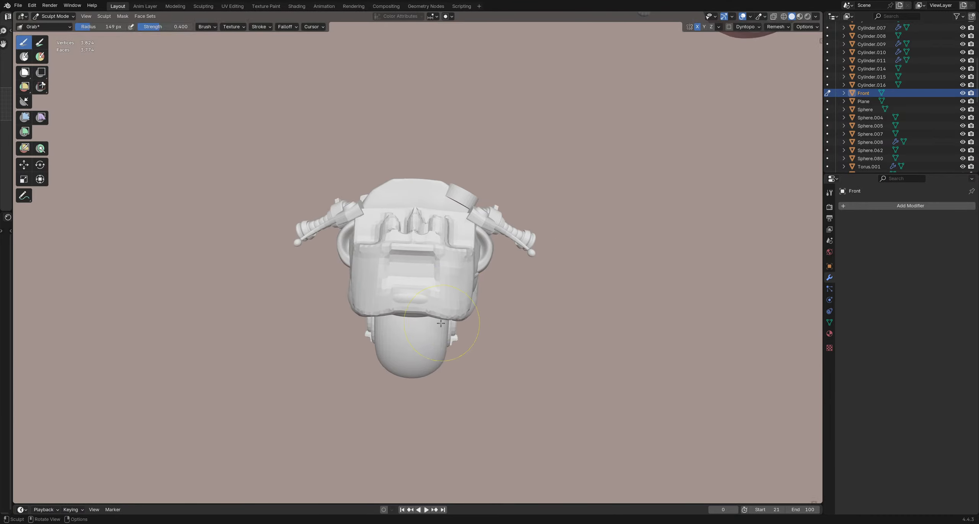
key(bracketleft)
key(bracketleft)
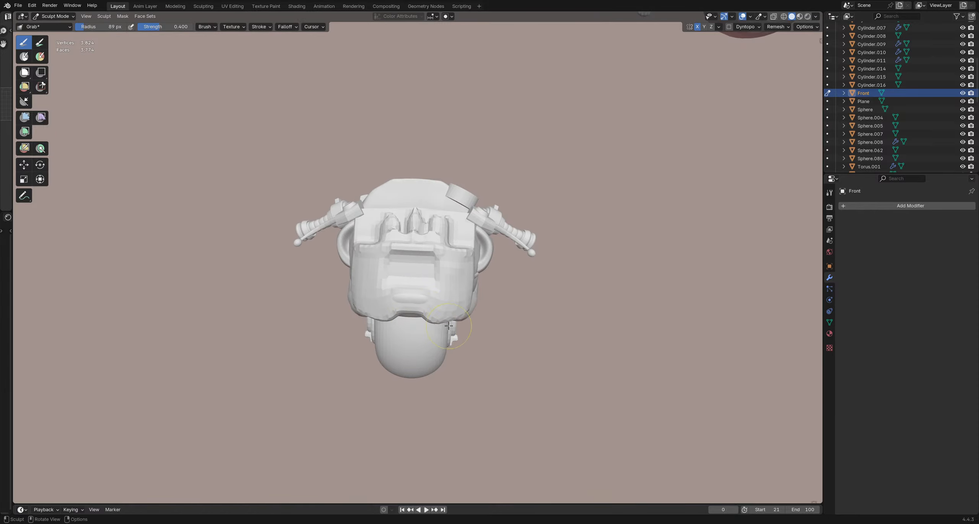
middle_drag(448, 325, 502, 312)
mouse_move(473, 296)
middle_down()
mouse_move(367, 279)
mouse_move(452, 314)
mouse_move(534, 308)
mouse_move(508, 271)
middle_up()
Step: Resize the Grab brush to about 198 px and reshape the cabinet's front profile from the side
key(f)
click(438, 272)
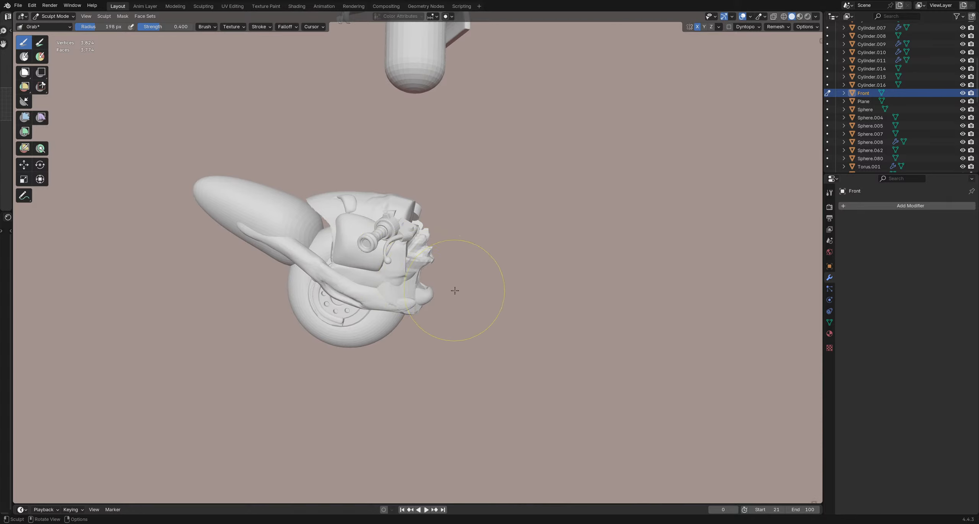
middle_drag(455, 291, 325, 284)
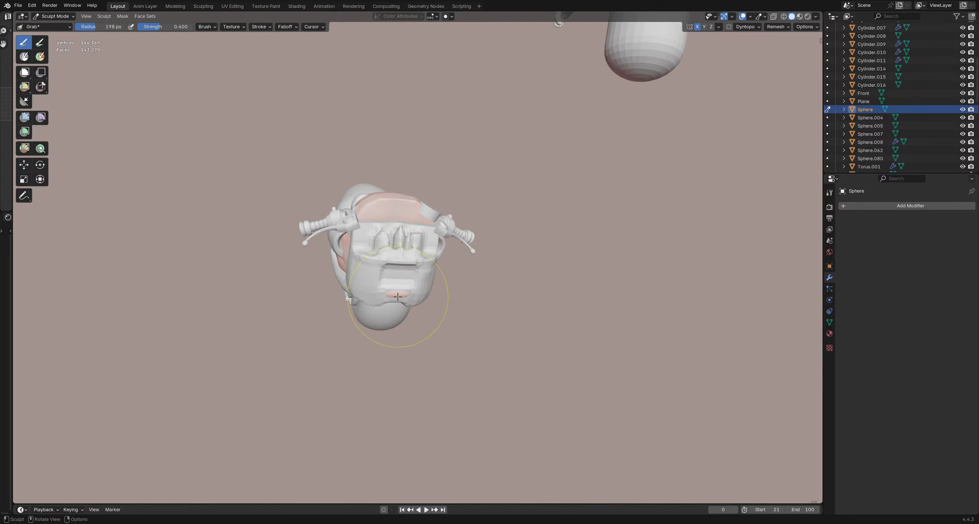
Step: Push the body sphere's protruding lower front back inside the cabinet using the Grab brush at about 195 px
mouse_move(398, 297)
middle_down()
mouse_move(448, 295)
mouse_move(361, 271)
middle_up()
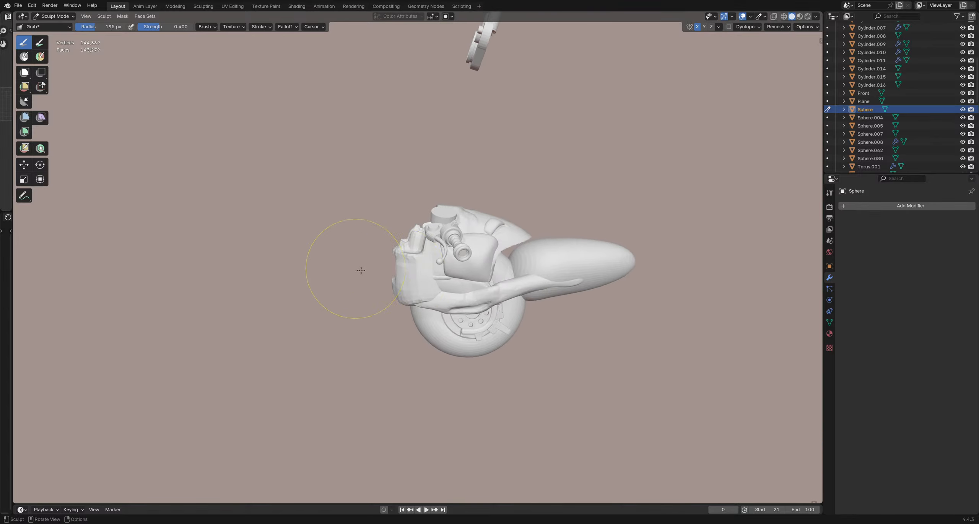
key(f)
click(386, 253)
mouse_move(404, 276)
middle_down()
mouse_move(395, 266)
mouse_move(472, 280)
mouse_move(440, 282)
mouse_move(455, 302)
mouse_move(465, 298)
middle_up()
Step: Resize the Grab brush for the Front cabinet and reshape its lower front edge from the side
key(f)
click(428, 288)
key(f)
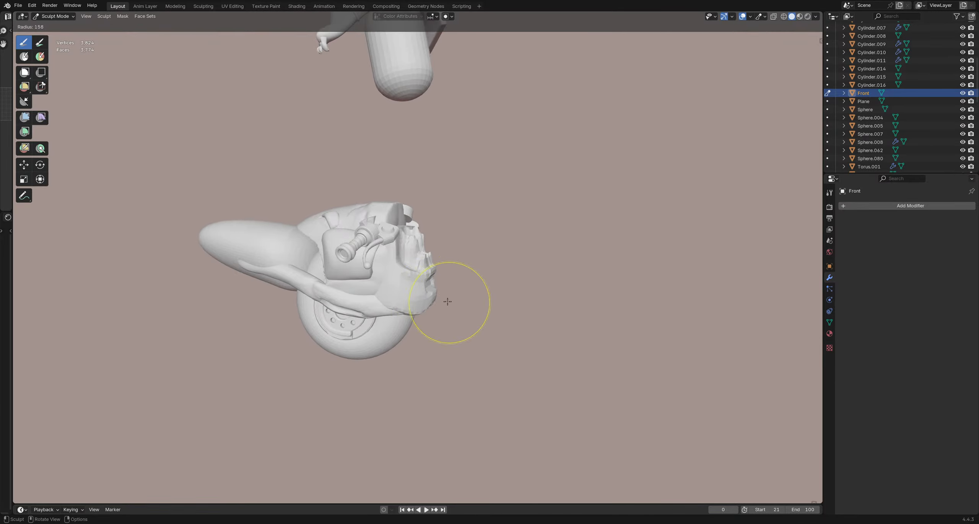
click(444, 302)
drag(444, 304, 445, 296)
Step: Shape the cabinet's sides and lower front into a narrower, jaw-like form with the Grab brush at about 104 px
middle_drag(439, 317, 516, 288)
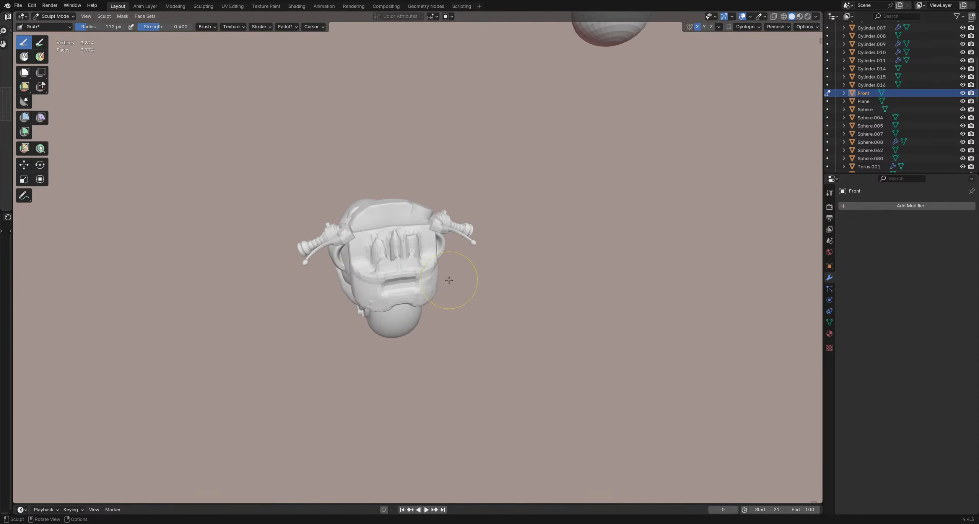
middle_drag(442, 279, 497, 264)
mouse_move(446, 291)
middle_down()
mouse_move(444, 279)
mouse_move(341, 223)
mouse_move(408, 264)
mouse_move(525, 278)
mouse_move(475, 267)
mouse_move(419, 278)
middle_up()
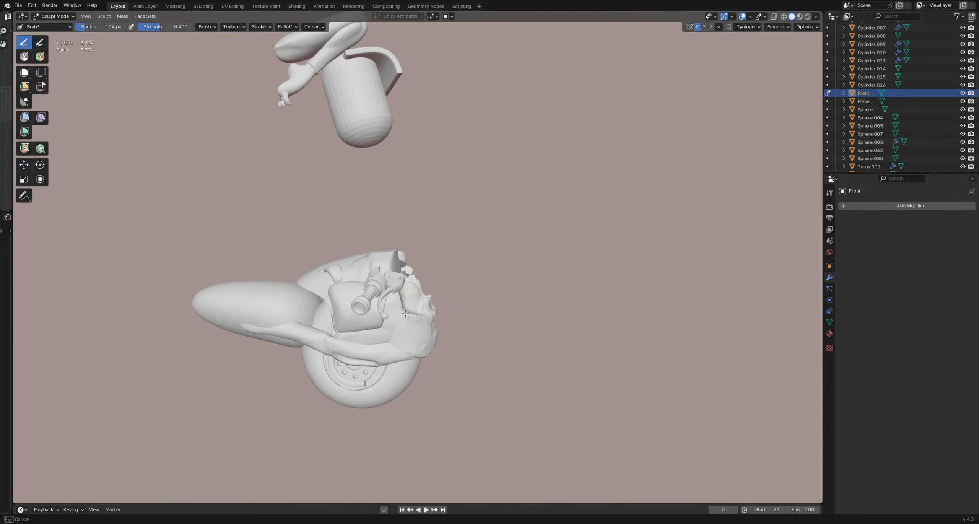
mouse_move(427, 299)
middle_down()
mouse_move(287, 272)
mouse_move(424, 276)
mouse_move(498, 262)
mouse_move(512, 308)
mouse_move(430, 345)
mouse_move(315, 292)
middle_up()
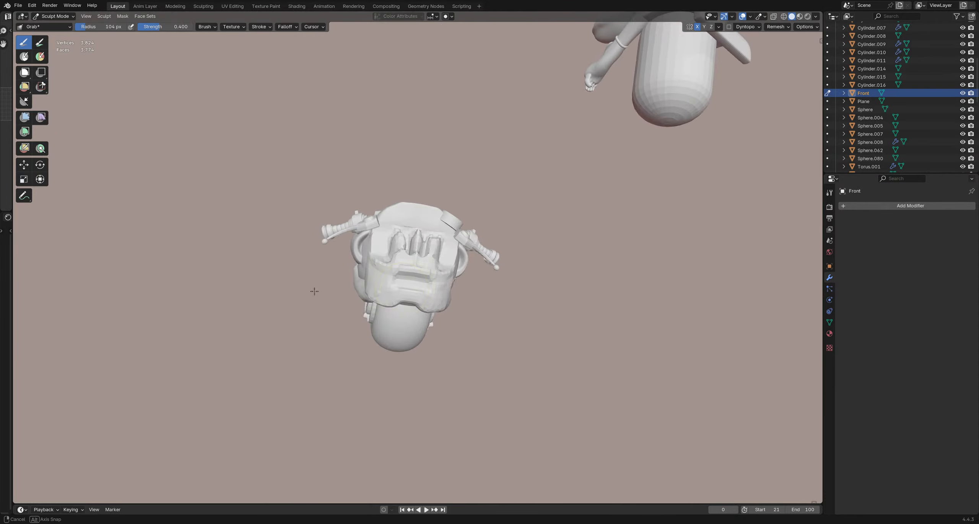
mouse_move(453, 294)
middle_down()
mouse_move(417, 309)
mouse_move(436, 298)
middle_up()
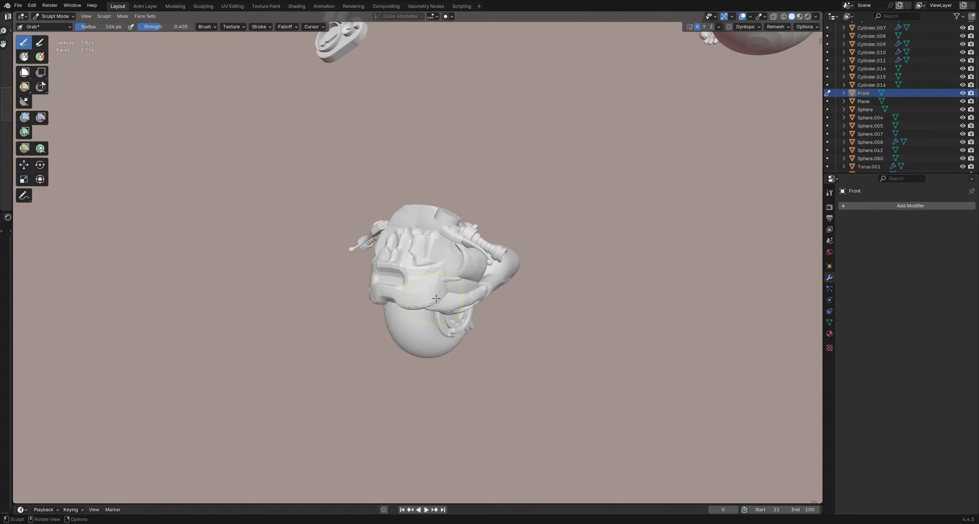
Step: Return to Object Mode, add a cube, scale it down, and move it to the cabinet's lower front
key(ctrl+Tab)
key(shift+a)
mouse_move(429, 307)
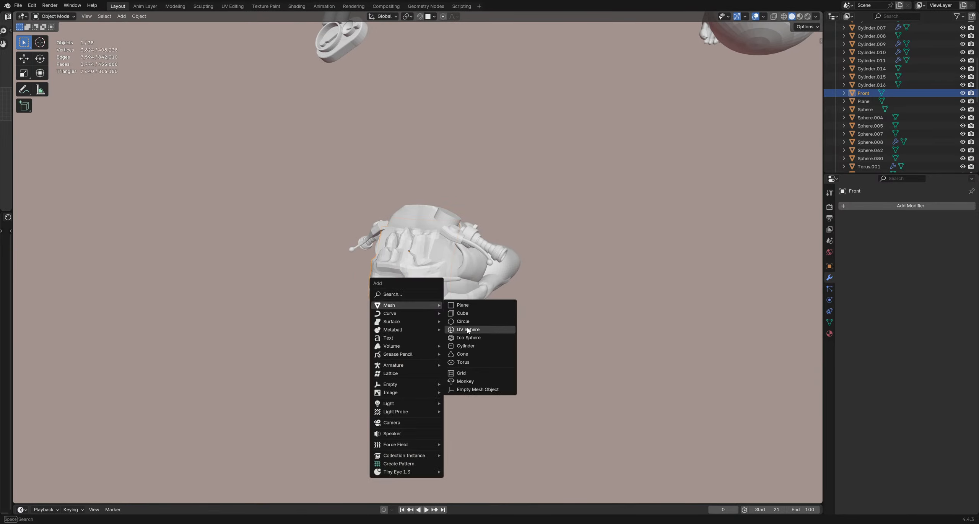
click(467, 313)
key(s)
middle_drag(468, 313, 391, 293)
click(440, 277)
key(g)
click(457, 317)
Step: Rotate the cube to follow the cabinet's lower edge, reposition it, and rotate it about -27.6° from the side
key(r)
click(369, 300)
key(g)
click(363, 310)
scroll(450, 305, up, 2)
key(r)
click(460, 297)
scroll(461, 297, up, 2)
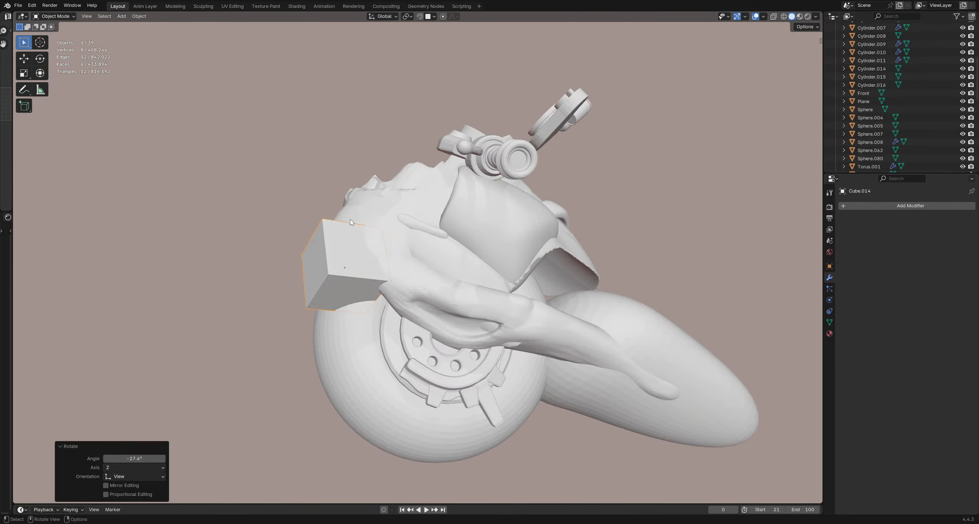
Step: Adjust the cube's tilt again and move it up against the cabinet's lower front corner
key(r)
click(411, 257)
key(g)
click(413, 238)
mouse_move(413, 237)
middle_down()
mouse_move(468, 253)
mouse_move(434, 221)
mouse_move(432, 248)
mouse_move(398, 141)
mouse_move(459, 279)
mouse_move(415, 310)
mouse_move(427, 274)
mouse_move(380, 261)
mouse_move(439, 291)
middle_up()
Step: Align the cube with the cabinet's lower front surface through three more rotations and scale it down
key(r)
click(428, 188)
key(r)
click(407, 236)
key(r)
click(384, 135)
key(s)
click(424, 267)
Step: Enter Edit Mode, bevel all edges of the small block on the cabinet's lower front edge, and return to Object Mode
key(ctrl+Tab)
click(397, 274)
key(Tab)
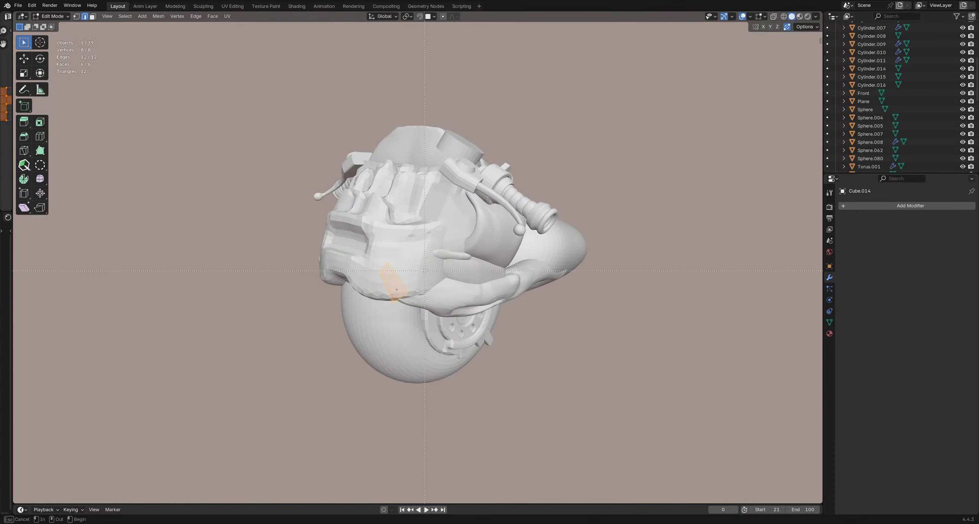
key(ctrl+b)
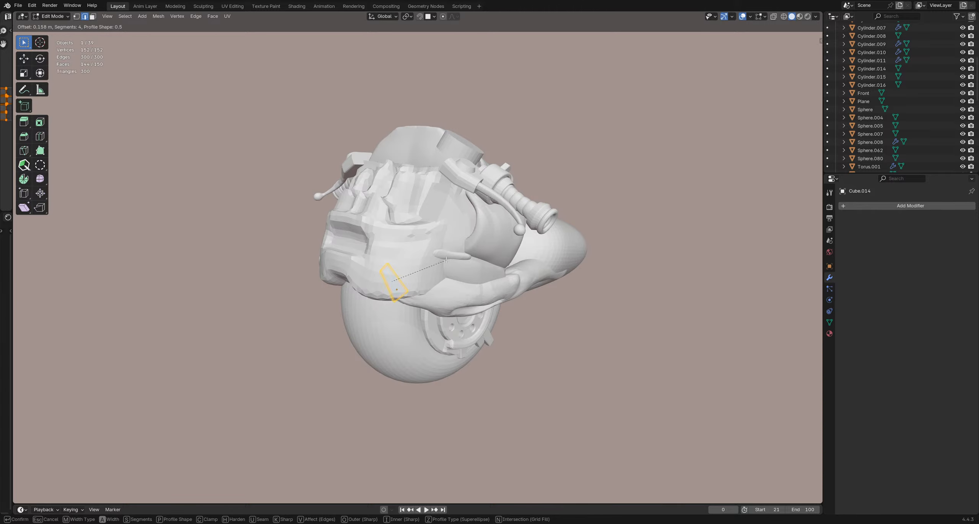
click(448, 260)
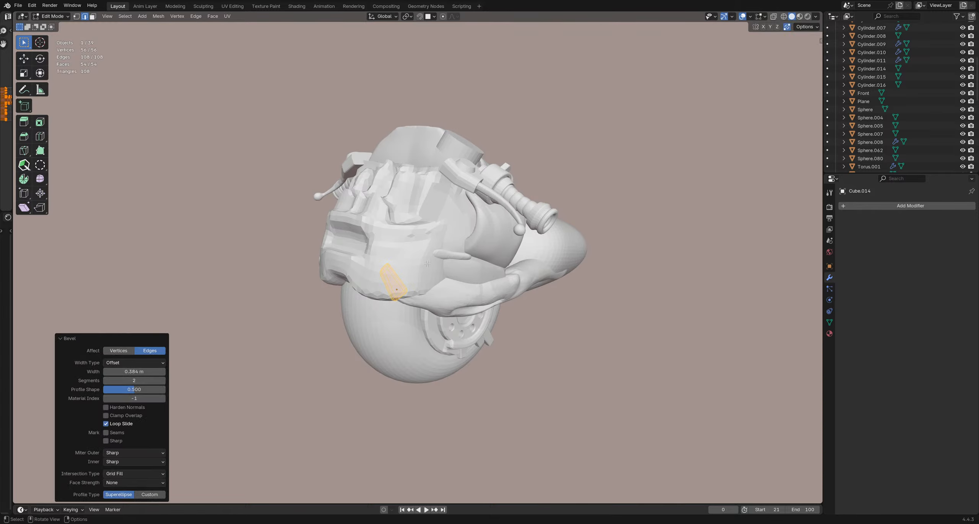
key(Tab)
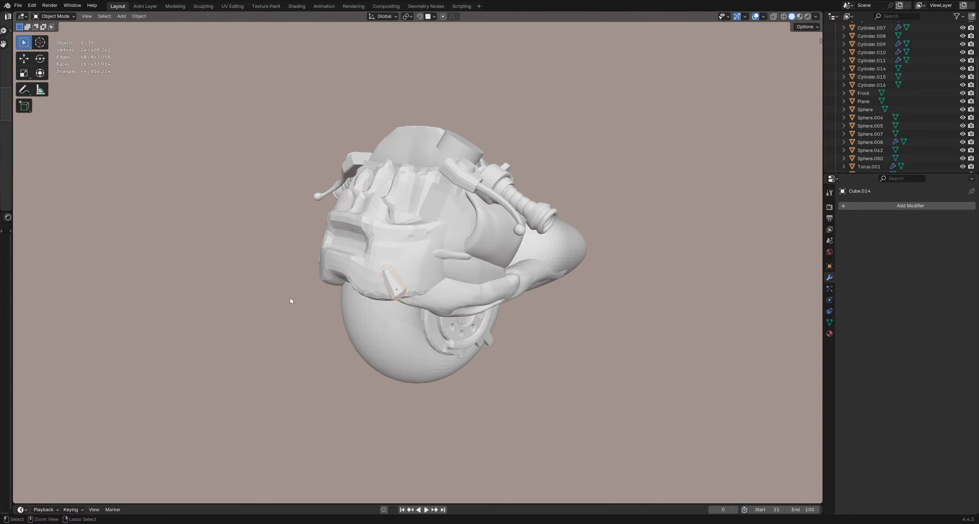
click(251, 301)
middle_drag(251, 301, 295, 283)
middle_drag(459, 349, 371, 281)
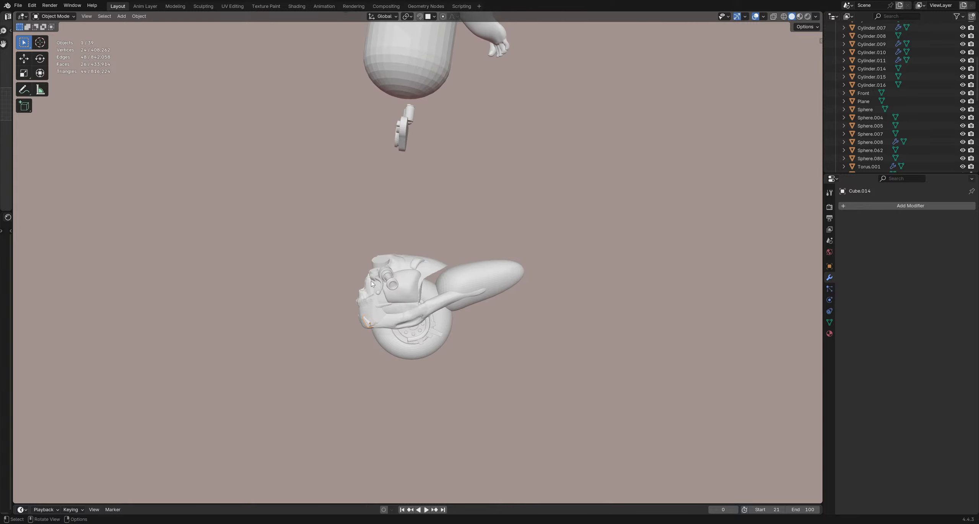
Step: Rotate the short cylinder beside the handlebar mount and move it about -0.24 m along Y onto the cabinet's upper corner
click(417, 324)
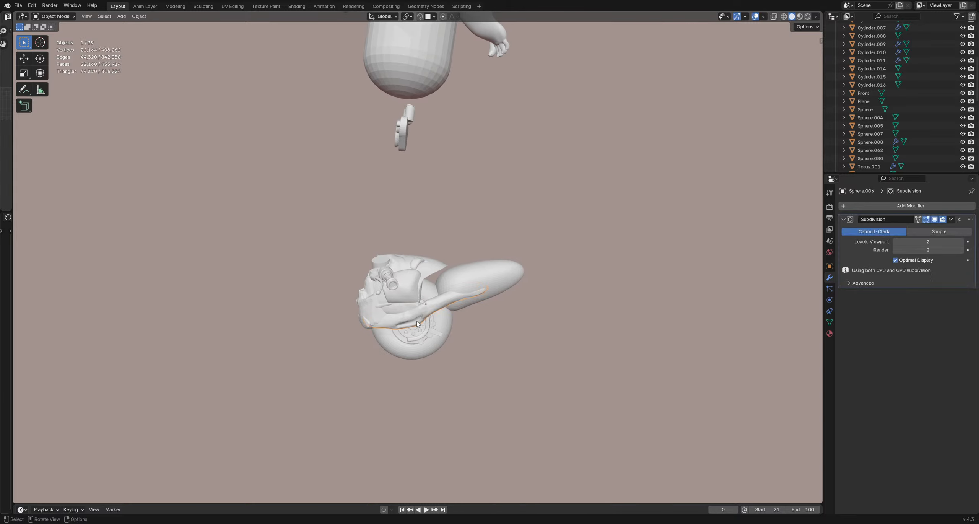
middle_drag(390, 305, 393, 335)
scroll(394, 335, up, 1)
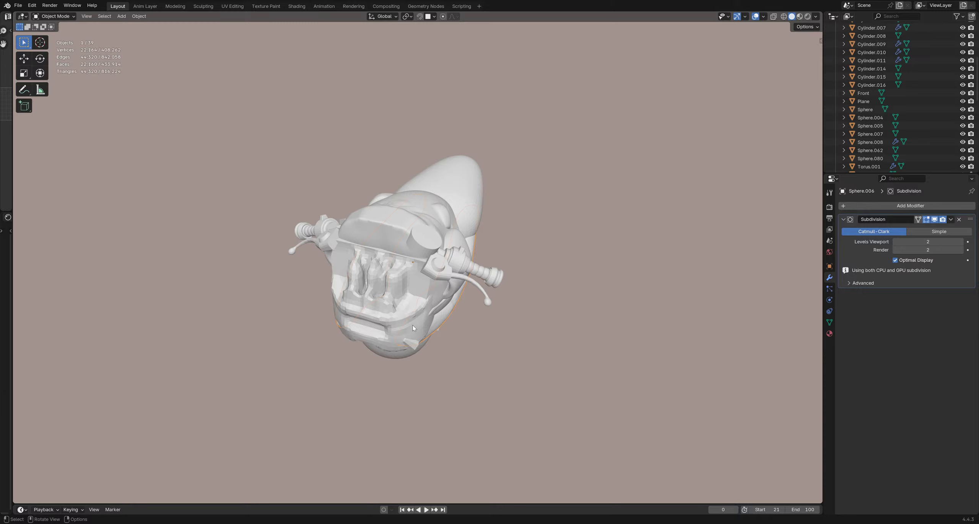
click(430, 235)
middle_drag(429, 235, 399, 213)
key(r)
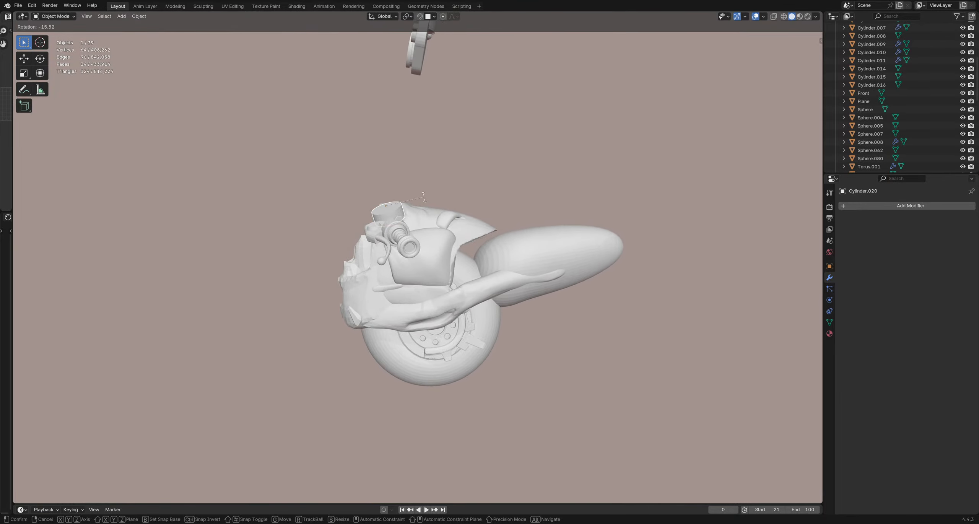
click(425, 201)
key(g)
click(407, 205)
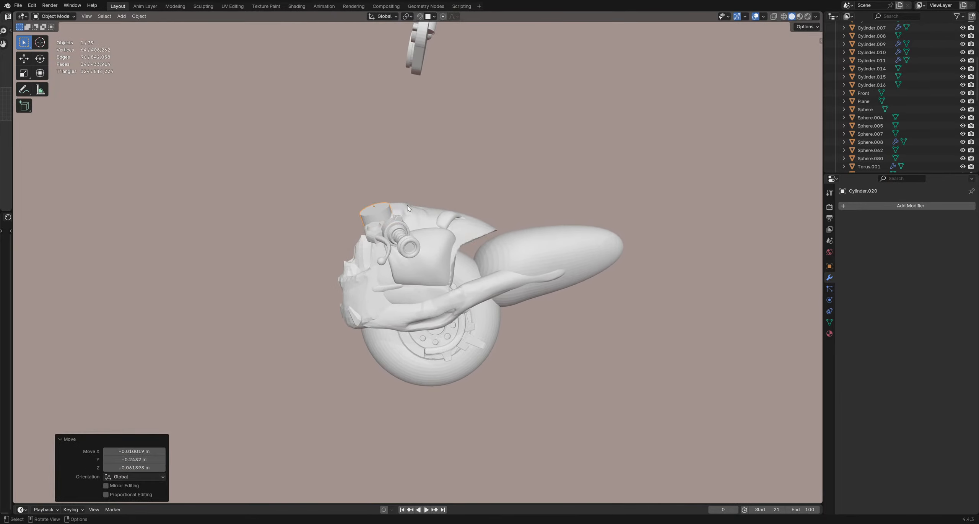
middle_drag(407, 205, 418, 277)
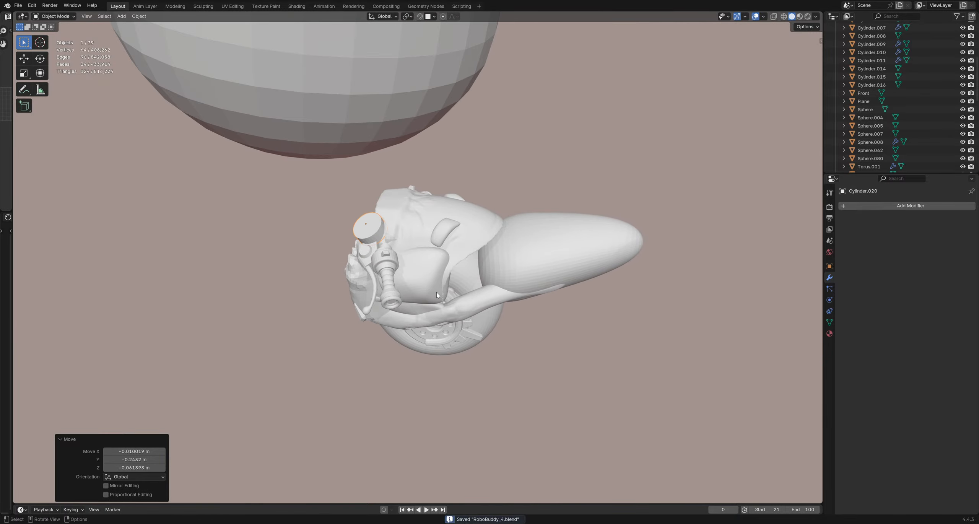
click(452, 269)
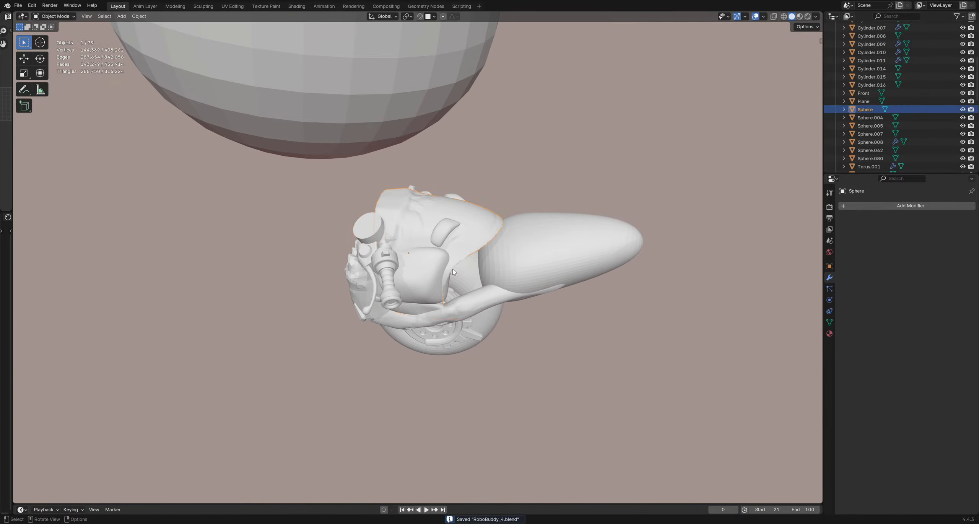
middle_drag(453, 270, 450, 242)
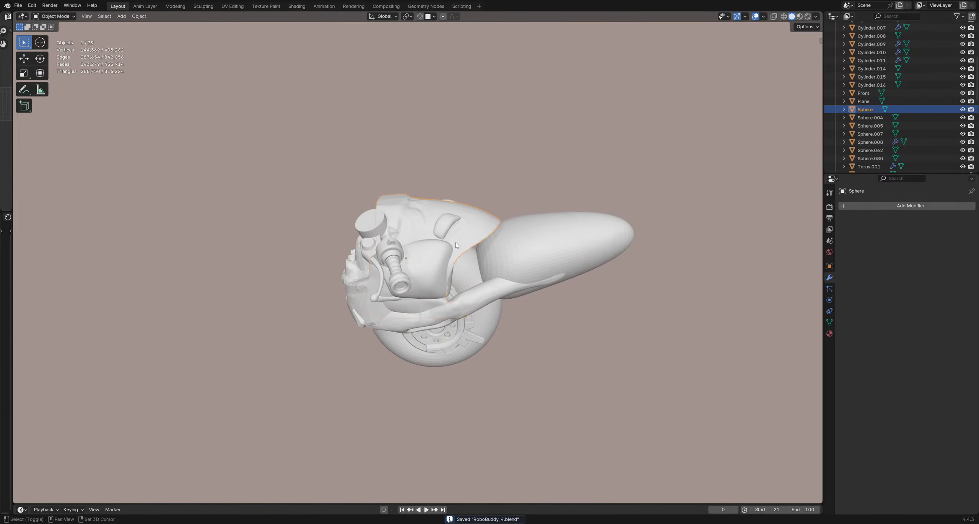
key(shift+a)
mouse_move(450, 241)
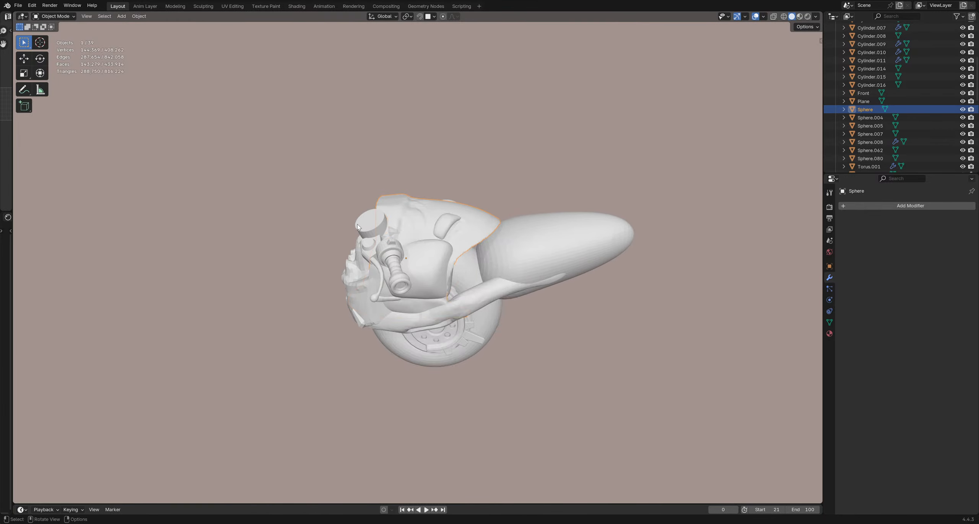
Step: In Edit Mode, scale the short cylinder's outer cap face to 0.565 and slide it inward by a factor of -0.332
click(364, 223)
scroll(366, 222, up, 3)
middle_drag(366, 222, 571, 238)
key(Tab)
key(3)
scroll(578, 238, up, 4)
key(s)
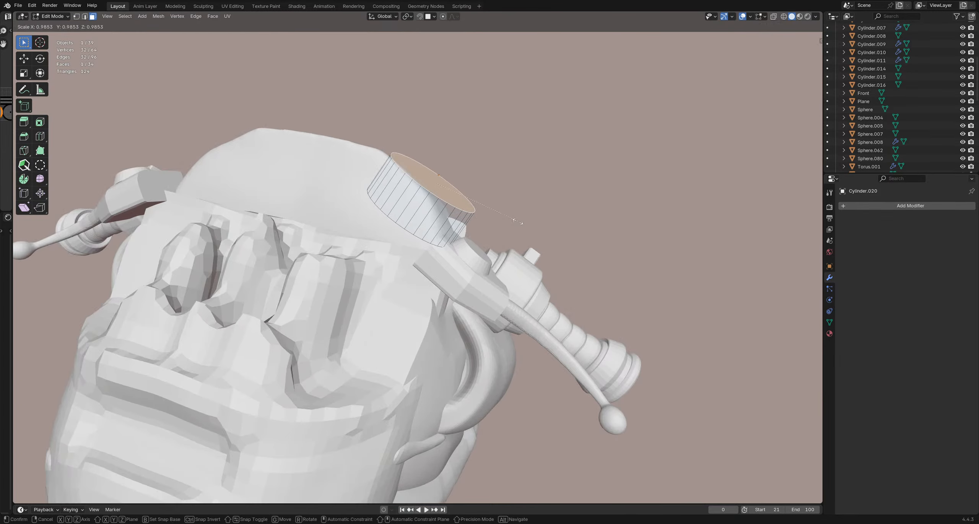
click(478, 211)
key(g)
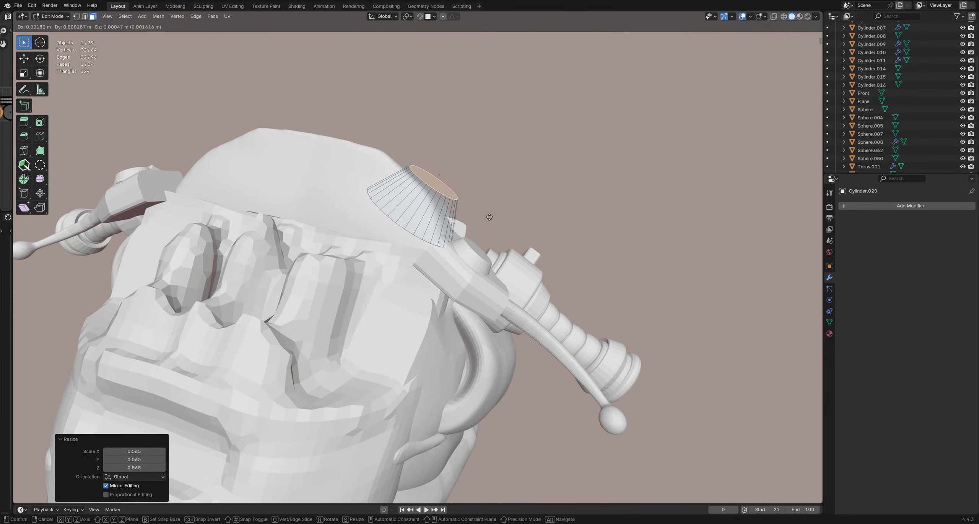
click(471, 243)
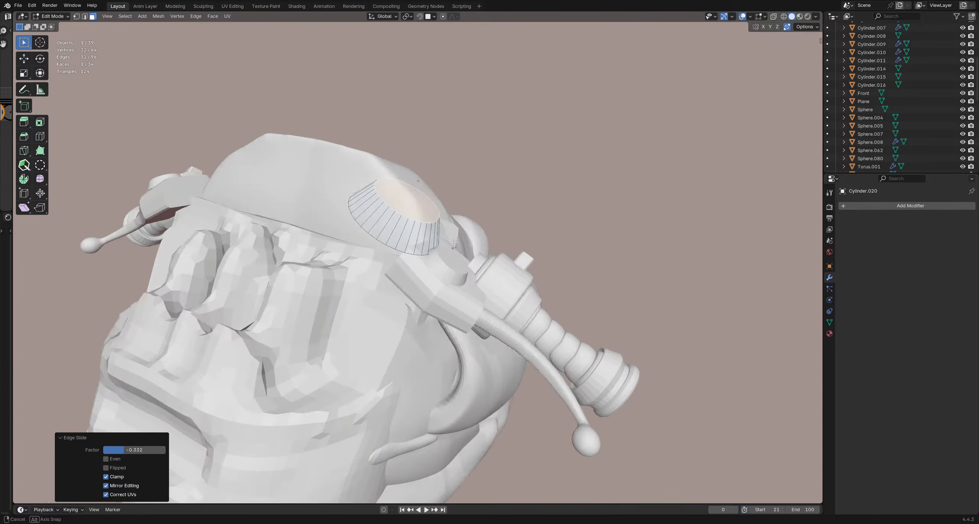
middle_drag(471, 243, 507, 243)
Step: Back in Object Mode, rotate the tapered cylinder and move it flush against the cabinet's upper corner
key(Tab)
key(r)
click(397, 170)
key(g)
click(393, 191)
Step: Bevel the rim of the tapered cylinder's outer cap in Edit Mode and return to Object Mode
key(Tab)
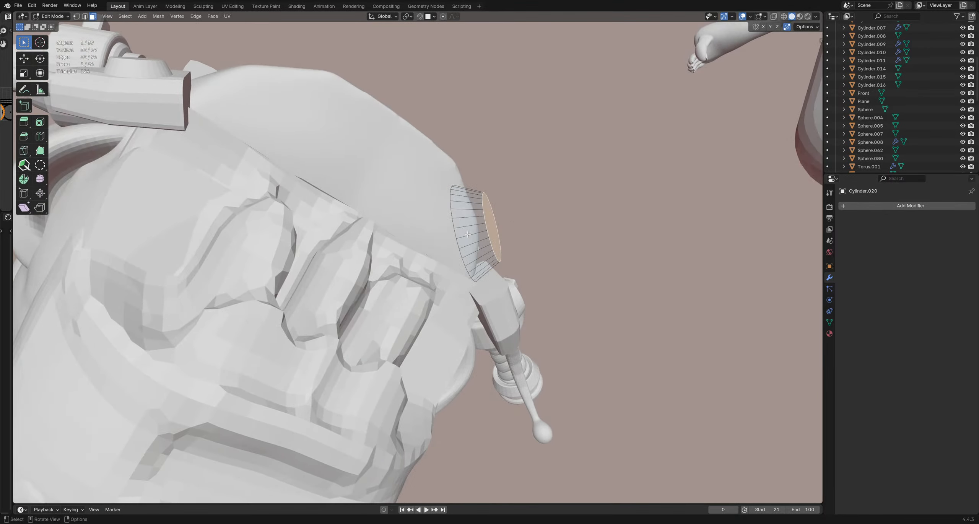
middle_drag(453, 225, 473, 229)
key(ctrl+b)
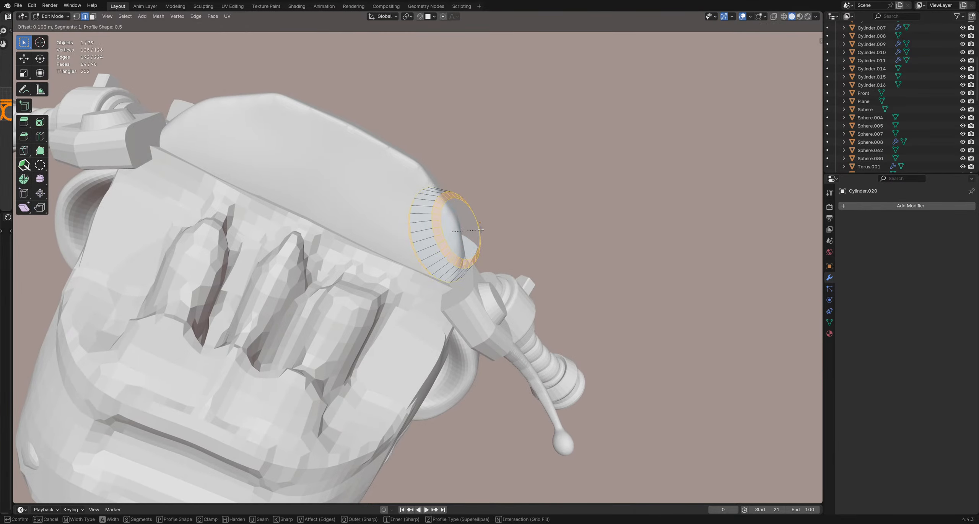
click(480, 230)
key(Tab)
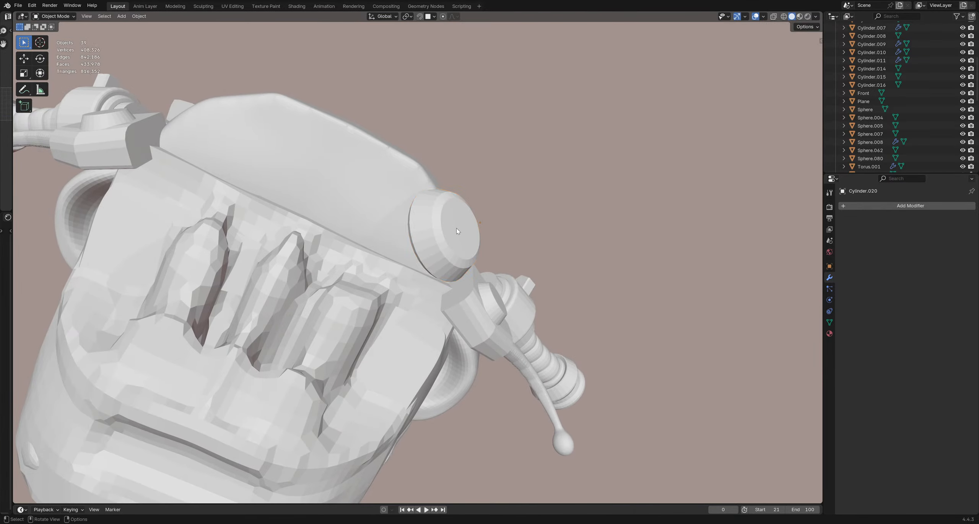
Step: Add a cube, move it over the tapered cylinder, and scale it down to about 0.37
middle_drag(457, 231, 457, 259)
key(shift+a)
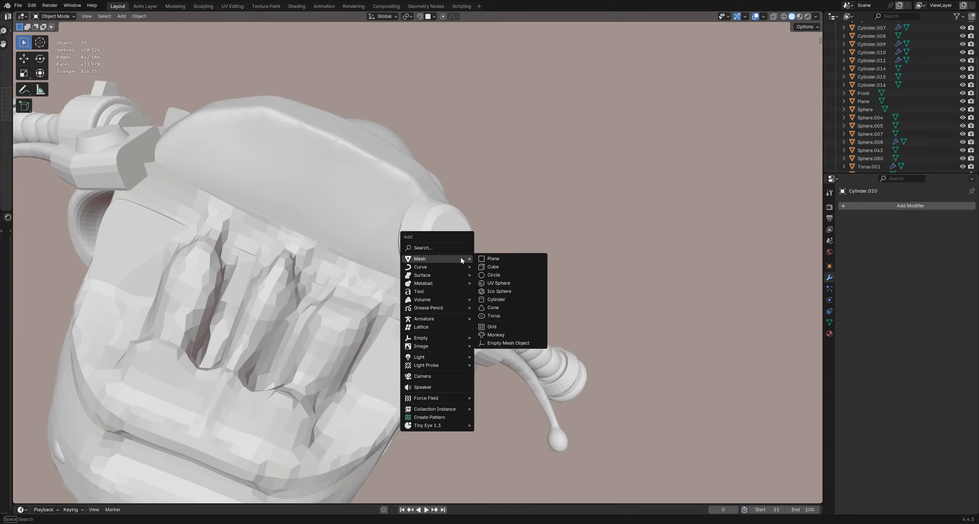
click(484, 267)
scroll(480, 268, down, 4)
key(g)
click(542, 240)
key(s)
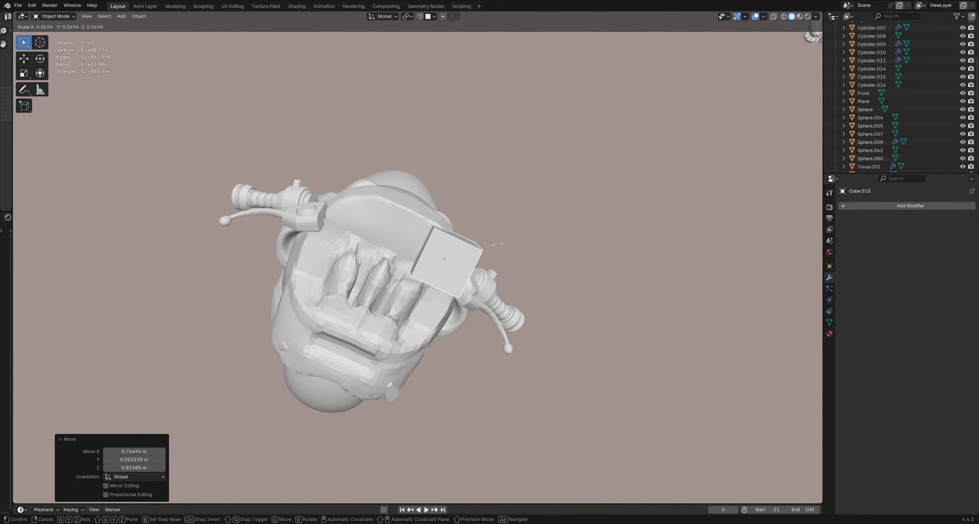
click(501, 246)
Step: Rotate the new cube to follow the cylinder's tilt and scale it down further
middle_drag(502, 246, 537, 220)
key(r)
click(509, 302)
middle_drag(509, 302, 313, 278)
key(s)
click(450, 296)
middle_drag(449, 297, 394, 115)
Step: Move the cube onto the cylinder's cap, fine-tune its position, and rotate it slightly from the side
key(g)
click(333, 238)
scroll(394, 262, up, 5)
key(g)
click(394, 274)
key(g)
click(394, 274)
key(r)
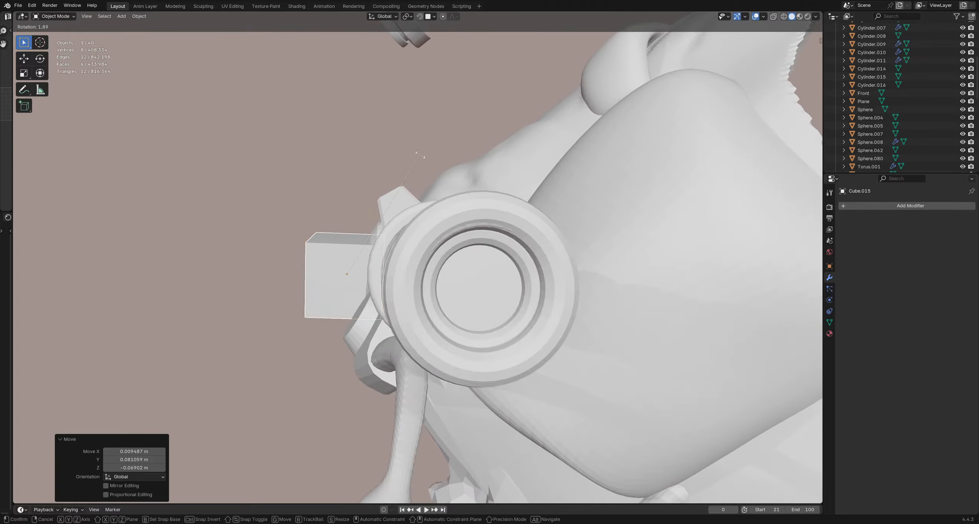
click(410, 157)
middle_drag(409, 157, 494, 264)
Step: In Edit Mode with X-ray display, move the cube's geometry to form a narrow block across the cylinder's cap
key(Tab)
middle_drag(409, 229, 398, 214)
key(g)
click(396, 285)
scroll(397, 290, up, 3)
key(alt+a)
key(g)
click(432, 208)
Step: Select the block's end face at the cap's front rim and reposition it so the block spans the cap
click(370, 264)
key(g)
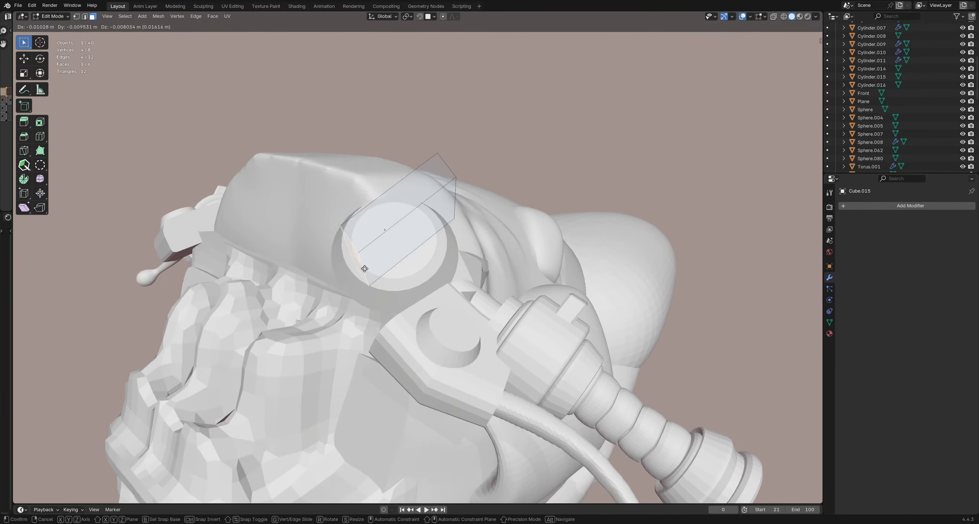
click(365, 268)
middle_drag(364, 268, 460, 239)
key(g)
click(454, 210)
scroll(476, 208, up, 2)
Step: Move individual edges at the block's underside to fit it into the cap, and return to Object Mode
key(2)
click(394, 255)
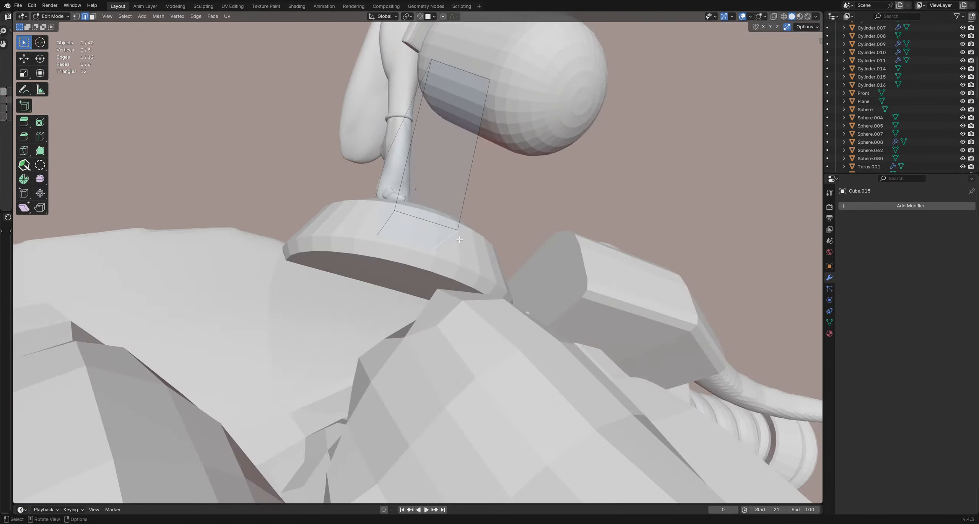
key(g)
click(452, 238)
click(387, 225)
key(g)
click(400, 223)
middle_drag(400, 223, 380, 301)
key(g)
click(472, 264)
key(Tab)
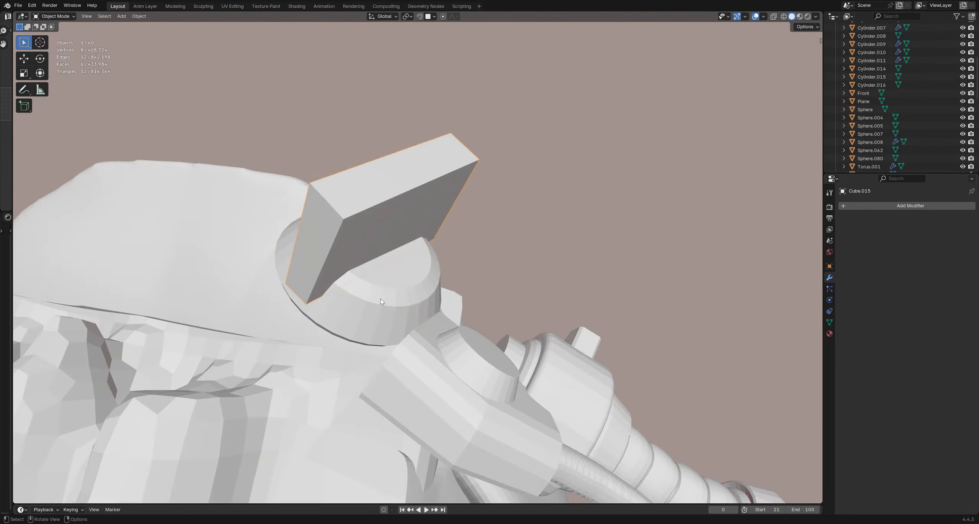
click(884, 207)
mouse_move(879, 205)
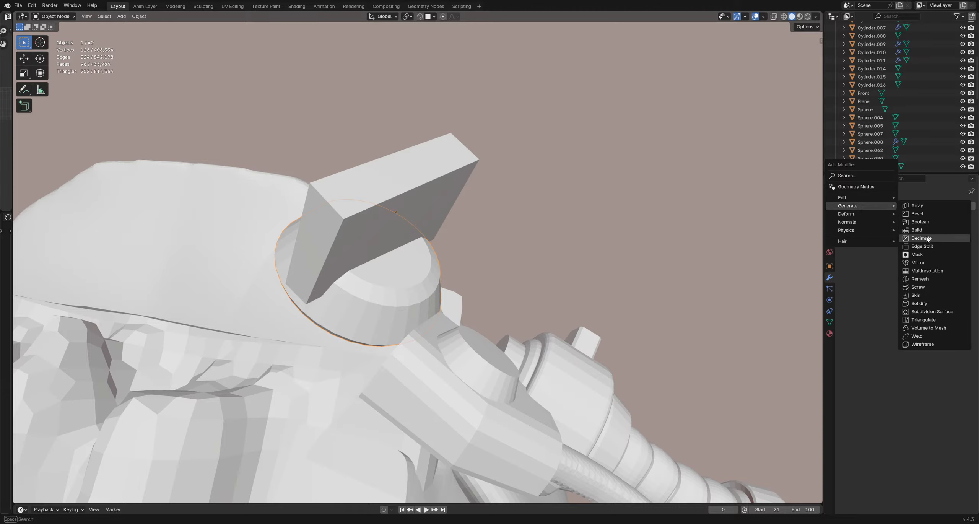
click(921, 280)
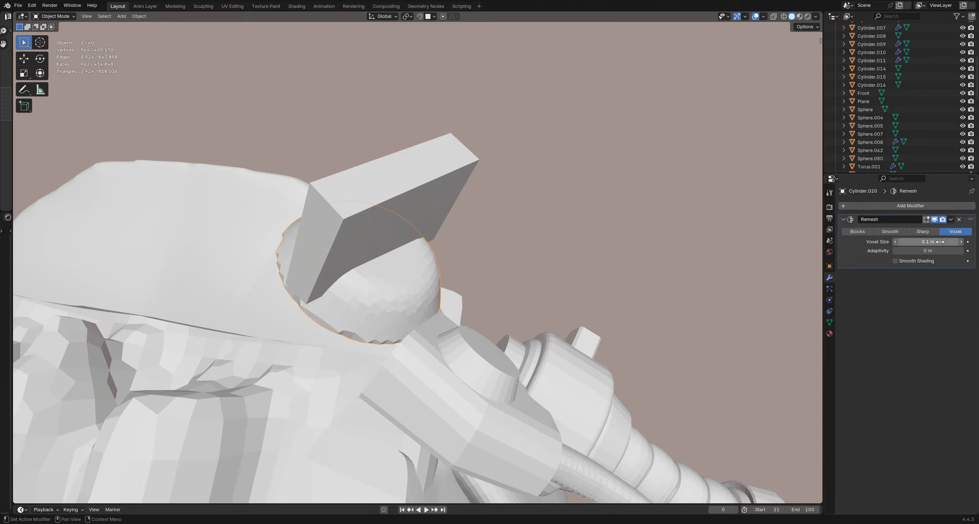
mouse_move(596, 246)
middle_down()
mouse_move(564, 258)
mouse_move(456, 251)
mouse_move(582, 237)
middle_up()
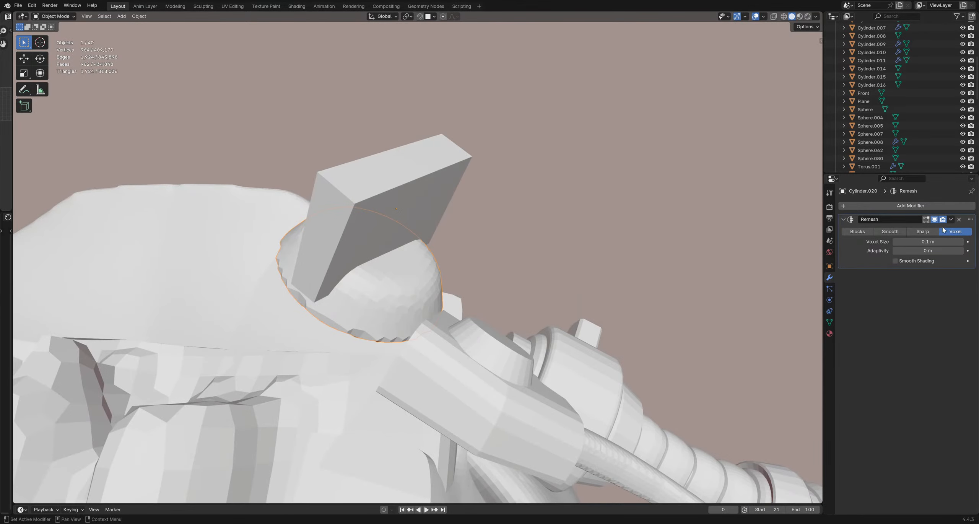
key(ctrl+x)
Step: Cut a slot into the cylinder with an applied Boolean Difference modifier using the block, and delete the block
click(931, 207)
mouse_move(931, 208)
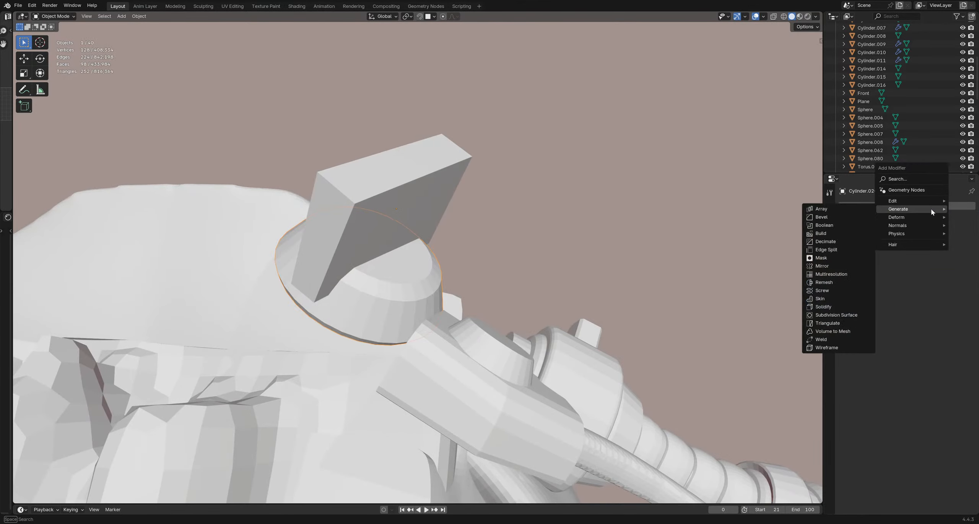
click(826, 226)
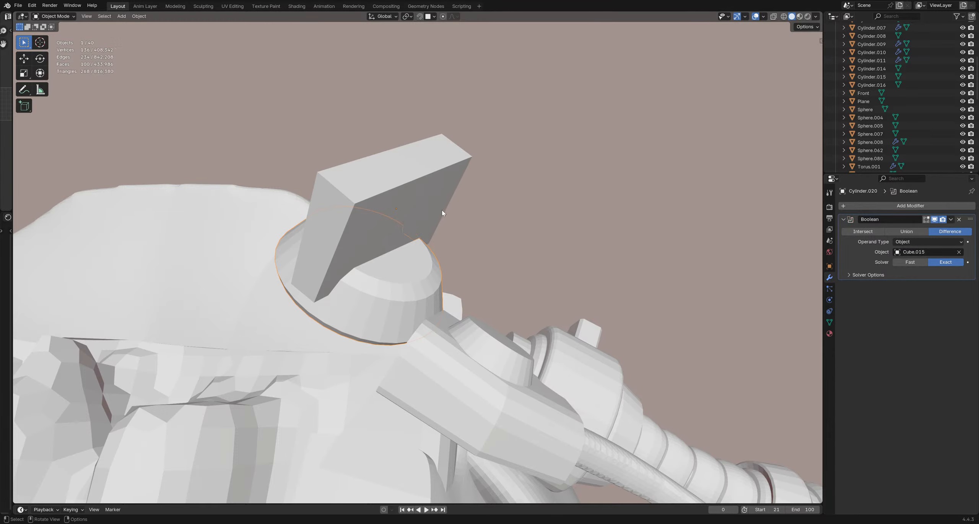
key(ctrl+x)
key(Delete)
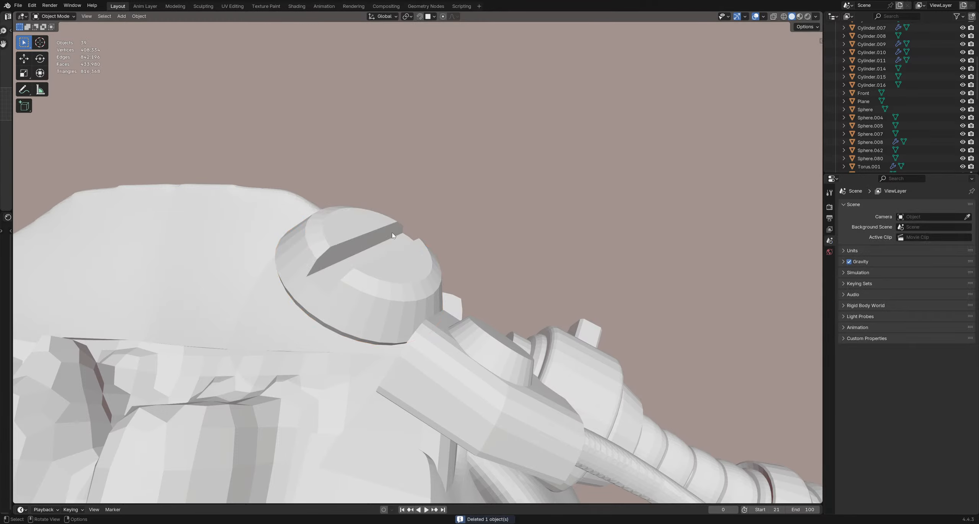
middle_drag(398, 268, 394, 356)
scroll(394, 356, up, 3)
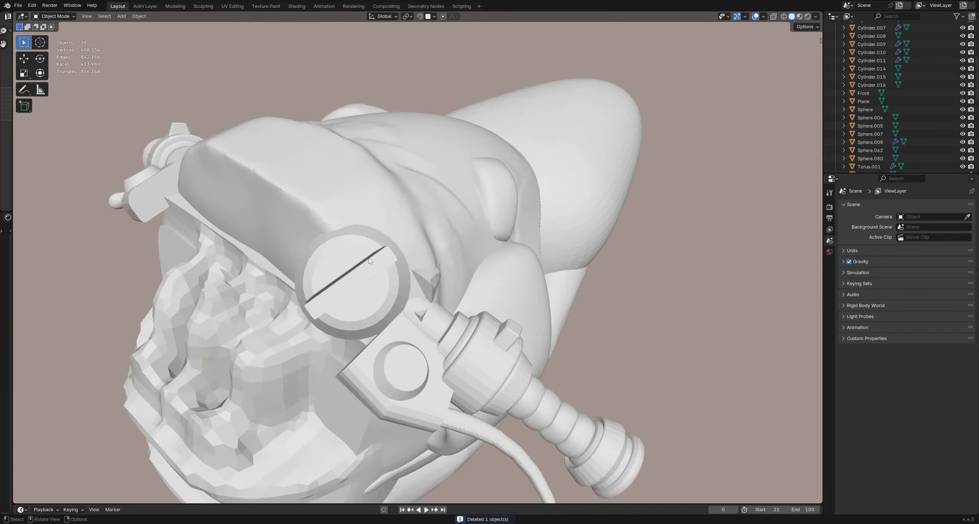
Step: Select the faces of the slot in the cylinder's cap in Edit Mode, bevel them, and return to Object Mode
middle_drag(402, 298, 736, 259)
click(433, 307)
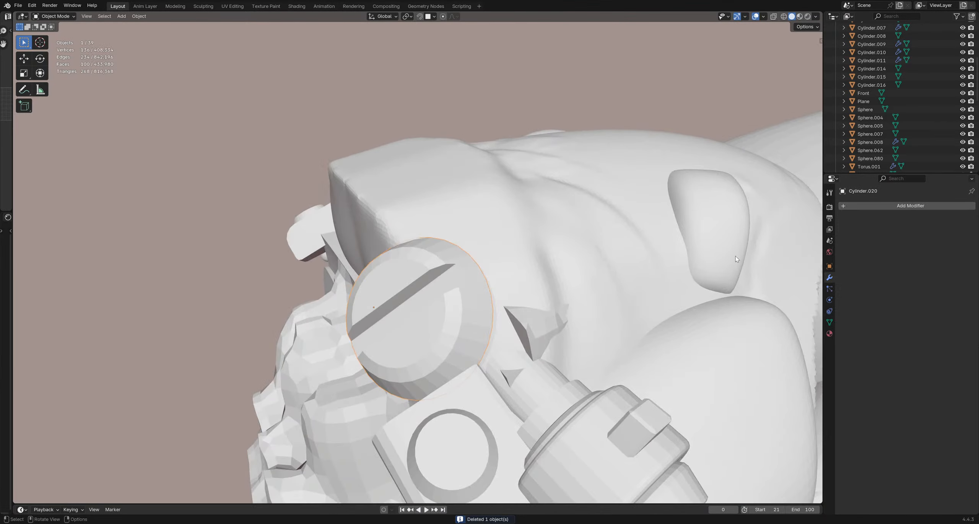
click(886, 208)
middle_drag(341, 273, 488, 292)
key(Tab)
click(404, 302)
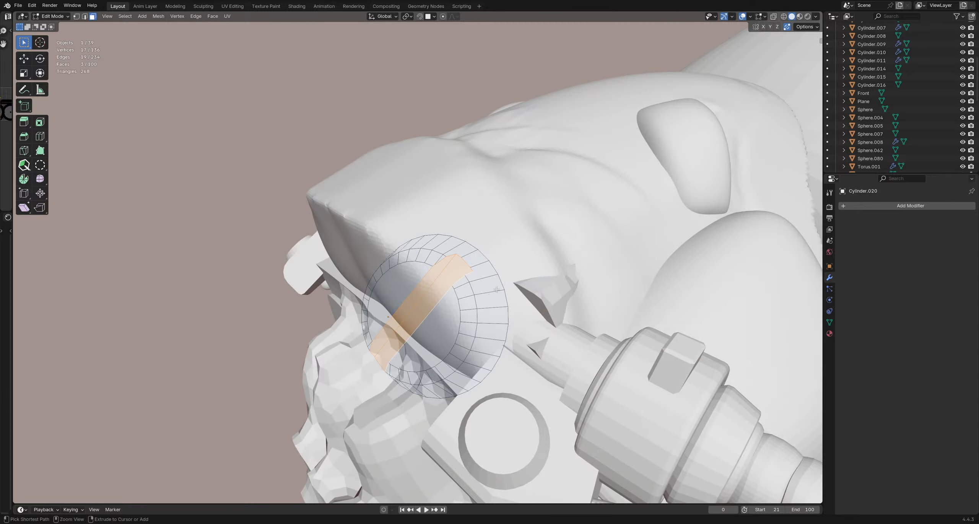
key(ctrl+b)
click(461, 288)
key(Tab)
Step: Clean up the mesh around the screw head's slot in Sculpt Mode with the Grab and Relax Slide brushes, and return to Object Mode
click(397, 286)
middle_drag(401, 285, 349, 288)
scroll(415, 283, down, 2)
scroll(420, 290, up, 3)
click(352, 344)
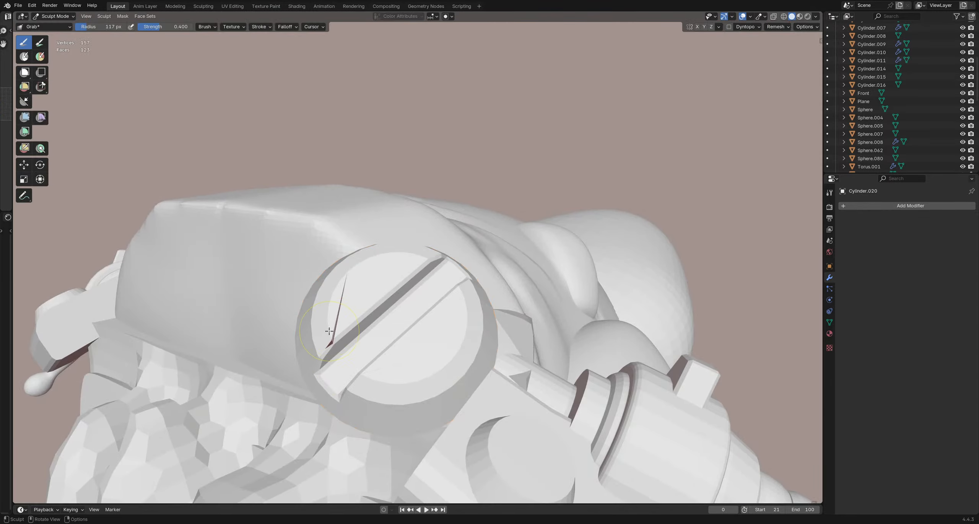
middle_drag(331, 339, 368, 320)
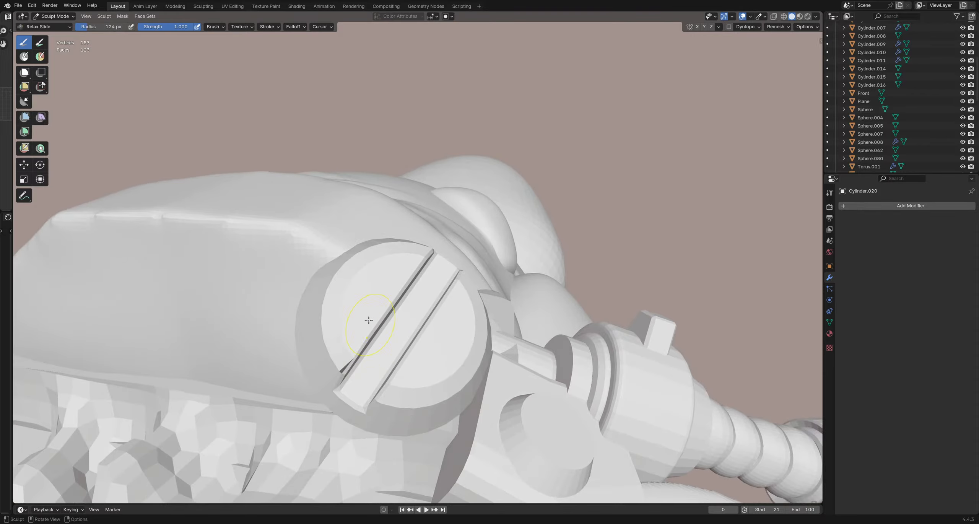
key(shift+alt+z)
middle_drag(371, 262, 378, 295)
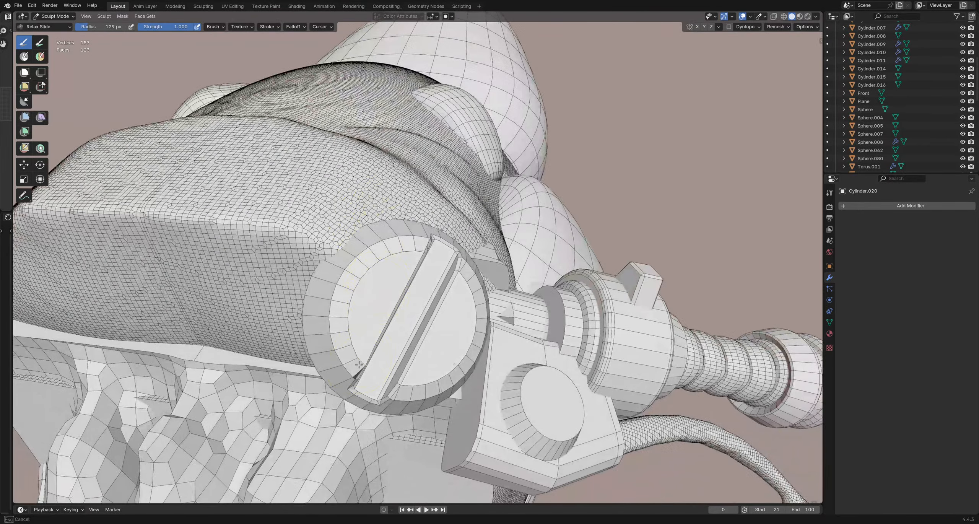
middle_drag(461, 276, 383, 194)
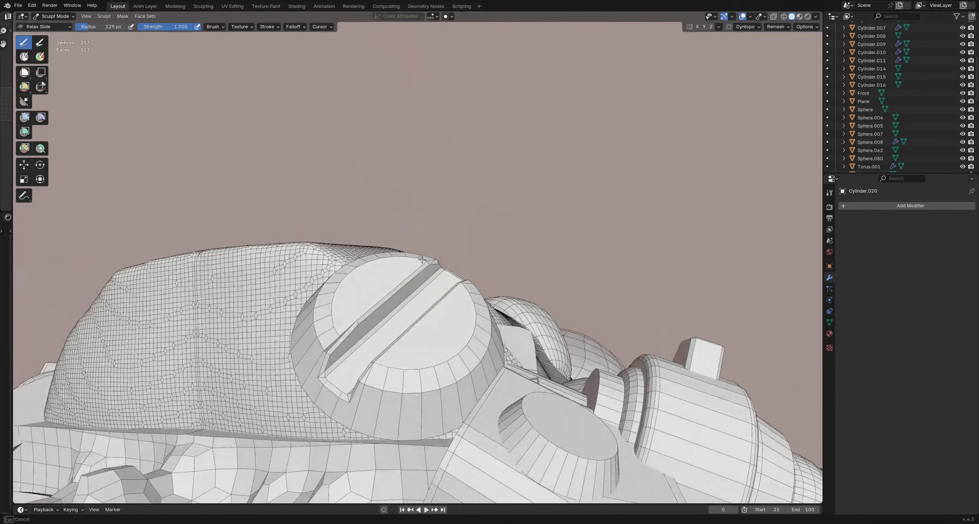
mouse_move(422, 259)
middle_down()
mouse_move(444, 271)
mouse_move(433, 290)
mouse_move(385, 298)
mouse_move(269, 256)
middle_up()
key(alt+w)
key(ctrl+Tab)
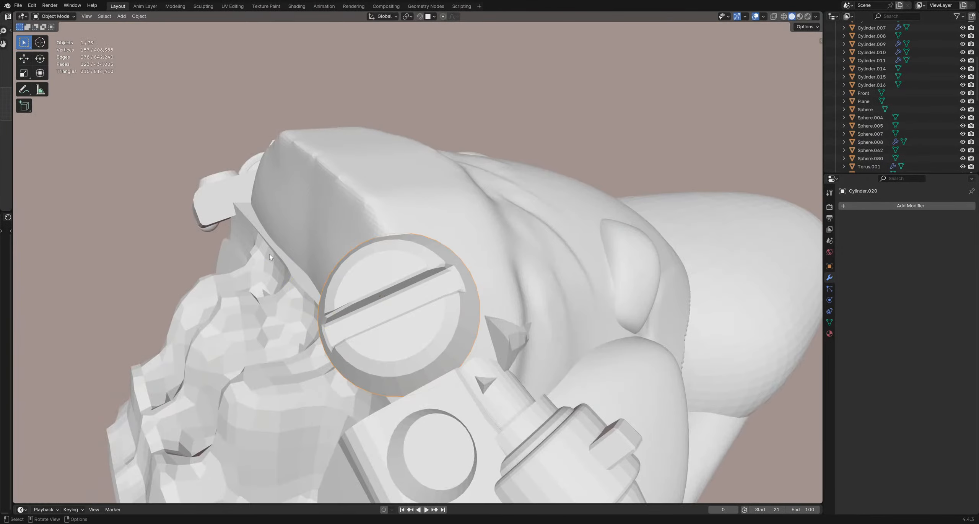
Step: Mirror the slotted screw head to the opposite side on X with a Mirror modifier using Sphere as mirror object, and apply it
scroll(469, 293, down, 5)
mouse_move(336, 302)
middle_down()
mouse_move(363, 323)
mouse_move(475, 319)
mouse_move(327, 297)
middle_up()
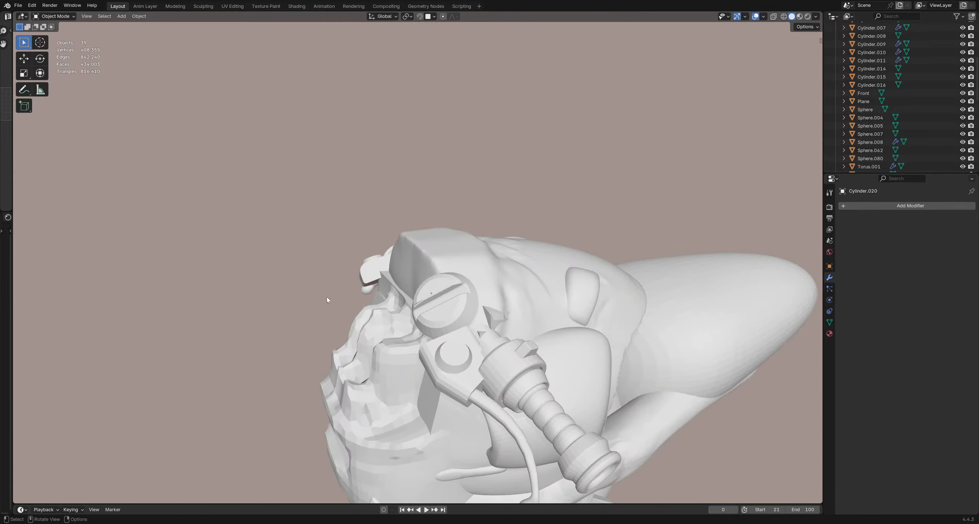
scroll(418, 308, up, 3)
middle_drag(419, 308, 462, 258)
scroll(464, 311, down, 3)
click(464, 310)
scroll(464, 310, up, 2)
scroll(421, 308, down, 4)
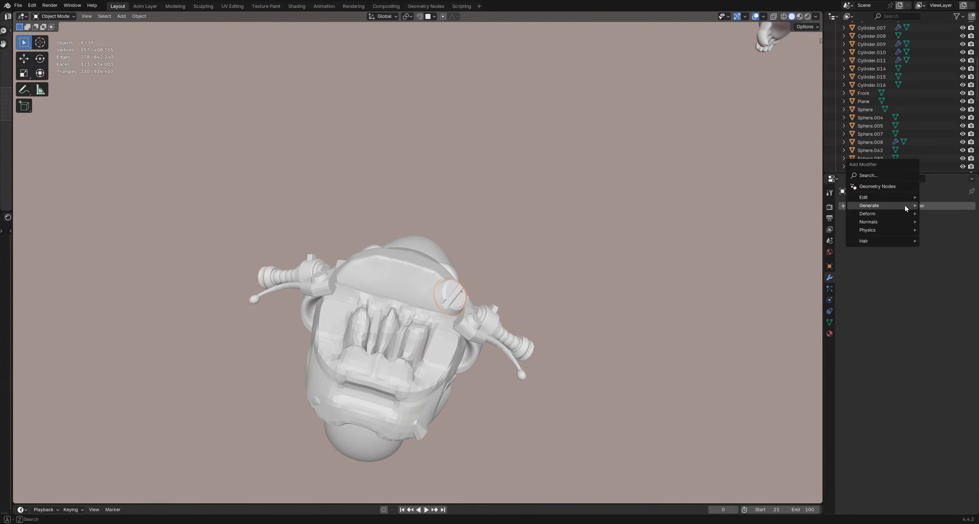
mouse_move(890, 205)
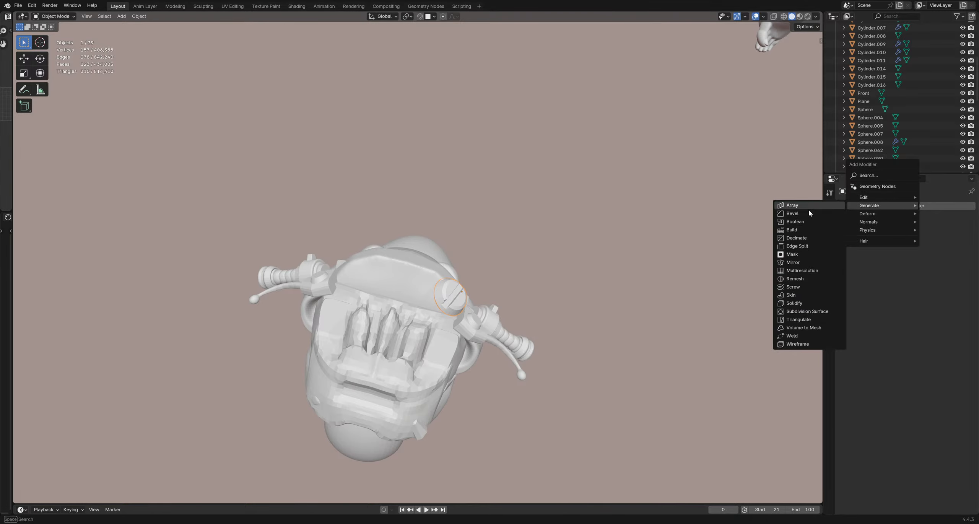
click(792, 263)
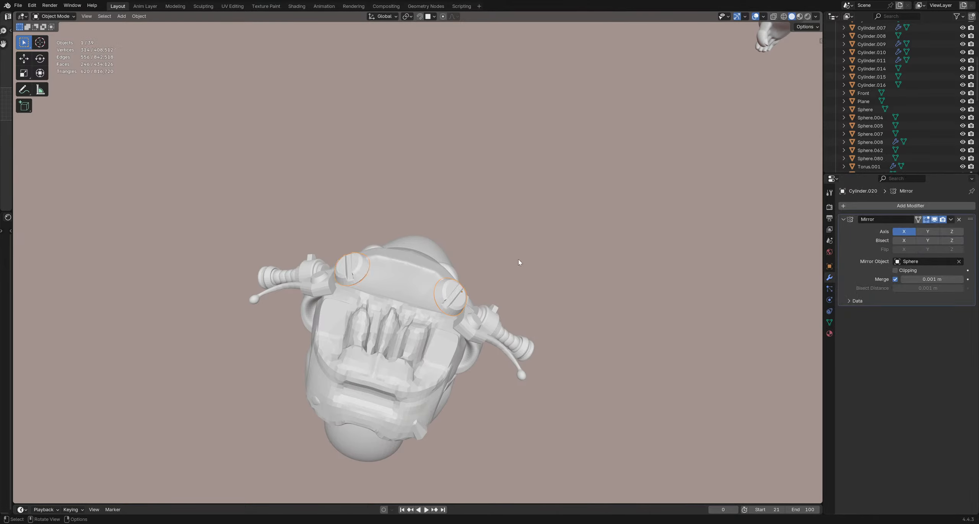
middle_drag(519, 262, 437, 276)
middle_drag(605, 250, 616, 296)
key(ctrl+a)
scroll(617, 297, up, 2)
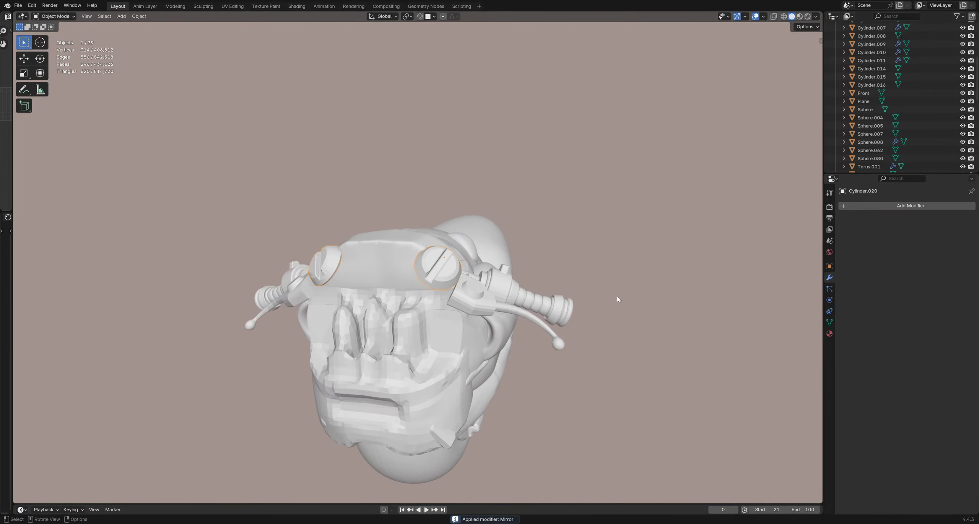
Step: Apply all transforms to the mirrored screw heads, set their origin to the geometry, and deselect them
scroll(616, 296, down, 2)
key(q)
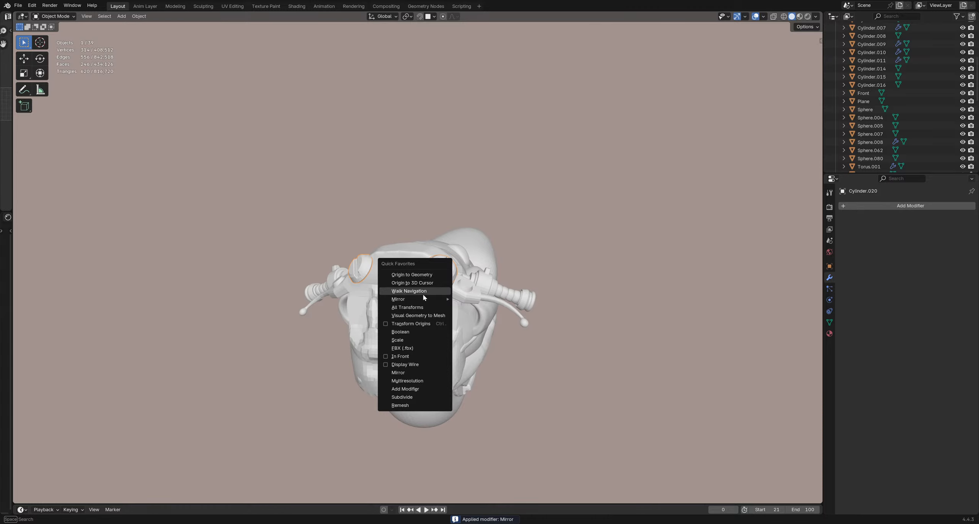
click(421, 308)
key(q)
click(415, 245)
click(545, 274)
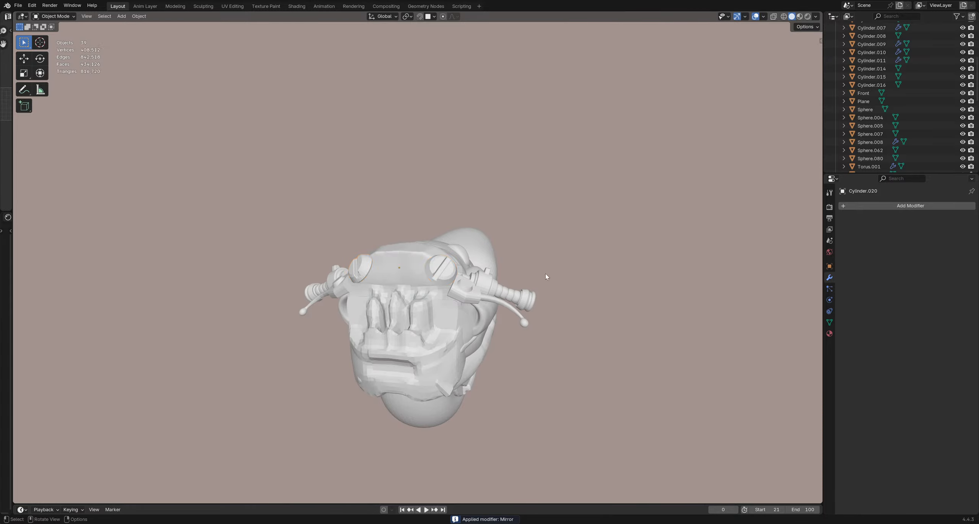
Step: Reshape the small block at the lower corner of the vehicle front into a longer spike with the Grab brush in Sculpt Mode
middle_drag(545, 274, 623, 305)
scroll(464, 305, down, 4)
middle_drag(464, 305, 430, 312)
scroll(431, 310, down, 3)
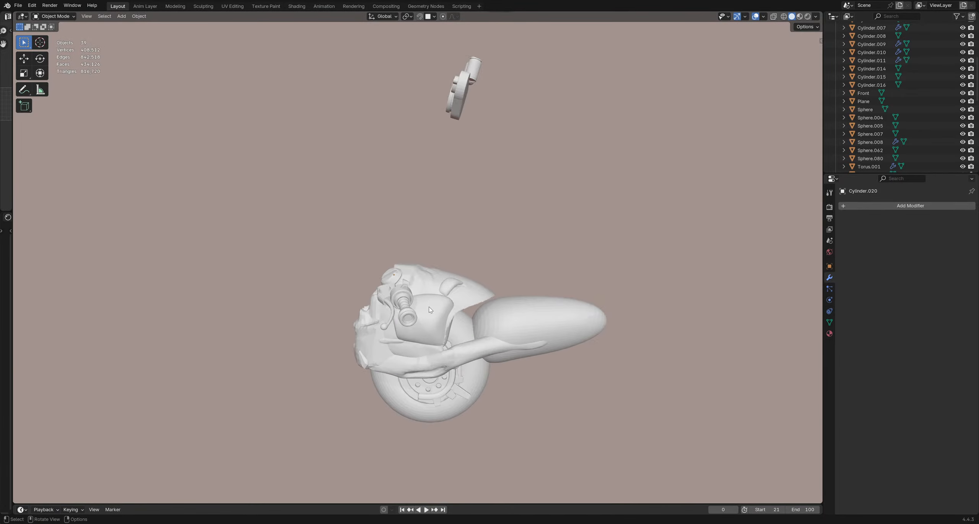
click(363, 365)
scroll(363, 365, up, 2)
mouse_move(363, 366)
shift+middle_down()
mouse_move(421, 332)
mouse_move(478, 323)
shift+middle_up()
key(ctrl+Tab)
click(410, 391)
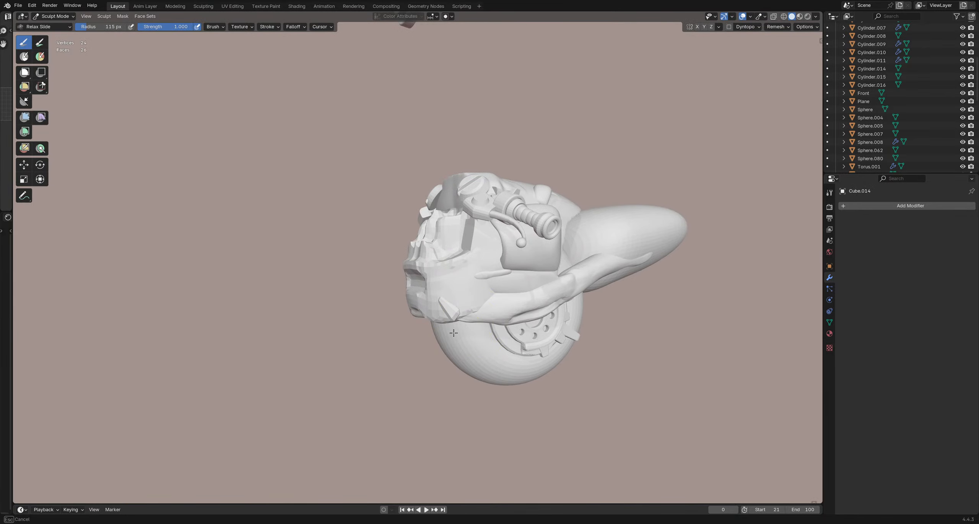
key(f)
middle_drag(452, 322, 551, 314)
key(f)
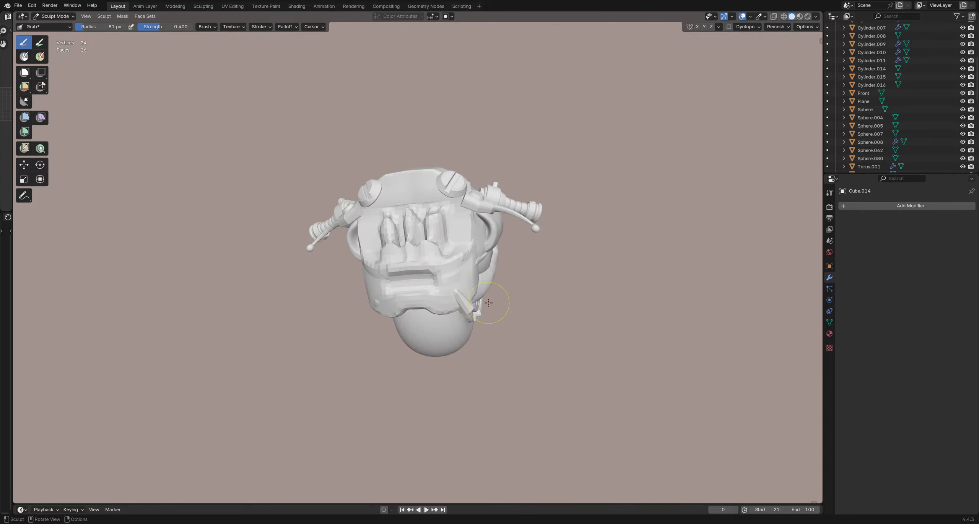
mouse_move(489, 303)
middle_down()
mouse_move(456, 302)
mouse_move(470, 295)
middle_up()
Step: Duplicate the spike in Object Mode, and rotate and place the copy higher on the same side of the jaw
key(ctrl+Tab)
key(shift+d)
click(515, 278)
key(r)
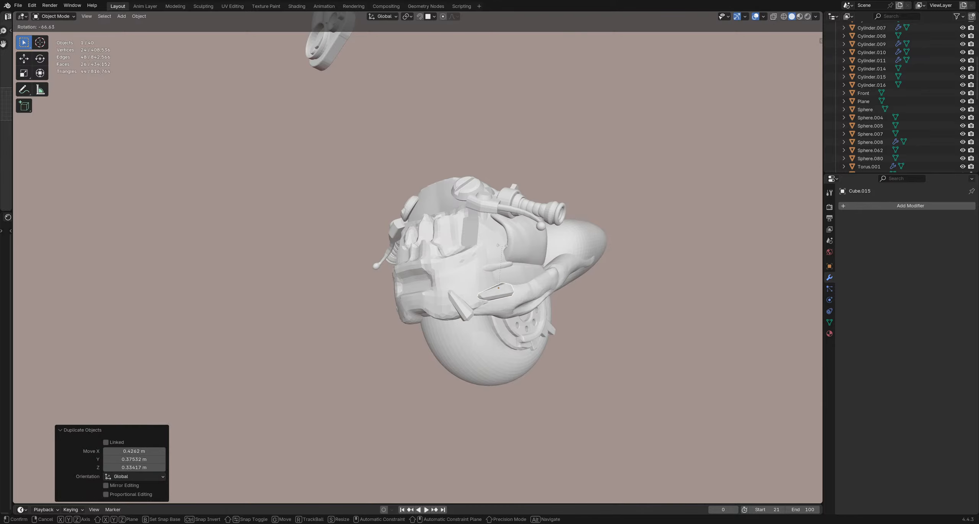
click(502, 246)
key(g)
click(490, 234)
middle_drag(488, 245, 464, 258)
key(r)
click(514, 255)
Step: Mask the ledge below the teeth on the front piece in Sculpt Mode, then invert and soften the mask
click(451, 277)
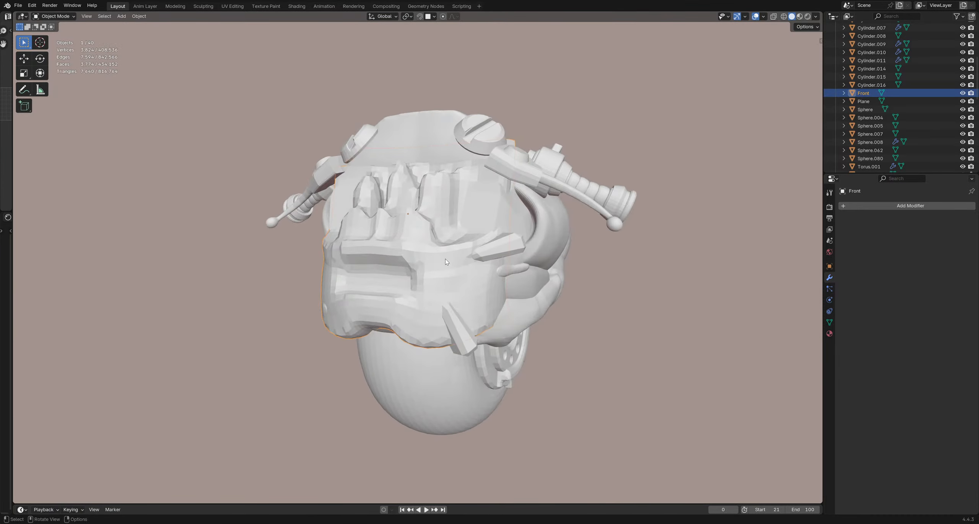
click(448, 332)
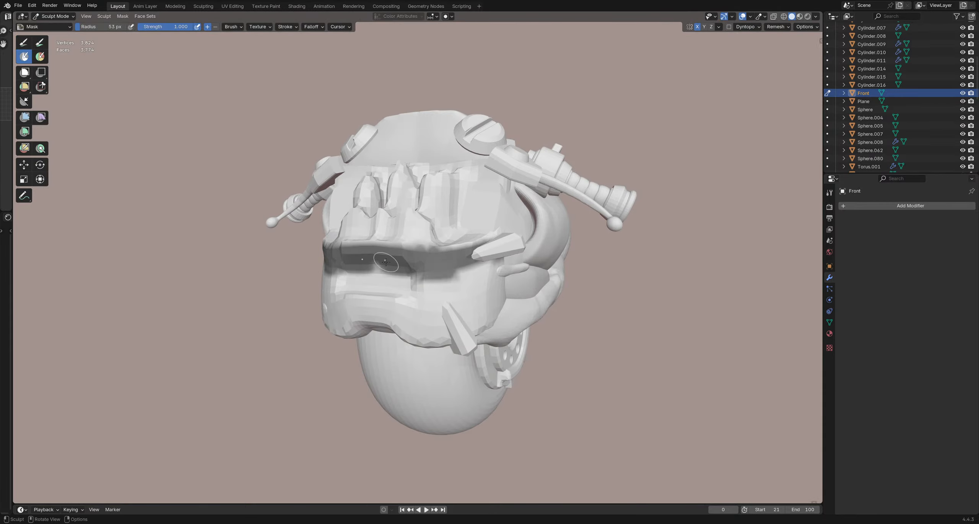
mouse_move(404, 277)
middle_down()
mouse_move(466, 257)
mouse_move(409, 254)
middle_up()
key(ctrl+i)
key(f)
click(436, 255)
shift+drag(409, 254, 375, 254)
Step: Pull the unmasked ledge outward into a protruding lip with the Grab brush, and return to Object Mode
key(g)
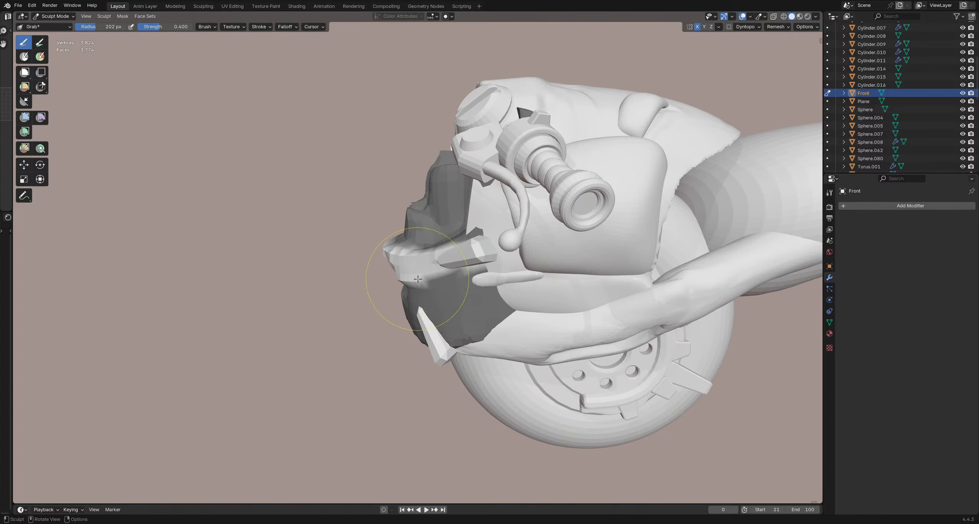
middle_drag(418, 279, 452, 323)
mouse_move(398, 271)
middle_down()
mouse_move(365, 257)
mouse_move(493, 277)
mouse_move(483, 275)
middle_up()
key(f)
click(478, 277)
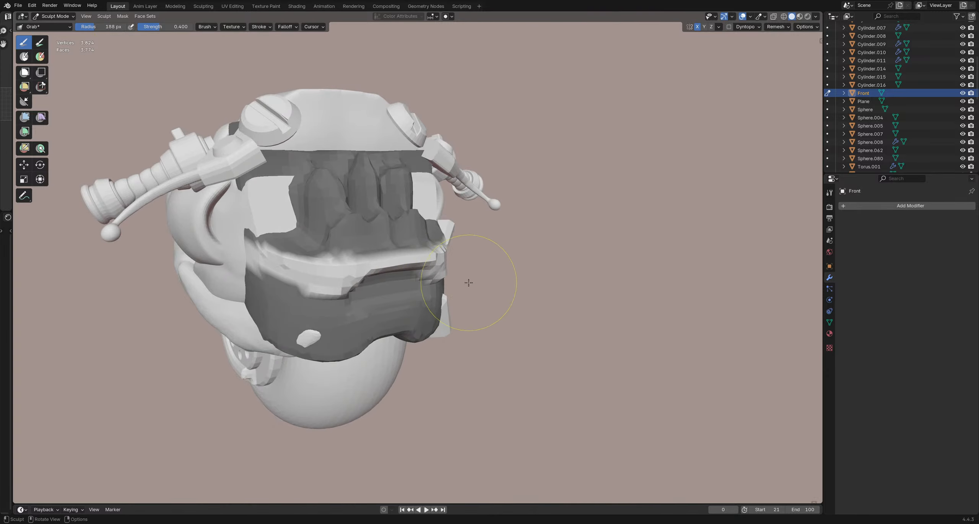
drag(450, 270, 456, 272)
mouse_move(467, 279)
middle_down()
mouse_move(375, 283)
mouse_move(494, 245)
mouse_move(456, 240)
mouse_move(470, 274)
mouse_move(471, 225)
mouse_move(306, 245)
mouse_move(518, 275)
mouse_move(340, 264)
mouse_move(317, 37)
mouse_move(351, 270)
mouse_move(418, 303)
middle_up()
key(f)
click(481, 248)
key(ctrl+Tab)
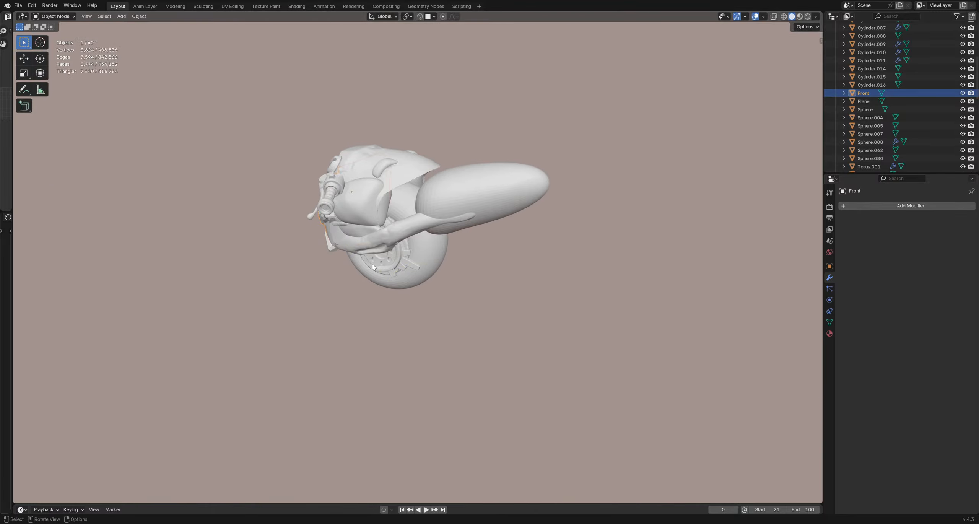
Step: Select the unneeded part of the vehicle and delete it
scroll(400, 267, up, 4)
mouse_move(371, 263)
middle_down()
mouse_move(432, 283)
mouse_move(346, 249)
mouse_move(510, 283)
mouse_move(416, 283)
mouse_move(476, 288)
middle_up()
key(x)
click(427, 283)
scroll(504, 288, down, 5)
scroll(416, 283, up, 5)
Step: Select the vehicle's front piece and change its interaction mode
click(507, 276)
key(ctrl+Tab)
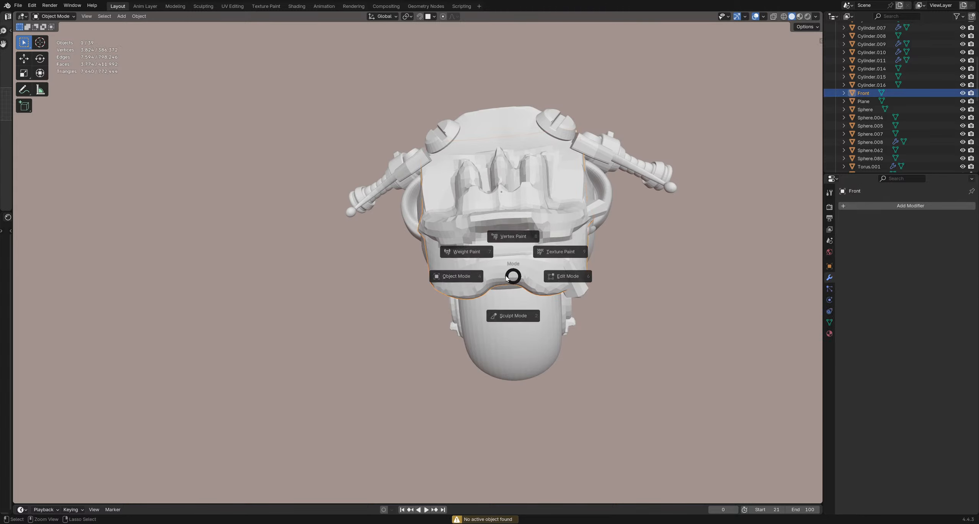
click(513, 321)
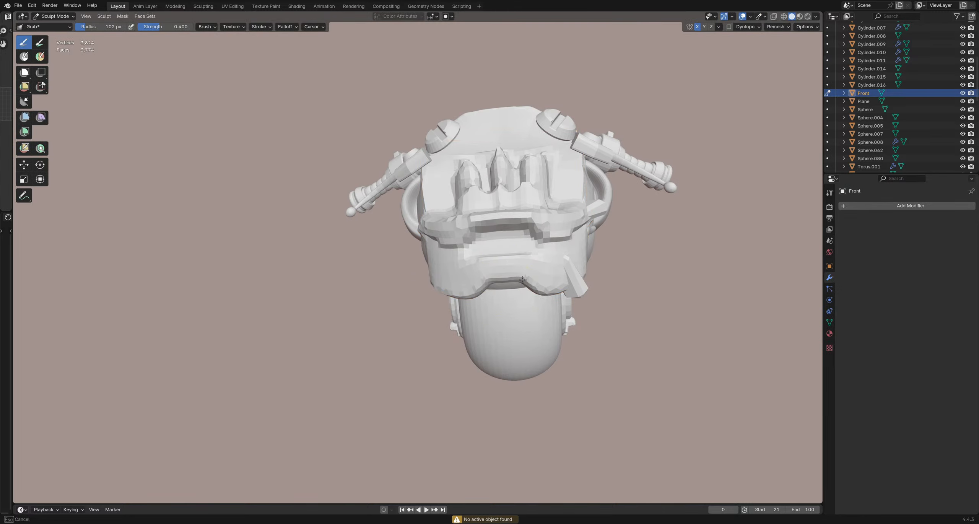
mouse_move(529, 289)
middle_down()
mouse_move(515, 266)
mouse_move(483, 265)
mouse_move(417, 289)
mouse_move(481, 274)
middle_up()
key(ctrl+Tab)
click(440, 278)
Step: Add a cube to the scene and scale it down near the robot's front panel
key(shift+a)
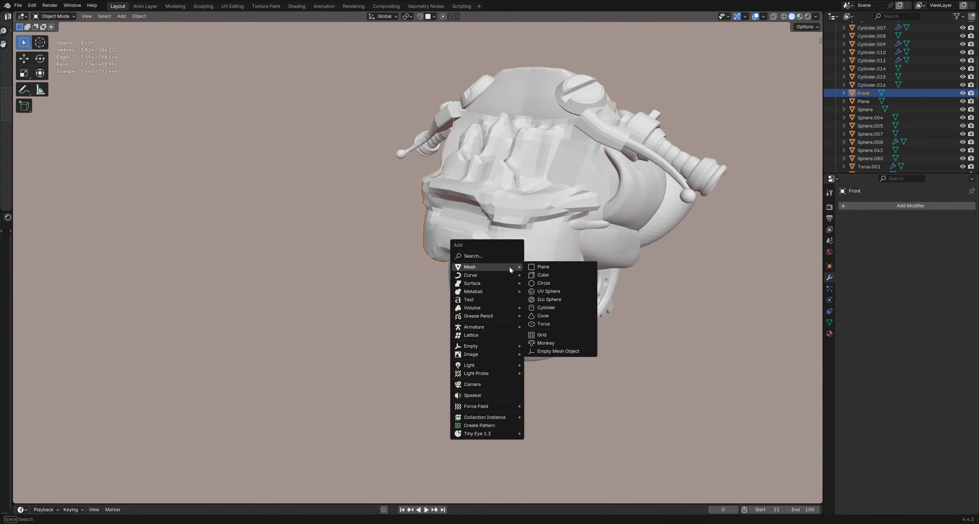
mouse_move(509, 266)
click(550, 278)
scroll(482, 247, down, 3)
key(s)
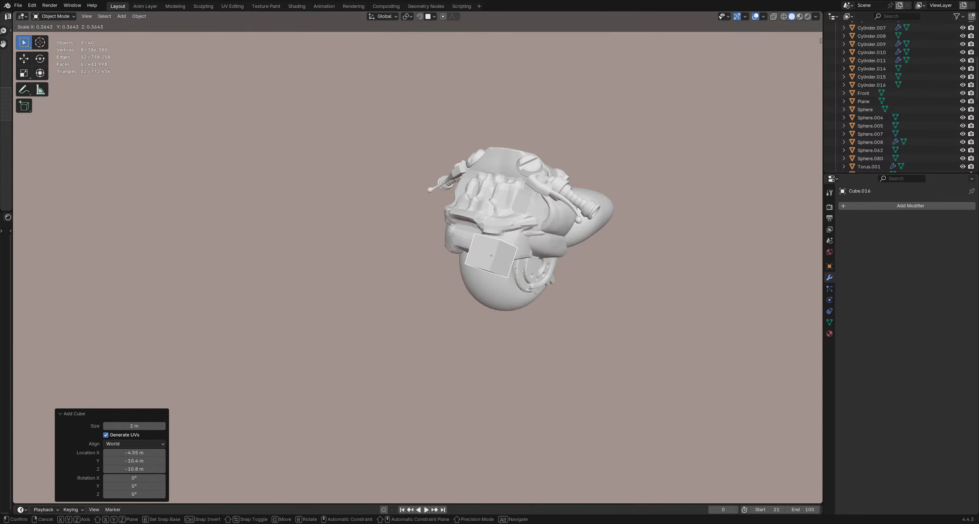
click(486, 264)
Step: Rotate the cube, move it toward the front panel and scale it down further
scroll(485, 264, up, 4)
scroll(574, 245, down, 1)
key(r)
middle_drag(497, 260, 431, 247)
click(541, 220)
key(g)
click(418, 242)
key(s)
click(375, 232)
Step: Move the cube in front of the lower front panel and scale it by about 0.596
middle_drag(374, 232, 463, 221)
key(g)
click(543, 229)
key(s)
click(547, 224)
scroll(547, 224, up, 3)
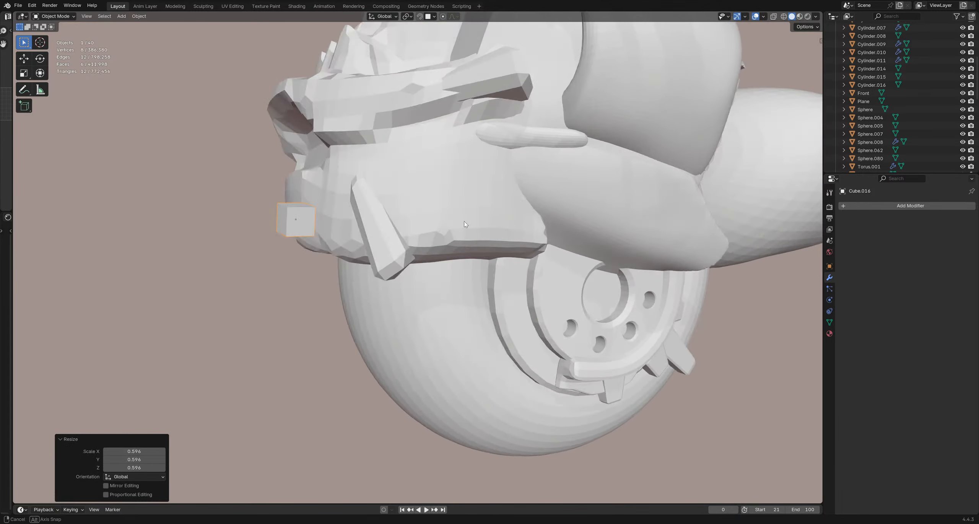
Step: Rotate and position the cube so it sits on the lower front panel beside the pointed fin
key(g)
click(515, 246)
middle_drag(515, 246, 657, 311)
key(r)
click(522, 199)
scroll(523, 199, up, 3)
key(g)
click(664, 284)
click(757, 302)
key(g)
click(731, 302)
Step: Extrude the cube's upper face by about 0.152 m in Edit Mode
key(Tab)
click(613, 362)
middle_drag(613, 362, 632, 267)
key(e)
click(657, 229)
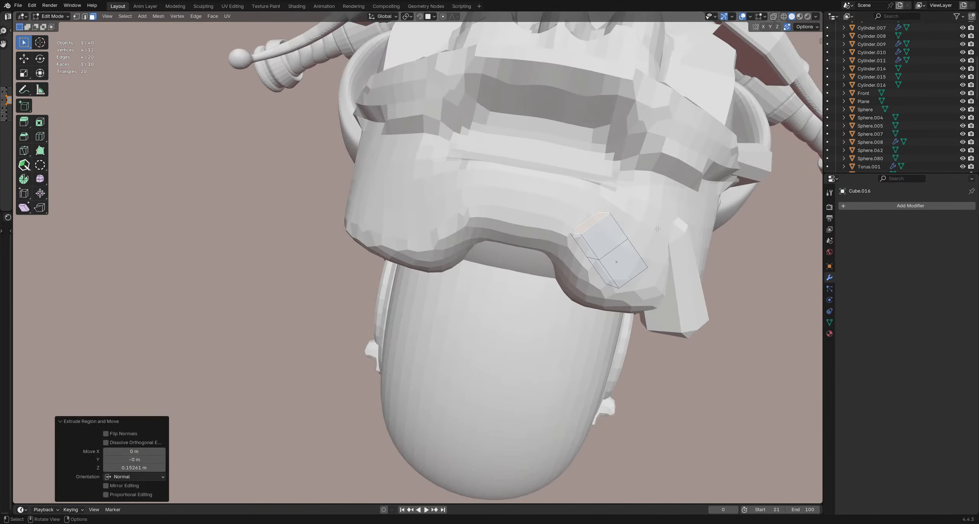
Step: Extrude the block's opposite end face by about 0.155 m toward the pointed fin
click(633, 236)
middle_drag(633, 236, 536, 228)
click(412, 221)
middle_drag(419, 223, 439, 224)
key(e)
click(478, 234)
Step: Move and rotate the newly extruded end face so the block bends along the panel's lower edge
key(g)
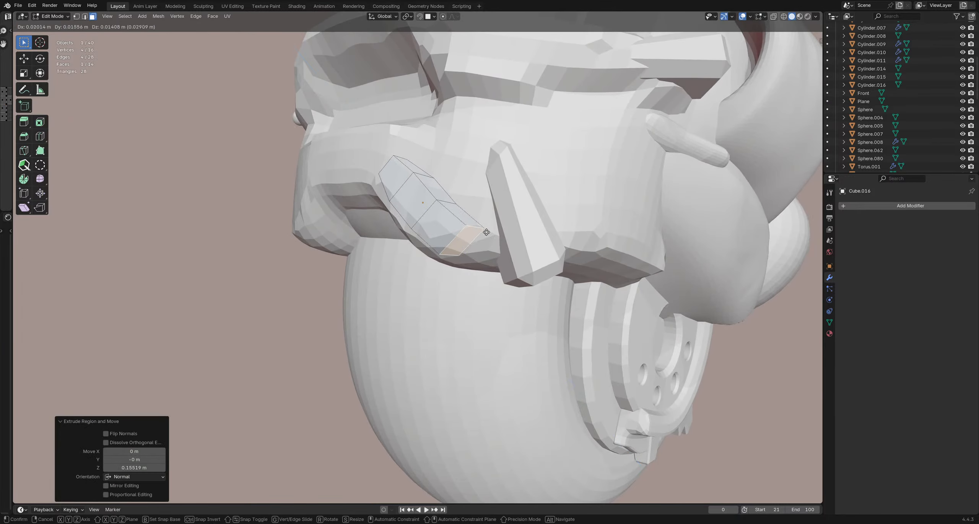
click(488, 224)
click(493, 197)
middle_drag(493, 197, 383, 253)
key(r)
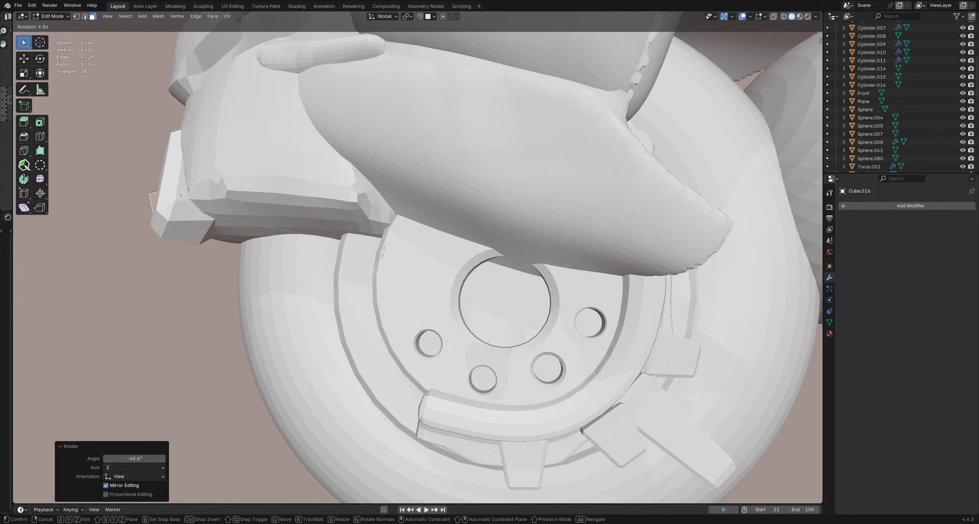
middle_drag(303, 190, 489, 205)
key(g)
click(545, 324)
key(r)
click(564, 201)
scroll(563, 202, down, 5)
scroll(517, 205, up, 3)
key(a)
alt+click(476, 202)
middle_drag(589, 172, 570, 188)
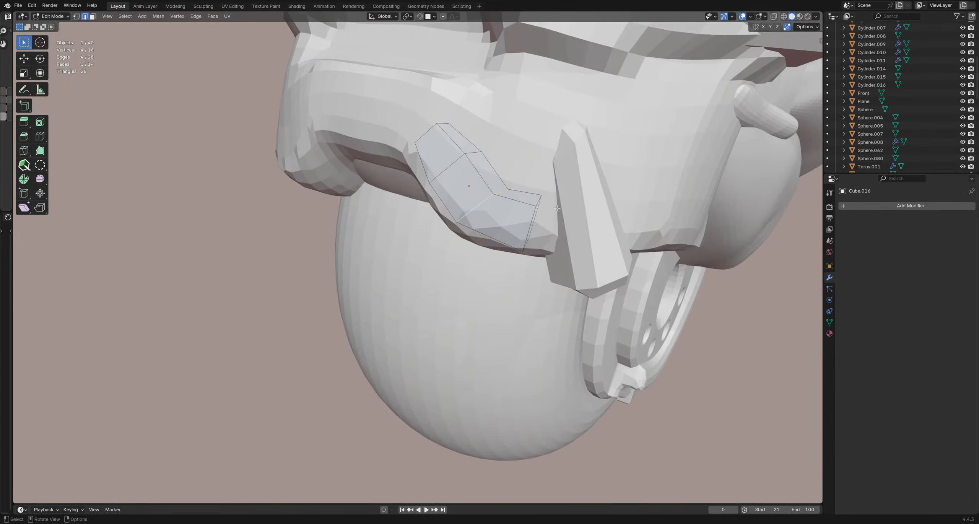
key(e)
right_click(570, 190)
key(ctrl+z)
Step: Rotate the selected part of the block to refine its bend and return to Object Mode
middle_drag(514, 203, 560, 179)
key(r)
click(545, 163)
scroll(529, 203, down, 3)
key(Tab)
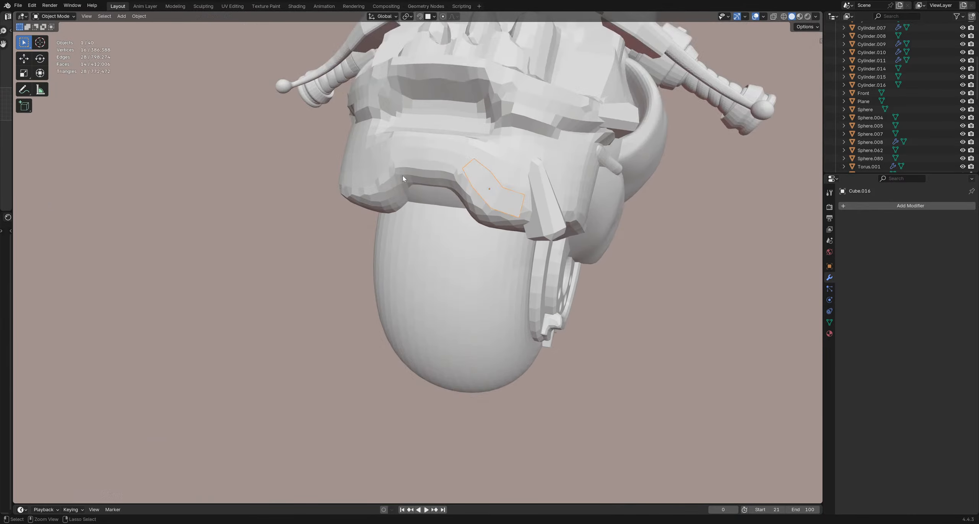
Step: Add a Boolean Difference modifier to the Front mesh with the bent block as the cutting object
scroll(523, 207, down, 3)
middle_drag(533, 219, 377, 241)
scroll(510, 211, down, 2)
scroll(467, 248, up, 2)
scroll(500, 234, down, 1)
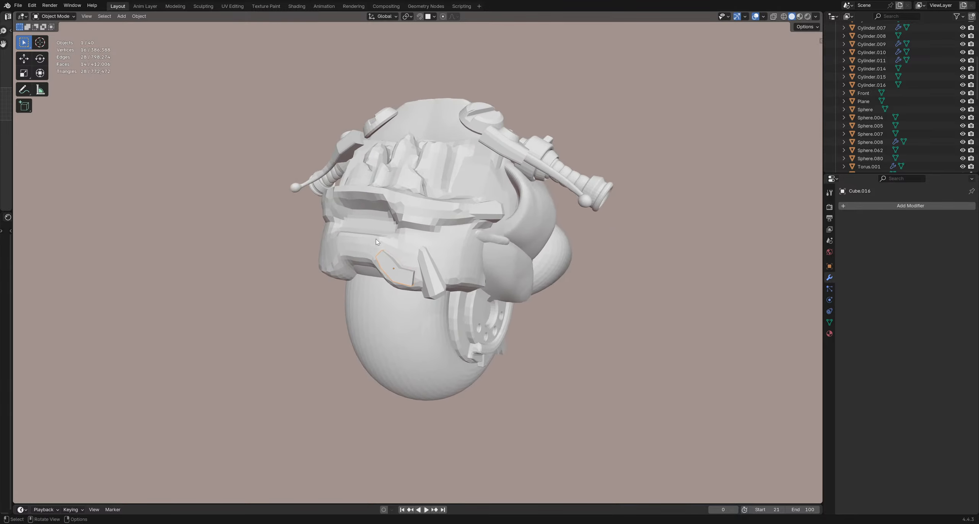
click(882, 207)
mouse_move(867, 210)
click(918, 224)
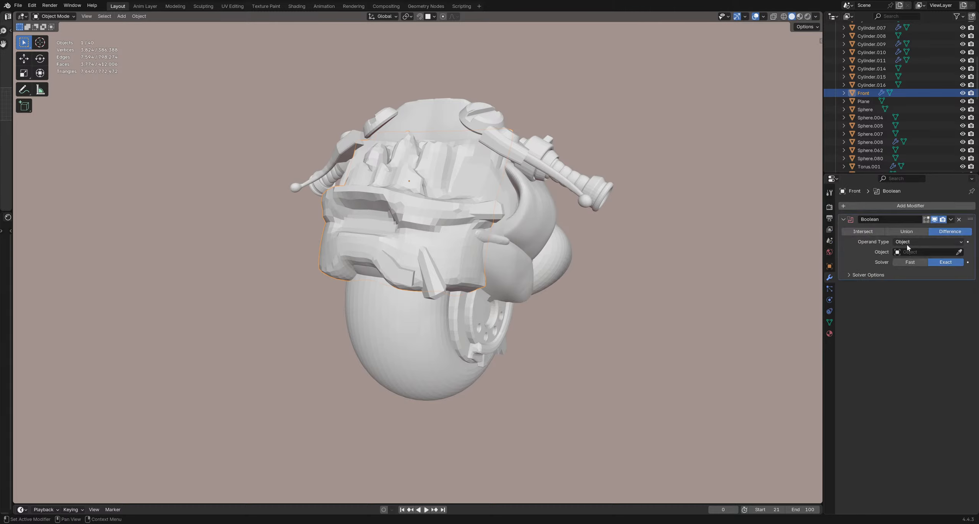
scroll(415, 277, up, 1)
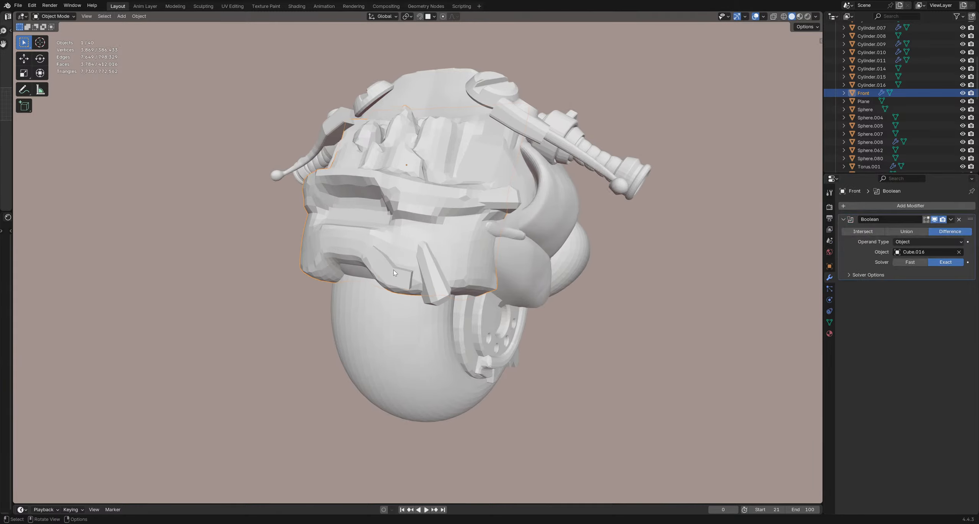
Step: Delete the cutting block and remove the Boolean modifier from the Front mesh
click(420, 270)
middle_drag(399, 264, 417, 274)
scroll(460, 274, up, 3)
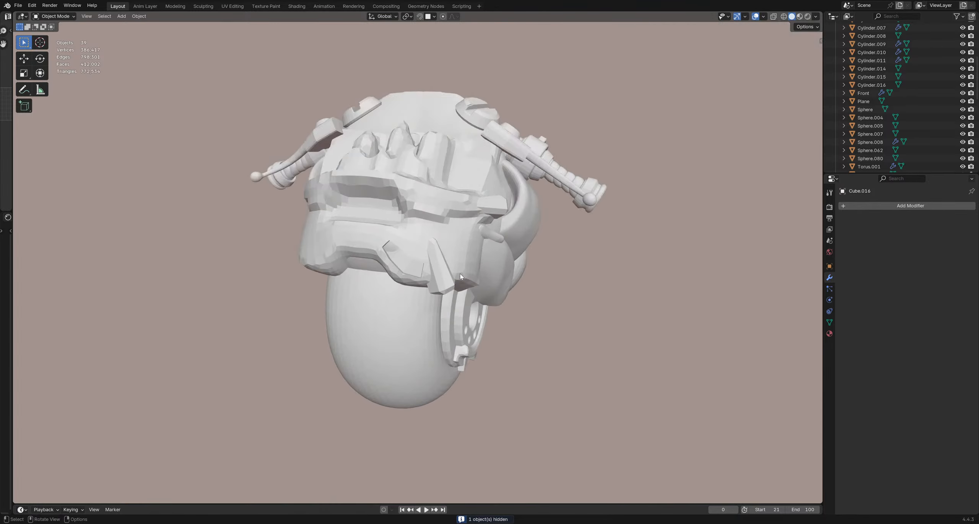
key(Delete)
click(417, 254)
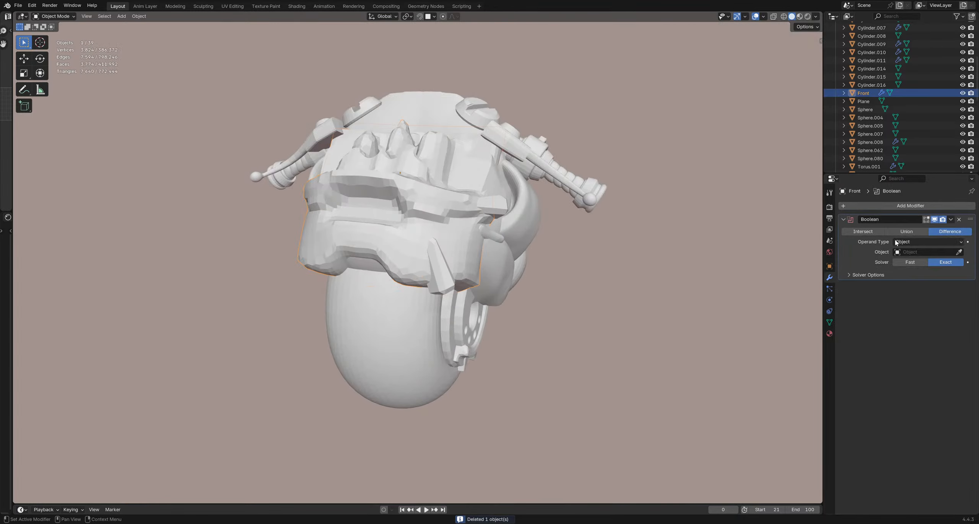
click(959, 219)
Step: Mask a patch on the lower front panel of the Front mesh in Sculpt Mode and invert the mask
mouse_move(439, 268)
middle_down()
mouse_move(403, 273)
mouse_move(422, 275)
middle_up()
scroll(402, 274, up, 2)
key(ctrl+Tab)
key(f)
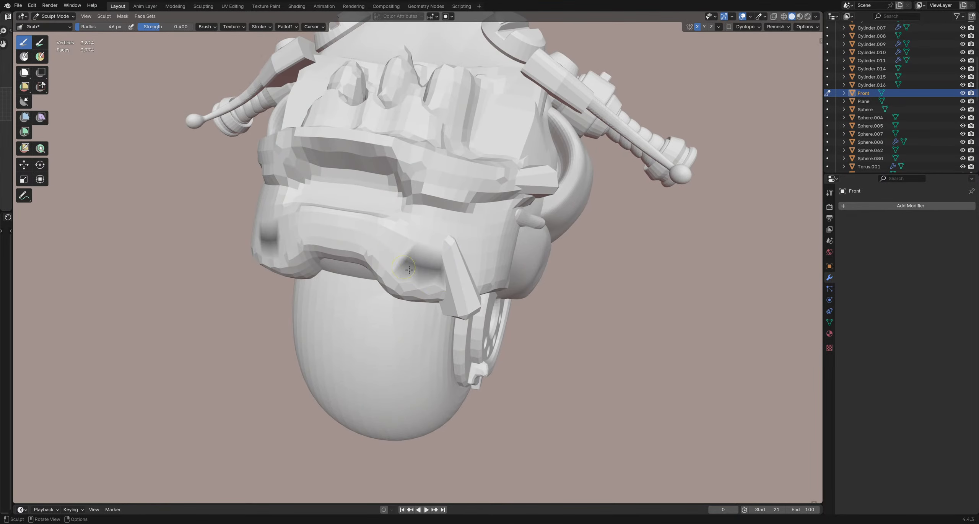
key(ctrl+i)
Step: Reshape the unmasked patches of the lower front panel with the Grab brush and clear the mask
key(f)
click(425, 273)
mouse_move(426, 273)
middle_down()
mouse_move(419, 367)
mouse_move(414, 344)
middle_up()
key(f)
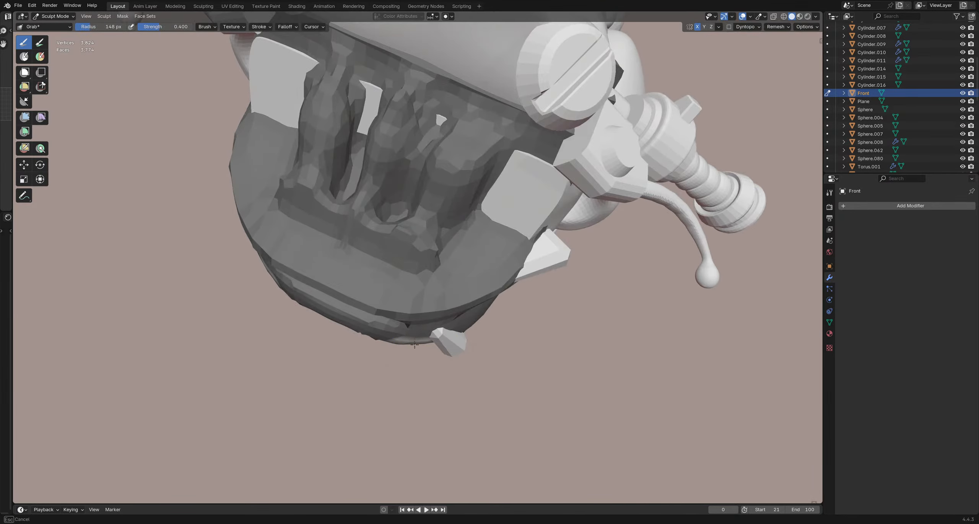
scroll(416, 327, down, 10)
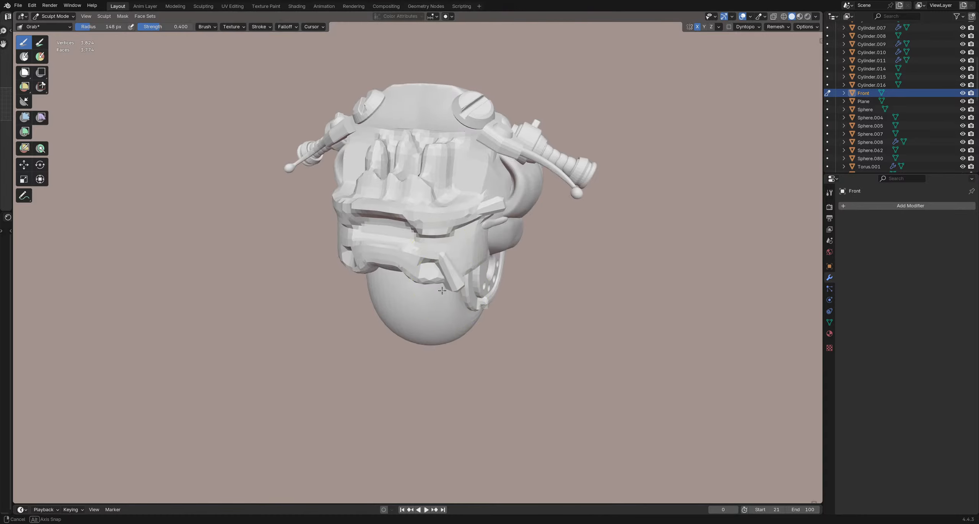
mouse_move(416, 327)
middle_down()
mouse_move(422, 273)
mouse_move(371, 271)
mouse_move(511, 273)
mouse_move(448, 267)
mouse_move(516, 258)
middle_up()
scroll(430, 234, up, 5)
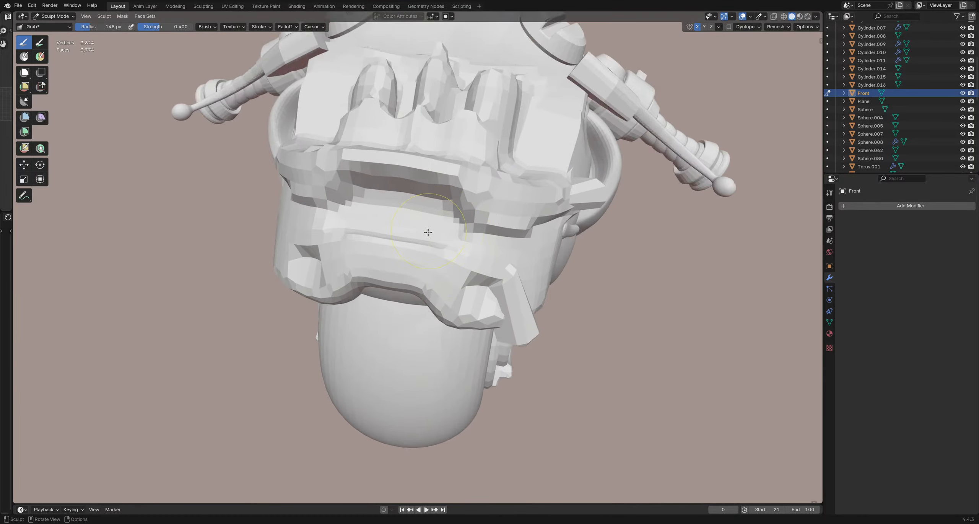
Step: Mask the wide central recess of the Front mesh and invert the mask
mouse_move(429, 231)
middle_down()
mouse_move(424, 269)
mouse_move(406, 253)
mouse_move(478, 255)
mouse_move(383, 237)
mouse_move(354, 220)
middle_up()
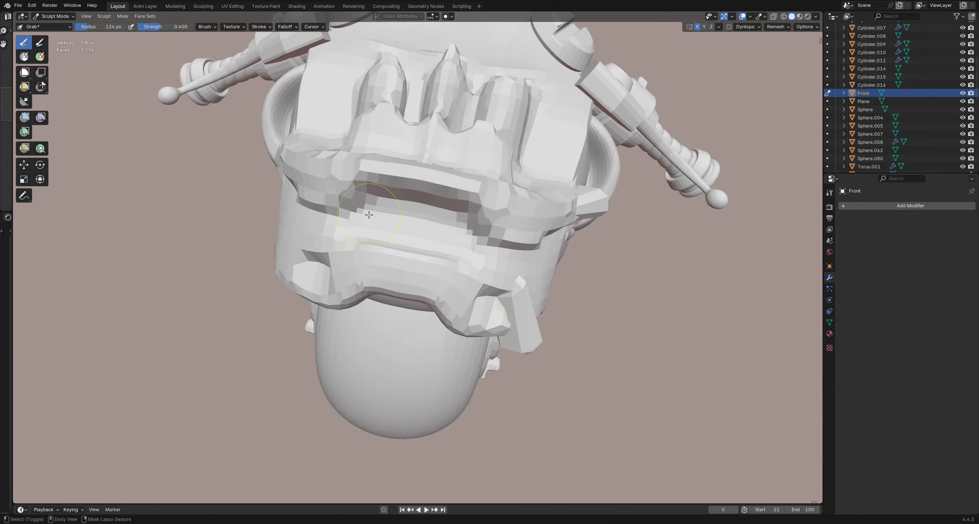
ctrl+shift+drag(405, 199, 393, 204)
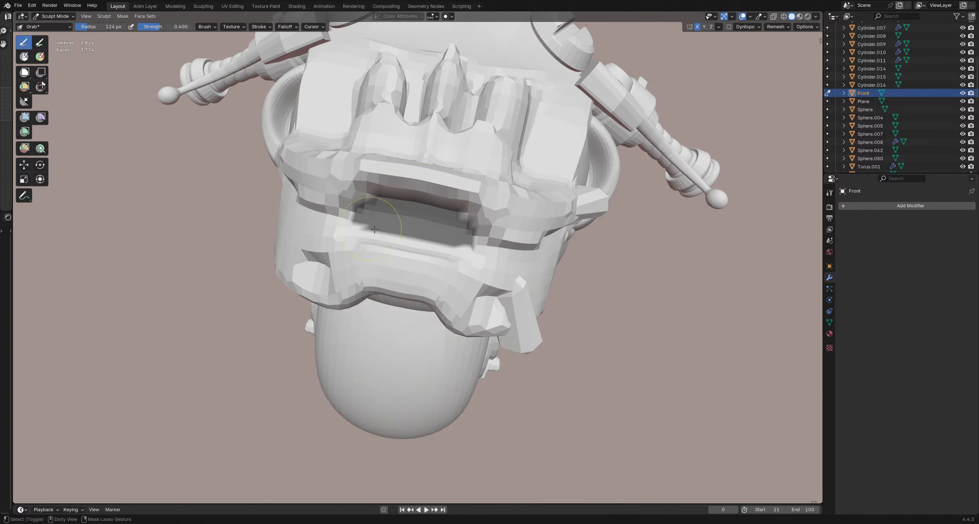
mouse_move(401, 226)
middle_down()
mouse_move(421, 262)
mouse_move(329, 241)
mouse_move(345, 232)
mouse_move(433, 249)
mouse_move(319, 239)
middle_up()
key(ctrl+i)
Step: Resize the Grab brush, reshape the unmasked central recess and clear the mask
key(f)
click(455, 262)
scroll(349, 230, down, 5)
key(alt+m)
Step: Return to Object Mode and save the file
scroll(433, 249, down, 4)
scroll(367, 239, up, 3)
mouse_move(388, 239)
middle_down()
mouse_move(411, 309)
mouse_move(470, 209)
mouse_move(579, 284)
mouse_move(456, 284)
mouse_move(416, 230)
mouse_move(477, 238)
middle_up()
key(ctrl+Tab)
click(446, 238)
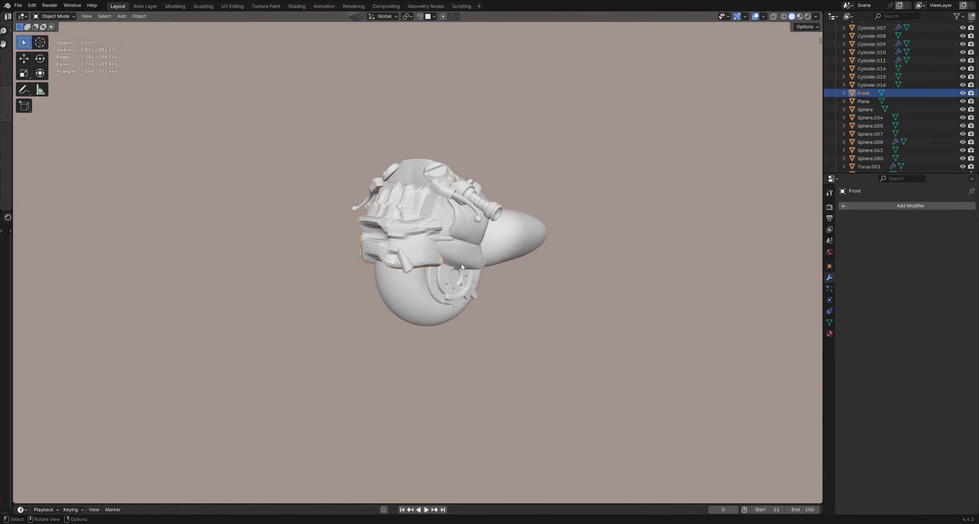
key(shift+a)
key(ctrl+s)
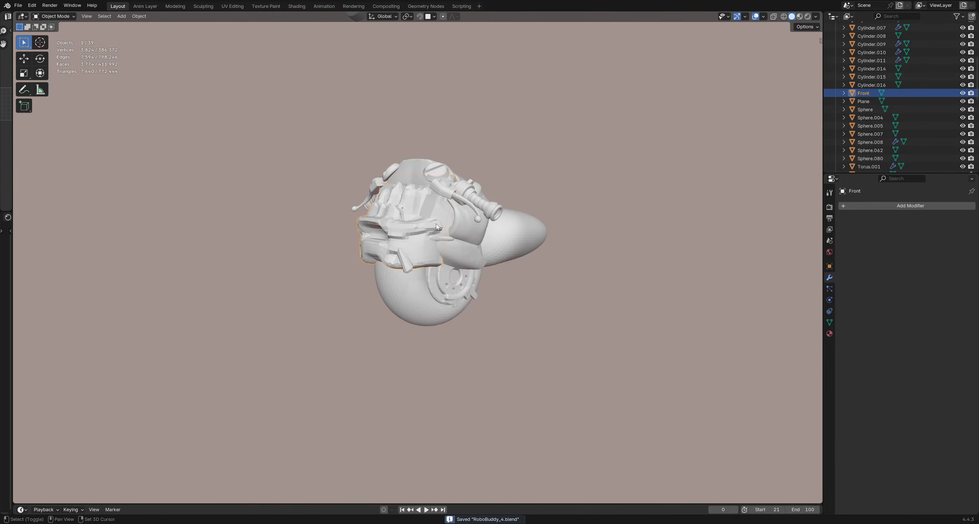
Step: Add a Bézier curve and move it close to the robot's front wheel
key(shift+a)
mouse_move(437, 224)
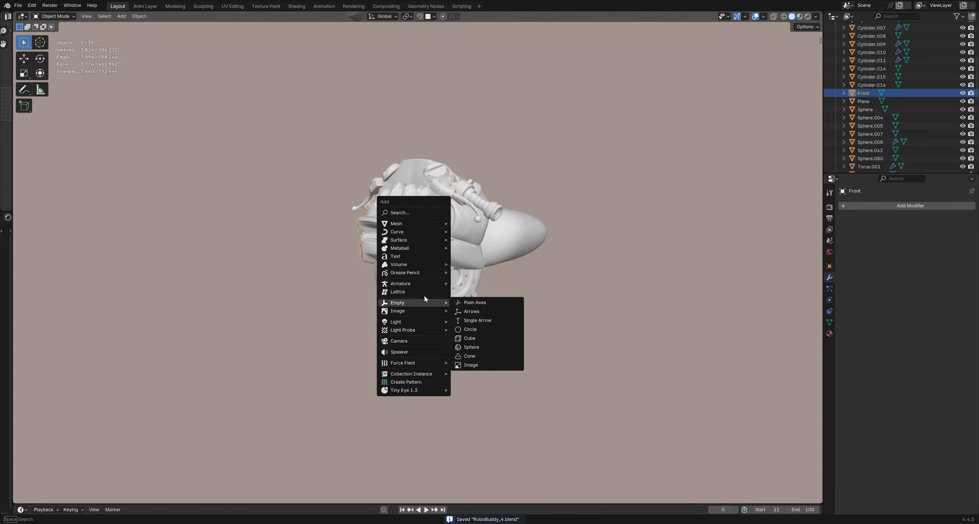
click(471, 231)
scroll(531, 277, down, 3)
middle_drag(511, 291, 460, 270)
key(g)
click(521, 283)
Step: Rotate the Bézier curve from several views and move it beside the front of the wheel
scroll(520, 283, up, 3)
key(r)
click(452, 302)
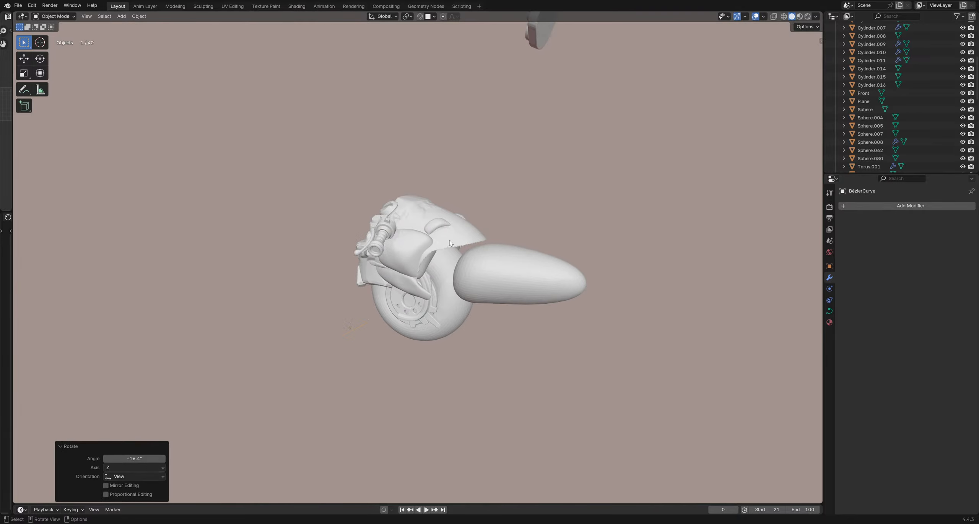
middle_drag(451, 302, 402, 339)
key(r)
click(393, 281)
middle_drag(392, 281, 434, 302)
key(r)
click(434, 257)
key(g)
click(396, 214)
Step: Move the curve's front control point in Edit Mode and rotate it by about -76.8°
key(Tab)
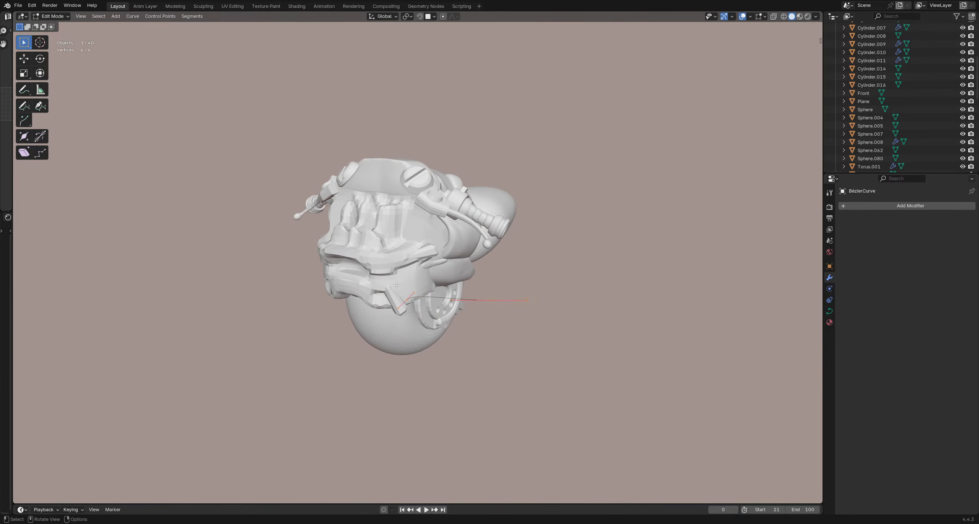
drag(397, 285, 420, 315)
middle_drag(420, 306, 459, 292)
key(g)
click(465, 245)
middle_drag(468, 226, 396, 291)
key(r)
click(448, 216)
Step: Set the curve's round bevel depth to 0.67 m in its geometry settings
click(830, 312)
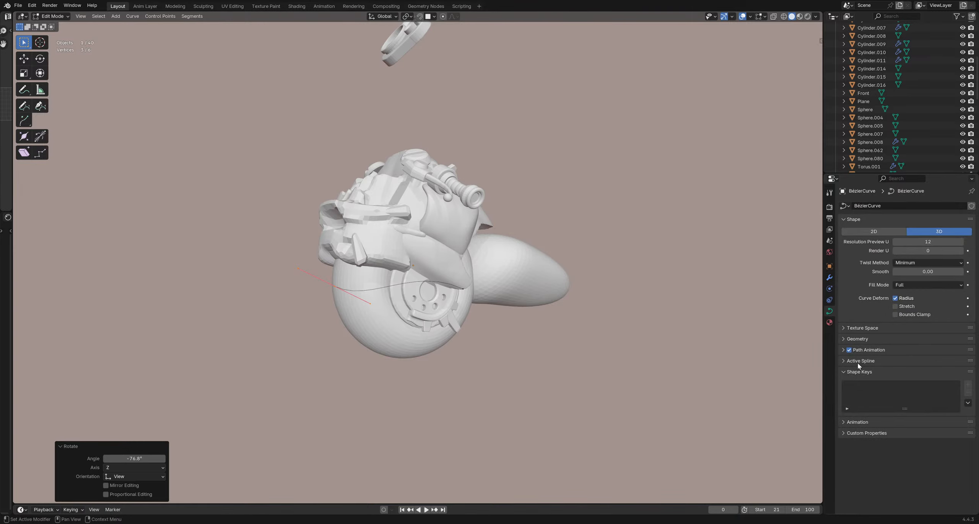
click(861, 340)
click(863, 340)
click(865, 340)
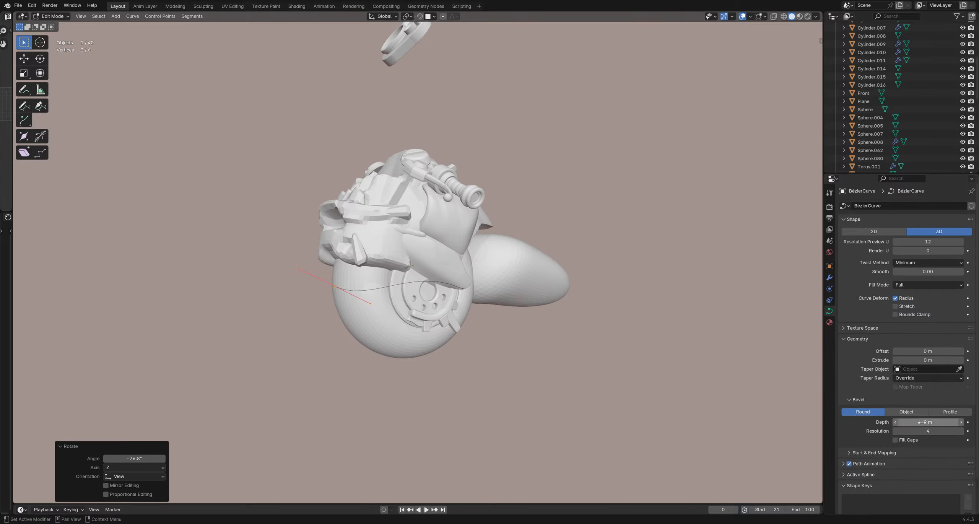
drag(927, 423, 923, 422)
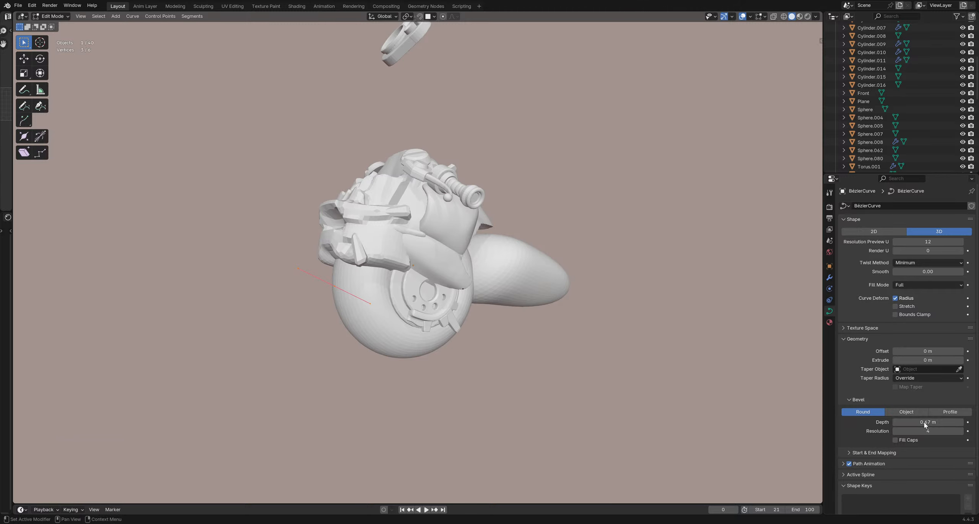
Step: Check the beveled curve in Object Mode and undo the bevel depth change
middle_drag(574, 283, 620, 283)
click(751, 17)
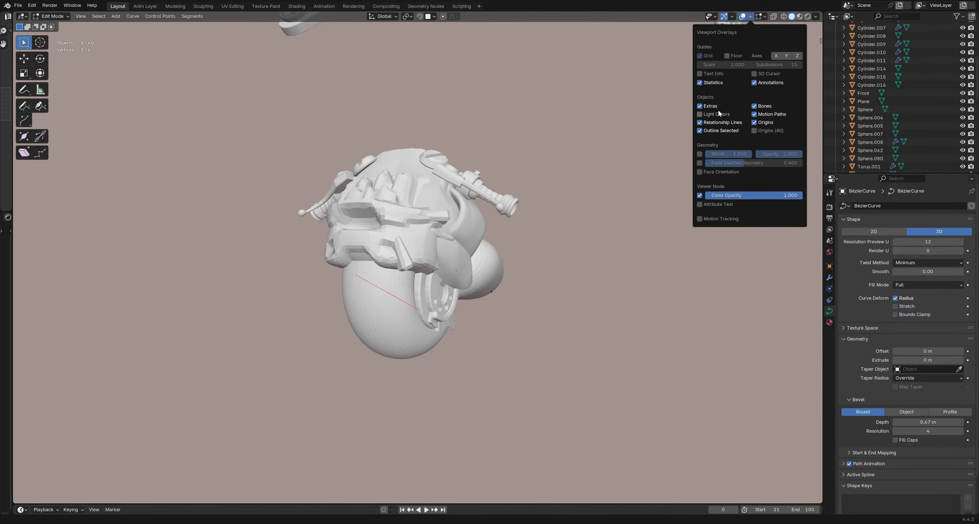
middle_drag(493, 218, 426, 238)
key(ctrl+Tab)
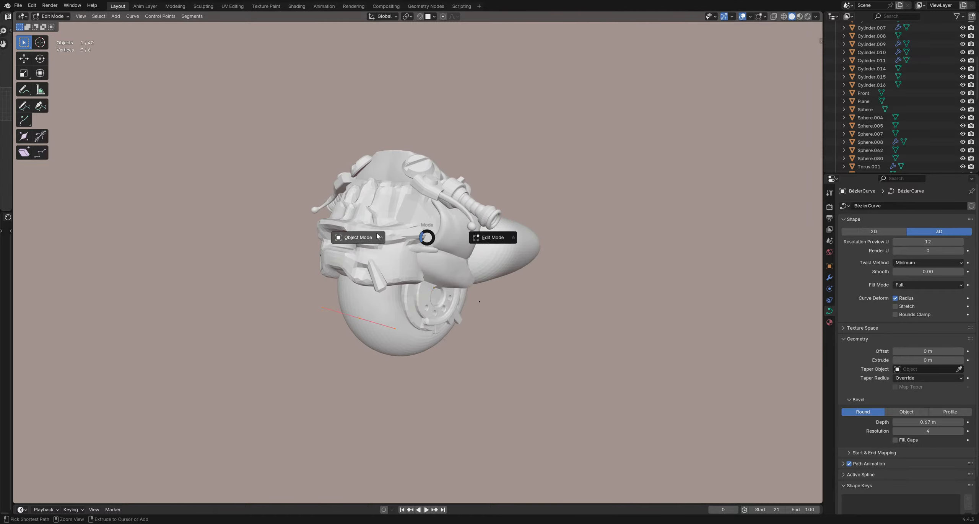
click(361, 237)
middle_drag(524, 224, 501, 234)
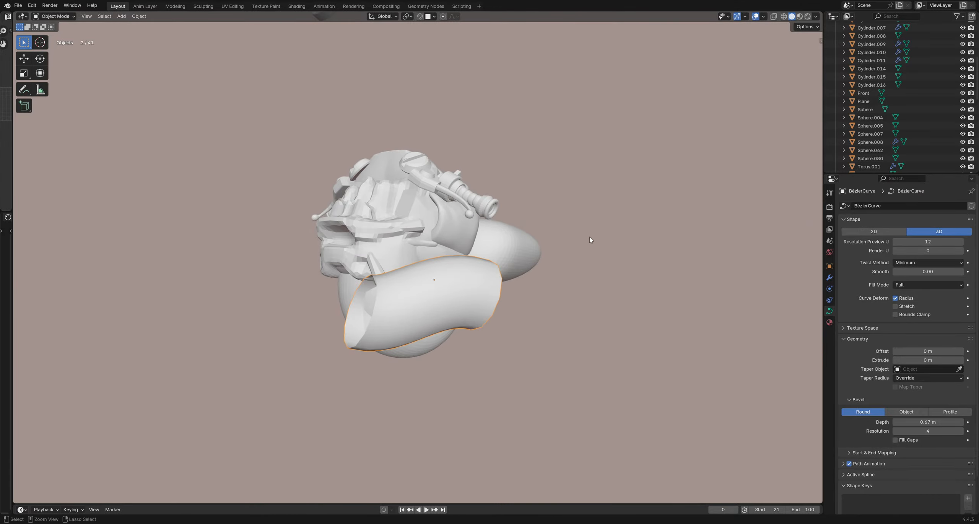
key(ctrl+z)
key(ctrl+z)
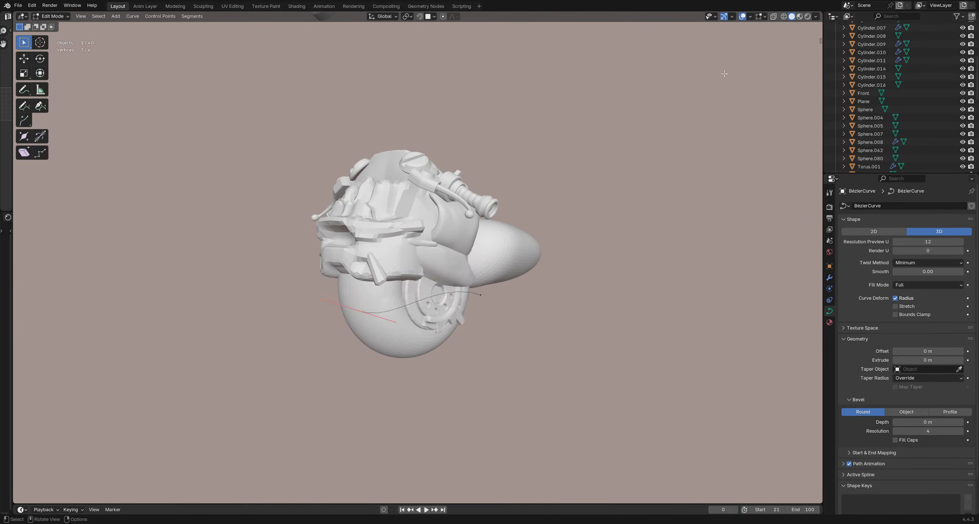
Step: Turn off the Retopology overlay while editing the front panel mesh and return to Object Mode
click(759, 18)
key(ctrl+Tab)
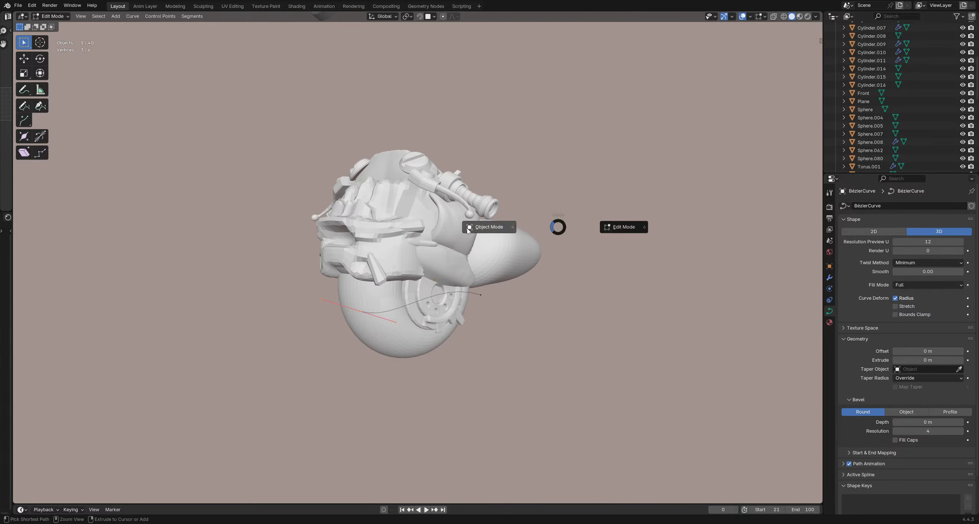
click(490, 227)
click(400, 239)
key(Tab)
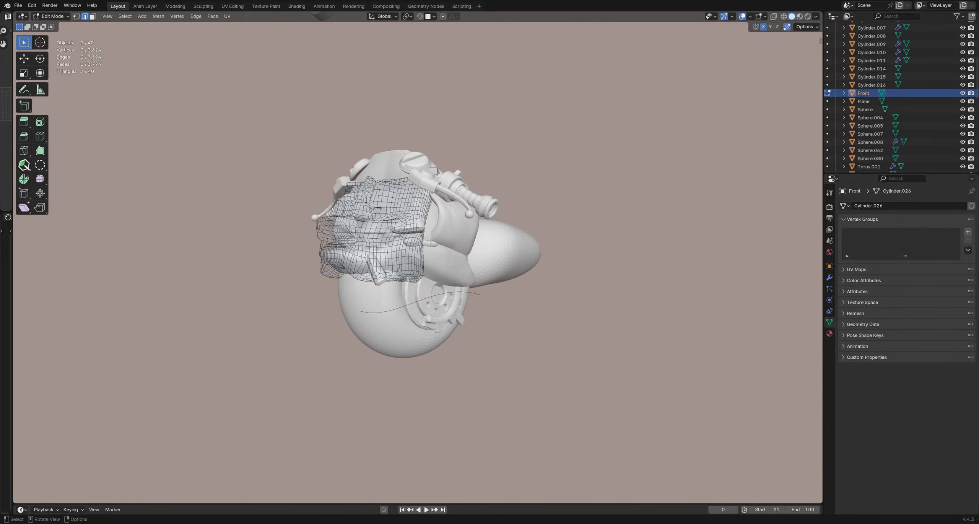
click(765, 17)
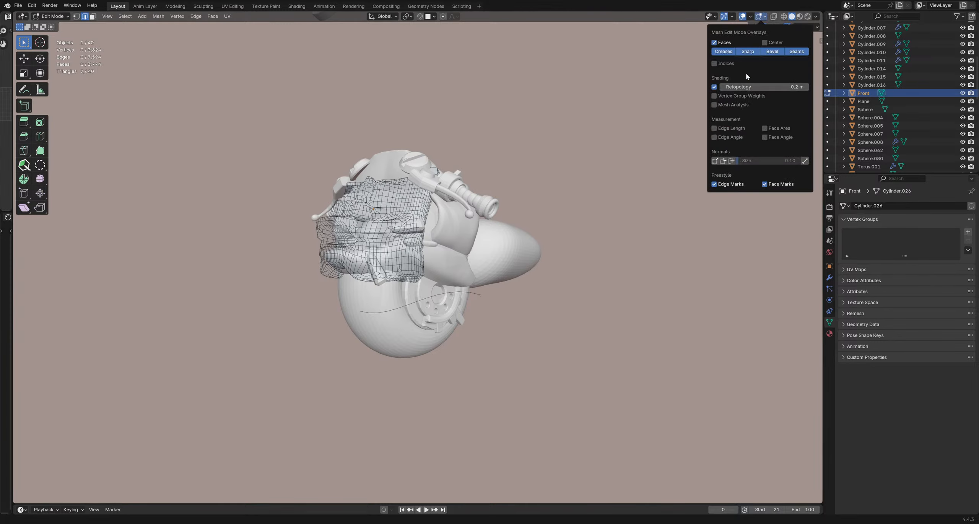
click(714, 87)
middle_drag(362, 240, 355, 276)
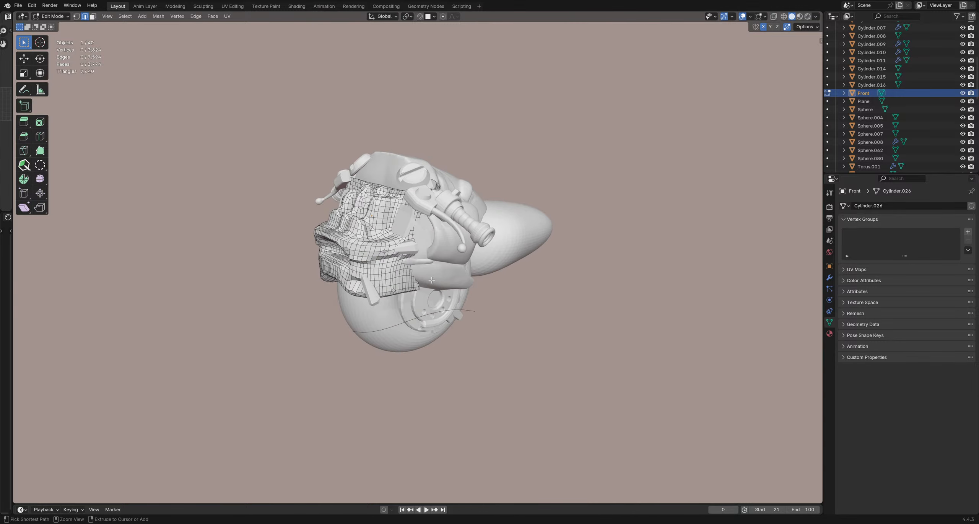
key(ctrl+Tab)
click(287, 276)
Step: Edit the Bézier curve, moving its front control point by about -0.05, 0.24 and 0.50 m in X, Y and Z and rotating it
click(450, 309)
middle_drag(450, 310, 582, 306)
key(Tab)
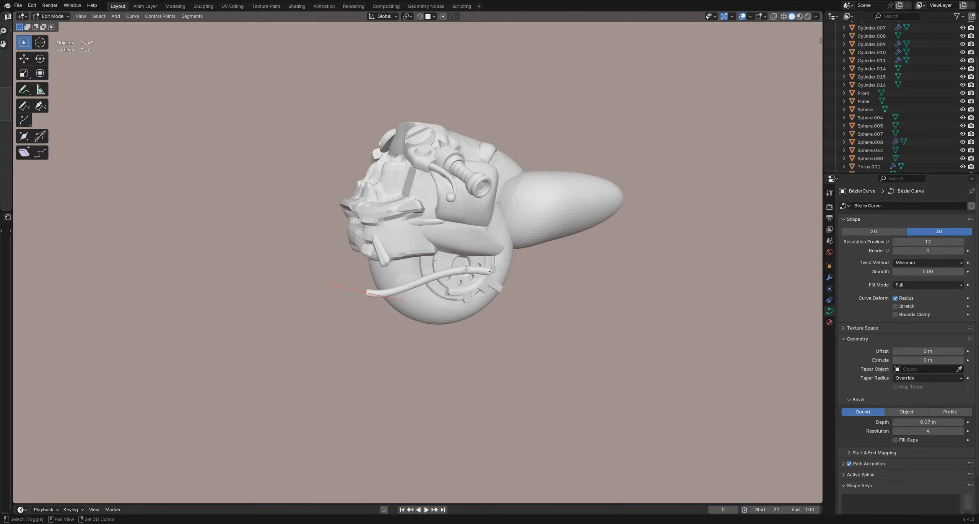
shift+middle_drag(465, 269, 427, 266)
scroll(508, 244, up, 2)
key(g)
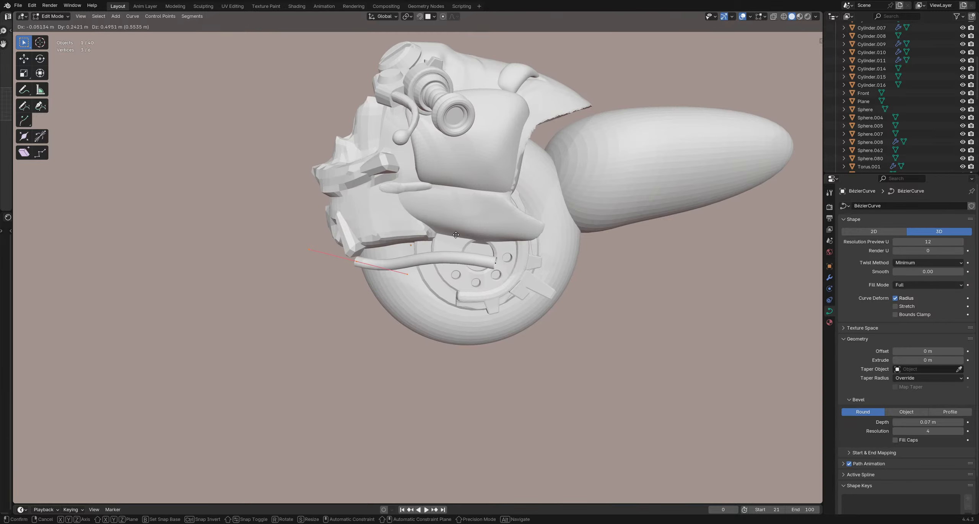
click(456, 235)
middle_drag(456, 234, 532, 237)
key(r)
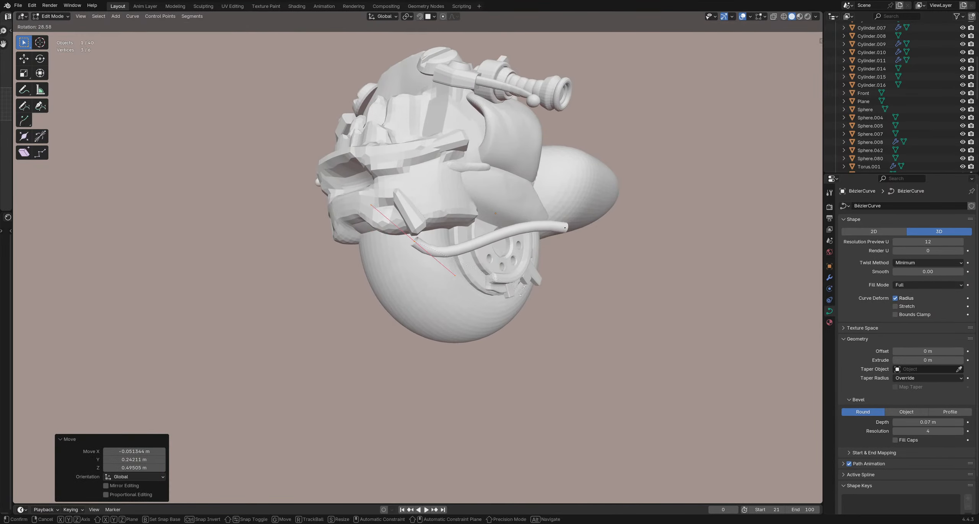
click(525, 286)
Step: Further move and rotate the curve's front control point from several views to seat it against the body's side
key(g)
click(530, 237)
key(g)
middle_drag(488, 260, 440, 285)
click(584, 252)
key(g)
click(404, 264)
key(r)
click(451, 265)
key(g)
click(449, 262)
key(g)
click(370, 291)
Step: Move the curve's rear control point back onto the rear ellipsoid body and rotate it to follow the surface
click(363, 323)
scroll(478, 310, down, 3)
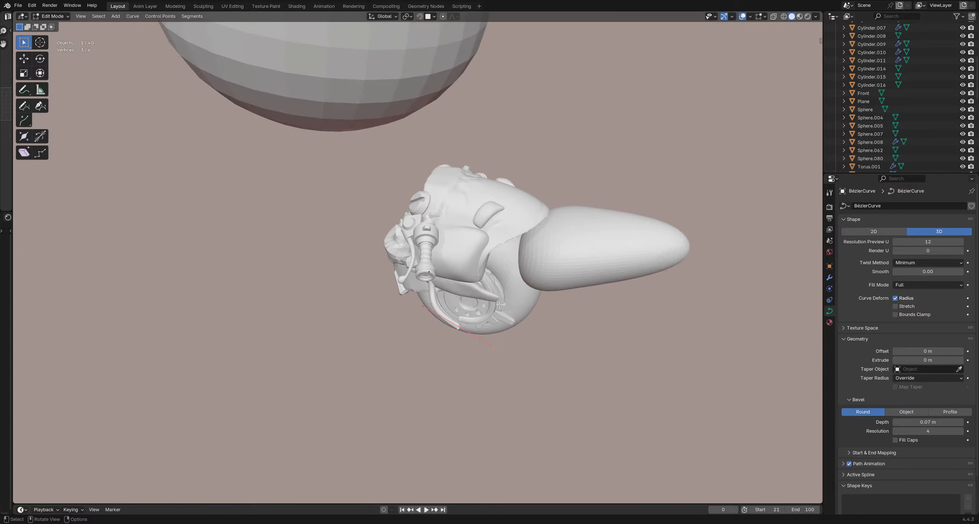
key(g)
click(607, 269)
middle_drag(607, 270, 424, 253)
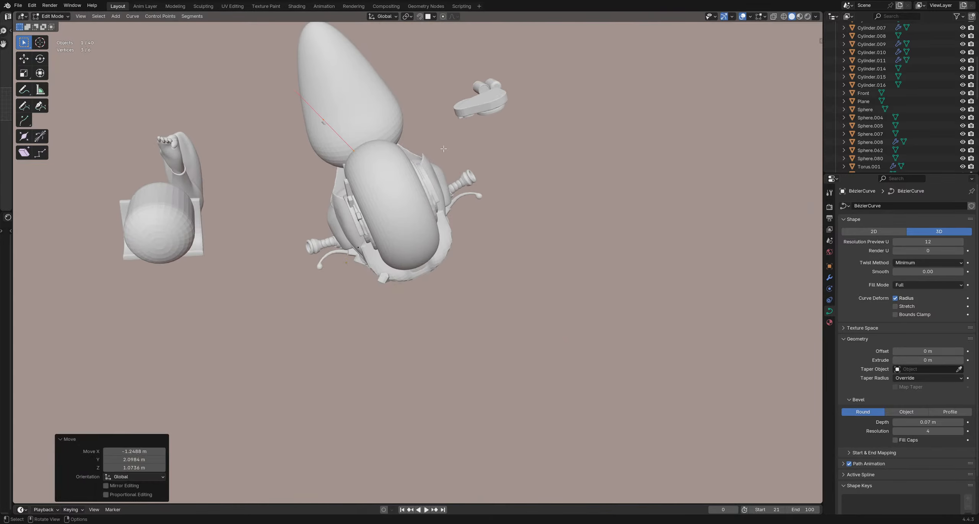
key(r)
click(356, 273)
key(g)
shift+middle_drag(383, 178, 444, 302)
click(448, 257)
scroll(425, 322, down, 5)
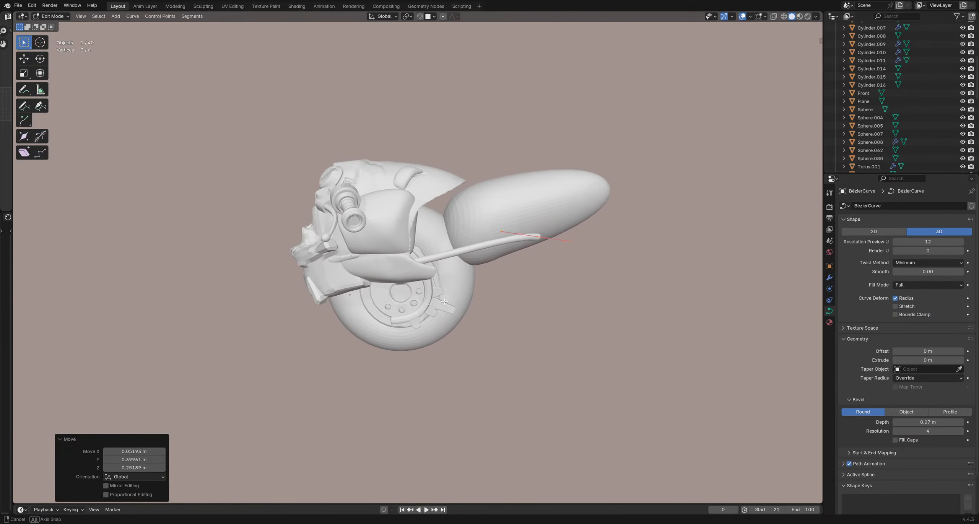
Step: Pull the lower handle of the curve's front control point down by about 0.82 m so the tube sags
click(351, 254)
middle_drag(351, 255, 406, 273)
middle_drag(334, 262, 435, 281)
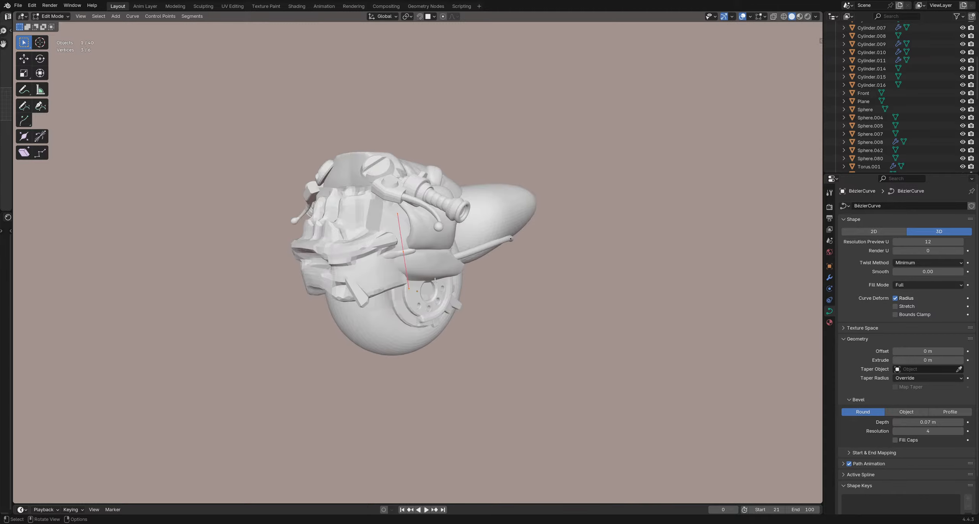
key(g)
click(476, 353)
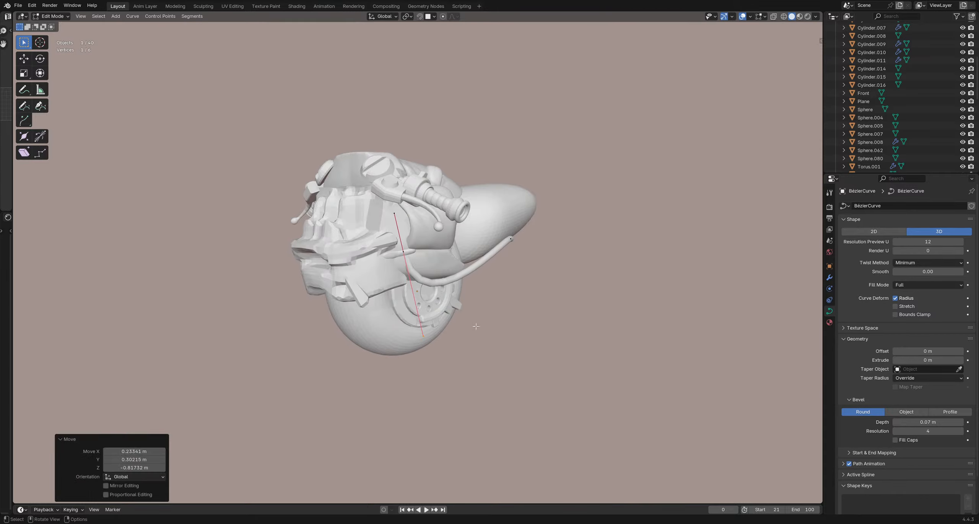
Step: Shift the curve's rear control point by about -0.14, 0.31 and -0.07 m in X, Y and Z and rotate it slightly
middle_drag(475, 353, 481, 279)
key(g)
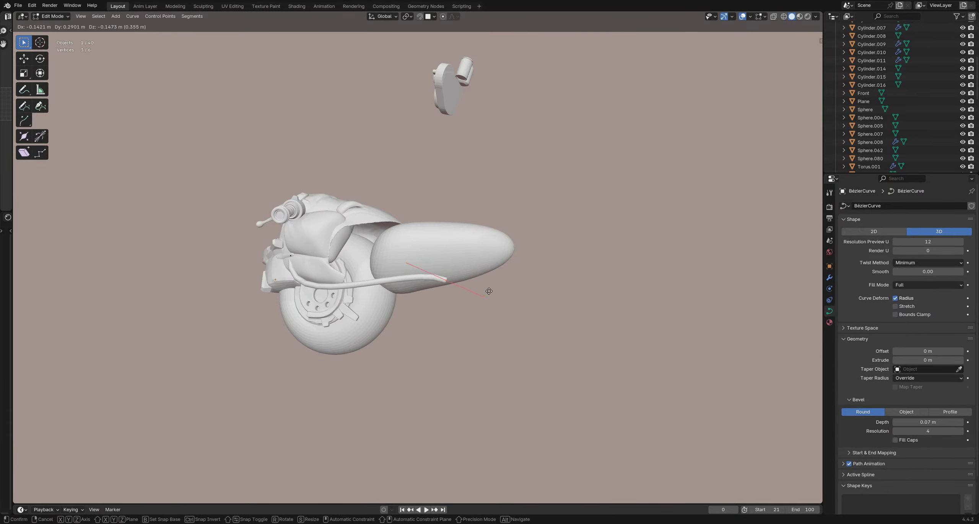
click(489, 291)
key(r)
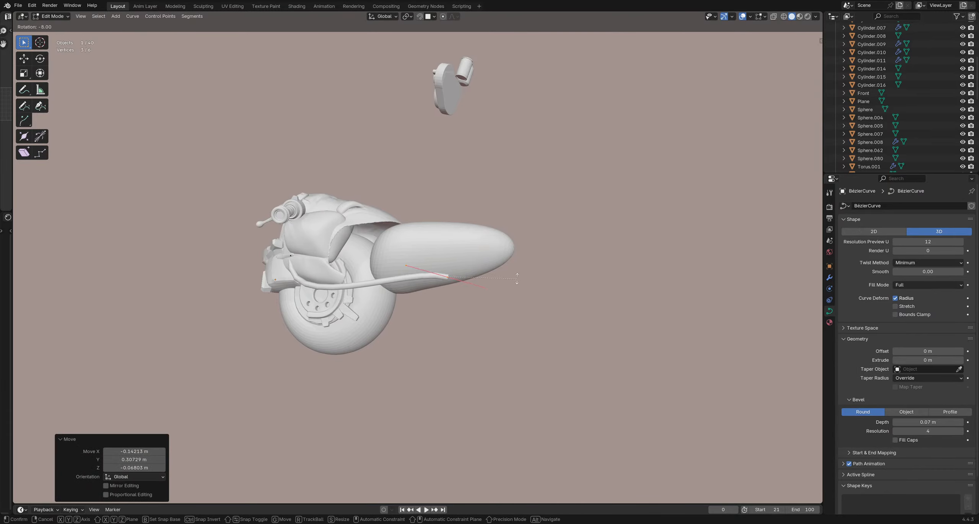
click(516, 269)
Step: Add a middle control point to the curve and move it slightly above the wheel hub
middle_drag(516, 269, 381, 256)
right_click(349, 259)
drag(278, 235, 390, 258)
click(347, 256)
key(g)
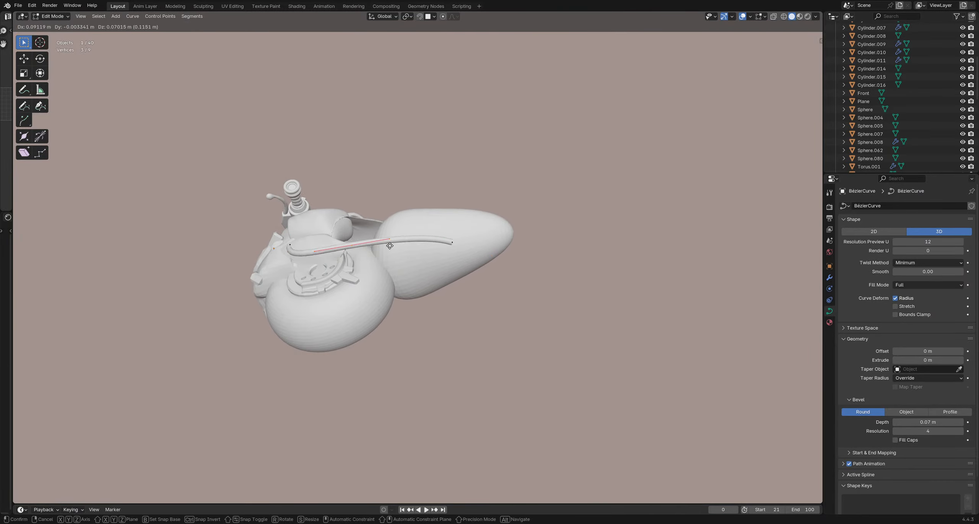
click(390, 237)
Step: Rotate the curve's rear control point and raise it along the side of the rear ellipsoid body
drag(436, 230, 467, 257)
middle_drag(467, 260, 458, 325)
key(r)
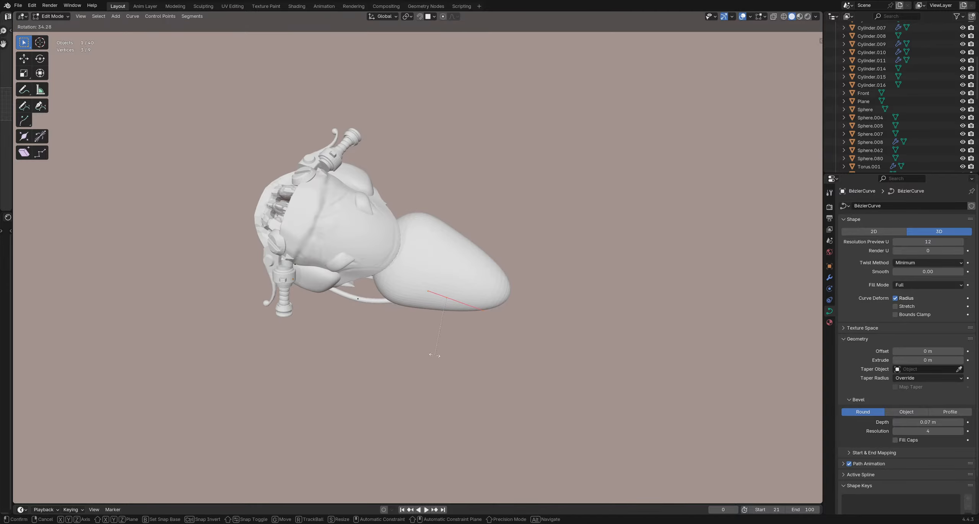
click(433, 354)
middle_drag(434, 354, 464, 191)
key(g)
click(461, 148)
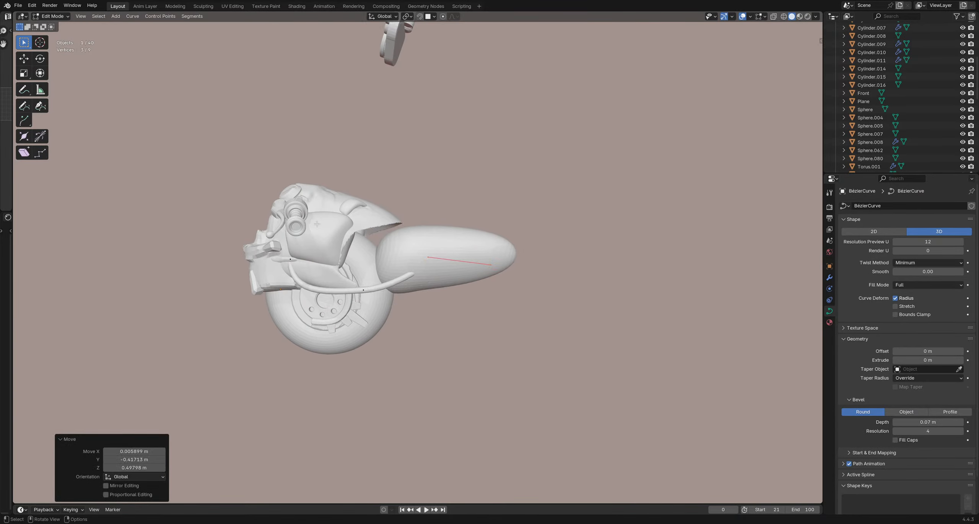
middle_drag(460, 147, 471, 308)
key(g)
click(475, 188)
Step: Scale the middle control point's handles to 0.608 and move one handle by about 0.13 m
click(416, 322)
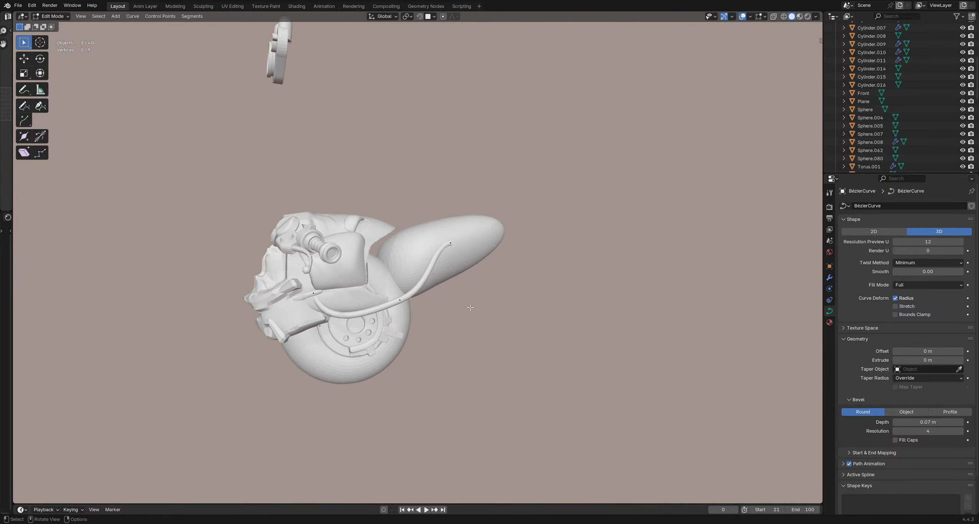
key(s)
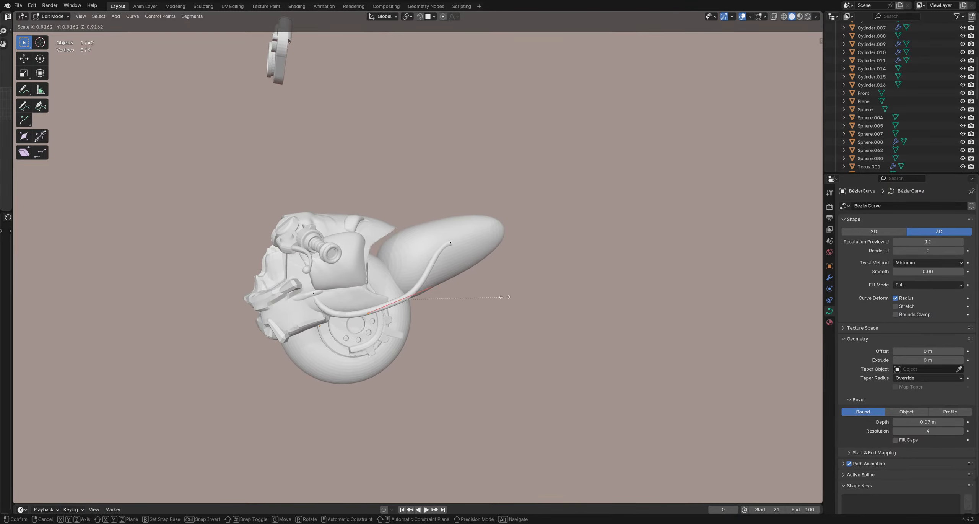
click(466, 299)
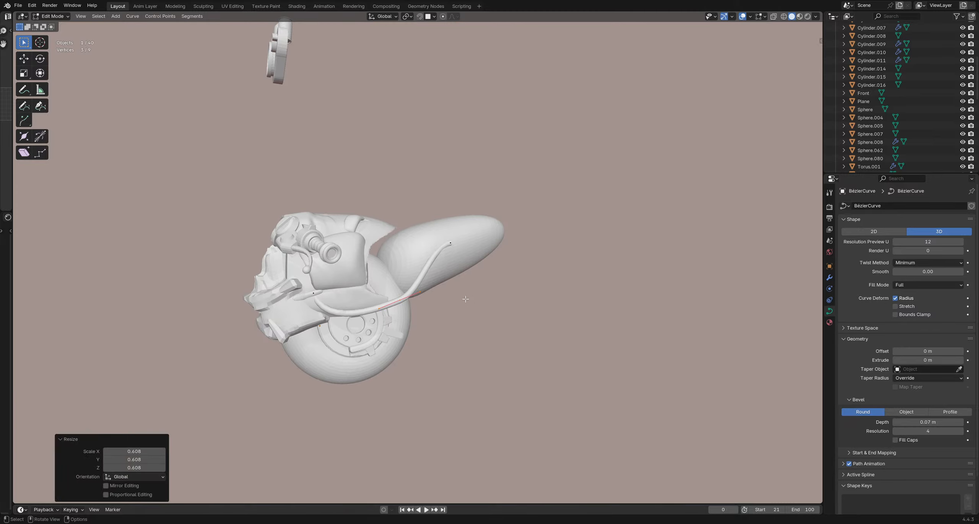
drag(396, 320, 396, 321)
key(g)
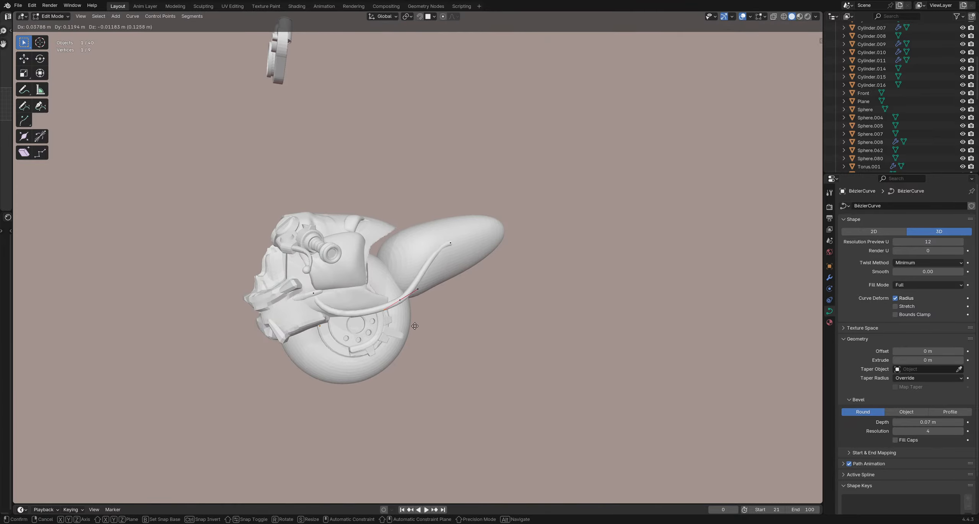
click(417, 328)
middle_drag(417, 328, 382, 318)
key(g)
right_click(495, 286)
Step: Delete the curve's middle control point
drag(367, 272, 423, 315)
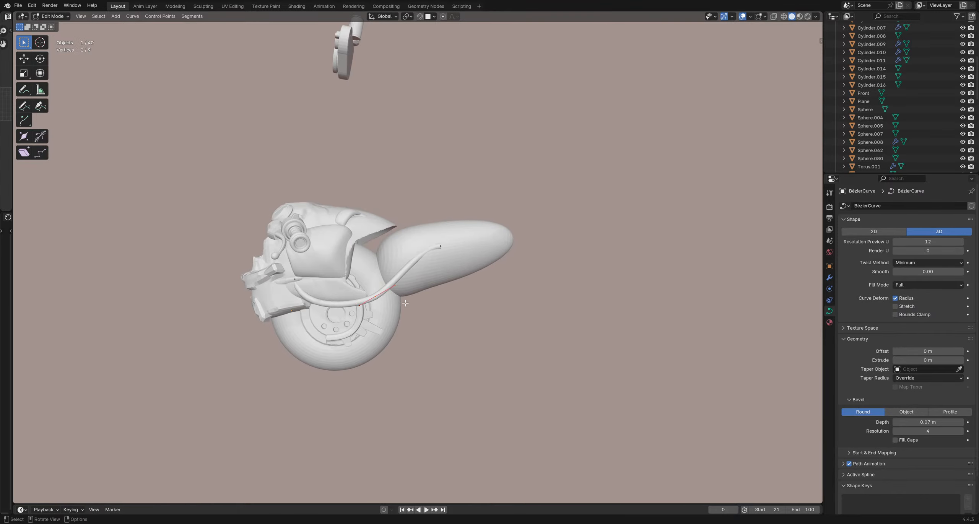
key(x)
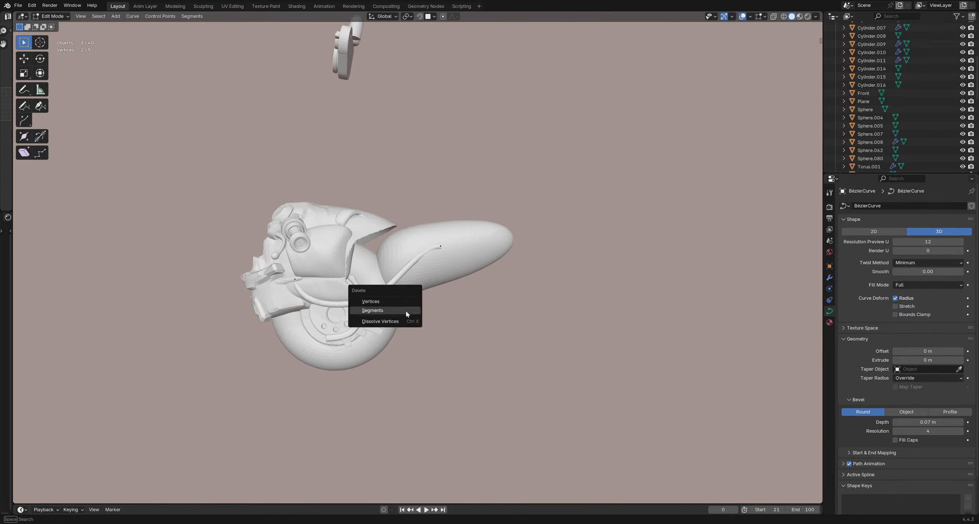
click(406, 310)
Step: Pull a handle of the curve's rear control point down by about 1.72 m to bend the tube into an arc
click(440, 245)
middle_drag(440, 245, 448, 276)
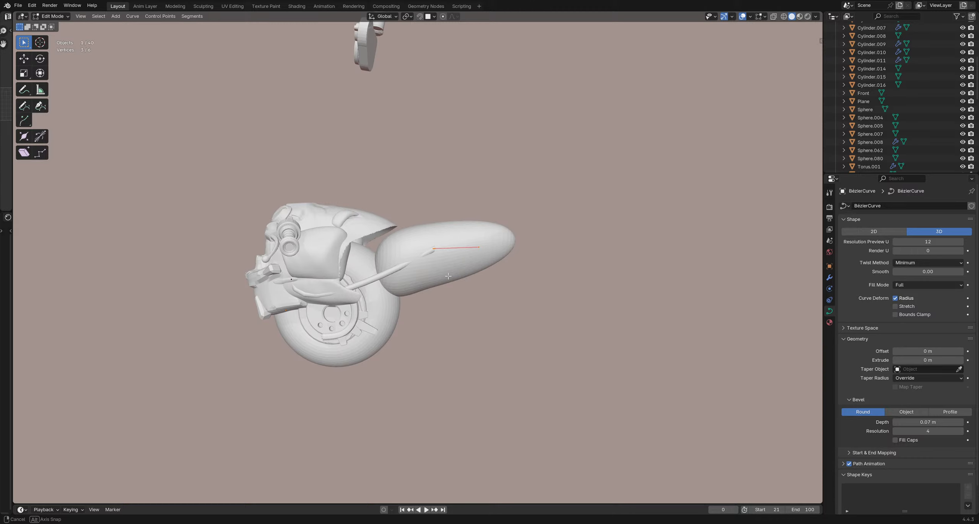
click(430, 247)
key(g)
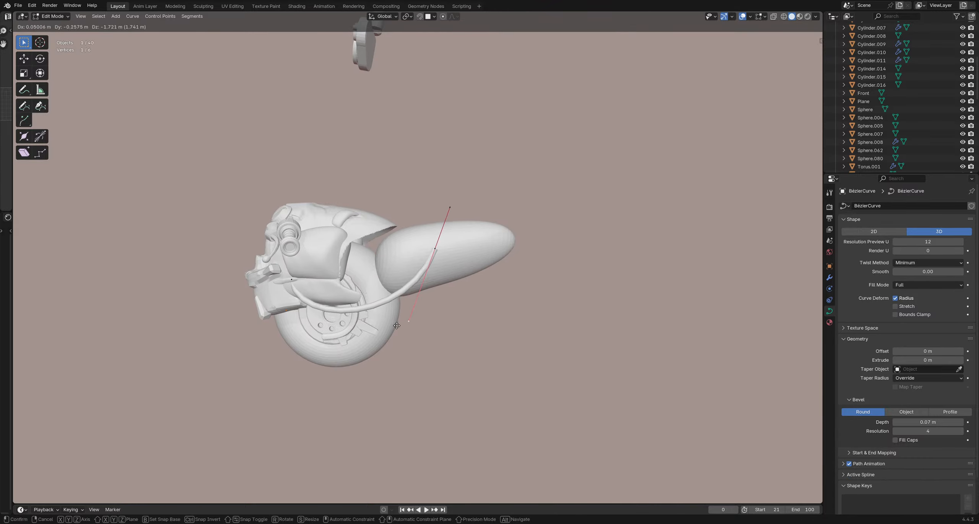
click(408, 327)
middle_drag(408, 327, 451, 306)
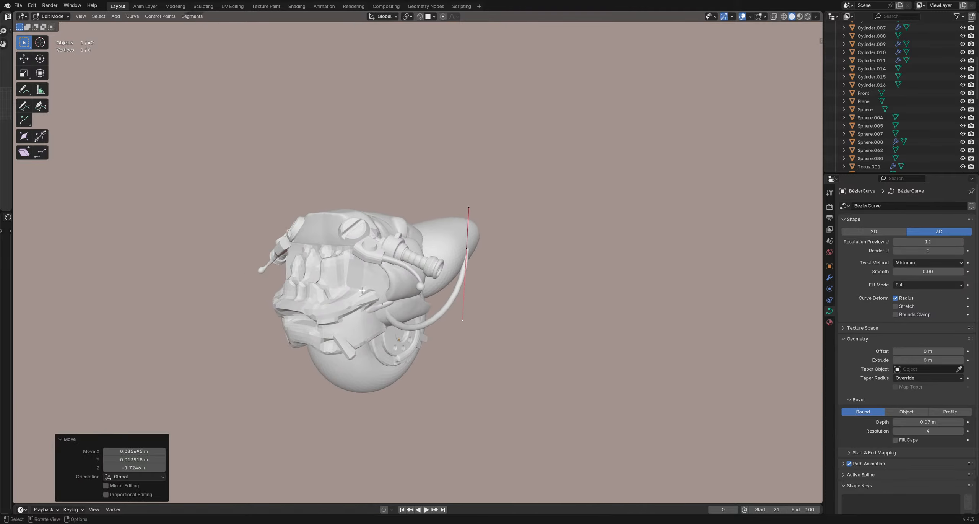
Step: Move the front control point's lower handle by about 0.10, 0.02 and 0.13 m in X, Y and Z, and leave Edit Mode
click(403, 278)
middle_drag(403, 281, 415, 310)
drag(402, 328, 442, 353)
key(g)
click(461, 338)
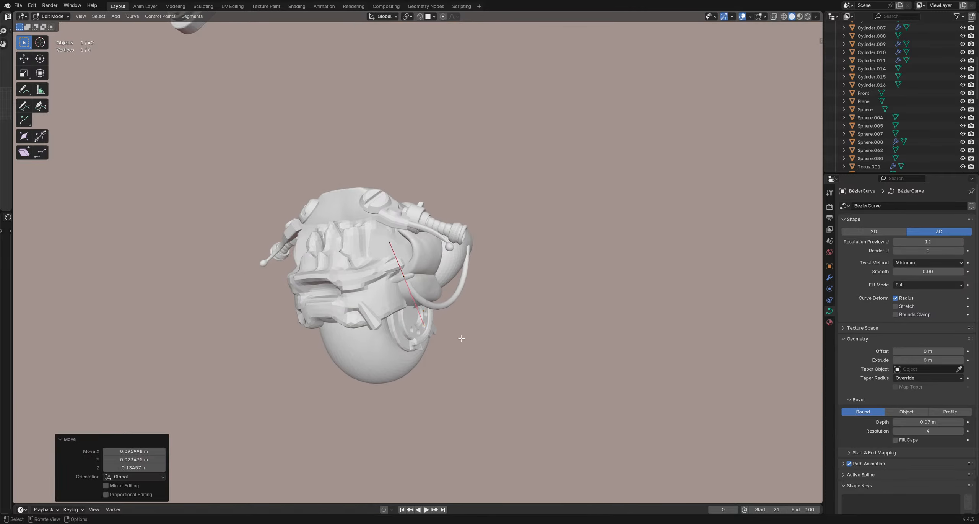
middle_drag(462, 338, 801, 262)
scroll(428, 344, down, 5)
scroll(527, 339, up, 4)
key(Tab)
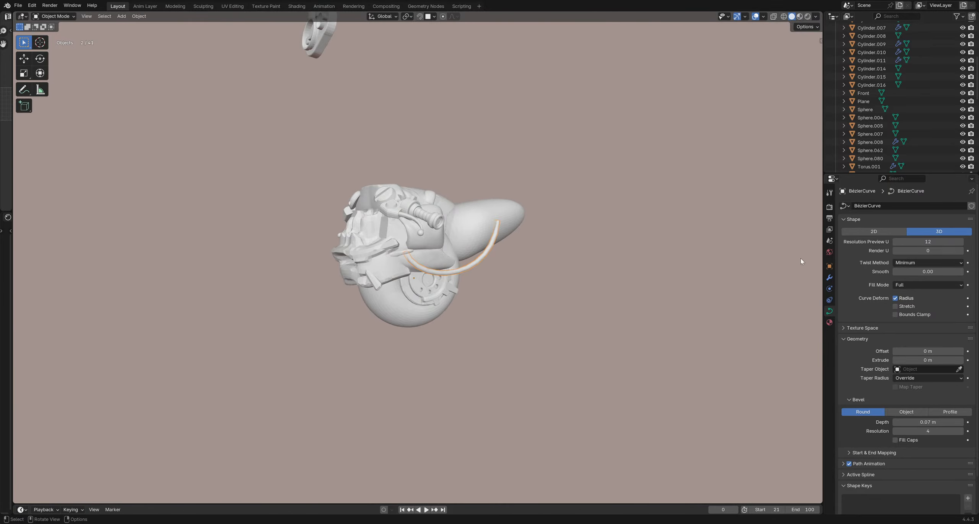
Step: Add a Mirror modifier to the curve on the X axis with Sphere as the mirror object, and check both sides
click(829, 277)
click(882, 203)
mouse_move(882, 204)
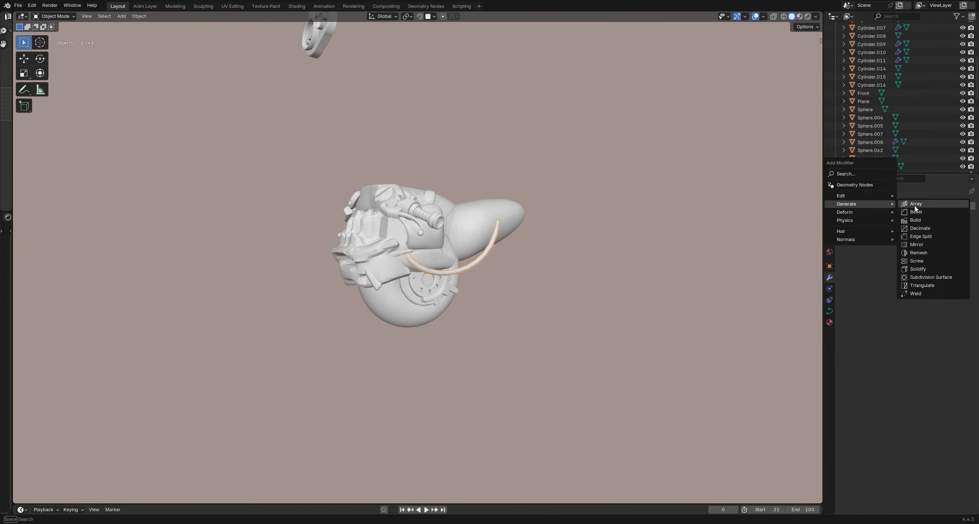
click(922, 245)
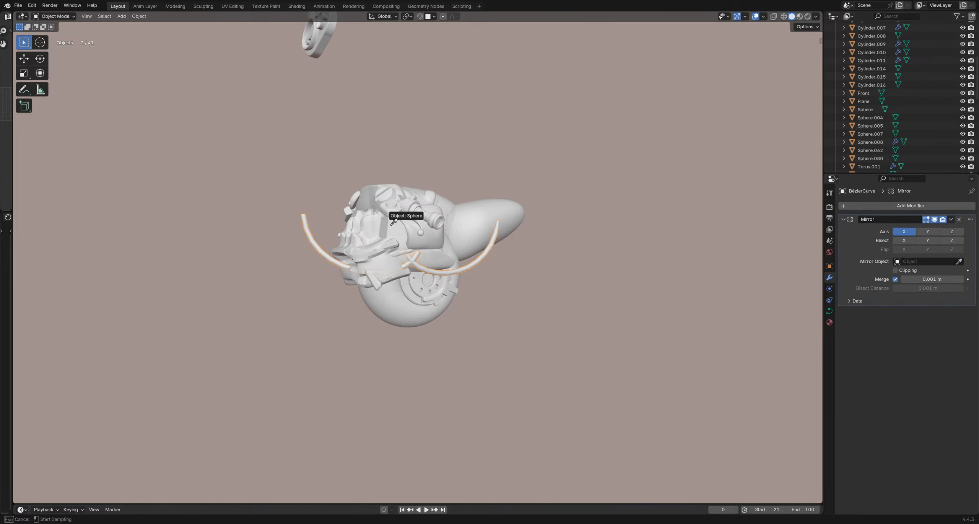
middle_drag(408, 226, 419, 307)
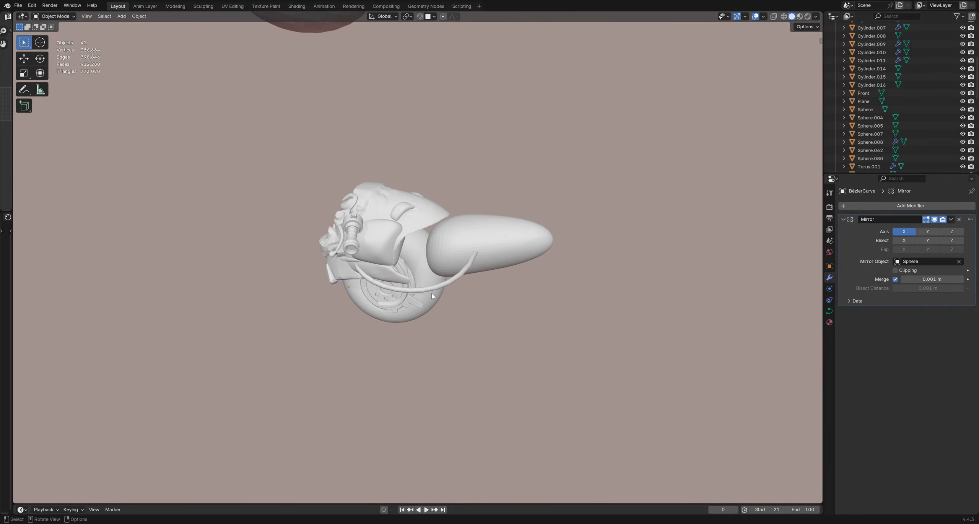
middle_drag(434, 245, 364, 240)
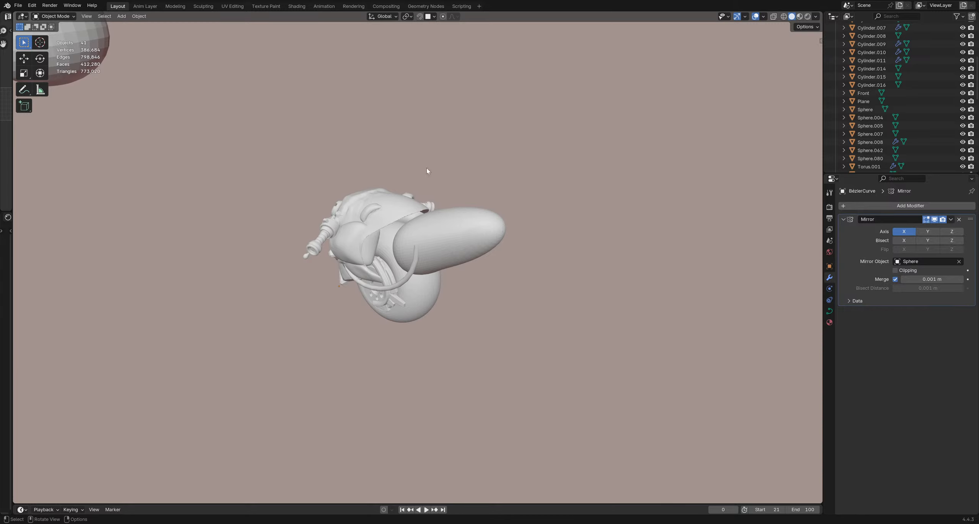
mouse_move(466, 172)
middle_down()
mouse_move(423, 186)
mouse_move(513, 165)
mouse_move(439, 176)
mouse_move(467, 177)
middle_up()
scroll(432, 185, up, 1)
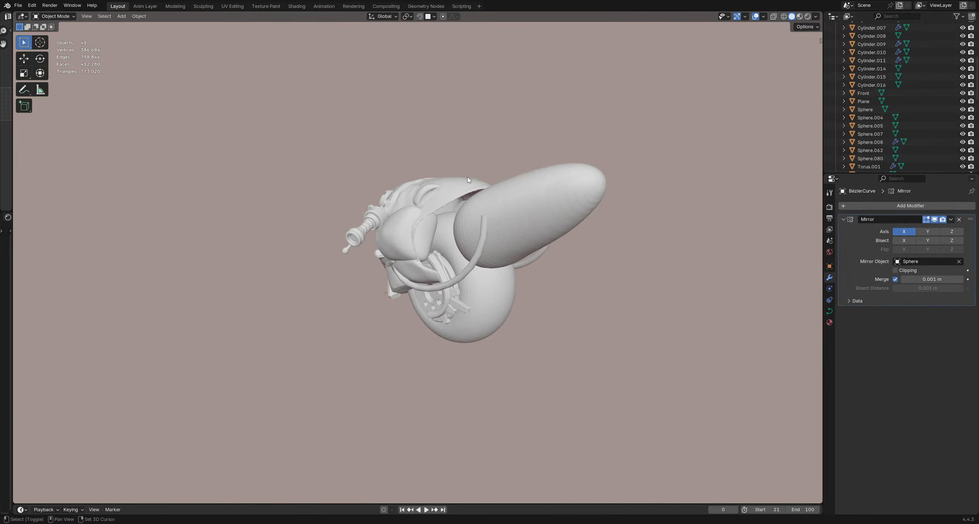
Step: Move the elongated rear body into the HIDE TEMP collection and hide that collection in the viewport
click(476, 206)
click(520, 222)
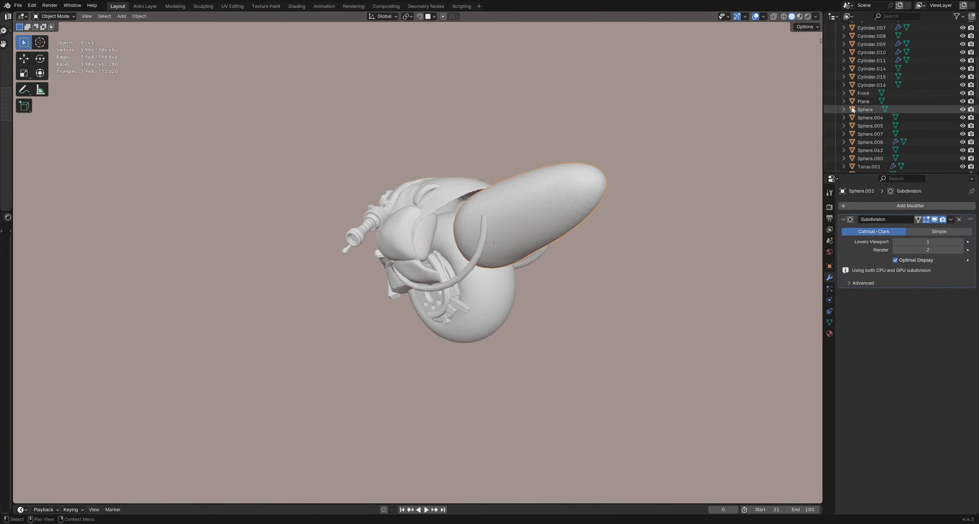
key(m)
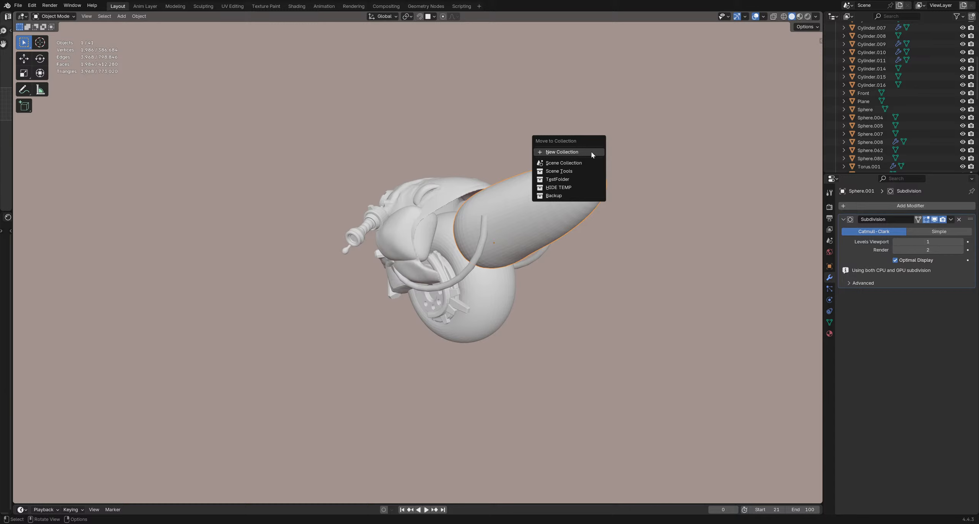
click(584, 187)
scroll(857, 143, down, 6)
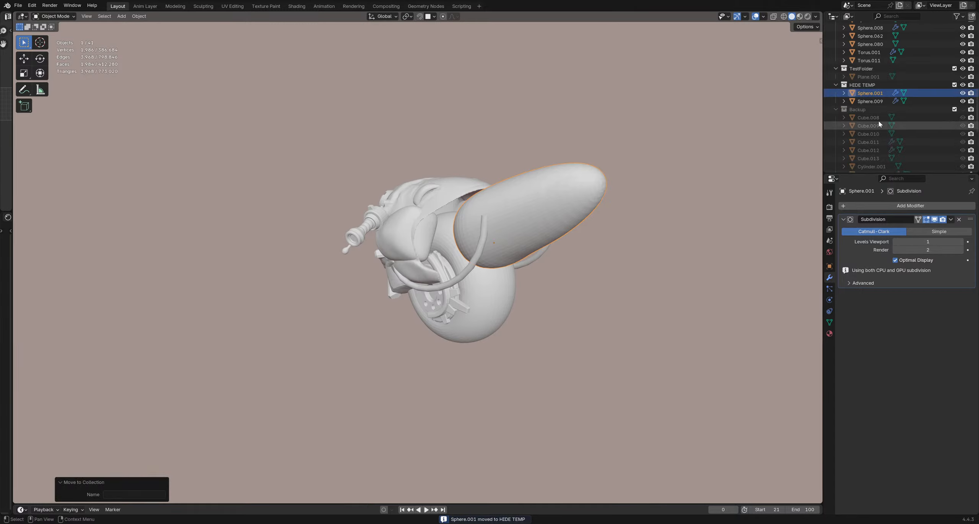
click(963, 84)
Step: Add a UV sphere with 32 segments and 16 rings and position it beside the wheel, inside the body's rear opening
middle_drag(521, 248, 364, 219)
key(shift+a)
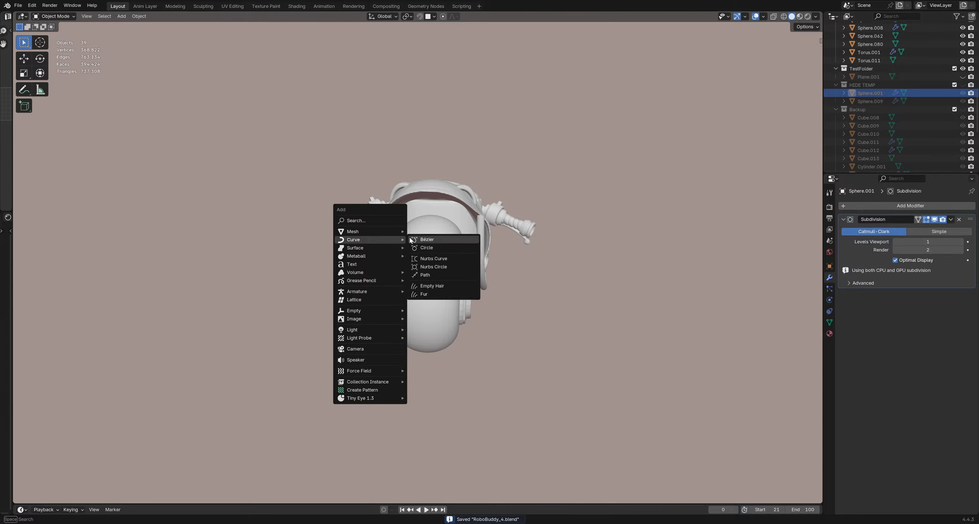
mouse_move(388, 231)
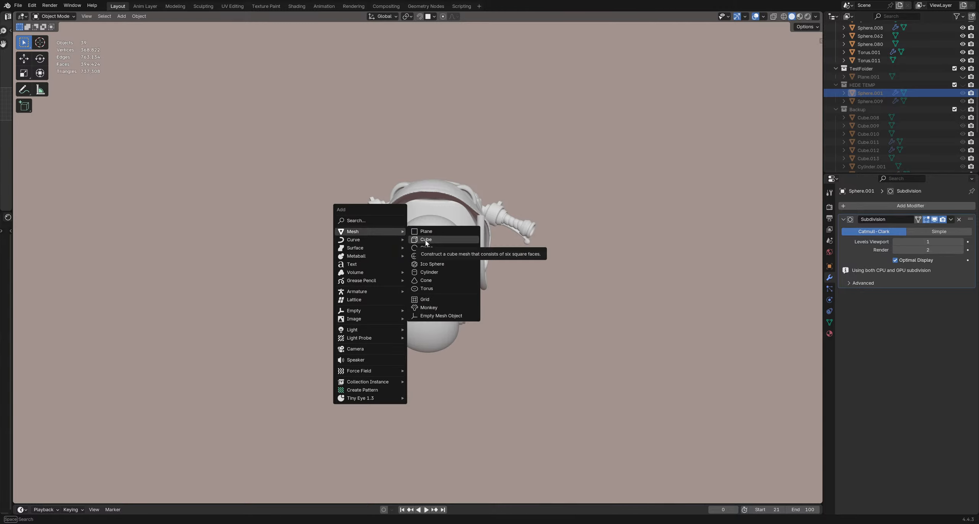
click(428, 258)
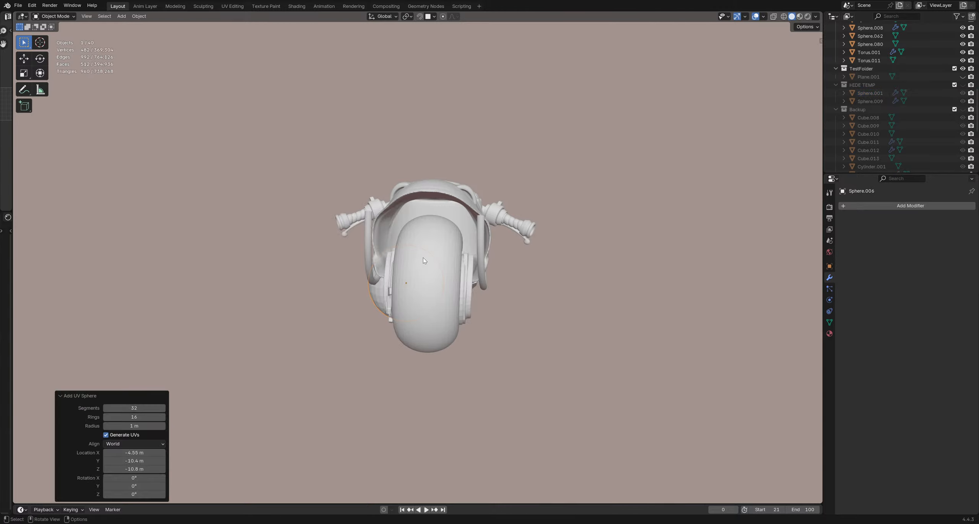
key(g)
click(424, 240)
middle_drag(422, 242, 418, 287)
key(g)
click(577, 284)
key(g)
click(450, 413)
click(417, 286)
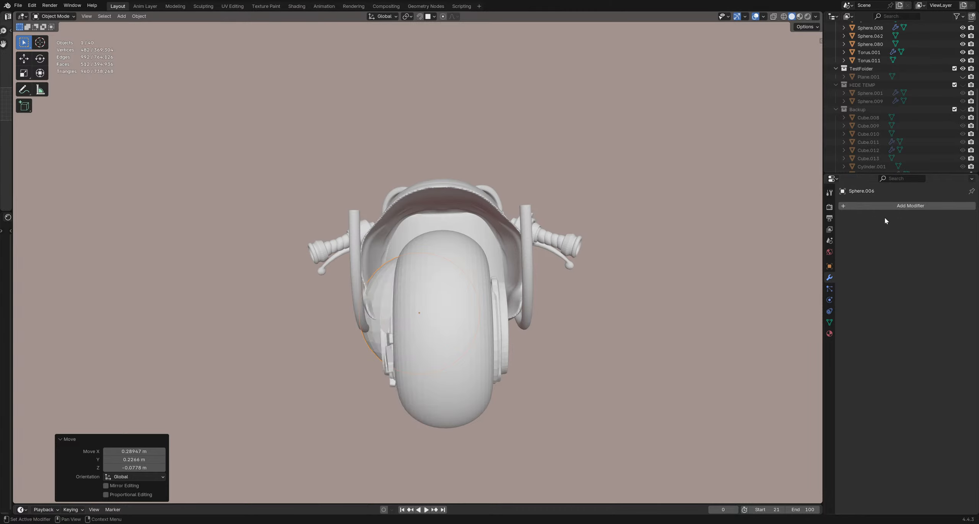
Step: Add an X-axis Mirror modifier to the new sphere using Sphere as mirror object, plus a level 1 Subdivision modifier
click(892, 205)
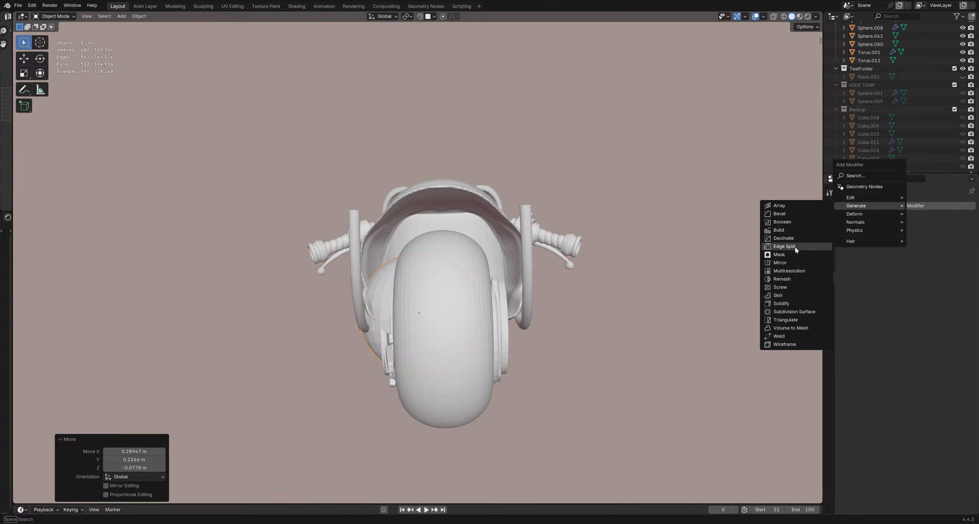
click(791, 263)
click(959, 261)
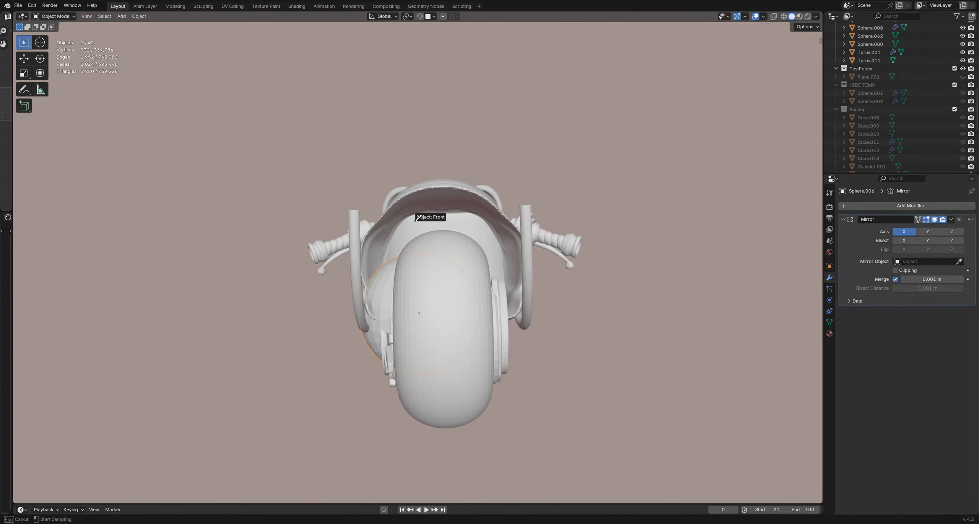
click(417, 208)
mouse_move(419, 222)
middle_down()
mouse_move(437, 286)
mouse_move(419, 280)
mouse_move(424, 227)
middle_up()
key(ctrl+1)
key(grave)
key(Escape)
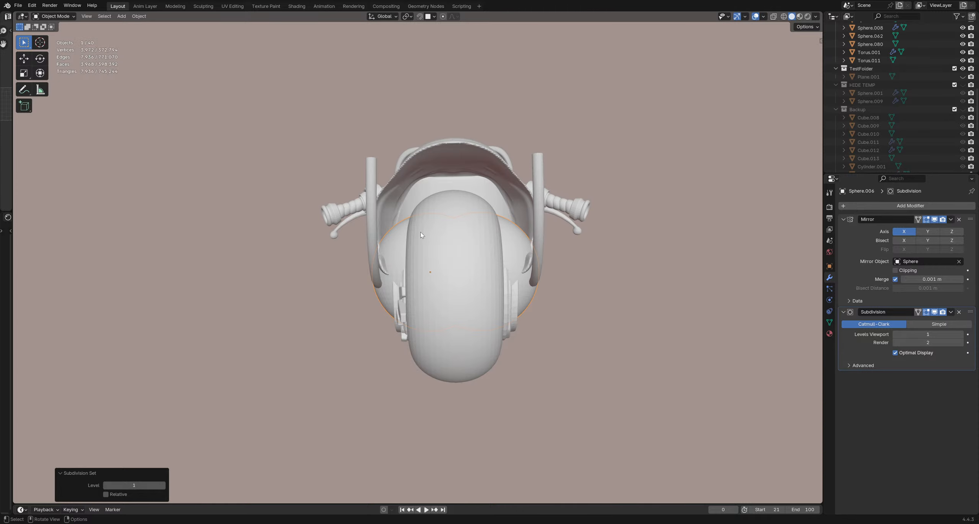
Step: In Sculpt Mode, pull the mirrored sphere upward with the Grab brush into the body's rear opening, undoing the last stroke
key(ctrl+Tab)
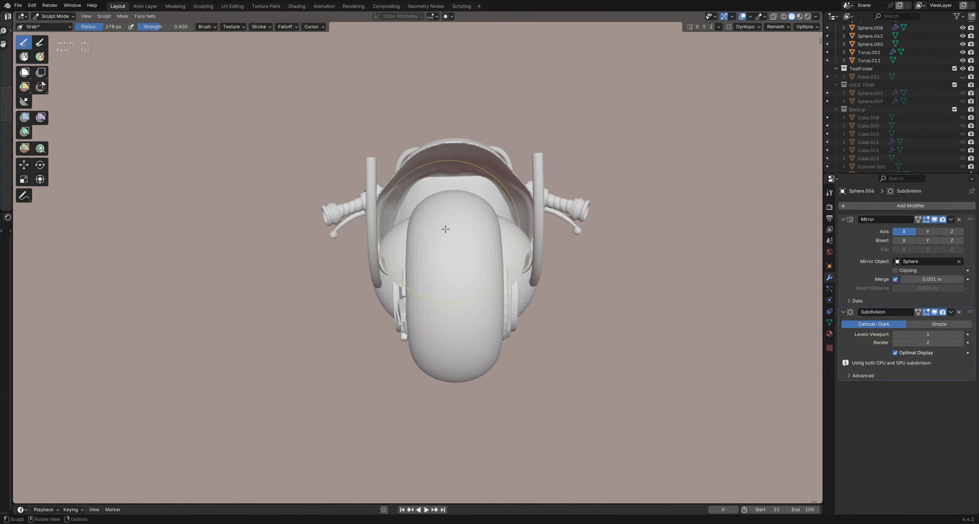
drag(445, 227, 432, 176)
drag(398, 312, 403, 278)
drag(409, 260, 442, 156)
middle_drag(433, 203, 438, 175)
drag(438, 175, 454, 139)
mouse_move(432, 147)
middle_down()
mouse_move(461, 232)
mouse_move(428, 188)
middle_up()
key(ctrl+z)
Step: Reduce the Grab brush radius to about 202 px and pull the sphere's upper and outer sides out to the shell's rim
key(f)
click(400, 197)
drag(398, 201, 386, 182)
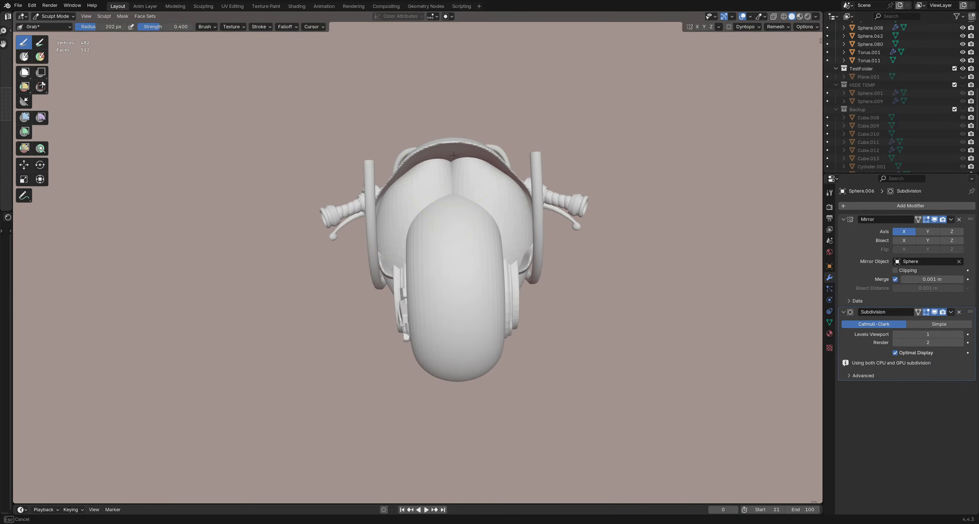
middle_drag(410, 173, 494, 223)
drag(506, 212, 517, 215)
middle_drag(536, 225, 502, 219)
drag(502, 216, 518, 210)
middle_drag(522, 208, 485, 220)
Step: Refine the sphere's fit against the shell's sides and lower edge, varying the Grab brush radius between about 86 and 181 px
key(f)
click(491, 200)
middle_drag(545, 187, 345, 156)
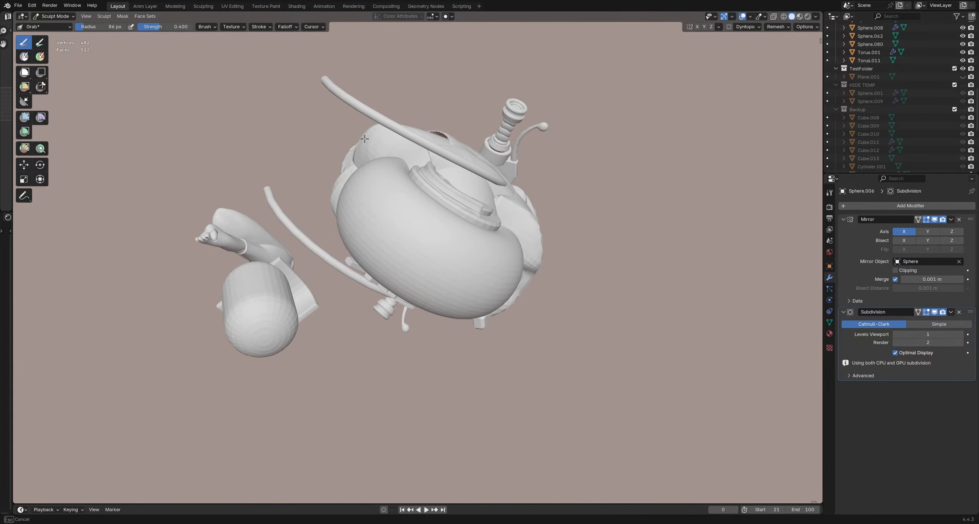
mouse_move(316, 127)
middle_down()
mouse_move(314, 237)
mouse_move(498, 285)
mouse_move(528, 276)
mouse_move(539, 233)
mouse_move(519, 204)
mouse_move(474, 249)
middle_up()
key(f)
click(522, 261)
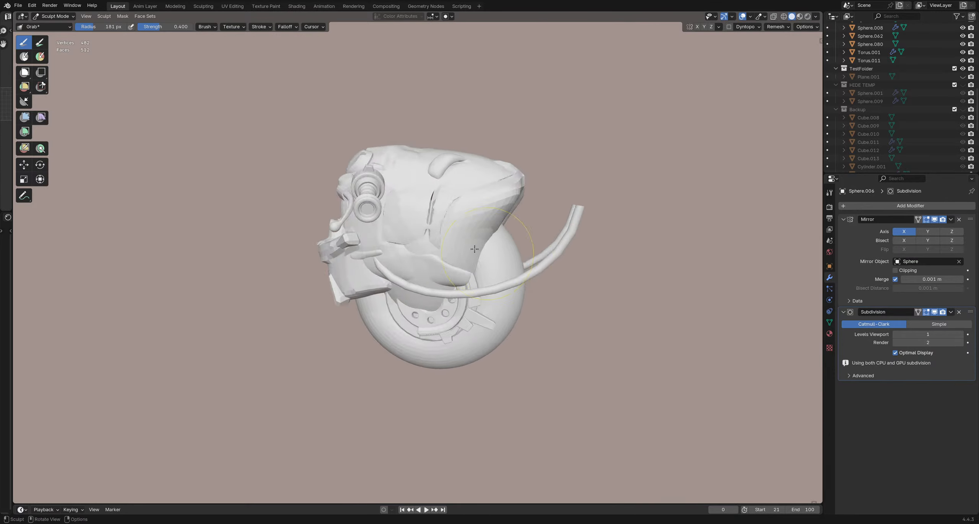
middle_drag(421, 264, 346, 218)
key(f)
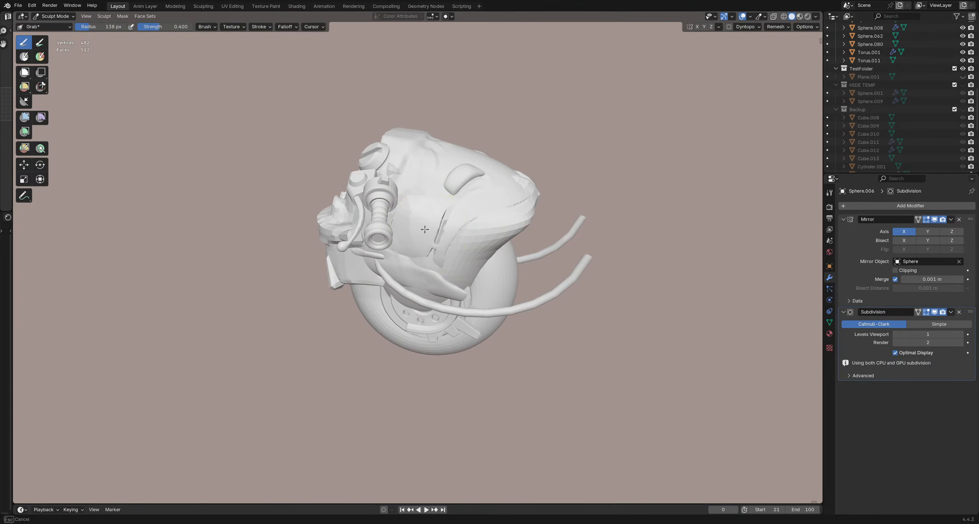
middle_drag(447, 238, 453, 279)
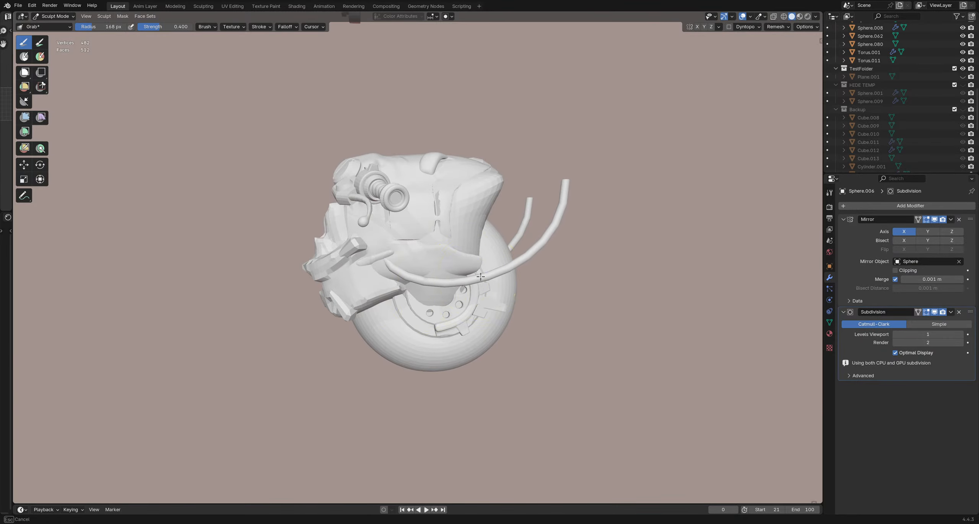
mouse_move(463, 291)
middle_down()
mouse_move(411, 324)
mouse_move(438, 339)
mouse_move(513, 288)
mouse_move(382, 123)
mouse_move(351, 197)
mouse_move(419, 159)
mouse_move(409, 157)
mouse_move(465, 184)
mouse_move(489, 217)
mouse_move(420, 230)
mouse_move(465, 250)
middle_up()
Step: Check the sculpted sphere's fit inside the shell with X-ray shading and return to Object Mode
key(alt+z)
scroll(419, 158, up, 3)
key(f)
click(412, 160)
key(ctrl+Tab)
click(376, 157)
scroll(465, 184, down, 5)
key(alt+z)
scroll(490, 217, up, 8)
scroll(439, 208, up, 3)
scroll(439, 208, down, 8)
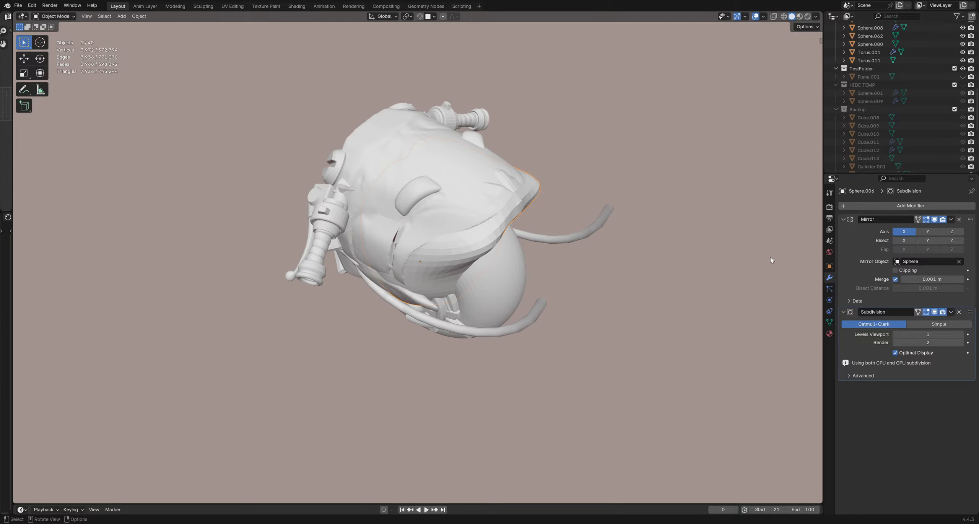
Step: Raise the sculpted sphere's subdivision to level 2 and apply its Subdivision and Mirror modifiers
key(ctrl+2)
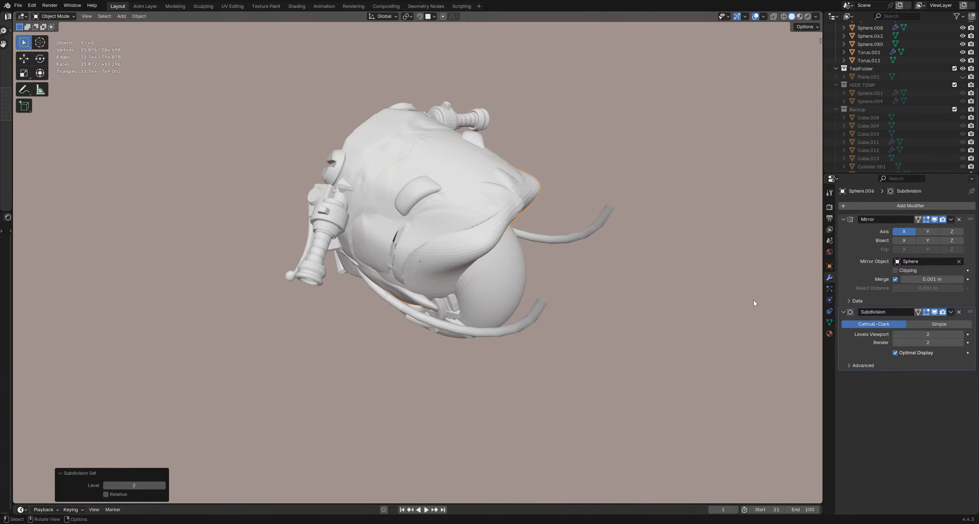
key(ctrl+a)
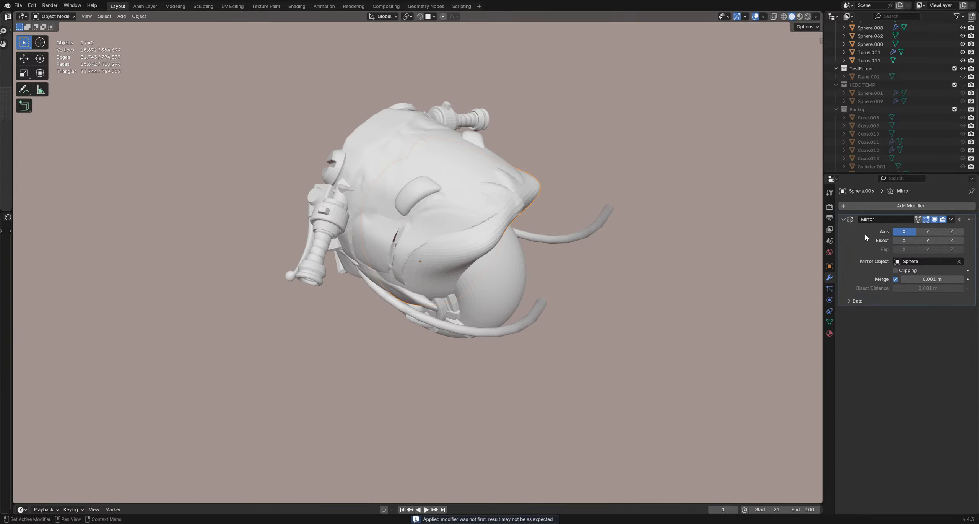
key(ctrl+a)
Step: Join the sculpted sphere into the main body shell
middle_drag(631, 214, 451, 178)
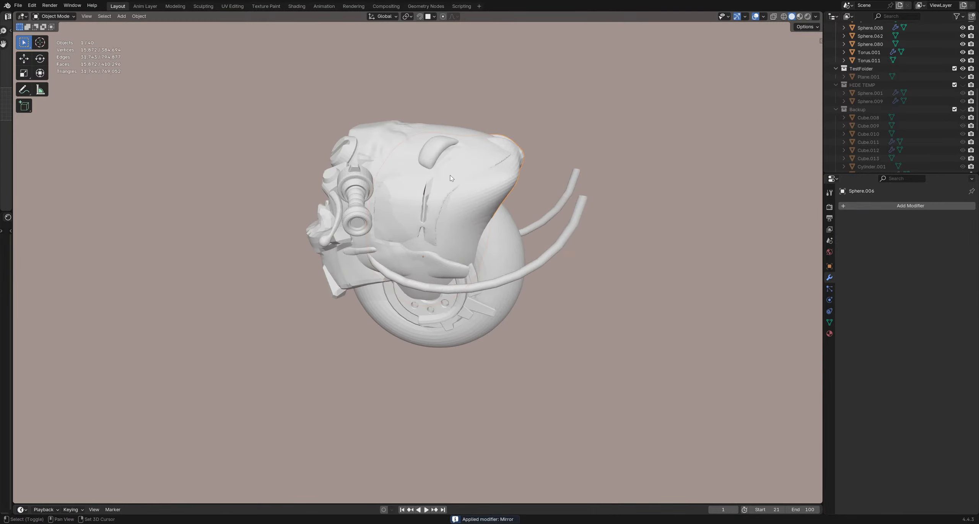
shift+click(477, 162)
key(ctrl+j)
middle_drag(492, 211, 451, 203)
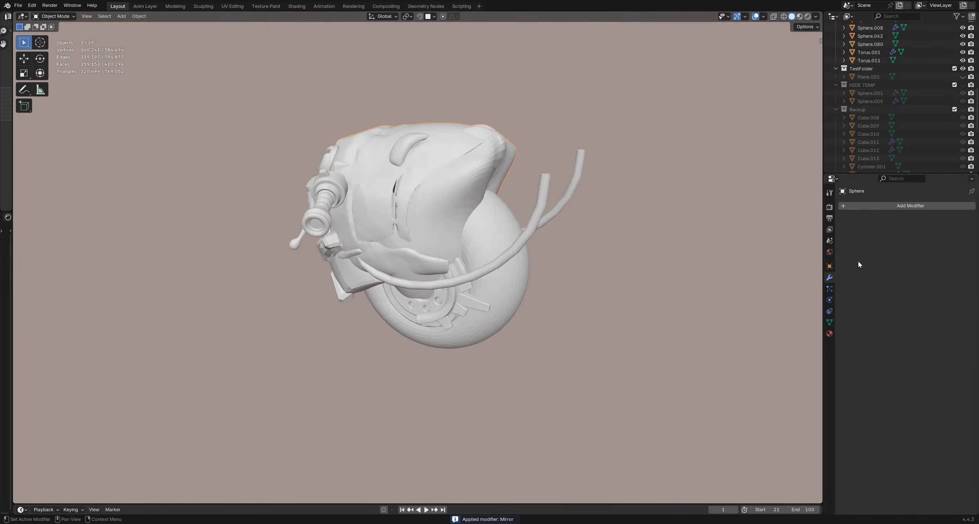
Step: Add a Voxel Remesh modifier with a 0.04 m voxel size to the joined body and apply it
click(894, 211)
mouse_move(880, 208)
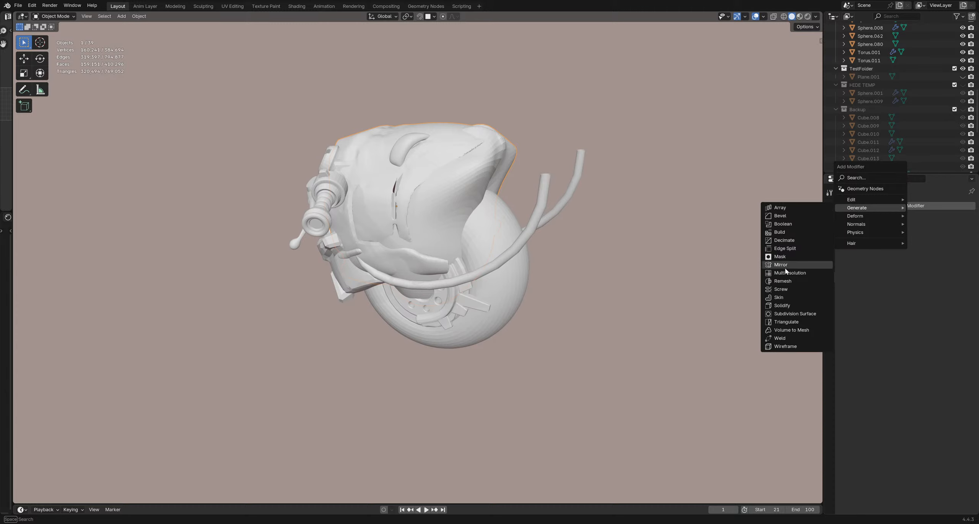
click(782, 281)
middle_drag(797, 275, 865, 285)
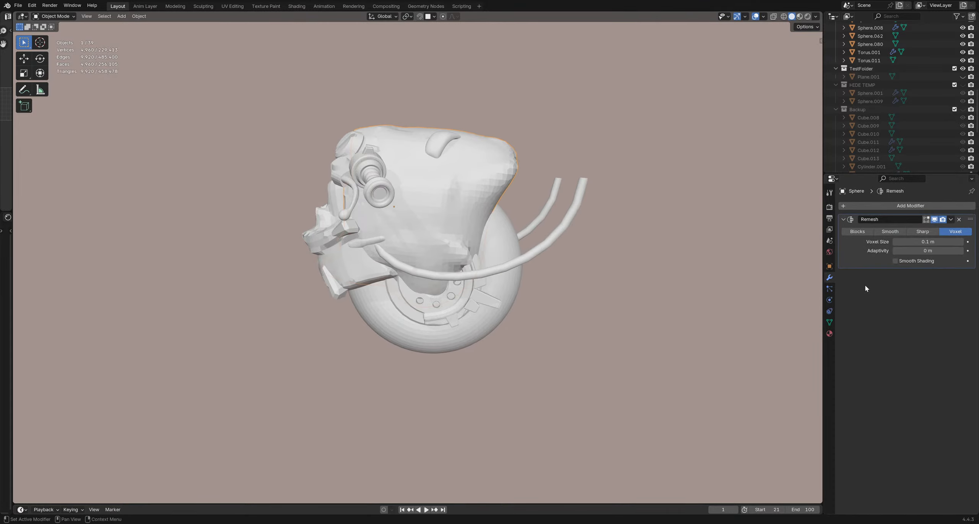
double_click(895, 243)
text(0.04)
key(Return)
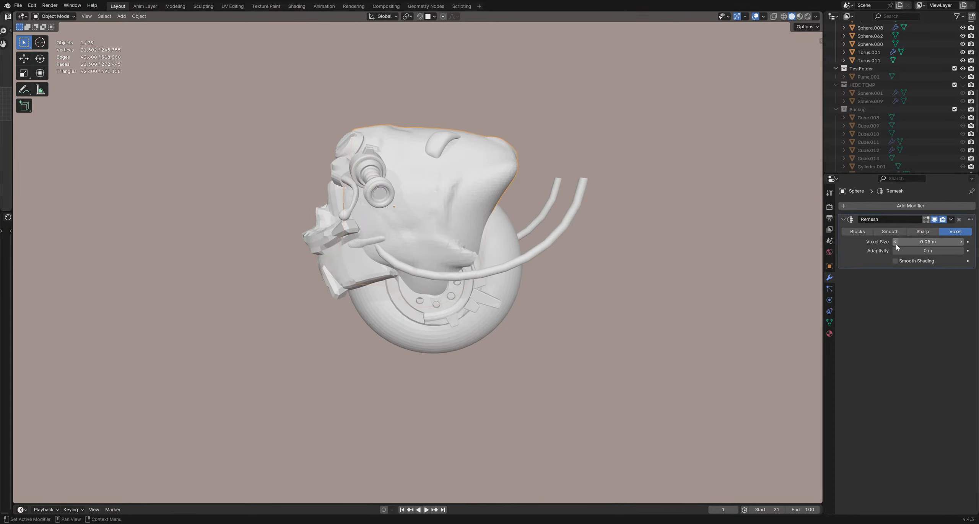
middle_drag(778, 233, 746, 229)
key(ctrl+a)
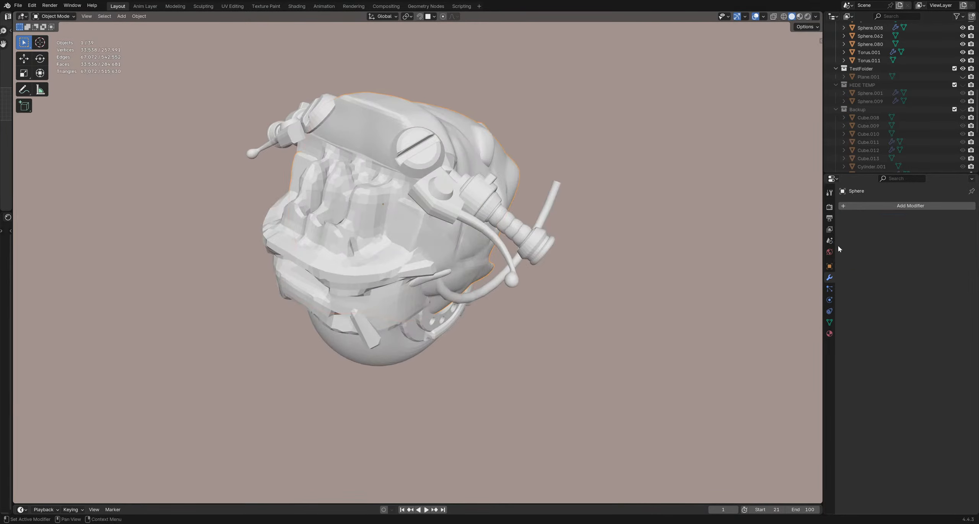
Step: Isolate the remeshed body in local view and switch it to Sculpt Mode
middle_drag(796, 248, 472, 254)
key(KP_Divide)
key(ctrl+Tab)
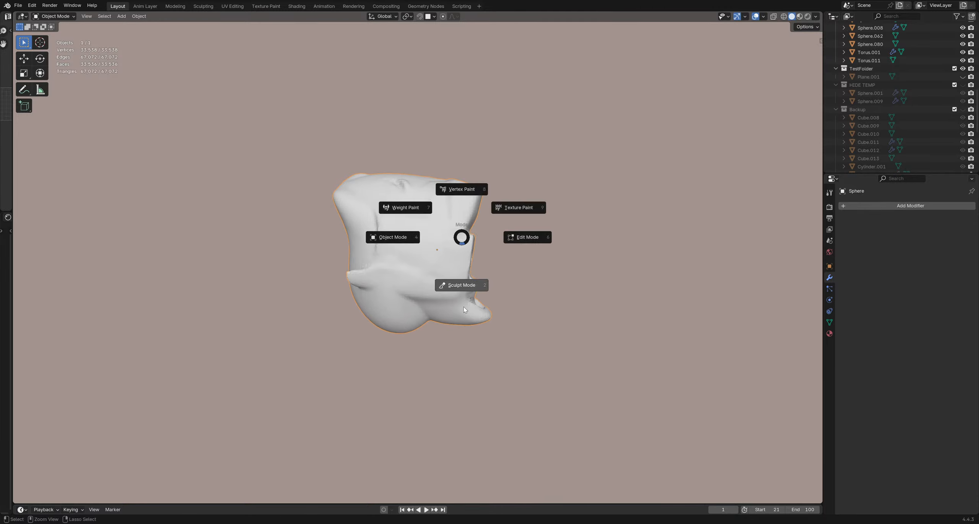
click(464, 305)
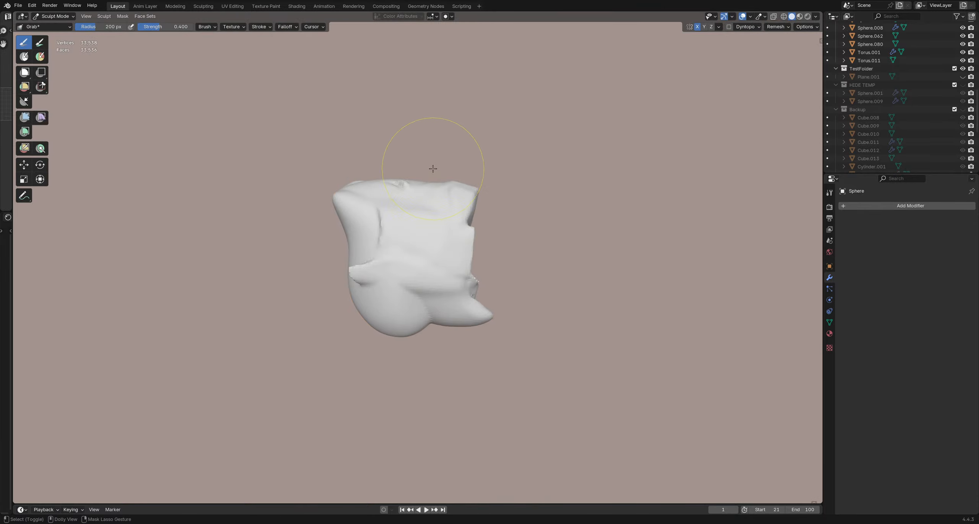
Step: Mask the front half of the body with a lasso, redoing the first selection
ctrl+shift+right_drag(413, 135, 519, 373)
key(ctrl+z)
mouse_move(444, 158)
ctrl+shift+right_down()
mouse_move(462, 391)
mouse_move(534, 71)
ctrl+shift+right_up()
middle_drag(576, 252, 522, 290)
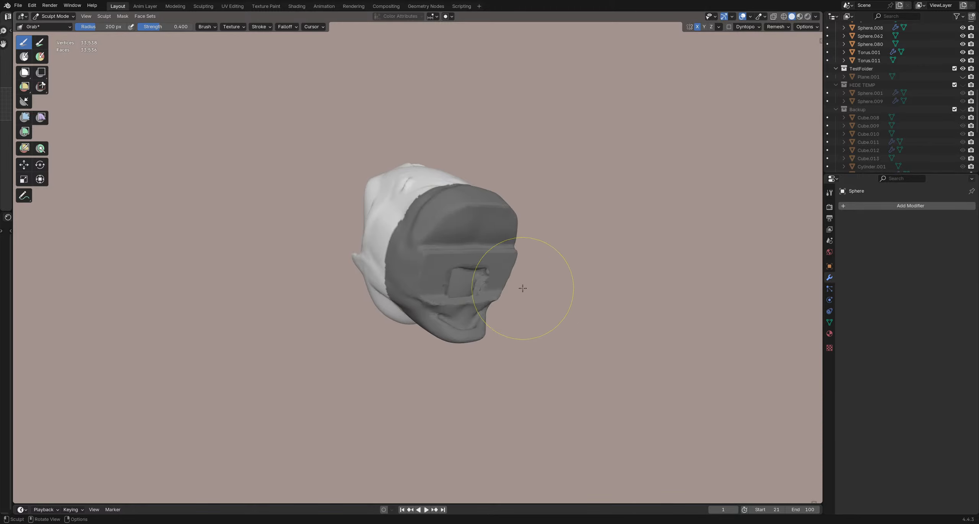
Step: Create a face set from the visible mesh and another from the masked front part of the body
key(h)
key(ctrl+z)
middle_drag(452, 262, 495, 252)
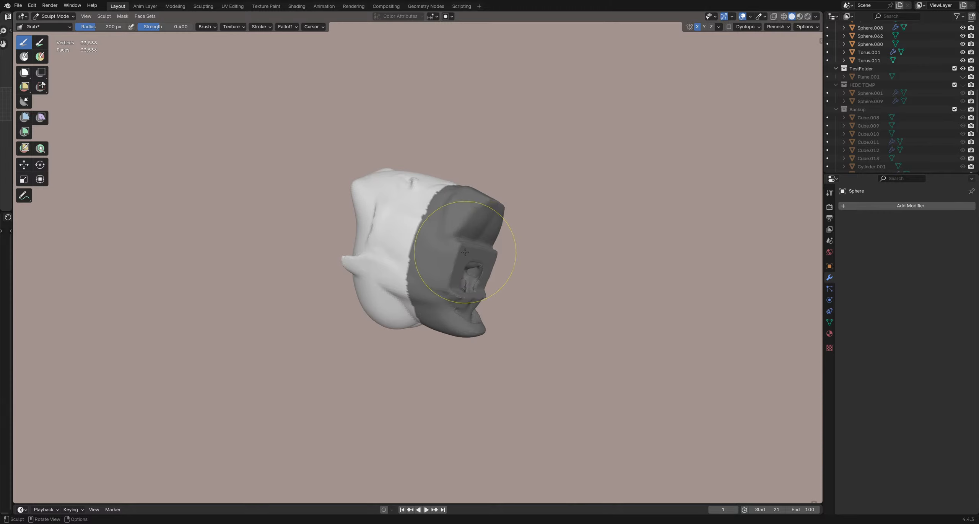
click(152, 17)
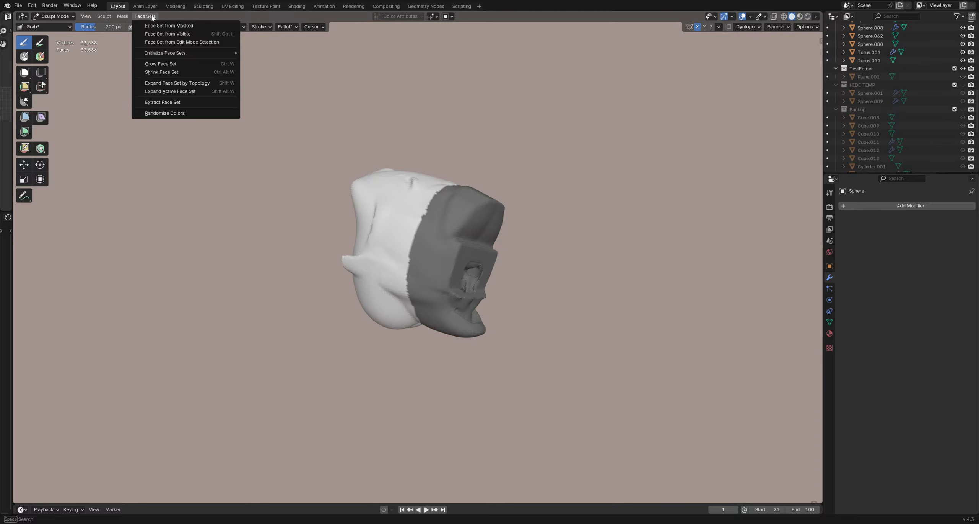
click(168, 34)
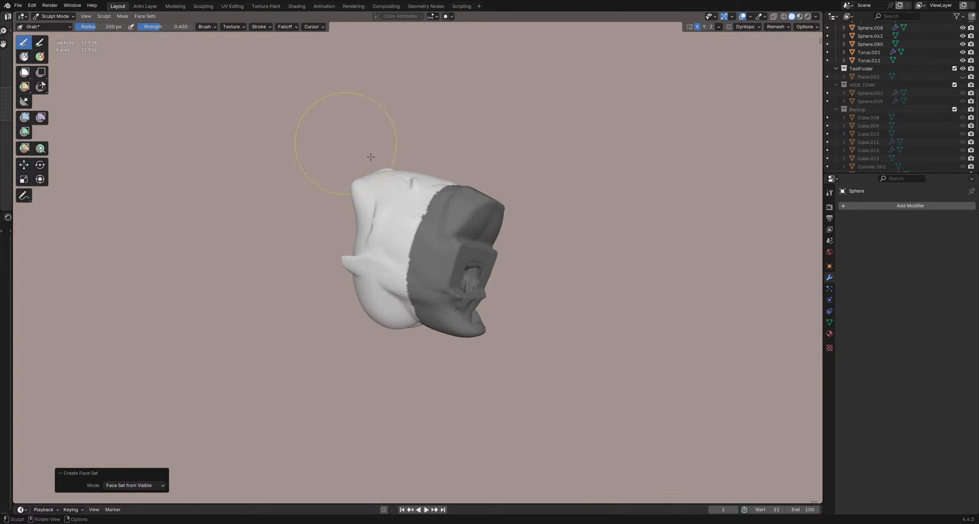
click(145, 16)
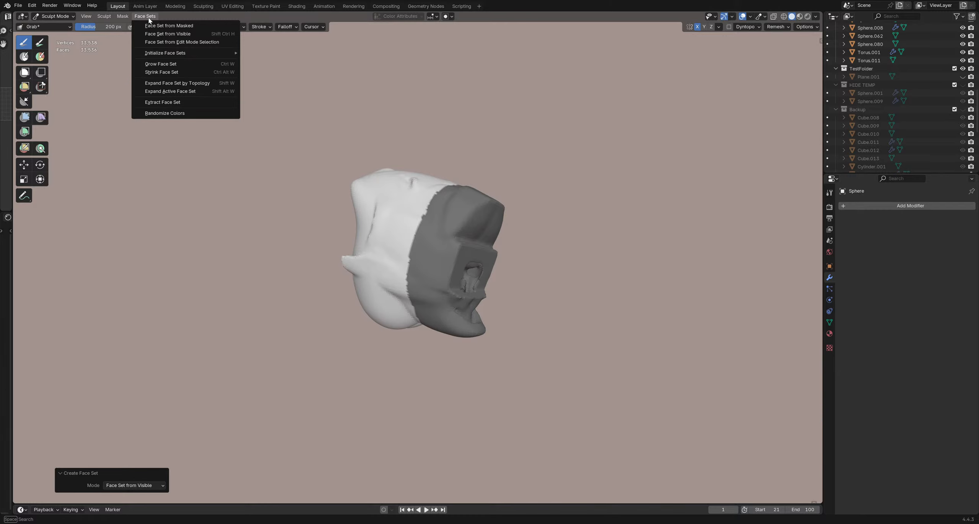
click(169, 26)
Step: Try hiding a face set of the body, reveal everything again and clear the mask
mouse_move(559, 267)
middle_down()
mouse_move(478, 264)
mouse_move(486, 300)
mouse_move(459, 333)
mouse_move(397, 248)
mouse_move(448, 257)
mouse_move(444, 361)
mouse_move(385, 300)
mouse_move(440, 232)
mouse_move(551, 281)
mouse_move(476, 251)
mouse_move(424, 282)
middle_up()
key(h)
scroll(475, 250, down, 6)
scroll(485, 250, up, 3)
key(alt+h)
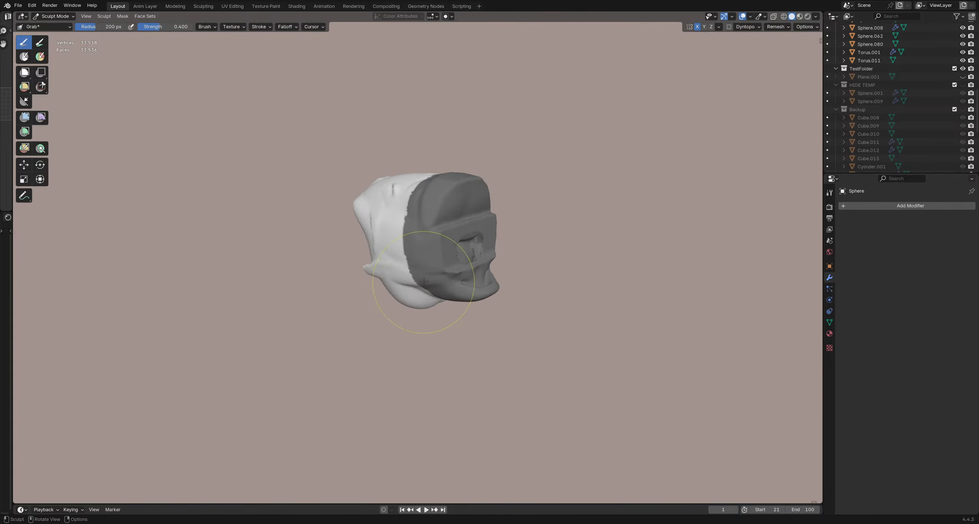
key(alt+m)
Step: Return the isolated body to Object Mode and add a UV sphere
scroll(493, 262, up, 2)
mouse_move(492, 261)
middle_down()
mouse_move(447, 325)
mouse_move(478, 343)
mouse_move(415, 293)
mouse_move(436, 283)
mouse_move(474, 323)
middle_up()
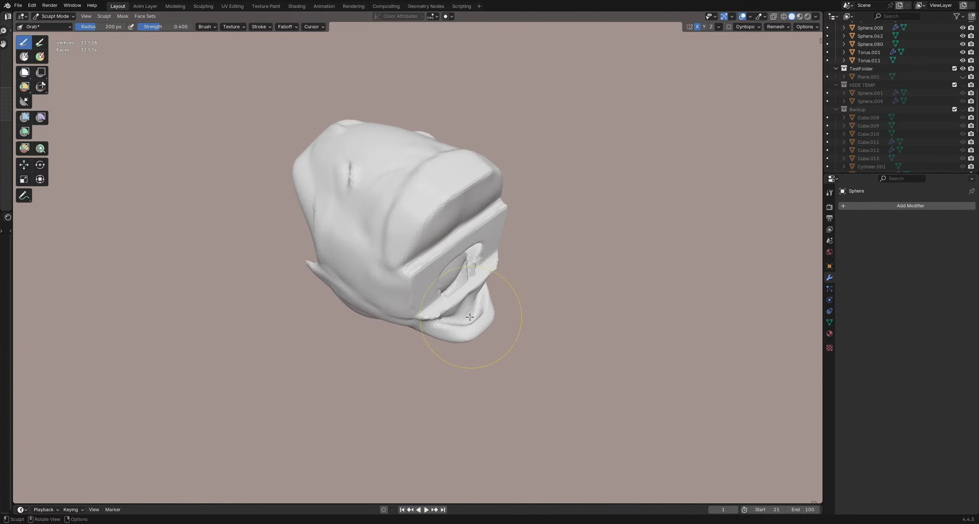
drag(469, 308, 470, 305)
mouse_move(469, 305)
middle_down()
mouse_move(508, 275)
mouse_move(437, 306)
mouse_move(434, 326)
middle_up()
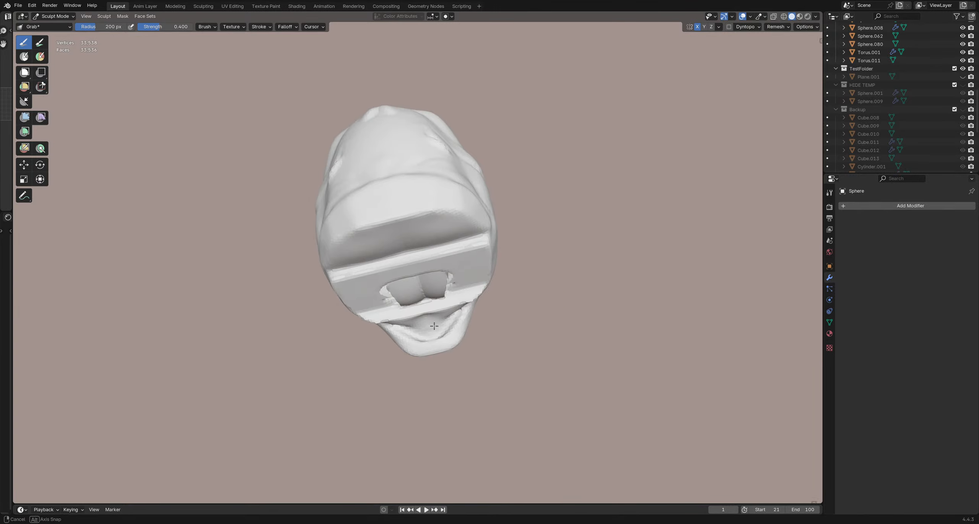
key(ctrl+Tab)
key(shift+a)
mouse_move(449, 298)
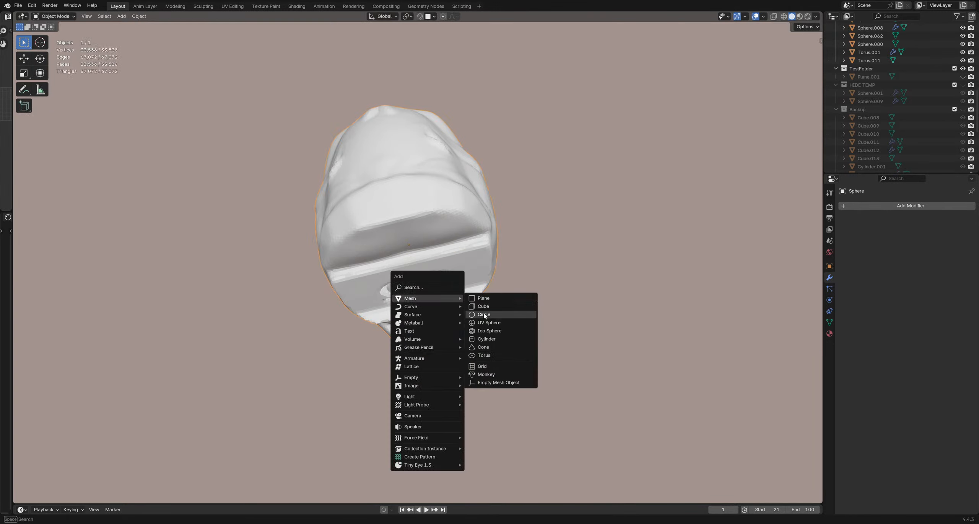
click(473, 325)
Step: Scale the sphere down and position it in the hole on one side of the body's front recess
middle_drag(462, 318, 513, 250)
key(g)
click(465, 211)
key(s)
click(503, 265)
key(g)
click(491, 243)
key(g)
click(531, 246)
key(g)
click(533, 248)
Step: Add a level 2 Subdivision modifier and a Mirror modifier to the sphere, using the body as the X-axis mirror object
key(ctrl+2)
click(890, 205)
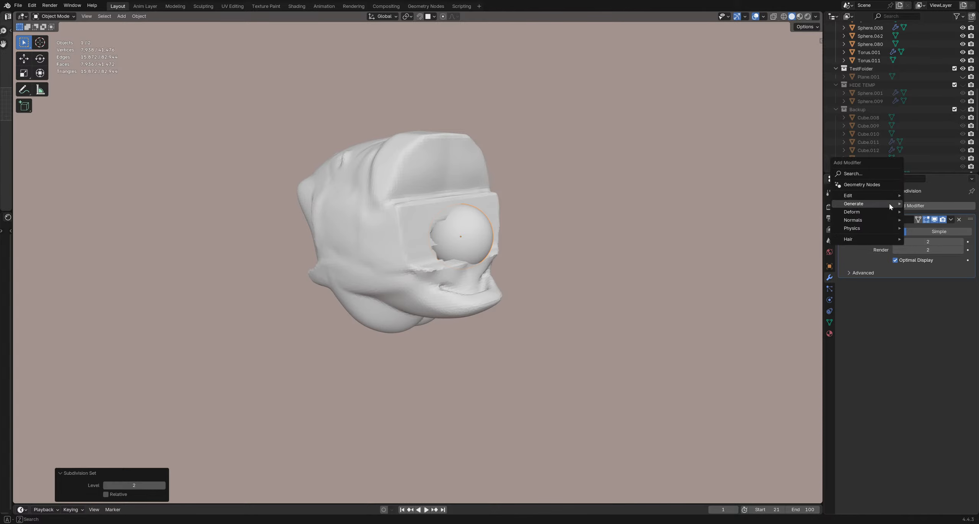
mouse_move(876, 225)
click(911, 262)
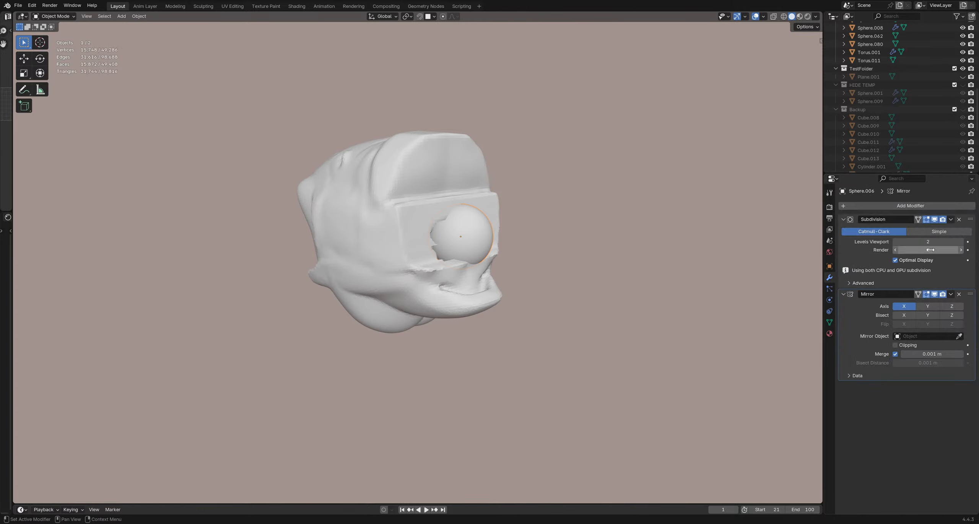
click(475, 161)
Step: Switch the sphere to Sculpt Mode and flatten it into the front opening with a resized Grab brush
mouse_move(529, 249)
middle_down()
mouse_move(451, 275)
mouse_move(459, 282)
mouse_move(389, 226)
mouse_move(431, 240)
mouse_move(325, 241)
middle_up()
scroll(471, 266, up, 4)
key(ctrl+Tab)
key(f)
click(431, 230)
shift+middle_drag(325, 241, 473, 260)
mouse_move(409, 264)
mouse_down()
mouse_move(440, 267)
mouse_move(406, 267)
mouse_up()
middle_drag(407, 267, 575, 285)
drag(456, 261, 439, 258)
middle_drag(371, 268, 439, 284)
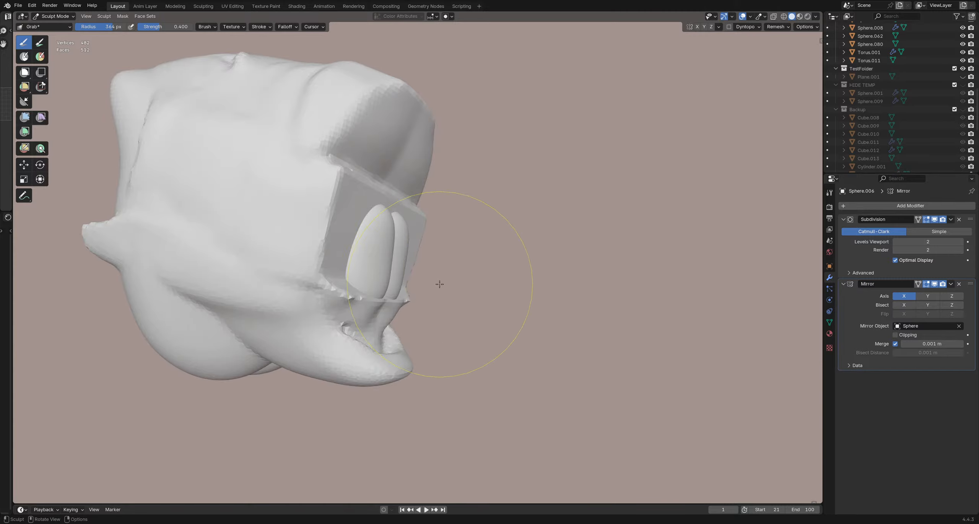
drag(407, 272, 395, 271)
mouse_move(402, 272)
middle_down()
mouse_move(435, 286)
mouse_move(357, 276)
middle_up()
Step: Readjust the Grab brush radius and push the mirrored sphere's outer side further into the front recess
key(f)
click(445, 268)
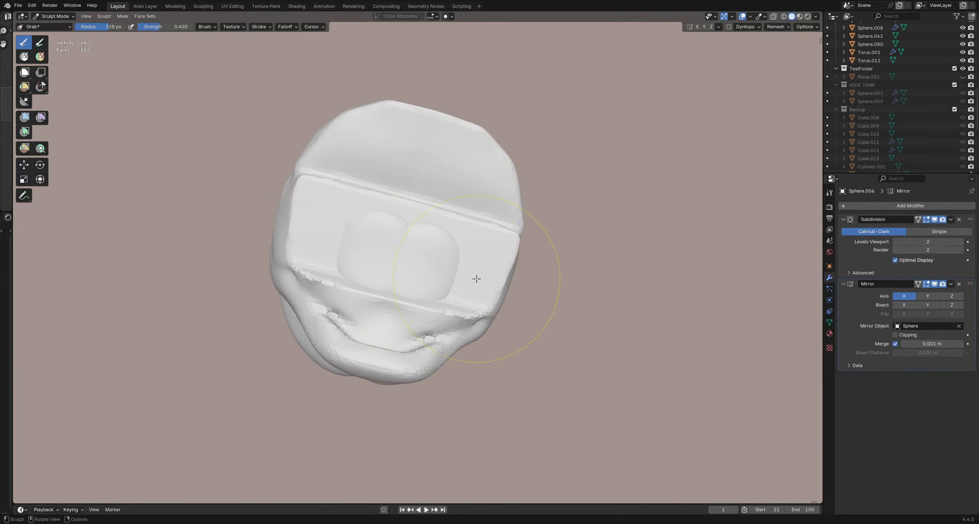
mouse_move(476, 279)
middle_down()
mouse_move(440, 217)
mouse_move(381, 243)
middle_up()
drag(446, 263, 436, 262)
mouse_move(449, 247)
middle_down()
mouse_move(427, 242)
mouse_move(501, 239)
middle_up()
Step: Apply the sphere's Subdivision and Mirror modifiers, return to Object Mode and join it to the body
key(ctrl+a)
key(ctrl+a)
middle_drag(440, 214, 415, 218)
key(ctrl+Tab)
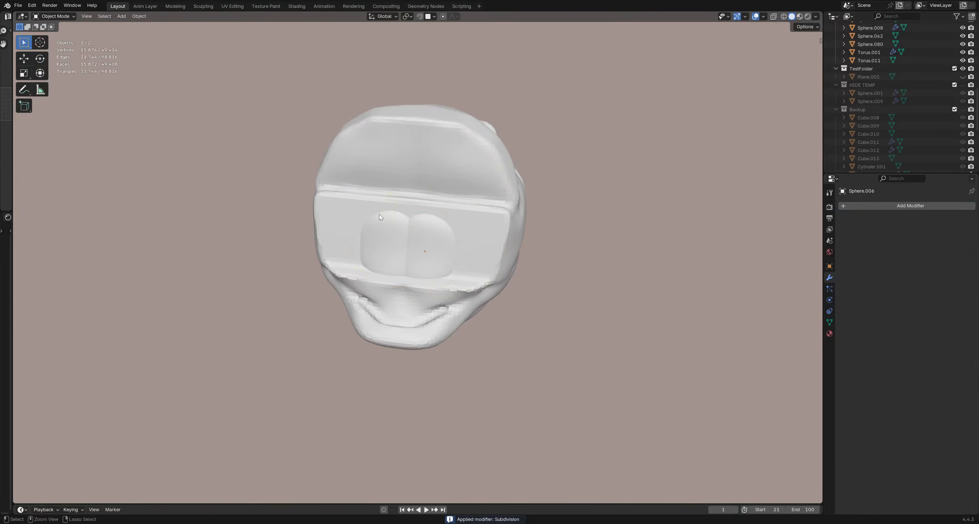
mouse_move(485, 217)
middle_down()
mouse_move(459, 216)
mouse_move(470, 216)
middle_up()
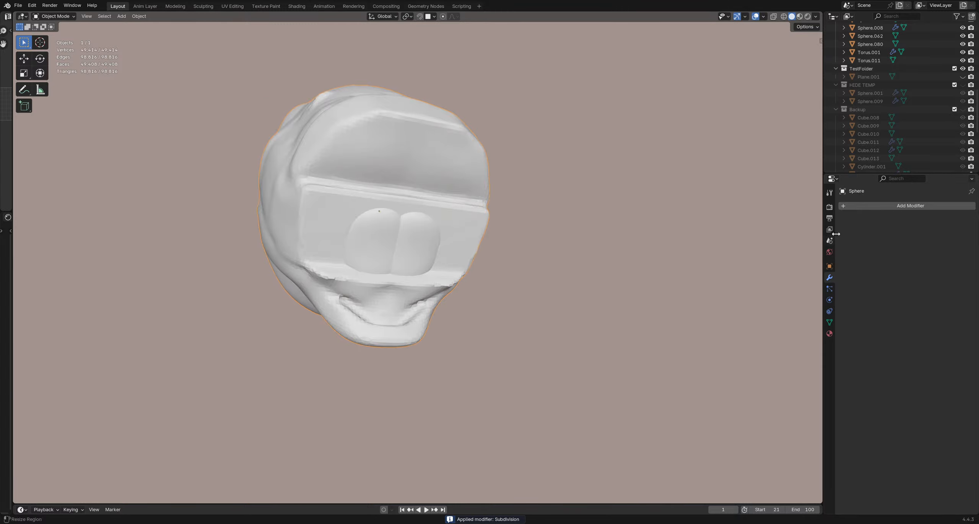
Step: Add a Remesh modifier to the joined body, refine its voxel size and apply it
click(861, 205)
mouse_move(861, 208)
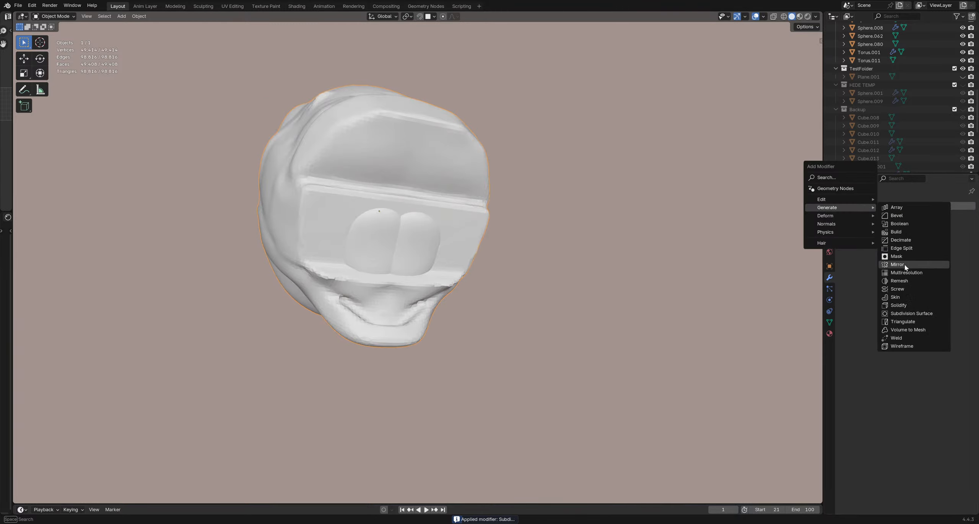
click(905, 282)
drag(899, 243, 895, 241)
middle_drag(421, 199, 815, 245)
key(ctrl+a)
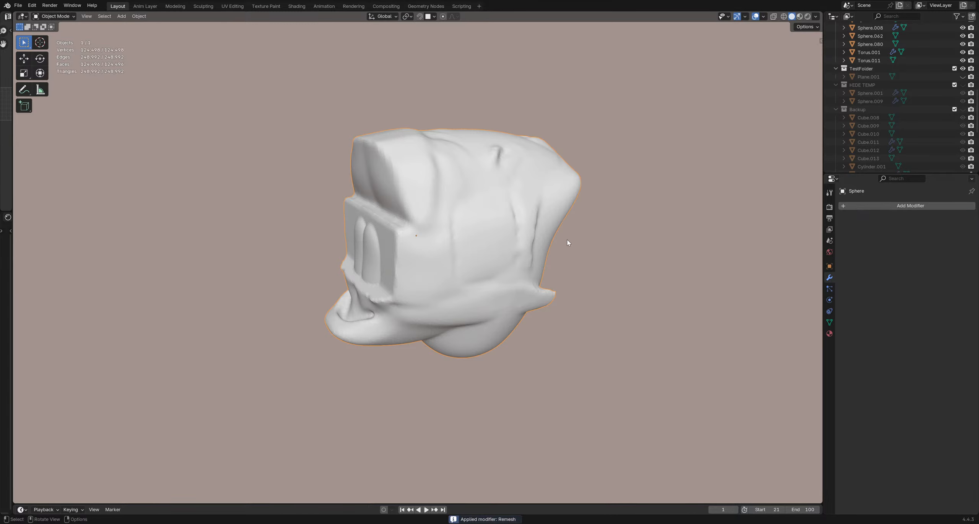
Step: Leave local view to show the whole robot and save the file
middle_drag(569, 241, 601, 246)
key(slash)
middle_drag(464, 264, 382, 265)
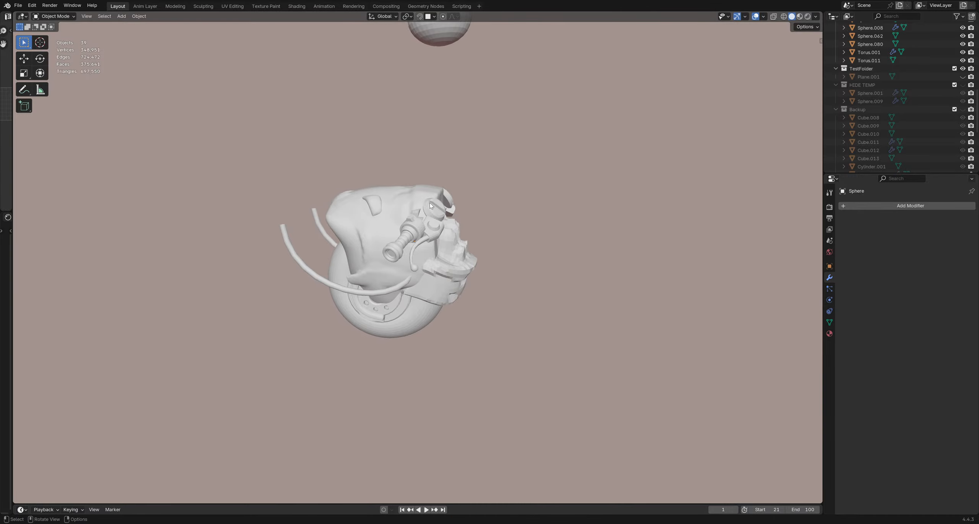
mouse_move(473, 284)
middle_down()
mouse_move(464, 275)
mouse_move(456, 284)
middle_up()
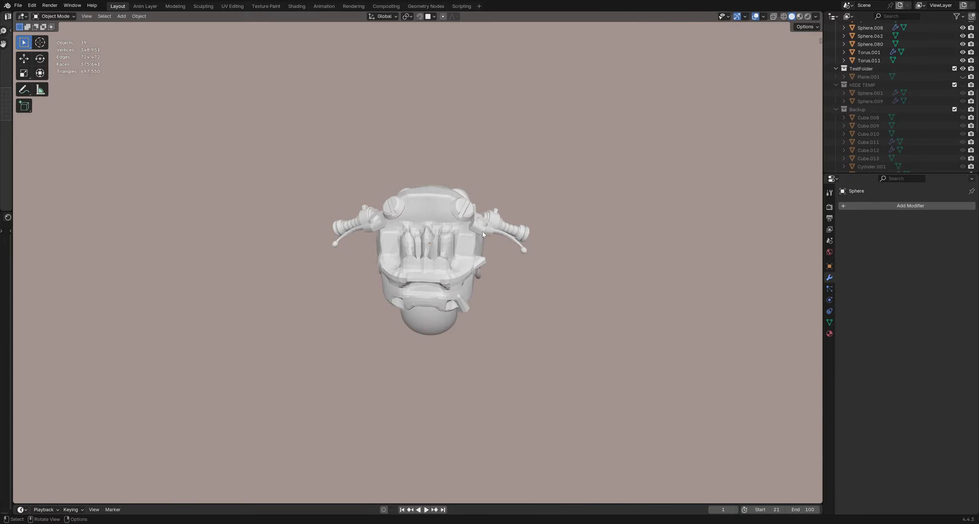
middle_drag(482, 231, 470, 283)
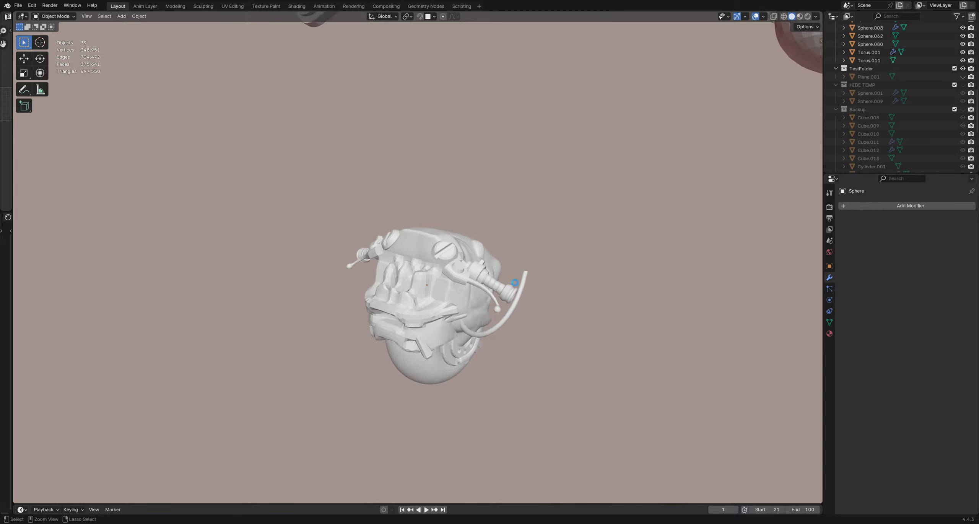
key(ctrl+s)
middle_drag(416, 265, 420, 230)
key(ctrl+s)
key(shift+a)
mouse_move(413, 227)
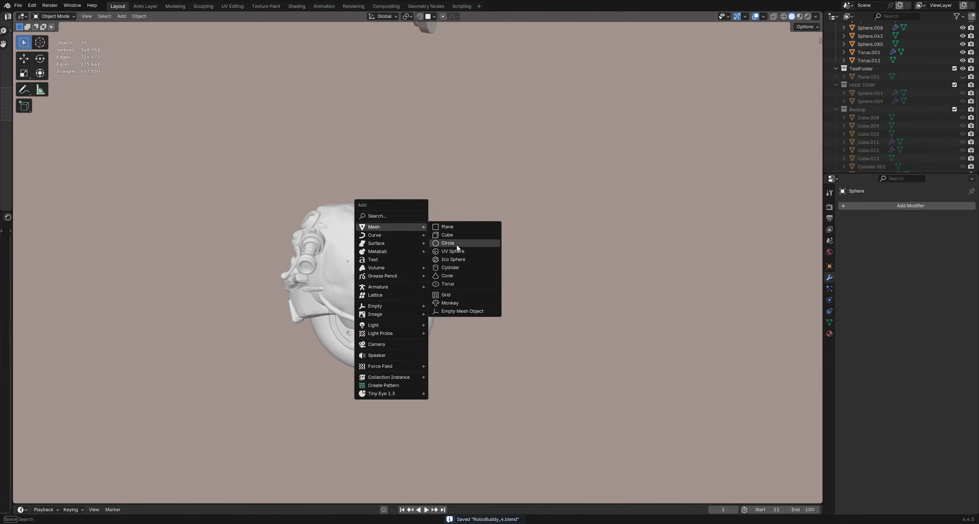
click(461, 256)
middle_drag(460, 256, 478, 226)
key(g)
click(557, 199)
middle_drag(557, 199, 431, 305)
key(x)
click(417, 274)
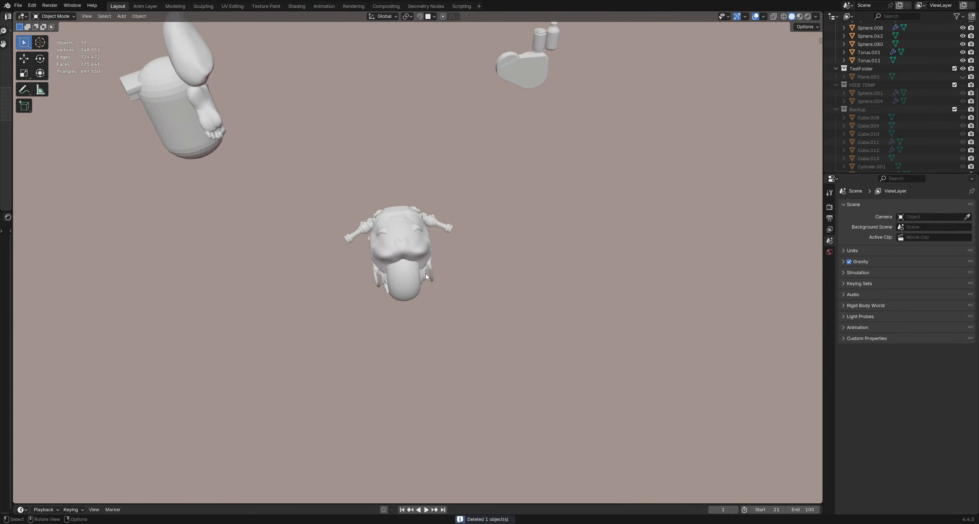
key(shift+a)
mouse_move(434, 261)
click(474, 286)
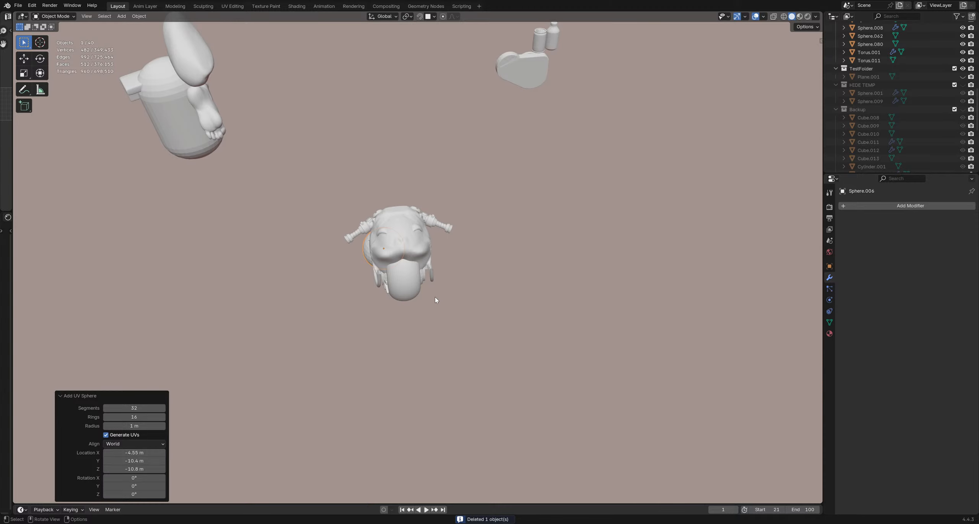
middle_drag(430, 287, 387, 304)
key(x)
click(452, 342)
Step: Apply all transforms to the body and set its origin to its geometry
click(422, 260)
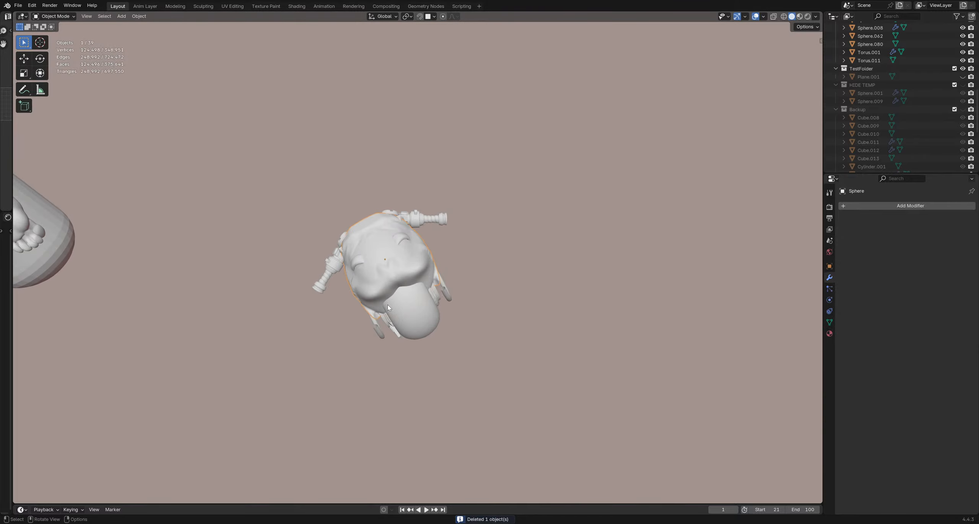
key(q)
click(394, 301)
key(q)
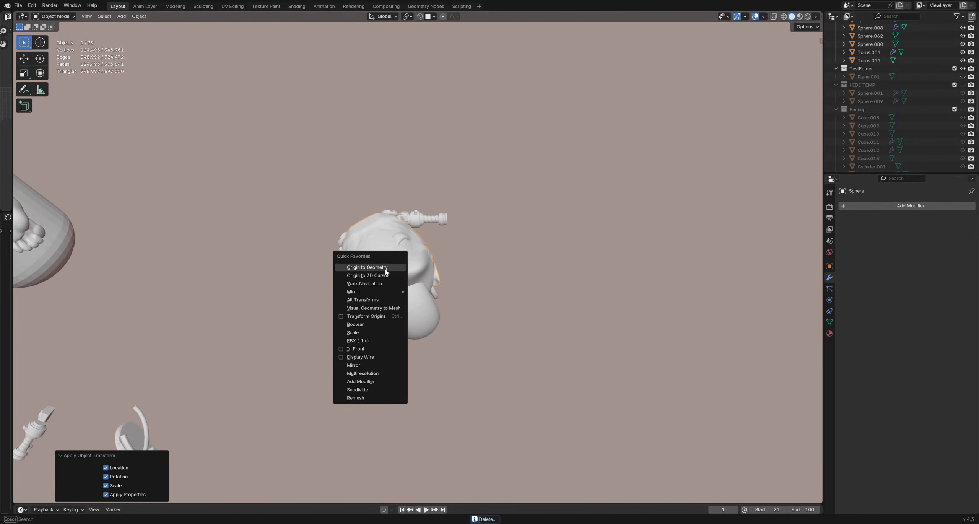
click(385, 268)
Step: Snap the 3D cursor to the body's origin and add a UV sphere there
mouse_move(423, 284)
middle_down()
mouse_move(393, 278)
mouse_move(440, 253)
mouse_move(553, 378)
mouse_move(389, 253)
mouse_move(429, 278)
middle_up()
scroll(390, 254, up, 3)
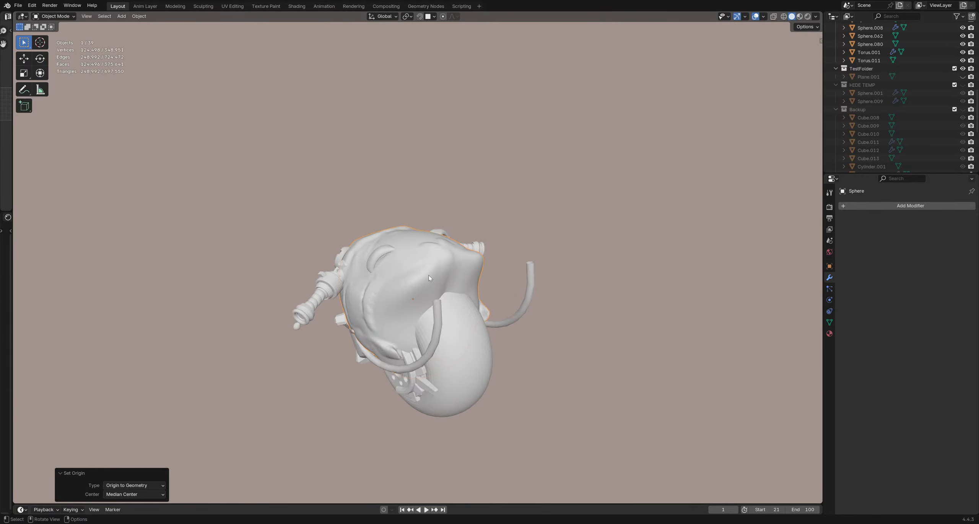
key(shift+s)
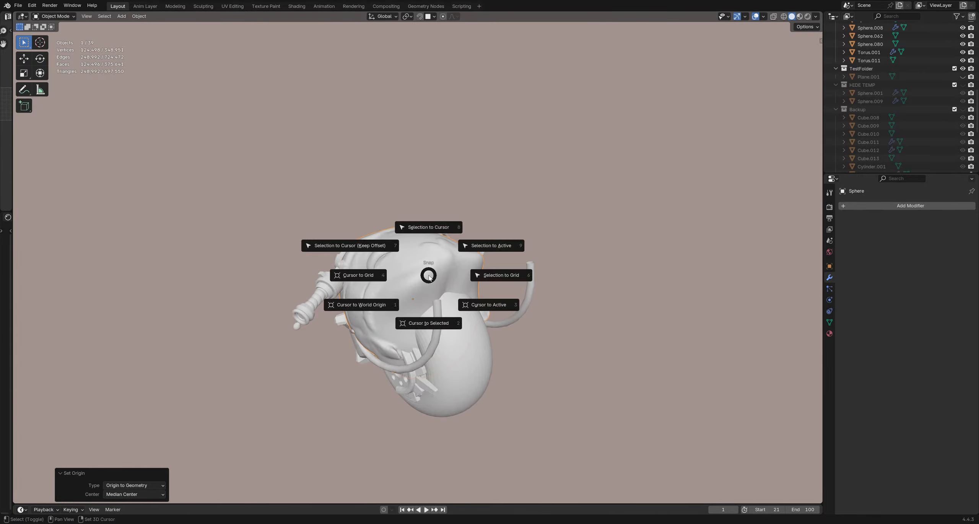
click(441, 324)
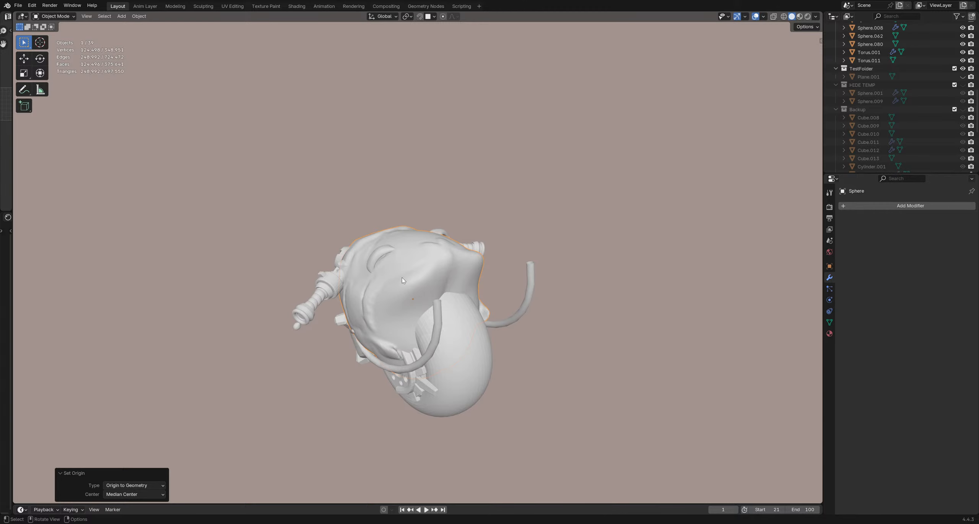
middle_drag(402, 280, 451, 306)
key(shift+a)
mouse_move(440, 330)
click(468, 358)
Step: Move the sphere about 2.35 m along Y to behind the body and rotate it 90° about X
key(g)
middle_drag(471, 307, 534, 313)
click(534, 313)
mouse_move(459, 285)
middle_down()
mouse_move(453, 346)
mouse_move(387, 416)
mouse_move(380, 288)
mouse_move(442, 320)
mouse_move(447, 288)
middle_up()
key(r)
key(x)
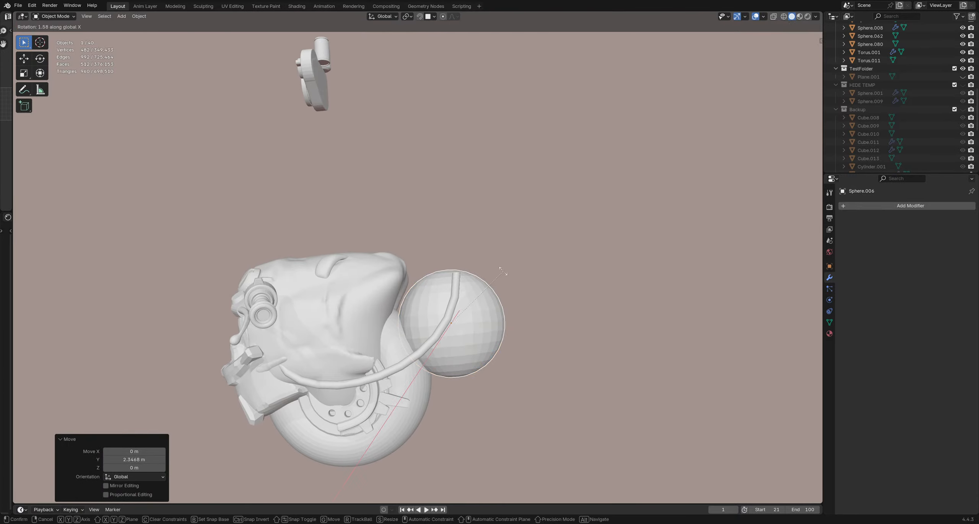
ctrl+click(389, 255)
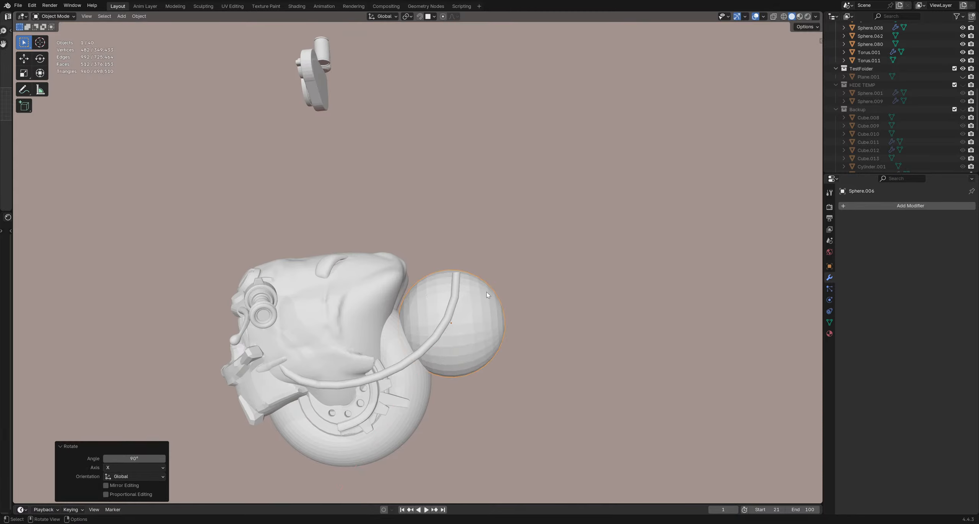
Step: Raise the sphere above the body's rear edge, shifting it about -0.34 m along Y and finally 0.61 m up, and save
key(g)
key(z)
click(483, 232)
key(g)
key(y)
click(474, 241)
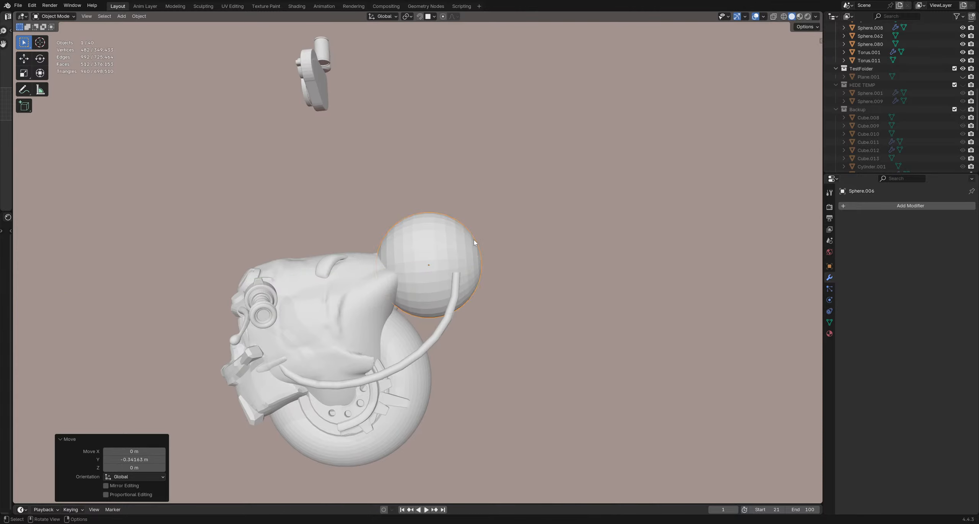
key(g)
key(z)
click(461, 212)
middle_drag(461, 227, 469, 301)
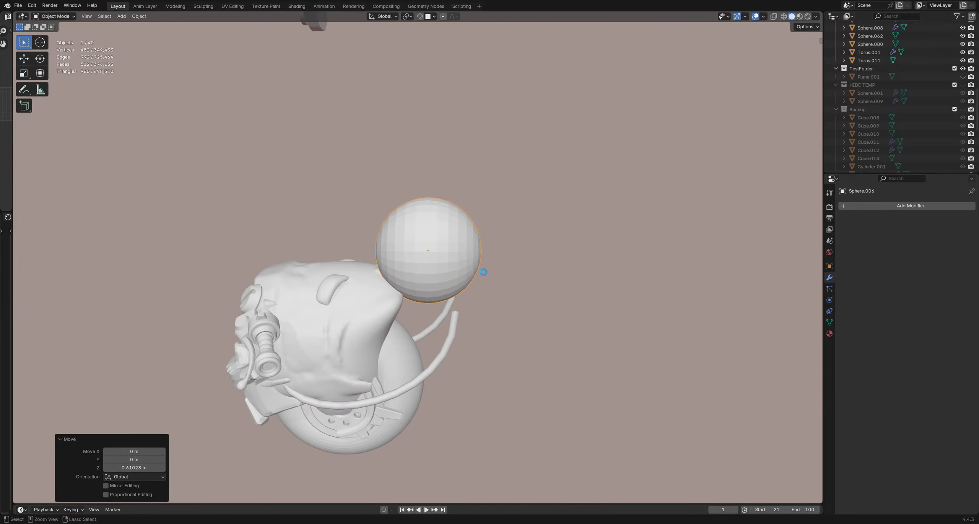
key(ctrl+s)
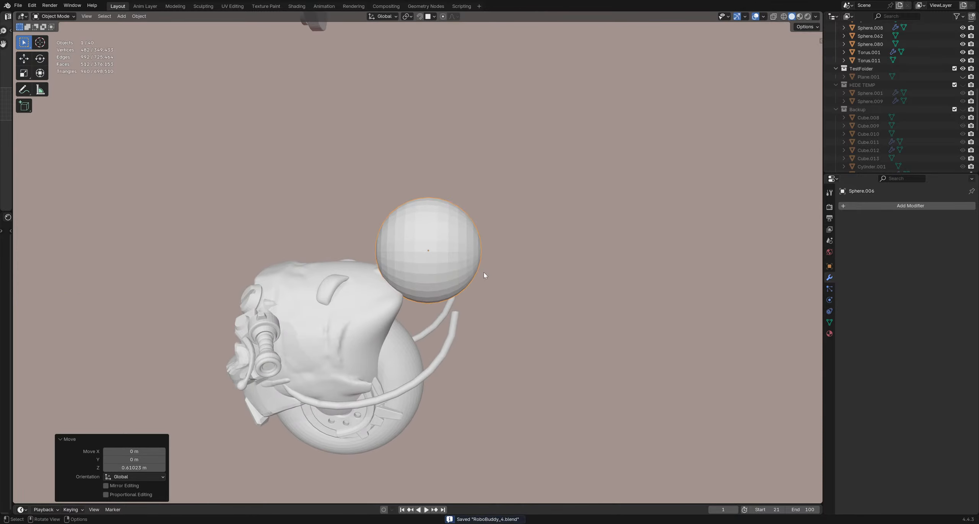
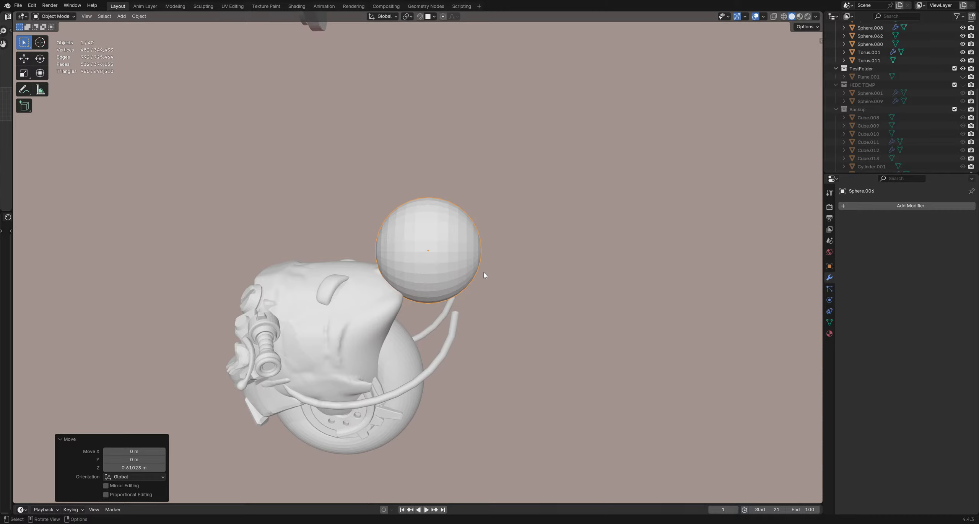
Step: Add a level 1 Subdivision modifier to the new sphere and switch it to Sculpt Mode
mouse_move(424, 260)
middle_down()
mouse_move(473, 277)
mouse_move(399, 245)
mouse_move(438, 266)
mouse_move(431, 219)
middle_up()
key(ctrl+1)
key(ctrl+Tab)
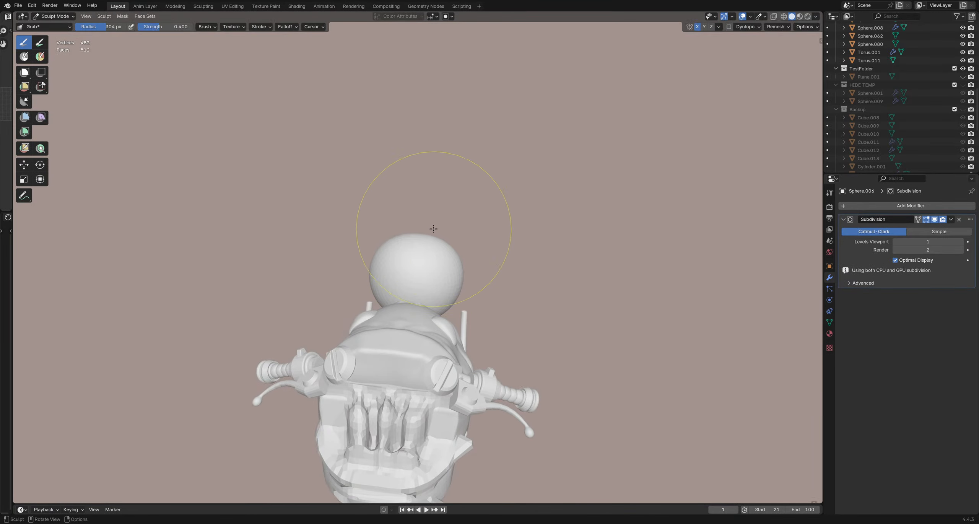
Step: Flatten and stretch the sphere into a long ellipsoid above the body's rear with the Grab brush
middle_drag(471, 267, 443, 369)
drag(448, 384, 449, 365)
shift+middle_drag(503, 322, 511, 319)
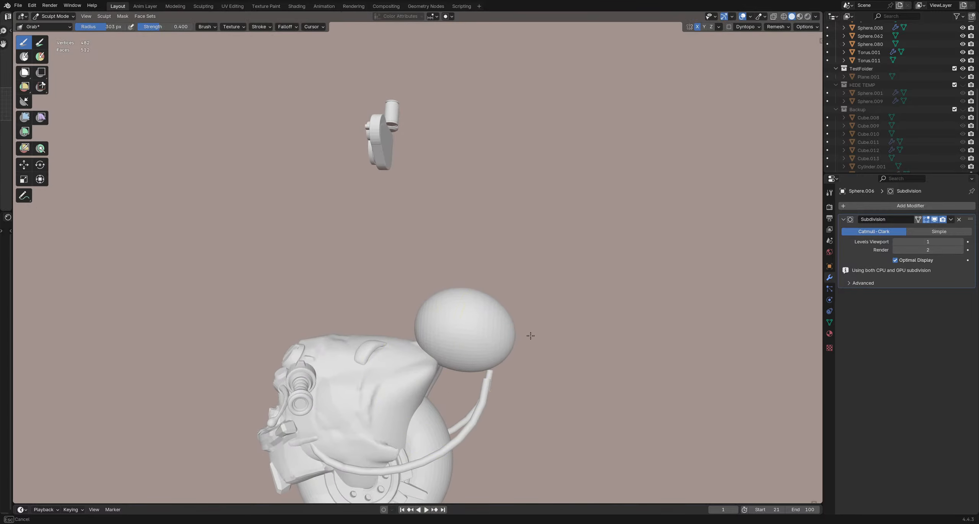
drag(531, 336, 549, 330)
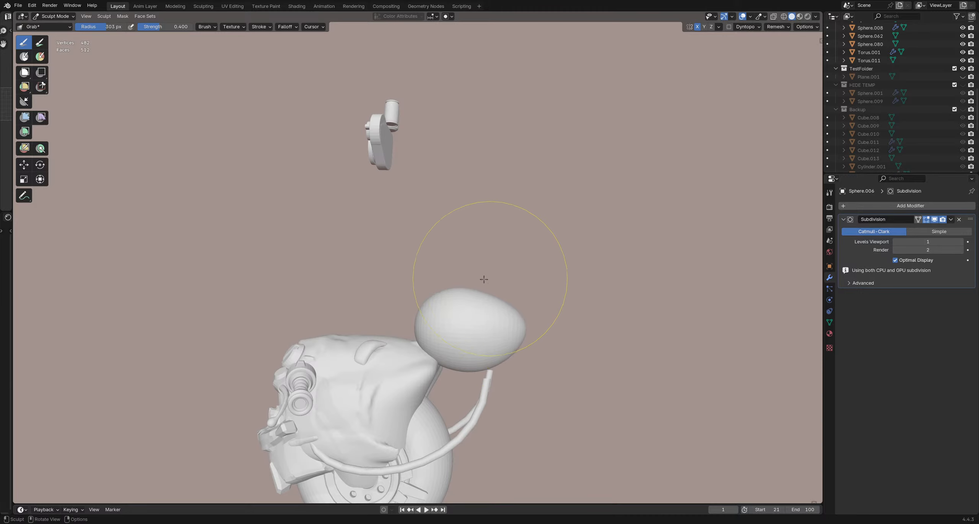
mouse_move(452, 274)
mouse_down()
mouse_move(445, 292)
mouse_move(407, 314)
mouse_up()
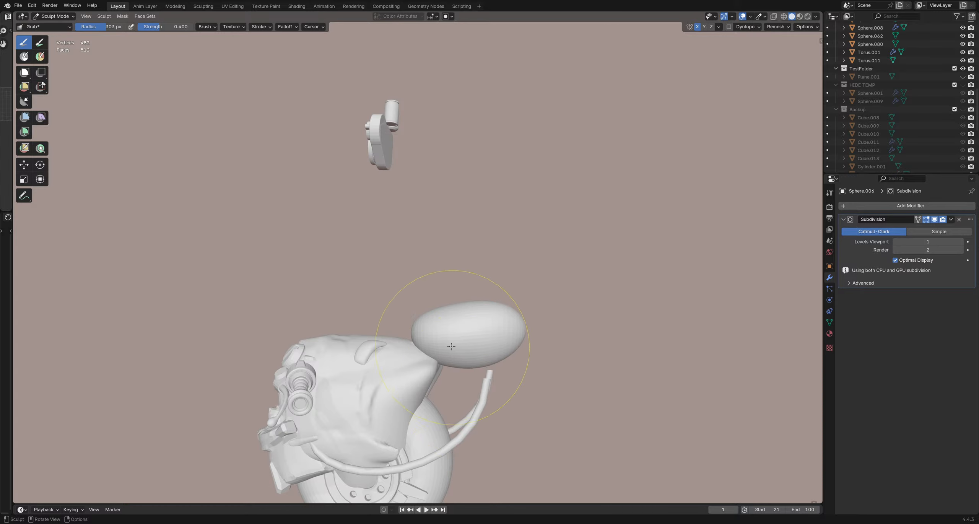
mouse_move(519, 382)
middle_down()
mouse_move(525, 374)
mouse_move(442, 340)
mouse_move(394, 344)
mouse_move(499, 355)
mouse_move(461, 313)
mouse_move(391, 334)
mouse_move(507, 291)
mouse_move(523, 269)
middle_up()
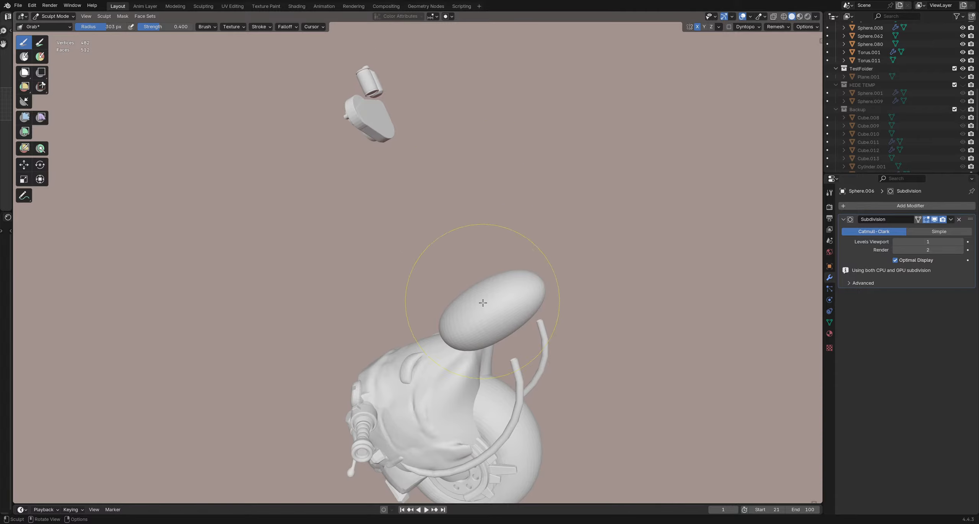
Step: Thin the ellipsoid with a larger Grab brush into a slanted pad resting against the body's rear edge
middle_drag(483, 303, 403, 278)
key(f)
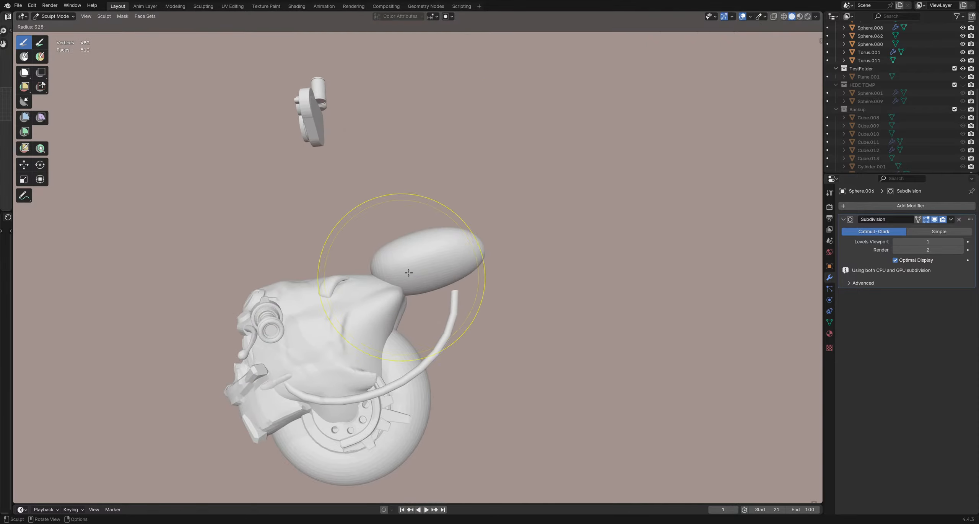
click(409, 272)
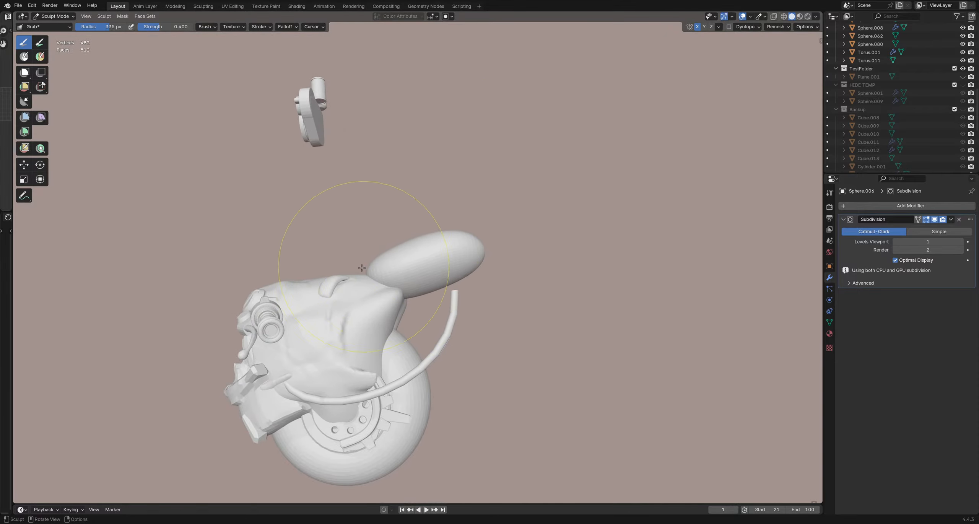
drag(363, 265, 372, 270)
drag(432, 227, 446, 238)
drag(367, 262, 389, 265)
drag(423, 238, 428, 243)
key(f)
click(417, 247)
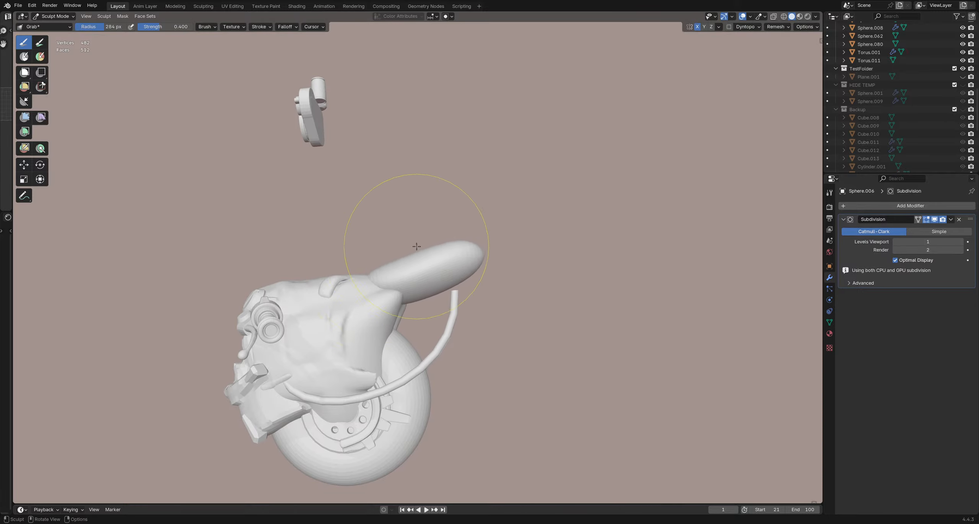
Step: Square off the pad's front corners and straighten its sides symmetrically, using a Grab brush of about 147 px
mouse_move(421, 245)
middle_down()
mouse_move(448, 302)
mouse_move(421, 290)
mouse_move(459, 289)
mouse_move(425, 342)
mouse_move(384, 365)
middle_up()
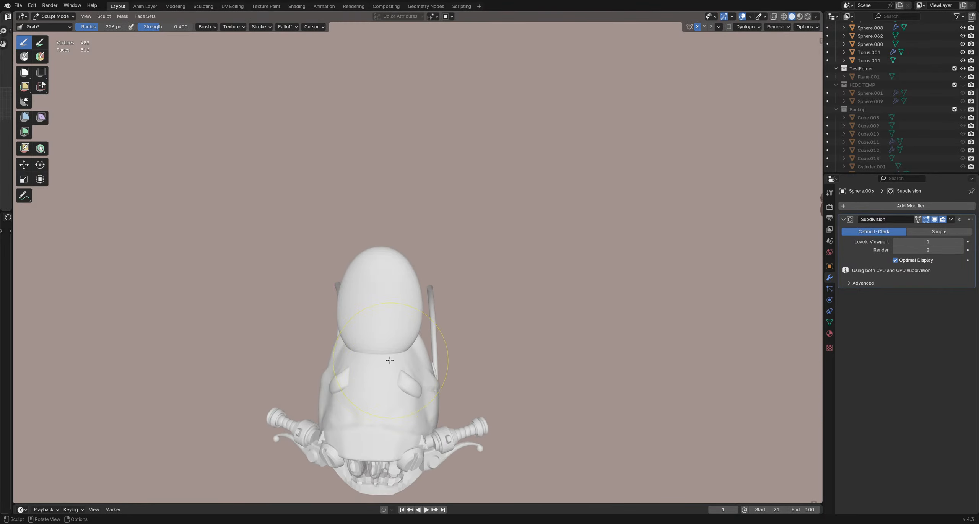
key(f)
click(470, 350)
middle_drag(417, 332, 393, 353)
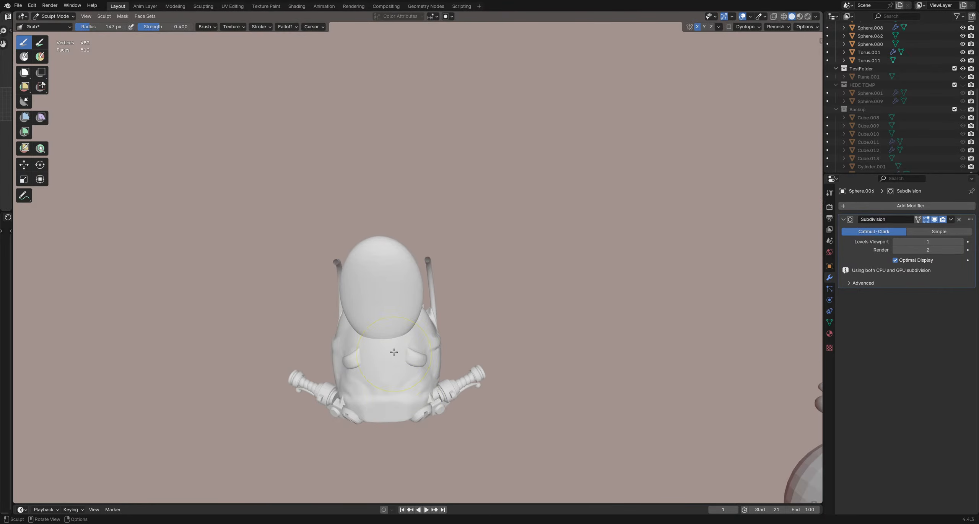
drag(415, 338, 412, 327)
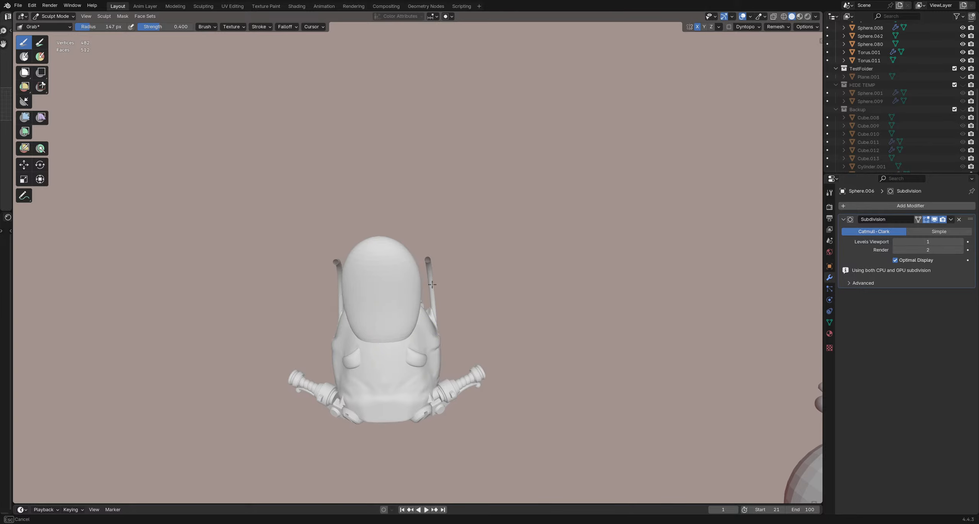
middle_drag(429, 273, 405, 287)
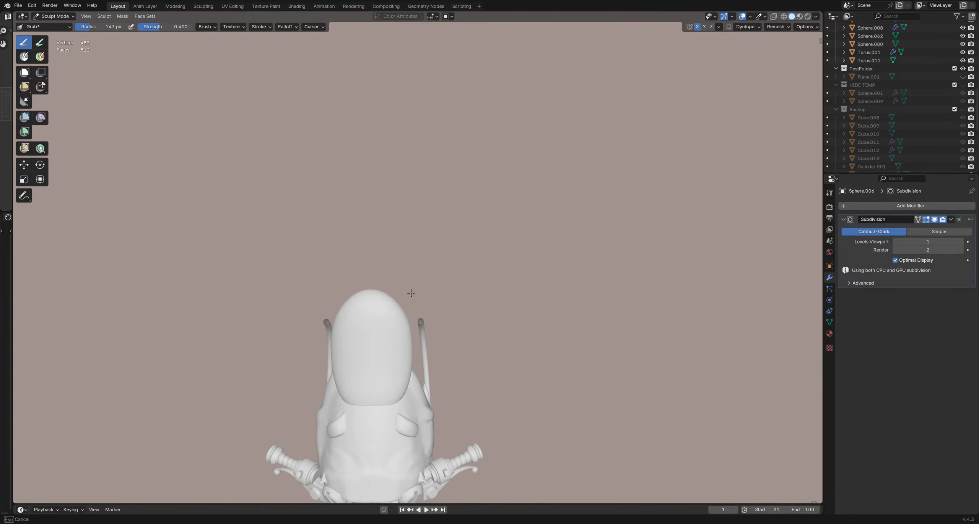
Step: Flatten the pad's rear end with a Grab brush of about 121 px and save the file
key(f)
click(401, 288)
middle_drag(386, 292, 373, 287)
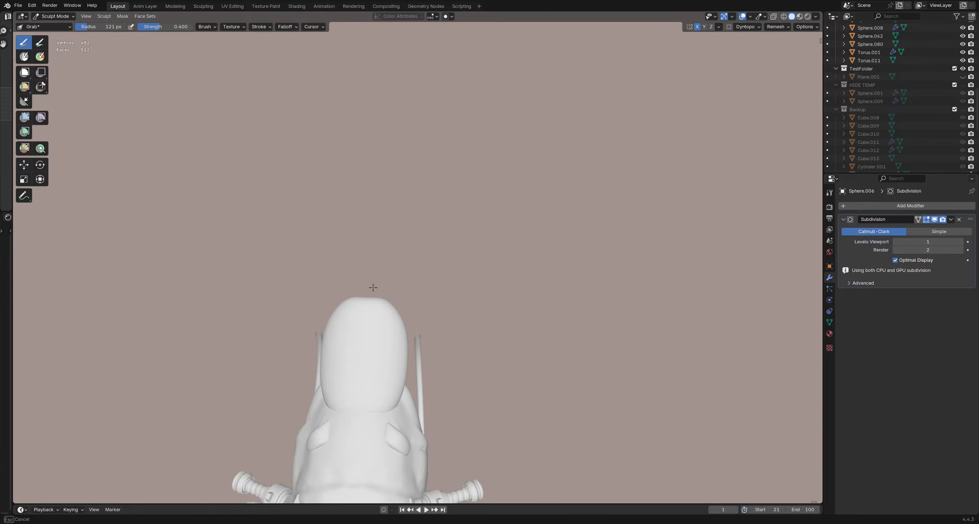
mouse_move(421, 324)
middle_down()
mouse_move(291, 302)
mouse_move(406, 284)
mouse_move(457, 295)
mouse_move(397, 308)
middle_up()
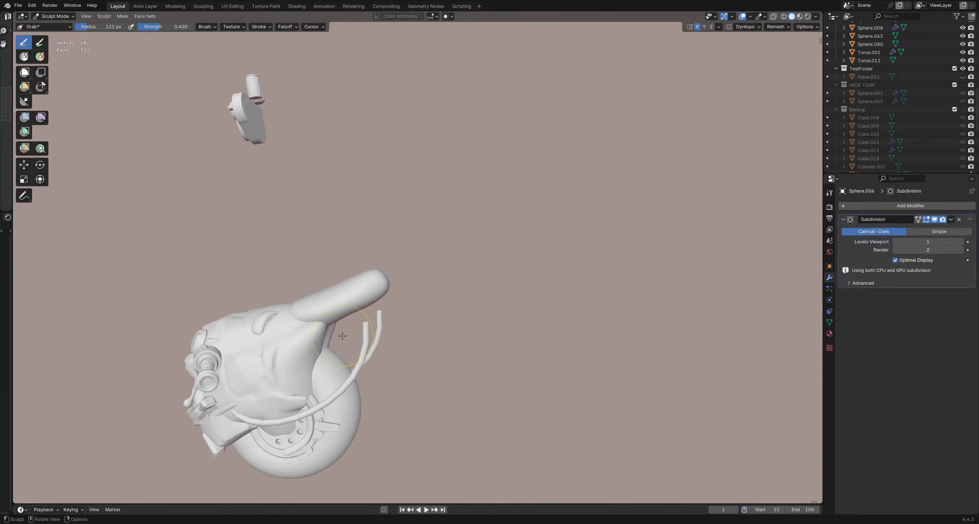
mouse_move(341, 325)
middle_down()
mouse_move(383, 355)
mouse_move(443, 317)
middle_up()
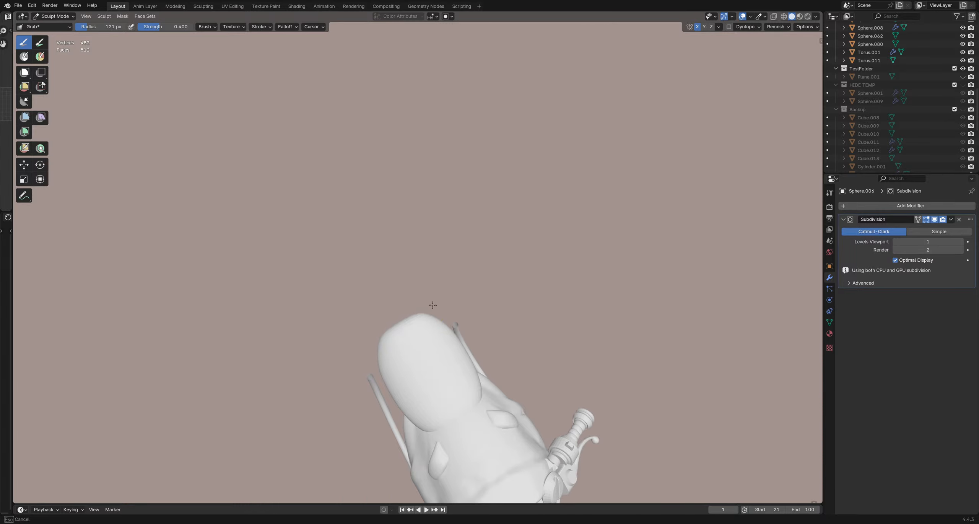
mouse_move(421, 306)
middle_down()
mouse_move(483, 317)
mouse_move(400, 284)
mouse_move(343, 225)
mouse_move(413, 268)
mouse_move(394, 225)
mouse_move(449, 254)
mouse_move(415, 295)
mouse_move(379, 191)
middle_up()
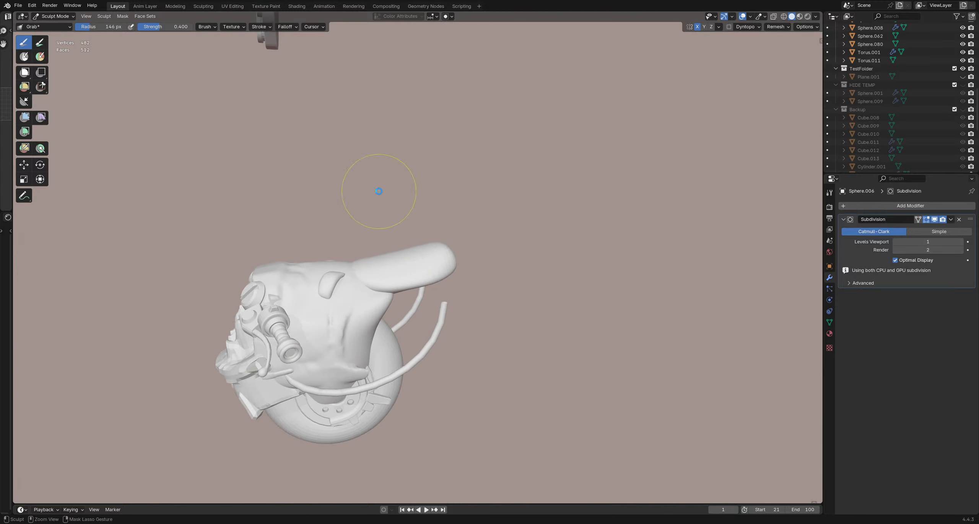
key(ctrl+s)
Step: Return to Object Mode, show the HIDE TEMP collection and select Sphere.009 in it
shift+middle_drag(490, 220, 540, 217)
key(ctrl+Tab)
click(963, 85)
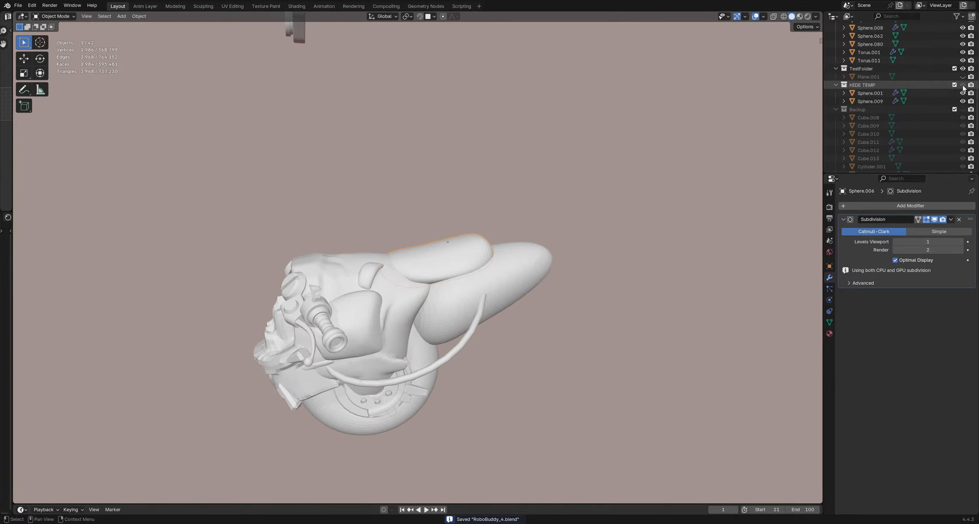
click(870, 101)
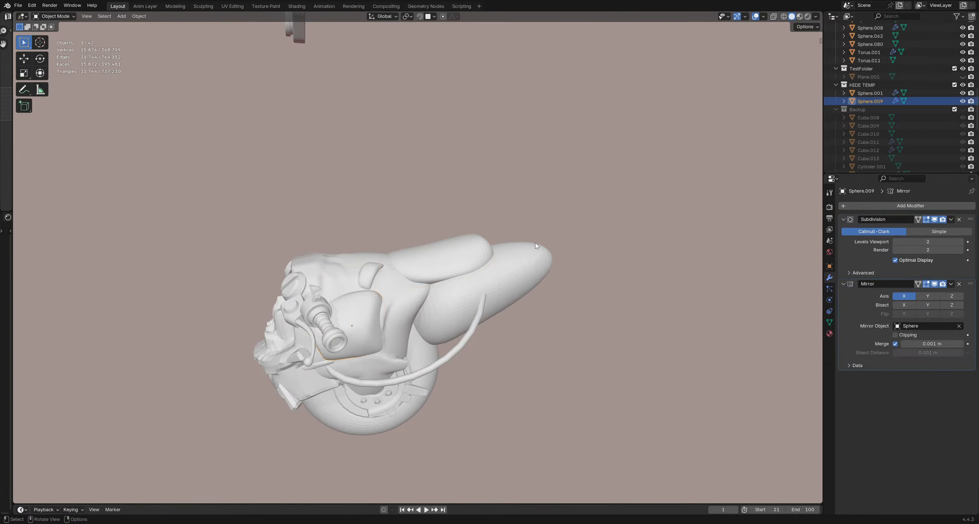
middle_drag(535, 243, 392, 287)
Step: Toggle Sphere.009's visibility to compare the body with and without it, and delete Sphere.009
click(963, 101)
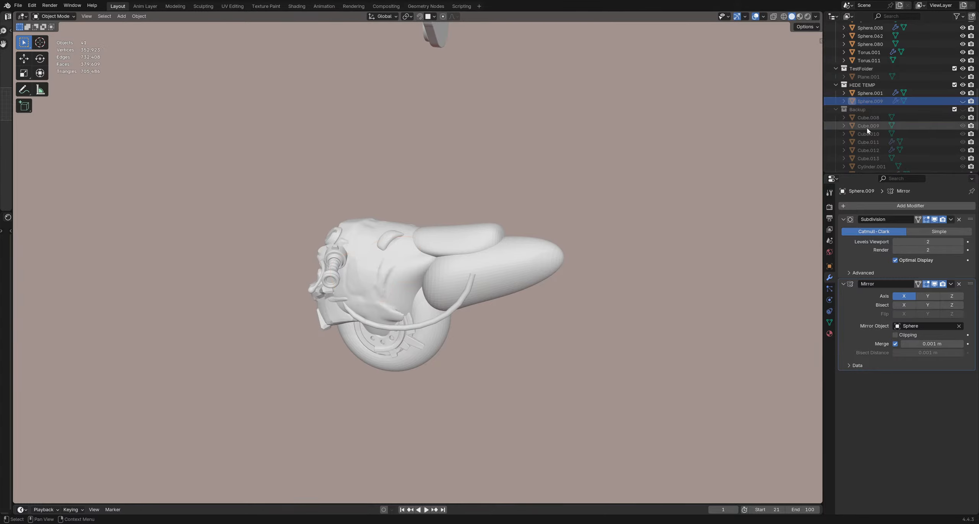
middle_drag(478, 267, 448, 237)
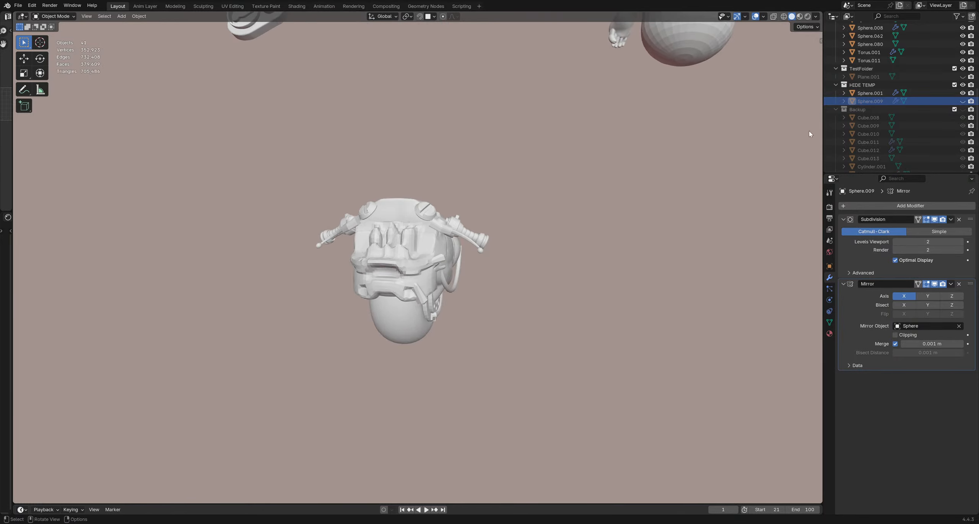
click(963, 101)
middle_drag(661, 151, 480, 234)
click(963, 101)
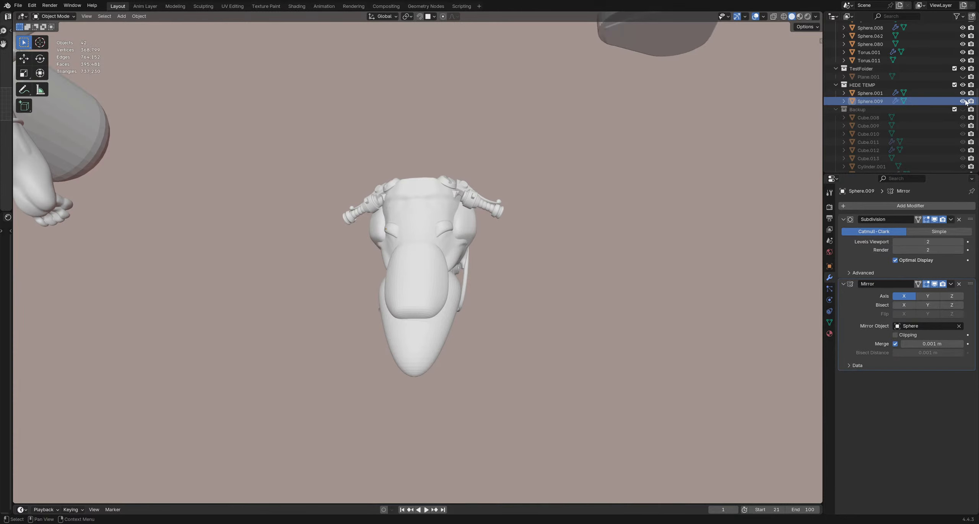
middle_drag(474, 241, 486, 217)
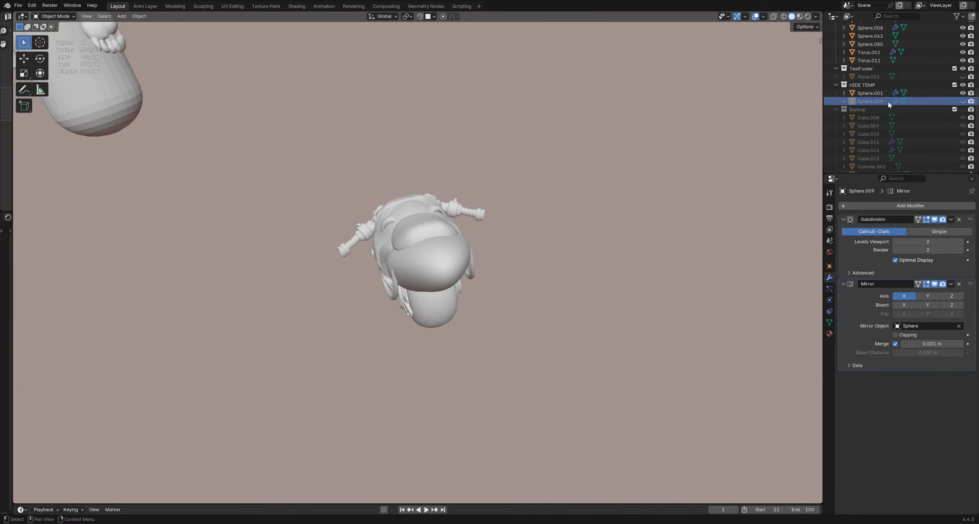
key(x)
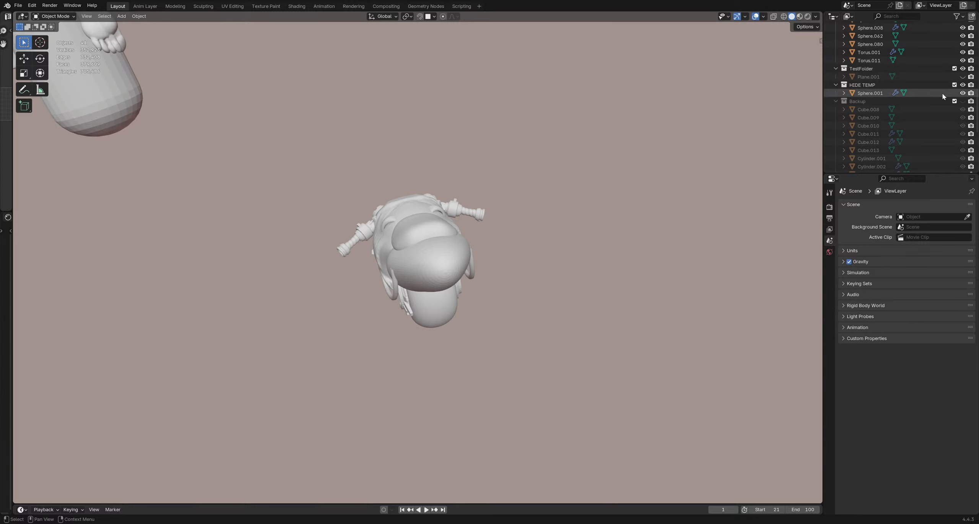
Step: Put the large tail shape Sphere.001 into Sculpt Mode and move it out of the HIDE TEMP collection
mouse_move(513, 226)
middle_down()
mouse_move(403, 306)
mouse_move(476, 267)
mouse_move(461, 255)
mouse_move(445, 260)
mouse_move(434, 288)
mouse_move(415, 293)
mouse_move(356, 168)
mouse_move(376, 203)
middle_up()
click(460, 254)
scroll(460, 255, up, 2)
scroll(429, 263, down, 1)
key(ctrl+Tab)
click(430, 267)
key(f)
click(474, 266)
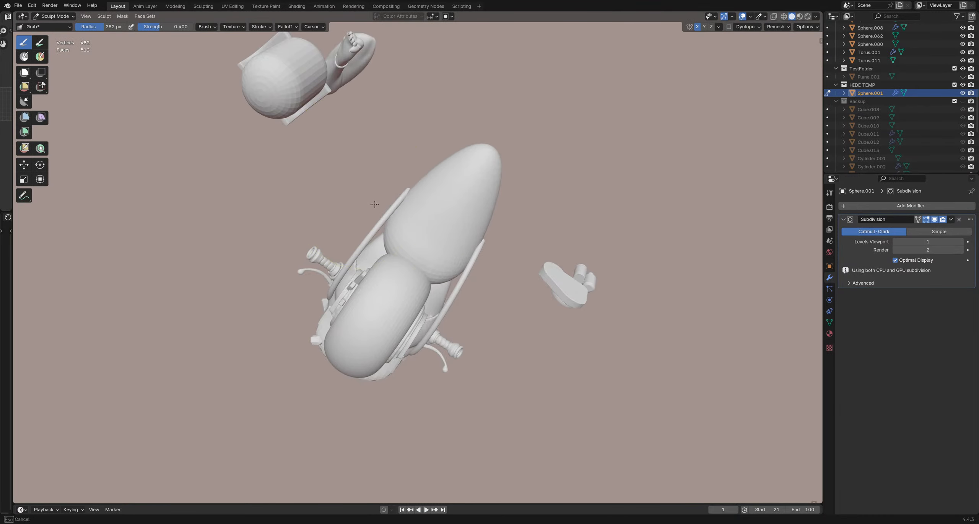
drag(865, 95, 867, 56)
Step: Adjust the side contour of the tail shape with the Grab brush from a rear view
middle_drag(405, 223, 415, 231)
key(f)
click(394, 218)
drag(393, 218, 396, 208)
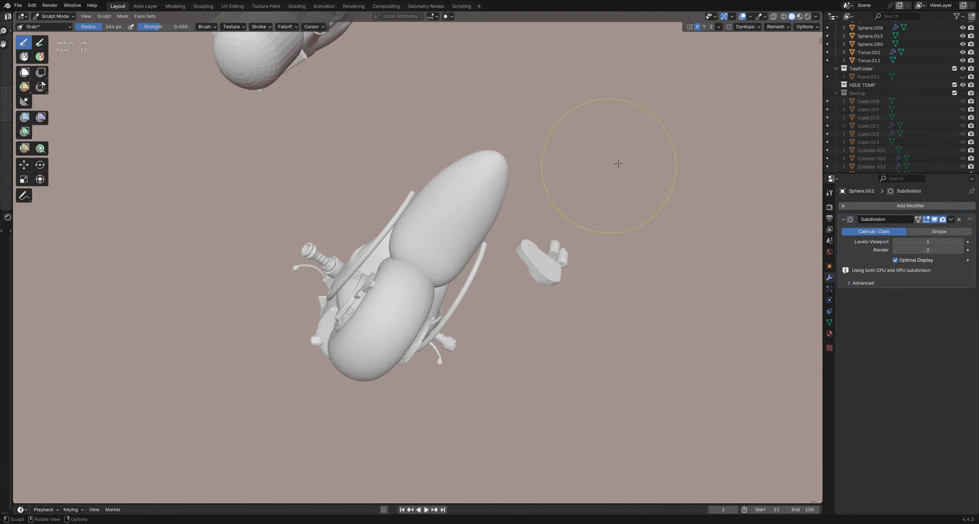
Step: Raise the tail's upper surface behind the pad; try pulling its tip down and undo that stroke
mouse_move(356, 203)
middle_down()
mouse_move(498, 251)
mouse_move(476, 284)
mouse_move(516, 278)
mouse_move(518, 211)
mouse_move(503, 201)
mouse_move(478, 304)
mouse_move(455, 228)
middle_up()
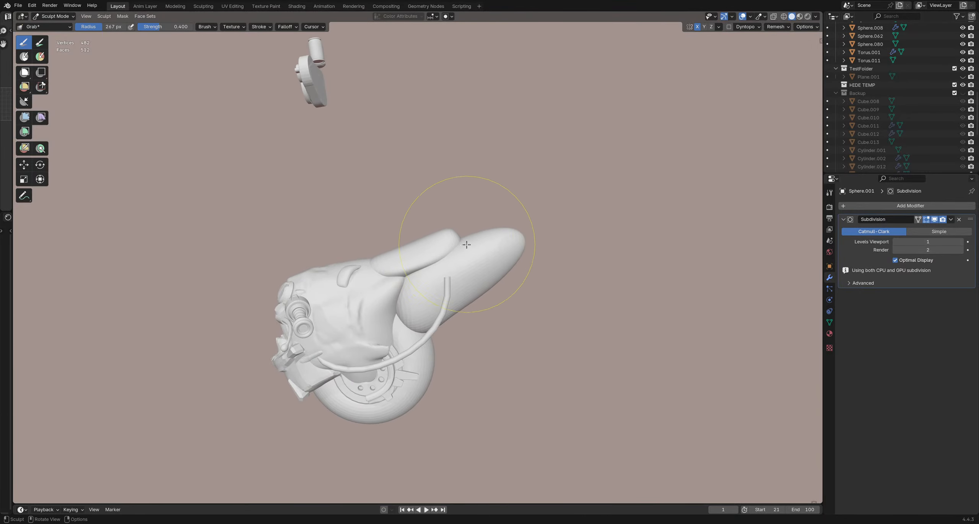
key(f)
click(471, 238)
mouse_move(467, 230)
mouse_down()
mouse_move(465, 218)
mouse_move(460, 227)
mouse_up()
drag(531, 219, 609, 278)
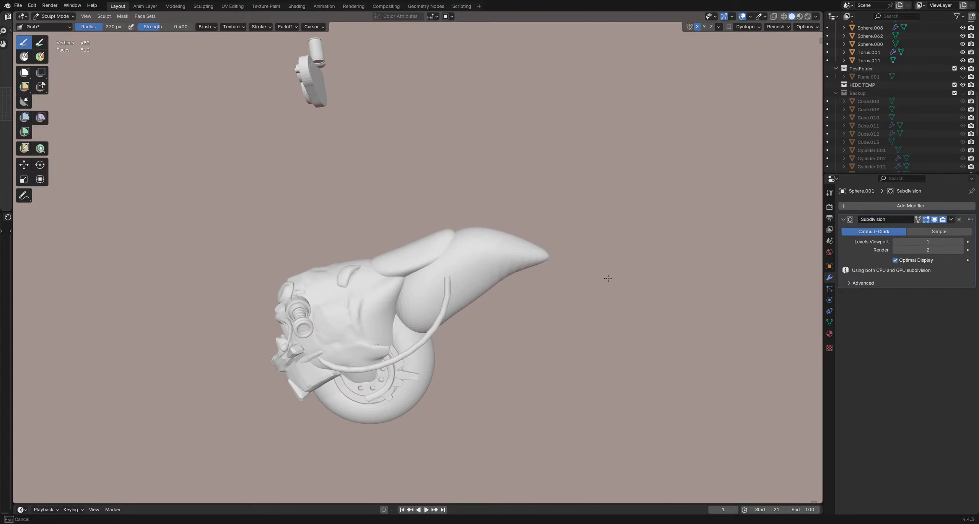
key(ctrl+z)
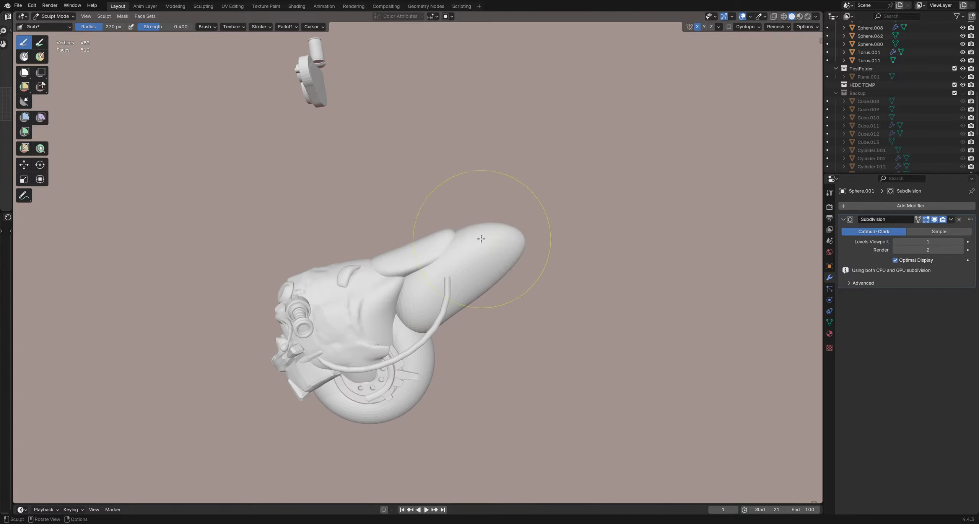
Step: Slim the tail's underside by pushing it upward with a Grab brush of about 295 px
key(f)
click(505, 239)
drag(462, 288, 444, 278)
key(f)
click(444, 333)
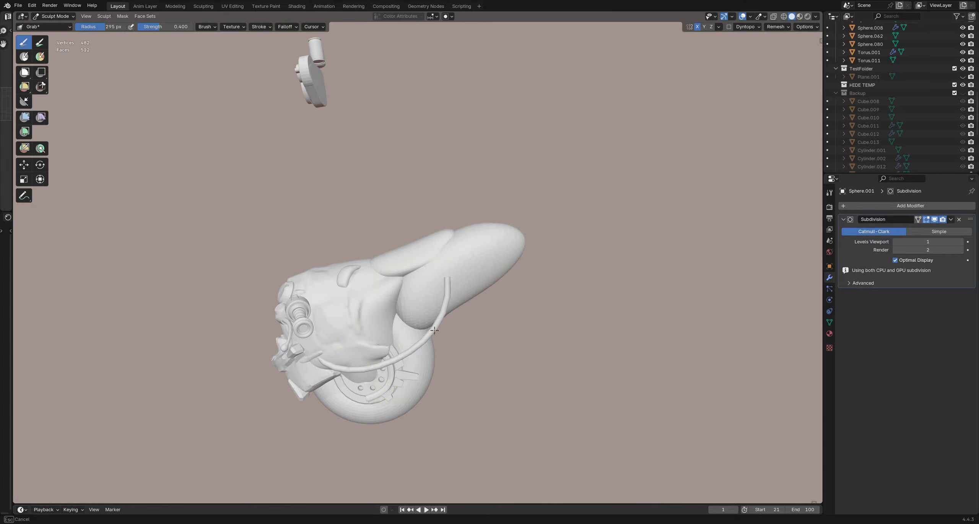
drag(490, 299, 501, 274)
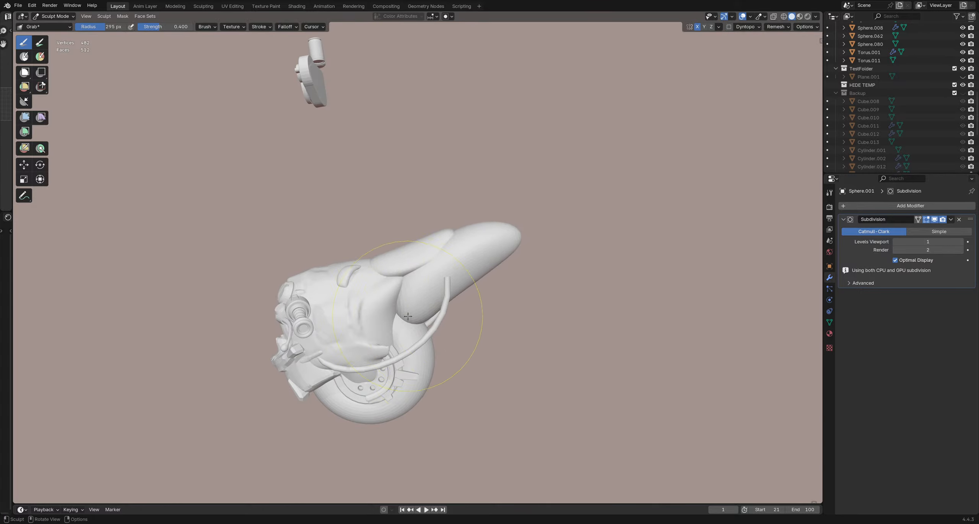
Step: Bend the tail upward with a larger Grab brush so its tip points steeply above the body
middle_drag(409, 316, 419, 288)
mouse_move(512, 261)
middle_down()
mouse_move(527, 334)
mouse_move(427, 285)
mouse_move(499, 264)
middle_up()
key(f)
click(482, 273)
drag(500, 261, 477, 219)
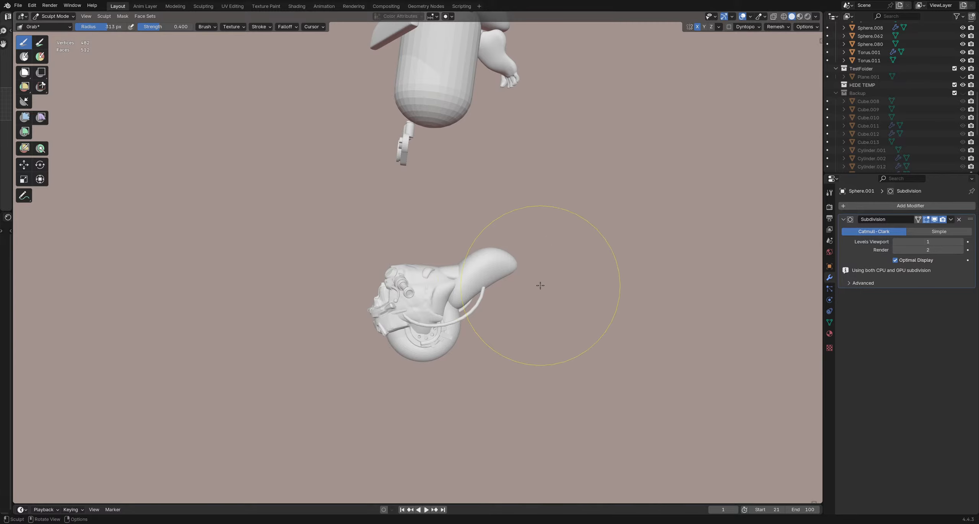
drag(550, 274, 496, 203)
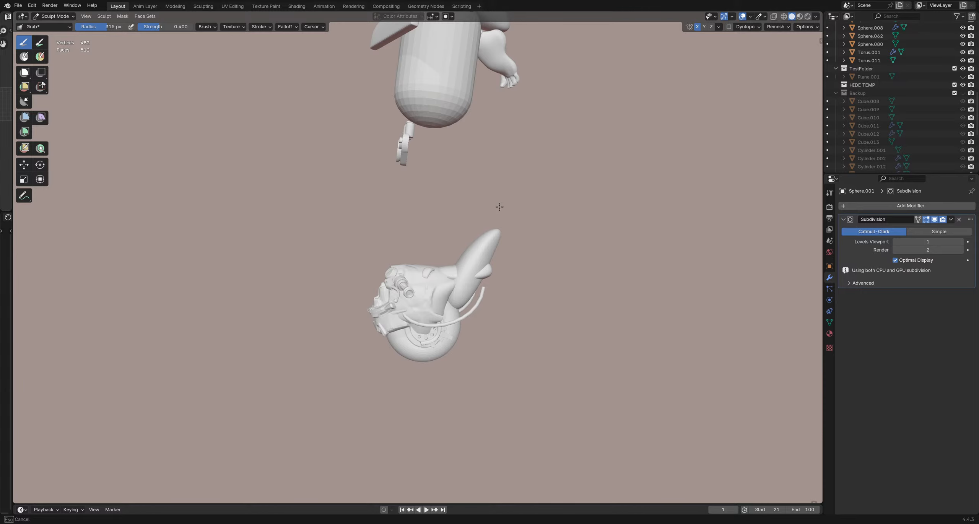
Step: Refine the underside and sides of the upright tail with smaller Grab brush strokes
key(f)
click(521, 307)
mouse_move(397, 284)
middle_down()
mouse_move(540, 306)
mouse_move(647, 271)
mouse_move(435, 283)
middle_up()
scroll(349, 323, up, 3)
shift+middle_drag(350, 324, 436, 276)
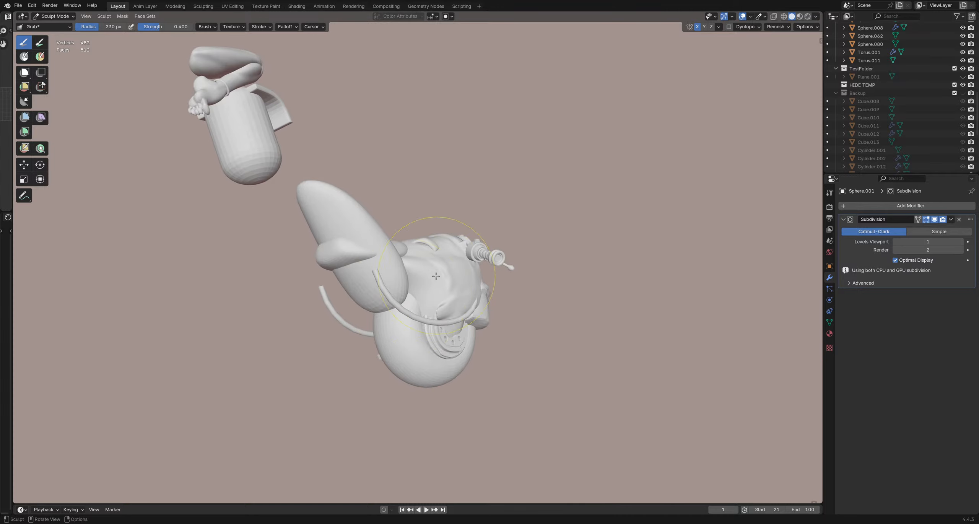
middle_drag(399, 310, 400, 297)
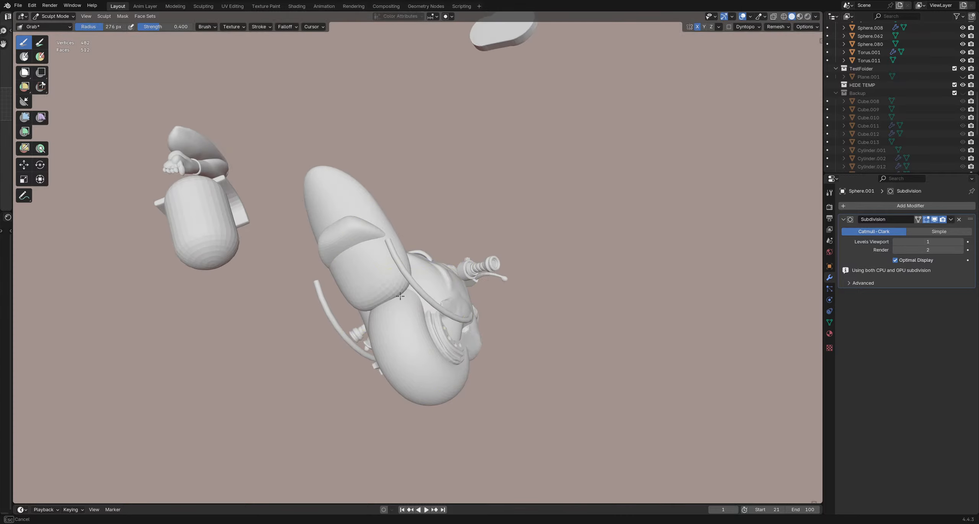
mouse_move(411, 331)
middle_down()
mouse_move(383, 290)
mouse_move(280, 328)
mouse_move(442, 290)
mouse_move(377, 290)
mouse_move(386, 305)
mouse_move(368, 215)
middle_up()
drag(390, 245, 396, 256)
key(f)
click(417, 278)
middle_drag(417, 277, 277, 294)
mouse_move(378, 289)
middle_down()
mouse_move(350, 218)
mouse_move(457, 225)
mouse_move(366, 197)
middle_up()
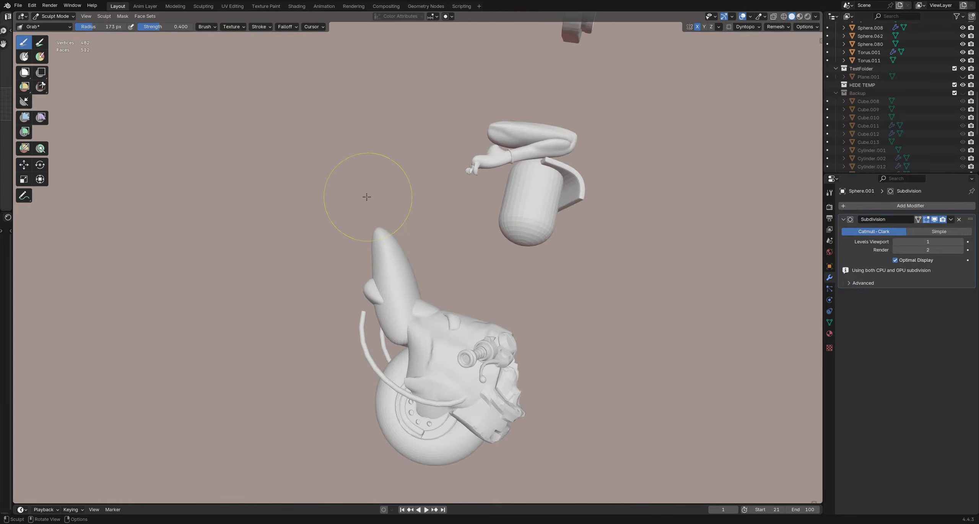
Step: Set the Grab brush radius to about 214 px and switch sculpting to the seat pad Sphere.006
middle_drag(426, 222, 368, 252)
key(f)
click(526, 256)
mouse_move(502, 256)
middle_down()
mouse_move(540, 262)
mouse_move(452, 236)
mouse_move(525, 262)
mouse_move(440, 340)
mouse_move(405, 350)
mouse_move(406, 317)
mouse_move(371, 318)
mouse_move(361, 336)
mouse_move(419, 335)
middle_up()
key(f)
click(447, 238)
key(f)
click(442, 345)
key(alt+q)
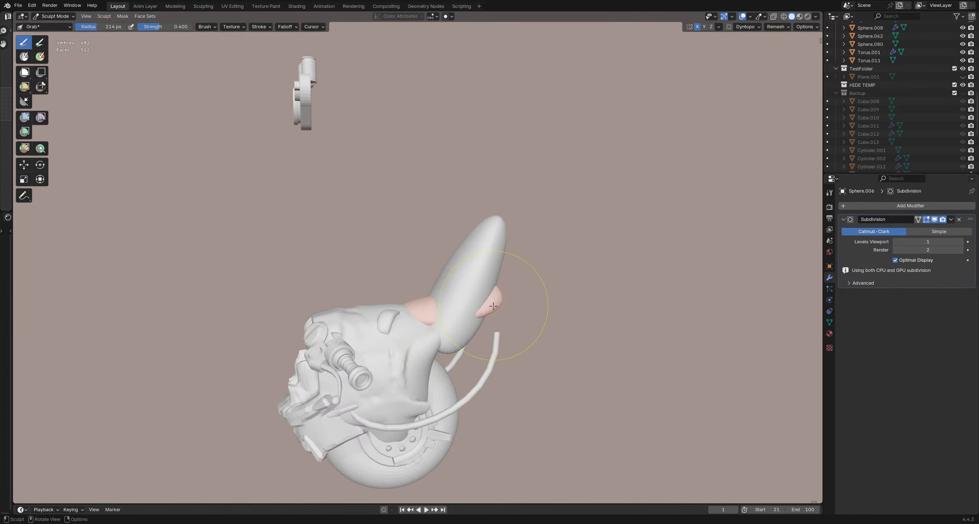
Step: Switch sculpting to the upright tail and move it about 1.04 m backward along Y, away from the body
mouse_move(494, 305)
middle_down()
mouse_move(455, 322)
mouse_move(446, 354)
mouse_move(465, 311)
mouse_move(457, 328)
mouse_move(452, 299)
mouse_move(429, 292)
middle_up()
key(f)
click(477, 313)
click(25, 165)
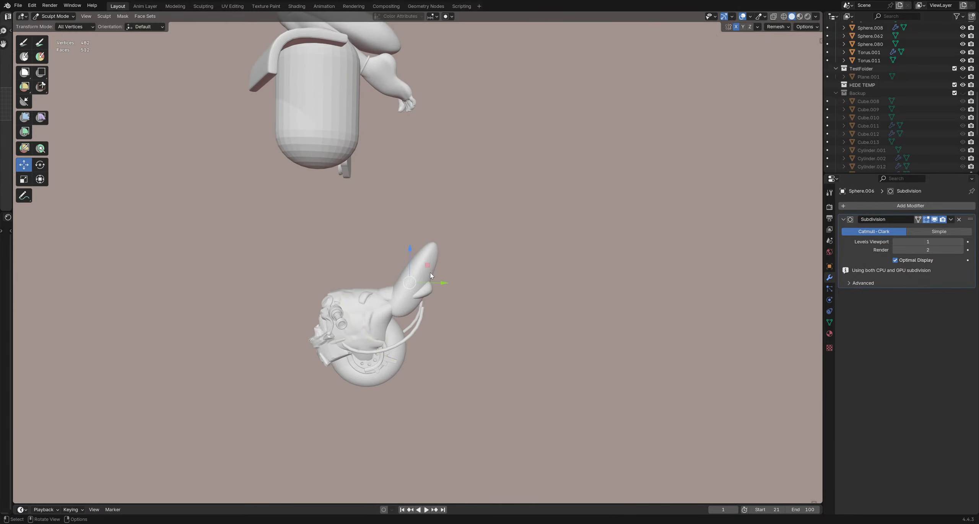
key(alt+q)
drag(434, 326, 461, 325)
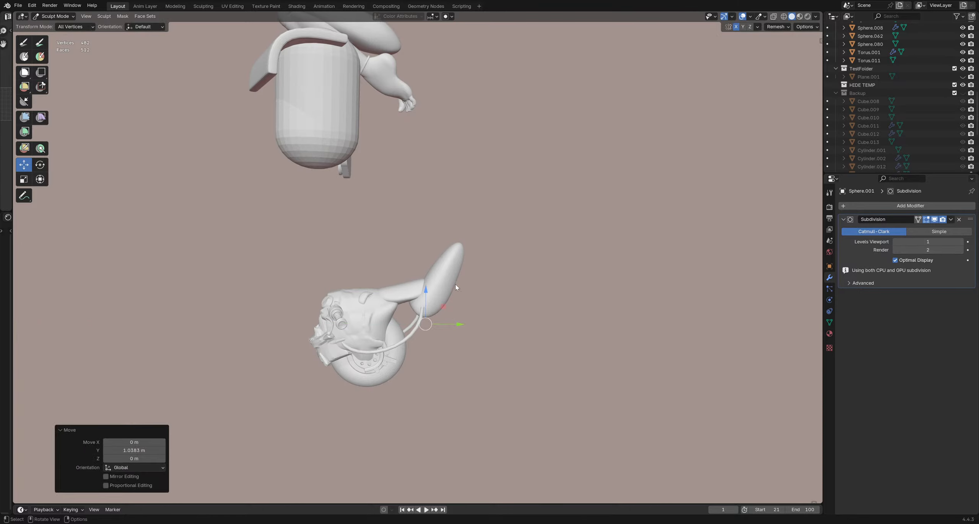
middle_drag(485, 304, 373, 357)
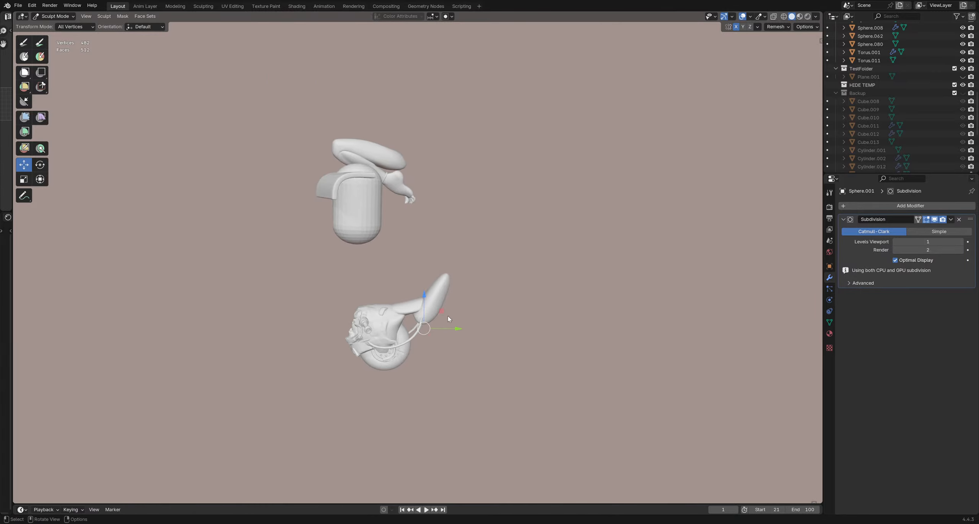
Step: Fine-tune the tail's position behind the seat pad, finishing with a move of about 0.035 m along Y
mouse_move(449, 319)
middle_down()
mouse_move(459, 331)
mouse_move(450, 296)
mouse_move(507, 282)
mouse_move(498, 311)
middle_up()
scroll(435, 302, up, 4)
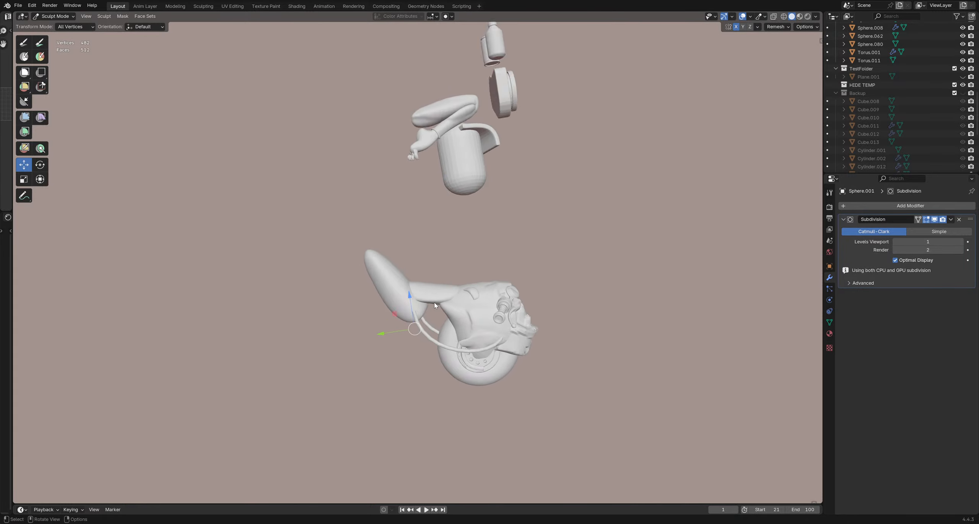
scroll(434, 302, up, 2)
drag(403, 305, 397, 297)
drag(387, 332, 385, 332)
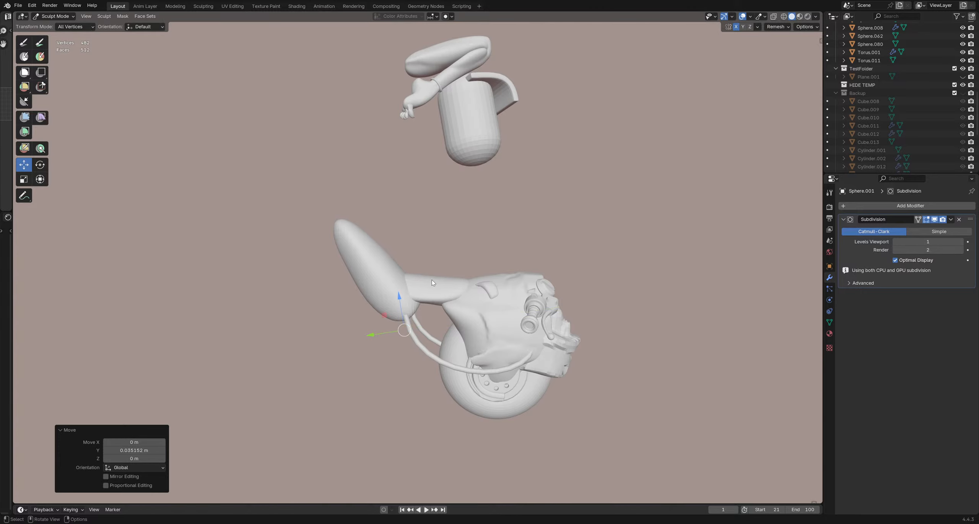
middle_drag(433, 284, 452, 318)
middle_drag(320, 344, 386, 312)
shift+middle_drag(558, 355, 499, 299)
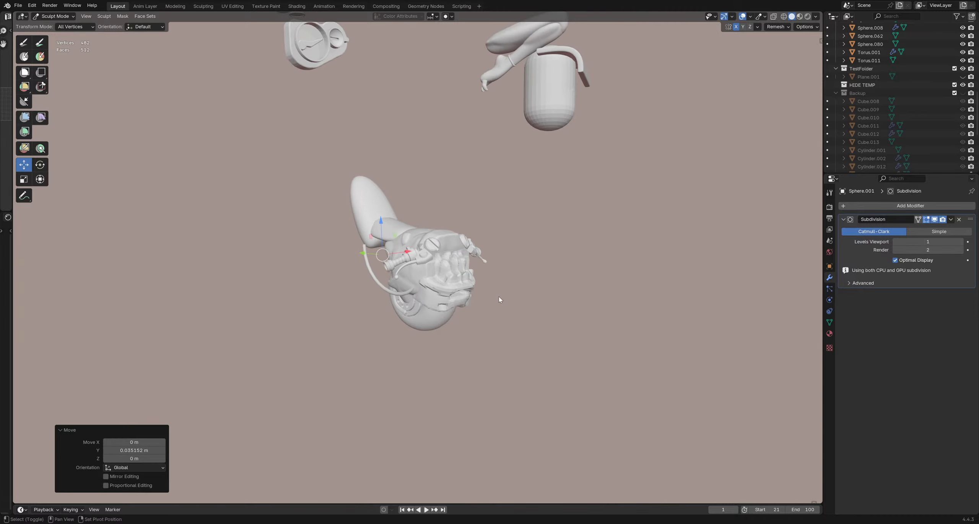
Step: Return to the Grab brush, then in Object Mode duplicate the seat pad about 0.23 m straight down
click(24, 43)
mouse_move(459, 268)
middle_down()
mouse_move(483, 275)
mouse_move(494, 308)
mouse_move(514, 287)
mouse_move(472, 283)
mouse_move(489, 321)
mouse_move(511, 313)
mouse_move(400, 345)
middle_up()
scroll(391, 247, up, 3)
mouse_move(391, 248)
middle_down()
mouse_move(394, 306)
mouse_move(370, 306)
mouse_move(434, 303)
mouse_move(428, 297)
middle_up()
scroll(428, 297, down, 2)
key(ctrl+Tab)
click(407, 289)
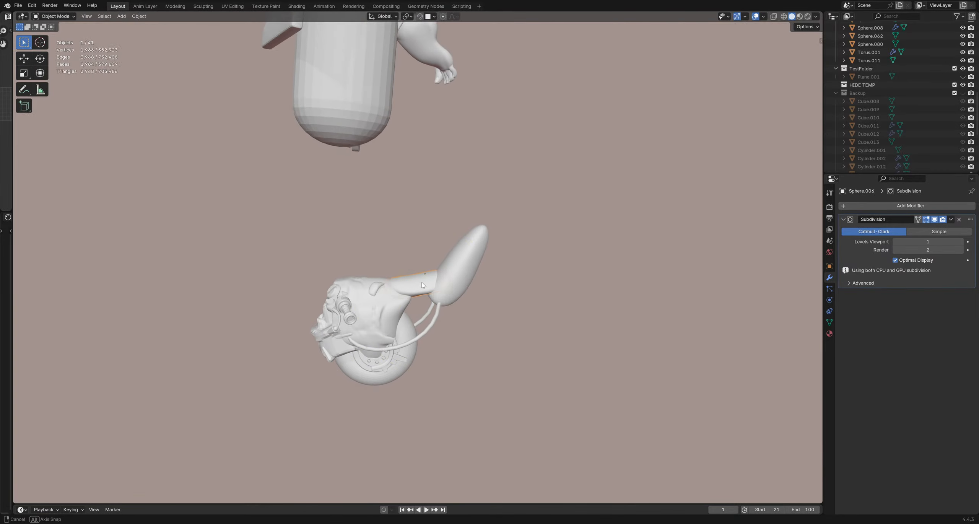
key(shift+d)
key(z)
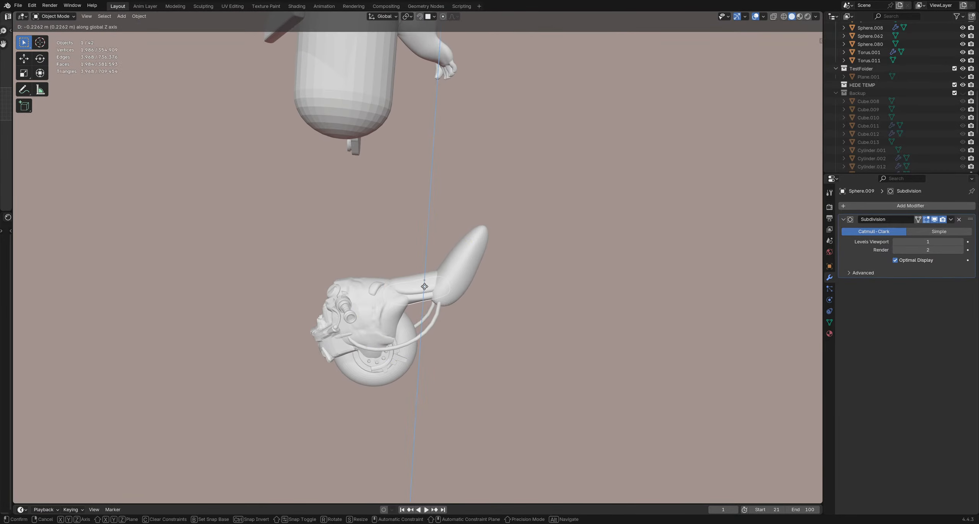
click(425, 286)
click(478, 325)
middle_drag(474, 318, 467, 300)
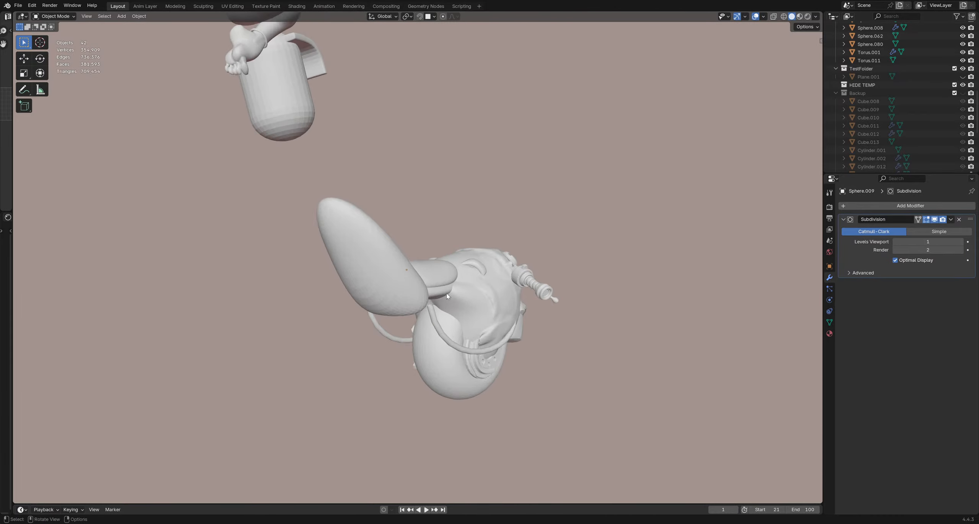
Step: Add a UV sphere and move it beside the rear of the robot's body
key(shift+a)
mouse_move(469, 300)
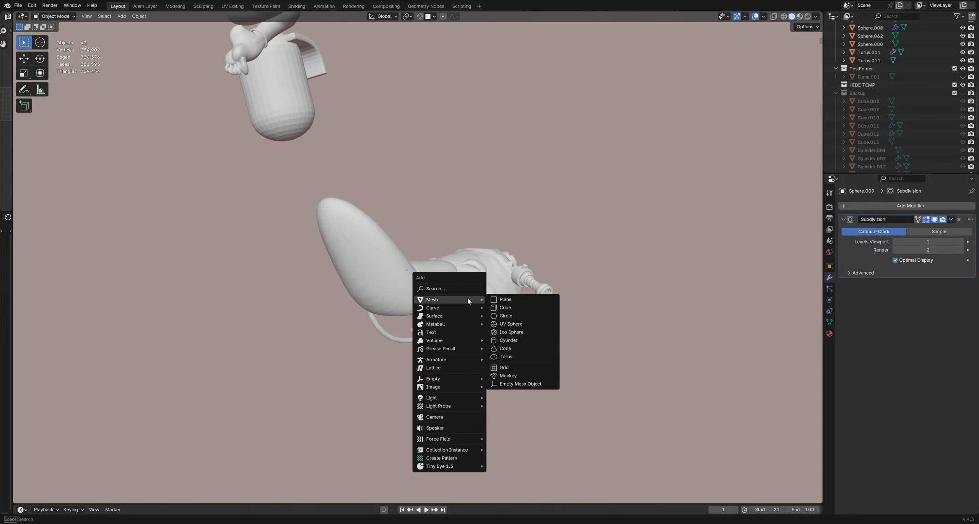
click(511, 324)
key(g)
click(494, 296)
Step: Scale the new sphere, rotate it about -23.9° in the view, and set it against the body's rear flank above the wheel
middle_drag(493, 297, 547, 287)
key(s)
click(529, 277)
key(r)
click(511, 252)
key(g)
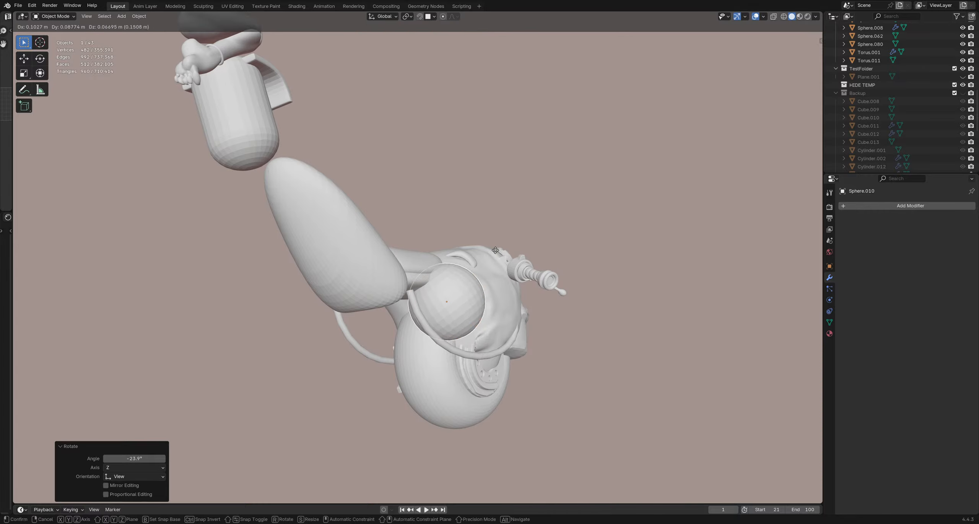
click(494, 252)
Step: Give the flank sphere a level 2 Subdivision modifier and enter Sculpt Mode
middle_drag(494, 251, 432, 277)
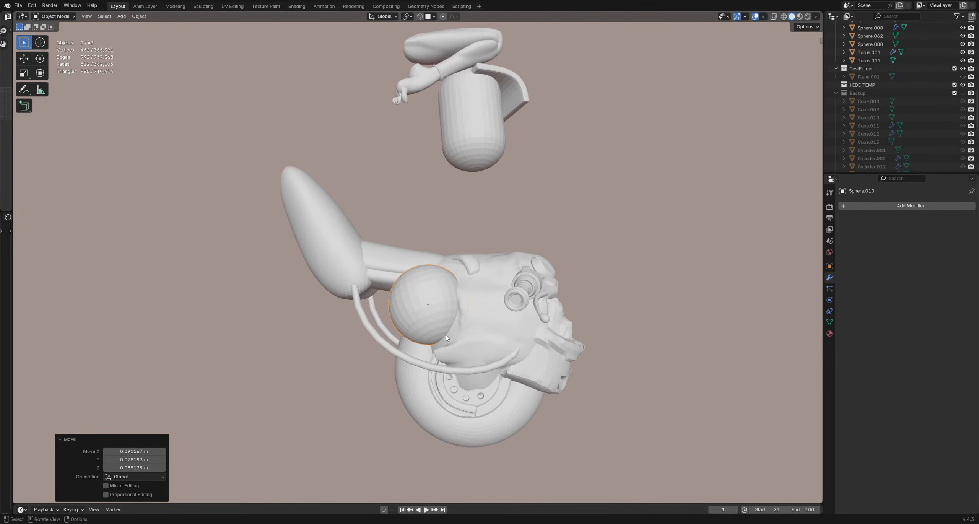
middle_drag(446, 337, 534, 257)
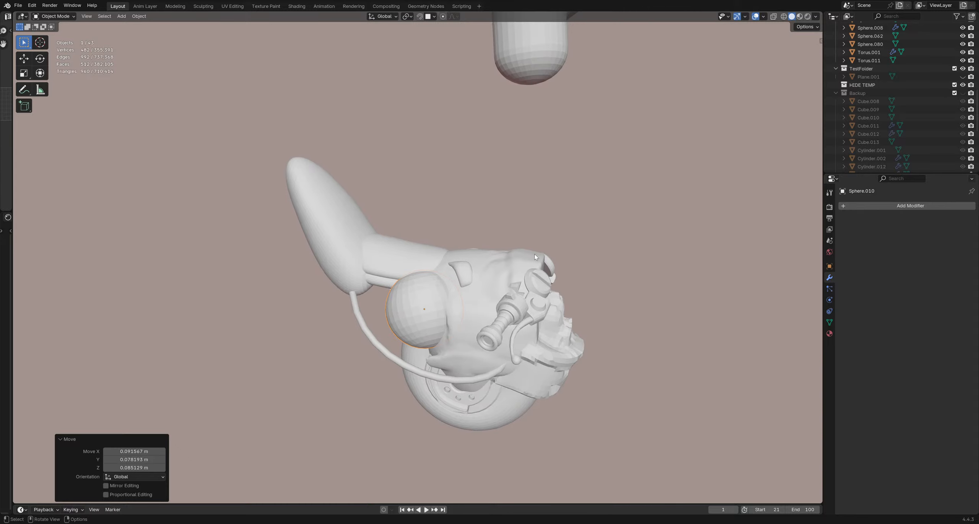
middle_drag(506, 296, 439, 263)
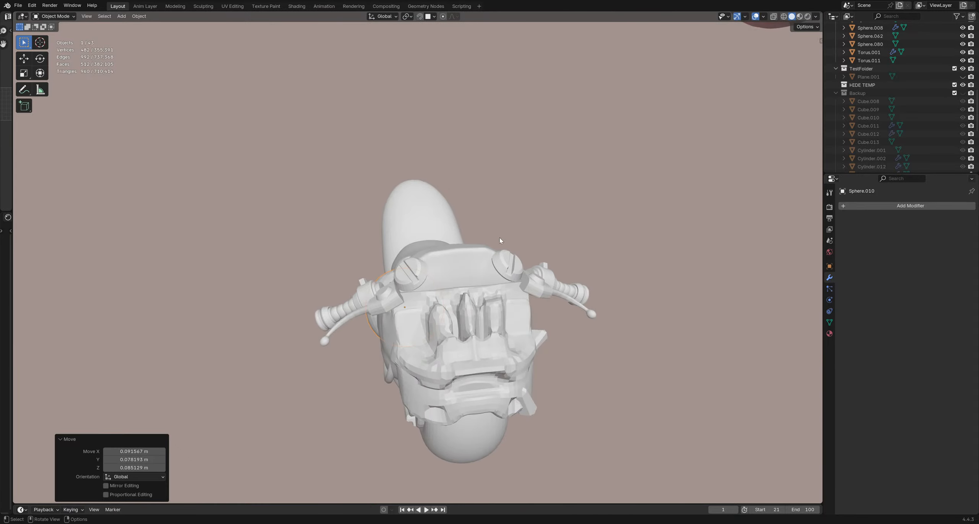
middle_drag(437, 262, 495, 364)
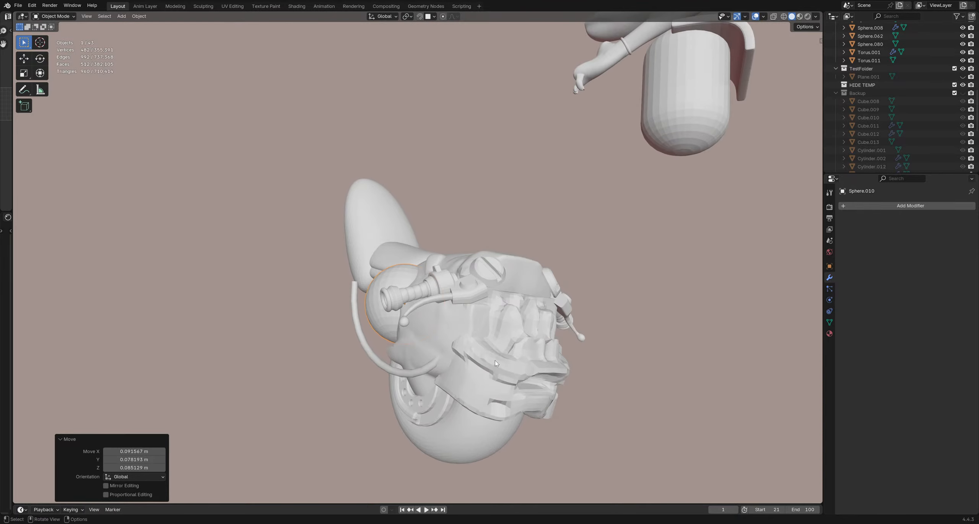
mouse_move(547, 340)
middle_down()
mouse_move(602, 296)
mouse_move(406, 296)
mouse_move(502, 283)
mouse_move(448, 300)
mouse_move(417, 284)
mouse_move(443, 320)
mouse_move(450, 311)
mouse_move(440, 274)
middle_up()
scroll(417, 284, up, 2)
key(ctrl+2)
scroll(446, 317, down, 2)
key(ctrl+Tab)
Step: Shape the flank sphere into an elongated oval pad against the body, using Grab brushes of about 371 px and 158 px
key(f)
click(450, 307)
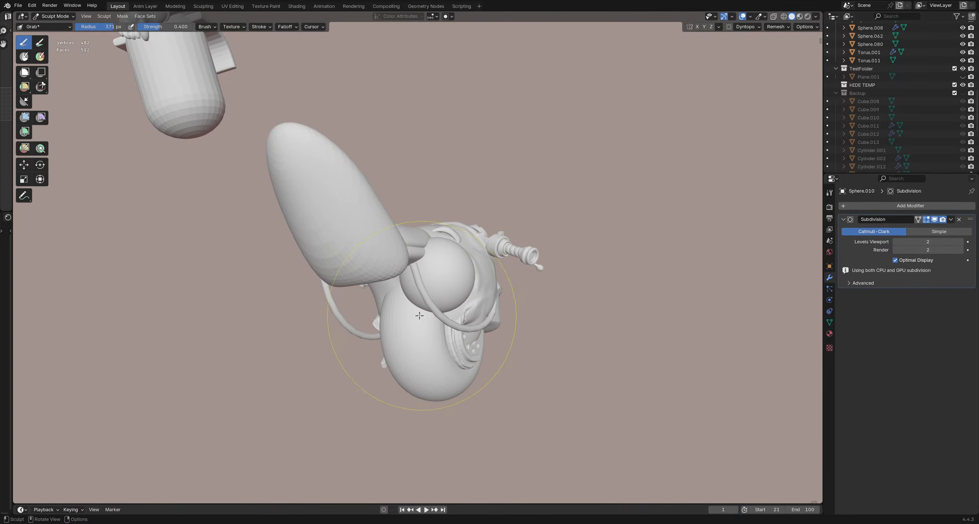
drag(420, 306, 437, 303)
key(f)
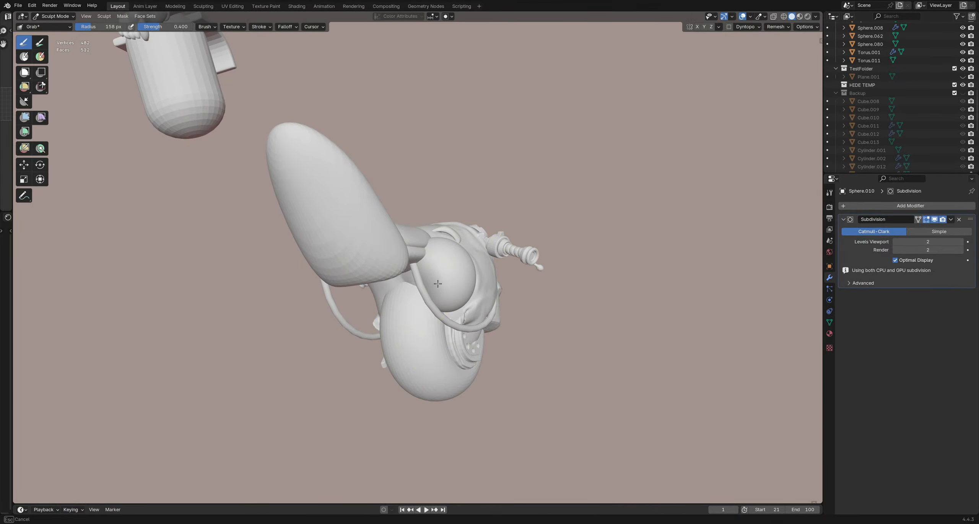
mouse_move(449, 316)
middle_down()
mouse_move(348, 317)
mouse_move(467, 317)
middle_up()
drag(465, 306, 485, 327)
middle_drag(483, 319, 394, 291)
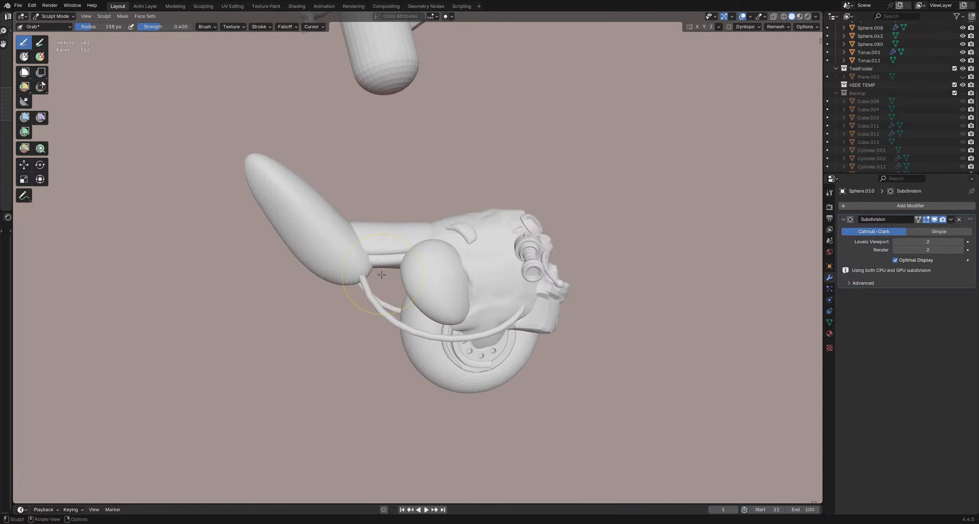
drag(398, 277, 419, 273)
middle_drag(429, 257, 427, 293)
middle_drag(424, 237, 504, 210)
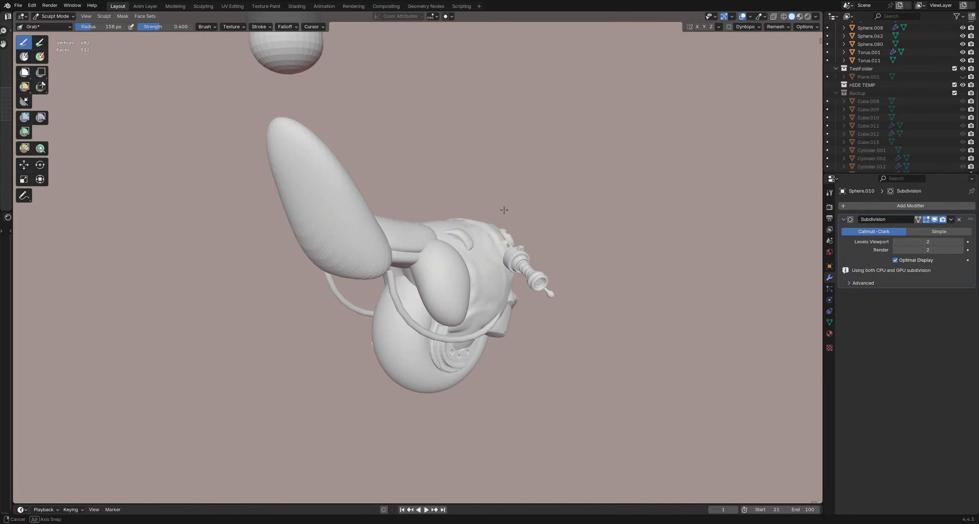
Step: Apply all transforms to the flank pad and set its origin to its geometry
key(ctrl+Tab)
key(q)
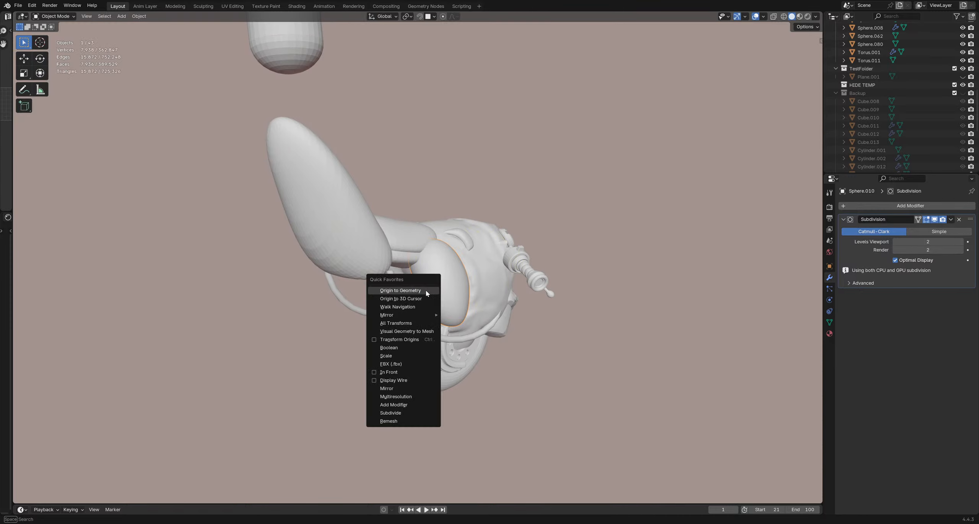
click(413, 323)
key(q)
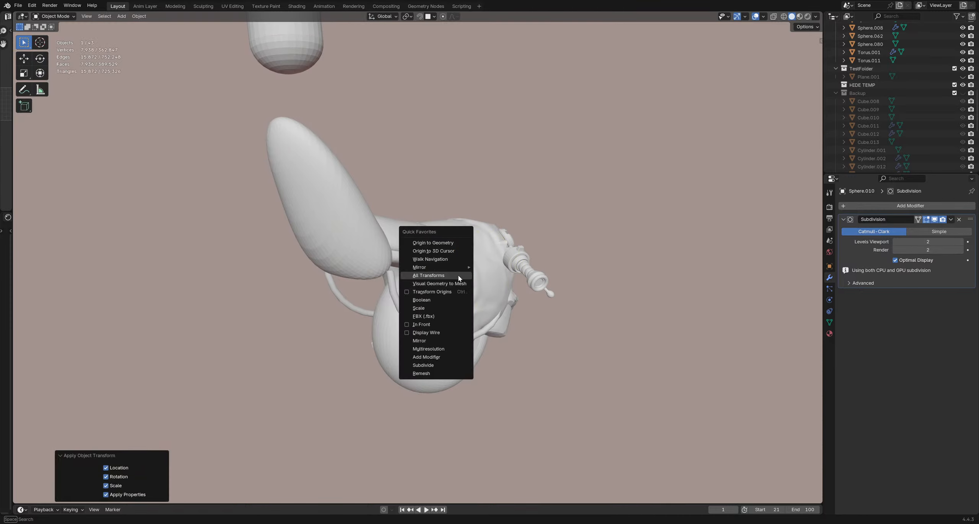
click(436, 240)
middle_drag(436, 245, 429, 281)
Step: Push the flank pad's rear edge toward the front with the Grab brush, then return to Object Mode
key(ctrl+Tab)
drag(408, 291, 430, 297)
mouse_move(434, 296)
middle_down()
mouse_move(411, 283)
mouse_move(415, 293)
middle_up()
key(ctrl+Tab)
Step: Add a Mirror modifier on X to the flank pad with the main body Sphere as mirror object
shift+middle_drag(537, 265, 489, 264)
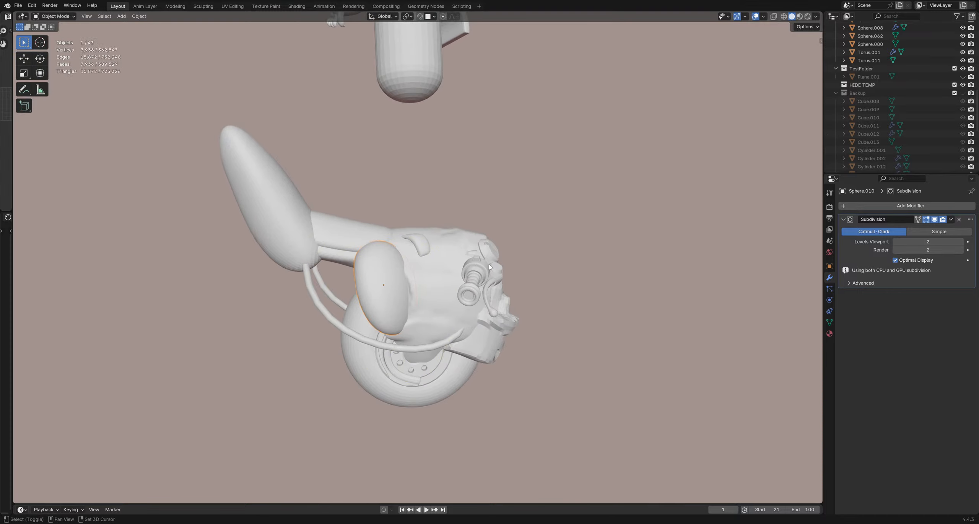
click(866, 207)
mouse_move(869, 208)
click(903, 266)
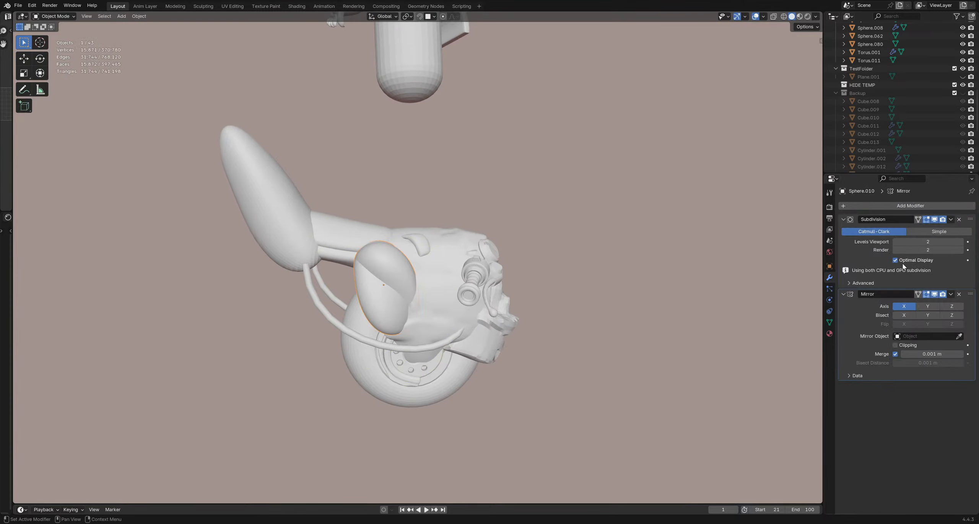
middle_drag(620, 283, 578, 329)
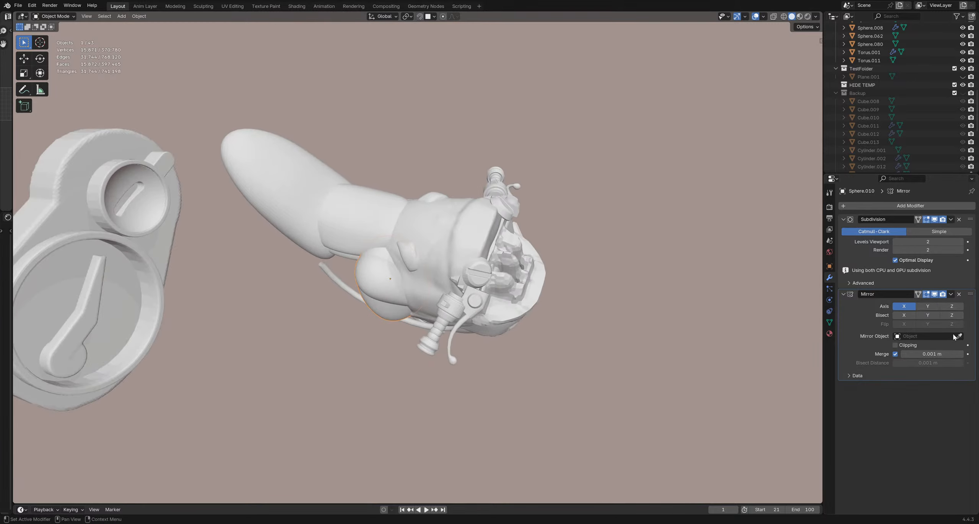
click(954, 336)
click(960, 335)
click(493, 225)
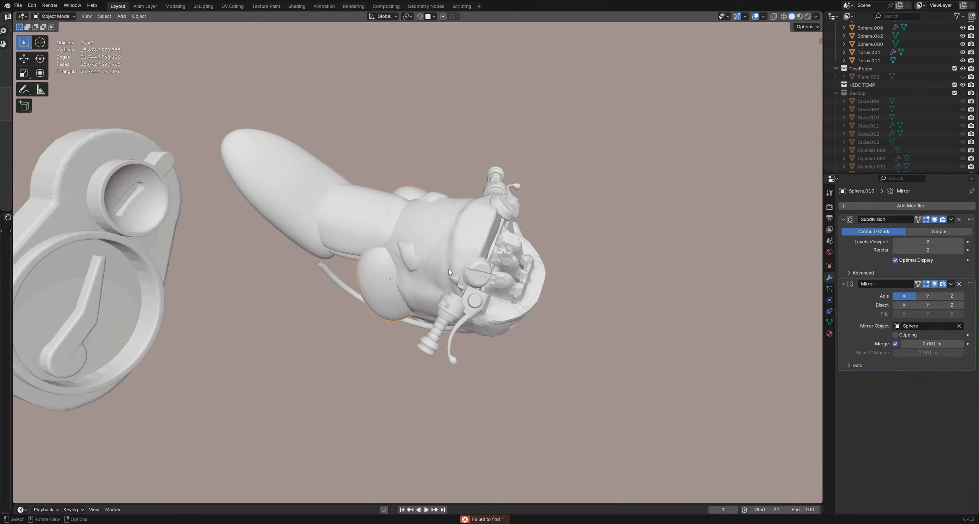
Step: Sculpt the mirrored flank pads closer to the body with a Grab brush of about 363 px
mouse_move(413, 329)
middle_down()
mouse_move(432, 294)
mouse_move(471, 293)
middle_up()
key(ctrl+Tab)
key(f)
click(463, 327)
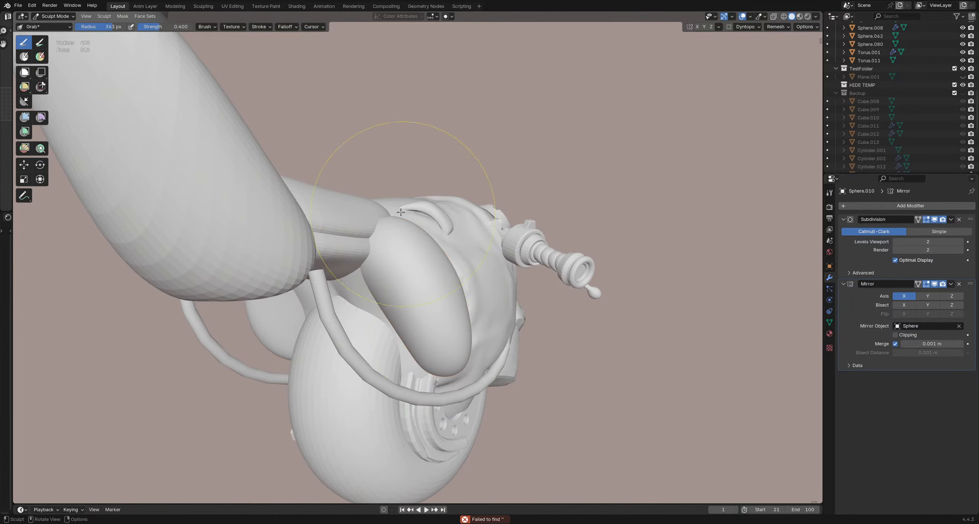
middle_drag(406, 213, 439, 220)
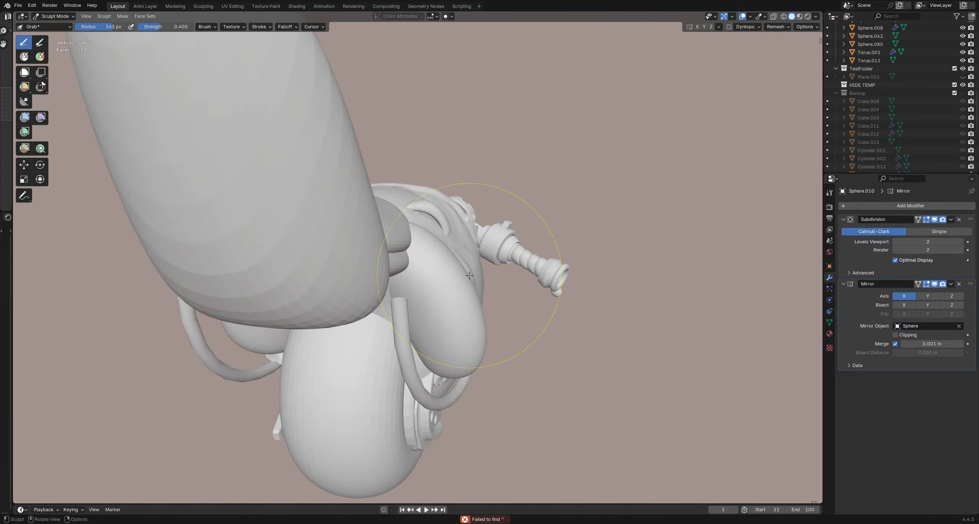
mouse_move(415, 275)
middle_down()
mouse_move(441, 263)
mouse_move(383, 251)
middle_up()
Step: Slim and reshape the flank pads in side view with Grab brushes of about 260 px and 213 px
scroll(453, 256, down, 3)
key(f)
click(426, 299)
mouse_move(426, 298)
middle_down()
mouse_move(402, 291)
mouse_move(429, 251)
mouse_move(414, 280)
mouse_move(377, 239)
mouse_move(400, 217)
middle_up()
middle_drag(405, 248, 443, 191)
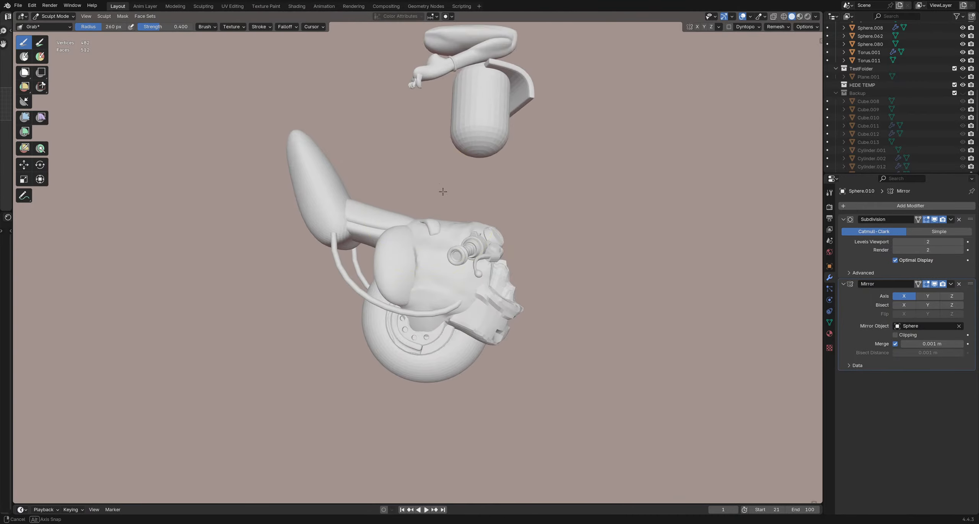
middle_drag(443, 241, 455, 232)
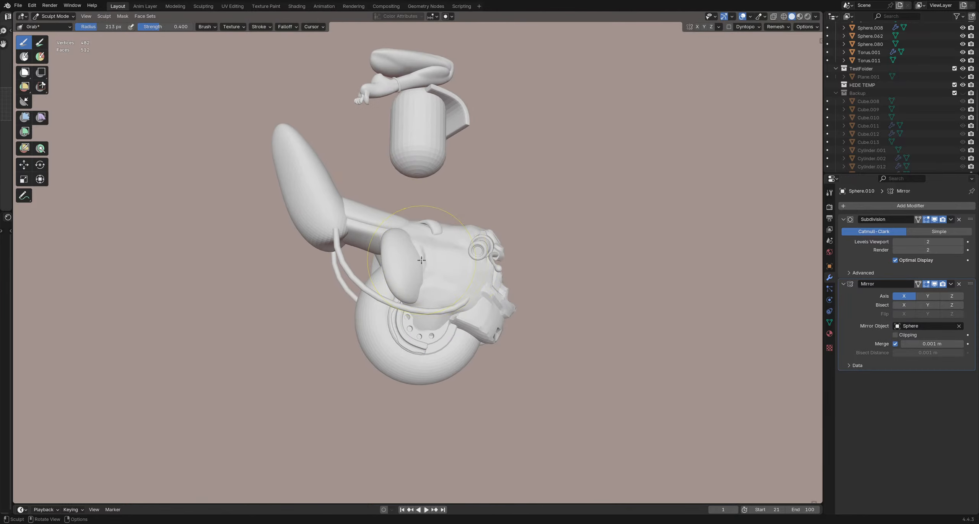
Step: Refine the flank pads' fit between body and wheel with Grab brushes reduced from about 184 px to 146 px
middle_drag(420, 312, 529, 256)
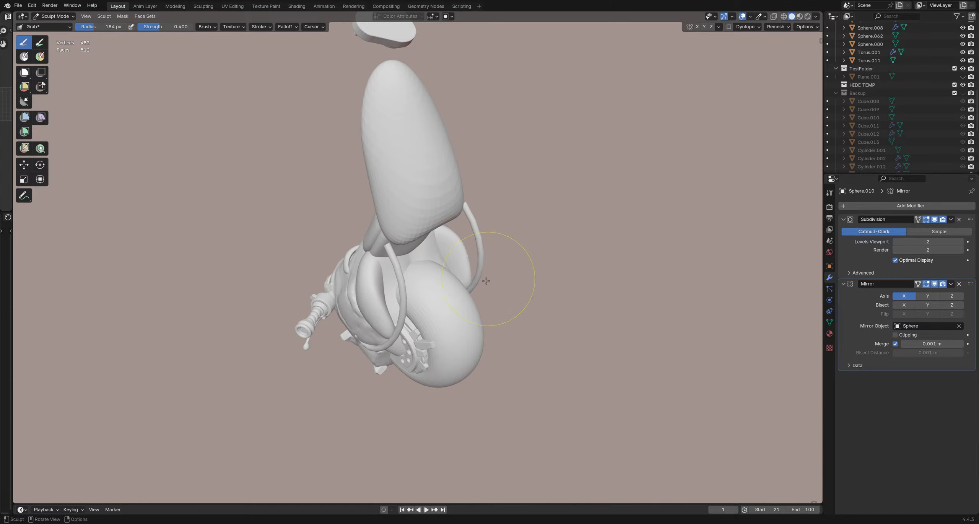
middle_drag(486, 281, 512, 212)
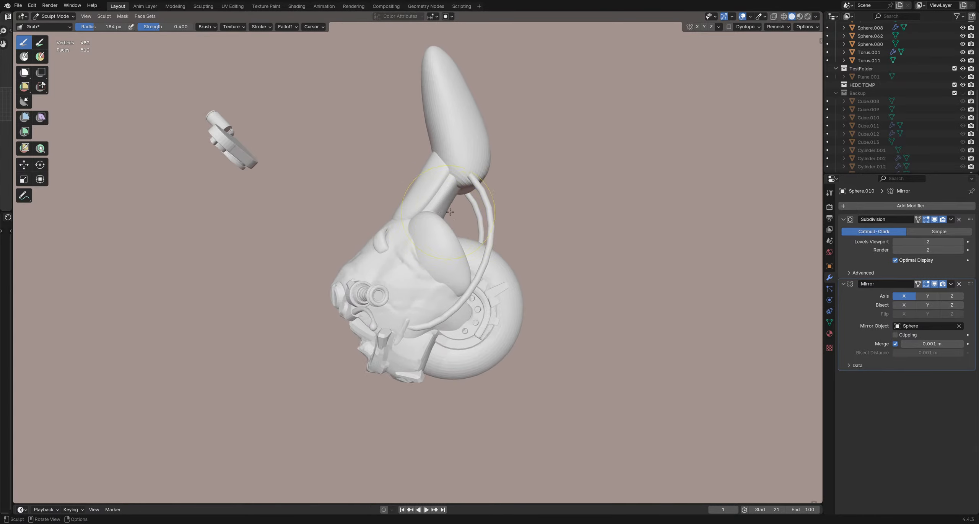
mouse_move(452, 229)
middle_down()
mouse_move(428, 242)
mouse_move(511, 254)
mouse_move(396, 229)
mouse_move(416, 288)
middle_up()
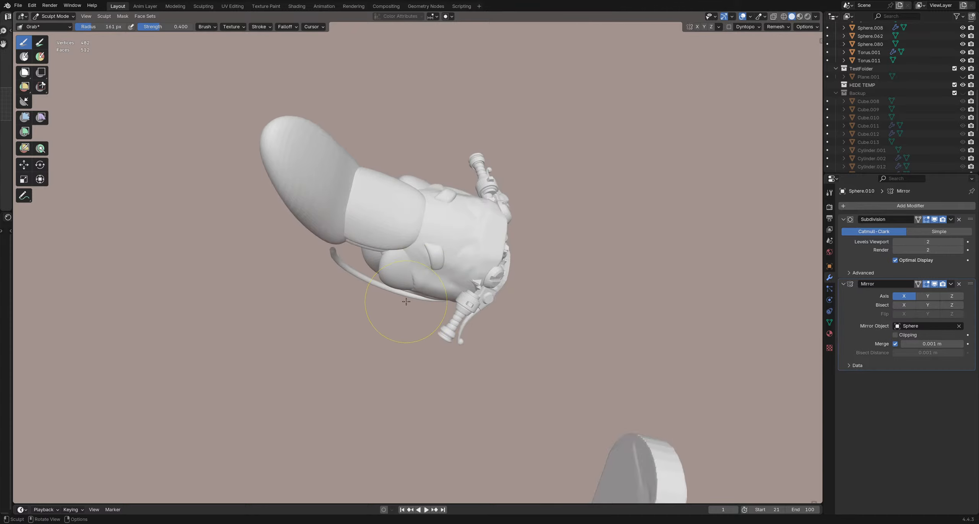
mouse_move(409, 293)
middle_down()
mouse_move(427, 186)
mouse_move(459, 226)
mouse_move(410, 270)
mouse_move(413, 299)
mouse_move(428, 313)
middle_up()
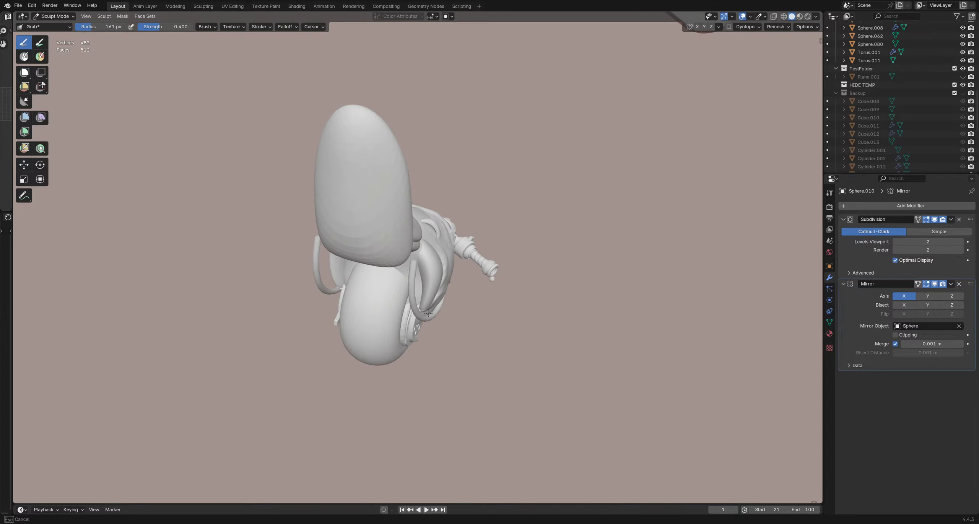
middle_drag(441, 275, 426, 194)
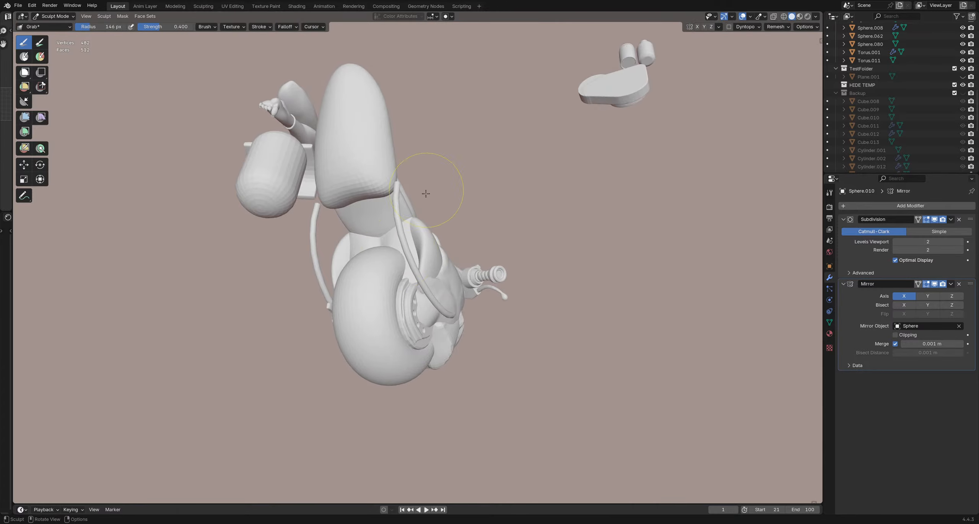
middle_drag(416, 242, 397, 239)
mouse_move(395, 288)
middle_down()
mouse_move(459, 221)
mouse_move(381, 259)
middle_up()
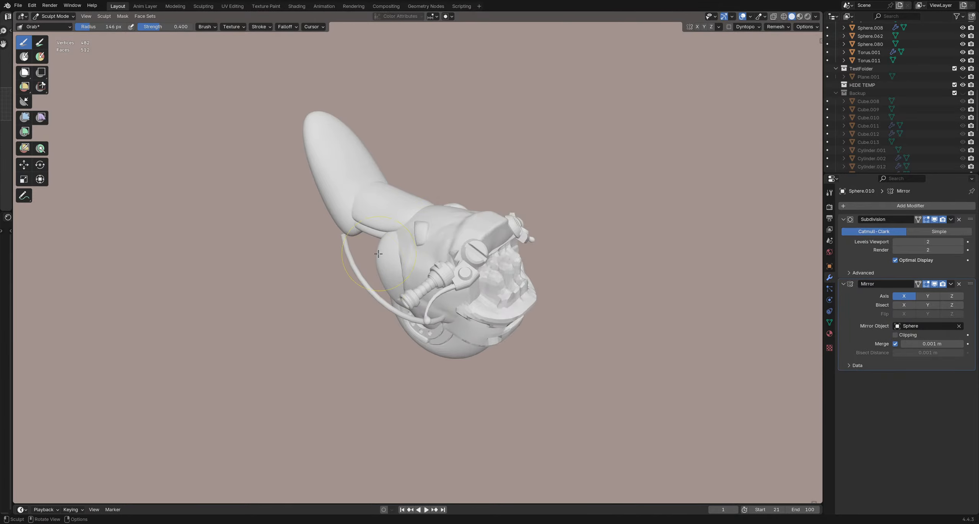
Step: Reshape the mirrored flank pads around the wheel with Grab brushes of about 193 px and 164 px
key(f)
click(394, 274)
middle_drag(338, 283, 366, 275)
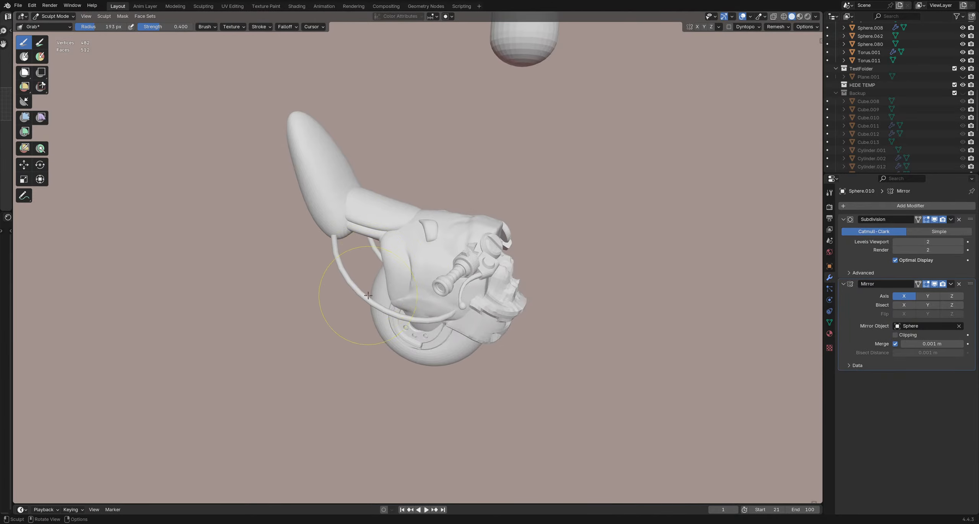
middle_drag(387, 310, 373, 266)
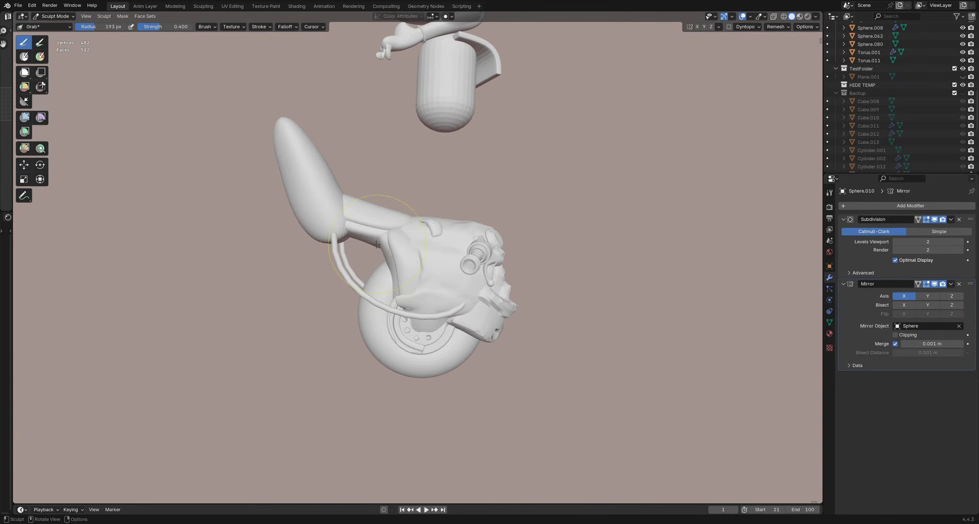
mouse_move(392, 298)
middle_down()
mouse_move(476, 272)
mouse_move(406, 300)
middle_up()
key(f)
click(398, 301)
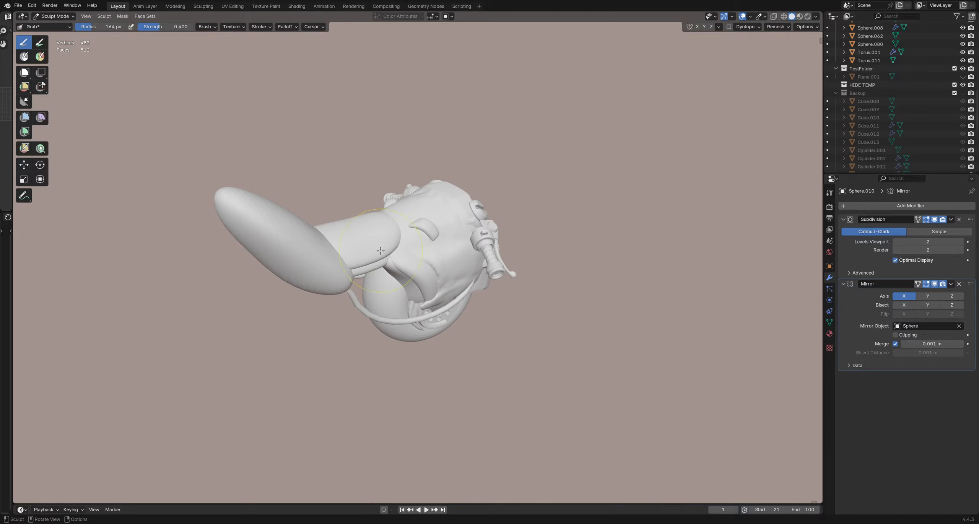
Step: Refine the upper ends of the flank pads with a Grab brush of about 101 px, and save RoboBuddy_4.blend in Object Mode
key(f)
click(365, 251)
middle_drag(365, 251, 370, 269)
drag(373, 254, 373, 271)
middle_drag(375, 281, 407, 244)
middle_drag(432, 292, 428, 262)
scroll(427, 294, down, 4)
scroll(428, 262, down, 2)
scroll(453, 351, up, 6)
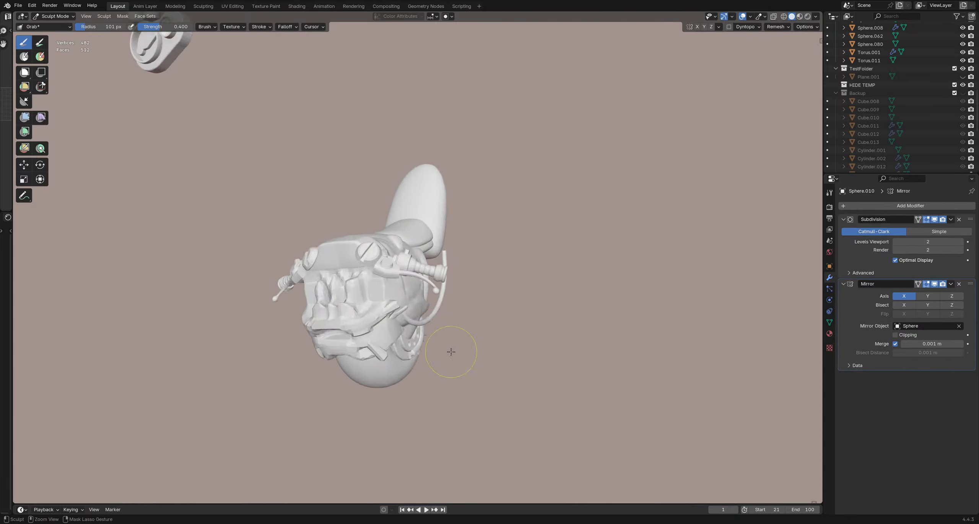
mouse_move(452, 352)
middle_down()
mouse_move(342, 319)
mouse_move(421, 277)
mouse_move(390, 282)
mouse_move(386, 295)
middle_up()
key(ctrl+Tab)
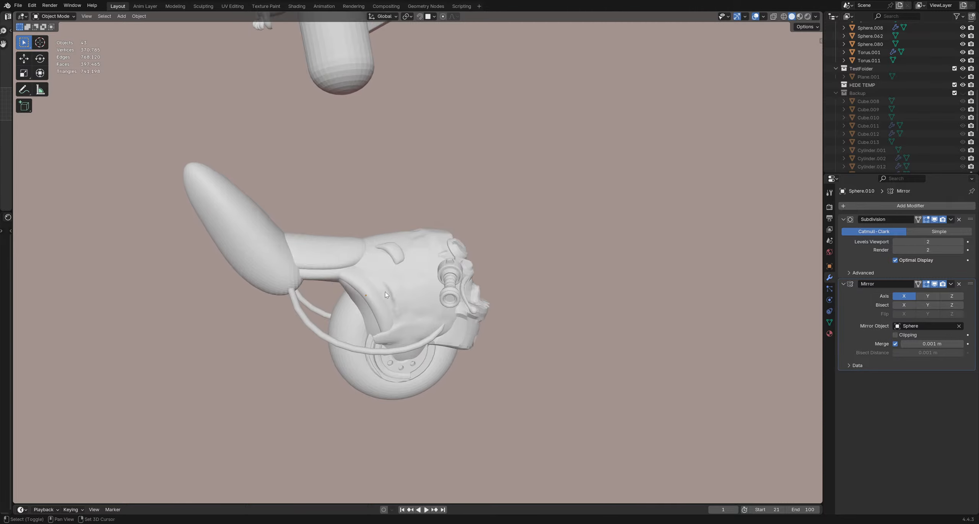
right_click(390, 293)
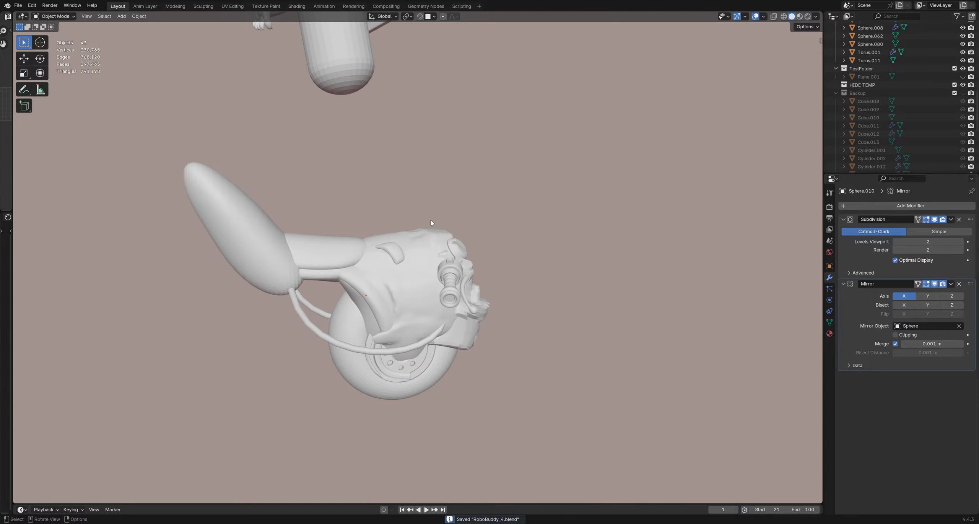
Step: Place the 3D cursor at the main body's flank and add a UV sphere there
click(405, 284)
key(shift+s)
click(408, 333)
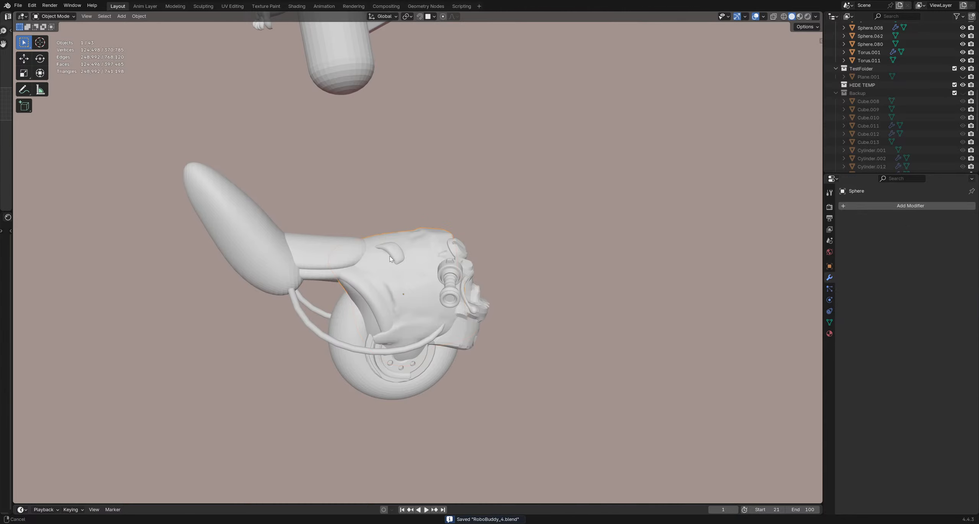
shift+middle_drag(386, 312, 386, 273)
key(shift+a)
mouse_move(387, 260)
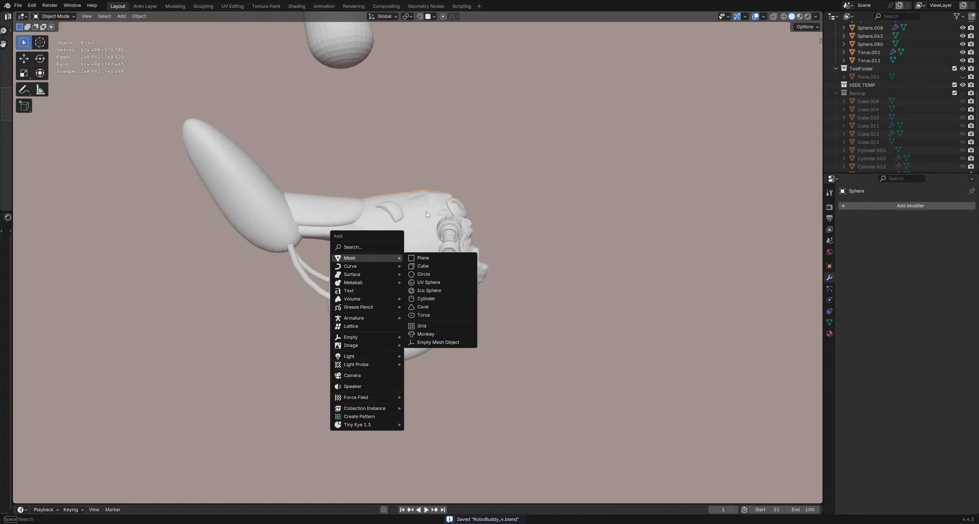
key(Escape)
middle_drag(392, 297, 397, 210)
key(shift+a)
mouse_move(394, 224)
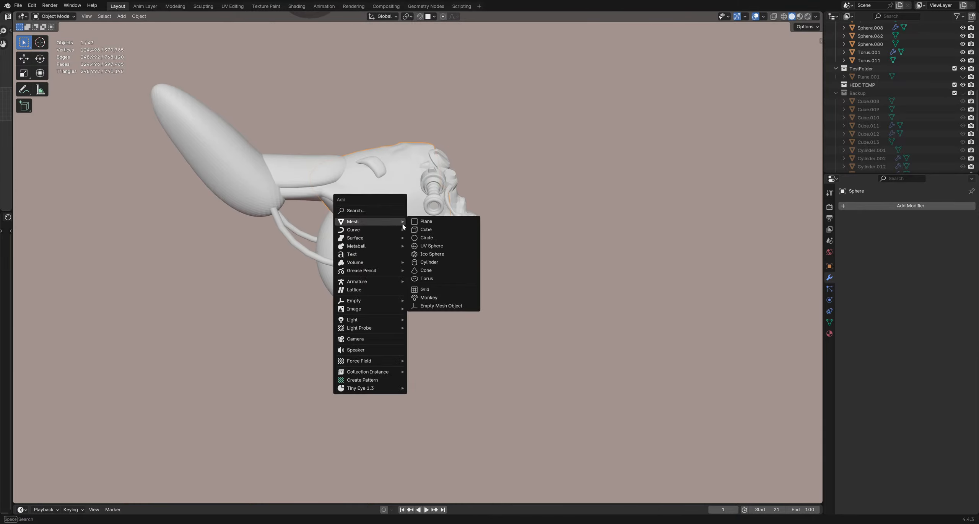
click(428, 245)
Step: Scale down the new UV sphere and rotate it to follow the slope of the body's rear flank
middle_drag(382, 226, 473, 98)
key(s)
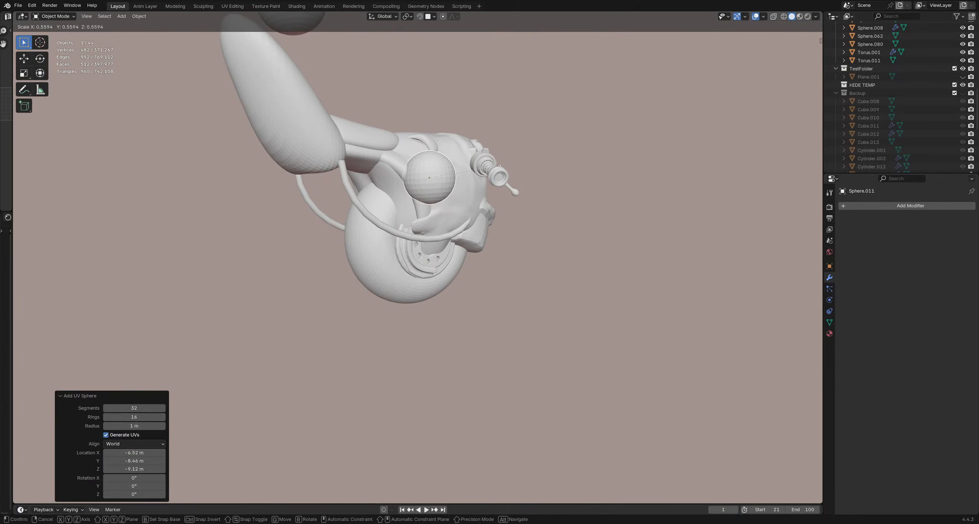
click(454, 145)
scroll(452, 147, up, 3)
middle_drag(451, 149, 409, 245)
key(r)
click(474, 171)
Step: Stretch the flank sphere along its local Z axis and give it a level 2 Subdivision modifier
key(s)
key(z)
key(z)
click(366, 228)
key(ctrl+2)
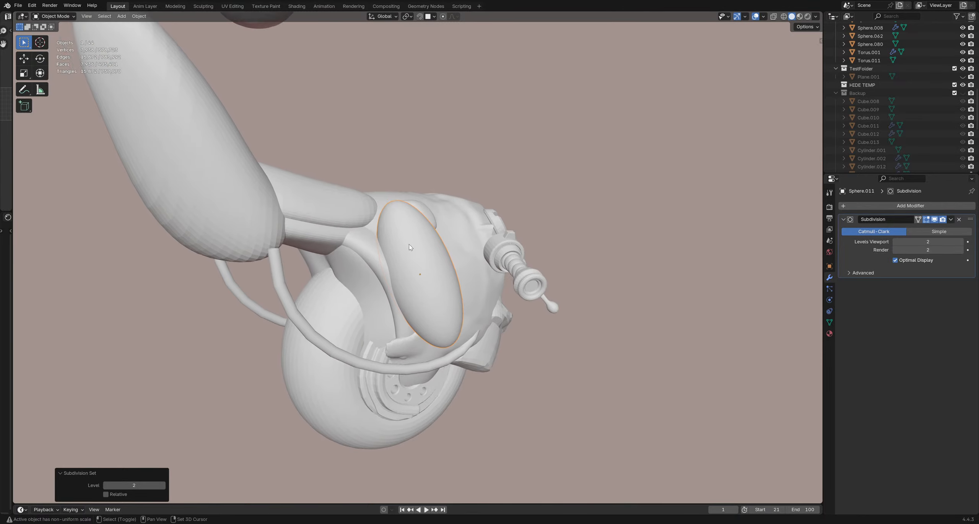
right_click(416, 248)
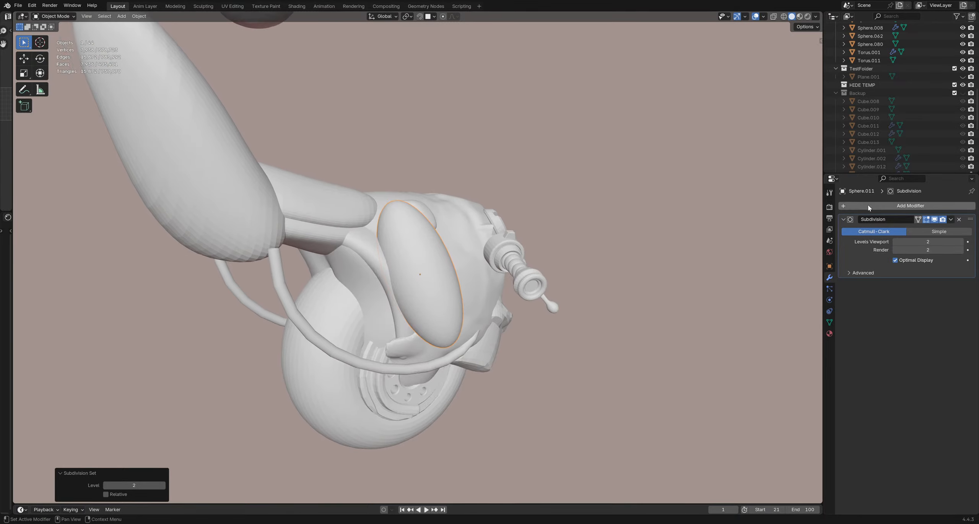
click(901, 205)
mouse_move(902, 208)
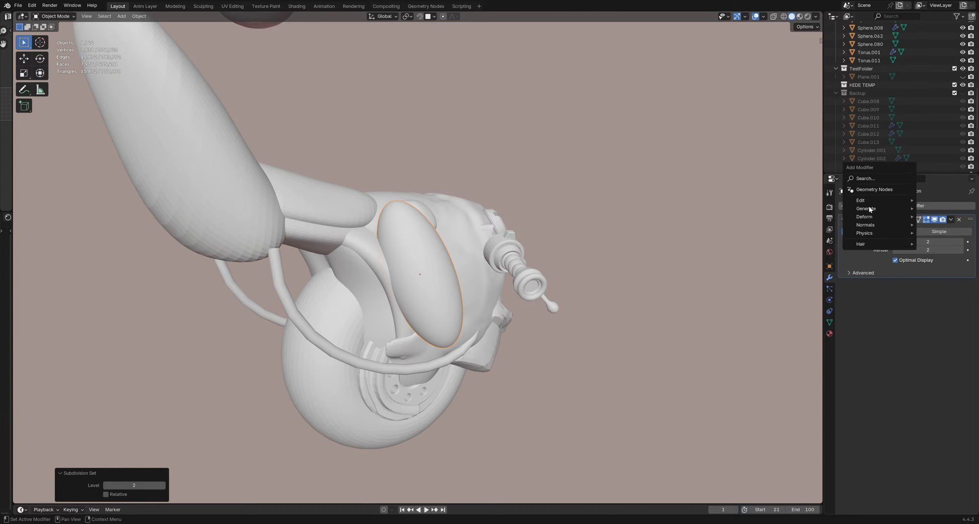
click(815, 226)
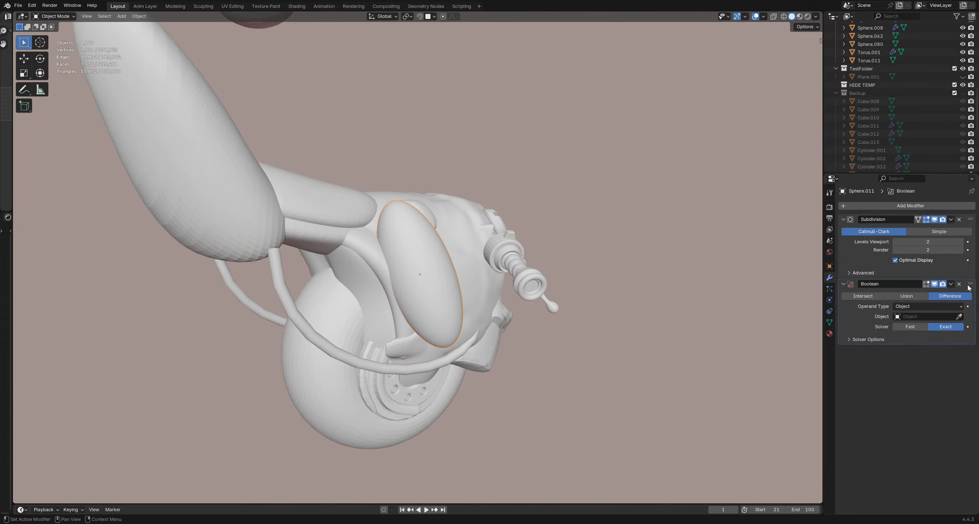
click(959, 284)
Step: Add a Mirror modifier on X to the elongated flank sphere with the main body Sphere as mirror object
click(869, 206)
mouse_move(869, 208)
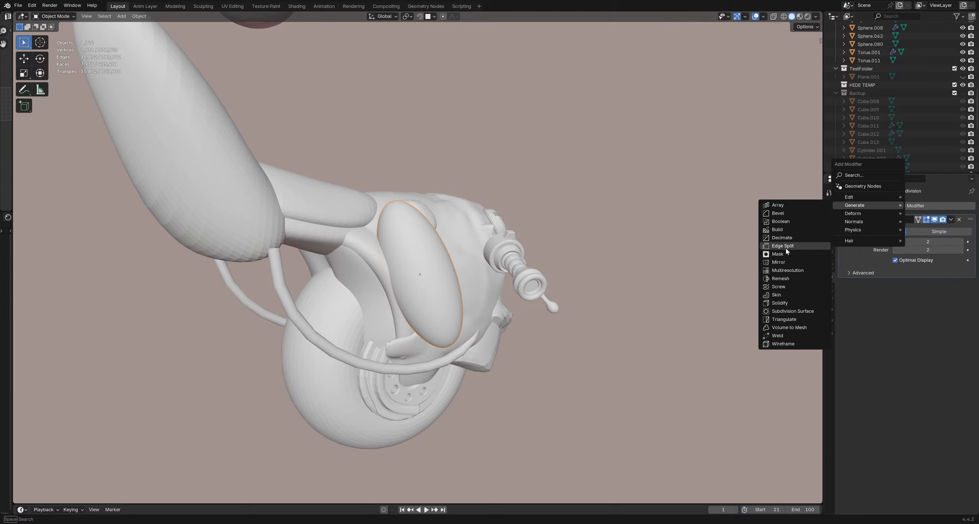
click(794, 263)
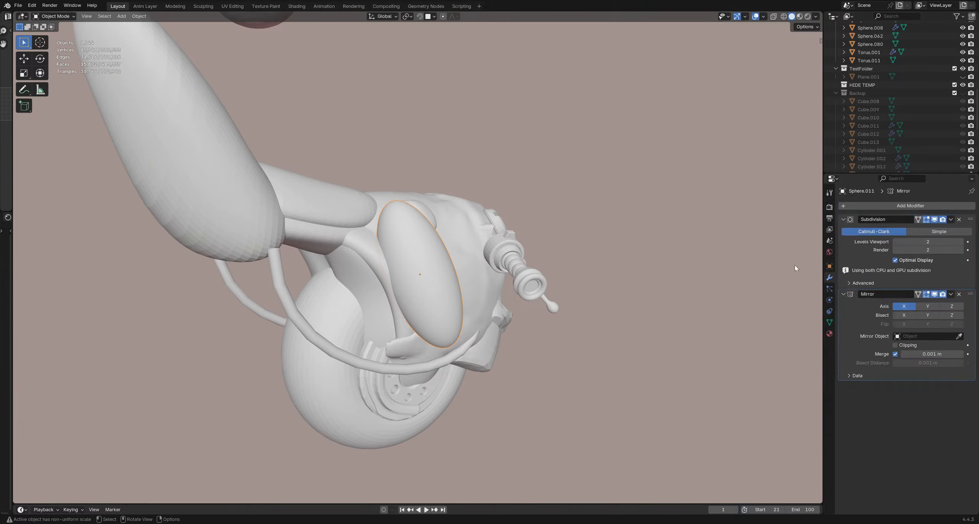
click(959, 336)
click(367, 270)
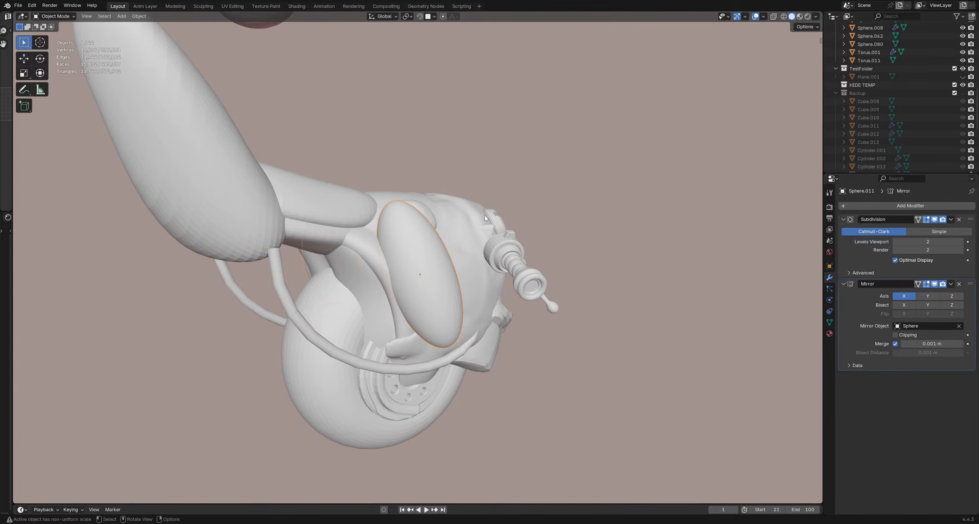
Step: Apply all transforms to the elongated flank sphere and set its origin to its geometry
mouse_move(485, 219)
middle_down()
mouse_move(406, 329)
mouse_move(444, 287)
mouse_move(427, 292)
mouse_move(493, 264)
mouse_move(494, 226)
middle_up()
scroll(497, 262, up, 2)
scroll(501, 253, down, 1)
key(ctrl+Tab)
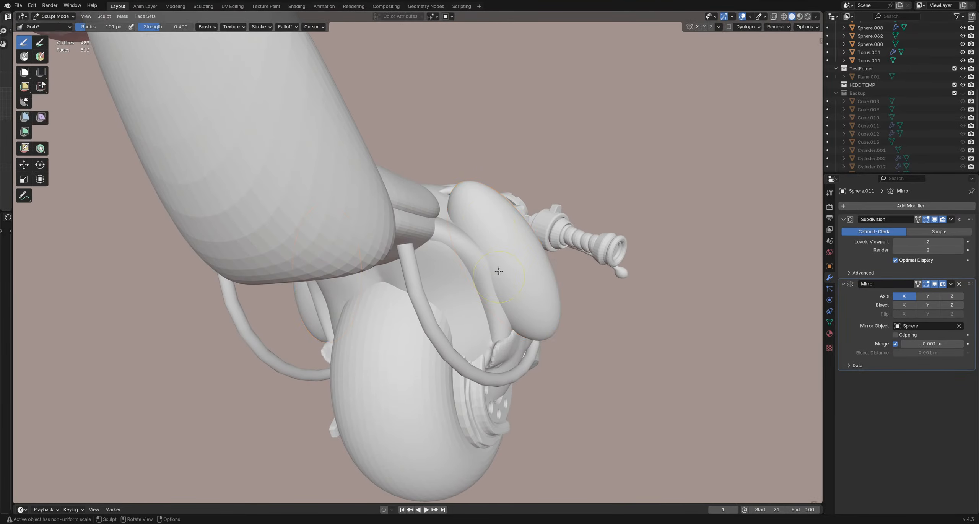
key(ctrl+Tab)
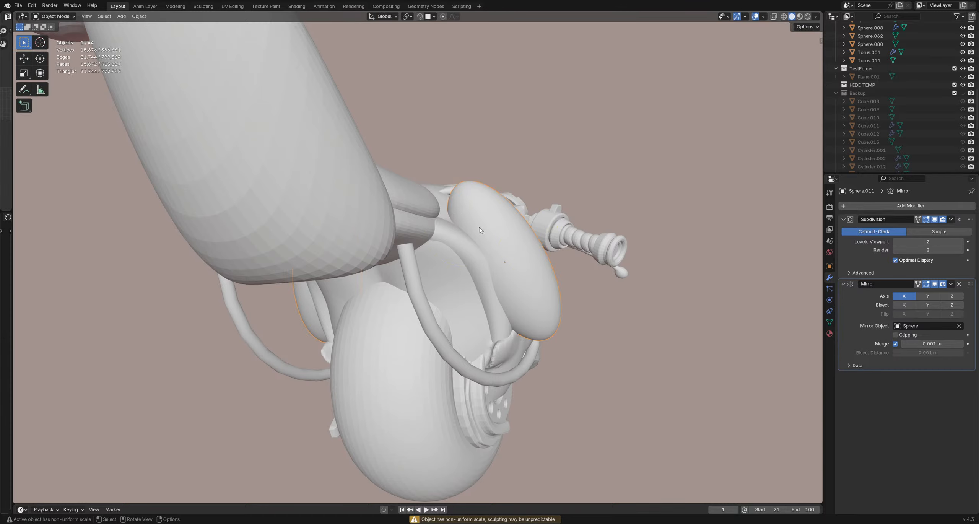
key(ctrl+a)
click(464, 255)
key(q)
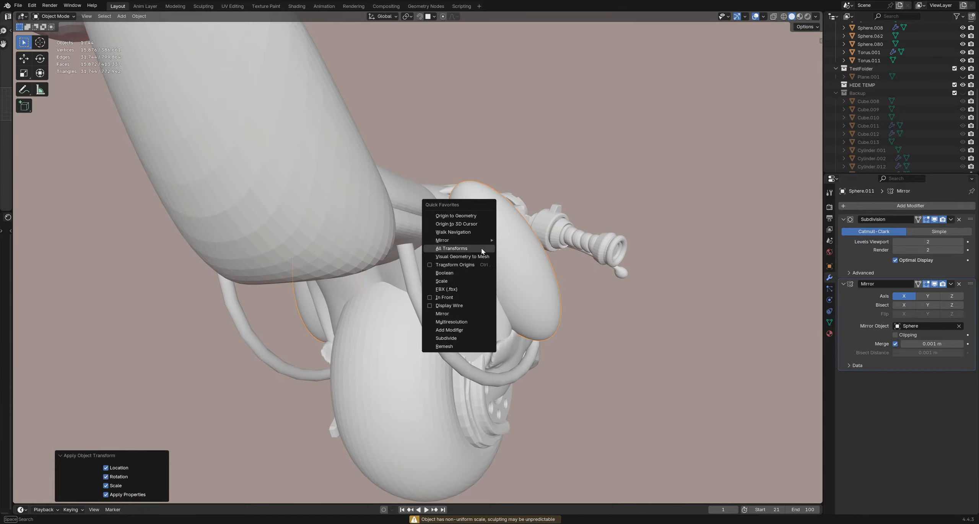
click(470, 215)
Step: Sculpt the second pair of flank pads closer to the body with Grab brushes of about 213 px and 273 px
middle_drag(472, 214, 498, 206)
scroll(497, 212, down, 2)
key(ctrl+Tab)
drag(494, 168, 464, 175)
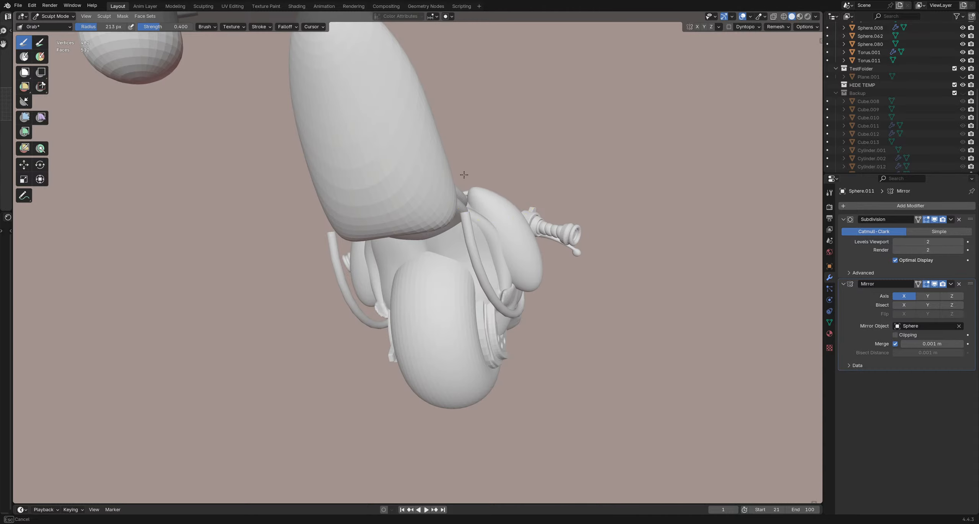
mouse_move(540, 286)
middle_down()
mouse_move(286, 283)
mouse_move(519, 221)
middle_up()
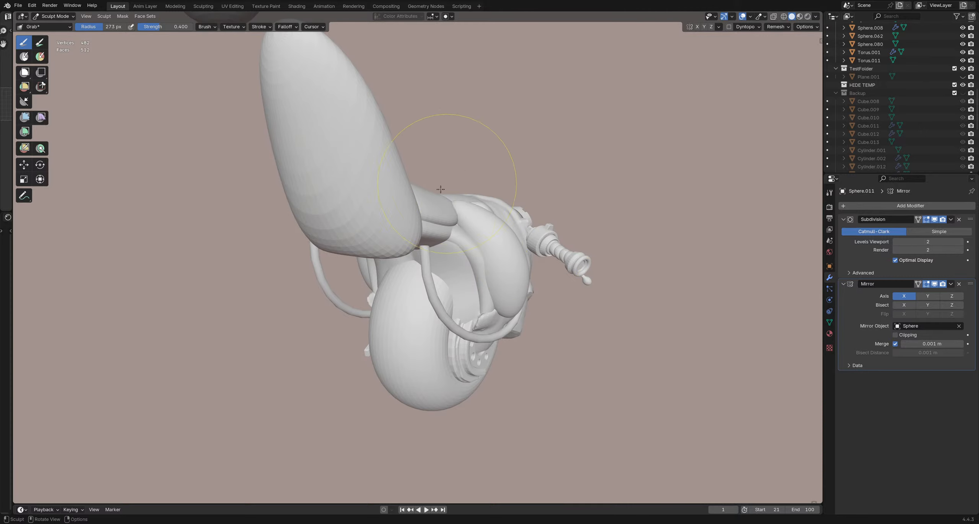
mouse_move(459, 214)
middle_down()
mouse_move(479, 229)
mouse_move(577, 229)
middle_up()
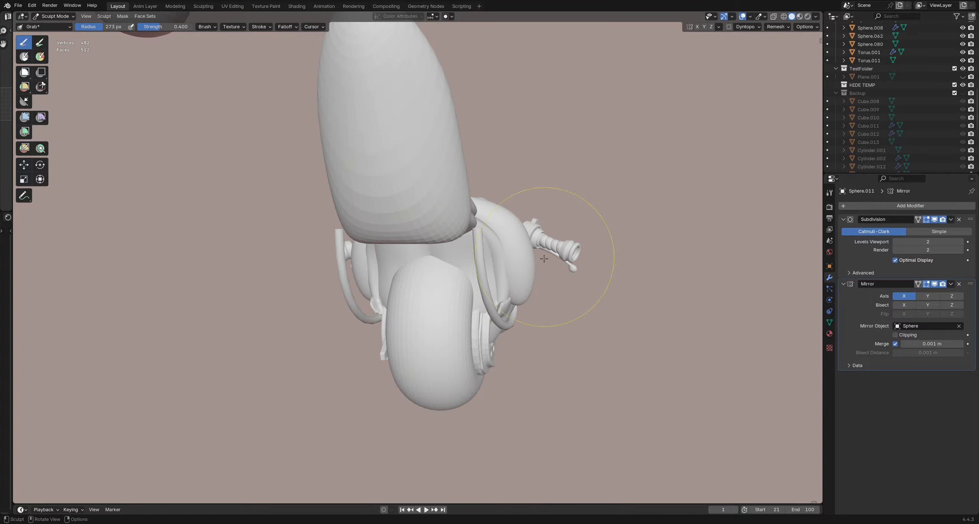
middle_drag(533, 305, 531, 186)
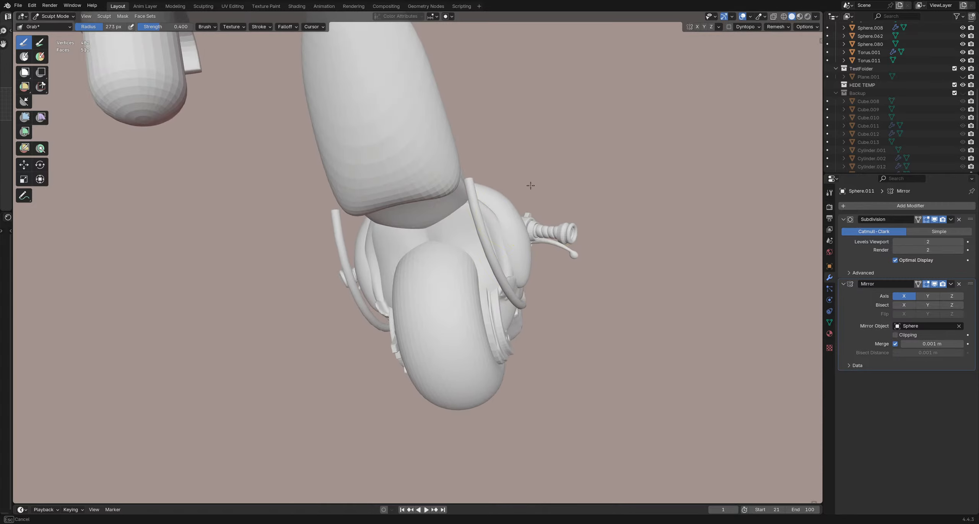
Step: Bend the second flank pads along the first pair with a Grab brush of about 209 px
mouse_move(546, 271)
middle_down()
mouse_move(373, 288)
mouse_move(383, 259)
middle_up()
key(f)
click(356, 288)
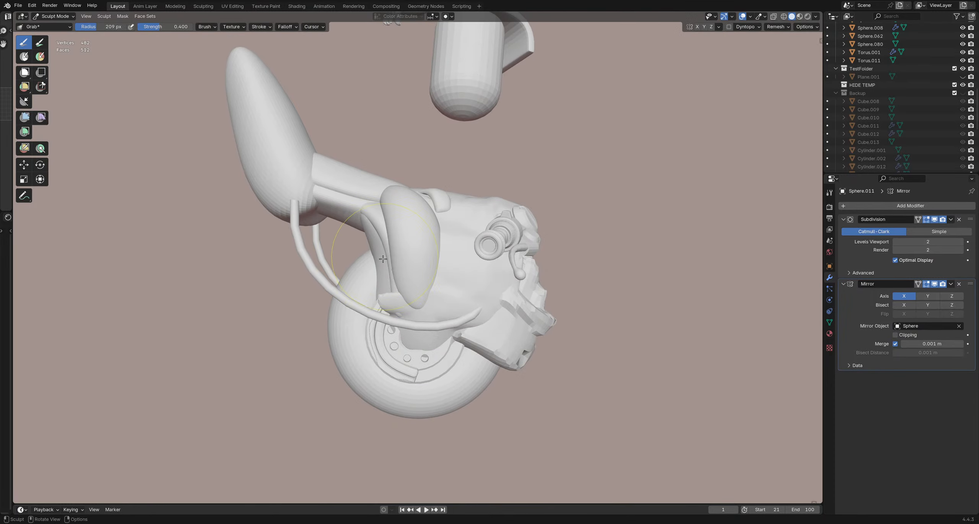
mouse_move(390, 301)
middle_down()
mouse_move(378, 272)
mouse_move(508, 239)
middle_up()
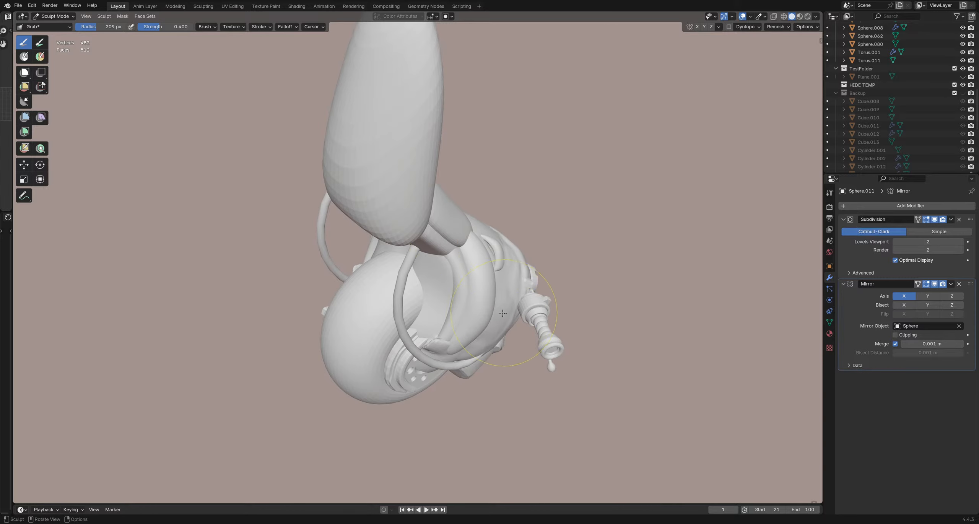
mouse_move(503, 313)
middle_down()
mouse_move(515, 312)
mouse_move(496, 332)
mouse_move(465, 309)
mouse_move(525, 260)
middle_up()
Step: Adjust the second flank pads' contour and thickness from several angles with Grab brushes of about 187 px and 200 px
mouse_move(524, 219)
middle_down()
mouse_move(313, 245)
mouse_move(346, 211)
mouse_move(416, 212)
middle_up()
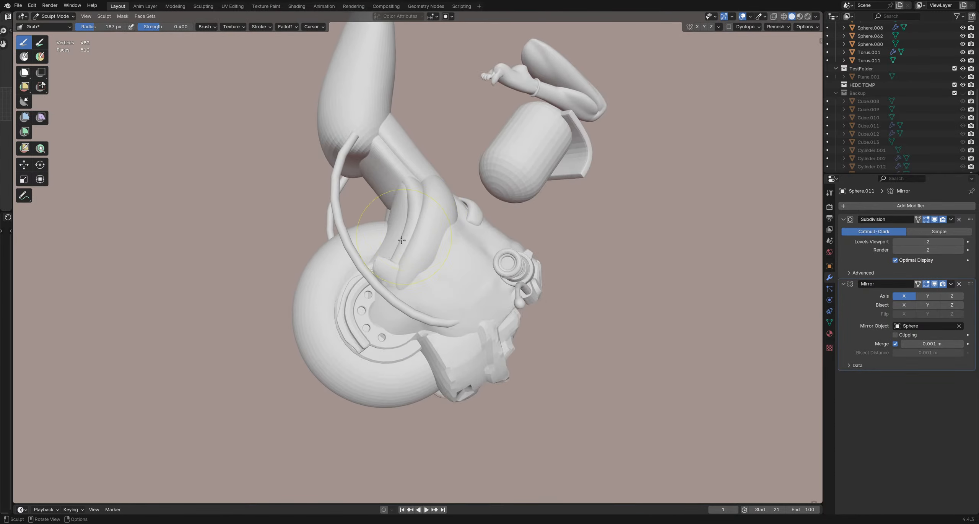
middle_drag(389, 270, 512, 327)
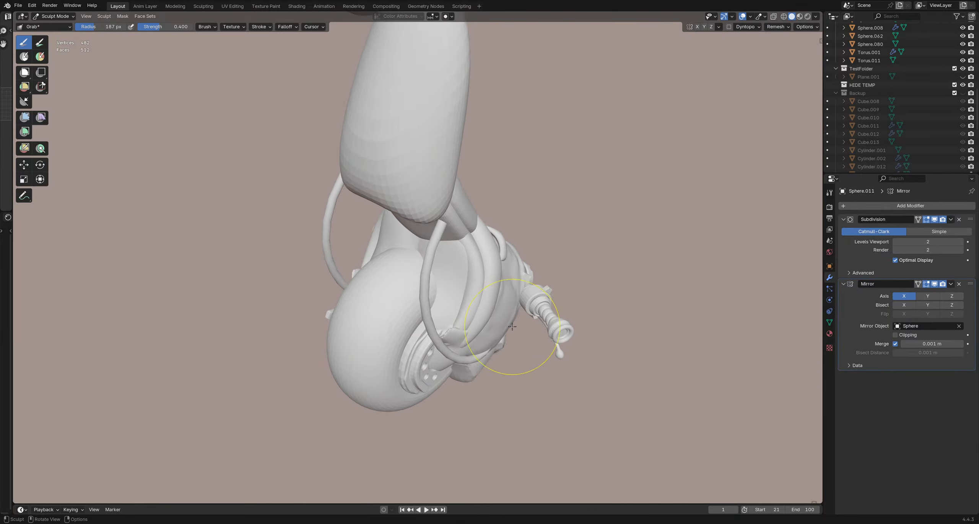
mouse_move(477, 359)
middle_down()
mouse_move(356, 345)
mouse_move(332, 333)
mouse_move(353, 322)
mouse_move(343, 319)
mouse_move(349, 342)
middle_up()
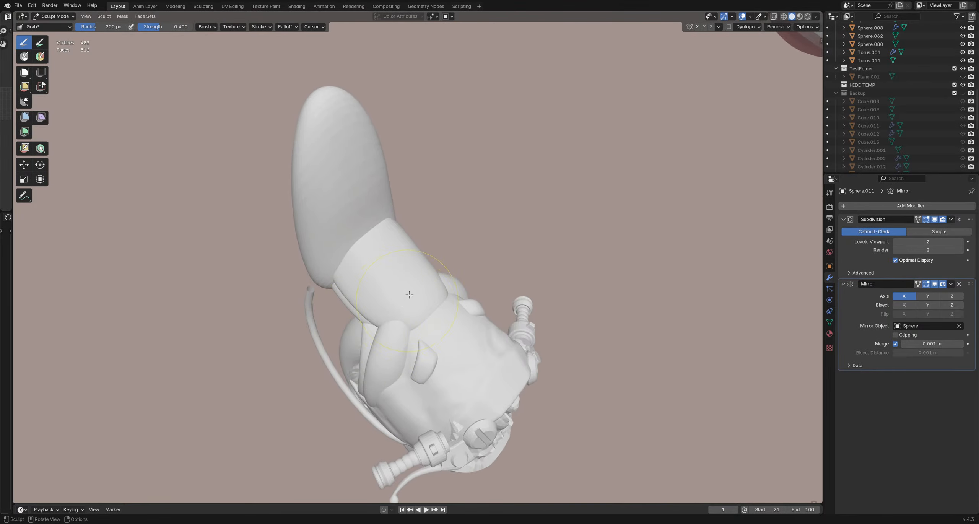
mouse_move(409, 294)
middle_down()
mouse_move(485, 293)
mouse_move(446, 289)
mouse_move(431, 352)
middle_up()
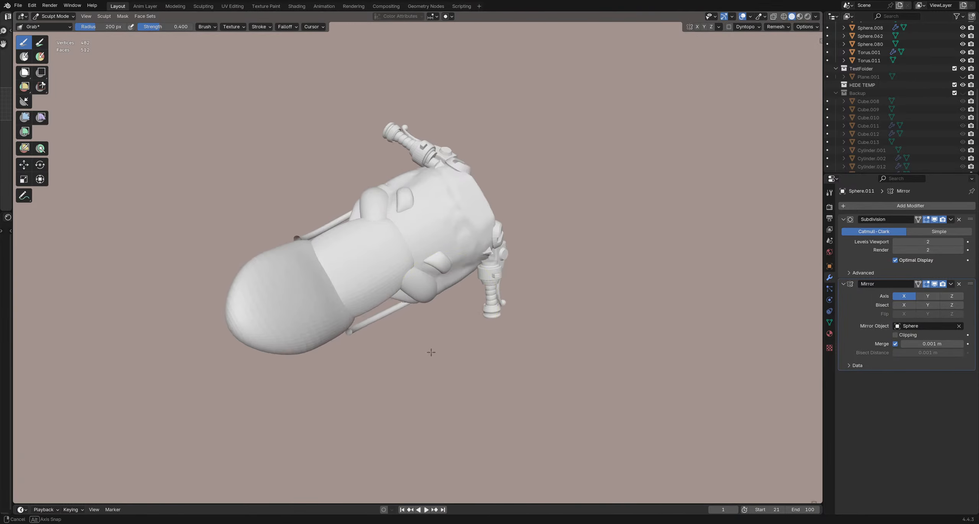
Step: Refine the second flank pads' fit below the seat with a Grab brush of about 169 px and a much smaller one
key(f)
click(442, 298)
mouse_move(442, 300)
middle_down()
mouse_move(441, 277)
mouse_move(421, 287)
mouse_move(443, 307)
middle_up()
key(f)
click(393, 301)
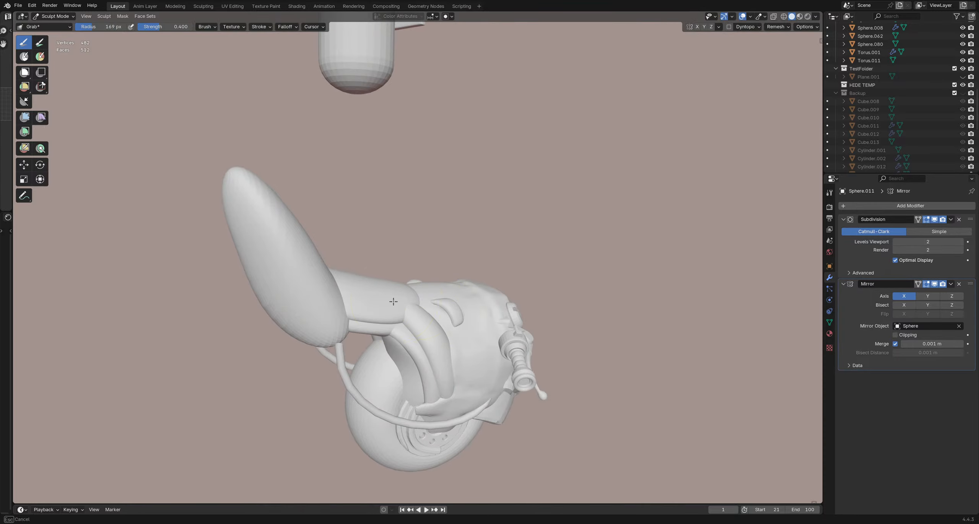
middle_drag(445, 321, 376, 323)
key(f)
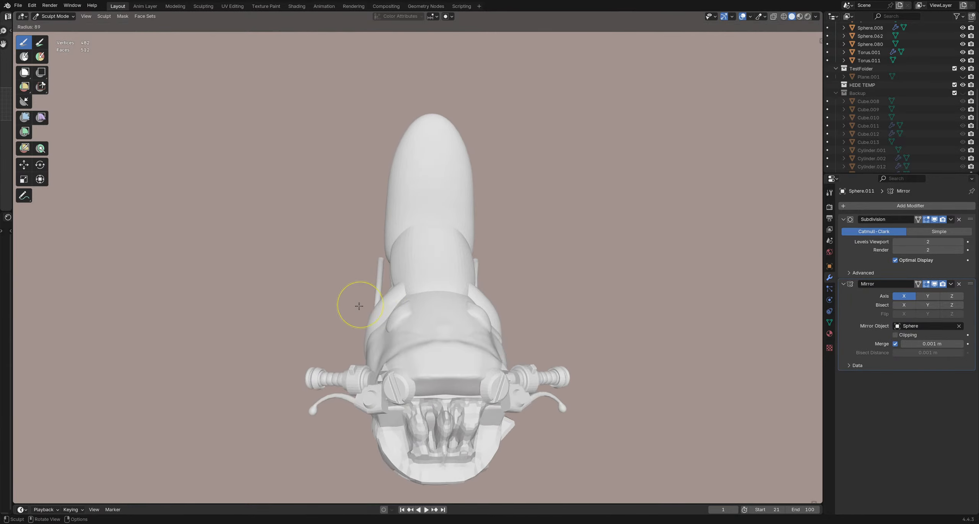
click(338, 295)
mouse_move(338, 295)
middle_down()
mouse_move(471, 368)
mouse_move(436, 308)
middle_up()
middle_drag(426, 307, 444, 304)
Step: Add another UV sphere in Object Mode, move it to the flank beside the second pad, and scale it to 0.631
key(ctrl+Tab)
key(shift+a)
mouse_move(442, 293)
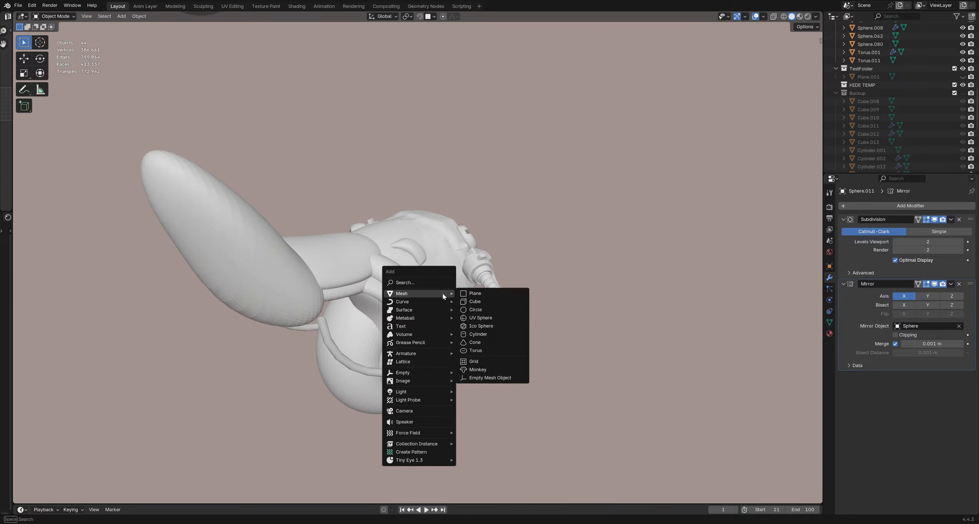
click(481, 318)
middle_drag(468, 311, 530, 336)
key(g)
click(513, 292)
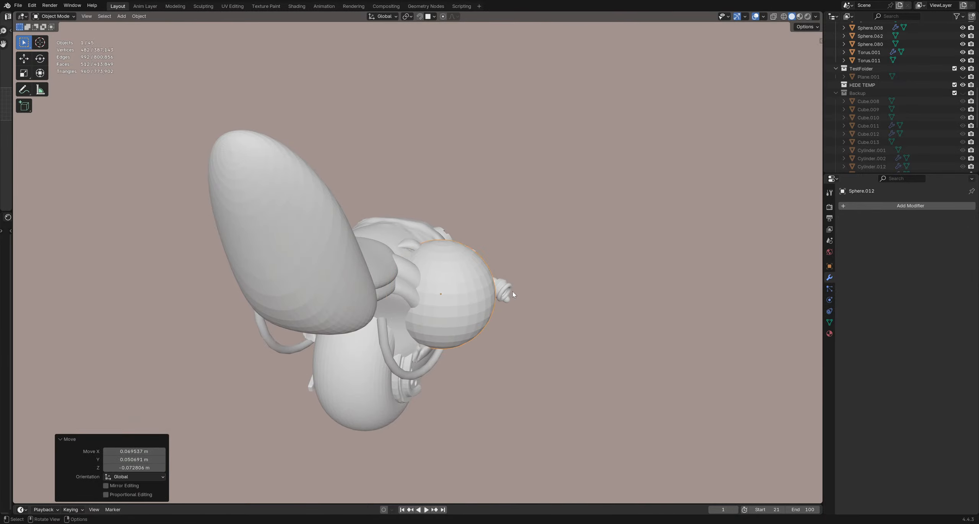
key(s)
click(514, 295)
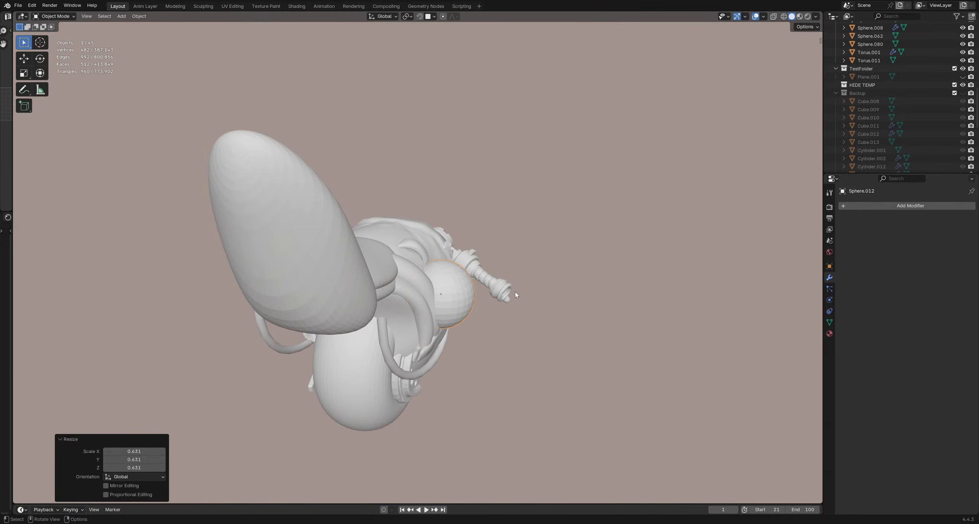
Step: Give the new flank sphere a level 2 Subdivision modifier and mirror it on X around the Sphere object
middle_drag(513, 295, 460, 315)
key(ctrl+2)
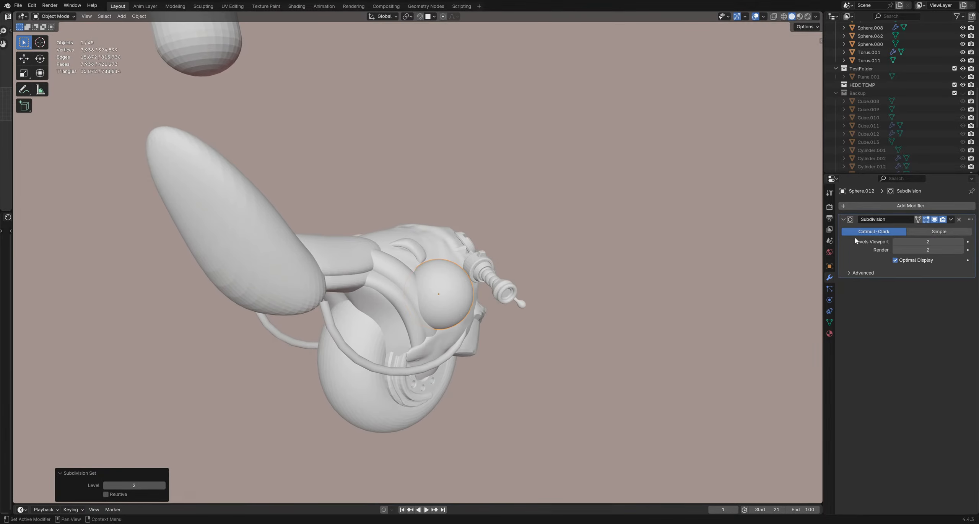
click(910, 205)
mouse_move(880, 203)
click(918, 259)
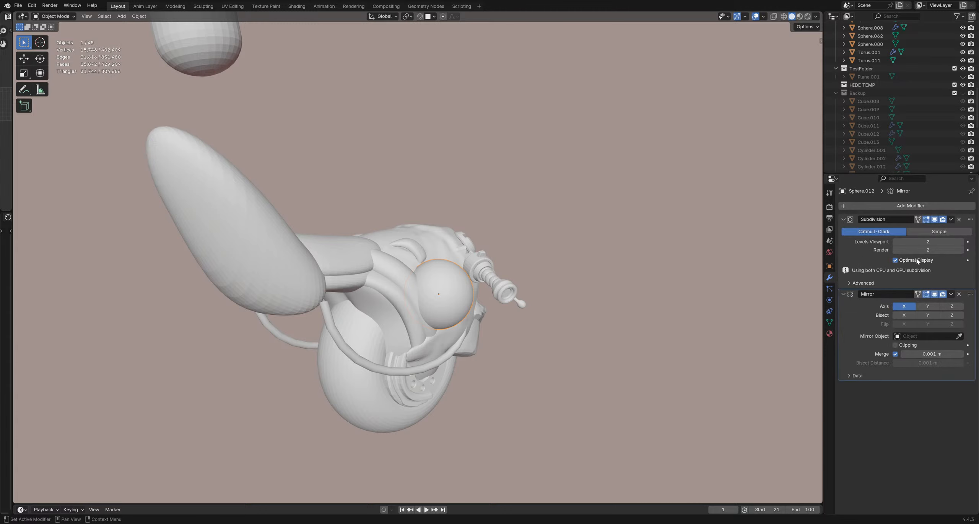
click(959, 335)
click(451, 254)
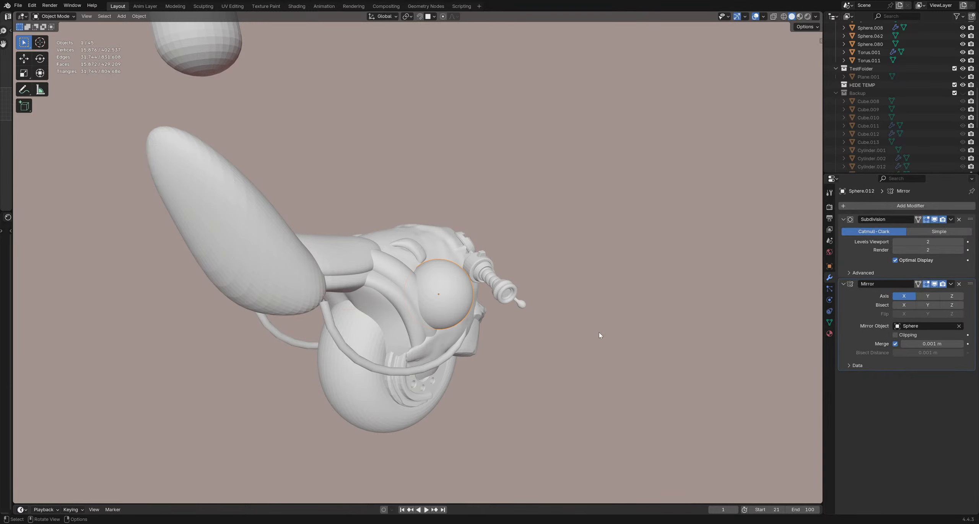
Step: Shade the mirrored sphere smooth and flatten it against the body in Sculpt Mode with Grab brushes of about 214 px and 244 px
middle_drag(449, 293, 446, 269)
ctrl+middle_drag(446, 269, 448, 294)
right_click(448, 295)
click(437, 321)
click(453, 280)
key(ctrl+Tab)
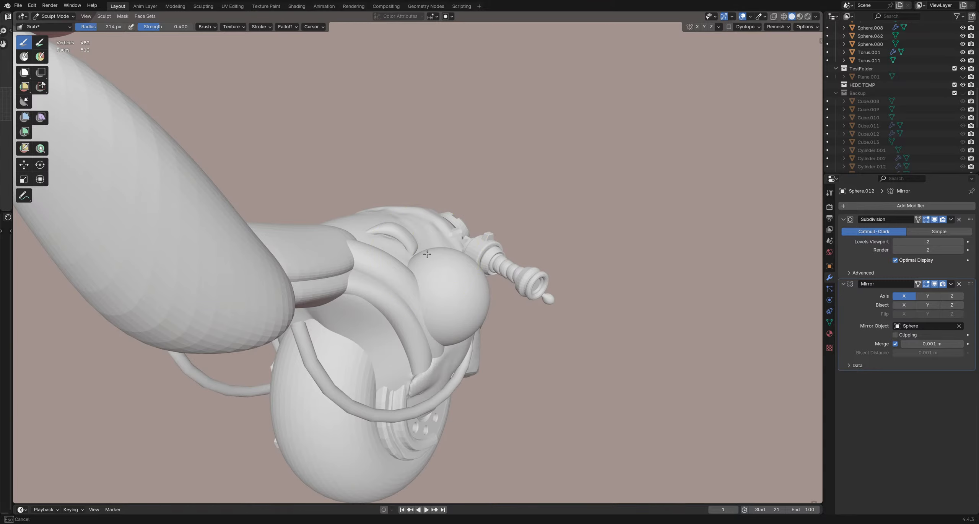
mouse_move(433, 252)
middle_down()
mouse_move(444, 260)
mouse_move(450, 252)
mouse_move(457, 228)
mouse_move(448, 212)
middle_up()
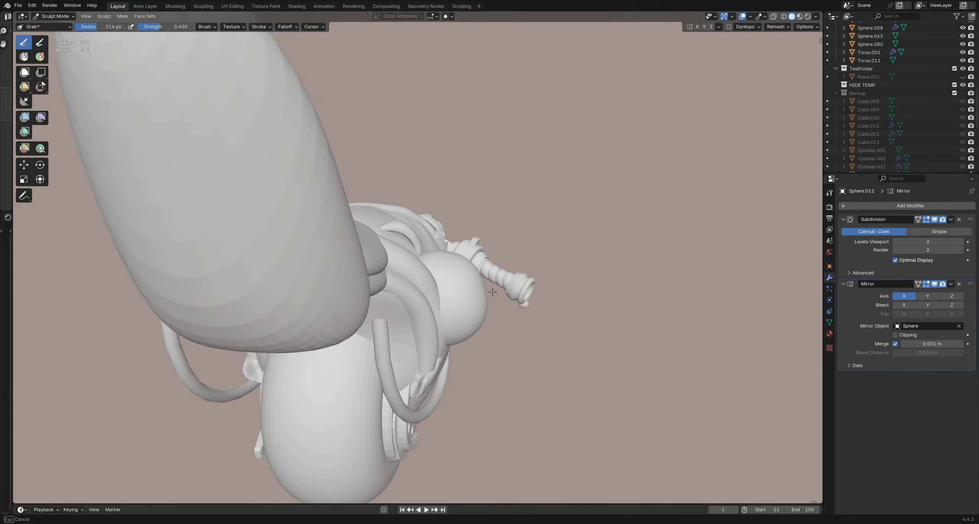
mouse_move(491, 321)
middle_down()
mouse_move(489, 280)
mouse_move(460, 303)
mouse_move(462, 265)
mouse_move(490, 276)
mouse_move(485, 306)
mouse_move(435, 297)
mouse_move(491, 283)
middle_up()
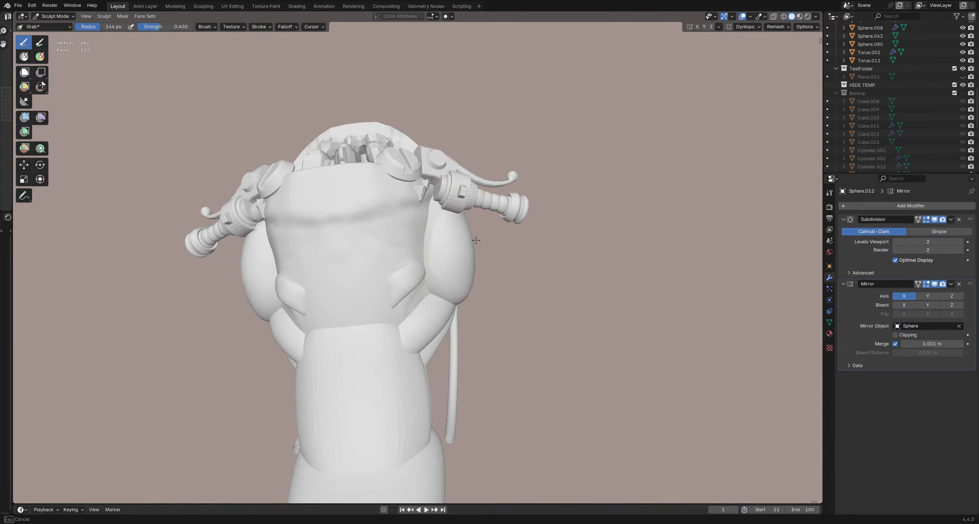
mouse_move(476, 240)
middle_down()
mouse_move(439, 229)
mouse_move(464, 235)
middle_up()
Step: Stretch the front flank pads along the body toward the handlebar with Grab brushes of about 185 px, 220 px and 200 px
mouse_move(508, 326)
middle_down()
mouse_move(490, 241)
mouse_move(487, 276)
mouse_move(450, 339)
mouse_move(421, 424)
mouse_move(395, 305)
mouse_move(461, 304)
mouse_move(473, 294)
mouse_move(482, 305)
mouse_move(459, 285)
mouse_move(437, 302)
mouse_move(458, 309)
mouse_move(428, 291)
middle_up()
key(f)
click(475, 287)
middle_drag(434, 330, 449, 317)
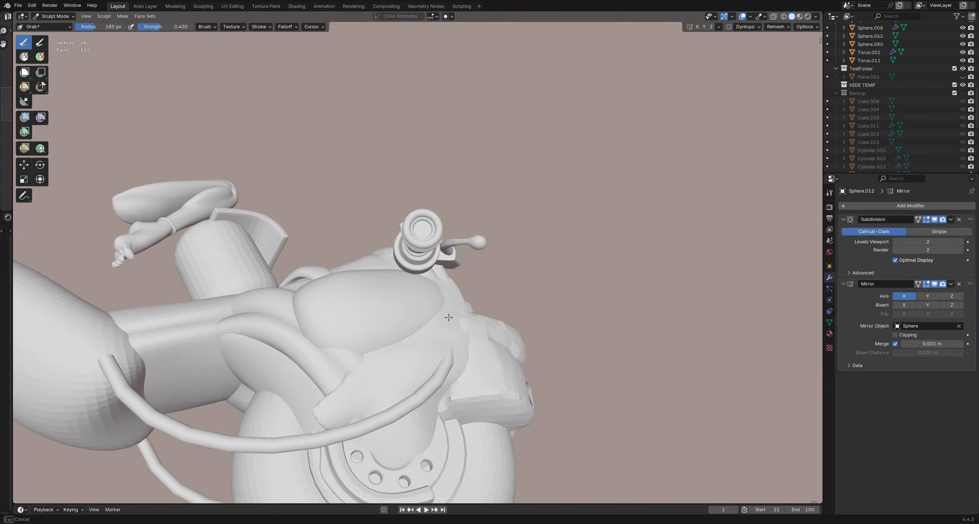
scroll(467, 351, down, 8)
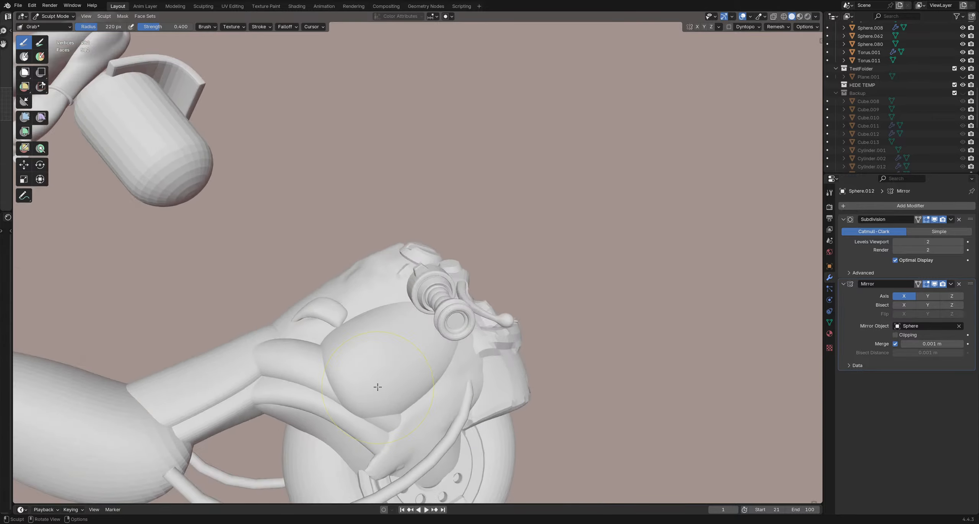
mouse_move(379, 308)
middle_down()
mouse_move(487, 318)
mouse_move(467, 356)
mouse_move(434, 326)
mouse_move(476, 309)
mouse_move(456, 308)
mouse_move(470, 383)
mouse_move(404, 349)
mouse_move(400, 309)
mouse_move(349, 324)
mouse_move(449, 284)
mouse_move(465, 286)
mouse_move(324, 330)
mouse_move(407, 320)
mouse_move(438, 350)
mouse_move(431, 250)
mouse_move(441, 300)
middle_up()
key(f)
click(347, 324)
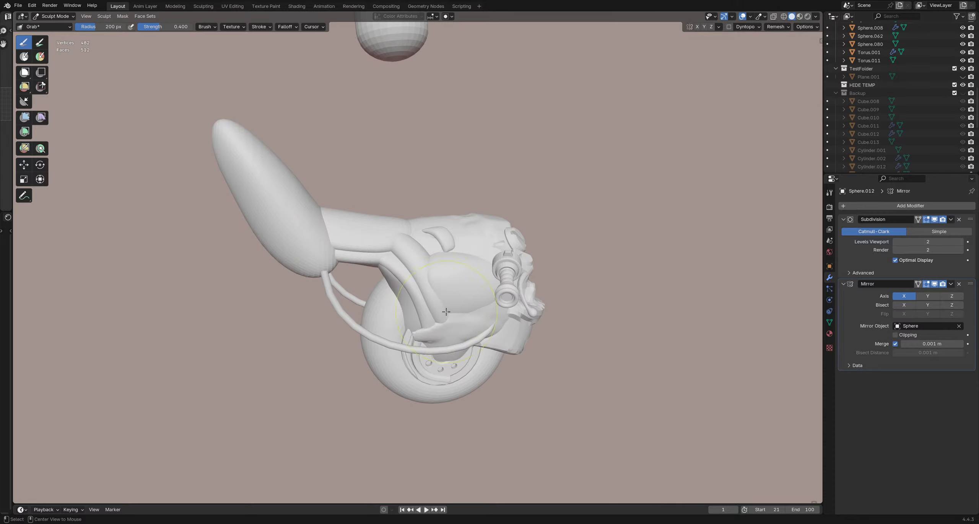
Step: Refine the front flank pads' contour with Grab brushes of about 162 px and 123 px, and return to Object Mode
key(f)
click(439, 302)
mouse_move(435, 325)
middle_down()
mouse_move(463, 314)
mouse_move(512, 261)
mouse_move(477, 235)
middle_up()
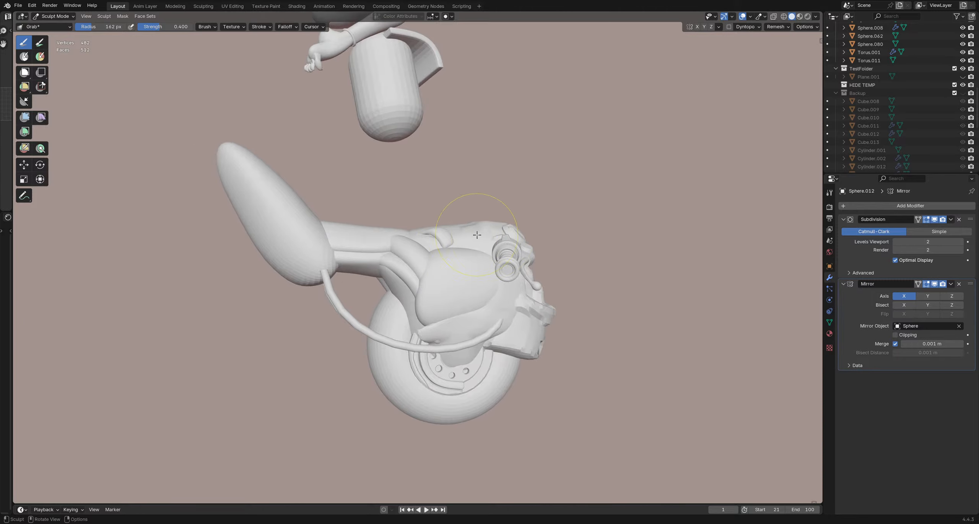
mouse_move(499, 272)
middle_down()
mouse_move(510, 290)
mouse_move(465, 288)
mouse_move(464, 319)
mouse_move(512, 278)
mouse_move(466, 313)
mouse_move(435, 293)
middle_up()
key(f)
click(494, 296)
scroll(465, 287, down, 4)
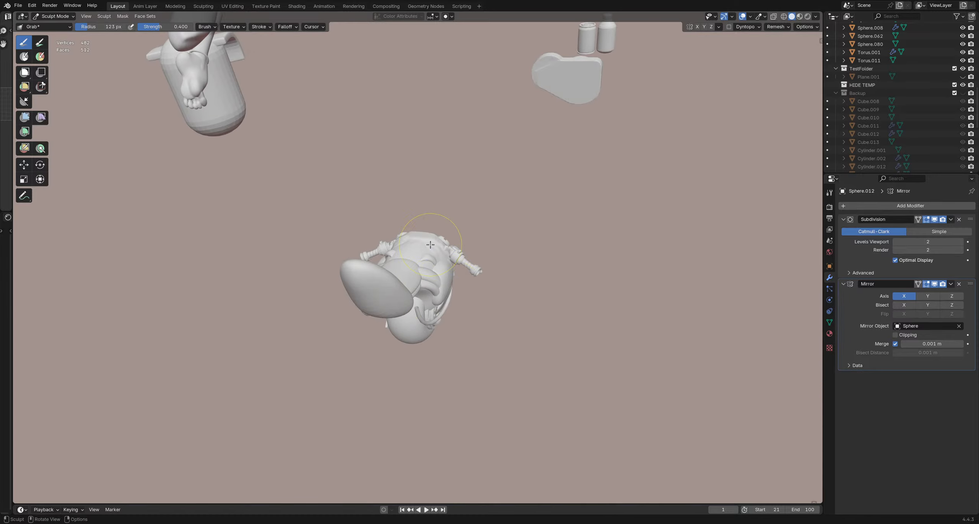
key(ctrl+Tab)
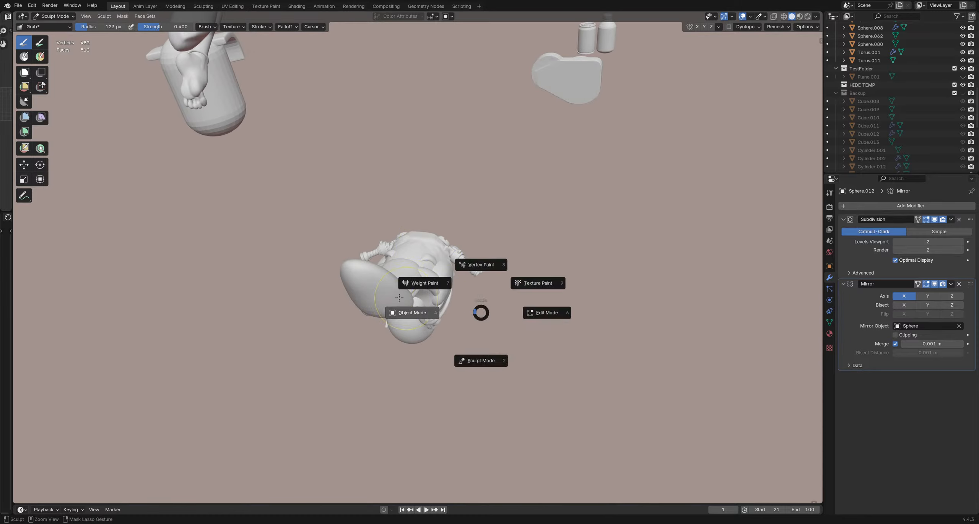
click(411, 312)
Step: Thicken the mirrored cable curve between the tail and the body by setting its round bevel depth to 0.18 m
mouse_move(505, 346)
middle_down()
mouse_move(560, 344)
mouse_move(575, 364)
middle_up()
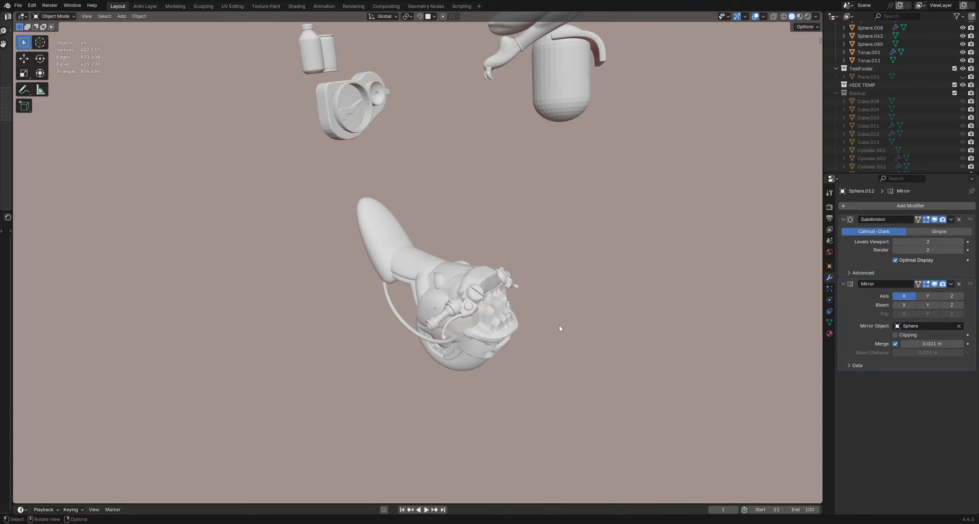
middle_drag(559, 328, 473, 270)
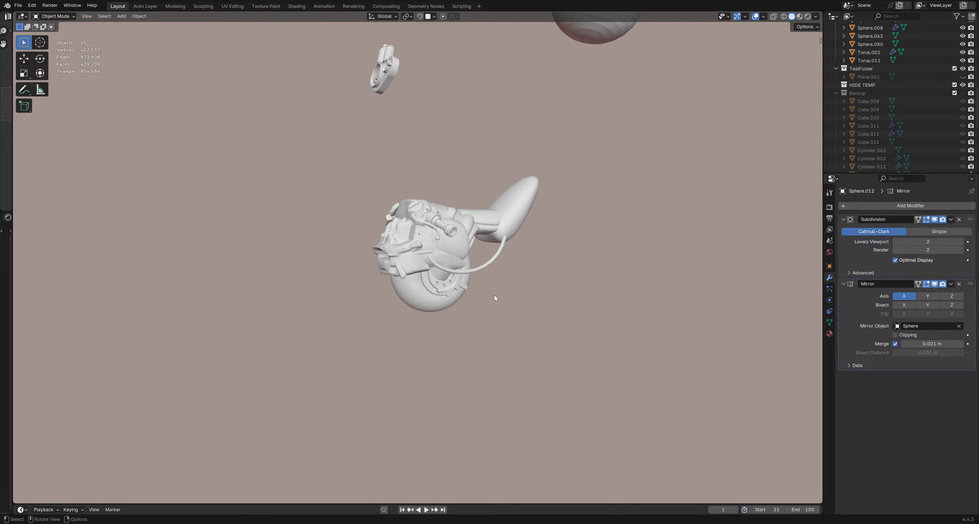
click(486, 269)
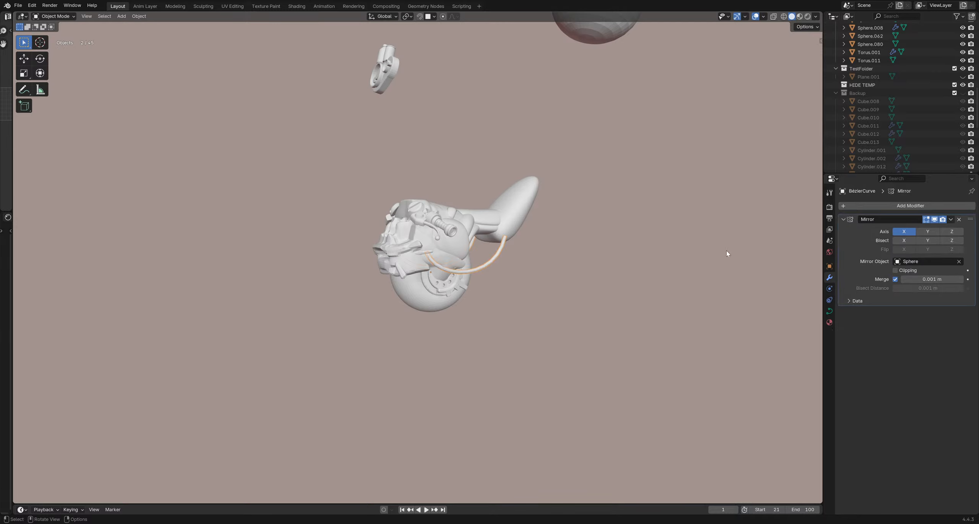
click(830, 311)
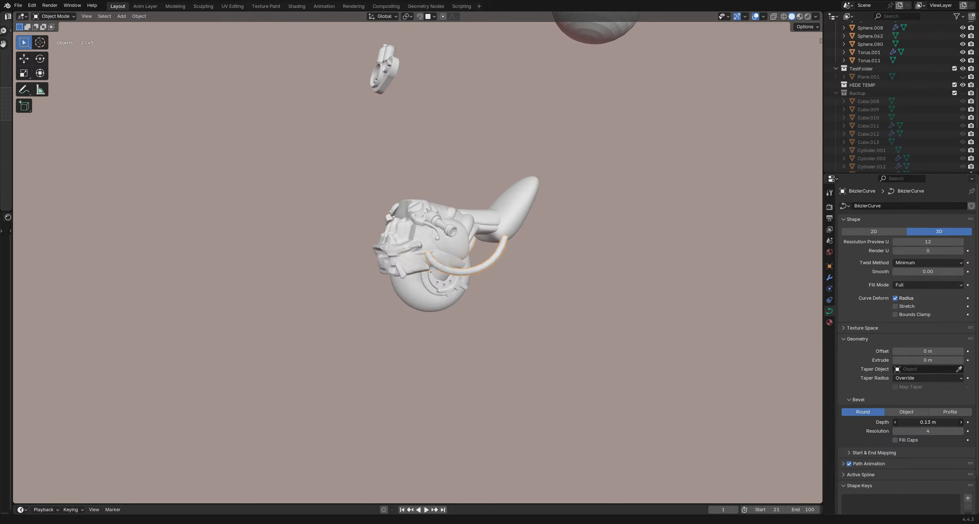
middle_drag(455, 283, 577, 291)
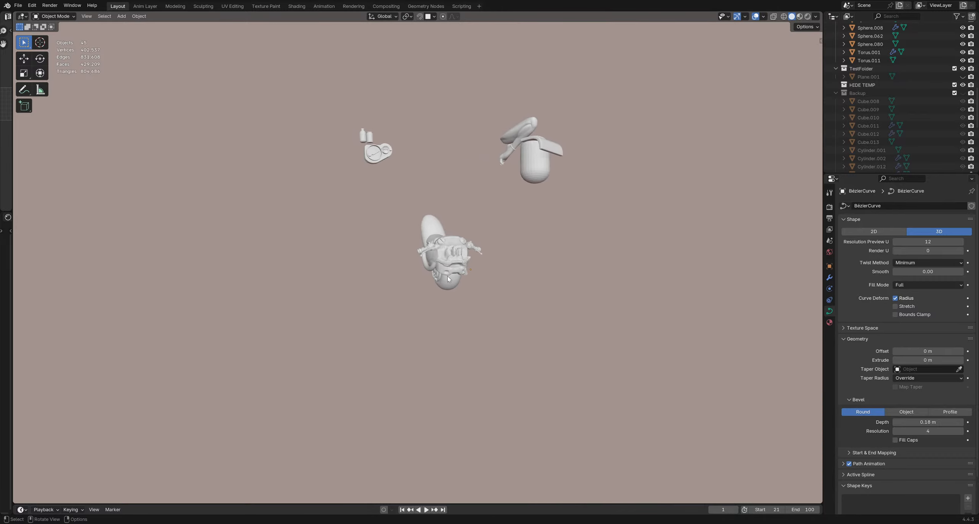
Step: Delete the mirrored cable curve running from the tail to the body
middle_drag(453, 276, 522, 283)
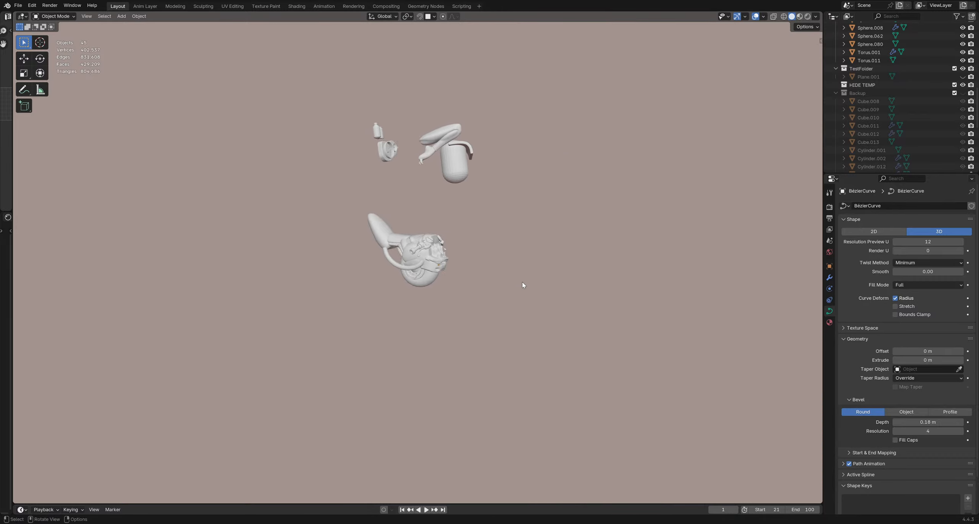
scroll(412, 269, up, 4)
shift+middle_drag(412, 267, 392, 272)
key(Delete)
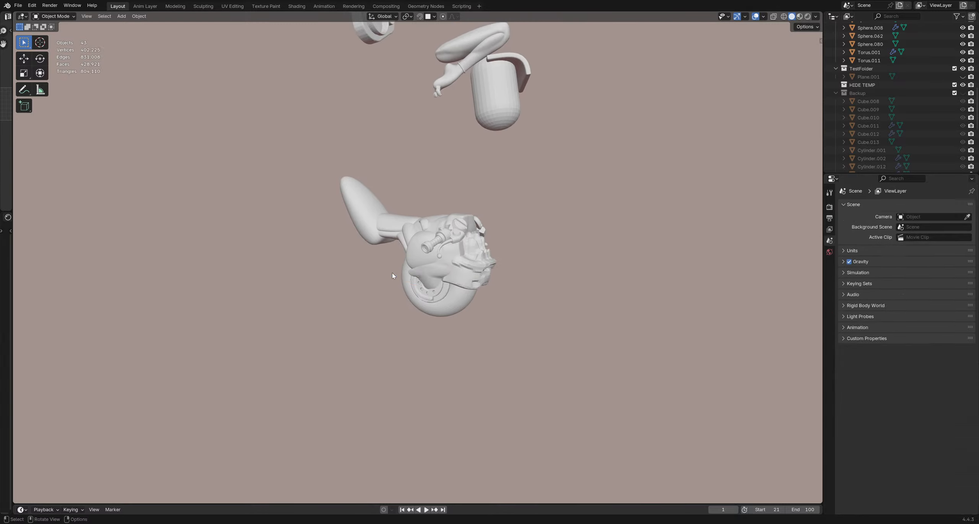
middle_drag(552, 291, 536, 306)
mouse_move(428, 253)
middle_down()
mouse_move(454, 250)
mouse_move(416, 254)
mouse_move(423, 248)
middle_up()
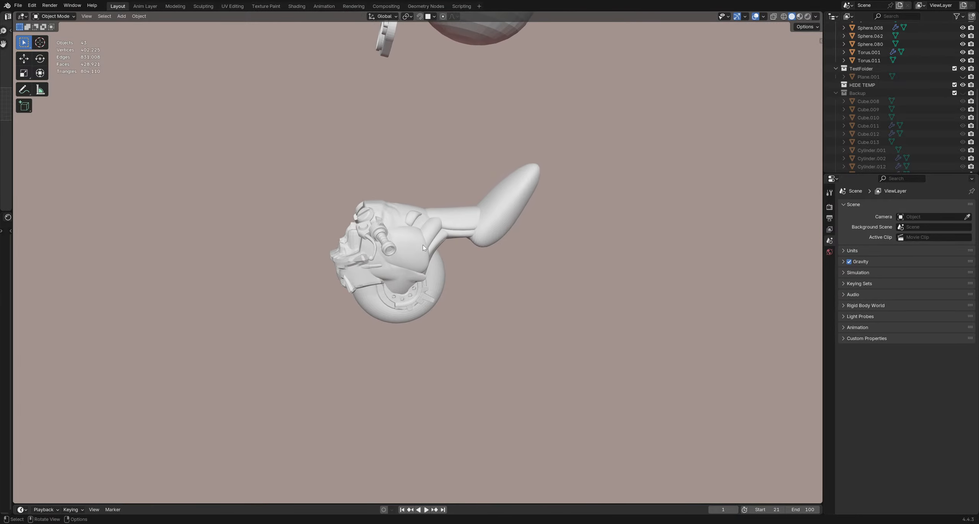
Step: Try to pull the tail's lower end upward along the seat in Sculpt Mode with a Grab brush of about 132 px
click(481, 239)
click(458, 237)
scroll(457, 240, up, 1)
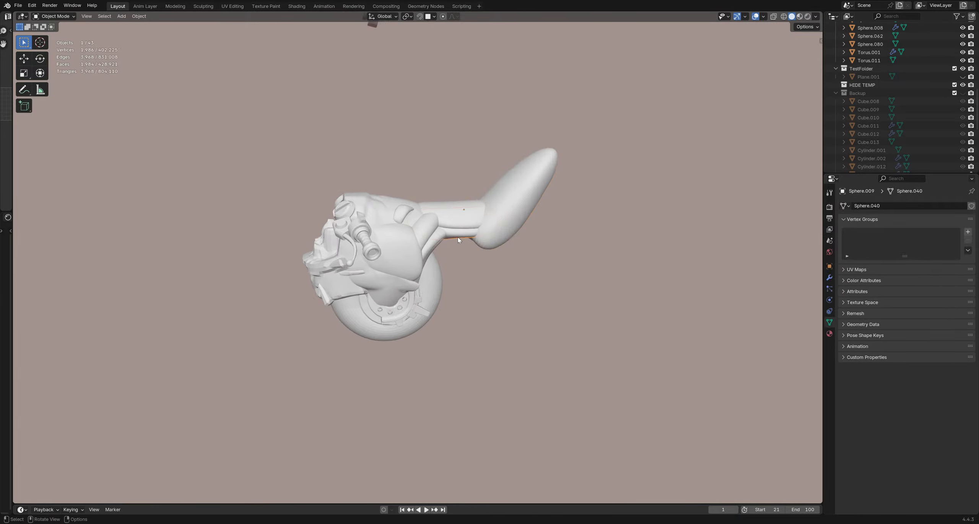
key(ctrl+Tab)
drag(416, 256, 412, 256)
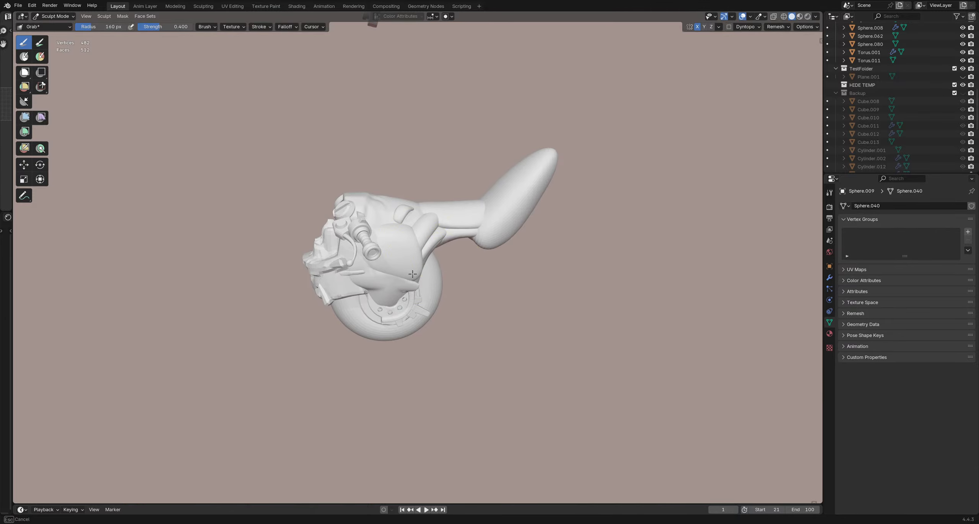
mouse_move(412, 274)
middle_down()
mouse_move(399, 261)
mouse_move(488, 242)
middle_up()
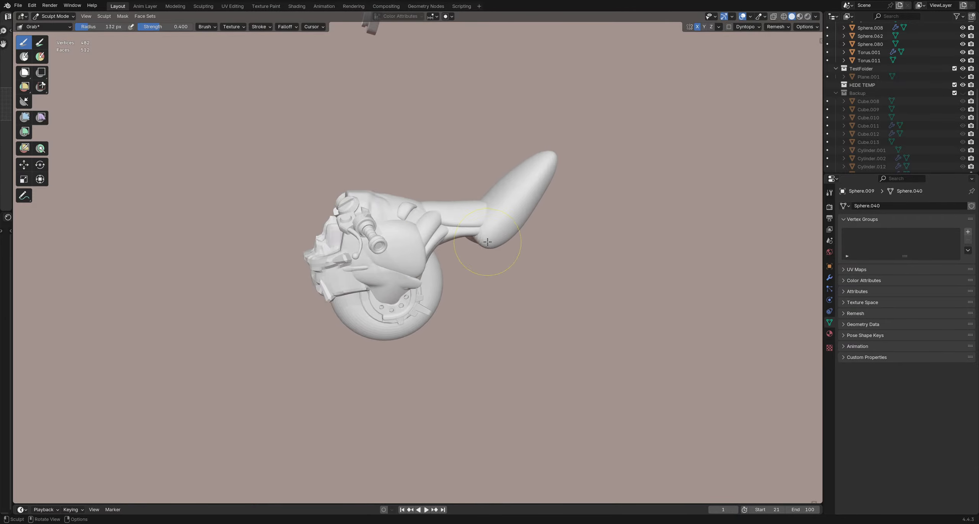
drag(490, 247, 472, 233)
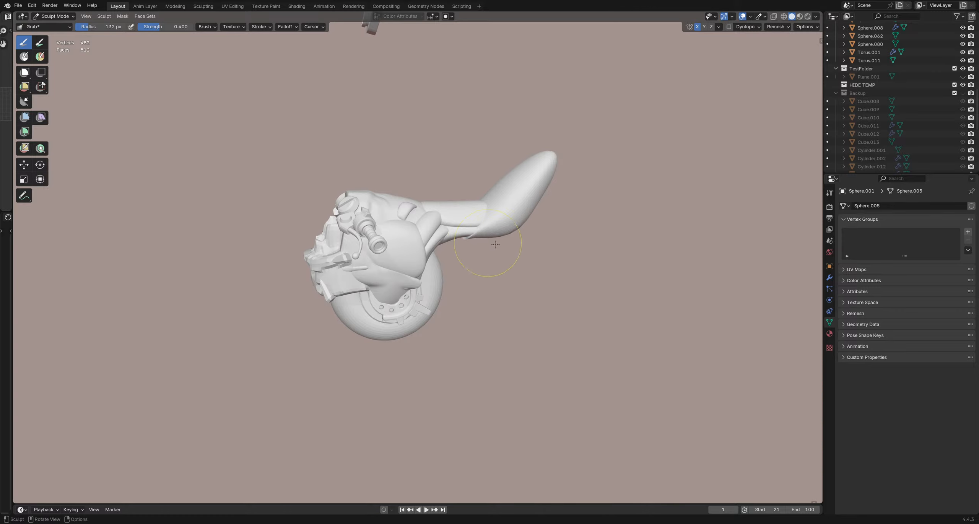
key(ctrl+z)
Step: Apply all transforms to the tail and reset its origin, returning to Sculpt Mode with a Grab brush of about 197 px
key(f)
click(516, 240)
key(ctrl+Tab)
click(426, 234)
key(ctrl+a)
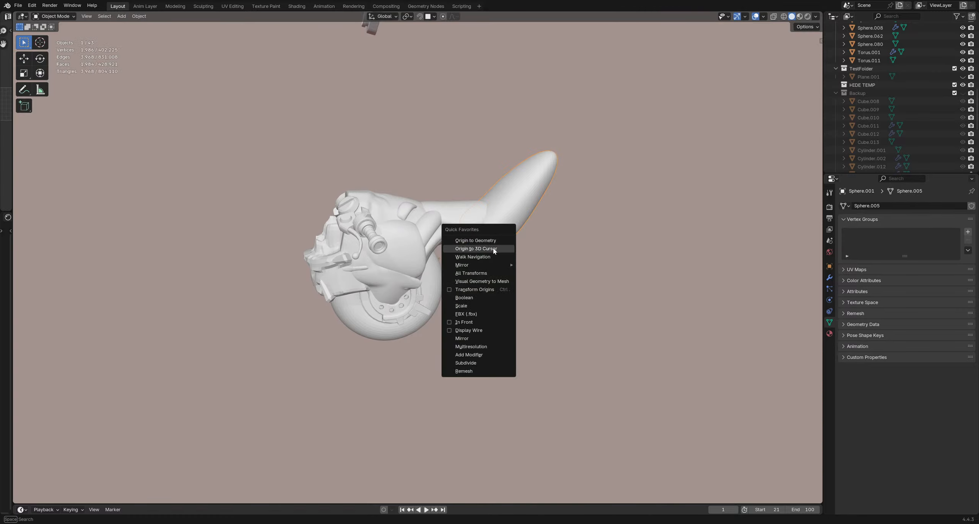
click(482, 271)
key(q)
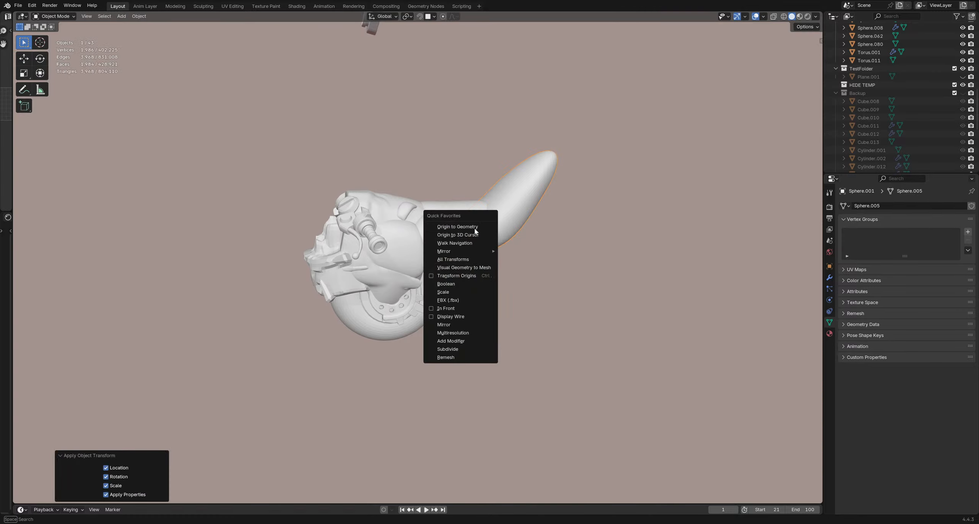
click(483, 231)
key(ctrl+Tab)
click(498, 253)
Step: Sweep the tail's base forward along the seat and bend its tip backward with Grab brushes of about 197 px and 220 px
middle_drag(483, 263, 470, 266)
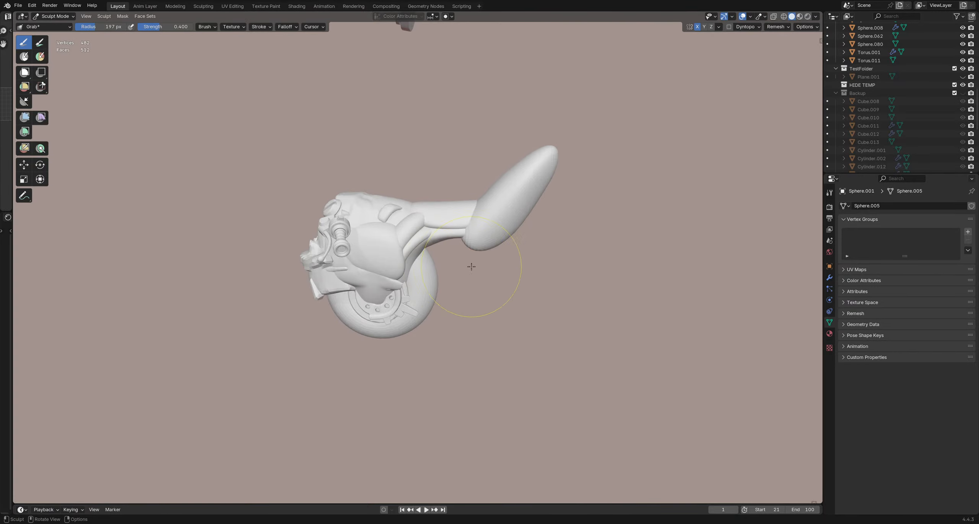
drag(470, 267, 438, 240)
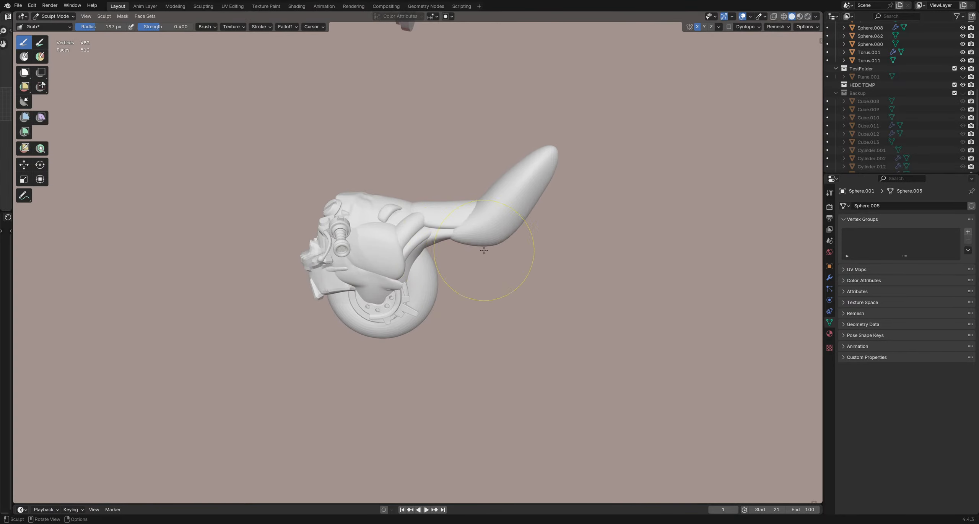
mouse_move(493, 246)
middle_down()
mouse_move(484, 237)
mouse_move(425, 243)
middle_up()
scroll(424, 243, up, 3)
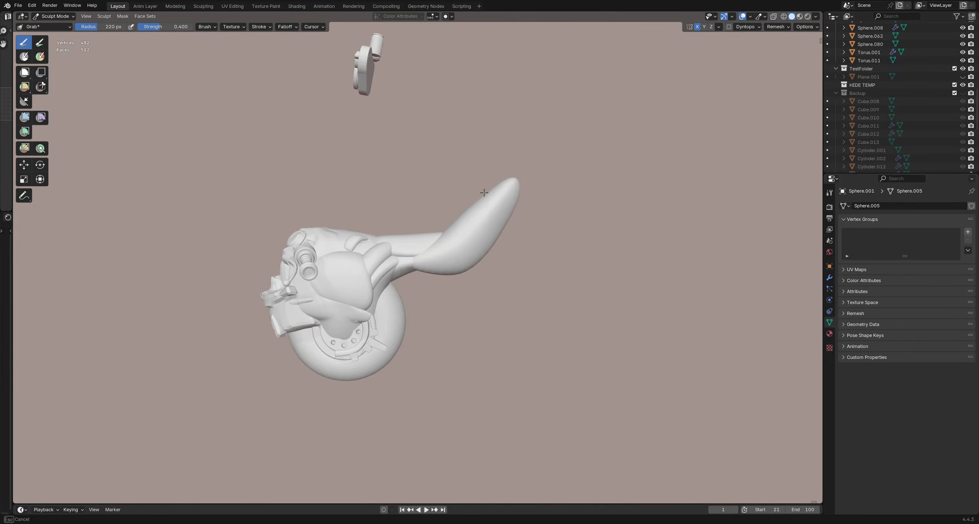
mouse_move(521, 189)
mouse_down()
mouse_move(576, 207)
mouse_move(570, 216)
mouse_up()
mouse_move(551, 226)
middle_down()
mouse_move(561, 245)
mouse_move(453, 258)
mouse_move(513, 243)
mouse_move(452, 271)
mouse_move(330, 243)
mouse_move(438, 255)
mouse_move(414, 261)
mouse_move(443, 252)
middle_up()
scroll(562, 245, down, 4)
scroll(330, 243, up, 3)
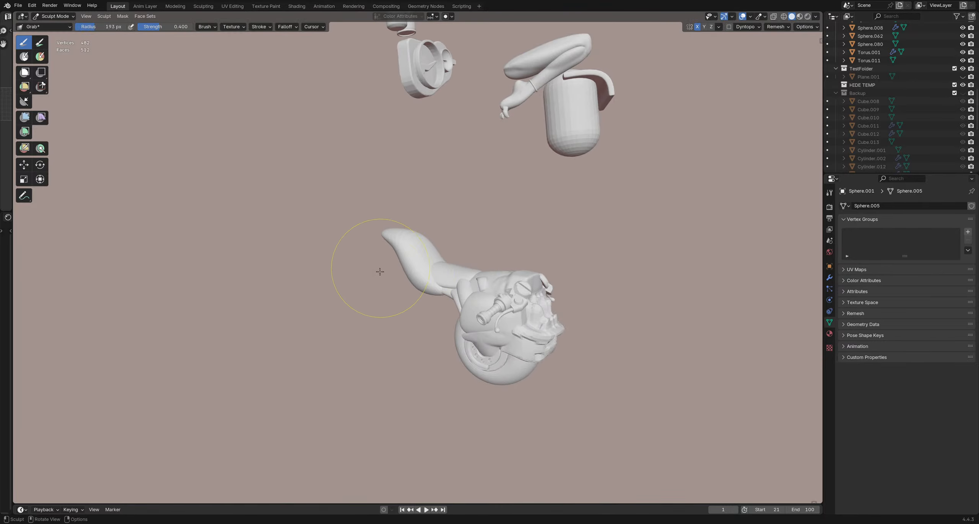
Step: Smooth the transition between the curved tail and the seat with Grab brushes of about 164 px and 231 px
mouse_move(380, 272)
middle_down()
mouse_move(386, 288)
mouse_move(428, 309)
middle_up()
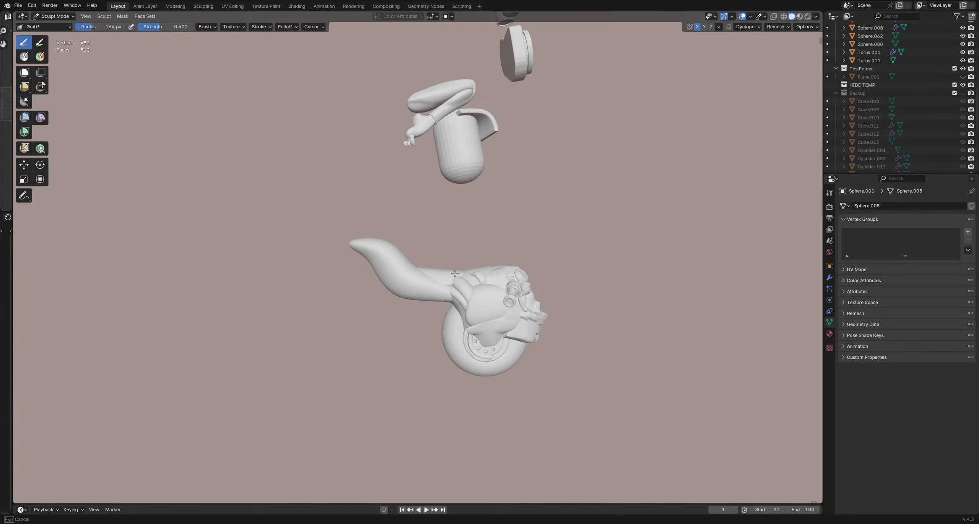
mouse_move(455, 274)
middle_down()
mouse_move(376, 293)
mouse_move(439, 264)
middle_up()
key(f)
click(474, 265)
drag(425, 264, 428, 256)
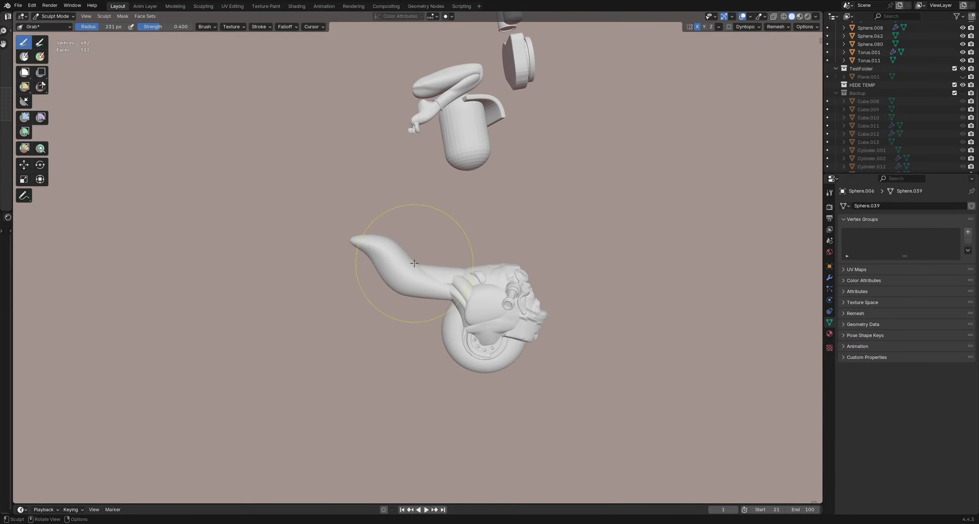
Step: Reshape the seat pad on the tail with the Elastic Snake Hook brush at radii of about 285 px and 272 px
key(k)
drag(414, 263, 406, 257)
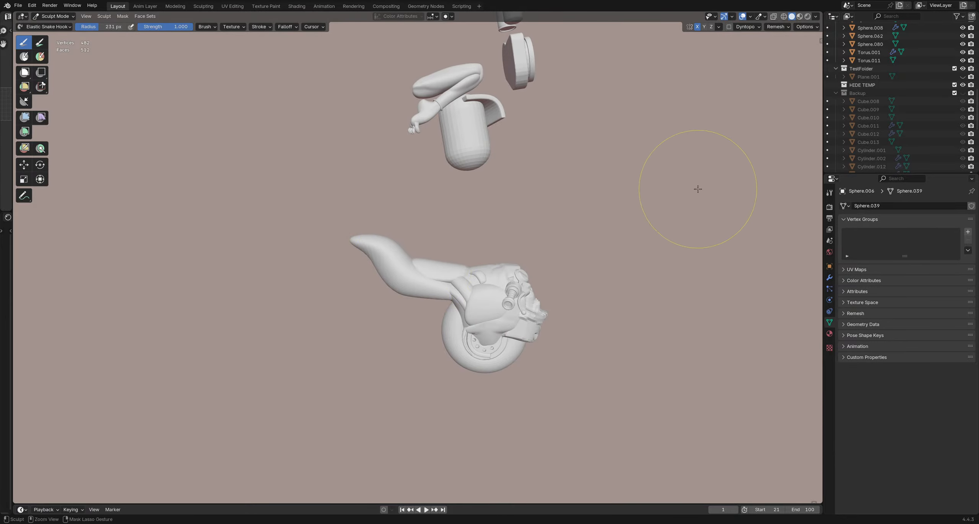
key(n)
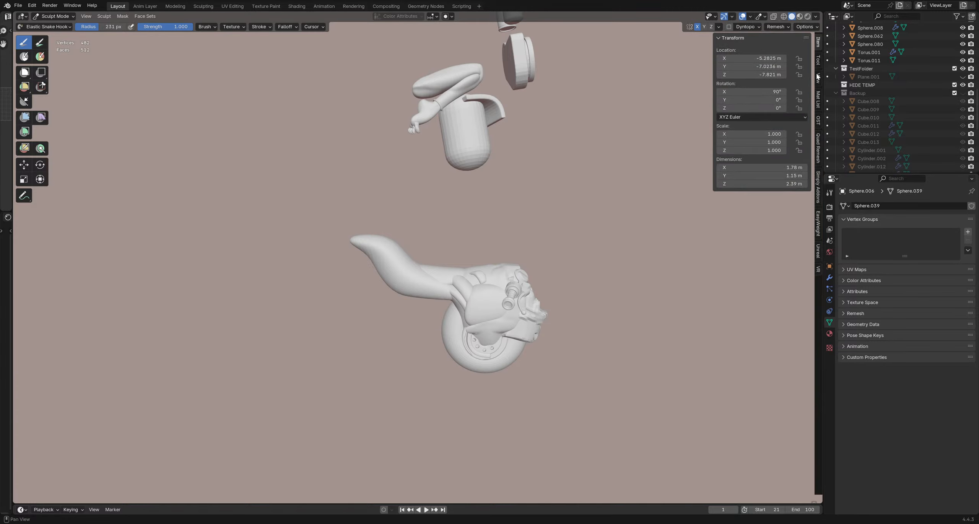
click(818, 61)
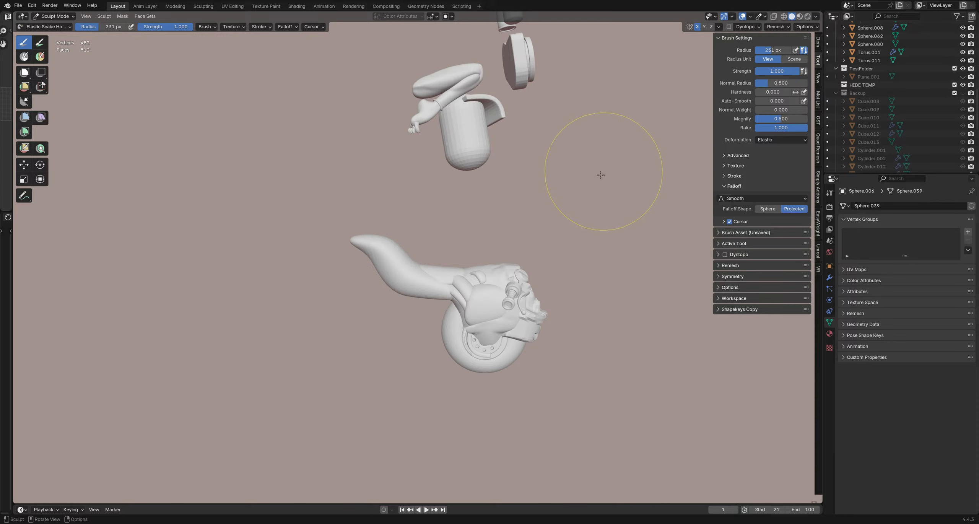
key(n)
key(f)
click(524, 255)
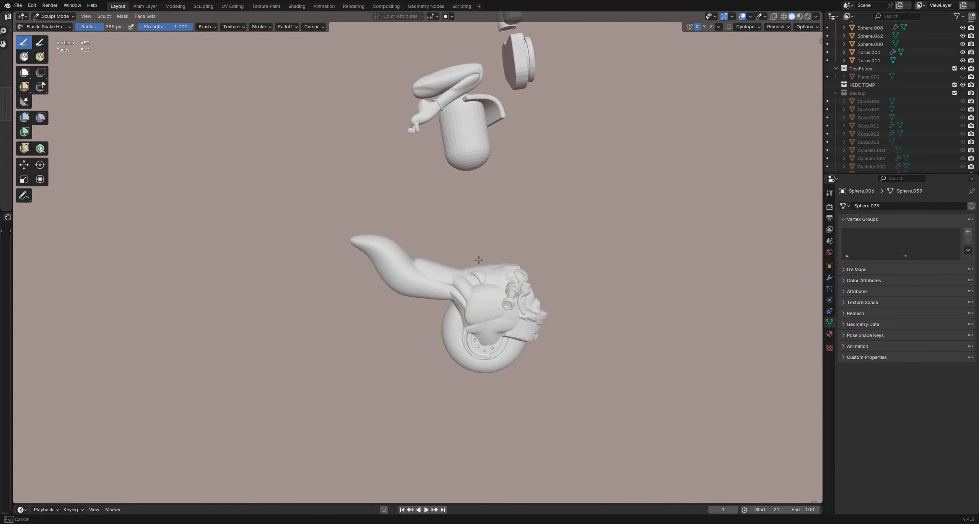
mouse_move(430, 244)
middle_down()
mouse_move(389, 279)
mouse_move(360, 247)
mouse_move(413, 268)
middle_up()
key(f)
click(570, 272)
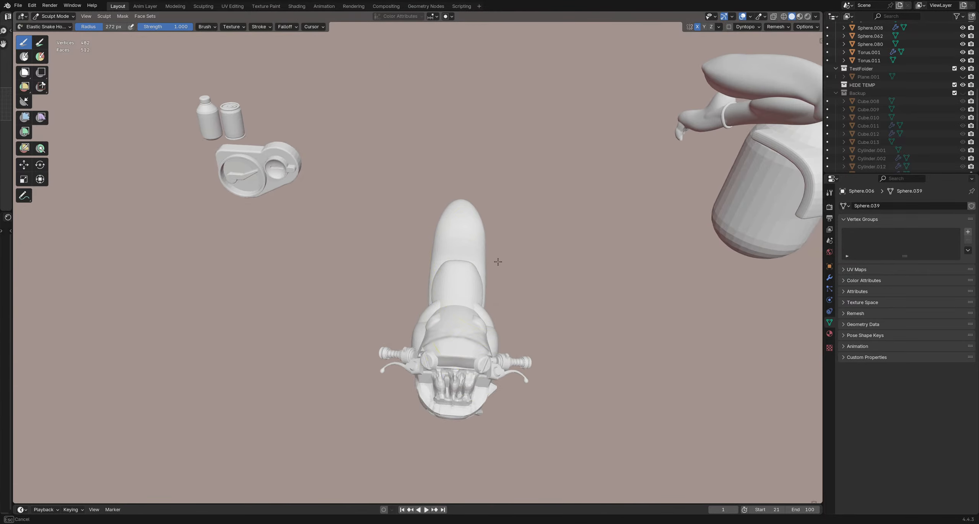
mouse_move(491, 257)
middle_down()
mouse_move(415, 244)
mouse_move(463, 306)
middle_up()
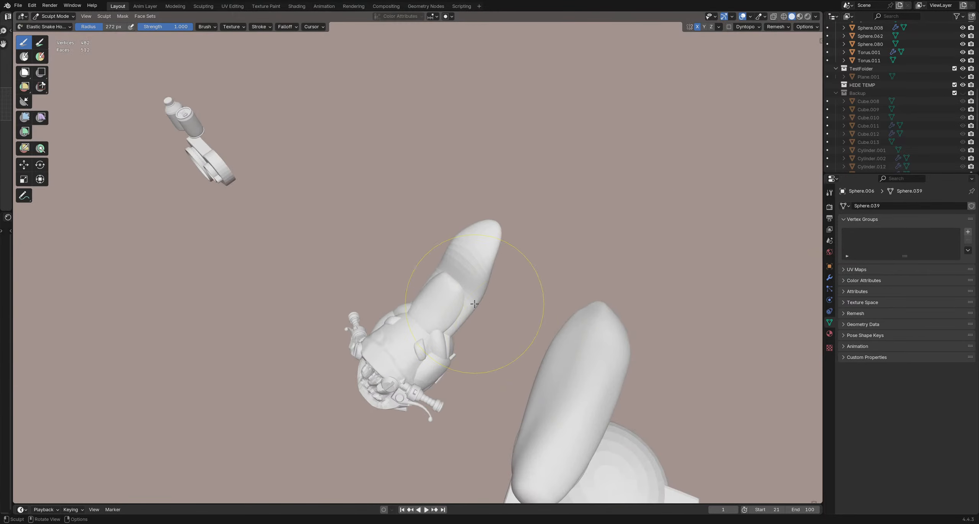
Step: Refine the seat pad's rear end with the Elastic Snake Hook brush at strength 0.686 and a radius of about 100 px
key(shift+f)
click(460, 305)
mouse_move(474, 339)
middle_down()
mouse_move(448, 285)
mouse_move(490, 289)
mouse_move(518, 228)
mouse_move(461, 290)
mouse_move(500, 252)
mouse_move(416, 245)
middle_up()
key(f)
click(493, 250)
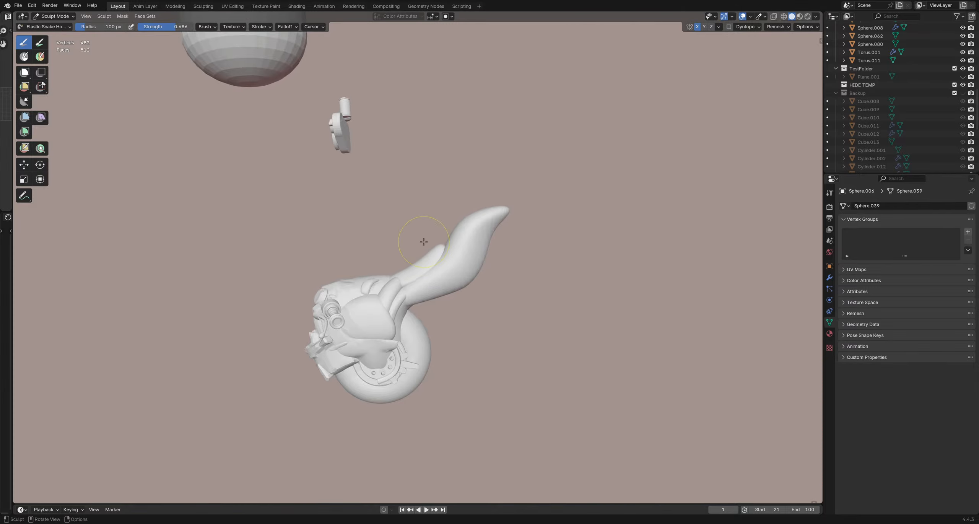
mouse_move(423, 242)
middle_down()
mouse_move(392, 279)
mouse_move(428, 292)
mouse_move(417, 280)
mouse_move(424, 230)
middle_up()
Step: Adjust the tail's curve with the Elastic Snake Hook brush at a radius of about 171 px
key(f)
click(425, 289)
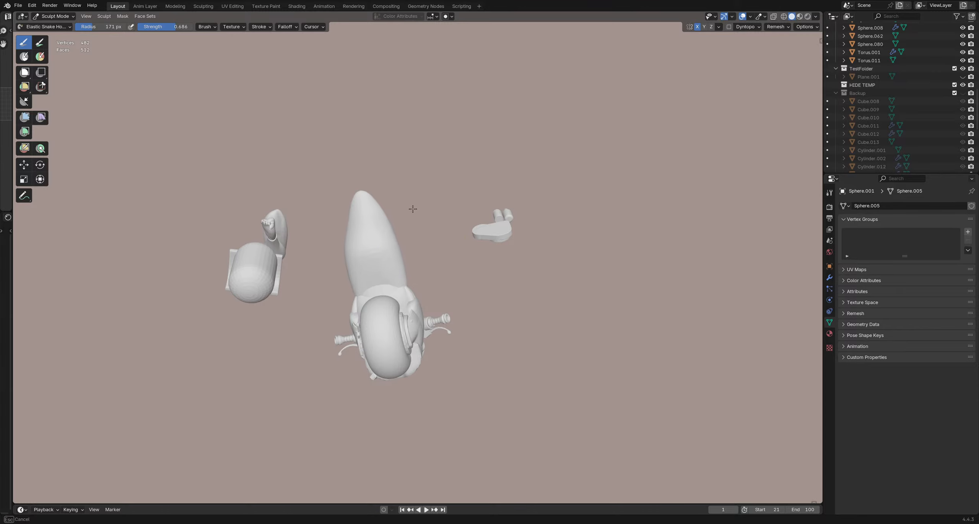
mouse_move(444, 232)
middle_down()
mouse_move(286, 286)
mouse_move(400, 286)
mouse_move(463, 295)
mouse_move(425, 301)
mouse_move(462, 305)
middle_up()
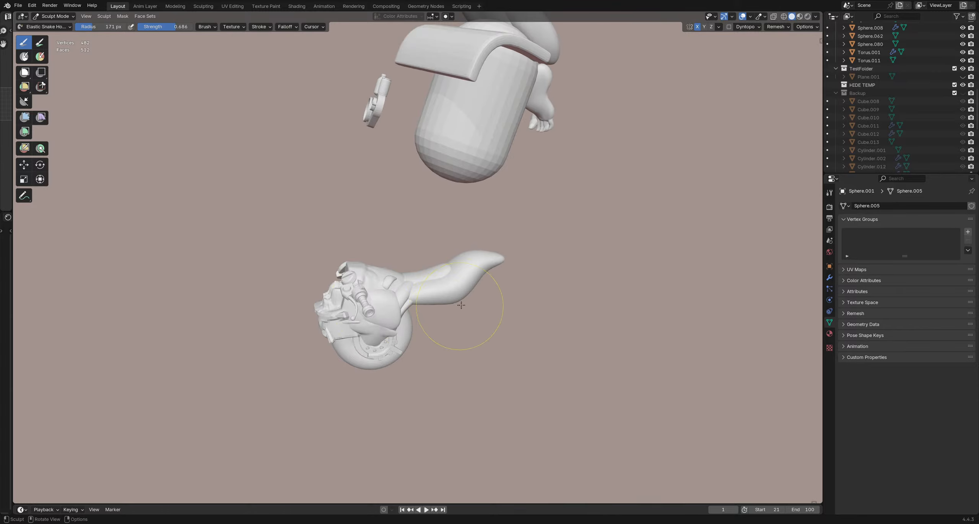
mouse_move(484, 271)
middle_down()
mouse_move(455, 278)
mouse_move(473, 247)
middle_up()
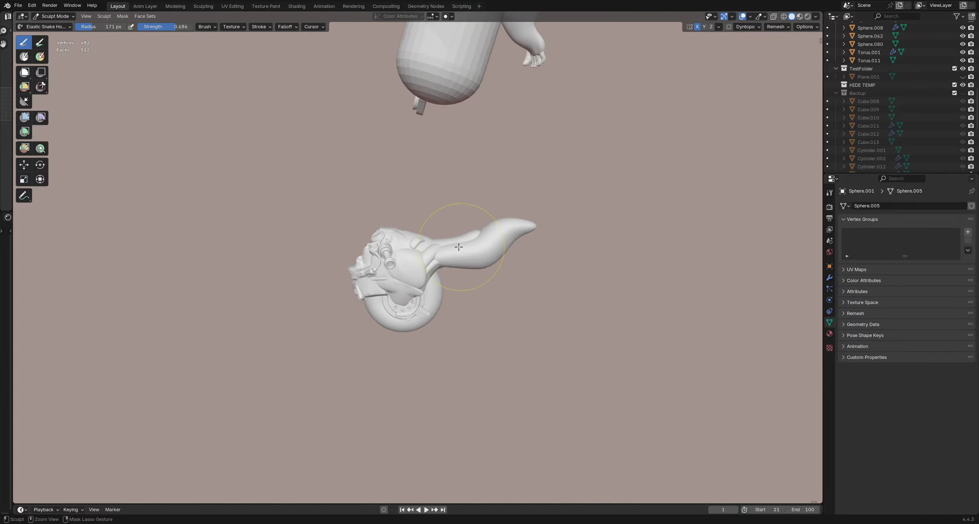
Step: Raise the tail above the underside pad with an Elastic Snake Hook brush of about 233 px, and switch sculpting to that pad
key(ctrl+Tab)
mouse_move(502, 292)
middle_down()
mouse_move(428, 275)
mouse_move(436, 267)
mouse_move(465, 281)
mouse_move(484, 275)
mouse_move(431, 259)
middle_up()
key(ctrl+Tab)
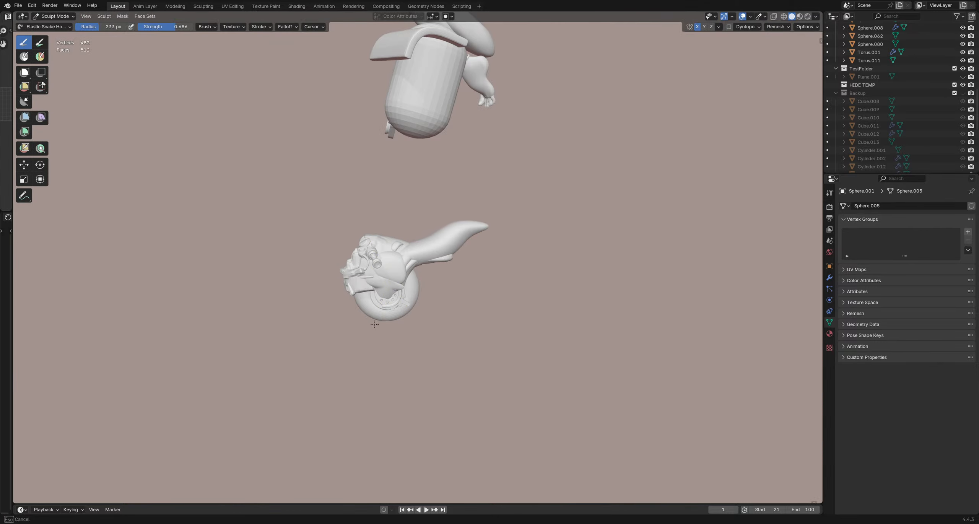
mouse_move(457, 260)
middle_down()
mouse_move(538, 254)
mouse_move(486, 276)
middle_up()
key(alt+q)
scroll(408, 247, up, 2)
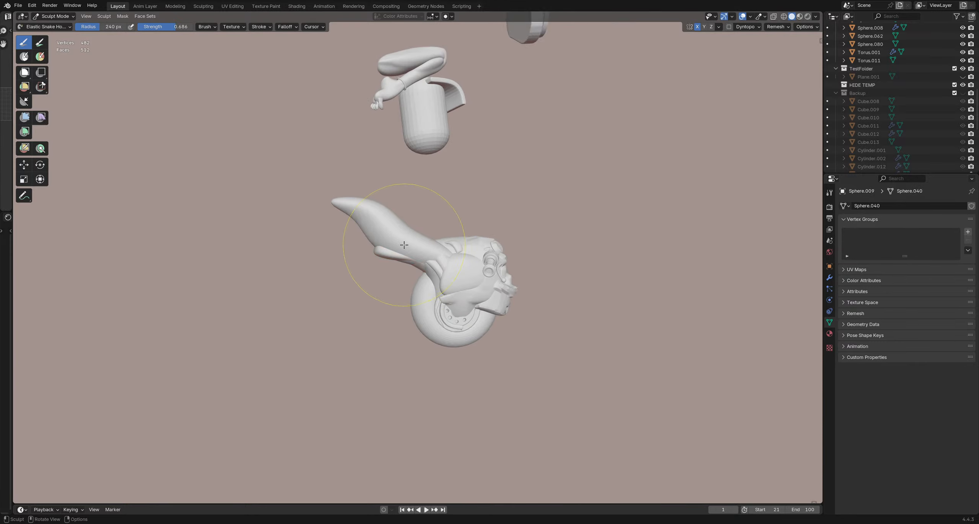
Step: Return to Object Mode and inspect the pad beneath the tail in Local View
mouse_move(404, 245)
middle_down()
mouse_move(358, 273)
mouse_move(391, 264)
middle_up()
key(ctrl+Tab)
key(ctrl+Tab)
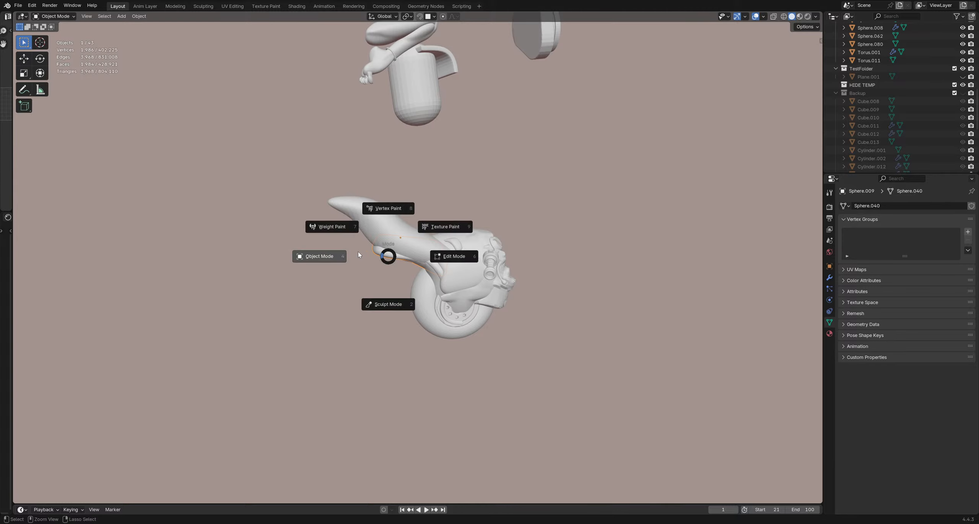
click(398, 270)
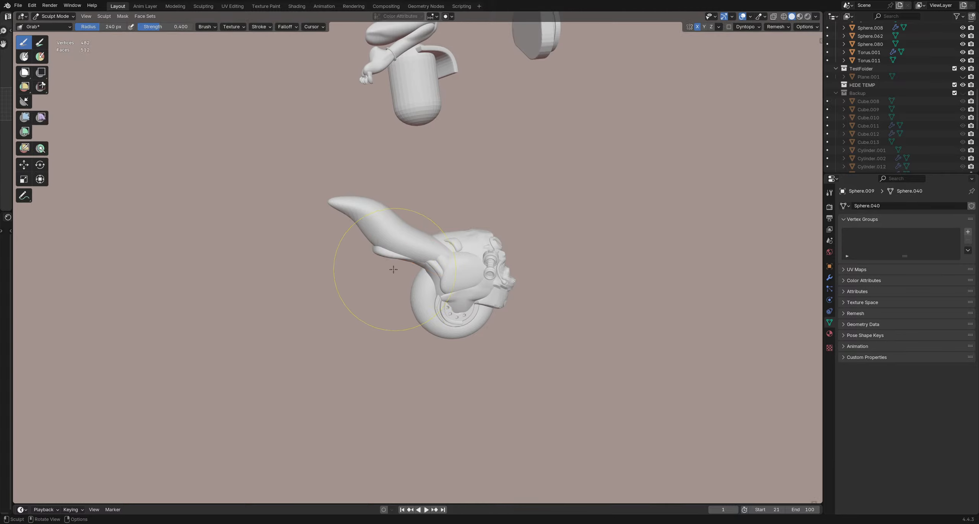
key(ctrl+Tab)
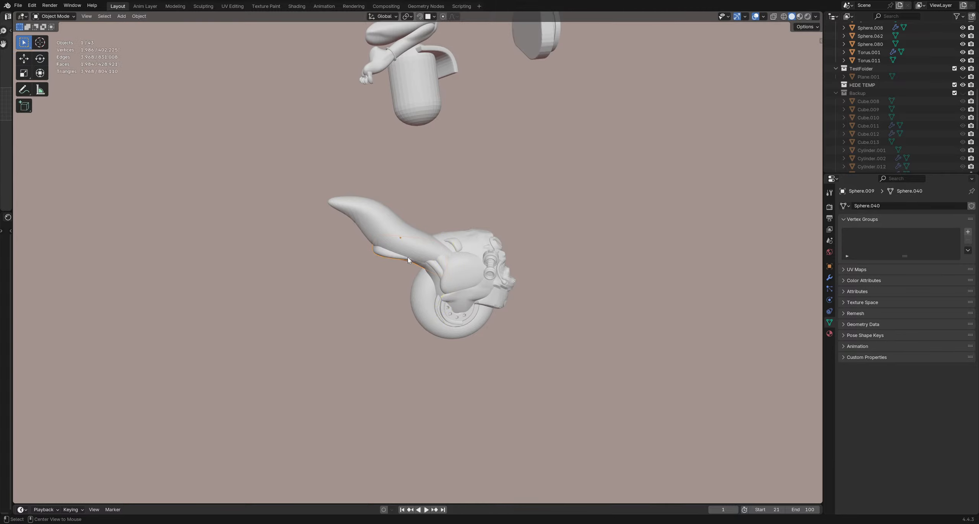
scroll(409, 257, up, 3)
key(KP_Divide)
key(KP_Divide)
scroll(415, 258, down, 2)
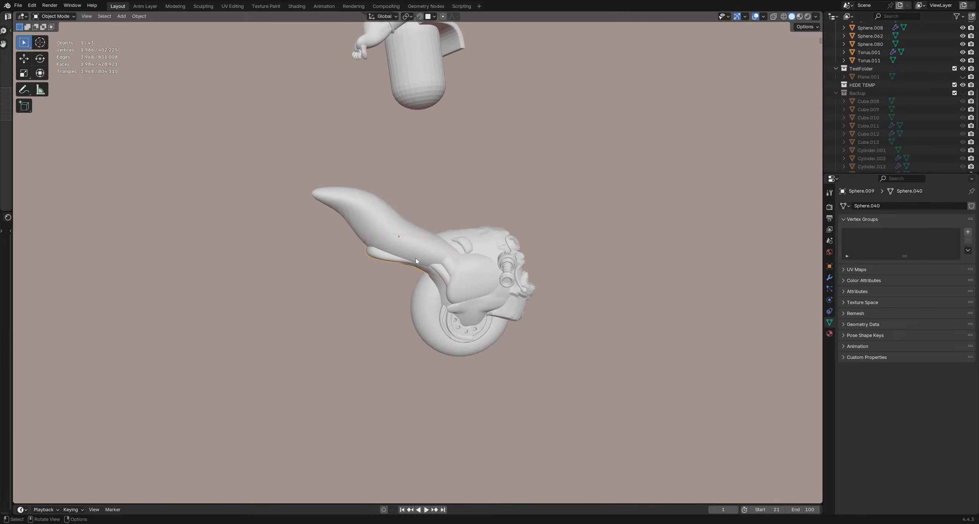
Step: Using X-ray, move the seat pad buried in the tail by about -0.30 m in Y and 0.12 m in Z
key(alt+z)
scroll(401, 245, up, 3)
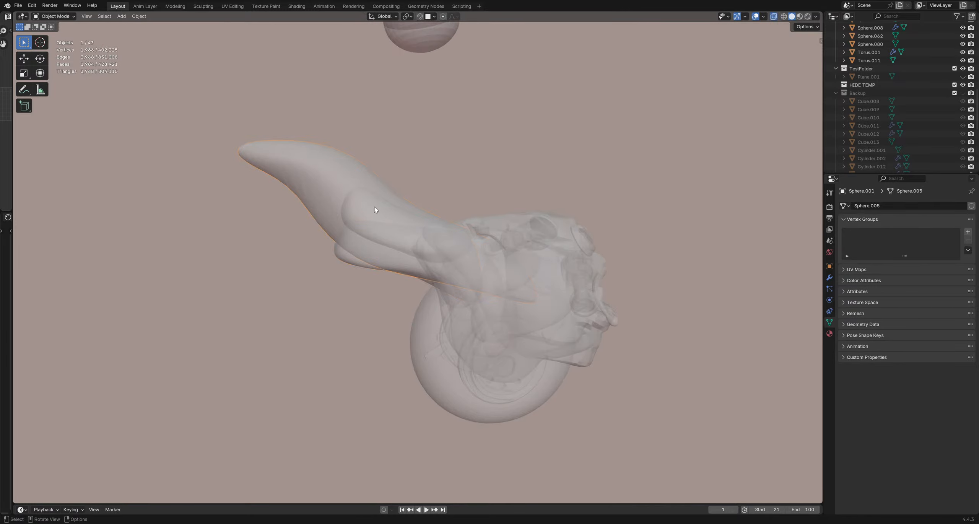
middle_drag(377, 207, 389, 207)
key(g)
click(411, 197)
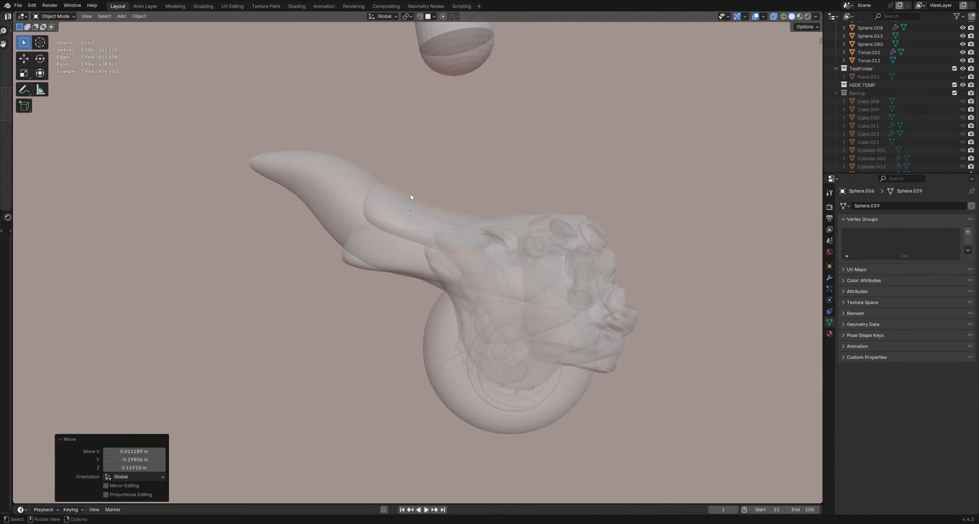
Step: Turn off X-ray and fit the seat pad to the tail's upper side by moving it and rotating it about 9.13°
key(alt+z)
middle_drag(494, 232, 490, 190)
key(g)
click(503, 178)
key(r)
click(530, 188)
key(g)
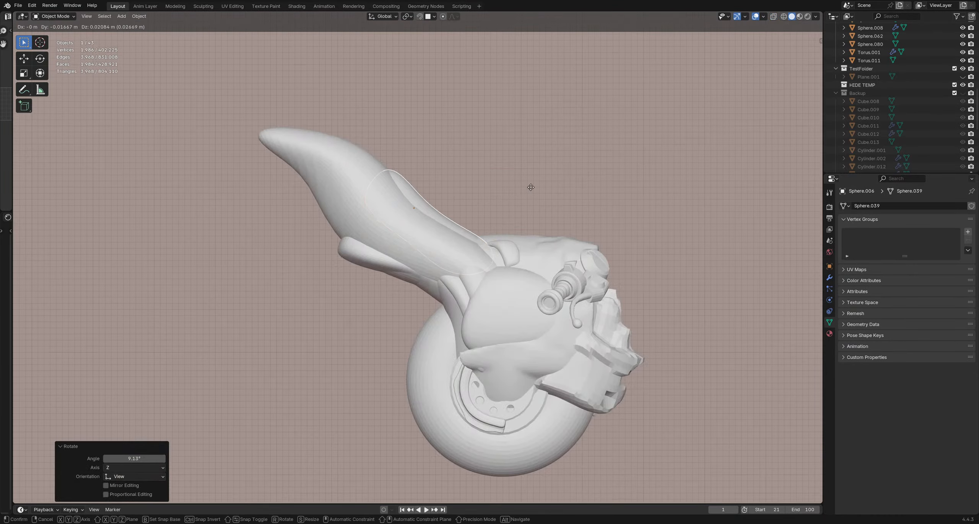
click(532, 187)
click(541, 189)
Step: Open the pad beneath the tail in Sculpt Mode and set the Grab brush radius to about 106 px
scroll(542, 189, down, 3)
middle_drag(532, 203, 382, 240)
click(381, 239)
scroll(381, 240, up, 5)
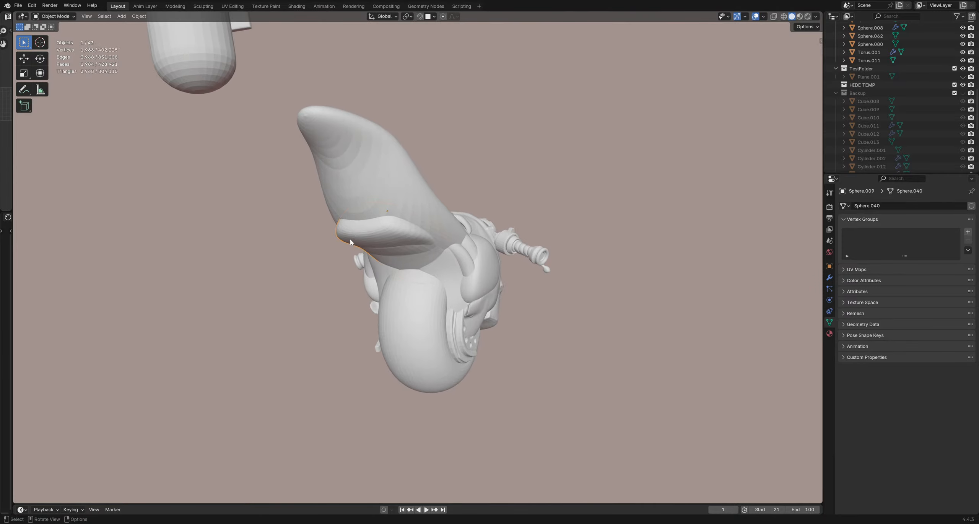
key(ctrl+Tab)
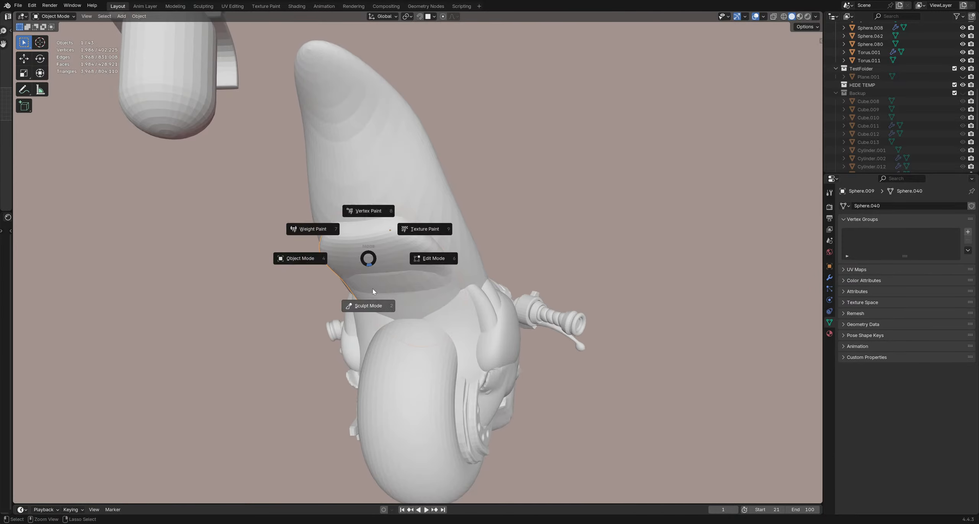
click(369, 292)
mouse_move(361, 268)
middle_down()
mouse_move(334, 275)
mouse_move(416, 299)
mouse_move(344, 268)
mouse_move(290, 219)
middle_up()
key(f)
click(331, 275)
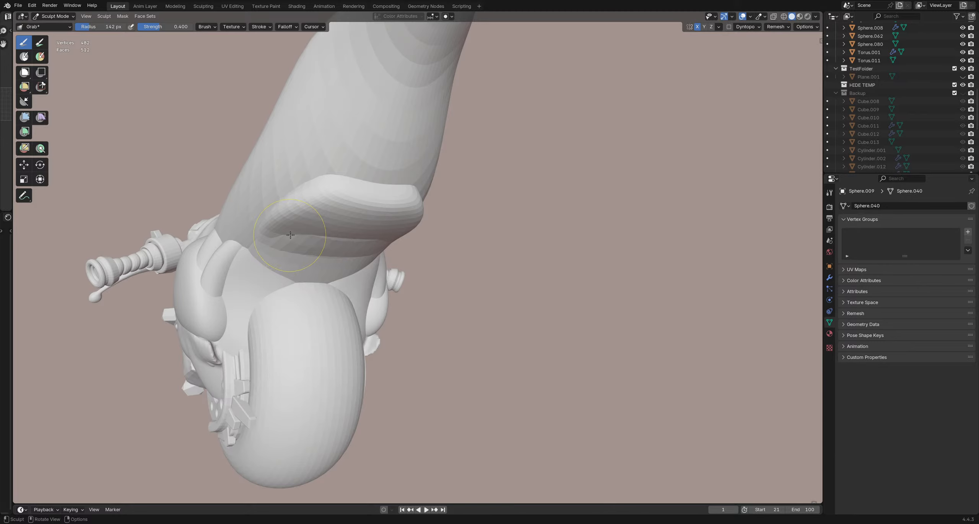
middle_drag(291, 235, 303, 225)
key(f)
click(315, 233)
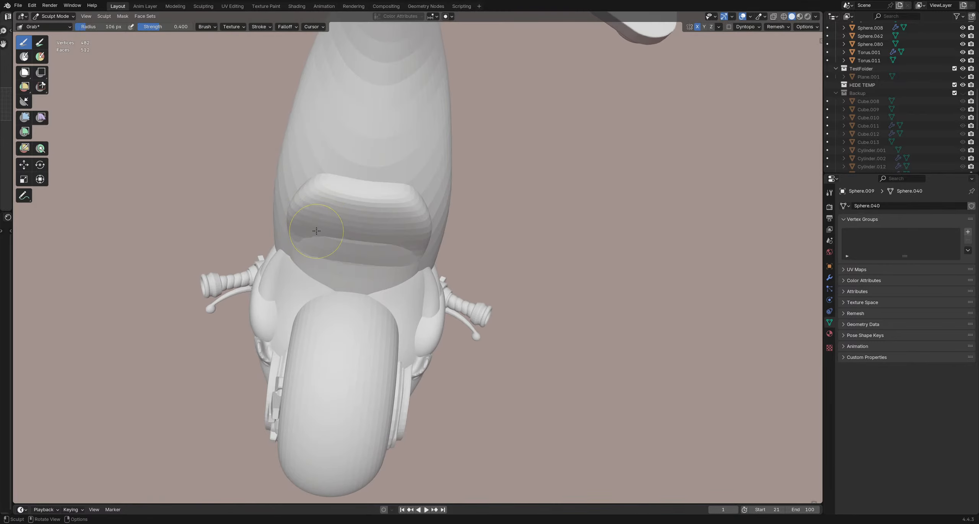
Step: Mask the middle of the underside pad and invert the mask so only its rim is protected
key(m)
mouse_move(315, 230)
mouse_down()
mouse_move(367, 223)
mouse_move(348, 237)
mouse_up()
key(ctrl+z)
middle_drag(321, 226, 335, 215)
mouse_move(313, 197)
ctrl+mouse_down()
mouse_move(277, 225)
mouse_move(303, 217)
ctrl+mouse_up()
middle_drag(306, 220, 424, 257)
key(ctrl+i)
key(f)
click(407, 241)
Step: Hollow the pad by moving its unmasked middle about 0.26 m in Z and -0.32 m in Y, plus a slight final shift
click(23, 164)
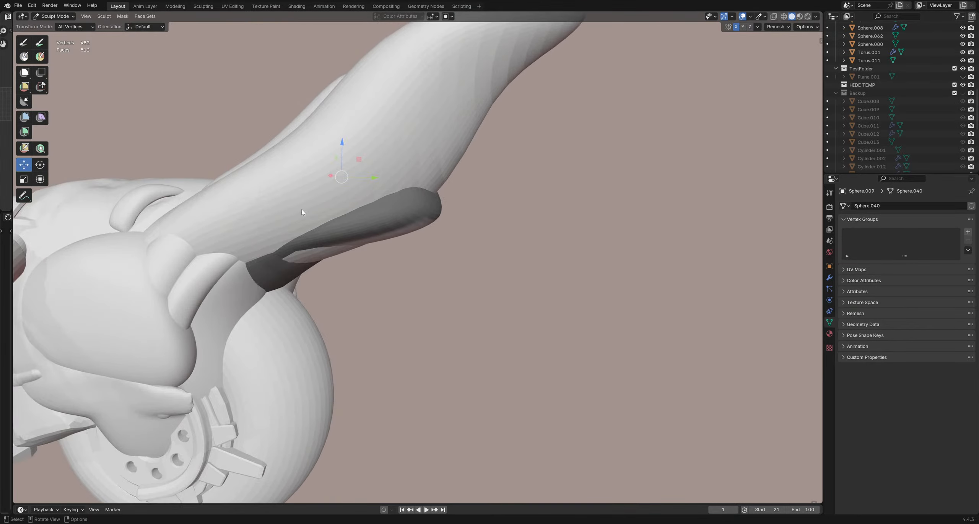
drag(342, 142, 359, 133)
middle_drag(360, 133, 339, 132)
drag(356, 150, 331, 158)
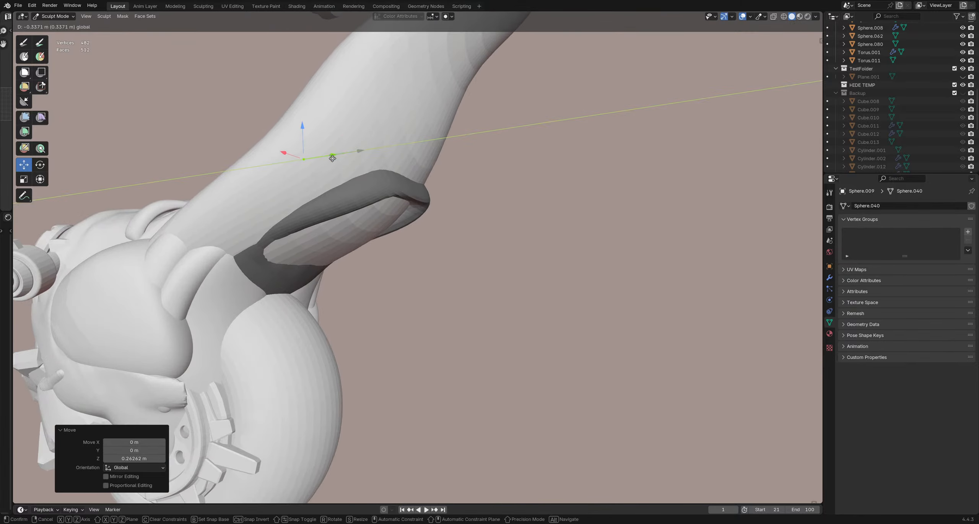
middle_drag(219, 114, 278, 166)
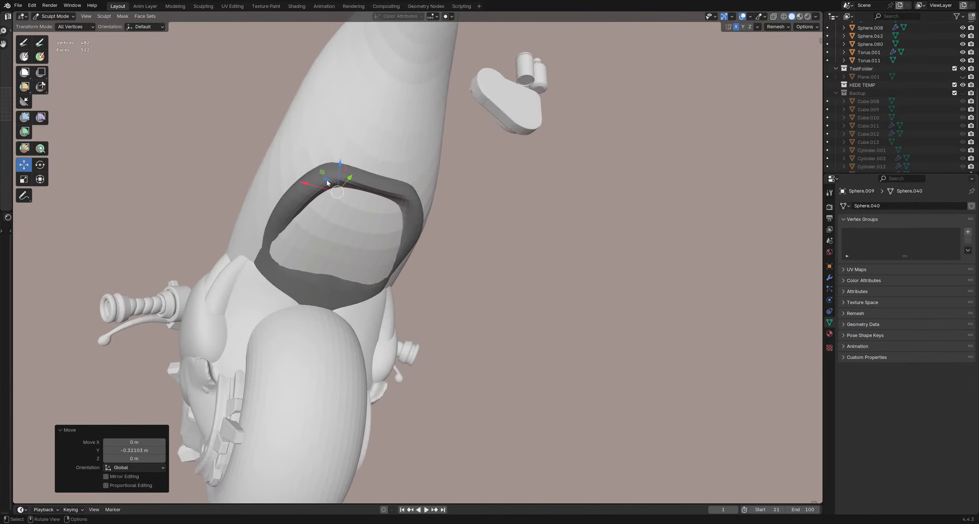
drag(322, 171, 329, 173)
mouse_move(329, 173)
middle_down()
mouse_move(320, 234)
mouse_move(343, 240)
middle_up()
Step: Clear the mask on the hollowed pad and return to the Grab brush
key(ctrl+Tab)
click(322, 301)
click(24, 43)
key(alt+m)
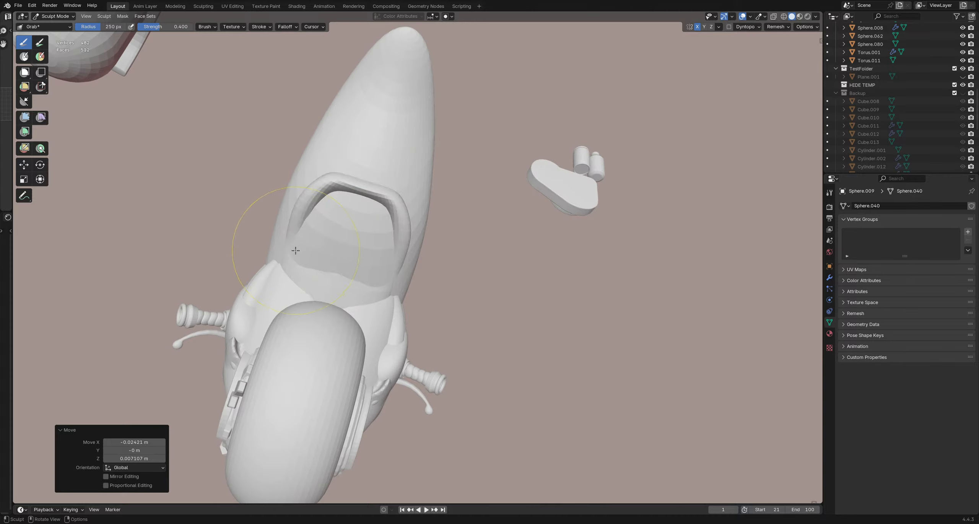
Step: Try to pull the hollowed pad's side with the Grab brush, undo the last two changes, and leave Sculpt Mode
key(f)
click(296, 249)
mouse_move(296, 249)
mouse_down()
mouse_move(307, 249)
mouse_move(295, 246)
mouse_up()
key(ctrl+z)
key(ctrl+z)
mouse_move(294, 246)
middle_down()
mouse_move(328, 247)
mouse_move(406, 286)
mouse_move(433, 247)
mouse_move(386, 221)
mouse_move(315, 215)
mouse_move(428, 233)
mouse_move(414, 206)
mouse_move(379, 243)
mouse_move(392, 261)
mouse_move(415, 242)
middle_up()
scroll(408, 226, up, 3)
scroll(379, 243, down, 4)
key(ctrl+Tab)
key(shift+a)
mouse_move(415, 213)
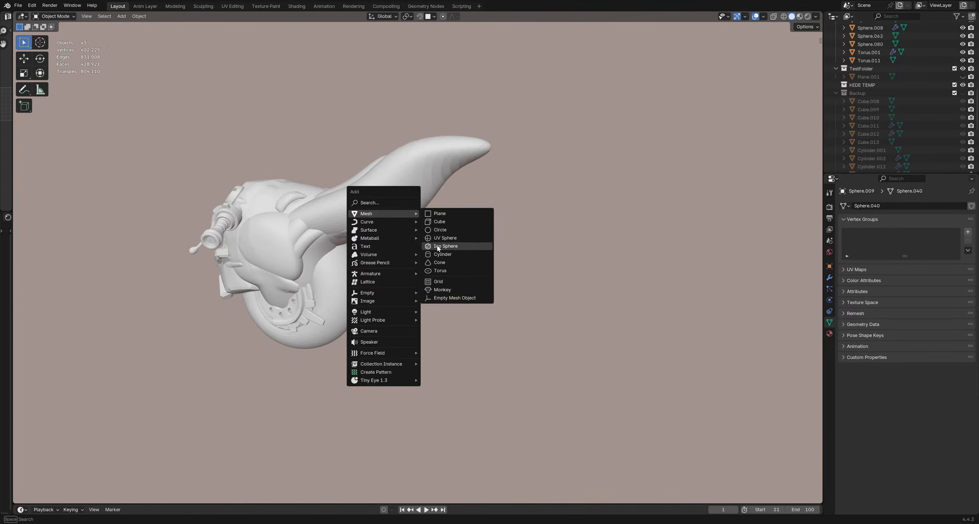
click(440, 221)
scroll(459, 254, down, 3)
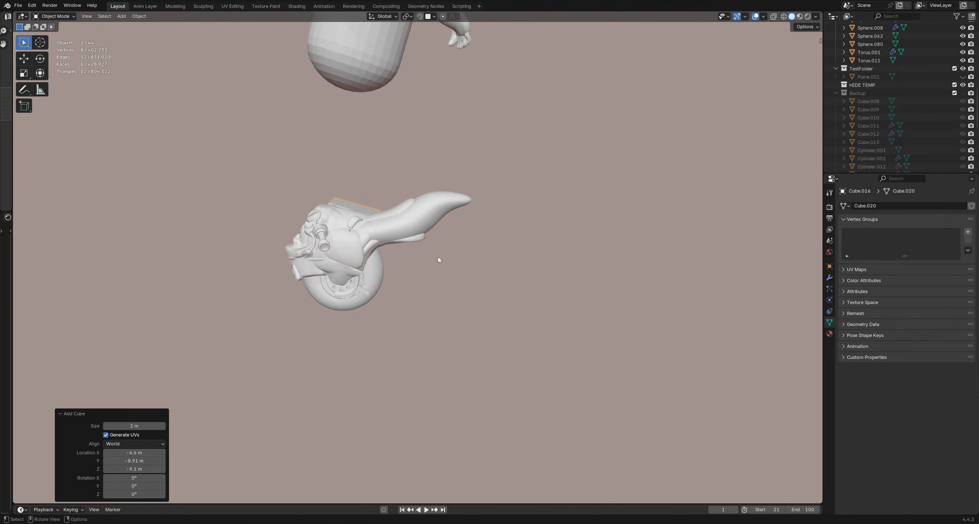
key(Delete)
Step: Snap the 3D cursor to the robot's main body
middle_drag(438, 276, 353, 227)
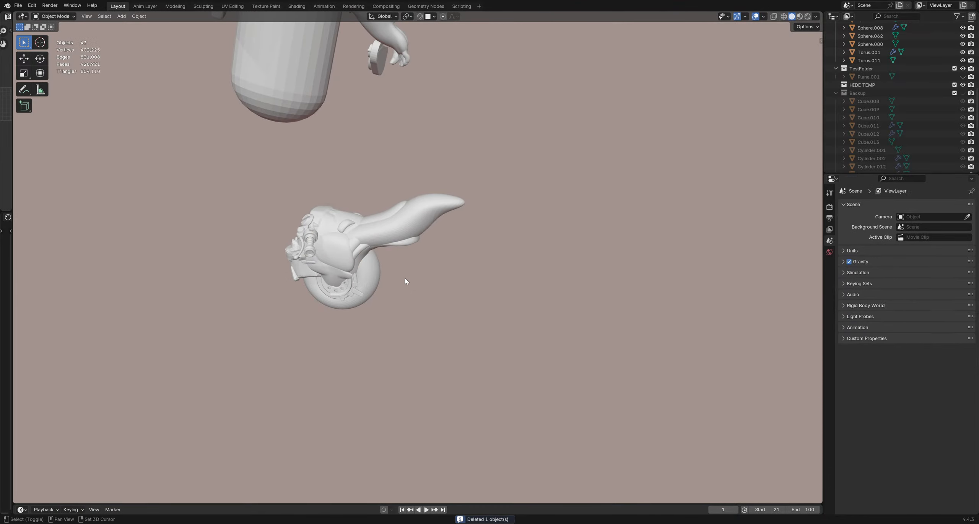
shift+click(353, 227)
key(shift+s)
click(385, 279)
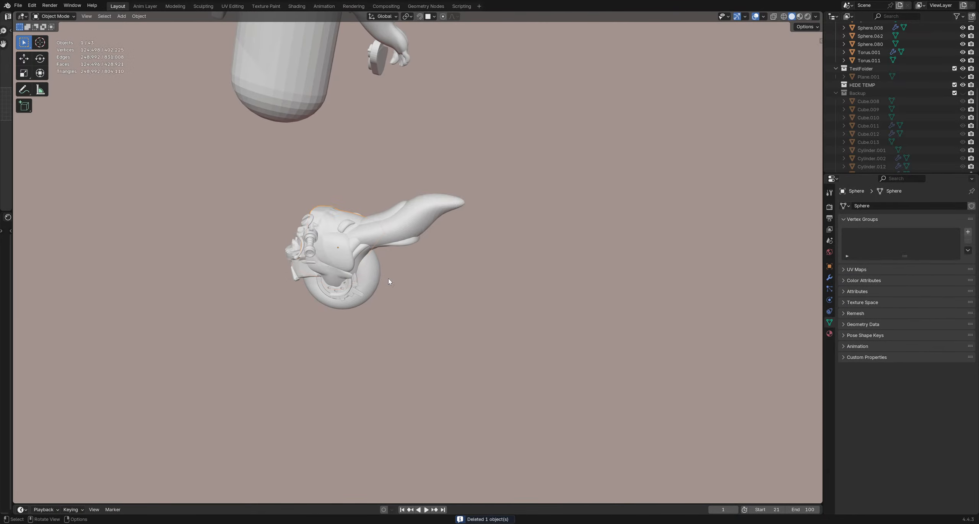
Step: Add a 2 m cube at the 3D cursor and move it along Y to behind the wheel
scroll(390, 276, up, 2)
middle_drag(394, 269, 383, 263)
key(shift+a)
mouse_move(383, 263)
click(430, 272)
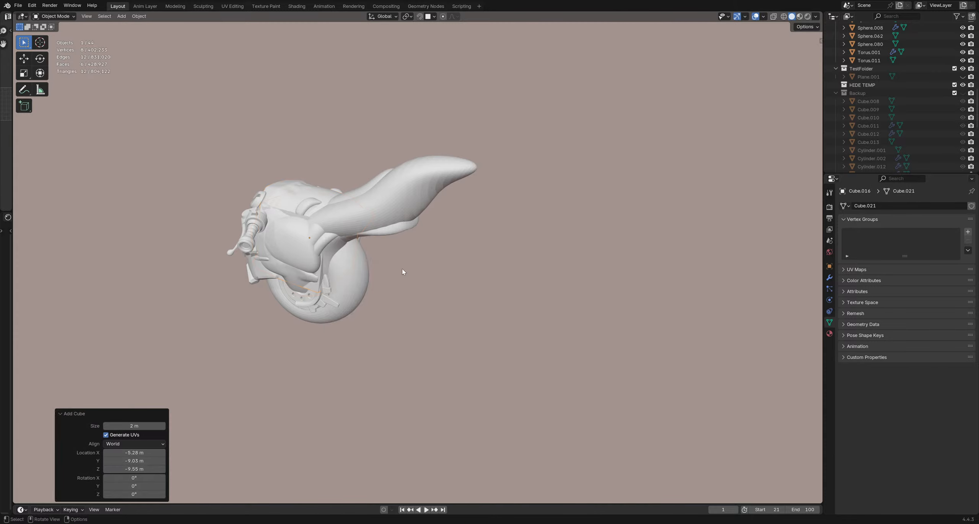
key(g)
key(y)
click(501, 283)
scroll(478, 272, up, 2)
middle_drag(459, 263, 428, 244)
Step: Thin the cube along Y by moving its front and rear faces in Edit Mode
key(Tab)
key(3)
middle_drag(367, 247, 457, 291)
click(405, 265)
key(g)
key(y)
click(422, 261)
click(425, 264)
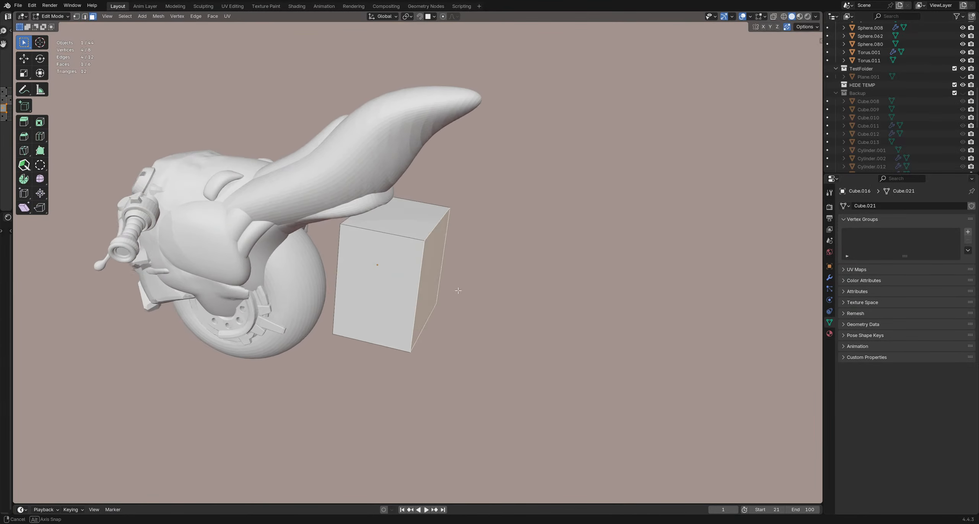
key(g)
key(y)
click(413, 273)
middle_drag(406, 273, 391, 250)
Step: Raise the whole cube along Z toward the tail's underside in Object Mode
key(Tab)
key(g)
key(y)
right_click(382, 241)
key(g)
key(z)
click(394, 215)
Step: Move the cube's faces along Z and Y in Edit Mode to shape it into a low, thin block
key(Tab)
key(g)
key(z)
click(379, 222)
key(g)
key(y)
click(411, 239)
click(455, 246)
key(g)
key(y)
click(390, 243)
Step: Return to Object Mode and move the block about 0.137 m along Y beneath the tail
scroll(391, 234, up, 2)
key(ctrl+Tab)
click(368, 234)
key(g)
key(x)
key(y)
click(412, 240)
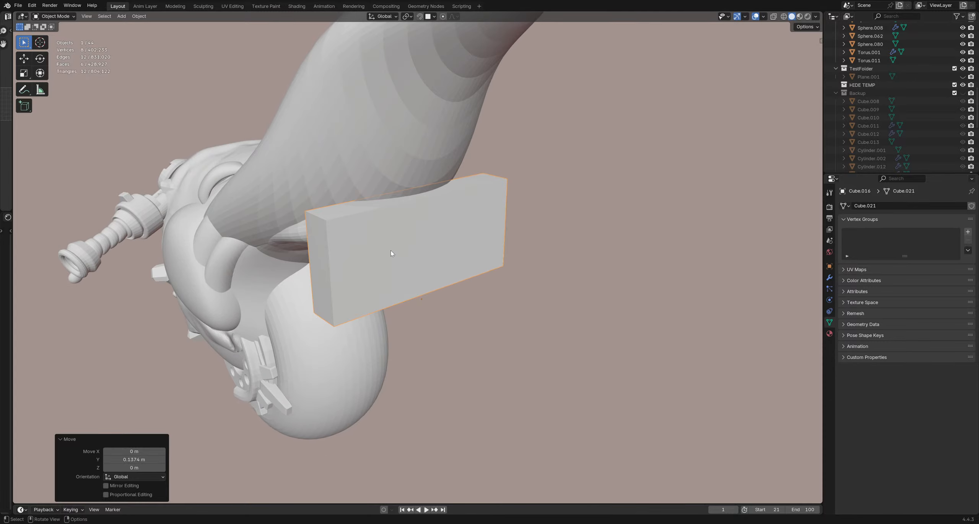
middle_drag(315, 251, 465, 263)
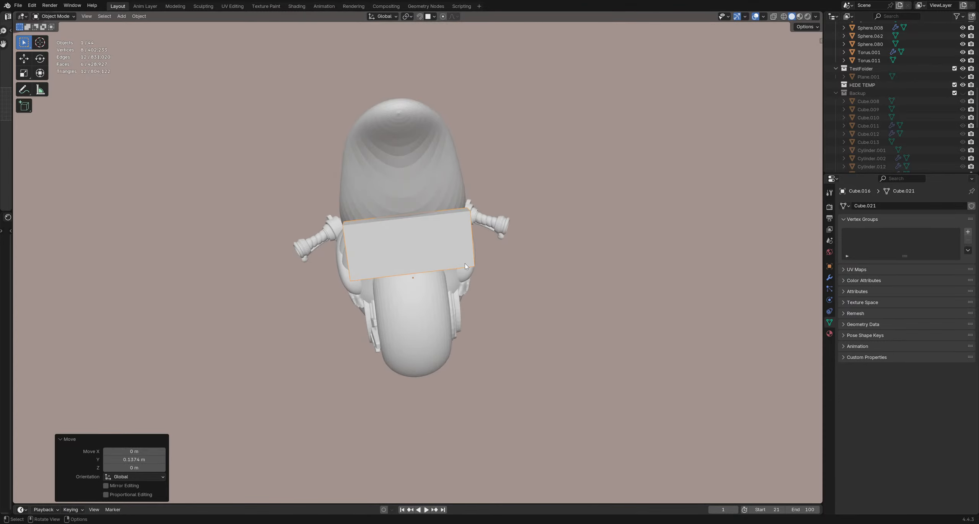
Step: Scale the rear block along X to about 0.6 of its width so it is narrower than the tail
key(s)
key(x)
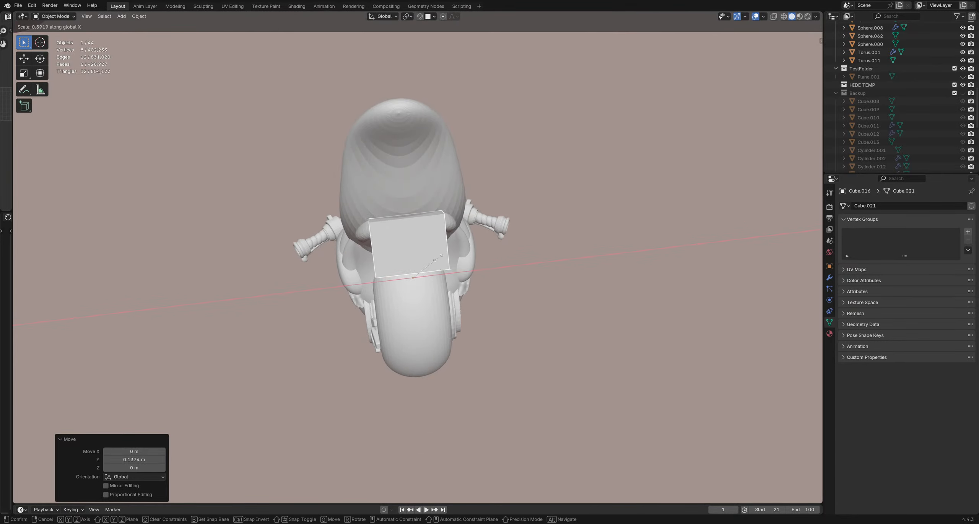
click(428, 260)
middle_drag(428, 260, 408, 241)
Step: Adjust the block's height along Z and its rear face along Y in Edit Mode, finishing in Object Mode
key(Tab)
key(g)
key(z)
click(481, 285)
click(428, 229)
key(g)
key(y)
click(430, 256)
click(427, 229)
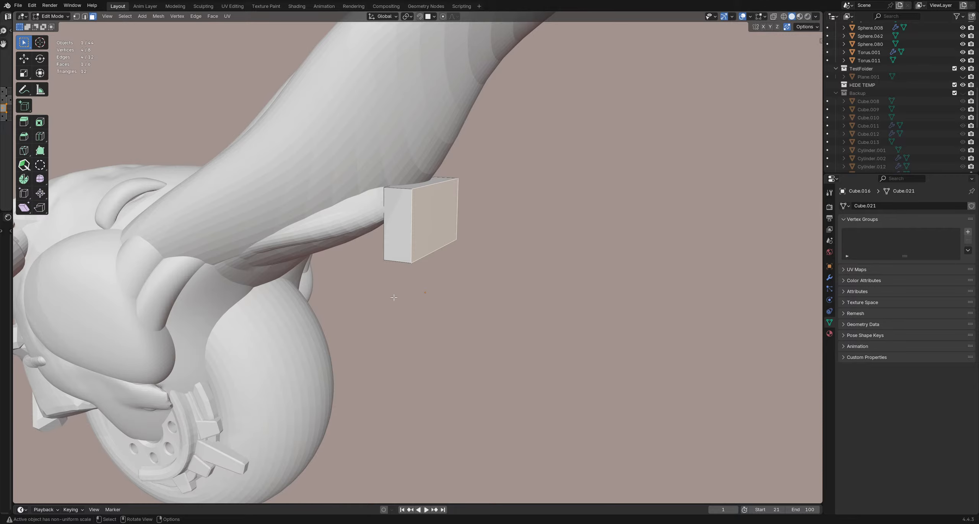
middle_drag(394, 297, 405, 270)
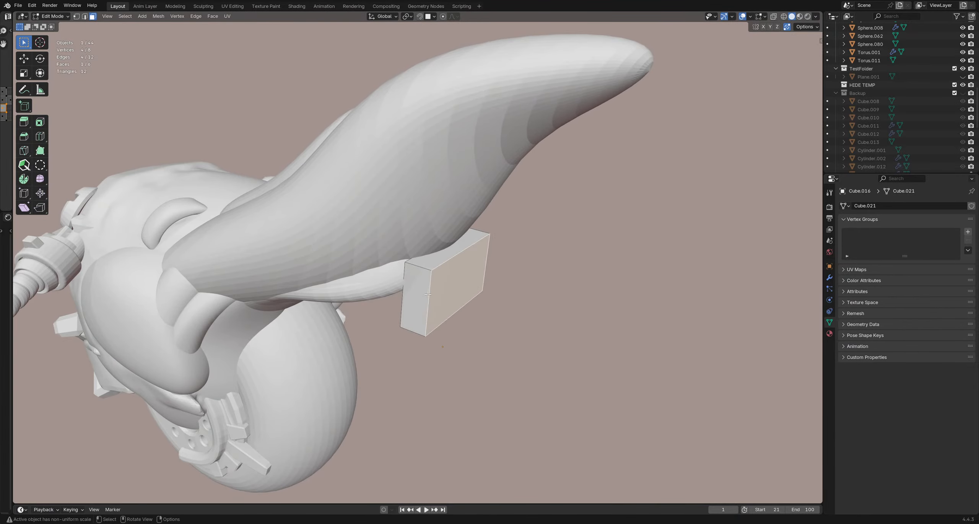
scroll(412, 284, down, 5)
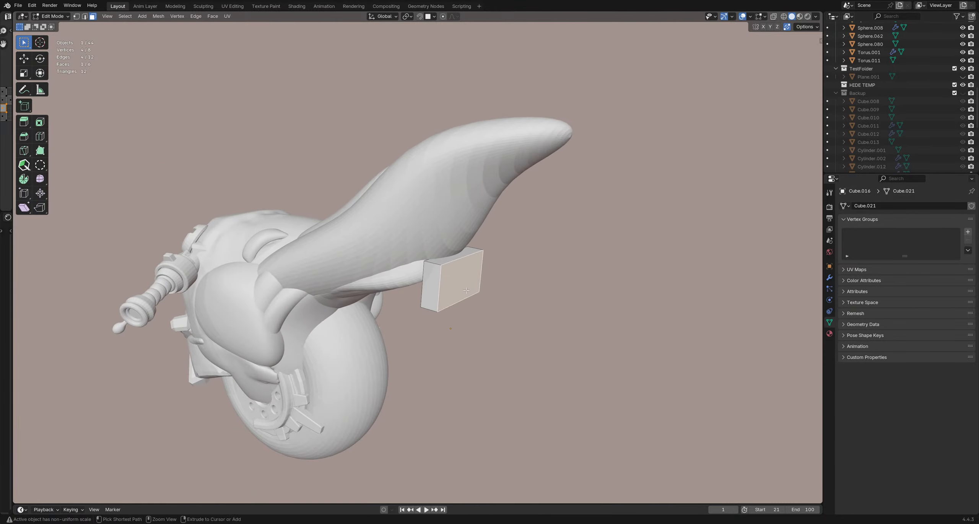
key(Tab)
Step: Inspect the block's shape and fit beneath the tail from the rear and side, checking its edges in Edit Mode
middle_drag(474, 325, 433, 339)
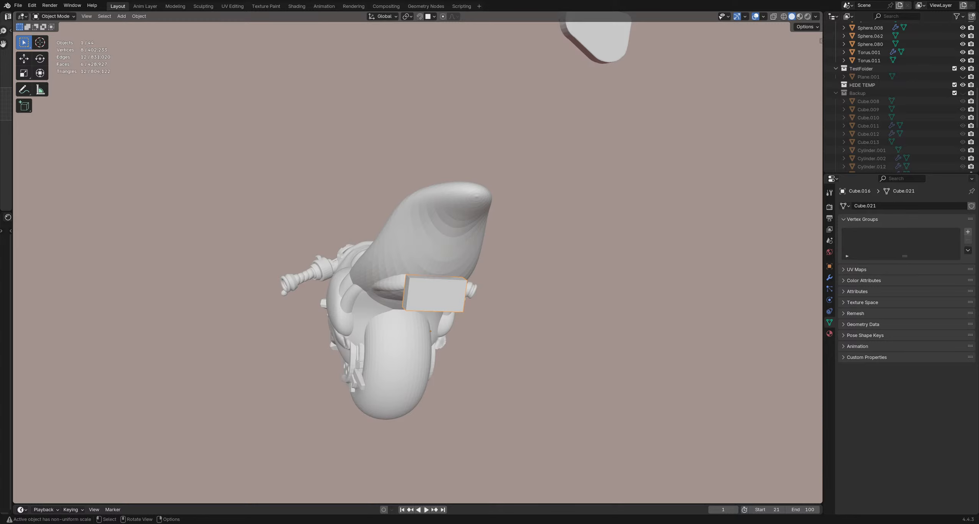
mouse_move(470, 293)
middle_down()
mouse_move(514, 332)
mouse_move(444, 314)
mouse_move(474, 304)
middle_up()
scroll(475, 304, up, 3)
click(462, 309)
key(Tab)
scroll(465, 279, up, 3)
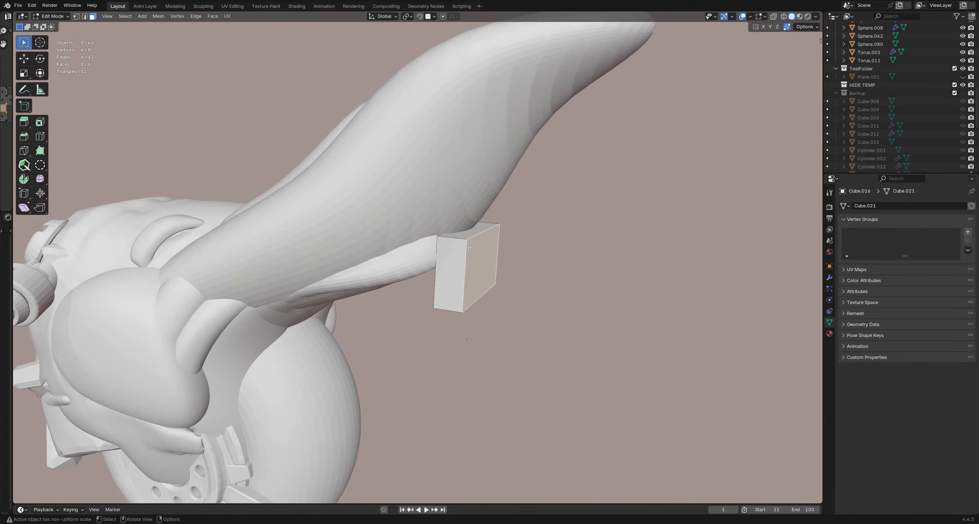
key(2)
middle_drag(459, 244, 513, 302)
alt+shift+click(390, 303)
alt+shift+click(386, 300)
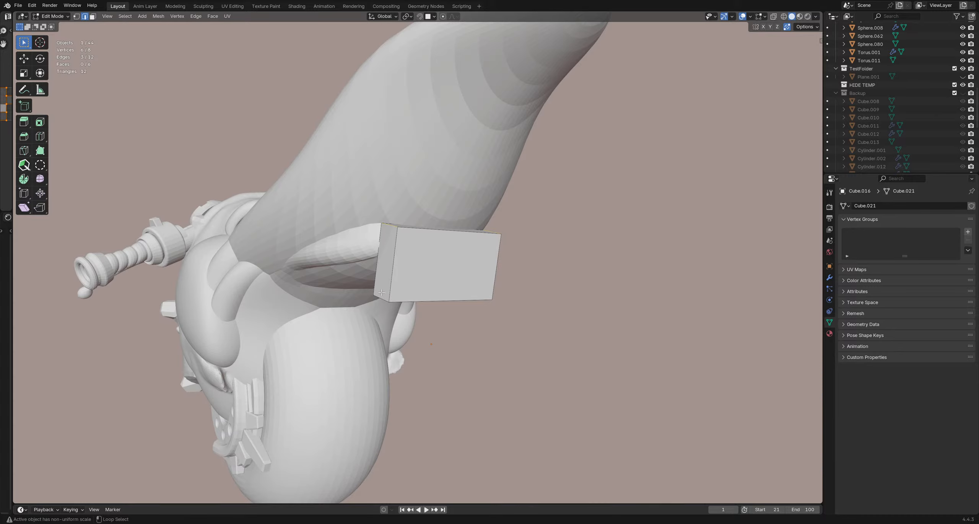
middle_drag(387, 300, 552, 523)
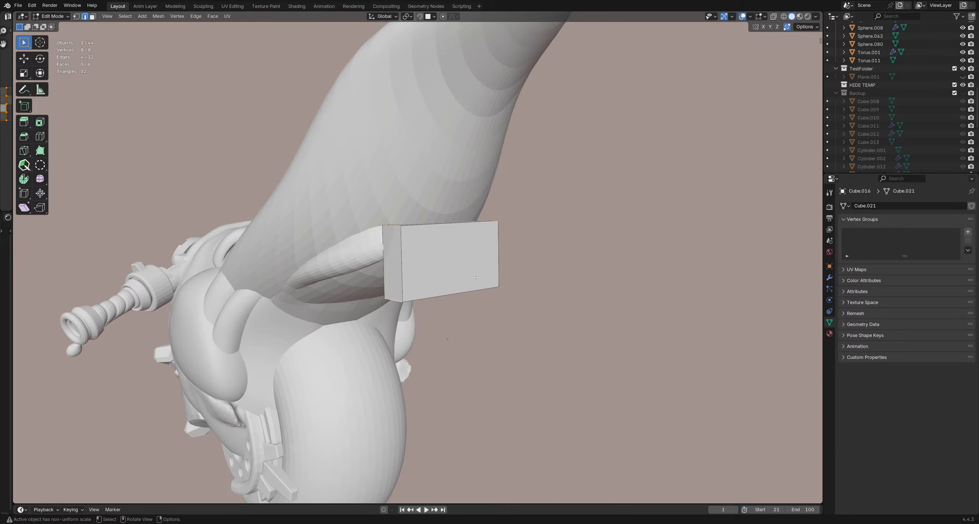
key(Tab)
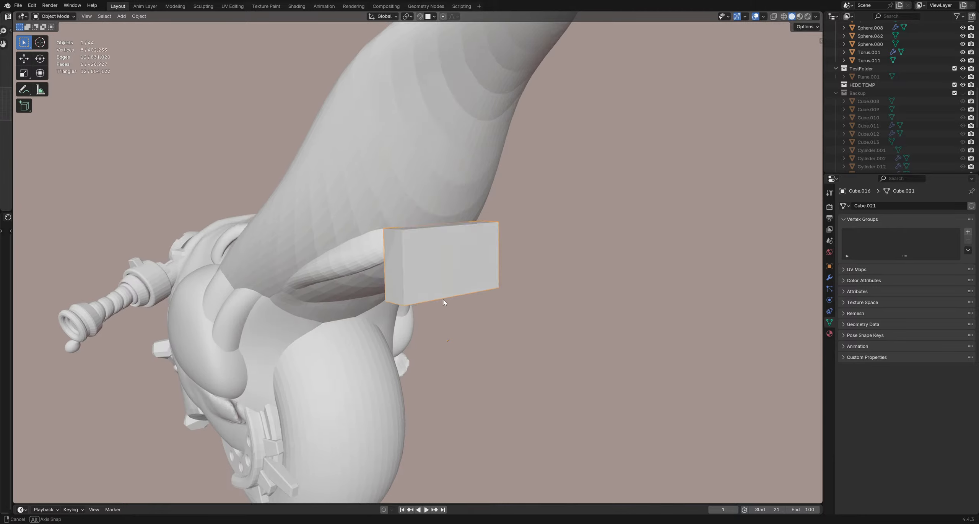
mouse_move(446, 299)
middle_down()
mouse_move(488, 315)
mouse_move(472, 305)
mouse_move(522, 302)
mouse_move(468, 303)
mouse_move(454, 283)
middle_up()
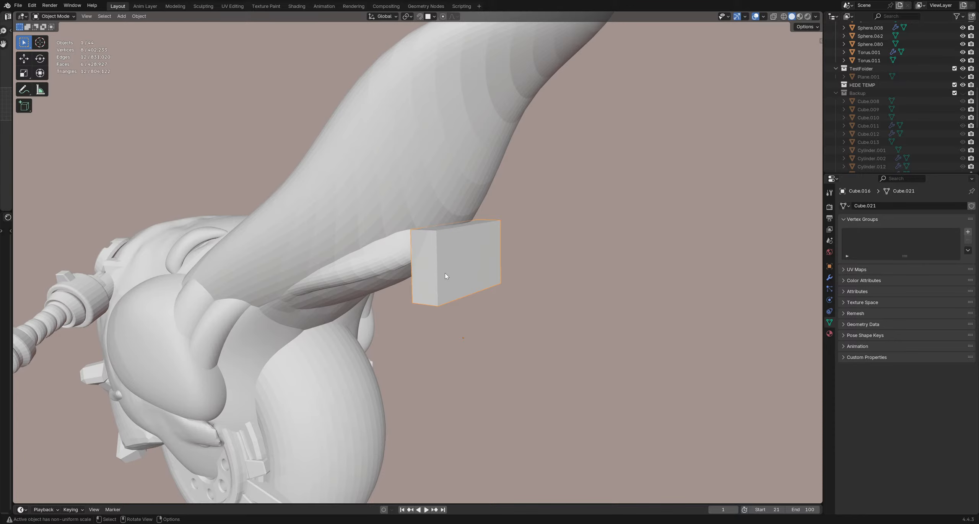
Step: Duplicate the block in Object Mode and move the copy along Y, clear behind the original
key(ctrl+Tab)
middle_drag(445, 272, 508, 290)
key(shift+d)
key(x)
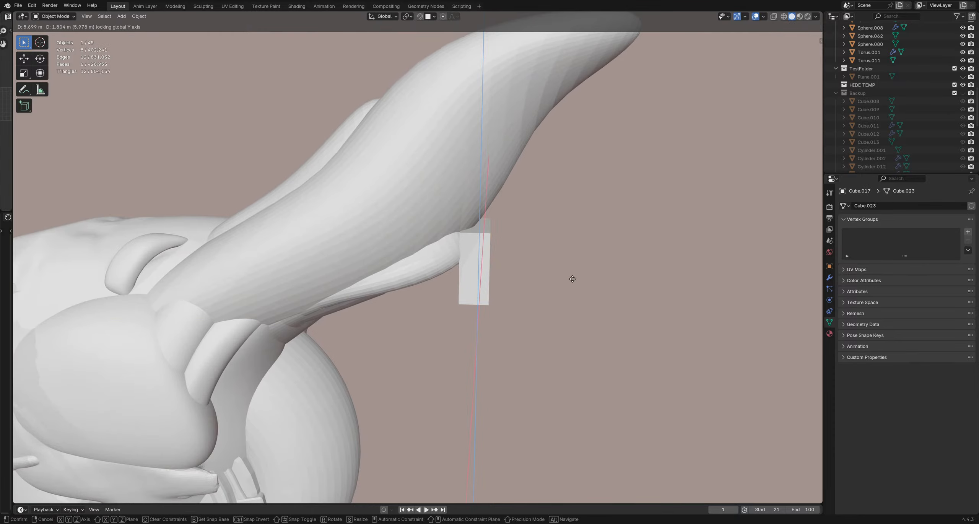
right_click(551, 287)
key(g)
key(y)
click(642, 294)
middle_drag(639, 294, 482, 297)
scroll(482, 298, up, 2)
Step: Duplicate the copied block's rear face in Edit Mode and move the new face along Y, away from the block
key(Tab)
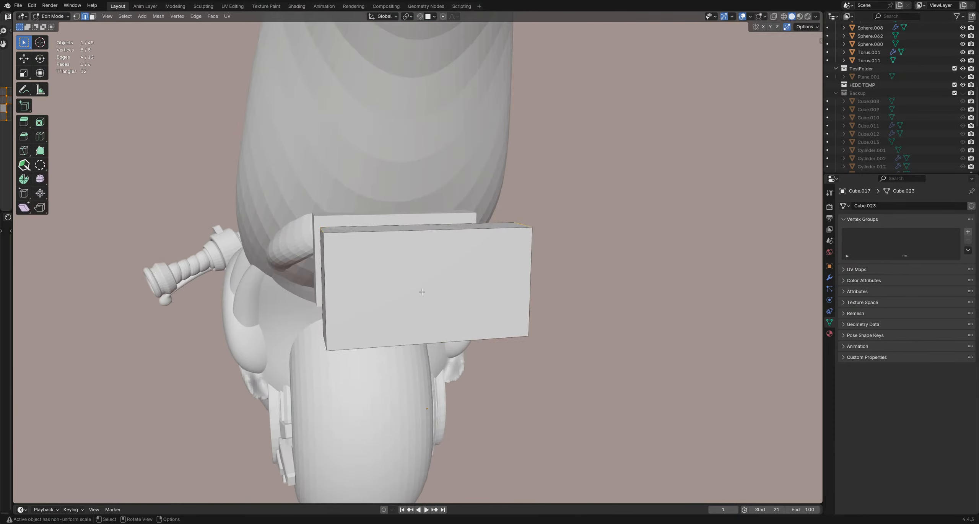
middle_drag(394, 282, 432, 282)
key(3)
click(480, 285)
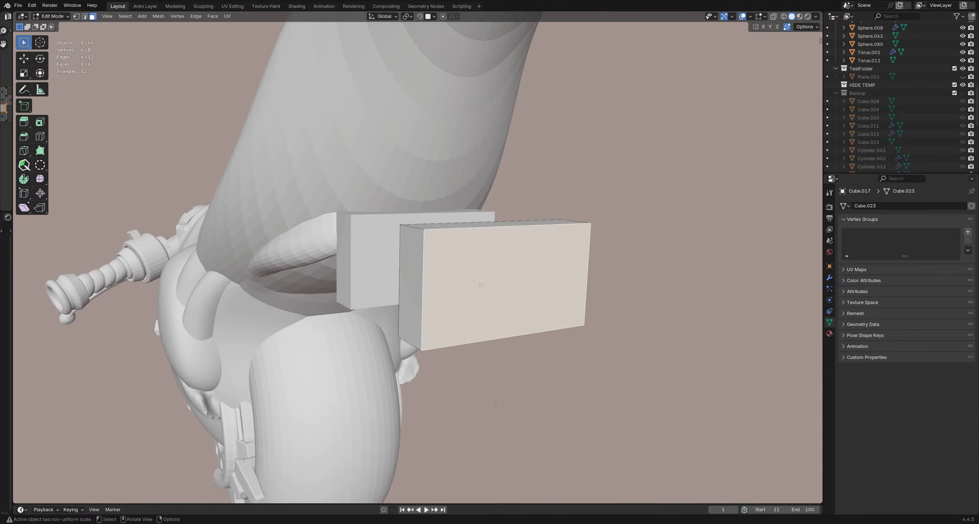
middle_drag(477, 290, 547, 292)
key(shift+d)
middle_drag(547, 292, 604, 291)
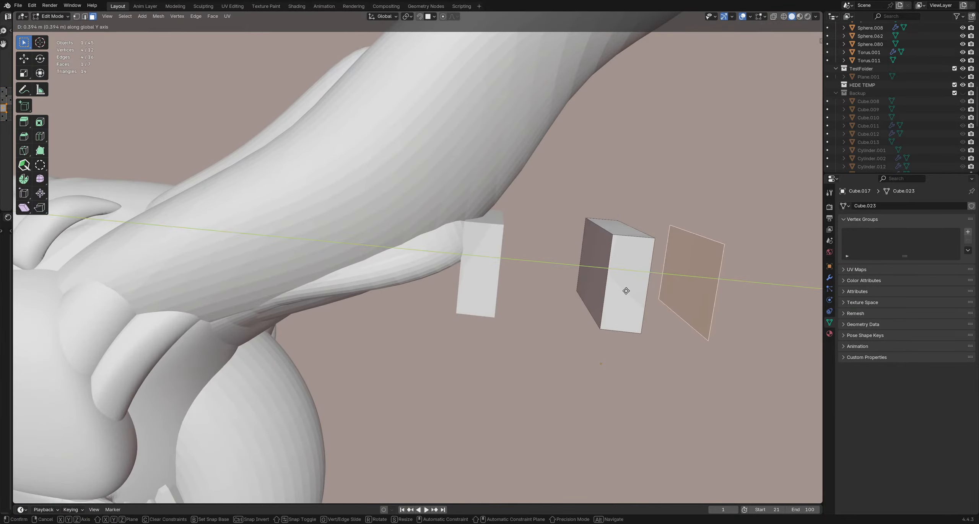
click(644, 289)
Step: Select the copied block's linked geometry and delete it, leaving only the detached rear face
click(626, 281)
key(a)
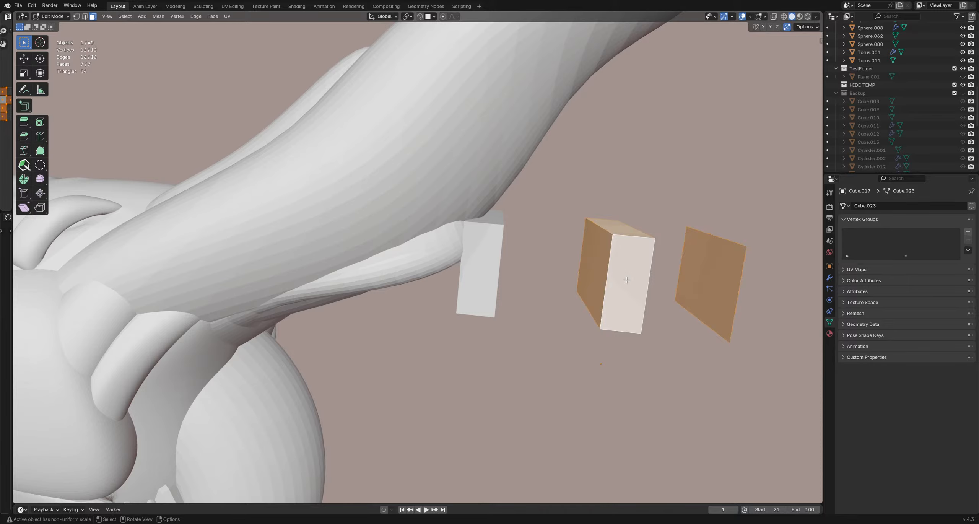
middle_drag(626, 280, 502, 261)
key(alt+a)
key(l)
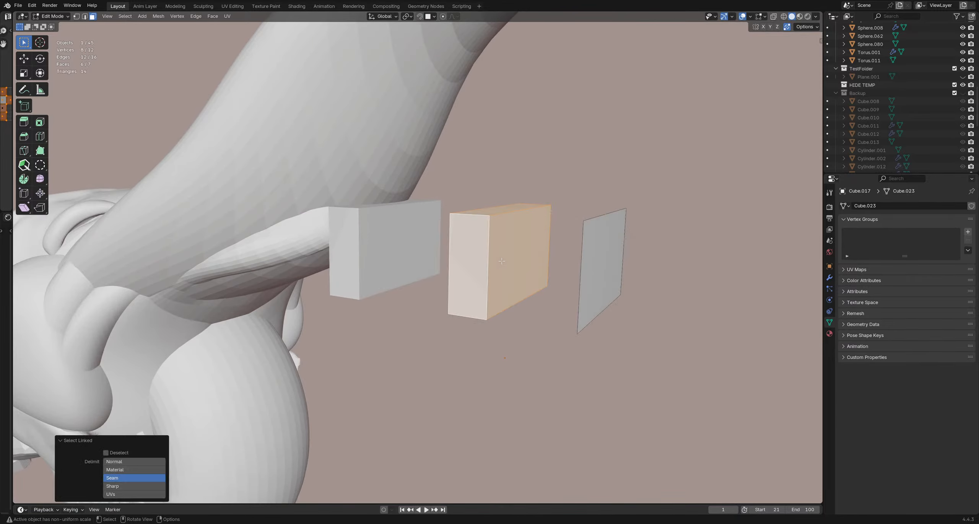
key(x)
click(495, 233)
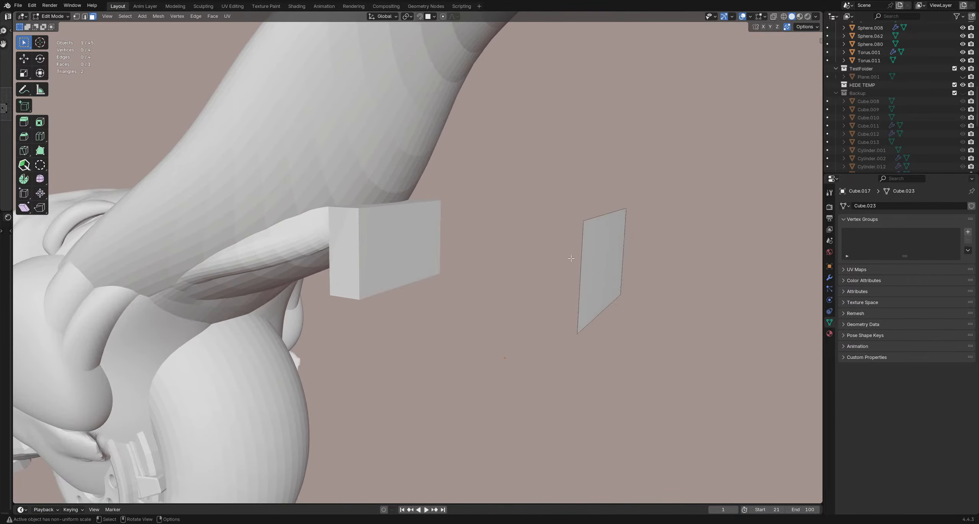
Step: Try to inset the detached rectangular face, undo each attempt, and return to Object Mode
middle_drag(572, 257, 421, 264)
key(Tab)
key(Tab)
click(410, 261)
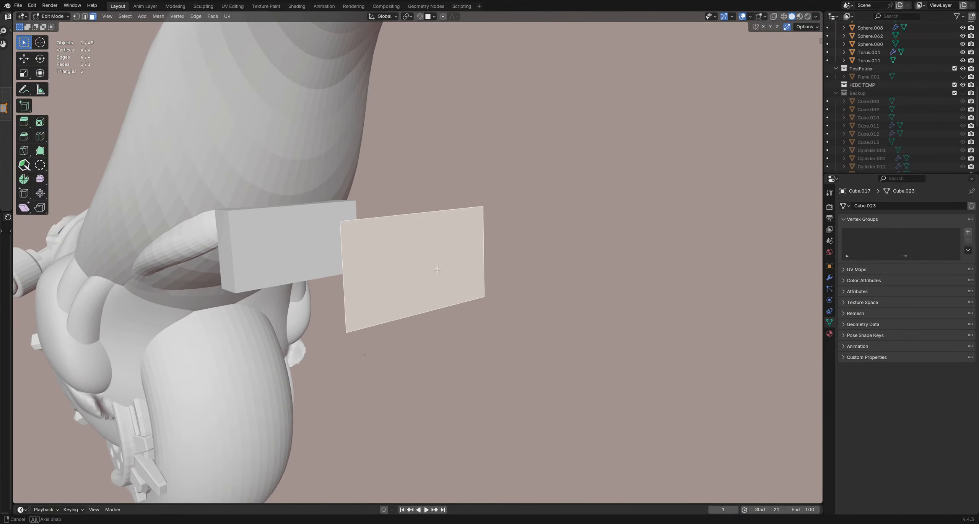
key(i)
click(506, 265)
middle_drag(506, 266, 426, 266)
key(ctrl+z)
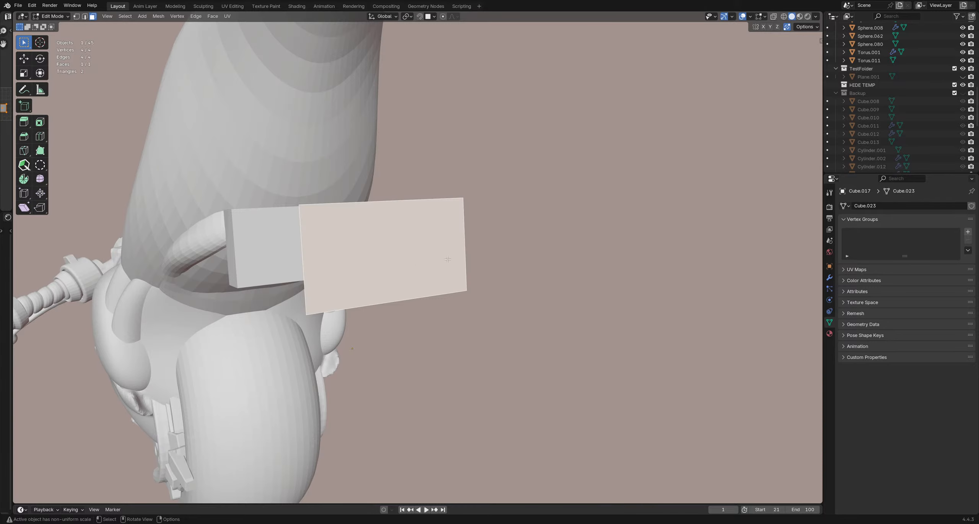
middle_drag(448, 260, 471, 261)
key(i)
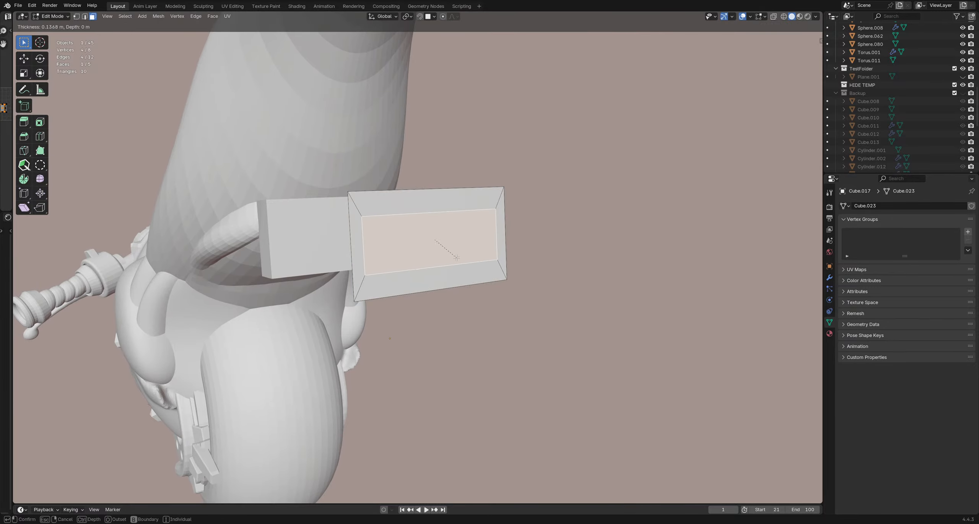
click(456, 257)
key(ctrl+z)
middle_drag(457, 258, 471, 268)
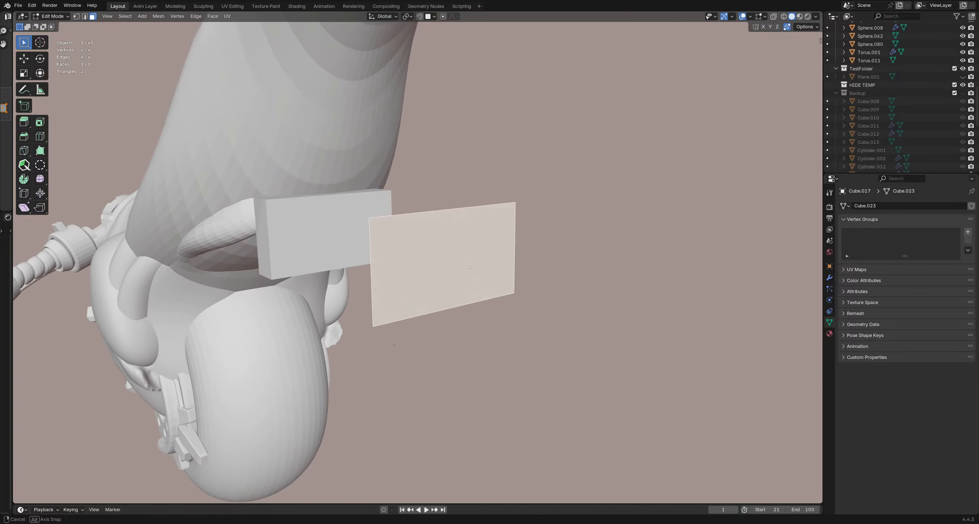
key(ctrl+Tab)
key(shift+a)
mouse_move(456, 268)
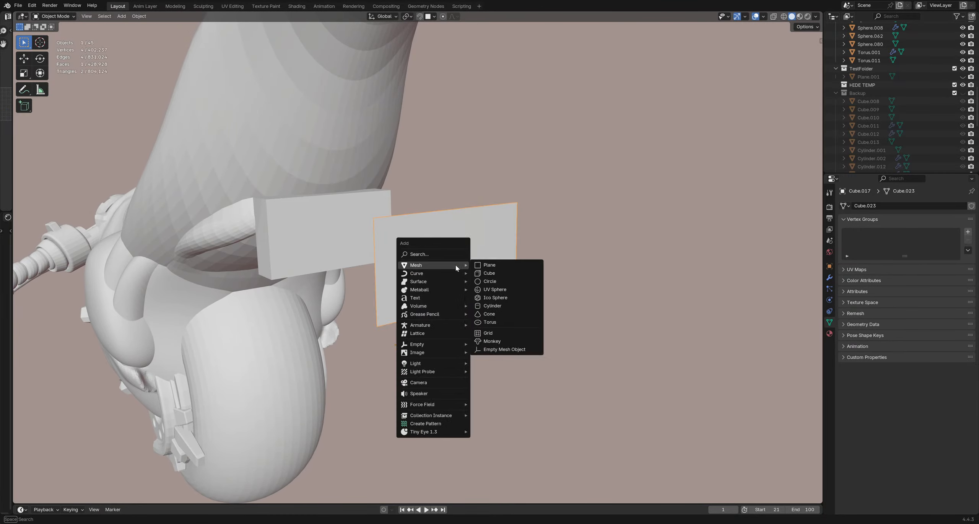
key(q)
click(436, 266)
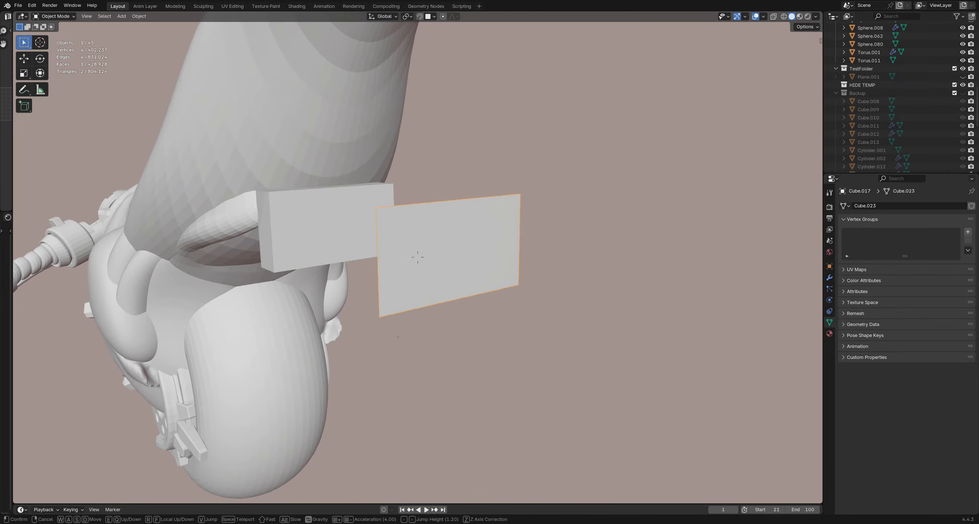
key(Escape)
Step: Apply all transforms to the rectangular plane and set its origin to its geometry
key(q)
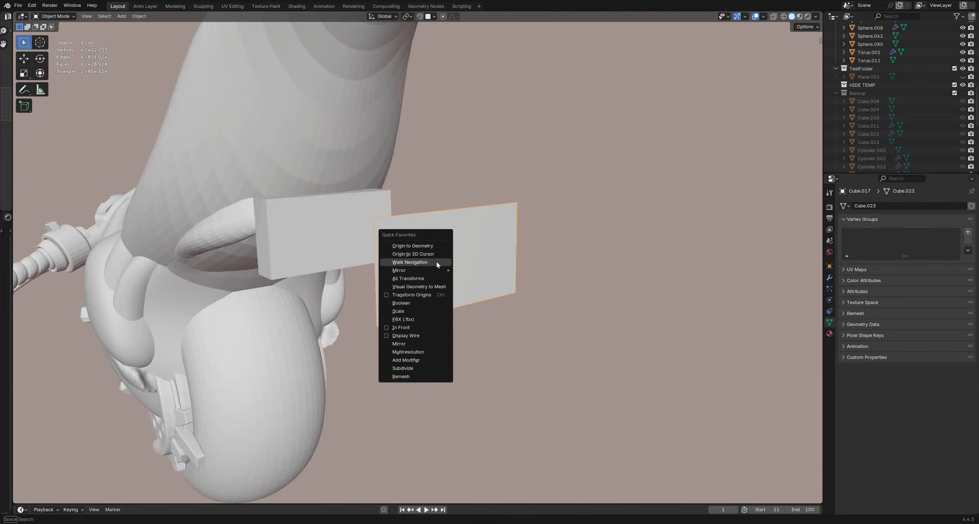
click(417, 278)
key(q)
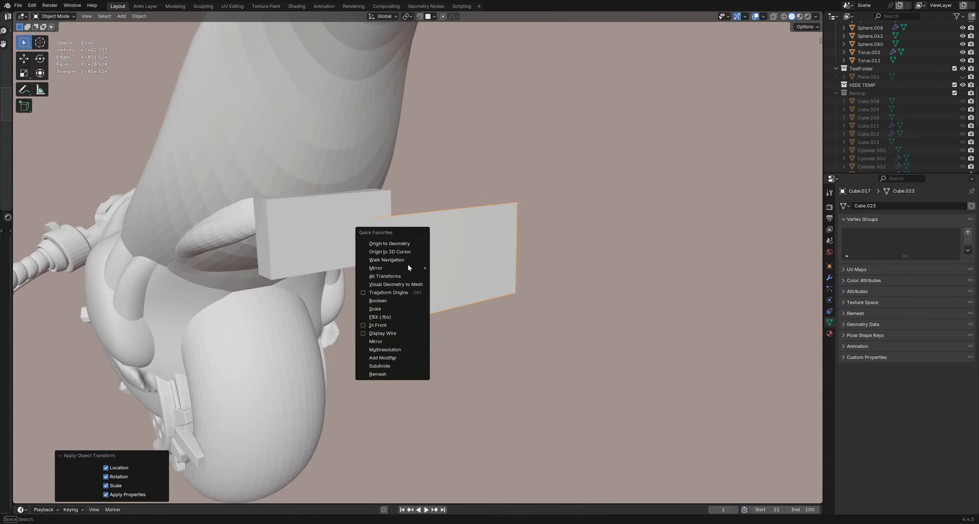
click(390, 245)
middle_drag(465, 286, 440, 273)
Step: Inset the plane's face evenly and delete the inner face to leave an open rectangular frame
key(Tab)
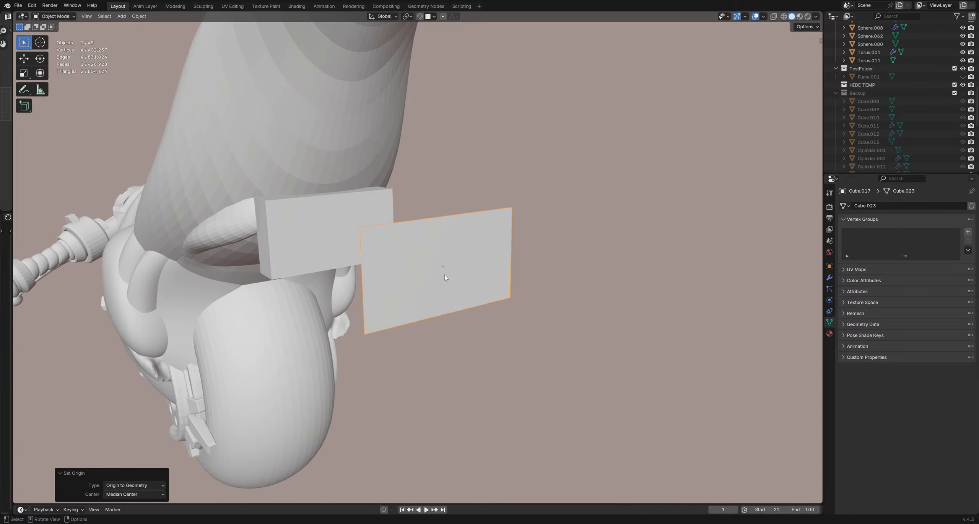
key(i)
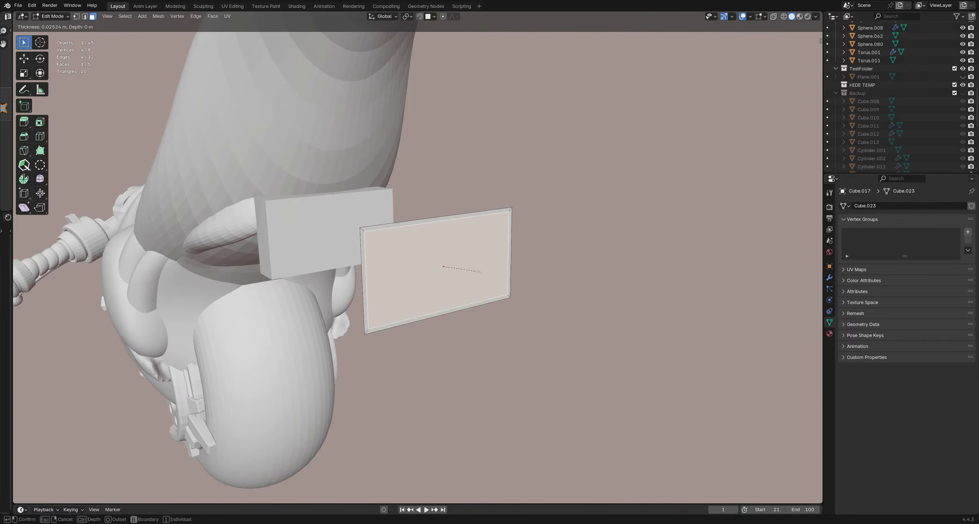
click(469, 272)
middle_drag(467, 270, 402, 284)
key(Tab)
key(Tab)
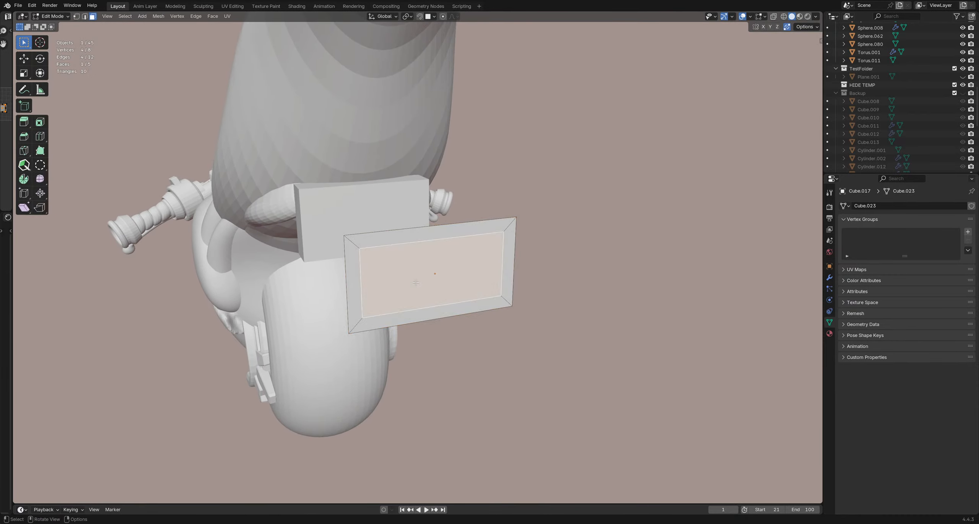
key(x)
click(409, 283)
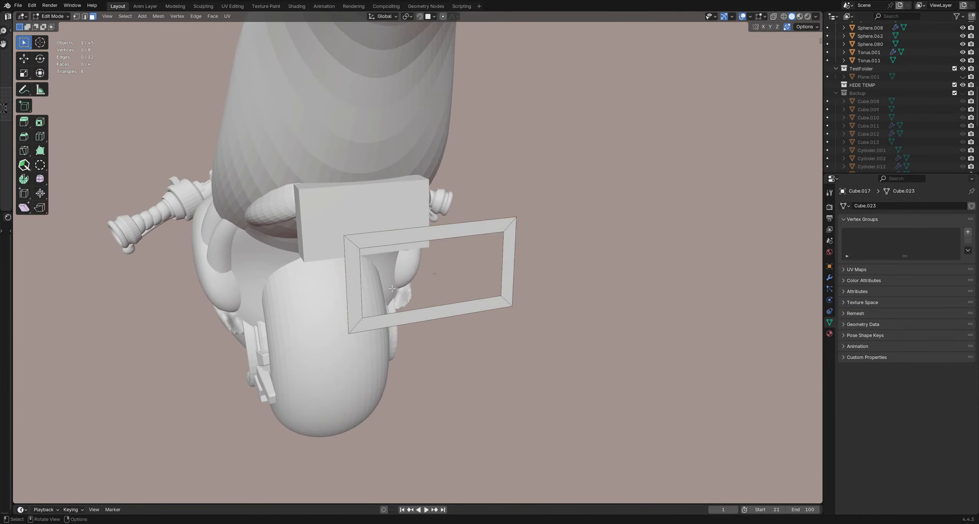
Step: Separate the frame's two vertical side faces into their own object and open that object in Edit Mode
middle_drag(409, 283, 415, 255)
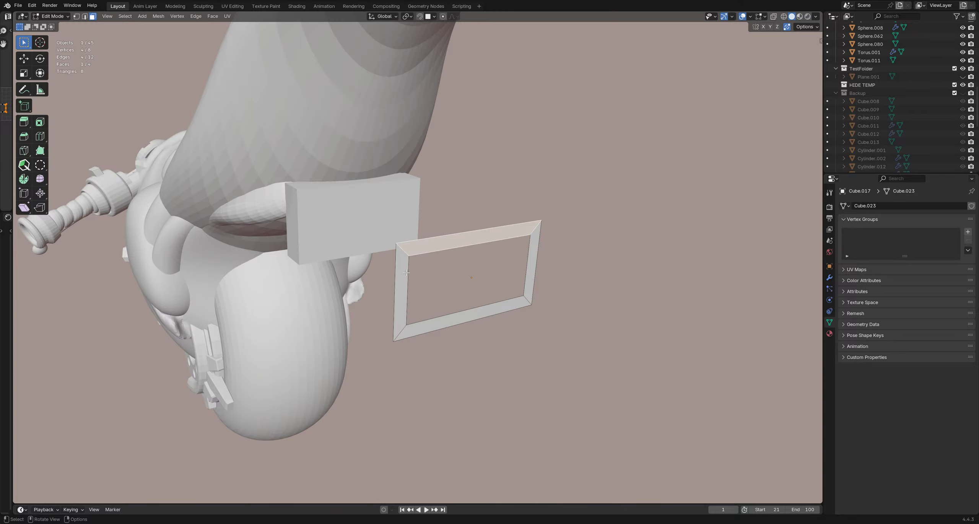
shift+click(406, 273)
shift+click(447, 317)
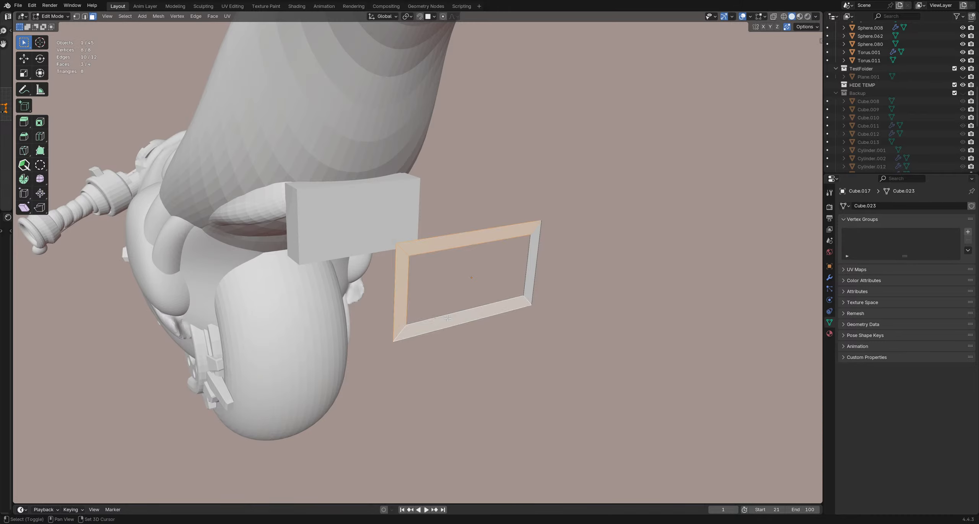
click(529, 281)
shift+click(406, 264)
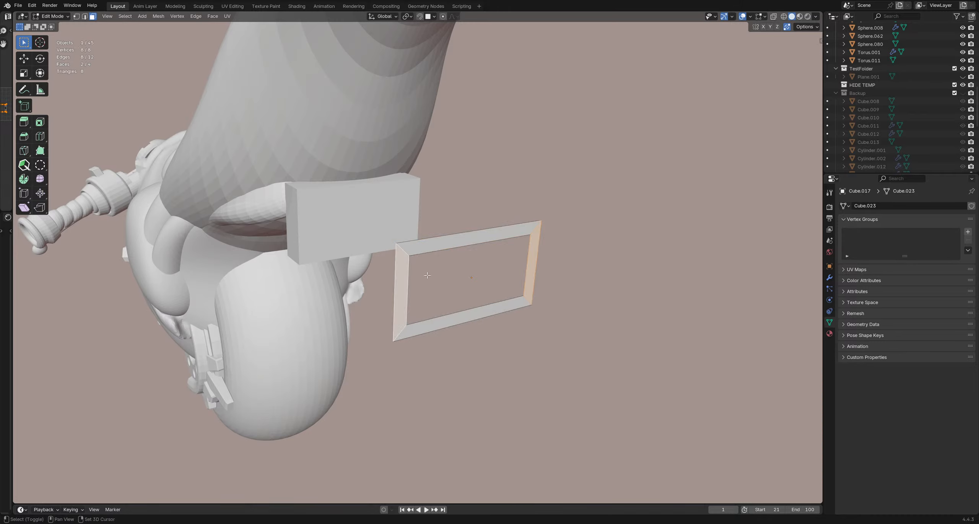
key(p)
click(433, 275)
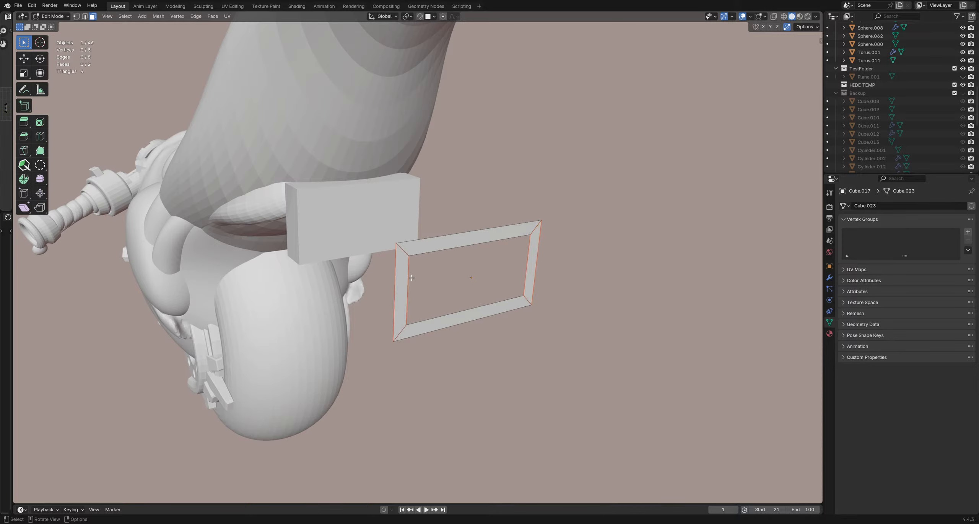
key(a)
key(Tab)
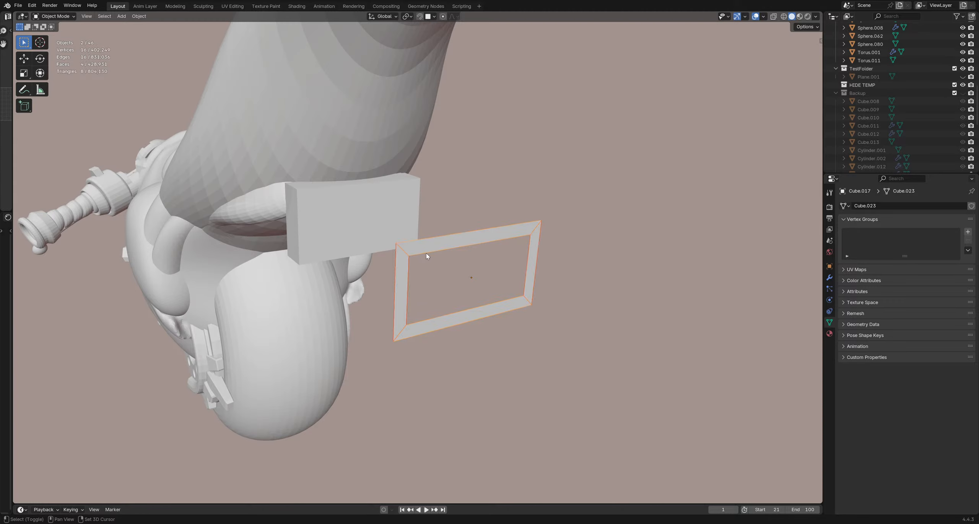
click(399, 283)
key(Tab)
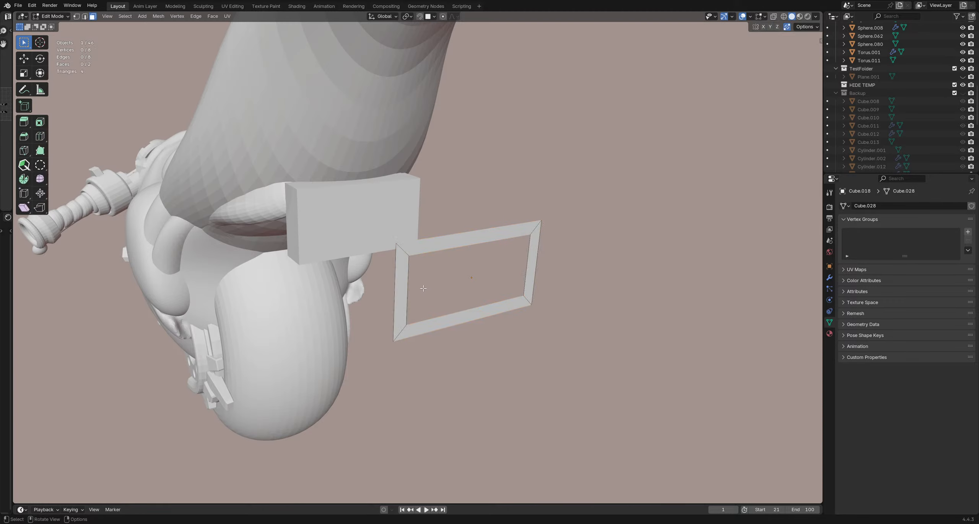
Step: Separate the frame's two side faces, and its top and bottom faces, by loose parts into individual objects
key(p)
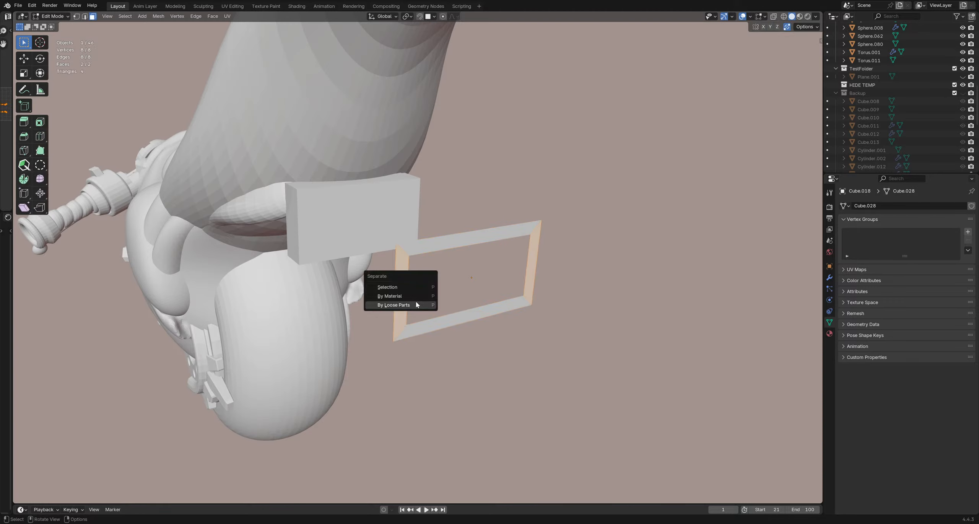
click(416, 305)
key(Tab)
click(432, 253)
key(Tab)
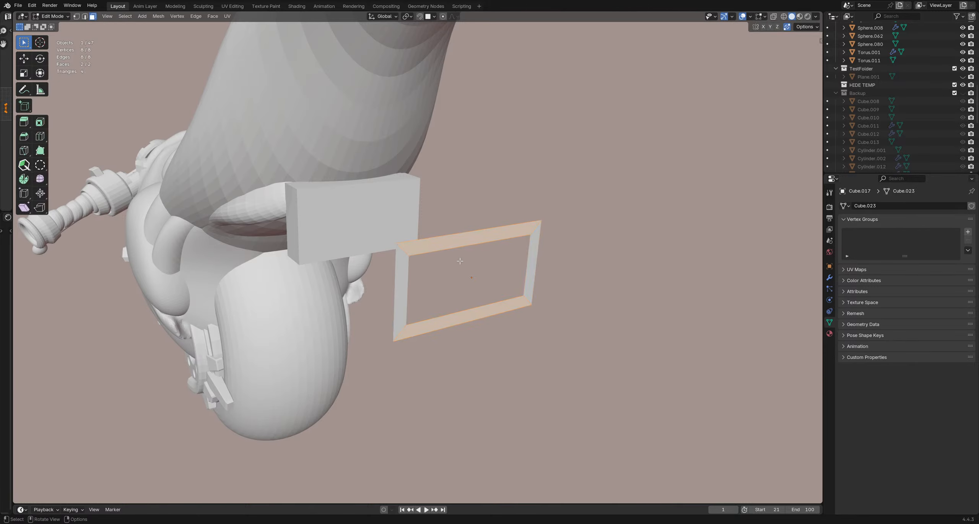
key(p)
click(456, 267)
key(Tab)
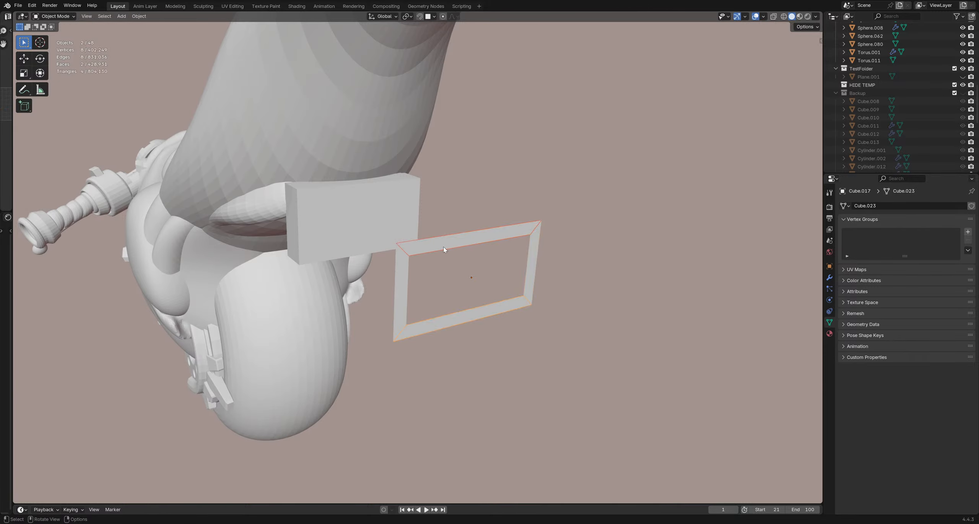
Step: Join the frame's separate faces into one object and extrude them to give the frame a small thickness
shift+click(430, 313)
key(ctrl+j)
middle_drag(522, 282, 389, 250)
key(Tab)
key(e)
click(523, 297)
key(Tab)
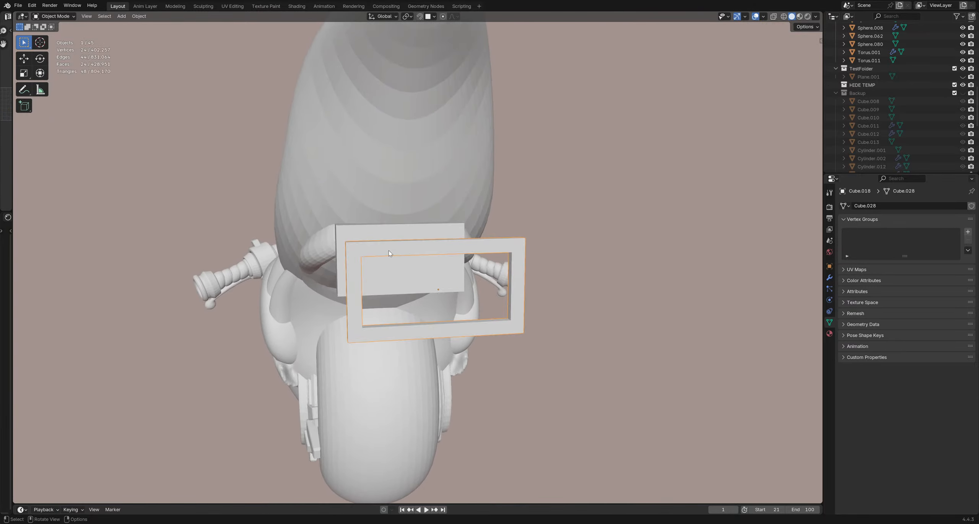
key(Tab)
Step: Try a loop cut slid toward the end of the frame's top bar, and undo it
key(ctrl+r)
click(395, 248)
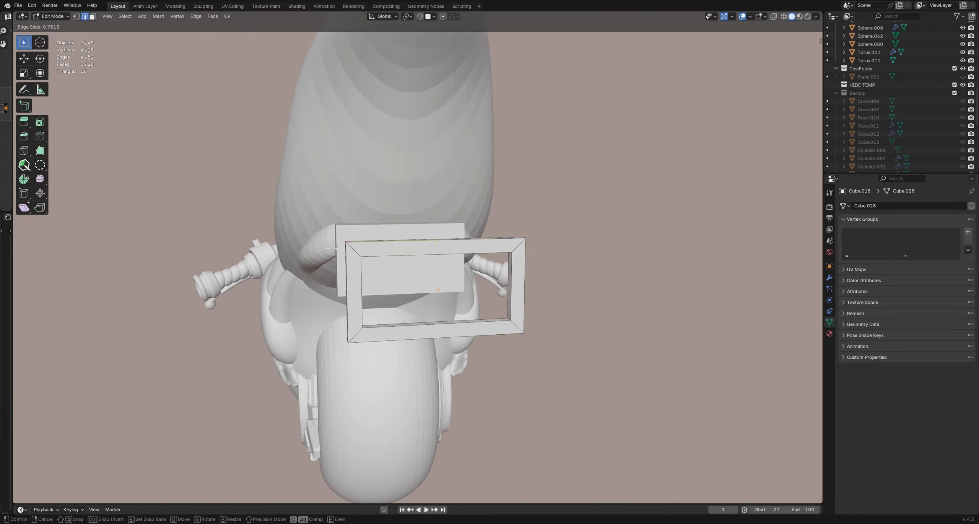
click(317, 249)
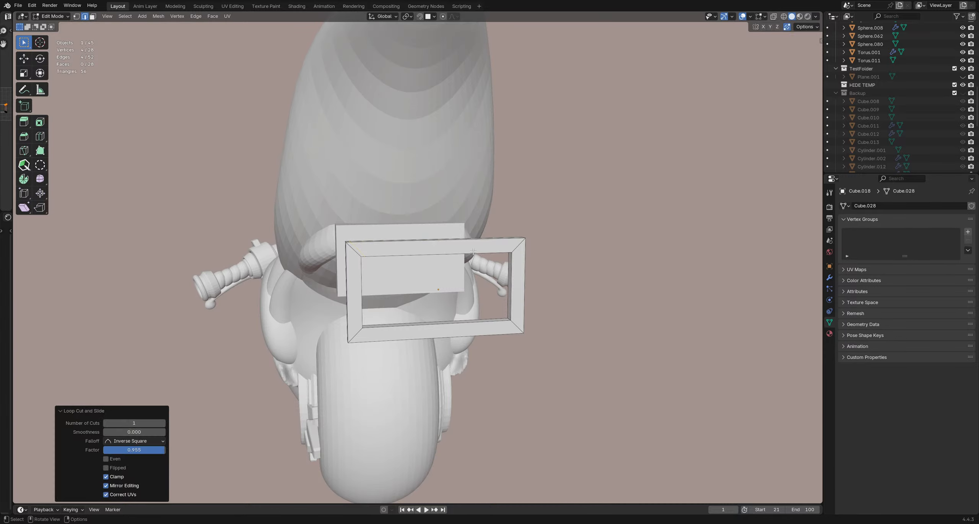
key(ctrl+z)
Step: Bevel all edges of the rectangular frame with a narrow single-segment bevel
middle_drag(427, 264, 480, 315)
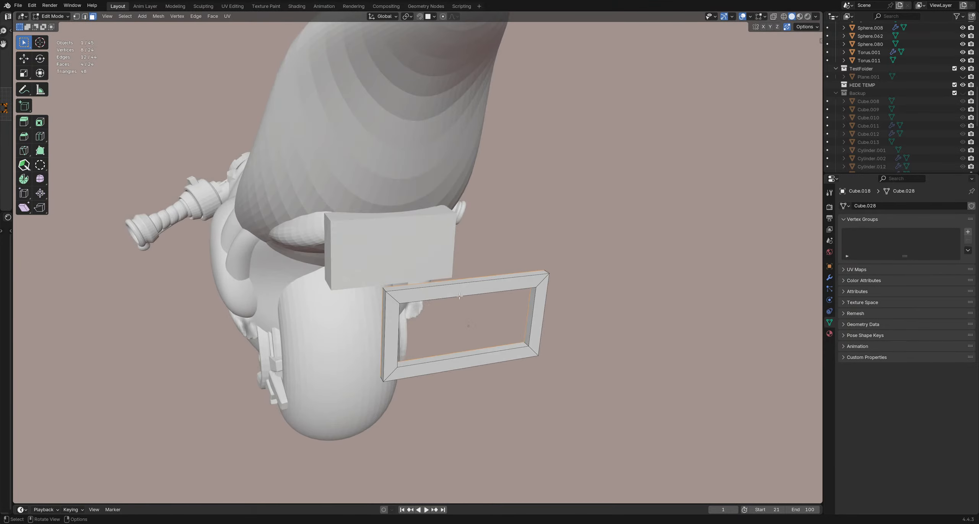
key(a)
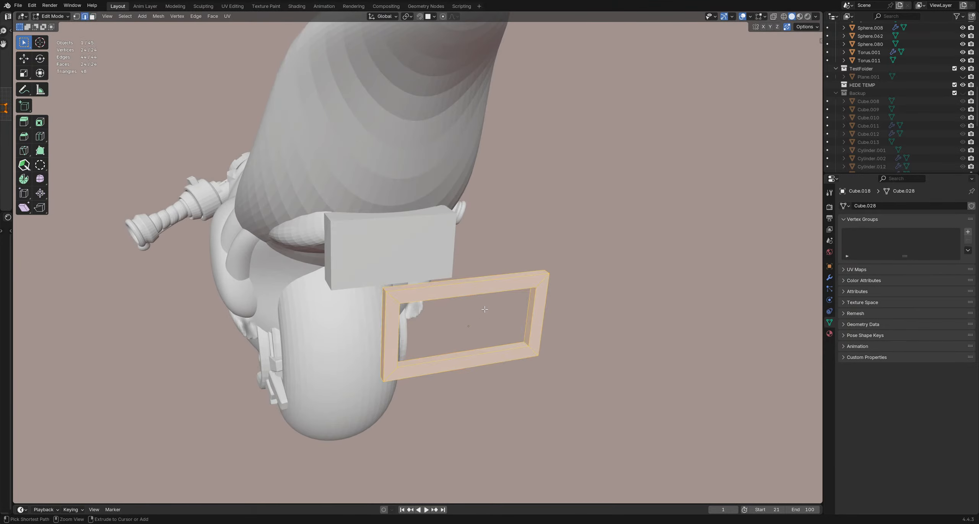
key(ctrl+b)
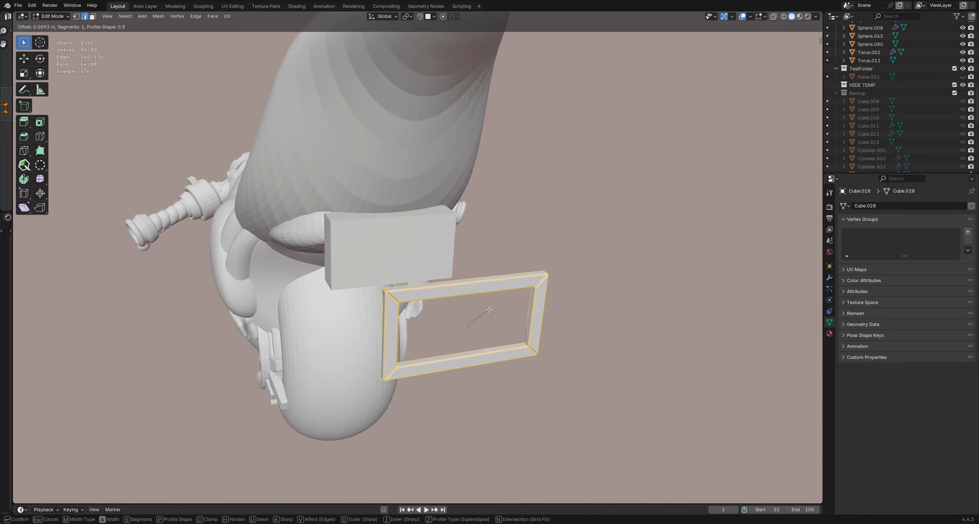
click(489, 310)
key(Tab)
Step: Move the frame about -1.31 m along Y, up to the rear block
middle_drag(491, 309, 512, 311)
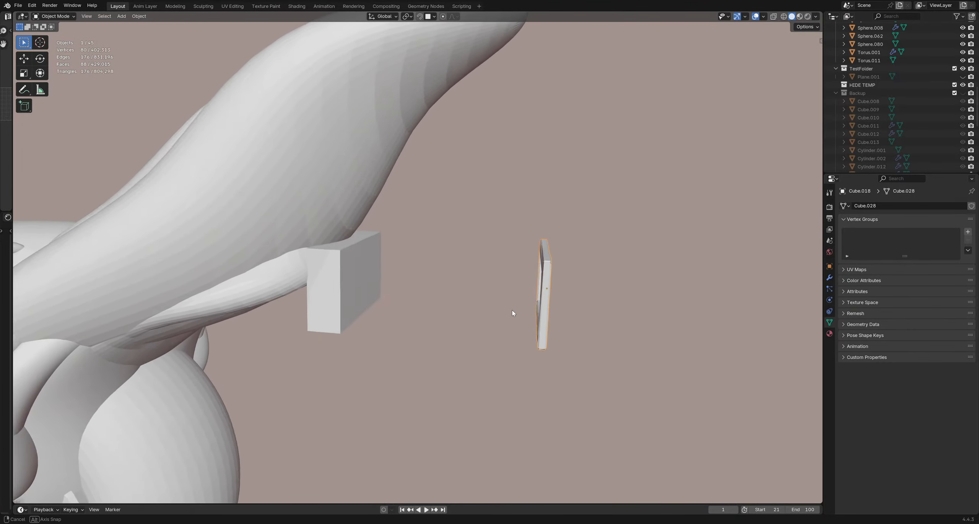
key(g)
key(y)
click(349, 294)
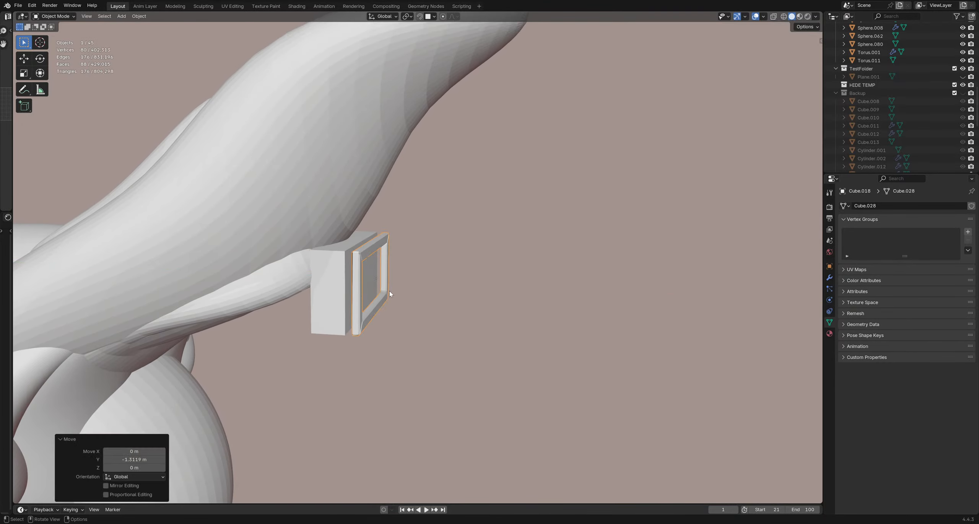
middle_drag(349, 295, 396, 283)
Step: Move the rear block's faces along Y in Edit Mode to make the block shallower
click(323, 279)
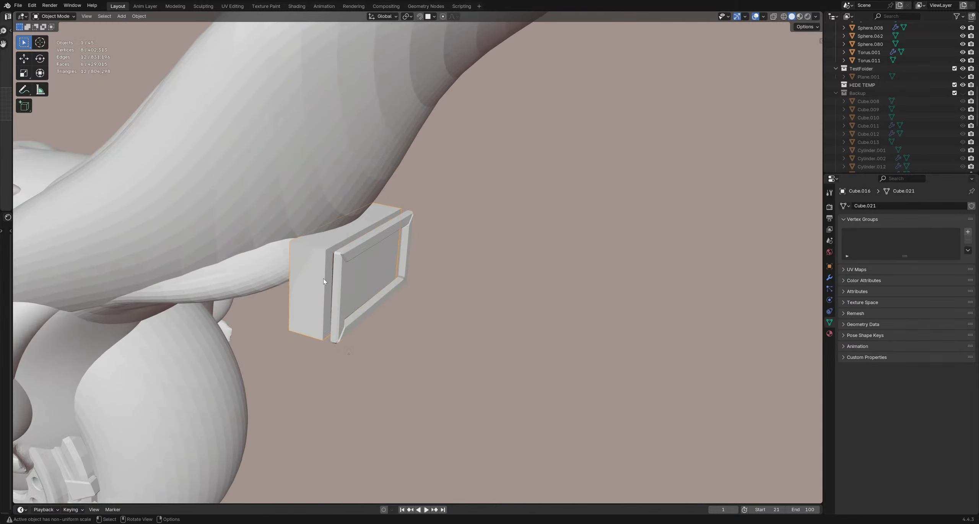
middle_drag(323, 278, 447, 292)
key(Tab)
key(g)
key(y)
click(430, 283)
click(383, 298)
key(g)
key(y)
middle_drag(383, 298, 335, 288)
click(396, 296)
key(Tab)
Step: Shift the rectangular frame along Y so it sits against the rear block, and clear the selection
middle_drag(395, 296, 418, 314)
click(427, 298)
key(g)
key(y)
click(432, 299)
scroll(474, 324, down, 2)
click(523, 316)
scroll(417, 314, up, 2)
Step: Add a cylinder and move it about 2.6 m along Y to the area beneath the rear plate
key(shift+a)
mouse_move(419, 316)
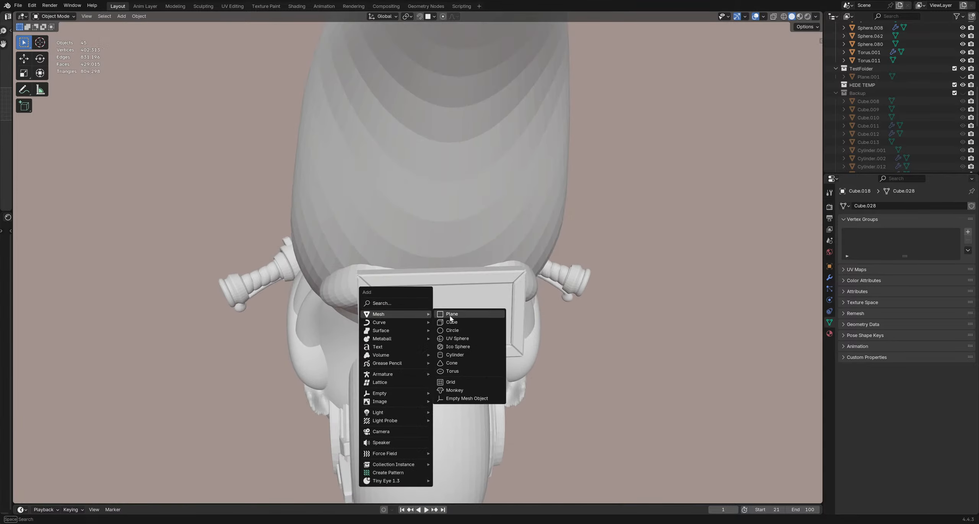
click(453, 356)
scroll(428, 333, down, 3)
middle_drag(414, 318, 488, 321)
key(g)
key(y)
click(559, 356)
middle_drag(559, 355, 480, 309)
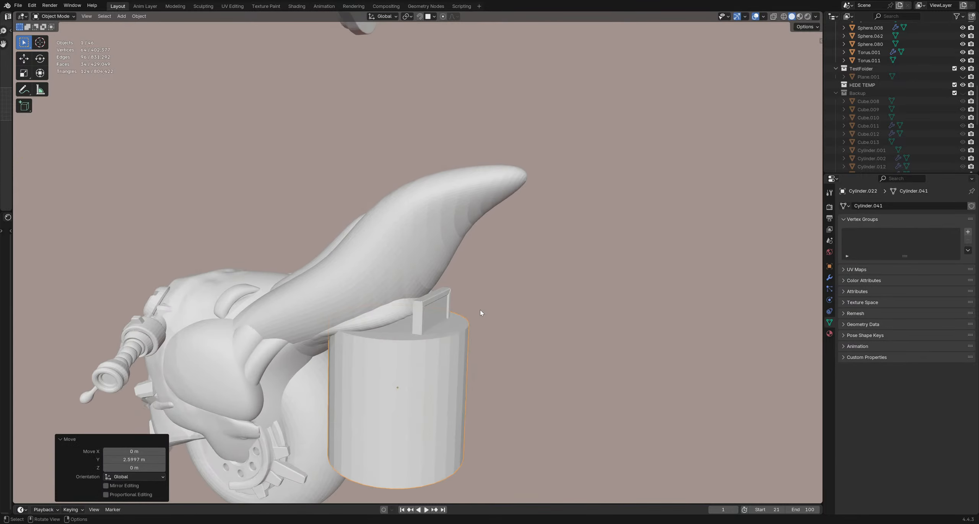
Step: Scale the cylinder down, raise it about 1.15 m along Z and move it about 0.62 m along Y, just behind the plate
key(s)
click(427, 358)
key(g)
middle_drag(427, 356, 431, 306)
click(431, 277)
key(g)
key(y)
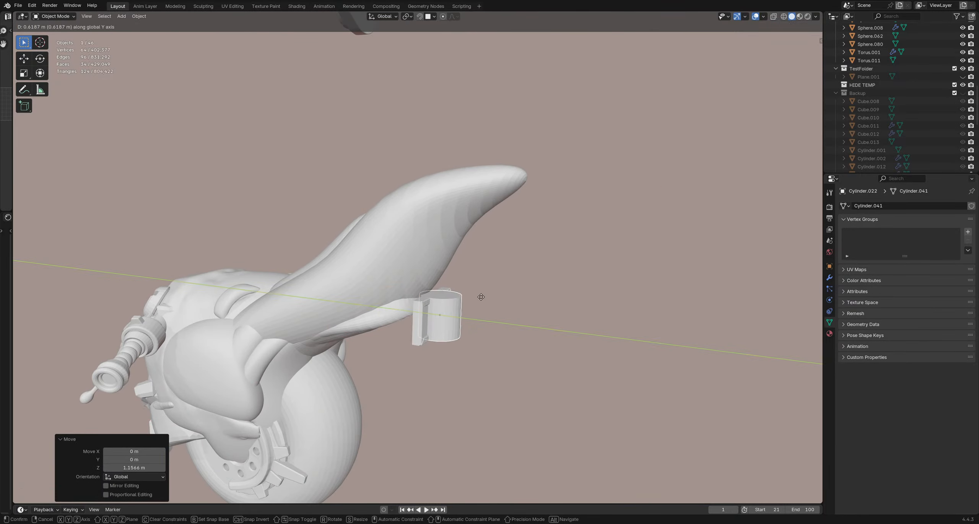
click(480, 296)
Step: Rotate the cylinder about X so its round end faces rearward, and scale it by 0.248
scroll(480, 291, up, 2)
key(r)
key(x)
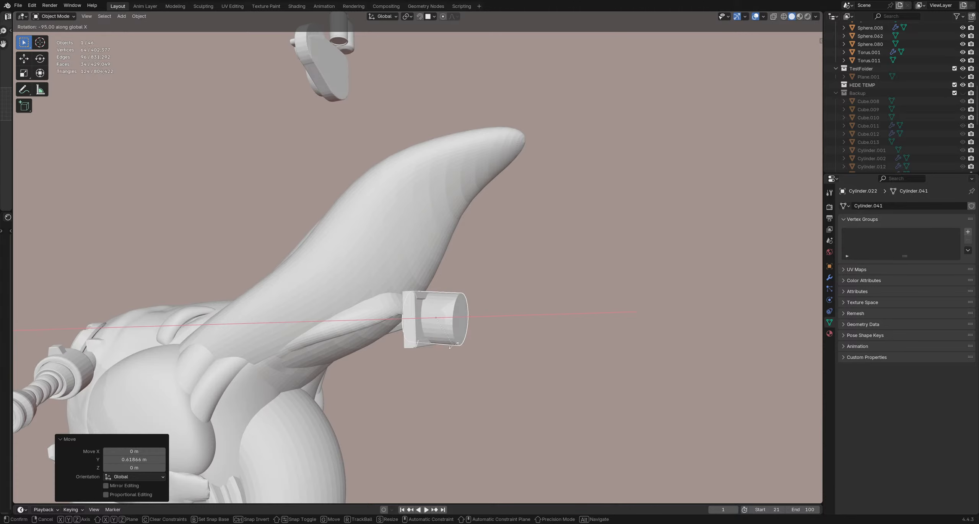
click(452, 346)
key(s)
click(451, 320)
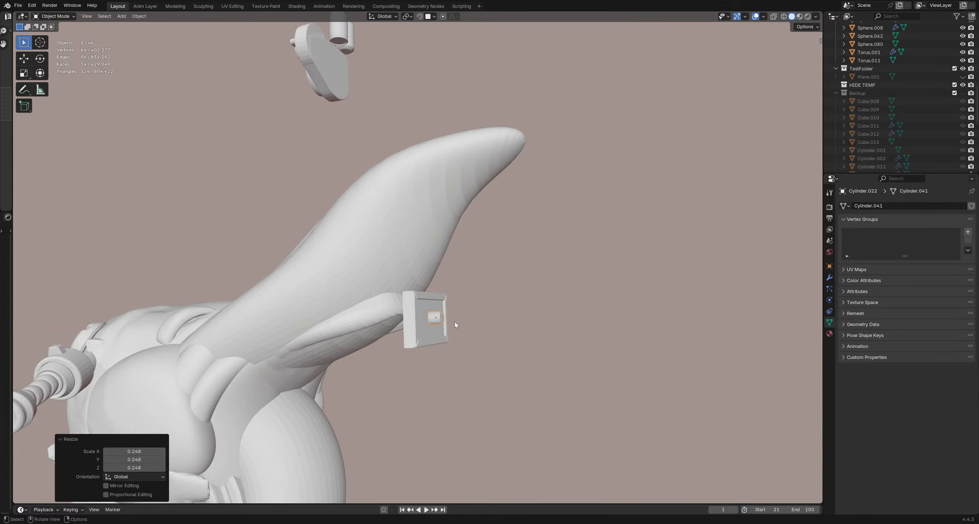
Step: Move the small cylinder about 0.31 m along X, raise it along Z toward the plate's upper corner, and shrink it further
middle_drag(452, 321, 396, 328)
key(g)
key(x)
click(389, 323)
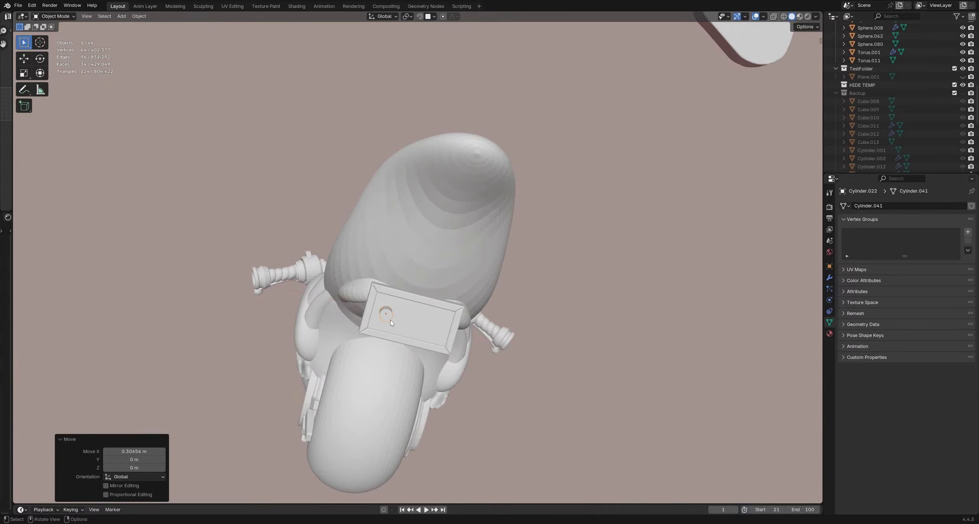
scroll(386, 302, up, 5)
key(g)
key(z)
click(421, 273)
middle_drag(421, 273, 392, 308)
key(s)
click(428, 282)
Step: Bevel the small cylinder's edges into a rounded bolt and move it along Y into the plate
scroll(386, 283, up, 4)
key(Tab)
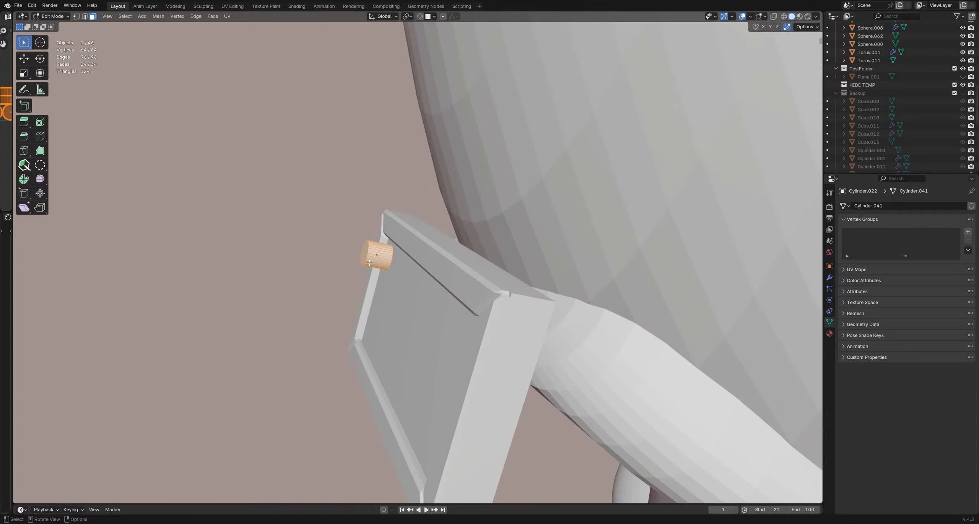
scroll(364, 251, up, 3)
middle_drag(363, 250, 470, 294)
key(ctrl+b)
click(417, 265)
key(Tab)
key(g)
key(y)
click(420, 277)
Step: Duplicate the bolt and move the copy along X to the plate's opposite upper corner
key(shift+d)
key(y)
right_click(551, 306)
key(g)
key(x)
click(636, 323)
scroll(600, 311, down, 5)
click(555, 297)
scroll(469, 294, up, 3)
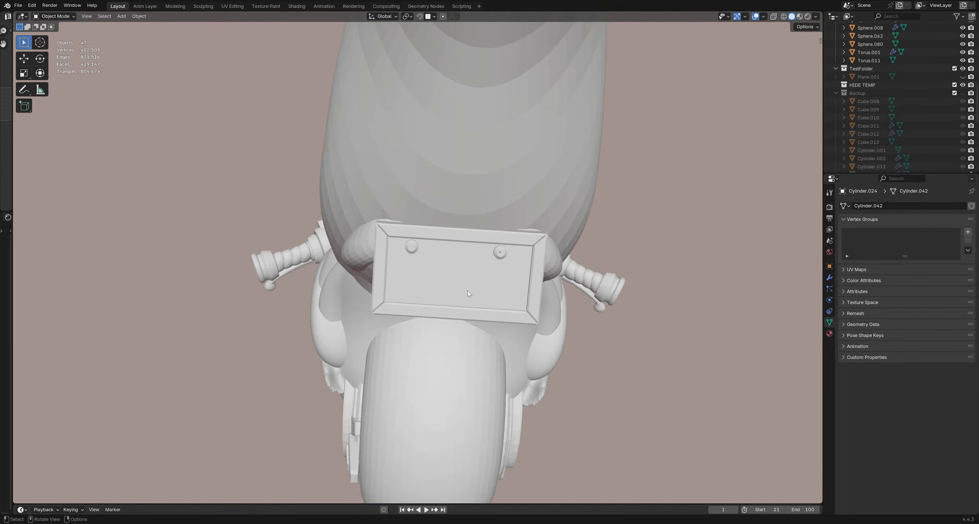
scroll(411, 251, up, 3)
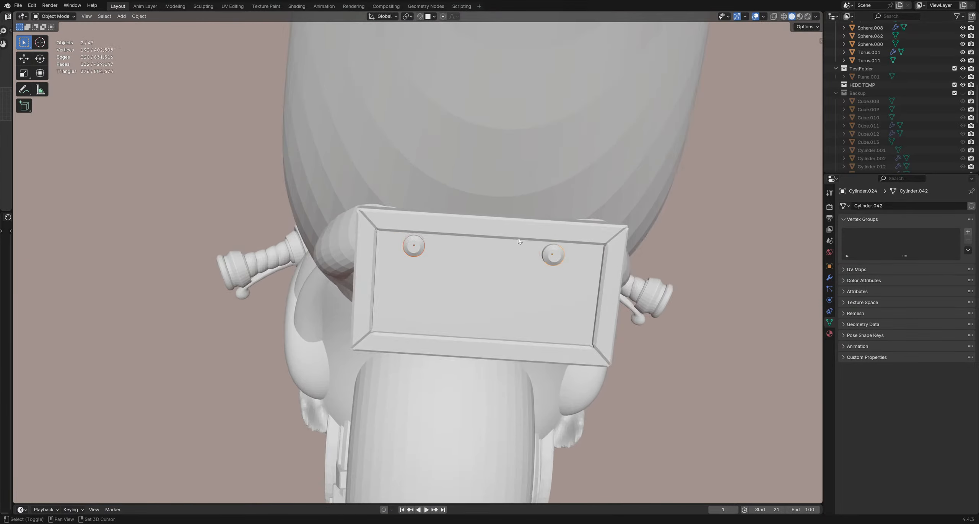
shift+click(493, 261)
middle_drag(492, 261, 534, 278)
scroll(534, 277, down, 3)
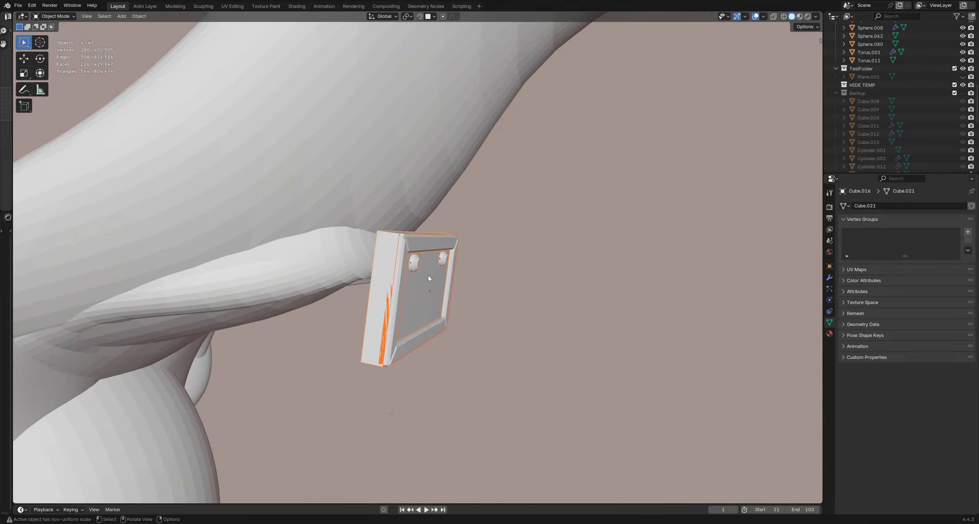
scroll(428, 277, up, 3)
Step: Bevel the four short corner edges of the block behind the frame with a width of 0.0613 m
click(375, 279)
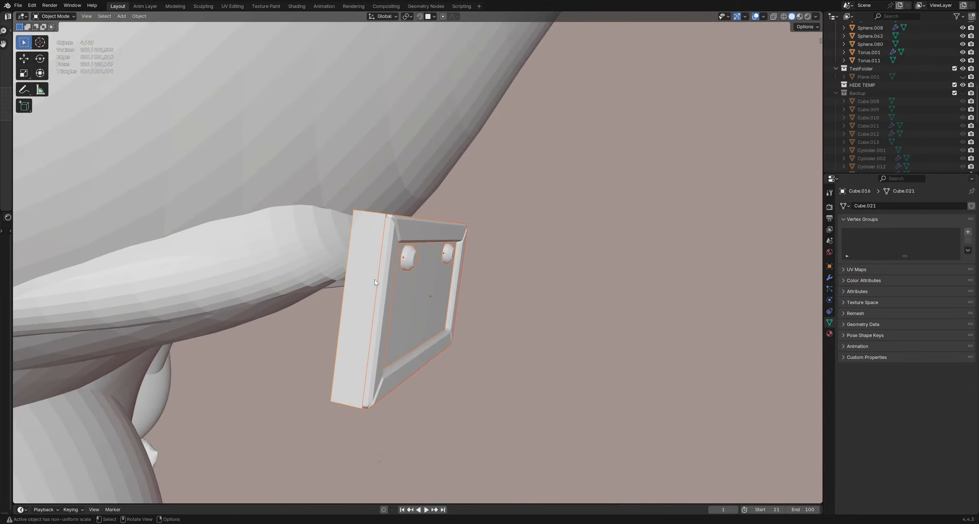
middle_drag(440, 283, 462, 306)
key(s)
right_click(471, 285)
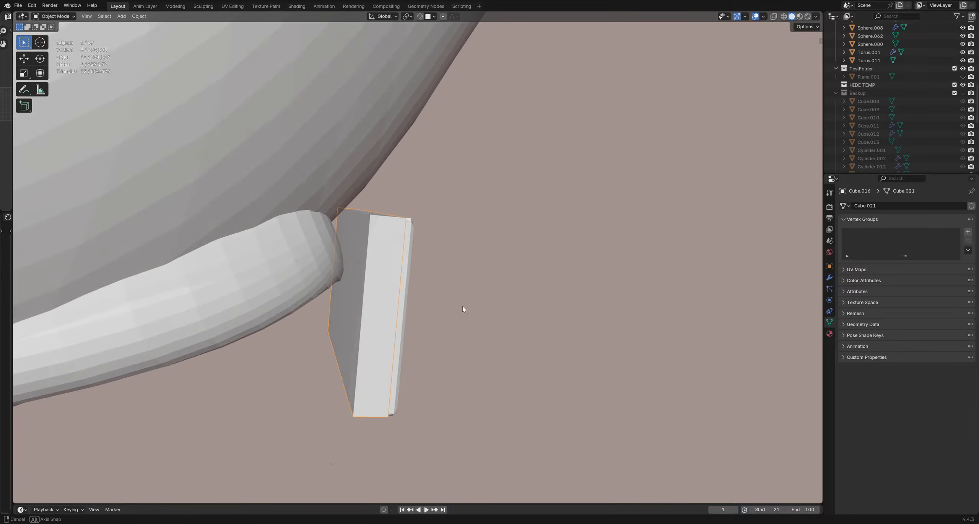
key(Tab)
click(383, 220)
middle_drag(383, 220, 345, 247)
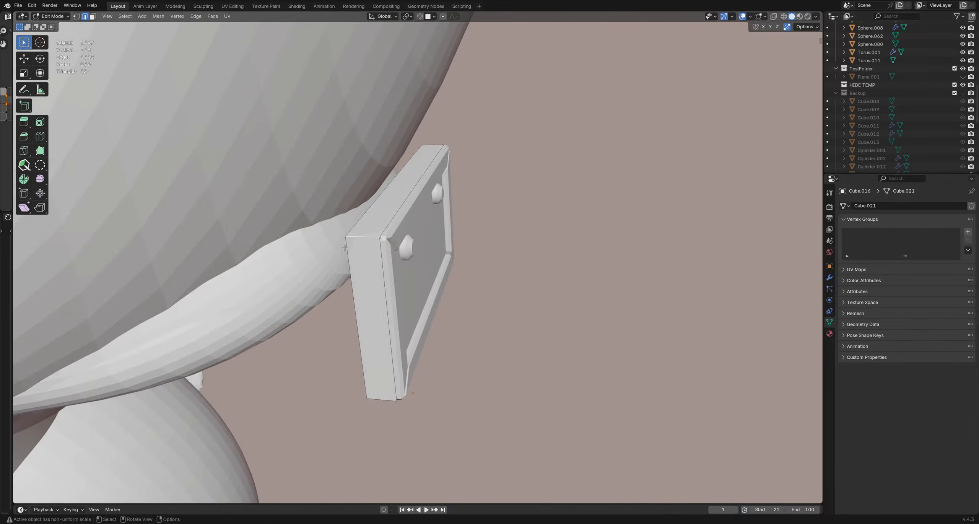
shift+click(384, 401)
middle_drag(384, 400, 410, 221)
middle_drag(458, 333, 497, 302)
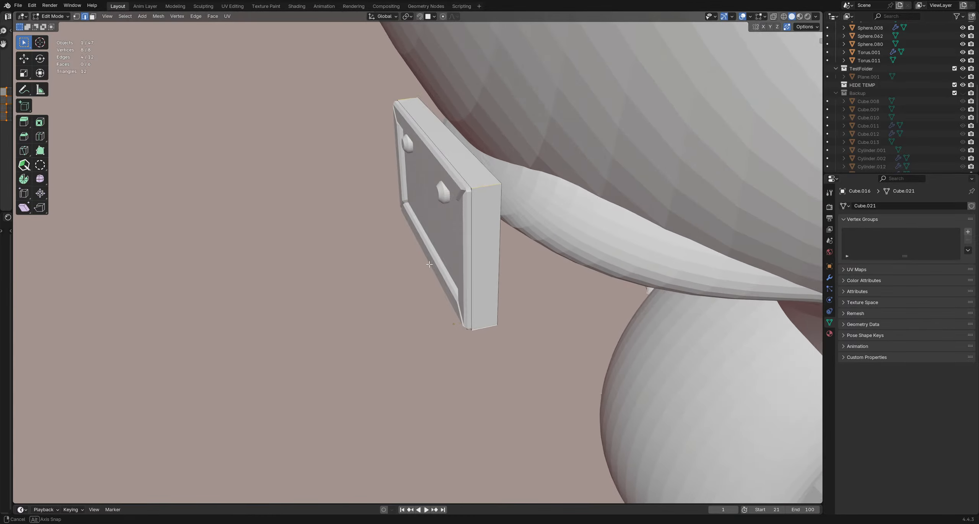
key(ctrl+b)
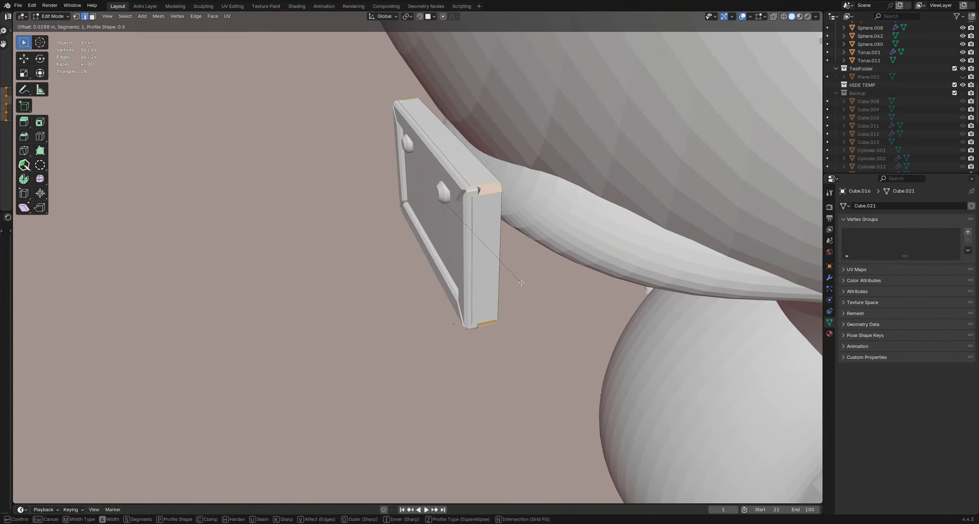
click(530, 283)
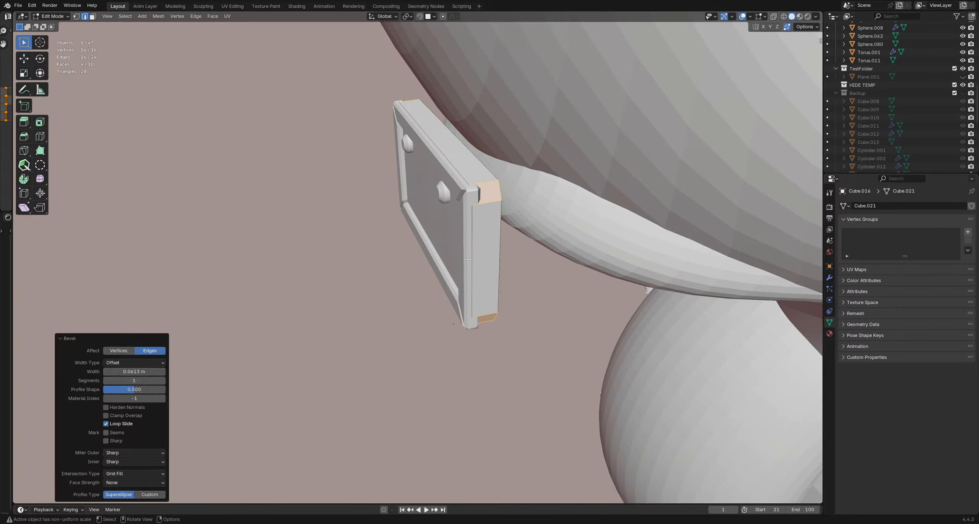
key(Tab)
Step: Join the block, the rectangular frame and both bolts into a single object
middle_drag(365, 265, 238, 256)
scroll(239, 256, down, 5)
scroll(376, 268, up, 3)
middle_drag(376, 272, 398, 302)
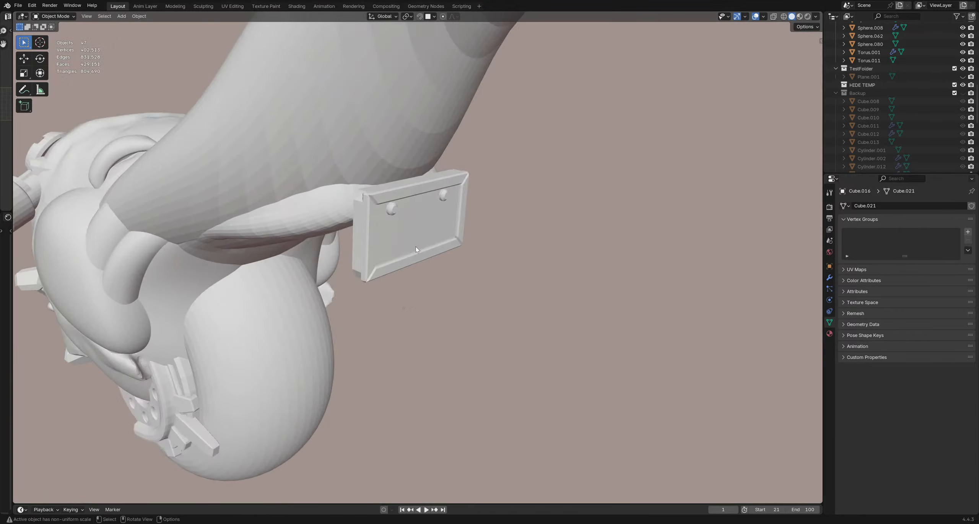
scroll(402, 311, up, 2)
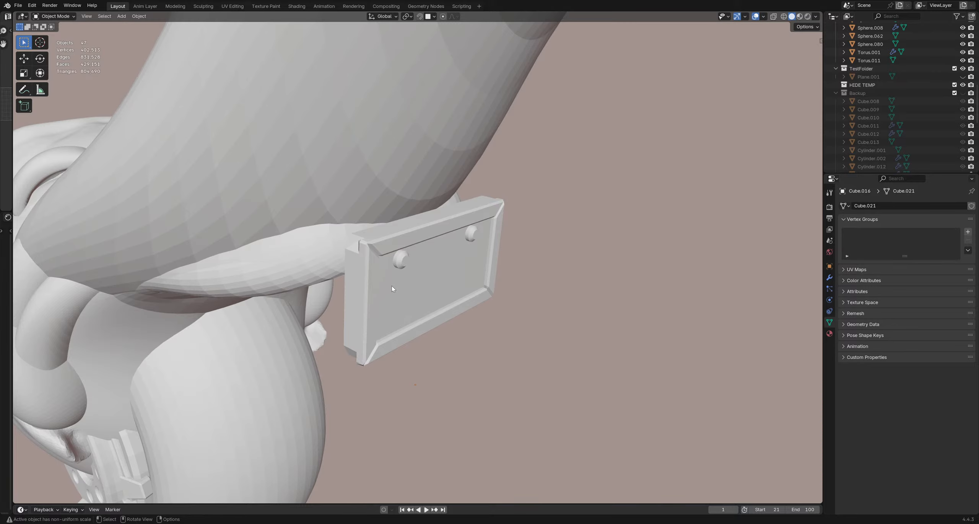
middle_drag(418, 320, 465, 295)
click(406, 302)
scroll(405, 302, up, 2)
middle_drag(405, 302, 537, 263)
shift+click(383, 292)
shift+click(399, 258)
shift+click(431, 222)
key(ctrl+j)
Step: Add a Remesh modifier to the joined plate and set its voxel size to 0.16 m
click(830, 278)
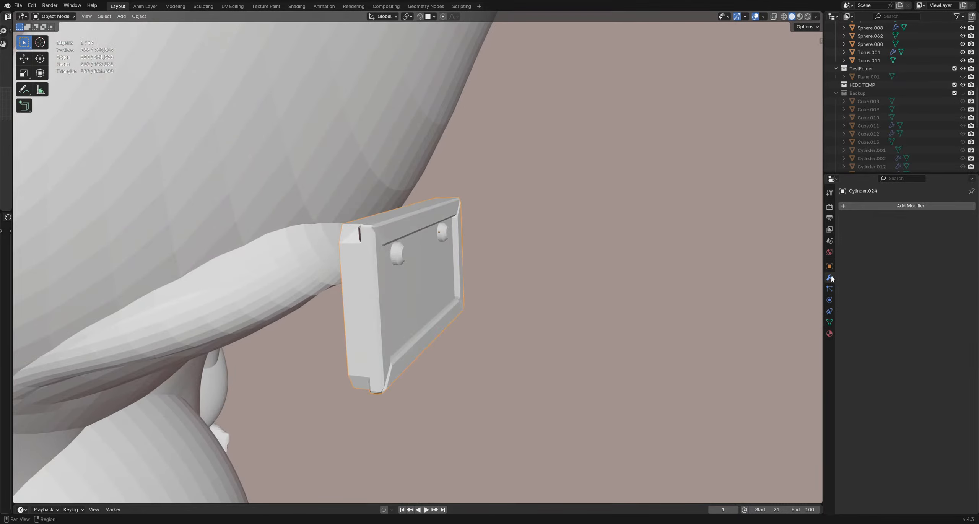
click(886, 206)
mouse_move(886, 207)
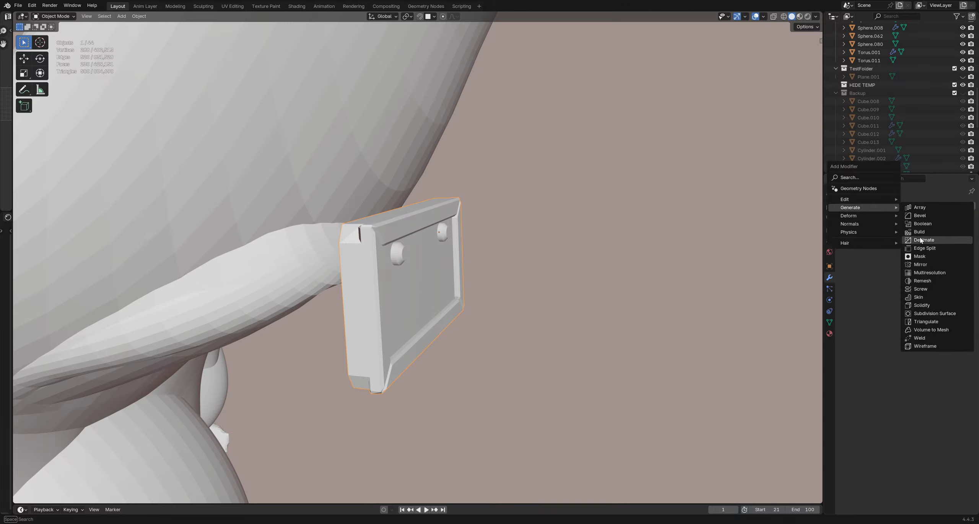
click(922, 282)
middle_drag(589, 301, 515, 285)
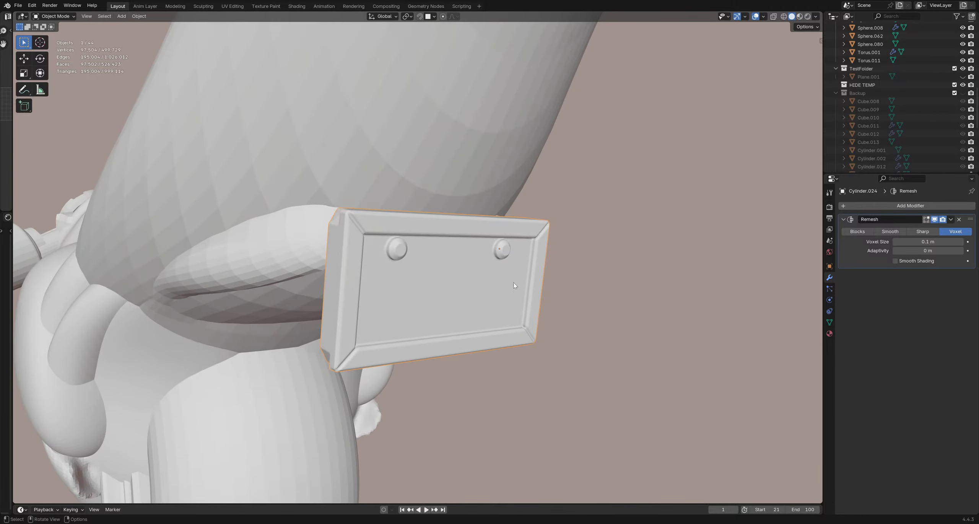
click(961, 242)
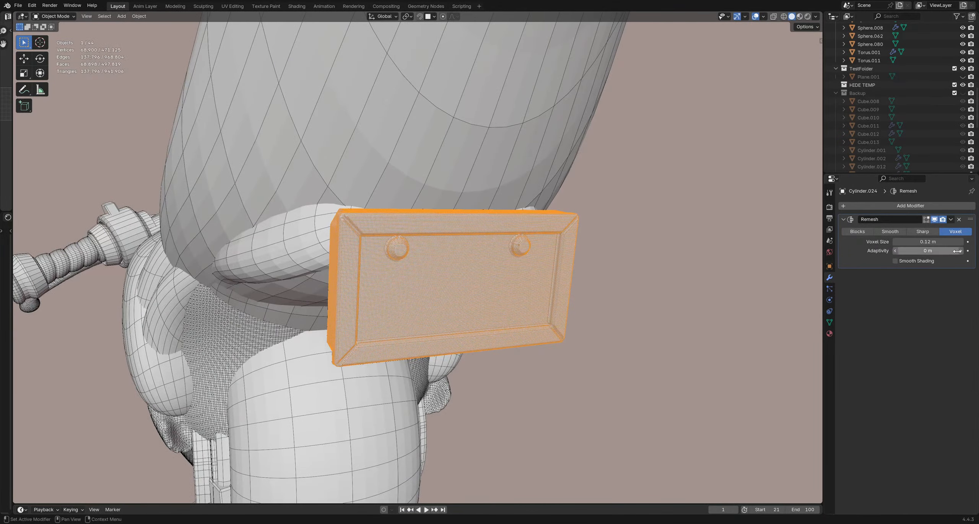
click(961, 242)
click(961, 241)
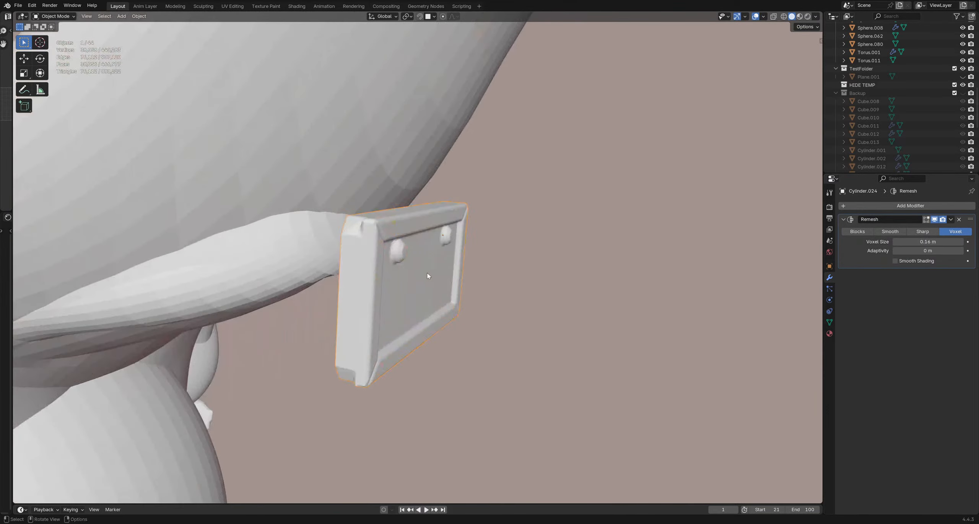
Step: Set the Remesh voxel size of the rear plate to 0.17 m
middle_drag(427, 273, 328, 277)
scroll(464, 279, up, 1)
click(961, 241)
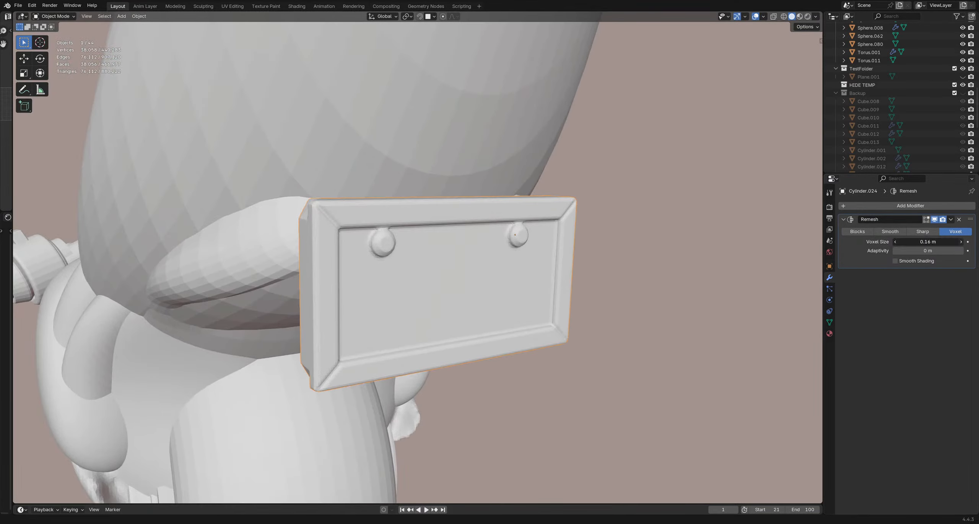
scroll(451, 279, down, 3)
middle_drag(470, 284, 514, 309)
scroll(431, 295, up, 4)
middle_drag(431, 294, 492, 302)
scroll(498, 308, down, 3)
click(500, 301)
scroll(474, 315, down, 4)
scroll(467, 287, up, 6)
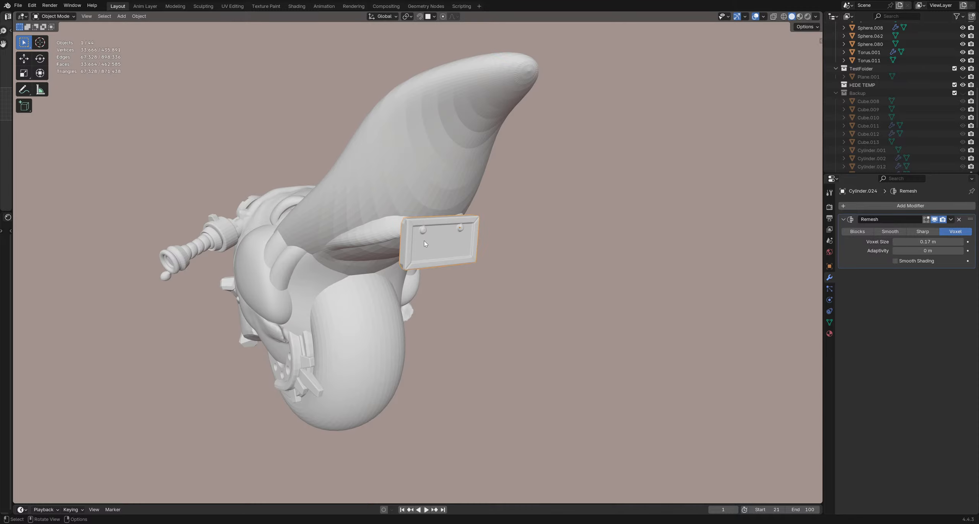
Step: Apply the Remesh modifier to the rear plate and save the file
click(529, 238)
scroll(529, 238, down, 3)
middle_drag(529, 238, 539, 285)
key(ctrl+a)
scroll(543, 283, up, 2)
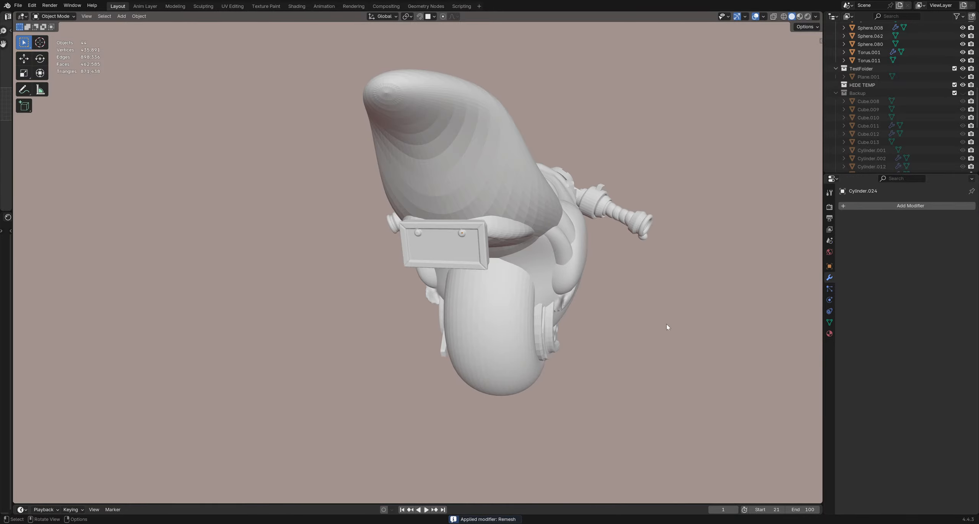
scroll(596, 294, down, 3)
middle_drag(596, 293, 473, 265)
key(ctrl+s)
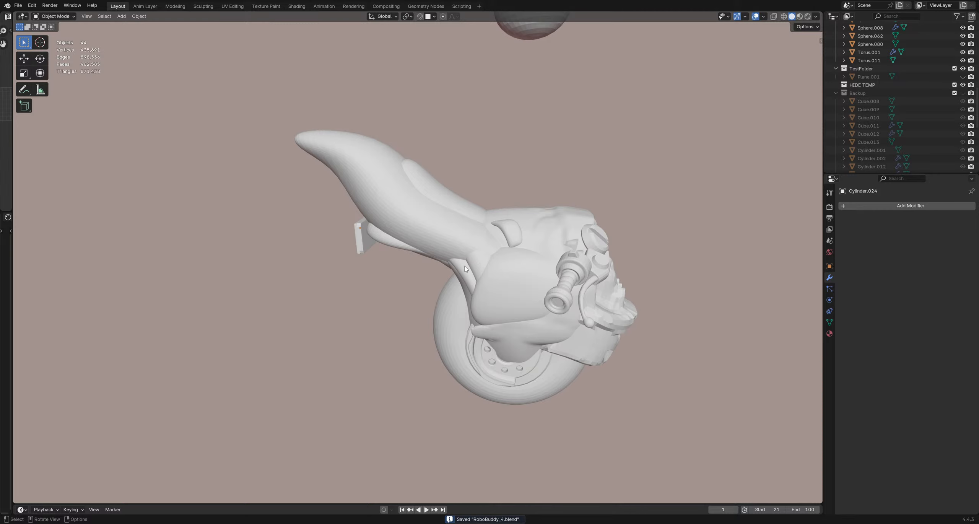
Step: Rotate the rear plate in the side view until it stands upright at the end of its support
middle_drag(473, 261, 435, 263)
scroll(332, 216, up, 4)
shift+middle_drag(333, 215, 329, 225)
scroll(329, 228, down, 5)
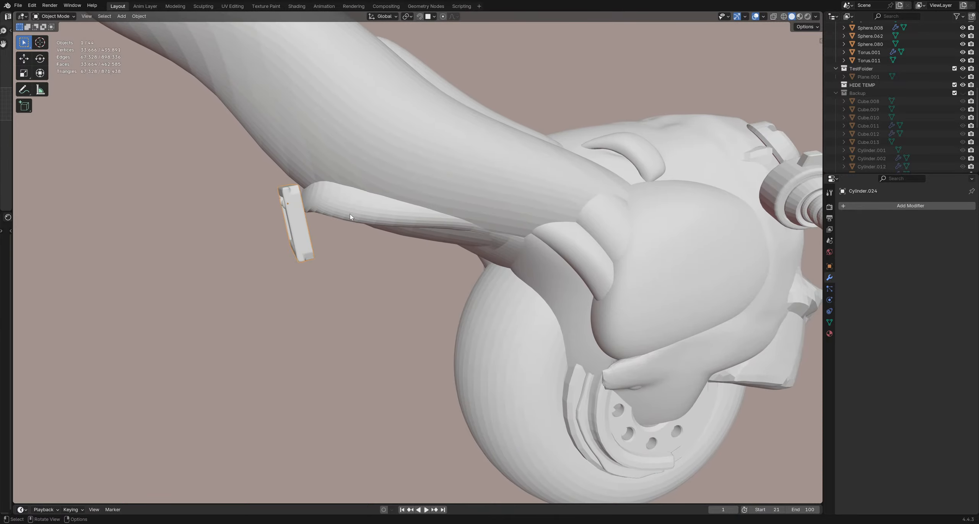
key(r)
right_click(387, 222)
key(r)
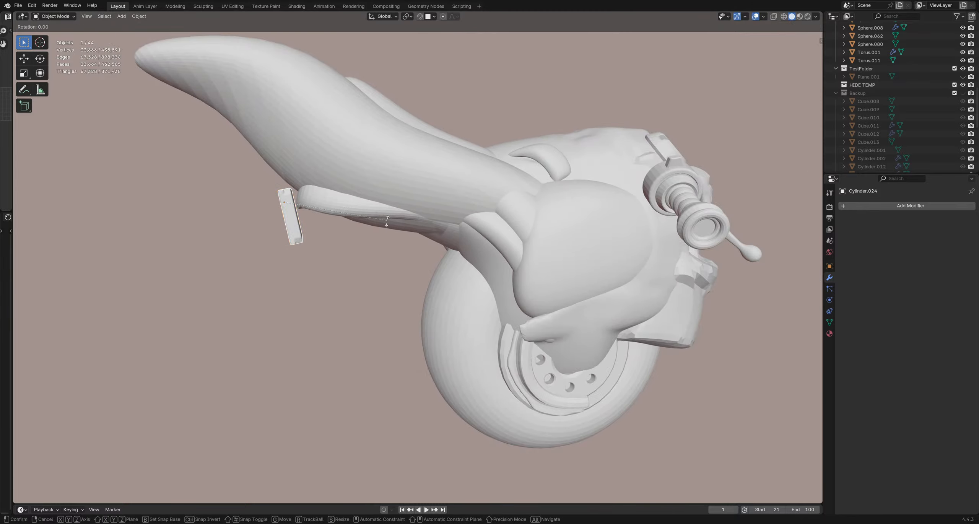
click(372, 239)
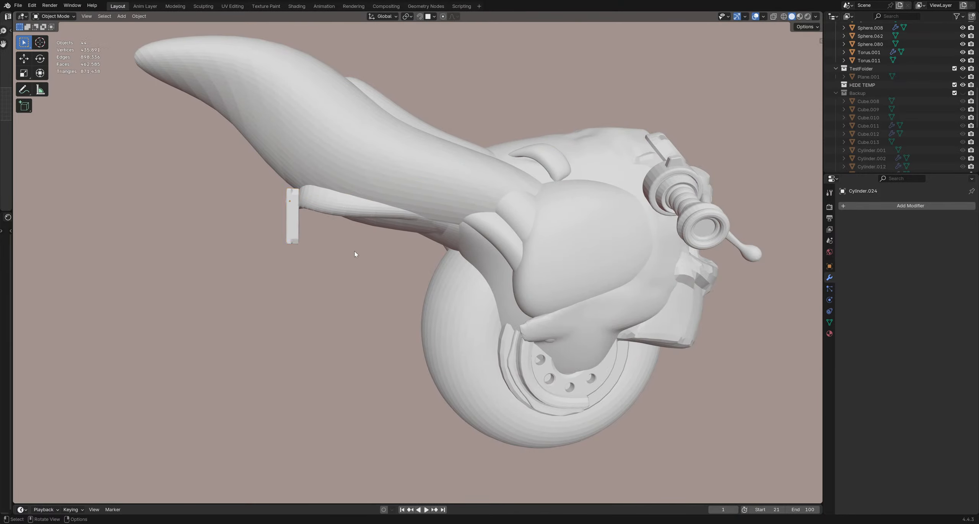
Step: Move the rear plate down along Z by about 0.33 m
scroll(383, 264, down, 5)
mouse_move(412, 274)
middle_down()
mouse_move(621, 271)
mouse_move(499, 241)
mouse_move(551, 238)
mouse_move(601, 276)
mouse_move(587, 243)
mouse_move(518, 240)
mouse_move(449, 189)
mouse_move(542, 267)
mouse_move(516, 356)
mouse_move(524, 236)
mouse_move(410, 234)
mouse_move(401, 263)
middle_up()
scroll(499, 240, up, 5)
click(545, 238)
click(537, 217)
key(g)
right_click(584, 243)
key(g)
middle_click(512, 238)
right_click(515, 234)
key(g)
key(y)
key(g)
key(z)
click(523, 255)
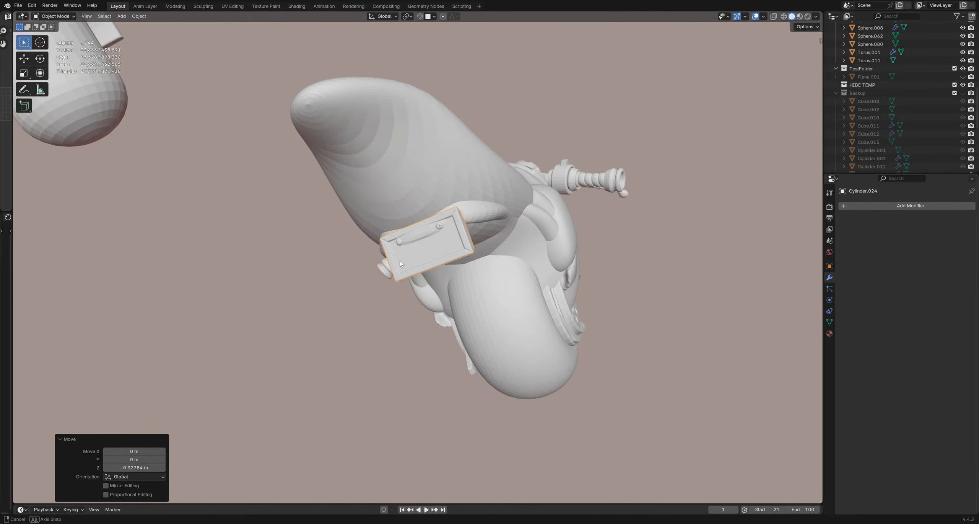
click(622, 222)
Step: Duplicate the arm and hand parts of the upper figure, then move the copy down to the wheeled body and rotate it
scroll(622, 223, down, 4)
middle_drag(620, 226, 508, 267)
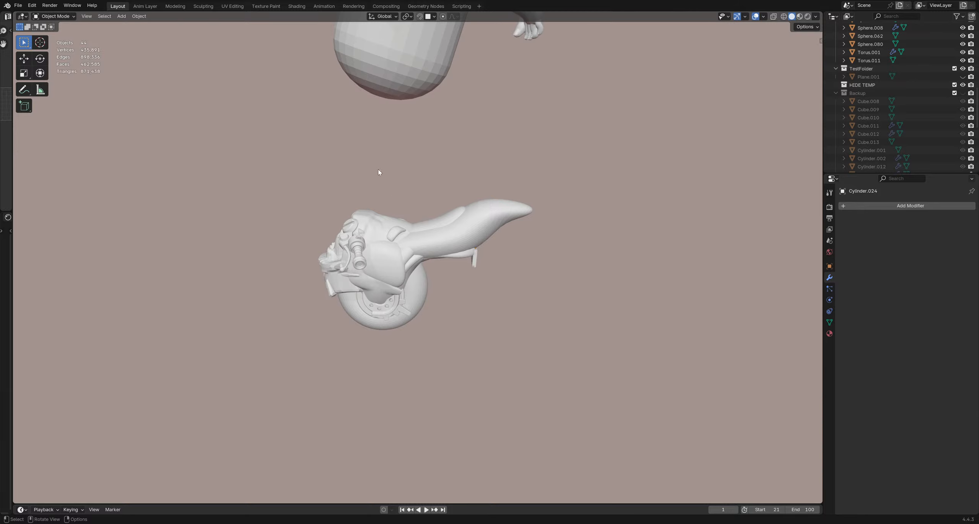
scroll(421, 281, down, 3)
shift+middle_drag(421, 281, 421, 326)
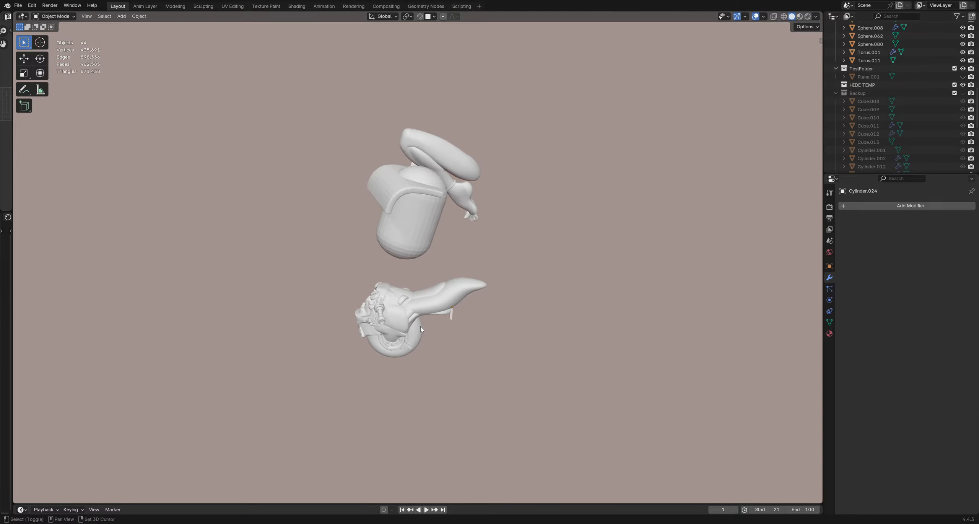
drag(456, 160, 485, 240)
middle_drag(485, 240, 470, 208)
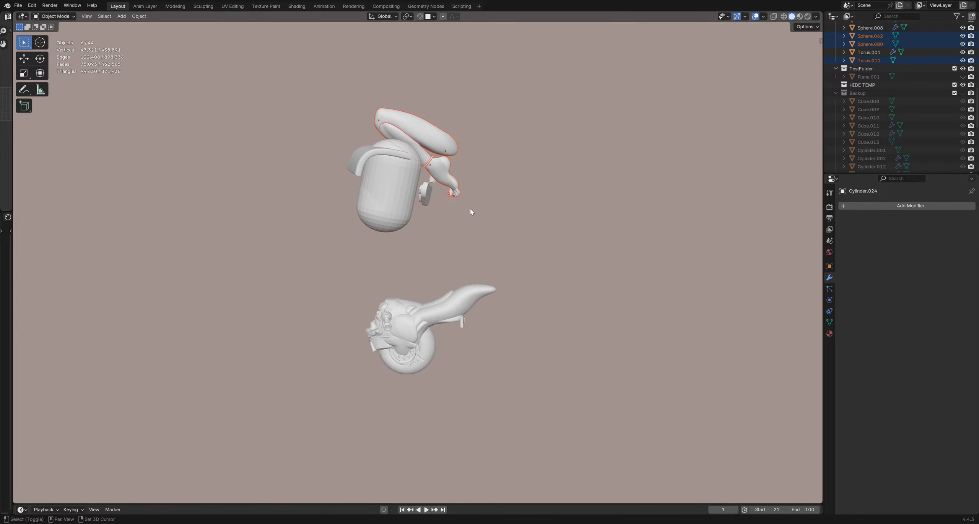
key(shift+d)
click(524, 383)
key(r)
click(506, 302)
key(g)
click(504, 283)
Step: Try to position the copied arm against the side of the wheeled body from several viewing angles
middle_drag(503, 283, 463, 364)
key(g)
click(538, 377)
middle_drag(538, 377, 509, 321)
key(g)
click(549, 368)
scroll(549, 368, up, 1)
middle_drag(549, 368, 322, 295)
key(g)
click(424, 298)
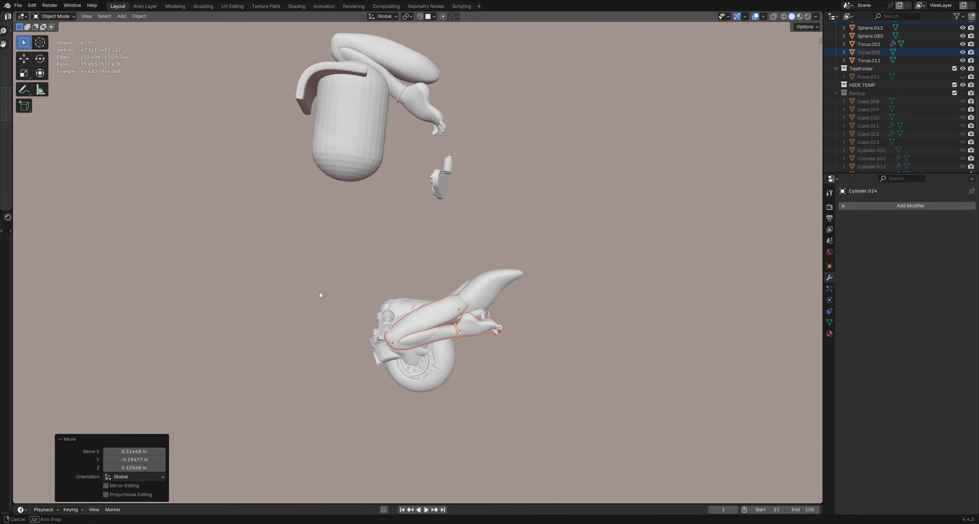
Step: Try to align the copied arm with the body by rotating and shifting it further
key(r)
click(514, 261)
key(g)
click(535, 260)
middle_drag(535, 264, 500, 318)
key(r)
click(559, 296)
key(g)
click(415, 354)
key(g)
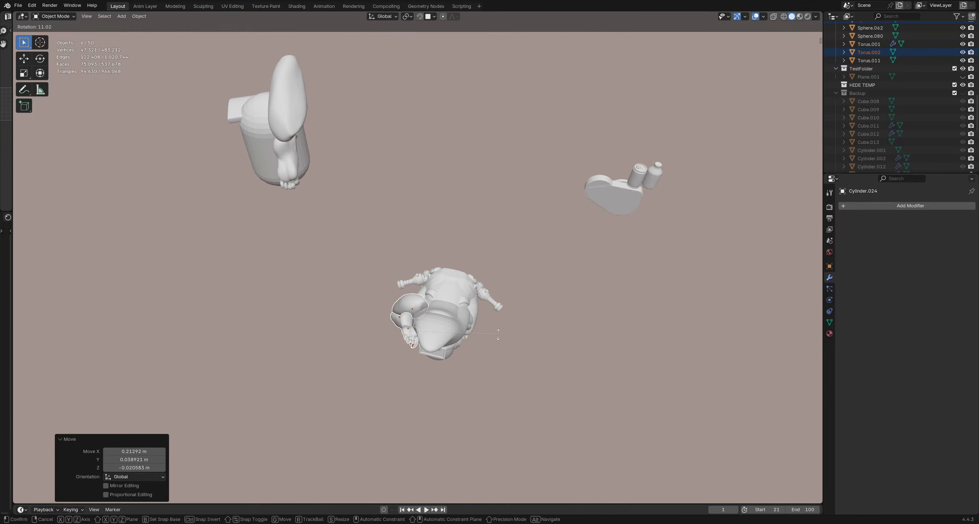
click(496, 333)
Step: Delete the copied arm parts beside the wheeled body
middle_drag(393, 351, 465, 321)
click(436, 310)
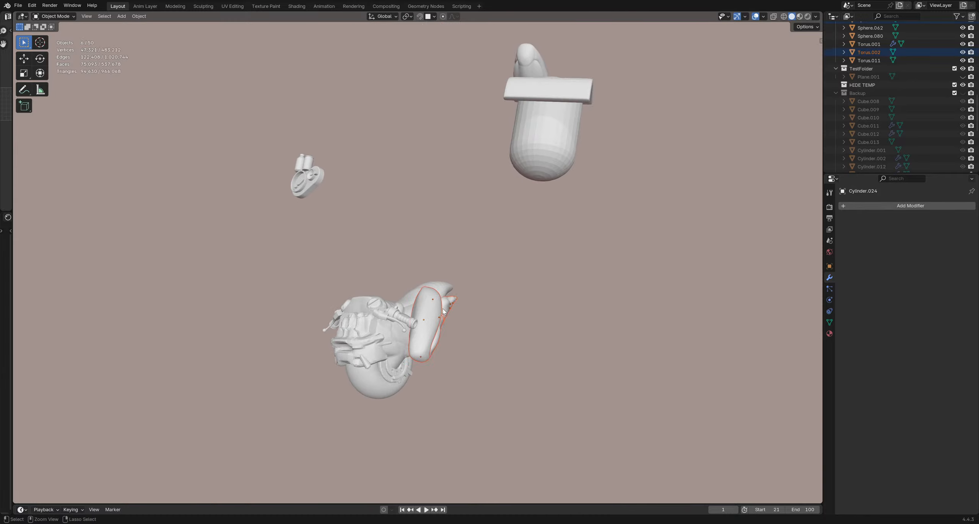
key(x)
middle_drag(488, 321, 582, 370)
scroll(582, 369, up, 2)
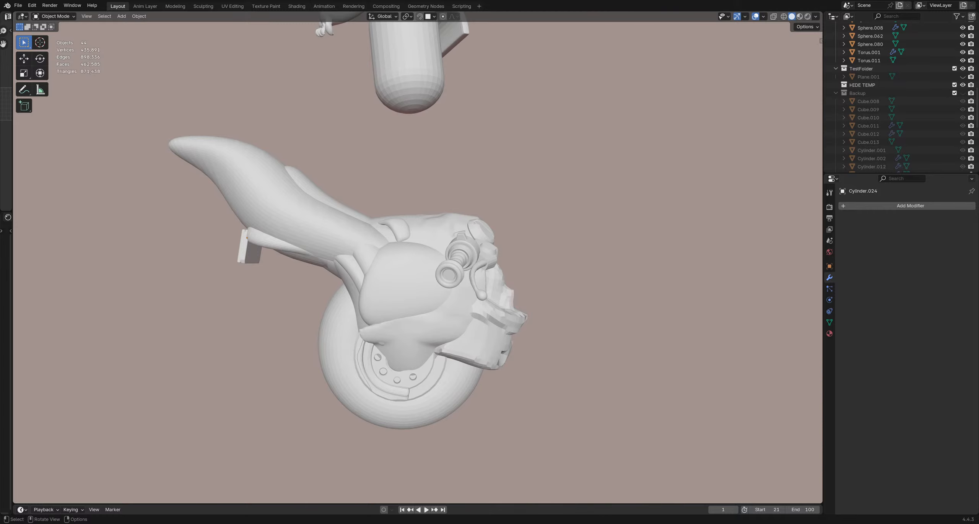
Step: Add a cylinder mesh and move it to the front of the robot near the handlebars
middle_drag(581, 370, 424, 277)
click(424, 276)
click(558, 339)
middle_drag(559, 339, 440, 304)
key(shift+a)
mouse_move(439, 304)
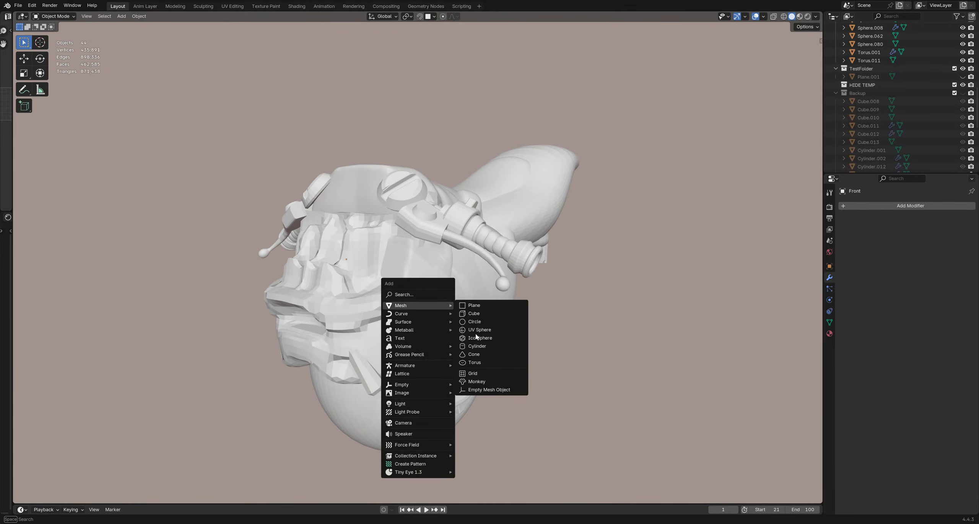
click(476, 347)
scroll(465, 298, down, 4)
middle_drag(460, 288, 440, 218)
key(g)
click(411, 273)
Step: Rotate and scale the new cylinder and reposition it at the front of the robot
key(r)
click(492, 208)
key(s)
key(g)
click(368, 276)
key(r)
click(486, 256)
click(488, 261)
key(s)
click(473, 262)
Step: Duplicate the small block on the handlebar's inner collar and move the copy to the grip's outer end
click(483, 239)
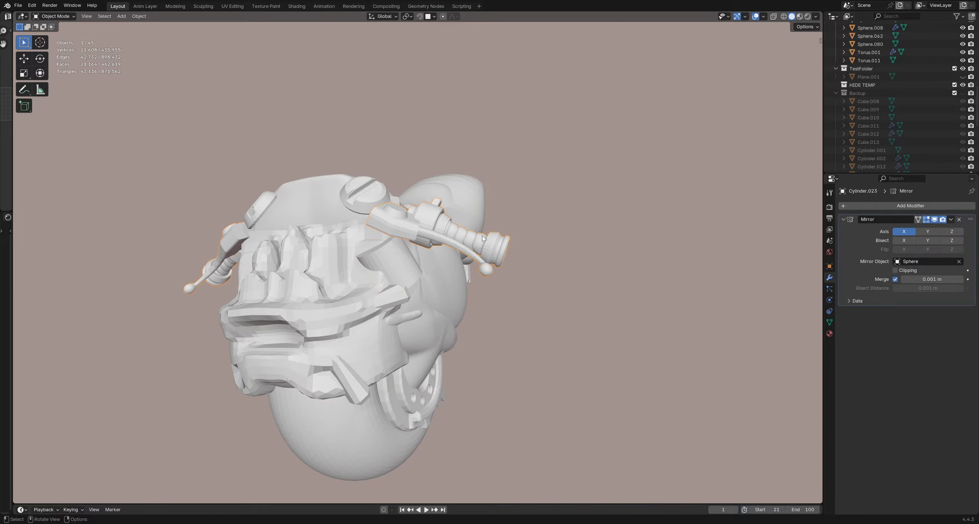
scroll(456, 211, up, 5)
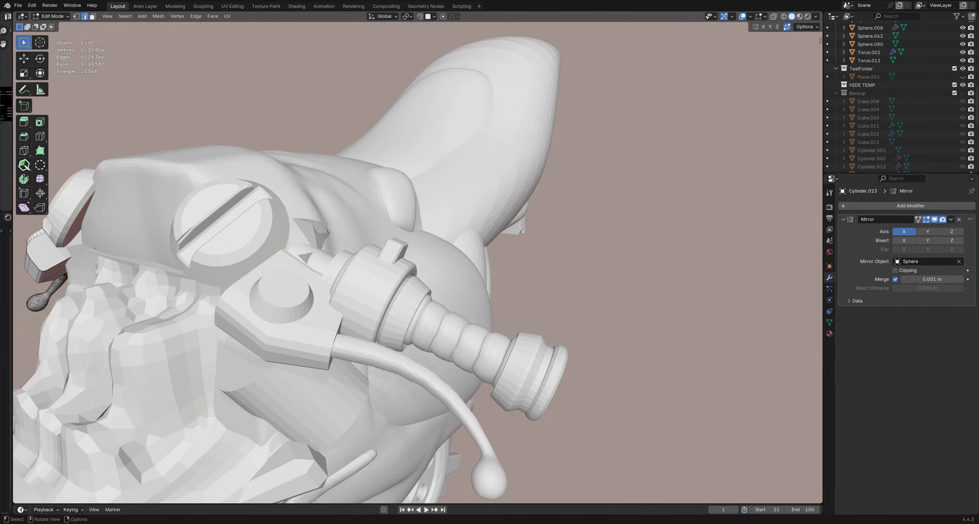
middle_drag(403, 253, 498, 249)
shift+middle_drag(344, 245, 478, 257)
shift+middle_drag(306, 245, 478, 260)
middle_drag(360, 245, 522, 267)
scroll(415, 245, up, 3)
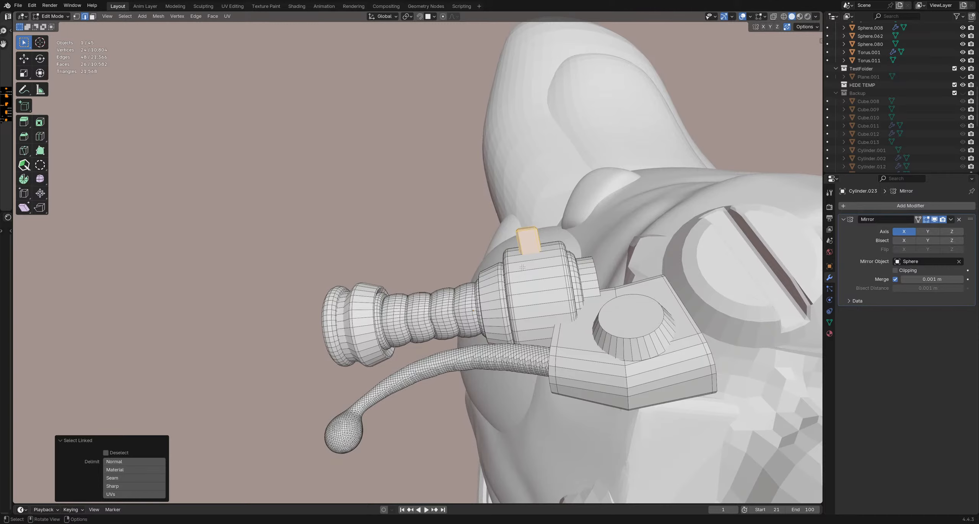
key(shift+d)
middle_drag(383, 293, 529, 206)
click(503, 213)
key(g)
click(478, 275)
Step: Rotate the copied block to follow the grip's end piece, seat it on the surface and scale it to about 0.9
middle_drag(478, 274, 536, 245)
key(r)
click(452, 305)
click(465, 302)
middle_drag(466, 303, 356, 245)
middle_drag(509, 214, 564, 291)
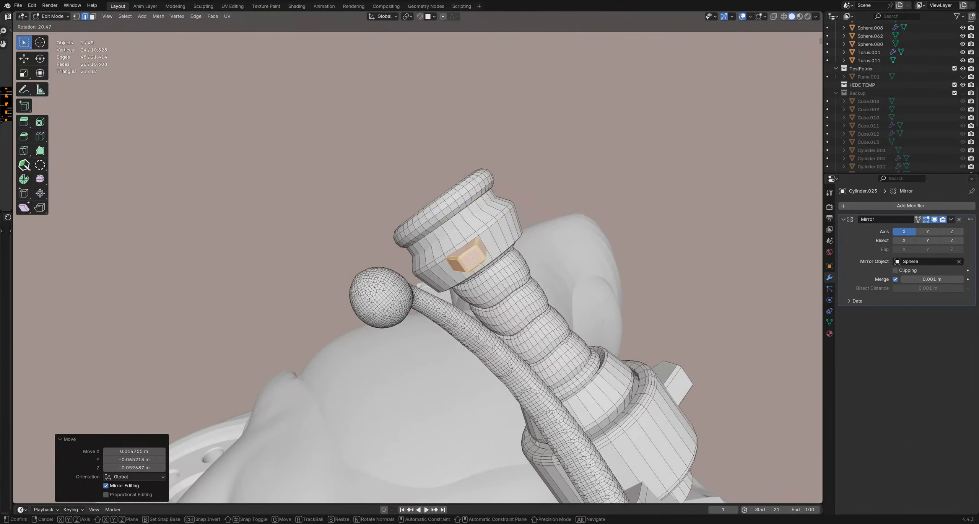
click(452, 260)
middle_drag(452, 260, 550, 165)
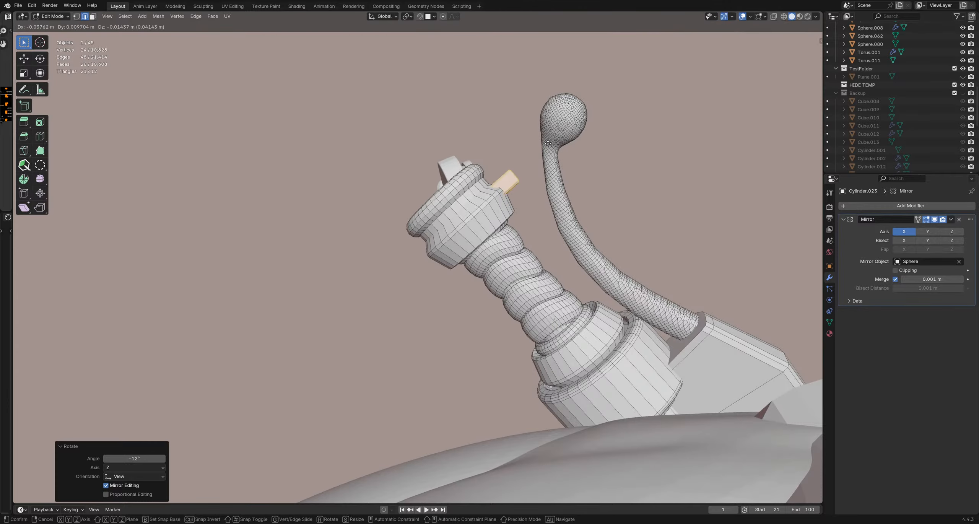
click(579, 165)
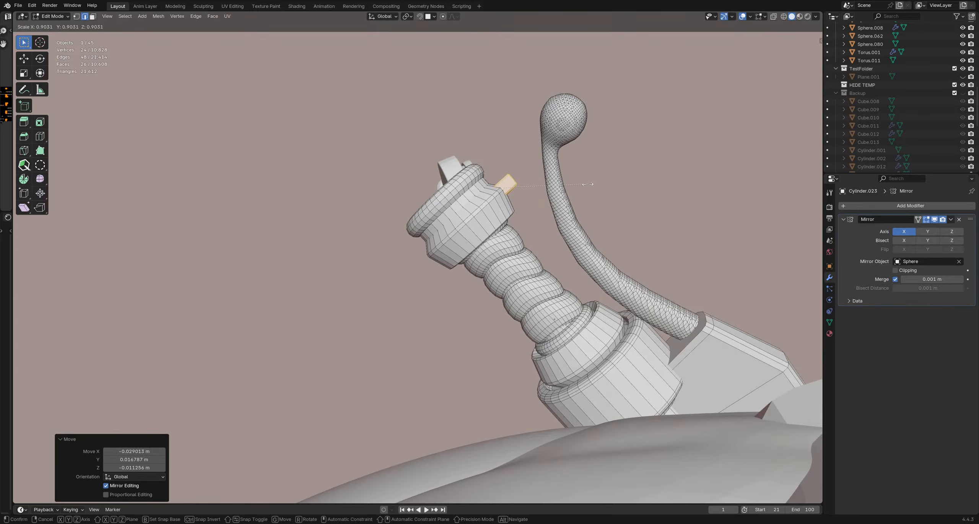
scroll(503, 166, up, 2)
key(ctrl+Tab)
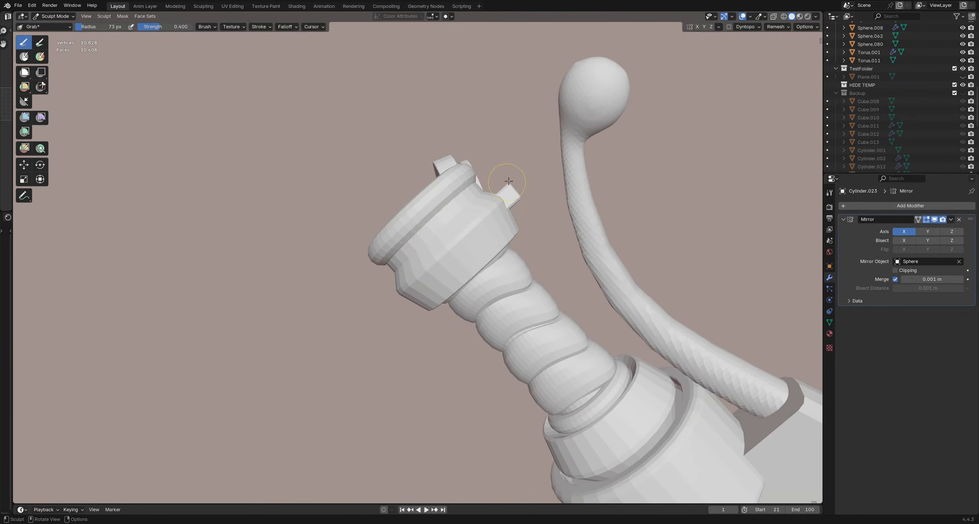
middle_drag(525, 206, 432, 328)
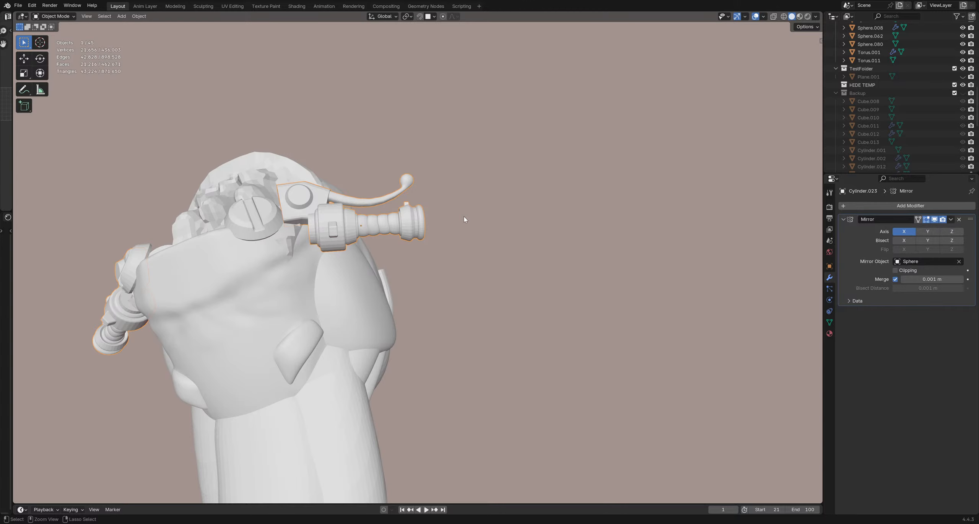
Step: Add another cylinder, move it in front of the robot's face and rotate it by -92.4° in the view
scroll(407, 203, up, 2)
mouse_move(389, 205)
middle_down()
mouse_move(443, 333)
mouse_move(367, 282)
mouse_move(409, 288)
mouse_move(443, 276)
middle_up()
mouse_move(354, 278)
shift+middle_down()
mouse_move(404, 260)
mouse_move(445, 269)
mouse_move(373, 275)
mouse_move(411, 269)
mouse_move(440, 288)
mouse_move(487, 248)
shift+middle_up()
scroll(421, 263, up, 4)
click(510, 195)
scroll(509, 199, down, 5)
key(shift+a)
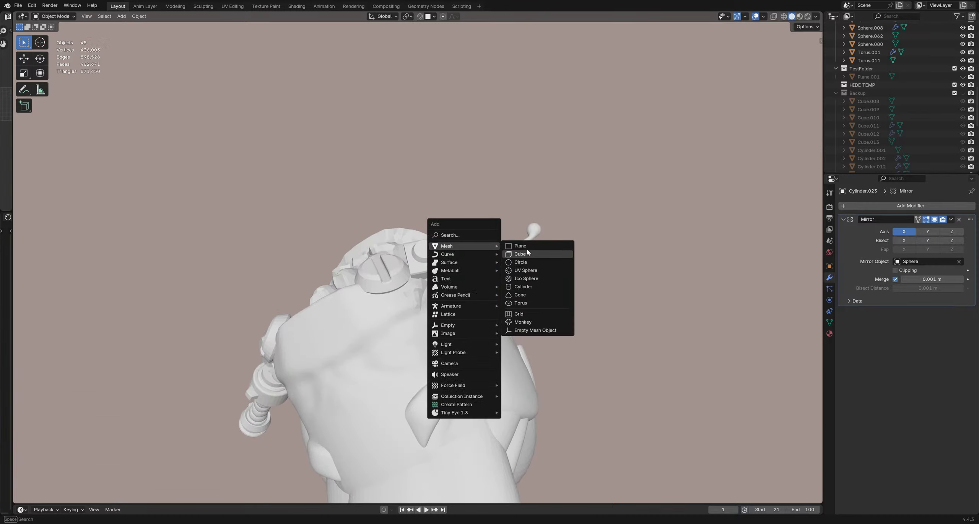
click(531, 287)
scroll(514, 301, down, 3)
key(g)
click(466, 316)
middle_drag(466, 315, 525, 400)
key(r)
click(476, 212)
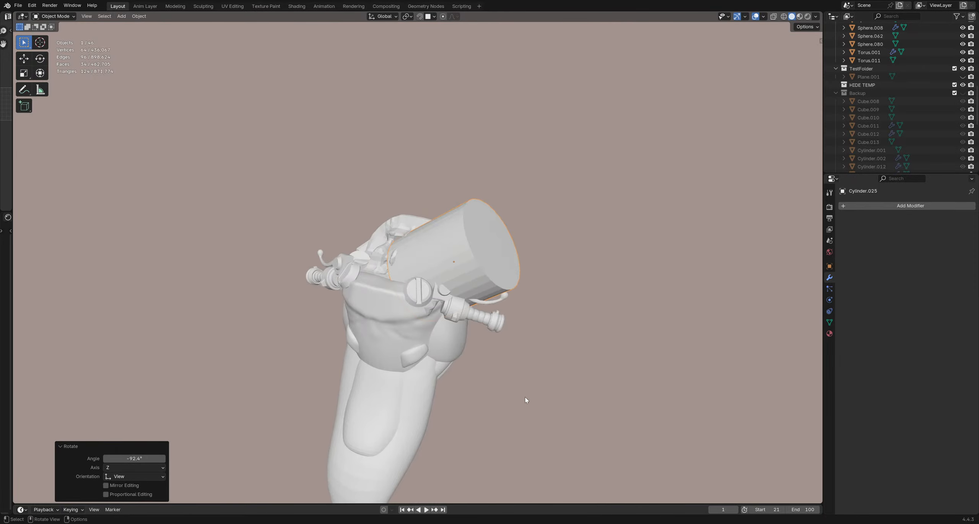
Step: Rotate the large cylinder from two angles and move it beside the vehicle body
key(r)
click(402, 384)
middle_drag(405, 375, 486, 153)
key(r)
click(519, 248)
key(g)
click(542, 218)
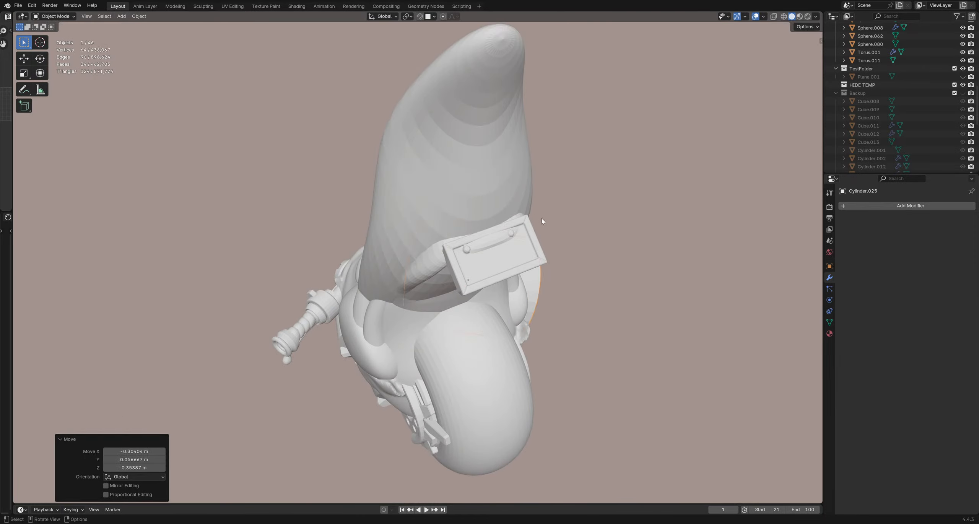
Step: Scale the cylinder down and reposition it near the handlebar
middle_drag(541, 219, 553, 317)
key(s)
click(475, 305)
key(g)
middle_drag(474, 304, 444, 379)
click(344, 299)
key(g)
click(498, 354)
Step: Rotate the cylinder to follow the handlebar's tilt and scale it to about 0.489
middle_drag(498, 354, 550, 286)
key(r)
click(485, 324)
key(s)
click(471, 292)
scroll(448, 307, up, 3)
scroll(501, 292, up, 3)
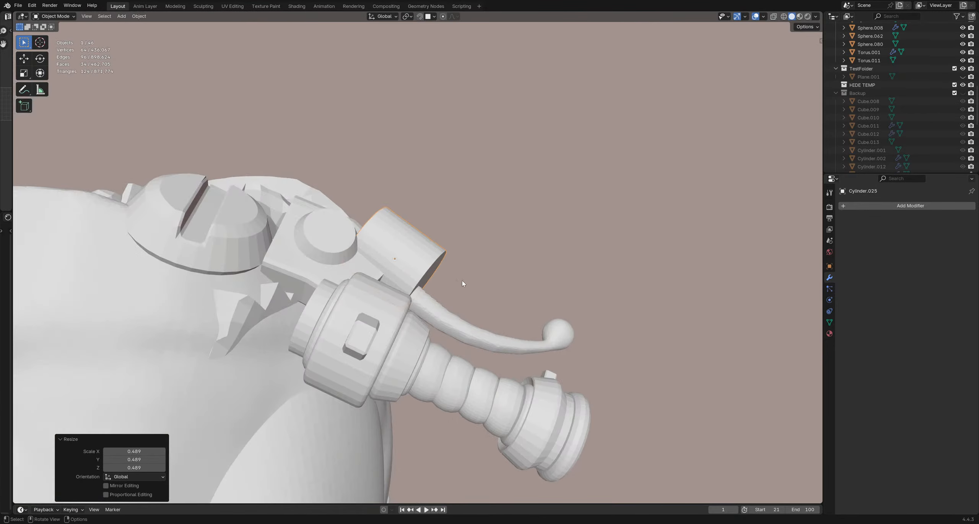
Step: Move the cylinder onto the base of the handlebar grip and enlarge it until it encloses the thick collar
key(g)
click(475, 336)
scroll(476, 336, up, 1)
scroll(475, 336, down, 4)
middle_drag(475, 337, 518, 310)
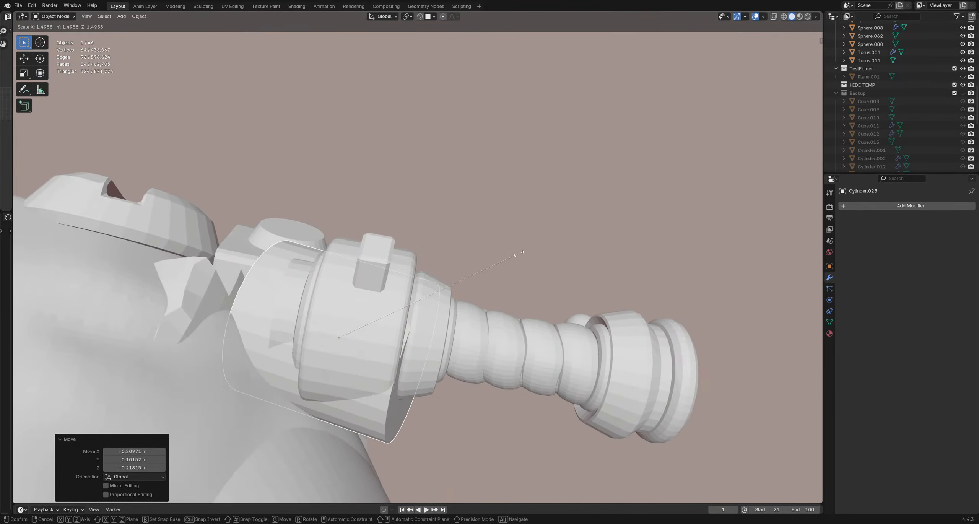
key(s)
click(575, 225)
key(g)
key(z)
click(568, 229)
Step: Rotate and shift the cylinder so it lines up with the handlebar's axis
middle_drag(569, 229, 441, 290)
key(r)
click(484, 296)
key(g)
click(497, 330)
Step: Slide the cylinder's outer end face along its edges by a factor of about -0.862 to flatten it into a thin disc
key(Tab)
click(370, 288)
key(g)
key(g)
click(324, 275)
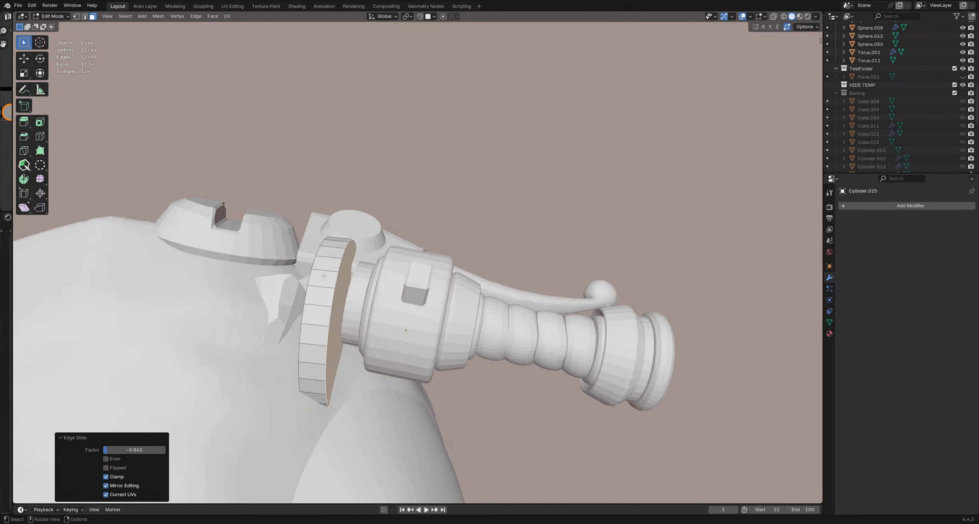
click(272, 217)
key(ctrl+Tab)
click(300, 262)
Step: Move the thin disc outward along the handlebar onto the thick collar
middle_drag(313, 274, 377, 258)
key(g)
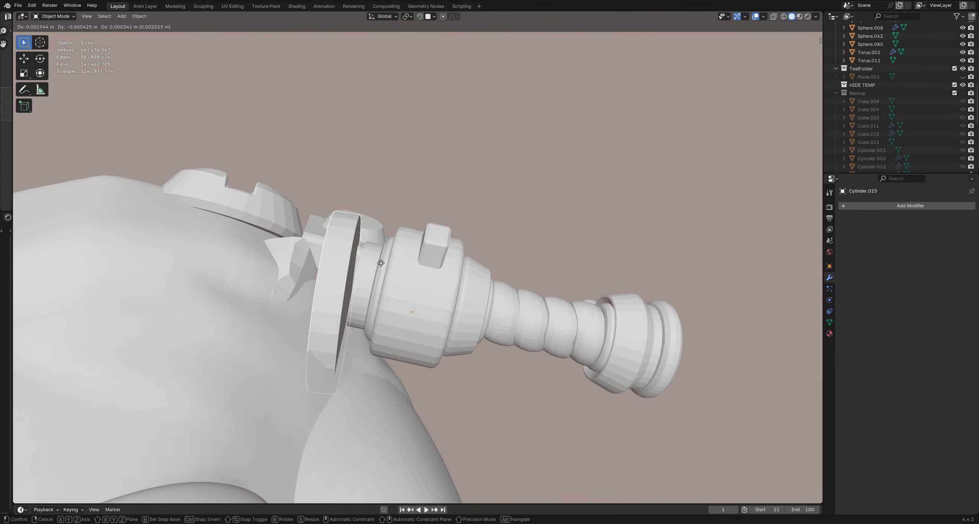
click(458, 258)
key(r)
right_click(442, 263)
Step: Apply all transforms to the disc and set its origin to its geometry
key(q)
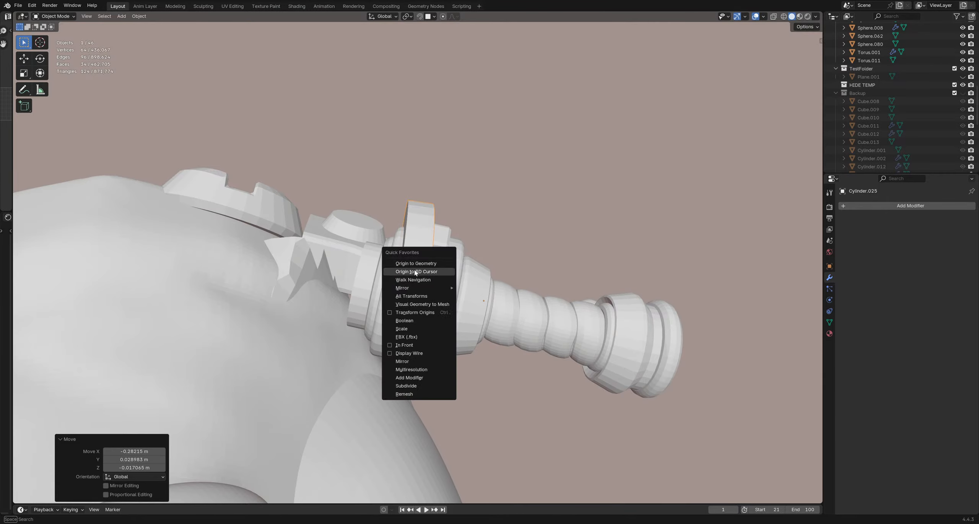
click(412, 299)
key(q)
click(400, 265)
Step: Rotate and move the disc so it sits concentrically around the handlebar collar
key(r)
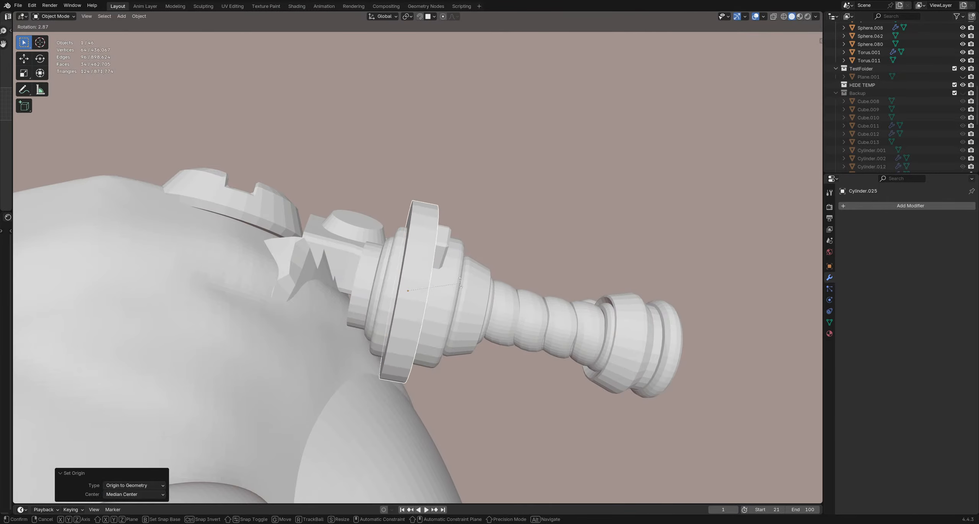
click(460, 285)
middle_drag(459, 284, 436, 293)
key(g)
click(461, 315)
key(r)
click(453, 324)
Step: Inset both round end faces of the disc to form a rim around each
key(Tab)
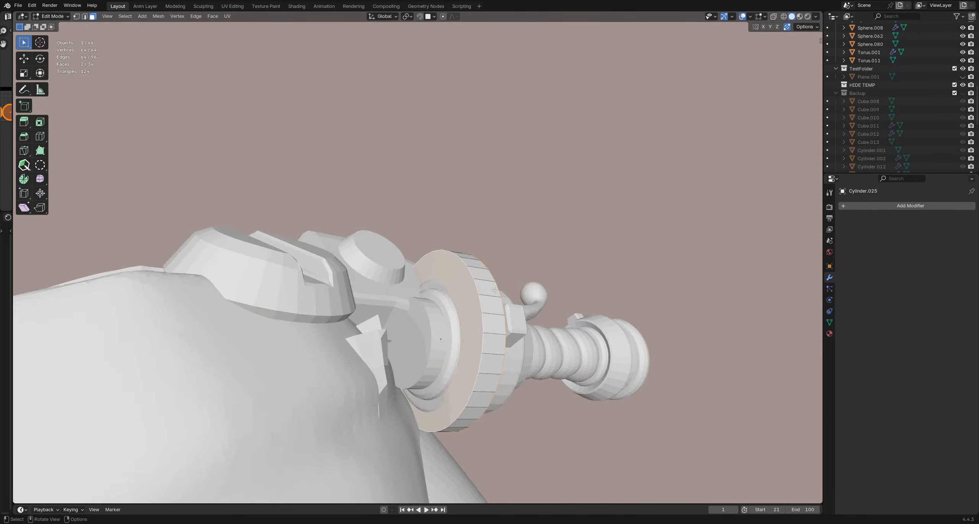
click(570, 293)
middle_drag(570, 293, 530, 302)
key(e)
click(494, 308)
key(ctrl+z)
key(alt+s)
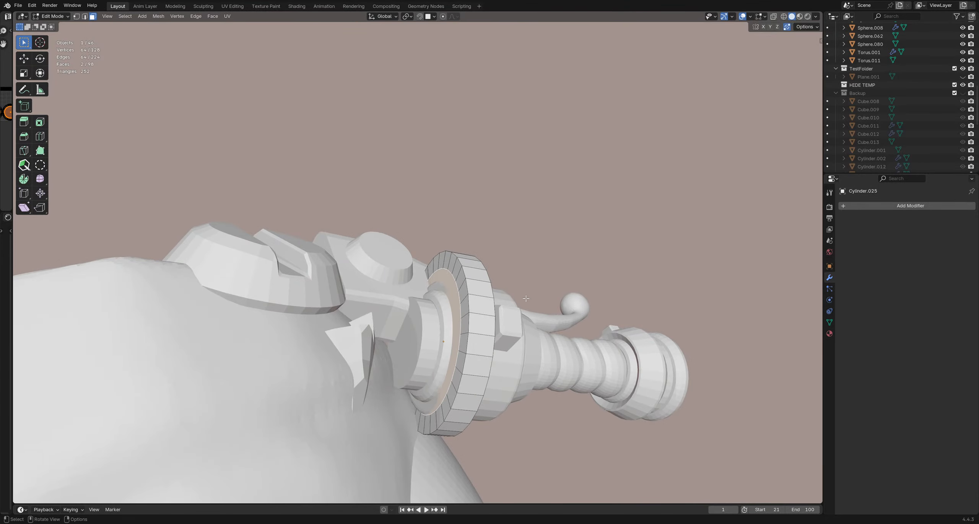
Step: Extrude the two inset faces in place and shrink them into the disc by about 0.0379 m
key(e)
right_click(515, 306)
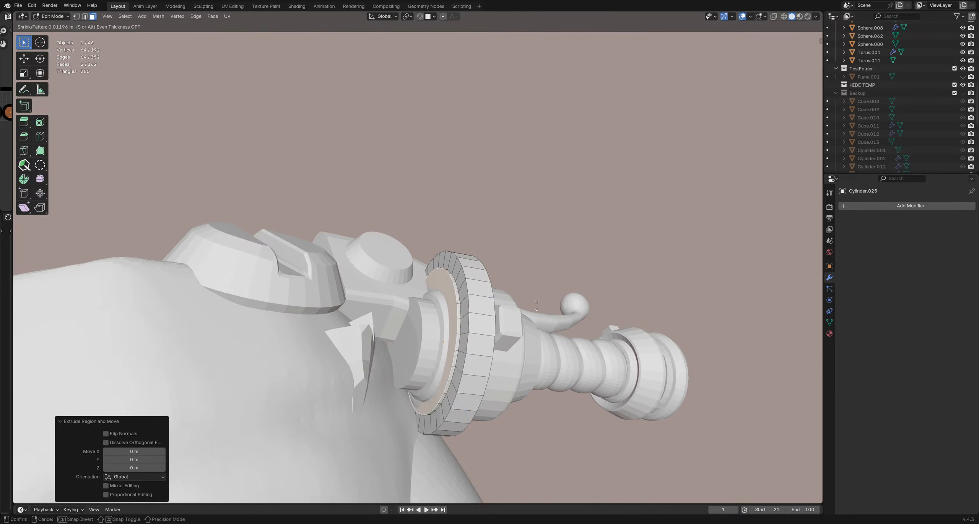
click(530, 310)
middle_drag(530, 310, 506, 278)
key(alt+z)
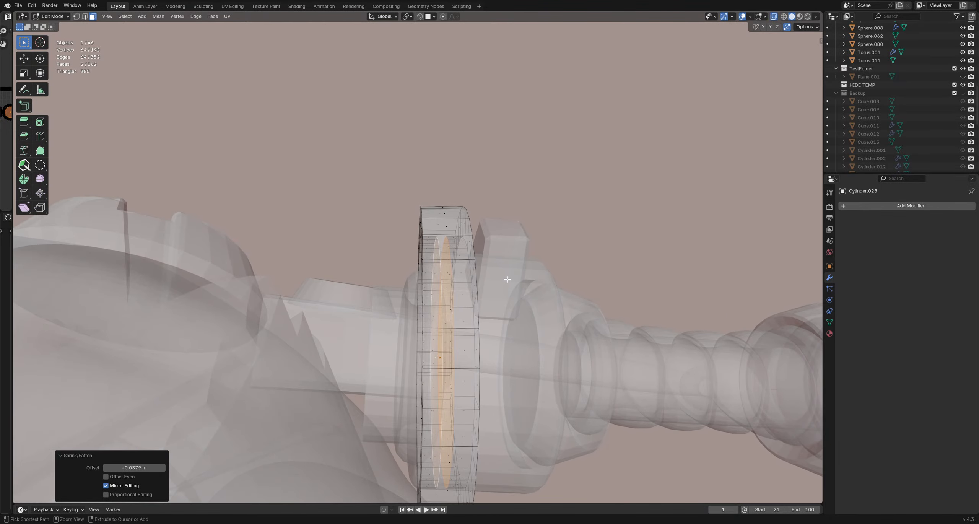
Step: Select the rim edge loops on both sides of the disc and bevel them
key(Tab)
scroll(383, 242, down, 5)
key(alt+z)
mouse_move(455, 252)
middle_down()
mouse_move(480, 269)
mouse_move(486, 254)
mouse_move(441, 238)
mouse_move(466, 247)
middle_up()
scroll(432, 259, up, 4)
key(Tab)
alt+shift+click(461, 250)
alt+shift+click(469, 249)
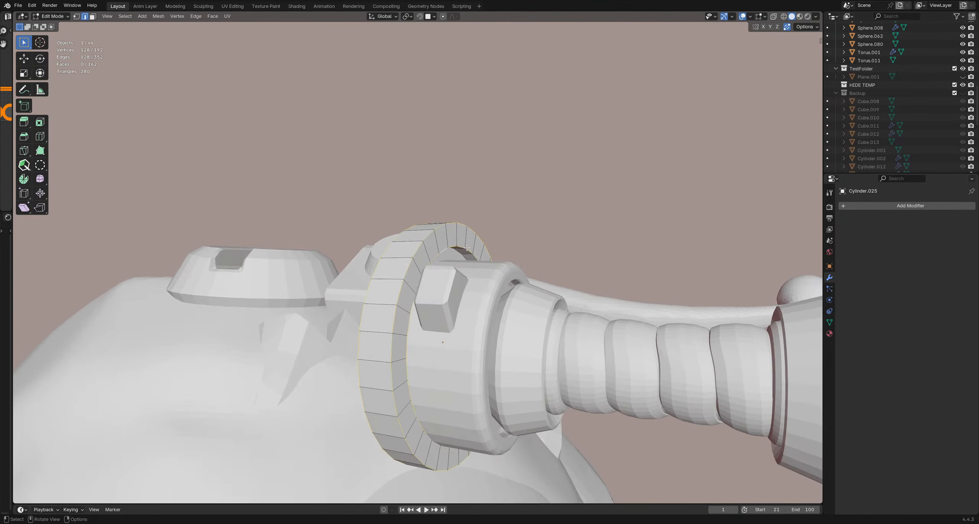
click(486, 247)
key(Tab)
Step: Fine-tune the beveled disc's position, scale and rotation around the handlebar collar
middle_drag(495, 239, 415, 255)
click(514, 291)
key(s)
click(499, 313)
key(r)
click(496, 279)
key(shift+d)
click(391, 322)
key(r)
click(415, 316)
key(g)
click(336, 316)
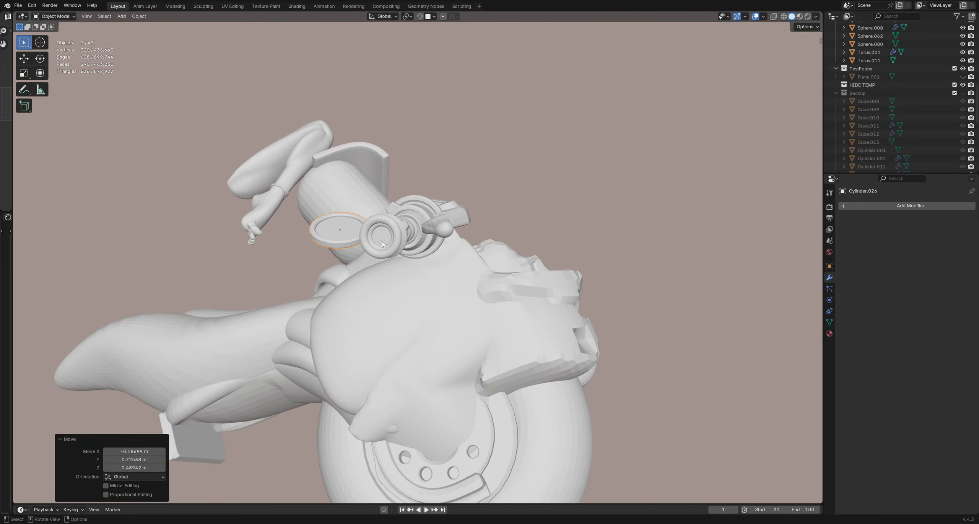
key(g)
click(429, 294)
middle_drag(429, 293, 474, 267)
key(g)
click(560, 301)
key(Delete)
Step: Add a torus and rotate it by about 86.4°
key(shift+a)
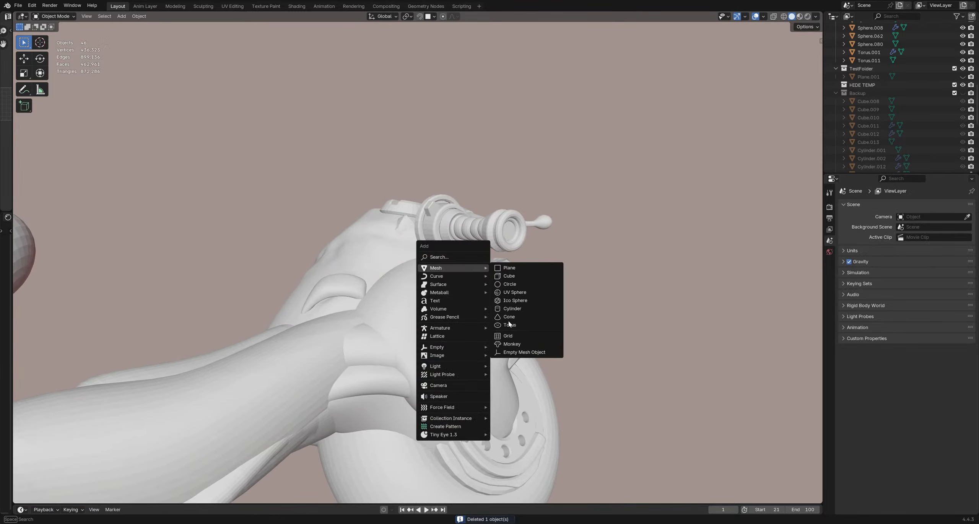
click(510, 326)
middle_drag(510, 326, 440, 262)
click(496, 346)
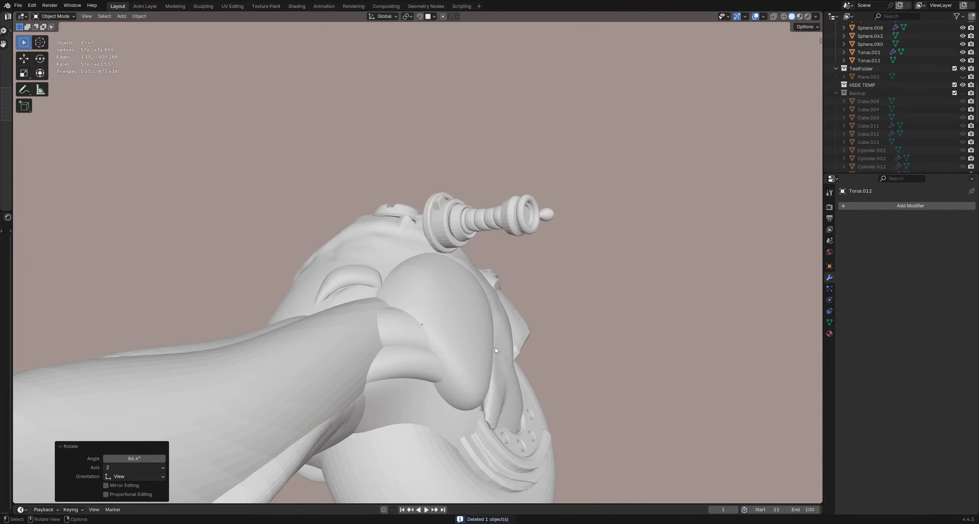
Step: Scale the torus down and move it toward the side of the vehicle body
key(g)
click(583, 303)
key(s)
click(547, 294)
middle_drag(547, 294, 482, 278)
key(g)
click(411, 253)
Step: Rotate the torus to face outward from the body's side, adjusting its position and size
middle_drag(411, 253, 352, 250)
key(r)
click(454, 251)
key(g)
click(437, 259)
key(s)
click(415, 269)
Step: Move the torus onto the side surface of the body below the handlebar
middle_drag(415, 269, 337, 263)
key(g)
click(467, 293)
key(g)
click(313, 295)
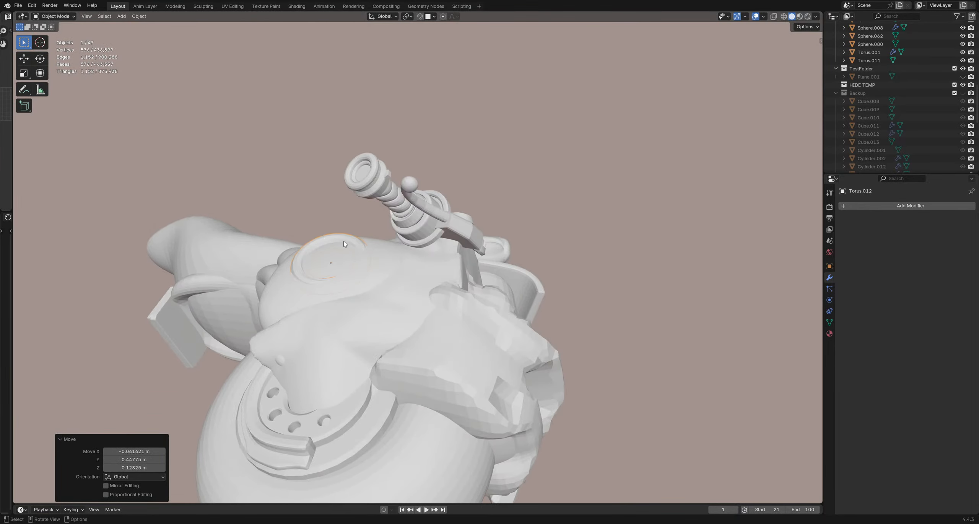
key(g)
click(344, 256)
Step: Rotate the torus from two viewing angles so it lies flush with the body's side
key(r)
click(346, 226)
middle_drag(346, 226, 267, 250)
key(r)
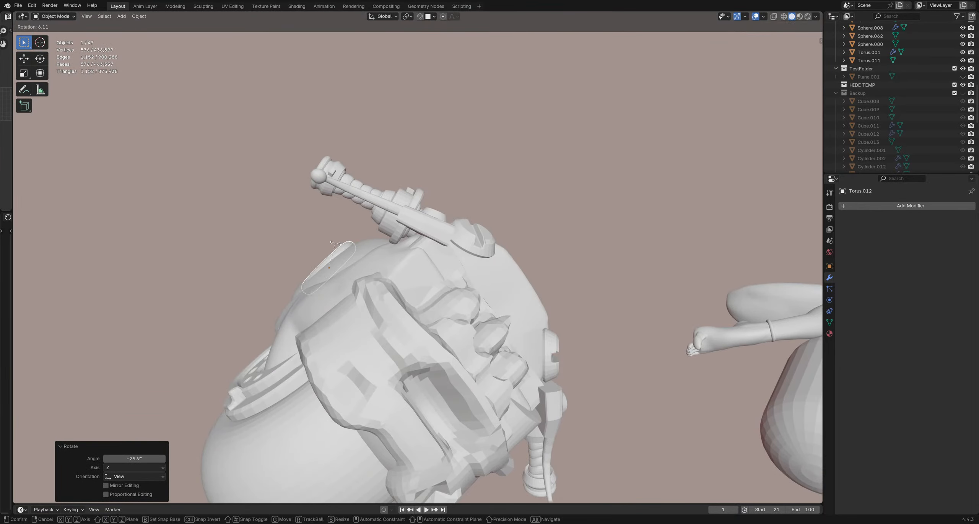
click(332, 244)
middle_drag(338, 249, 422, 290)
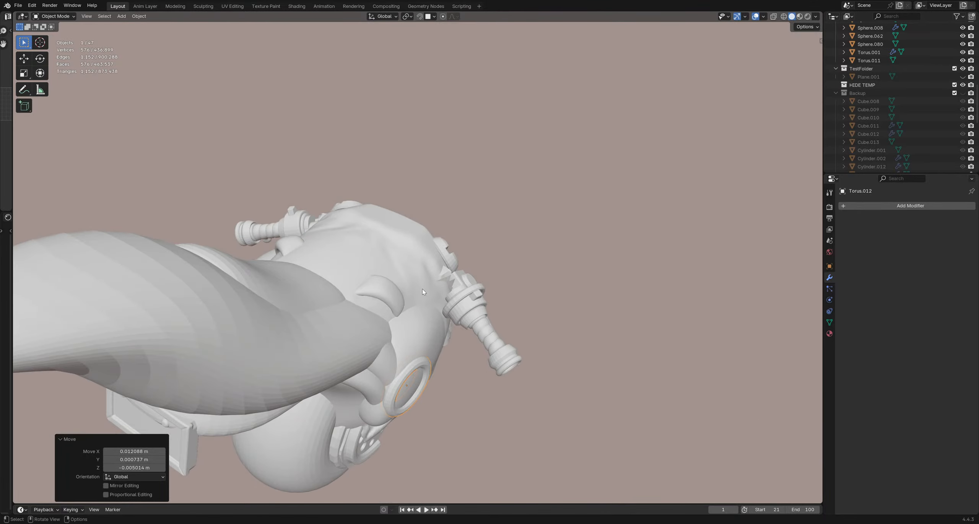
Step: Duplicate the side torus, then move and rotate the copy toward the upper body near the handlebar
key(shift+d)
click(409, 220)
middle_drag(409, 220, 420, 363)
key(g)
click(414, 184)
key(r)
click(432, 194)
key(g)
click(489, 185)
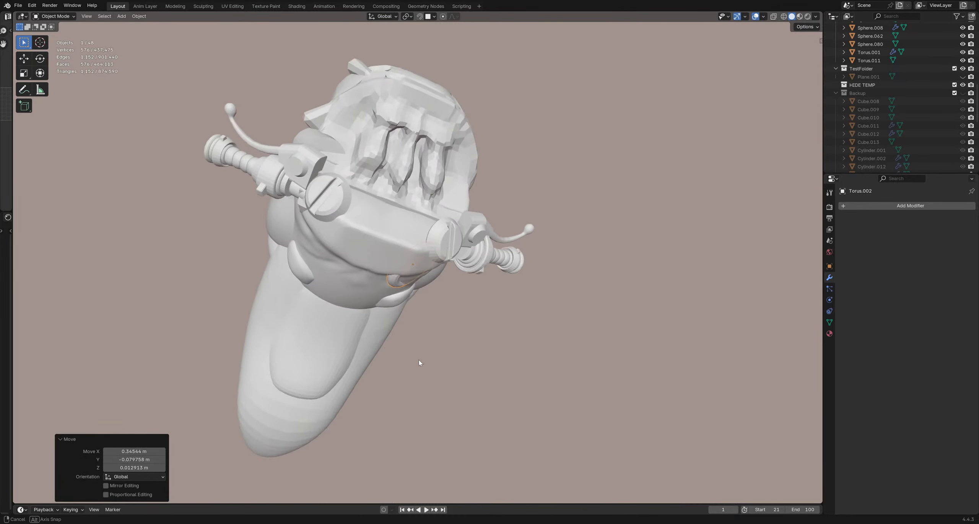
Step: Reposition and rotate the duplicated torus against the upper side of the body beside the handlebar base
key(g)
click(448, 333)
middle_drag(448, 332, 408, 202)
key(r)
click(485, 218)
key(g)
click(469, 241)
key(r)
click(445, 207)
key(g)
click(474, 279)
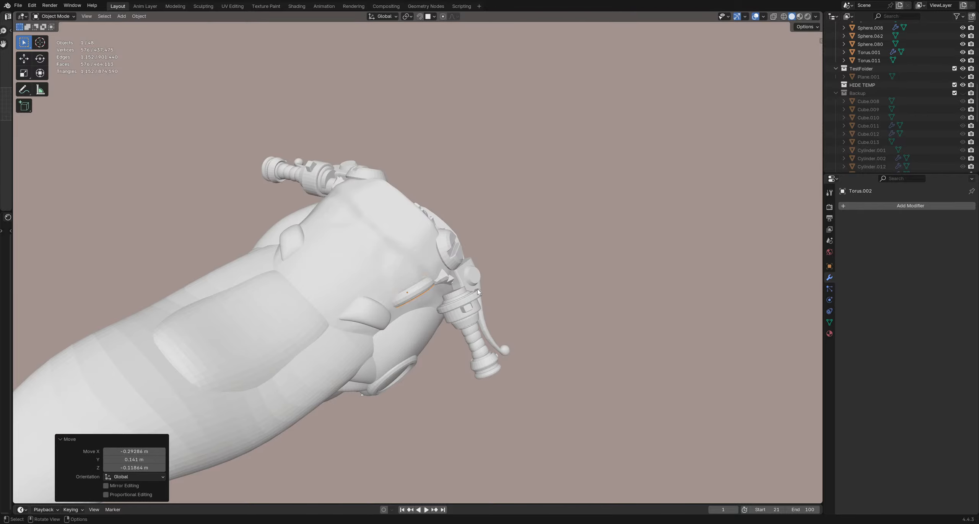
Step: Tilt the duplicated torus and nudge it so it sinks partly into the body surface
mouse_move(477, 289)
middle_down()
mouse_move(448, 229)
mouse_move(483, 293)
middle_up()
key(r)
click(439, 226)
key(g)
click(405, 238)
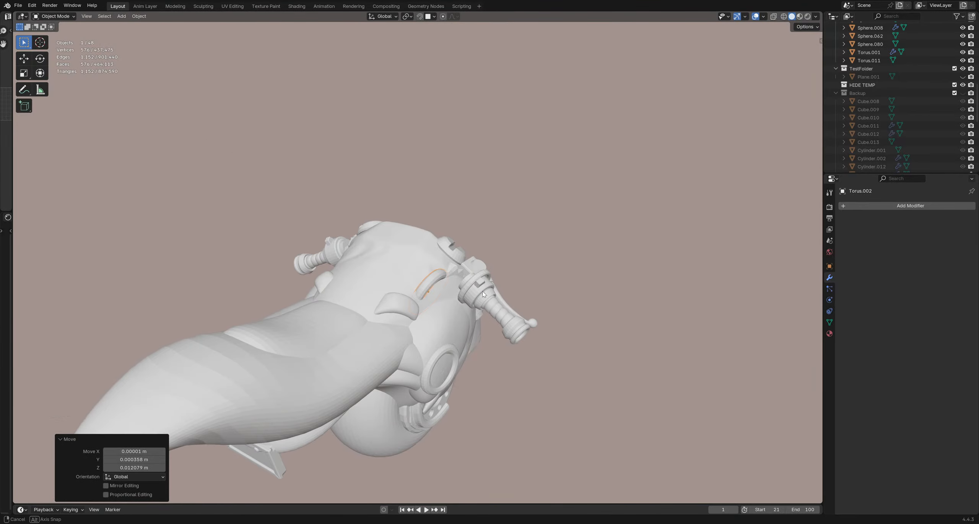
Step: Copy the handlebar's Mirror modifier, centred on the Sphere object, to the torus on the upper body beside the handlebar base
middle_drag(456, 339, 469, 354)
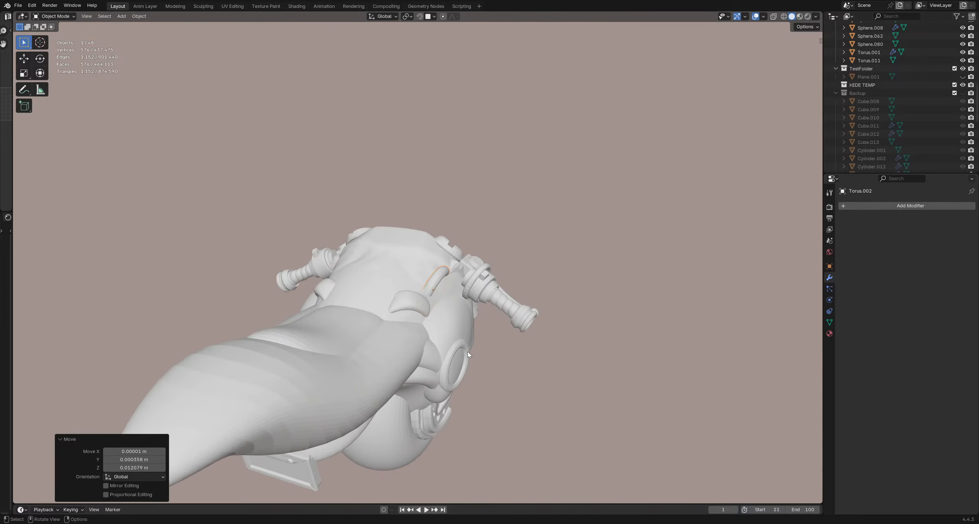
shift+click(476, 292)
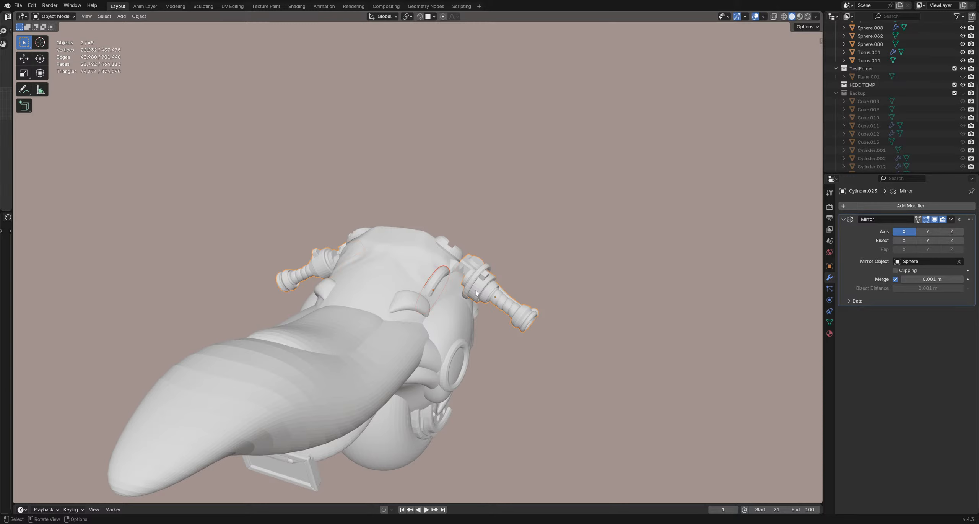
key(ctrl+l)
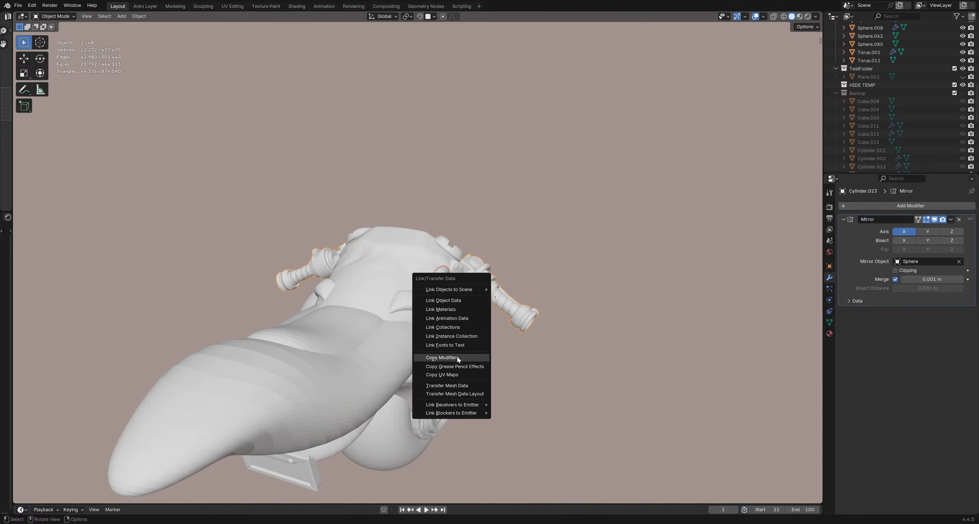
click(457, 357)
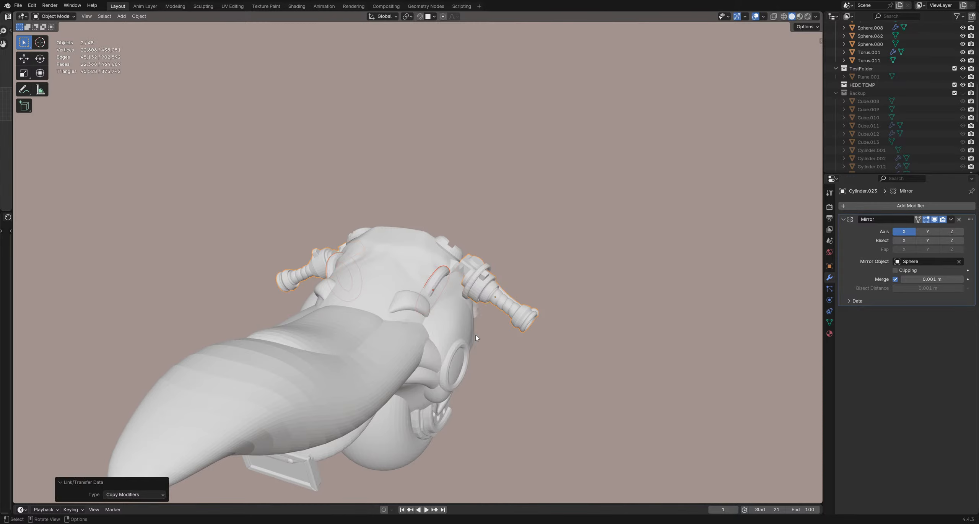
middle_drag(493, 312, 513, 300)
click(515, 299)
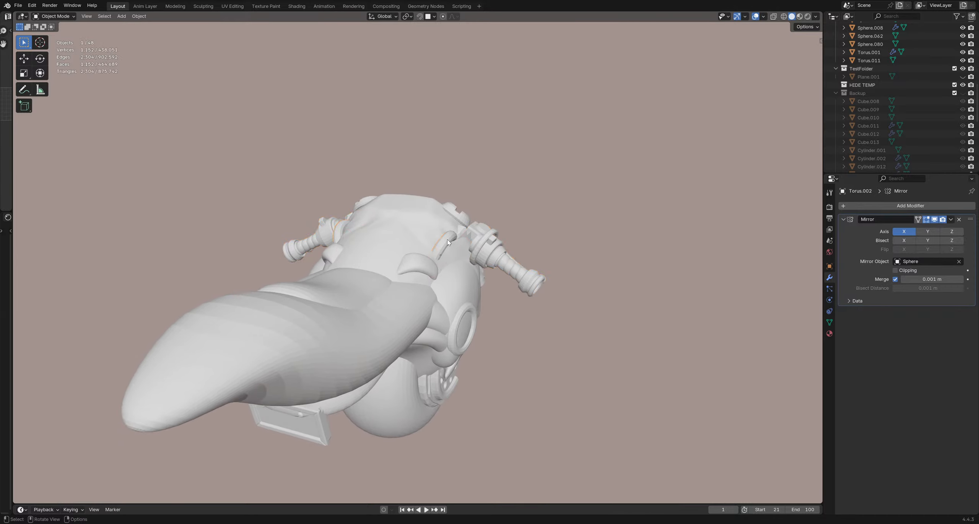
middle_drag(447, 241, 471, 275)
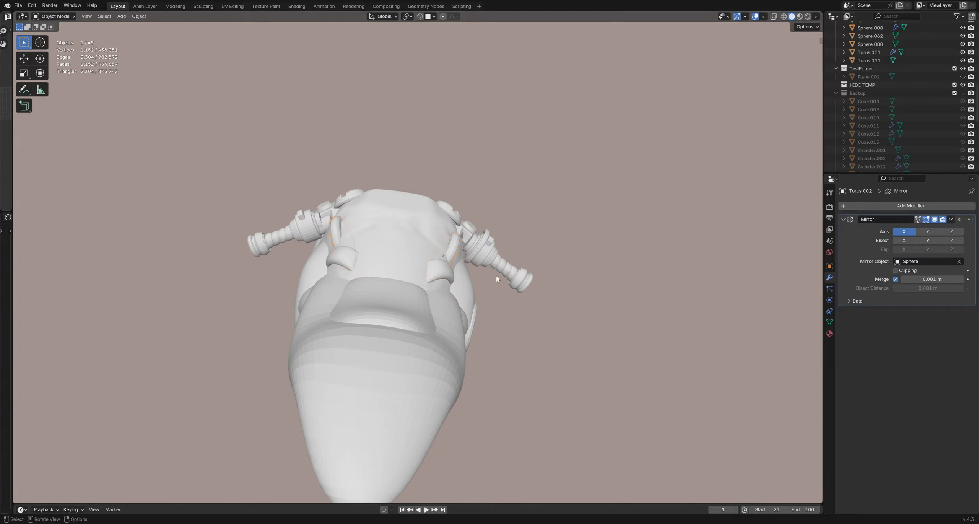
middle_drag(496, 275, 447, 254)
Step: Copy the Mirror modifier from the upper torus to the larger round torus on the body's side
shift+click(440, 313)
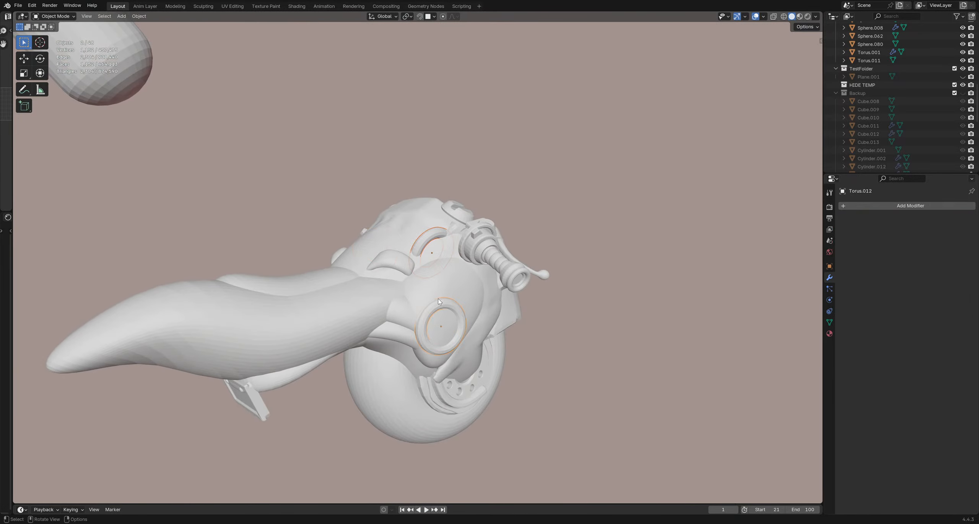
middle_drag(438, 301, 462, 289)
click(444, 241)
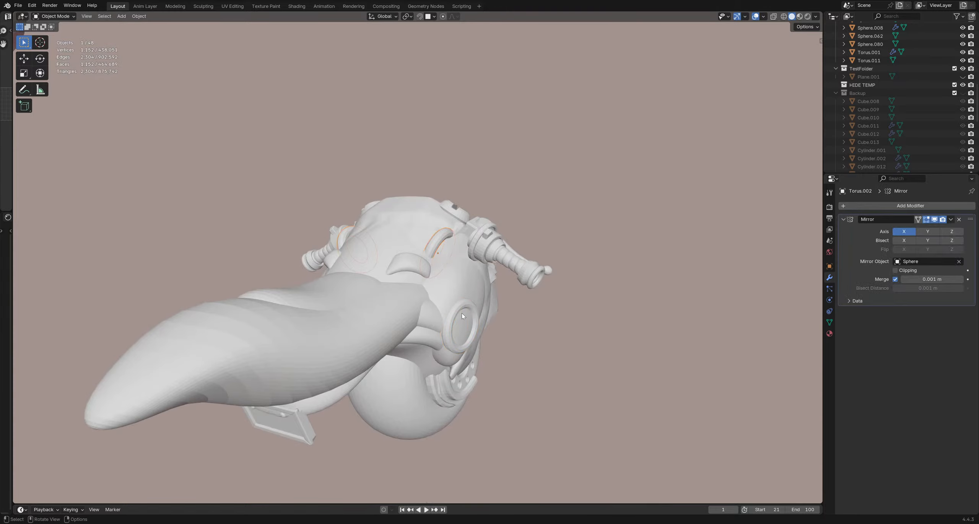
click(459, 309)
shift+click(438, 236)
middle_drag(438, 239, 419, 283)
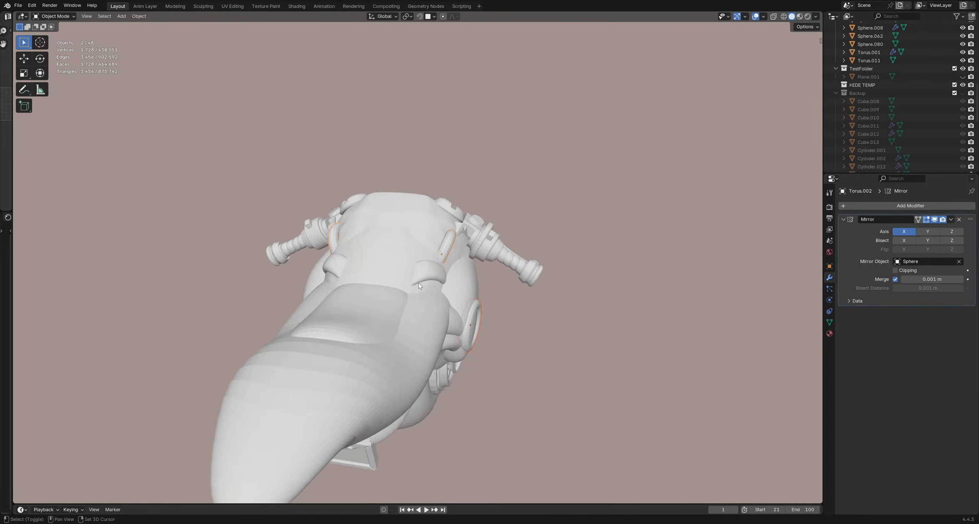
click(480, 310)
shift+click(453, 238)
key(ctrl+l)
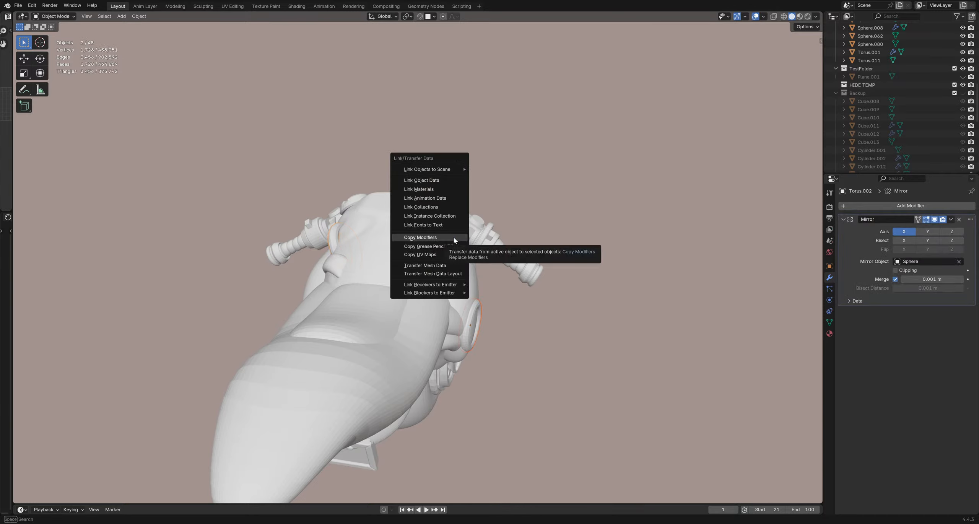
click(453, 237)
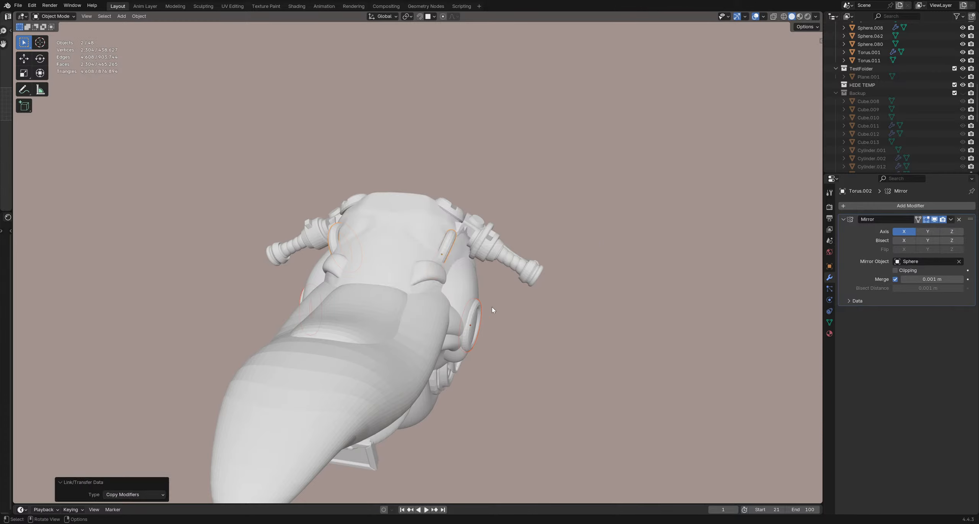
click(492, 306)
Step: Copy the side torus's Mirror modifier to the small angular piece at the lower front of the body
middle_drag(491, 306, 356, 293)
scroll(475, 318, down, 7)
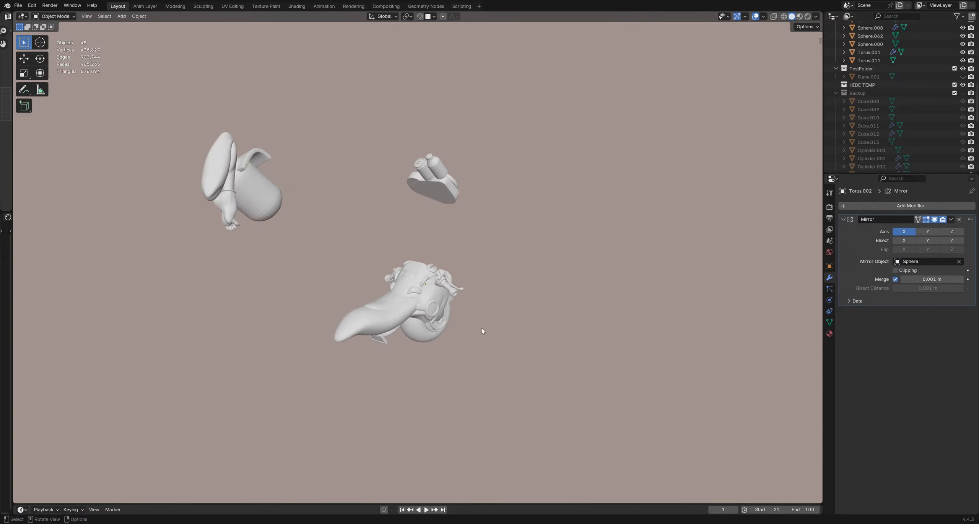
mouse_move(483, 330)
middle_down()
mouse_move(341, 319)
mouse_move(401, 319)
mouse_move(455, 338)
mouse_move(481, 333)
middle_up()
scroll(402, 319, up, 3)
scroll(425, 309, up, 1)
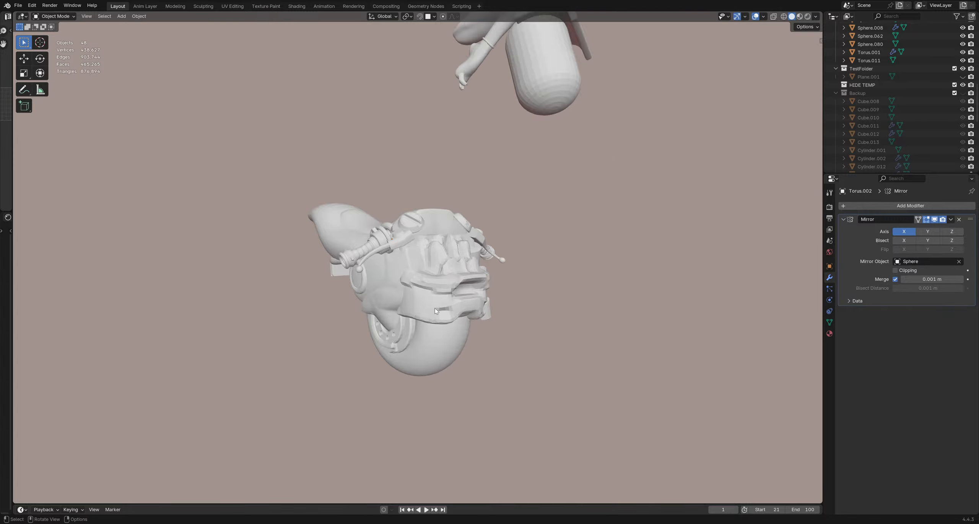
middle_drag(406, 306, 306, 295)
middle_drag(471, 325, 303, 286)
click(425, 330)
click(362, 283)
click(485, 303)
middle_drag(406, 268, 486, 268)
shift+click(326, 271)
middle_drag(326, 270, 265, 274)
key(ctrl+l)
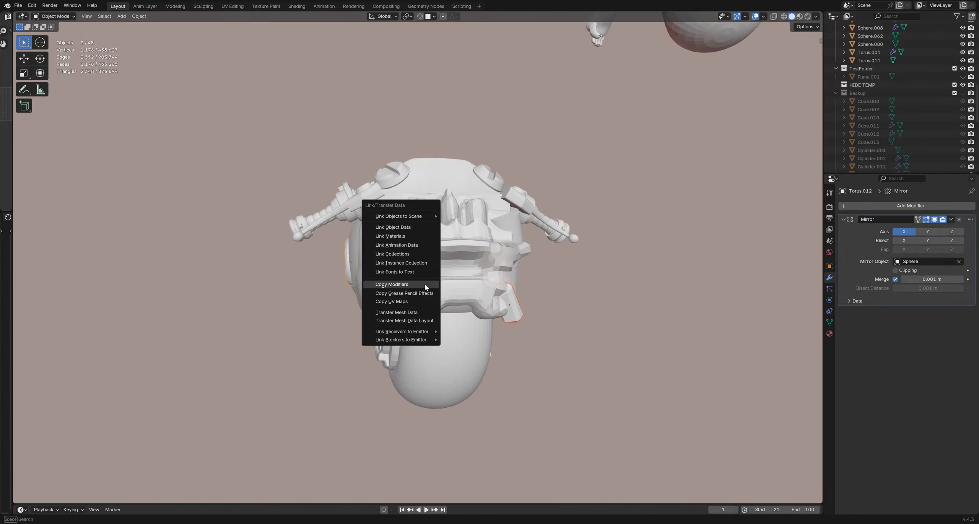
click(426, 285)
middle_drag(375, 283, 555, 325)
click(591, 333)
Step: Delete the small angular piece at the lower front of the body
scroll(590, 334, down, 3)
click(418, 314)
key(x)
click(418, 313)
Step: Pull in the seat's long pointed tail with the Grab brush to make a shorter, blunter end, return to Object Mode and save the file
mouse_move(425, 293)
middle_down()
mouse_move(474, 289)
mouse_move(425, 262)
mouse_move(448, 280)
mouse_move(477, 283)
mouse_move(341, 284)
mouse_move(407, 269)
mouse_move(350, 230)
middle_up()
click(370, 253)
key(ctrl+Tab)
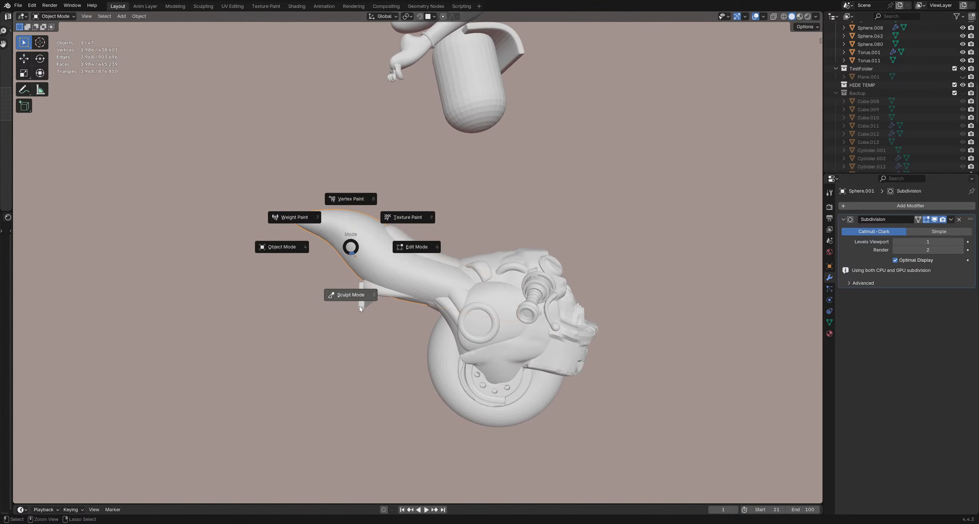
click(353, 298)
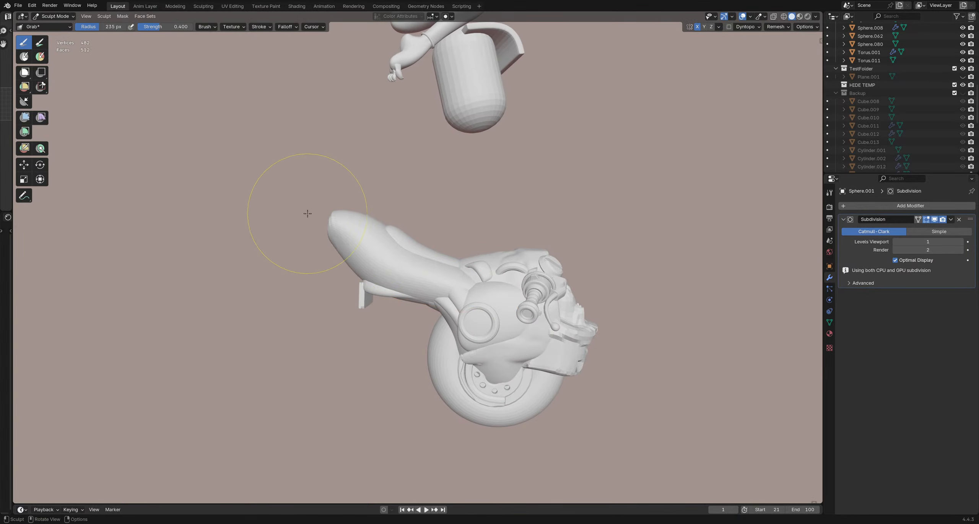
scroll(404, 258, down, 4)
scroll(401, 275, up, 2)
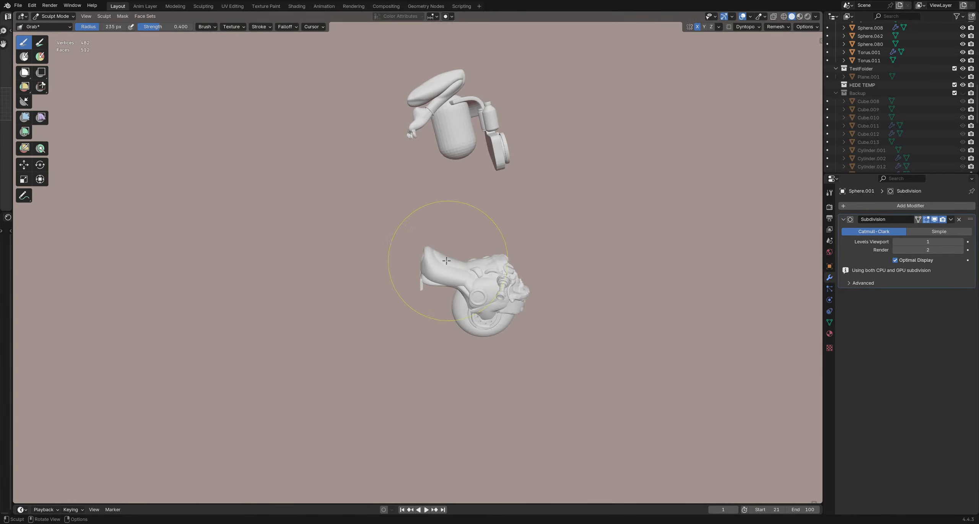
mouse_move(431, 259)
middle_down()
mouse_move(557, 279)
mouse_move(465, 280)
mouse_move(421, 261)
mouse_move(591, 304)
mouse_move(484, 253)
mouse_move(319, 267)
middle_up()
key(ctrl+Tab)
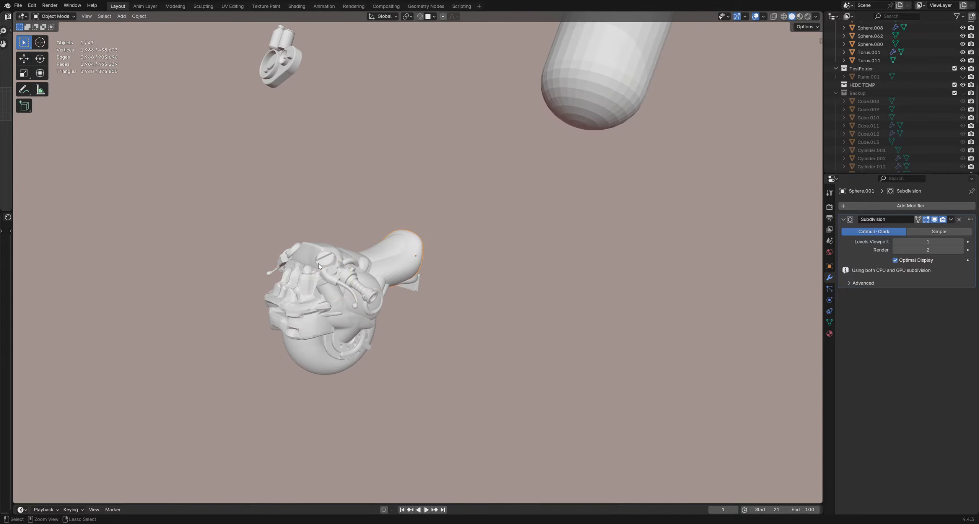
middle_drag(423, 261, 416, 408)
key(ctrl+s)
Step: Add a cylinder, move it over the front of the body and rotate it onto its side, starting with a 104° turn
key(shift+a)
mouse_move(415, 274)
click(450, 316)
key(g)
click(381, 268)
key(r)
click(419, 283)
key(r)
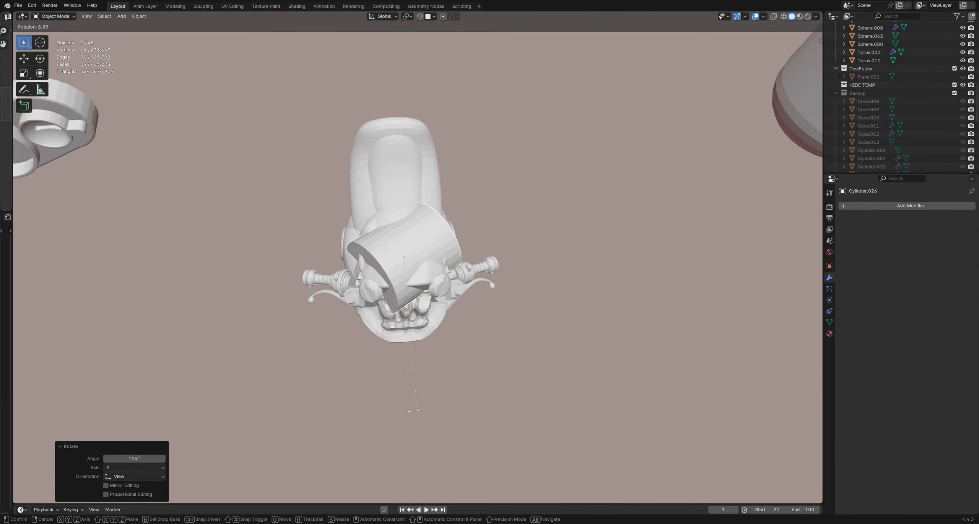
click(398, 352)
Step: Move the cylinder clear of the body to a free spot beside the front, below one handlebar
key(g)
middle_drag(397, 350, 549, 258)
click(422, 286)
scroll(422, 286, up, 3)
key(g)
click(460, 260)
key(g)
click(615, 189)
middle_drag(615, 190, 527, 187)
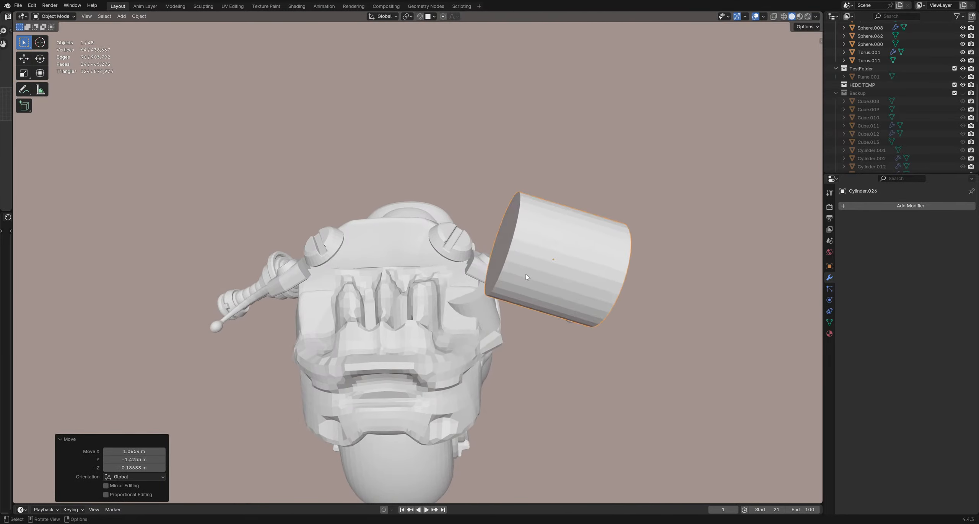
key(g)
click(591, 297)
middle_drag(398, 225, 465, 348)
scroll(463, 346, down, 3)
shift+middle_drag(385, 289, 487, 284)
key(shift+a)
mouse_move(438, 293)
click(478, 313)
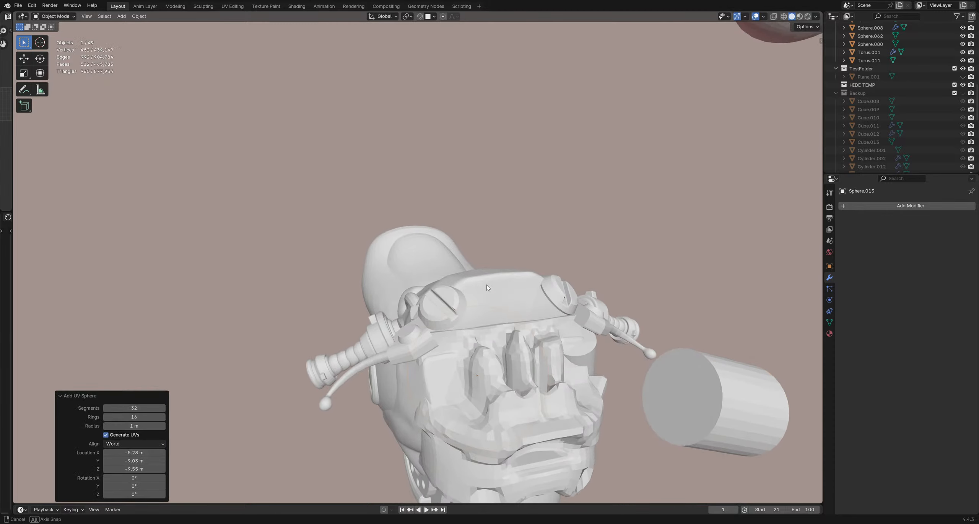
key(g)
click(487, 206)
middle_drag(488, 206, 556, 284)
key(x)
click(478, 277)
middle_drag(479, 278, 550, 305)
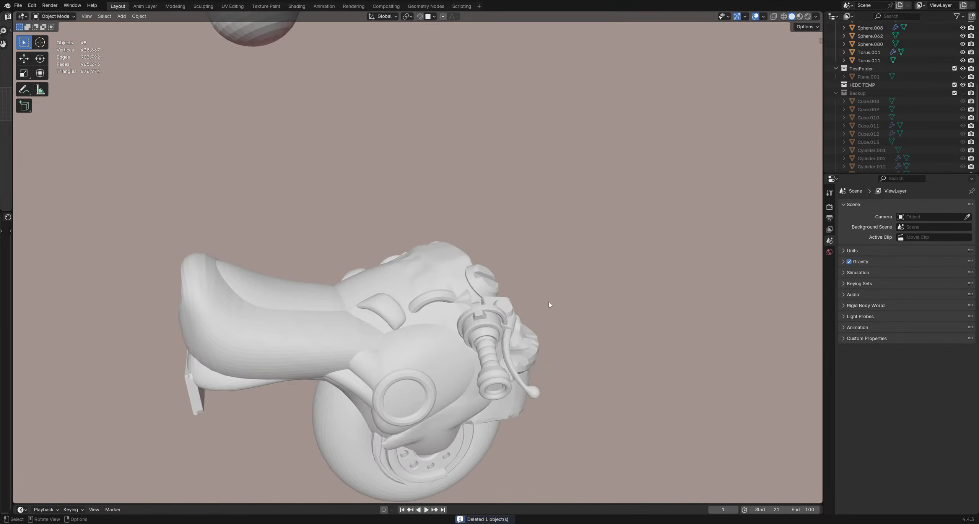
Step: Deselect all objects and save the file
key(a)
key(alt+a)
key(ctrl+s)
Step: Add a UV sphere and move it 1.4745 m along Z and -0.8995 m along Y, above the front of the body
key(shift+a)
mouse_move(517, 267)
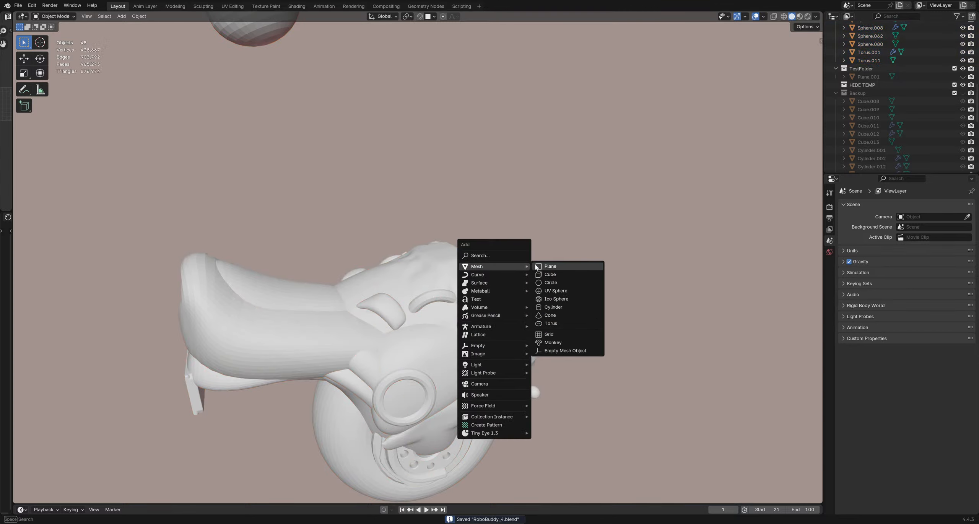
click(551, 292)
middle_drag(494, 294, 459, 297)
key(g)
key(z)
click(476, 196)
middle_drag(477, 199, 461, 242)
key(g)
key(y)
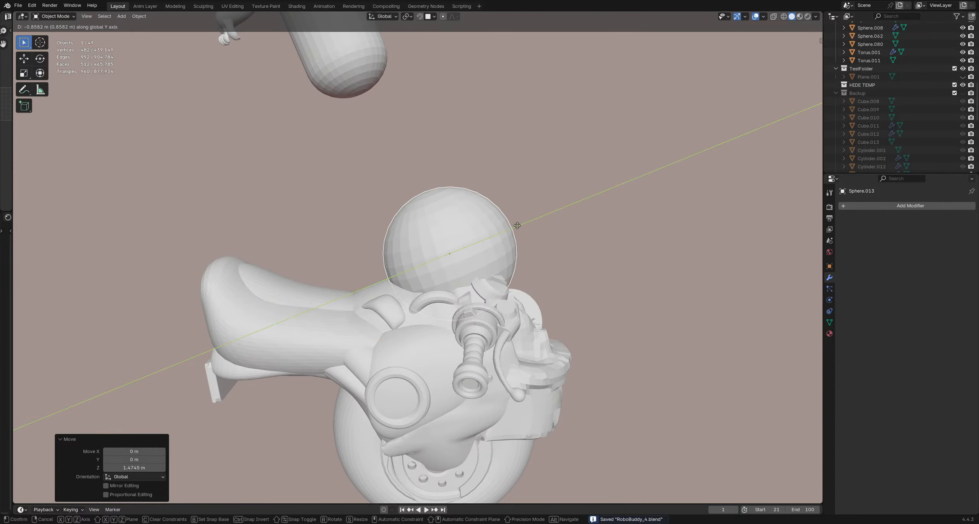
click(518, 226)
Step: Squeeze the sphere's front and back into a narrow egg shape with the Grab brush at 500 px and 456 px, with X symmetry enabled
scroll(518, 276, down, 4)
middle_drag(520, 273, 477, 248)
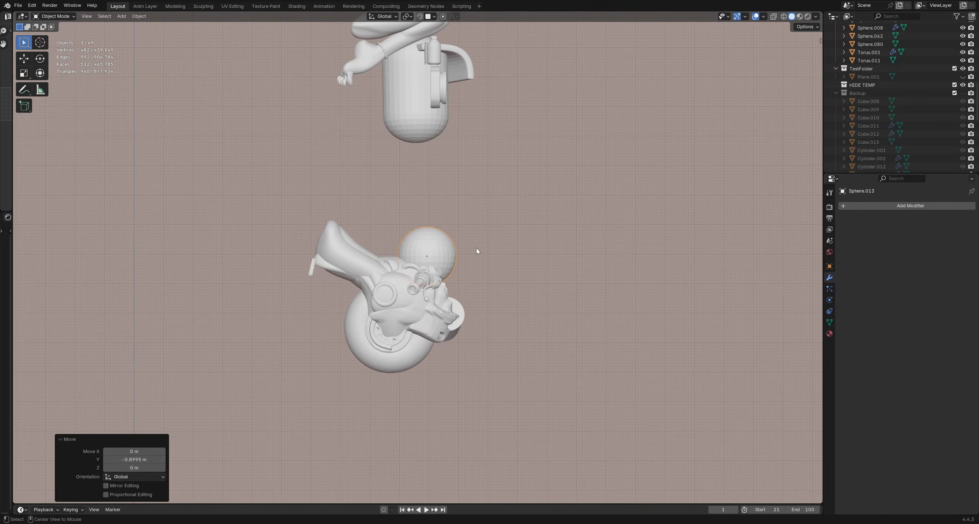
scroll(465, 253, up, 5)
shift+middle_drag(398, 248, 447, 230)
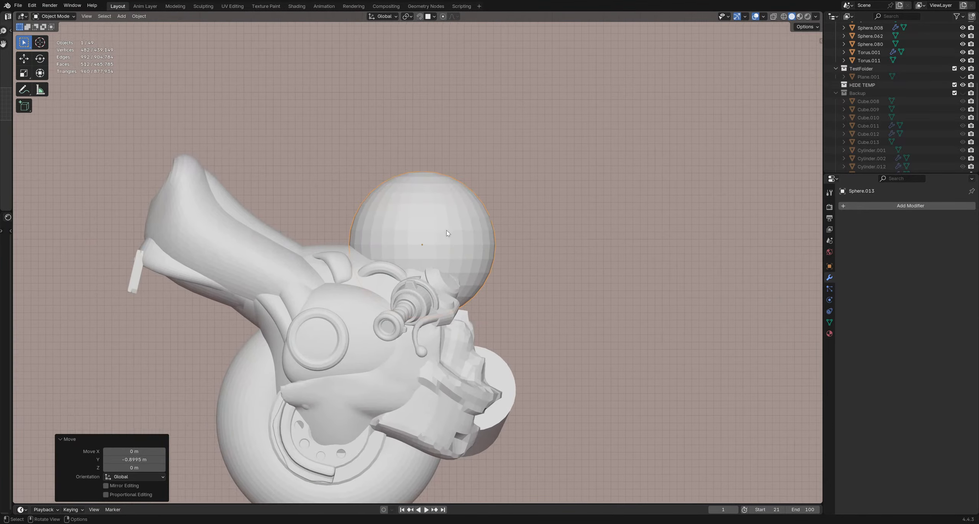
key(ctrl+Tab)
click(416, 231)
key(f)
click(499, 236)
drag(492, 241, 468, 240)
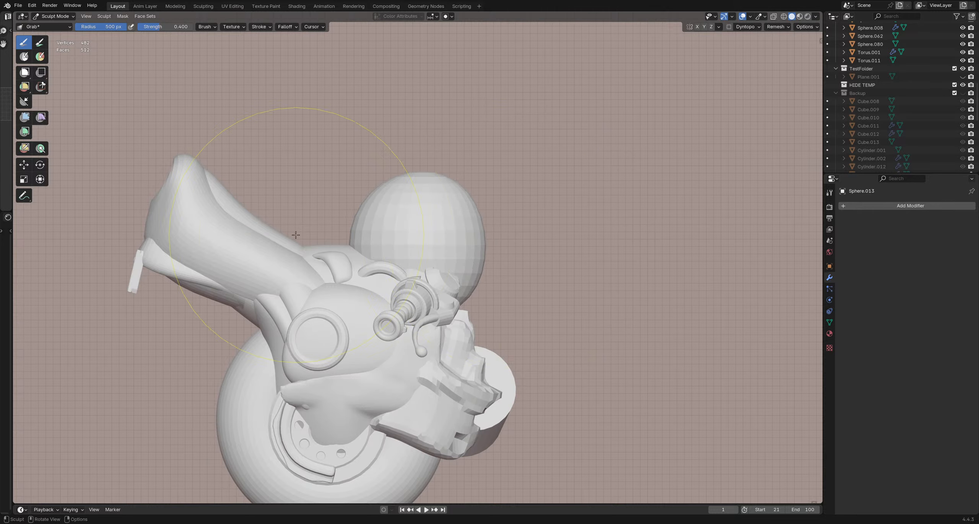
drag(351, 237, 376, 237)
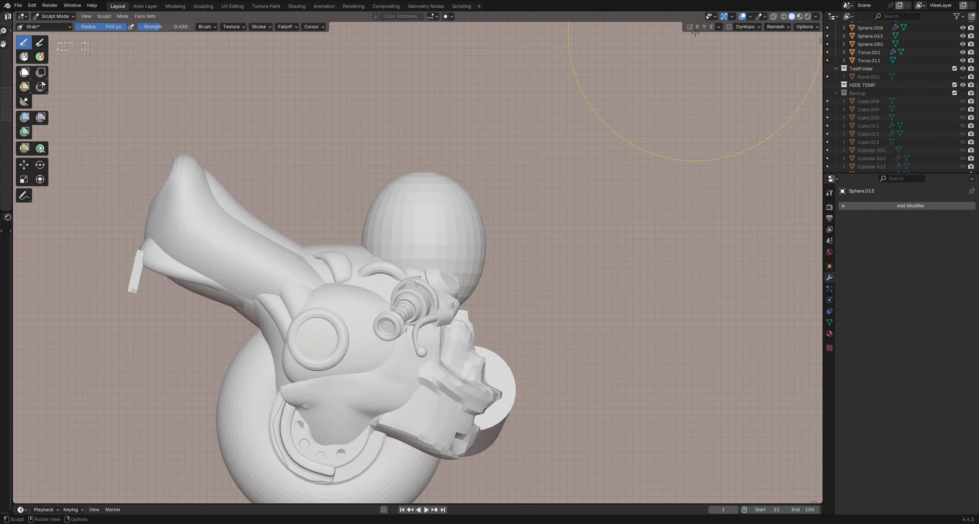
key(f)
click(357, 238)
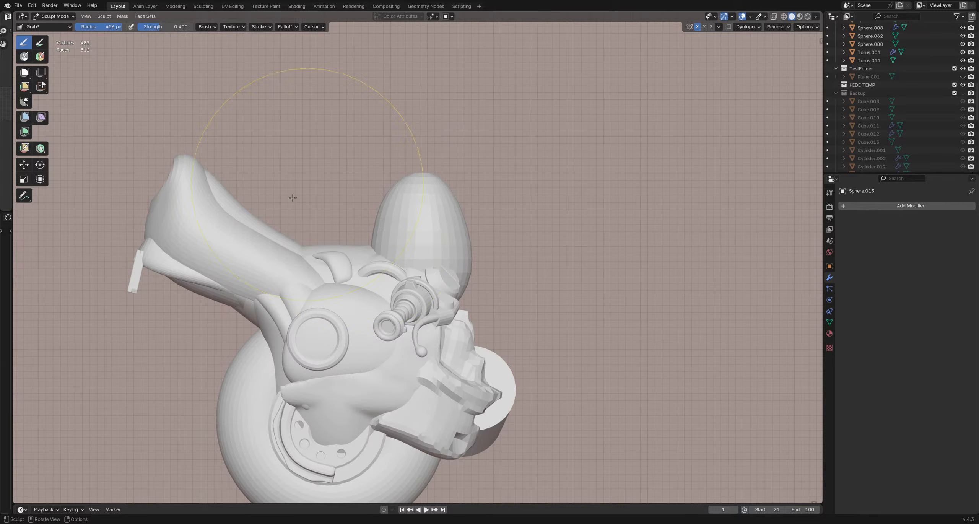
Step: Push in the egg shape's rear side from above with a 304 px Grab brush to form a concave curve facing the seat
key(f)
mouse_move(361, 234)
middle_down()
mouse_move(407, 221)
mouse_move(271, 227)
mouse_move(375, 249)
mouse_move(575, 139)
middle_up()
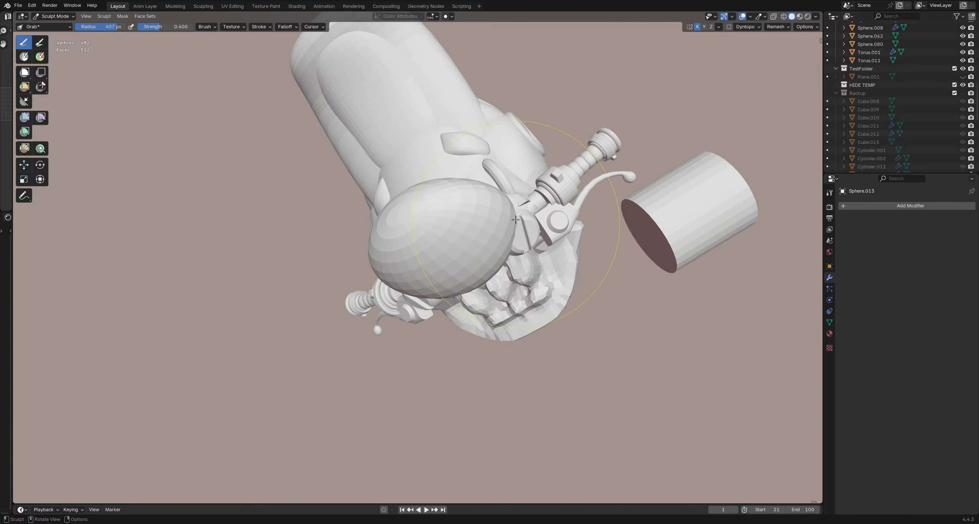
scroll(533, 172, down, 4)
alt+scroll(522, 191, up, 1)
alt+middle_drag(550, 178, 442, 234)
scroll(434, 256, up, 2)
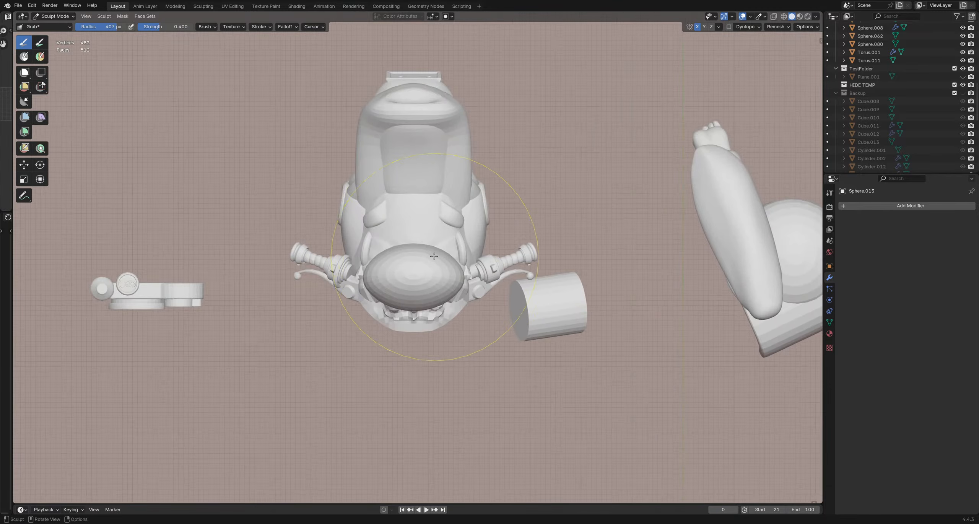
key(f)
click(422, 246)
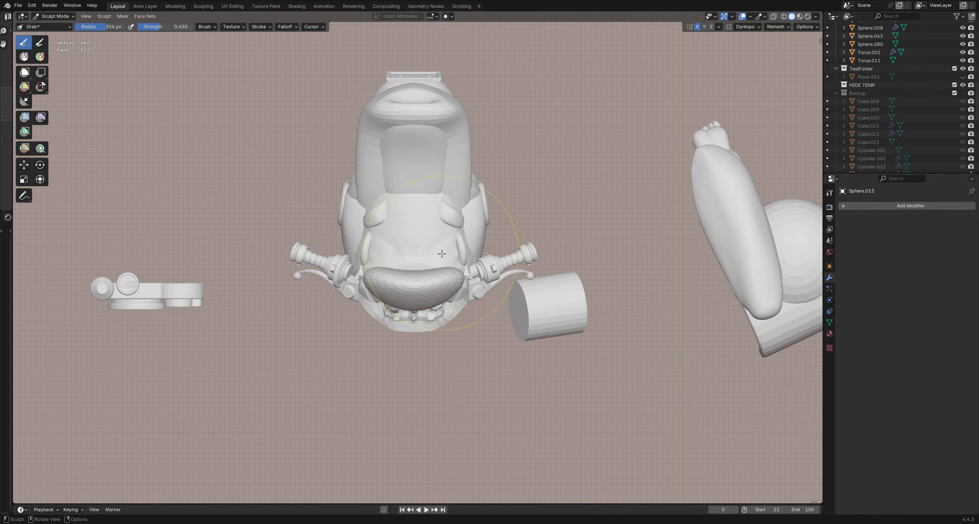
Step: Adjust the curved front piece's shape from the front and side with the Grab brush enlarged to 500 px
middle_drag(442, 253, 508, 268)
mouse_move(459, 173)
middle_down()
mouse_move(405, 197)
mouse_move(452, 188)
middle_up()
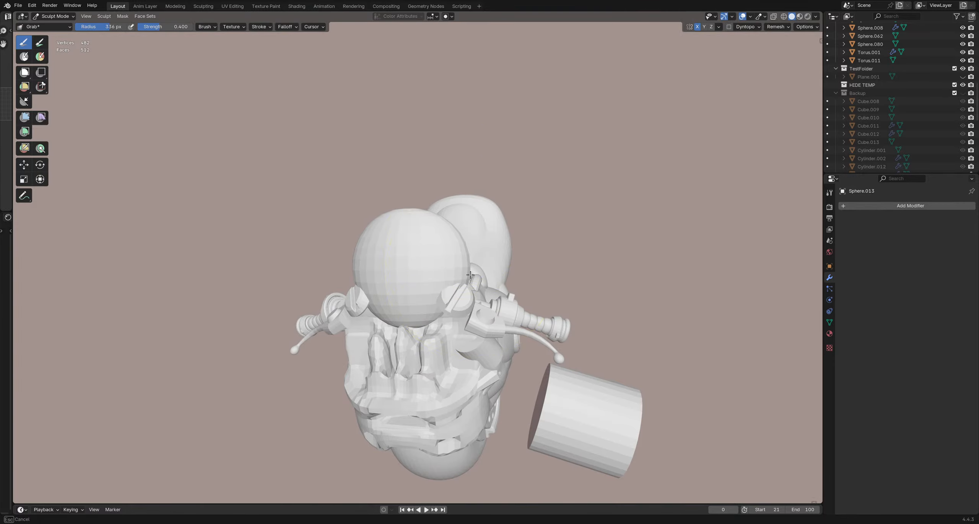
mouse_move(471, 274)
middle_down()
mouse_move(524, 264)
mouse_move(547, 292)
mouse_move(514, 290)
mouse_move(510, 224)
middle_up()
key(f)
click(521, 290)
key(f)
click(548, 244)
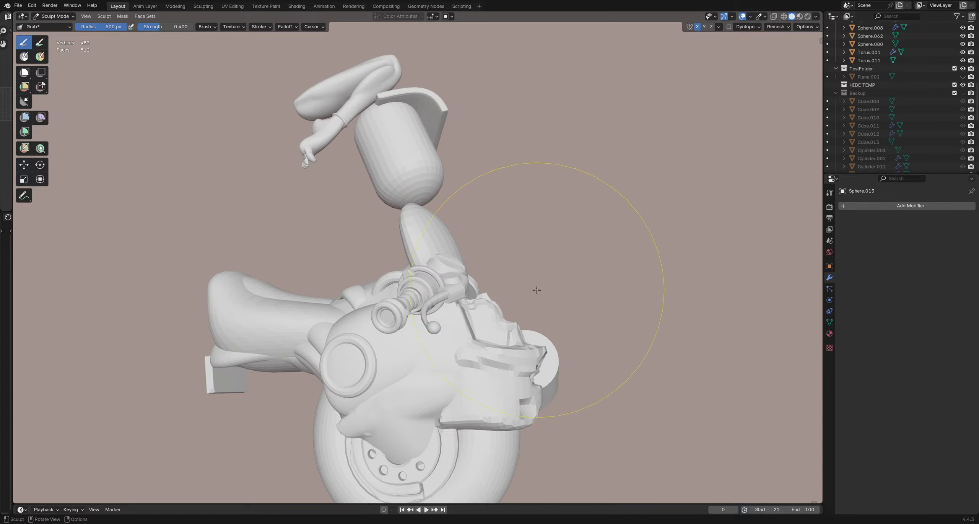
middle_drag(537, 290, 472, 263)
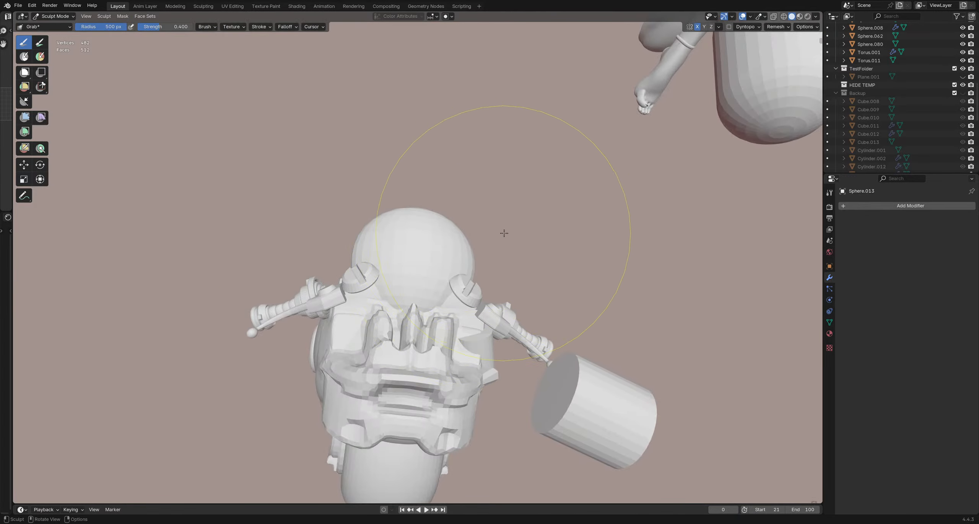
mouse_move(504, 234)
middle_down()
mouse_move(466, 297)
mouse_move(473, 259)
mouse_move(487, 280)
mouse_move(456, 270)
middle_up()
Step: Add a level 2 Subdivision modifier to the curved front piece in Object Mode
key(ctrl+Tab)
key(ctrl+2)
scroll(471, 283, down, 2)
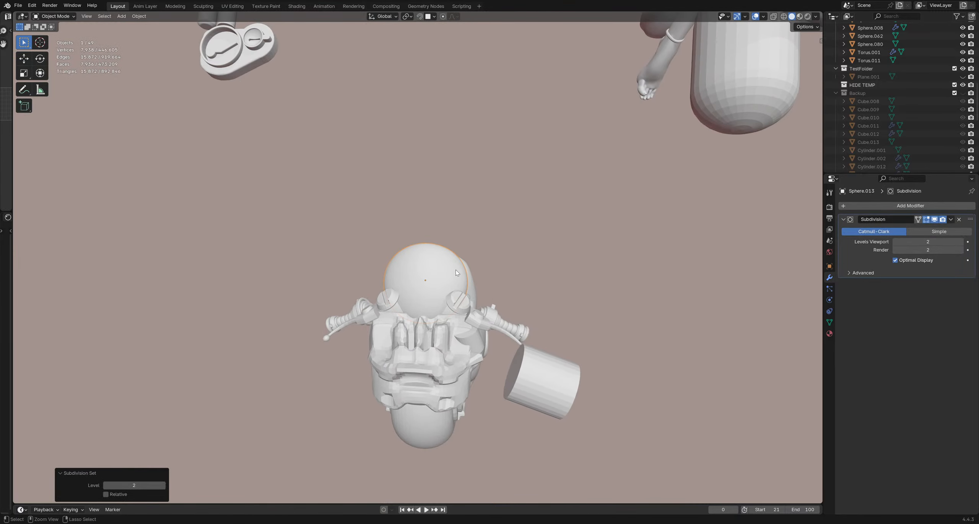
Step: Rework the front piece's contour in Sculpt Mode with the Grab brush at 496 px and 228 px
key(ctrl+Tab)
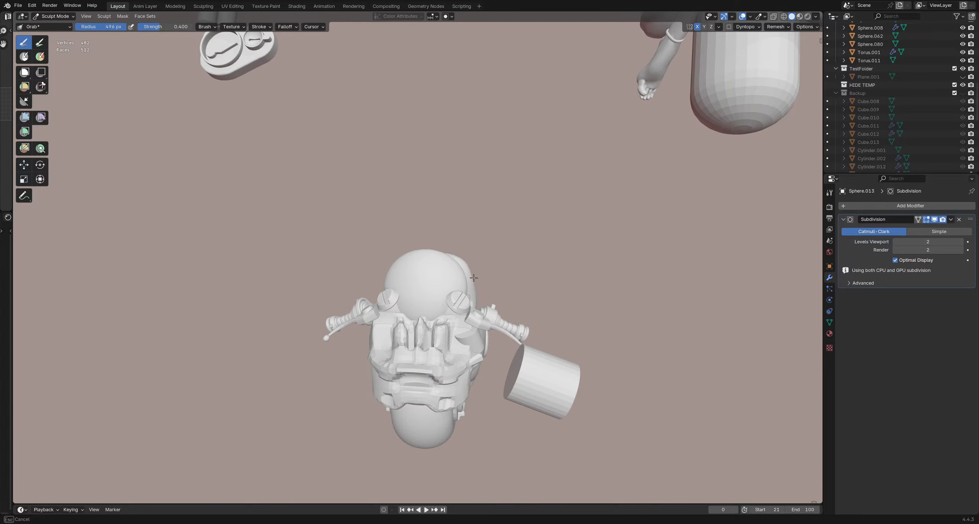
mouse_move(478, 314)
middle_down()
mouse_move(576, 319)
mouse_move(600, 296)
mouse_move(593, 287)
mouse_move(559, 299)
middle_up()
key(f)
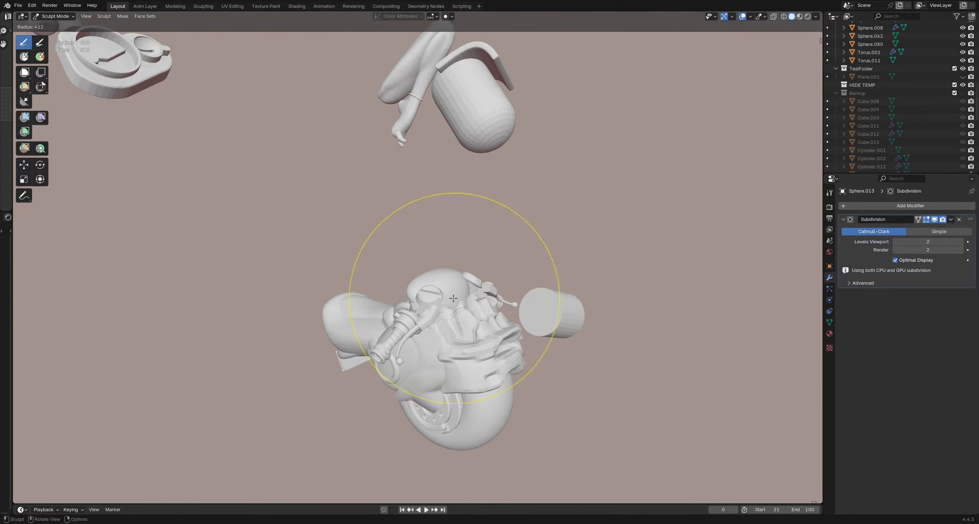
click(544, 300)
mouse_move(405, 302)
middle_down()
mouse_move(361, 306)
mouse_move(377, 392)
middle_up()
key(f)
click(413, 306)
scroll(415, 306, up, 3)
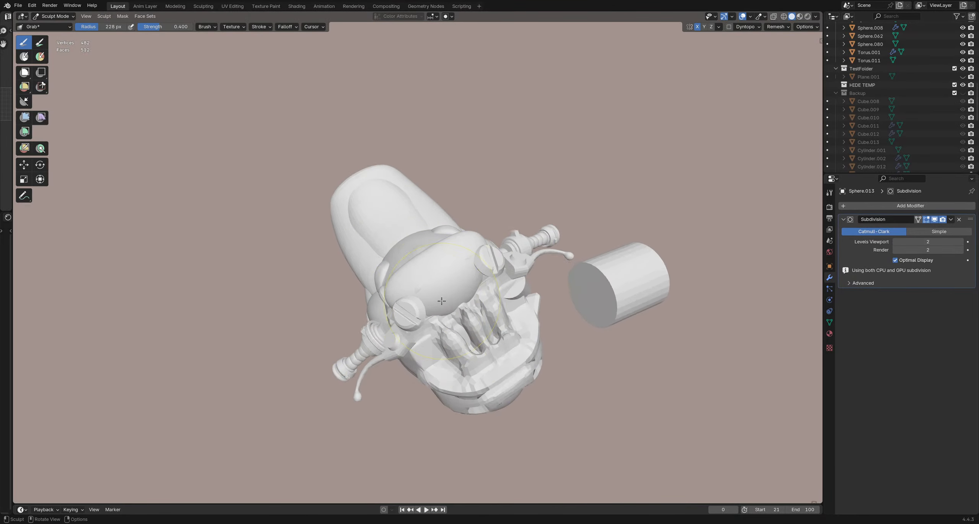
Step: Refine the front piece's ends and edges above the handlebar mounts with Grab brush sizes between 182 and 273 px
middle_drag(434, 332, 454, 374)
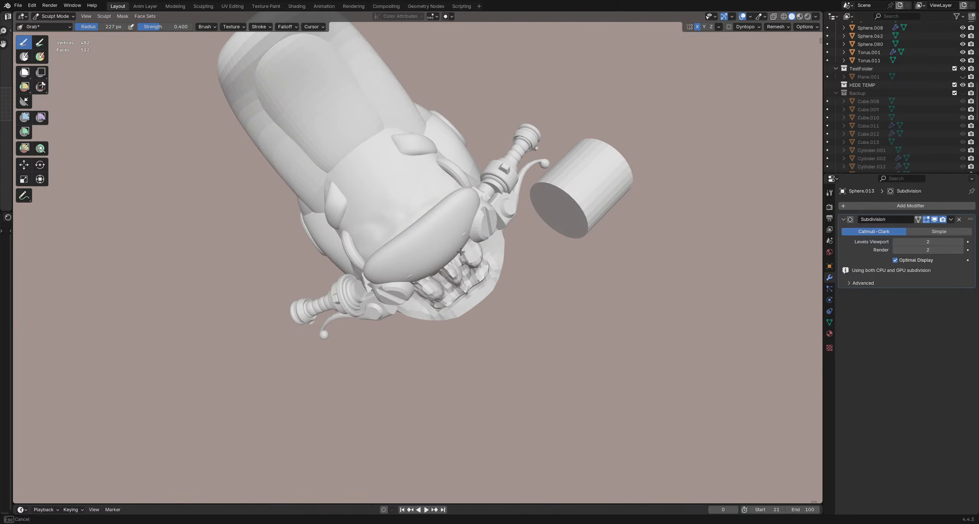
mouse_move(487, 294)
middle_down()
mouse_move(472, 286)
mouse_move(496, 166)
mouse_move(483, 297)
middle_up()
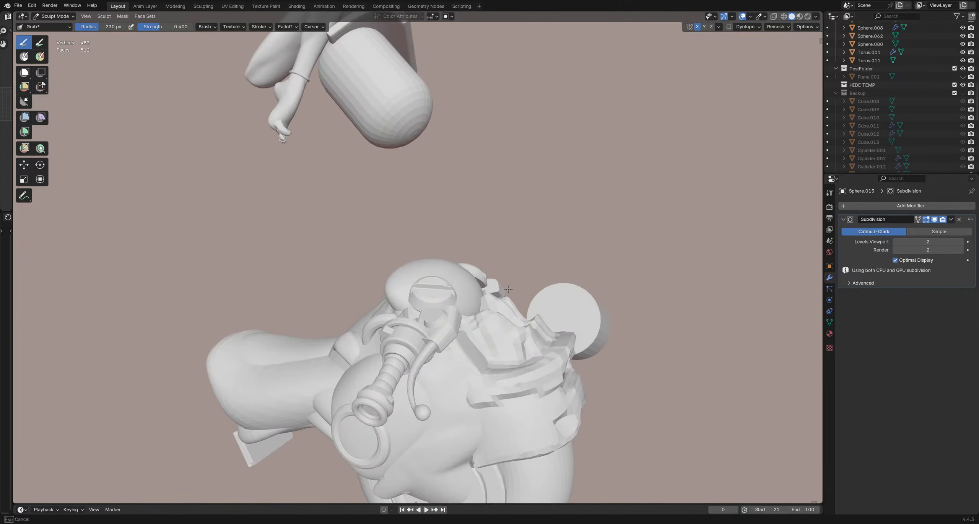
mouse_move(538, 283)
middle_down()
mouse_move(474, 332)
mouse_move(504, 306)
mouse_move(466, 289)
middle_up()
mouse_move(438, 291)
middle_down()
mouse_move(480, 260)
mouse_move(493, 279)
middle_up()
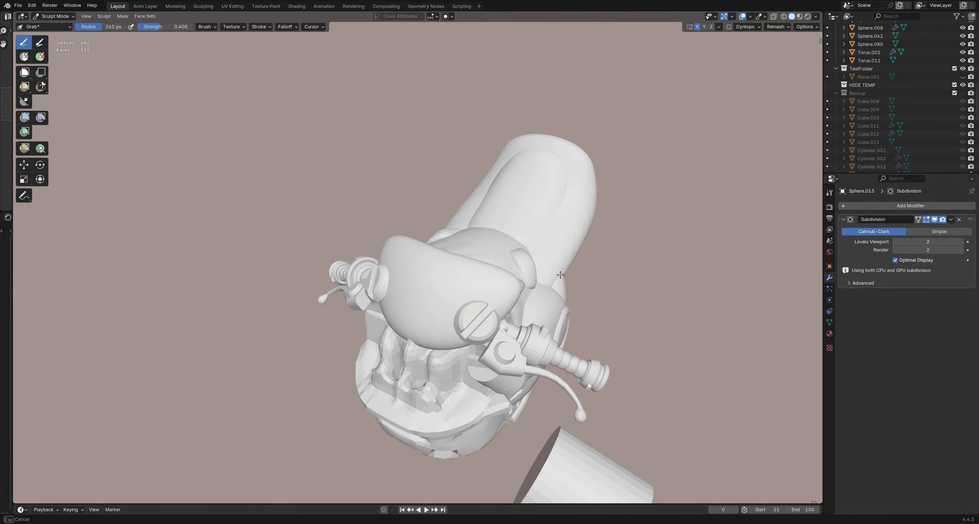
mouse_move(561, 274)
middle_down()
mouse_move(477, 306)
mouse_move(538, 305)
middle_up()
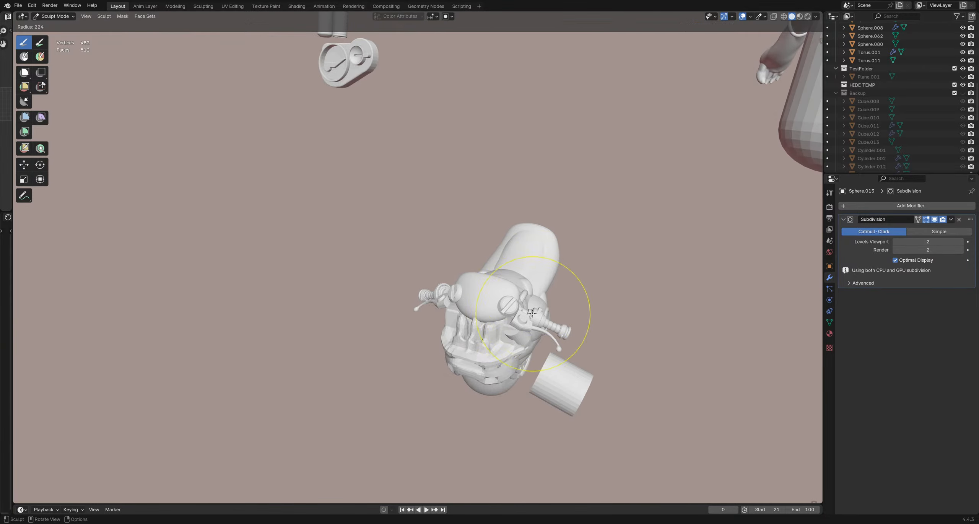
middle_drag(508, 332, 537, 263)
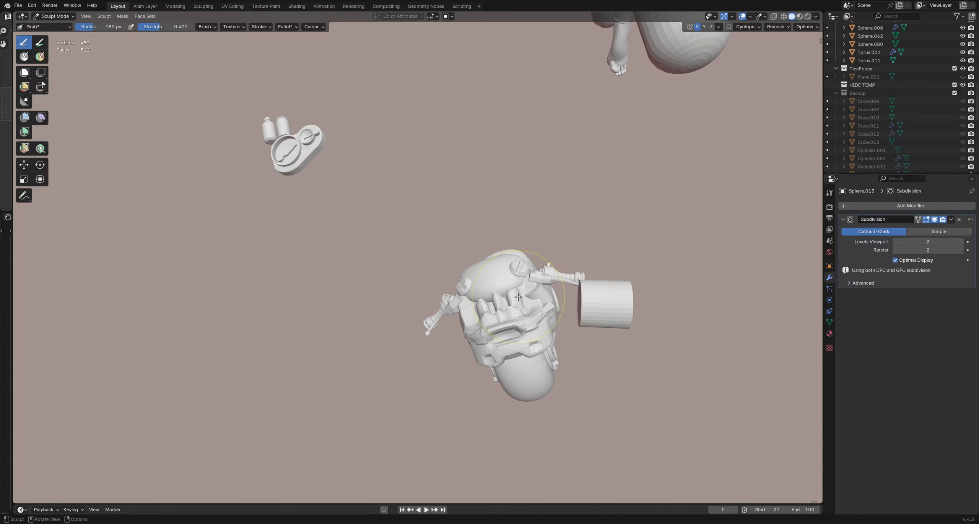
mouse_move(519, 297)
middle_down()
mouse_move(504, 320)
mouse_move(534, 287)
middle_up()
scroll(494, 297, up, 2)
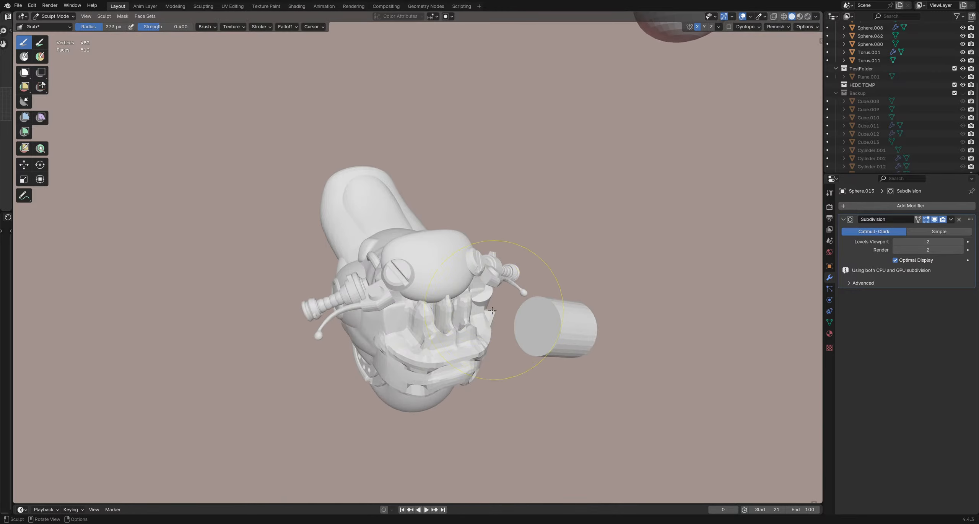
middle_drag(464, 365, 446, 288)
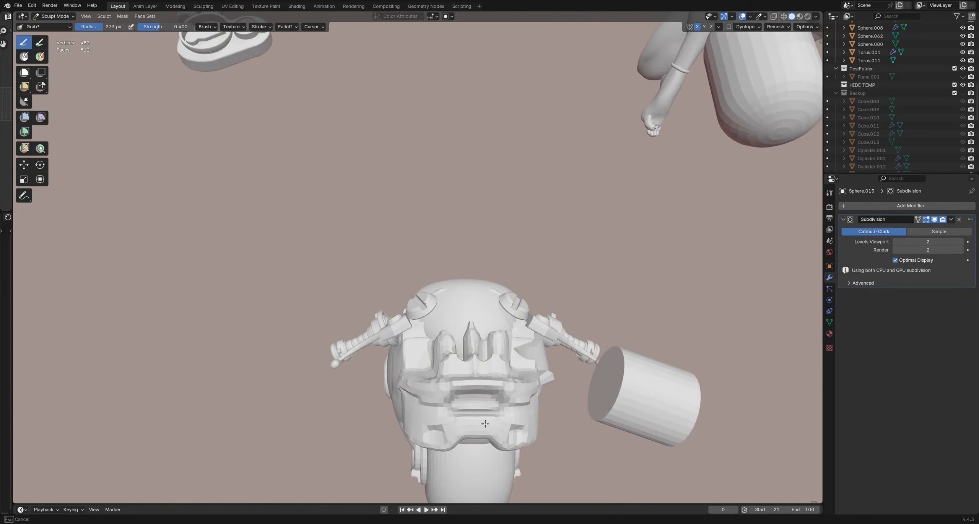
mouse_move(485, 424)
middle_down()
mouse_move(618, 348)
mouse_move(525, 302)
mouse_move(393, 268)
mouse_move(539, 302)
mouse_move(464, 279)
mouse_move(334, 279)
mouse_move(379, 319)
mouse_move(324, 315)
mouse_move(469, 281)
mouse_move(471, 271)
mouse_move(569, 274)
middle_up()
scroll(469, 282, up, 3)
Step: Touch up the curved front piece in Sculpt Mode, return to Object Mode and save the file
key(ctrl+Tab)
click(568, 274)
mouse_move(421, 311)
middle_down()
mouse_move(584, 339)
mouse_move(454, 311)
mouse_move(447, 283)
mouse_move(478, 288)
mouse_move(432, 235)
mouse_move(444, 234)
mouse_move(455, 344)
mouse_move(463, 245)
mouse_move(446, 268)
mouse_move(448, 290)
mouse_move(451, 239)
mouse_move(449, 291)
mouse_move(464, 254)
mouse_move(420, 239)
mouse_move(495, 271)
mouse_move(313, 253)
mouse_move(432, 238)
middle_up()
scroll(447, 283, up, 3)
click(468, 287)
key(ctrl+Tab)
click(443, 313)
key(ctrl+Tab)
Step: Duplicate the loose cylinder beside the vehicle, move the copy behind the handlebars and tilt it to face the seat
key(shift+d)
click(533, 264)
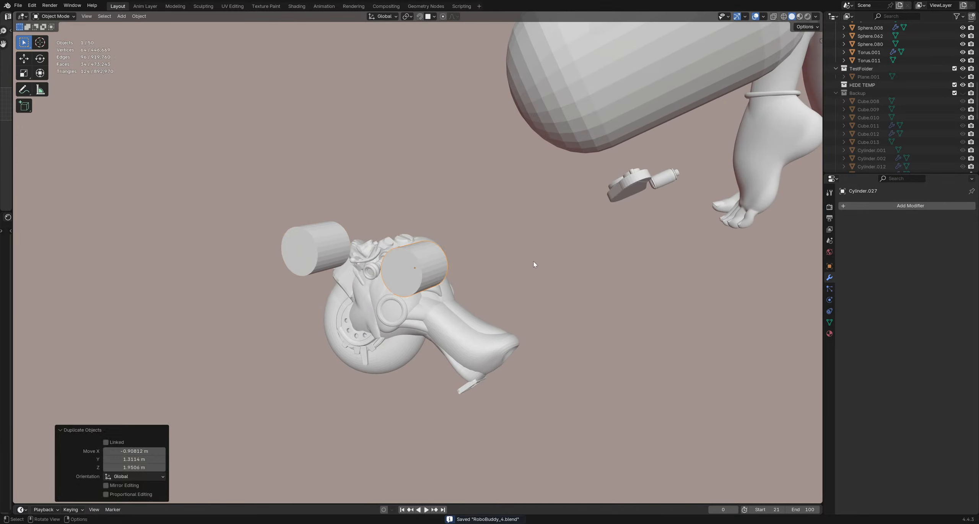
middle_drag(534, 264, 423, 388)
key(r)
click(335, 239)
middle_drag(335, 239, 485, 297)
key(g)
click(568, 286)
middle_drag(568, 286, 565, 260)
key(r)
click(527, 240)
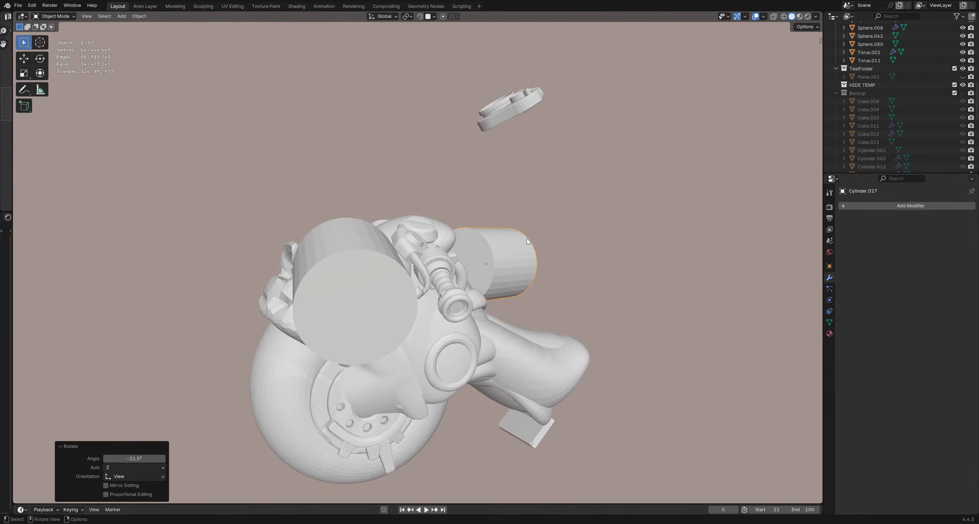
Step: Reposition and rotate the copied cylinder, and scale it to 0.513 on the body behind the front piece
key(g)
click(489, 250)
middle_drag(490, 250, 558, 267)
key(r)
click(377, 415)
key(g)
click(463, 229)
key(s)
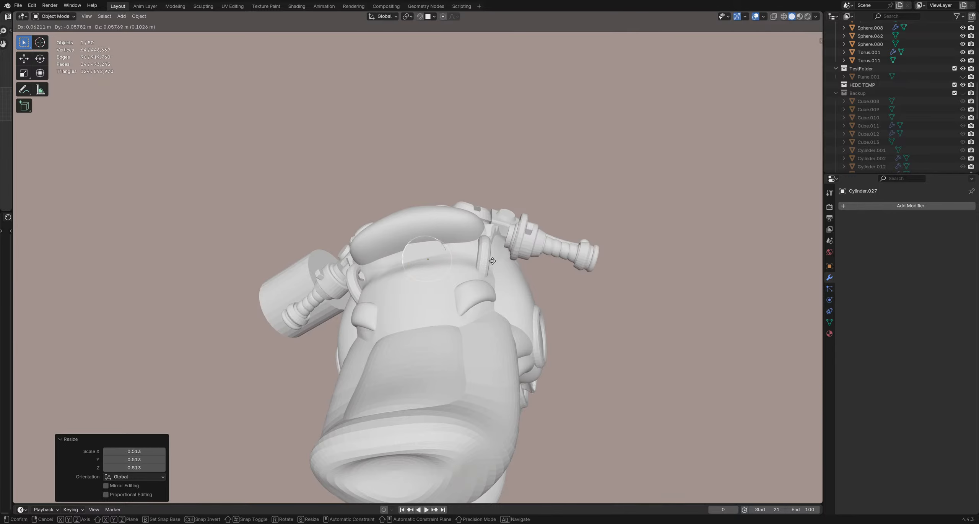
click(492, 262)
Step: Move and rotate the small cylinder so it sits under the rear edge of the curved front piece
middle_drag(492, 261, 499, 243)
key(g)
click(586, 262)
key(r)
click(442, 252)
key(g)
click(481, 255)
Step: Inset the cylinder's seat-facing end face by 0.1921 m in Edit Mode
key(Tab)
key(i)
click(538, 255)
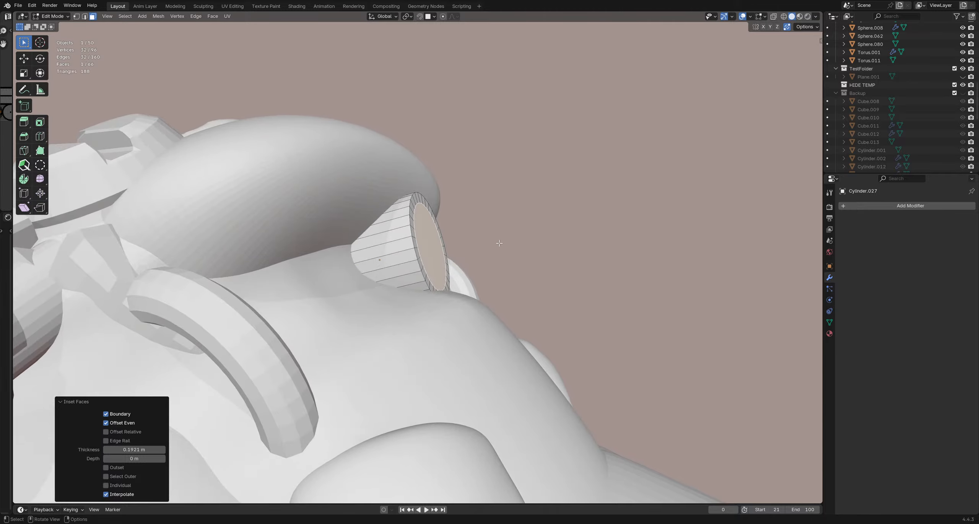
key(g)
key(g)
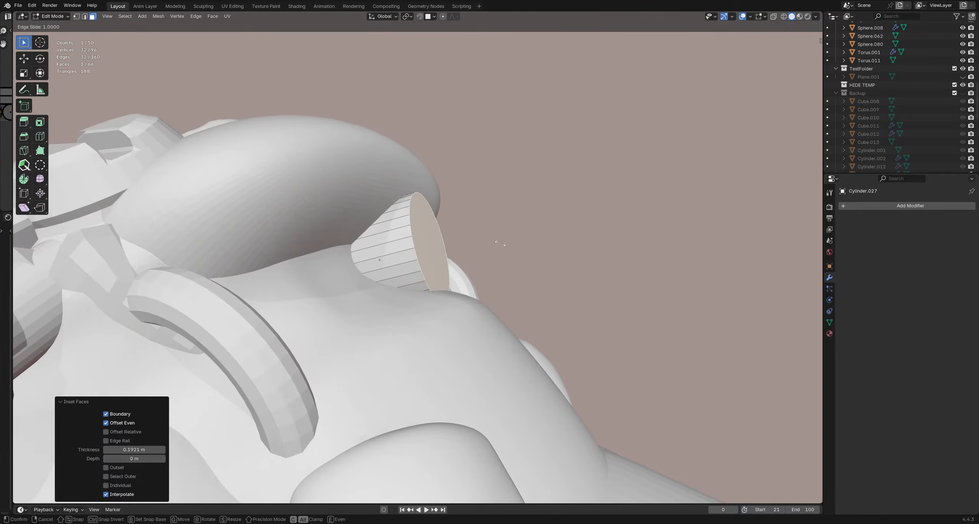
right_click(507, 254)
Step: Move the inset end face outward to give the cylinder a tapered rim, and return to Object Mode
middle_drag(509, 256, 489, 238)
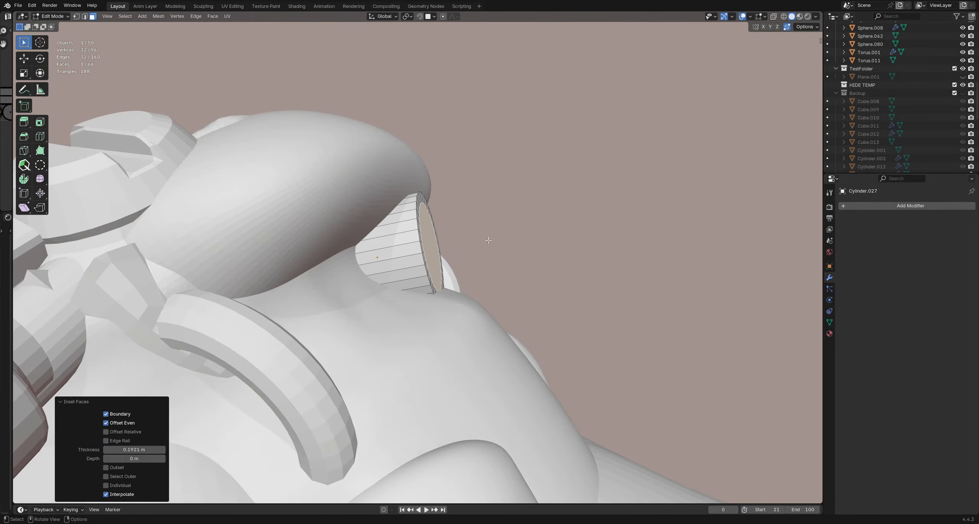
key(g)
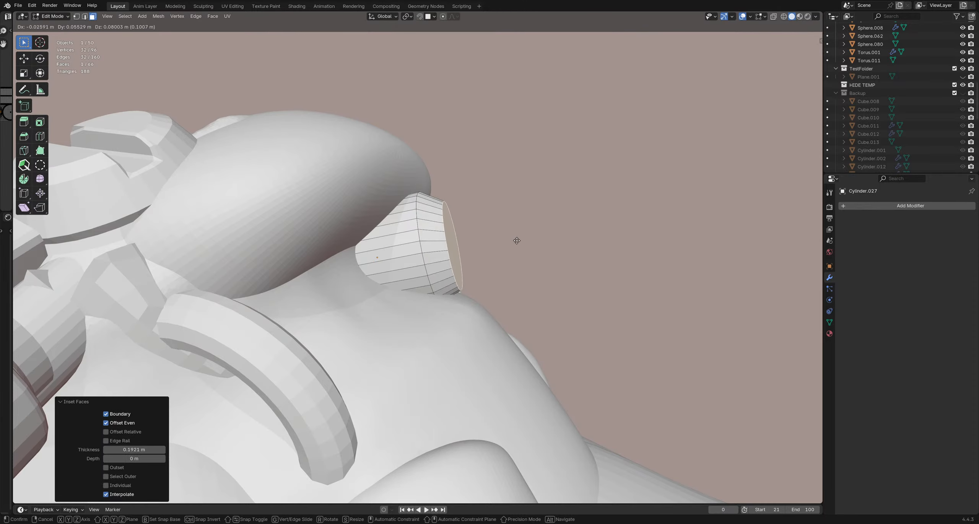
click(524, 243)
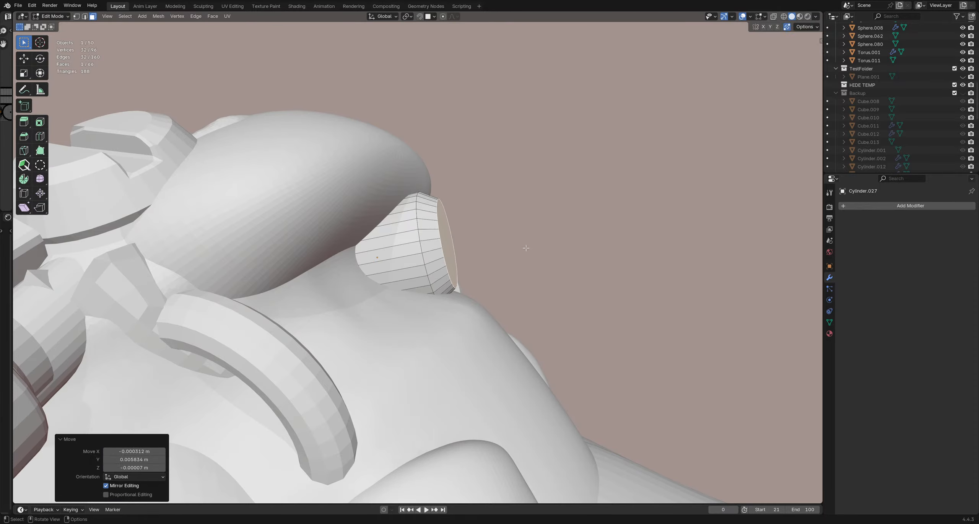
key(Tab)
middle_drag(524, 247, 526, 267)
scroll(455, 283, down, 2)
scroll(436, 255, up, 4)
Step: Rotate the tapered cylinder from several views so its face points toward the seat
drag(436, 255, 435, 265)
middle_drag(435, 265, 471, 283)
click(424, 265)
key(r)
click(490, 252)
key(r)
click(446, 276)
key(r)
click(471, 271)
scroll(470, 271, down, 3)
click(437, 278)
Step: Inset the cylinder's end face by 0.1338 m in Edit Mode
key(Tab)
scroll(439, 275, up, 4)
key(i)
click(524, 277)
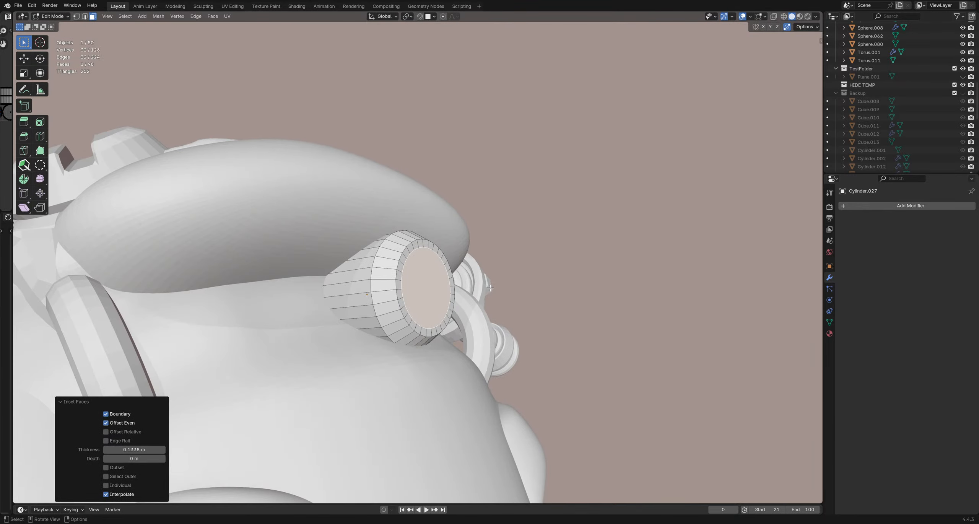
Step: Extrude the inner face and sink it into the cylinder with Shrink/Fatten, scale the recessed face, and return to Object Mode
key(e)
right_click(471, 282)
key(alt+s)
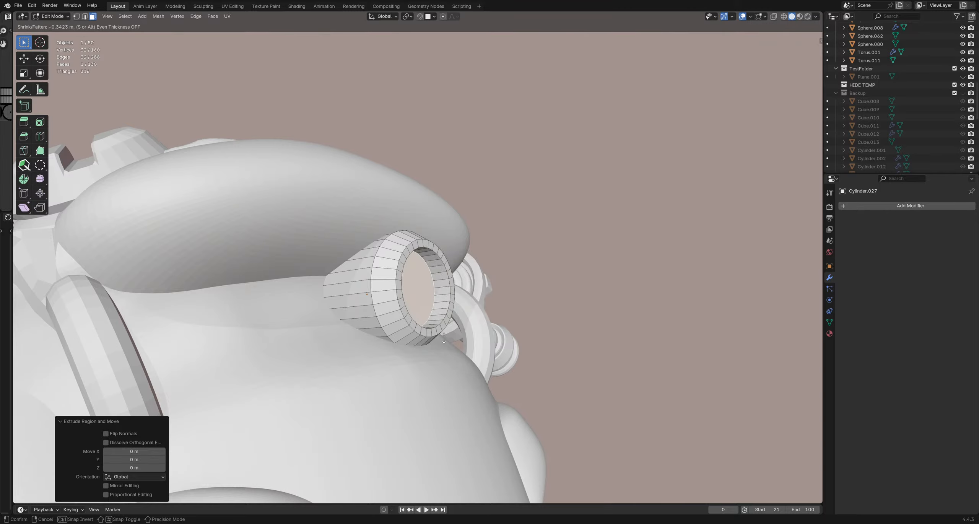
click(449, 326)
middle_drag(448, 327, 420, 281)
key(s)
click(525, 272)
scroll(208, 221, down, 3)
key(Tab)
Step: Select the recessed cylinder and rotate it to align with the front piece
click(208, 222)
scroll(432, 245, down, 5)
scroll(419, 281, up, 7)
click(455, 245)
middle_drag(455, 245, 501, 211)
key(r)
click(434, 149)
Step: Duplicate the recessed cylinder, place and rotate the copy beside the original, and scale it to 0.930
key(shift+d)
click(329, 283)
key(g)
click(370, 308)
key(r)
click(485, 292)
key(g)
click(484, 285)
key(s)
click(492, 217)
Step: Duplicate the recessed cylinder as a smaller third one, rotate it -8.72° and place it on the first one's outer side
middle_drag(431, 251, 446, 233)
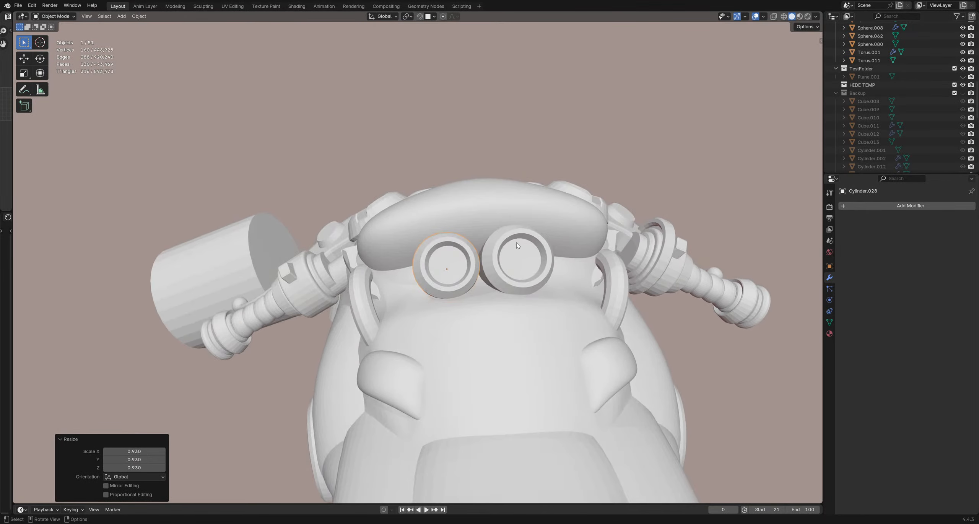
key(shift+d)
click(643, 255)
middle_drag(643, 256, 455, 180)
key(s)
click(577, 255)
key(r)
click(467, 338)
key(g)
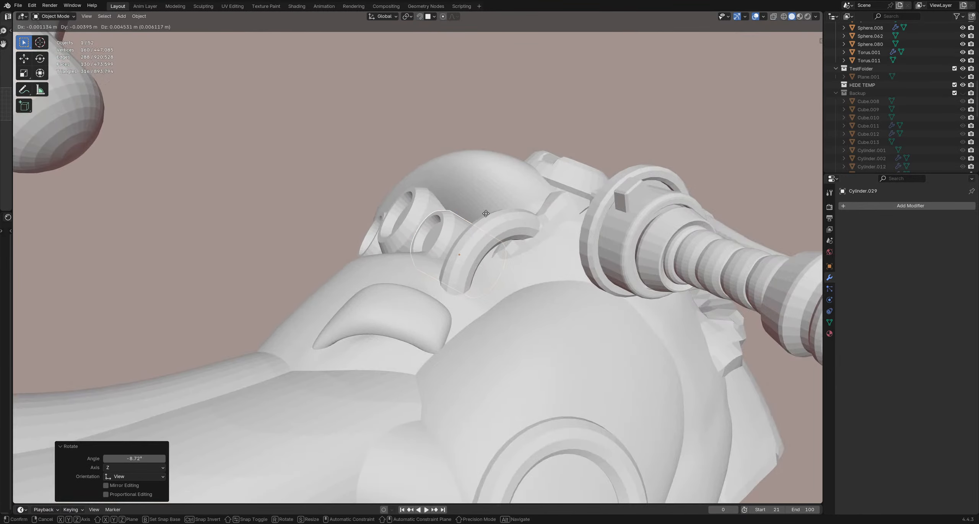
click(428, 169)
Step: Duplicate a recessed cylinder to the opposite end of the row, position it against the body and rotate it -24.2°
middle_drag(397, 164, 410, 216)
scroll(441, 133, down, 2)
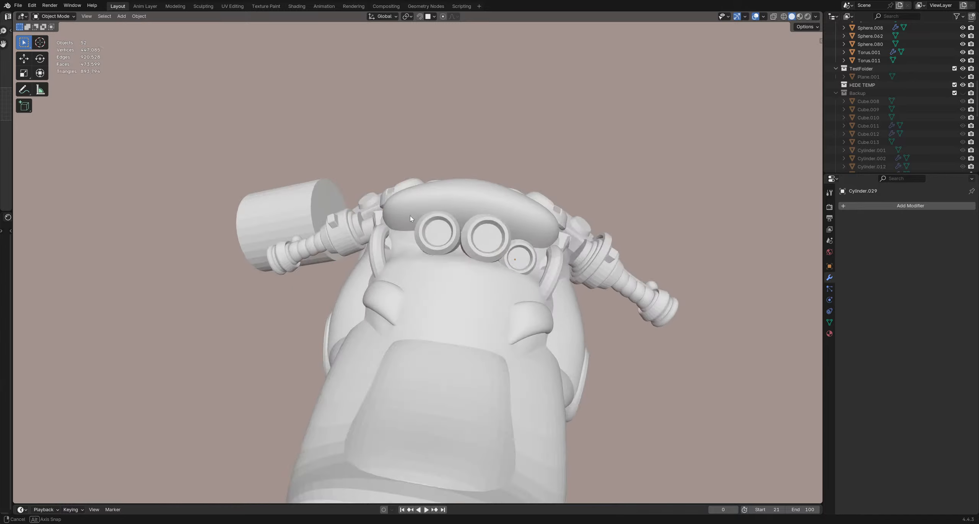
scroll(410, 215, down, 3)
scroll(474, 248, down, 2)
scroll(472, 250, up, 4)
scroll(473, 253, up, 2)
middle_drag(474, 252, 486, 264)
key(shift+d)
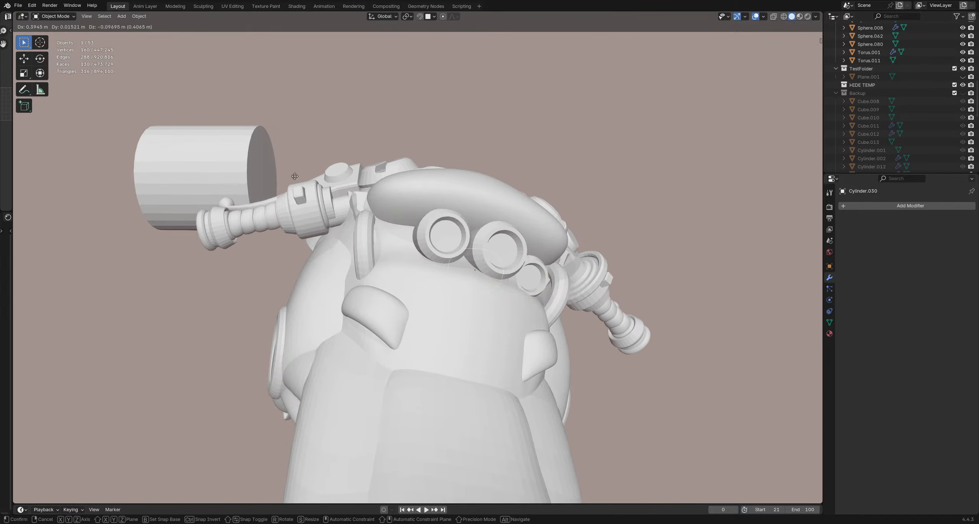
click(362, 226)
middle_drag(356, 230, 508, 243)
key(g)
click(490, 335)
key(r)
click(499, 319)
key(r)
click(503, 209)
middle_drag(504, 209, 363, 214)
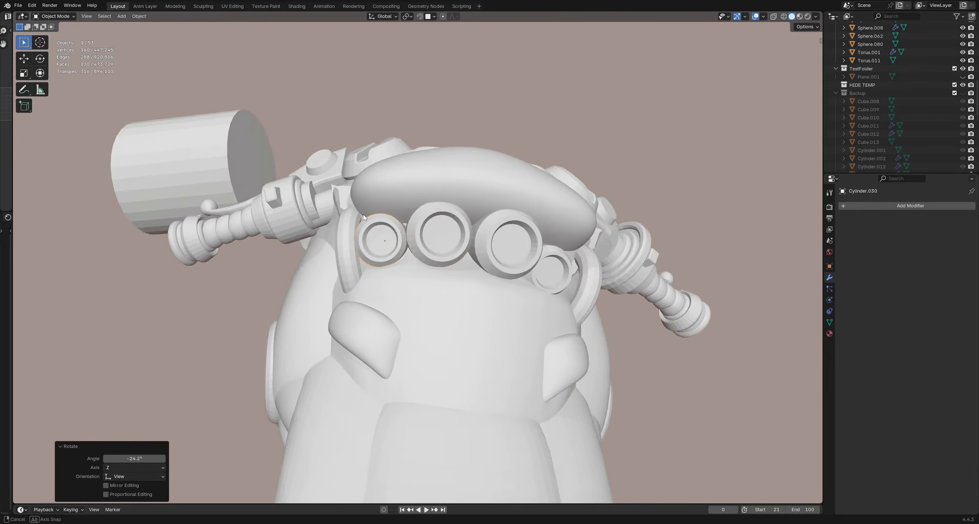
Step: Move the fourth cylinder snugly beside its neighbour and fine-tune its rotation
key(g)
click(439, 210)
key(g)
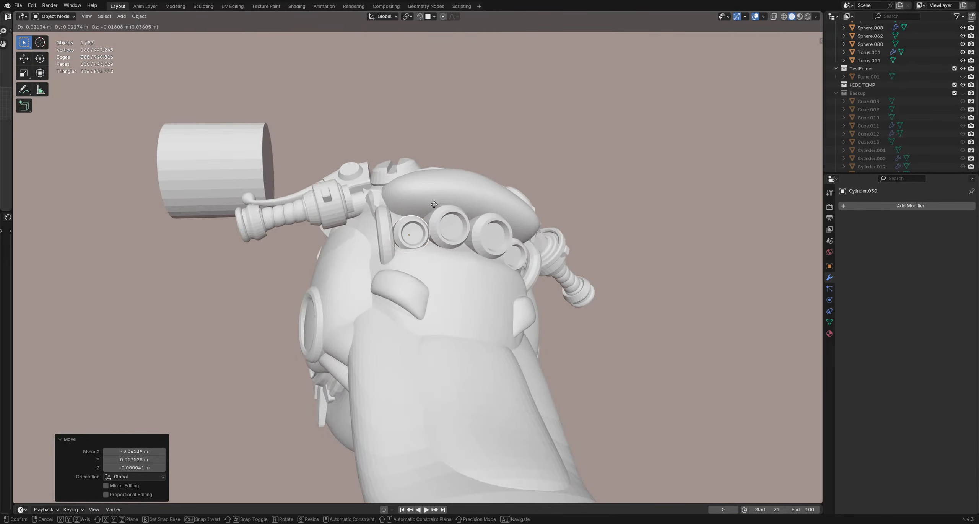
click(439, 212)
middle_drag(439, 213, 497, 285)
key(r)
click(425, 255)
Step: Rotate the first large cylinder in the row to match its neighbours and deselect everything
click(489, 259)
key(r)
click(486, 297)
click(614, 287)
scroll(614, 287, down, 5)
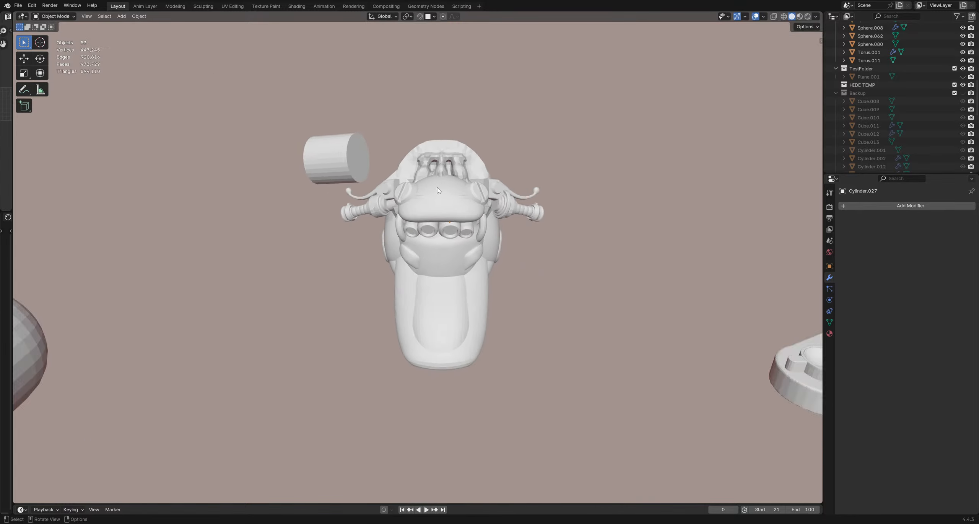
Step: Save the current state of the vehicle model in RoboBuddy_4.blend
middle_drag(615, 288, 437, 273)
scroll(411, 221, up, 4)
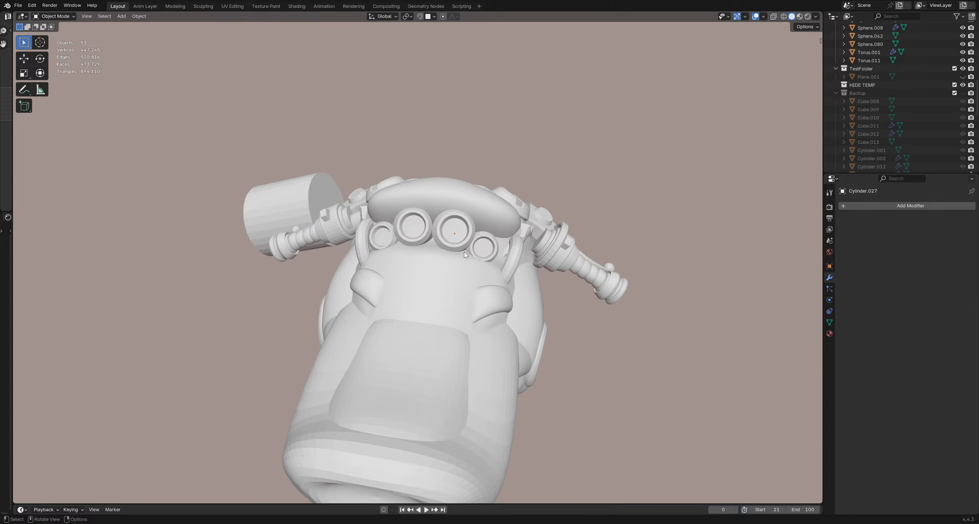
key(ctrl+s)
middle_drag(463, 252, 467, 224)
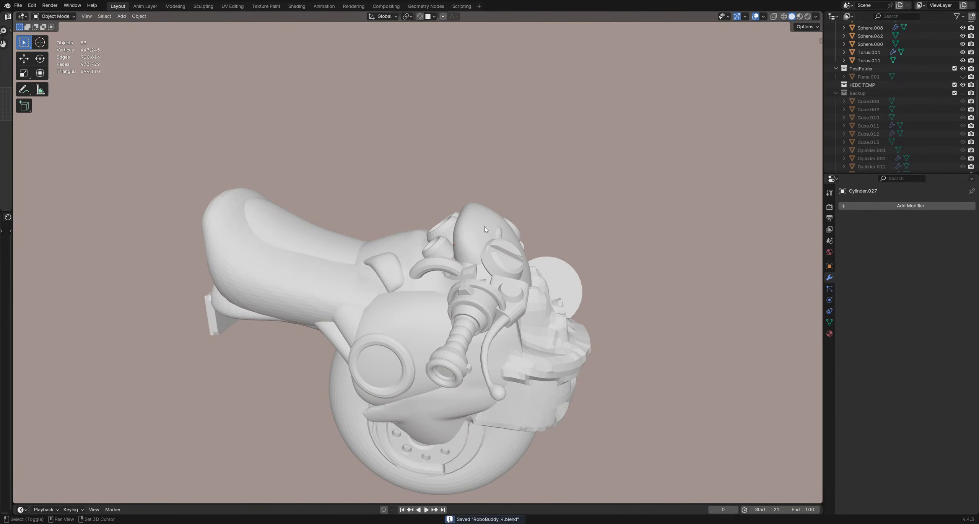
Step: Add a UV sphere with 32 segments, 16 rings and a 1 m radius, and raise it along Z
key(shift+a)
mouse_move(481, 228)
click(527, 253)
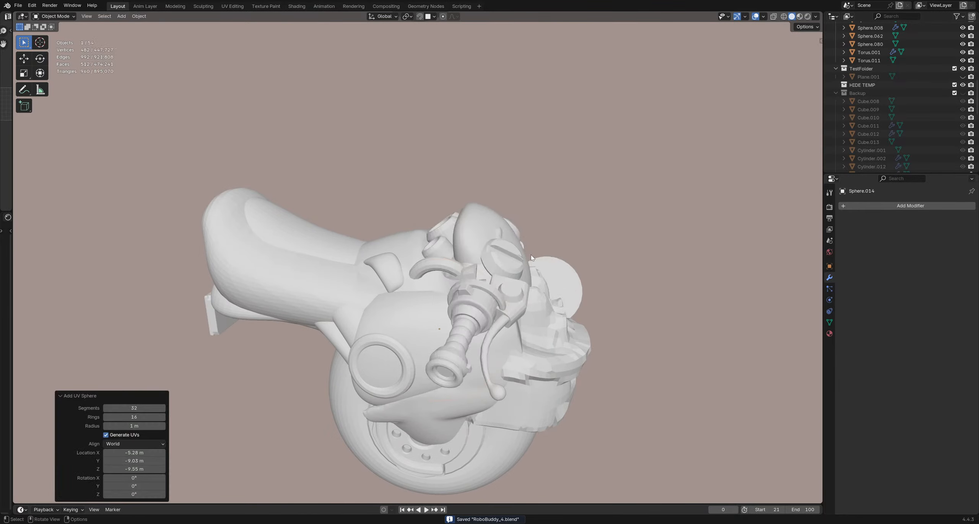
scroll(524, 250, down, 3)
middle_drag(520, 247, 453, 214)
key(g)
key(z)
click(444, 173)
Step: Move the sphere along the Y axis so it sits over the front of the vehicle above the handlebars
mouse_move(444, 173)
middle_down()
mouse_move(498, 203)
mouse_move(448, 245)
mouse_move(431, 212)
mouse_move(432, 231)
mouse_move(487, 224)
mouse_move(463, 210)
middle_up()
key(g)
key(z)
key(y)
click(516, 207)
Step: Add a level 2 Subdivision modifier to the sphere and enter Sculpt Mode with a large Grab brush
key(ctrl+2)
key(ctrl+Tab)
click(468, 225)
key(f)
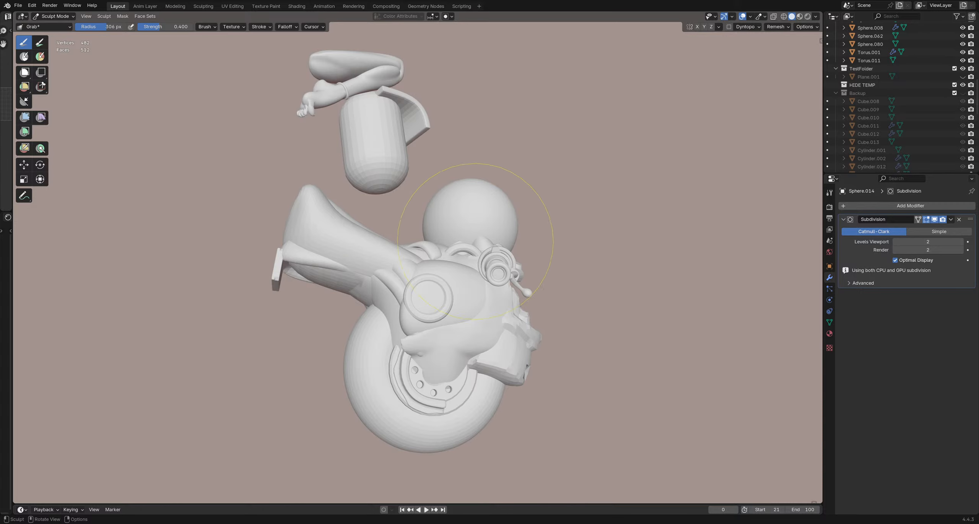
Step: Grab-sculpt the sphere with X symmetry, pushing its rear side inward into a hollow shell above the gauge cylinders
mouse_move(502, 244)
middle_down()
mouse_move(440, 262)
mouse_move(482, 245)
middle_up()
middle_drag(389, 242, 487, 221)
drag(540, 264, 531, 256)
middle_drag(531, 255, 520, 237)
drag(444, 216, 456, 218)
mouse_move(513, 214)
middle_down()
mouse_move(438, 203)
mouse_move(459, 252)
mouse_move(414, 275)
mouse_move(384, 245)
mouse_move(383, 221)
mouse_move(455, 230)
mouse_move(507, 219)
mouse_move(443, 264)
middle_up()
key(f)
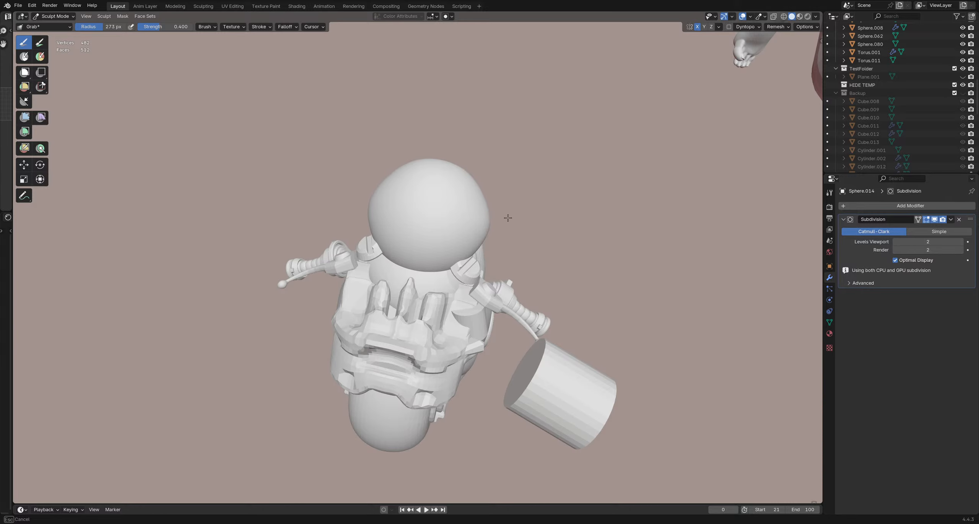
mouse_move(474, 262)
middle_down()
mouse_move(302, 219)
mouse_move(382, 260)
mouse_move(451, 275)
middle_up()
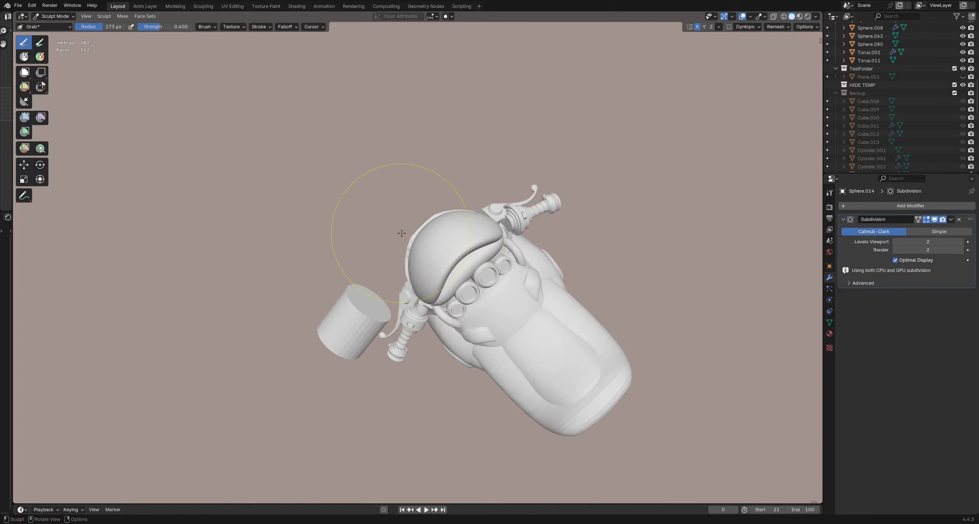
Step: Reshape the shell's crown and sides with larger Grab strokes so it follows the front of the body
mouse_move(390, 278)
middle_down()
mouse_move(485, 164)
mouse_move(520, 228)
mouse_move(345, 201)
mouse_move(387, 207)
mouse_move(369, 230)
mouse_move(426, 294)
mouse_move(464, 273)
mouse_move(421, 245)
mouse_move(394, 258)
mouse_move(409, 225)
mouse_move(378, 236)
mouse_move(410, 226)
mouse_move(394, 229)
mouse_move(407, 243)
middle_up()
key(f)
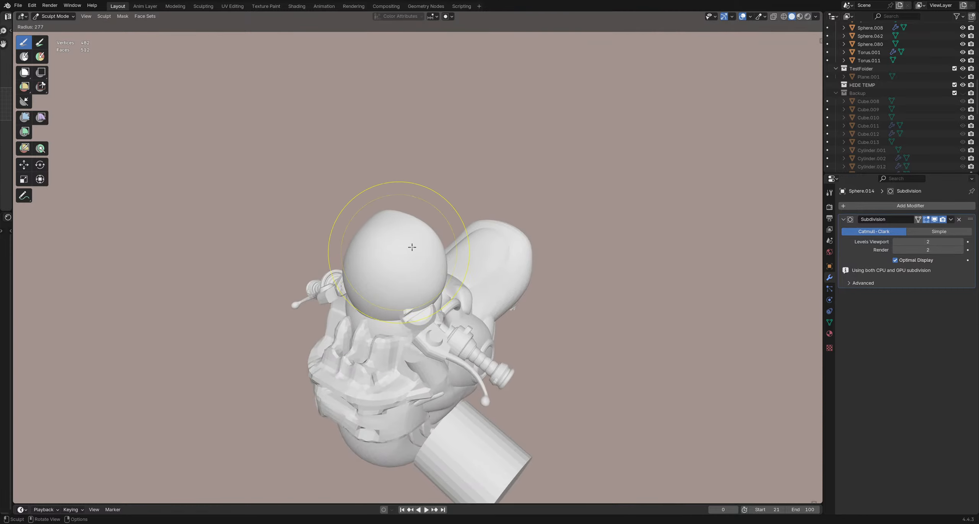
mouse_move(432, 277)
middle_down()
mouse_move(454, 262)
mouse_move(439, 268)
middle_up()
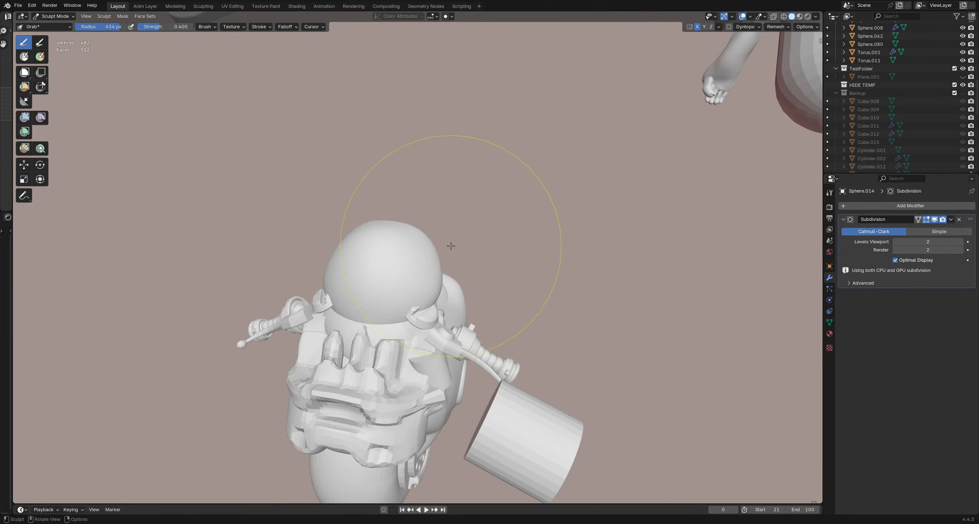
mouse_move(447, 313)
middle_down()
mouse_move(252, 310)
mouse_move(363, 273)
mouse_move(385, 279)
mouse_move(372, 294)
middle_up()
mouse_move(385, 294)
middle_down()
mouse_move(433, 285)
mouse_move(339, 240)
mouse_move(437, 229)
mouse_move(439, 341)
mouse_move(495, 289)
middle_up()
key(f)
click(439, 341)
key(f)
click(443, 319)
Step: Resize the Grab brush to 171 px and refine the shell's upper rim above the row of gauges
key(f)
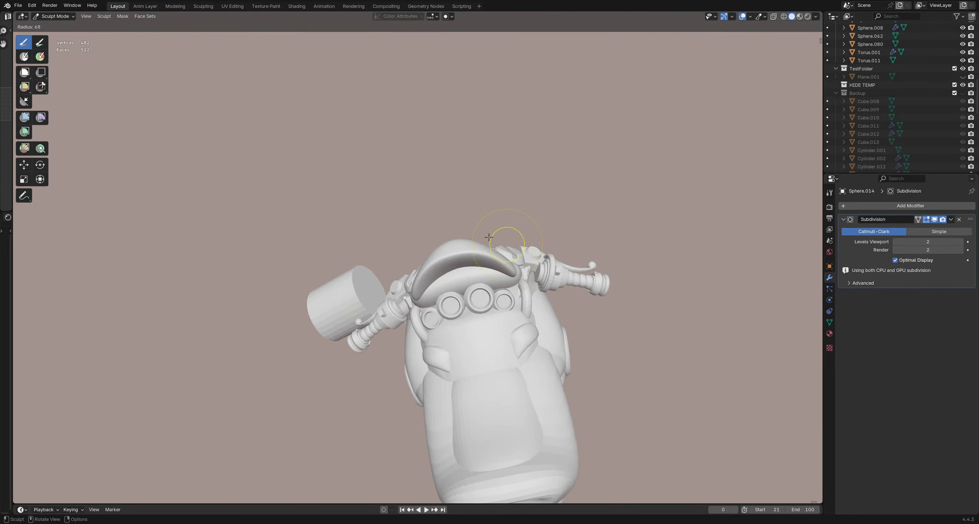
click(459, 215)
middle_drag(459, 215, 476, 259)
key(f)
click(479, 234)
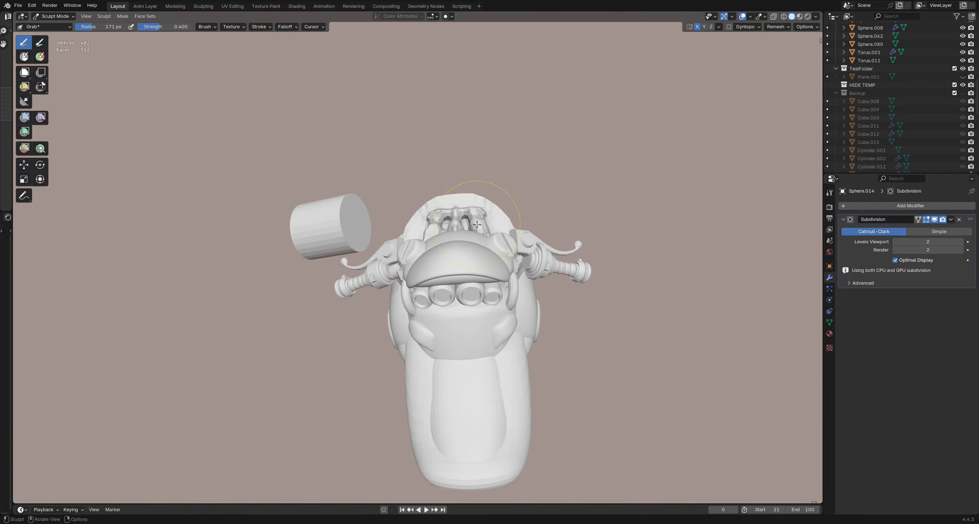
scroll(509, 238, up, 5)
mouse_move(477, 225)
middle_down()
mouse_move(509, 237)
mouse_move(476, 225)
middle_up()
scroll(509, 229, down, 5)
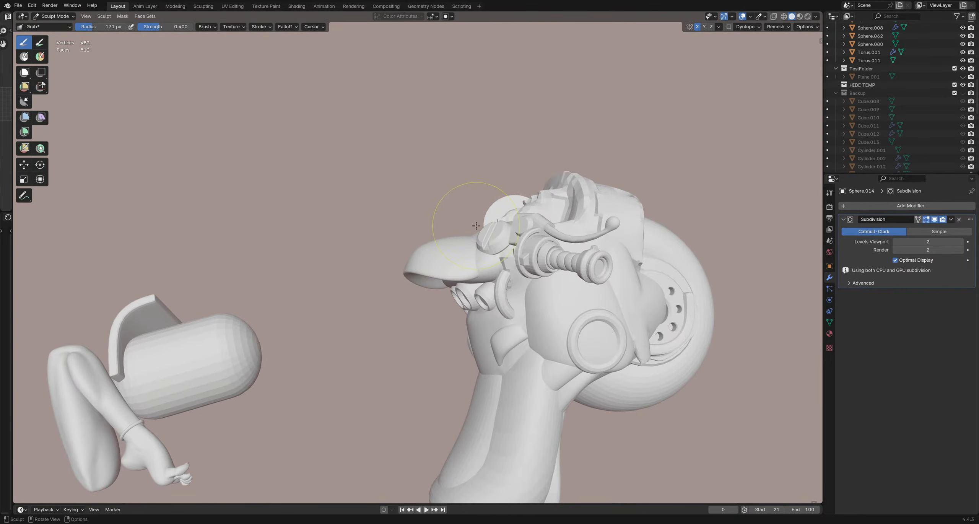
Step: Grab-sculpt the shell's side profile to thin it and shape its raised tip
middle_drag(405, 218, 395, 222)
key(f)
click(398, 225)
drag(398, 226, 397, 228)
mouse_move(406, 231)
middle_down()
mouse_move(513, 218)
mouse_move(346, 336)
mouse_move(415, 261)
mouse_move(394, 255)
mouse_move(417, 245)
mouse_move(422, 218)
middle_up()
key(f)
click(402, 255)
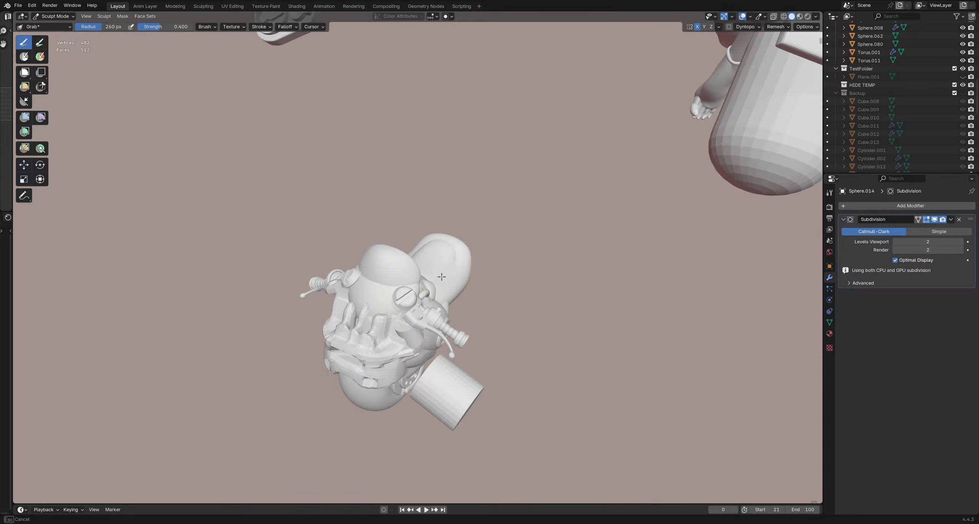
Step: Adjust the shell's lower edges with the Grab brush so they blend into the body around the handlebars
mouse_move(442, 276)
middle_down()
mouse_move(381, 298)
mouse_move(445, 280)
mouse_move(403, 292)
mouse_move(421, 320)
mouse_move(458, 317)
middle_up()
key(f)
middle_drag(344, 307, 429, 299)
mouse_move(428, 298)
middle_down()
mouse_move(382, 265)
mouse_move(412, 255)
mouse_move(429, 231)
mouse_move(495, 253)
middle_up()
mouse_move(500, 283)
middle_down()
mouse_move(525, 267)
mouse_move(404, 279)
mouse_move(395, 263)
mouse_move(525, 278)
mouse_move(425, 265)
mouse_move(446, 258)
mouse_move(453, 290)
mouse_move(404, 196)
mouse_move(382, 230)
mouse_move(407, 321)
mouse_move(398, 308)
mouse_move(432, 280)
mouse_move(473, 276)
mouse_move(457, 297)
mouse_move(443, 285)
mouse_move(472, 265)
middle_up()
scroll(397, 306, up, 3)
scroll(473, 279, up, 3)
Step: Switch the sculpting target to the main body mesh and return to Object Mode
key(alt+q)
scroll(472, 283, up, 1)
key(alt+q)
scroll(469, 283, up, 1)
scroll(454, 297, down, 5)
key(ctrl+Tab)
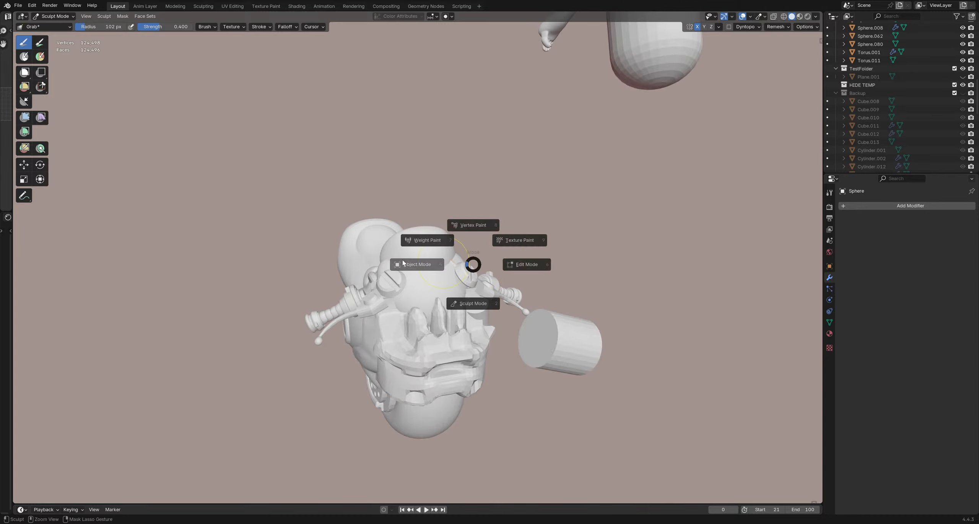
click(405, 264)
Step: Duplicate the slotted screw-head pair beside the handlebars and place the copy off to the vehicle's side
mouse_move(539, 285)
middle_down()
mouse_move(469, 316)
mouse_move(356, 275)
mouse_move(450, 260)
middle_up()
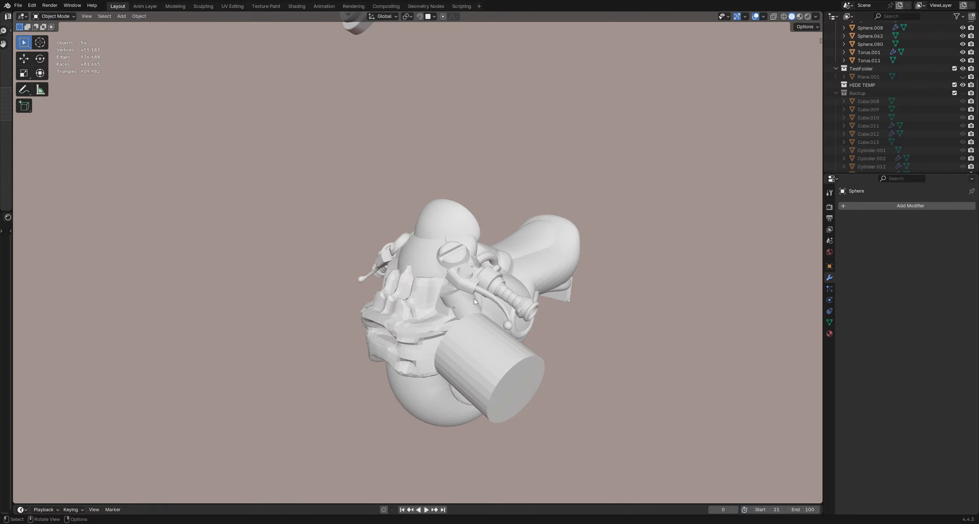
middle_drag(474, 301, 599, 190)
middle_drag(638, 246, 470, 272)
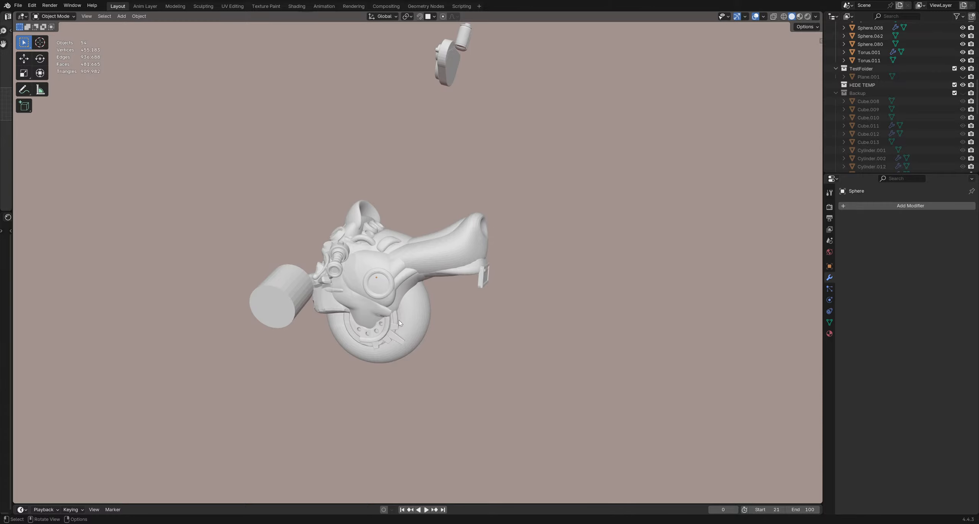
middle_drag(399, 323, 438, 262)
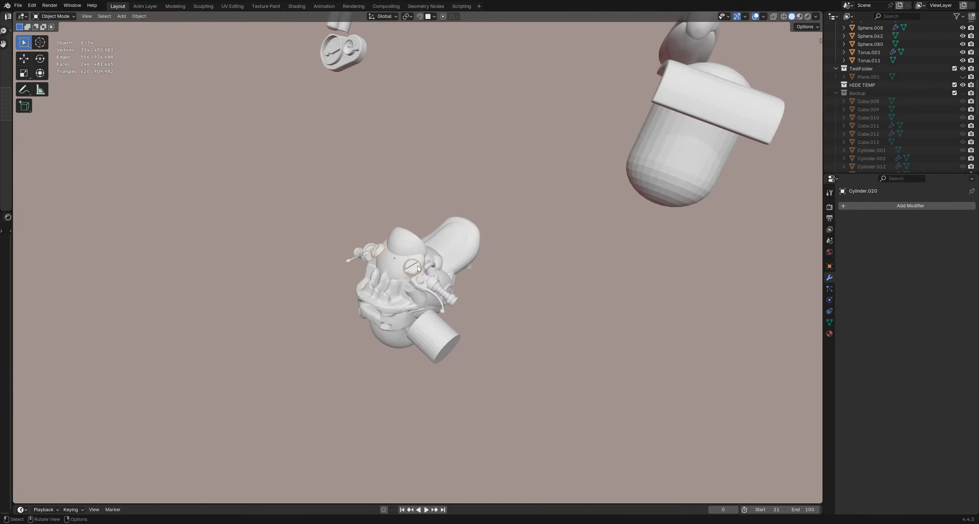
scroll(418, 266, up, 5)
key(shift+d)
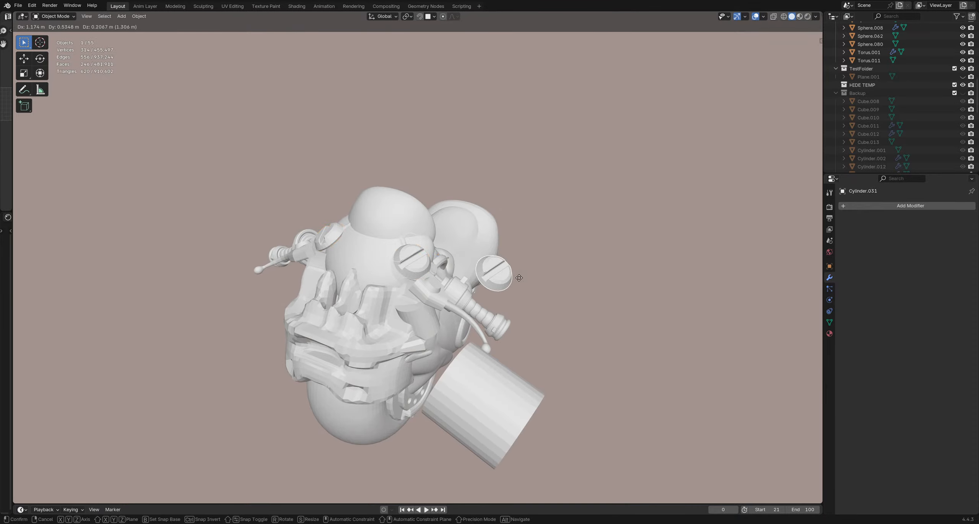
click(555, 293)
Step: Delete the faces of one of the two linked screw heads in the duplicated mesh
scroll(555, 292, up, 2)
middle_drag(553, 300, 646, 268)
key(Tab)
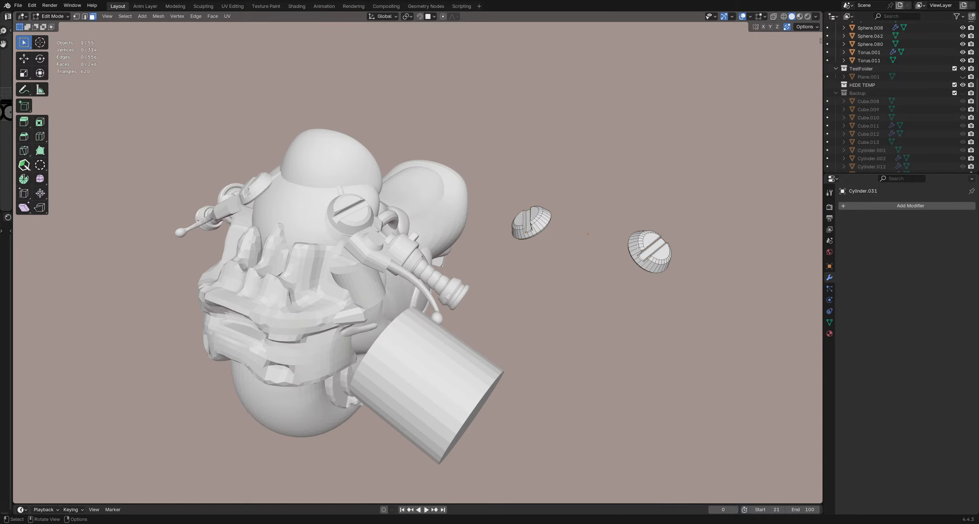
key(l)
key(x)
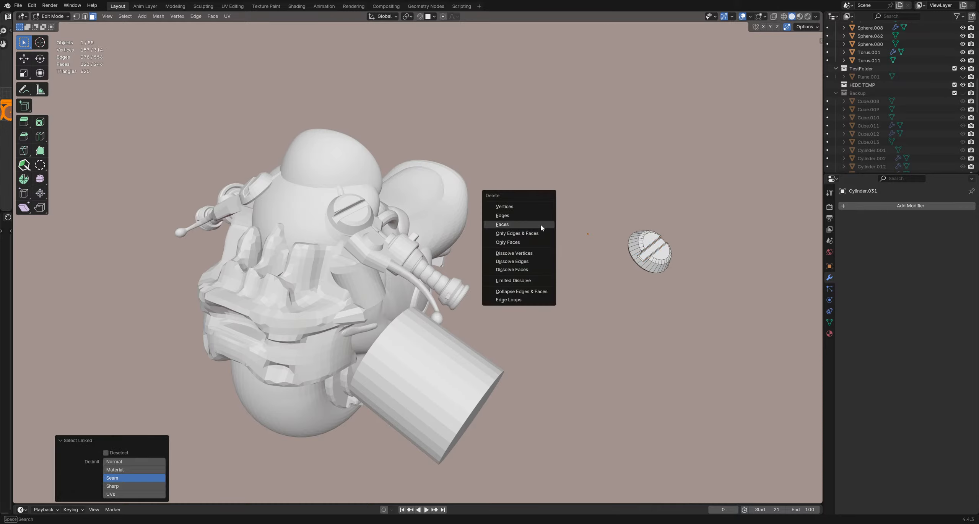
click(540, 224)
Step: Apply all transforms to the remaining screw head and set its origin to its geometry
key(Tab)
key(q)
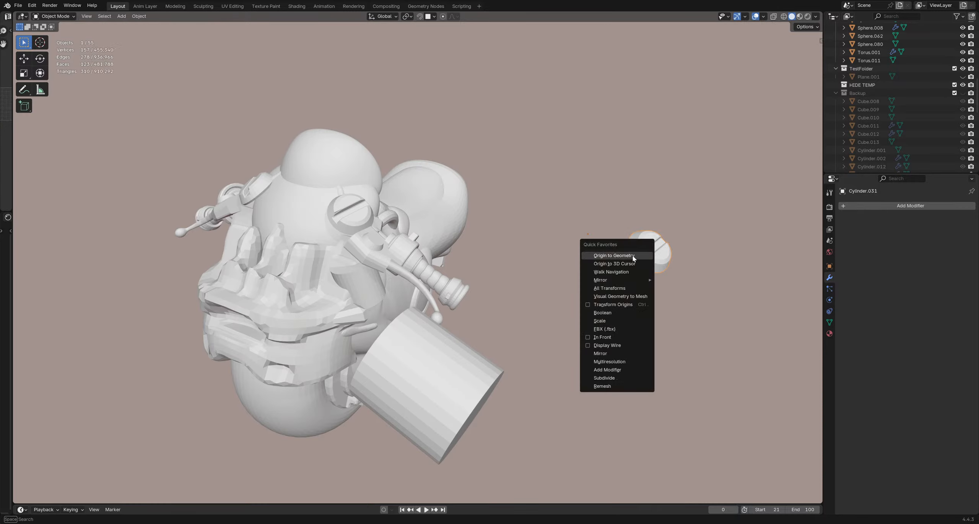
click(633, 257)
key(q)
click(615, 289)
key(q)
click(606, 251)
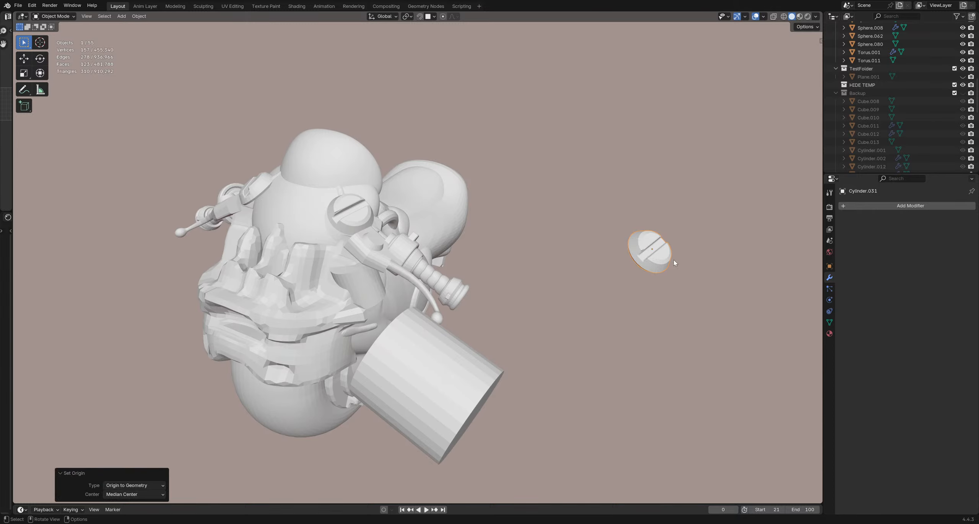
Step: Rotate the screw head and move it close to the round ring on the vehicle's side
key(r)
click(633, 279)
key(g)
click(509, 283)
middle_drag(508, 283, 419, 317)
key(g)
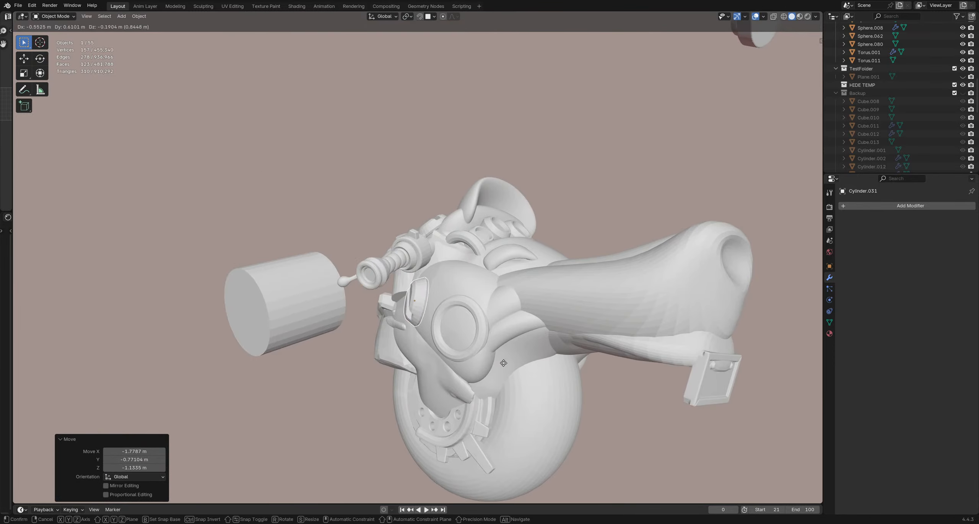
click(501, 360)
middle_drag(501, 360, 440, 390)
key(g)
click(461, 424)
Step: Turn the screw head to face outward and move it in front of the side ring
key(r)
middle_drag(460, 424, 507, 253)
click(442, 291)
key(g)
click(422, 277)
key(r)
click(515, 317)
key(g)
click(398, 254)
Step: Scale and rotate the screw head to fit the opening of the side ring
scroll(425, 289, up, 5)
key(g)
key(r)
click(444, 284)
key(g)
click(487, 283)
key(s)
click(508, 242)
key(r)
click(511, 242)
Step: Fine-tune the screw head's position so it is seated and centred inside the side ring
key(g)
click(420, 212)
key(g)
click(432, 221)
key(g)
click(506, 253)
key(g)
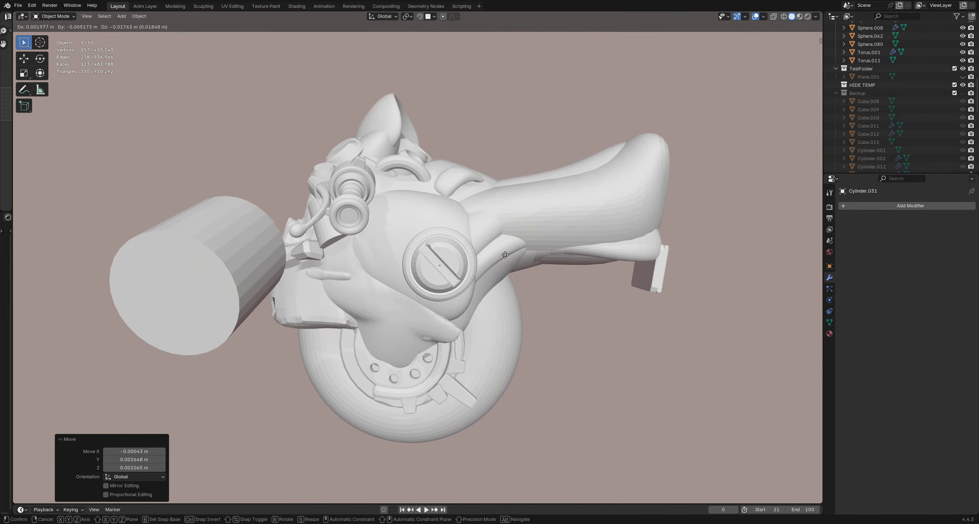
click(505, 256)
key(g)
click(507, 256)
click(521, 299)
scroll(521, 298, down, 4)
middle_drag(521, 298, 410, 319)
scroll(449, 331, up, 5)
click(481, 311)
mouse_move(522, 306)
middle_down()
mouse_move(354, 212)
mouse_move(386, 191)
mouse_move(414, 242)
mouse_move(432, 234)
mouse_move(430, 224)
middle_up()
scroll(354, 212, down, 2)
key(ctrl+Tab)
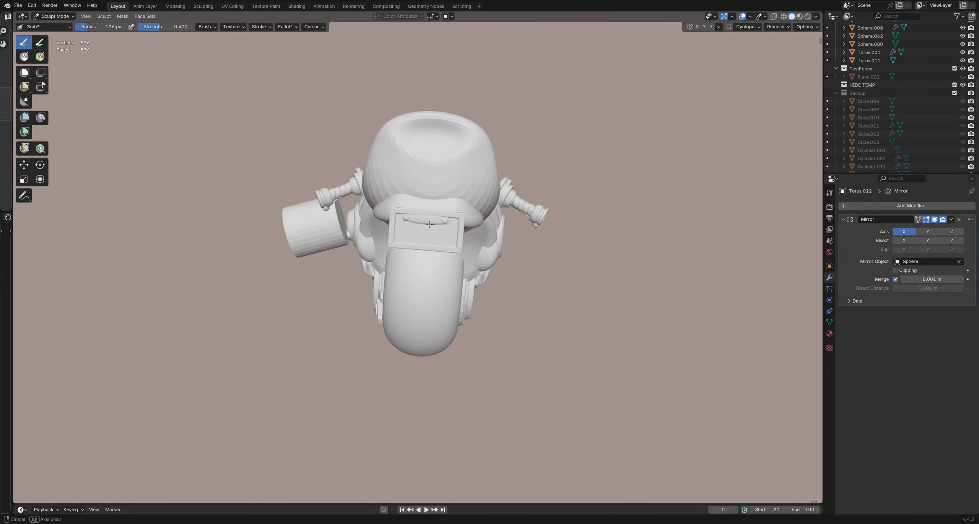
middle_drag(503, 238, 463, 226)
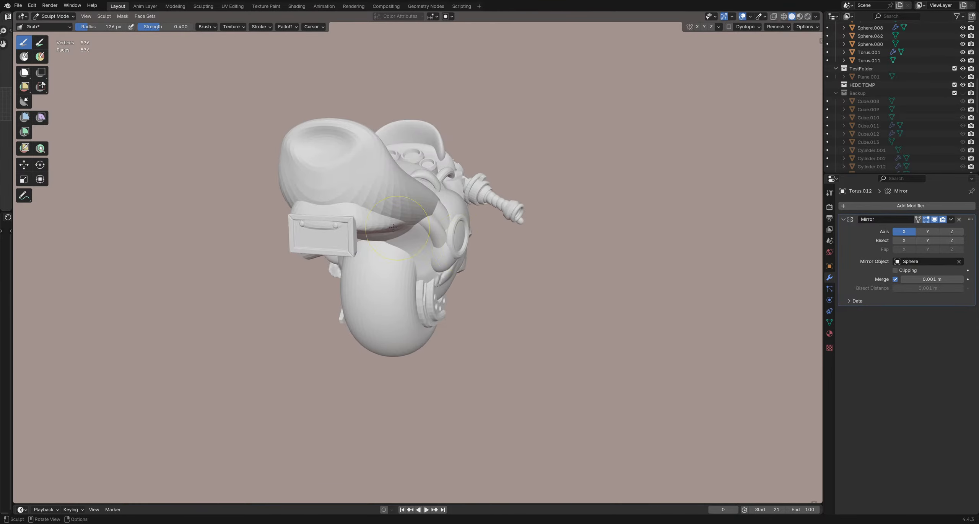
middle_drag(393, 228, 863, 251)
mouse_move(401, 225)
middle_down()
mouse_move(448, 292)
mouse_move(424, 216)
middle_up()
key(ctrl+Tab)
click(445, 312)
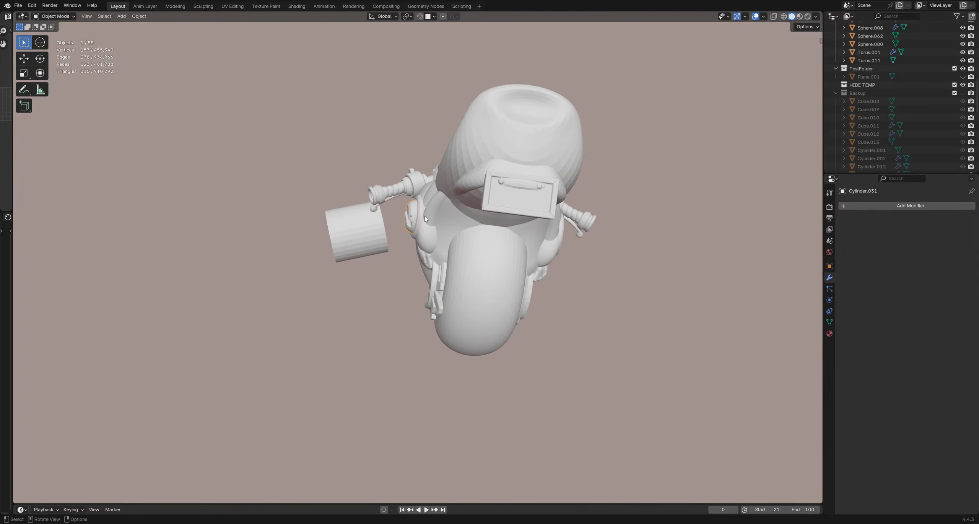
Step: Add an X-axis Mirror modifier to the screw head with the body object Sphere as the mirror object
middle_drag(567, 240, 395, 279)
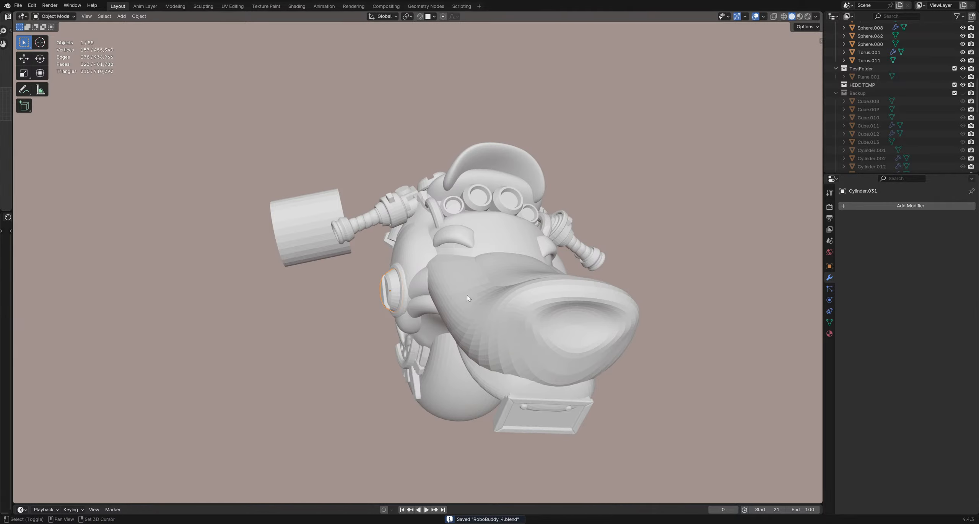
shift+middle_drag(468, 298, 488, 281)
click(878, 207)
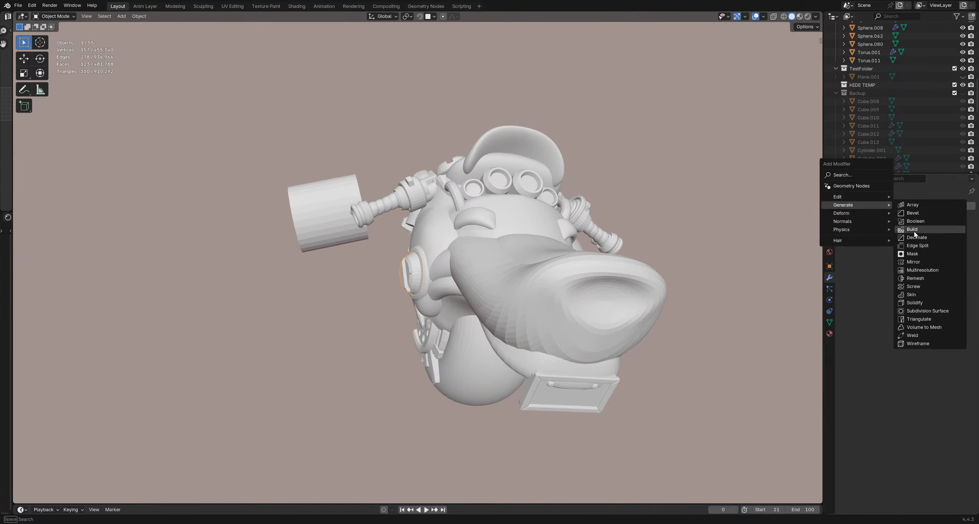
click(903, 268)
middle_drag(444, 295, 454, 300)
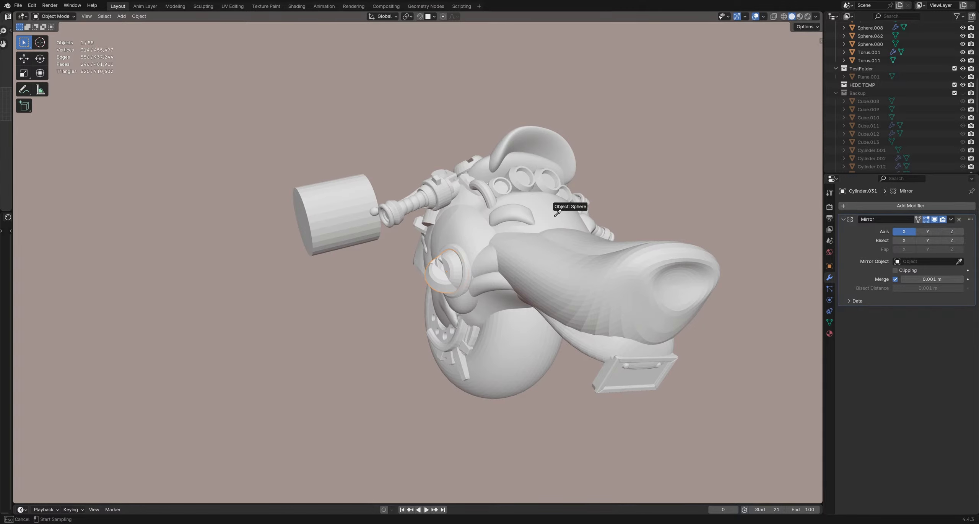
middle_drag(751, 218, 617, 213)
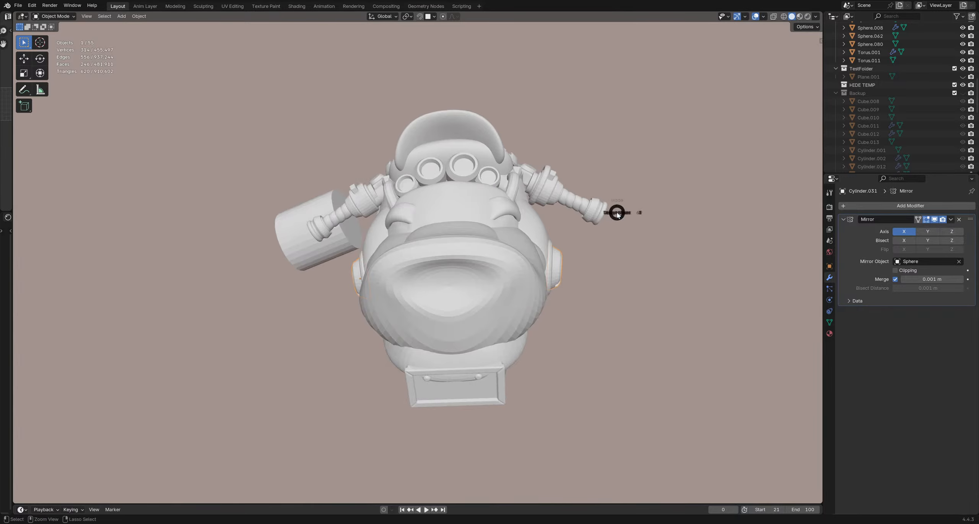
Step: Check the mirrored screw heads on both sides of the vehicle and save the file
middle_drag(608, 261, 456, 331)
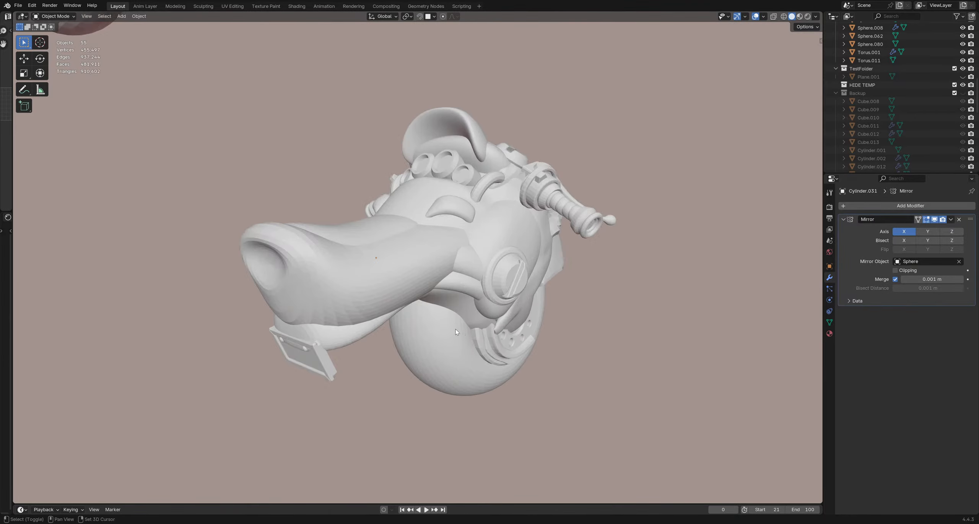
middle_drag(545, 245, 410, 245)
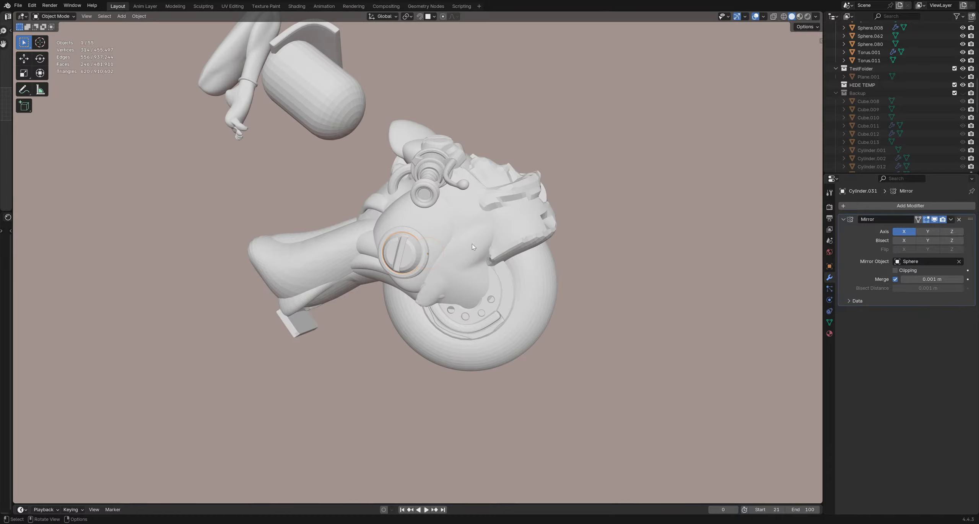
middle_drag(473, 245, 411, 263)
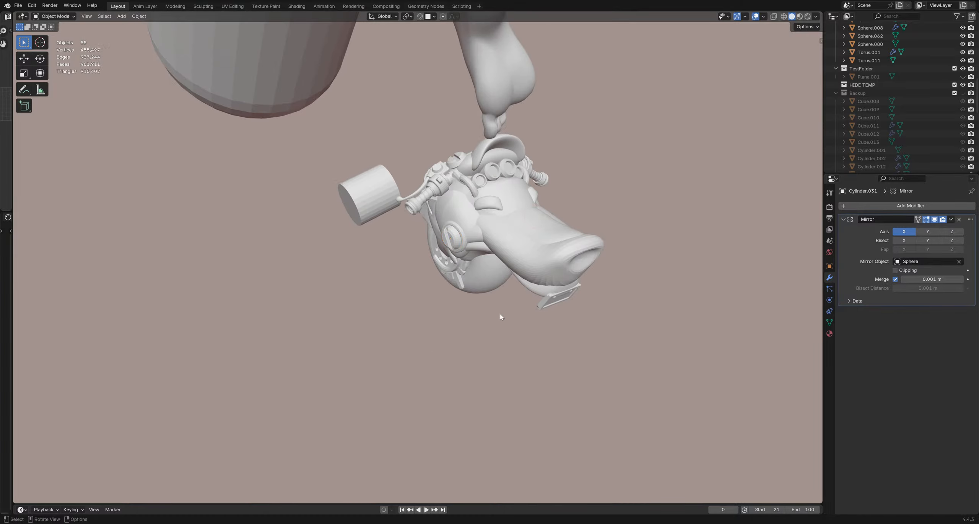
middle_drag(500, 316, 506, 268)
key(ctrl+s)
Step: Duplicate the small cylinder below the handlebar and move the copy down in front of the body, just above the wheel hub
click(493, 257)
click(471, 174)
middle_drag(475, 187, 482, 248)
key(shift+d)
click(537, 286)
scroll(482, 247, down, 2)
key(g)
click(487, 284)
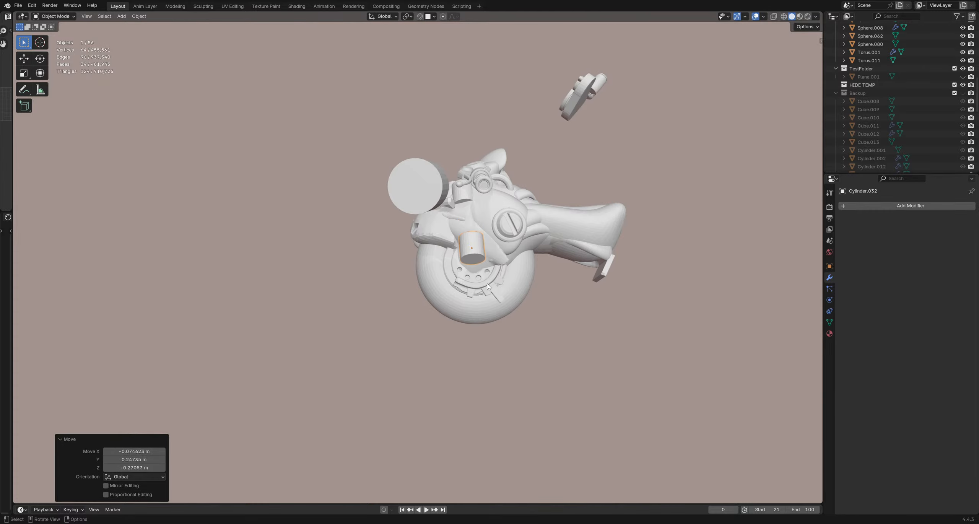
middle_drag(488, 286, 546, 310)
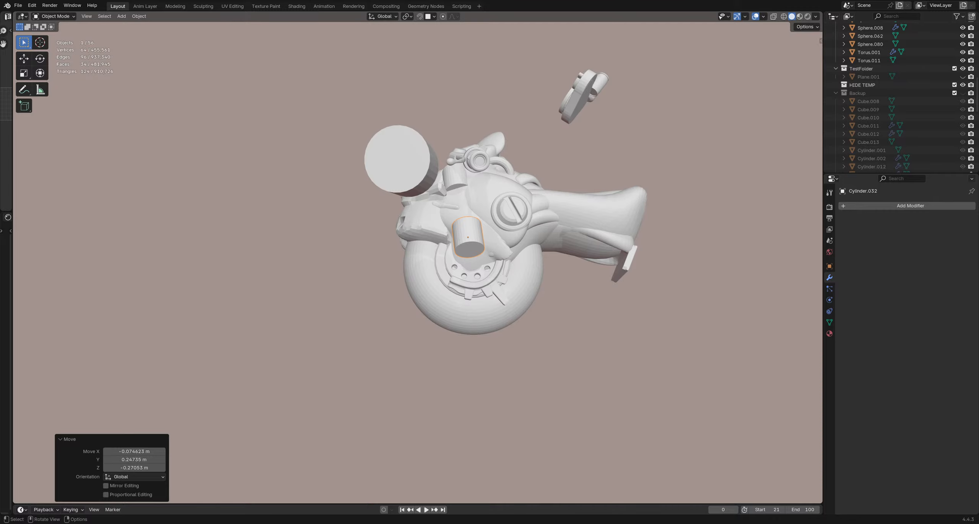
Step: Rotate the small cylinder so its flat end faces outward and move it to the vehicle's side just above the wheel hub
middle_drag(546, 309, 453, 187)
key(r)
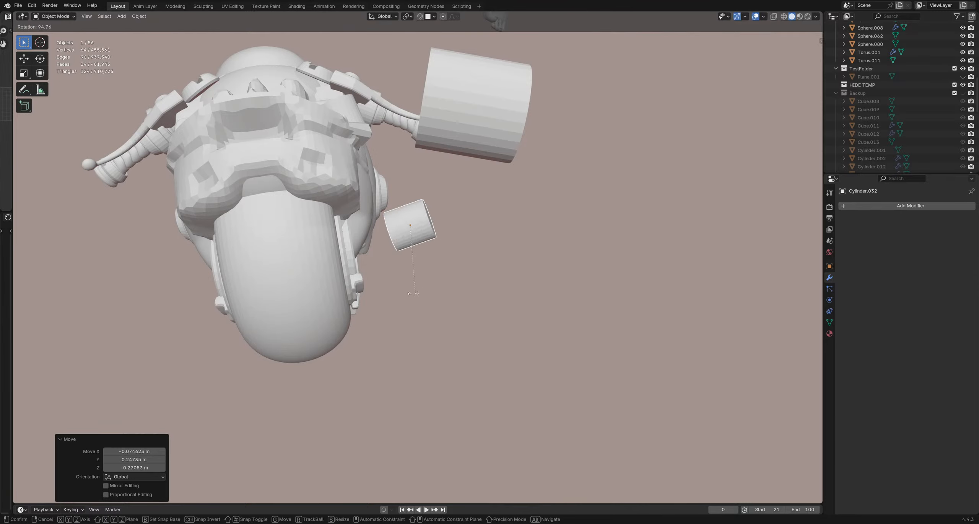
click(400, 291)
middle_drag(403, 293, 429, 302)
key(g)
click(508, 294)
Step: Flatten the small cylinder into a thin disc by moving one end face along its depth
key(Tab)
key(alt+z)
scroll(440, 306, down, 3)
click(396, 301)
key(g)
key(g)
key(Tab)
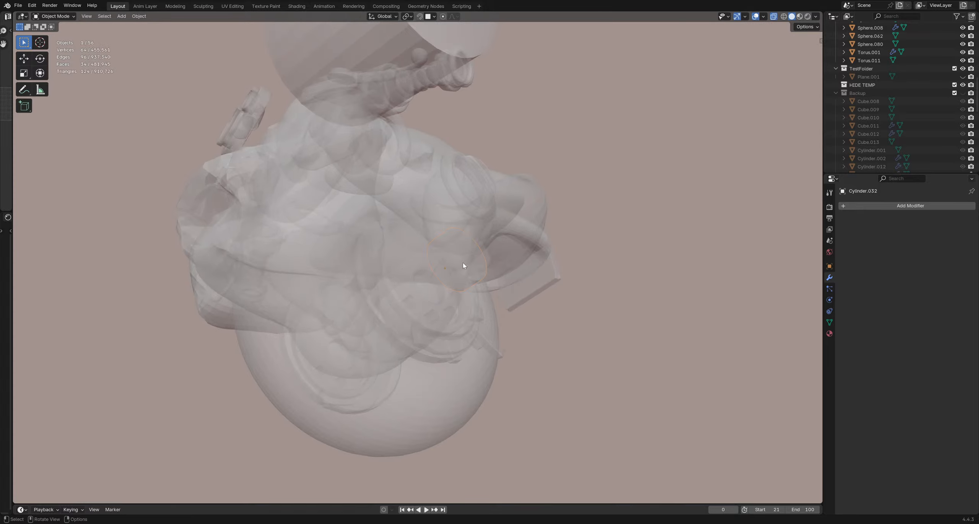
key(alt+z)
middle_drag(463, 263, 531, 281)
scroll(465, 258, up, 3)
middle_drag(465, 259, 456, 241)
Step: Inset the disc's side faces by about 0.2 m into a central band and expand the band outward by about 0.1 m to bevel the rim
key(Tab)
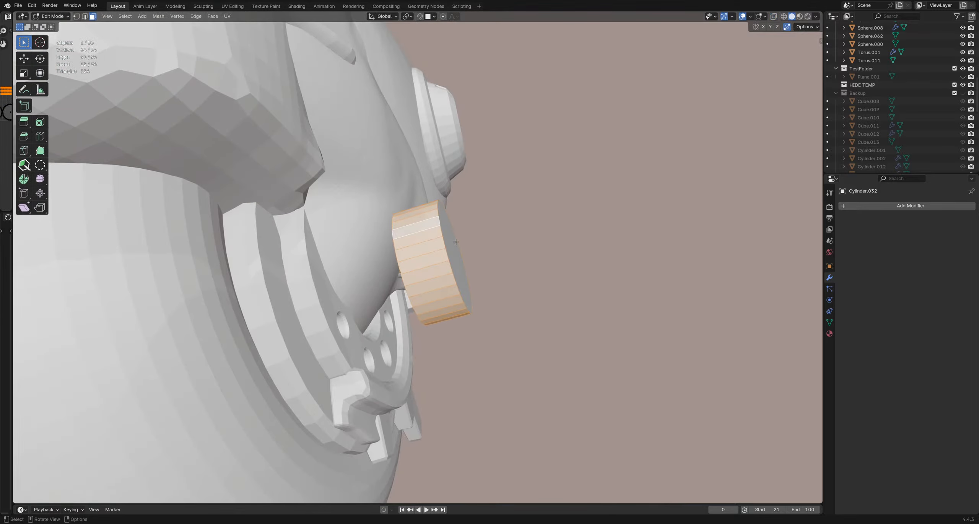
middle_drag(503, 283, 579, 258)
key(i)
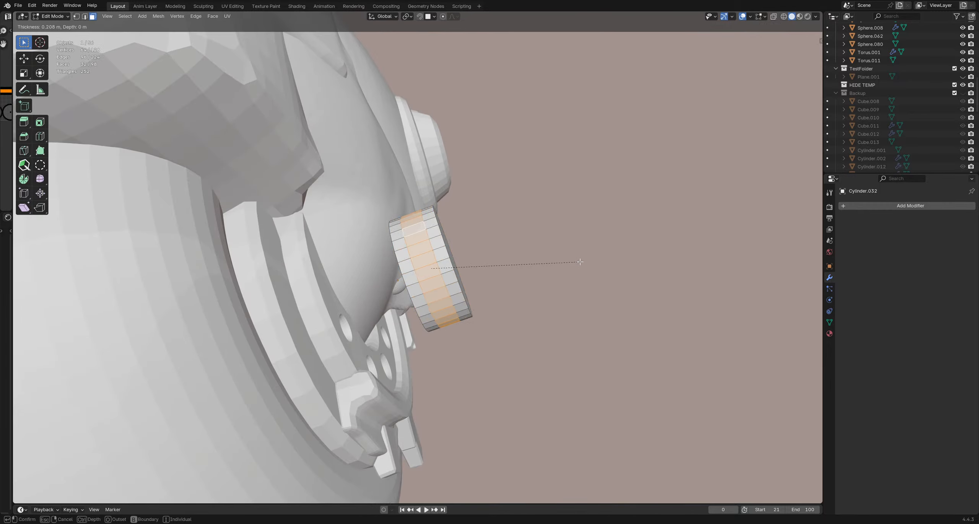
click(580, 262)
key(s)
click(582, 262)
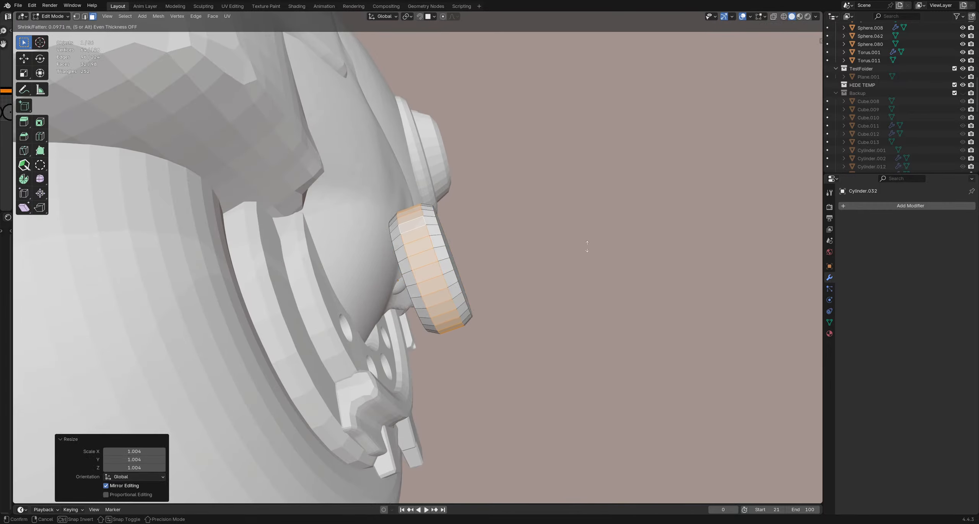
click(587, 247)
middle_drag(562, 251, 539, 285)
key(Tab)
Step: Move the bevelled disc slightly inward, closer to the vehicle's side above the wheel hub
middle_drag(449, 280, 431, 225)
key(g)
click(457, 277)
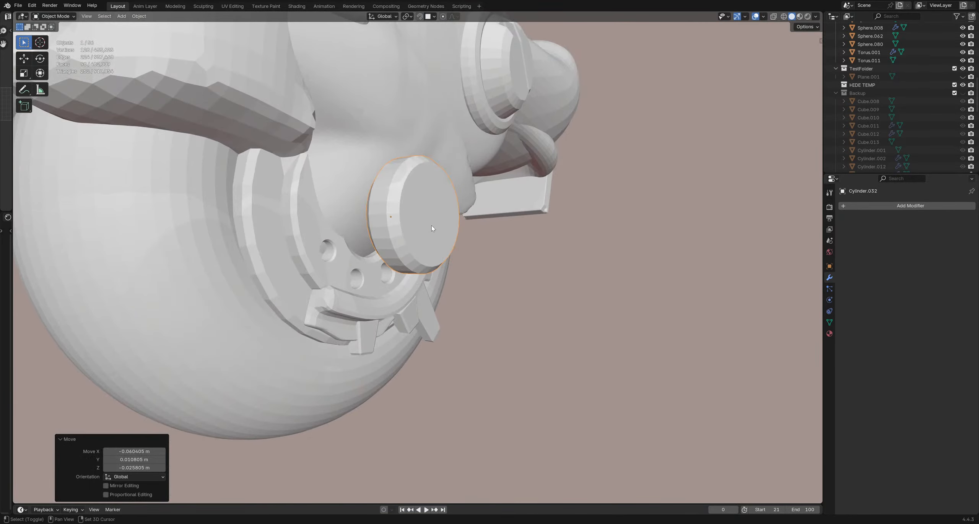
Step: Add a UV sphere on the disc's outer face and scale it down to about 0.11
shift+right_click(431, 225)
key(shift+a)
mouse_move(435, 231)
click(481, 259)
middle_drag(531, 255, 563, 250)
key(s)
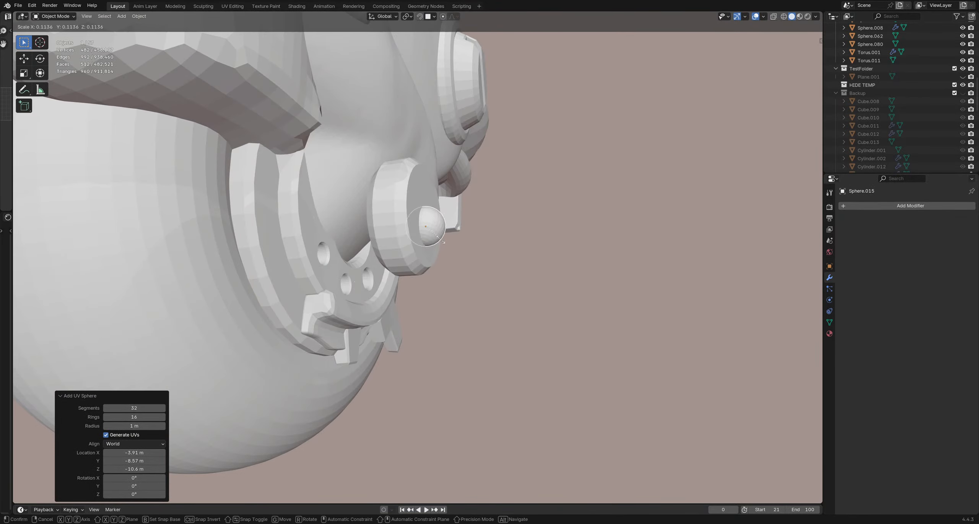
click(438, 238)
Step: Move the small sphere off-centre on the disc so it sits half sunk in the outer face
key(g)
middle_drag(480, 263, 449, 241)
click(442, 275)
key(g)
click(439, 264)
Step: Duplicate the small sphere twice and arrange the three spheres in a triangle on the disc's face
key(shift+d)
click(511, 238)
key(shift+d)
click(440, 191)
click(471, 222)
key(g)
click(473, 222)
Step: Join the three small spheres on the disc's face into a single object
shift+click(440, 197)
shift+click(426, 237)
key(ctrl+j)
shift+click(456, 248)
shift+middle_drag(449, 241, 445, 260)
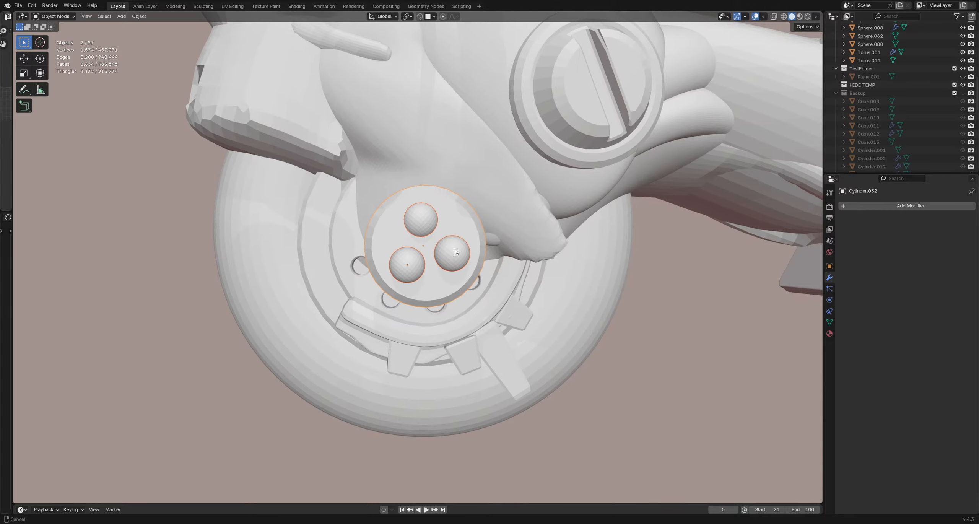
shift+middle_drag(517, 237, 528, 246)
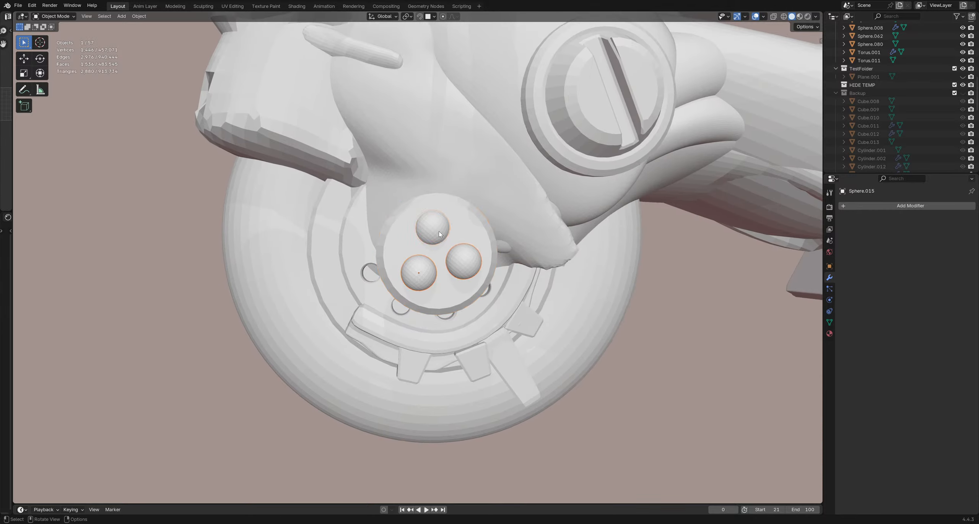
middle_drag(439, 231, 545, 268)
Step: Add a Boolean modifier set to Difference to the disc, with the joined spheres as the cutting object
click(433, 252)
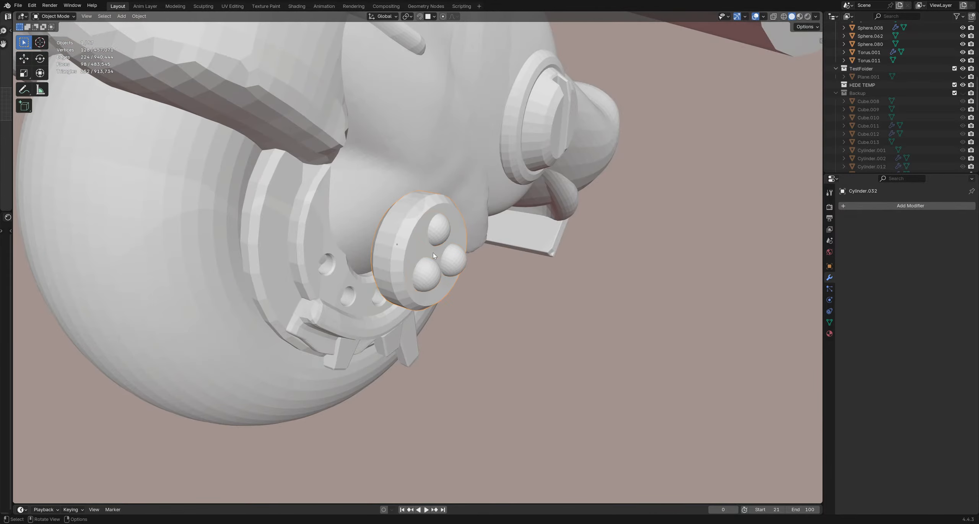
click(876, 207)
mouse_move(875, 206)
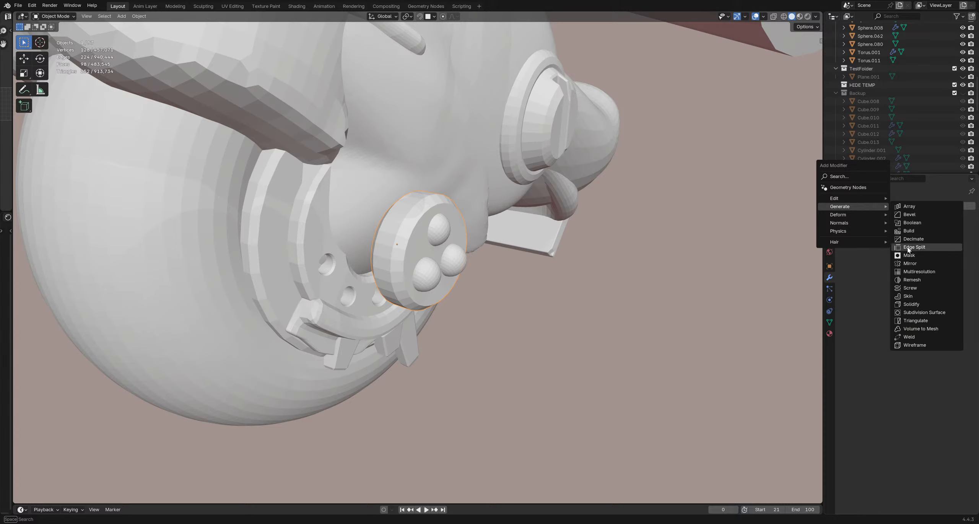
click(910, 223)
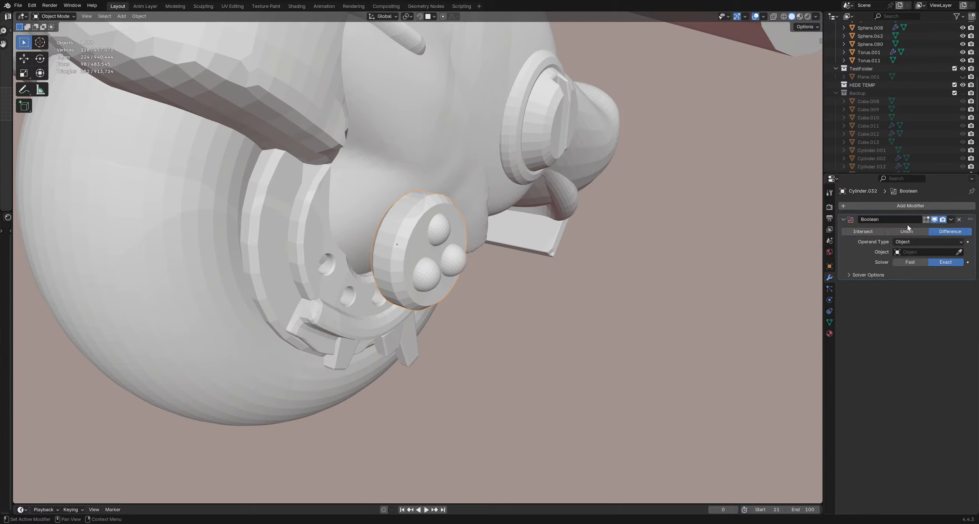
click(443, 226)
Step: Apply the disc's Boolean modifier and delete the joined spheres
middle_drag(444, 229, 462, 260)
key(ctrl+a)
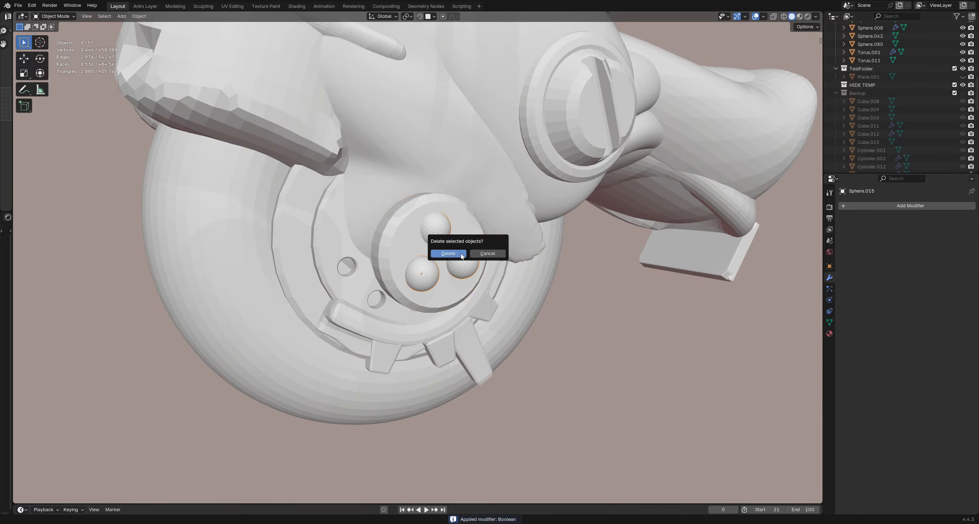
click(461, 254)
Step: Scale the disc with its three cavities down slightly and move it closer against the vehicle's side
middle_drag(460, 255, 638, 264)
scroll(432, 267, down, 4)
scroll(439, 278, up, 6)
click(437, 285)
key(s)
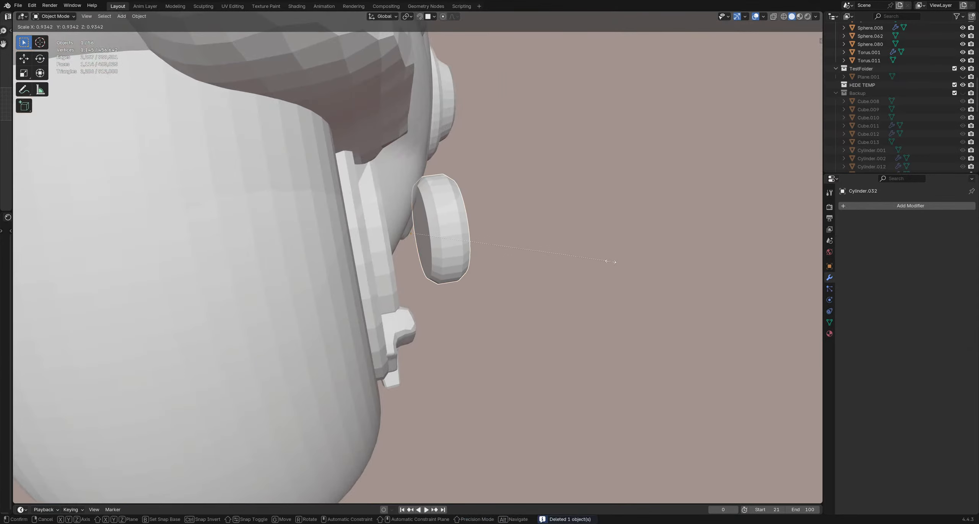
click(597, 266)
key(g)
click(575, 273)
middle_drag(575, 273, 383, 248)
click(547, 263)
scroll(383, 248, down, 2)
scroll(442, 257, down, 2)
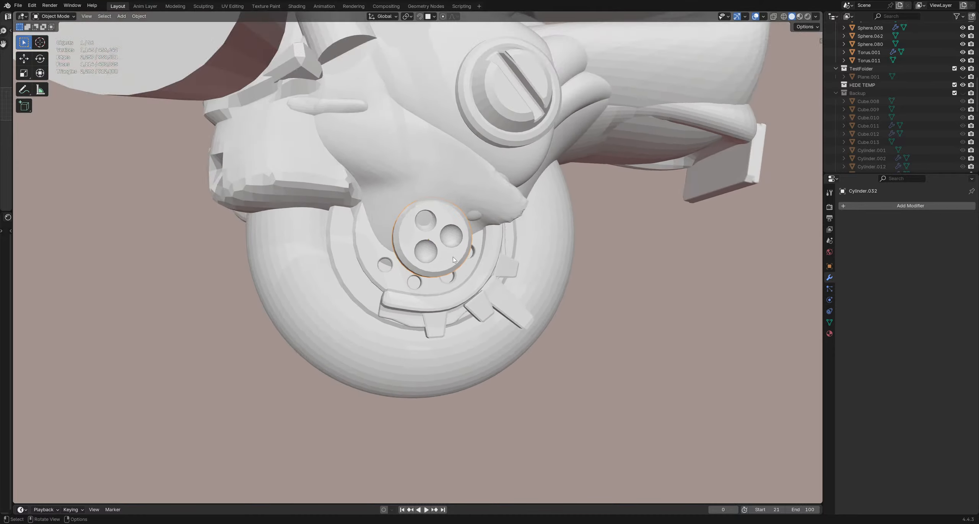
mouse_move(442, 257)
middle_down()
mouse_move(372, 266)
mouse_move(469, 270)
mouse_move(458, 265)
middle_up()
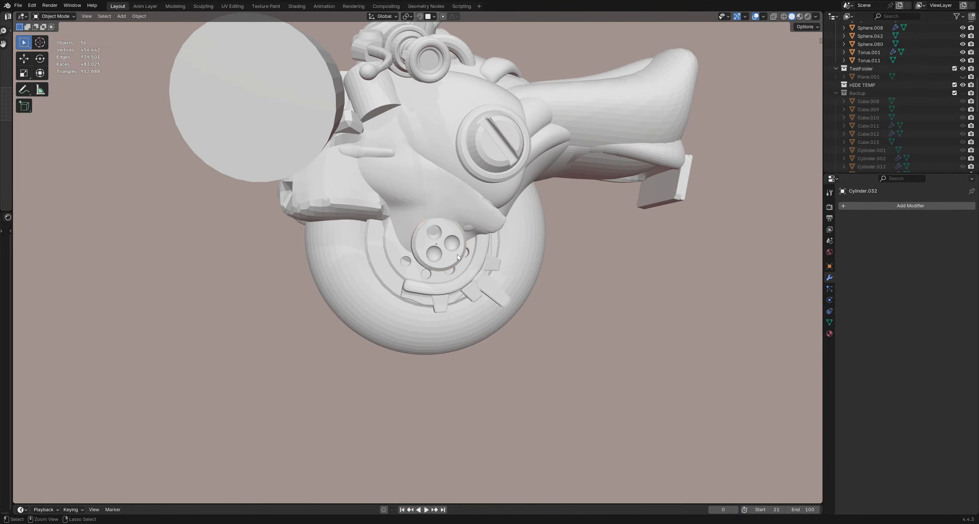
Step: Undo the disc's scaling and move, the deletion of the spheres and the application of the Boolean modifier
key(ctrl+z)
key(ctrl+z)
key(ctrl+z)
key(ctrl+z)
scroll(455, 253, up, 3)
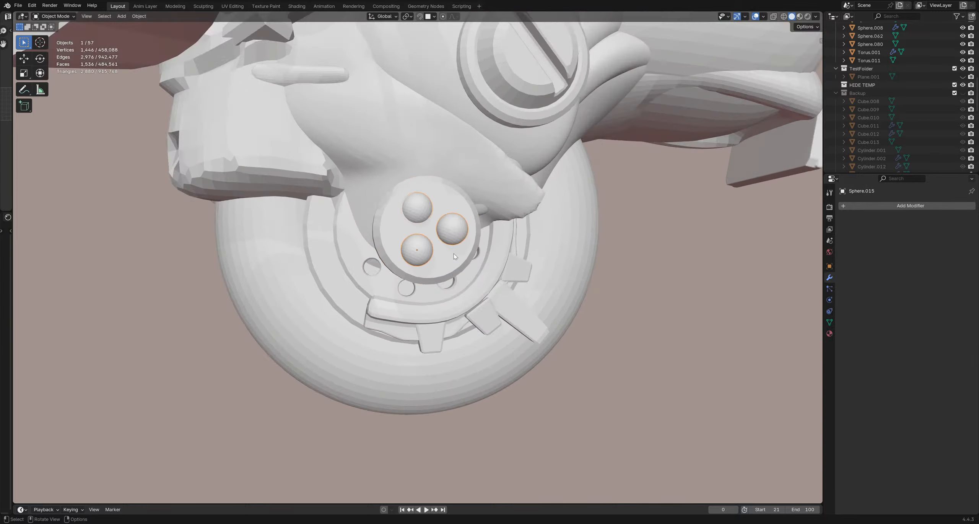
scroll(451, 255, up, 2)
key(ctrl+z)
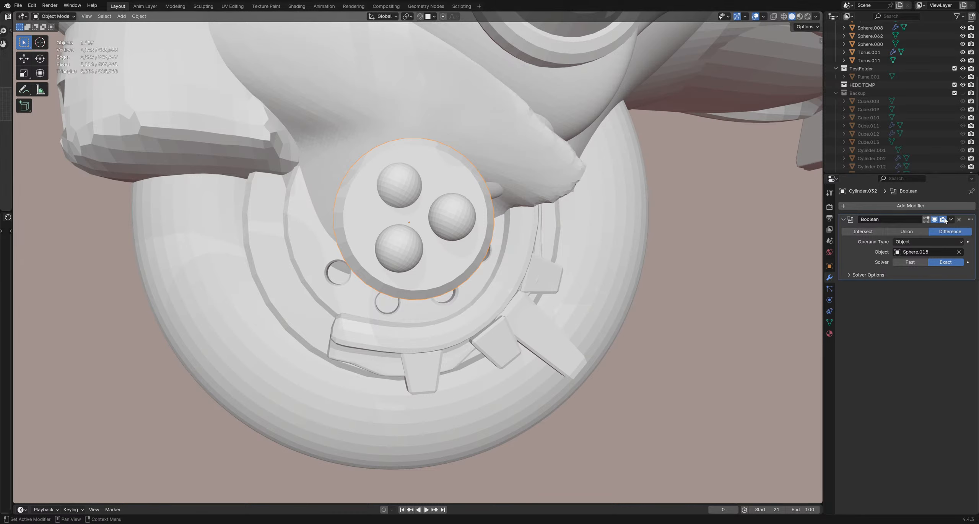
Step: Scale the joined spheres to 0.871 and adjust their position and rotation so they sit centred on the disc
click(453, 229)
middle_drag(454, 231, 443, 224)
key(s)
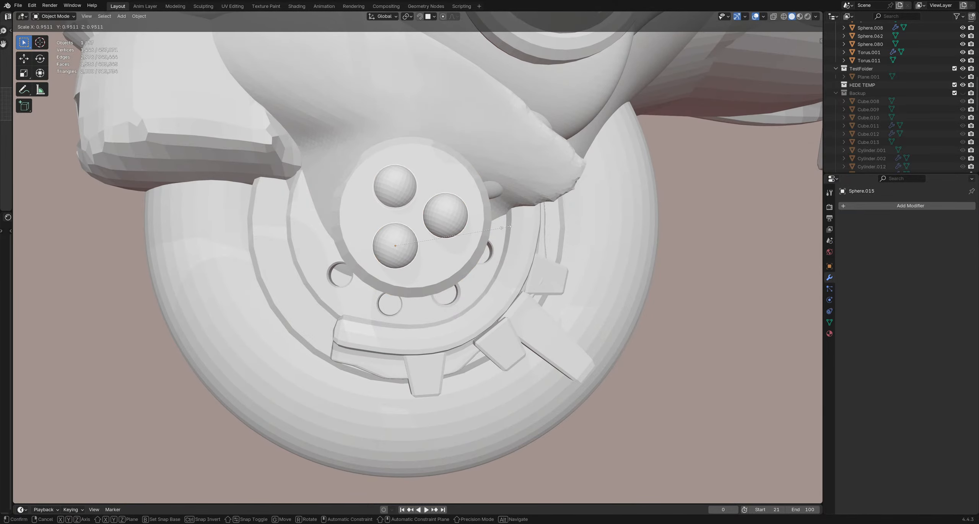
click(500, 224)
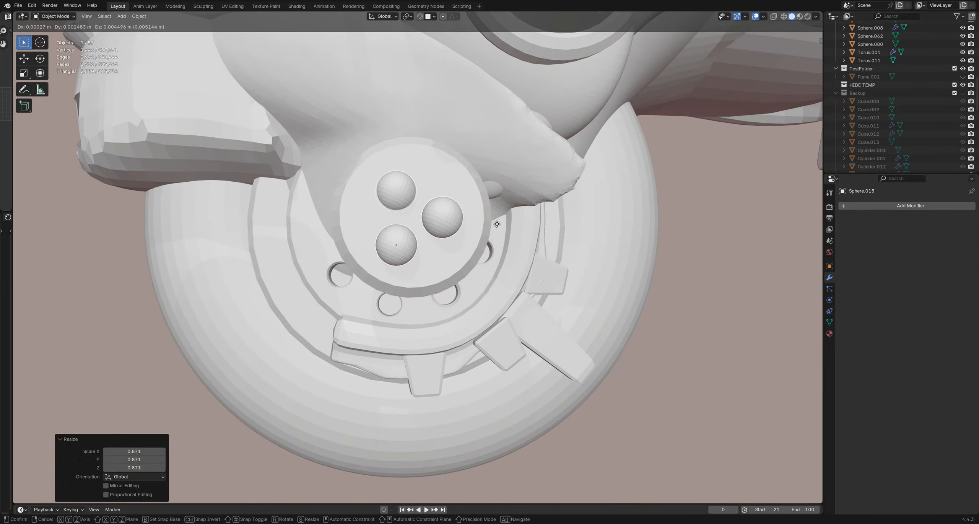
key(g)
click(499, 224)
key(r)
click(494, 230)
Step: Hide the joined spheres and apply the disc's Boolean modifier to cut the three round cavities
scroll(478, 233, down, 1)
middle_drag(471, 250, 570, 244)
click(473, 263)
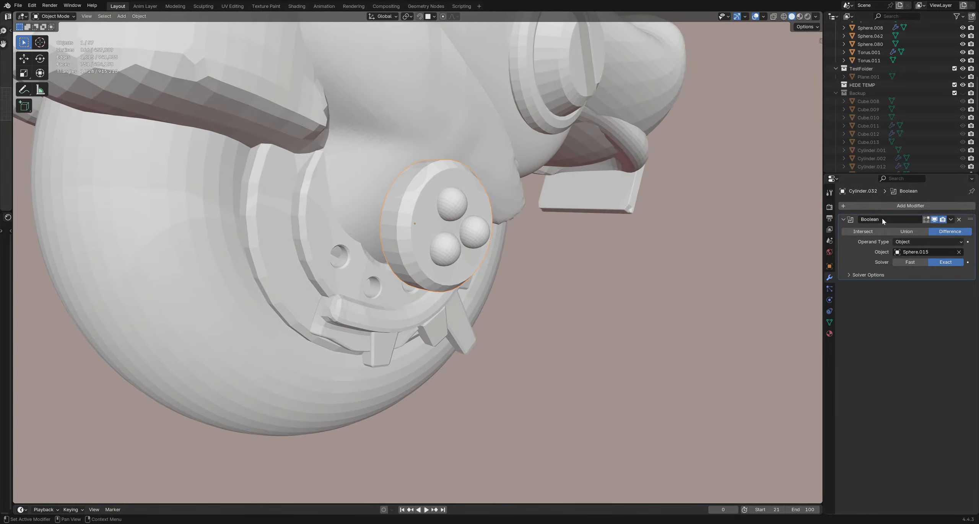
click(454, 207)
key(h)
scroll(469, 234, down, 4)
middle_drag(469, 234, 424, 245)
scroll(440, 237, up, 6)
click(493, 237)
key(ctrl+a)
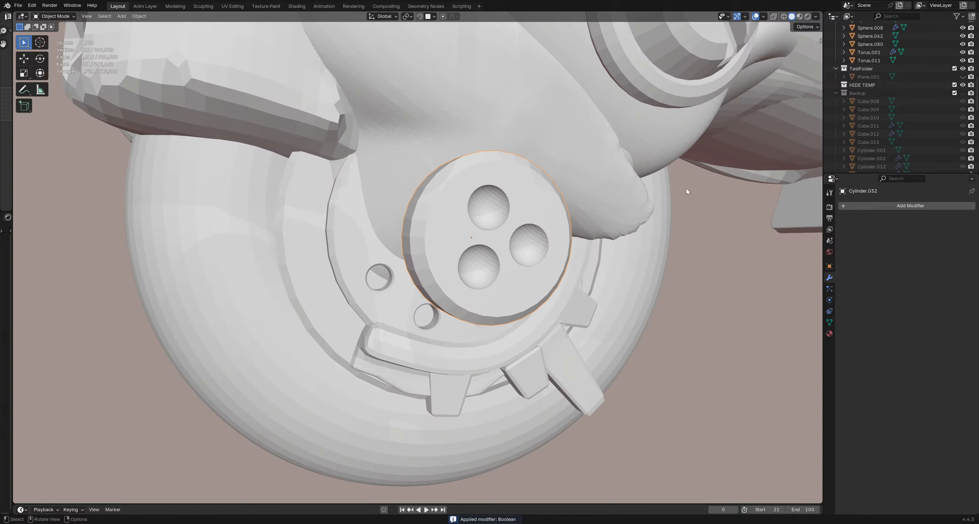
Step: Reveal the hidden sphere cutter Sphere.015 and delete it from the scene
scroll(905, 88, up, 8)
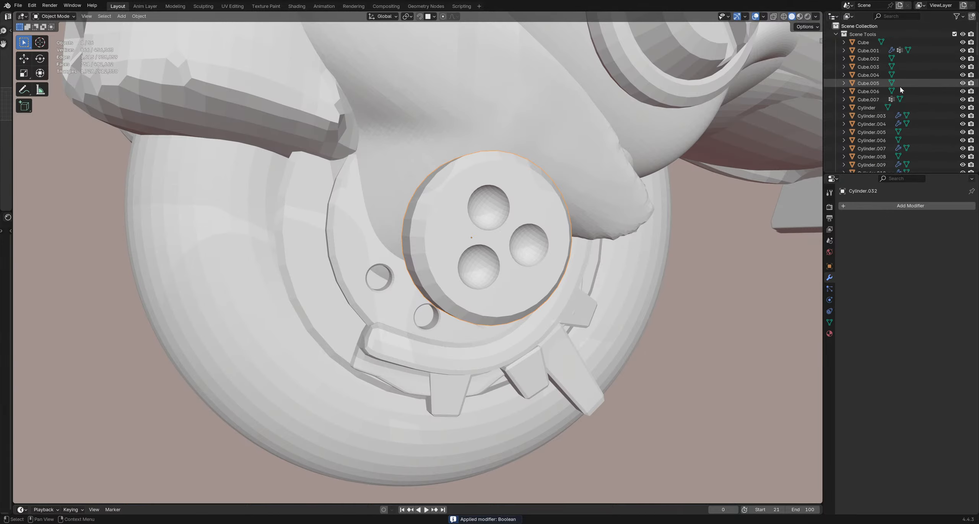
scroll(901, 89, down, 5)
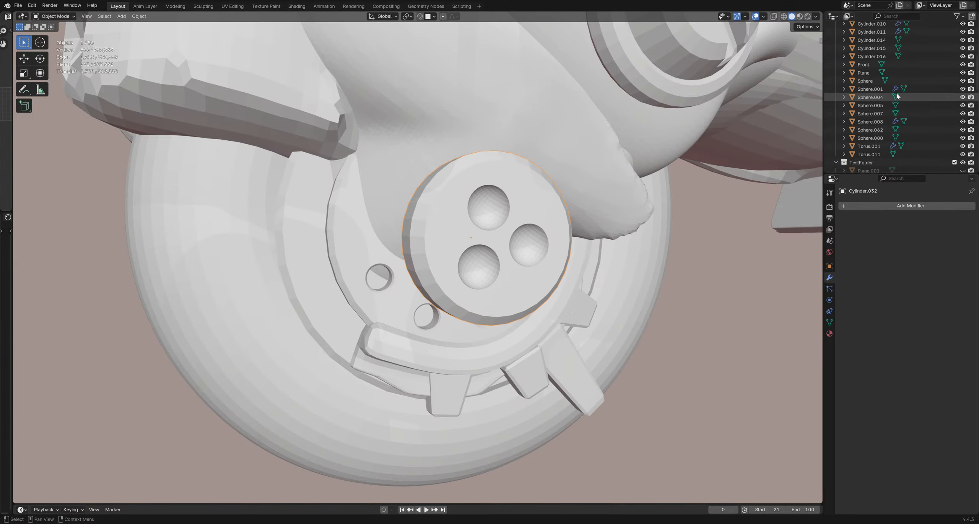
scroll(894, 100, down, 8)
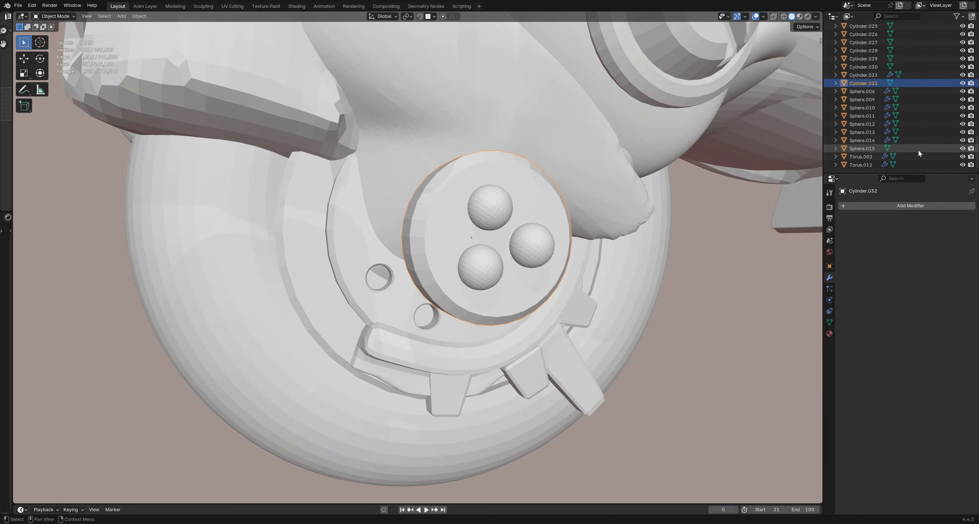
click(583, 201)
scroll(516, 213, down, 6)
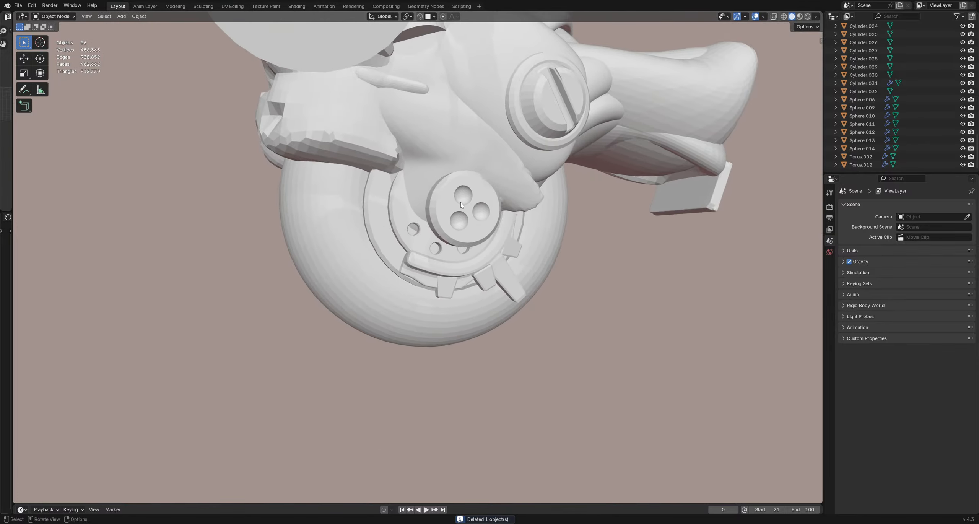
Step: Nudge the disc with the three cavities slightly inward toward the wheel hub
middle_drag(461, 202, 580, 244)
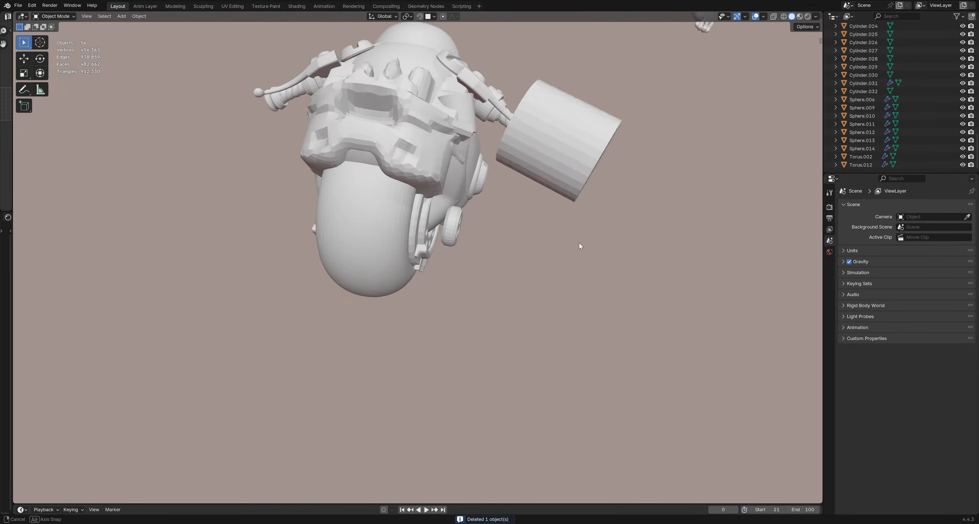
scroll(429, 221, up, 6)
click(438, 235)
key(g)
click(436, 234)
mouse_move(478, 253)
middle_down()
mouse_move(446, 252)
mouse_move(479, 244)
middle_up()
Step: Add a cylinder at the disc, tilt it onto its side and scale it to 0.326
key(shift+a)
mouse_move(472, 241)
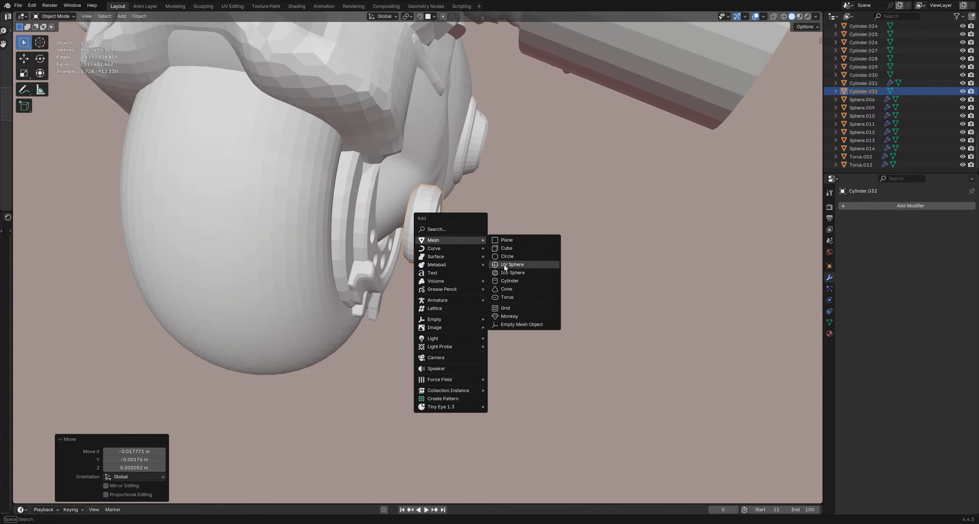
click(508, 281)
key(r)
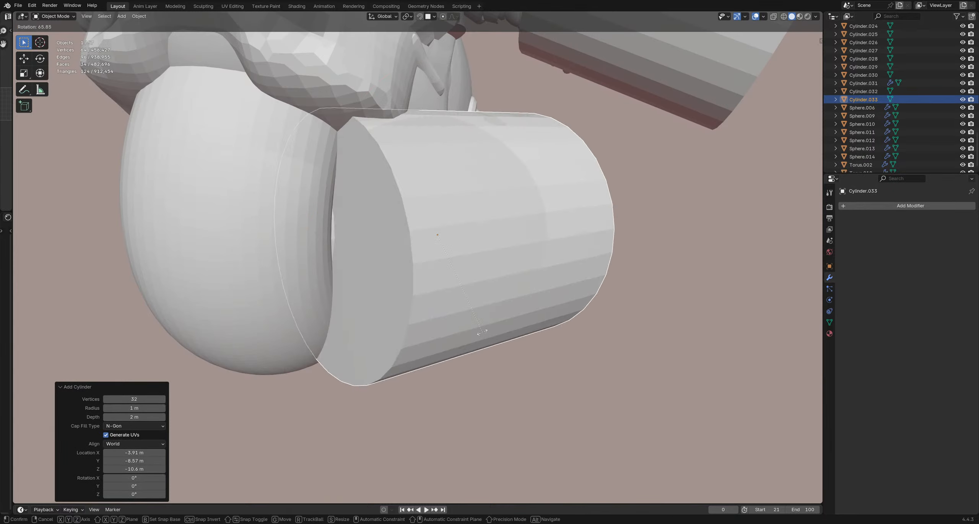
click(377, 367)
key(s)
click(423, 277)
Step: Turn the new cylinder to point outward from the wheel and move it behind the disc
middle_drag(423, 277, 493, 174)
key(r)
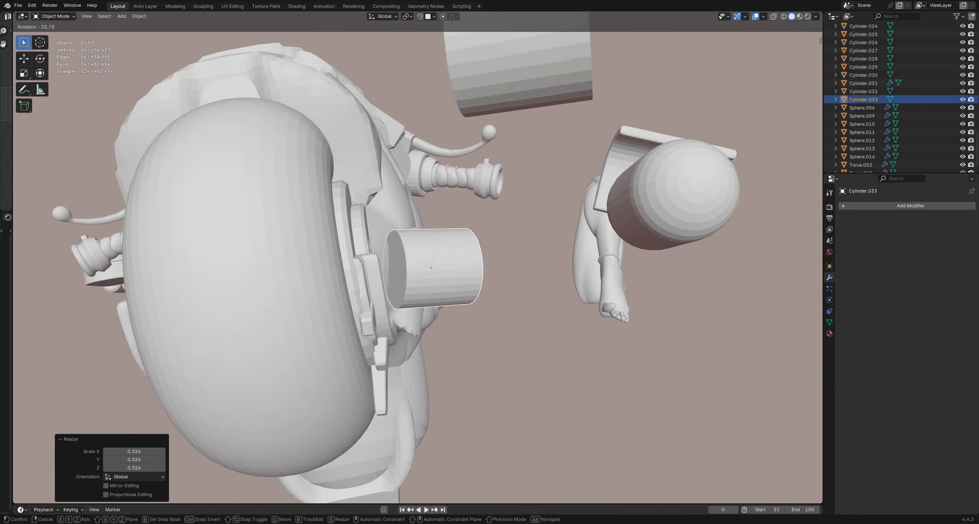
click(492, 230)
key(g)
click(421, 237)
Step: Align the cylinder's axis with the disc from several angles and shrink it to fit behind the disc
middle_drag(421, 237, 416, 333)
key(r)
click(360, 349)
middle_drag(361, 348, 383, 158)
key(r)
click(450, 132)
key(r)
click(463, 258)
key(g)
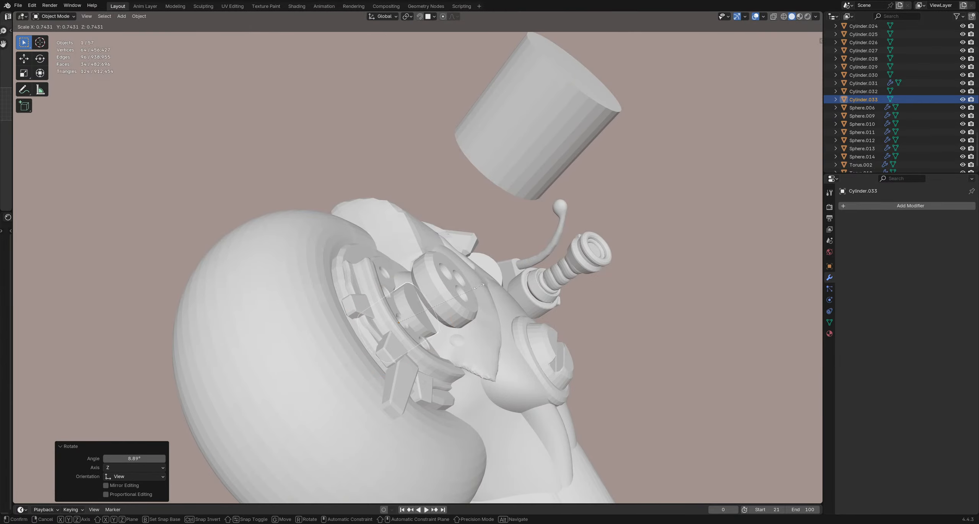
click(494, 277)
Step: Fine-tune the cylinder's rotation and position so it connects the disc to the wheel hub like an axle
middle_drag(493, 277, 466, 257)
key(r)
click(487, 303)
key(g)
click(495, 297)
key(r)
click(436, 226)
key(g)
click(404, 276)
Step: Add a torus at the wheel hub, turn it 101° and then -17.9° to face the disc, and scale it to about 0.34
key(shift+a)
mouse_move(467, 255)
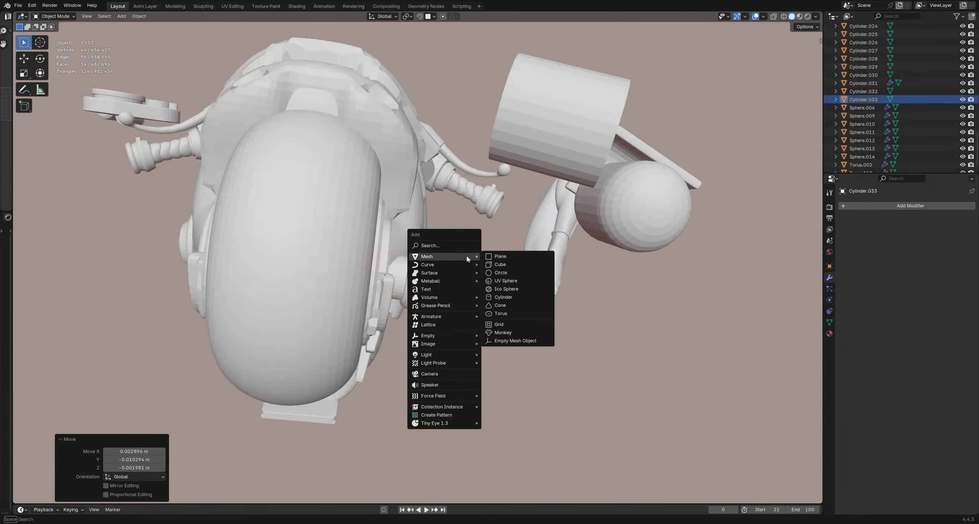
click(509, 314)
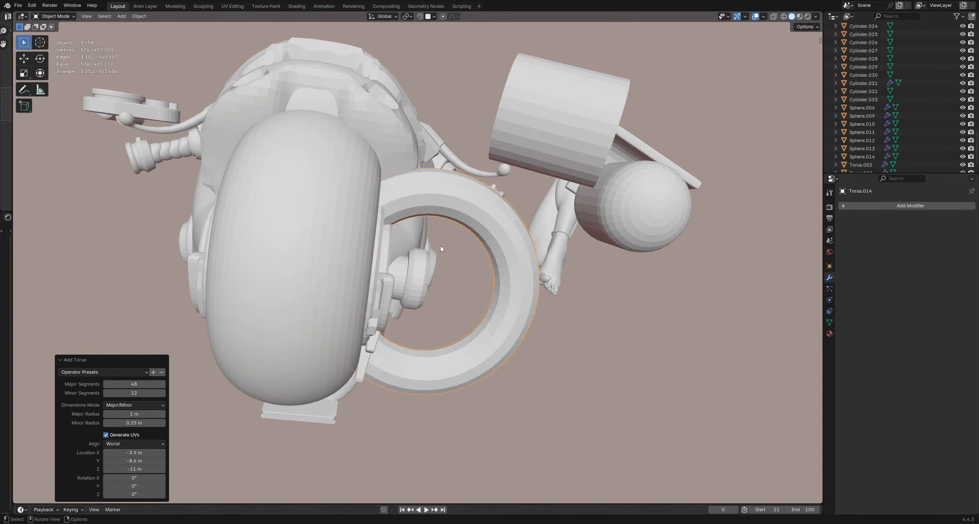
middle_drag(441, 245, 474, 312)
key(r)
click(389, 323)
middle_drag(389, 324, 476, 187)
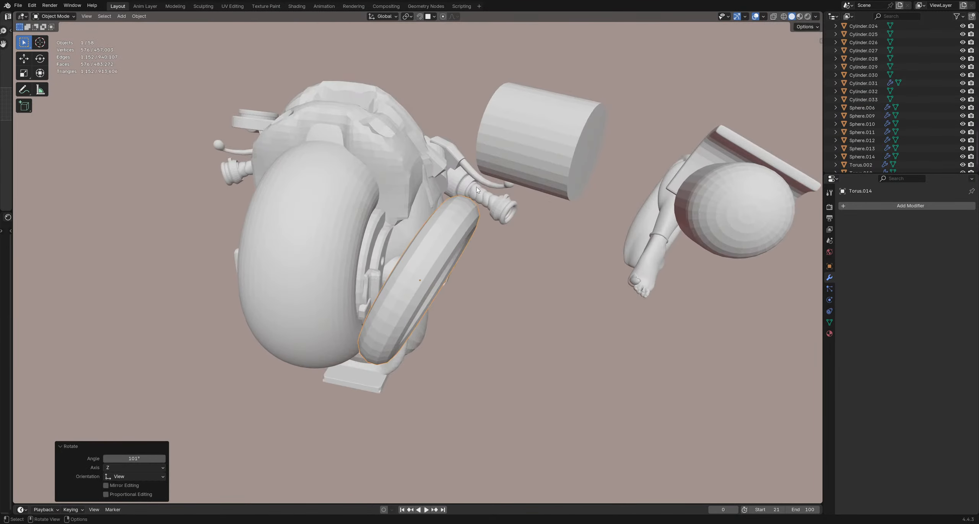
key(r)
click(450, 177)
key(s)
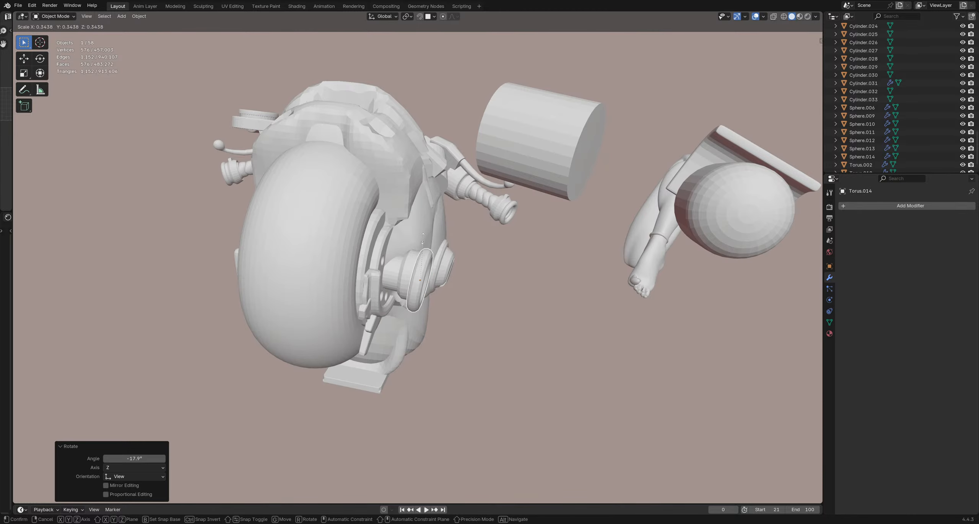
click(445, 255)
Step: Move the torus onto the hub disc, centring it around the disc's outer face from several angles
key(g)
click(433, 244)
middle_drag(433, 241, 446, 333)
key(g)
click(469, 334)
scroll(435, 289, up, 8)
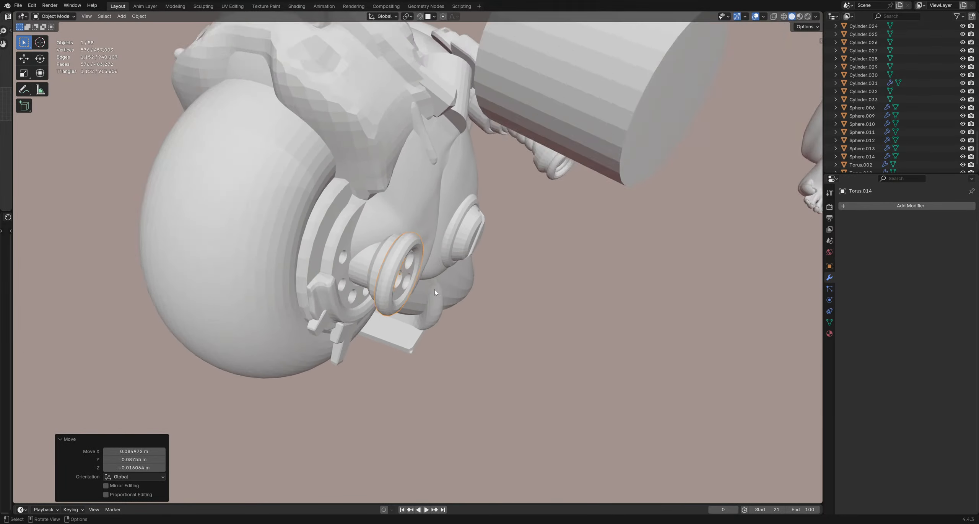
scroll(433, 276, down, 4)
middle_drag(433, 276, 445, 207)
key(g)
click(464, 236)
key(g)
click(470, 301)
Step: Scale the torus down slightly so it fits the rim of the hub disc
key(s)
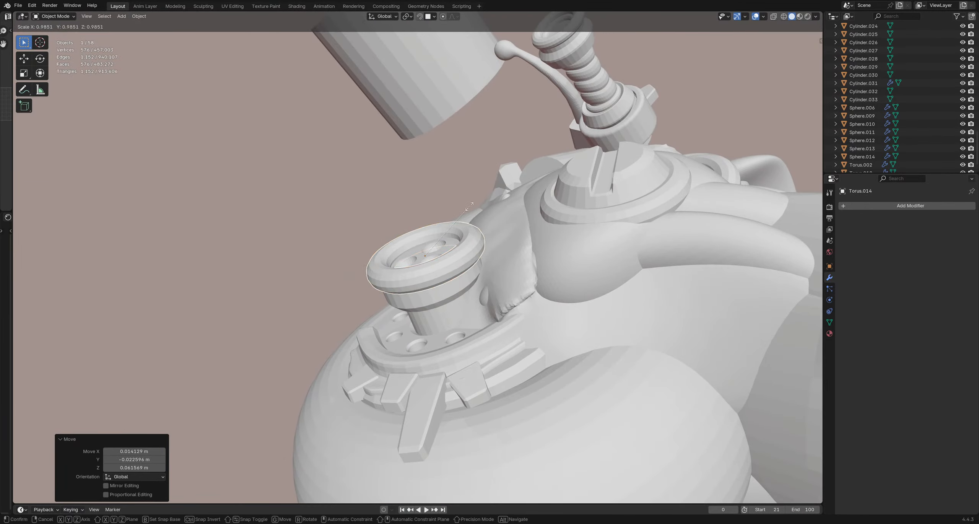
click(461, 211)
scroll(461, 212, up, 5)
key(s)
click(466, 239)
middle_drag(466, 239, 472, 280)
scroll(472, 264, down, 3)
Step: Thin the torus tube with Shrink/Fatten in Edit Mode and shift the ring onto the disc's edge
key(Tab)
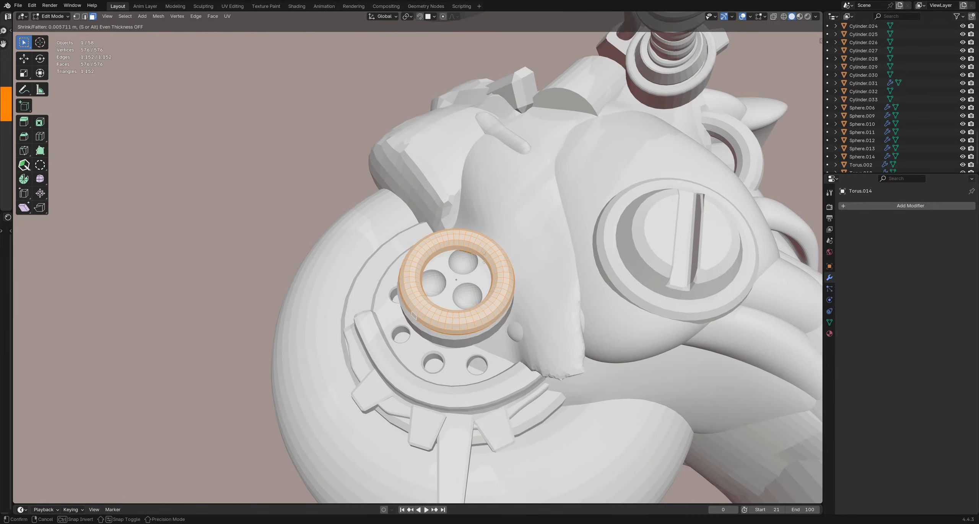
click(477, 264)
middle_drag(477, 264, 496, 251)
click(498, 286)
key(g)
click(505, 290)
key(g)
click(523, 297)
Step: Tilt the thinned ring to match the disc's angle and enlarge it to about 1.05
key(r)
click(517, 297)
key(r)
click(486, 189)
key(g)
key(r)
click(532, 268)
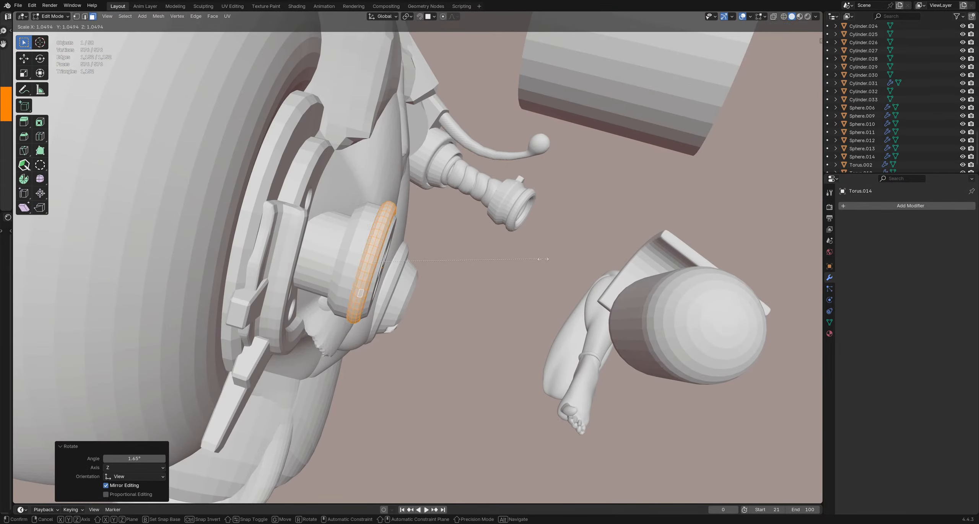
click(543, 259)
key(r)
click(543, 249)
middle_drag(544, 250, 480, 268)
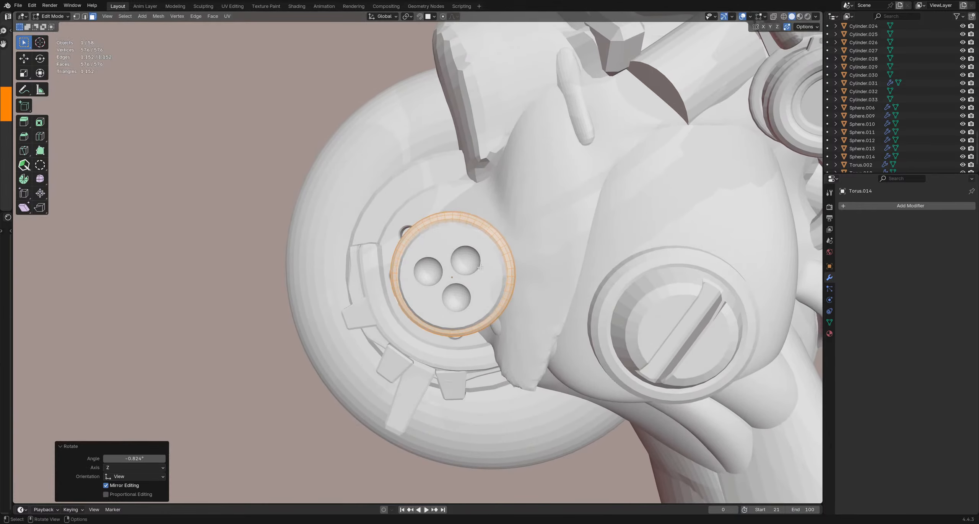
Step: Adjust the ring's tube thickness with a Shrink/Fatten offset of 0.0148 m and return to Object Mode
click(481, 268)
click(507, 270)
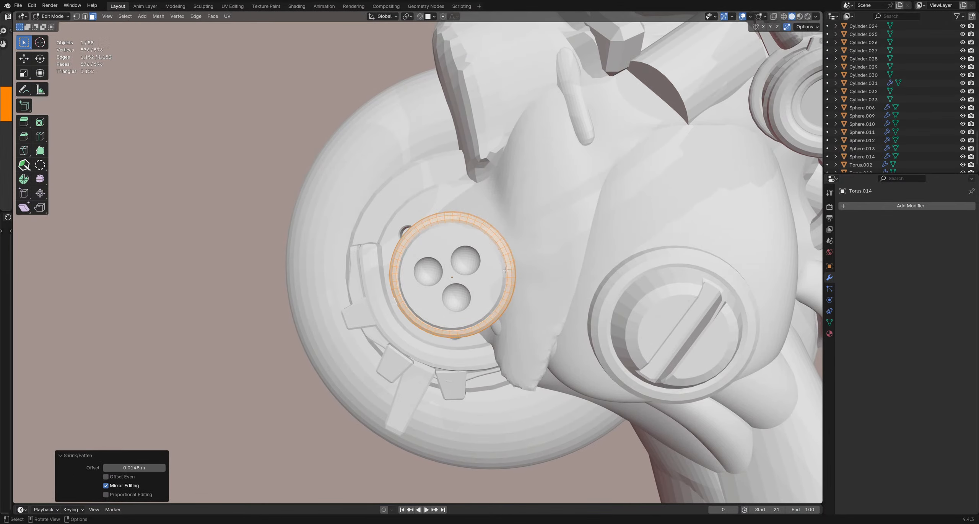
click(507, 271)
click(387, 254)
scroll(362, 240, down, 2)
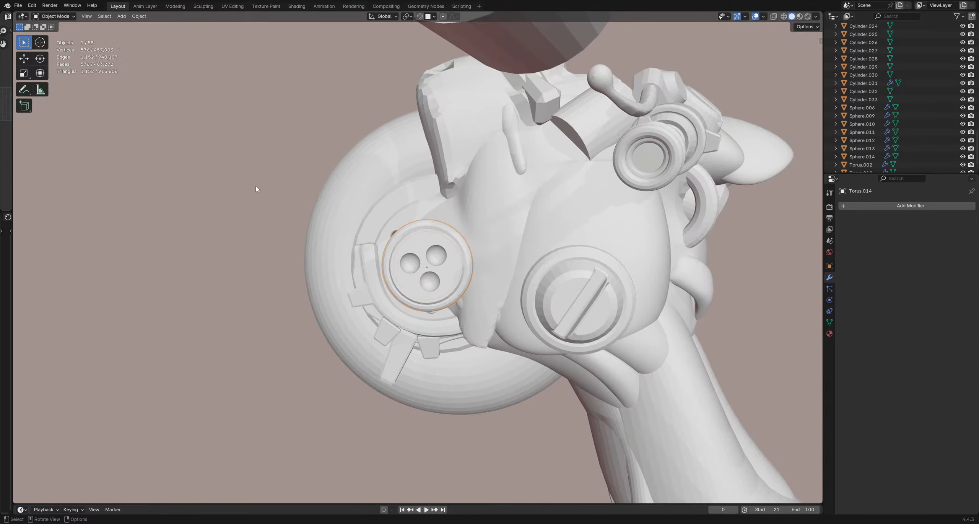
Step: Duplicate the ring and place the copy about 0.065 m closer to the wheel, right beside the first ring
middle_drag(256, 188, 509, 263)
scroll(459, 221, up, 6)
key(shift+d)
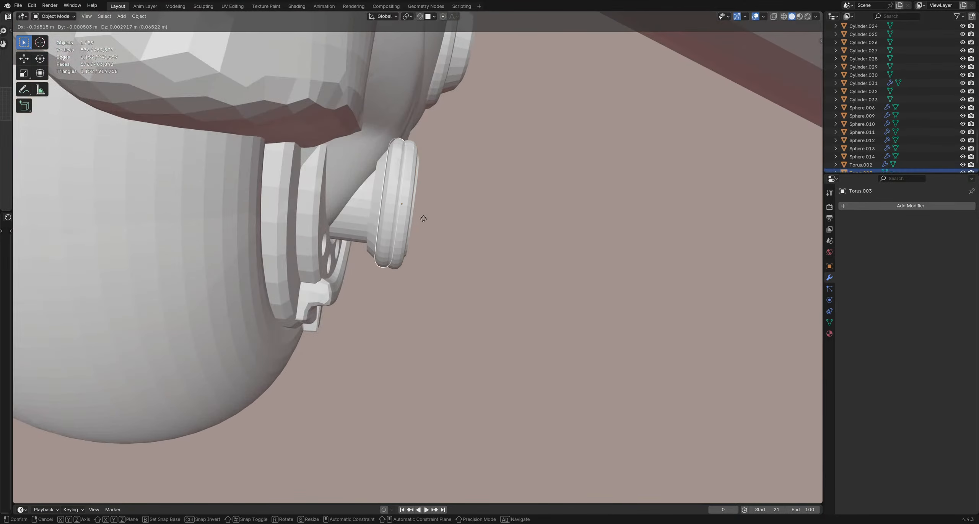
click(420, 218)
middle_drag(478, 235, 291, 231)
click(371, 238)
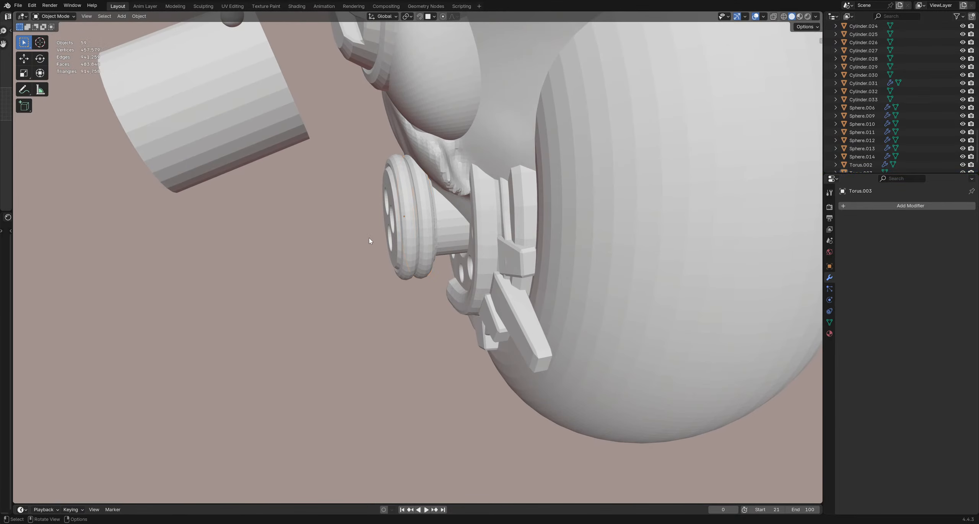
Step: Cut edge loops around the axle cylinder behind the disc, sliding the first toward the rings with a factor of -0.803
scroll(373, 239, down, 4)
scroll(416, 252, up, 3)
click(407, 240)
scroll(407, 240, up, 2)
key(Tab)
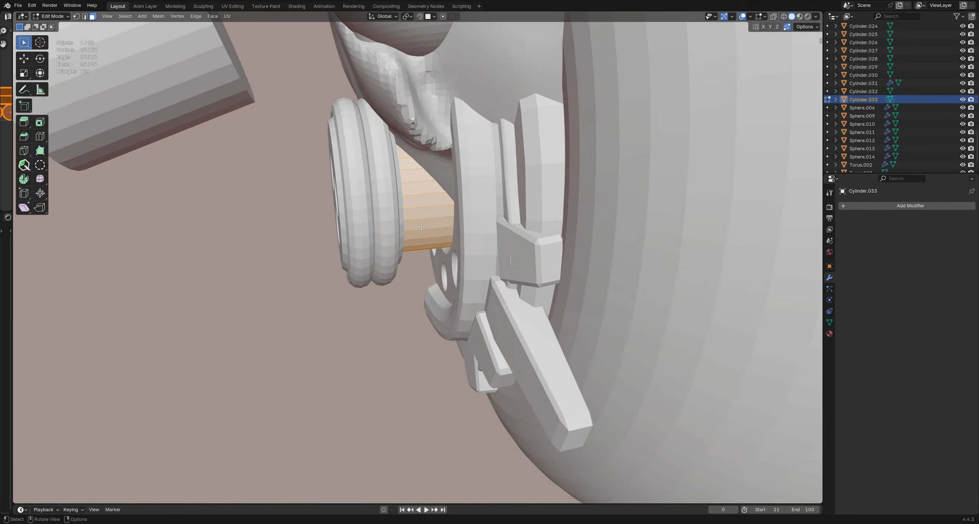
key(Tab)
key(Tab)
key(ctrl+r)
click(425, 220)
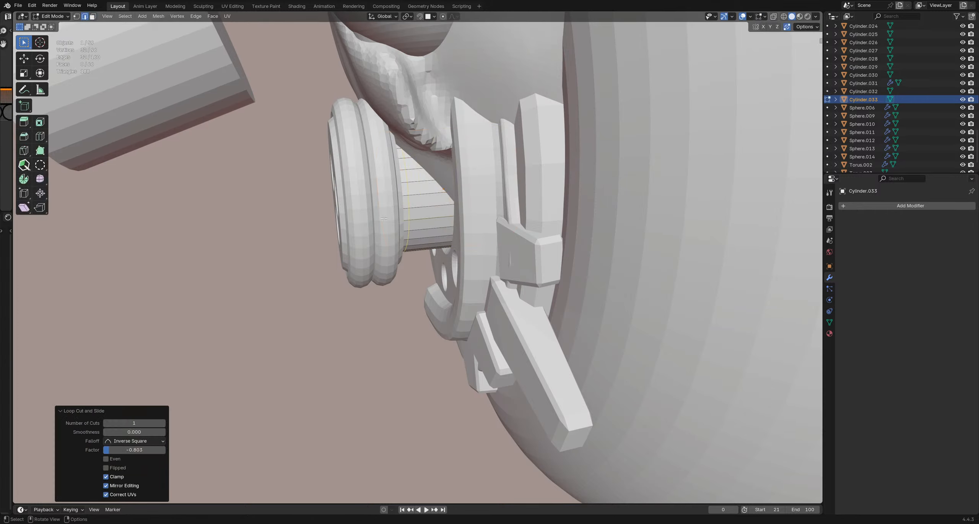
click(401, 218)
Step: Inset the axle's face band between the loops by 0.0493 m and offset it with Shrink/Fatten to form a stepped profile
key(3)
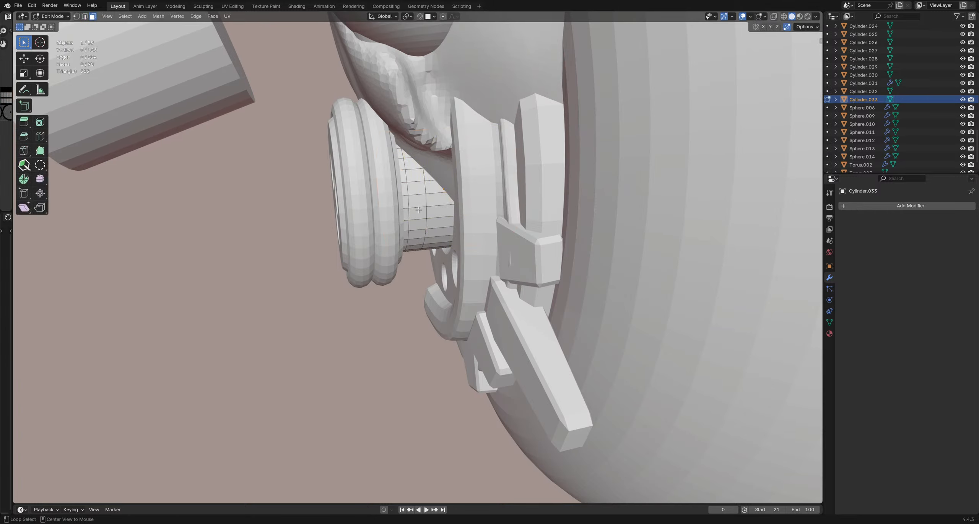
alt+click(417, 218)
middle_drag(416, 218, 423, 216)
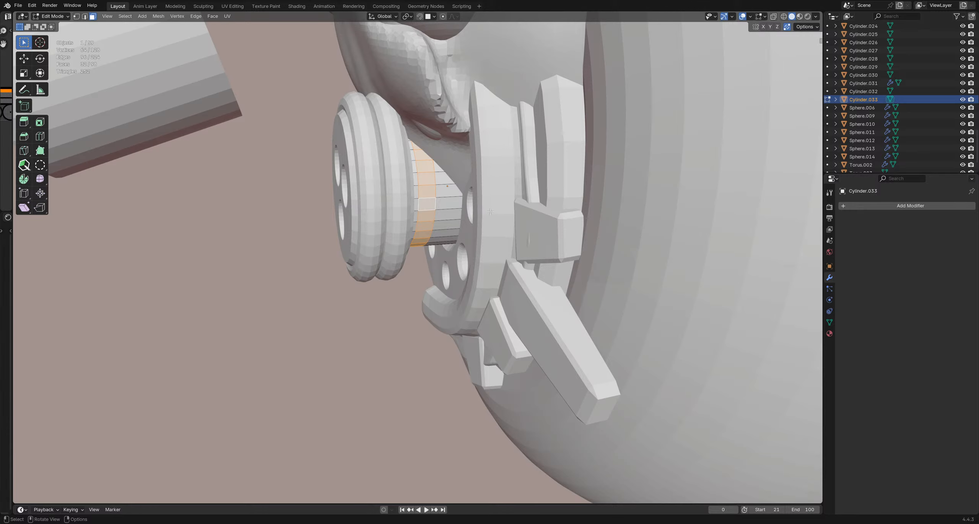
key(i)
click(518, 211)
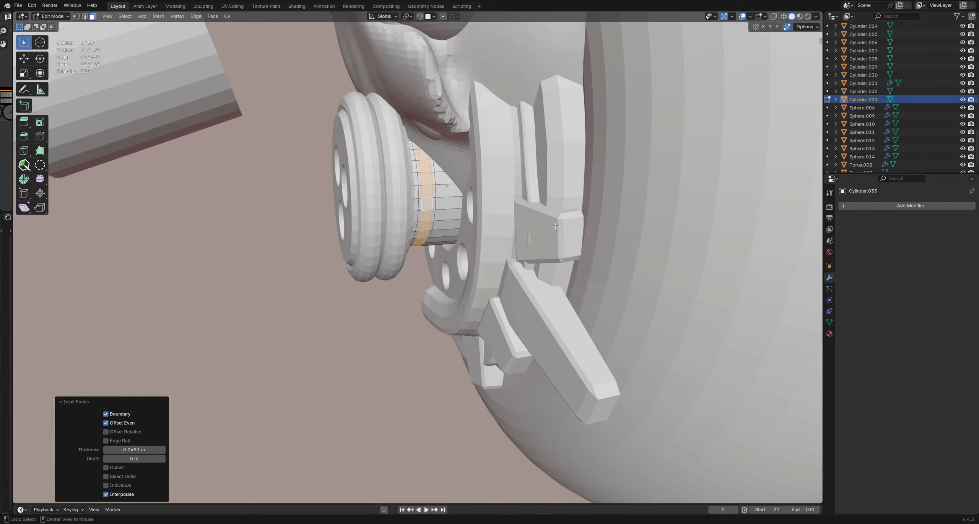
key(alt+s)
click(429, 213)
key(Tab)
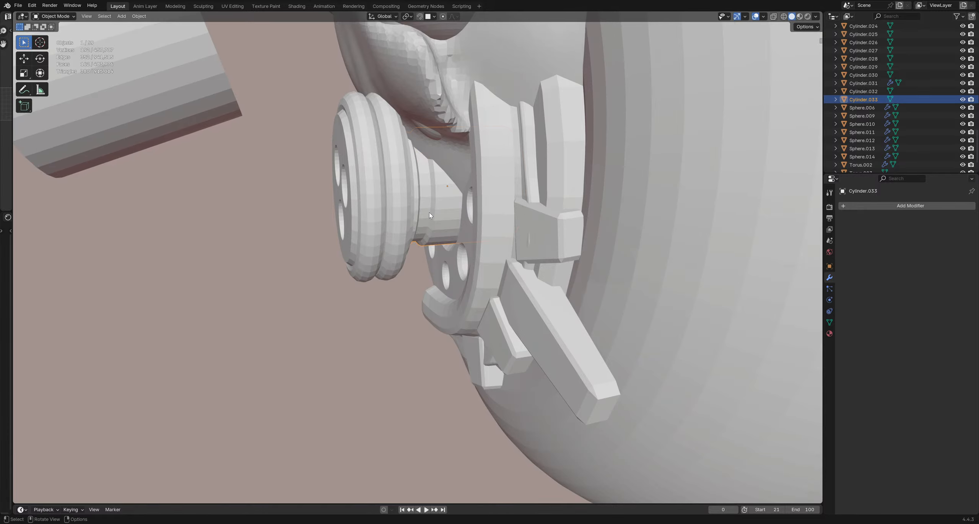
Step: Move the hub disc outward along the X axis so its face sits farther out from the rings
middle_drag(378, 235, 491, 239)
scroll(490, 239, up, 4)
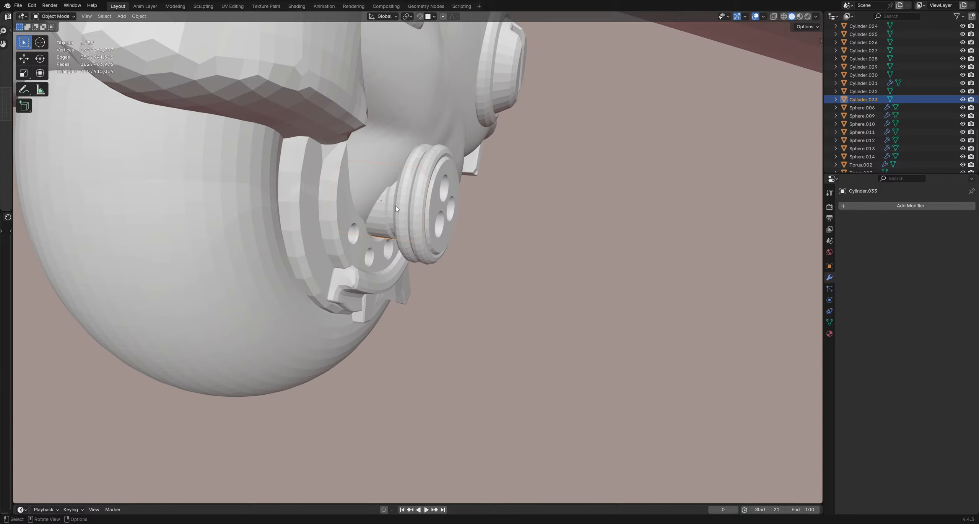
middle_drag(347, 178, 446, 194)
scroll(407, 216, down, 5)
scroll(398, 218, up, 3)
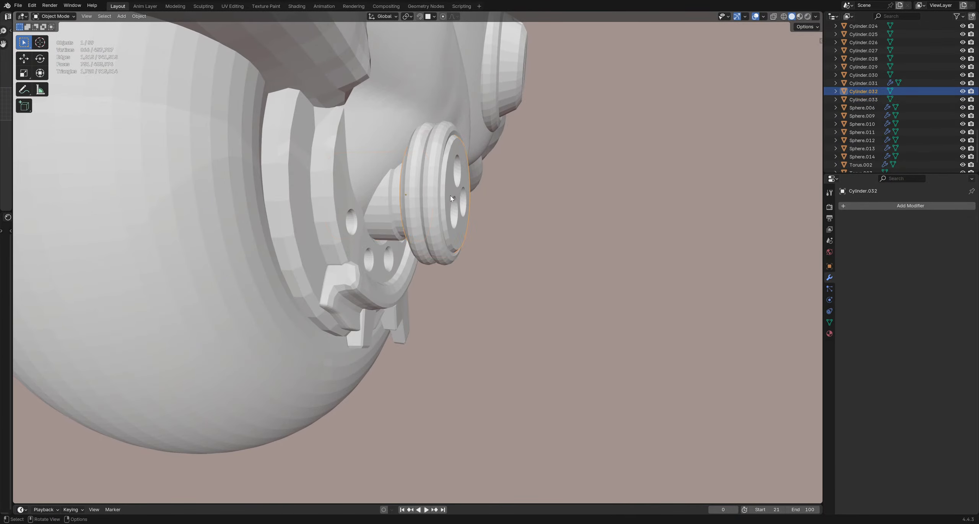
key(g)
middle_drag(469, 206, 481, 208)
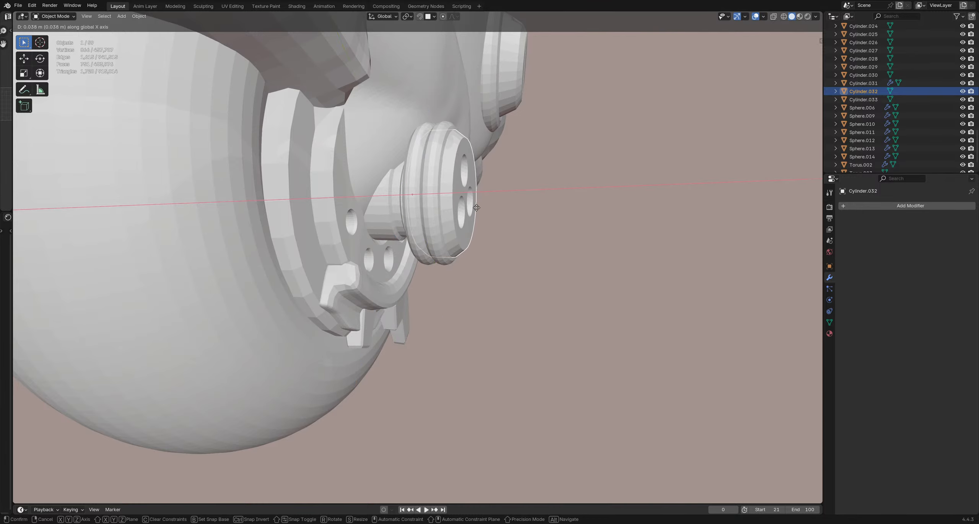
click(483, 208)
click(551, 246)
scroll(550, 246, down, 3)
middle_drag(547, 247, 492, 254)
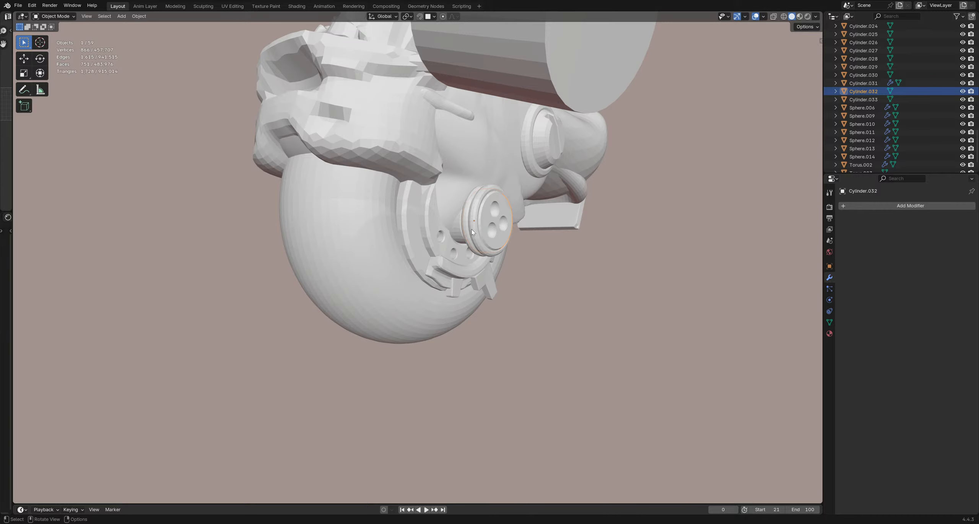
Step: Duplicate the axle cylinder outward along X, scale the copy to 0.652 and move it back by about 0.057 m
middle_drag(473, 232, 499, 241)
key(shift+d)
key(x)
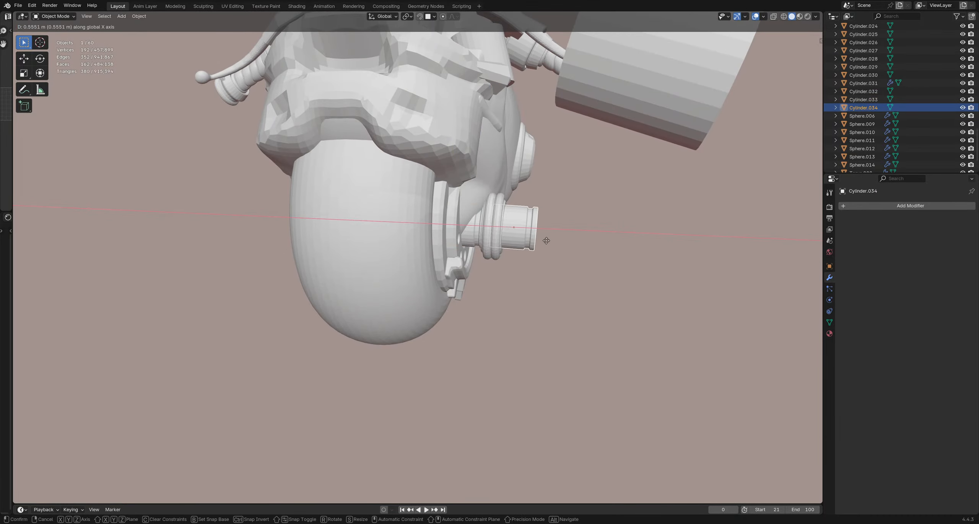
click(547, 243)
key(s)
click(550, 242)
key(g)
key(x)
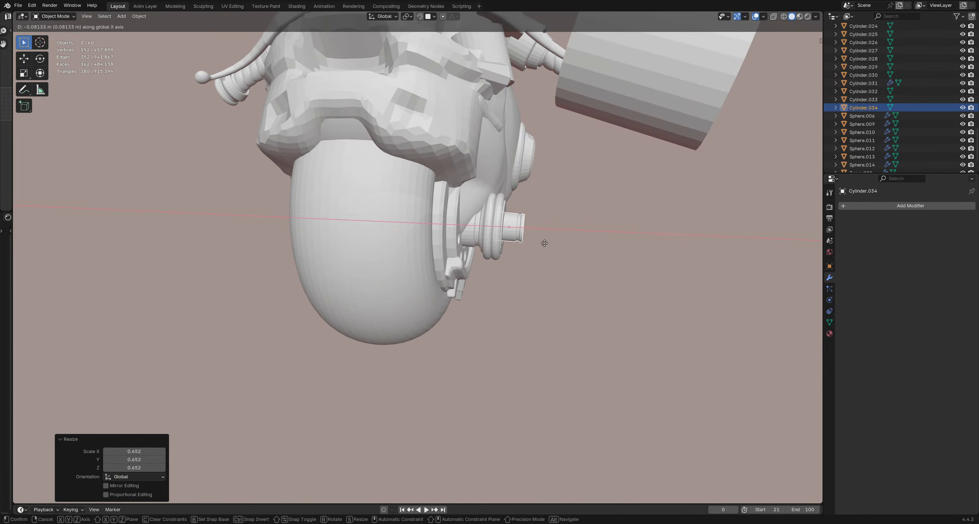
click(547, 243)
middle_drag(547, 244, 394, 241)
scroll(398, 241, up, 2)
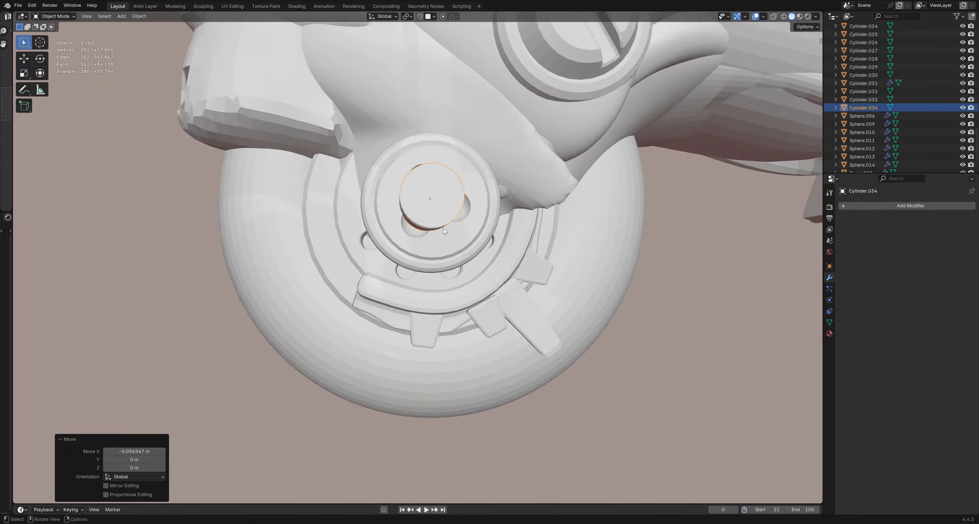
Step: Scale the small cylinder copy to 0.867 and centre it between the three round cavities of the disc
middle_drag(492, 233, 576, 248)
key(g)
click(462, 273)
key(s)
click(565, 243)
key(g)
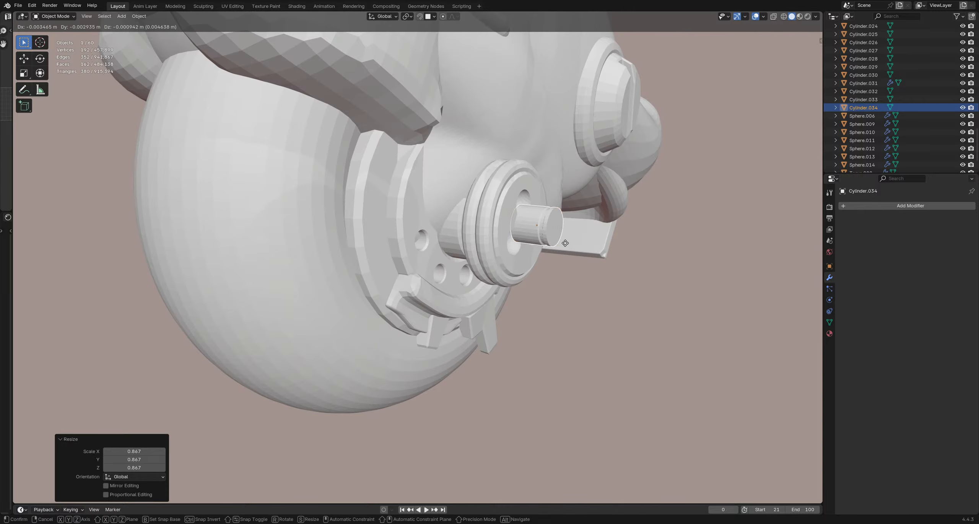
click(568, 245)
click(600, 277)
middle_drag(599, 278, 555, 295)
scroll(576, 303, down, 5)
middle_drag(657, 322, 555, 242)
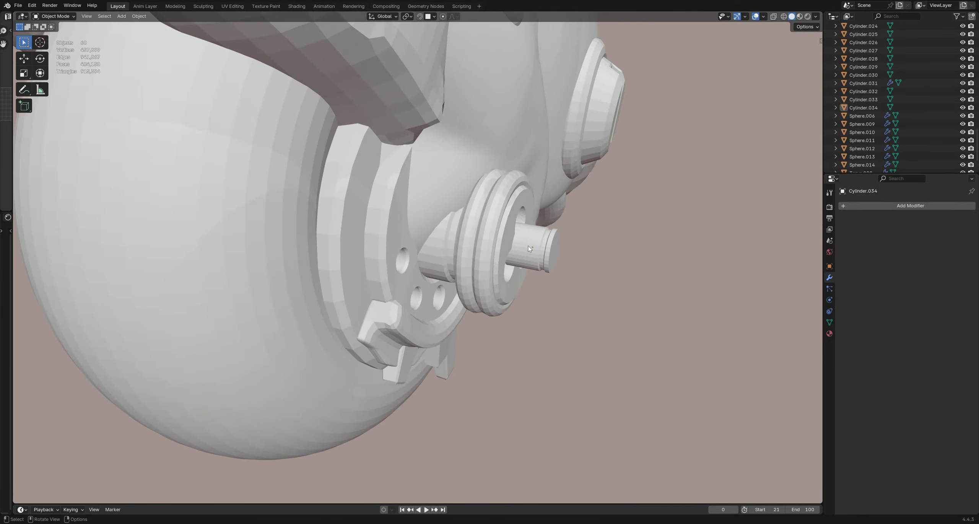
Step: Add a Boolean Difference modifier to the hub disc with the small cylinder as the cutting object
click(555, 241)
click(872, 205)
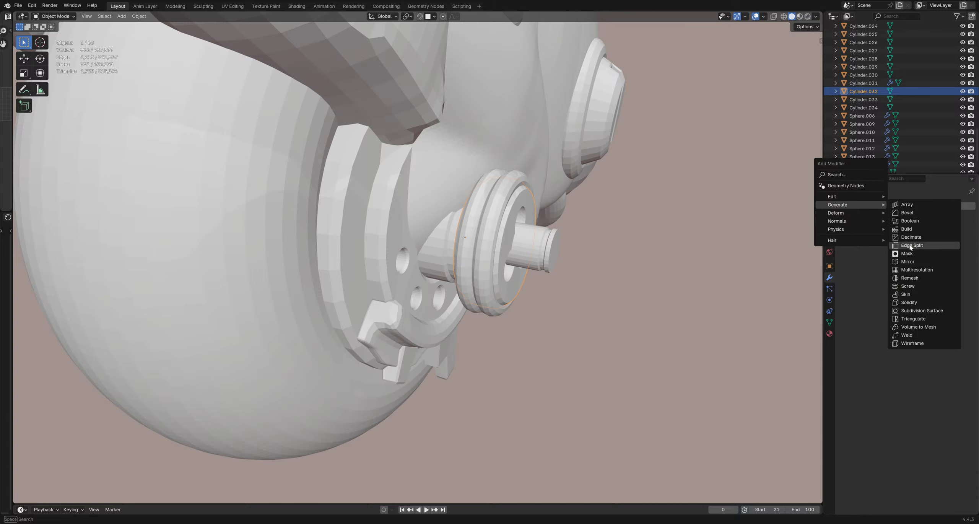
click(947, 262)
click(548, 248)
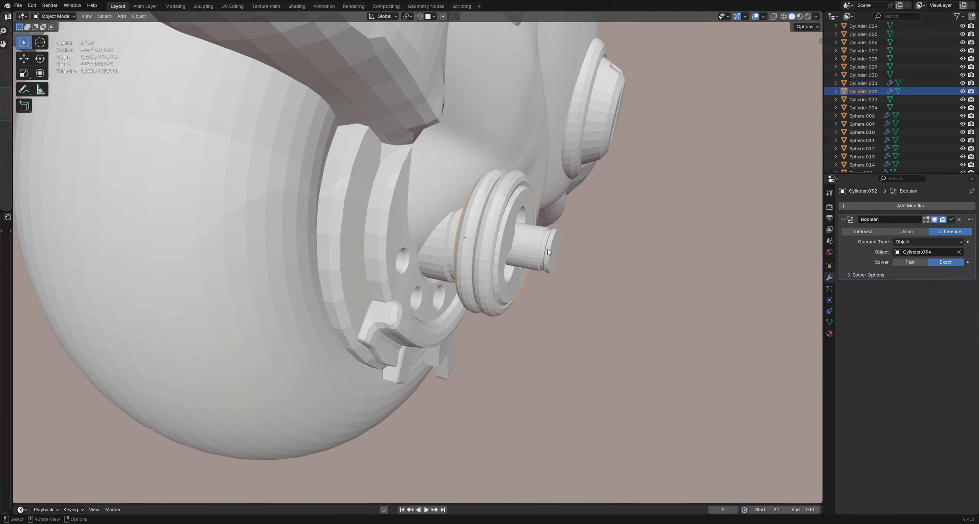
Step: Try deleting the small cutting cylinder to check the disc, and undo the deletion
middle_drag(548, 249, 501, 249)
click(500, 249)
key(x)
click(497, 248)
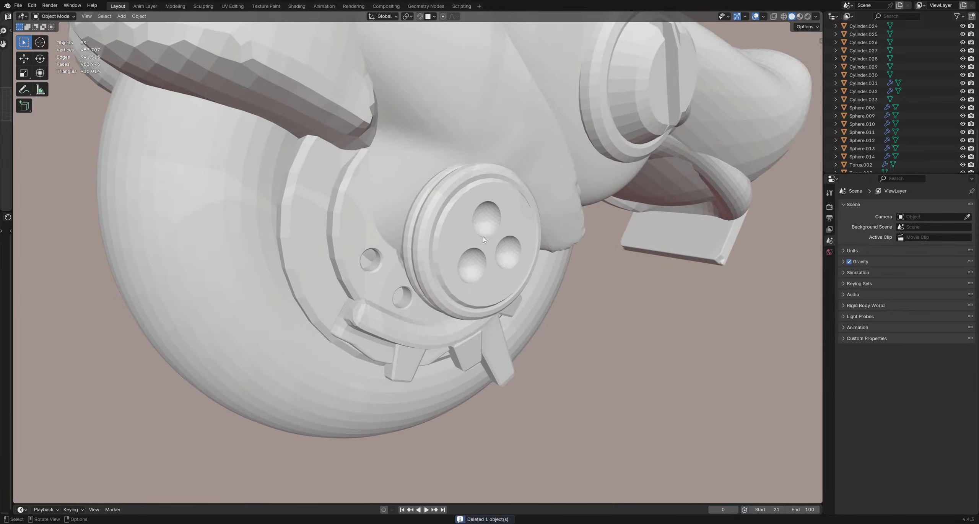
key(ctrl+z)
Step: Apply the disc's Boolean modifier and delete the small cutting cylinder
click(467, 235)
key(ctrl+a)
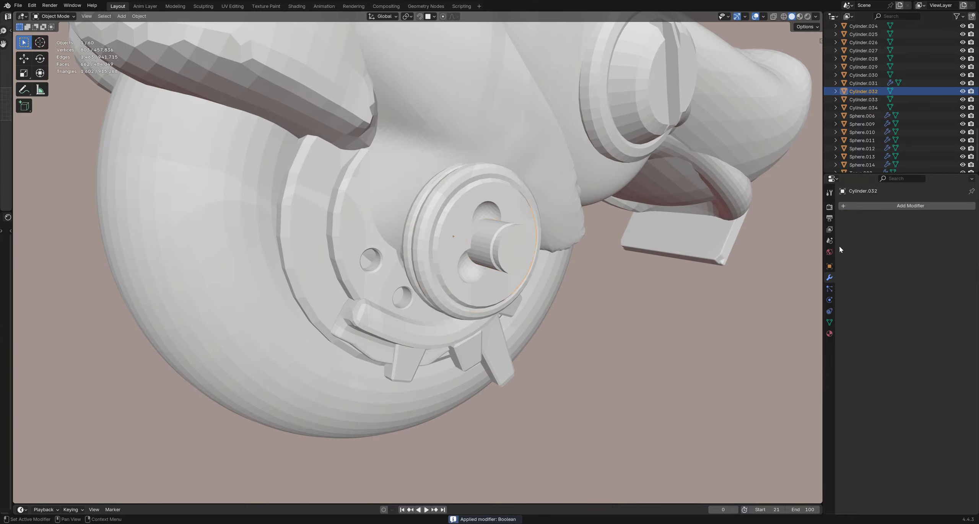
click(498, 246)
key(x)
click(498, 247)
middle_drag(498, 247, 520, 266)
scroll(523, 221, down, 2)
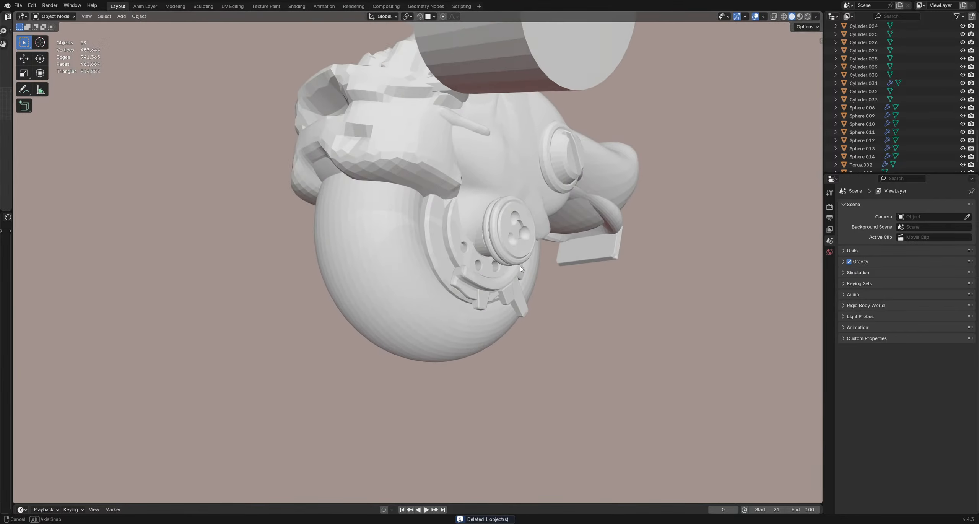
Step: Undo the last deletion and remove the hub disc with its round cavities from inside the rings
key(ctrl+z)
click(525, 237)
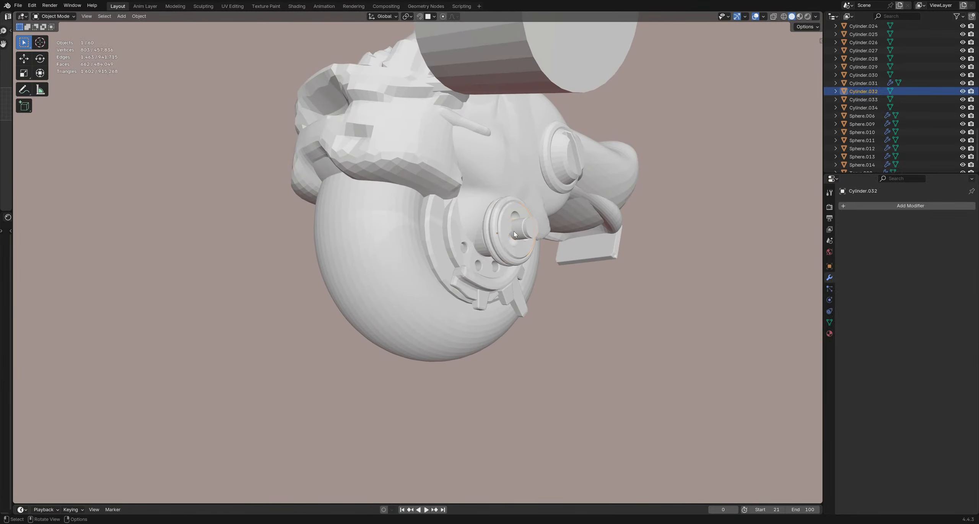
key(x)
click(514, 230)
middle_drag(528, 228, 559, 211)
Step: Extrude the axle cylinder's outer end through the rings, bevel it and add a Subdivision modifier with viewport level 0
click(508, 246)
scroll(531, 239, up, 3)
key(Tab)
click(495, 247)
key(e)
click(586, 254)
key(ctrl+b)
click(559, 240)
key(ctrl+0)
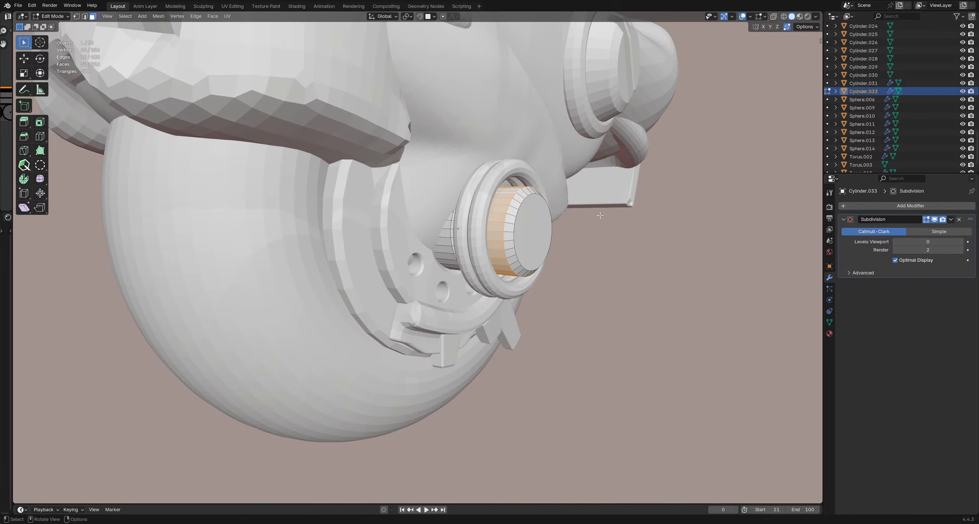
Step: Inset the selected band on the axle cylinder by 0.1427 m and scale it outward by 1.502
key(i)
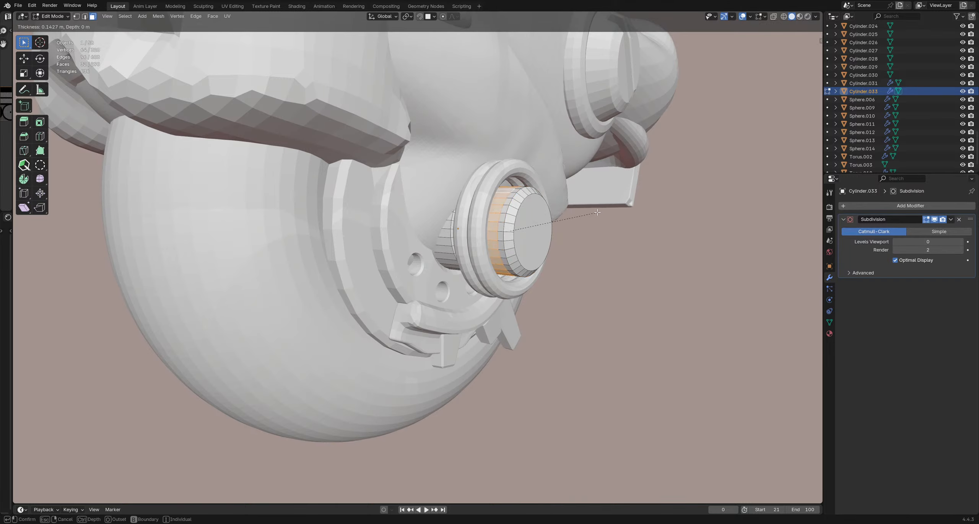
click(598, 212)
key(s)
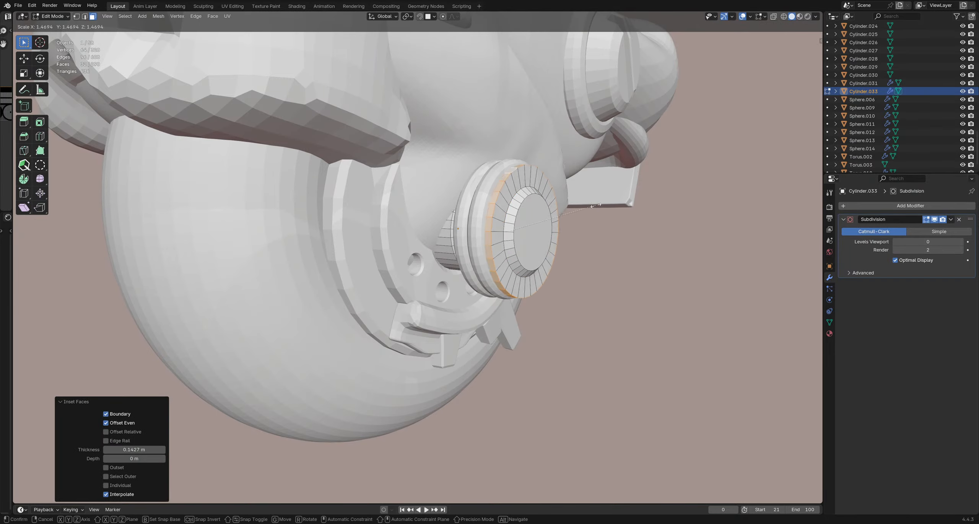
click(598, 205)
middle_drag(558, 210, 513, 217)
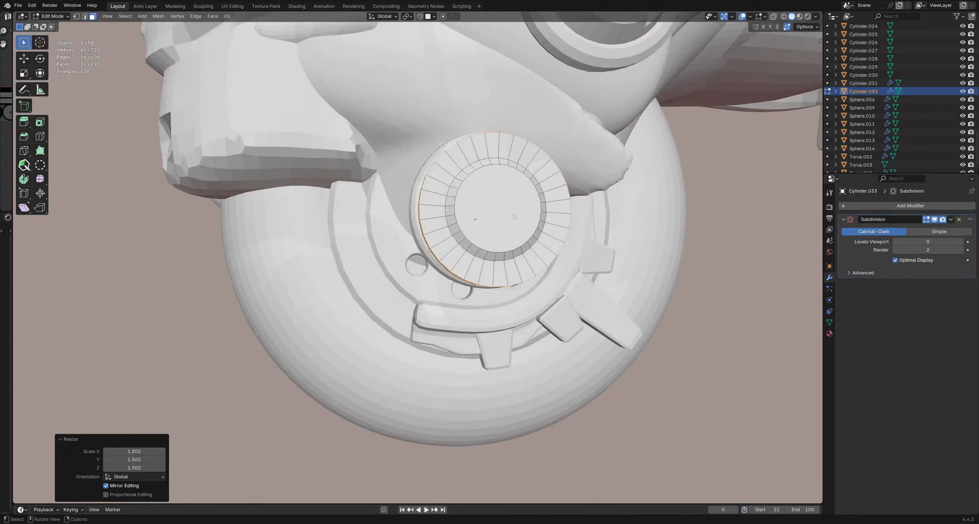
Step: Undo the axle cylinder's widened band and its Subdivision modifier
scroll(514, 216, down, 4)
key(Tab)
click(453, 283)
middle_drag(482, 264, 541, 232)
key(ctrl+z)
key(ctrl+z)
key(ctrl+z)
Step: Delete the axle cylinder and the two torus rings around it from the wheel hub
key(ctrl+Tab)
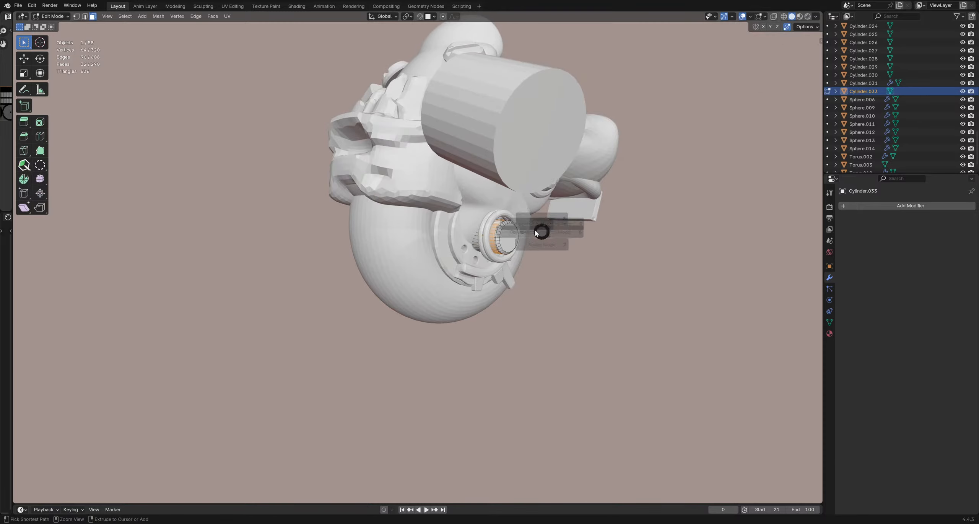
click(509, 233)
scroll(506, 234, up, 3)
key(x)
click(479, 233)
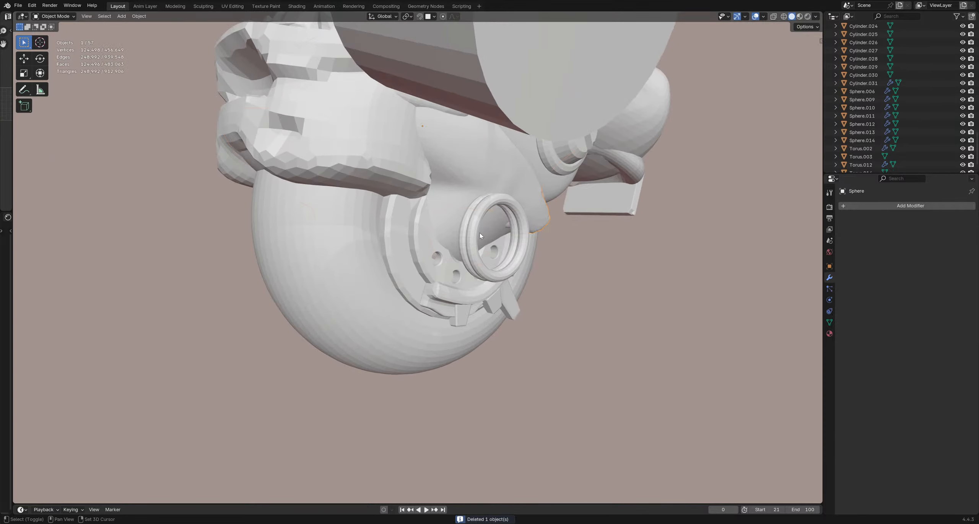
shift+click(463, 240)
key(x)
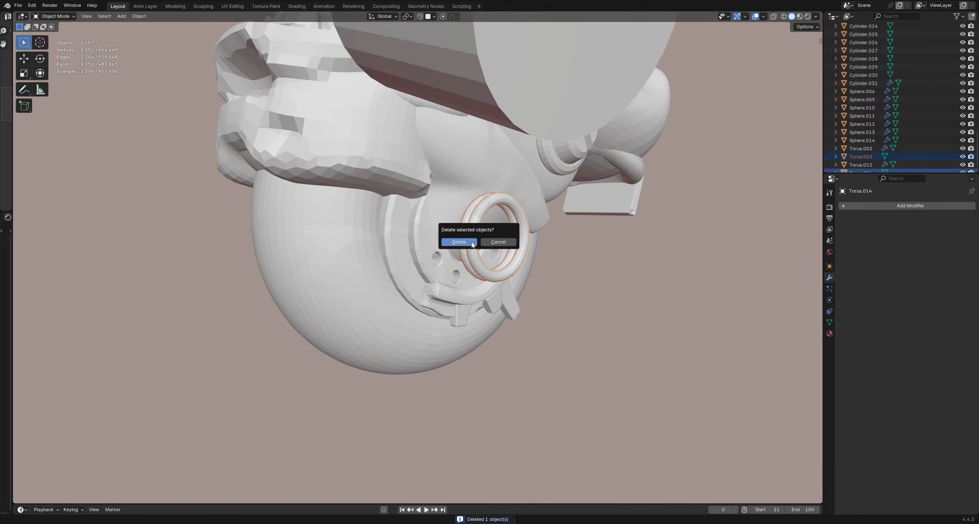
click(463, 240)
middle_drag(464, 241, 467, 259)
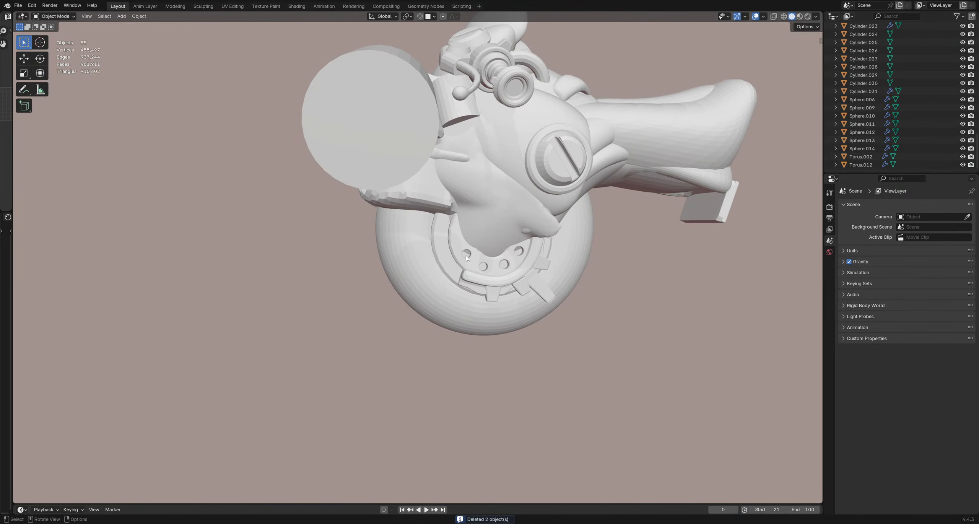
Step: Sculpt the lower end of the vehicle body around the wheel hub with resized brushes, and save the file
scroll(476, 204, up, 2)
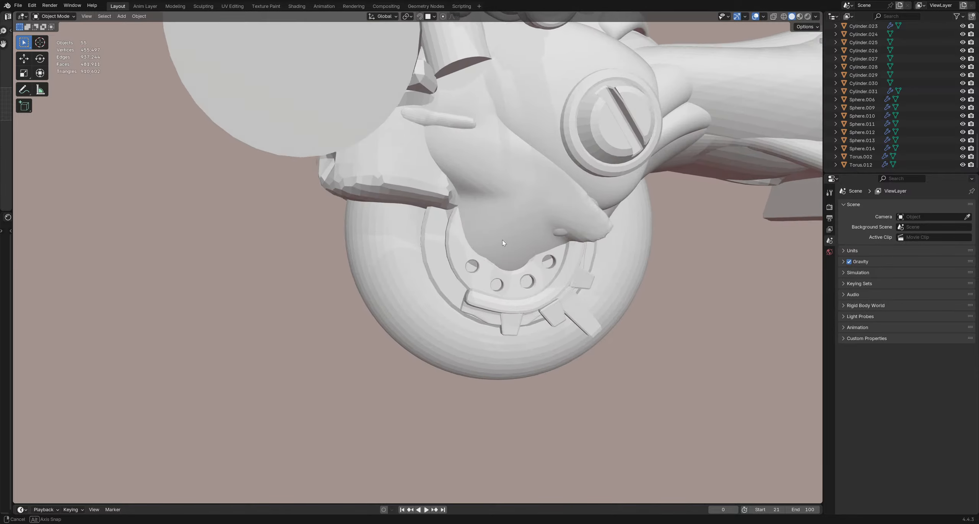
click(505, 225)
mouse_move(502, 240)
middle_down()
mouse_move(506, 226)
mouse_move(413, 243)
mouse_move(472, 268)
mouse_move(508, 264)
mouse_move(455, 264)
middle_up()
scroll(435, 236, down, 2)
key(ctrl+Tab)
click(435, 260)
key(f)
click(458, 255)
key(f)
click(465, 264)
drag(442, 248, 447, 251)
mouse_move(449, 252)
middle_down()
mouse_move(396, 252)
mouse_move(415, 256)
middle_up()
key(f)
click(428, 255)
drag(421, 253, 417, 250)
mouse_move(428, 252)
middle_down()
mouse_move(416, 262)
mouse_move(502, 272)
mouse_move(482, 264)
middle_up()
key(ctrl+Tab)
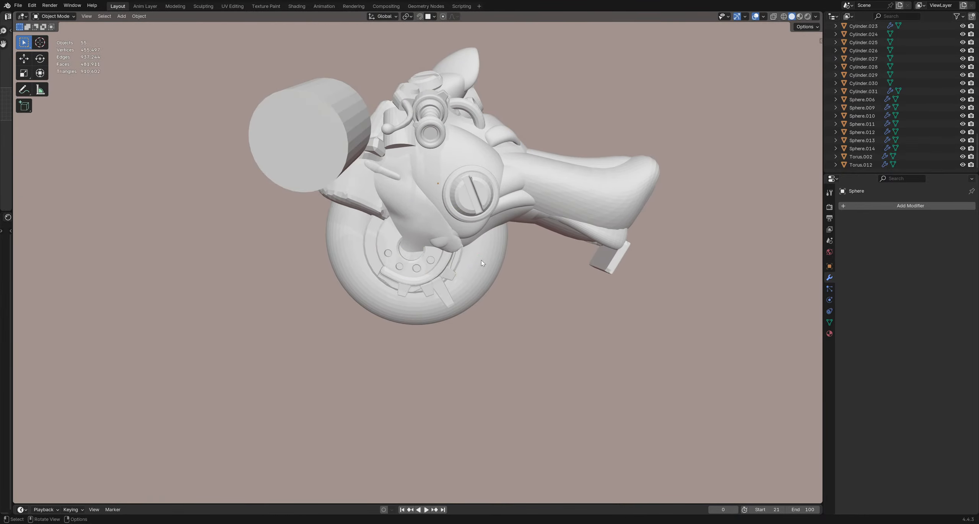
key(ctrl+s)
Step: Save the file and delete the large leftover cylinder beside the handlebar
click(310, 143)
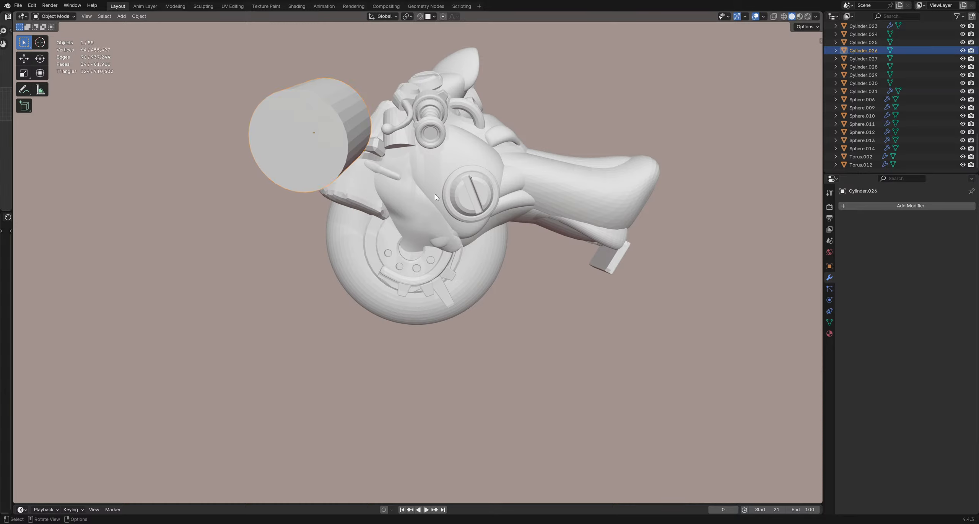
middle_drag(434, 194, 566, 249)
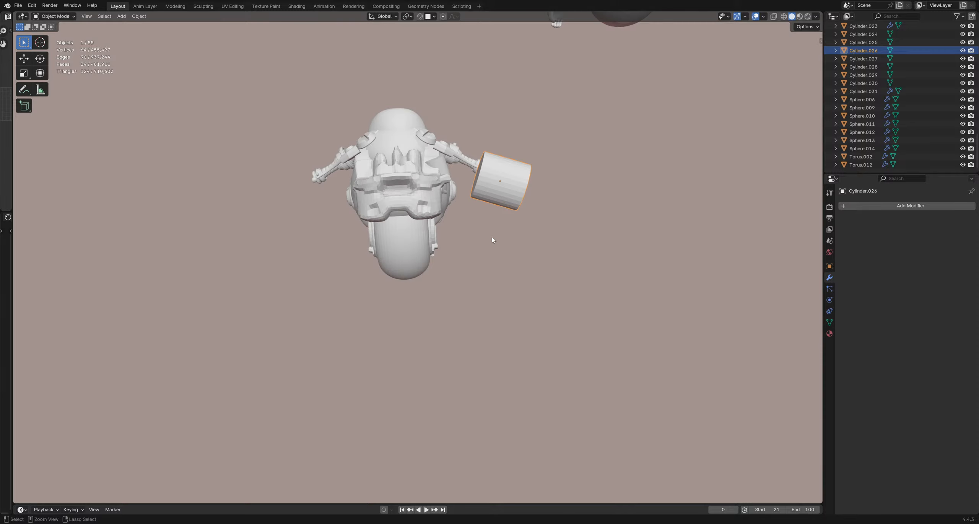
key(ctrl+s)
middle_drag(498, 234, 506, 267)
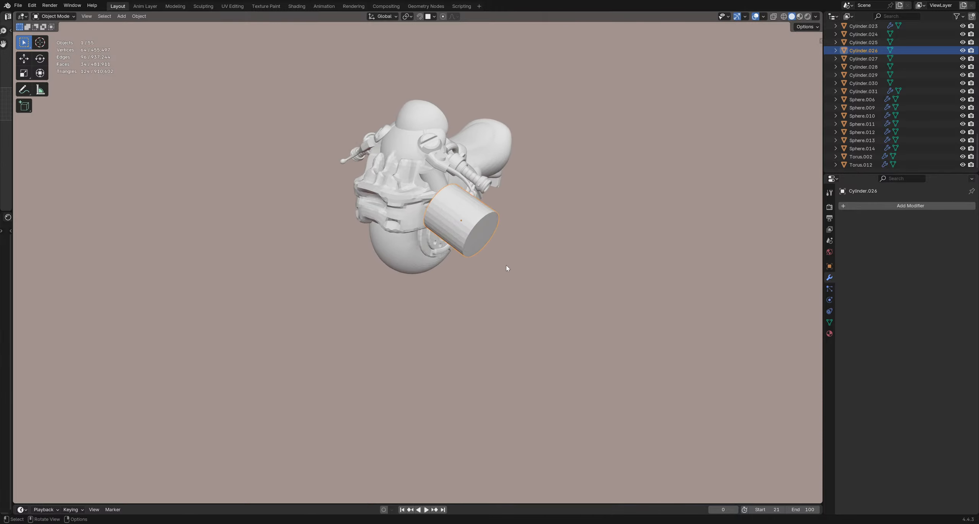
key(x)
click(471, 258)
middle_drag(446, 222, 352, 235)
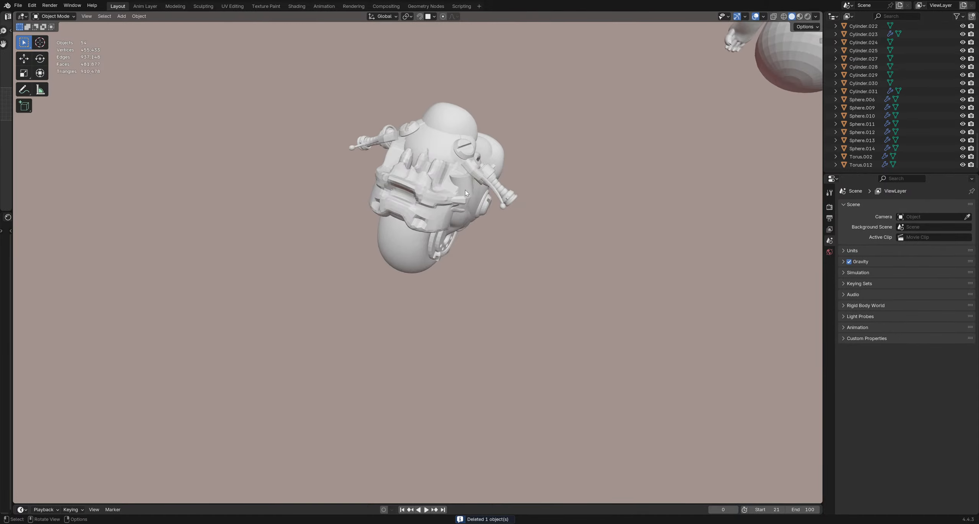
Step: Move the cylinder embedded in the vehicle's front about 2.5 m along negative Y, clear of the body
click(465, 190)
scroll(465, 190, up, 2)
shift+middle_drag(470, 191, 355, 245)
scroll(368, 252, up, 2)
scroll(376, 262, down, 5)
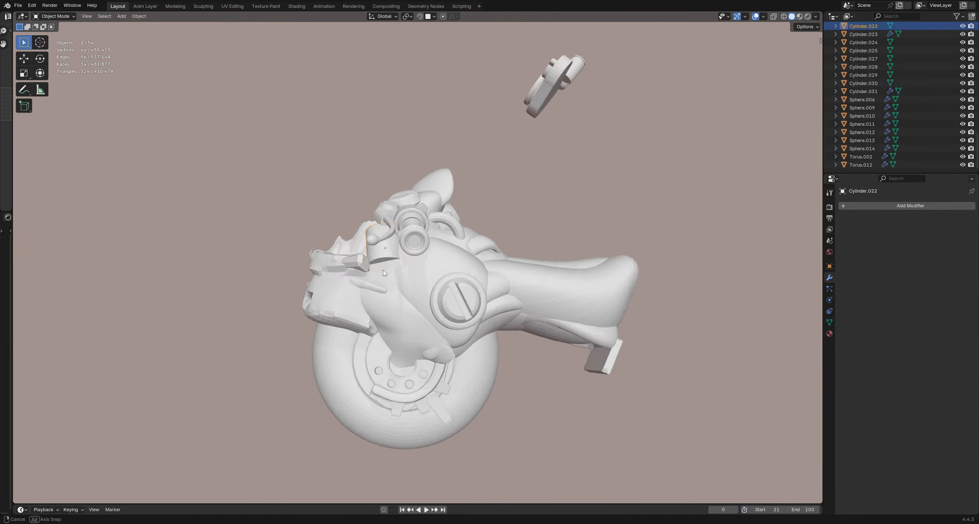
key(g)
click(321, 195)
middle_drag(320, 194, 485, 318)
scroll(417, 228, up, 3)
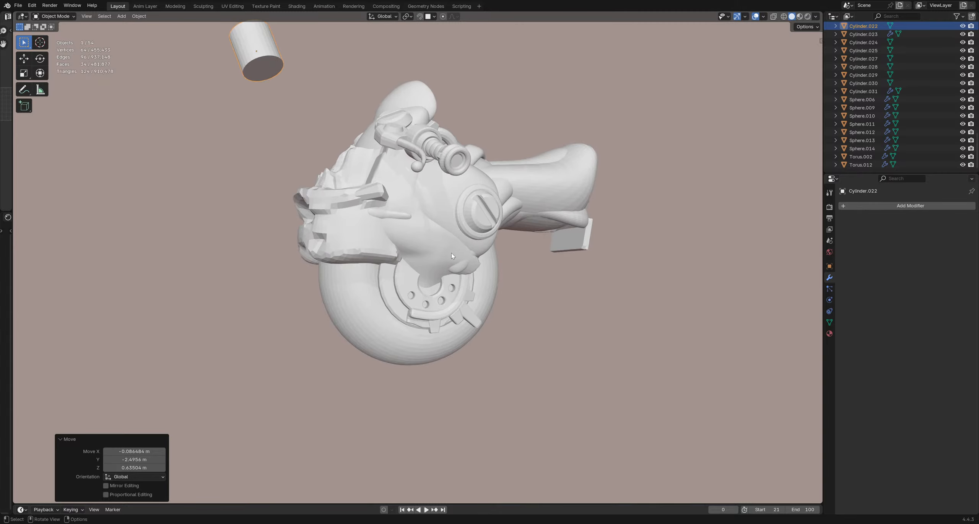
mouse_move(406, 200)
middle_down()
mouse_move(328, 229)
mouse_move(407, 280)
mouse_move(505, 254)
mouse_move(486, 242)
mouse_move(427, 297)
mouse_move(412, 340)
mouse_move(458, 284)
mouse_move(483, 272)
mouse_move(478, 306)
mouse_move(516, 287)
mouse_move(488, 372)
mouse_move(553, 323)
mouse_move(437, 260)
mouse_move(466, 306)
mouse_move(475, 268)
mouse_move(511, 243)
mouse_move(391, 220)
mouse_move(491, 240)
mouse_move(501, 277)
mouse_move(523, 293)
mouse_move(418, 289)
mouse_move(540, 317)
middle_up()
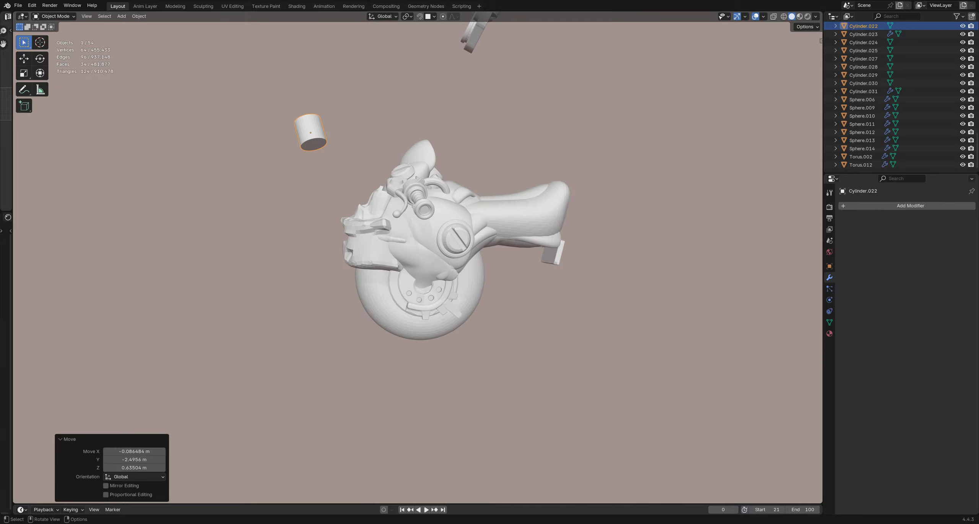
middle_drag(440, 290, 512, 289)
scroll(492, 261, up, 1)
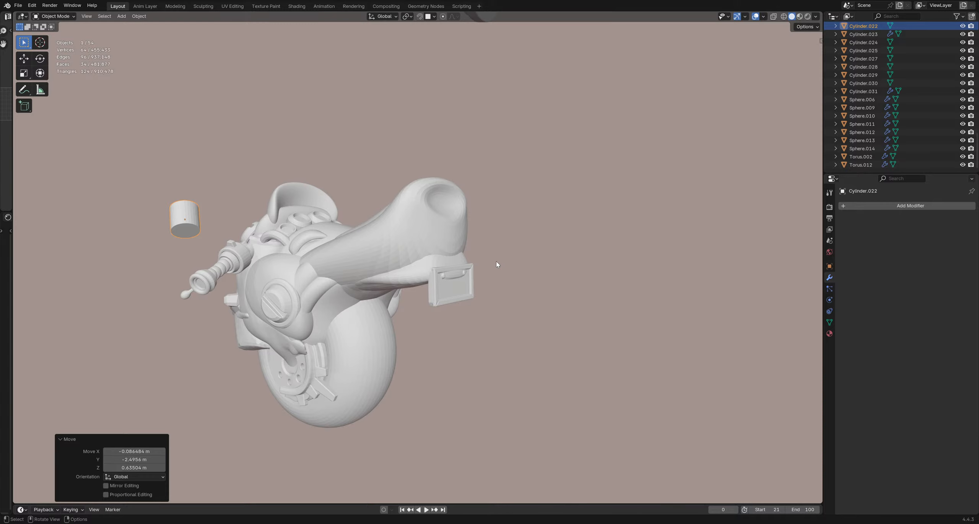
Step: Delete the cylinder that was pulled out of the vehicle's front and save the file
middle_drag(501, 267, 482, 279)
key(Delete)
scroll(513, 272, down, 3)
key(ctrl+s)
key(shift+a)
mouse_move(481, 280)
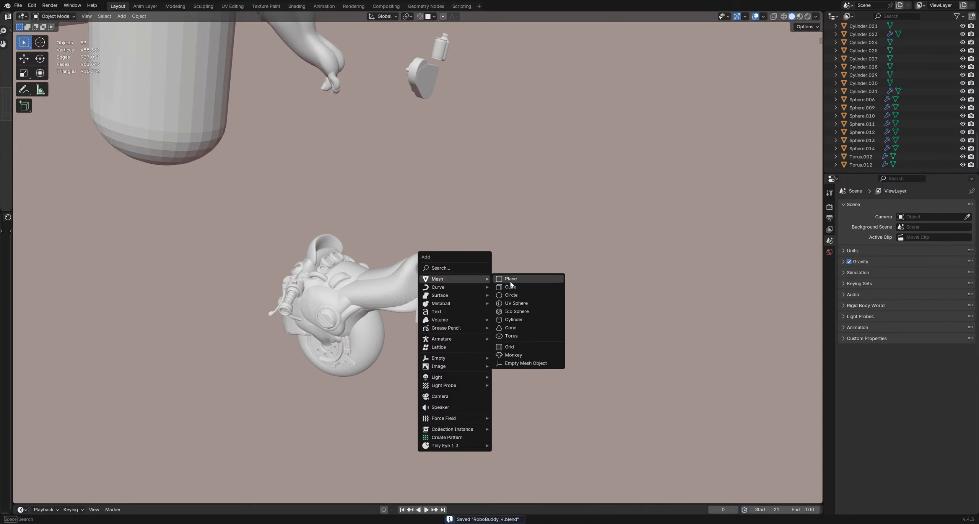
click(513, 319)
mouse_move(509, 306)
middle_down()
mouse_move(502, 286)
mouse_move(490, 294)
mouse_move(535, 279)
mouse_move(505, 304)
middle_up()
key(Delete)
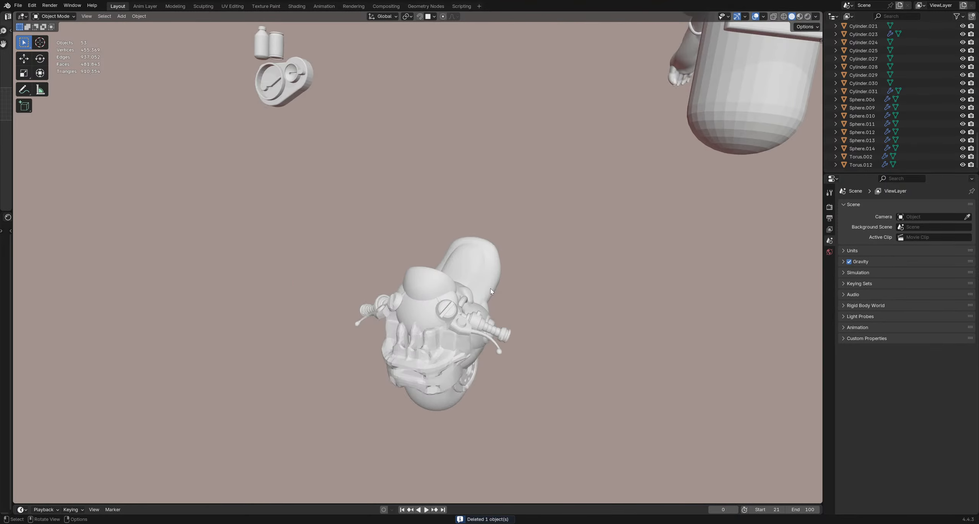
Step: Duplicate Sphere.013 in place on the vehicle, snap the 3D cursor to the copy and save the file
click(491, 292)
middle_drag(441, 320, 495, 315)
click(495, 314)
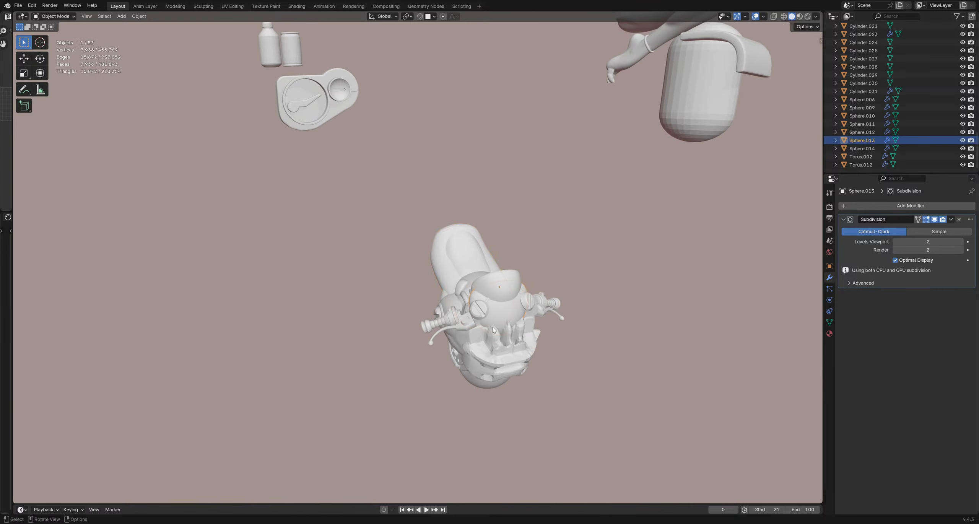
key(shift+d)
right_click(471, 306)
middle_drag(463, 298, 427, 273)
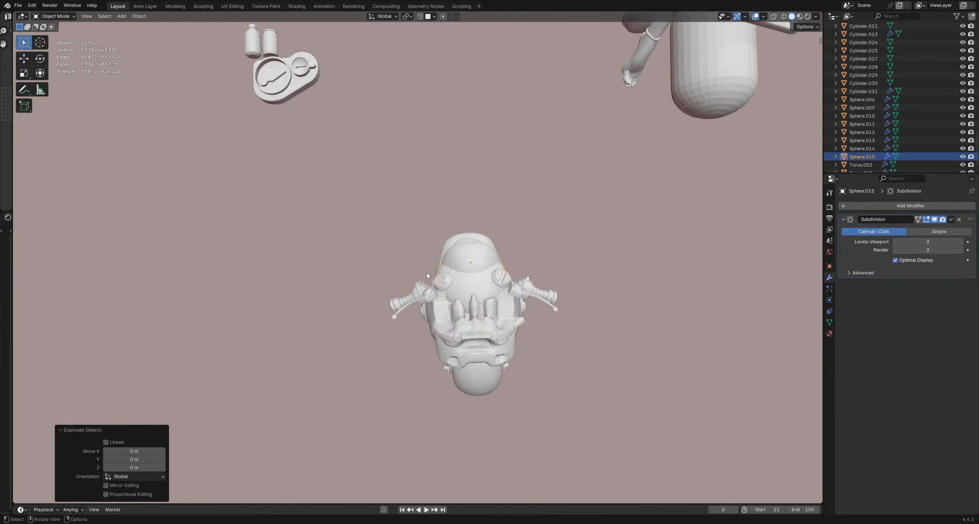
key(shift+s)
click(454, 308)
middle_drag(454, 308, 436, 315)
key(ctrl+s)
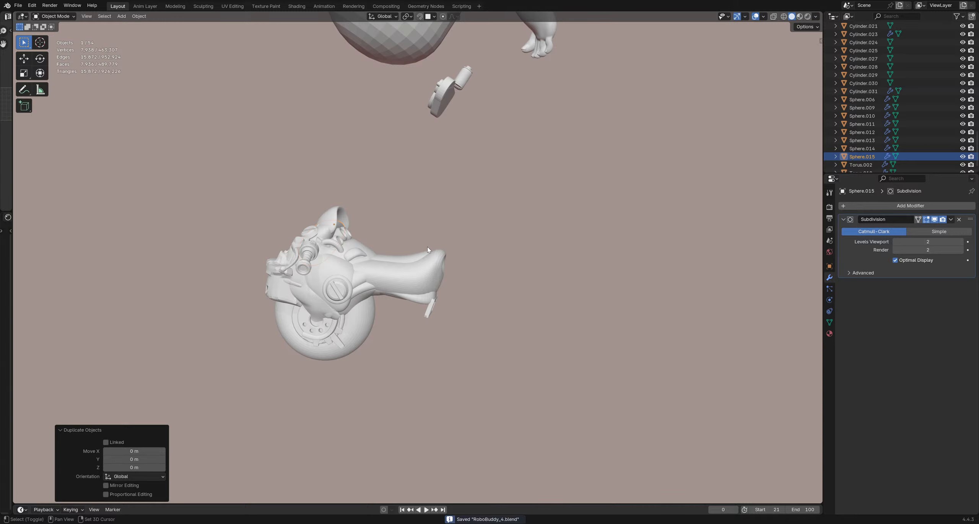
Step: Add a cylinder, raise it above the vehicle and move it 3.5871 m along Y
key(shift+a)
mouse_move(427, 250)
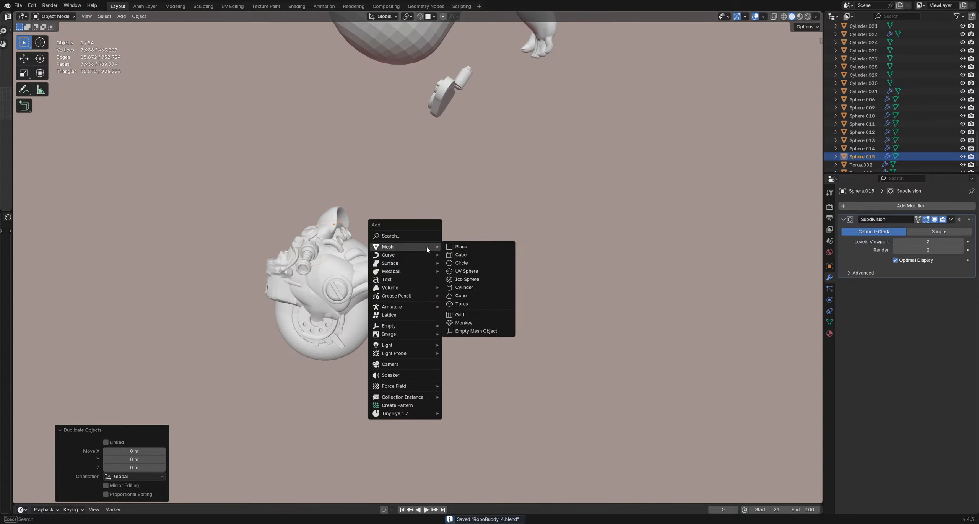
click(459, 289)
middle_drag(463, 287, 516, 280)
key(g)
middle_drag(516, 280, 464, 182)
click(572, 192)
key(g)
key(z)
click(505, 213)
key(g)
key(y)
click(589, 207)
middle_drag(586, 209, 547, 245)
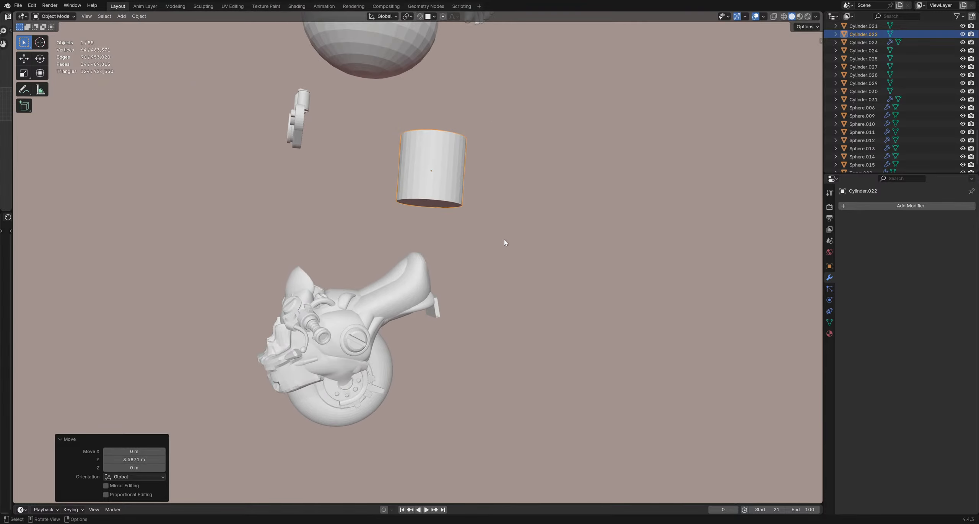
Step: Rotate the new cylinder about the global X axis onto its side and lower it 0.76748 m along Z
middle_drag(377, 296, 750, 249)
middle_drag(539, 233, 474, 248)
scroll(427, 263, up, 1)
shift+middle_drag(453, 199, 447, 261)
key(r)
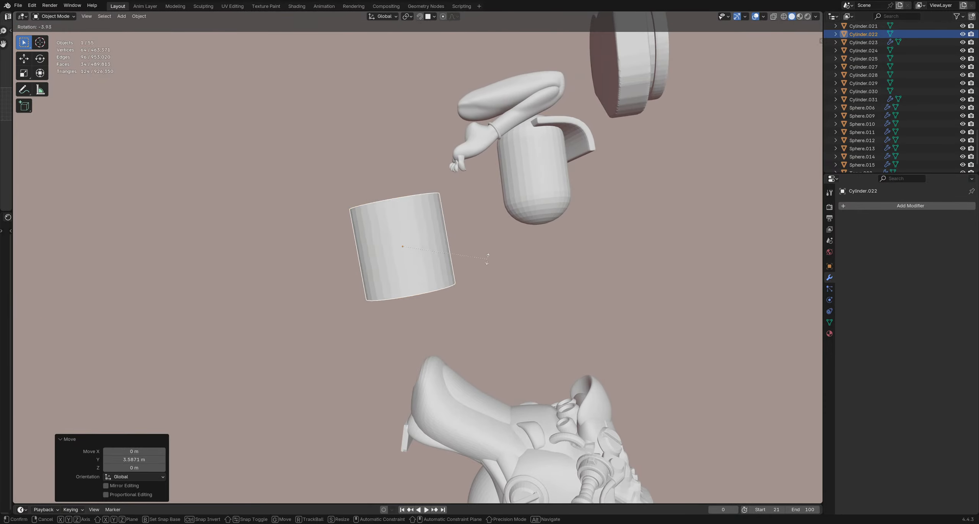
key(x)
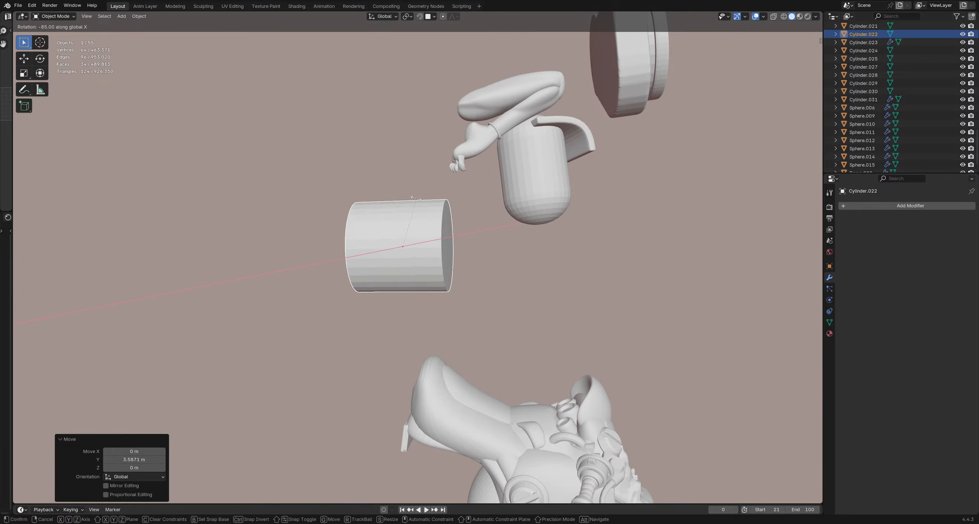
click(416, 199)
middle_drag(416, 200, 423, 277)
key(g)
click(450, 288)
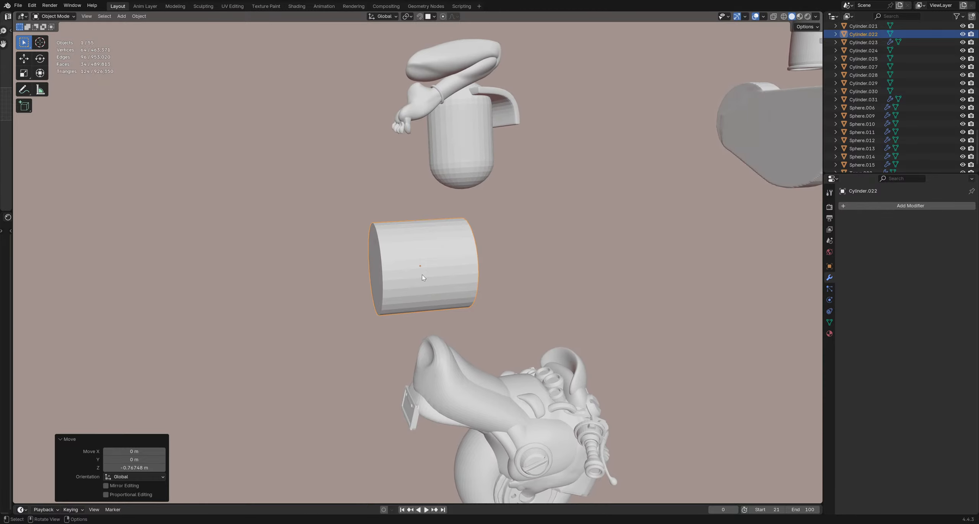
Step: Shorten the cylinder by moving one end face along Y and scale the whole mesh down
scroll(422, 276, up, 2)
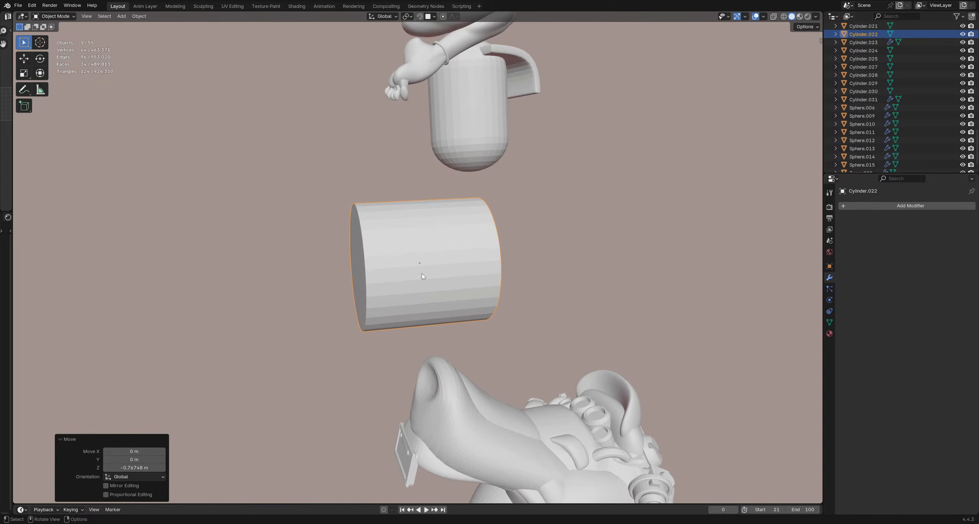
key(Tab)
middle_drag(428, 271, 411, 260)
click(532, 269)
middle_drag(533, 270, 566, 276)
key(g)
key(y)
click(494, 275)
middle_drag(493, 275, 528, 265)
key(a)
key(s)
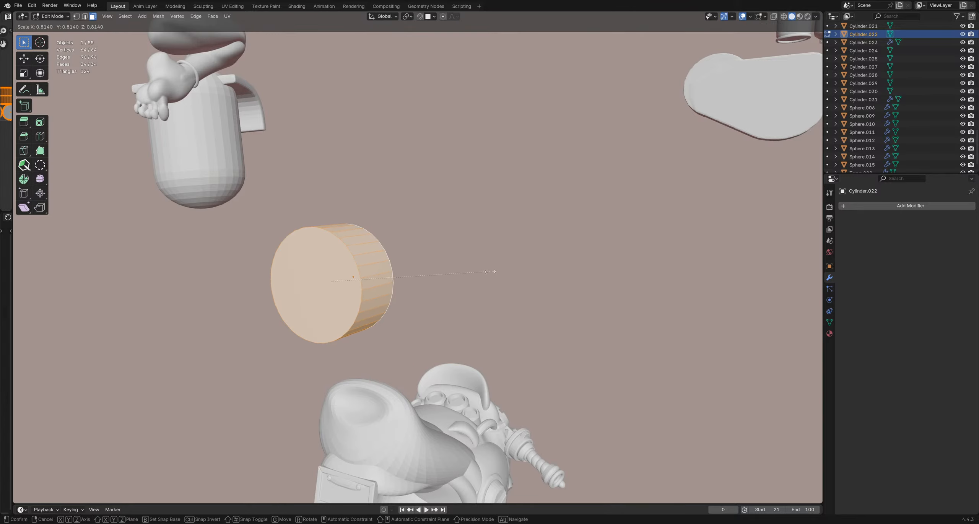
click(424, 266)
Step: Inset the cylinder's end face by 0.08029 m and extrude it 0.29078 m inward to form a cup
middle_drag(424, 267, 478, 283)
click(367, 285)
key(i)
click(512, 279)
key(e)
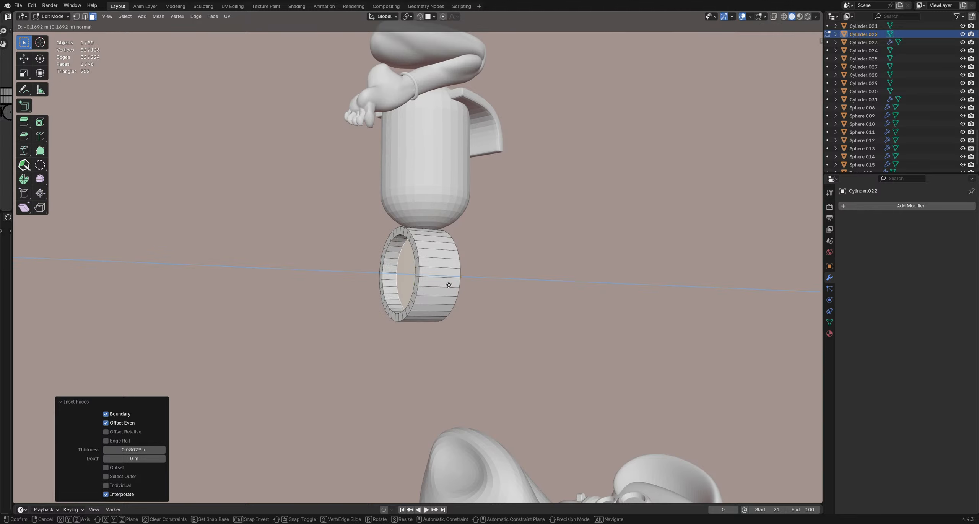
click(459, 284)
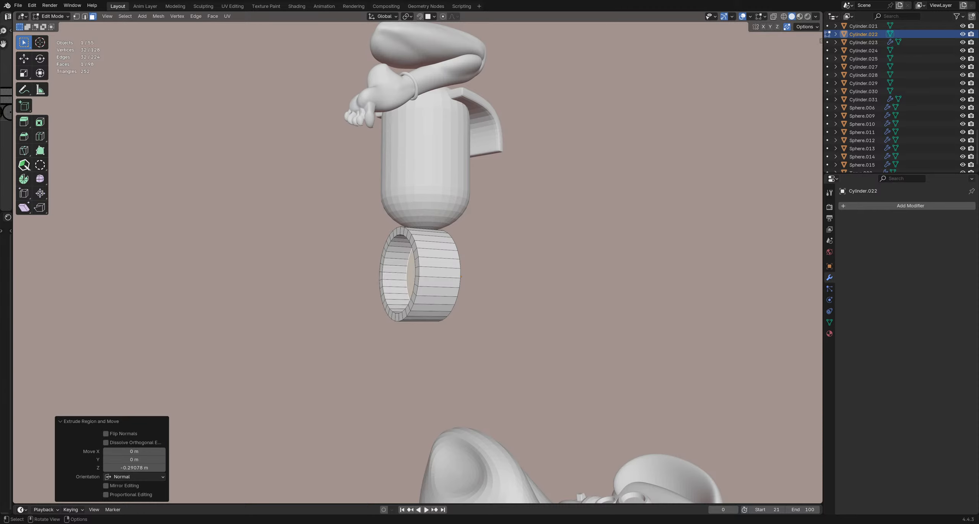
Step: Bevel the lengthwise and radial edges around the cup's inner wall, rim and outer wall with a single segment
scroll(325, 138, up, 2)
middle_drag(293, 260, 378, 282)
scroll(316, 281, up, 2)
scroll(378, 282, up, 1)
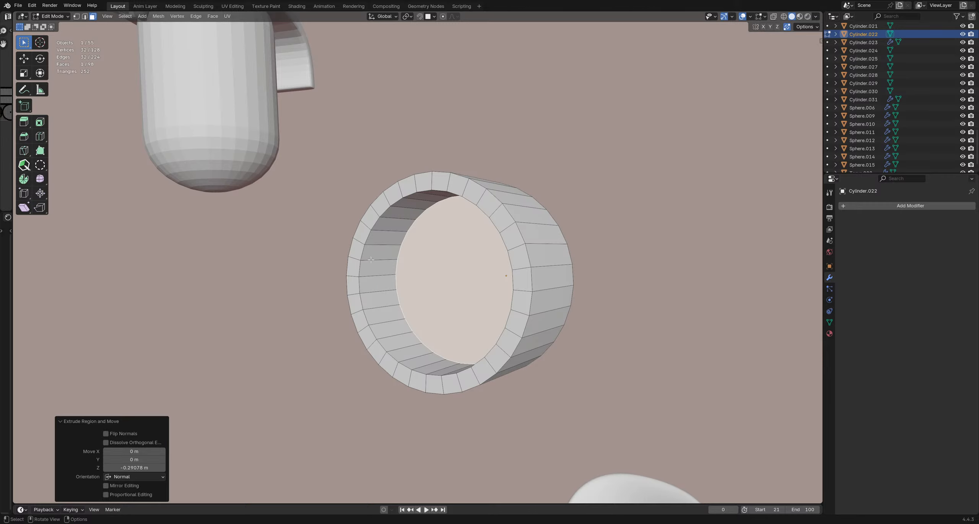
middle_drag(381, 242, 393, 266)
key(2)
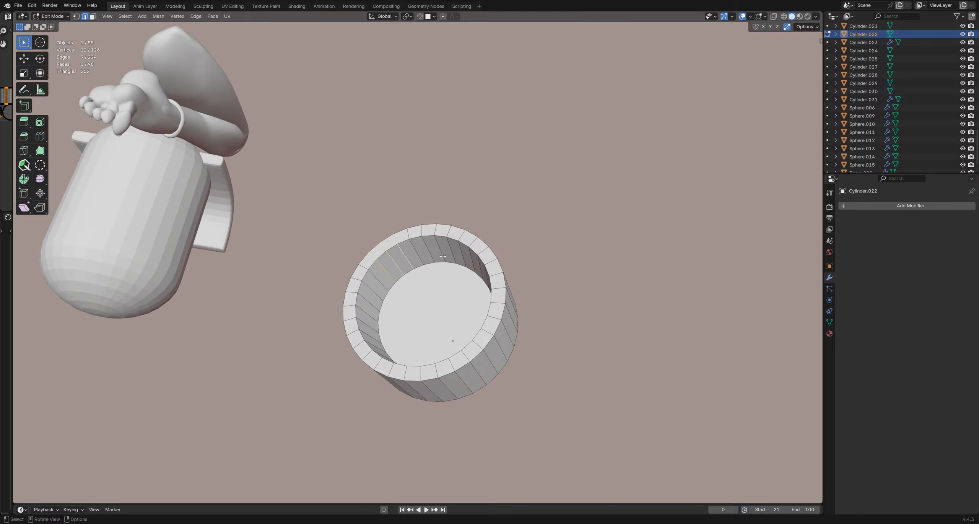
key(a)
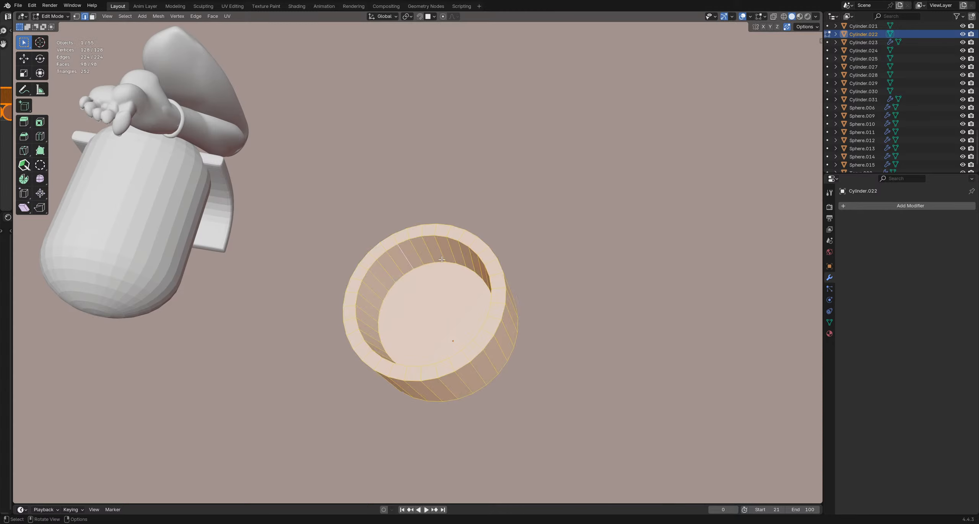
ctrl+alt+click(484, 251)
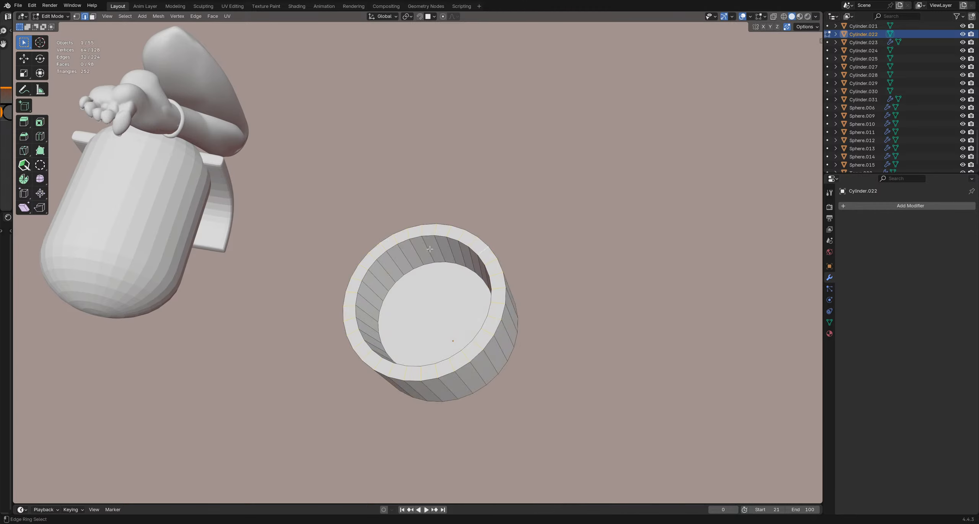
middle_drag(430, 249, 664, 285)
scroll(398, 306, up, 3)
middle_drag(387, 312, 425, 257)
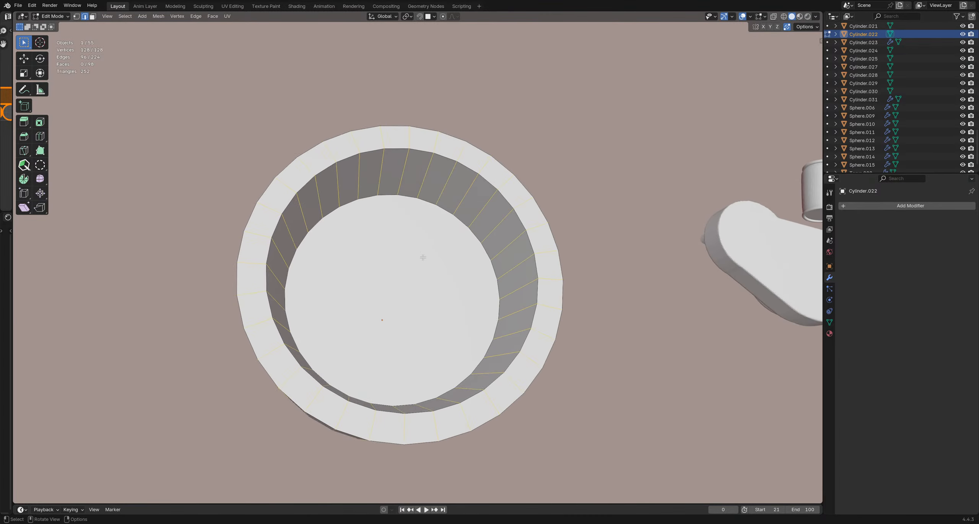
key(ctrl+b)
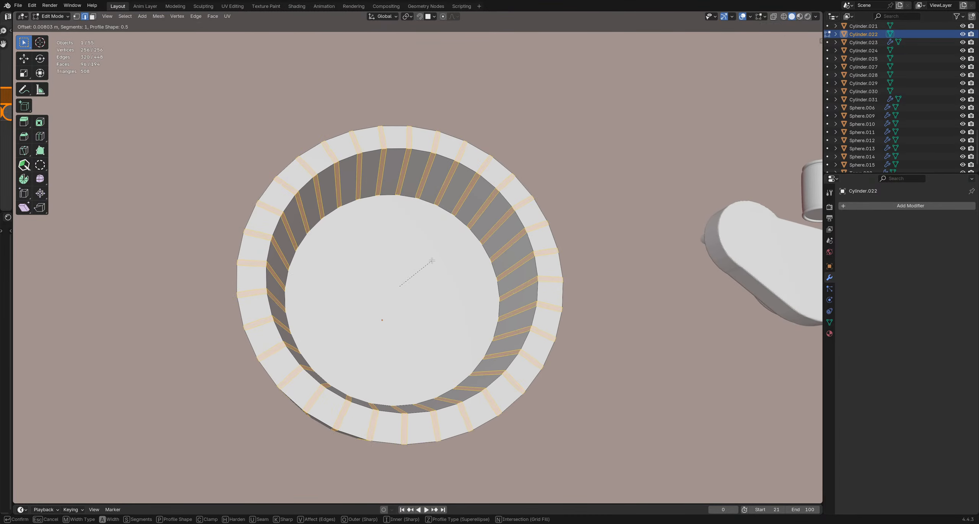
click(435, 262)
key(ctrl+Tab)
click(412, 258)
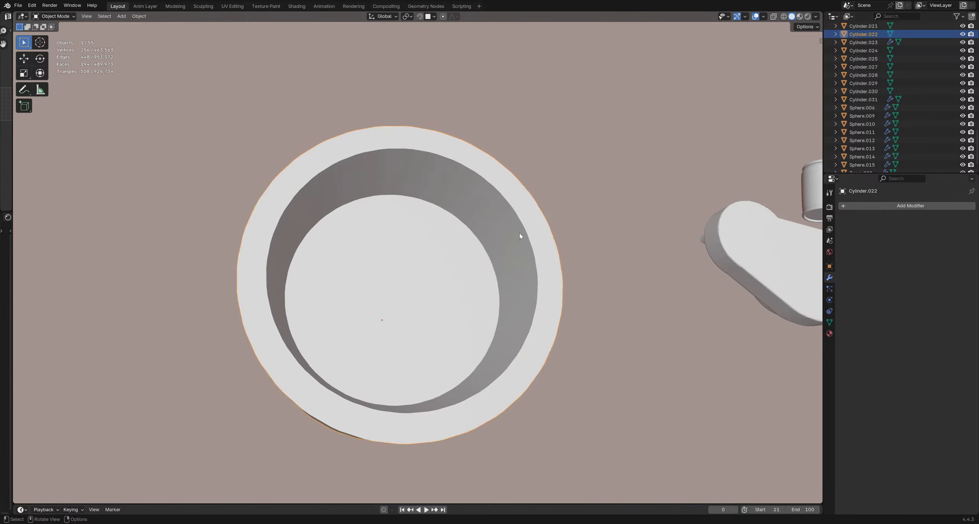
Step: Add a Subdivision modifier to the cup and set its viewport level to 0
scroll(519, 233, down, 5)
middle_drag(515, 259, 507, 284)
key(ctrl+2)
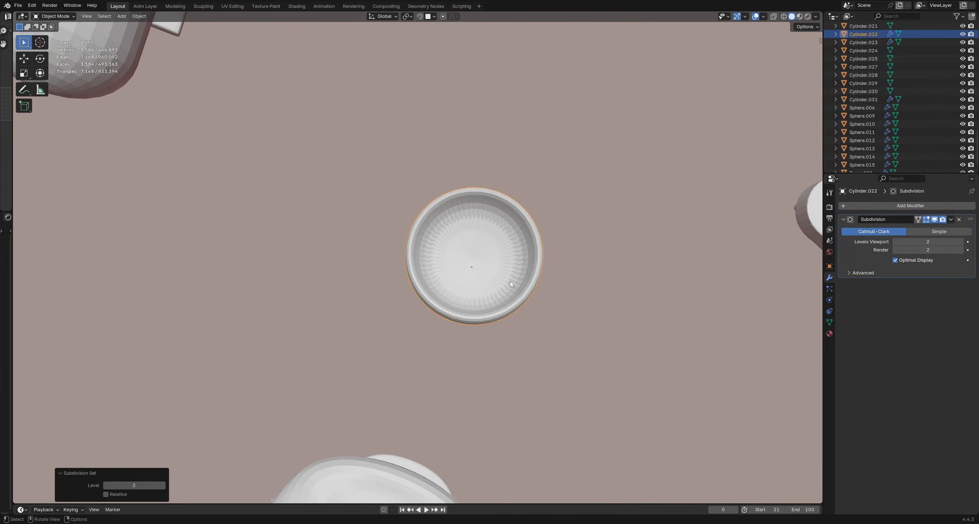
key(ctrl+0)
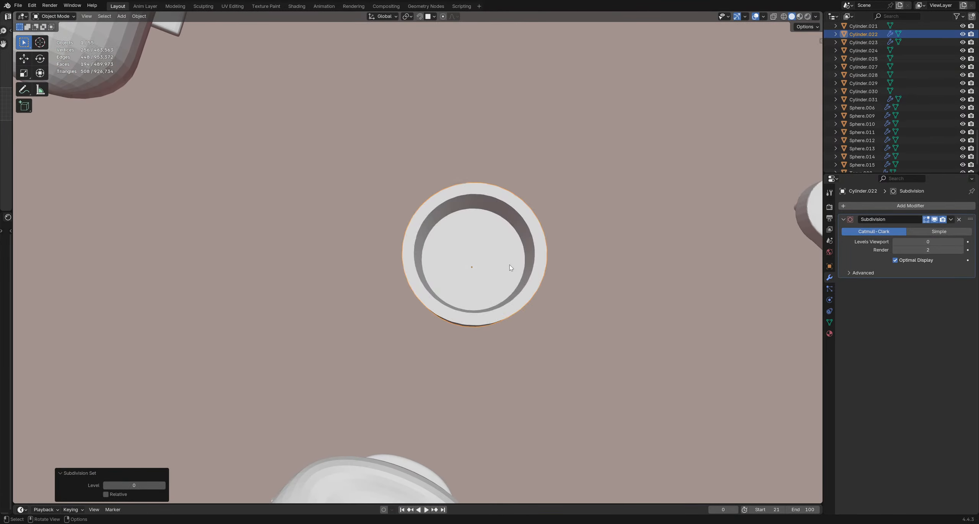
key(ctrl+1)
key(ctrl+0)
Step: Bevel the narrow strips around the cup's walls and rim a second time to round its outline
key(Tab)
scroll(484, 258, up, 5)
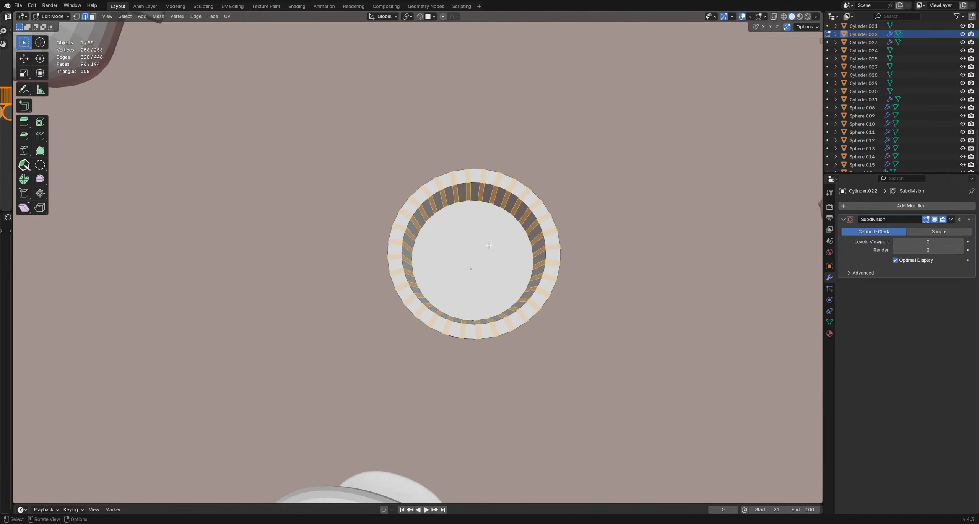
key(ctrl+b)
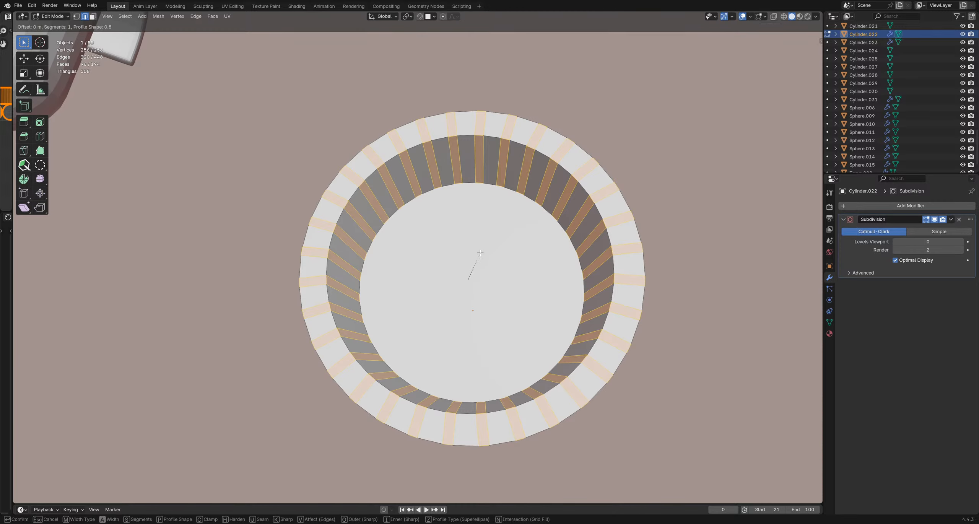
click(485, 253)
key(Tab)
click(457, 250)
scroll(457, 245, down, 3)
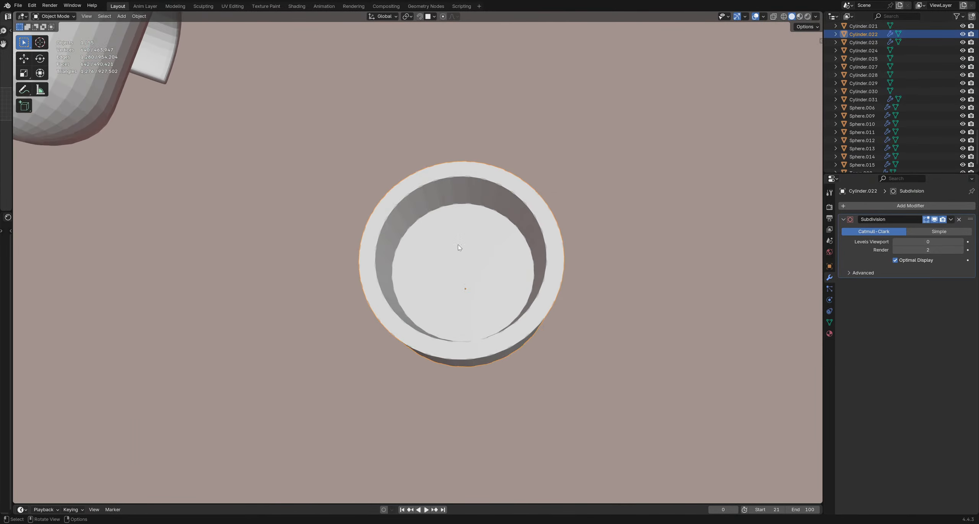
Step: Scale the cup down and lower it 0.81624 m along Z
middle_drag(457, 245, 431, 203)
scroll(476, 282, down, 2)
scroll(450, 282, down, 2)
key(s)
click(481, 299)
key(g)
middle_drag(431, 205, 429, 216)
click(429, 262)
middle_drag(428, 262, 403, 245)
key(shift+a)
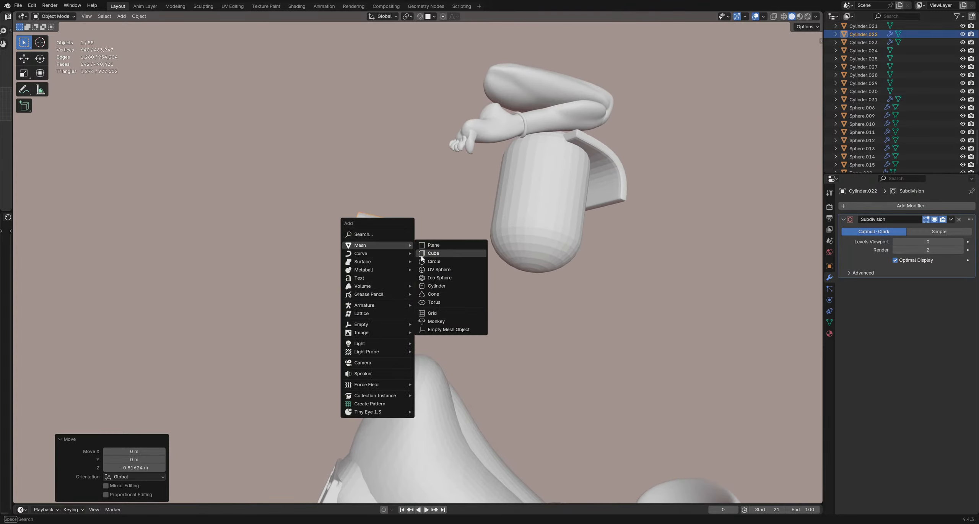
key(Escape)
key(shift+d)
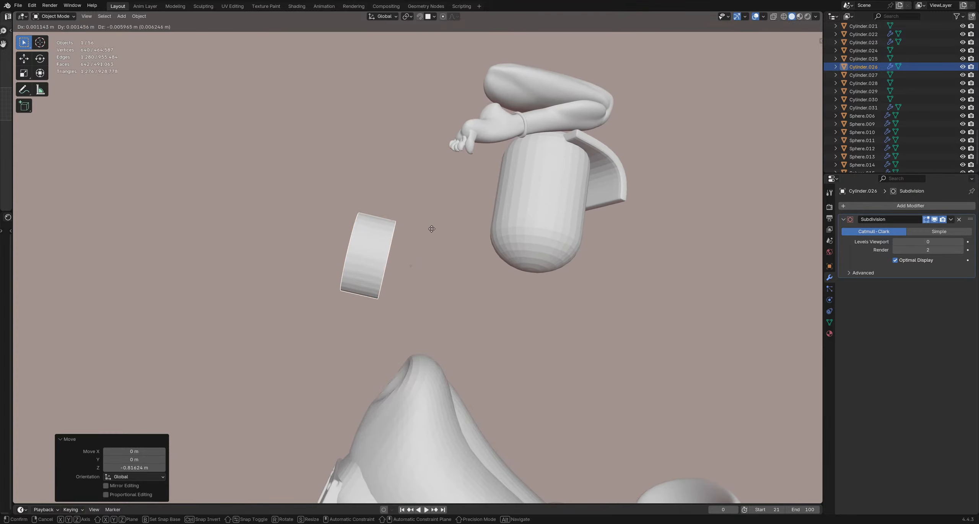
right_click(404, 207)
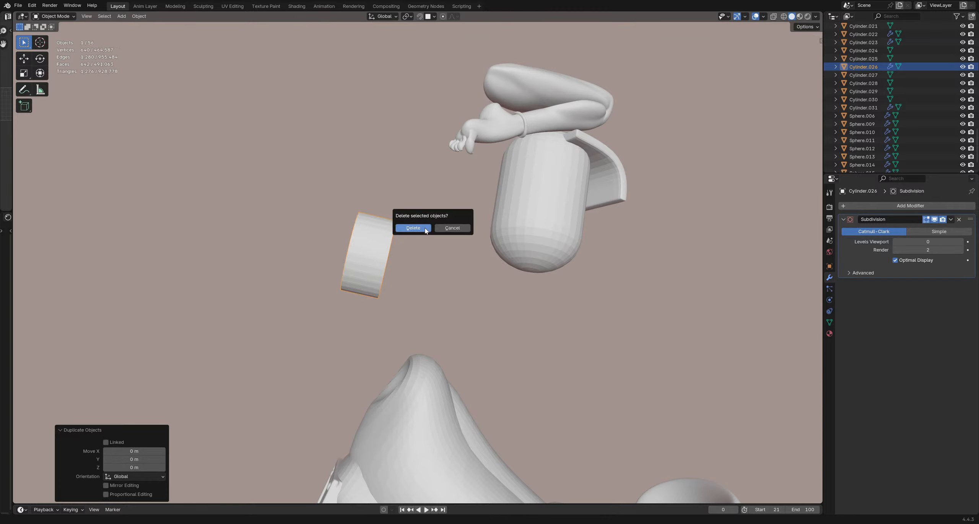
click(426, 228)
Step: Snap the 3D cursor to the cup and add a 32-vertex cylinder there with a 1 m radius and 2 m depth
key(shift+s)
key(Escape)
middle_drag(408, 263, 434, 286)
click(405, 277)
key(shift+s)
click(404, 313)
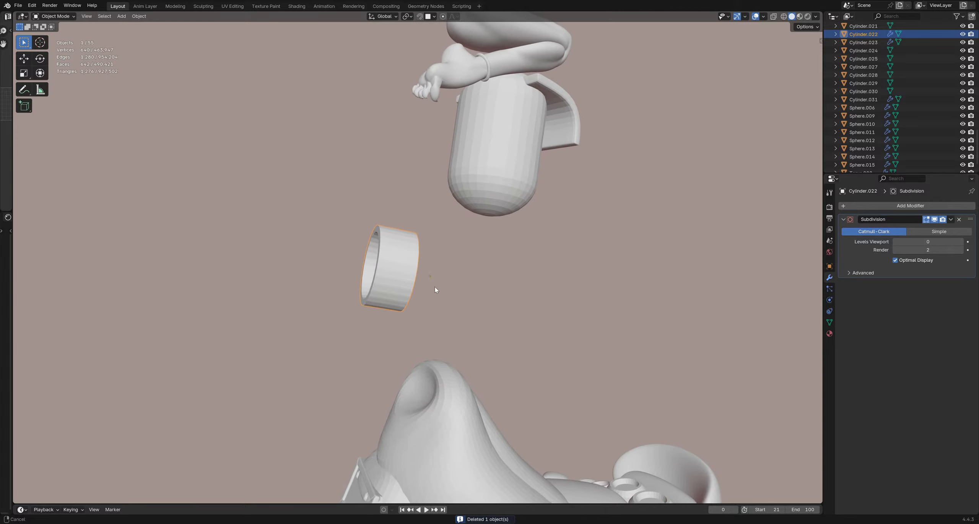
key(shift+a)
mouse_move(441, 287)
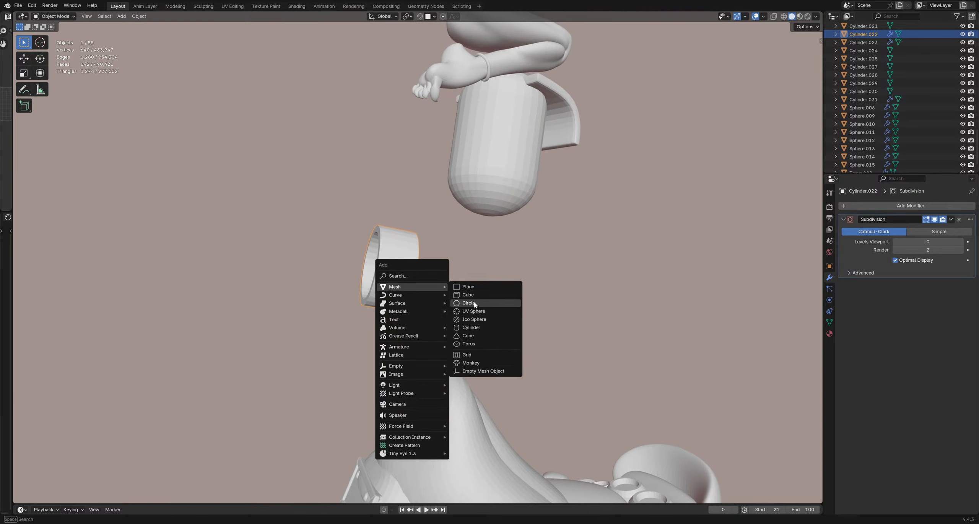
click(471, 328)
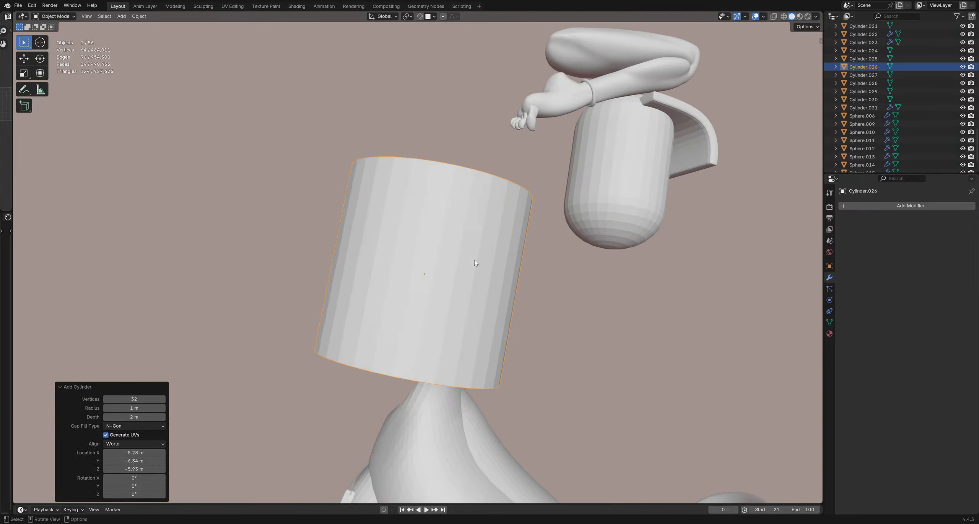
Step: Rotate the new cylinder about the global X axis onto its side and scale it down
key(r)
key(x)
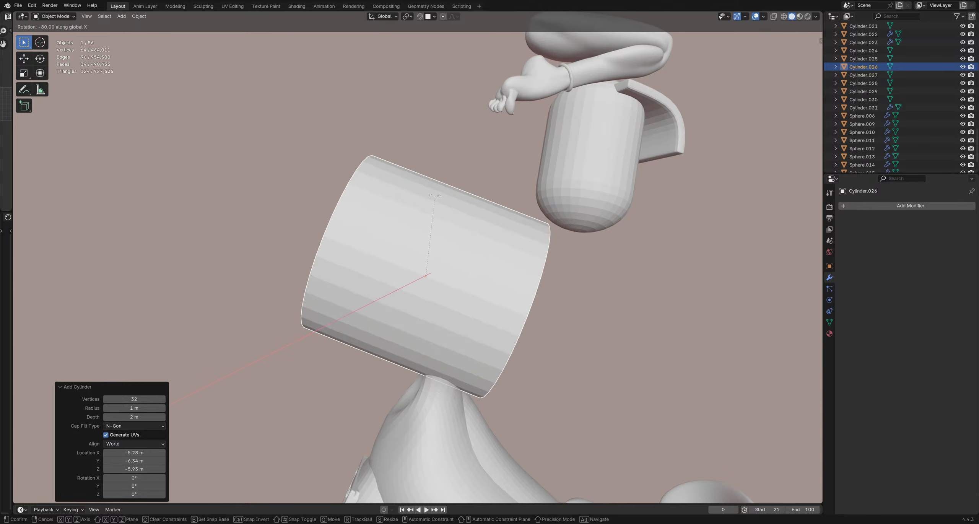
click(420, 197)
middle_drag(468, 245, 360, 280)
key(s)
click(494, 281)
Step: Save the project and move the cylinder along Y so that it sits against the cup
key(ctrl+s)
key(g)
key(y)
click(396, 279)
Step: Scale the cylinder's far end face by 1.325 and move it 0.64163 m along Y to form a short taper
key(Tab)
click(454, 284)
middle_drag(456, 284, 473, 286)
key(s)
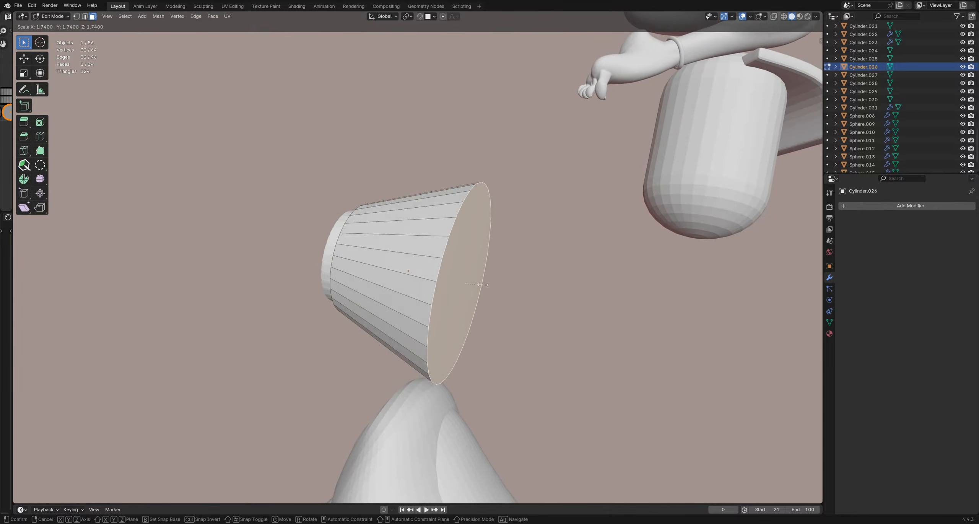
click(468, 285)
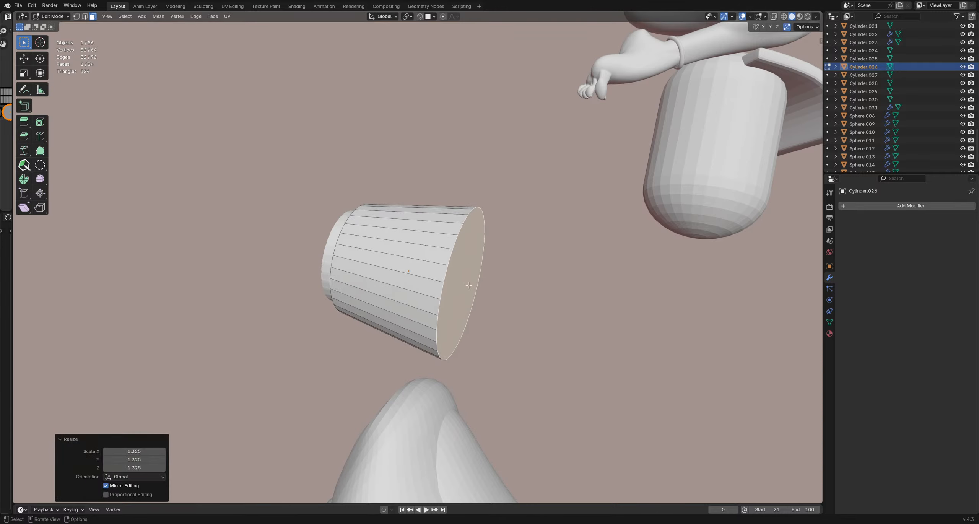
key(g)
key(y)
middle_drag(469, 285, 410, 273)
click(413, 274)
Step: Extrude the widened end face -0.88749 m along the global Y axis
key(e)
key(y)
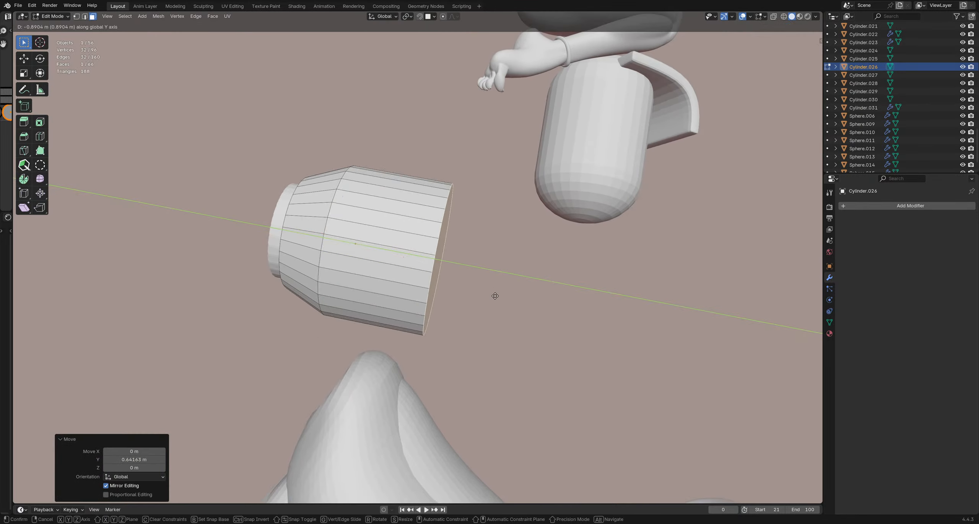
click(494, 293)
middle_drag(494, 294, 448, 255)
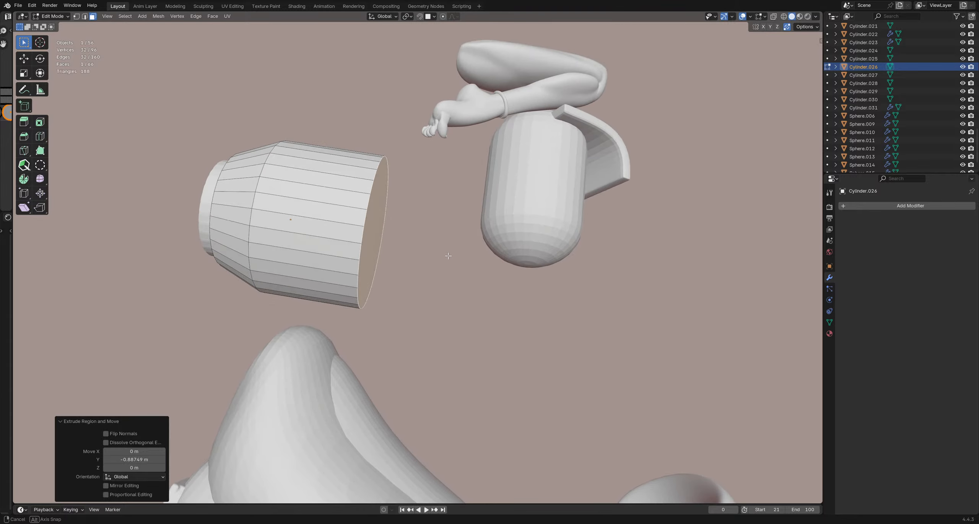
Step: Try extruding the end face another -0.45181 m along Y, scaling it down and shifting it, and undo the attempt
key(e)
key(y)
click(492, 264)
key(s)
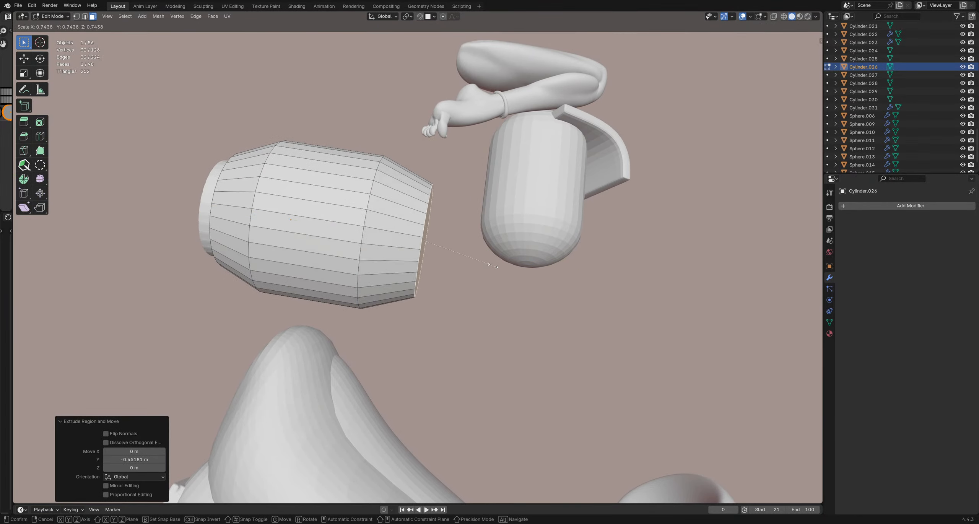
click(506, 266)
key(g)
key(y)
click(495, 264)
mouse_move(495, 264)
middle_down()
mouse_move(431, 266)
mouse_move(420, 262)
mouse_move(459, 264)
mouse_move(385, 247)
mouse_move(430, 271)
mouse_move(499, 285)
mouse_move(499, 273)
middle_up()
key(ctrl+z)
key(ctrl+z)
key(ctrl+z)
Step: Scale the body's far end face and join the cup and the tapered body into one object
key(s)
click(459, 253)
scroll(498, 273, up, 2)
shift+middle_drag(411, 264, 433, 248)
key(ctrl+Tab)
click(420, 281)
shift+click(456, 281)
key(ctrl+j)
shift+click(456, 269)
key(ctrl+j)
Step: In Sculpt Mode, set the Grab brush radius to 210 px and push both sides of the joined part inward to flatten them
key(ctrl+Tab)
click(427, 261)
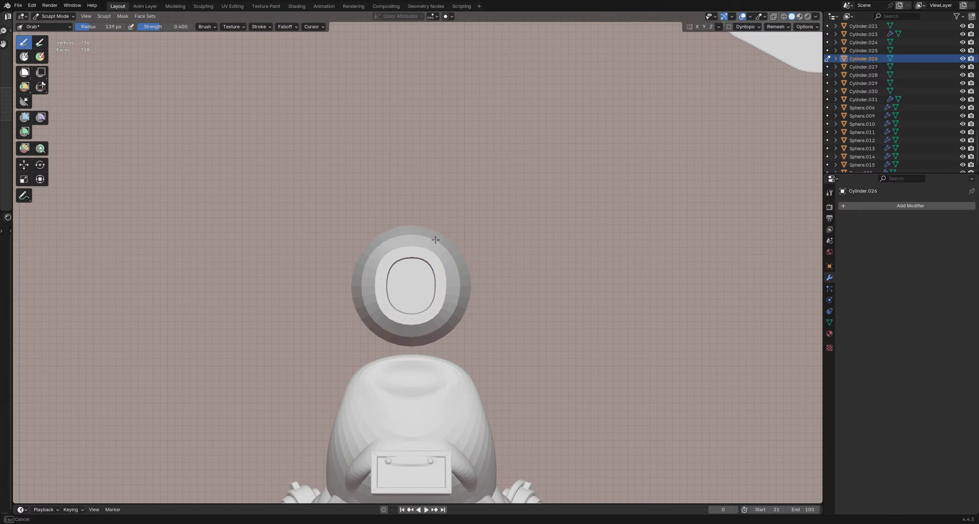
key(f)
click(415, 284)
drag(357, 282, 361, 282)
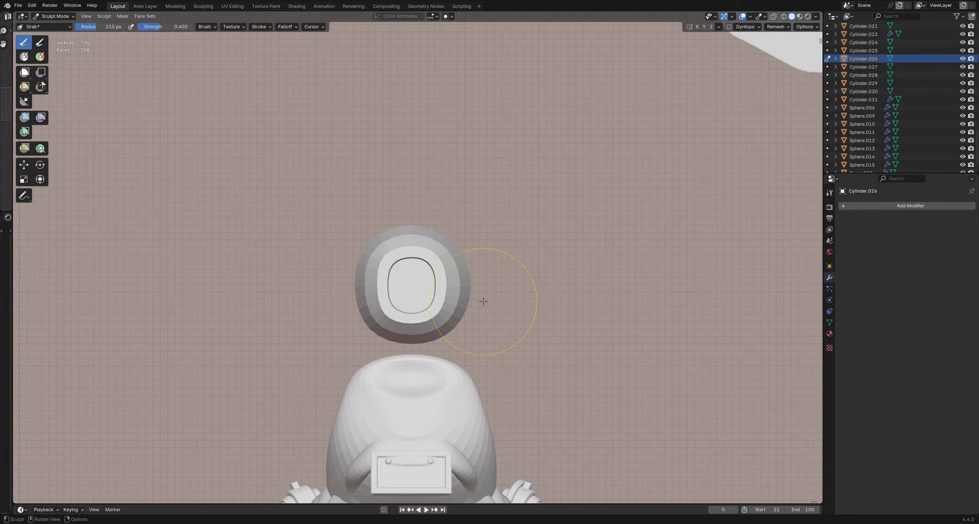
drag(483, 302, 485, 280)
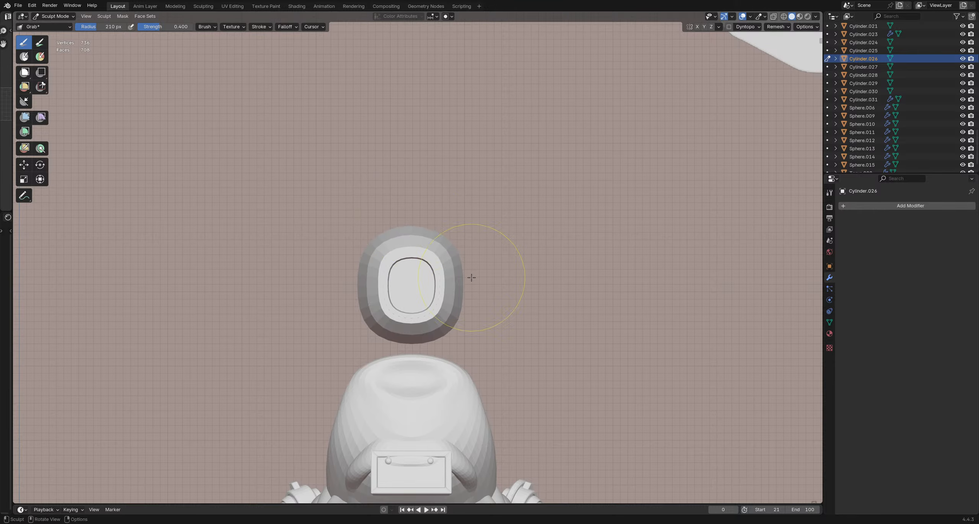
key(ctrl+Tab)
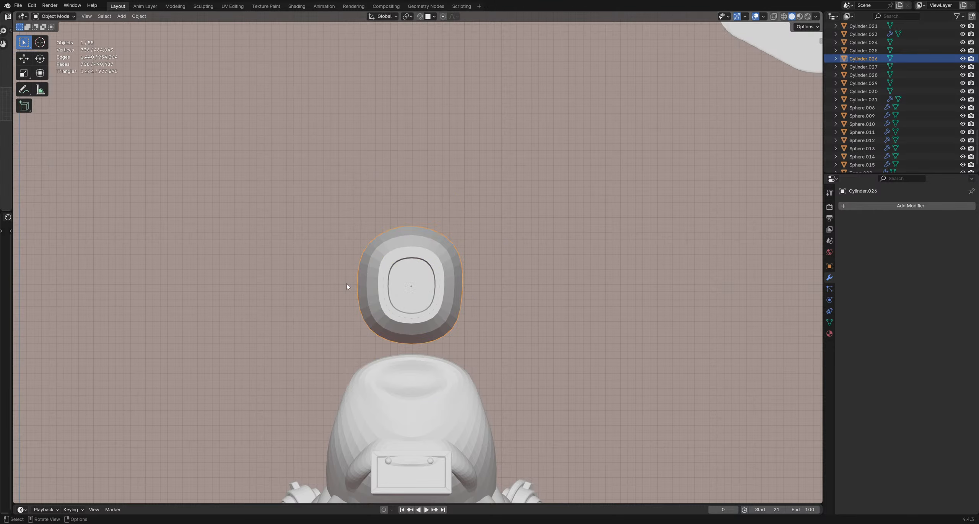
Step: Inset the tapered body's end face beside the cup and extrude it
mouse_move(543, 275)
middle_down()
mouse_move(436, 297)
mouse_move(344, 284)
mouse_move(431, 289)
mouse_move(444, 256)
mouse_move(339, 271)
mouse_move(482, 269)
mouse_move(508, 242)
middle_up()
scroll(431, 289, down, 3)
scroll(417, 254, up, 3)
scroll(459, 231, up, 1)
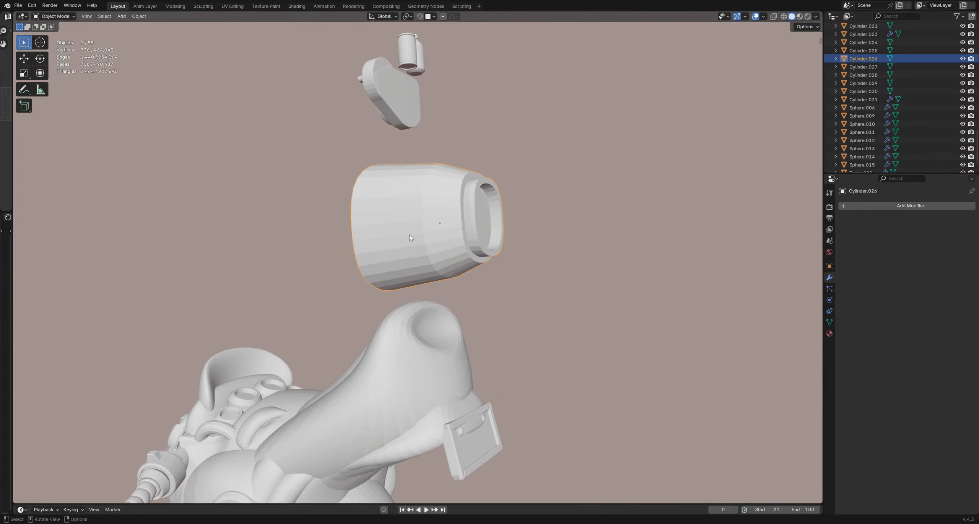
middle_drag(409, 235, 435, 259)
key(Tab)
key(i)
click(508, 269)
key(e)
click(494, 273)
key(Tab)
scroll(443, 280, up, 3)
scroll(466, 276, down, 6)
scroll(465, 266, up, 5)
scroll(466, 269, up, 1)
Step: Add a Subdivision modifier with viewport level 0 to the joined part and save the project
click(434, 259)
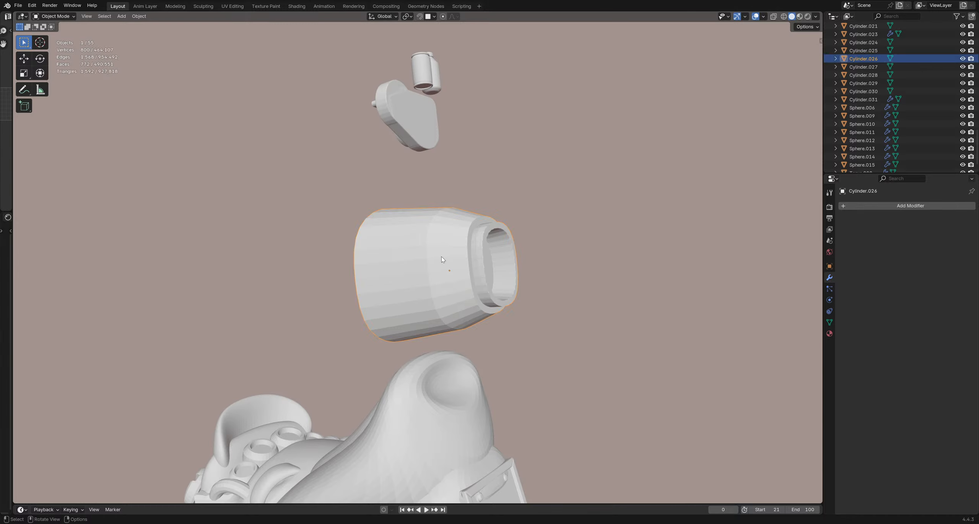
key(ctrl+1)
key(ctrl+0)
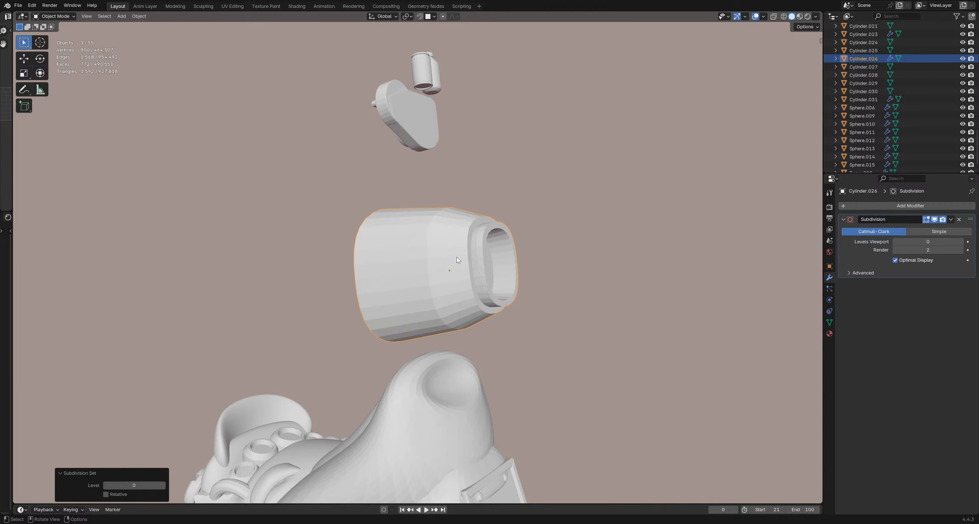
key(a)
click(532, 276)
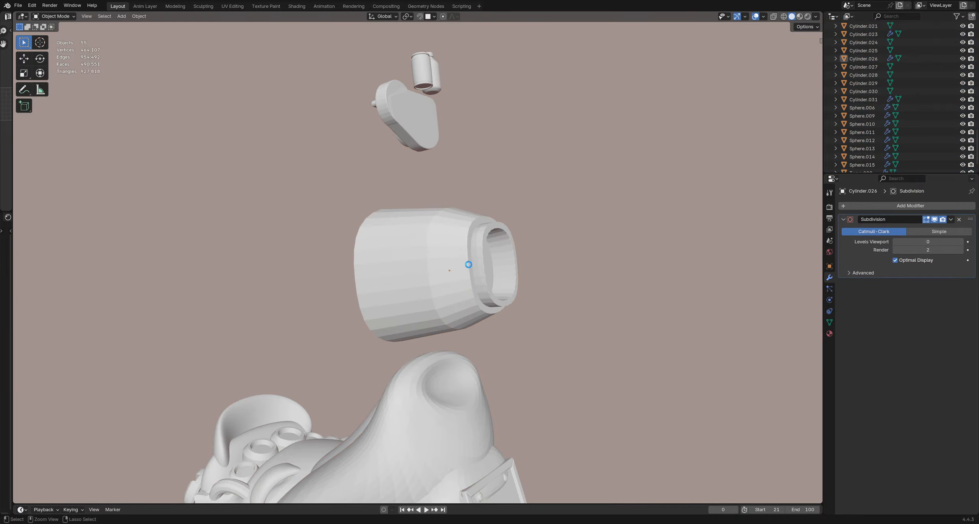
key(ctrl+s)
Step: Separate the joined mesh by loose parts into the cup and the tapered body
click(465, 263)
key(Tab)
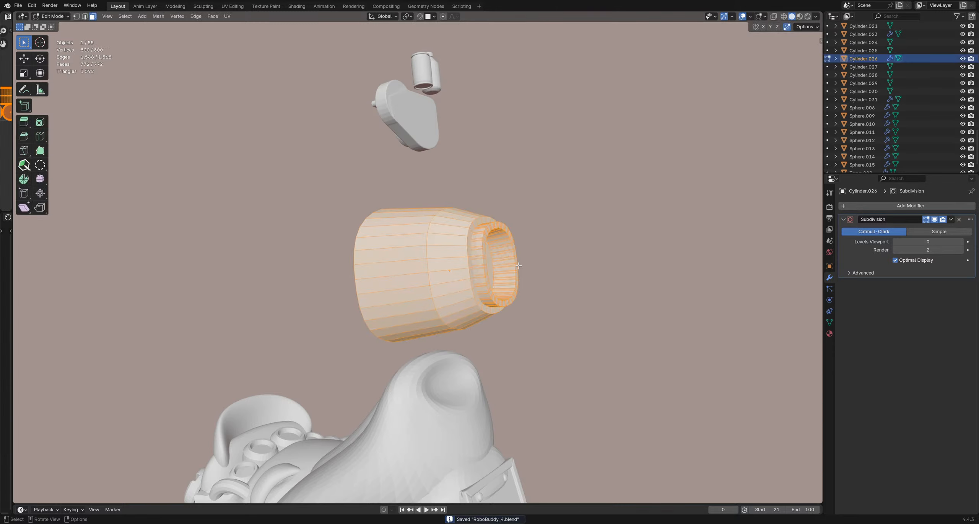
key(p)
click(516, 264)
key(Tab)
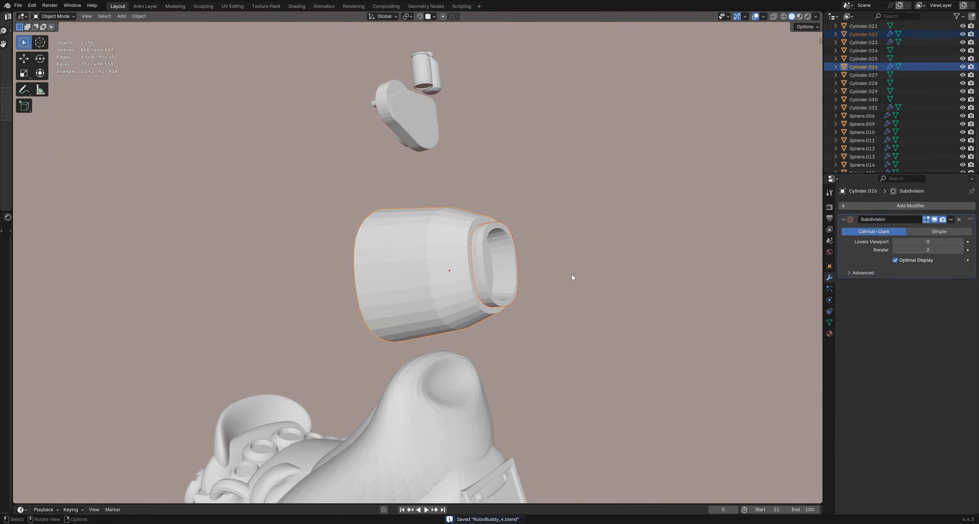
Step: Add supporting edge loops around the tapered body, one near its small end and one near its wide end
key(Tab)
scroll(464, 255, up, 2)
key(ctrl+r)
click(459, 222)
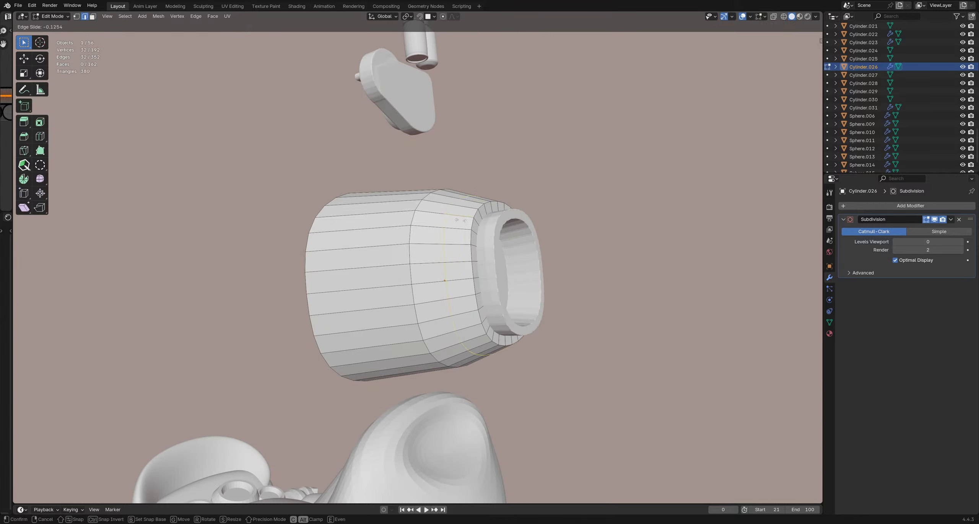
click(482, 216)
middle_drag(482, 217, 523, 212)
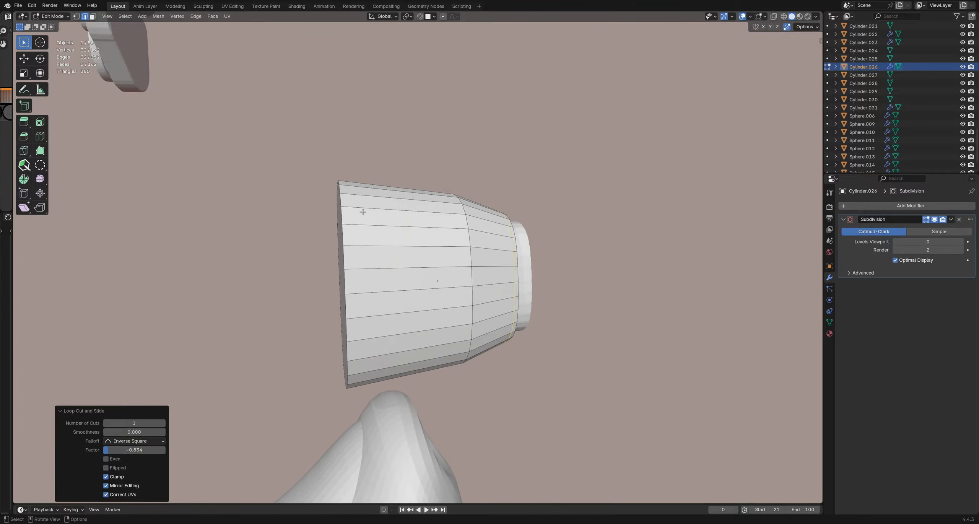
key(ctrl+r)
click(359, 211)
click(304, 213)
middle_drag(304, 213, 463, 275)
click(388, 239)
click(396, 235)
Step: Isolate the tapered body and inset the recessed face at its small end
key(alt+z)
key(Tab)
key(slash)
key(Tab)
scroll(470, 276, down, 4)
click(483, 277)
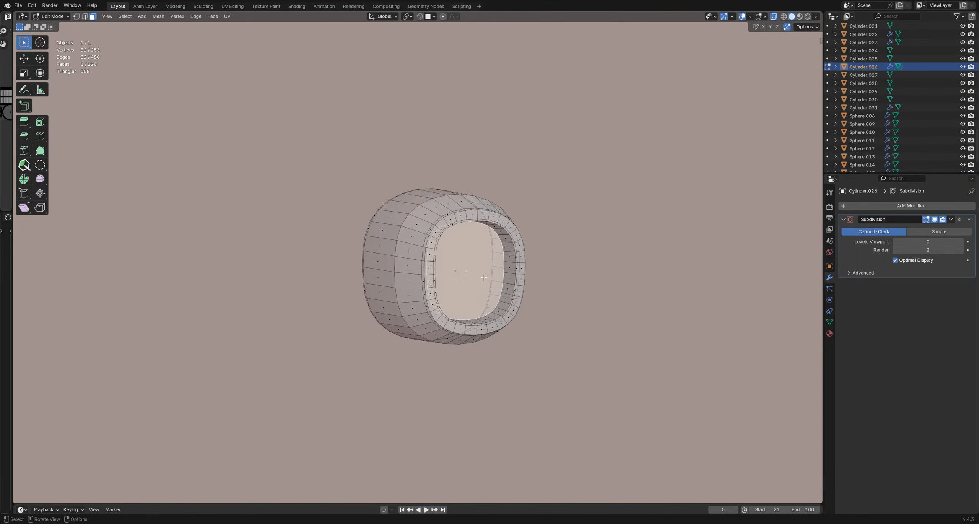
key(i)
click(513, 272)
Step: Inset the face closing the wide end of the tapered body
middle_drag(512, 273, 430, 251)
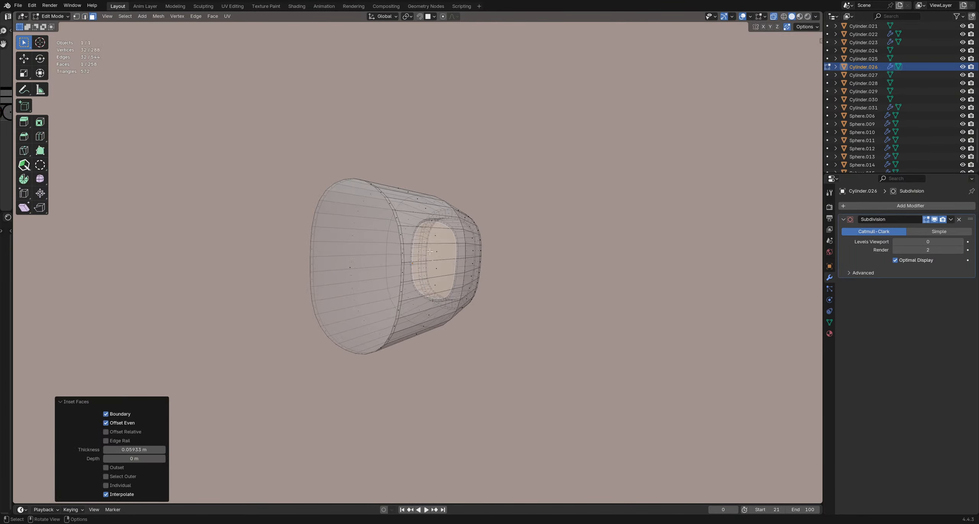
click(352, 261)
click(350, 267)
middle_drag(572, 278, 429, 270)
key(i)
click(555, 279)
Step: Set the tapered body's Subdivision viewport level to 2 and bring back the full solid scene in Object Mode
key(Tab)
key(ctrl+Tab)
middle_drag(612, 260, 570, 274)
key(ctrl+1)
key(alt+a)
key(KP_Divide)
key(alt+z)
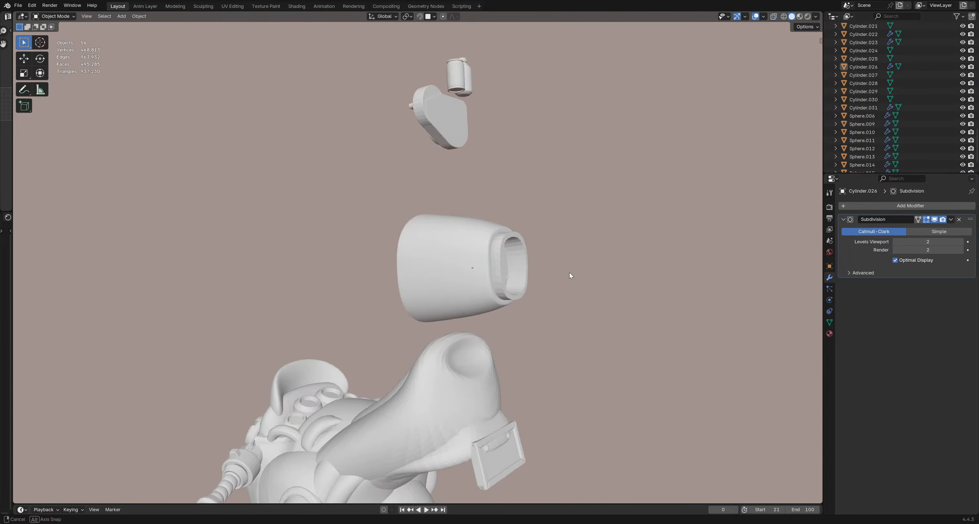
Step: Save the project and clear the selection
scroll(569, 274, up, 2)
middle_drag(487, 270, 465, 267)
click(463, 263)
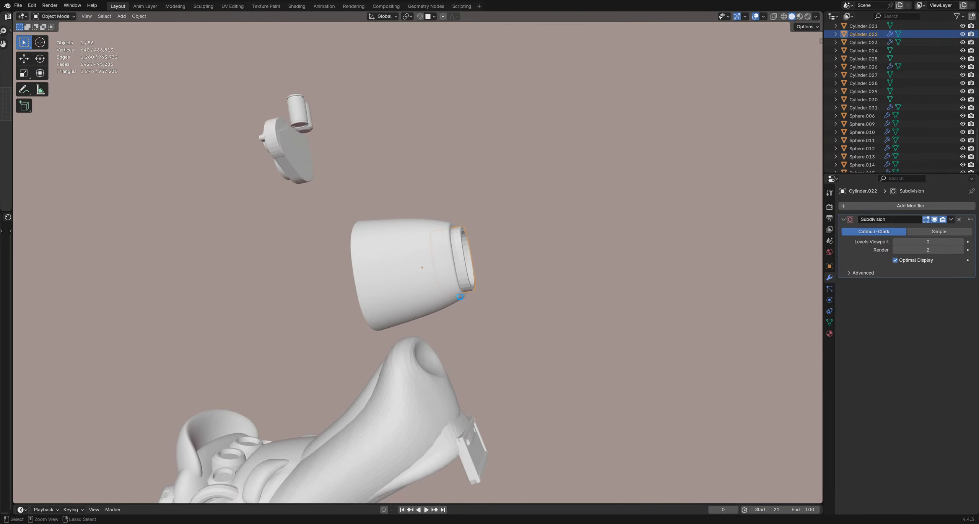
key(ctrl+s)
click(489, 321)
Step: Add a 32-vertex cylinder of 1 m radius and 2 m depth and move it about -1.65 m along Y
scroll(489, 321, down, 3)
middle_drag(488, 320, 437, 297)
scroll(435, 294, up, 5)
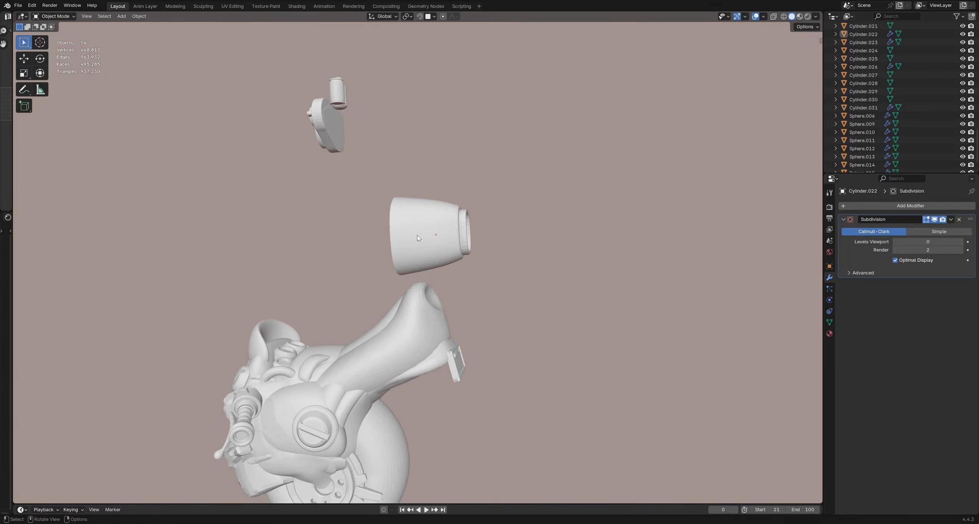
key(shift+a)
mouse_move(434, 267)
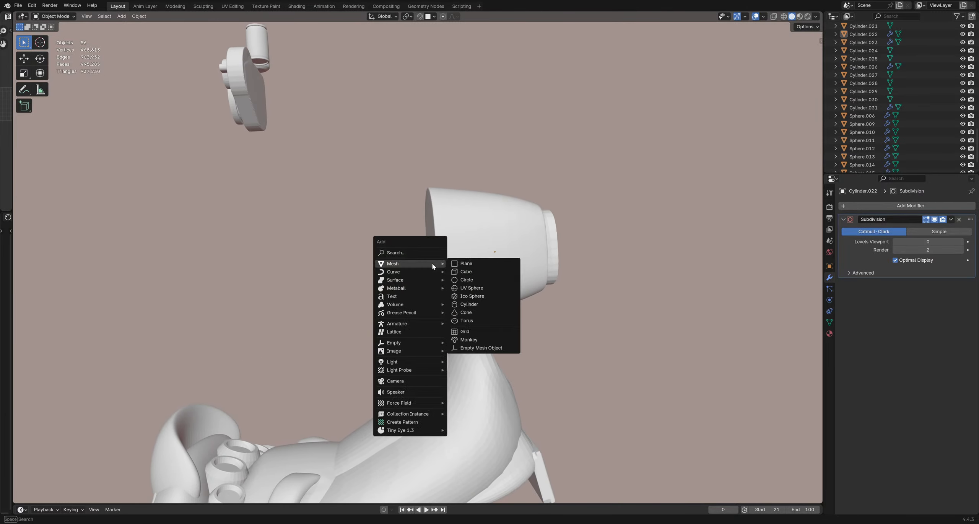
click(466, 304)
middle_drag(466, 302, 469, 273)
key(g)
key(y)
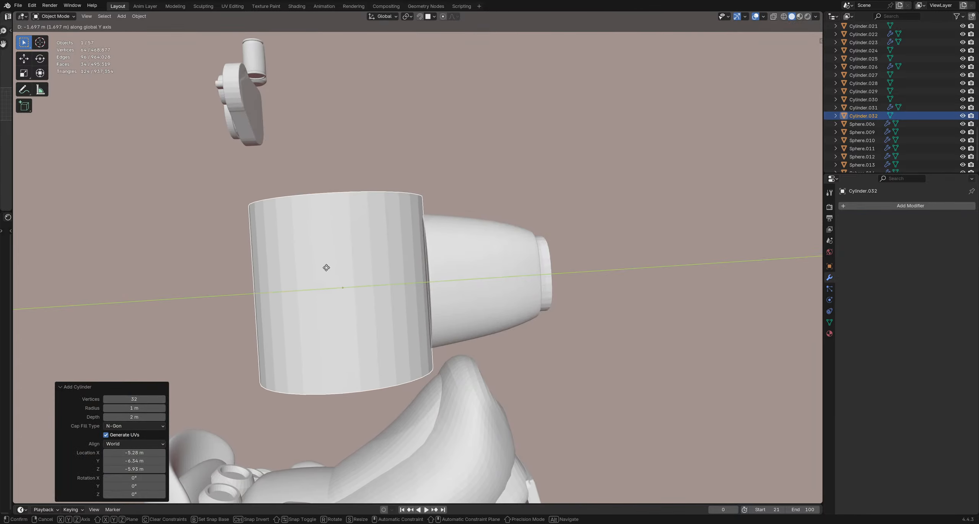
click(326, 267)
Step: Try to rotate the new cylinder -90° about the view axis and slide it along Y against the tapered body
middle_drag(326, 267, 370, 253)
middle_drag(446, 253, 450, 271)
key(r)
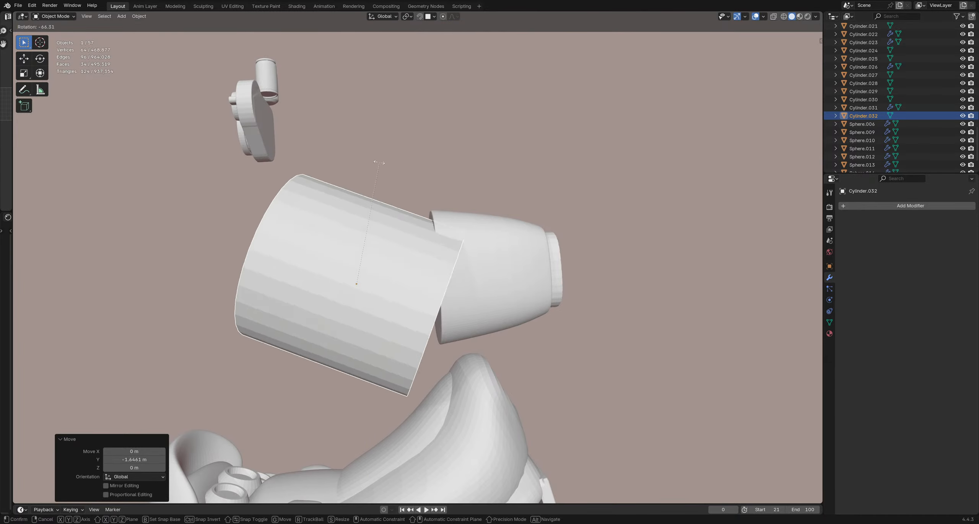
click(329, 162)
middle_drag(328, 162, 464, 256)
key(g)
key(y)
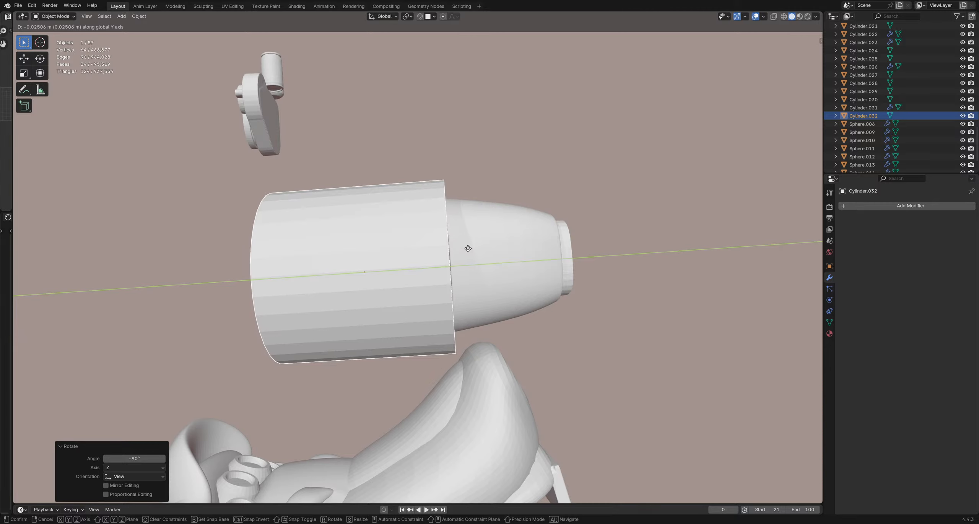
click(466, 256)
middle_drag(447, 264, 402, 358)
click(435, 286)
middle_drag(435, 286, 551, 293)
Step: Rotate the new cylinder -90° about the global X axis to line it up with the tapered body
key(r)
key(x)
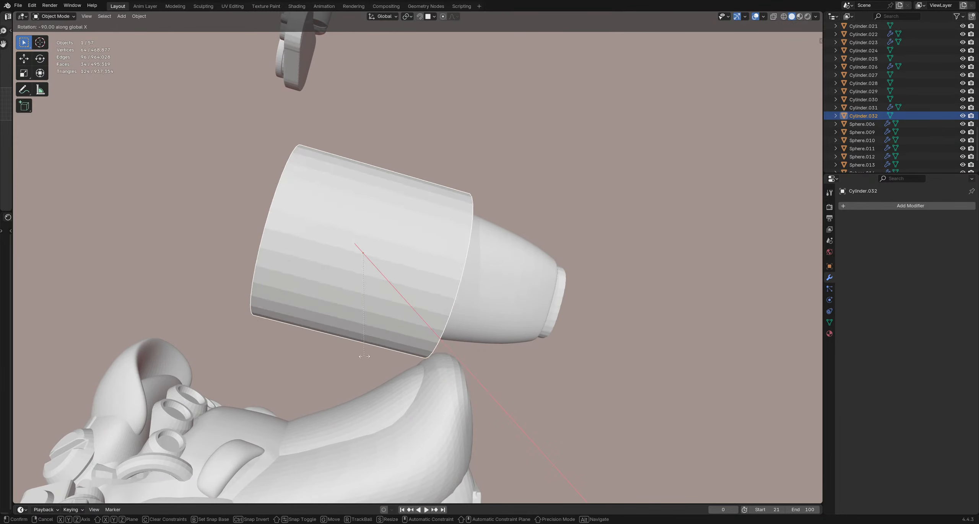
click(370, 356)
middle_drag(476, 331, 415, 351)
middle_drag(421, 351, 468, 329)
Step: In Sculpt Mode, enlarge the Grab brush and push the cylinder's sides and upper edge inward to follow the tapered body's outline
key(KP_7)
key(KP_1)
key(ctrl+Tab)
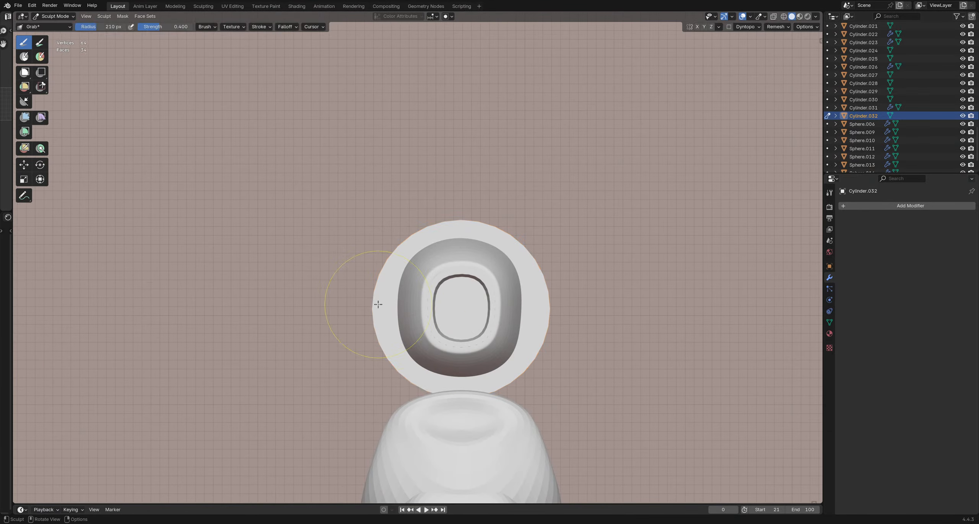
key(f)
click(364, 307)
mouse_move(355, 306)
mouse_down()
mouse_move(382, 307)
mouse_move(378, 336)
mouse_up()
drag(570, 302, 549, 305)
drag(558, 337, 542, 338)
drag(555, 262, 541, 268)
drag(558, 328, 549, 331)
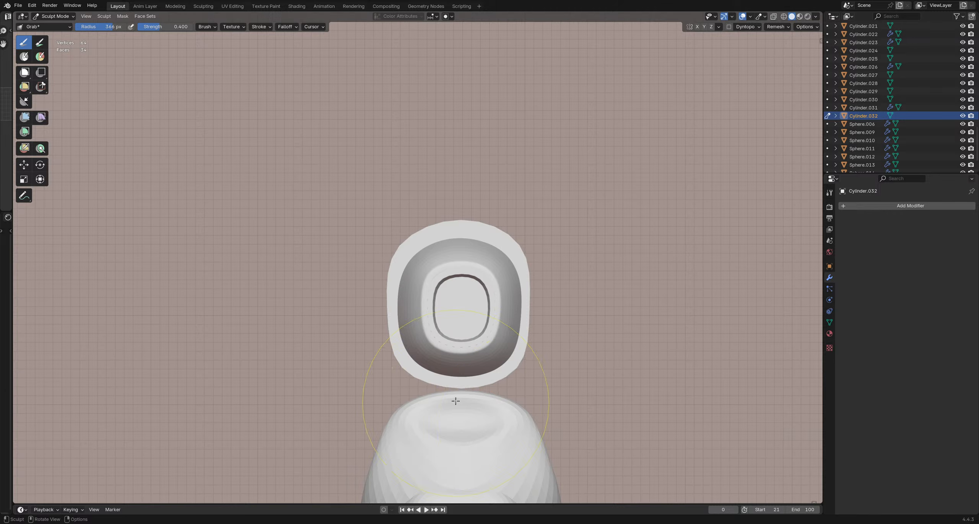
drag(473, 209, 417, 203)
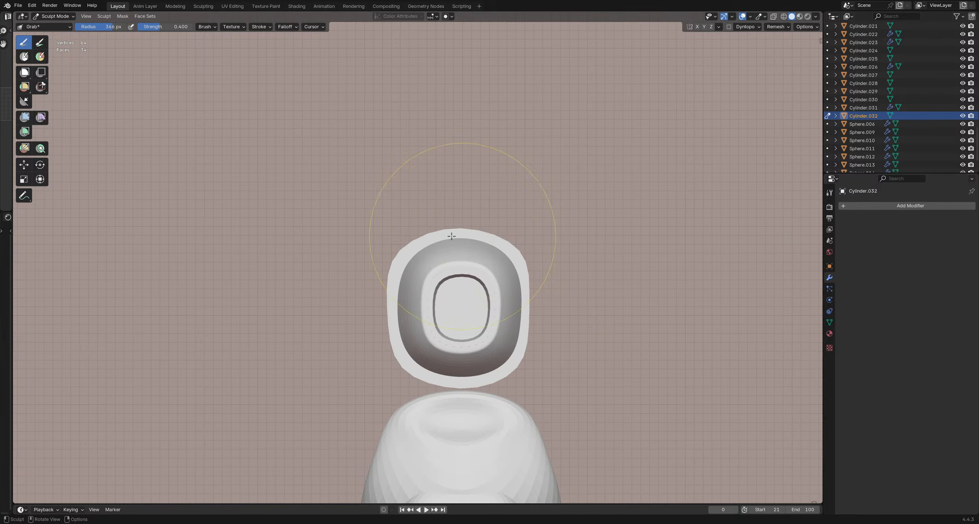
Step: Switch sculpting to the tapered body, adjust its lower edge with a 375 px Grab brush, and return to the cylinder
key(alt+q)
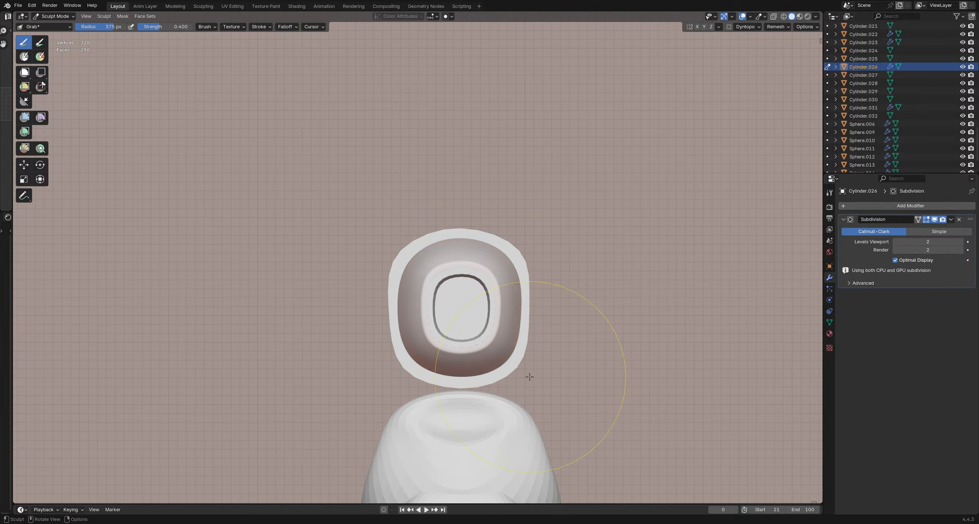
drag(486, 371, 420, 382)
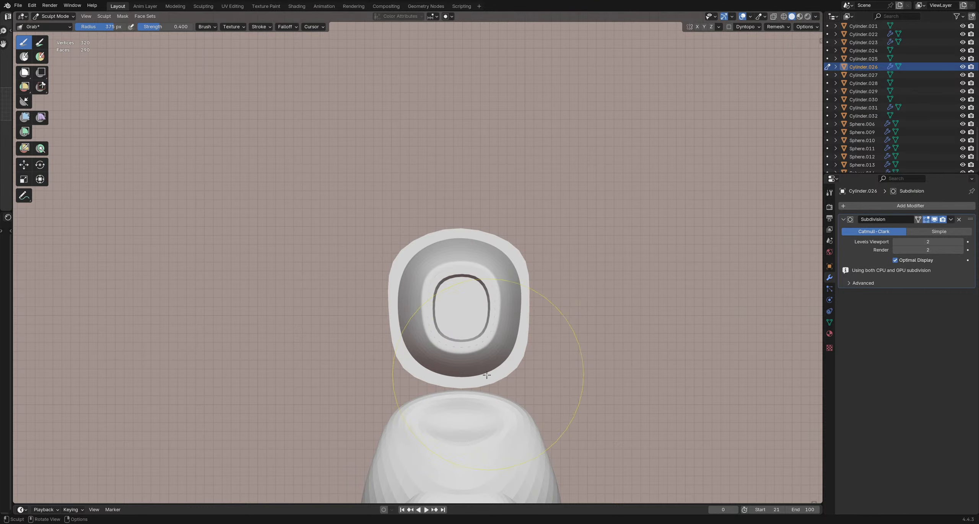
key(alt+q)
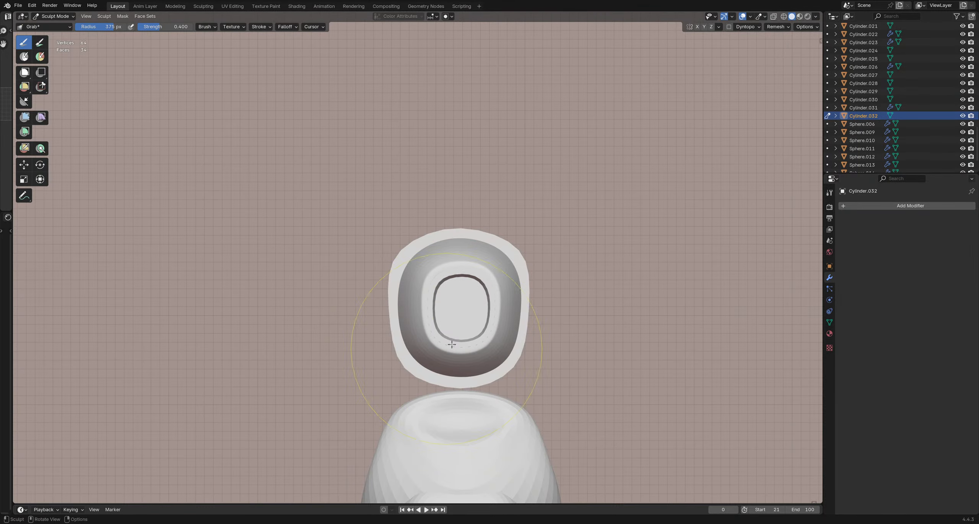
Step: Return the flattened cylinder to Object Mode and save the project
key(ctrl+Tab)
mouse_move(398, 297)
middle_down()
mouse_move(417, 312)
mouse_move(458, 315)
mouse_move(673, 289)
mouse_move(442, 283)
mouse_move(422, 293)
mouse_move(408, 254)
middle_up()
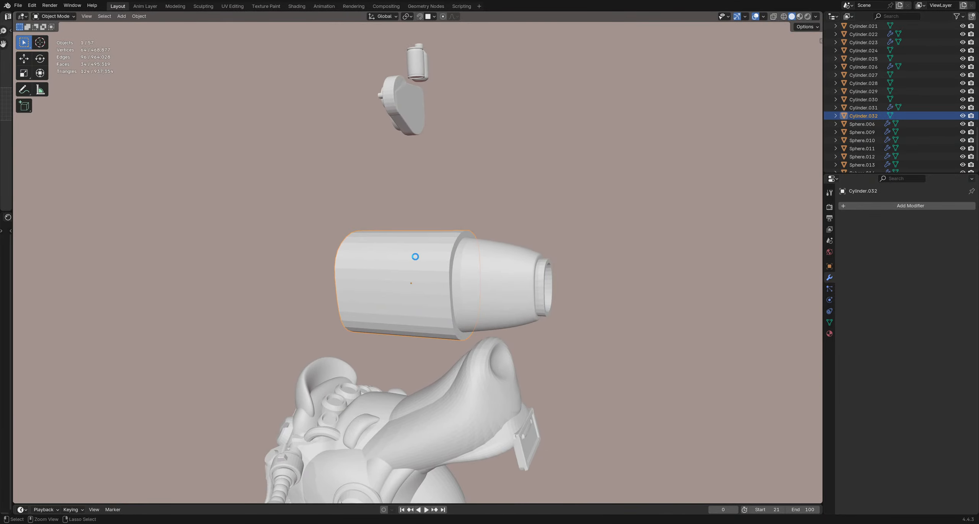
key(ctrl+s)
Step: Shorten the flattened cylinder by moving its outer end face about 1.34 m along Y toward the tapered body
mouse_move(417, 274)
middle_down()
mouse_move(399, 278)
mouse_move(410, 276)
middle_up()
key(Tab)
click(343, 282)
middle_drag(343, 282, 330, 275)
key(g)
key(y)
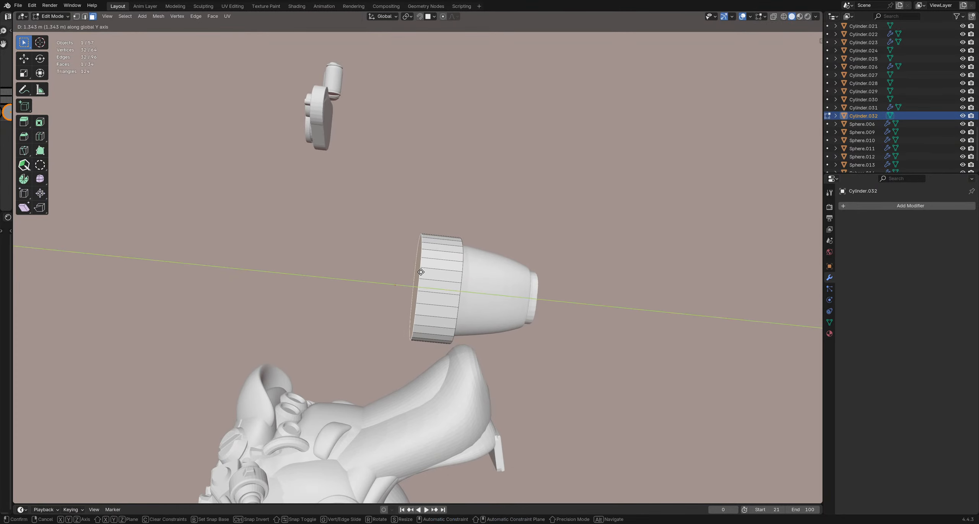
click(422, 272)
Step: Tilt the cylinder's end face at the tapered body about -7.4° around X and move it along Y over the body
middle_drag(422, 272, 455, 306)
key(r)
key(x)
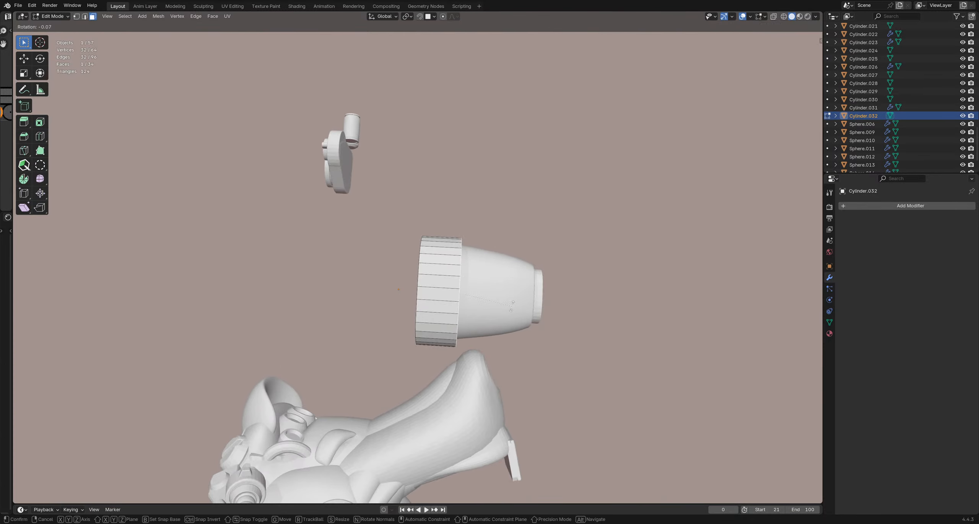
right_click(513, 314)
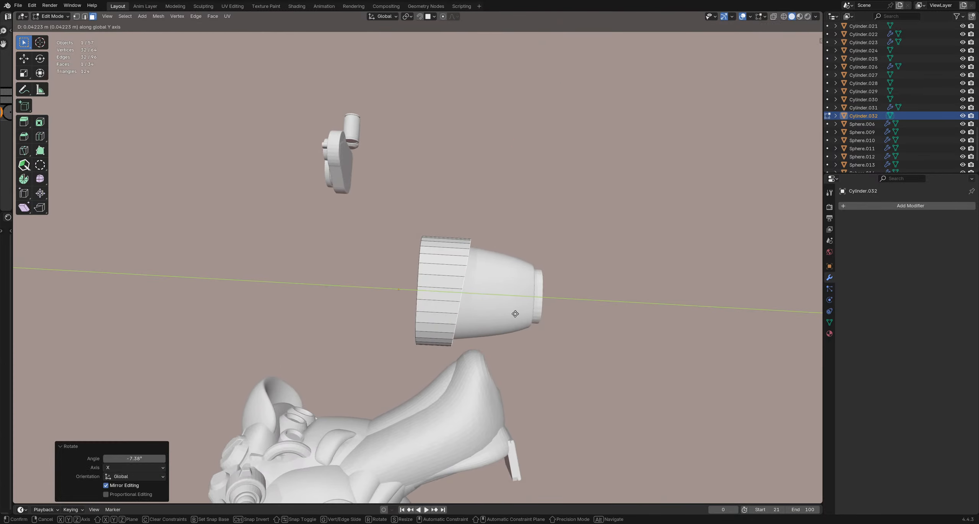
middle_drag(418, 288, 478, 286)
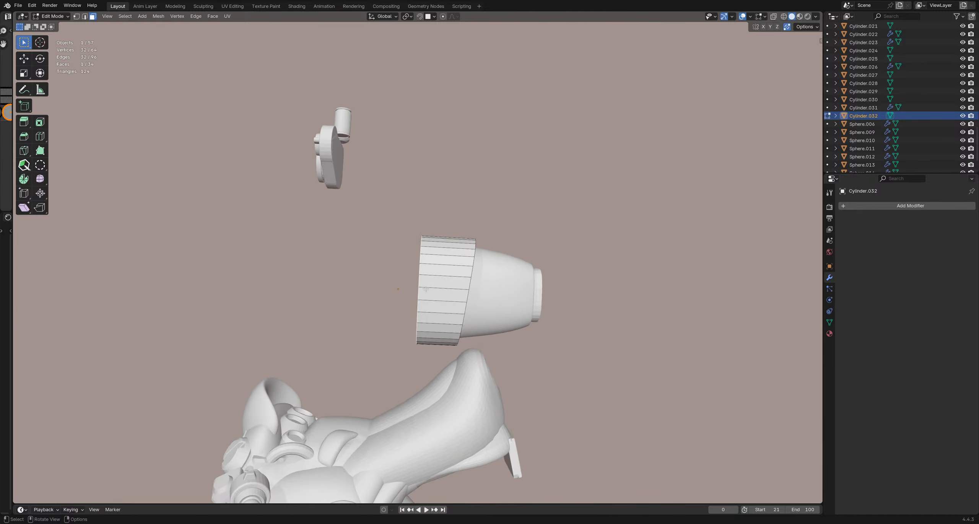
Step: Tilt the cylinder's outer end face slightly around X in the opposite direction and finish editing the mesh
key(r)
key(x)
click(484, 282)
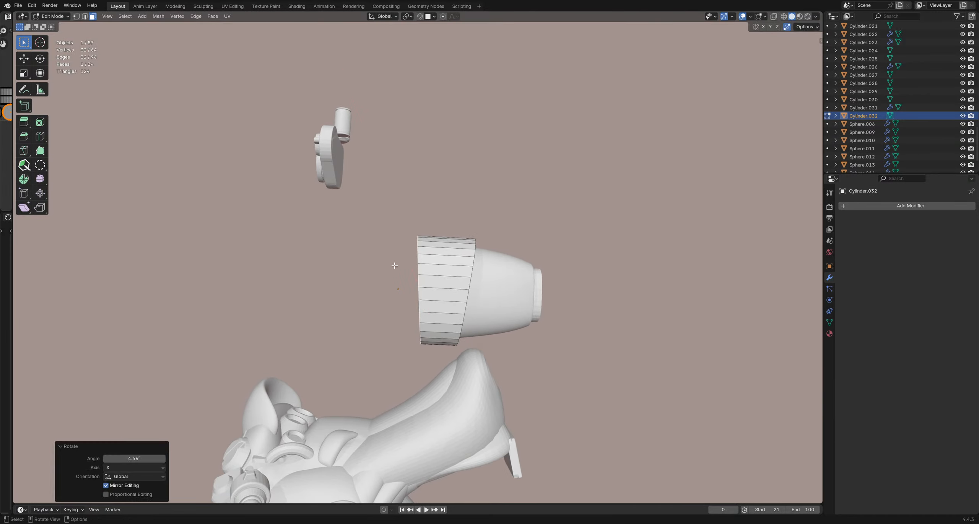
key(Tab)
middle_drag(461, 293, 496, 271)
click(321, 284)
Step: Add a second cylinder at the flattened collar around the tapered body
scroll(448, 290, down, 3)
scroll(452, 290, up, 2)
scroll(451, 293, up, 4)
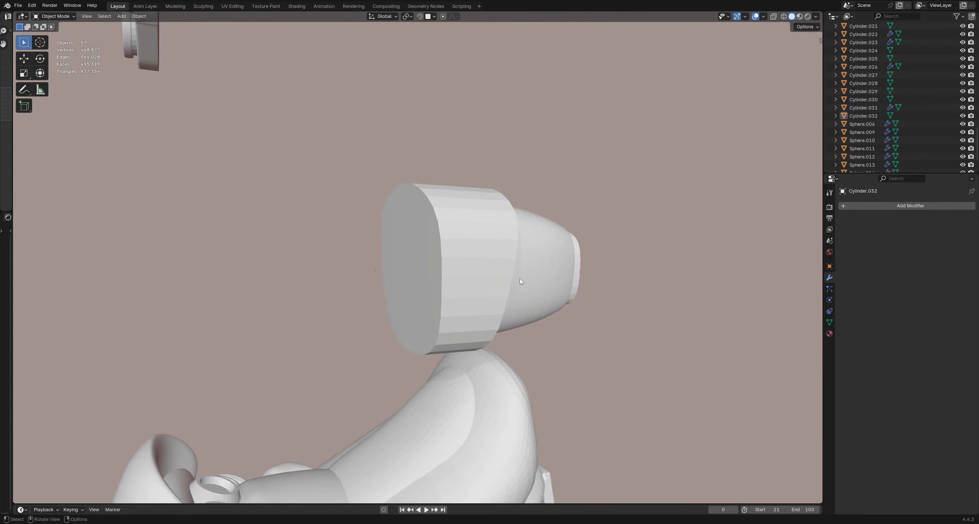
middle_drag(375, 270, 412, 271)
click(412, 271)
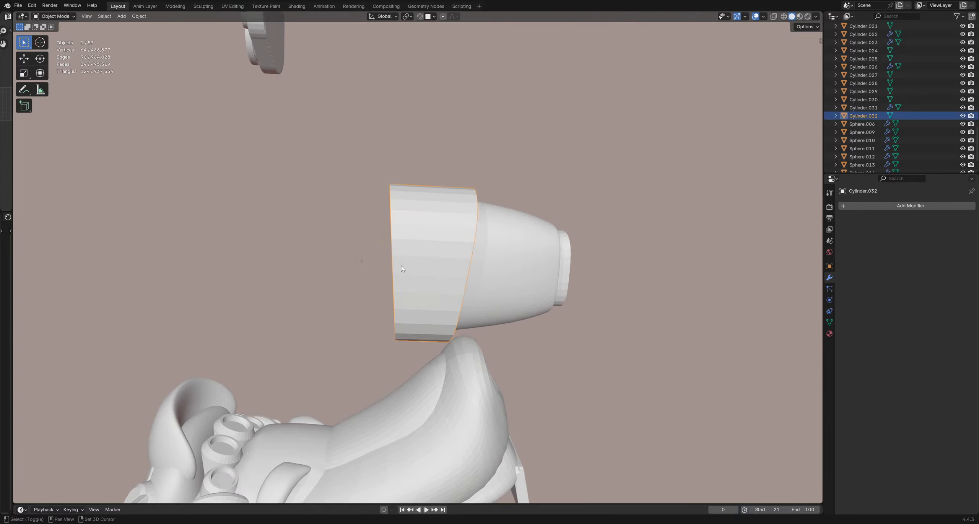
key(shift+a)
mouse_move(401, 266)
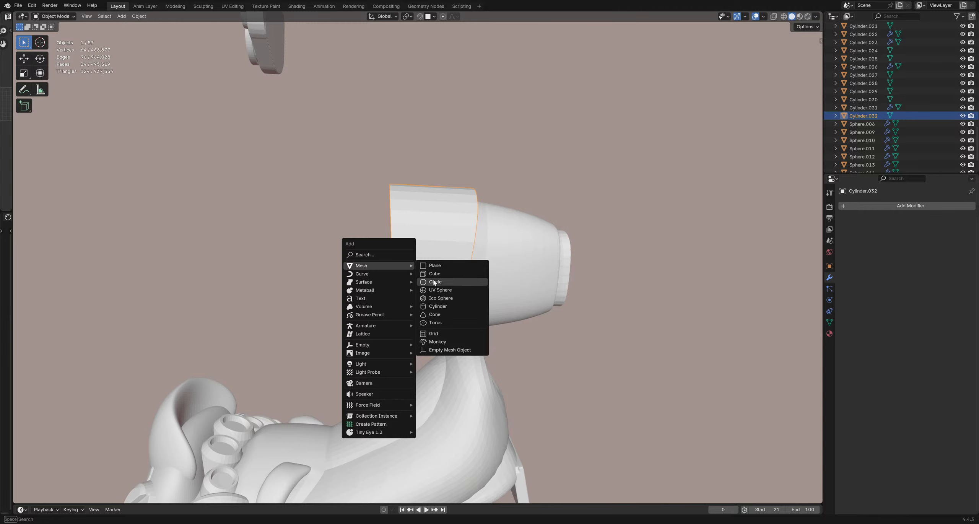
click(433, 306)
middle_drag(433, 306, 438, 243)
Step: Move the second cylinder along negative Y, well away from the collar, with a final move of about -4.13 m
key(g)
key(y)
click(92, 245)
middle_drag(92, 245, 608, 245)
key(g)
key(y)
click(241, 221)
scroll(242, 220, down, 3)
shift+middle_drag(283, 219, 419, 203)
key(s)
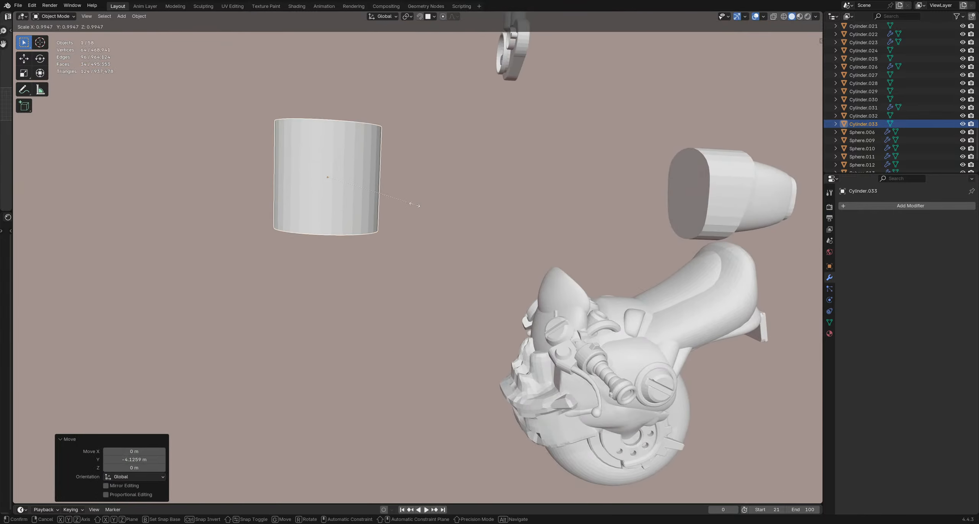
key(x)
key(z)
key(Escape)
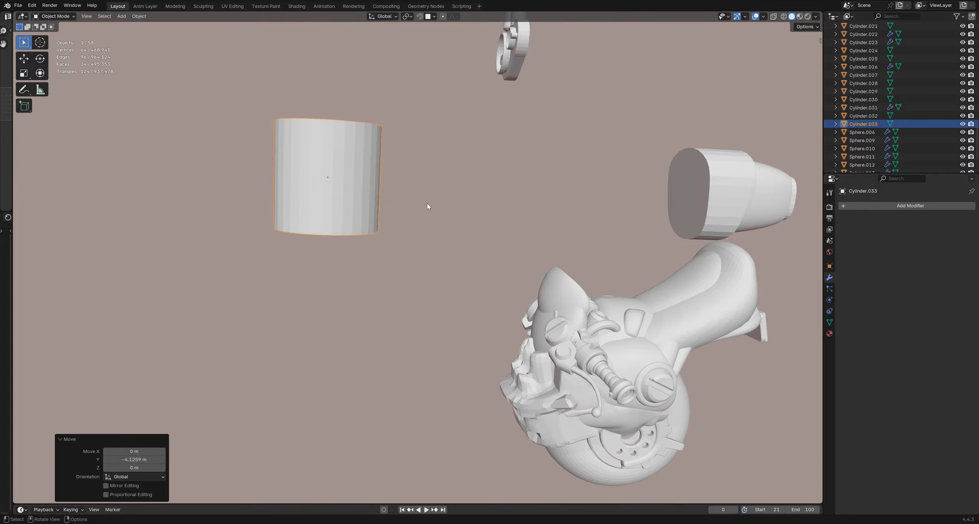
Step: Rotate the second cylinder around the global X axis until it lies horizontally, in line with the tapered body
key(r)
key(x)
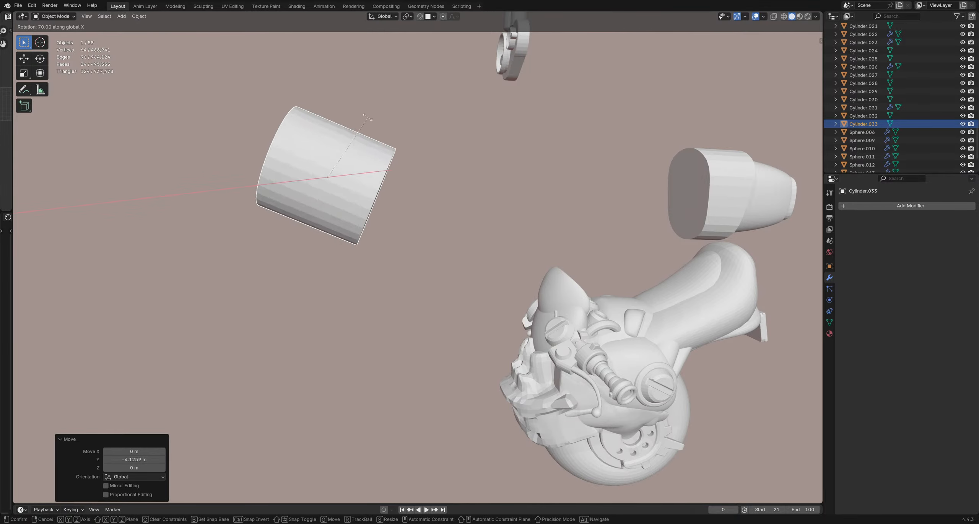
click(347, 108)
click(485, 178)
middle_drag(485, 178, 391, 218)
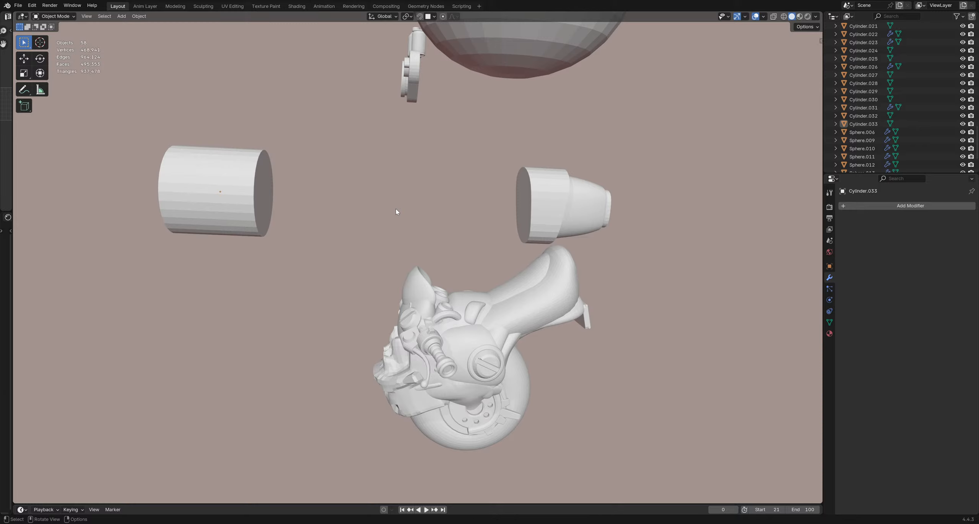
Step: Inset the end faces of the flattened collar around the tapered body
middle_drag(421, 189, 474, 245)
shift+middle_drag(366, 228, 395, 227)
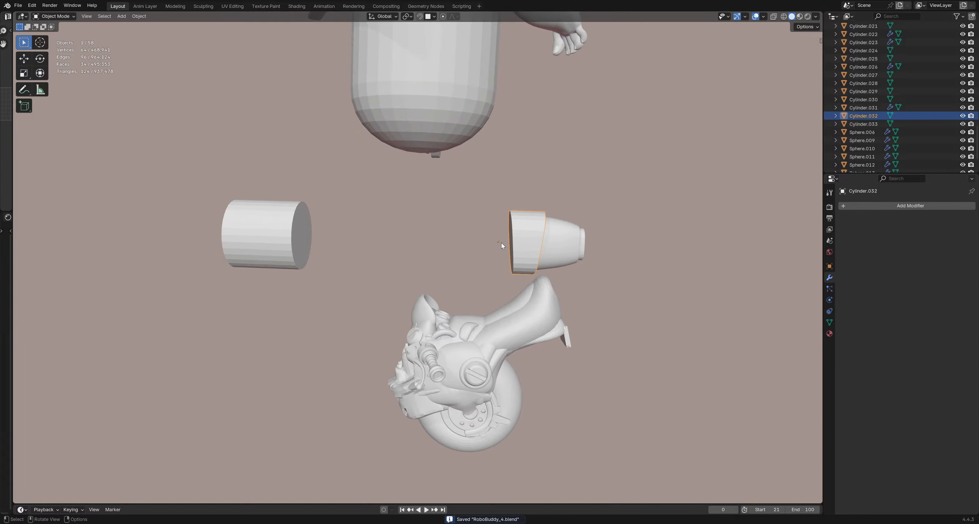
scroll(520, 254, up, 2)
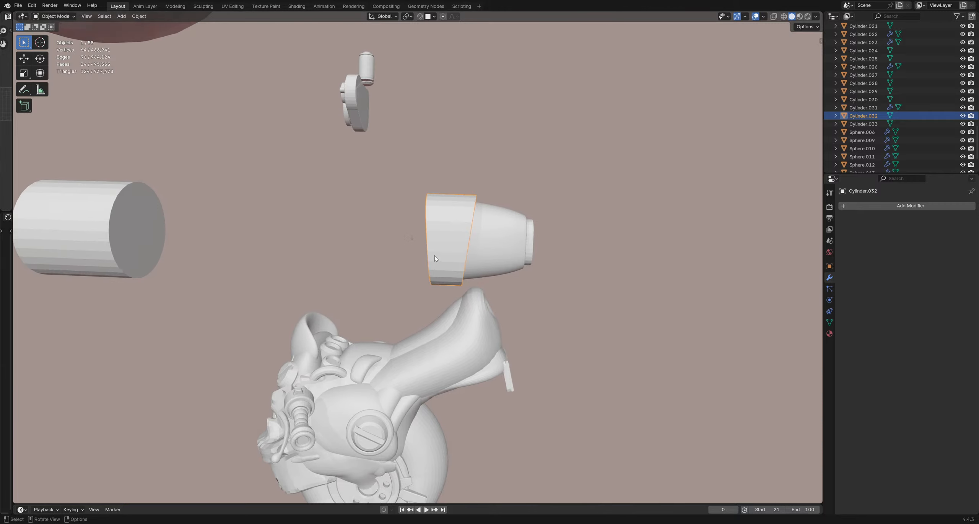
scroll(434, 256, up, 3)
key(Tab)
middle_drag(401, 273, 426, 235)
key(i)
click(494, 262)
key(Tab)
key(Tab)
Step: Add supporting edge loops near both ends of the flattened collar
key(ctrl+r)
click(417, 232)
click(387, 228)
key(ctrl+r)
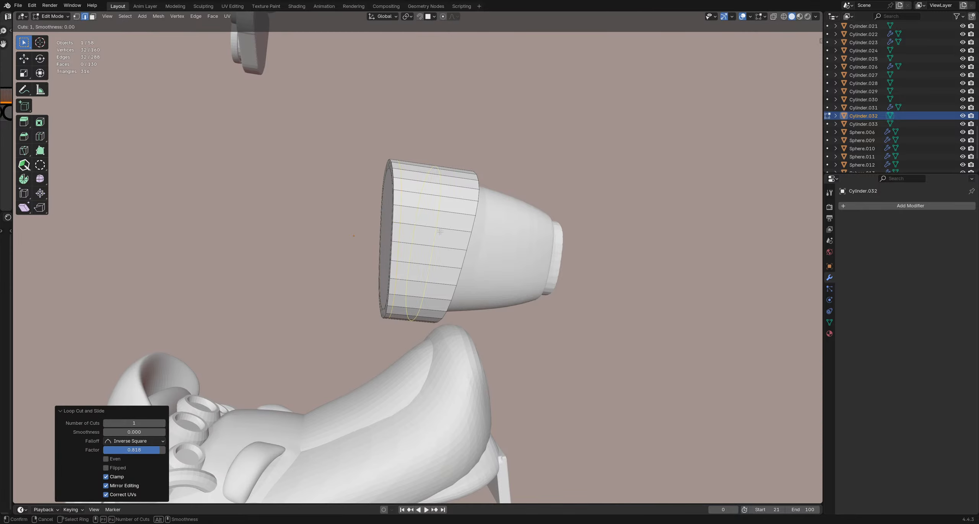
click(466, 232)
Step: Add a Subdivision modifier with viewport level 1 to the flattened collar in Object Mode
key(Tab)
key(ctrl+1)
middle_drag(389, 230, 430, 253)
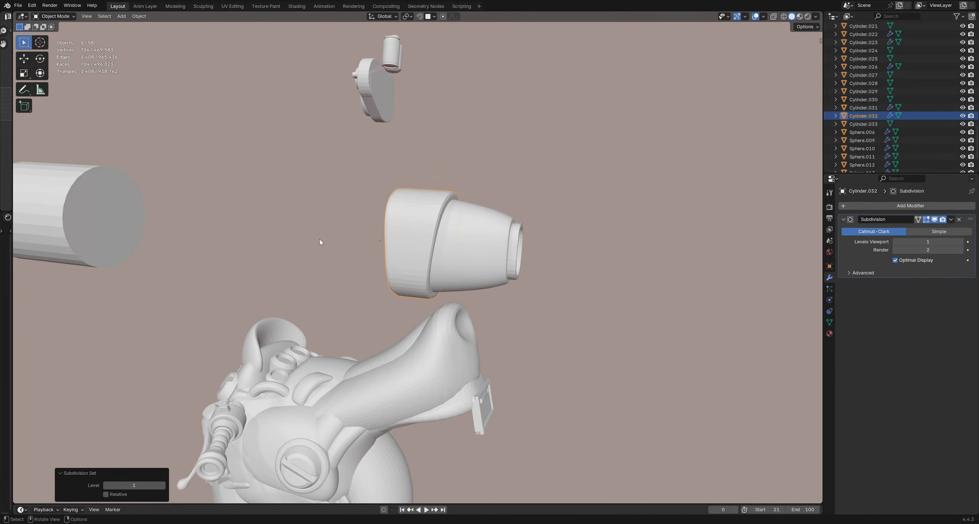
Step: Add a cube mesh and move it along the global Y axis against the wide face of the flattened collar
click(320, 239)
middle_drag(320, 240, 381, 265)
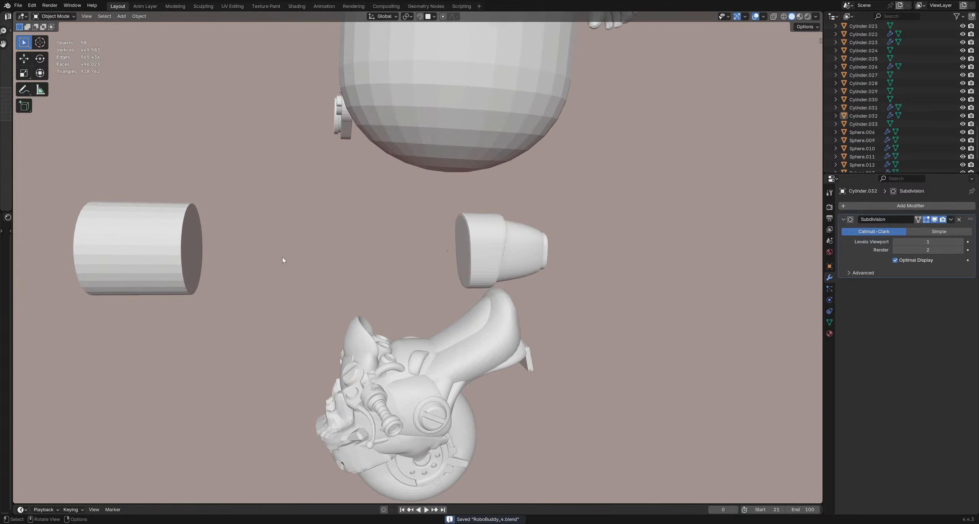
click(178, 248)
middle_drag(178, 248, 384, 265)
key(shift+a)
mouse_move(309, 248)
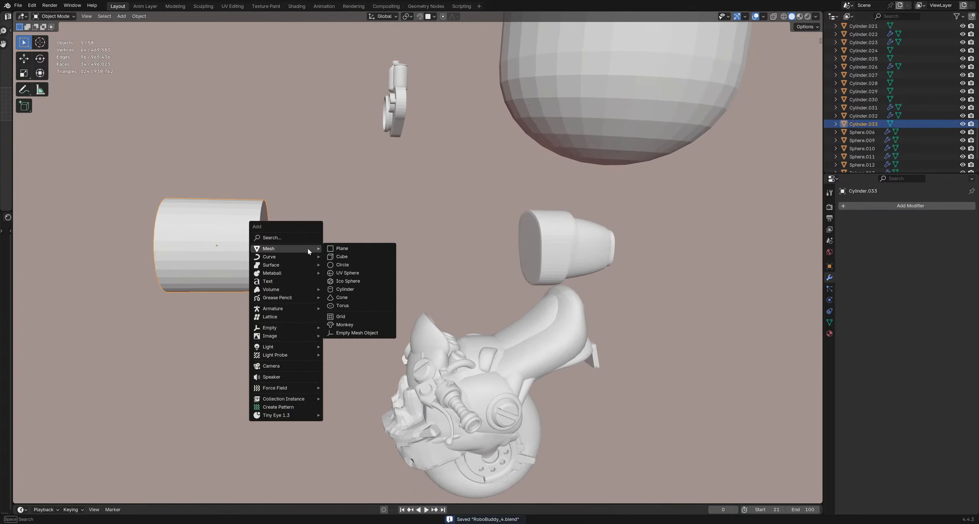
click(336, 256)
key(g)
key(y)
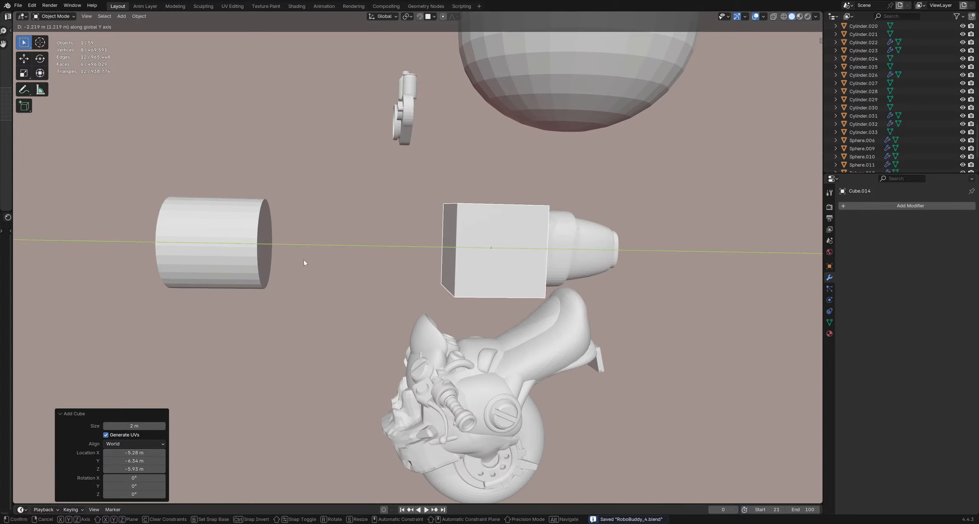
click(305, 261)
Step: Flatten the cube into a slab by lowering its top face about 0.77 m and raising its bottom face about 0.65 m
middle_drag(304, 261, 377, 272)
key(Tab)
click(385, 214)
middle_drag(386, 214, 416, 212)
key(g)
key(z)
click(418, 260)
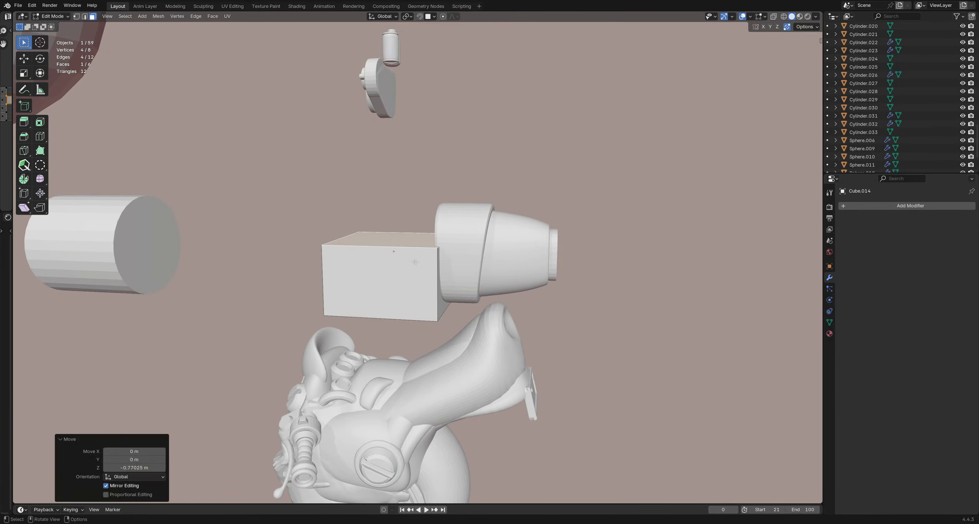
middle_drag(418, 284, 411, 307)
click(410, 292)
key(g)
key(z)
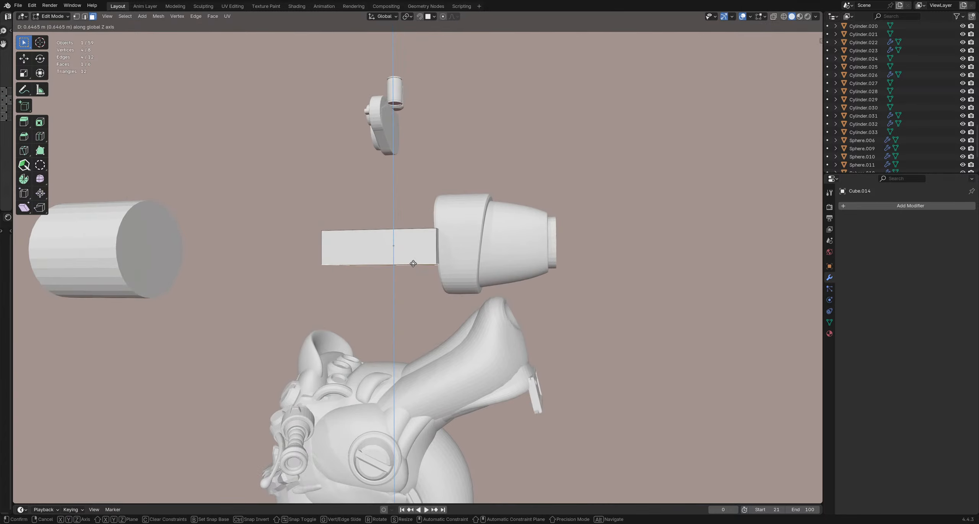
click(414, 264)
Step: Slope one long side of the slab by shifting its lower and upper edges inward along the global X axis
middle_drag(414, 263, 332, 277)
scroll(332, 278, up, 1)
click(333, 278)
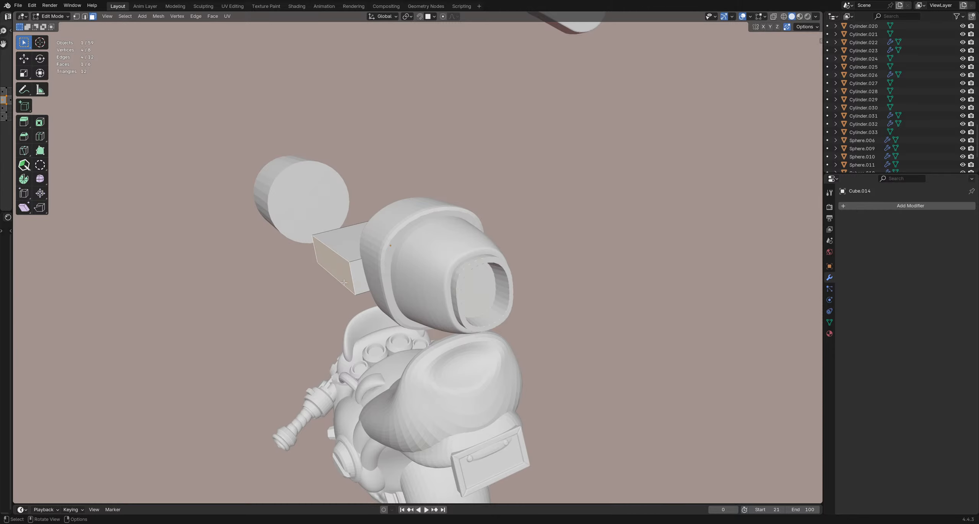
key(g)
key(x)
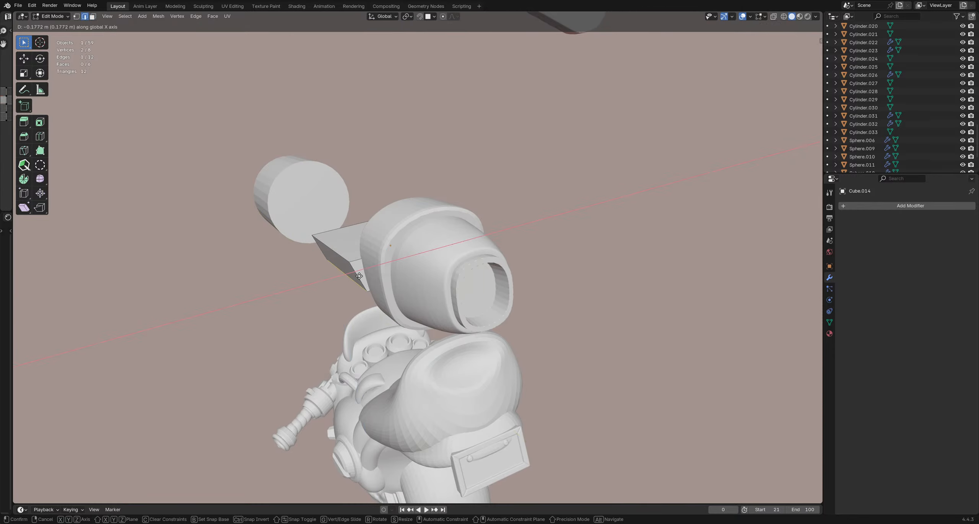
click(361, 275)
key(g)
key(x)
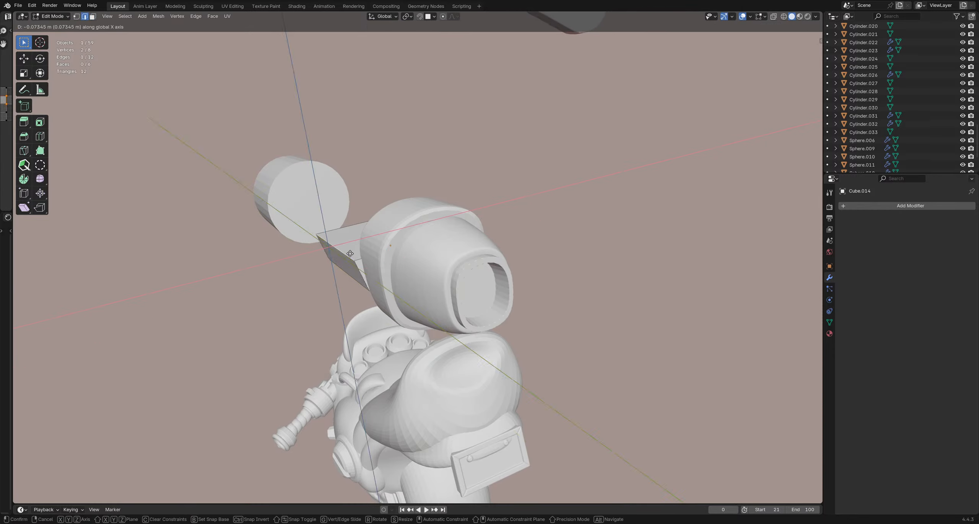
click(353, 253)
Step: Slope the opposite long side of the slab to match by shifting its two edges along the global X axis
middle_drag(353, 253, 472, 244)
key(g)
key(x)
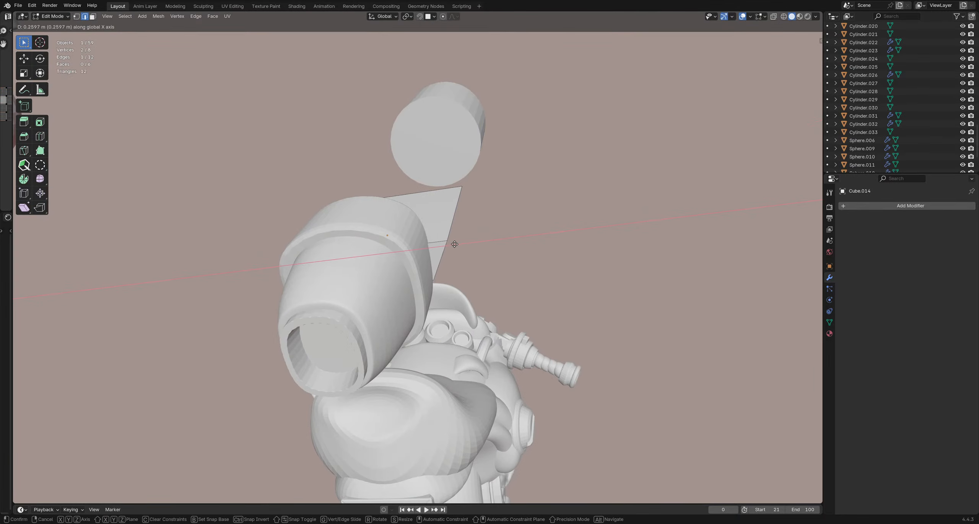
click(454, 244)
key(g)
key(x)
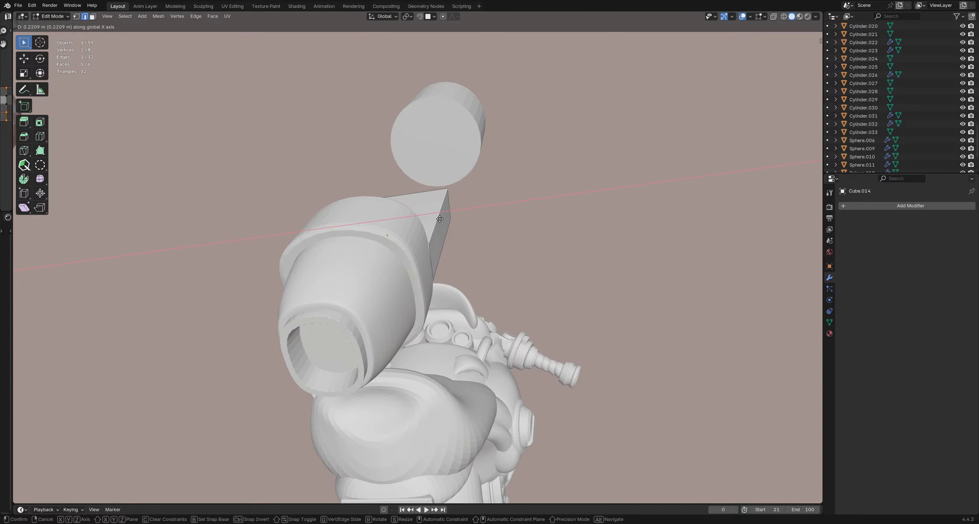
click(440, 218)
Step: Bevel all edges of the slab and add a Subdivision modifier with viewport level 2 in Object Mode
middle_drag(440, 219, 407, 266)
key(Tab)
key(Tab)
key(a)
key(ctrl+b)
click(484, 290)
key(Tab)
key(ctrl+1)
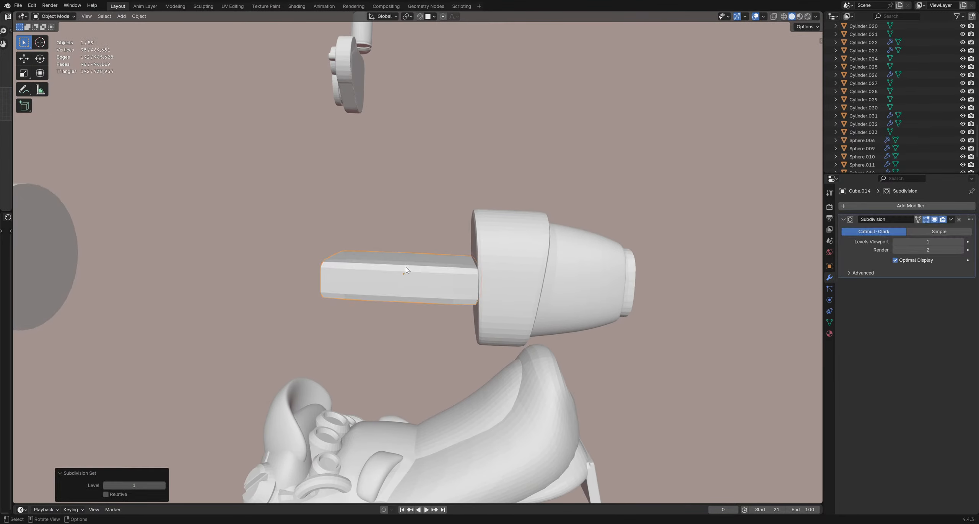
key(ctrl+2)
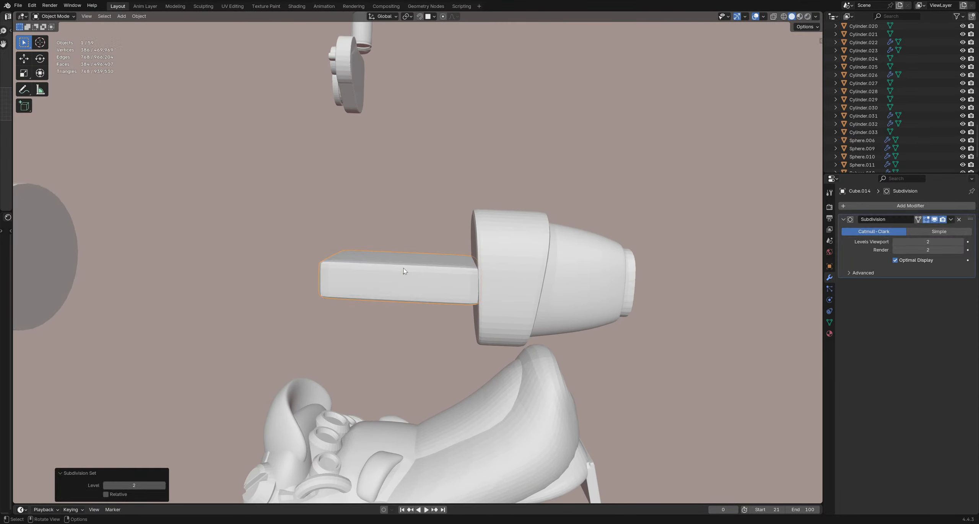
Step: Add supporting edge loops to the slab close to its free end and its collar end
mouse_move(399, 271)
middle_down()
mouse_move(367, 287)
mouse_move(402, 282)
middle_up()
key(Tab)
key(ctrl+r)
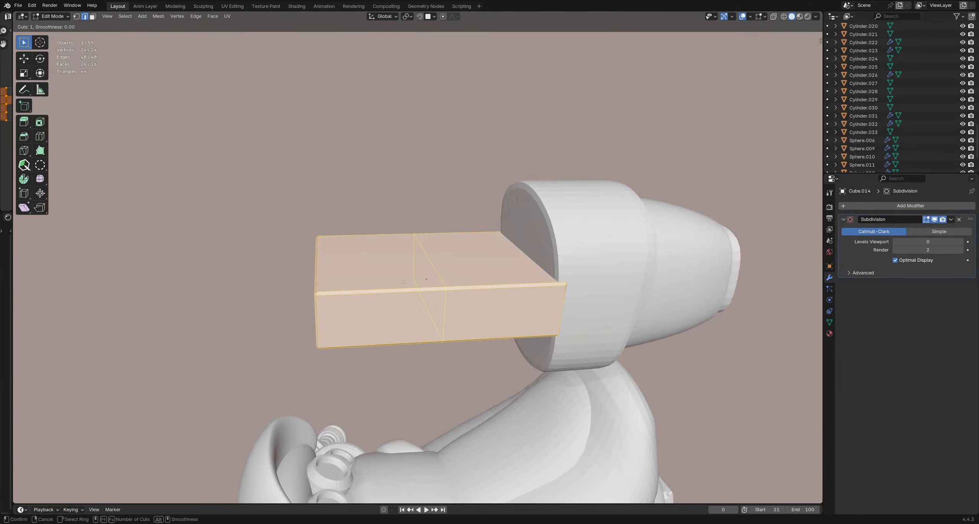
click(402, 277)
click(283, 271)
middle_drag(344, 273, 315, 275)
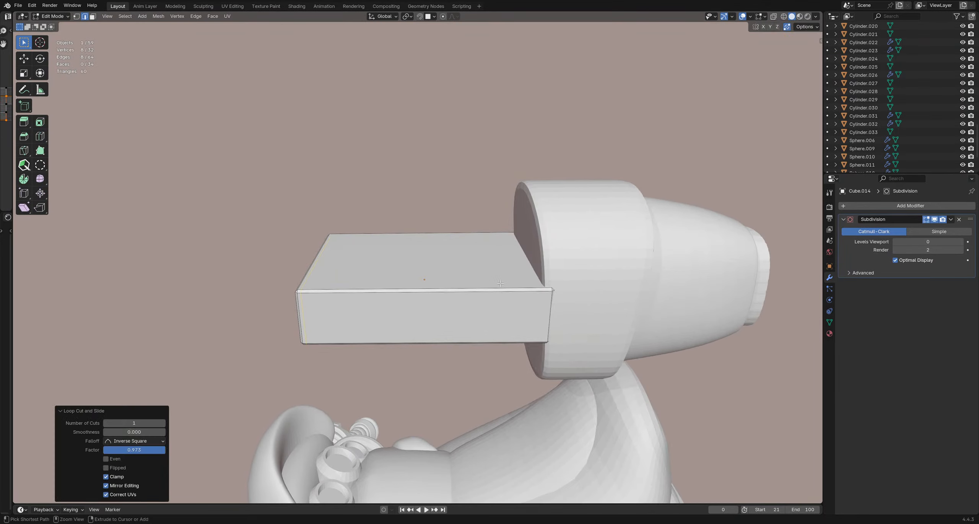
key(ctrl+r)
click(498, 283)
click(617, 282)
middle_drag(616, 283, 574, 278)
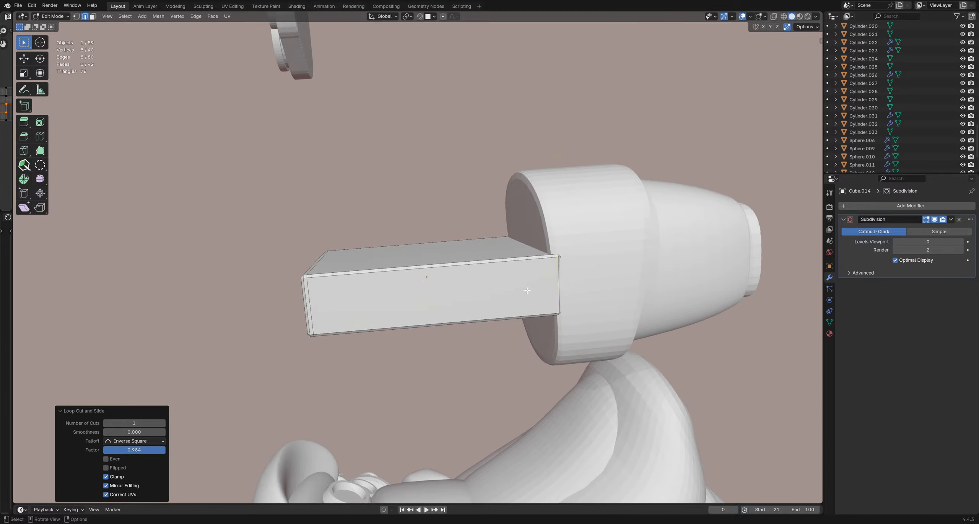
Step: Add supporting edge loops near the slab's upper and lower borders and set its subdivision viewport level to 1
key(ctrl+r)
click(560, 274)
click(561, 260)
key(ctrl+r)
click(556, 301)
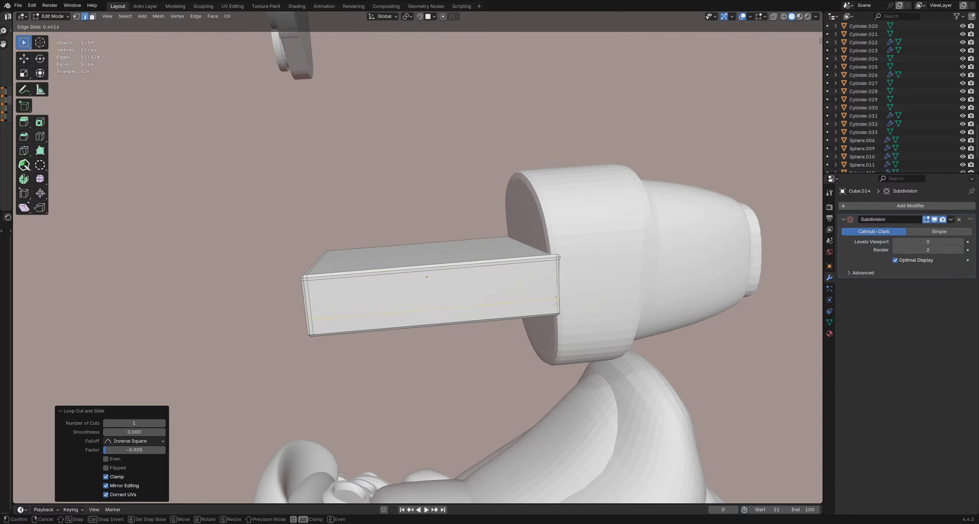
click(553, 309)
key(ctrl+1)
middle_drag(388, 277, 410, 286)
key(Tab)
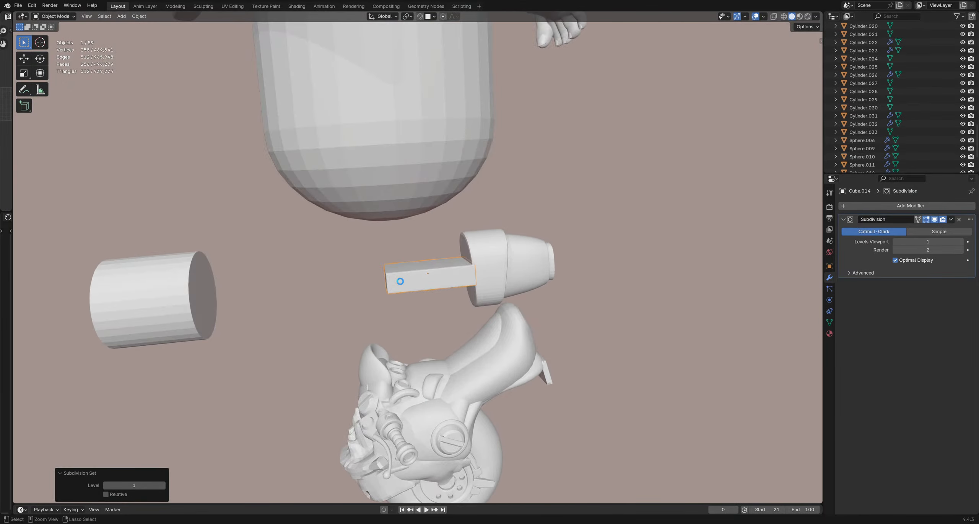
Step: Duplicate the spare cylinder and move the copy about 6.03 m along the global Y axis, up against the collar
click(192, 301)
middle_drag(192, 300, 329, 296)
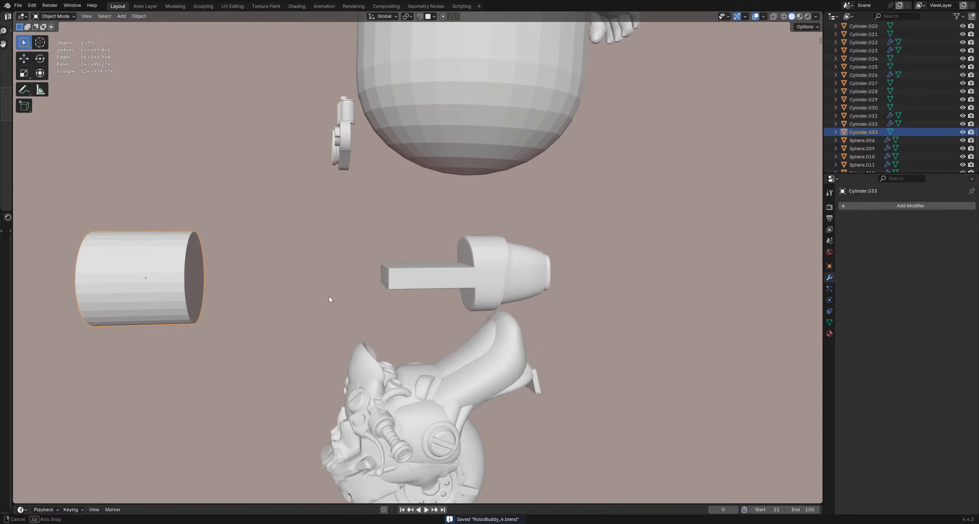
key(shift+d)
key(y)
click(578, 290)
scroll(465, 290, up, 3)
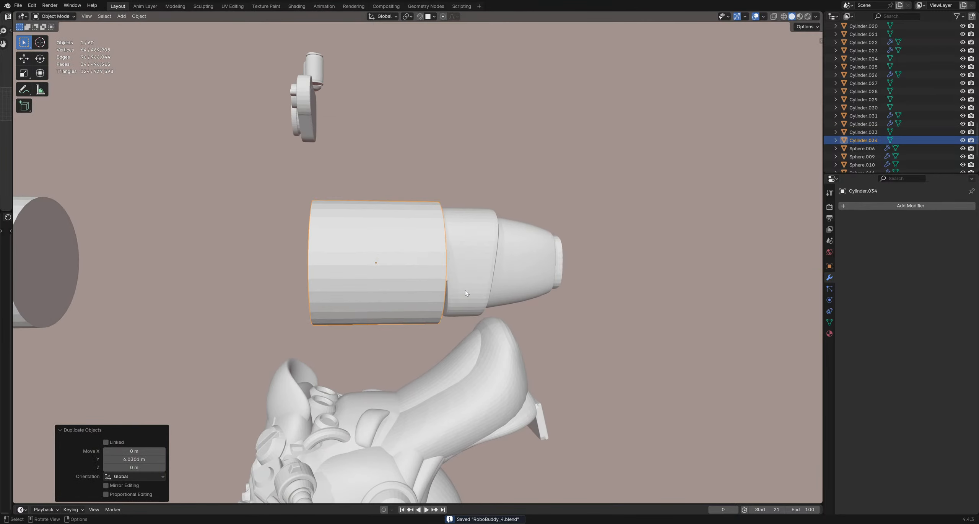
Step: Cut the duplicated cylinder lengthwise with the Knife tool to separate its upper and lower portions
mouse_move(392, 270)
middle_down()
mouse_move(364, 254)
mouse_move(408, 264)
middle_up()
key(Tab)
key(k)
middle_drag(343, 259, 511, 294)
click(426, 292)
key(Return)
Step: Delete the cut faces and the linked upper portion of the duplicated cylinder, keeping only its lower half
click(451, 290)
shift+click(376, 215)
middle_drag(376, 215, 375, 237)
key(x)
click(443, 236)
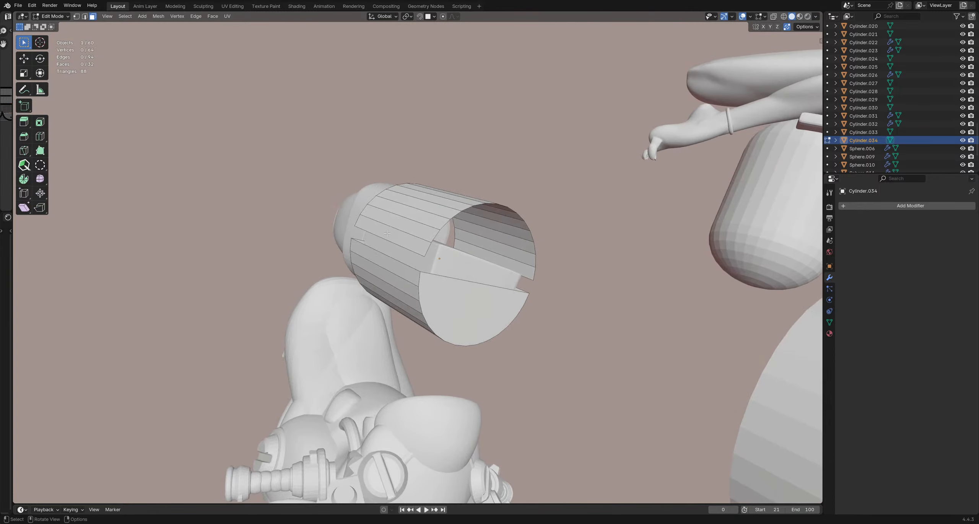
key(l)
key(x)
click(387, 232)
key(Tab)
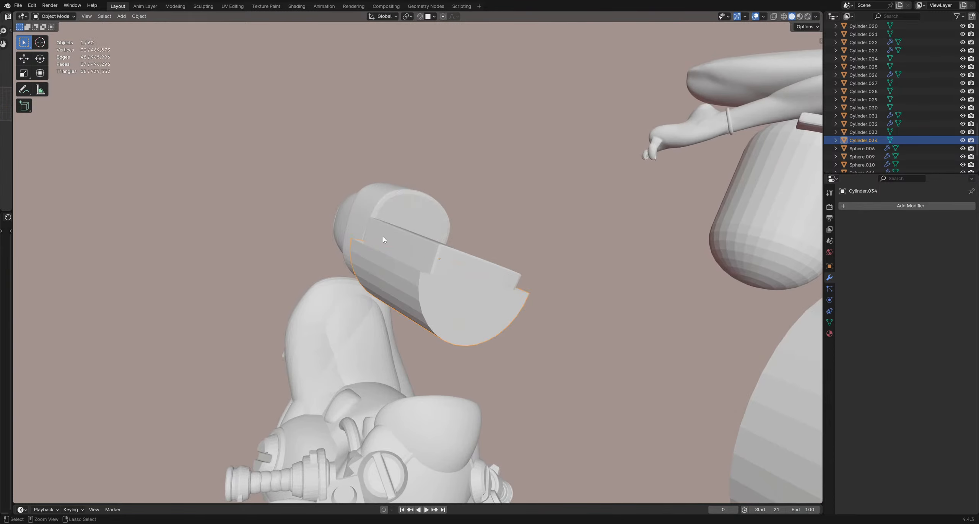
Step: Fill the open top boundary of the half cylinder with a face
key(Tab)
middle_drag(384, 240, 512, 250)
alt+click(361, 274)
key(f)
Step: Rotate the half cylinder's whole mesh around the global Y axis and reposition it beneath the slab
key(a)
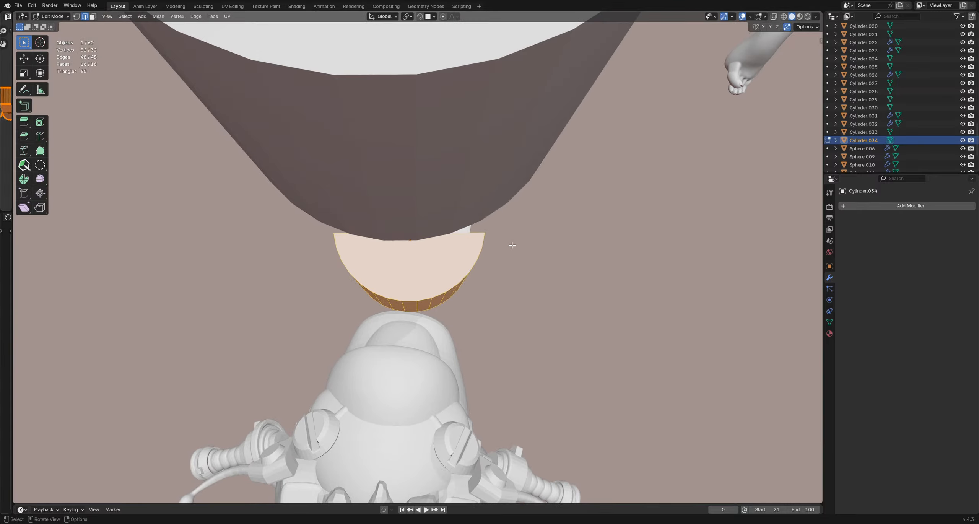
key(r)
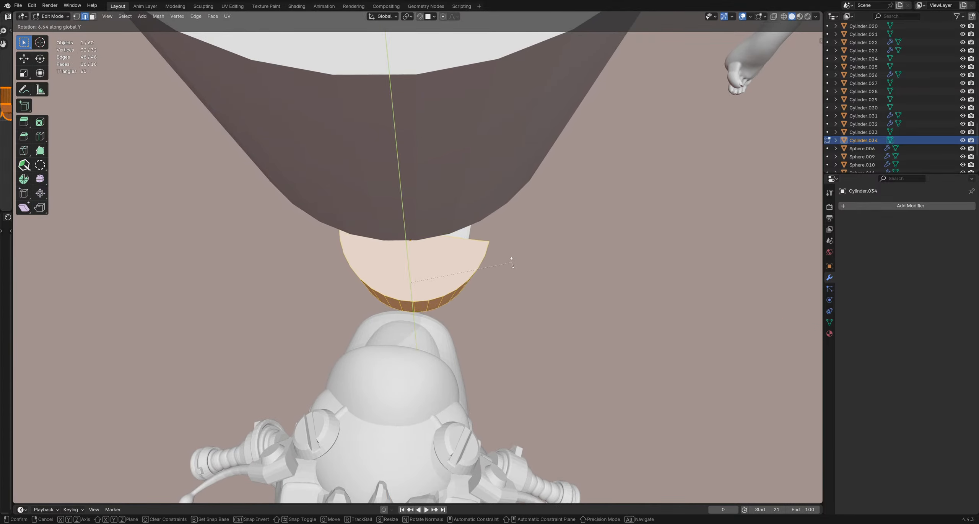
click(517, 251)
mouse_move(517, 251)
middle_down()
mouse_move(498, 271)
mouse_move(391, 267)
mouse_move(436, 246)
mouse_move(524, 234)
mouse_move(497, 261)
mouse_move(444, 276)
mouse_move(529, 295)
mouse_move(474, 283)
mouse_move(476, 232)
middle_up()
key(r)
click(519, 256)
key(g)
click(448, 277)
Step: Enter Sculpt Mode on the half cylinder and use the Grab brush at about 490 px radius to pull one side inward
key(ctrl+Tab)
key(f)
click(491, 279)
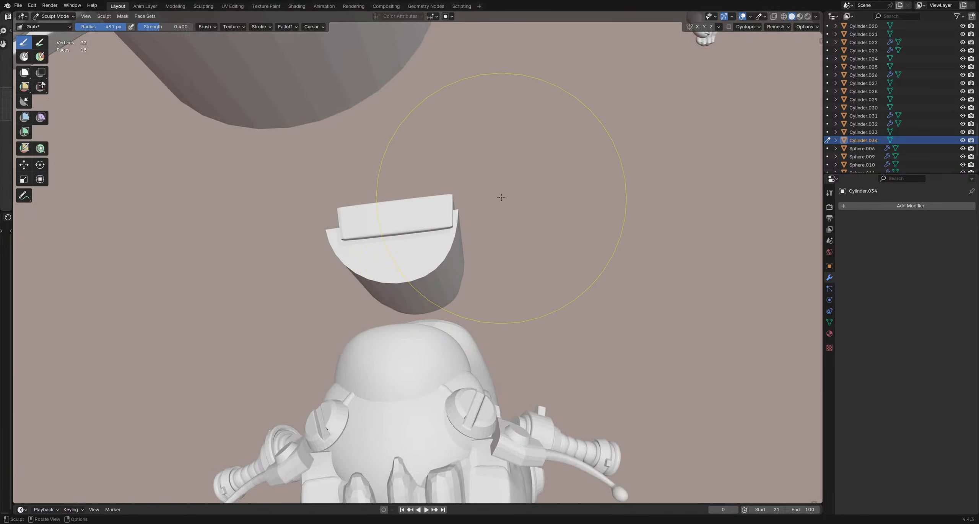
middle_drag(447, 300, 430, 332)
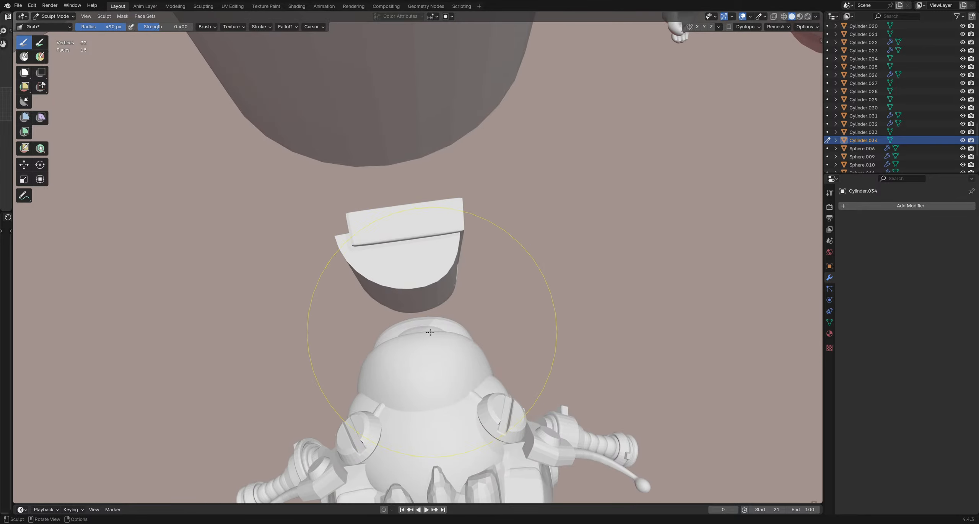
Step: Reduce the Grab brush radius to about 370 px and below, and push the half cylinder's opposite side inward under the slab
key(f)
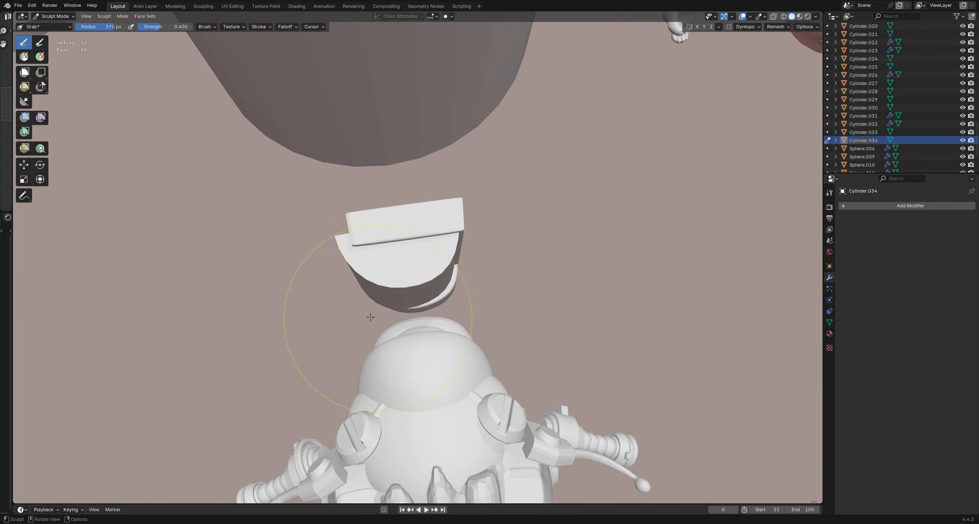
mouse_move(339, 285)
middle_down()
mouse_move(337, 224)
mouse_move(336, 265)
middle_up()
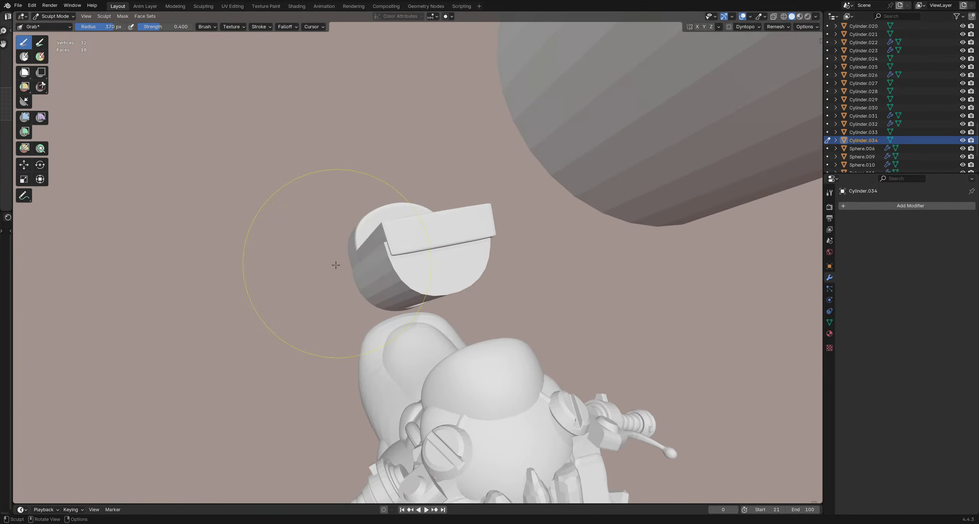
drag(362, 256, 368, 254)
middle_drag(368, 254, 343, 252)
drag(359, 274, 377, 276)
middle_drag(378, 275, 367, 255)
key(f)
click(348, 256)
drag(358, 246, 369, 235)
Step: Set the Grab brush radius to about 203 px and narrow the half cylinder's free end evenly on both sides
middle_drag(374, 243, 373, 306)
key(f)
click(360, 286)
key(f)
click(369, 319)
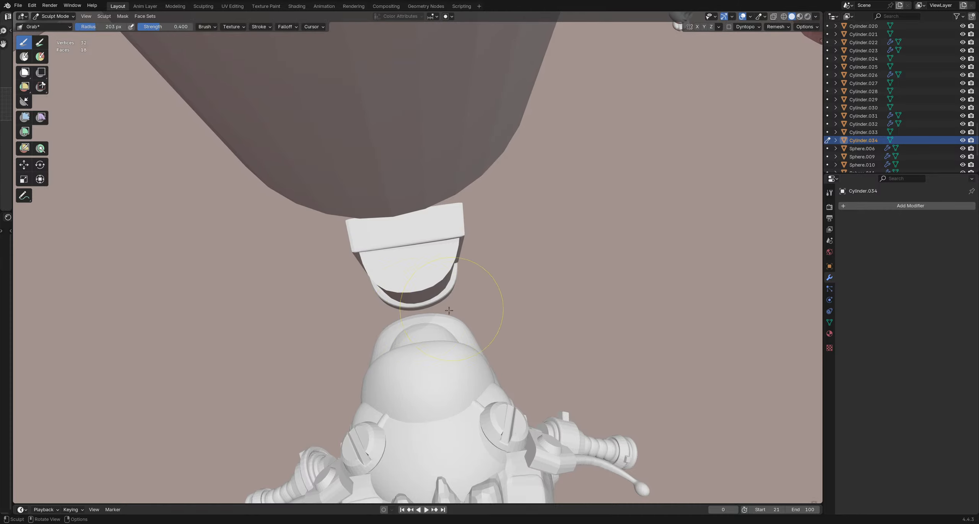
middle_drag(450, 310, 374, 315)
mouse_move(364, 274)
middle_down()
mouse_move(373, 252)
mouse_move(379, 283)
mouse_move(360, 245)
mouse_move(375, 207)
mouse_move(406, 210)
mouse_move(450, 167)
mouse_move(458, 283)
mouse_move(411, 213)
mouse_move(497, 292)
middle_up()
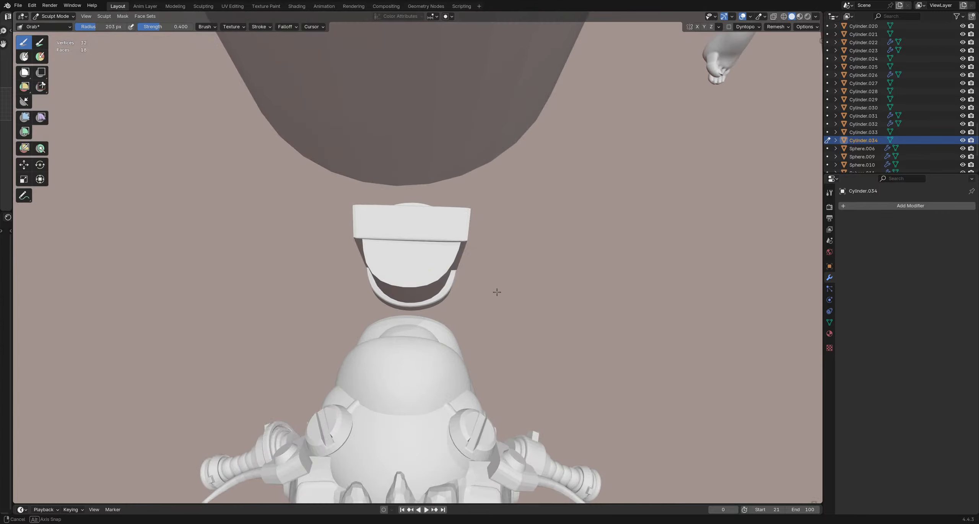
Step: Refine the half cylinder's rounded underside with the Grab brush at about 160 px and 214 px radius
middle_drag(432, 316, 443, 313)
key(f)
click(442, 314)
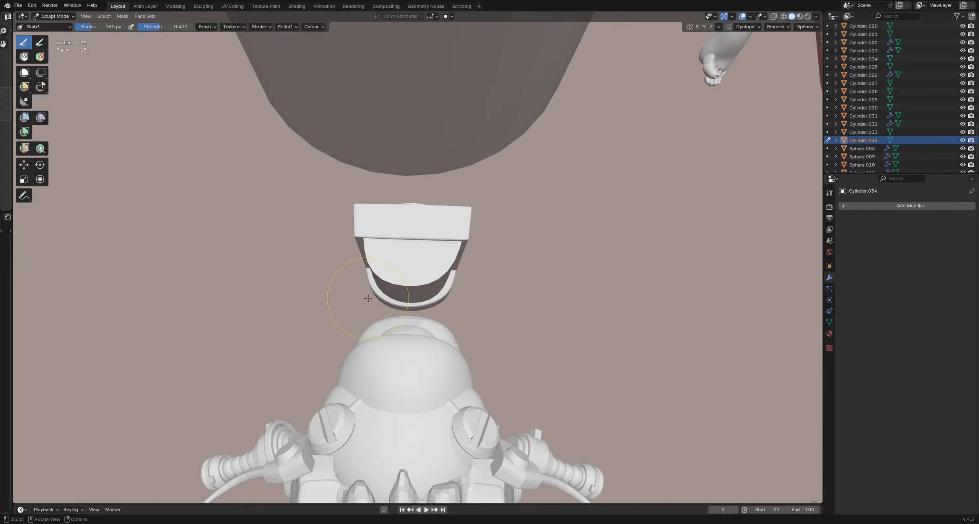
mouse_move(368, 298)
middle_down()
mouse_move(379, 280)
mouse_move(386, 304)
middle_up()
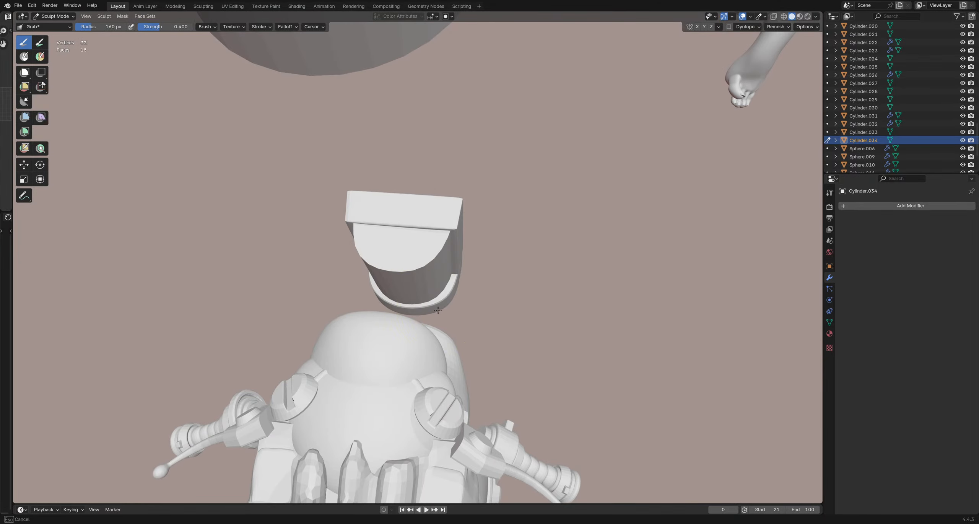
mouse_move(458, 267)
middle_down()
mouse_move(461, 204)
mouse_move(415, 277)
mouse_move(455, 293)
middle_up()
key(f)
key(ctrl+Tab)
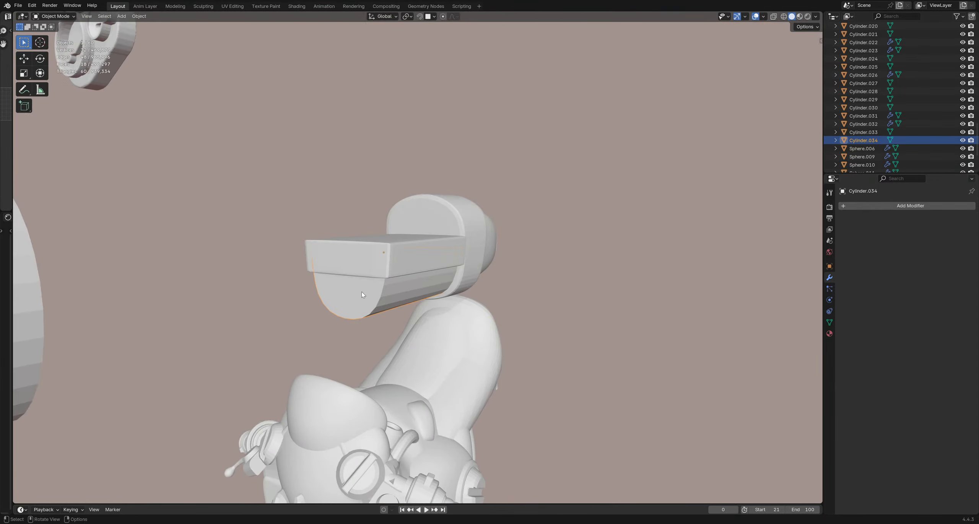
middle_drag(361, 291, 335, 290)
key(ctrl+Tab)
click(321, 323)
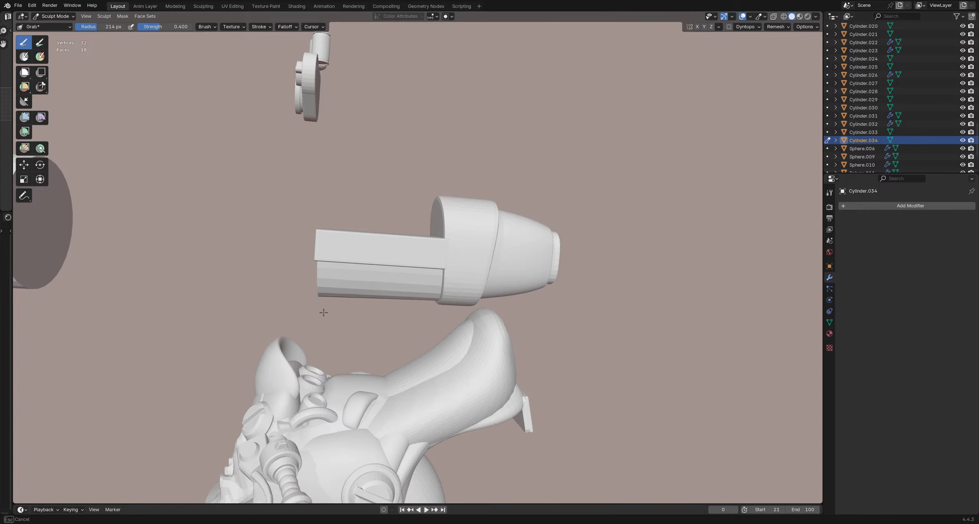
mouse_move(344, 291)
middle_down()
mouse_move(476, 331)
mouse_move(327, 350)
middle_up()
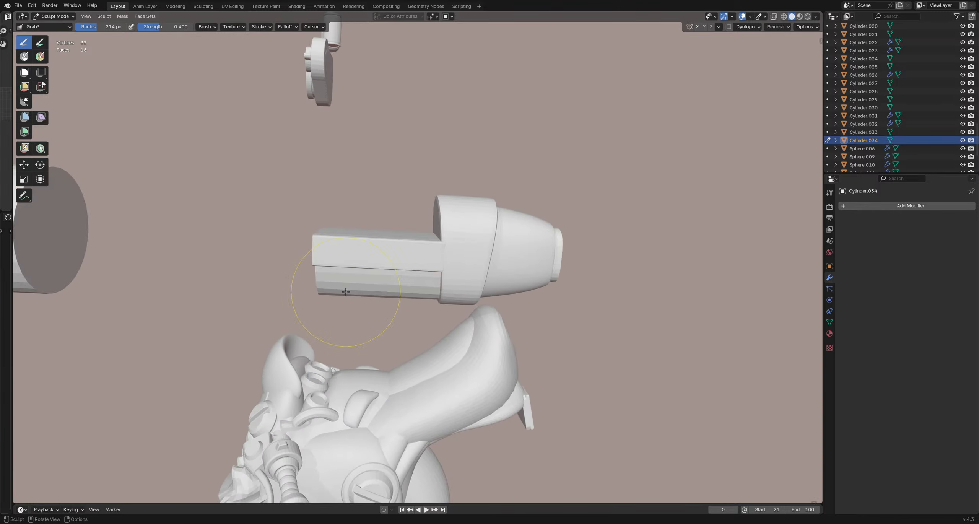
Step: Add one edge loop near each end of the lower half cylinder, with slide factors of about -0.942 and 0.900
key(Tab)
key(ctrl+r)
click(294, 273)
key(ctrl+r)
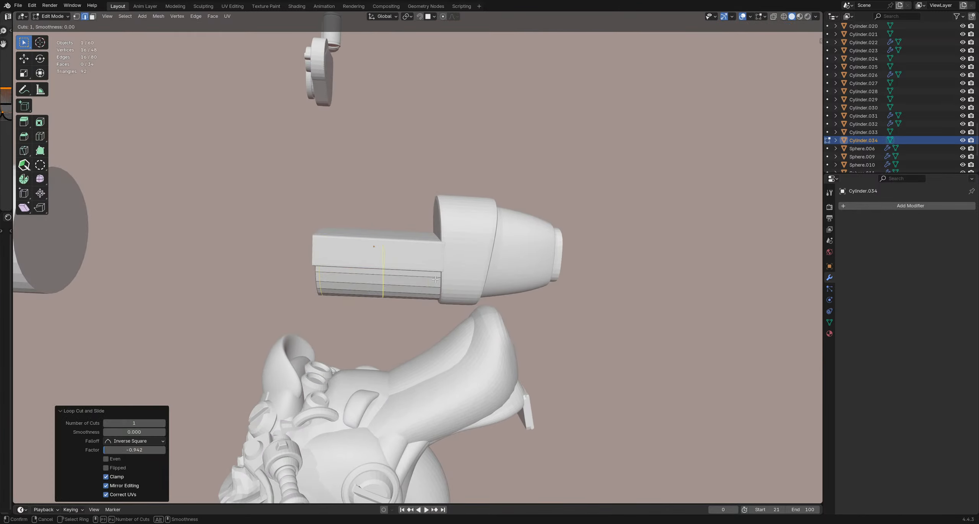
click(495, 282)
middle_drag(495, 282, 397, 258)
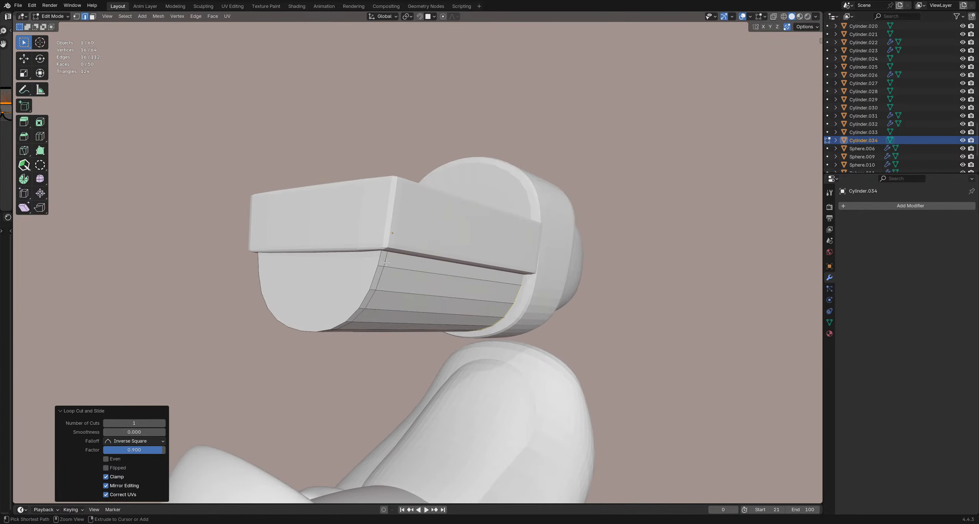
Step: With X-ray on, add supporting edge loops along both long sides of the half cylinder, close to its flat top
key(alt+z)
key(ctrl+r)
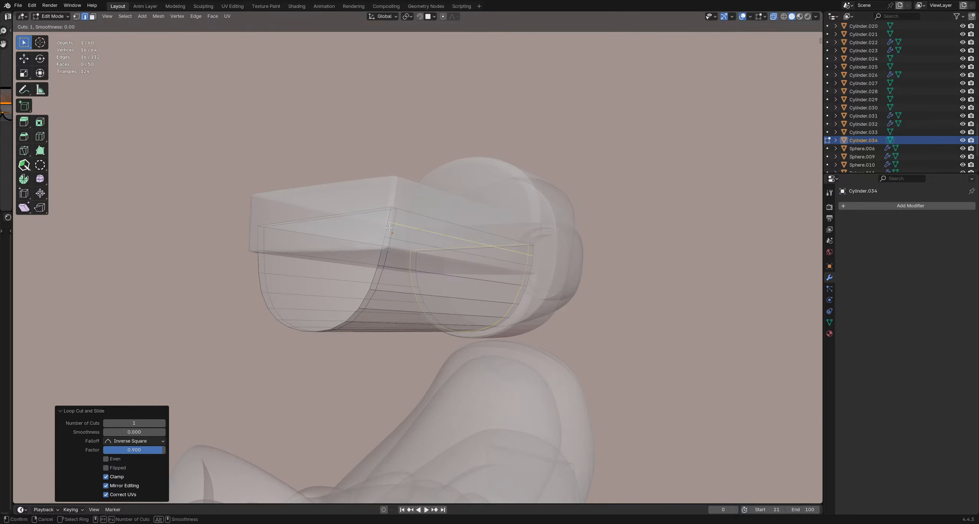
click(386, 237)
click(324, 233)
mouse_move(323, 234)
middle_down()
mouse_move(425, 248)
mouse_move(388, 264)
mouse_move(434, 271)
mouse_move(460, 292)
middle_up()
key(ctrl+r)
click(387, 264)
click(406, 257)
key(ctrl+Tab)
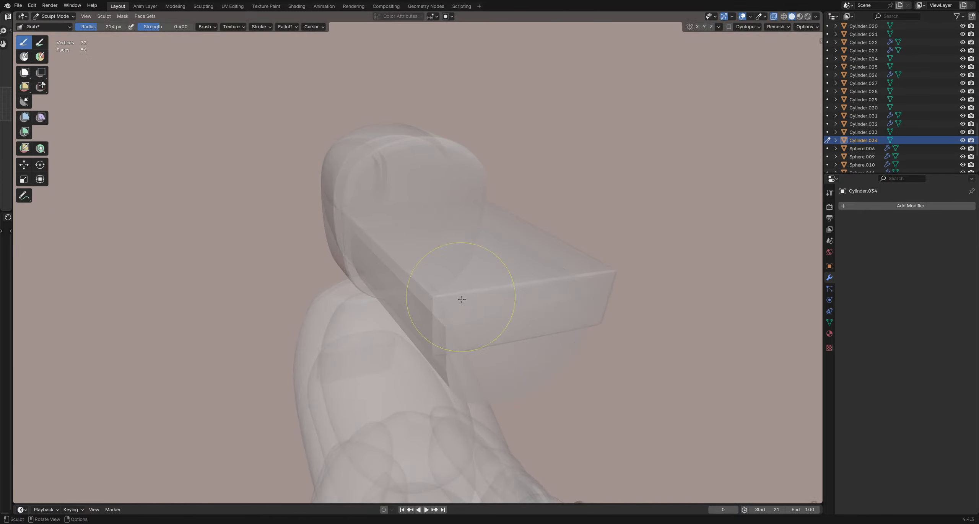
key(ctrl+Tab)
Step: Isolate the half cylinder and inset its two end faces and flat top together by about 0.048 m
key(slash)
key(Tab)
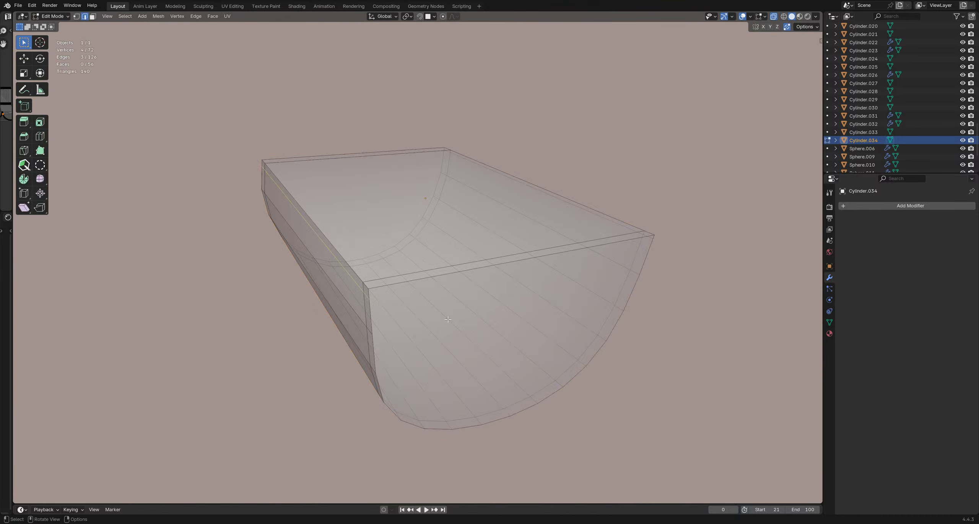
scroll(428, 262, down, 2)
click(480, 270)
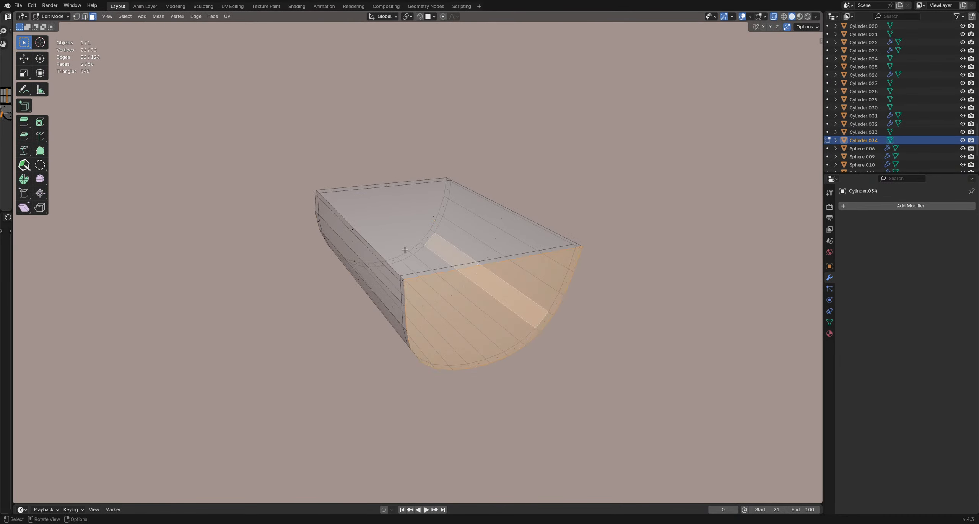
middle_drag(479, 269, 414, 252)
drag(435, 249, 435, 249)
middle_drag(435, 249, 563, 259)
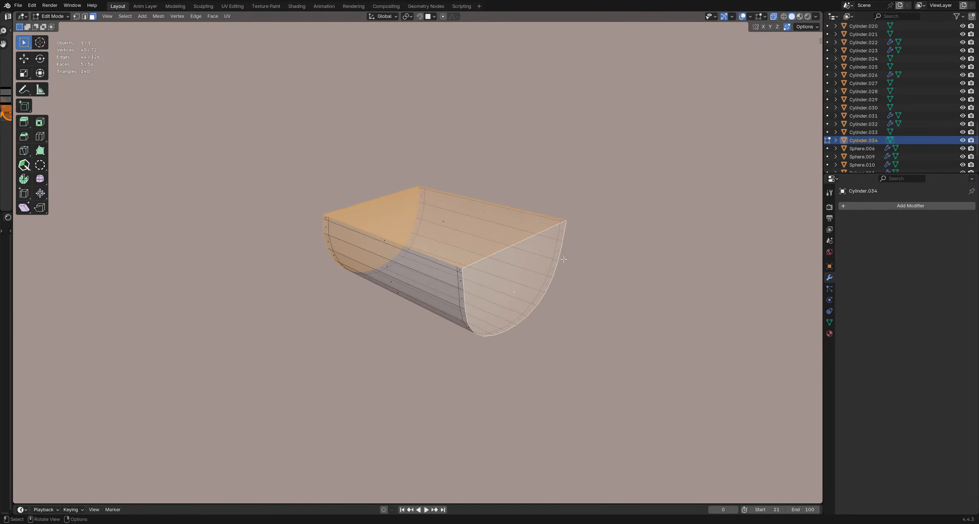
key(i)
click(559, 259)
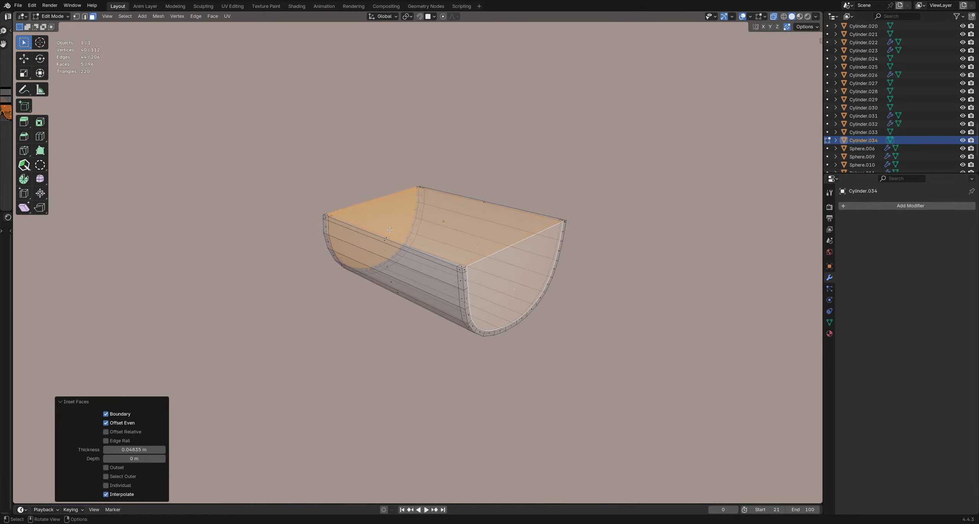
Step: Leave Edit Mode and the isolated view, and add a level 1 subdivision to the half cylinder
key(Tab)
key(KP_Divide)
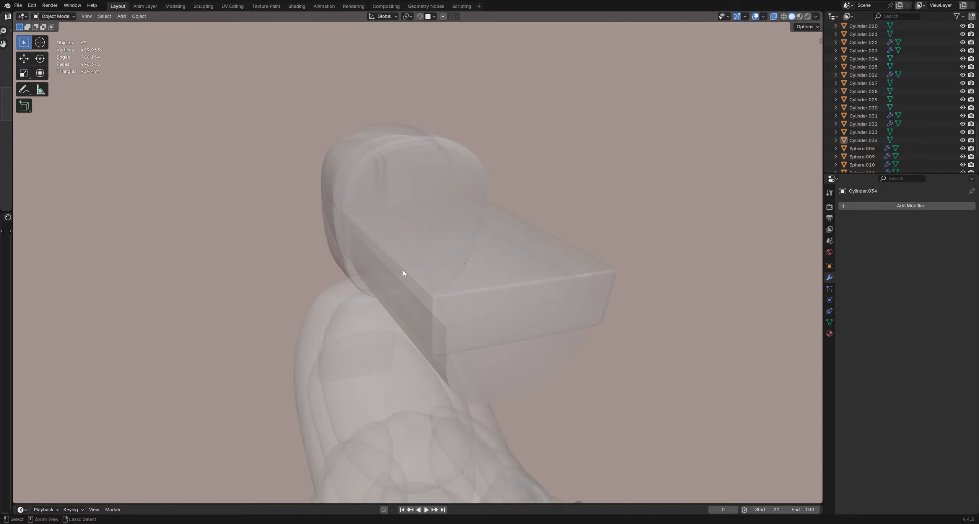
key(ctrl+1)
middle_drag(383, 299, 442, 252)
click(322, 296)
scroll(367, 288, down, 1)
middle_drag(339, 209, 386, 249)
Step: Duplicate the large spare cylinder and move the copy along Y to the slab's free end
click(188, 264)
middle_drag(254, 268, 239, 255)
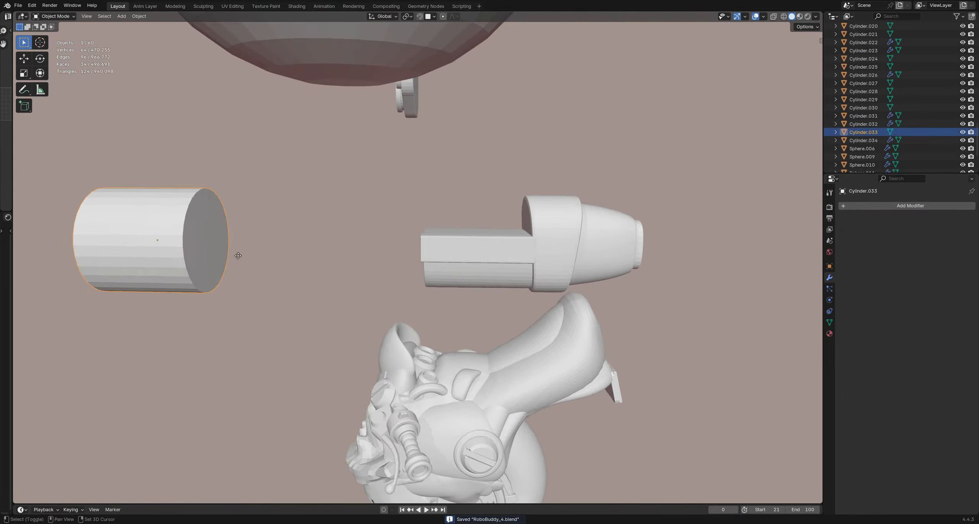
key(shift+d)
key(y)
click(482, 264)
middle_drag(482, 264, 436, 303)
Step: Cut a horizontal knife line across both end caps of the duplicated cylinder at mid-height
key(Tab)
key(k)
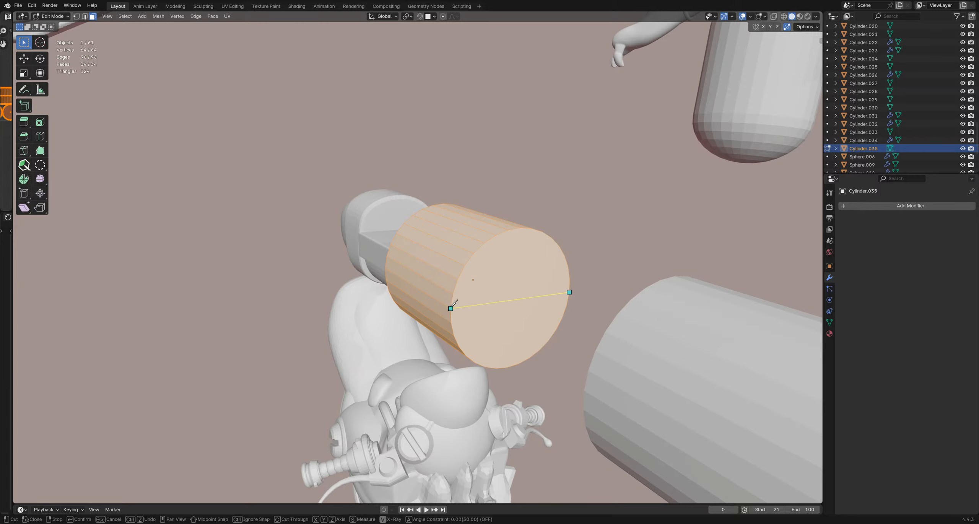
click(451, 307)
key(Return)
middle_drag(452, 306, 574, 294)
key(k)
click(441, 277)
mouse_move(436, 266)
middle_down()
mouse_move(388, 256)
mouse_move(440, 275)
mouse_move(500, 327)
mouse_move(497, 309)
mouse_move(354, 250)
mouse_move(363, 236)
mouse_move(424, 269)
middle_up()
click(352, 245)
key(Return)
Step: Delete the side strips at the cut and the linked lower half of the cylinder, leaving a closed upper half
click(364, 236)
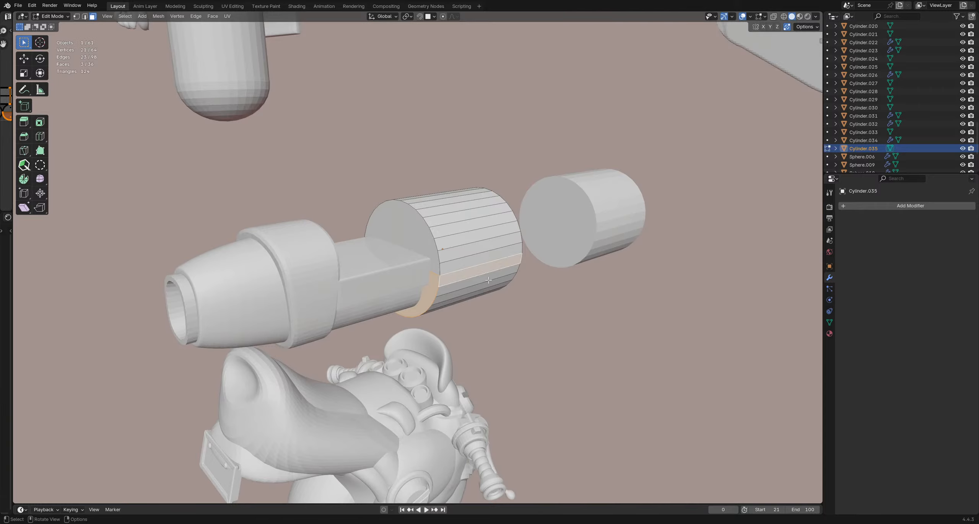
middle_drag(489, 280, 429, 284)
shift+click(521, 306)
key(x)
click(509, 306)
middle_drag(520, 306, 399, 287)
key(l)
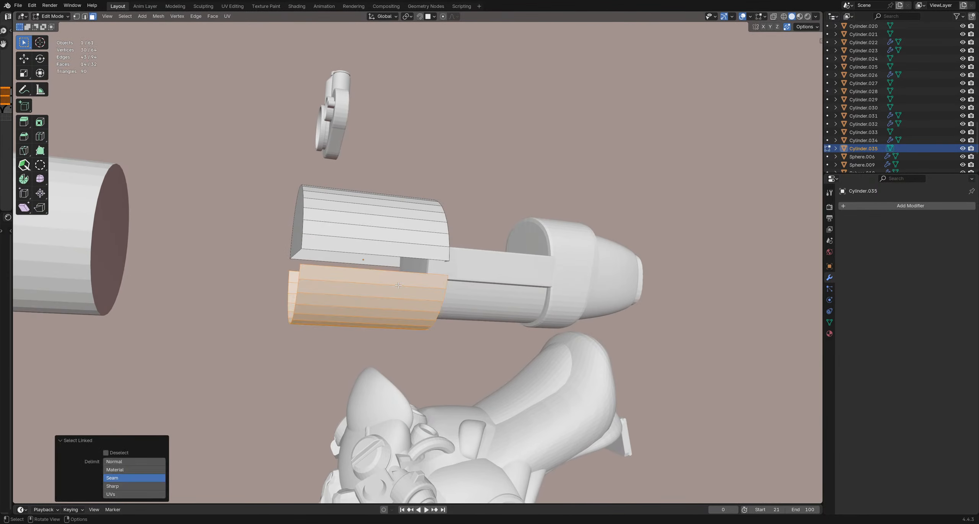
key(x)
click(397, 285)
middle_drag(383, 240, 386, 257)
key(Tab)
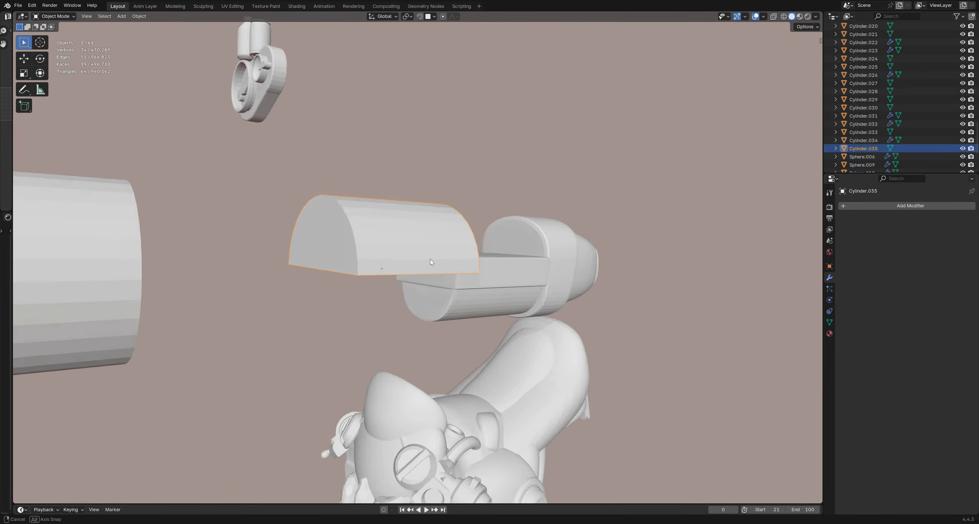
Step: Move the upper half cylinder along Y onto the slab and up against the collar
key(g)
key(y)
click(502, 259)
mouse_move(502, 258)
middle_down()
mouse_move(395, 290)
mouse_move(485, 273)
mouse_move(456, 285)
mouse_move(513, 297)
mouse_move(470, 276)
middle_up()
Step: Enter Sculpt Mode and use the Grab brush at 288 px radius to pull the upper half cylinder's sides inward
key(ctrl+Tab)
click(466, 336)
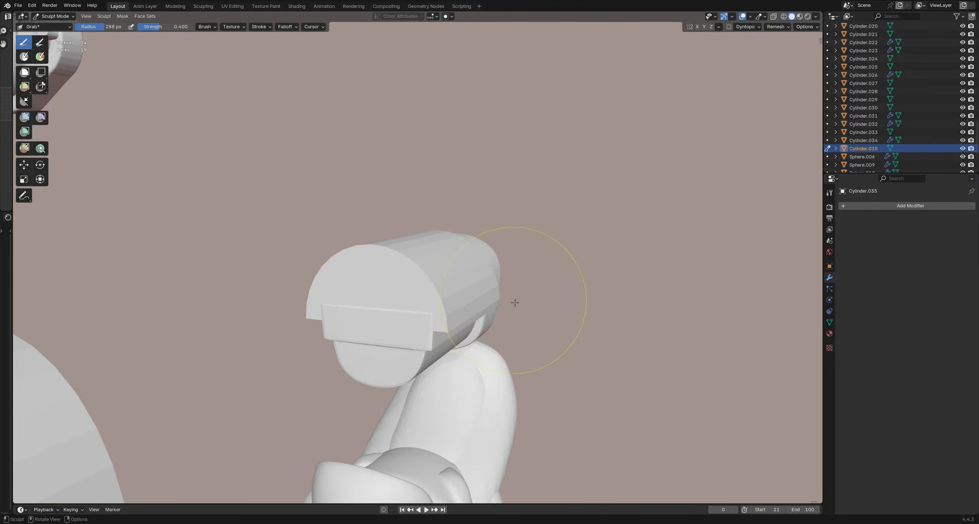
middle_drag(515, 301, 518, 293)
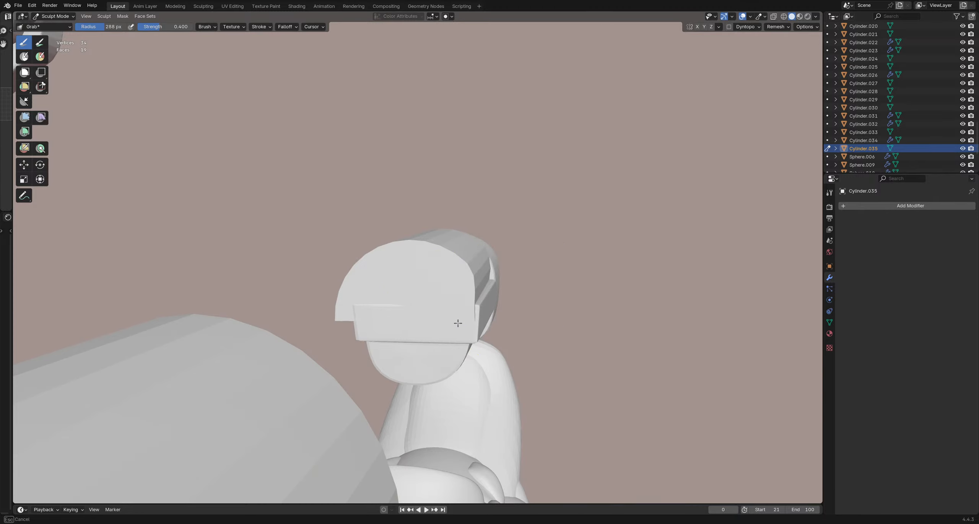
drag(458, 323, 455, 322)
mouse_move(454, 322)
middle_down()
mouse_move(442, 315)
mouse_move(429, 356)
middle_up()
drag(390, 383, 426, 387)
middle_drag(392, 329, 390, 305)
Step: Continue narrowing the upper half cylinder with the 288 px Grab brush to fit it to the slab and collar
drag(394, 300, 433, 291)
mouse_move(433, 290)
middle_down()
mouse_move(452, 263)
mouse_move(511, 297)
mouse_move(457, 232)
middle_up()
drag(448, 254, 448, 254)
middle_drag(448, 254, 435, 220)
drag(467, 238, 457, 252)
mouse_move(456, 253)
middle_down()
mouse_move(440, 241)
mouse_move(461, 246)
middle_up()
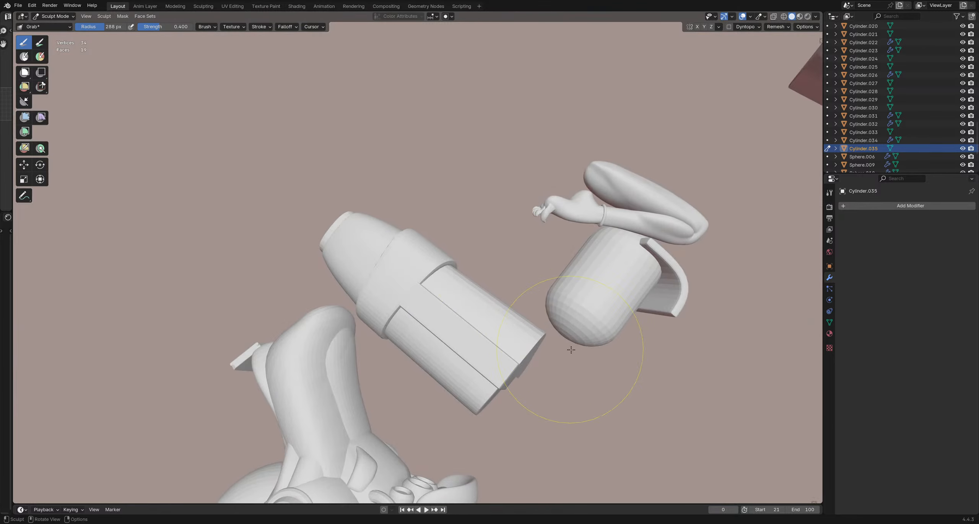
middle_drag(571, 349, 387, 288)
Step: Adjust the Grab brush radius to about 207 px while refining the upper half cylinder's contour
key(f)
click(299, 257)
mouse_move(300, 257)
middle_down()
mouse_move(379, 169)
mouse_move(514, 242)
mouse_move(507, 225)
mouse_move(459, 236)
mouse_move(332, 303)
mouse_move(282, 308)
mouse_move(320, 312)
mouse_move(342, 332)
mouse_move(386, 251)
mouse_move(335, 243)
mouse_move(330, 219)
mouse_move(465, 262)
mouse_move(487, 341)
mouse_move(471, 281)
mouse_move(478, 334)
mouse_move(386, 221)
middle_up()
key(f)
click(306, 308)
key(f)
click(348, 215)
key(f)
click(456, 275)
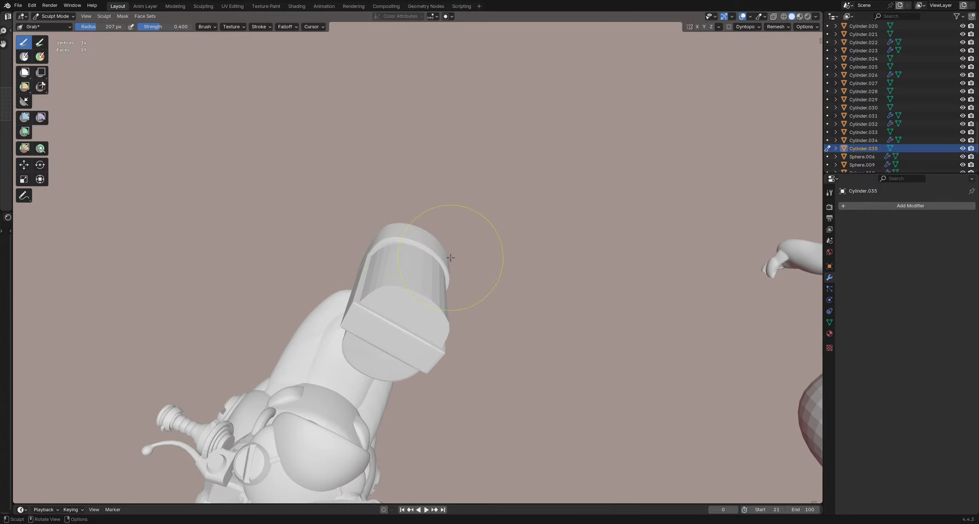
Step: Refine the upper half cylinder's rounded top with a Grab radius of about 170 px, and return to Object Mode
key(f)
mouse_move(450, 258)
middle_down()
mouse_move(461, 237)
mouse_move(263, 251)
mouse_move(327, 273)
mouse_move(499, 283)
middle_up()
click(451, 237)
key(f)
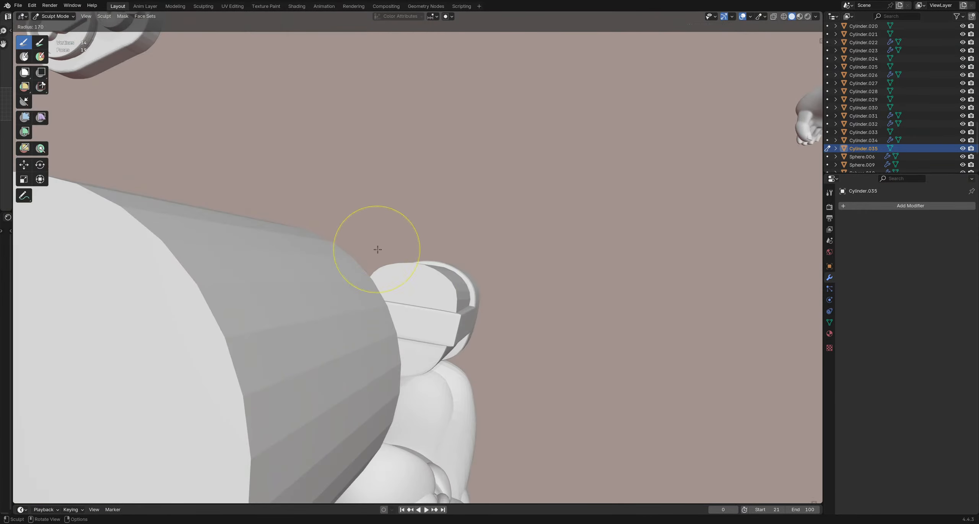
click(379, 251)
mouse_move(406, 247)
middle_down()
mouse_move(422, 221)
mouse_move(437, 244)
mouse_move(426, 307)
middle_up()
scroll(426, 308, down, 3)
key(ctrl+Tab)
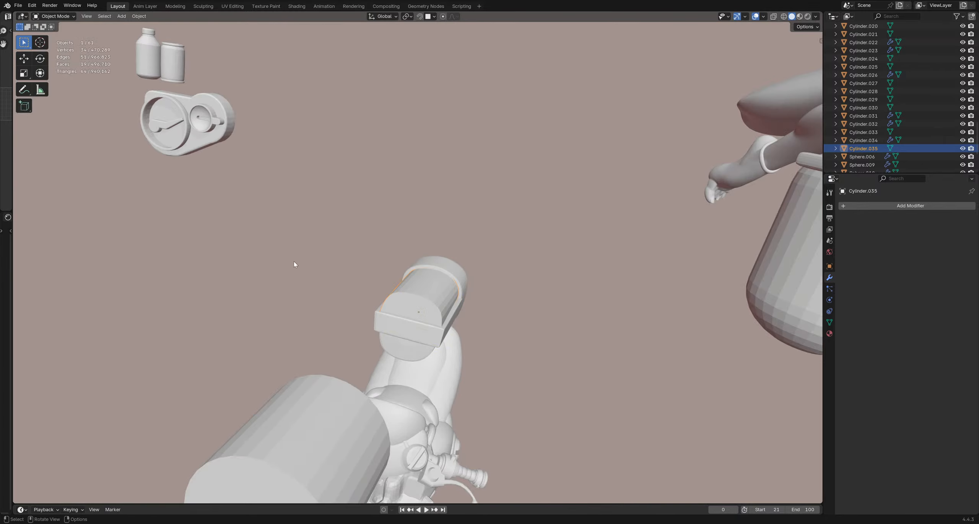
Step: Isolate the upper half cylinder and add one edge loop close to each of its ends
click(294, 262)
mouse_move(294, 262)
middle_down()
mouse_move(336, 289)
mouse_move(418, 284)
middle_up()
scroll(385, 298, up, 3)
click(389, 294)
key(slash)
key(Tab)
scroll(358, 270, down, 4)
key(ctrl+r)
click(355, 270)
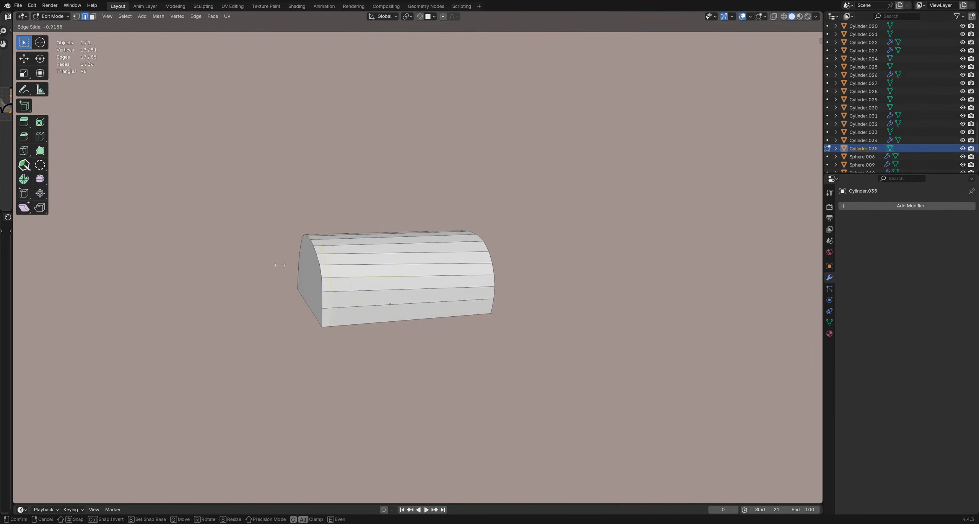
click(280, 265)
key(ctrl+r)
click(420, 275)
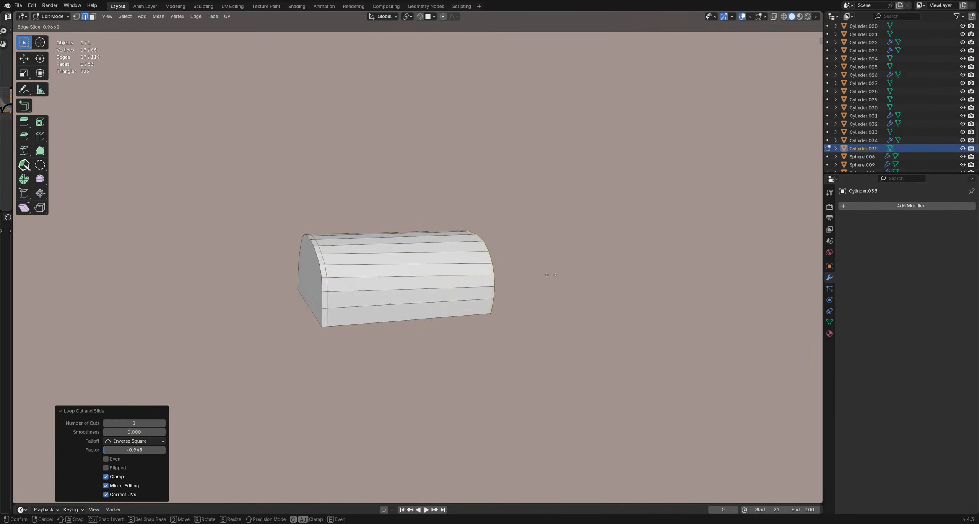
click(550, 275)
Step: Add supporting edge loops along both long sides of the upper half cylinder, close to its flat underside
key(ctrl+r)
click(328, 318)
click(327, 322)
middle_drag(328, 322, 444, 304)
scroll(409, 333, up, 2)
key(ctrl+r)
click(468, 338)
click(466, 346)
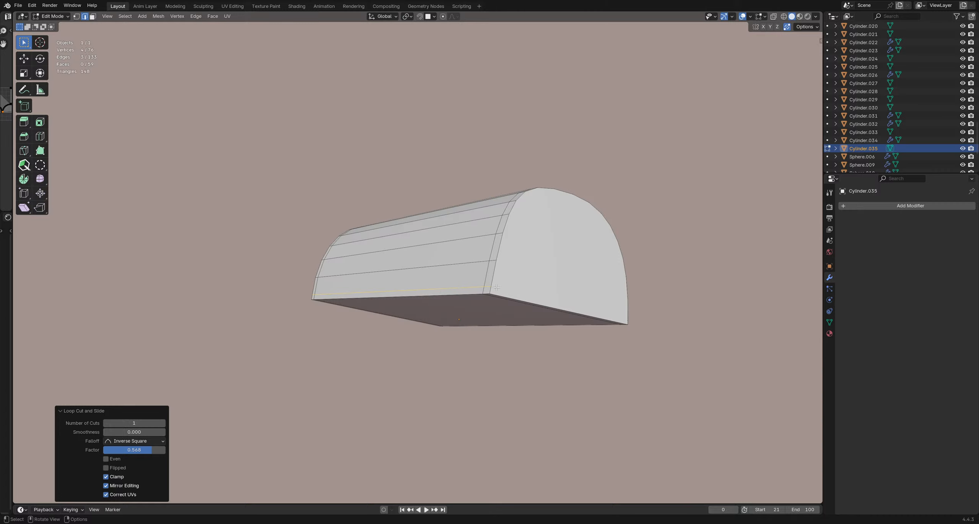
Step: Inset the upper half cylinder's end faces and flat underside together by a narrow margin, and leave Edit Mode
middle_drag(476, 251, 429, 285)
key(3)
click(512, 258)
shift+drag(410, 299, 452, 330)
middle_drag(453, 330, 517, 277)
key(alt+z)
key(i)
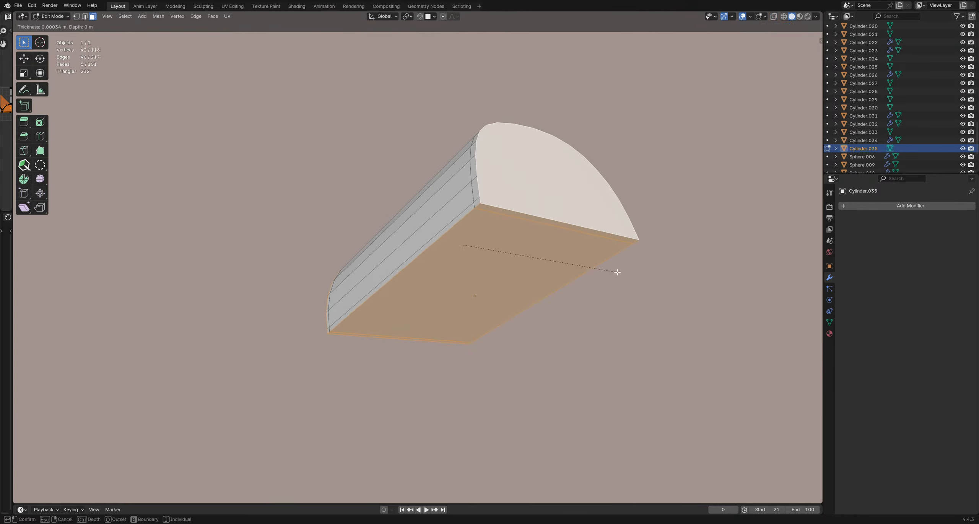
click(614, 272)
key(Tab)
Step: Leave the isolated view and add a level 1 subdivision to the upper half cylinder
middle_drag(478, 250, 416, 291)
key(slash)
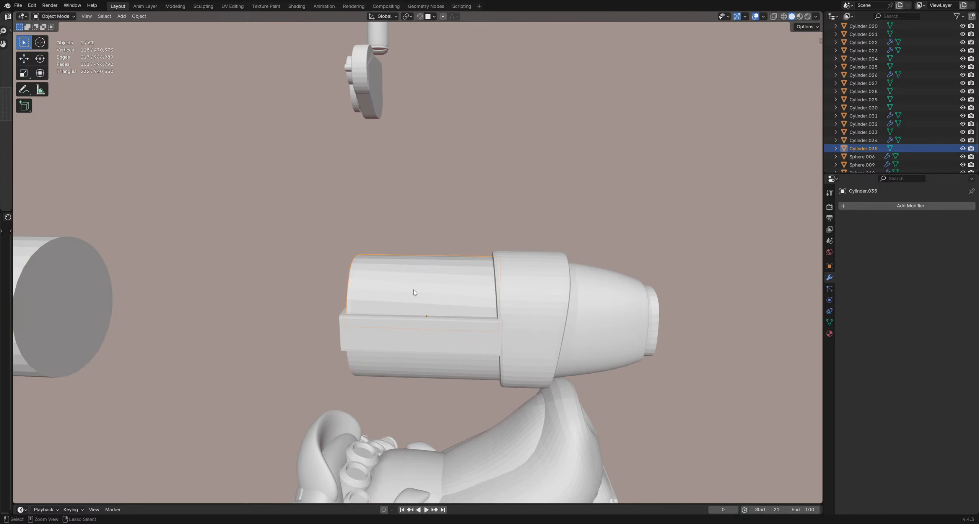
key(slash)
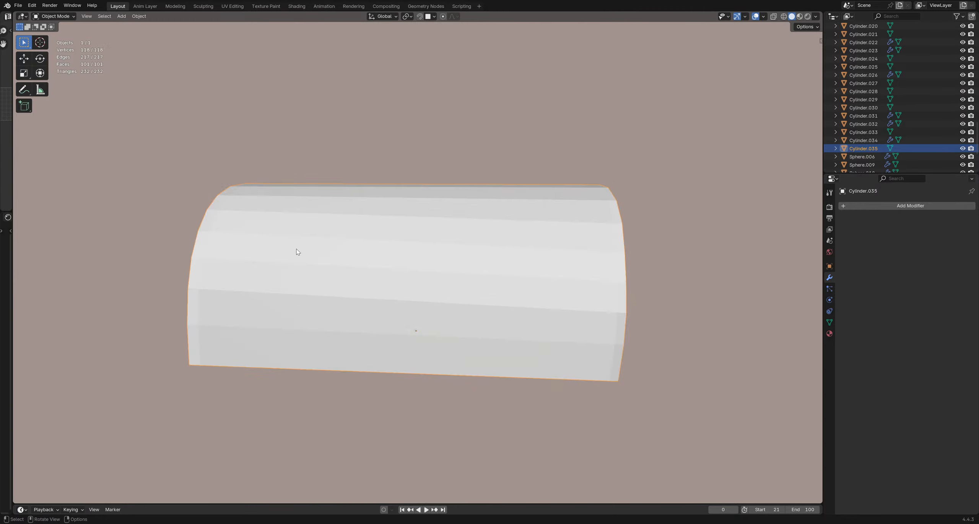
scroll(297, 255, down, 4)
key(slash)
middle_drag(346, 300, 356, 263)
key(ctrl+1)
key(ctrl+Tab)
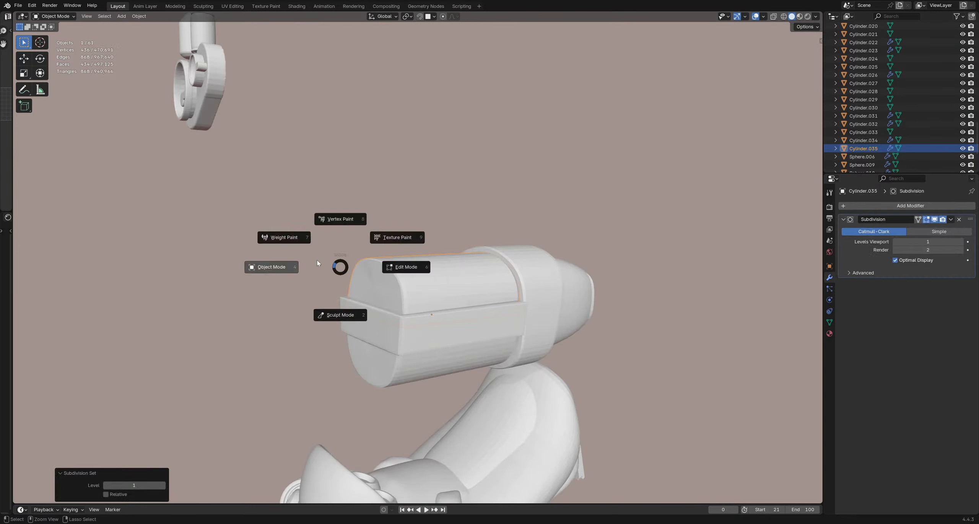
click(317, 264)
Step: Save the file RoboBuddy_4.blend and deselect the upper half cylinder
scroll(350, 263, down, 3)
middle_drag(406, 300, 310, 286)
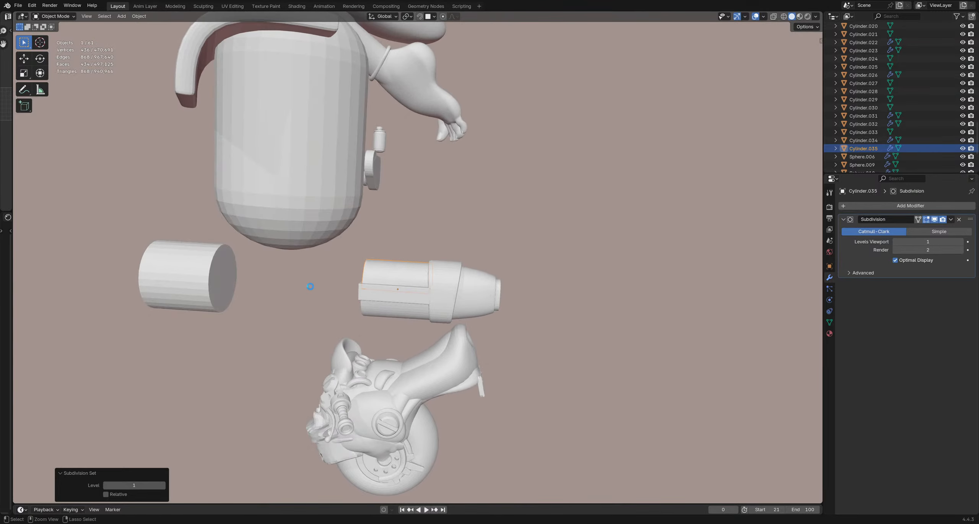
key(ctrl+s)
middle_drag(377, 292, 408, 306)
click(416, 242)
scroll(412, 301, up, 3)
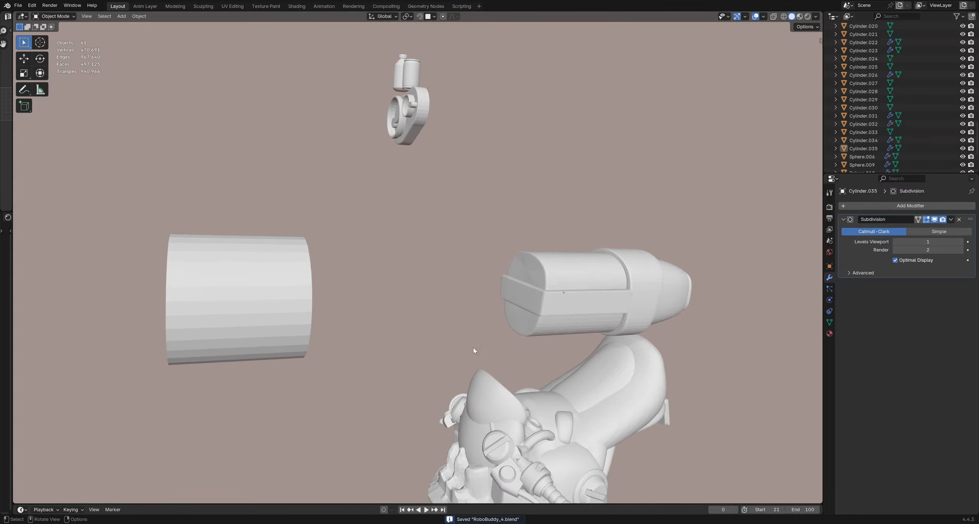
middle_drag(716, 443, 452, 343)
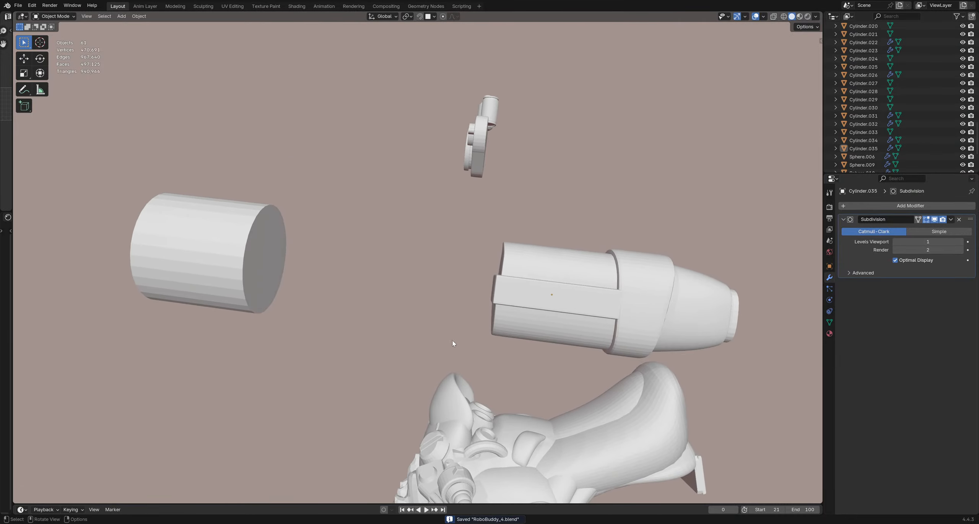
Step: Duplicate the large spare cylinder again and place the copy beside the slab's free end
click(265, 288)
middle_drag(328, 304, 340, 306)
key(shift+d)
middle_drag(387, 308, 511, 280)
click(614, 325)
Step: Delete the new cylinder's upper side faces and both end caps, keeping only the lower curved half
key(Tab)
click(412, 265)
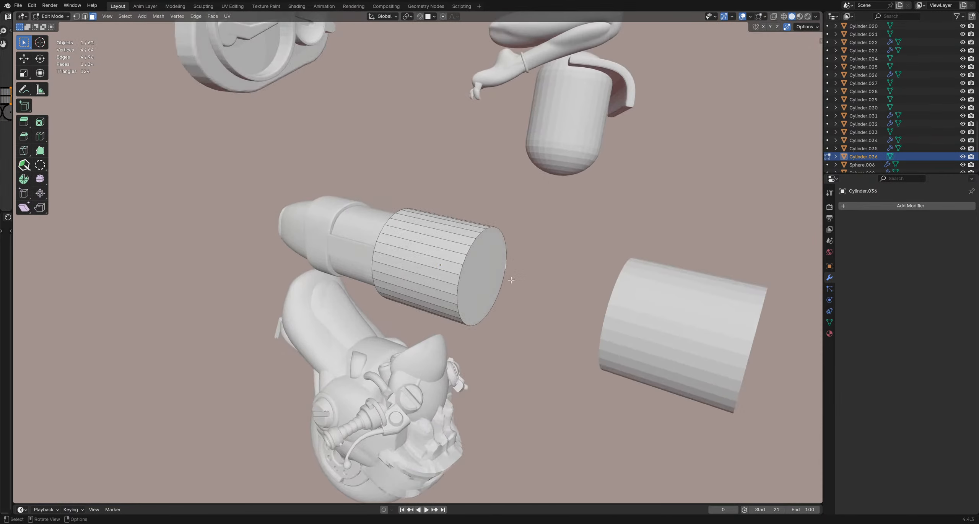
ctrl+click(447, 269)
mouse_move(446, 269)
middle_down()
mouse_move(455, 271)
mouse_move(428, 266)
middle_up()
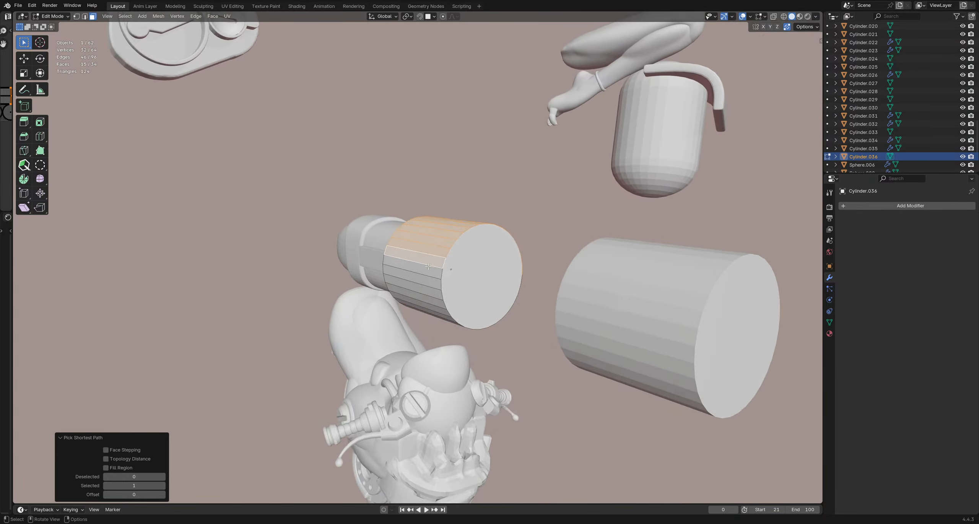
shift+click(427, 270)
mouse_move(536, 285)
middle_down()
mouse_move(432, 277)
mouse_move(524, 286)
middle_up()
key(x)
click(524, 286)
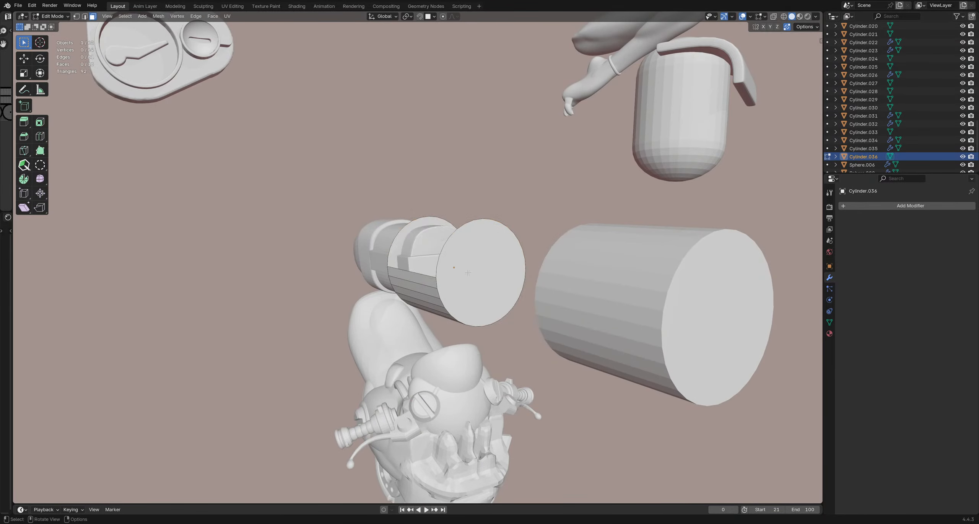
key(x)
click(411, 226)
middle_drag(412, 226, 386, 292)
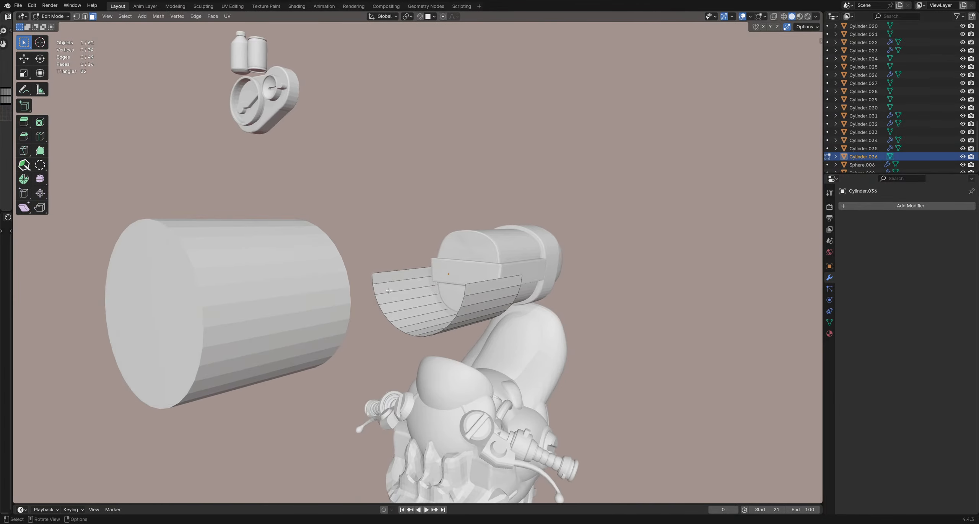
Step: Select the two long upper edges of the lower curved half and fill a flat face between them
middle_drag(501, 301, 408, 311)
key(2)
shift+click(395, 268)
key(f)
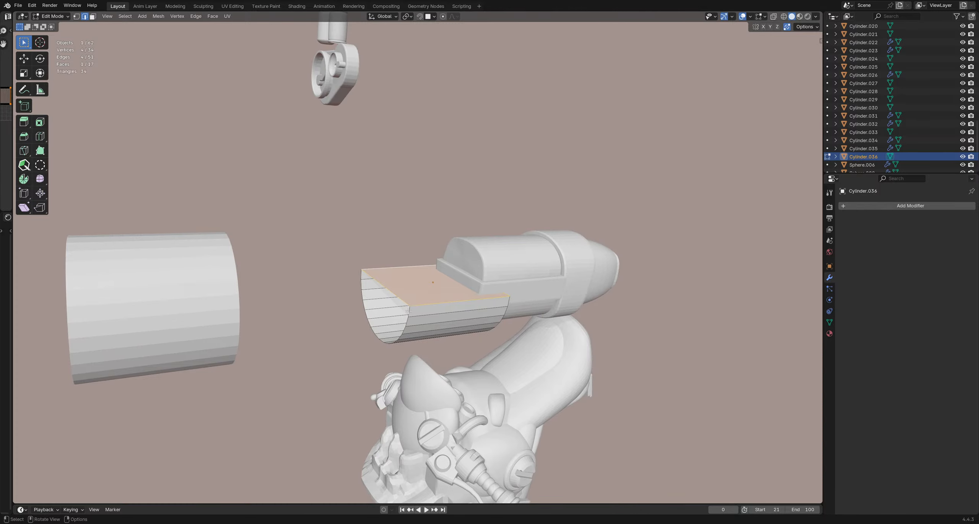
Step: Cap the lower curved half's open ends and shorten it by moving its outer end face about 1.54 m along global Y
middle_drag(474, 307, 402, 289)
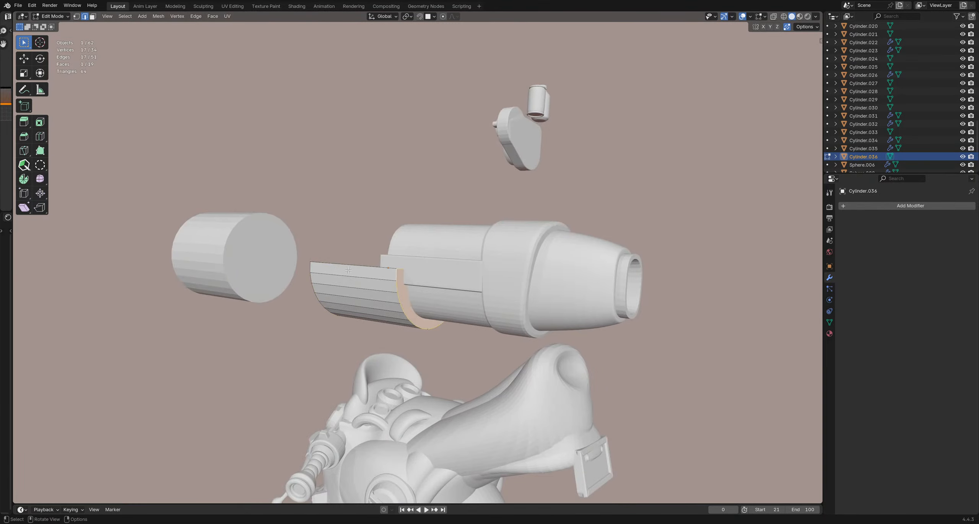
mouse_move(348, 270)
middle_down()
mouse_move(498, 283)
mouse_move(409, 279)
middle_up()
key(ctrl+Tab)
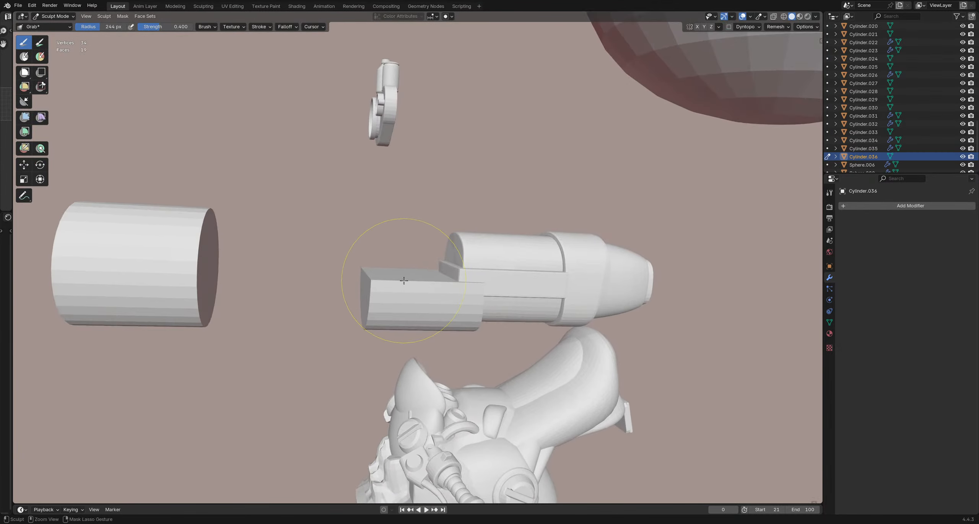
key(Tab)
middle_drag(343, 249, 367, 253)
key(g)
key(y)
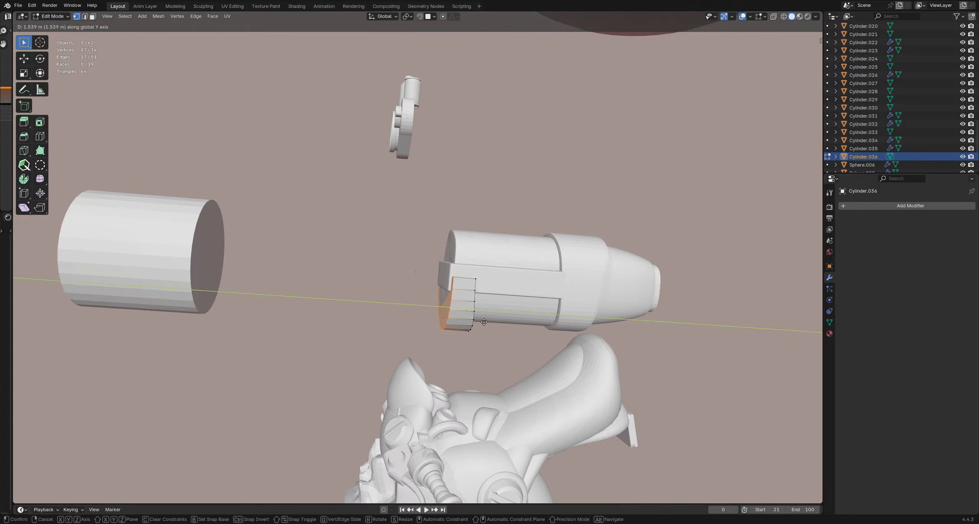
click(484, 321)
Step: Set the Grab brush radius to 271 px and fit one side of the shortened half cylinder under the slab
mouse_move(484, 322)
middle_down()
mouse_move(461, 359)
mouse_move(485, 349)
mouse_move(525, 257)
mouse_move(416, 266)
mouse_move(406, 314)
mouse_move(374, 330)
middle_up()
key(Tab)
key(f)
click(465, 343)
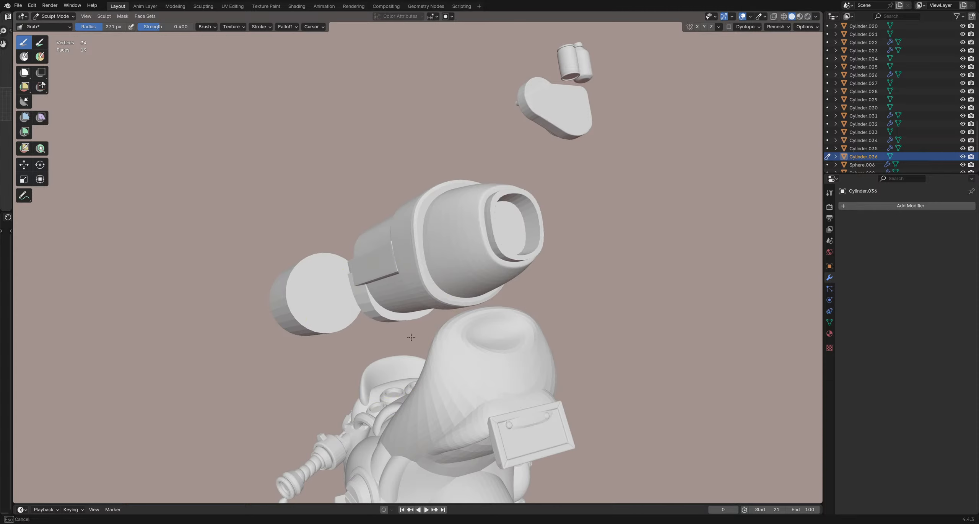
middle_drag(346, 303, 333, 215)
scroll(361, 232, up, 4)
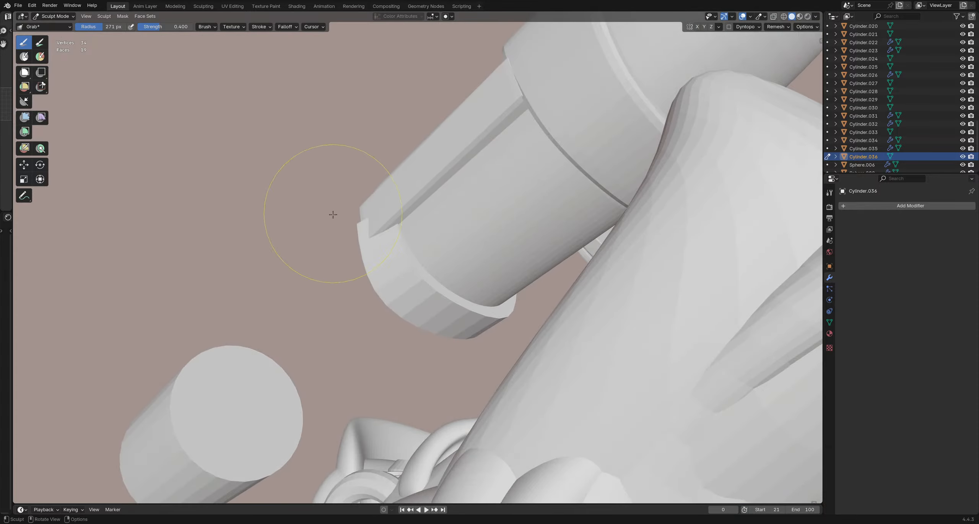
middle_drag(381, 190, 319, 286)
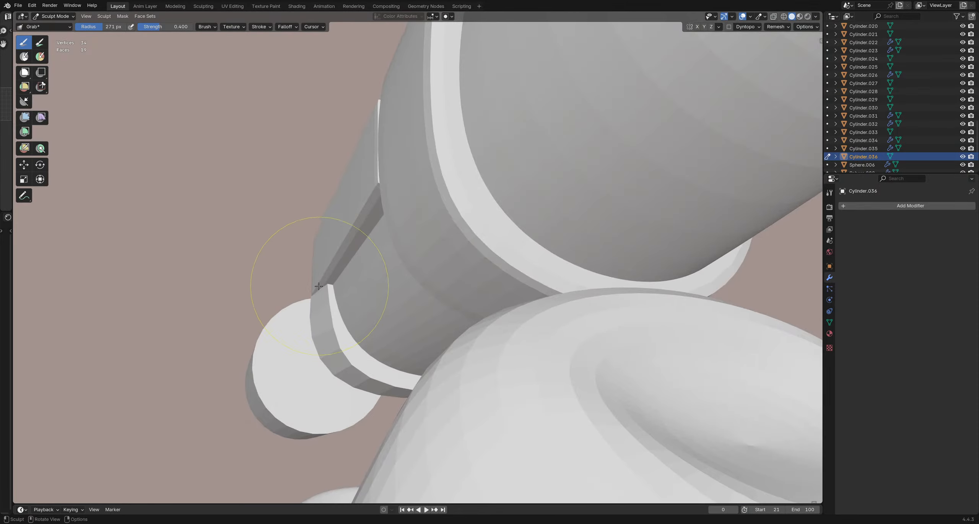
Step: Fit the opposite side of the short half cylinder against the slab with a 185 px Grab brush, then deselect it in Object Mode
middle_drag(357, 396, 460, 335)
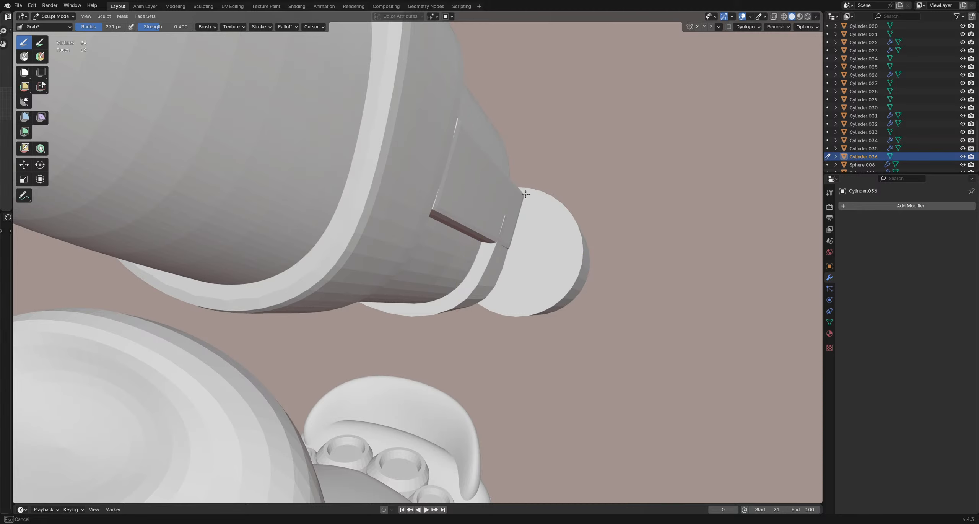
mouse_move(509, 200)
middle_down()
mouse_move(526, 229)
mouse_move(417, 223)
mouse_move(448, 256)
mouse_move(424, 224)
middle_up()
middle_drag(413, 269, 405, 230)
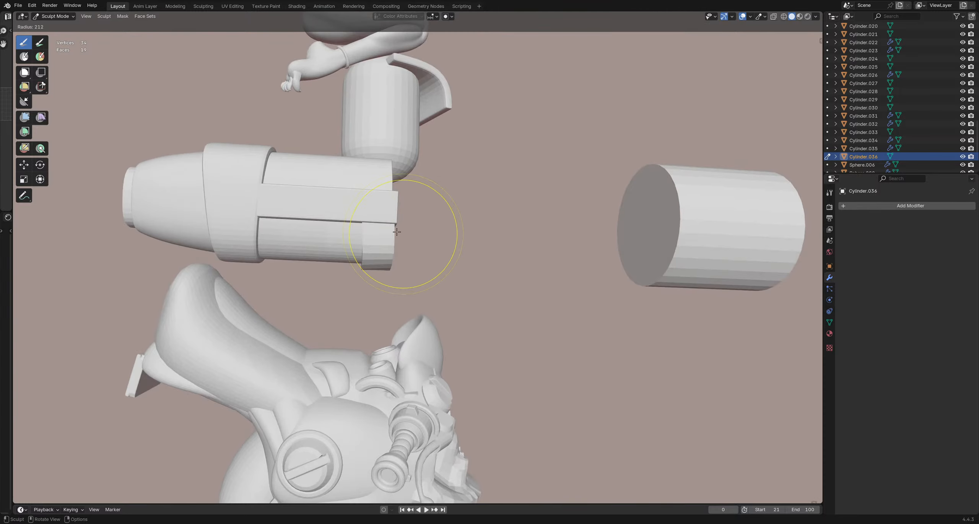
scroll(402, 241, down, 3)
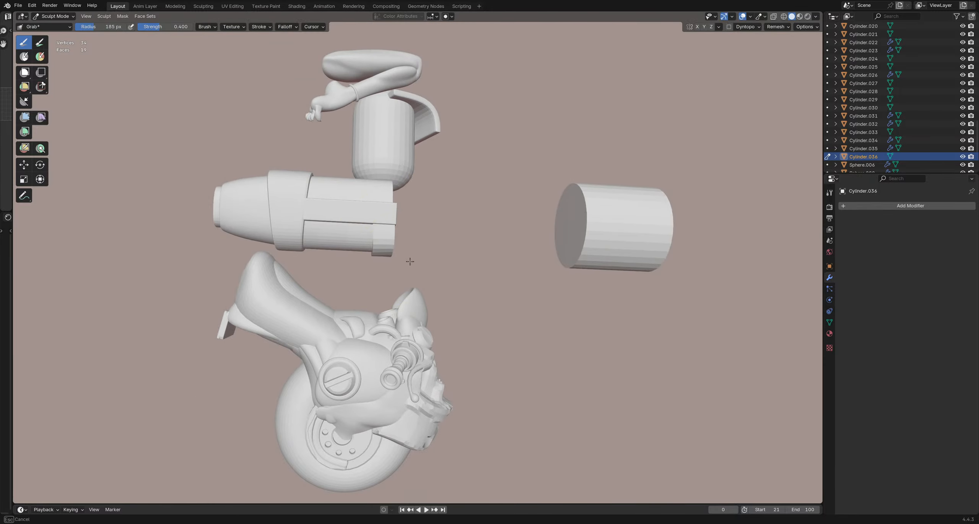
mouse_move(410, 262)
middle_down()
mouse_move(448, 262)
mouse_move(387, 249)
middle_up()
key(ctrl+Tab)
click(428, 253)
scroll(429, 256, down, 5)
middle_drag(451, 271, 477, 278)
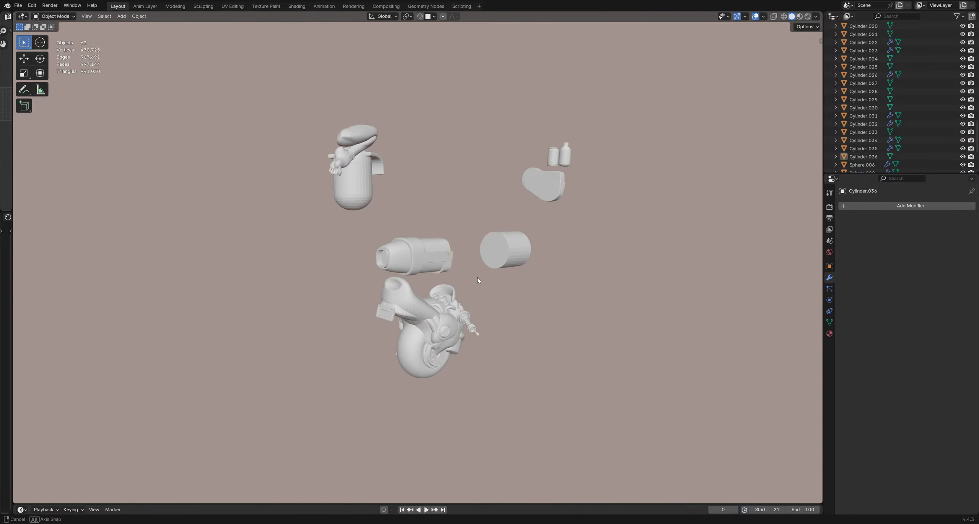
Step: Isolate the short half cylinder and add four supporting loop cuts near its edges
scroll(478, 280, up, 4)
click(435, 265)
key(slash)
key(Tab)
key(ctrl+r)
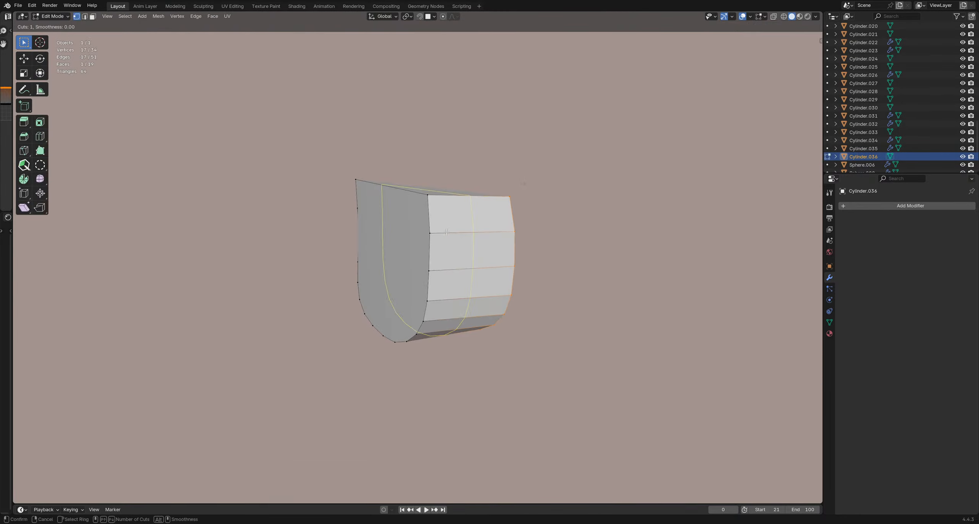
click(446, 232)
click(409, 231)
middle_drag(412, 231, 370, 226)
key(ctrl+r)
click(445, 221)
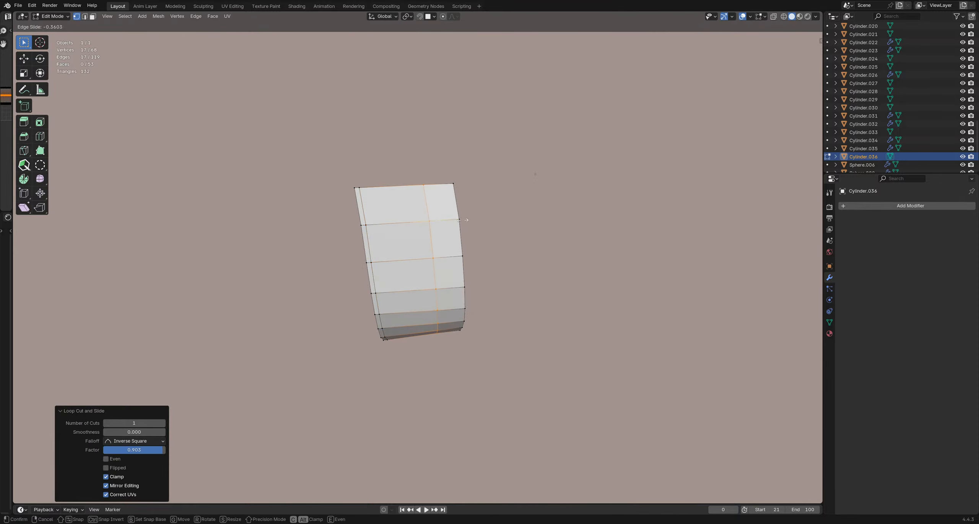
click(480, 219)
middle_drag(480, 218, 386, 214)
key(ctrl+r)
click(475, 214)
click(476, 211)
key(ctrl+r)
click(416, 206)
click(427, 186)
Step: Select the short half cylinder's flat end faces through the mesh in X-ray and inset them
key(3)
scroll(435, 249, down, 2)
key(alt+z)
drag(386, 214, 440, 280)
middle_drag(440, 280, 423, 258)
mouse_move(465, 210)
middle_down()
mouse_move(536, 226)
mouse_move(441, 258)
mouse_move(491, 270)
mouse_move(530, 248)
mouse_move(551, 251)
middle_up()
key(i)
click(540, 229)
Step: Bring back the other objects and give the short half cylinder a Subdivision modifier with viewport level 1
key(Tab)
click(567, 234)
key(KP_Divide)
key(alt+z)
scroll(461, 243, up, 3)
click(460, 243)
key(ctrl+1)
Step: Refine the subdivided half cylinder's edges against the slab with a smaller Grab brush, starting at a 74 px radius
click(491, 271)
click(529, 248)
key(ctrl+Tab)
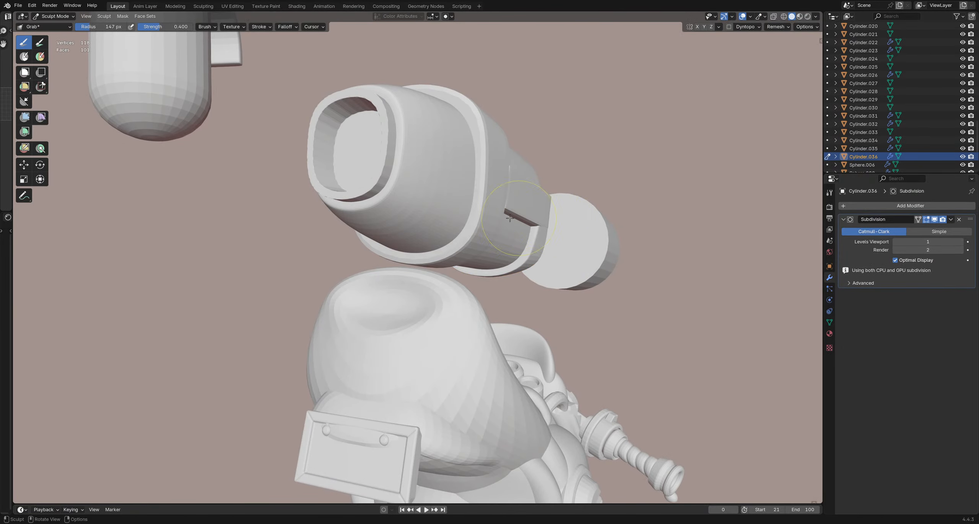
mouse_move(344, 192)
middle_down()
mouse_move(384, 184)
mouse_move(380, 212)
mouse_move(370, 214)
middle_up()
key(f)
click(417, 217)
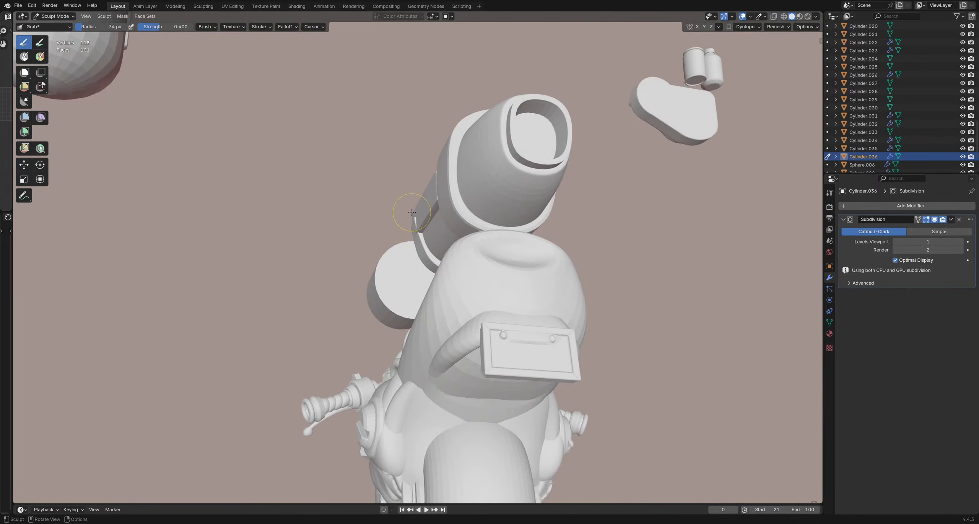
mouse_move(409, 218)
middle_down()
mouse_move(421, 202)
mouse_move(435, 219)
mouse_move(456, 203)
mouse_move(350, 199)
mouse_move(409, 237)
mouse_move(394, 302)
mouse_move(413, 282)
mouse_move(409, 265)
middle_up()
key(f)
click(446, 200)
click(405, 231)
mouse_move(338, 263)
middle_down()
mouse_move(398, 241)
mouse_move(308, 235)
mouse_move(269, 249)
mouse_move(421, 278)
mouse_move(413, 294)
mouse_move(445, 275)
middle_up()
scroll(398, 240, down, 4)
Step: Deselect the short half cylinder in Object Mode and save the file RoboBuddy_4.blend
key(ctrl+Tab)
click(346, 242)
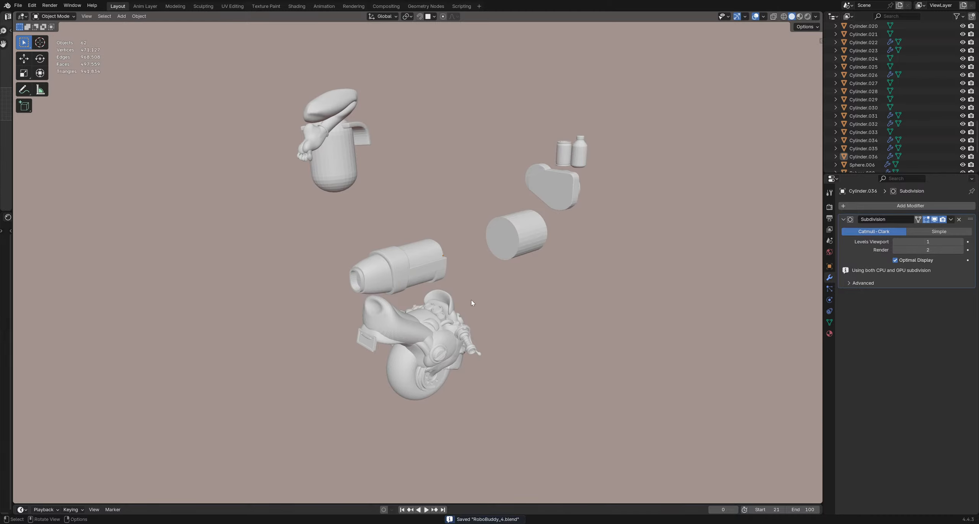
middle_drag(471, 299, 439, 279)
scroll(409, 274, up, 5)
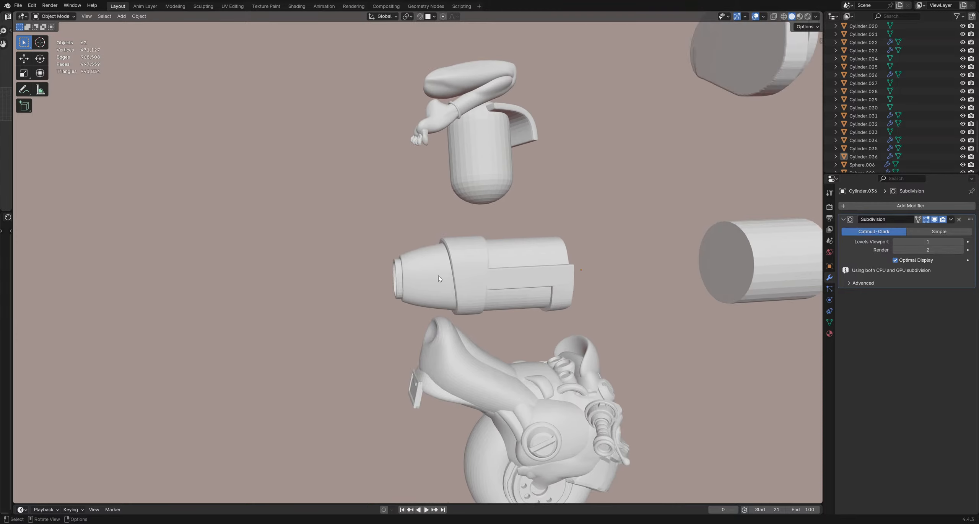
scroll(430, 283, up, 1)
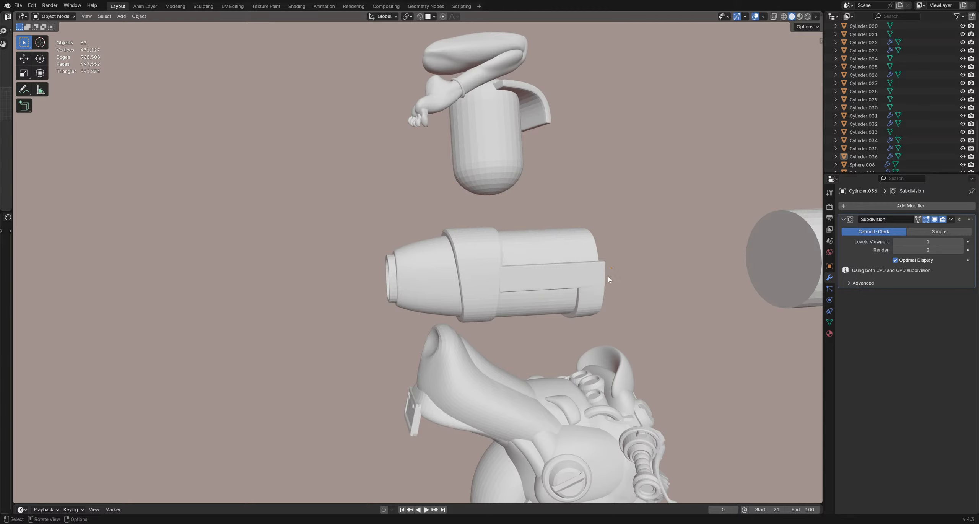
Step: Duplicate the large spare cylinder and place the copy around the tapered body beside the collar
scroll(682, 280, down, 3)
click(761, 274)
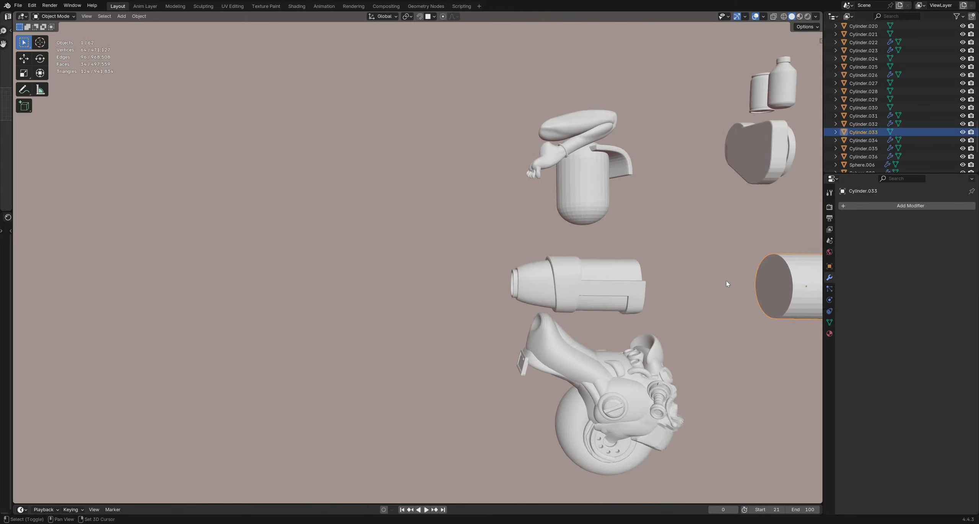
key(shift+d)
click(463, 279)
middle_drag(471, 280, 405, 280)
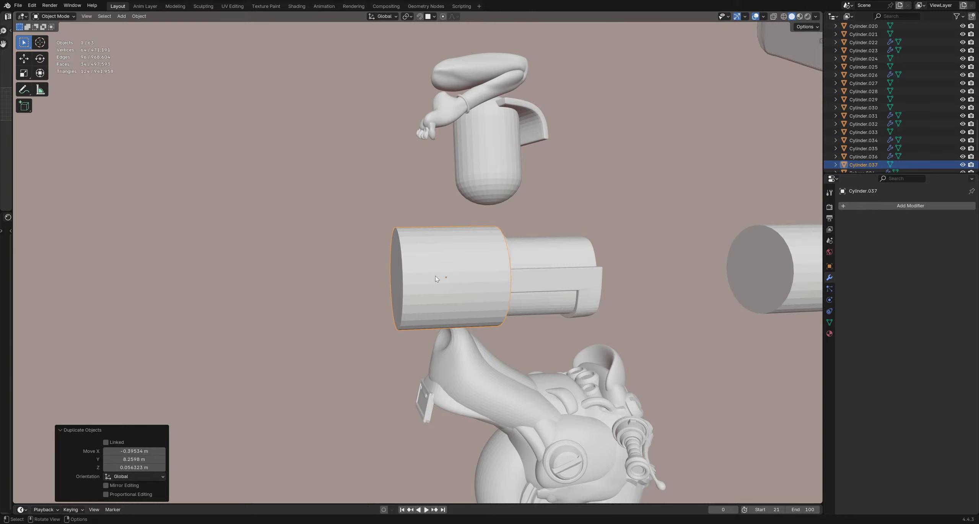
key(g)
click(494, 279)
Step: Scale the cylinder copy along Y by -0.099 into a thin disc and move it onto the tapered section
middle_drag(494, 278, 480, 280)
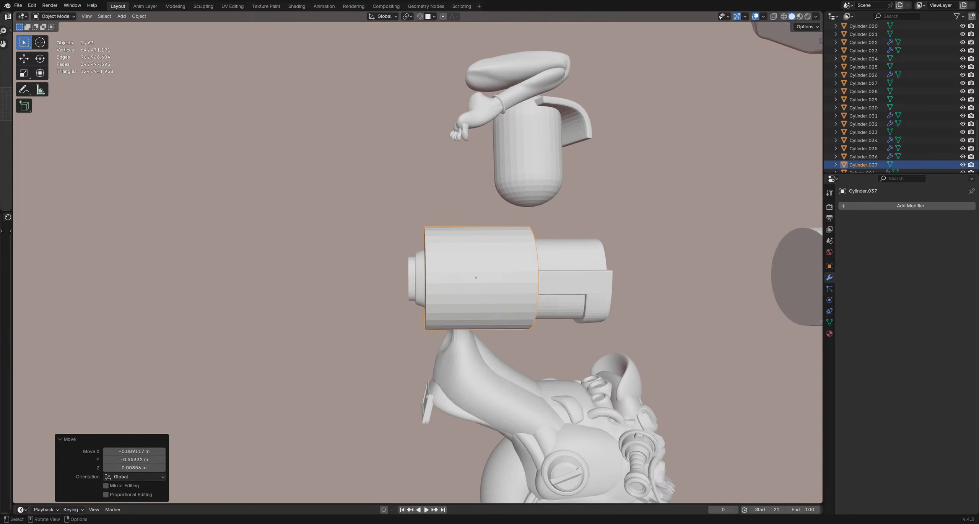
key(s)
key(y)
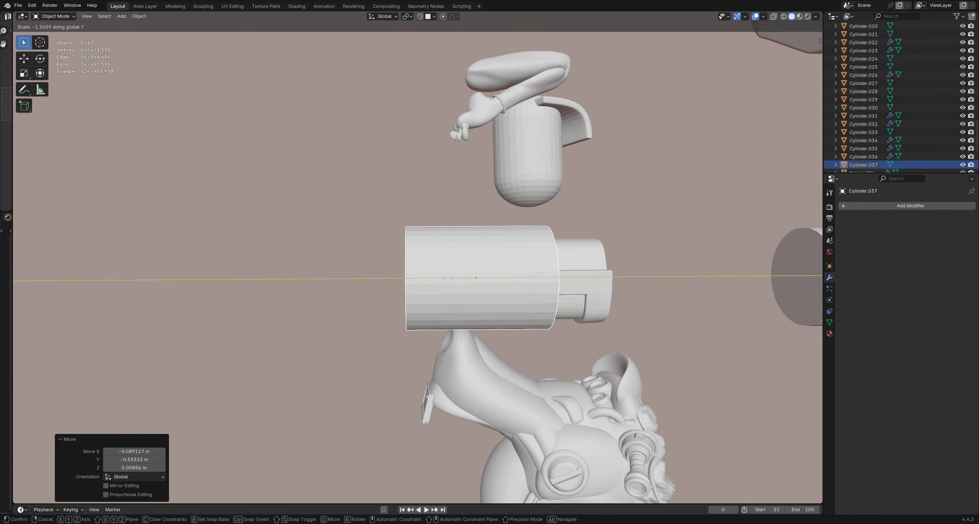
click(510, 282)
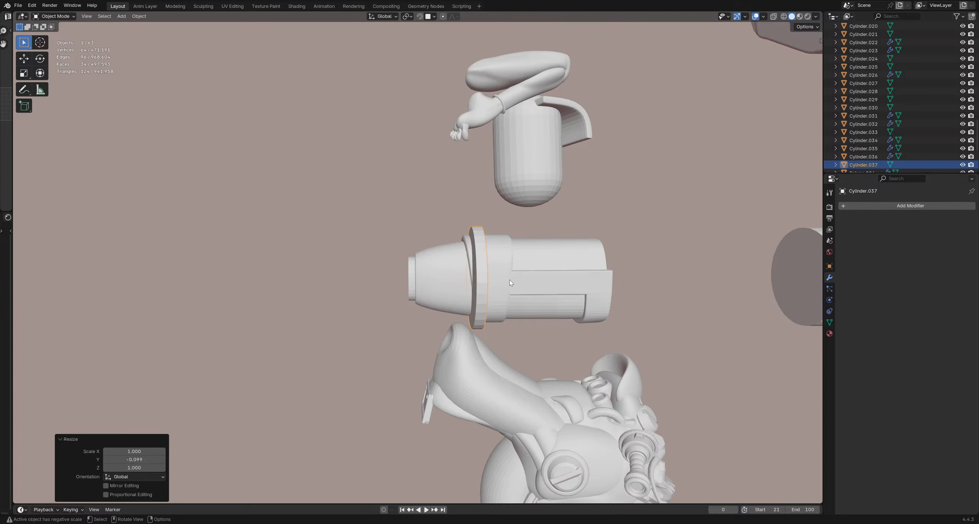
key(g)
click(473, 277)
Step: Scale the thin disc uniformly by 0.911, centre it around the tapered body and save the file
scroll(474, 277, up, 1)
key(s)
click(500, 273)
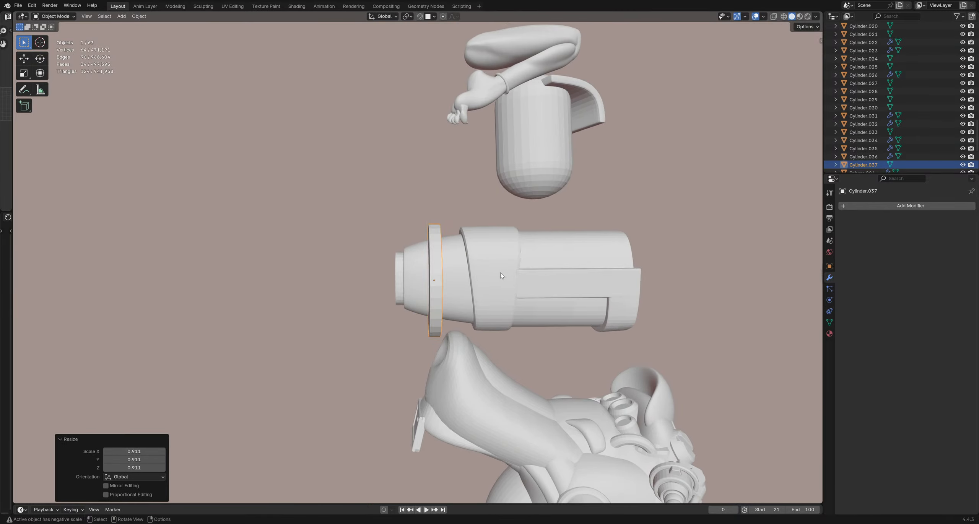
key(g)
click(493, 274)
mouse_move(493, 274)
middle_down()
mouse_move(492, 263)
mouse_move(421, 282)
mouse_move(420, 320)
mouse_move(400, 271)
mouse_move(429, 300)
mouse_move(485, 288)
mouse_move(458, 285)
mouse_move(465, 325)
mouse_move(447, 244)
middle_up()
key(g)
click(413, 323)
key(ctrl+s)
key(g)
click(496, 314)
Step: Reshape the disc's outline with a 197 px Grab brush to follow the tapered body's rounded cross-section
key(ctrl+Tab)
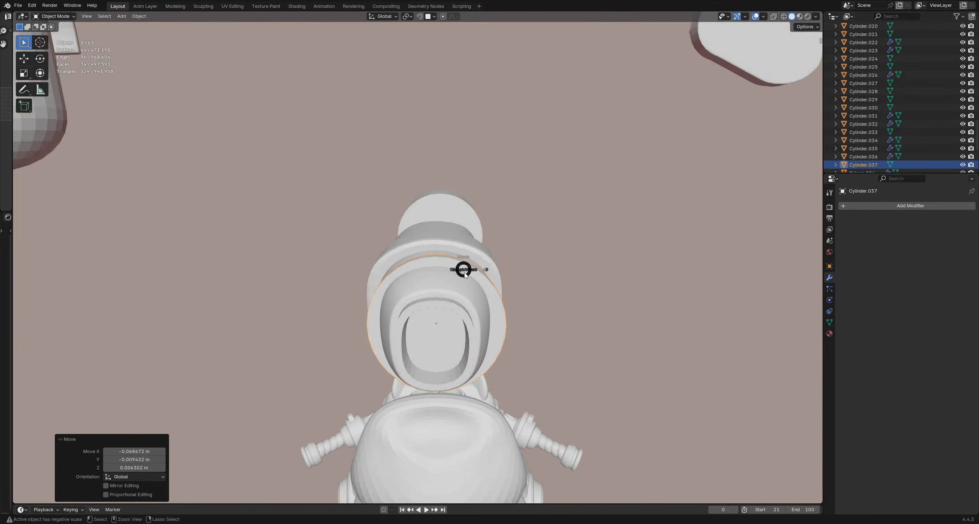
key(f)
click(474, 255)
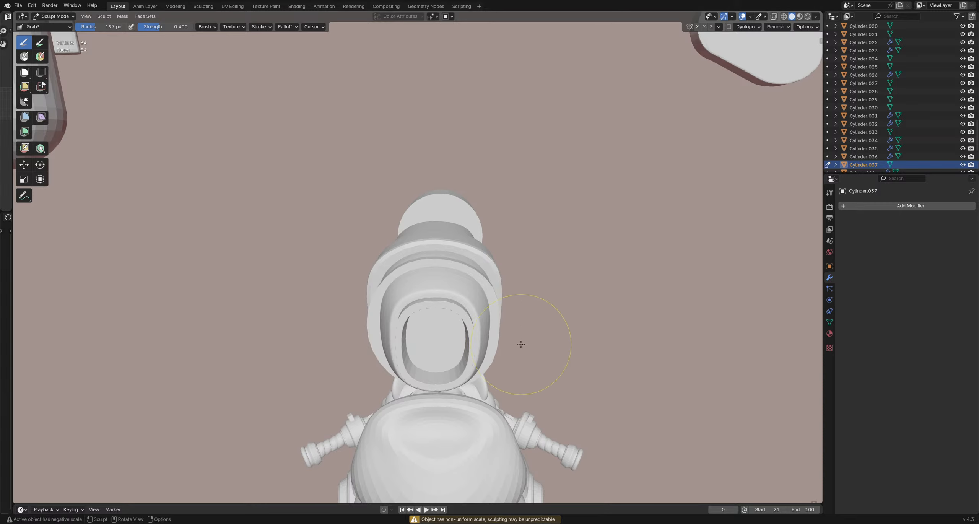
middle_drag(521, 344, 517, 267)
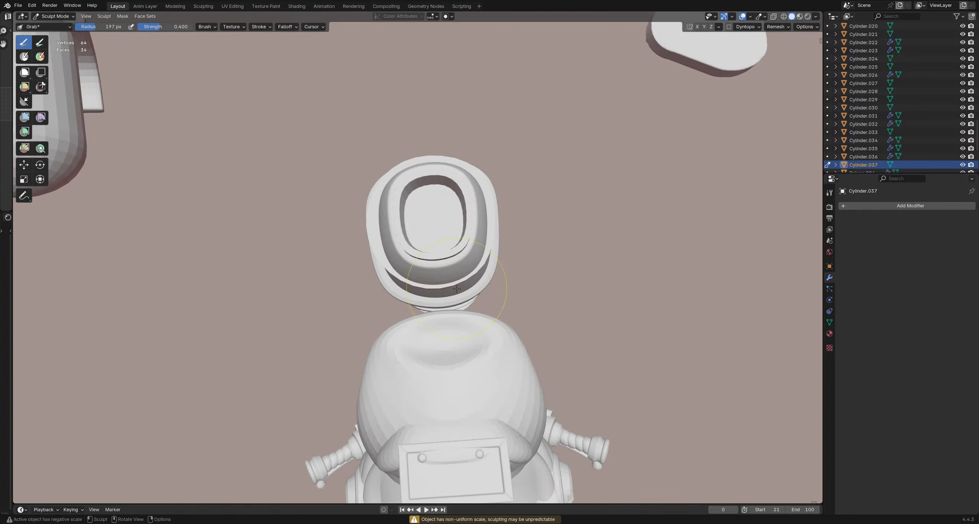
middle_drag(456, 289, 455, 326)
middle_drag(350, 236, 409, 206)
Step: Show the wireframes and adjust the disc's upper and lower parts along the tapered body with the Grab brush
key(shift+w)
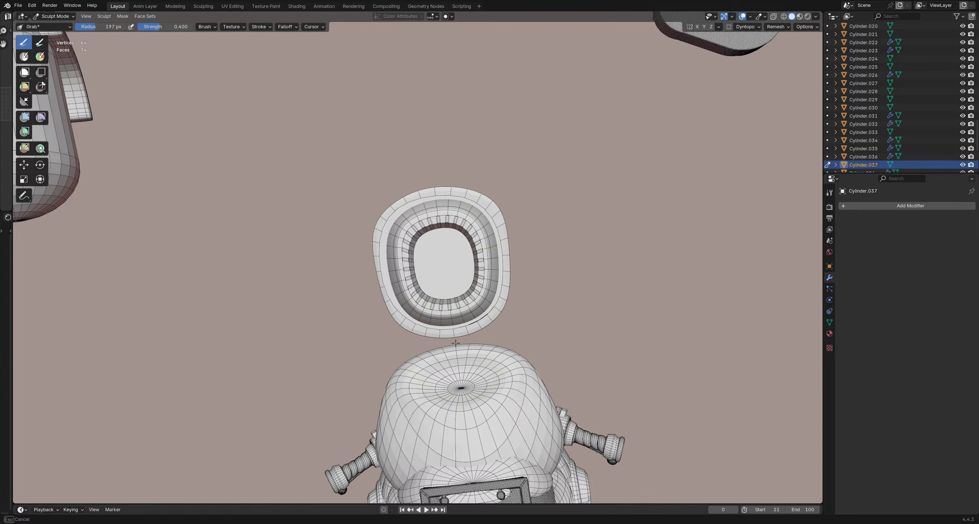
middle_drag(361, 225, 432, 244)
middle_drag(419, 290, 397, 278)
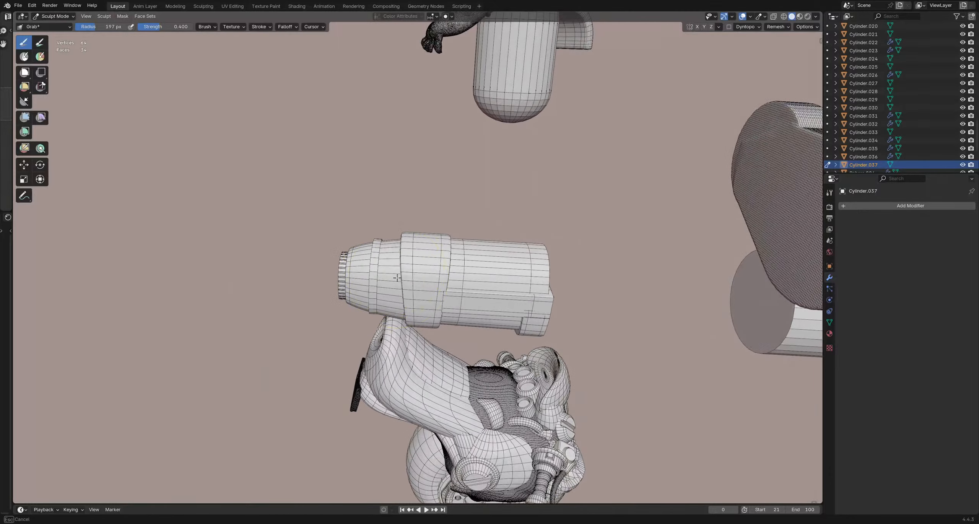
drag(379, 274, 369, 271)
drag(377, 306, 389, 309)
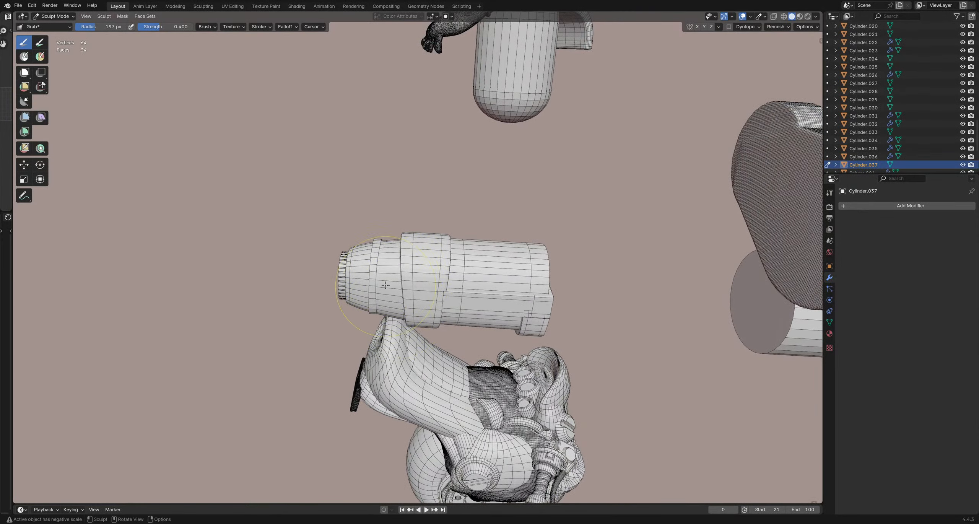
Step: Return to Object Mode, hide the wireframes and deselect everything
key(ctrl+Tab)
mouse_move(364, 260)
middle_down()
mouse_move(338, 228)
mouse_move(411, 277)
mouse_move(361, 297)
mouse_move(422, 286)
mouse_move(583, 302)
mouse_move(455, 266)
middle_up()
key(shift+alt+z)
key(alt+a)
scroll(435, 277, down, 3)
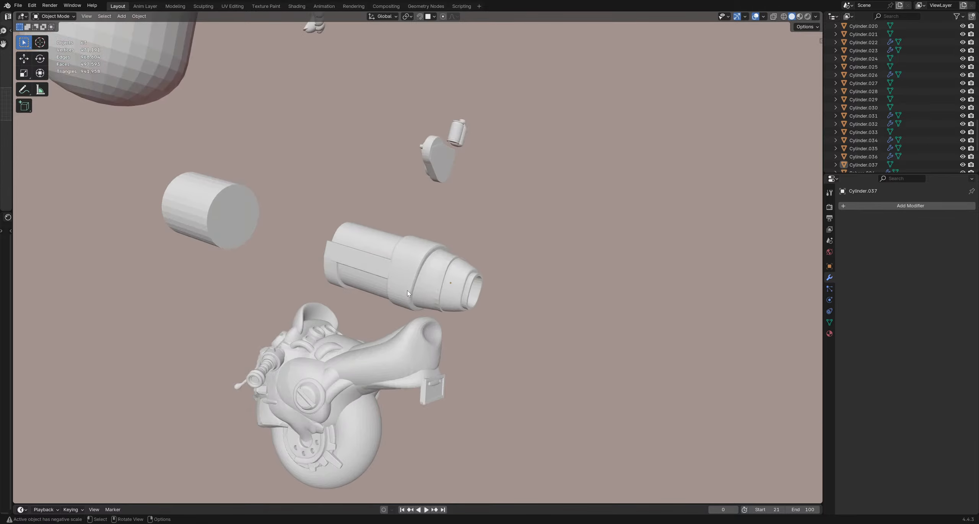
Step: Select the thin ring around the tapered body and add a Subdivision modifier with viewport level 3
scroll(455, 266, up, 4)
click(456, 262)
scroll(470, 260, up, 2)
key(Tab)
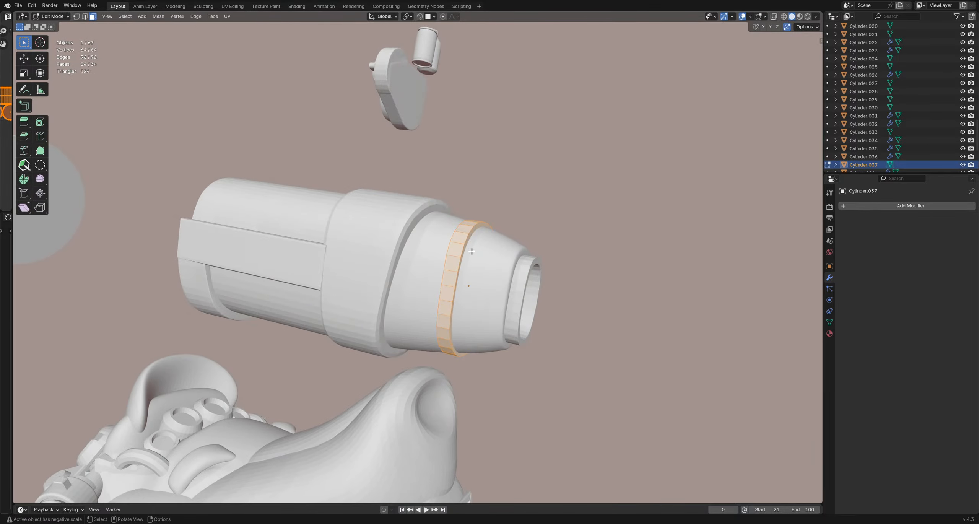
scroll(472, 252, up, 3)
scroll(477, 230, down, 2)
key(Tab)
click(474, 231)
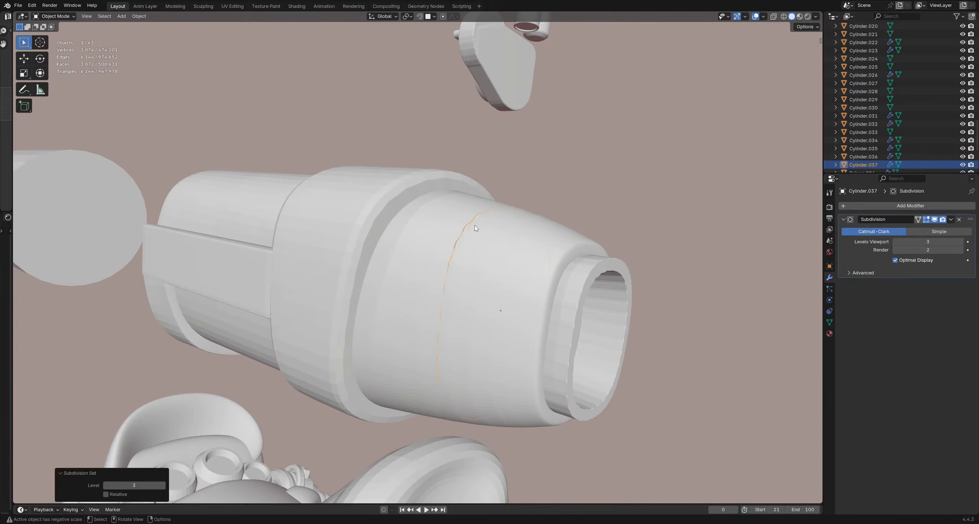
Step: Set the tapered body's viewport subdivision to 0, enable X-ray and clear the face selection in its mesh
key(Tab)
key(alt+z)
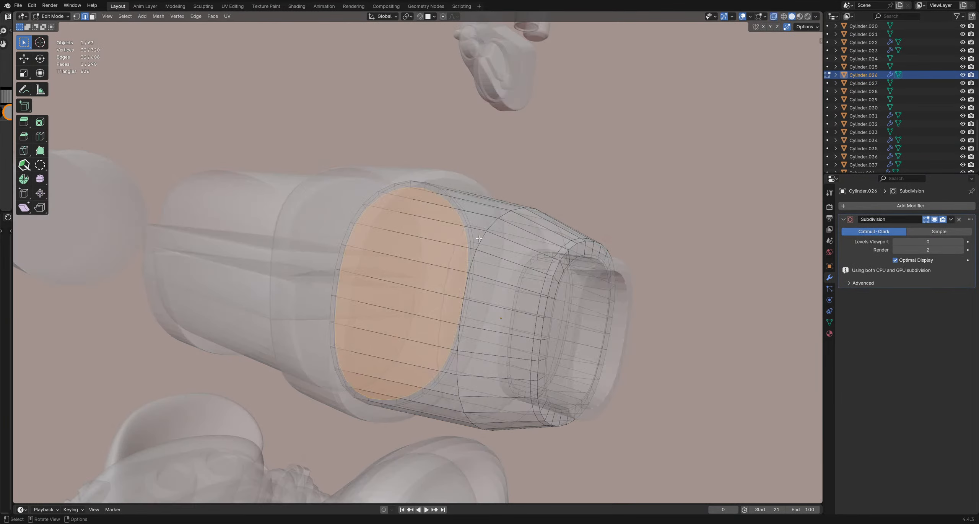
middle_drag(453, 249, 452, 241)
click(452, 239)
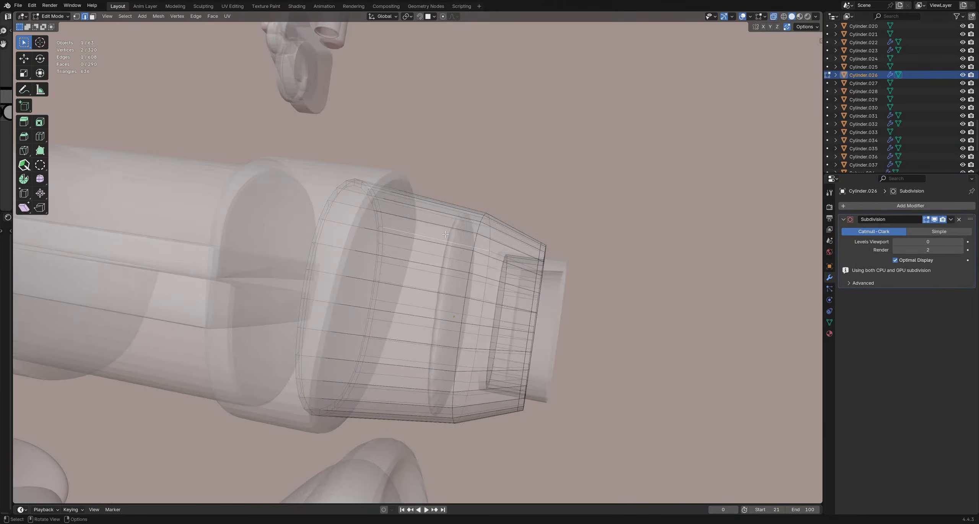
key(Tab)
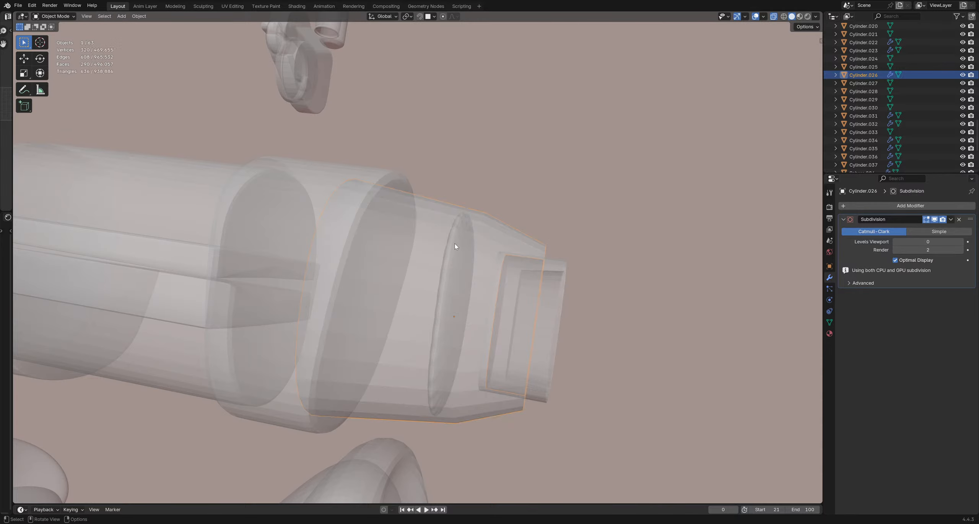
Step: Set the tapered body's viewport subdivision level to 1 and select the thin ring around it
key(ctrl+1)
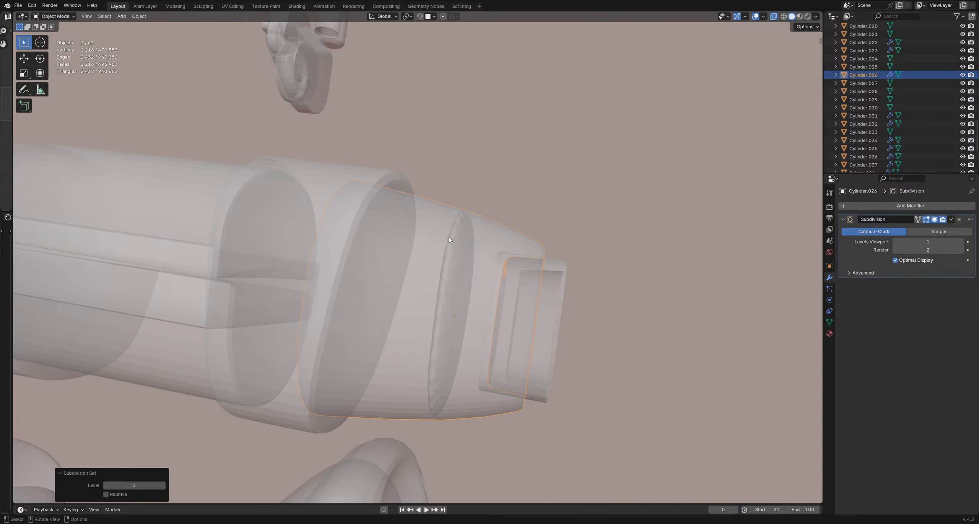
alt+click(458, 238)
click(452, 247)
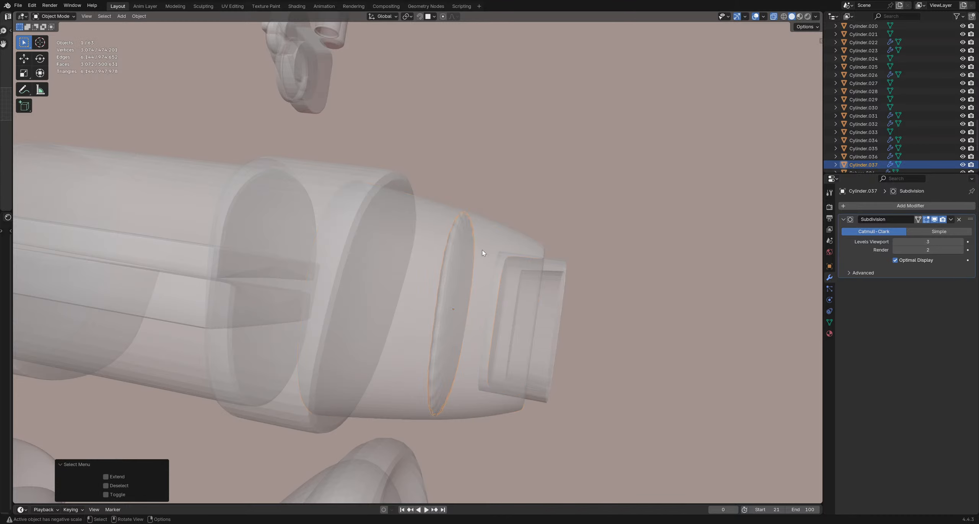
Step: Set the thin ring's viewport subdivision to 0 and inset both of its end faces by about 0.043 m in Edit Mode
scroll(481, 251, down, 3)
key(ctrl+0)
key(Tab)
scroll(459, 241, up, 4)
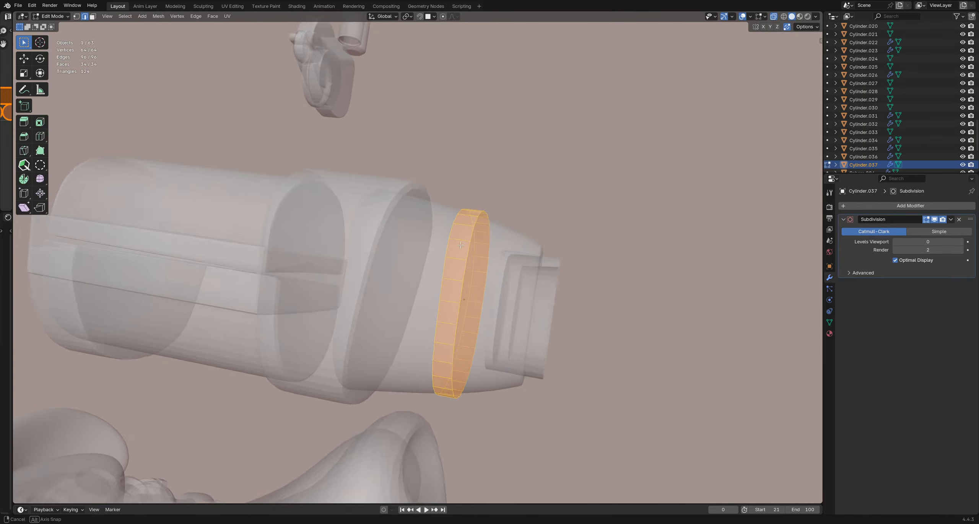
middle_drag(495, 296, 449, 269)
scroll(483, 276, up, 2)
key(i)
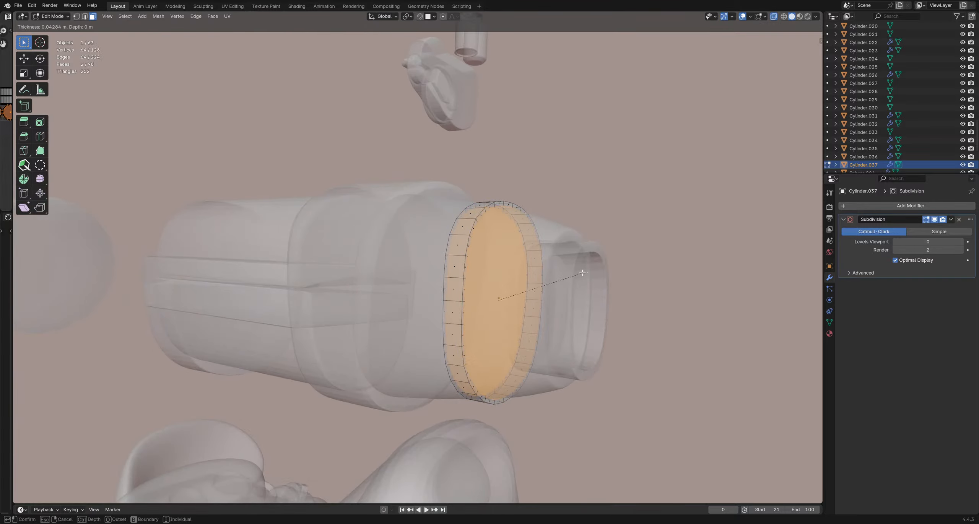
click(581, 273)
Step: Return the ring to Object Mode, turn off X-ray and set its viewport subdivision level to 2
scroll(479, 249, up, 2)
key(Tab)
key(ctrl+0)
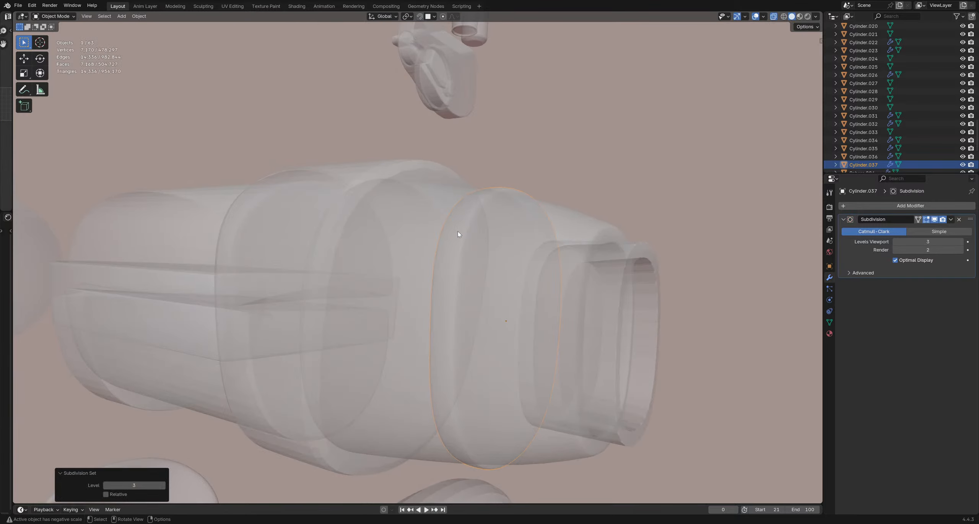
key(Tab)
middle_drag(467, 245, 451, 300)
key(Tab)
key(alt+z)
key(ctrl+1)
key(ctrl+2)
Step: Deselect everything and save the file with the whole model in view
scroll(497, 255, down, 2)
key(alt+a)
scroll(546, 273, down, 2)
scroll(516, 304, down, 3)
key(ctrl+s)
scroll(386, 291, up, 2)
middle_drag(382, 290, 424, 276)
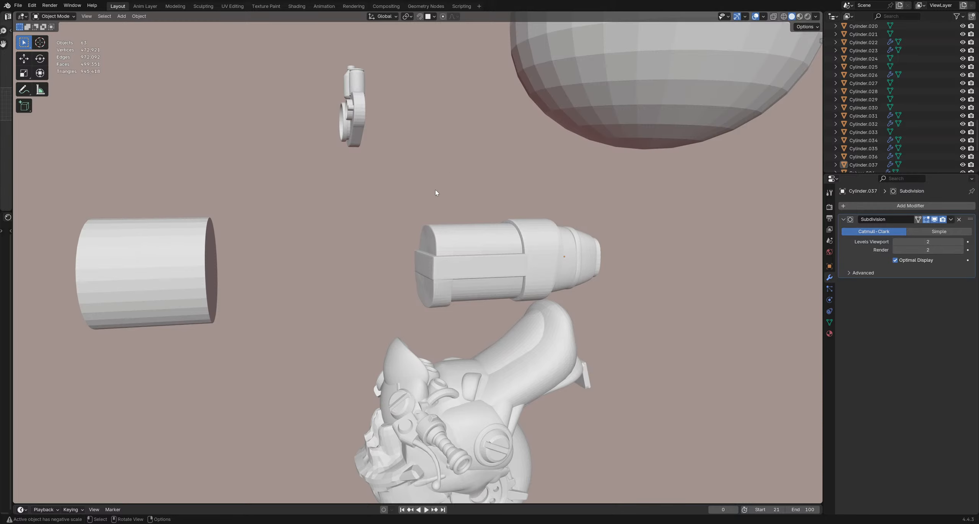
middle_drag(407, 277, 473, 303)
key(ctrl+s)
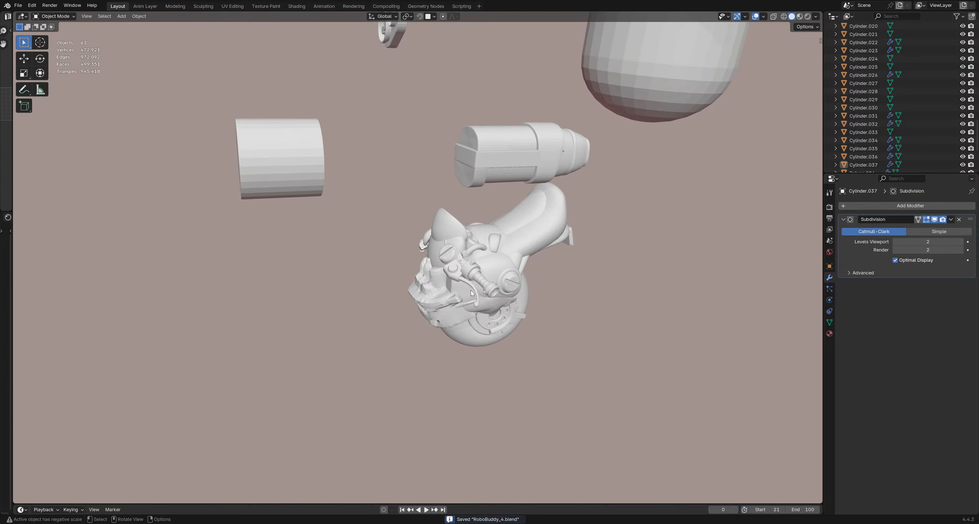